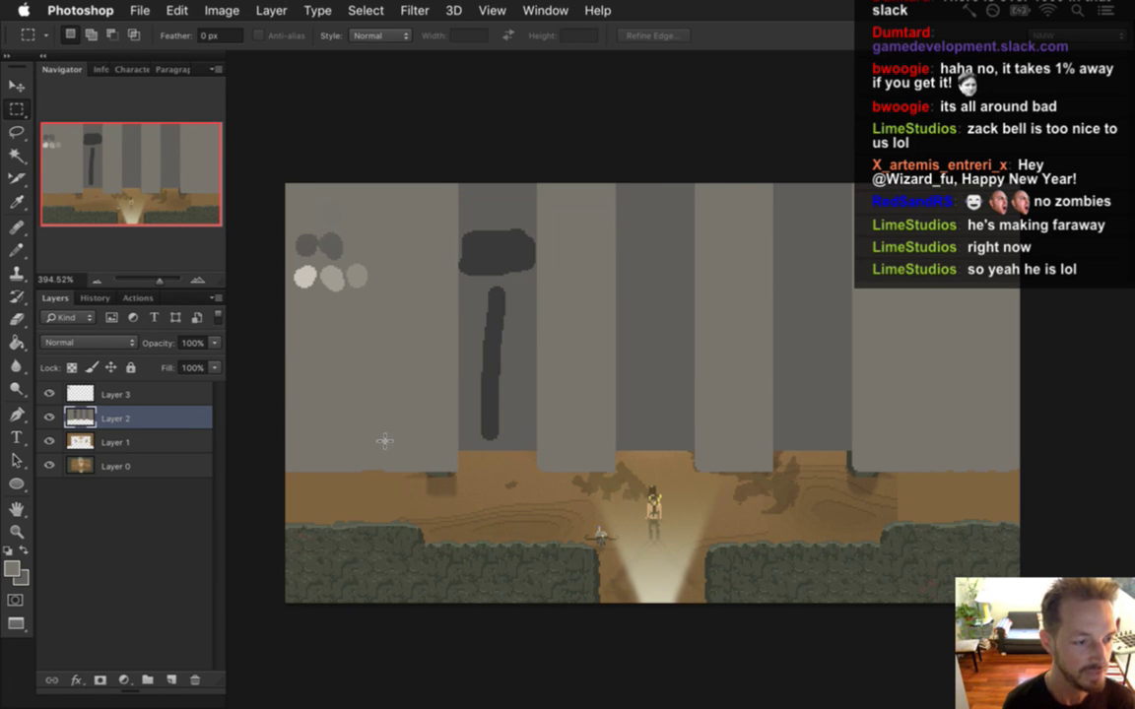
# Step: Add a linear gradient fill layer above Layer 3
pyautogui.press('i')
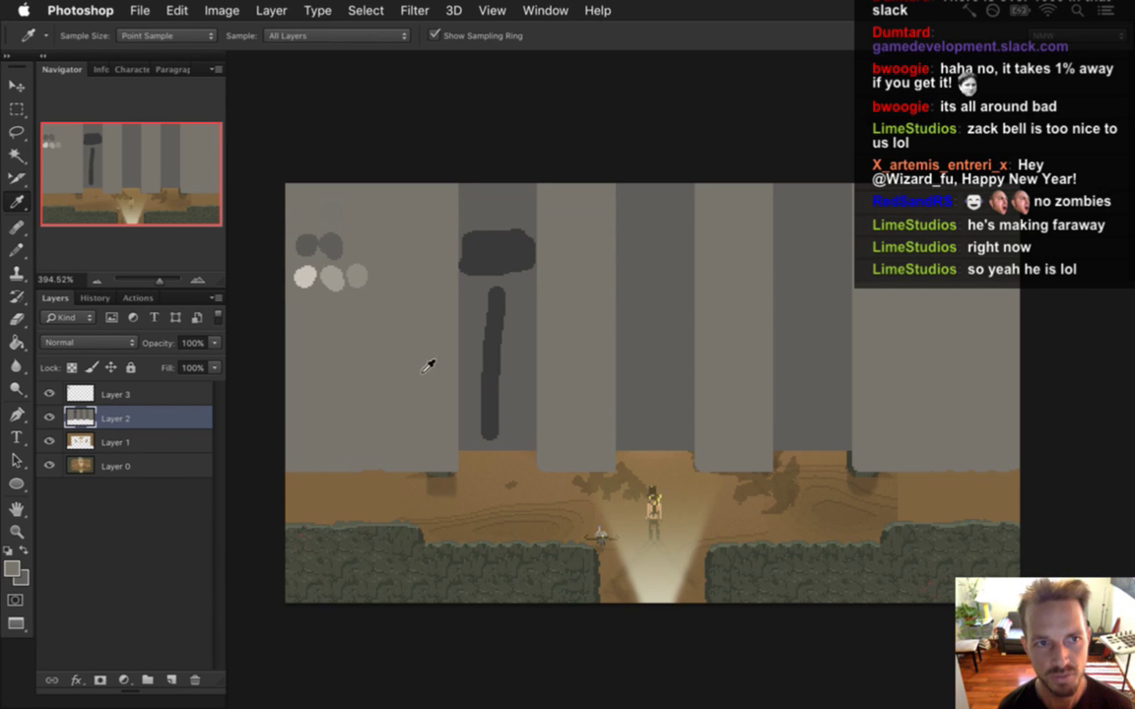
pyautogui.click(63, 399)
pyautogui.click(124, 680)
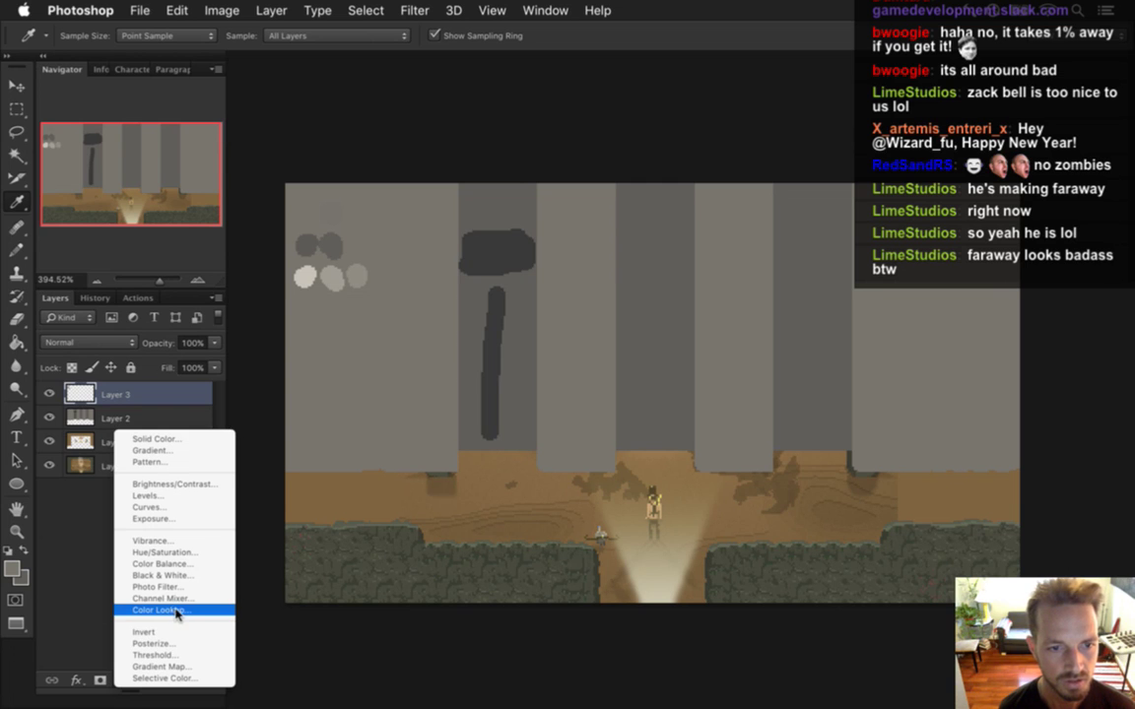
pyautogui.click(152, 450)
pyautogui.moveTo(948, 361); pyautogui.dragTo(914, 92)
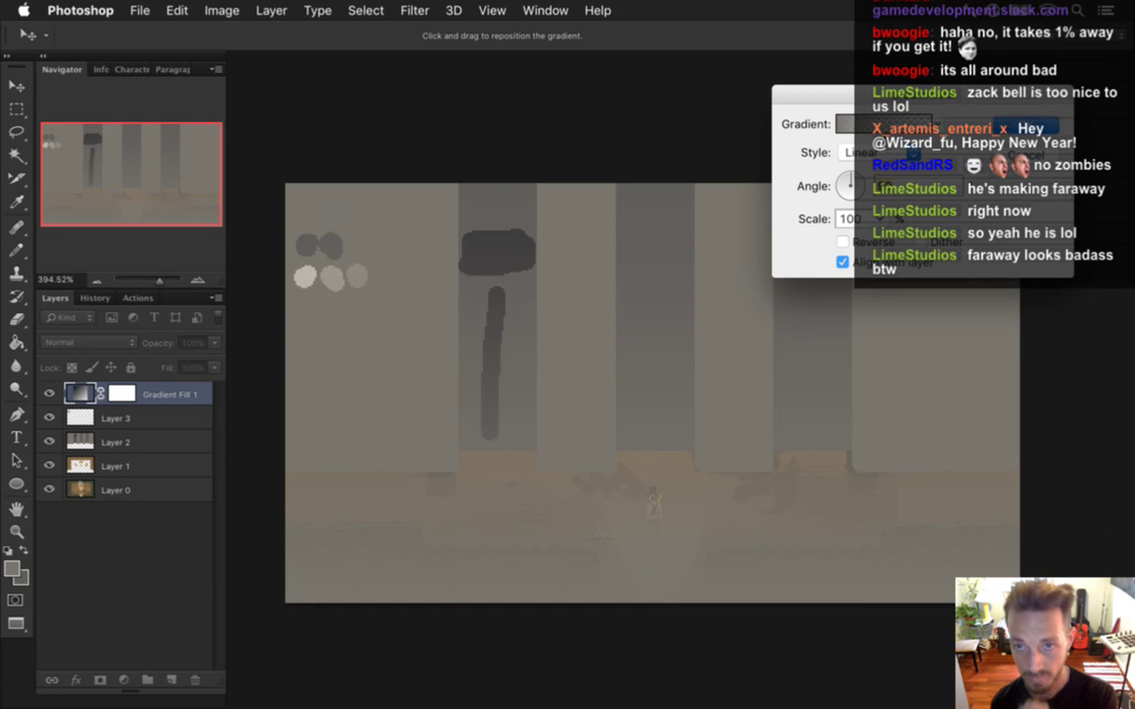
# Step: Try the first, opaque gradient preset on the gradient fill and reopen the fill layer's settings
pyautogui.click(937, 125)
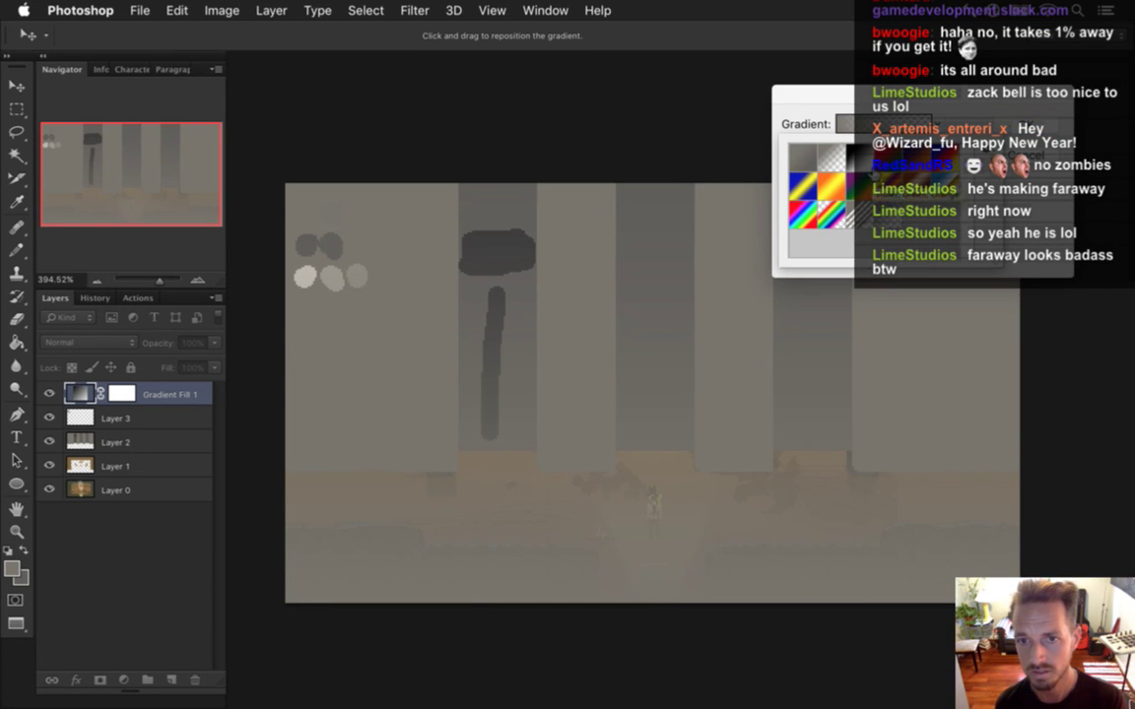
pyautogui.click(802, 158)
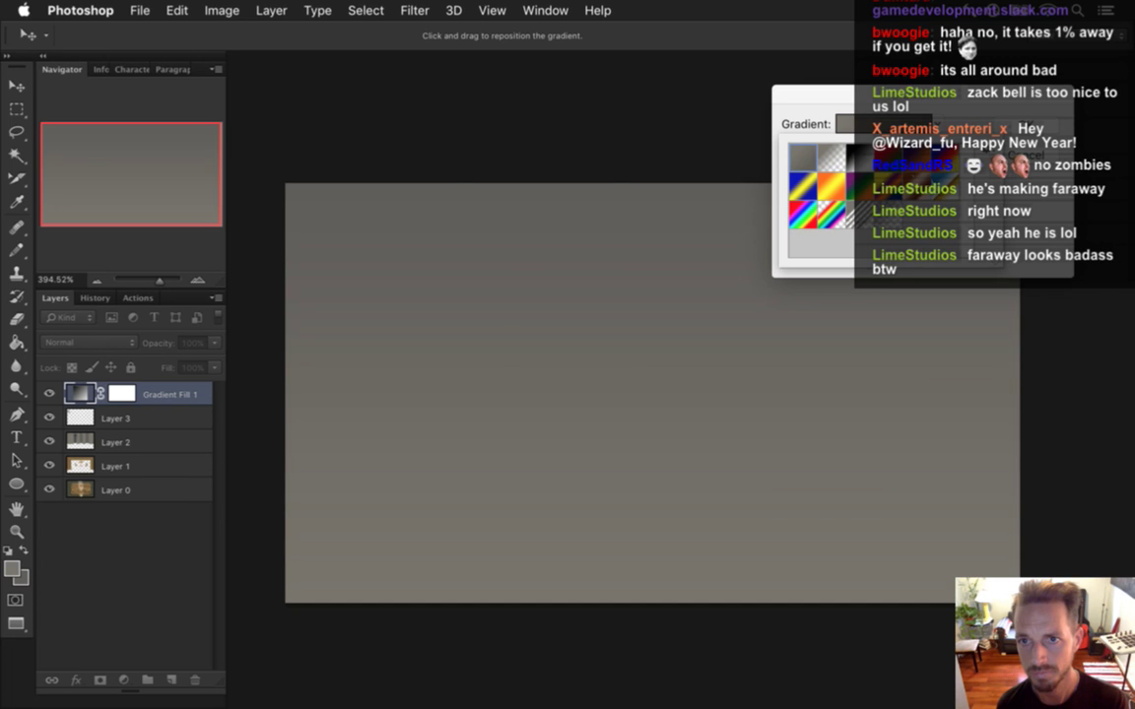
pyautogui.press('Escape')
pyautogui.press('i')
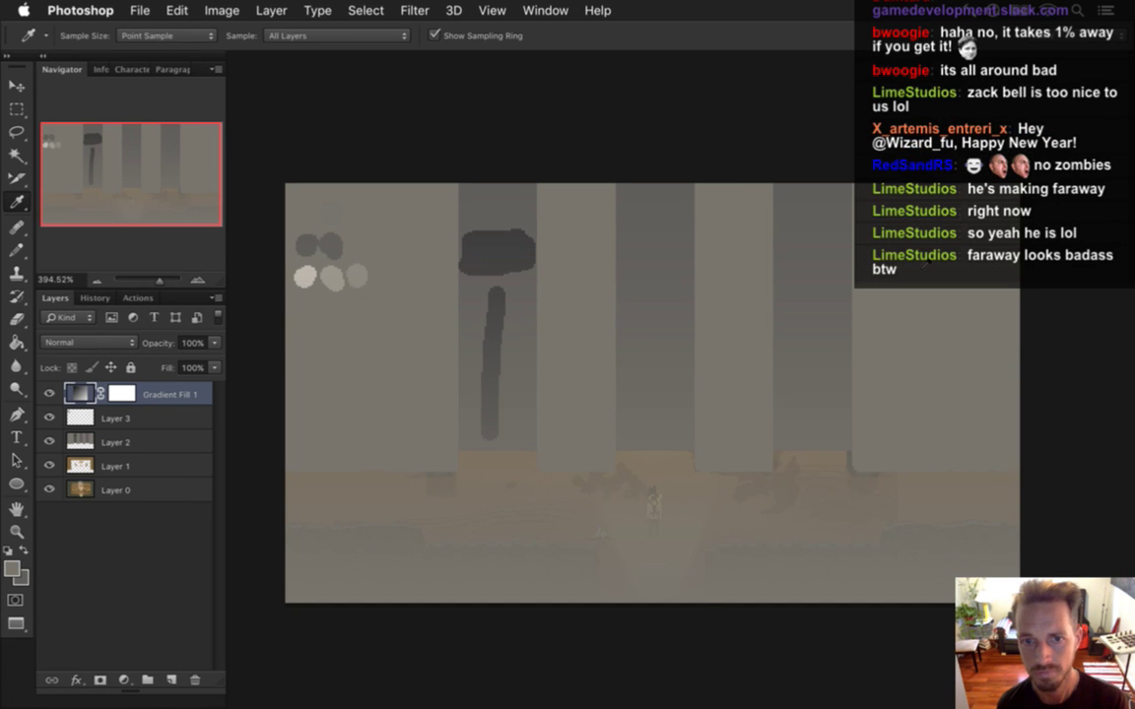
pyautogui.doubleClick(93, 393)
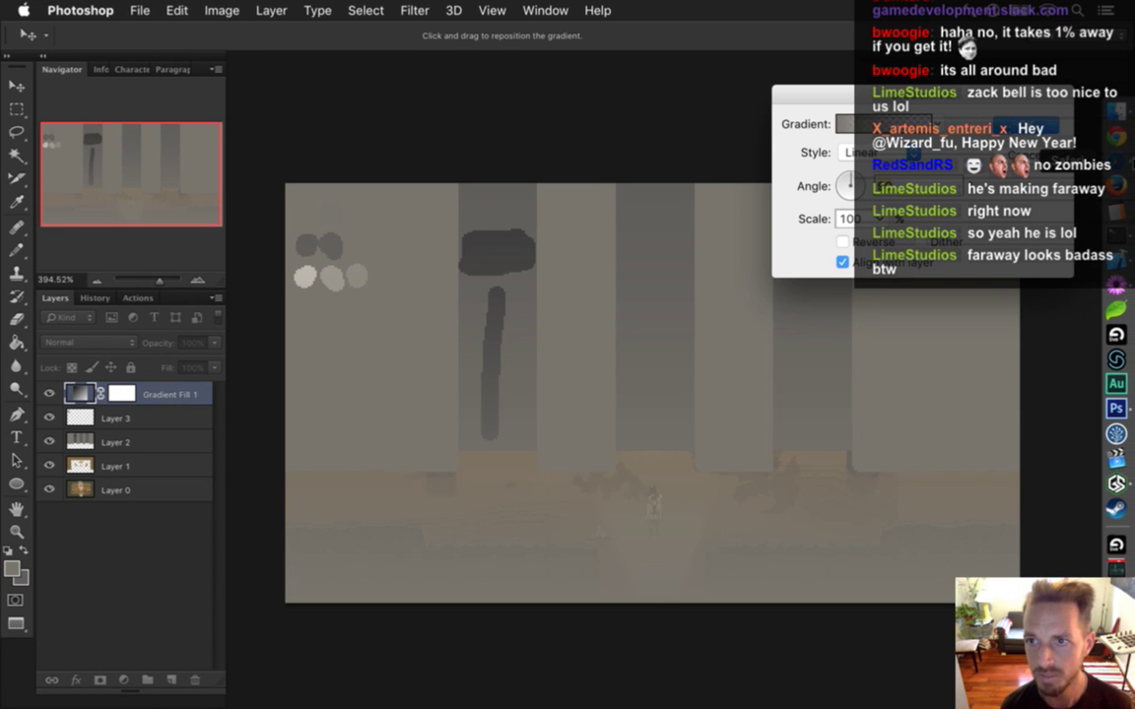
# Step: Switch to Safari and search the web for "faraway"
pyautogui.click(1117, 469)
pyautogui.write('fa')
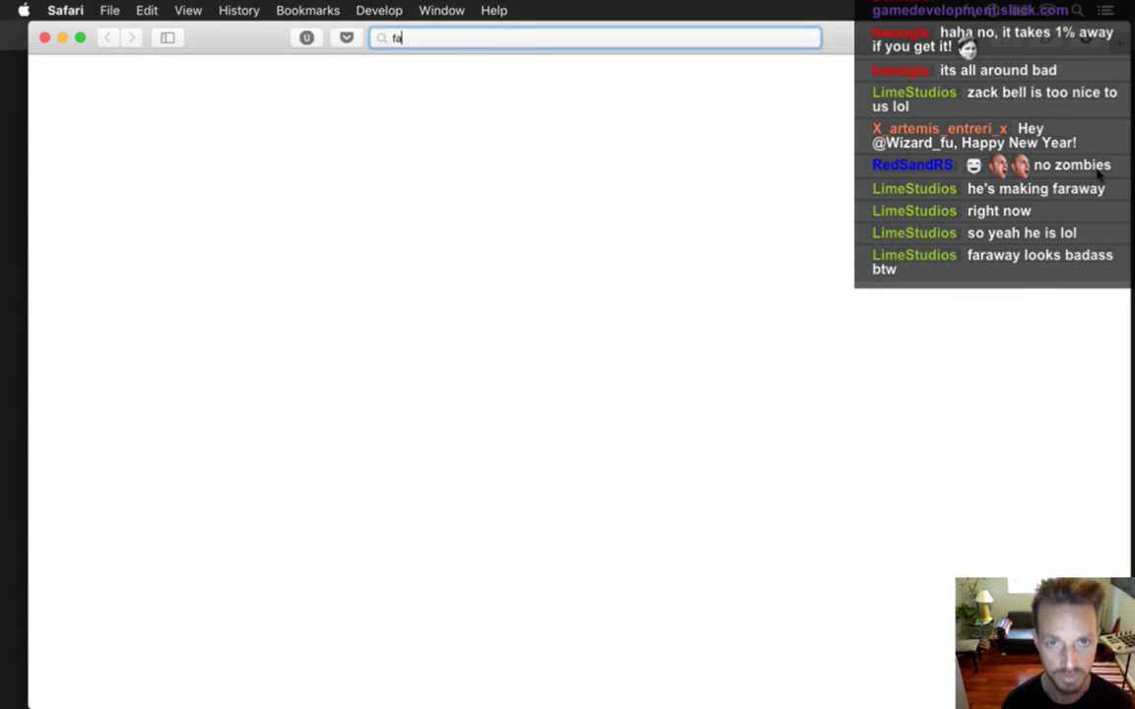
pyautogui.write('raway')
pyautogui.press('Return')
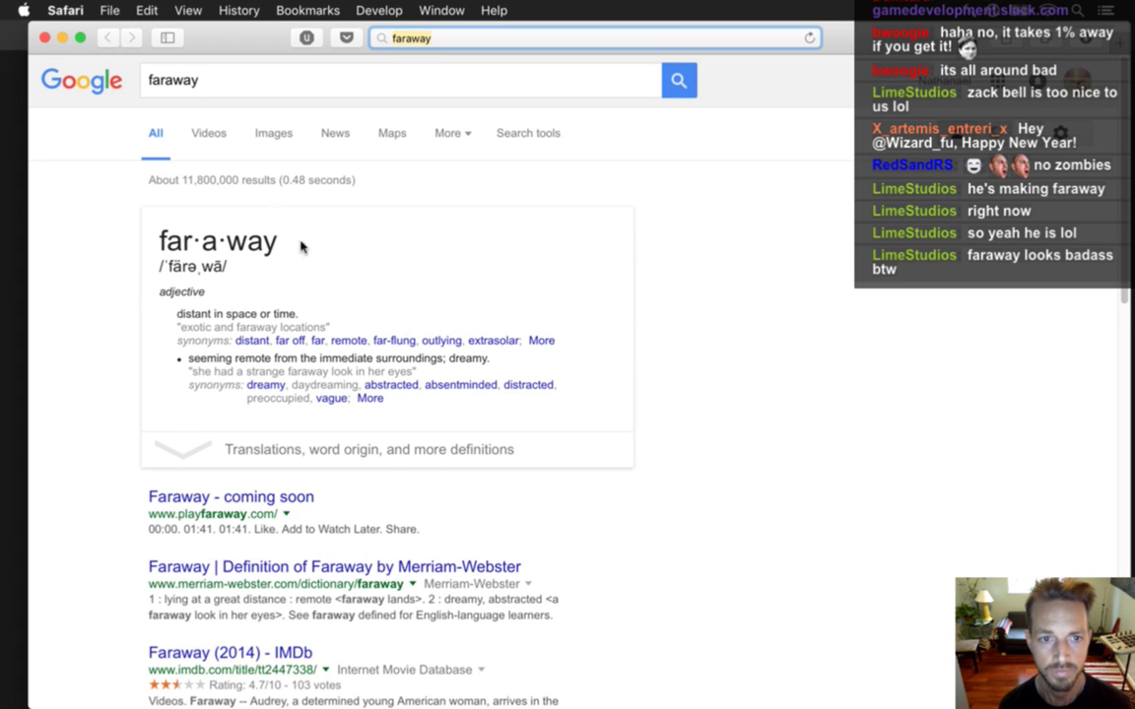
# Step: Refine the web search to "faraway game"
pyautogui.click(253, 94)
pyautogui.write('ga')
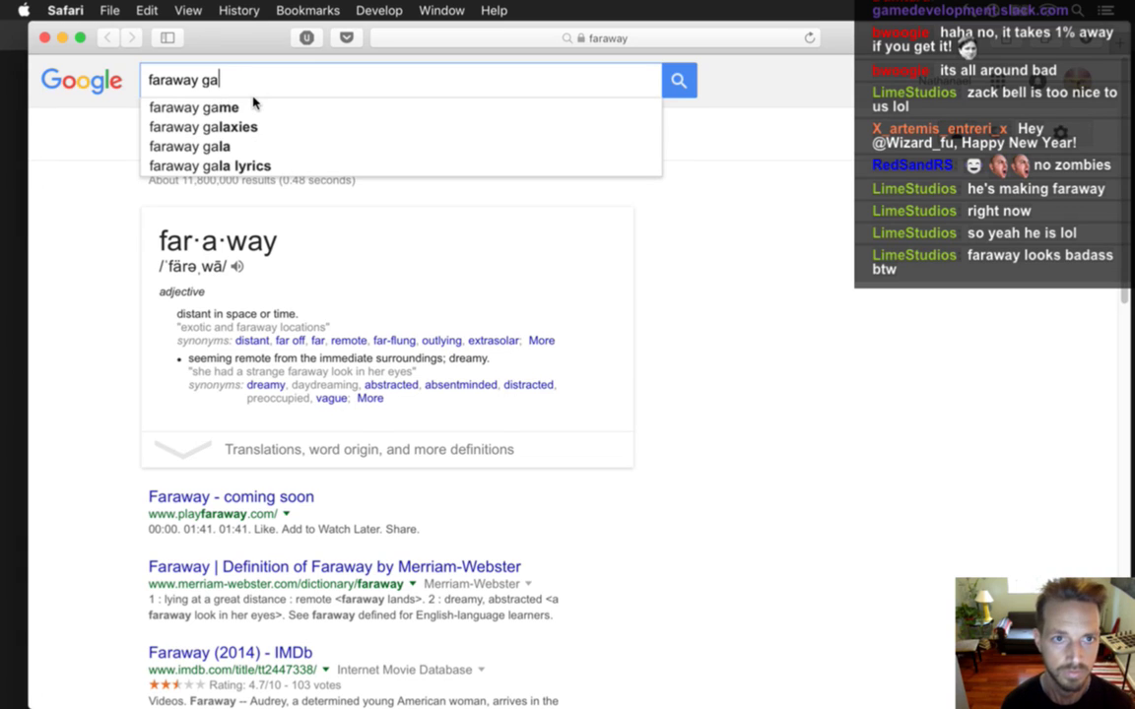
pyautogui.write('me')
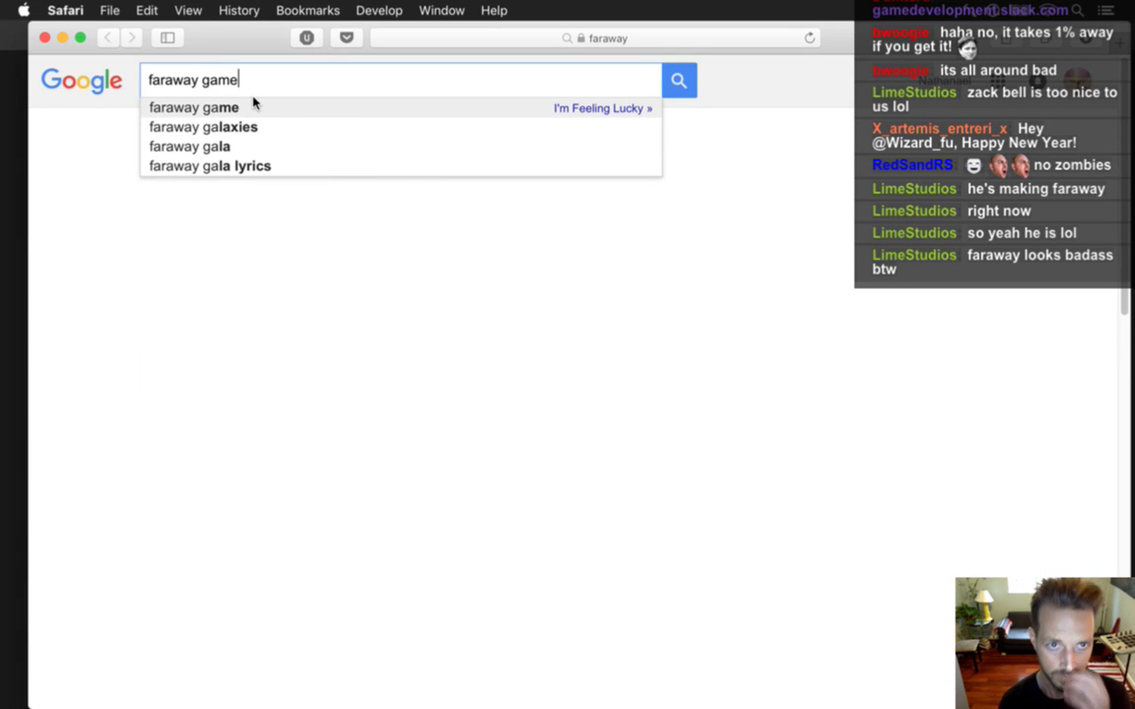
pyautogui.press('Return')
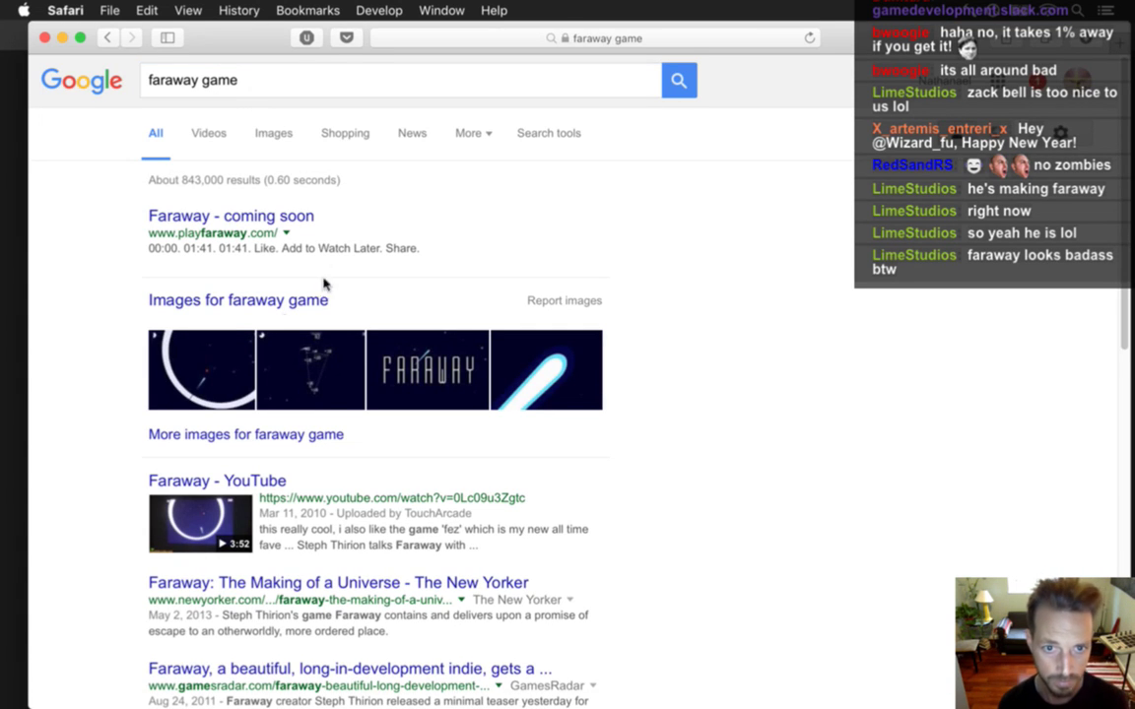
# Step: Browse the image results for "faraway game", enlarging the space game screenshot, to find reference art from the game
pyautogui.click(262, 141)
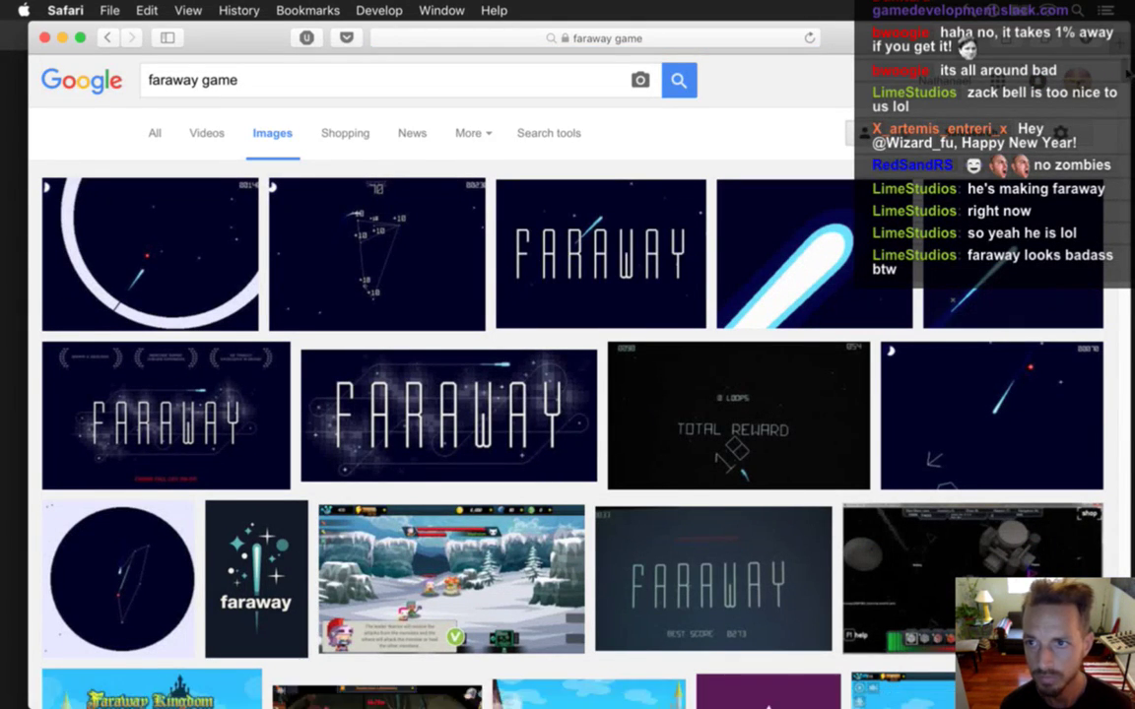
pyautogui.scroll(-3, 1014, 67)
pyautogui.scroll(-3, 1123, 75)
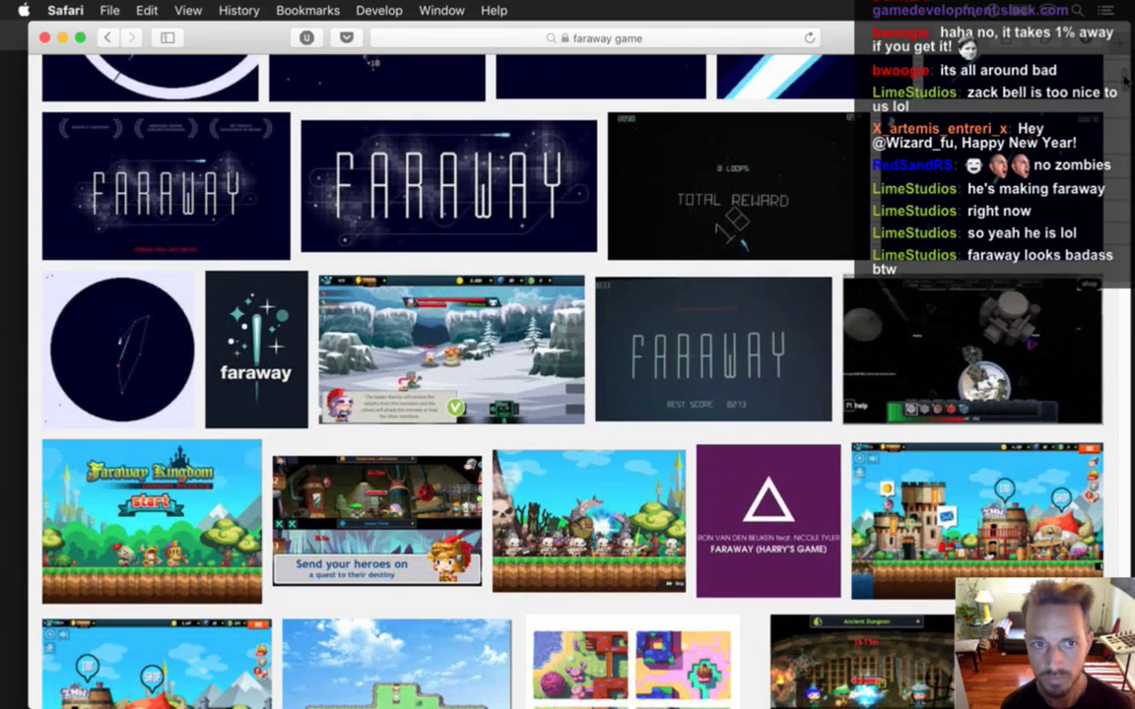
pyautogui.click(887, 298)
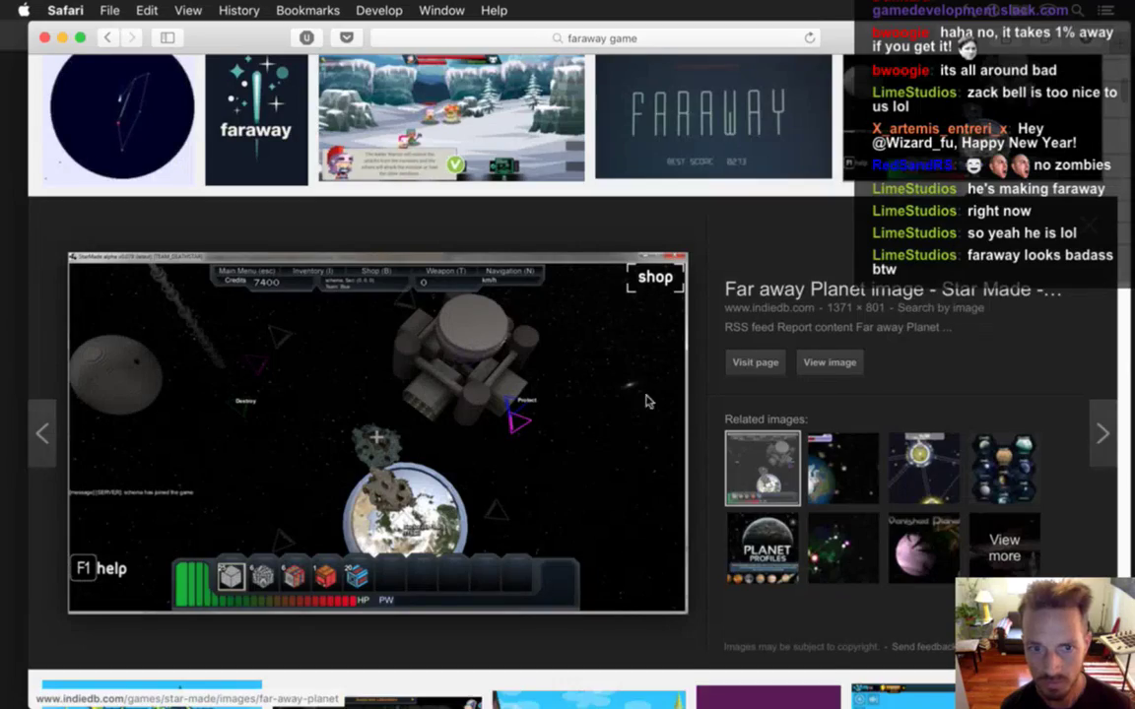
pyautogui.click(1082, 233)
pyautogui.scroll(-2, 1083, 233)
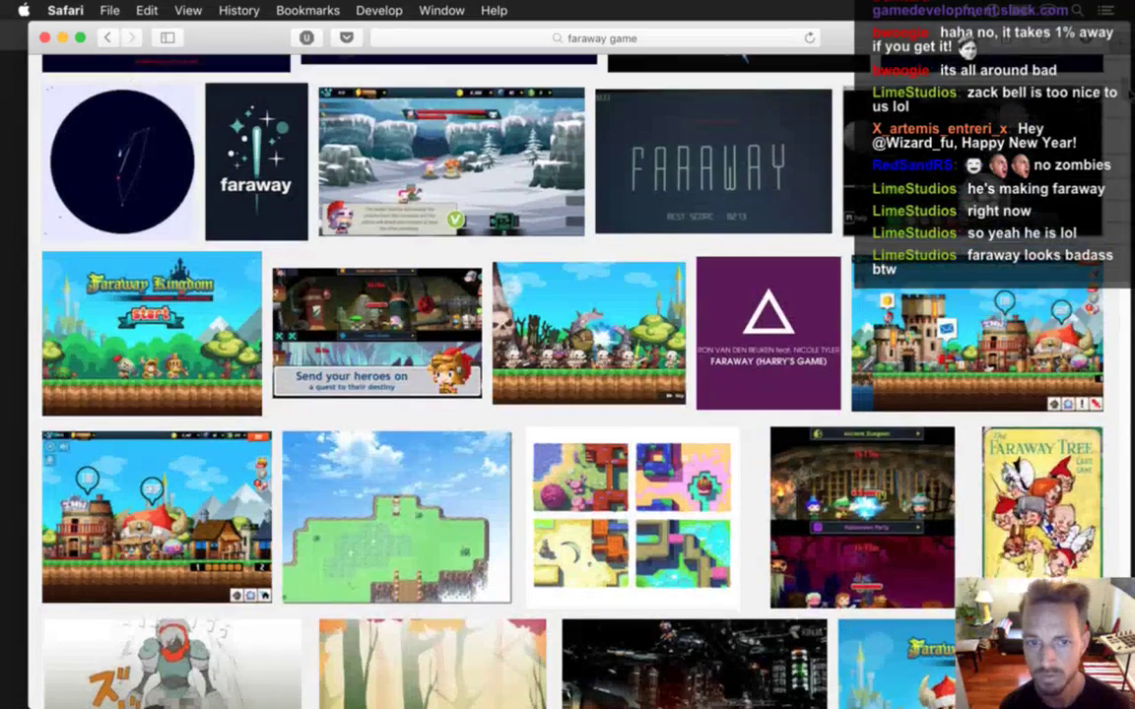
pyautogui.scroll(-5, 572, 393)
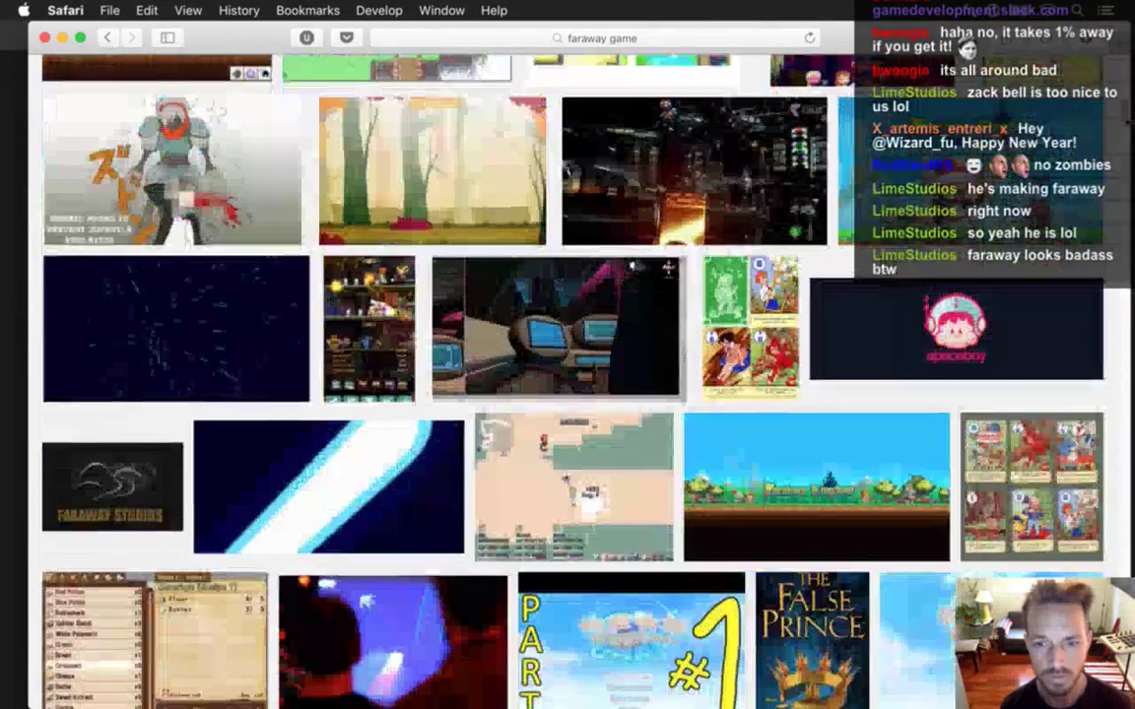
pyautogui.scroll(-5, 571, 394)
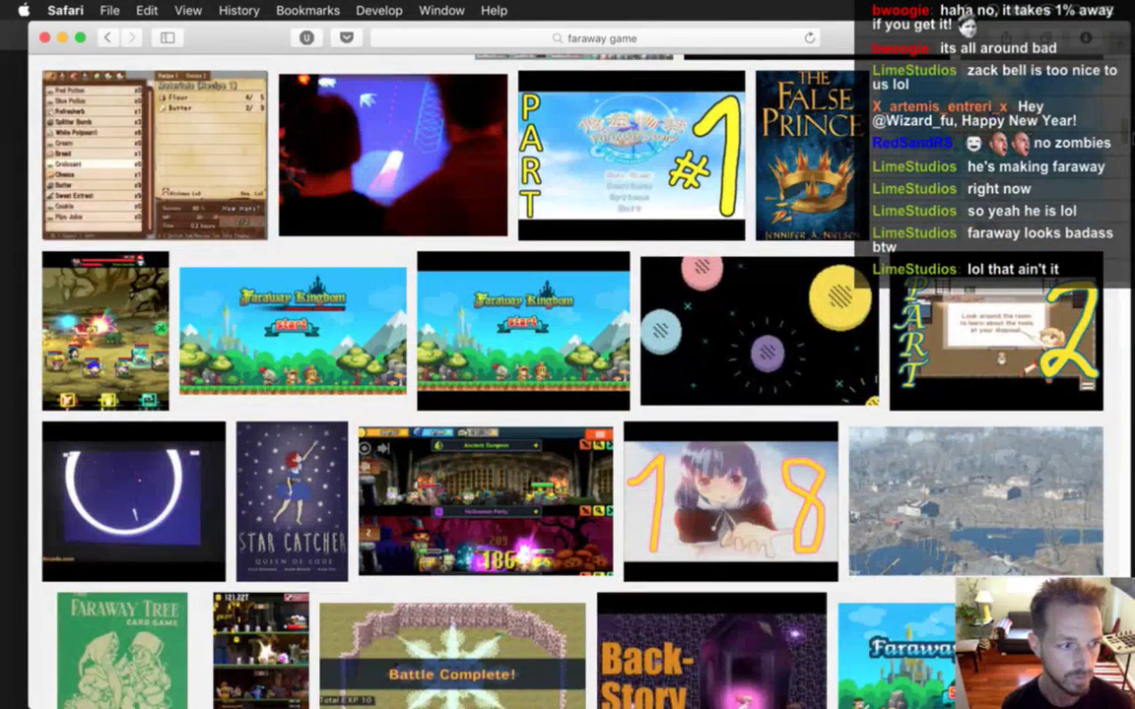
pyautogui.scroll(10, 571, 394)
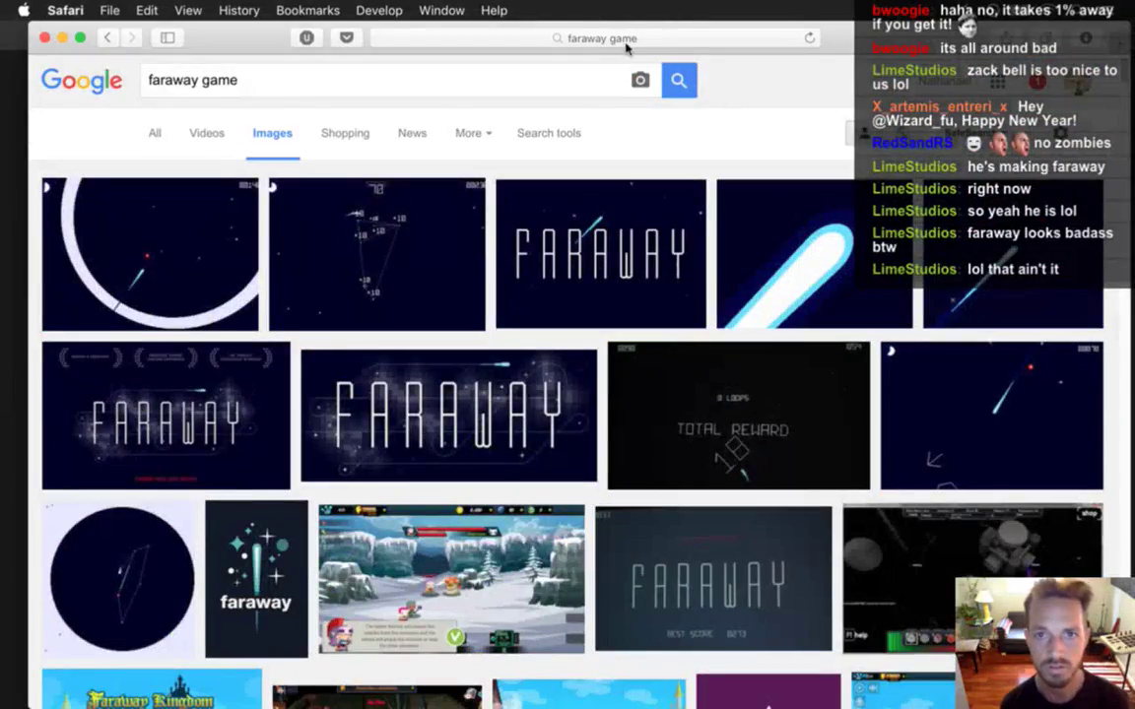
pyautogui.click(626, 39)
pyautogui.write('faraway')
pyautogui.press('Down')
pyautogui.press('Down')
pyautogui.press('Down')
pyautogui.press('Down')
pyautogui.press('Up')
pyautogui.press('Up')
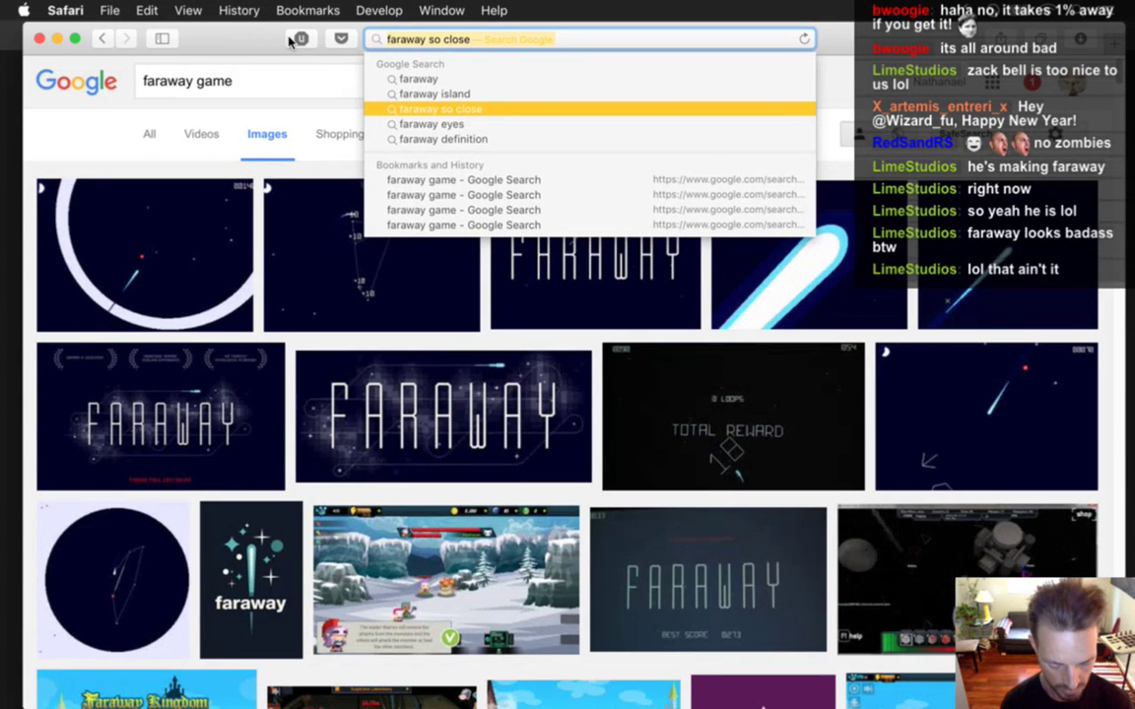
# Step: Open the Twitter profile of the game developer who made INK and skim the tweets
pyautogui.press('super+a')
pyautogui.write('tw')
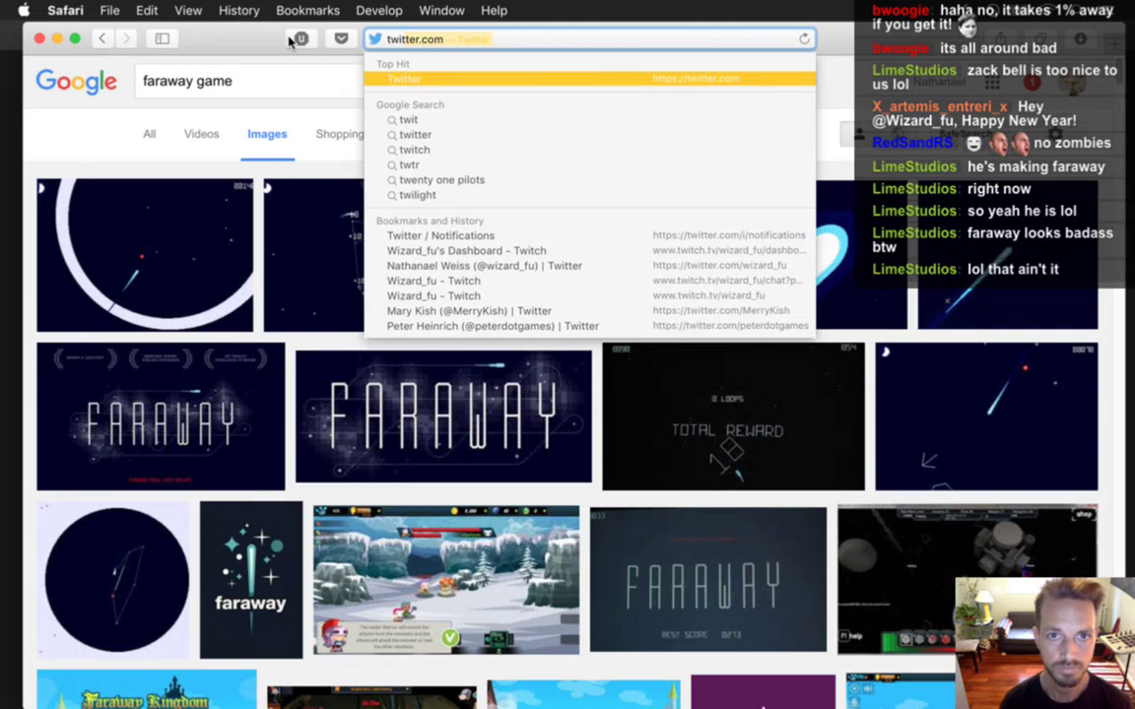
pyautogui.write('itter.com/zachbellgames')
pyautogui.press('Return')
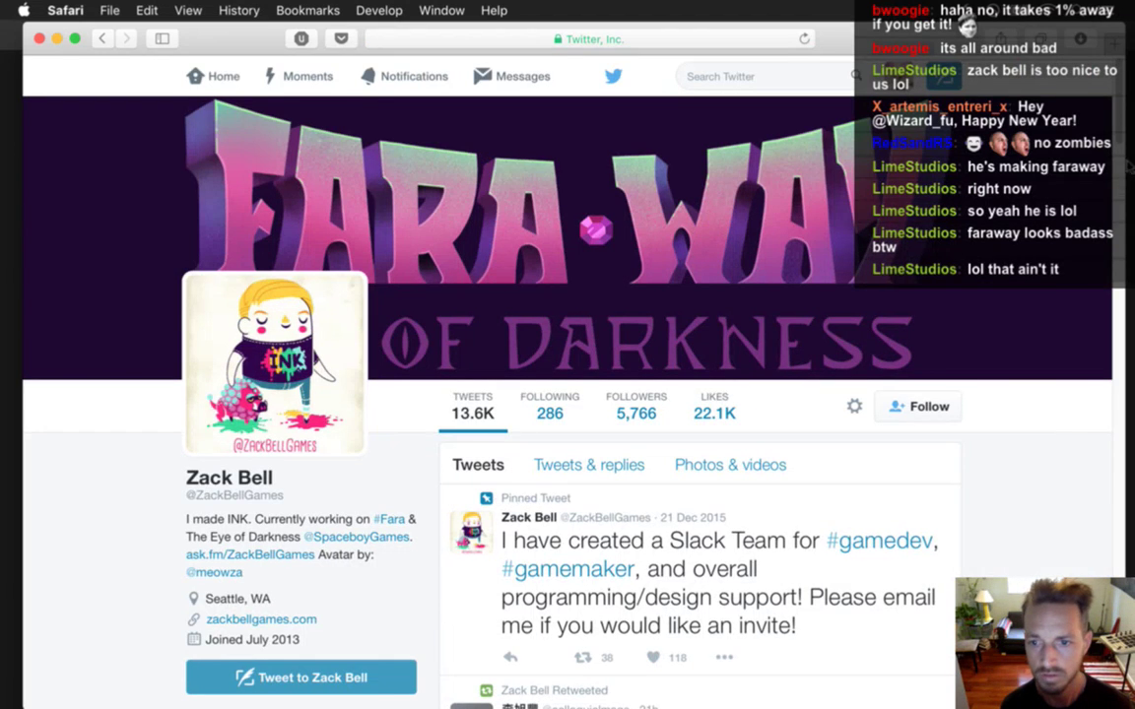
pyautogui.scroll(-5, 1119, 100)
pyautogui.scroll(5, 1119, 101)
pyautogui.scroll(-5, 1119, 100)
pyautogui.scroll(3, 1119, 100)
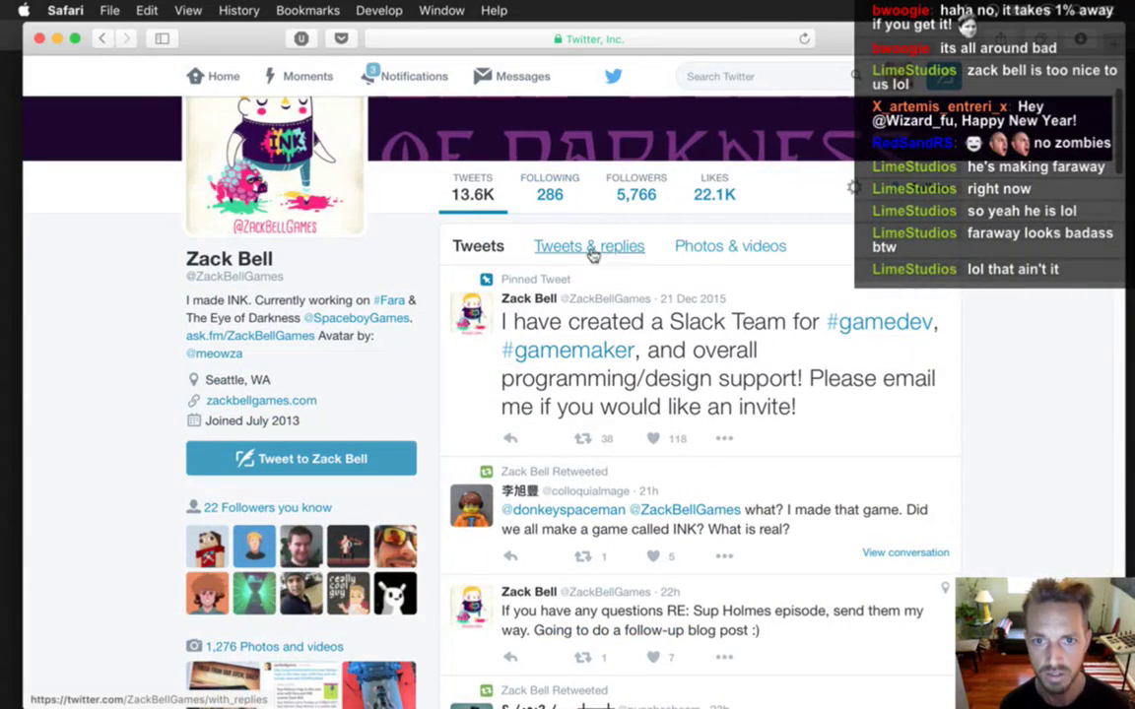
# Step: Look through the developer's photos and videos on Twitter for artwork from the Fara game
pyautogui.click(748, 248)
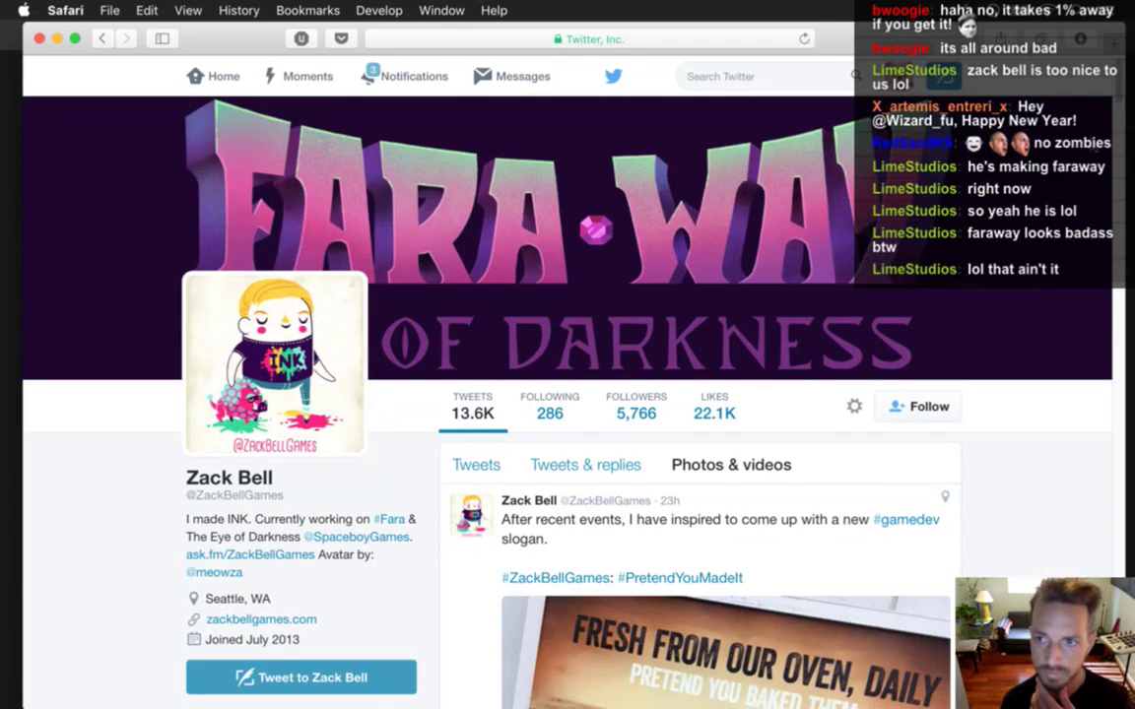
pyautogui.scroll(-10, 1120, 92)
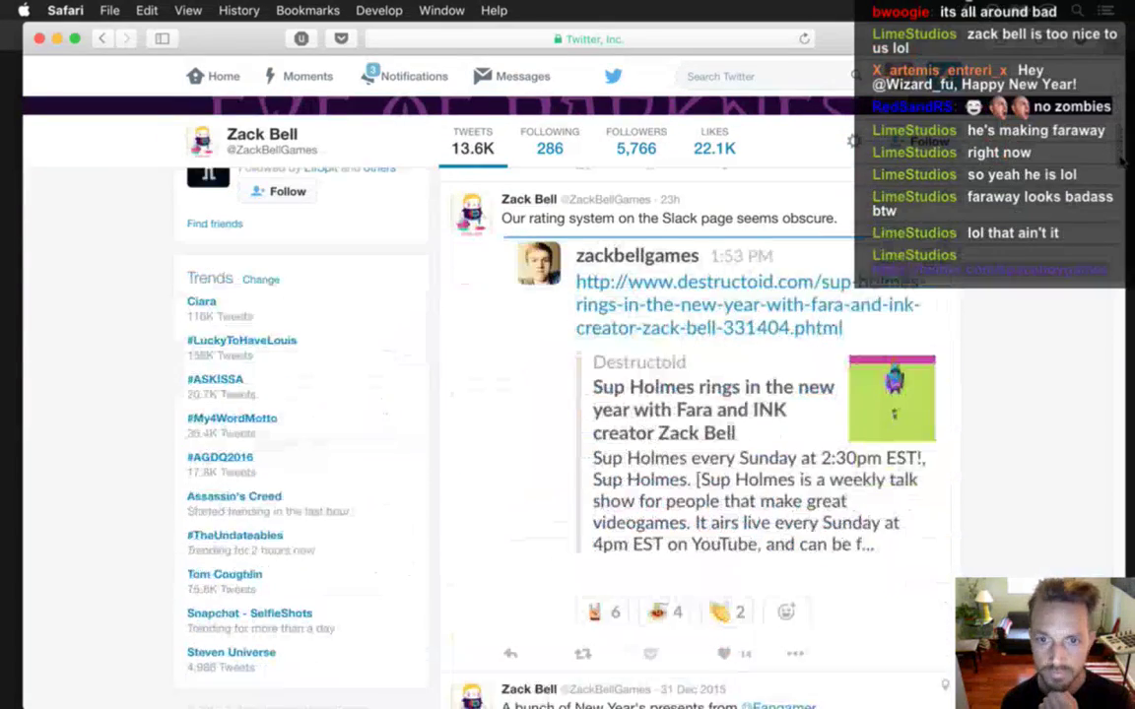
pyautogui.scroll(-1, 1120, 162)
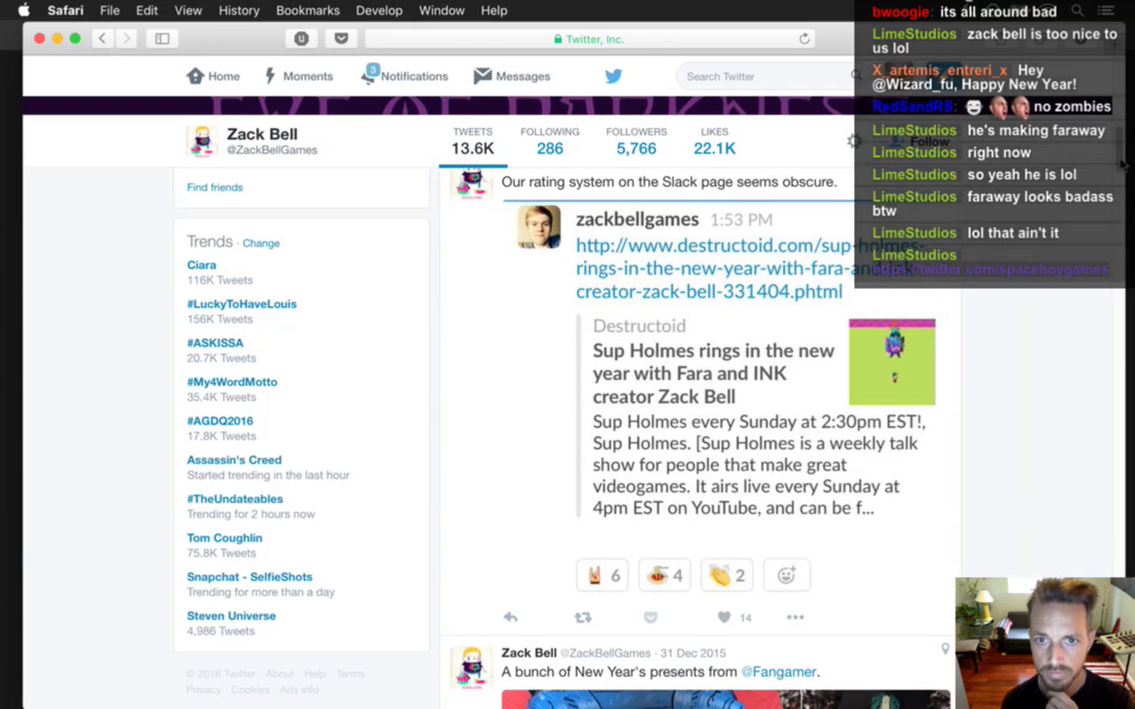
pyautogui.scroll(-5, 1123, 168)
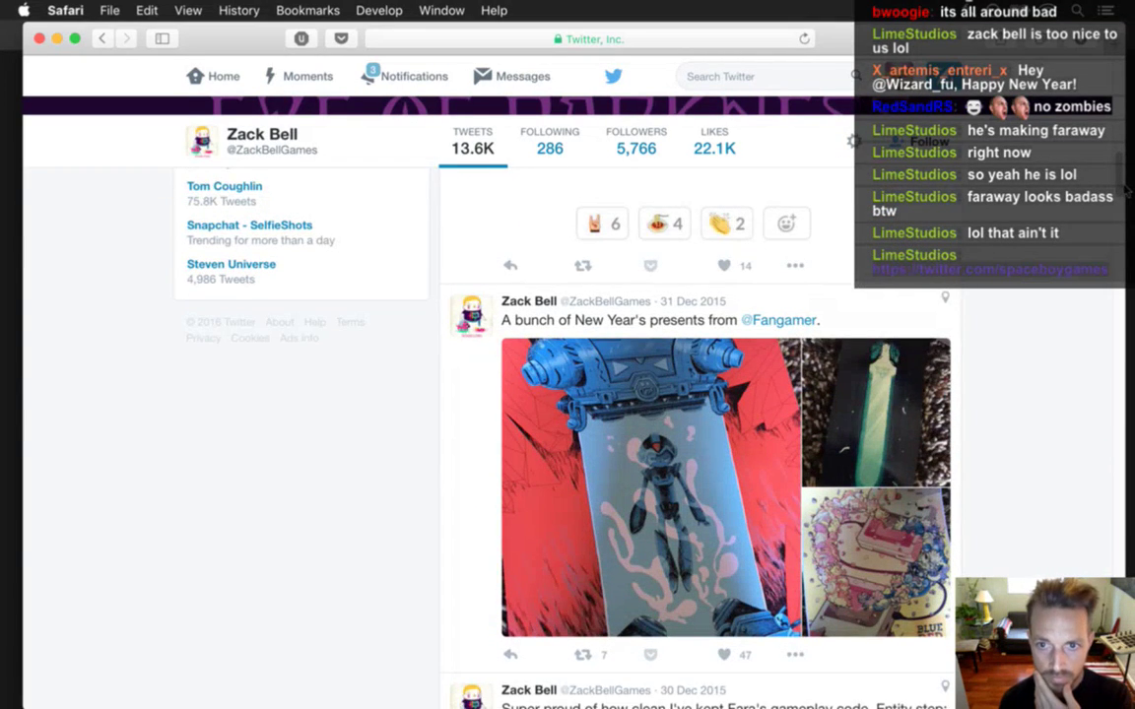
pyautogui.scroll(-2, 1125, 190)
pyautogui.scroll(-5, 1126, 197)
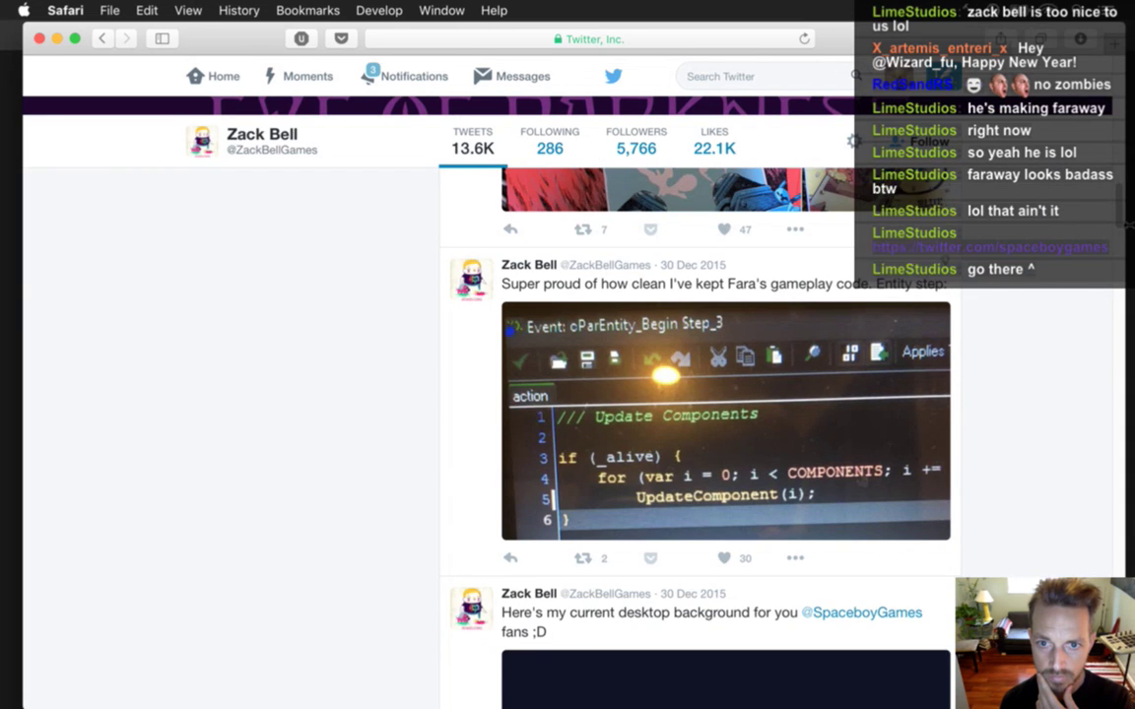
pyautogui.scroll(-6, 1126, 197)
pyautogui.moveTo(1126, 253); pyautogui.dragTo(1128, 326)
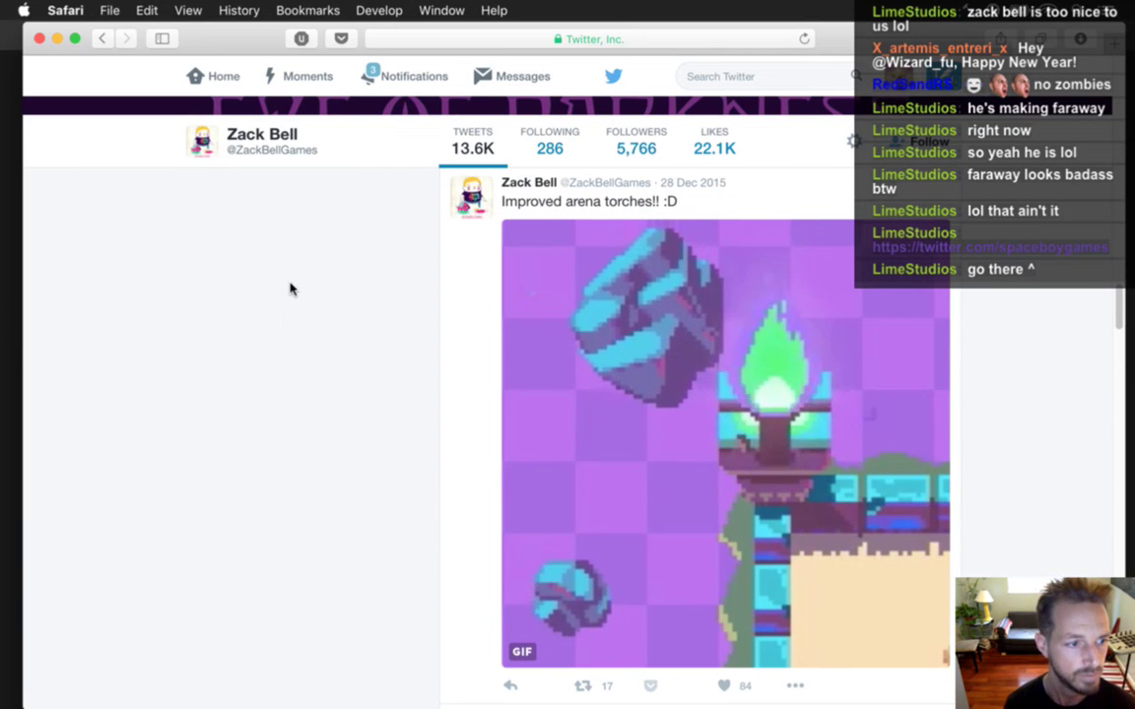
# Step: Open the twitter.com/spaceboygames profile and view its pinned tweet about Fara & The Eye of Darkness
pyautogui.click(556, 39)
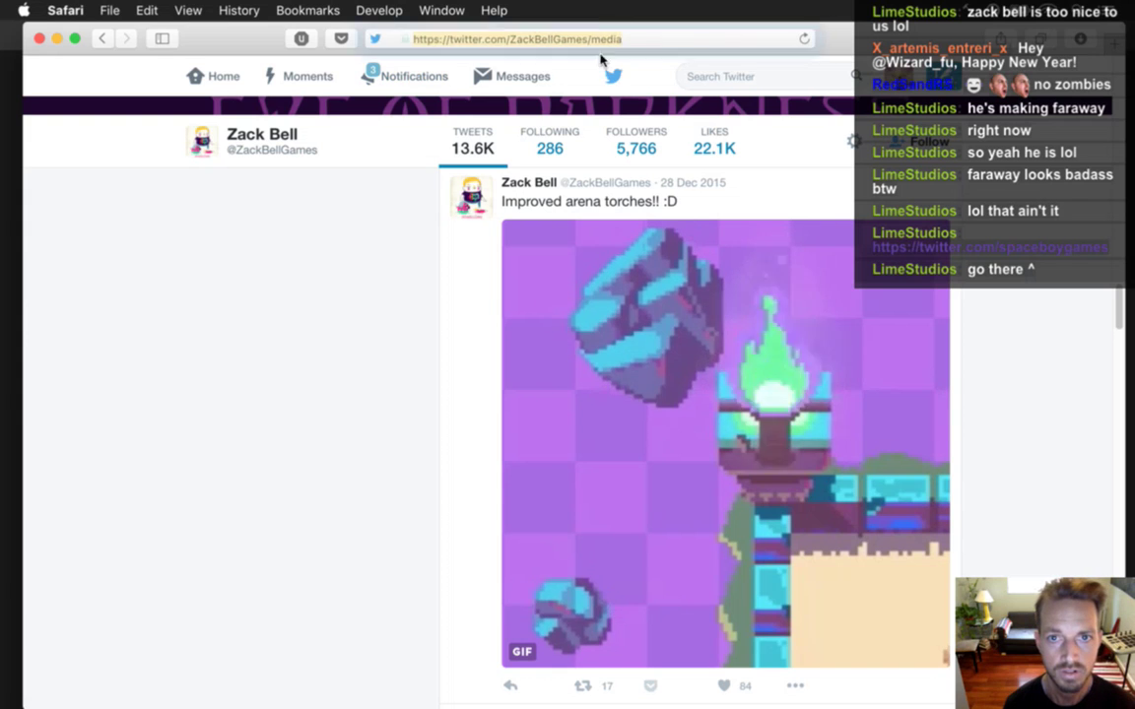
pyautogui.moveTo(484, 39); pyautogui.dragTo(638, 43)
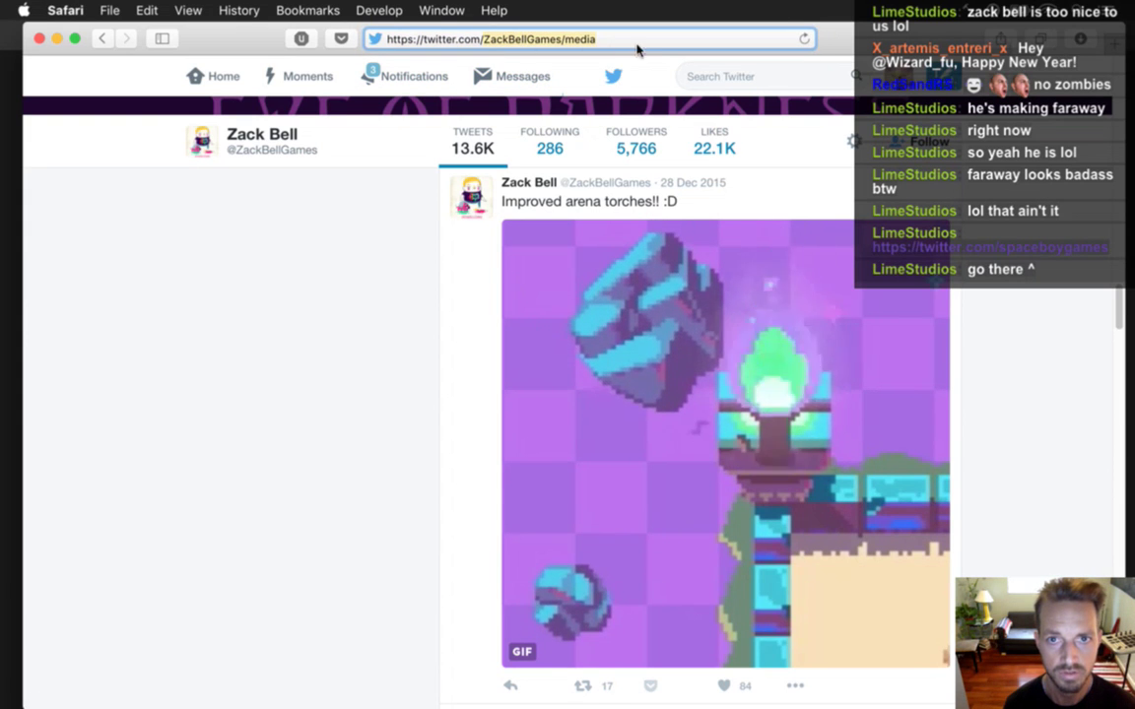
pyautogui.write('so')
pyautogui.press('BackSpace')
pyautogui.write('pf0227')
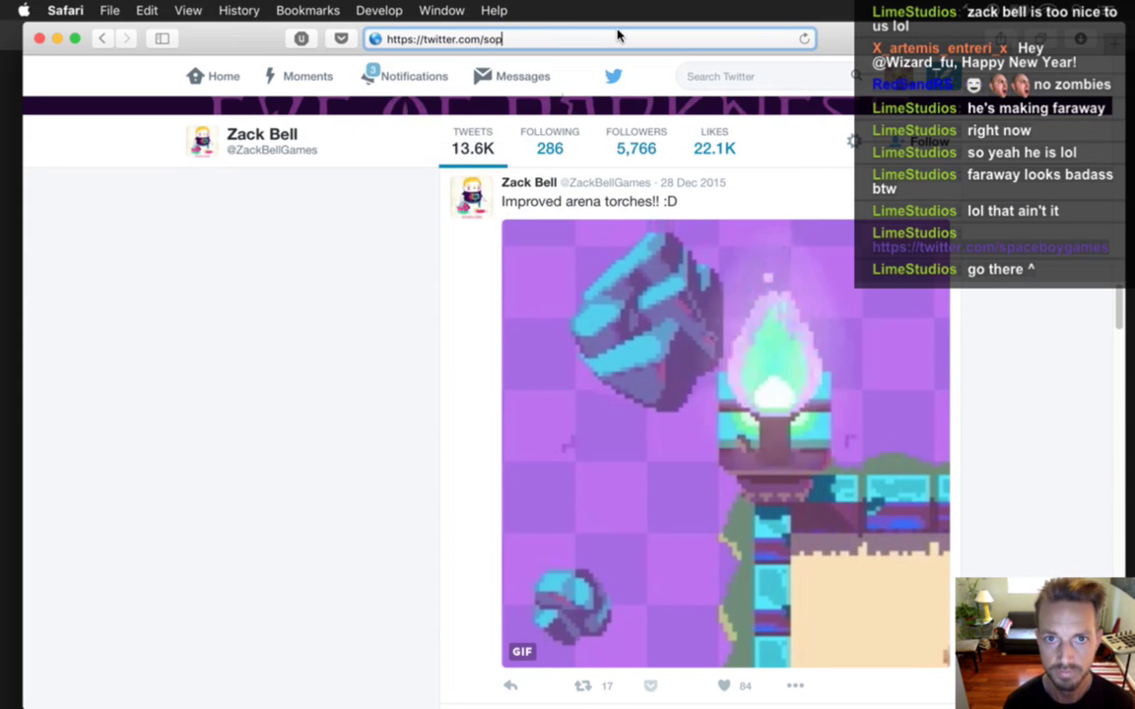
pyautogui.press('BackSpace')
pyautogui.press('BackSpace')
pyautogui.press('BackSpace')
pyautogui.press('BackSpace')
pyautogui.press('BackSpace')
pyautogui.press('BackSpace')
pyautogui.write('acebo')
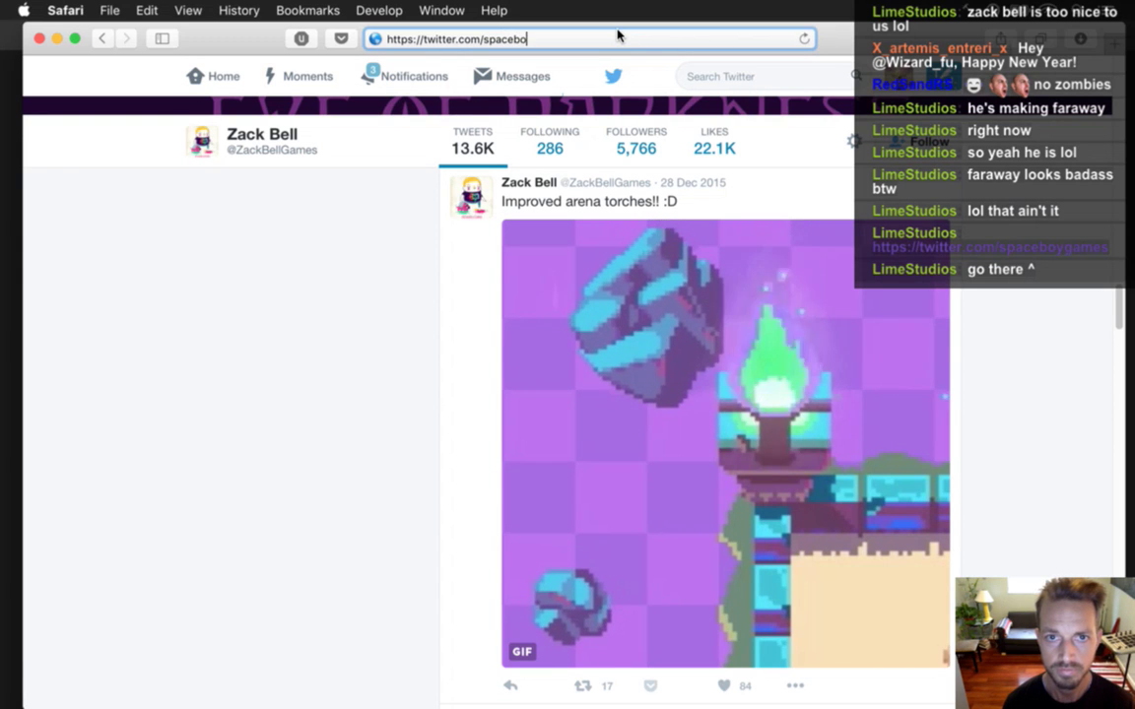
pyautogui.write('ygam')
pyautogui.press('Return')
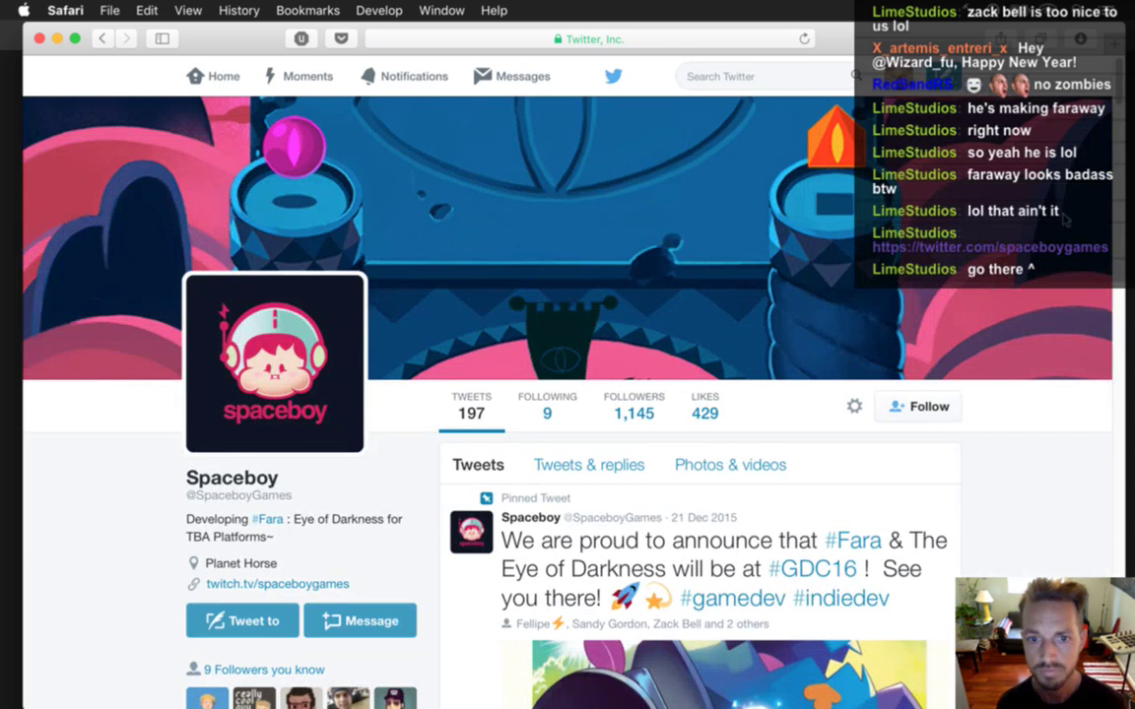
pyautogui.scroll(-5, 1121, 95)
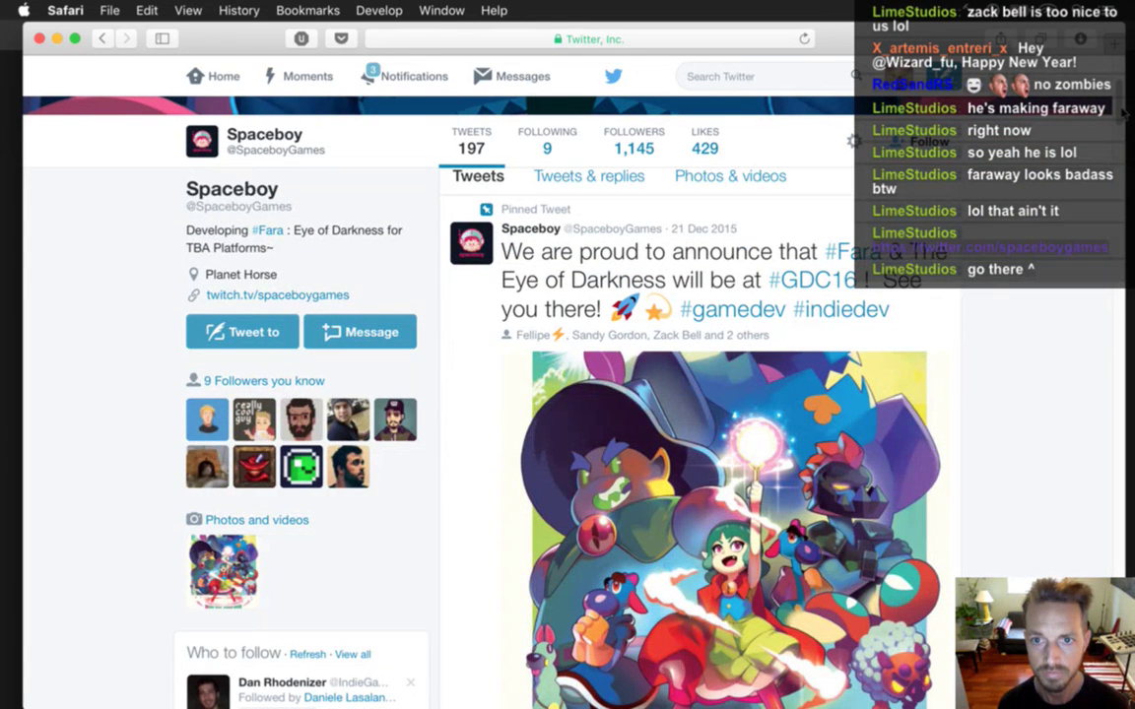
# Step: Scroll through the Spaceboy tweets to examine the Fara logo, creature concepts and other game artwork
pyautogui.scroll(-1, 1123, 115)
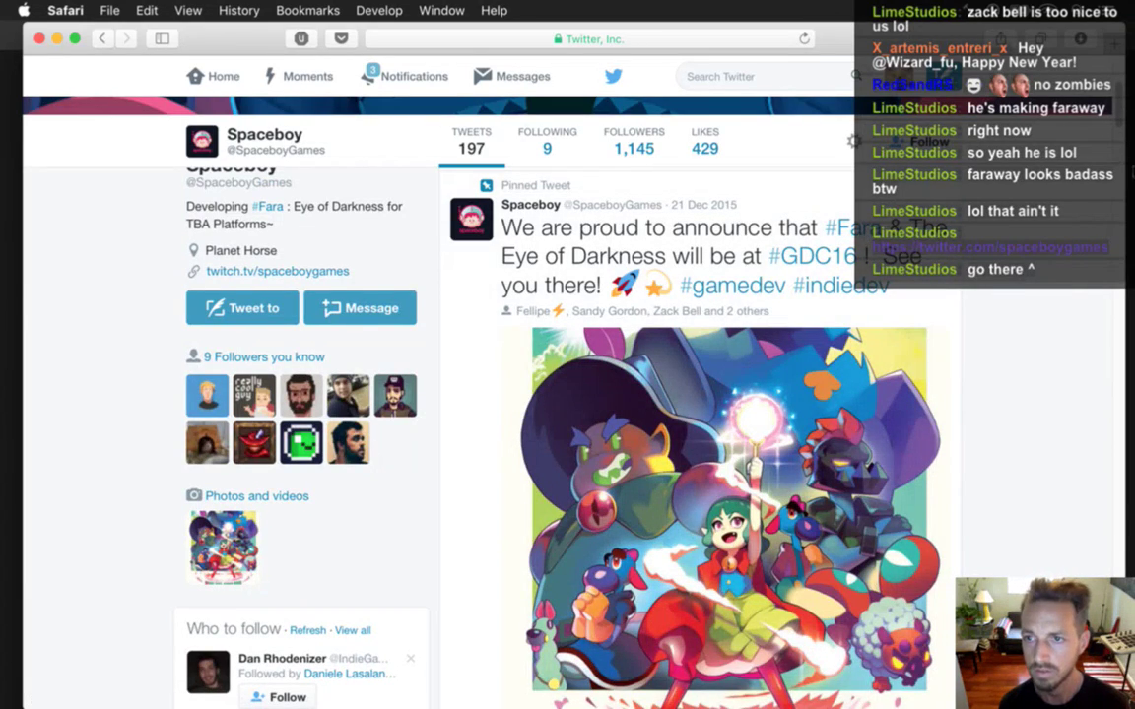
pyautogui.scroll(-10, 1120, 128)
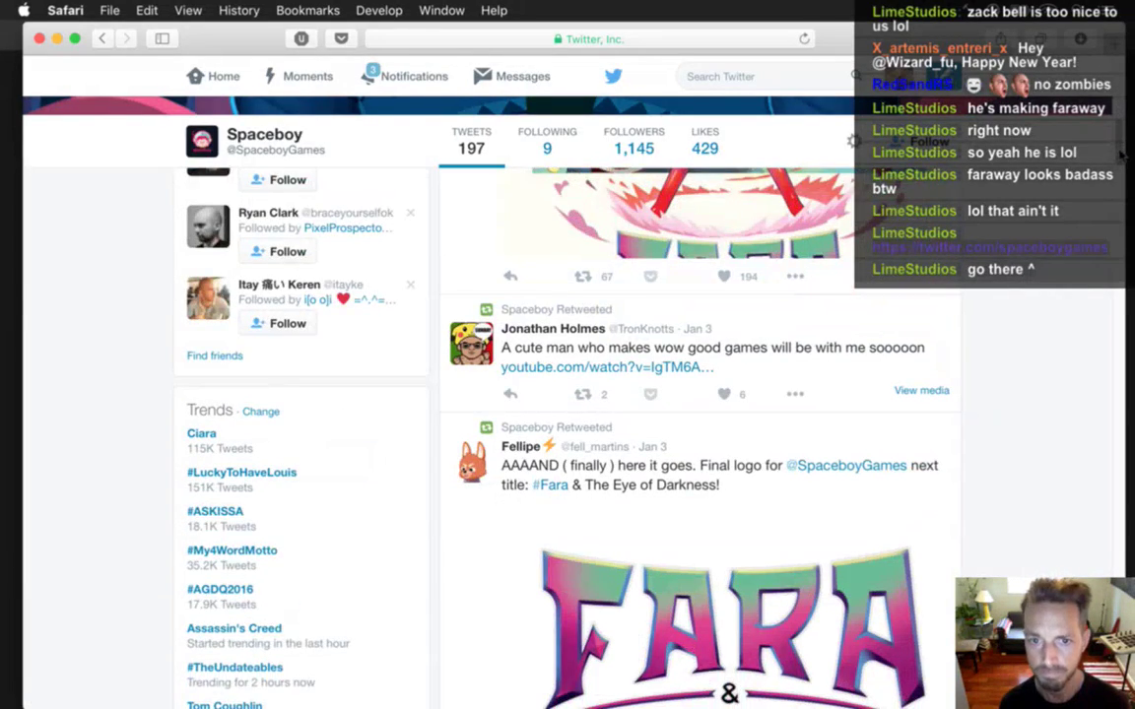
pyautogui.scroll(-5, 1120, 153)
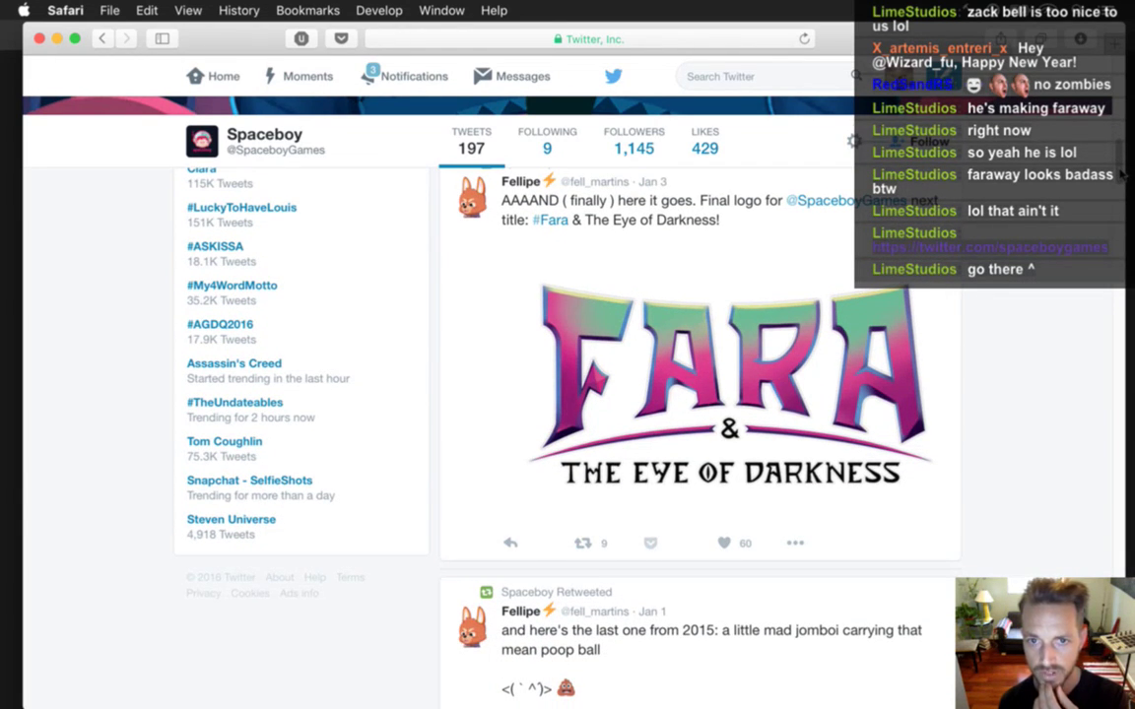
pyautogui.scroll(-8, 1120, 174)
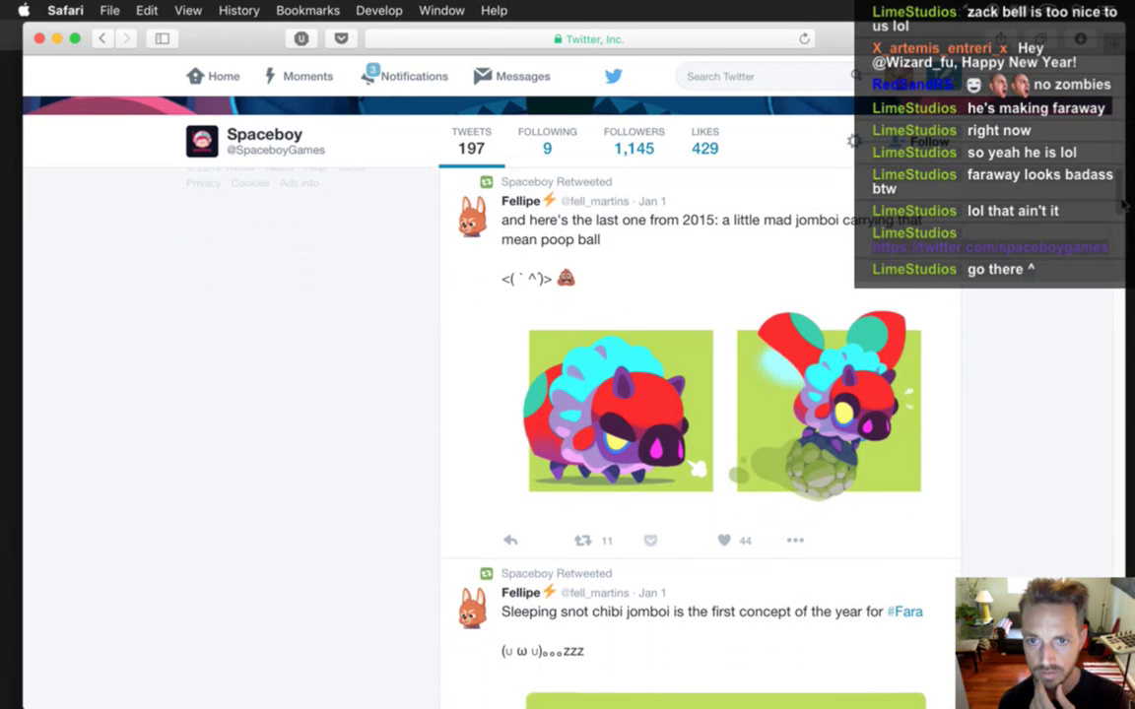
pyautogui.scroll(-13, 1120, 201)
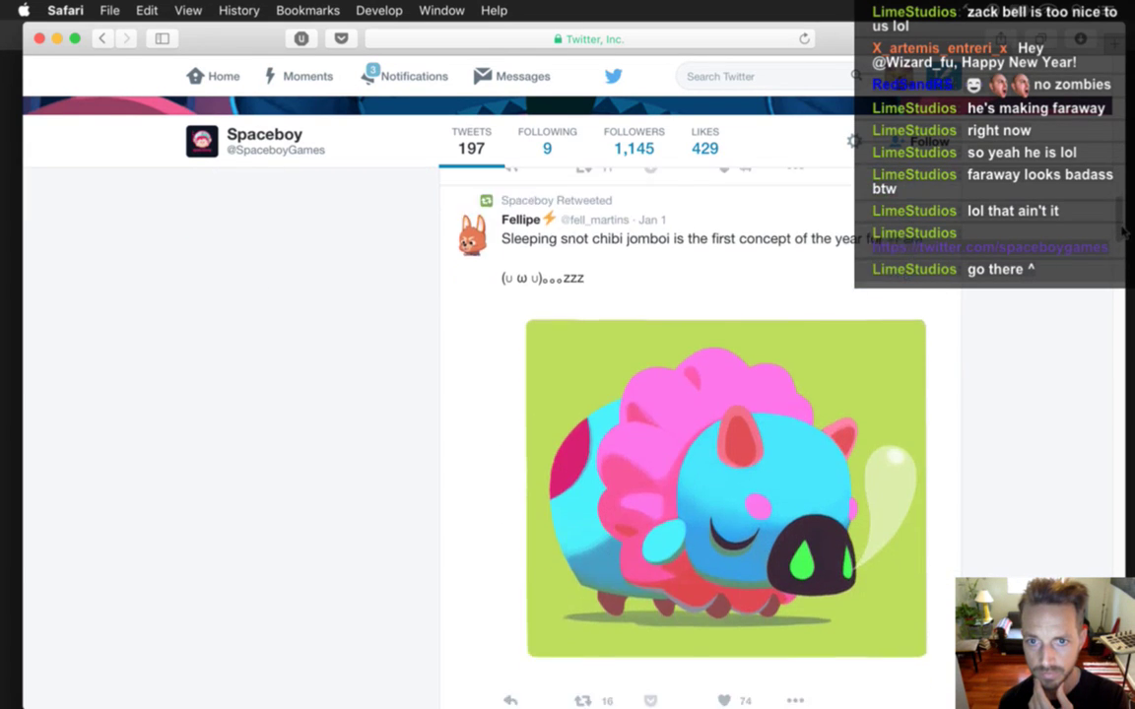
pyautogui.scroll(-1, 1122, 259)
pyautogui.moveTo(1122, 259); pyautogui.dragTo(1131, 431)
pyautogui.scroll(-5, 760, 266)
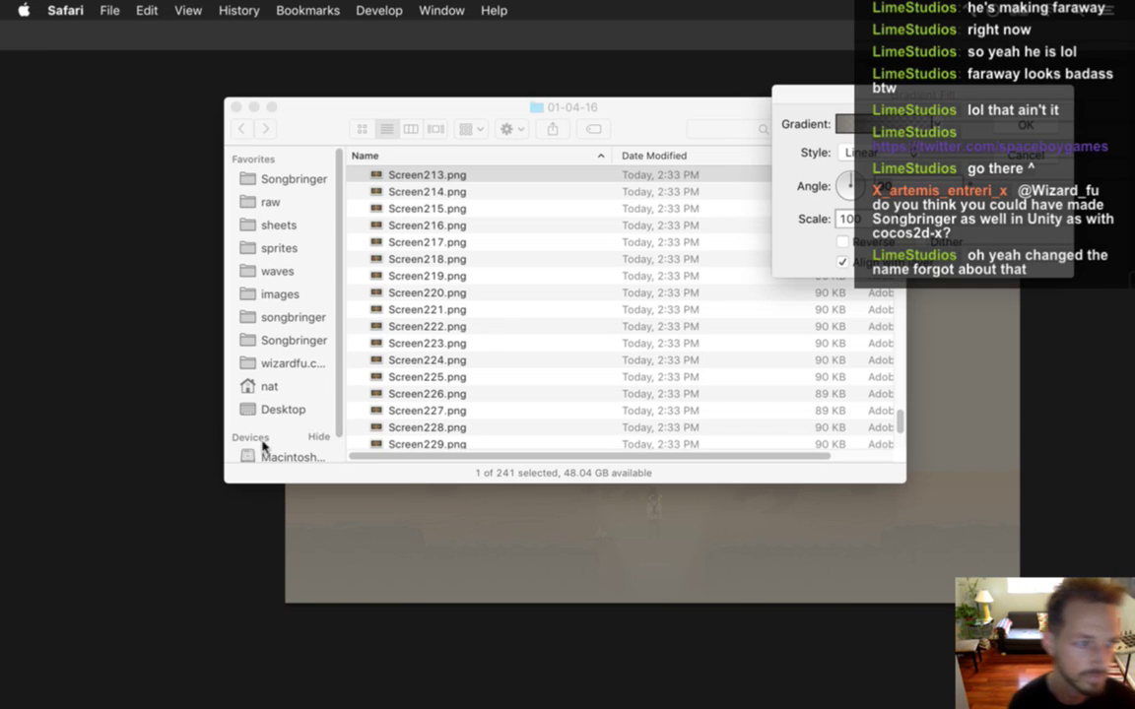
# Step: Switch to Photoshop and change the gradient fill's starting colour stop to black, keeping the fade to transparent
pyautogui.click(172, 450)
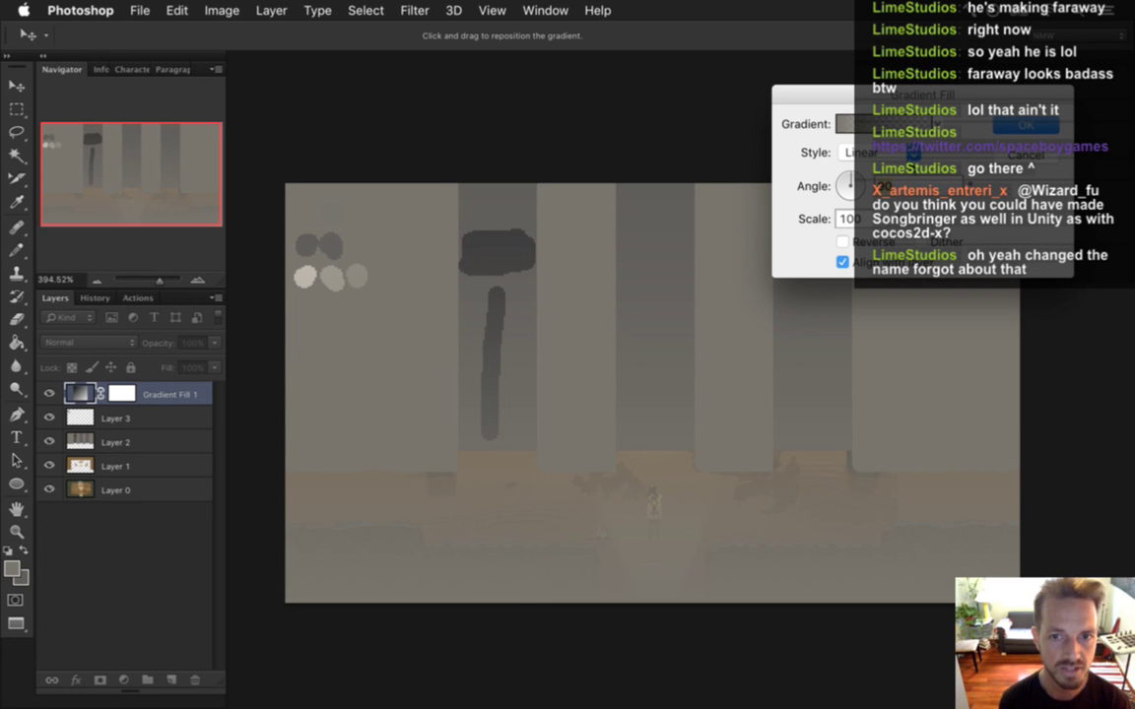
pyautogui.click(853, 124)
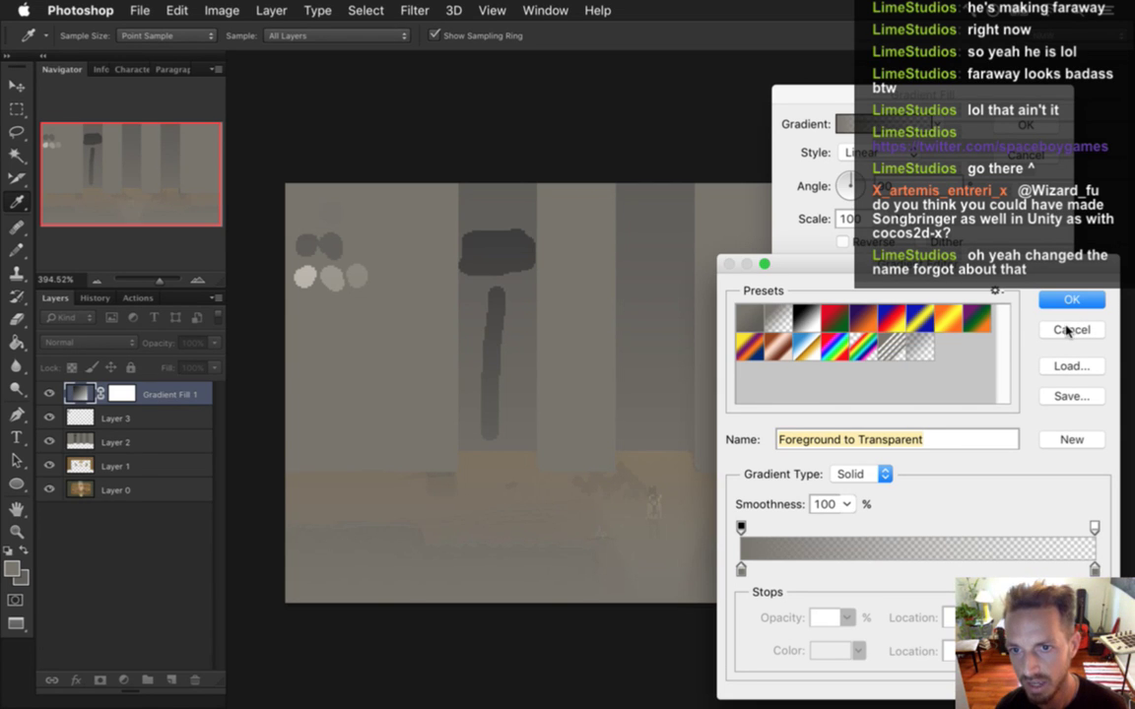
pyautogui.click(740, 570)
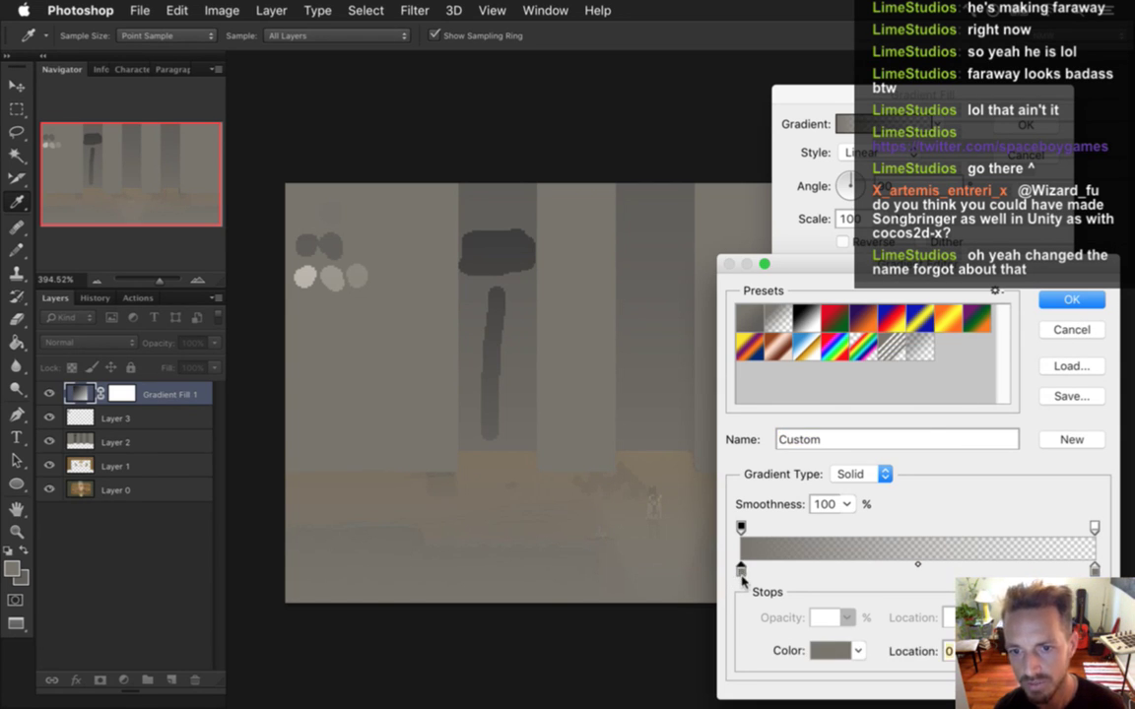
pyautogui.doubleClick(742, 570)
pyautogui.click(785, 522)
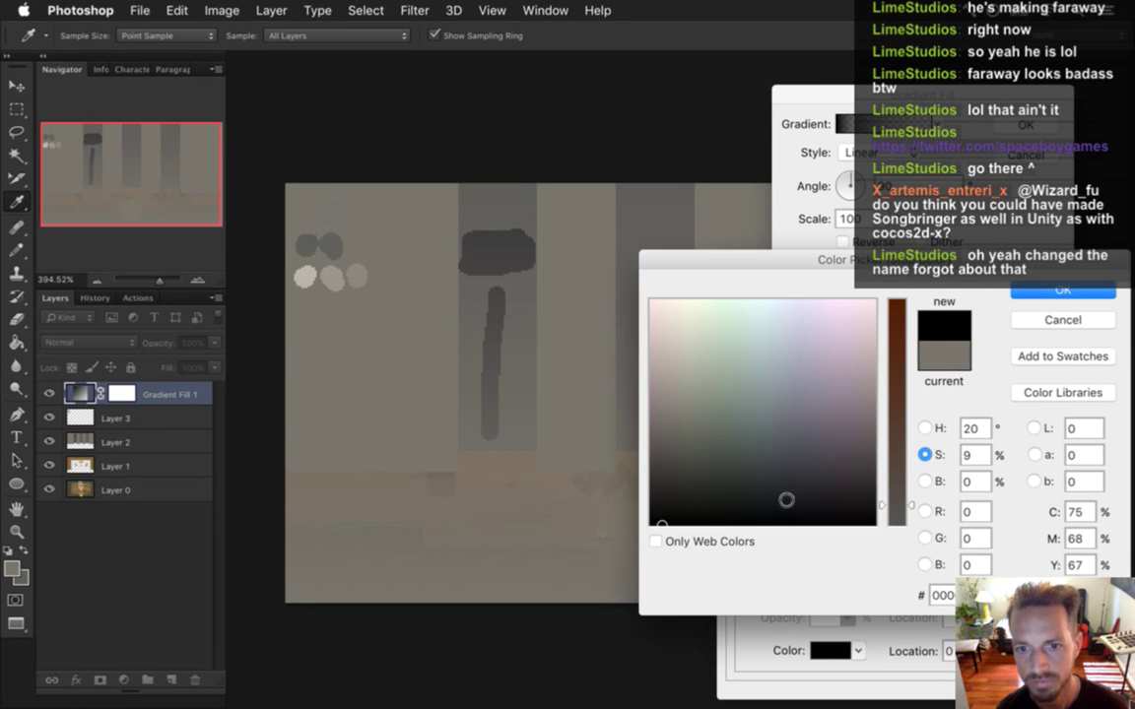
pyautogui.click(1063, 290)
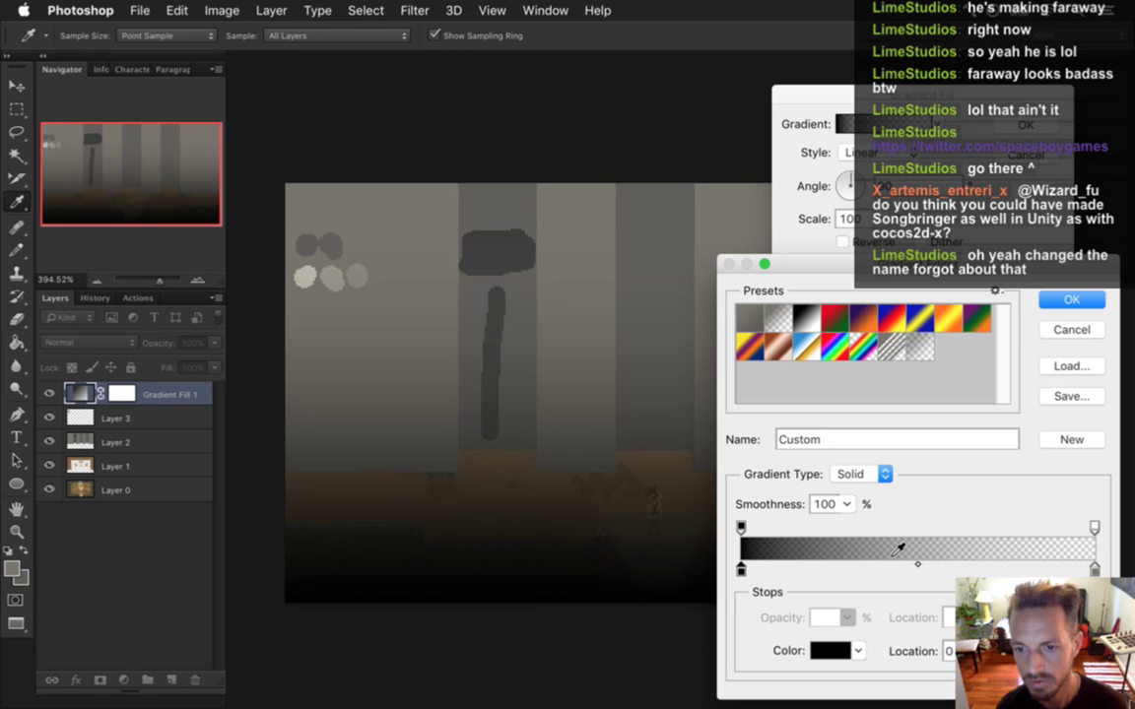
pyautogui.click(1055, 299)
# Step: Make the gradient fill radial and reversed, enlarge its scale so the dark vignette spreads outward, and apply it
pyautogui.click(857, 152)
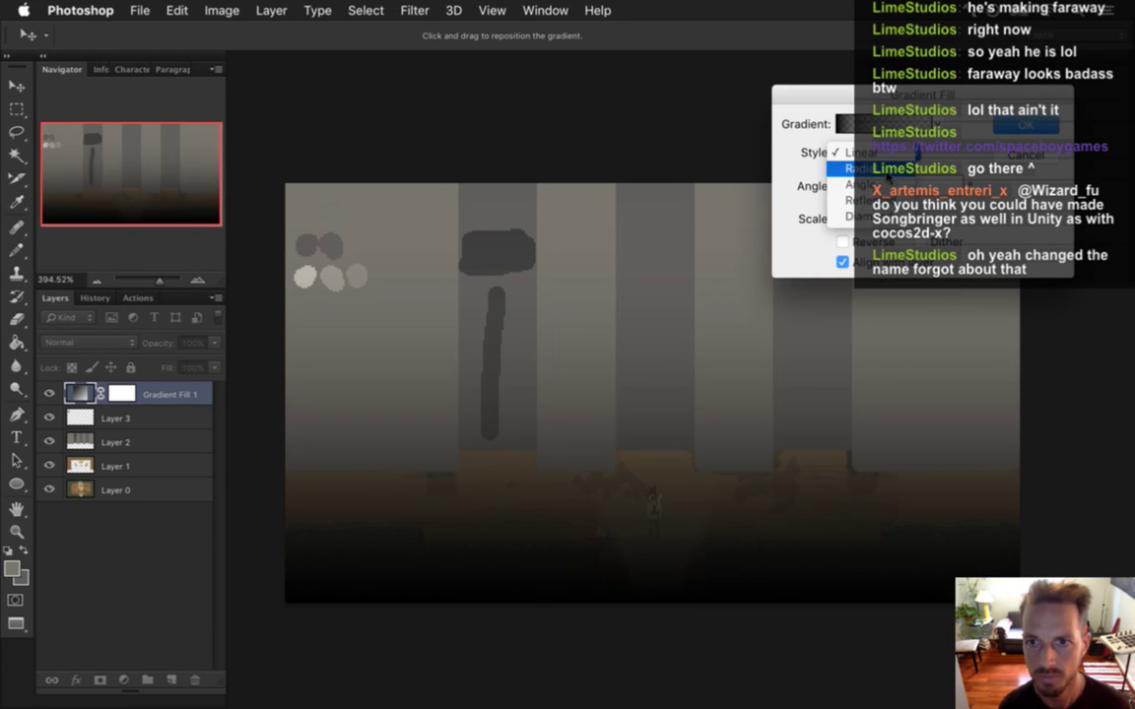
pyautogui.click(856, 170)
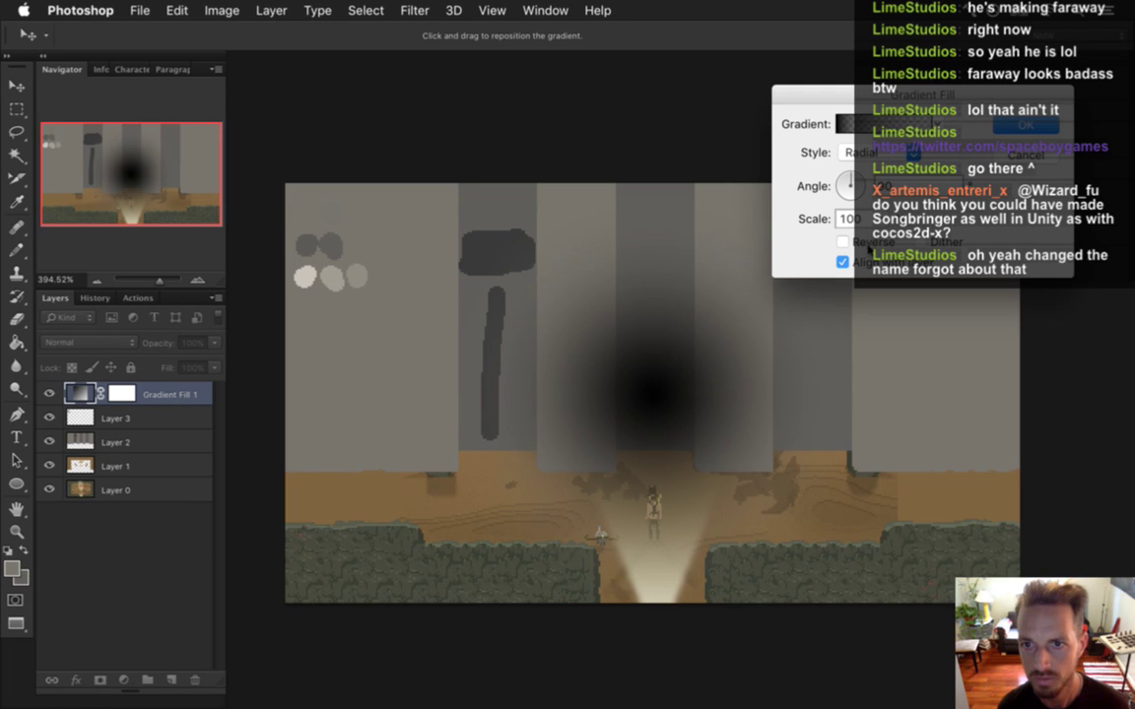
pyautogui.click(842, 242)
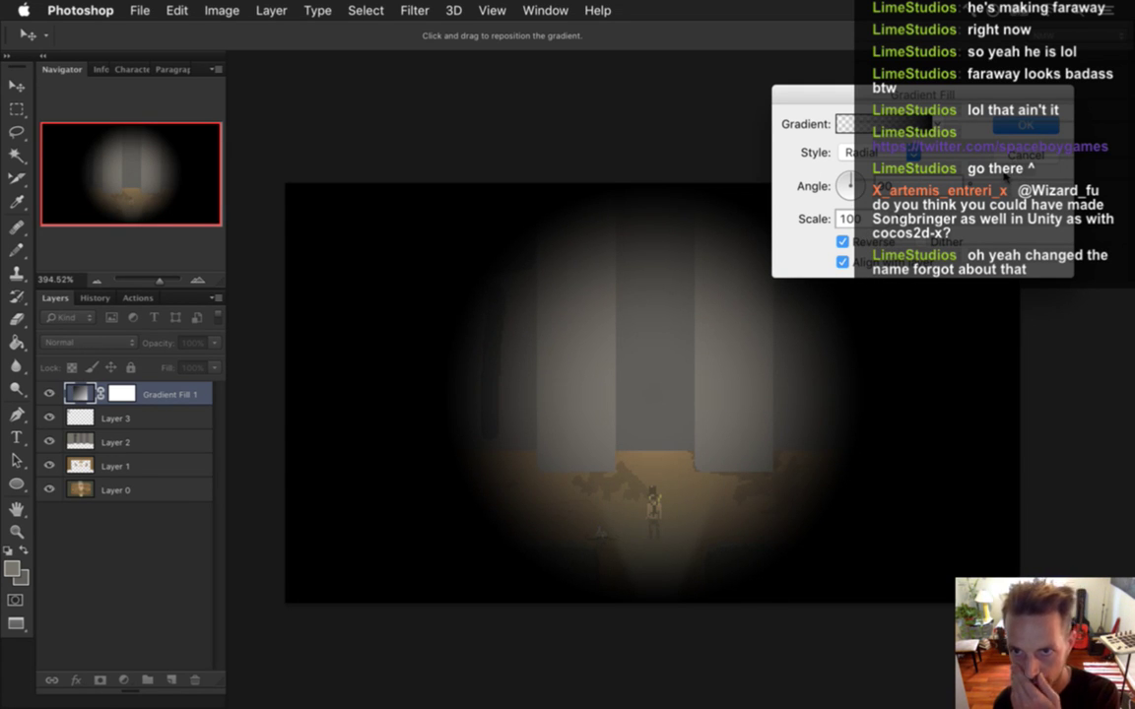
pyautogui.moveTo(798, 217); pyautogui.dragTo(800, 219)
pyautogui.moveTo(890, 240); pyautogui.dragTo(887, 242)
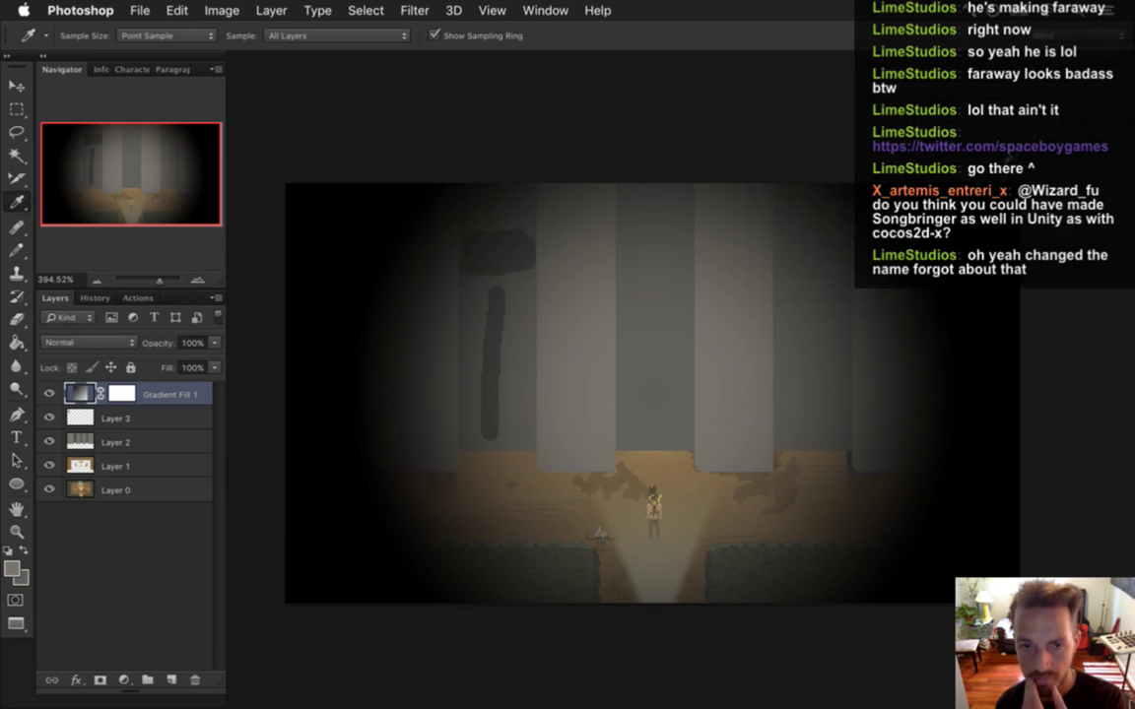
pyautogui.press('Return')
pyautogui.press('i')
# Step: Delete the layer mask of Gradient Fill 1 and set the layer's blend mode to Soft Light
pyautogui.rightClick(121, 392)
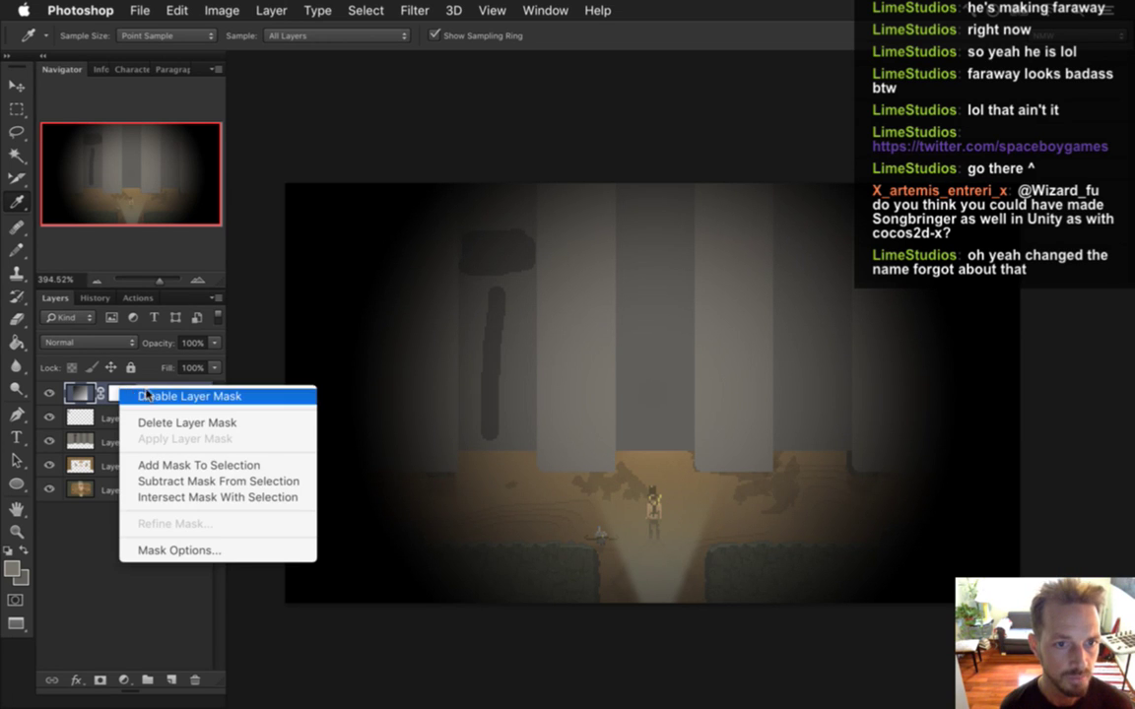
pyautogui.click(164, 430)
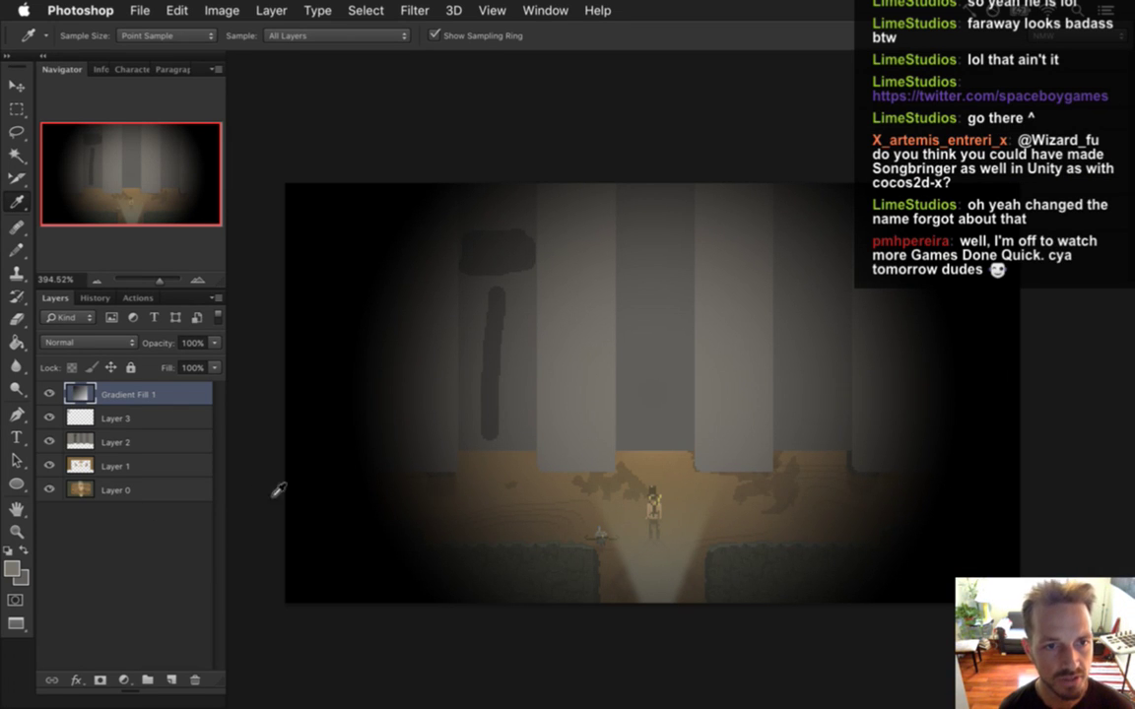
pyautogui.click(98, 343)
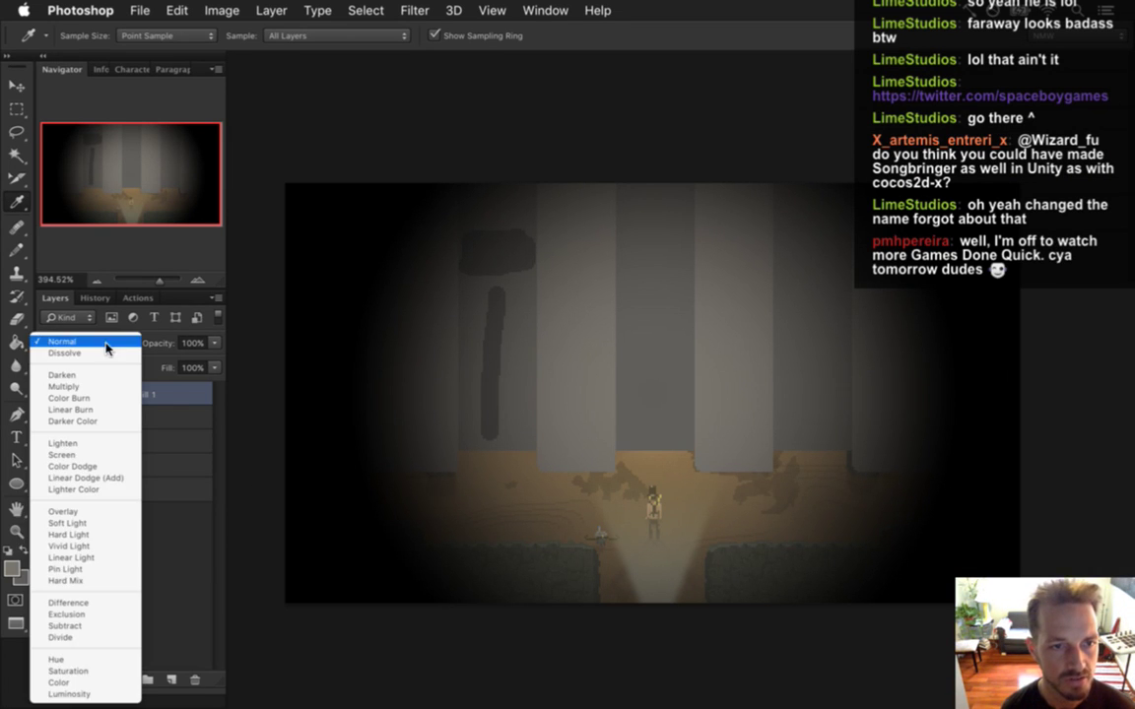
pyautogui.click(91, 524)
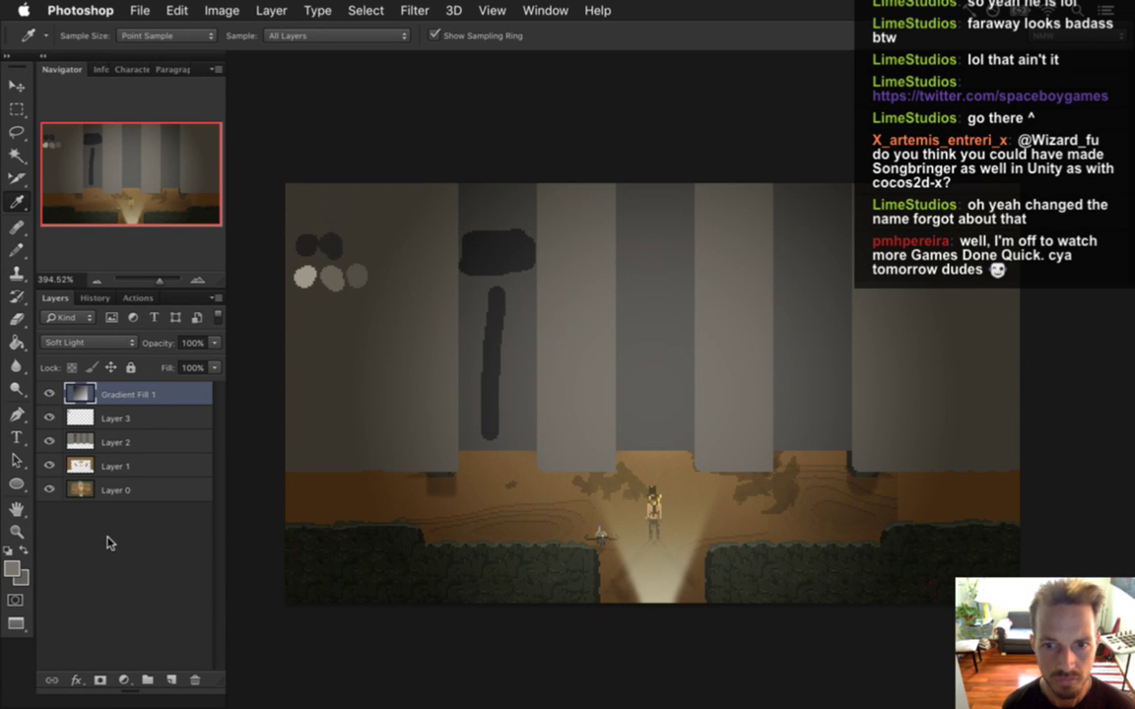
# Step: Duplicate Gradient Fill 1 and set the copy to Color Burn at 11% opacity
pyautogui.press('super+j')
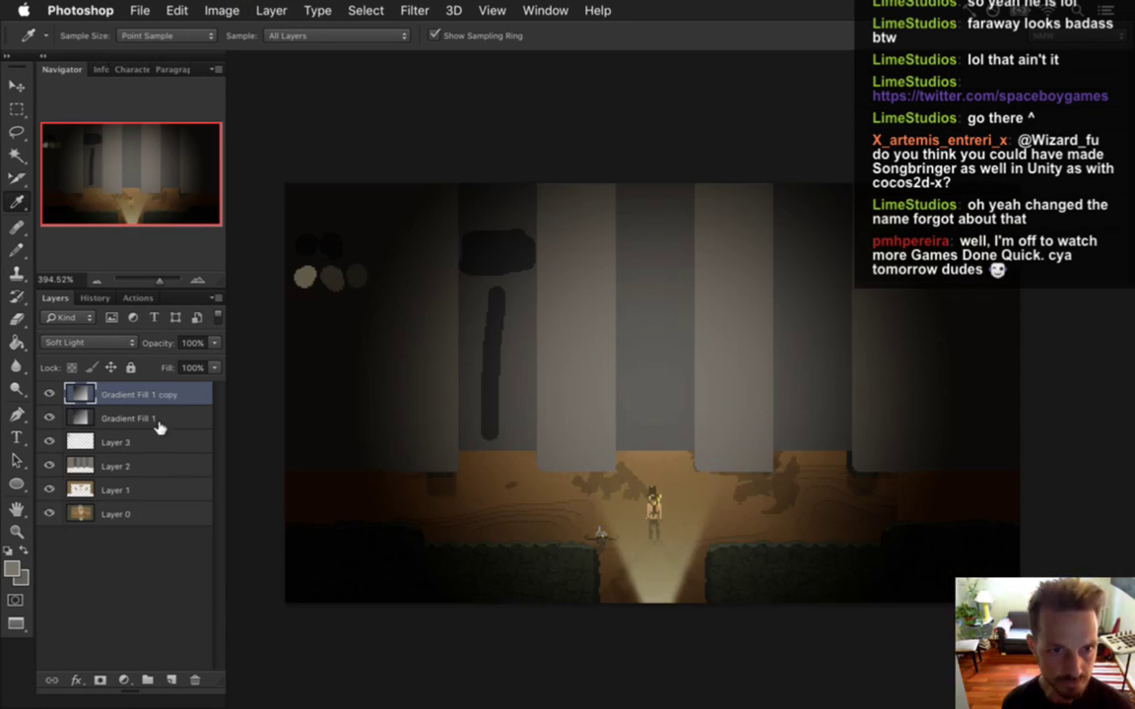
pyautogui.click(89, 342)
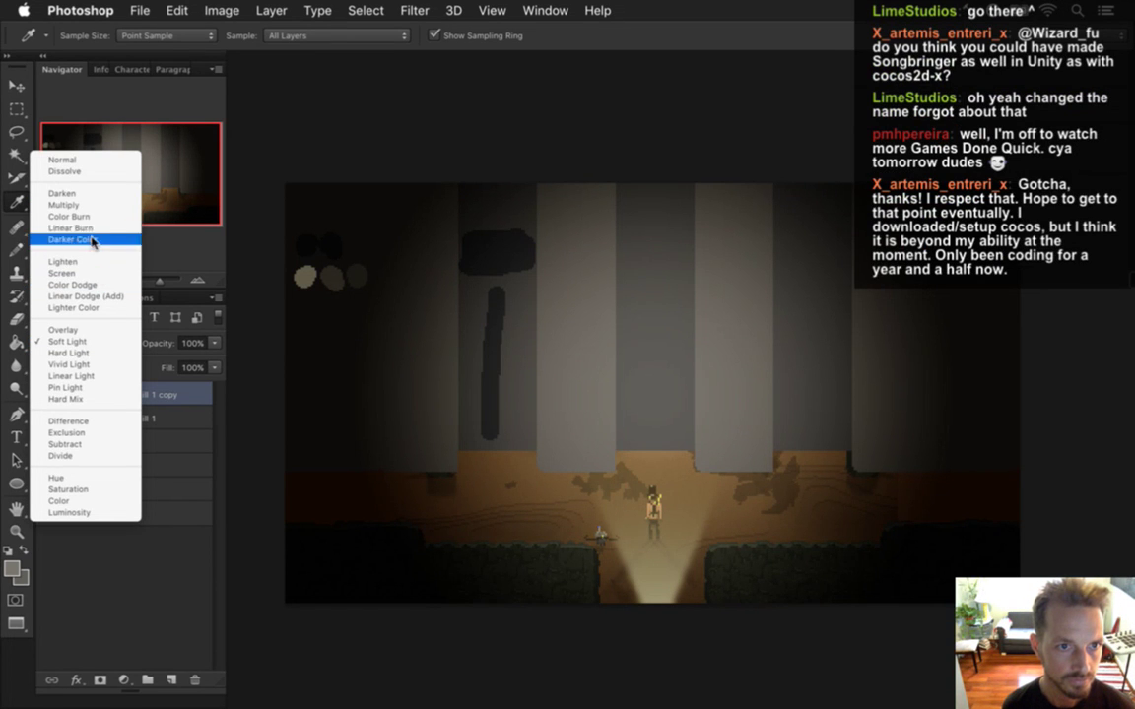
pyautogui.click(76, 215)
pyautogui.click(214, 343)
pyautogui.moveTo(163, 366); pyautogui.dragTo(139, 360)
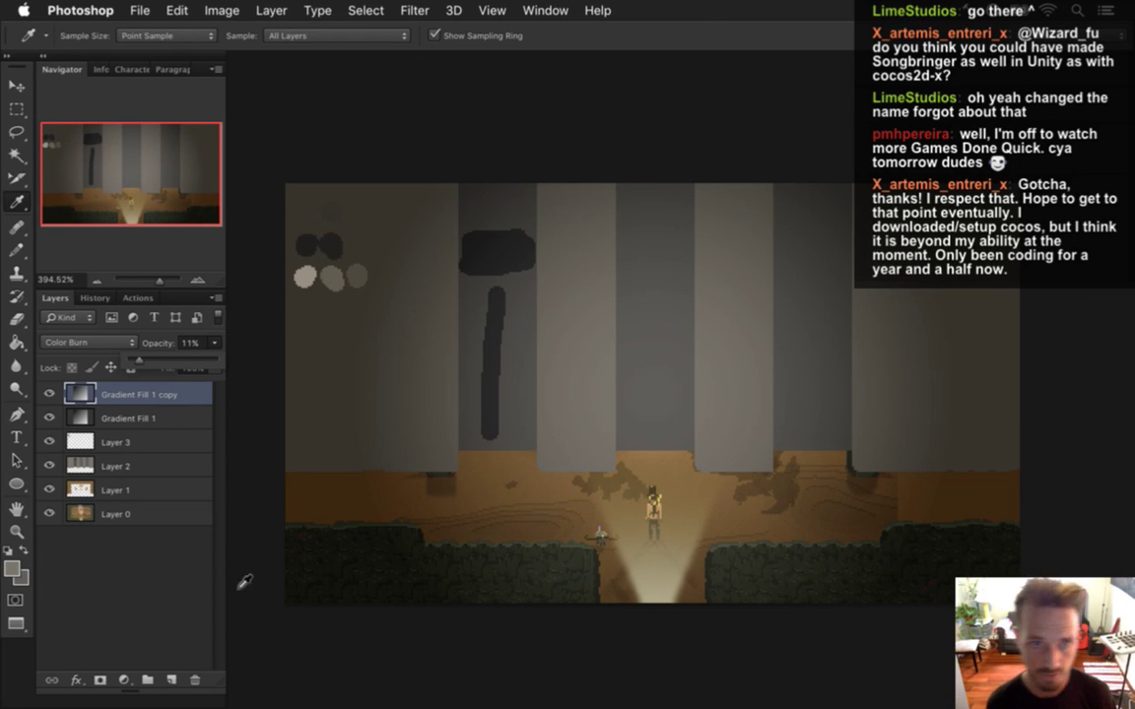
pyautogui.click(143, 568)
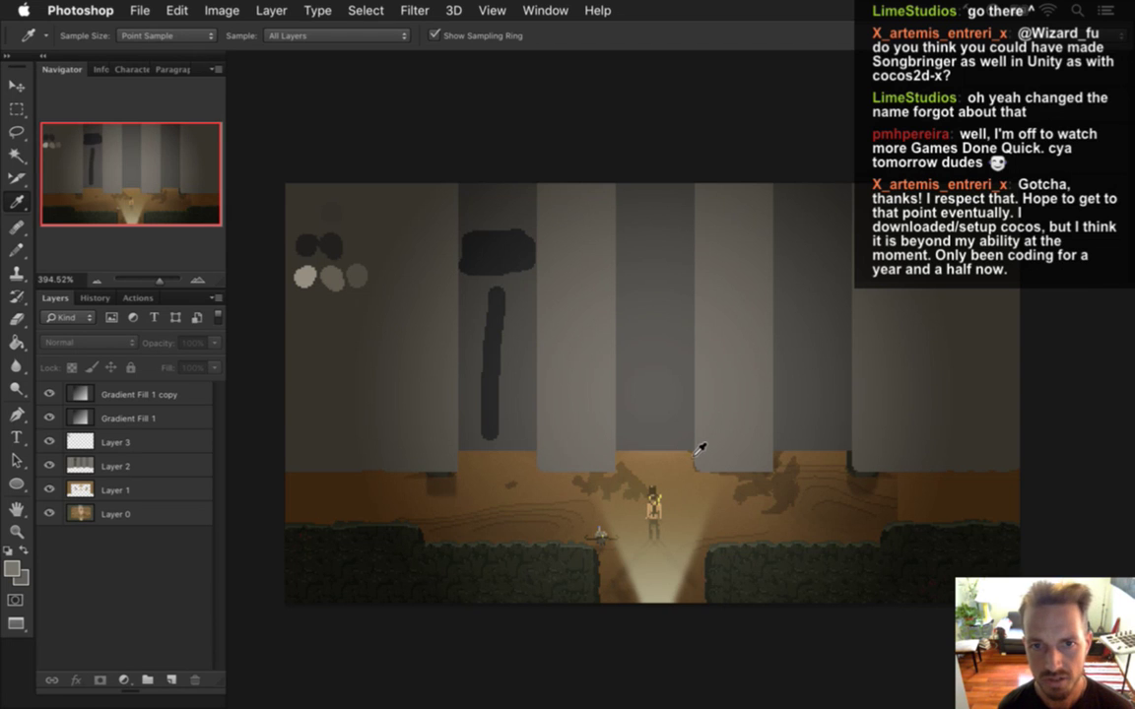
# Step: Toggle the visibility of both gradient fill layers to compare the lighting, leaving both hidden
pyautogui.click(50, 394)
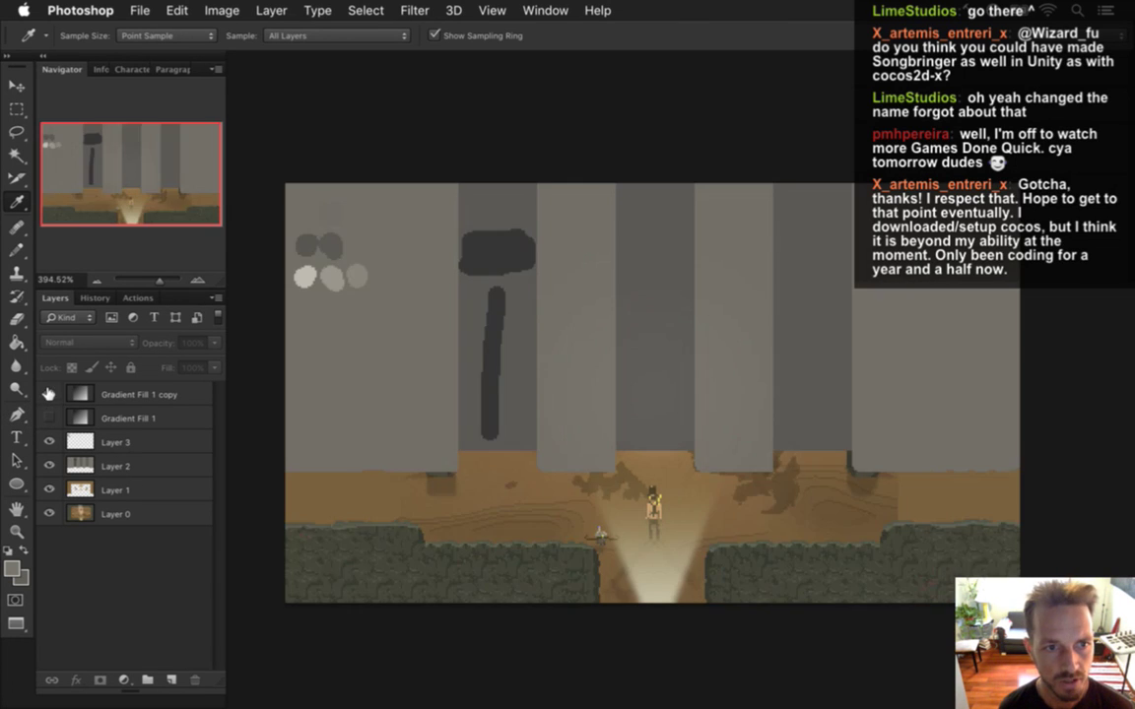
pyautogui.click(49, 394)
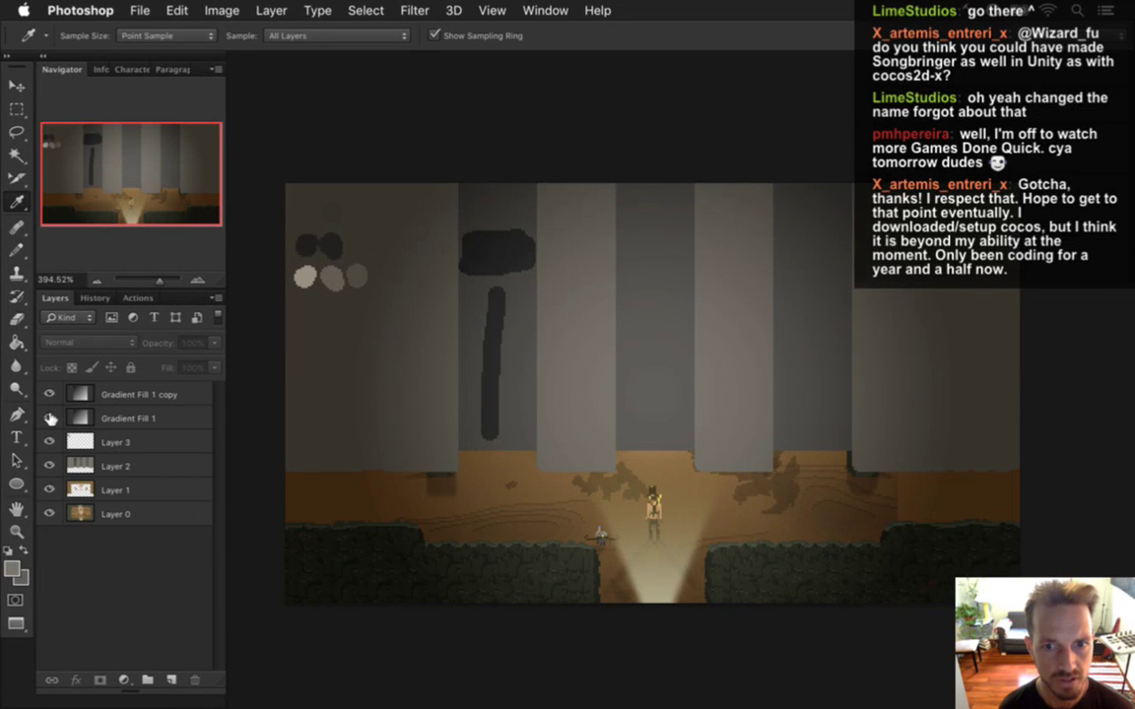
pyautogui.click(49, 394)
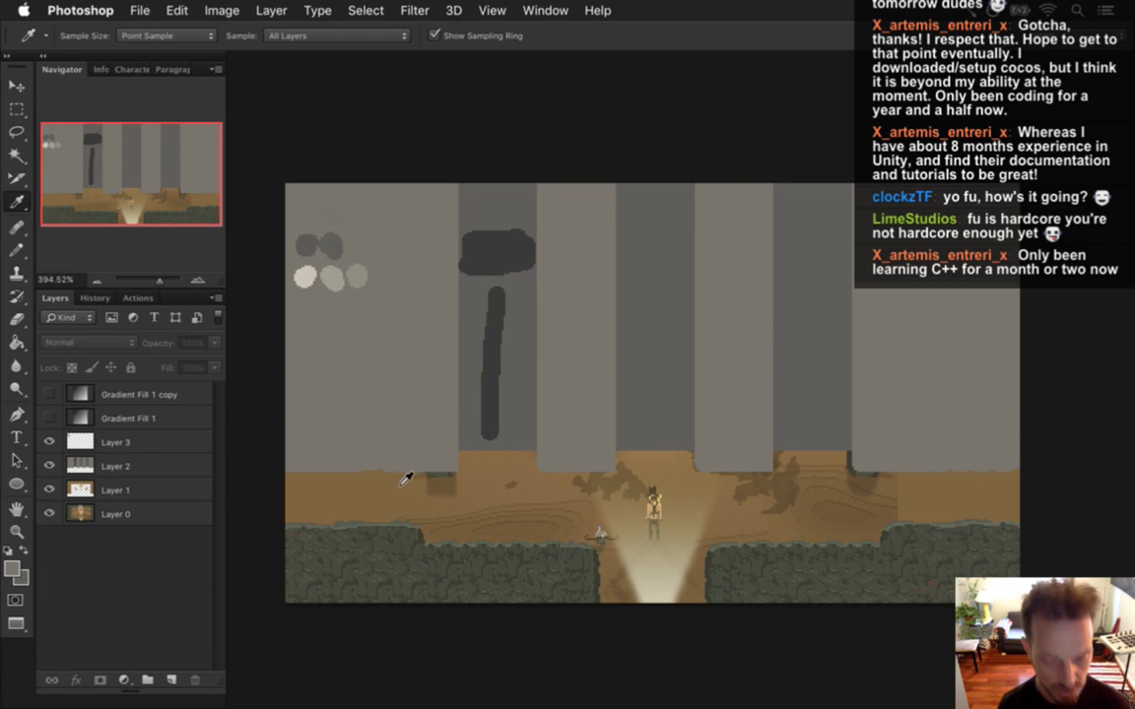
# Step: Sample a light gray from the canvas, activate the Pencil tool on Layer 2 and reduce its size to 9 px
pyautogui.click(374, 462)
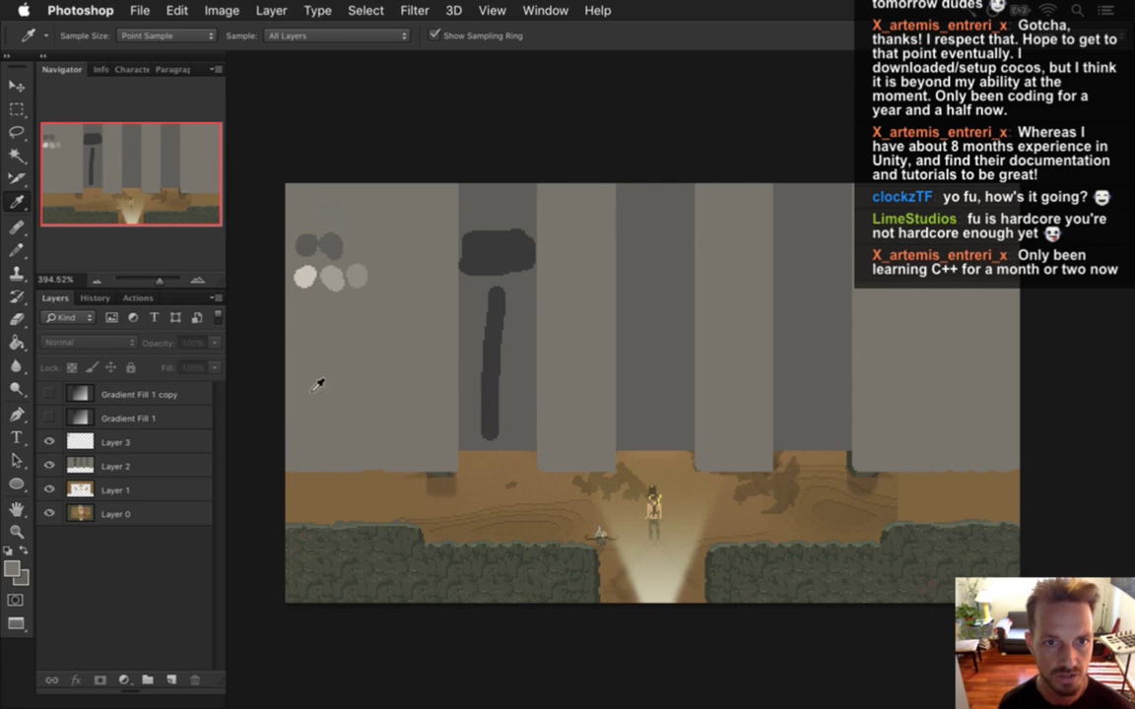
pyautogui.press('b')
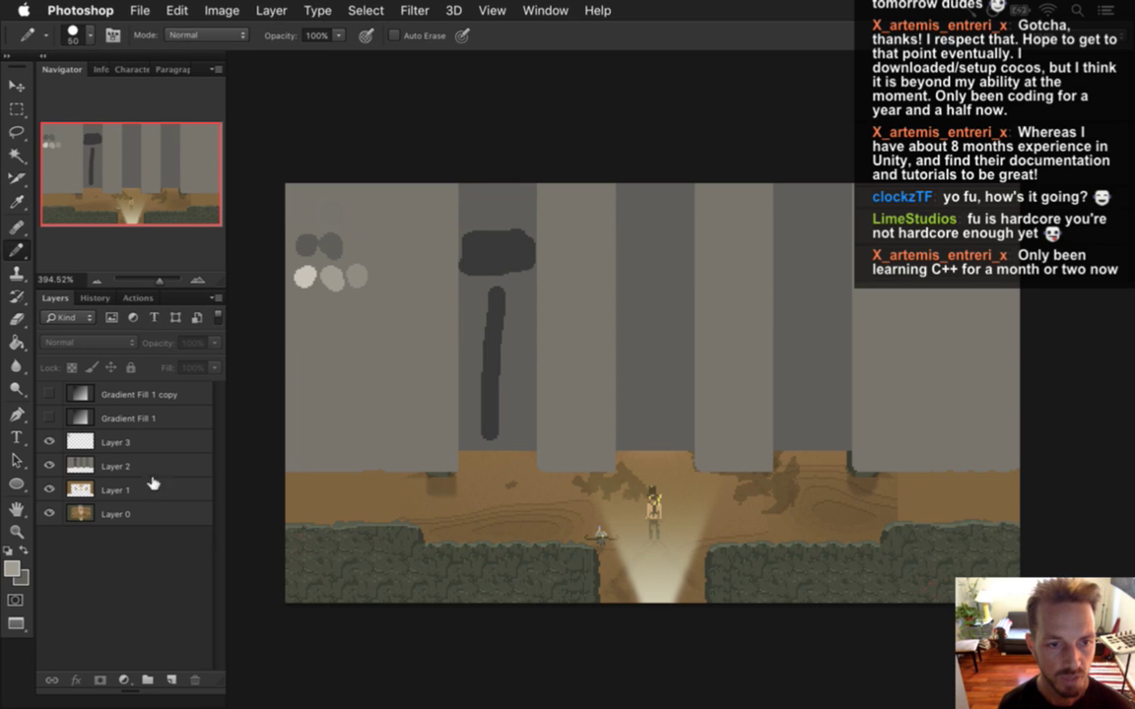
pyautogui.click(108, 466)
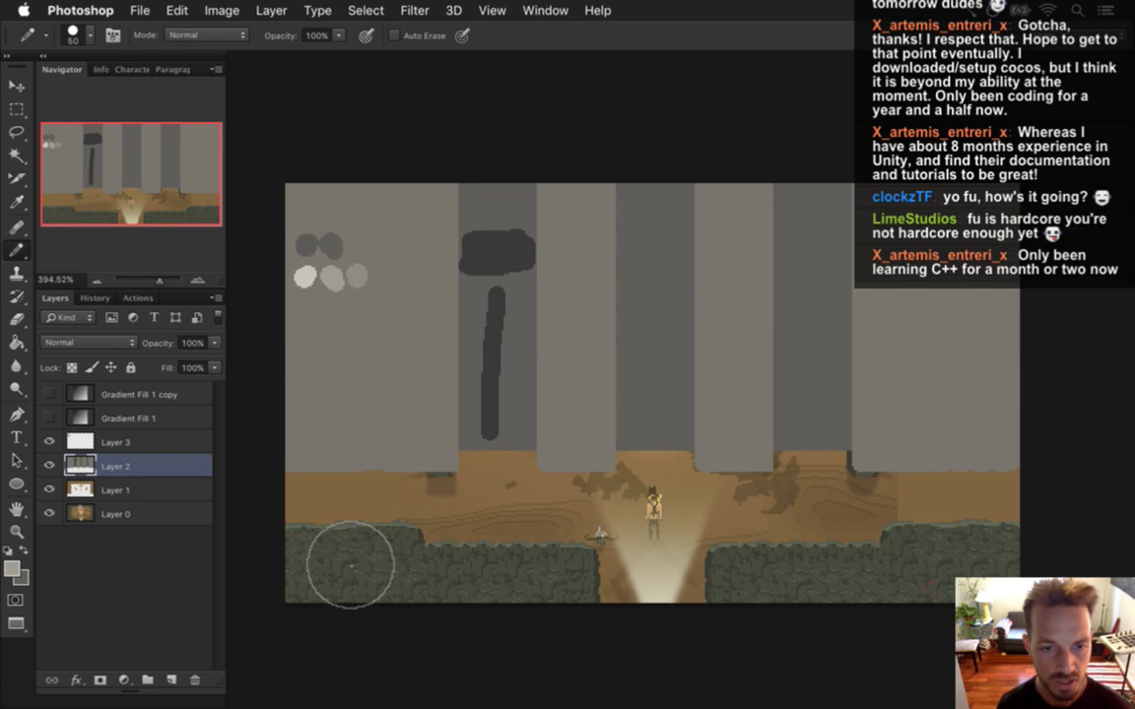
pyautogui.press('[')
pyautogui.press('[')
pyautogui.press('[')
pyautogui.press('[')
pyautogui.press('[')
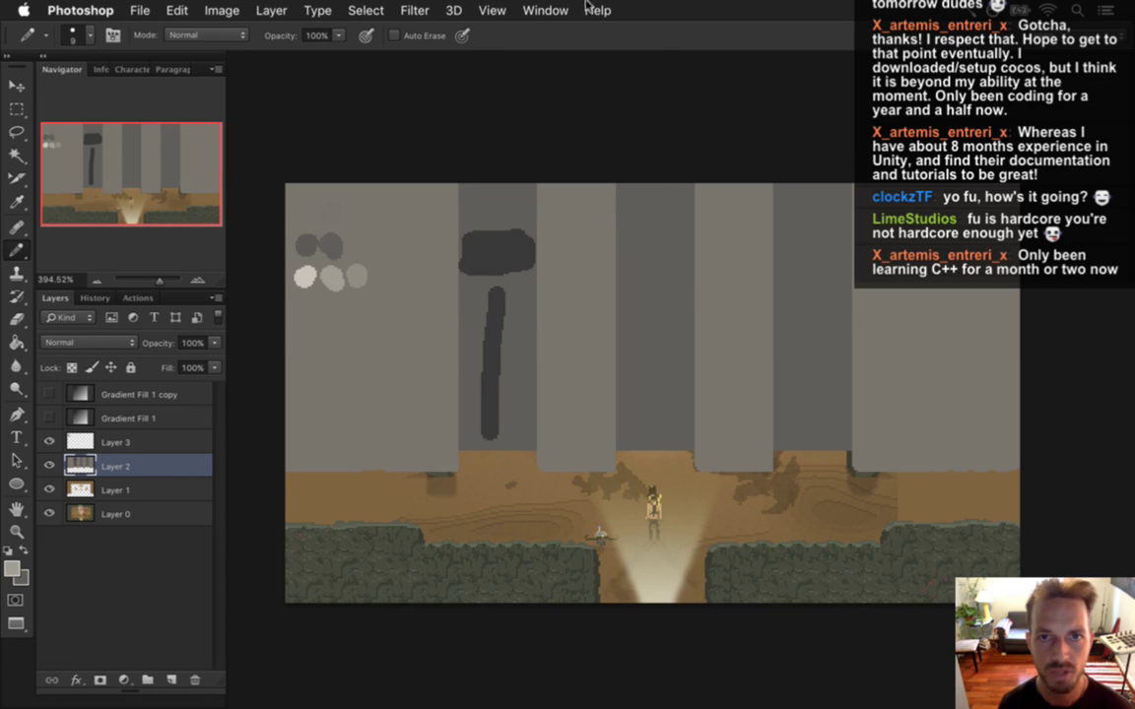
# Step: Copy the pillar from layer 3 of Pillar.psd into Vending.psd and place it against the wall at the scene's left end
pyautogui.click(552, 10)
pyautogui.click(587, 653)
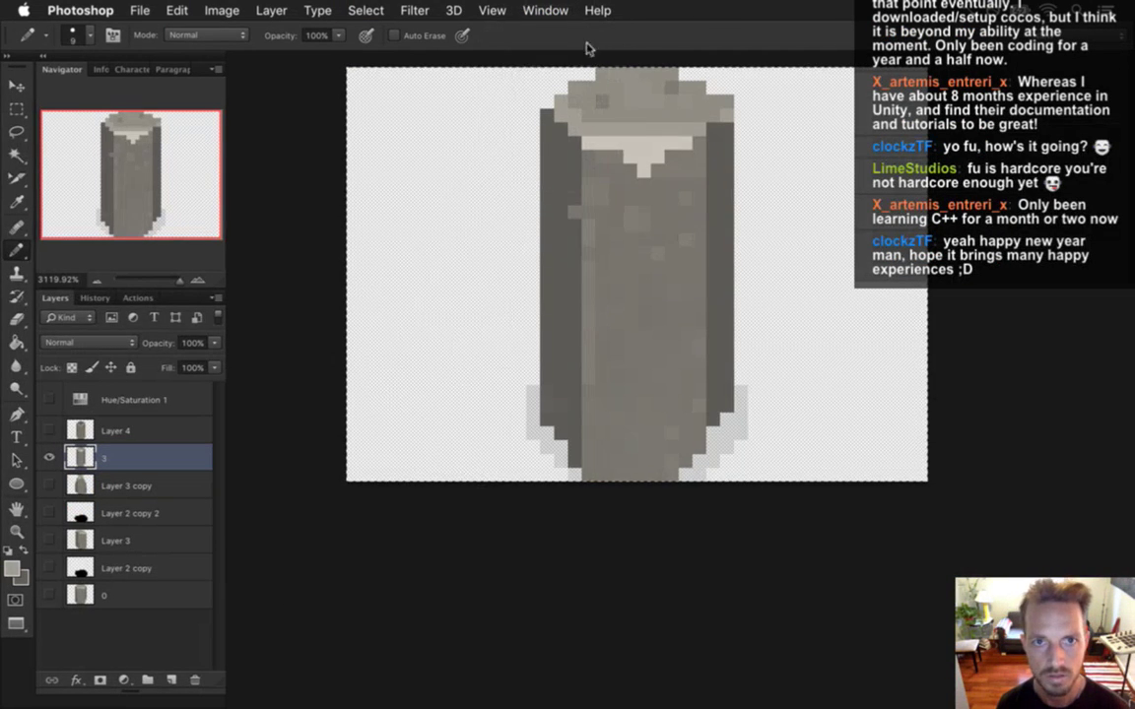
pyautogui.click(544, 10)
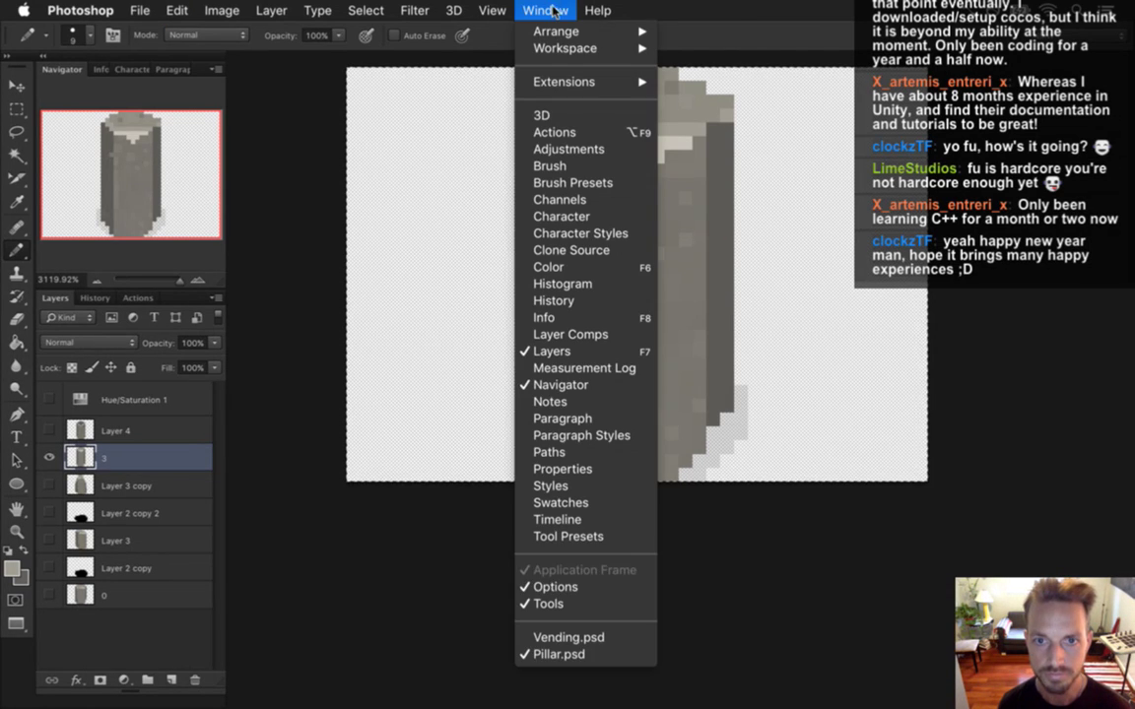
pyautogui.click(578, 640)
pyautogui.press('v')
pyautogui.moveTo(583, 347)
pyautogui.mouseDown()
pyautogui.moveTo(572, 287)
pyautogui.moveTo(398, 433)
pyautogui.moveTo(349, 434)
pyautogui.mouseUp()
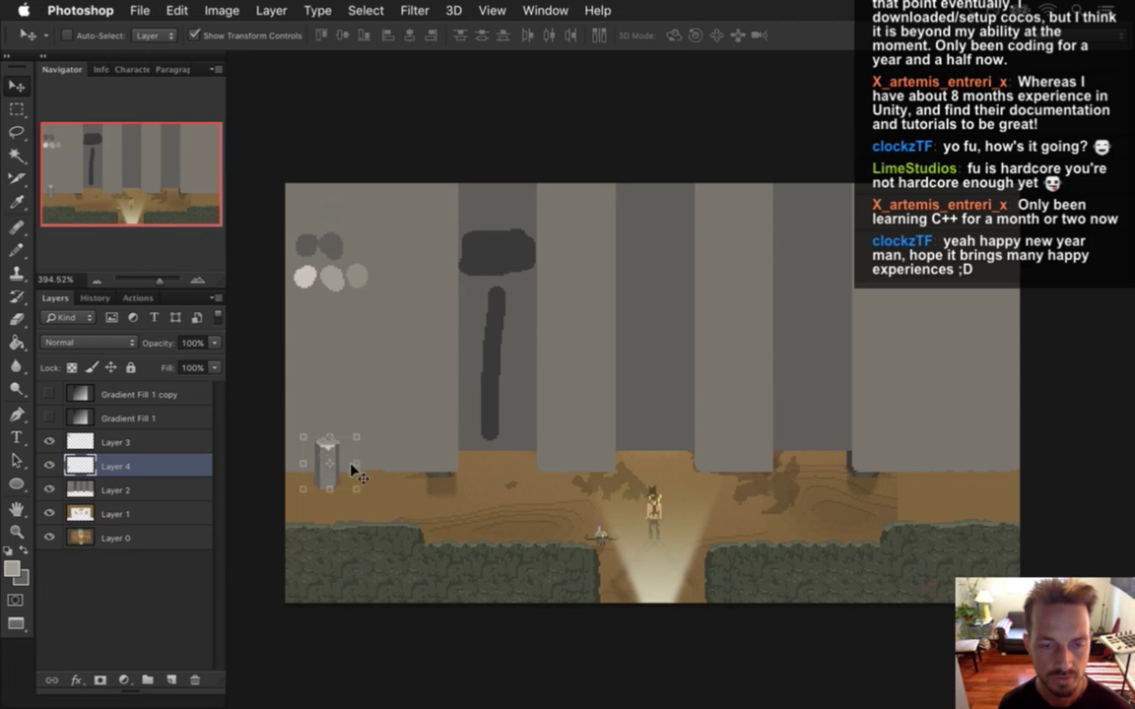
# Step: Duplicate the small pillar and place the copy at the same height near the scene's right end
pyautogui.moveTo(329, 436); pyautogui.dragTo(748, 431)
pyautogui.press('Return')
pyautogui.moveTo(321, 440); pyautogui.dragTo(962, 441)
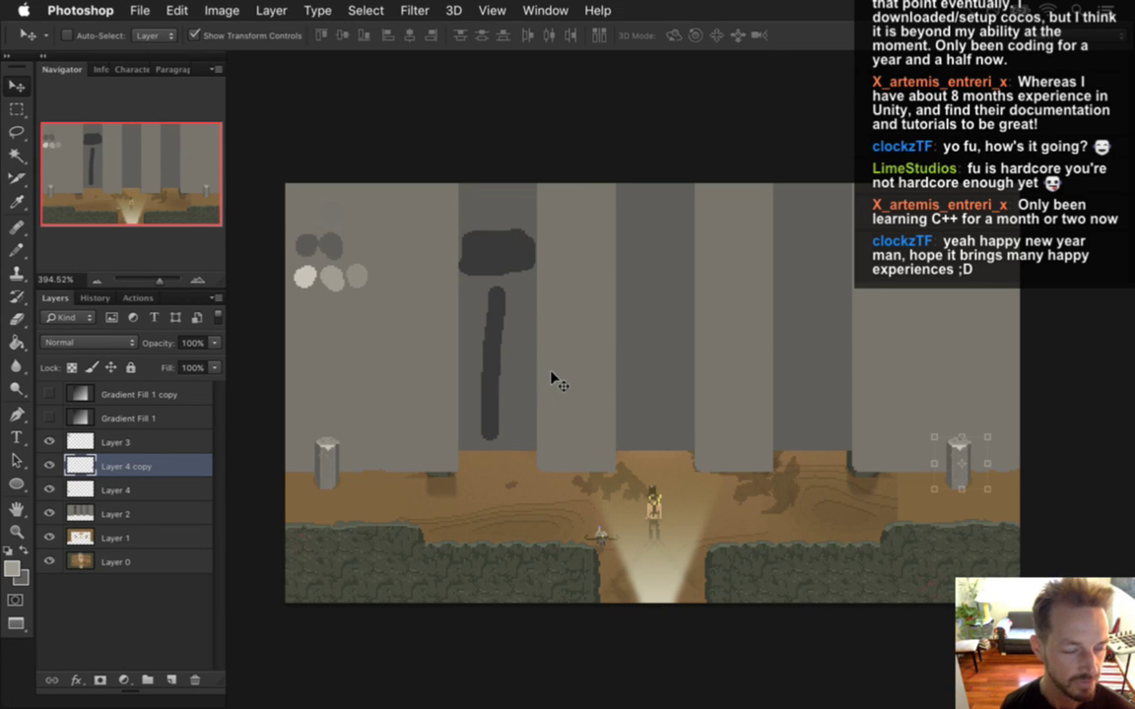
# Step: In Pillar.psd, hide layer 3 and display only Layer 3 copy with its shadow layer, Layer 2 copy 2
pyautogui.click(547, 10)
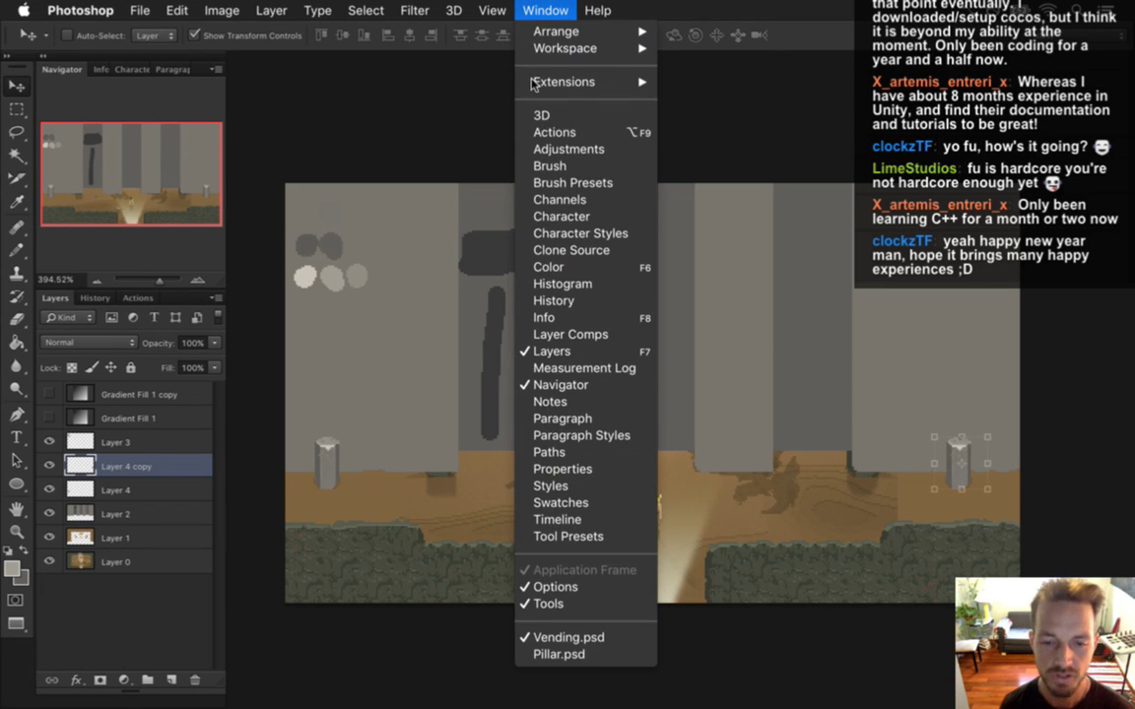
pyautogui.click(560, 654)
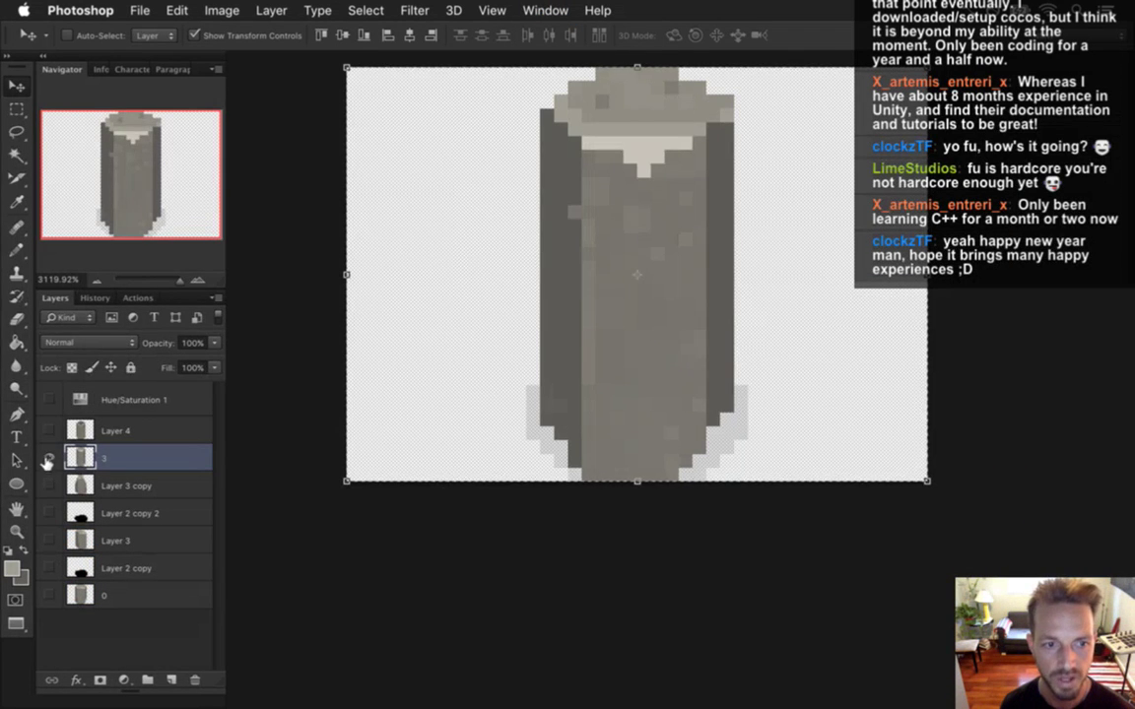
pyautogui.click(50, 457)
pyautogui.click(50, 485)
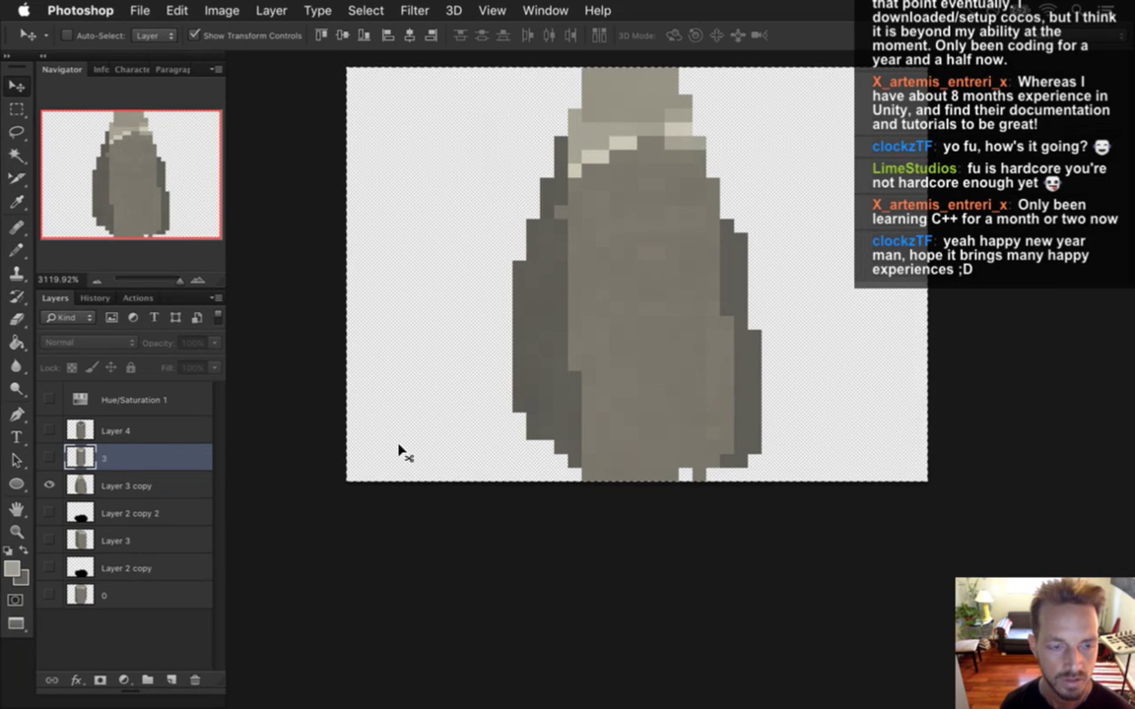
pyautogui.click(49, 457)
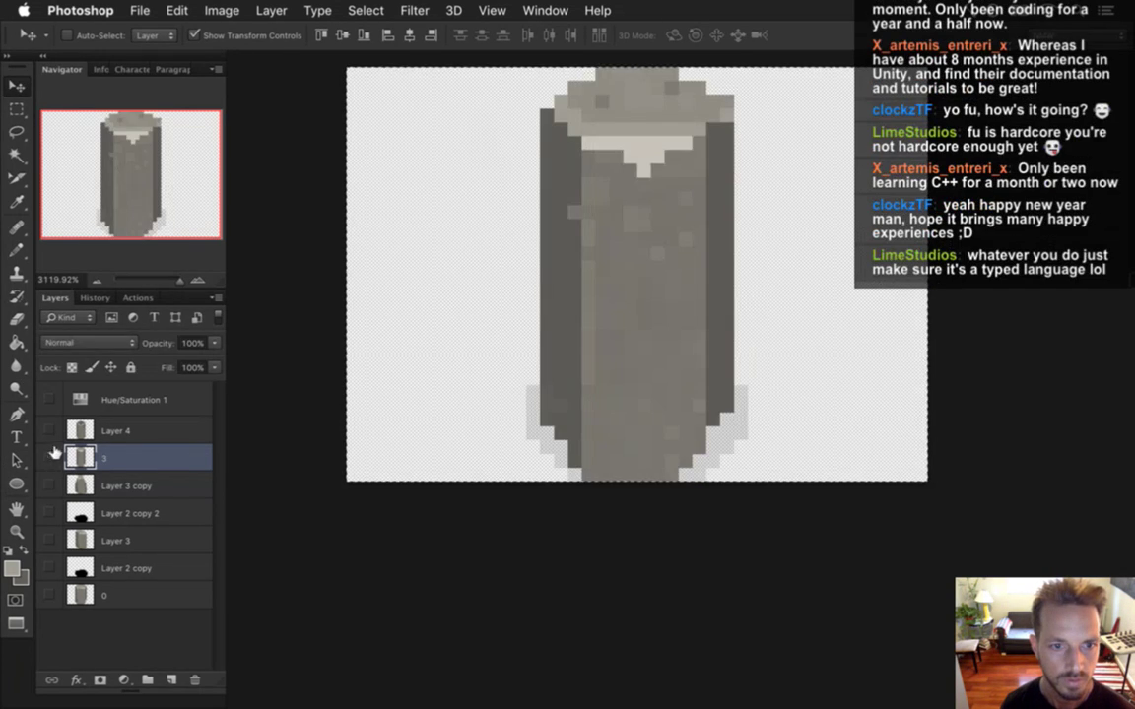
pyautogui.click(49, 457)
pyautogui.click(88, 482)
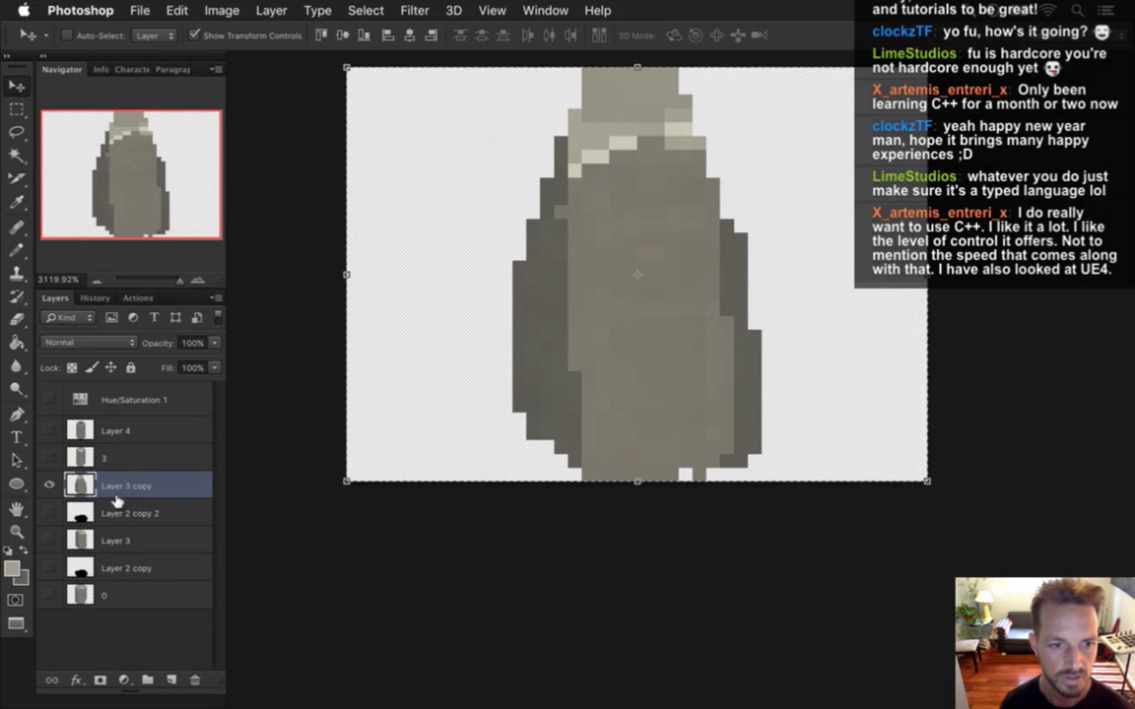
pyautogui.click(49, 513)
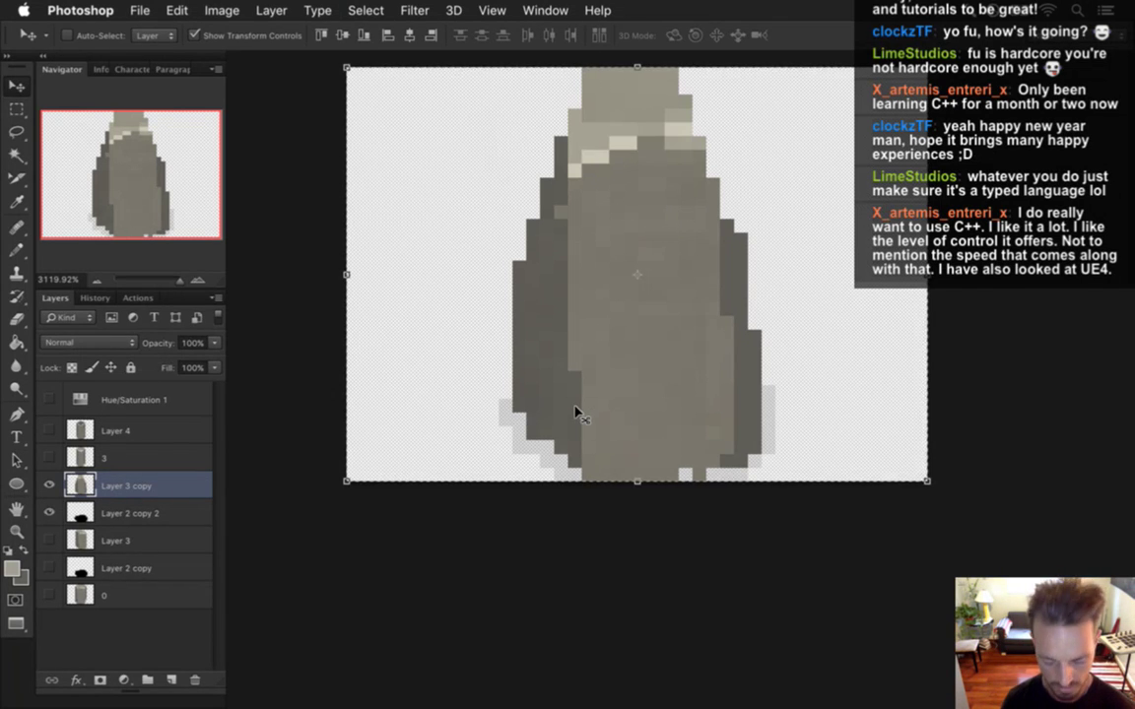
# Step: Paste the wide-based pillar into Vending.psd and place it beside the small pillar at the scene's left end
pyautogui.click(545, 9)
pyautogui.click(569, 636)
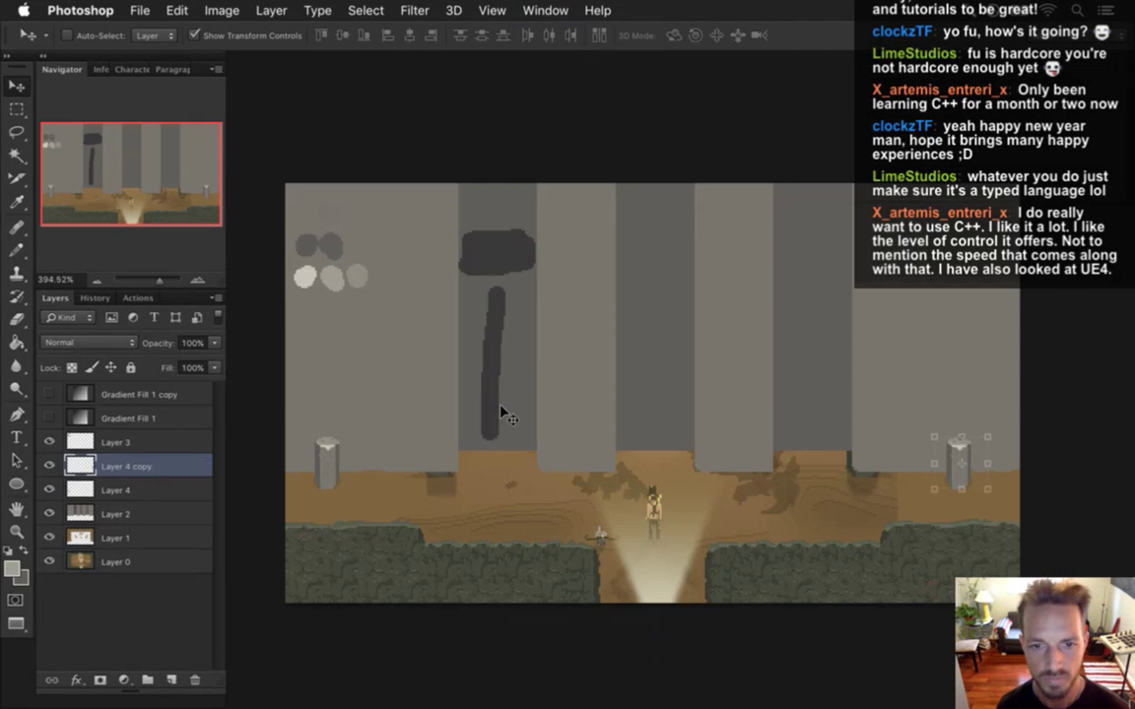
pyautogui.hotkey('ctrl', 'v')
pyautogui.moveTo(591, 368); pyautogui.dragTo(329, 450)
pyautogui.press('Up')
pyautogui.press('Up')
pyautogui.press('Right')
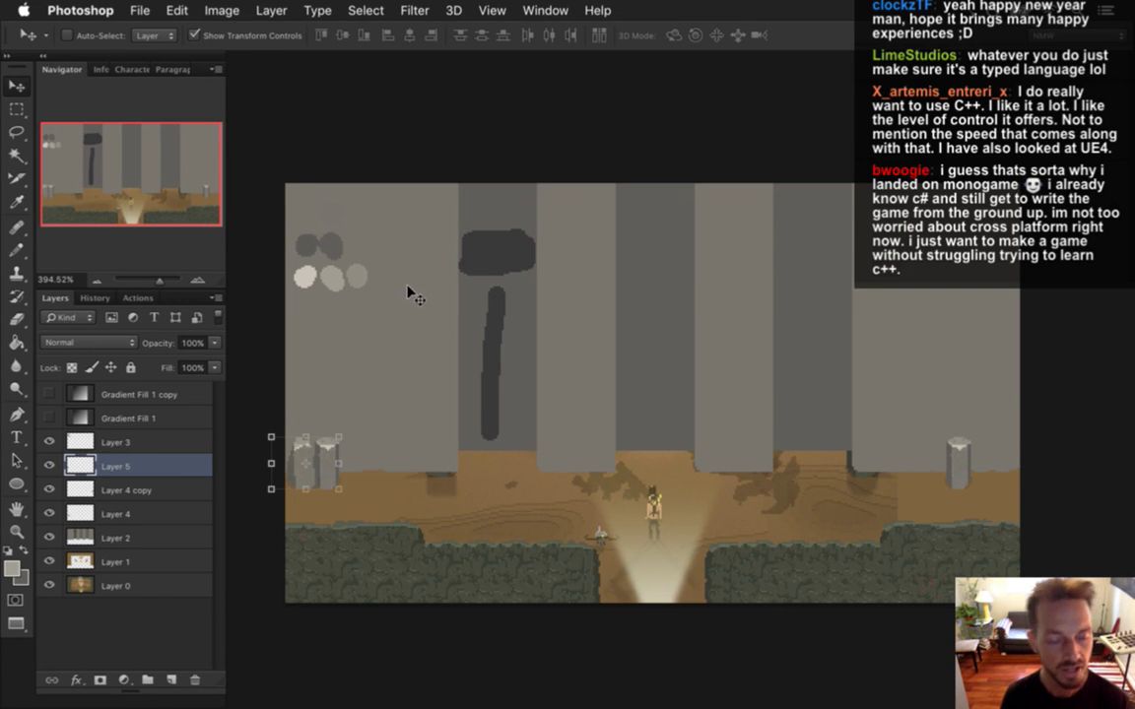
# Step: Rename Layer 3, which holds the color swatches, as palette
pyautogui.click(122, 444)
pyautogui.doubleClick(118, 443)
pyautogui.write('Palette')
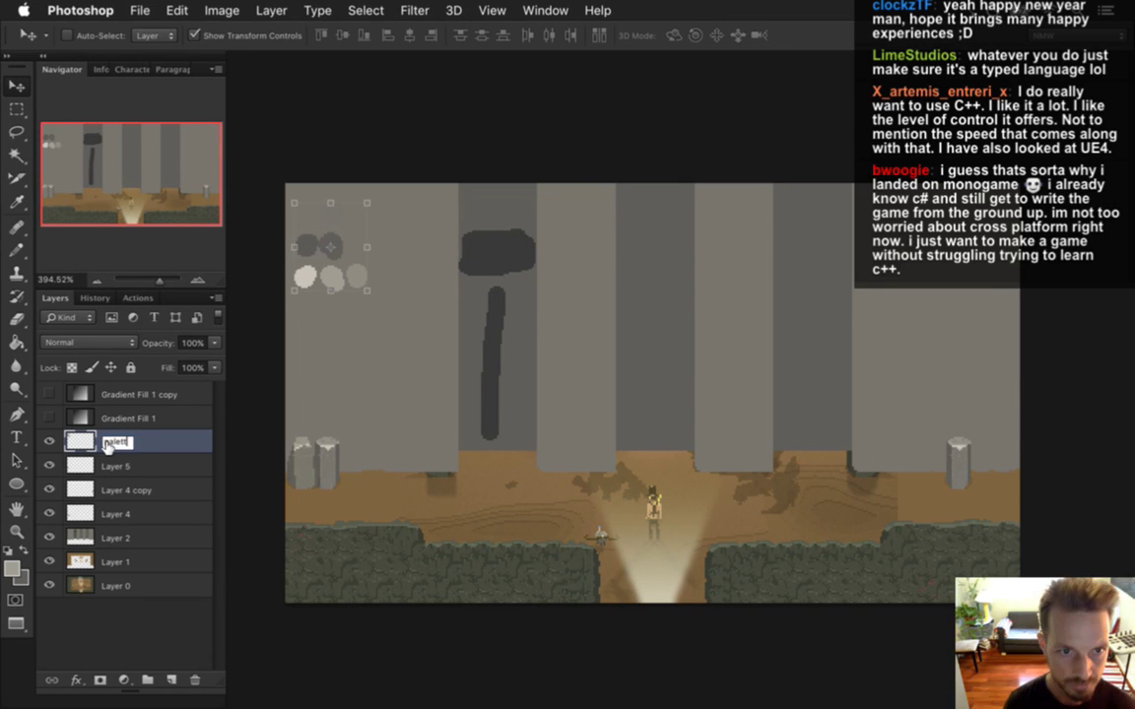
pyautogui.press('Return')
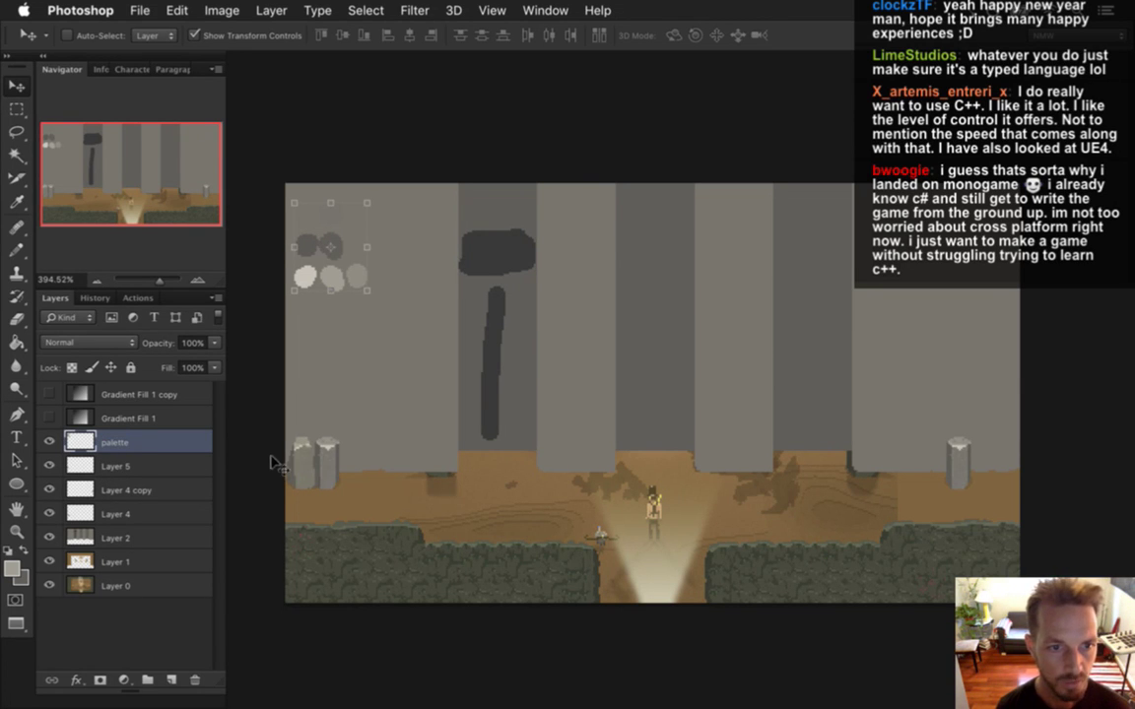
# Step: Nudge the Layer 4 pillar slightly right, away from the wide-based pillar
pyautogui.click(126, 466)
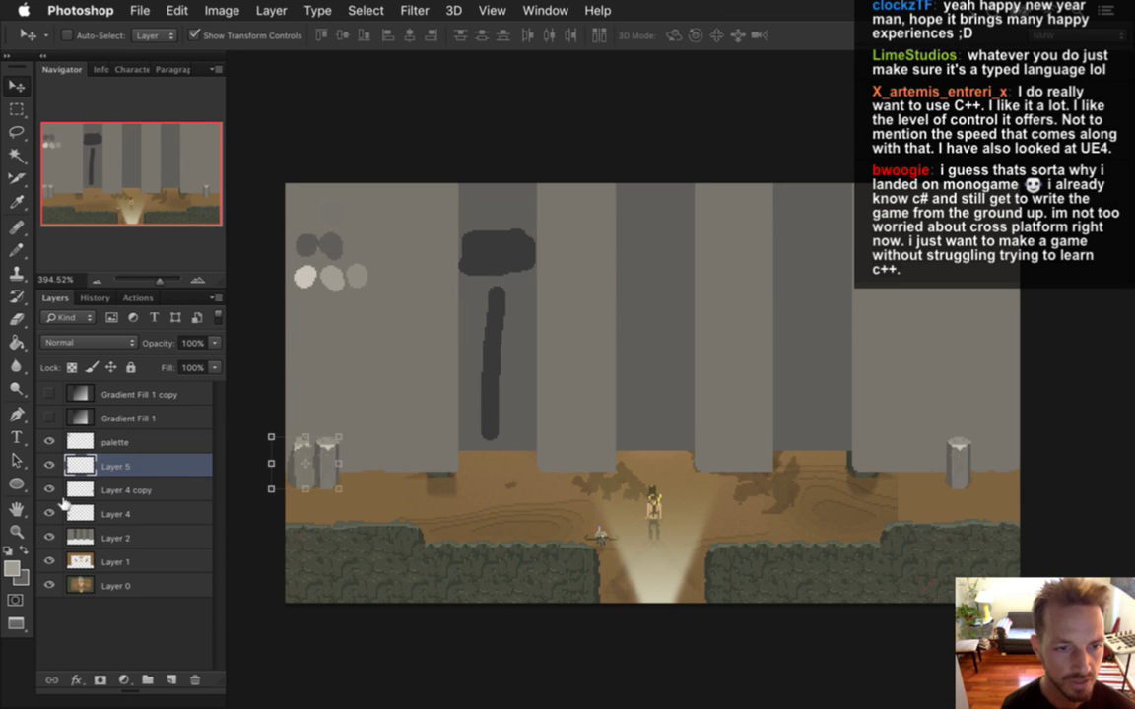
pyautogui.click(114, 490)
pyautogui.click(177, 513)
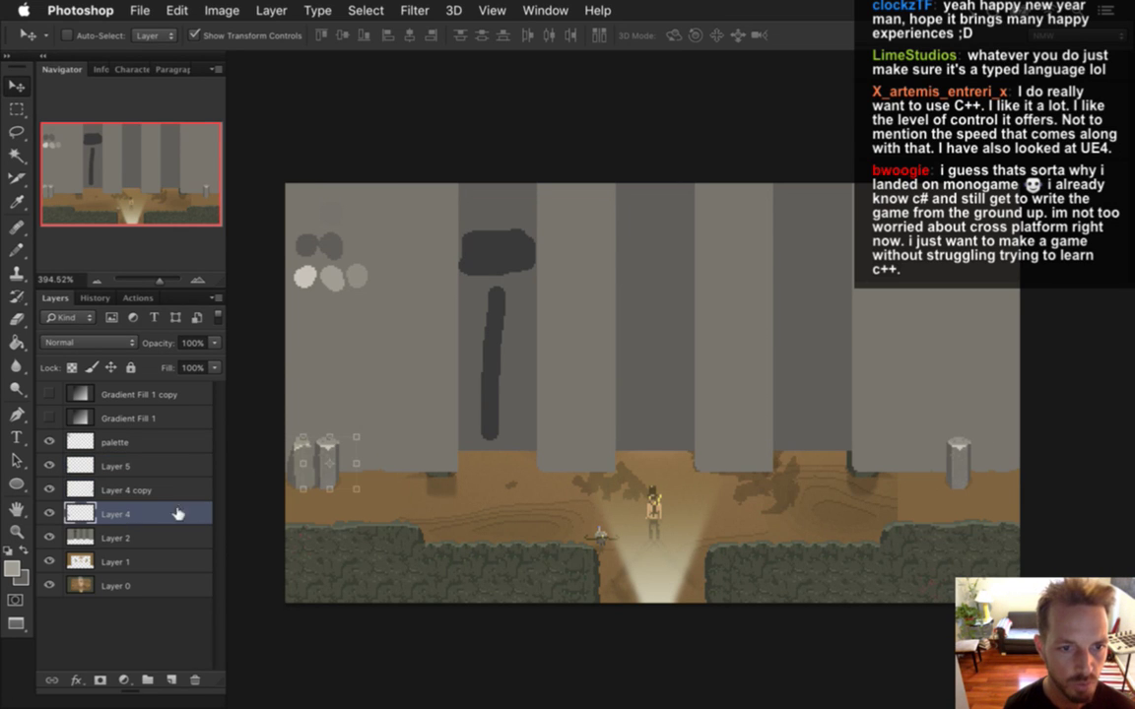
pyautogui.press('Right')
pyautogui.press('Right')
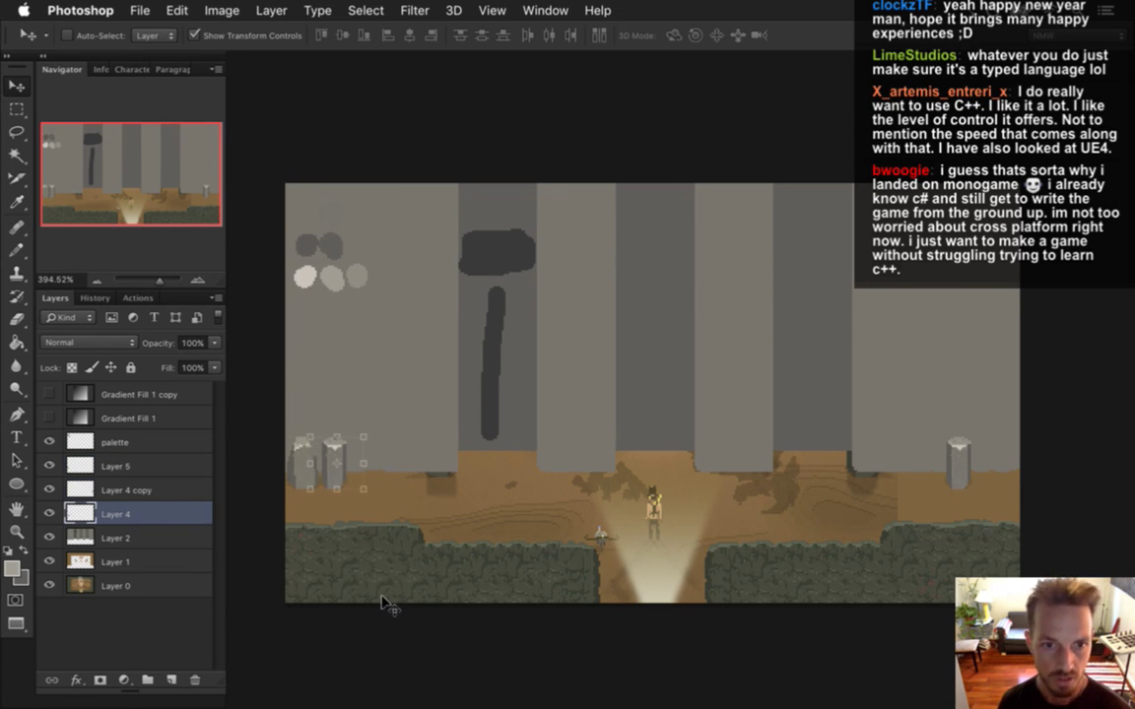
# Step: Duplicate the wide-based pillar on Layer 5 and place the copy just in front of the pillar at the scene's right end
pyautogui.click(117, 488)
pyautogui.click(118, 466)
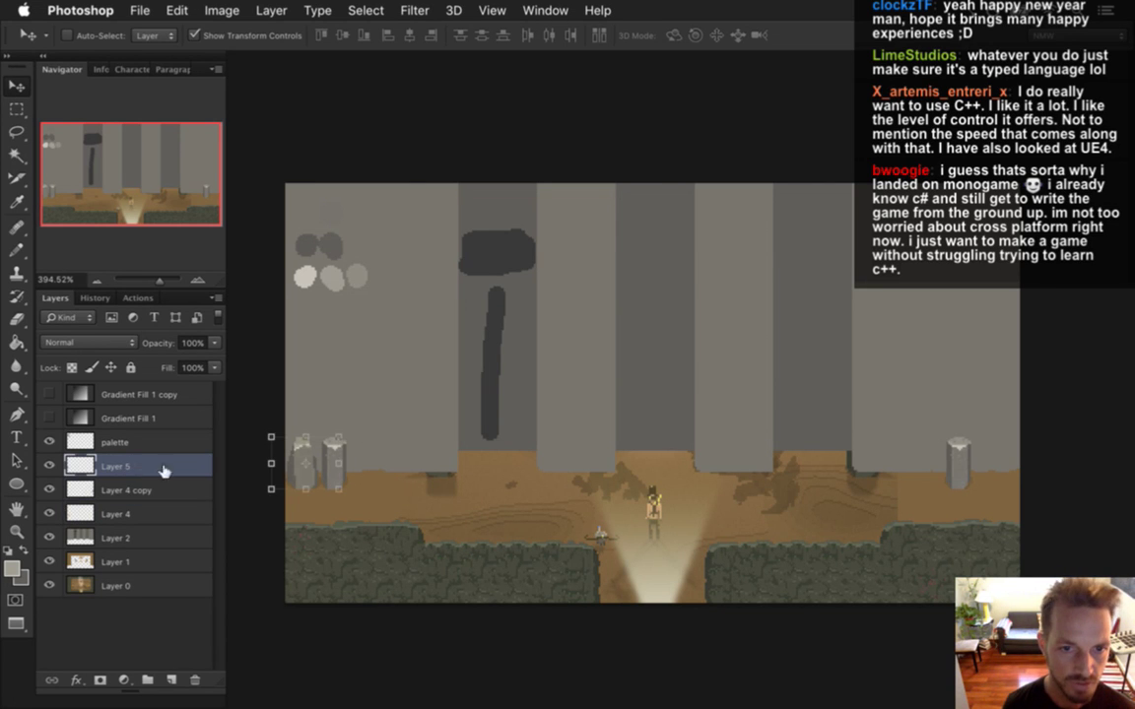
pyautogui.moveTo(298, 440); pyautogui.dragTo(954, 471)
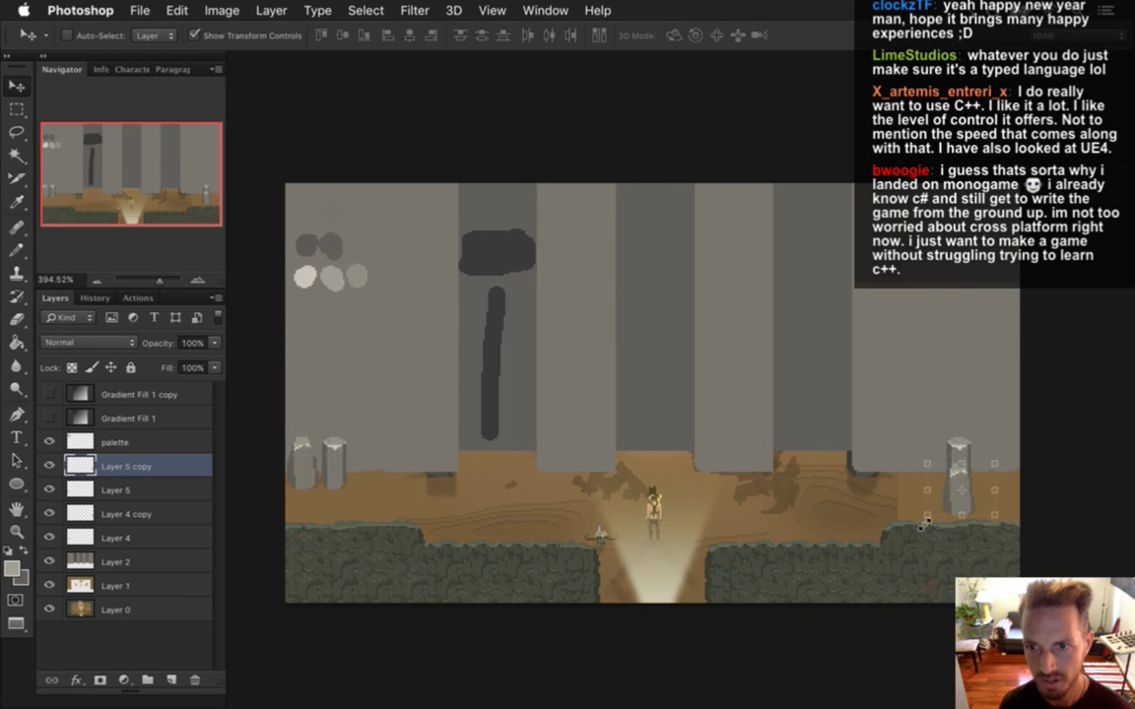
pyautogui.press('Right')
pyautogui.press('m')
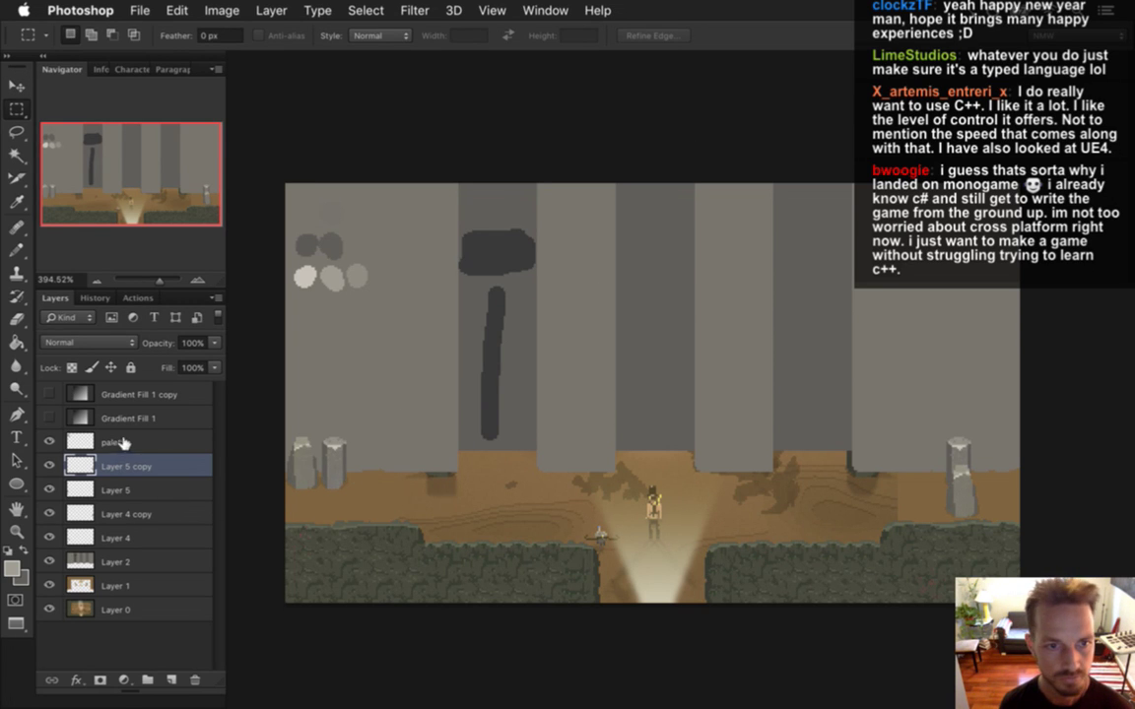
pyautogui.click(131, 488)
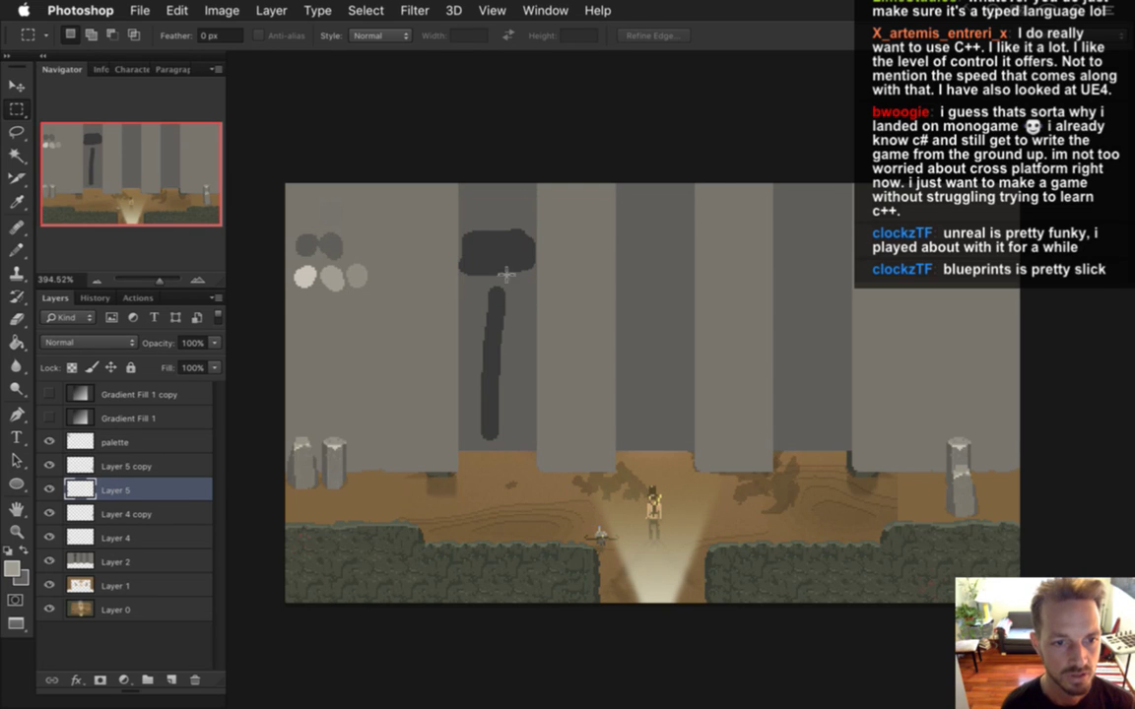
pyautogui.click(138, 512)
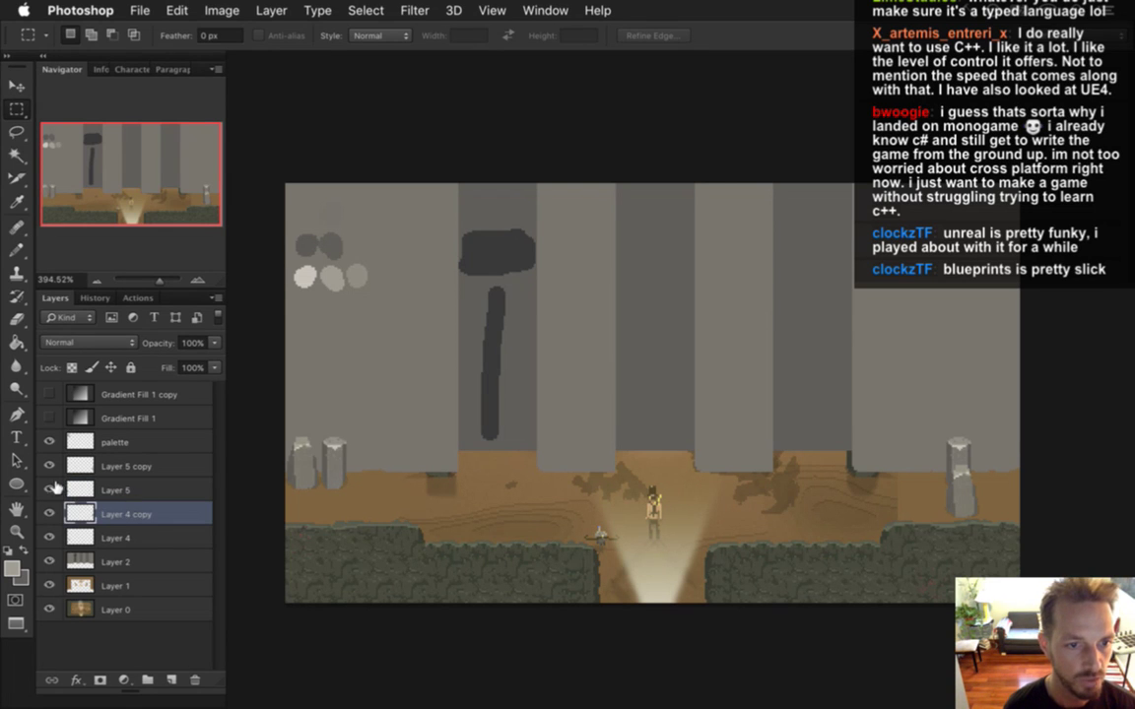
pyautogui.click(116, 489)
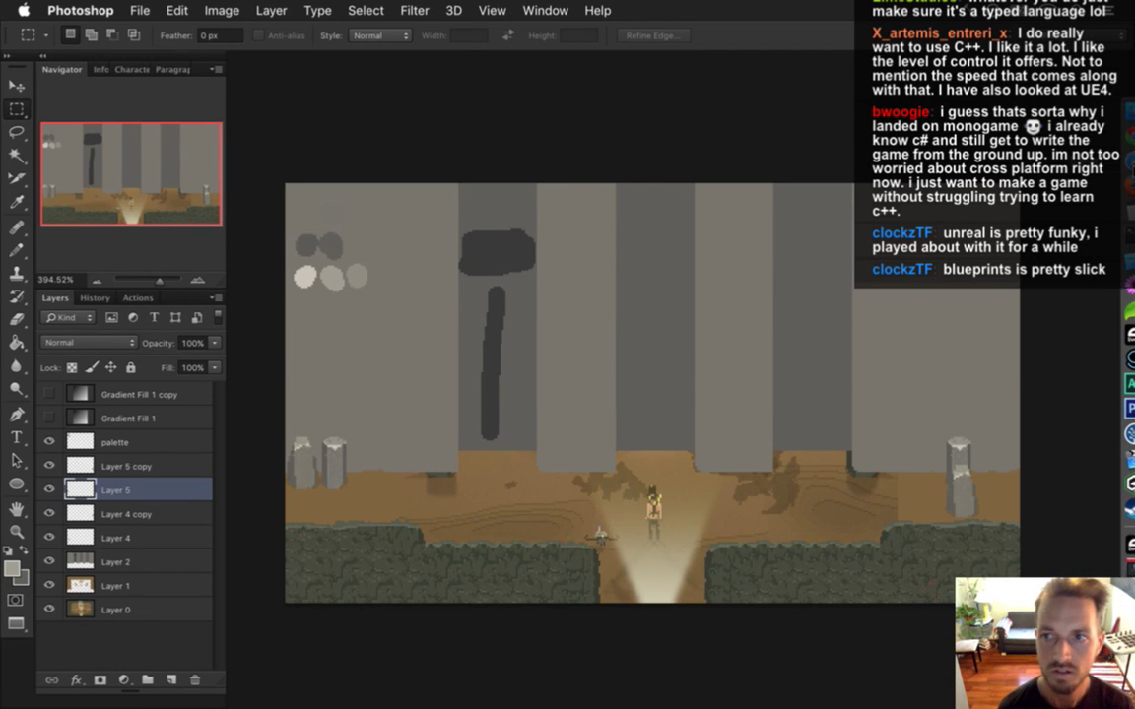
pyautogui.click(1122, 187)
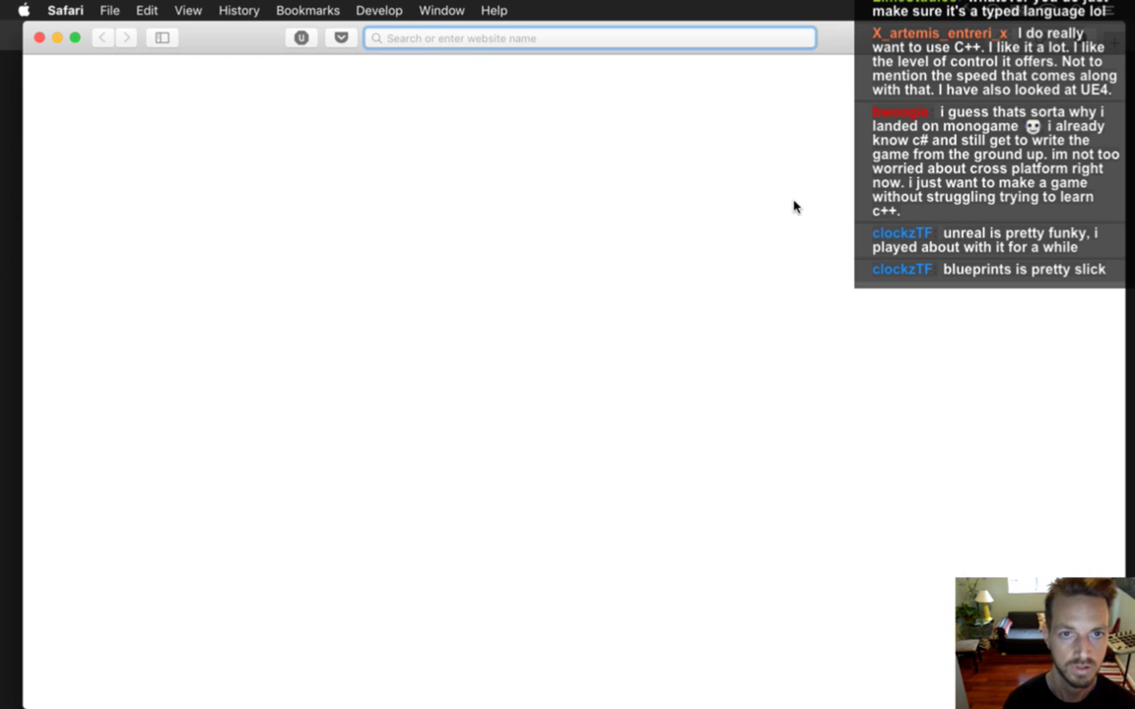
pyautogui.press('super+w')
pyautogui.click(202, 472)
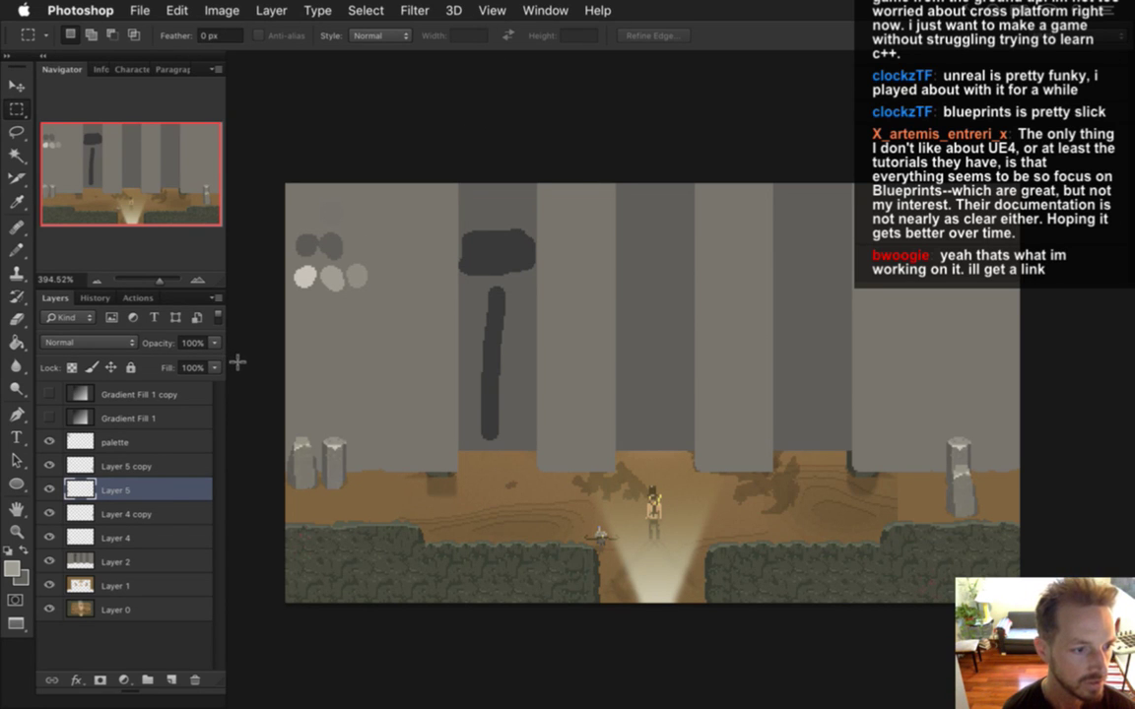
# Step: Show both gradient fill layers and check which pillar Layer 4 copy holds by toggling its visibility
pyautogui.moveTo(49, 395); pyautogui.dragTo(49, 418)
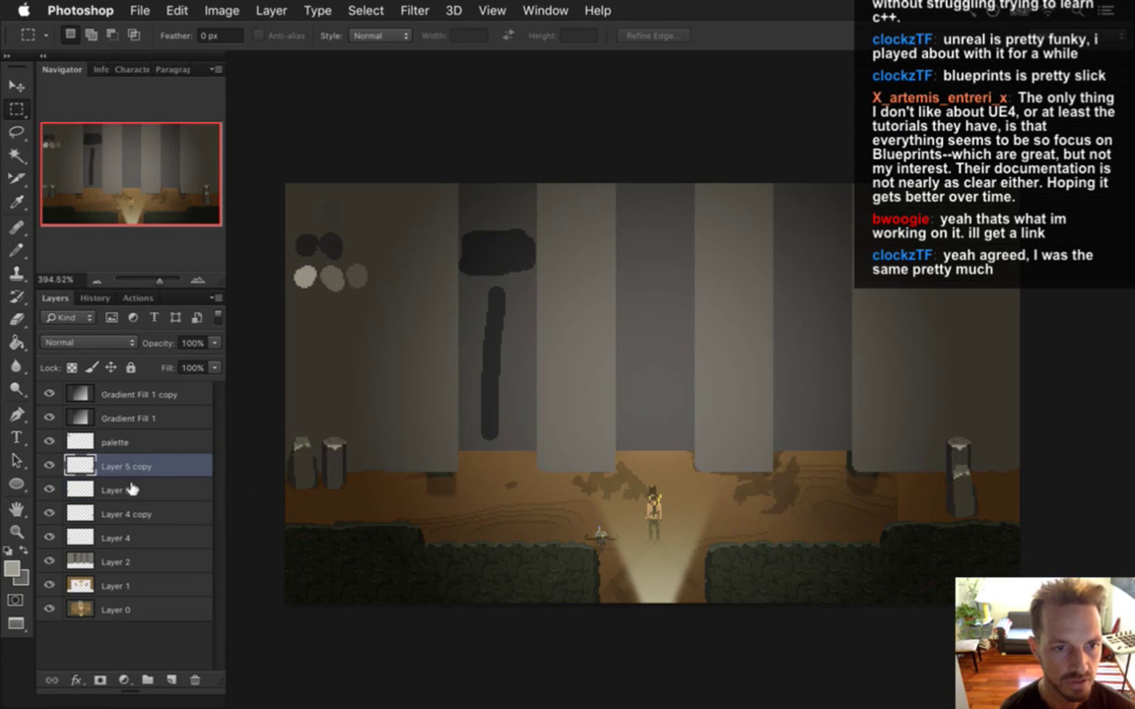
pyautogui.click(135, 514)
pyautogui.click(50, 513)
pyautogui.click(49, 513)
# Step: Duplicate the Layer 4 copy pillar in front of the leftmost wide-based pillar and stack the duplicate directly below the palette layer
pyautogui.press('v')
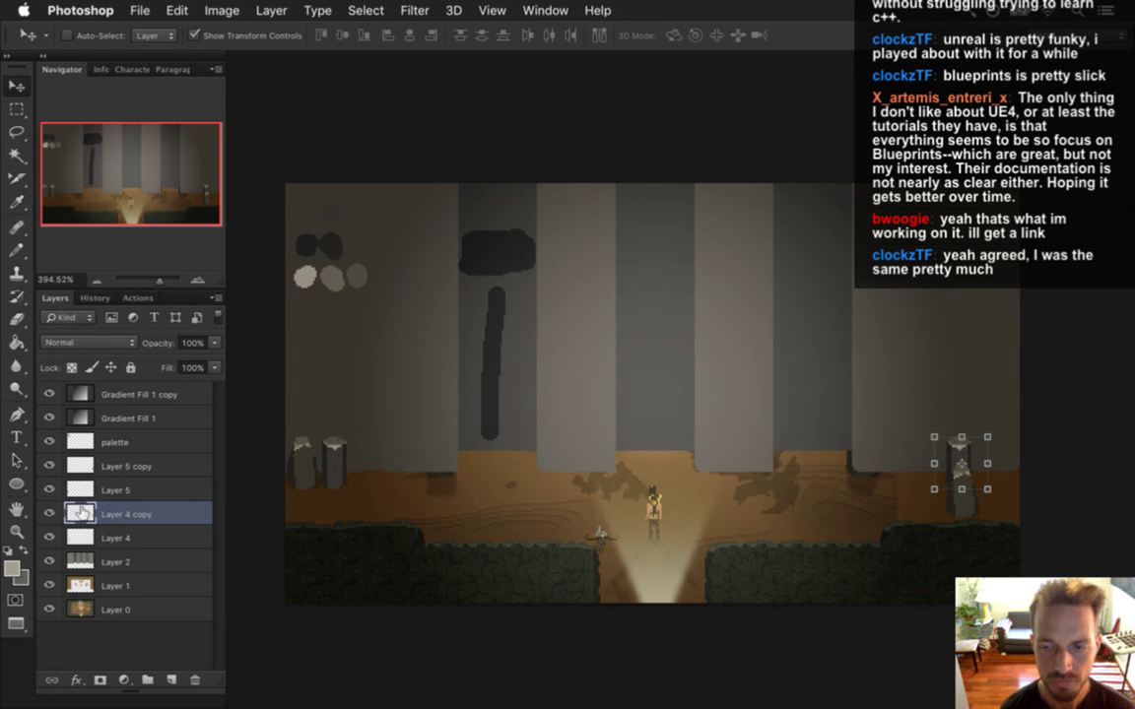
pyautogui.moveTo(863, 402); pyautogui.dragTo(382, 487)
pyautogui.moveTo(309, 428); pyautogui.dragTo(307, 473)
pyautogui.moveTo(69, 513); pyautogui.dragTo(103, 451)
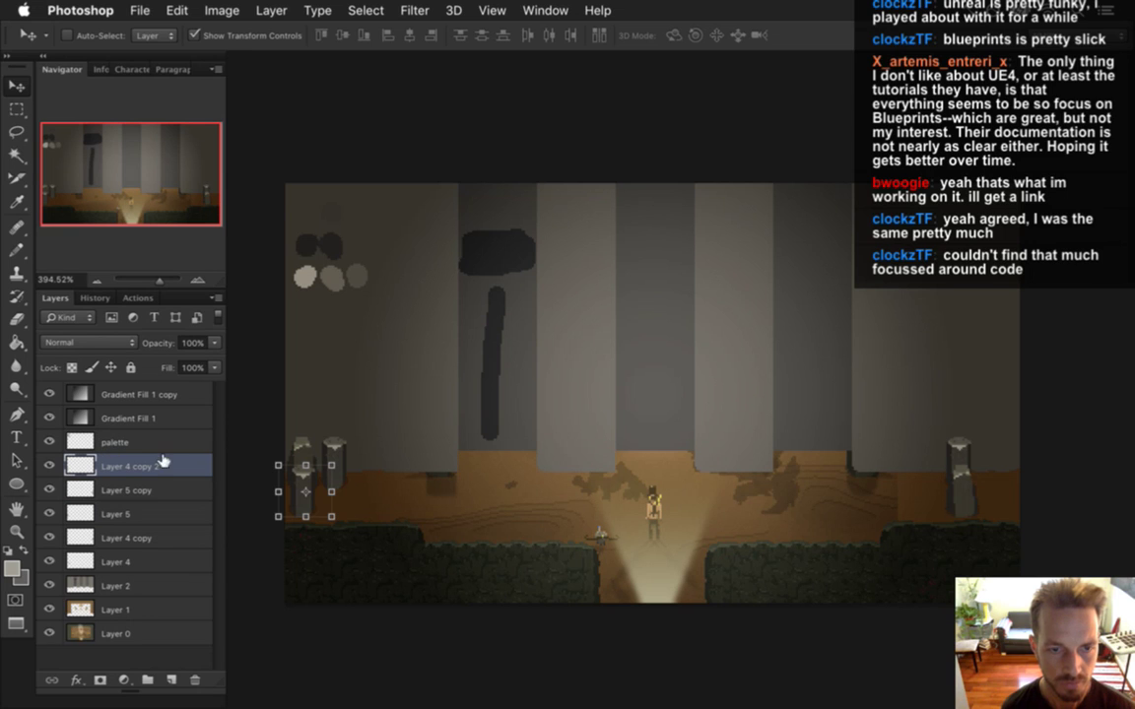
# Step: Duplicate the front-left pillar and place the copy at the scene's far right edge, level with the front pillar there
pyautogui.moveTo(295, 475); pyautogui.dragTo(990, 475)
pyautogui.press('Right')
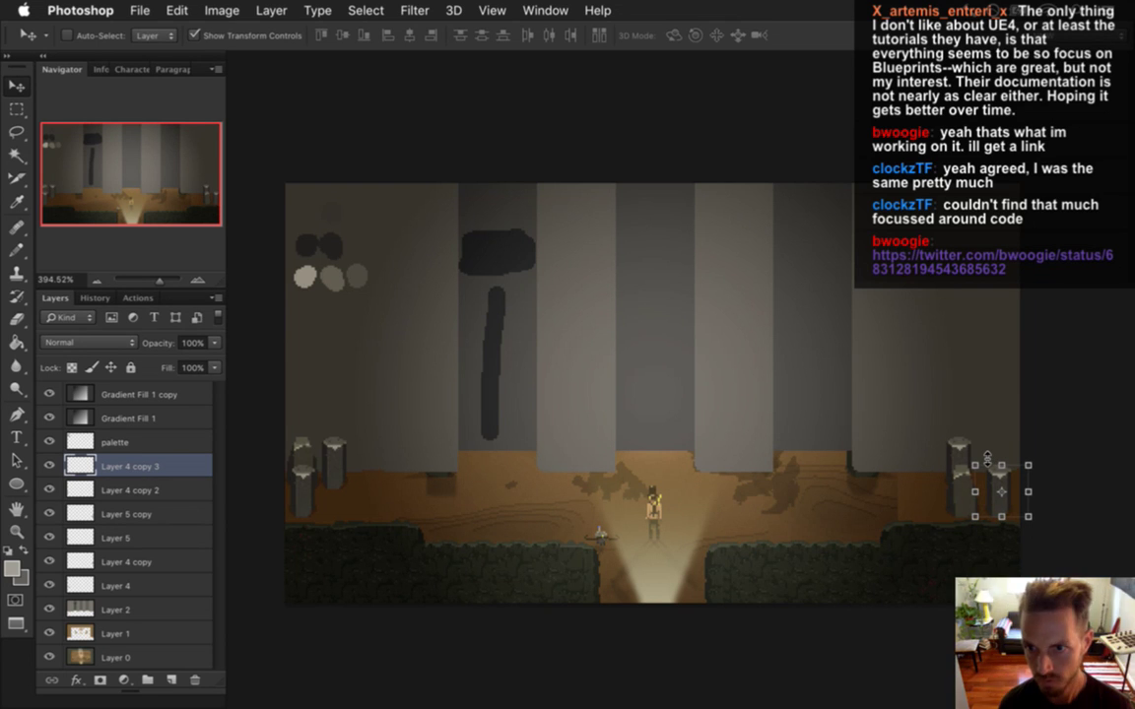
pyautogui.press('m')
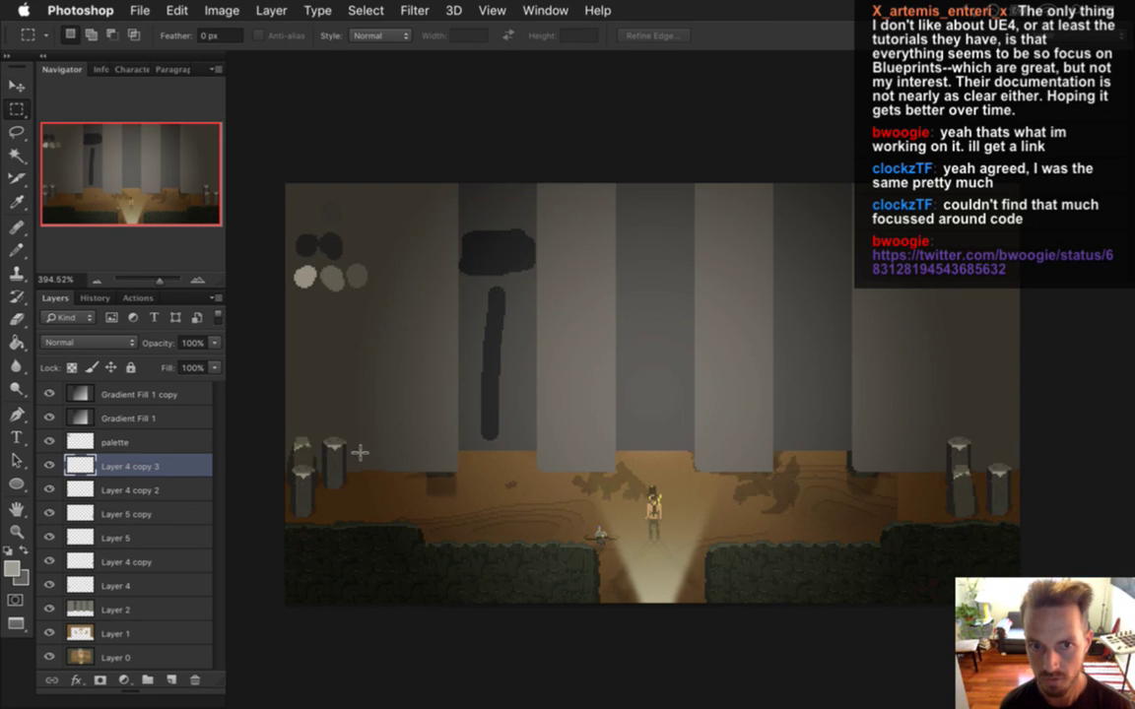
# Step: Duplicate the Layer 4 copy 2 pillar and place the copy in front of the second pillar in the left group
pyautogui.click(119, 490)
pyautogui.click(121, 513)
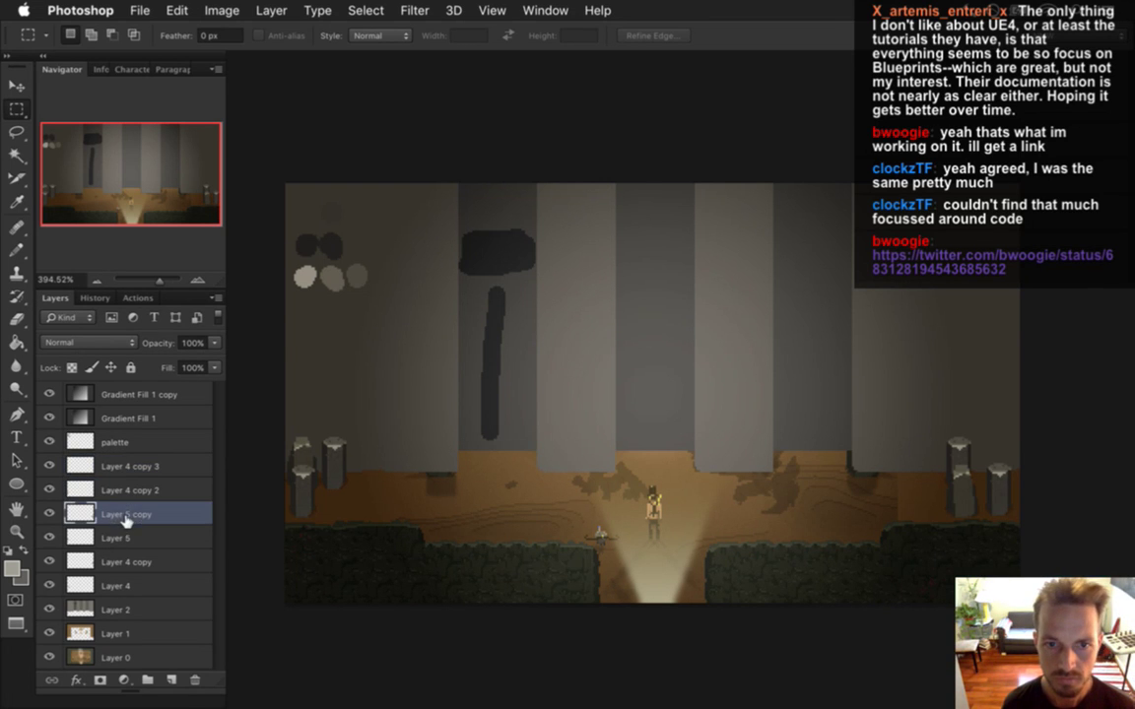
pyautogui.click(134, 490)
pyautogui.press('v')
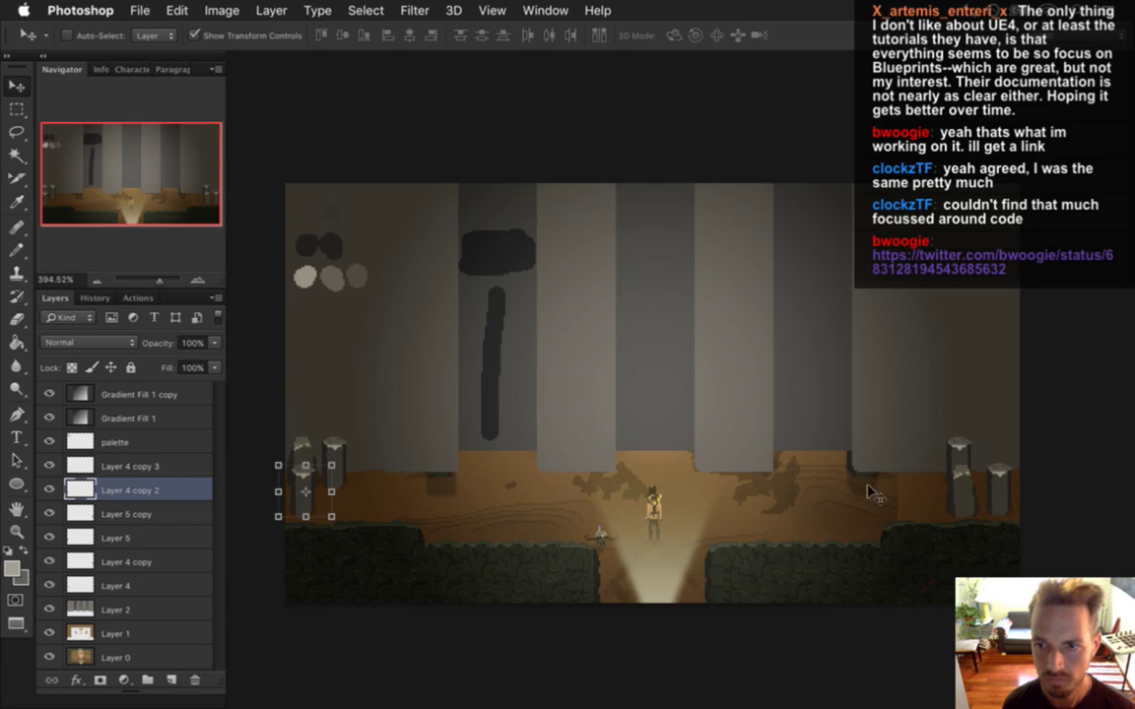
pyautogui.moveTo(331, 475)
pyautogui.mouseDown()
pyautogui.moveTo(339, 488)
pyautogui.moveTo(350, 471)
pyautogui.mouseUp()
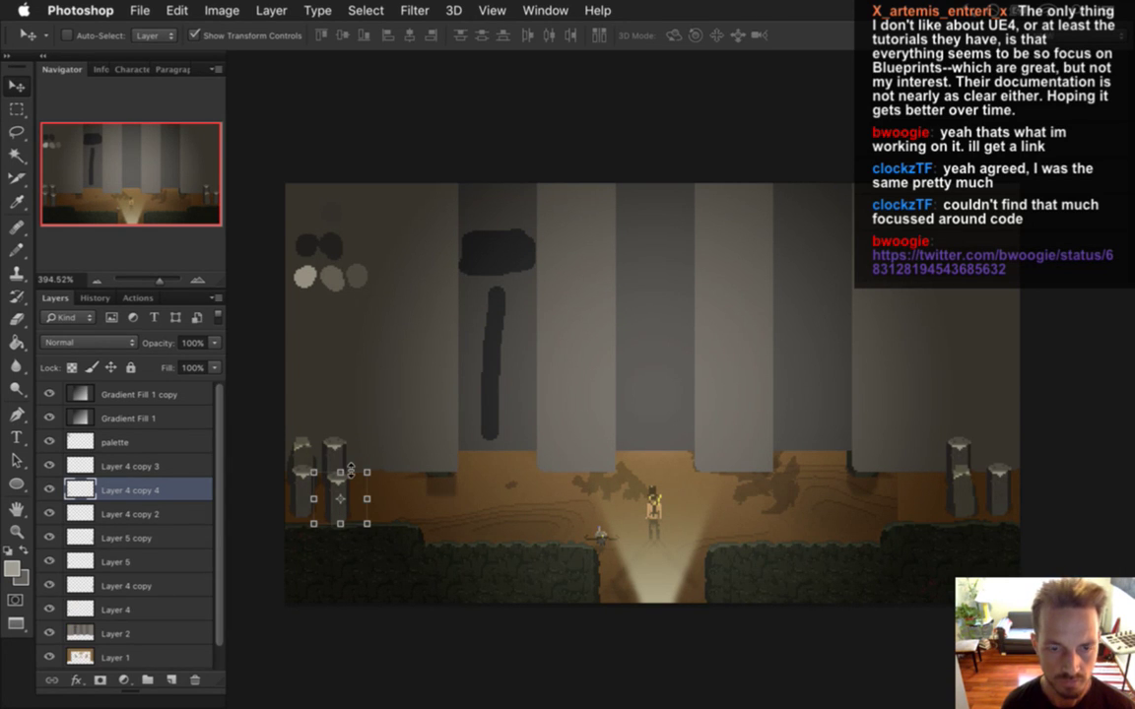
pyautogui.press('Left')
pyautogui.press('Up')
pyautogui.press('Up')
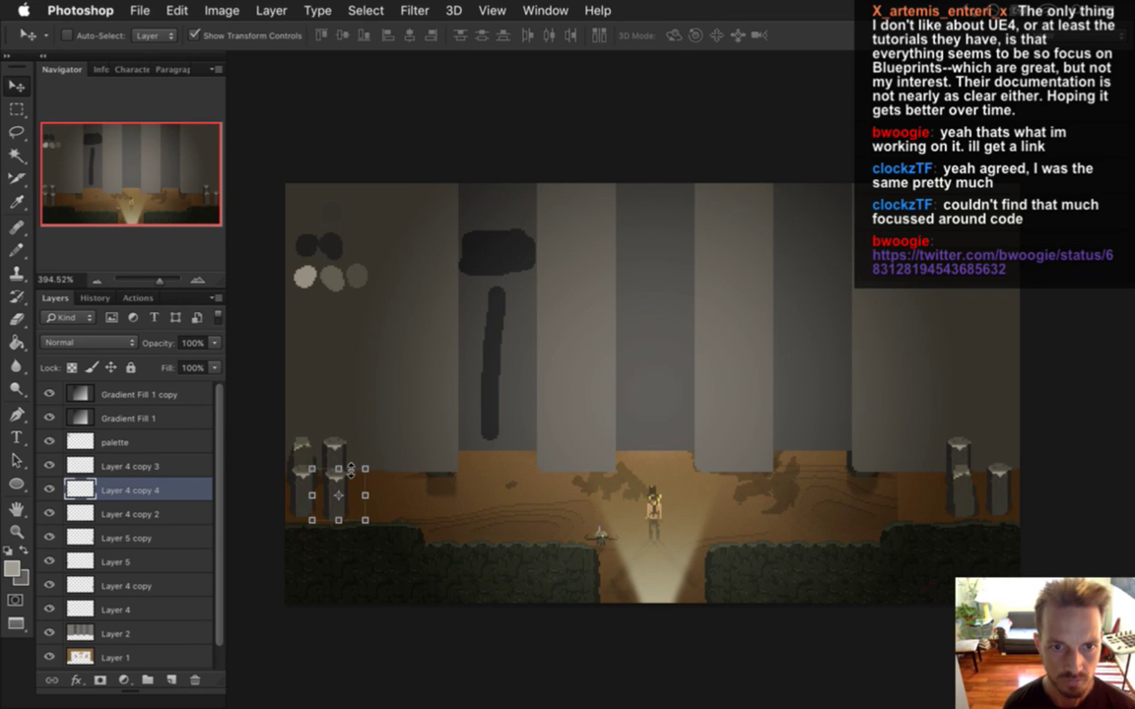
pyautogui.press('m')
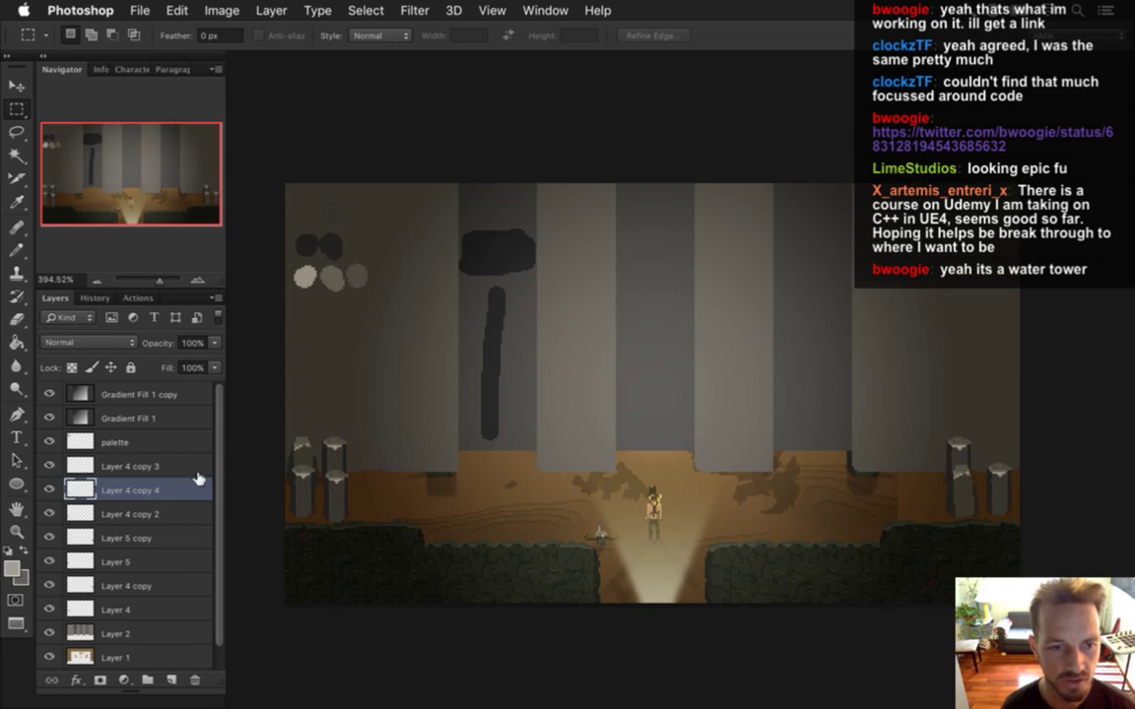
# Step: Duplicate the Layer 5 copy pillar and place the copy behind the outermost pillar in the right group
pyautogui.click(89, 513)
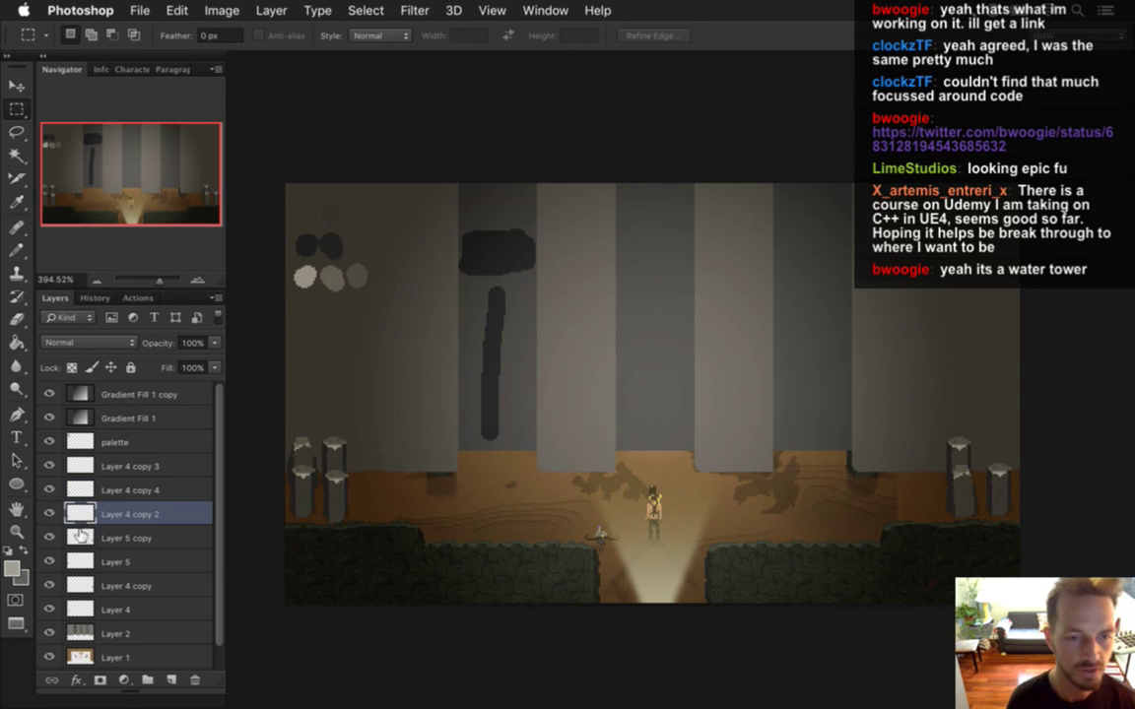
pyautogui.click(84, 490)
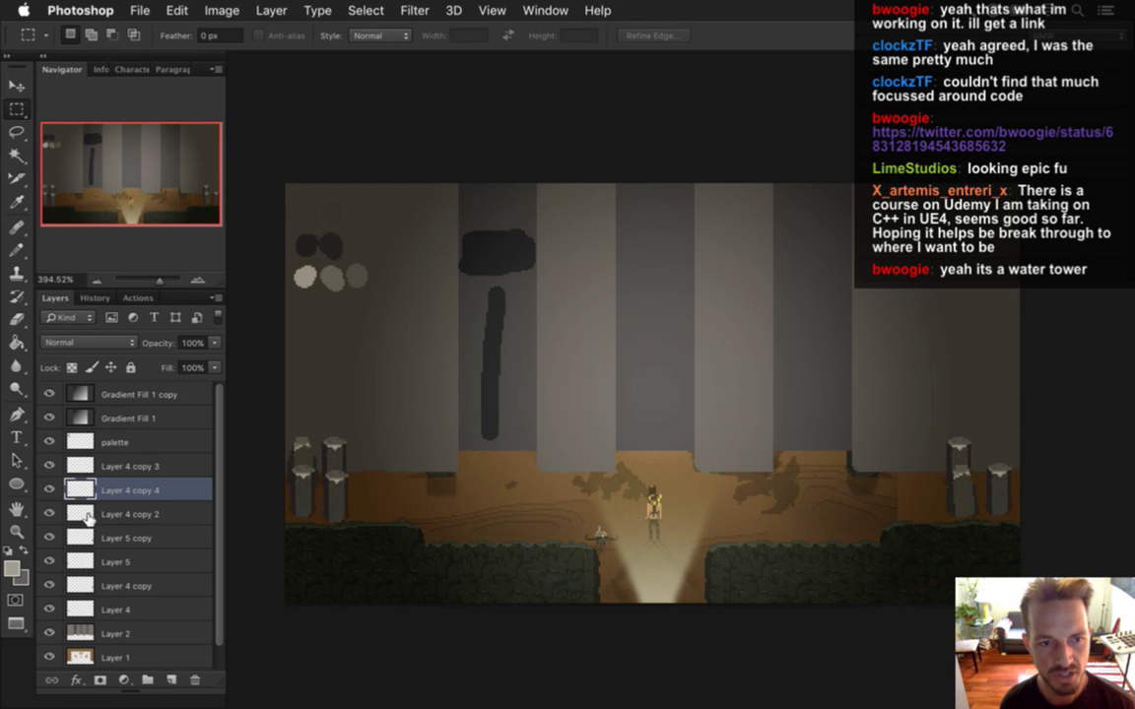
pyautogui.click(57, 513)
pyautogui.click(54, 537)
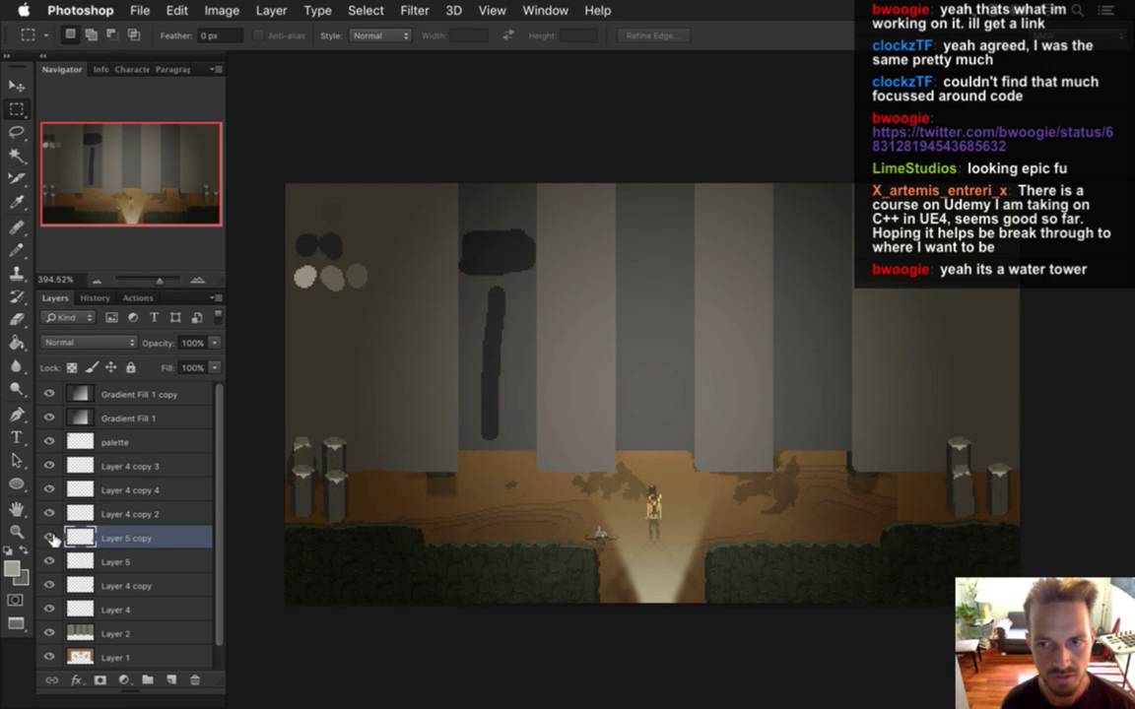
pyautogui.press('v')
pyautogui.moveTo(922, 386); pyautogui.dragTo(993, 448)
pyautogui.press('m')
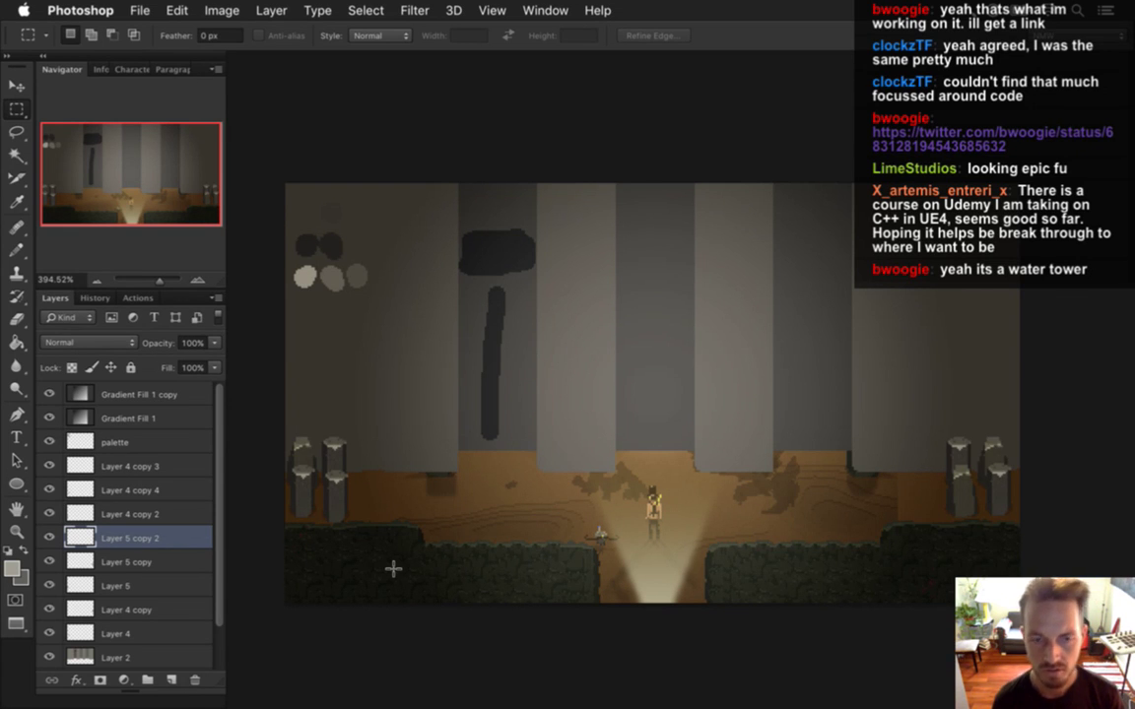
# Step: Hide the Gradient Fill 1 and Gradient Fill 1 copy layers to reveal the unlit artwork
pyautogui.click(316, 514)
pyautogui.scroll(5, 384, 507)
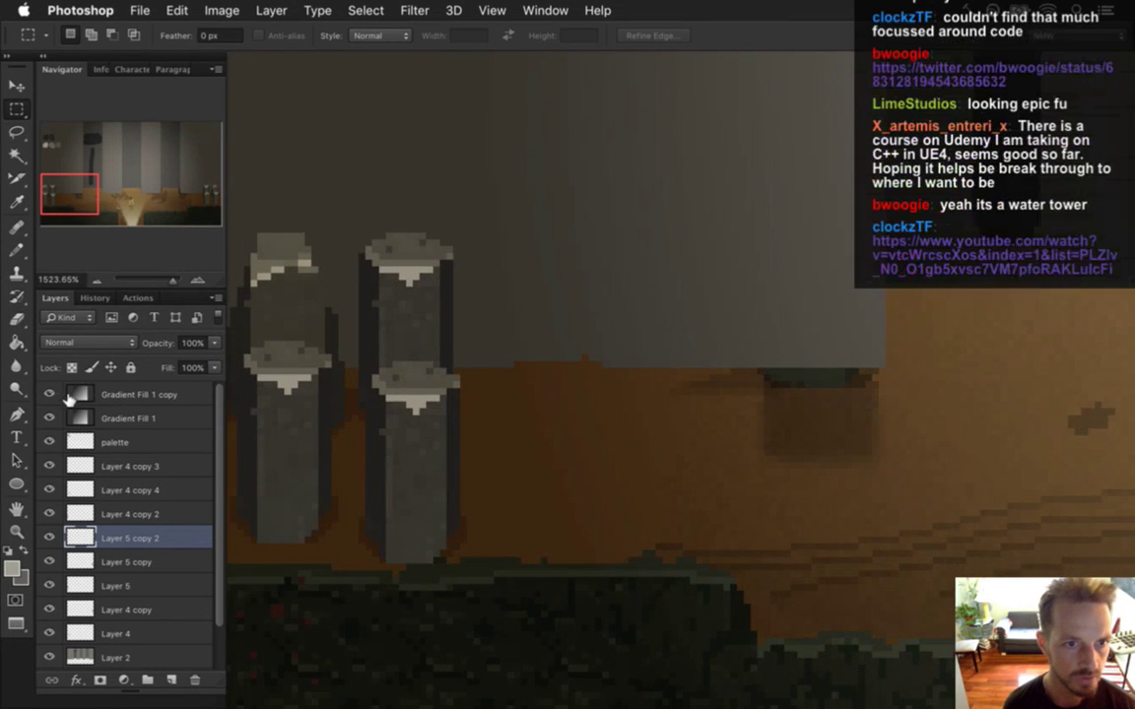
pyautogui.click(49, 418)
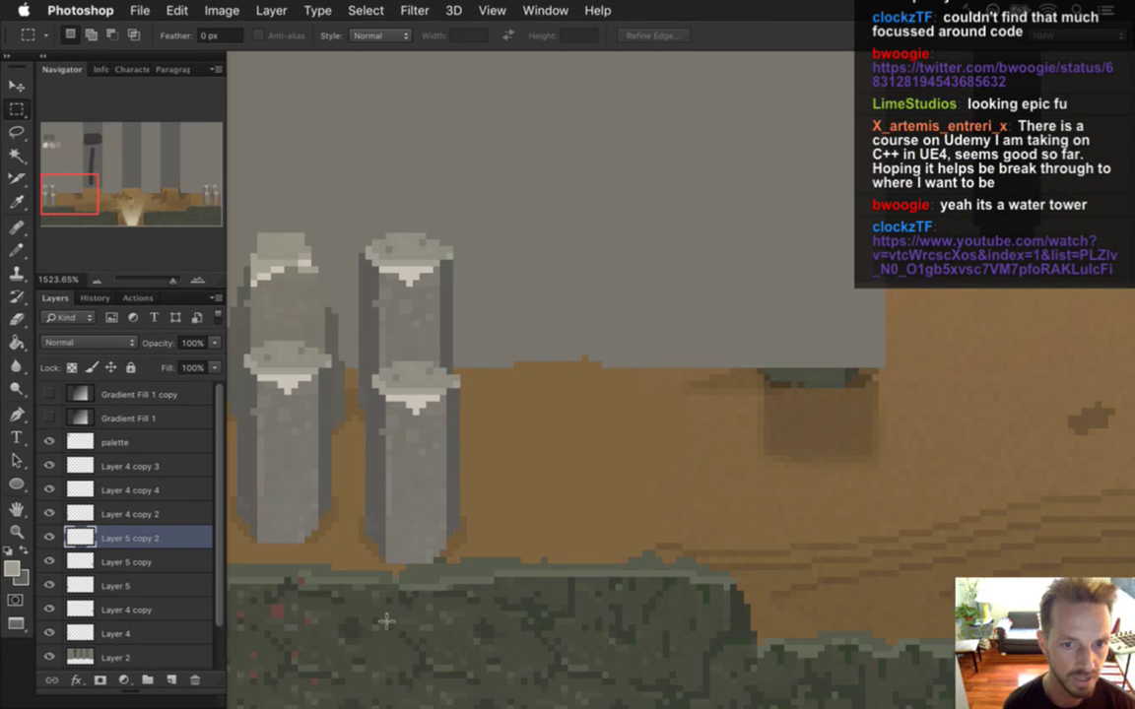
# Step: Merge all the pillar layers from Layer 5 up to Layer 4 copy 3 into one layer
pyautogui.click(126, 442)
pyautogui.click(142, 469)
pyautogui.click(43, 524)
pyautogui.click(43, 524)
pyautogui.click(117, 583)
pyautogui.moveTo(582, 367); pyautogui.dragTo(438, 357)
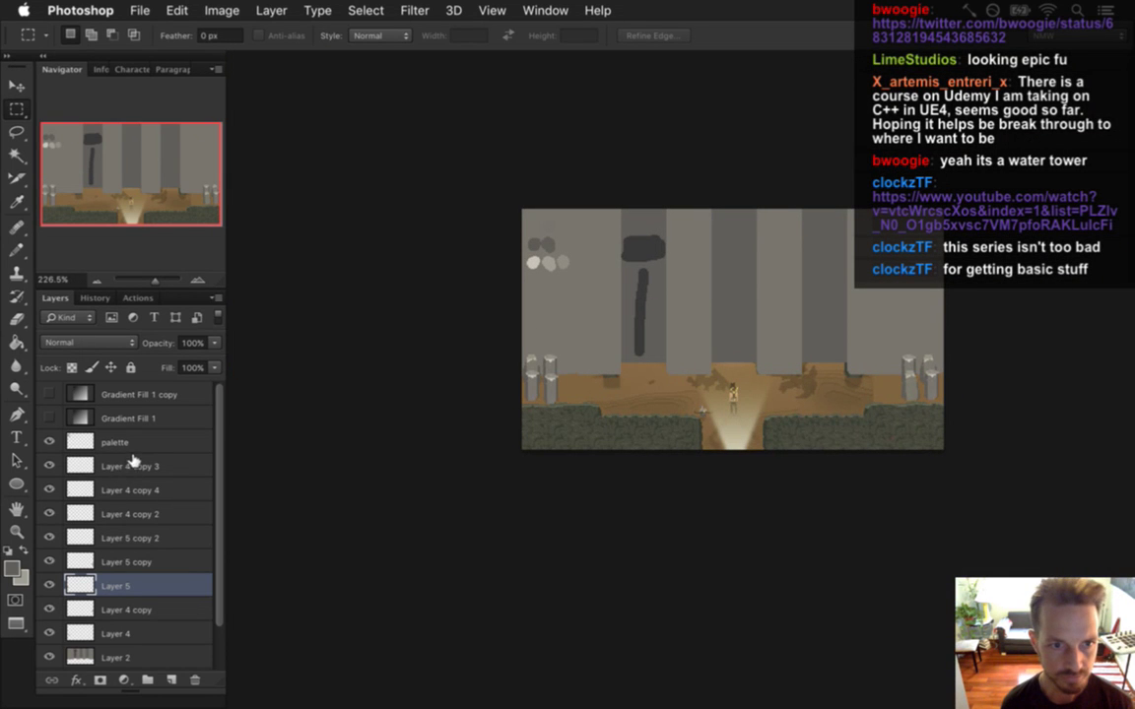
pyautogui.keyDown('shift'); pyautogui.click(96, 472); pyautogui.keyUp('shift')
pyautogui.rightClick(164, 464)
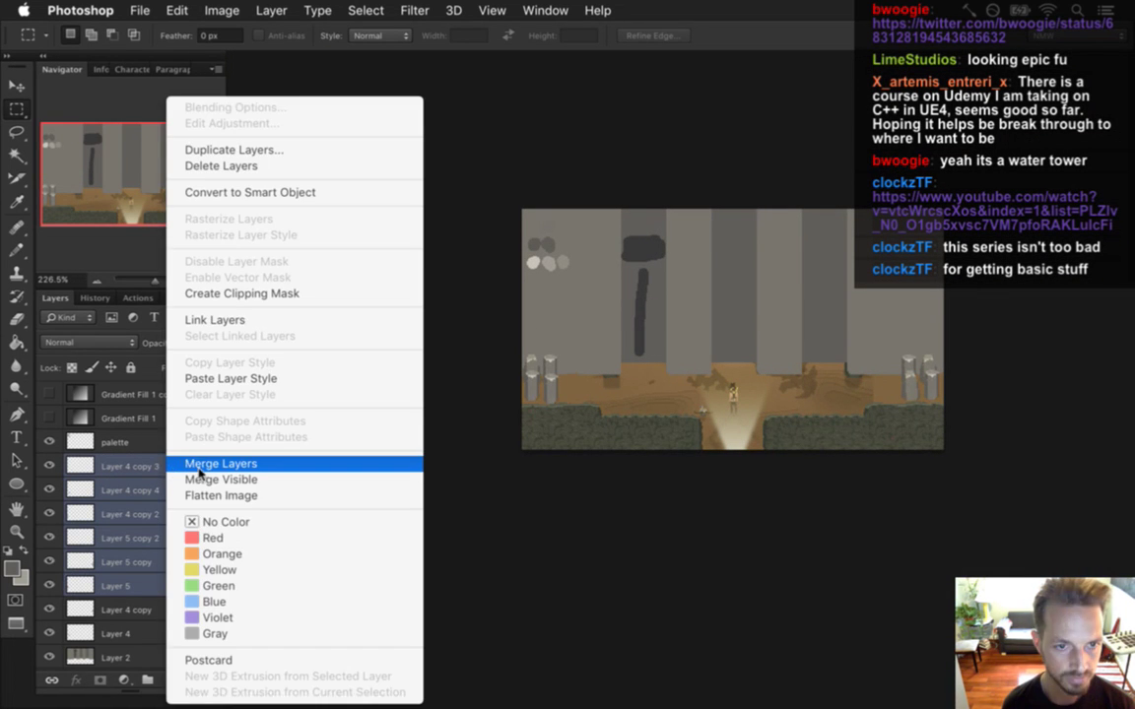
pyautogui.click(193, 465)
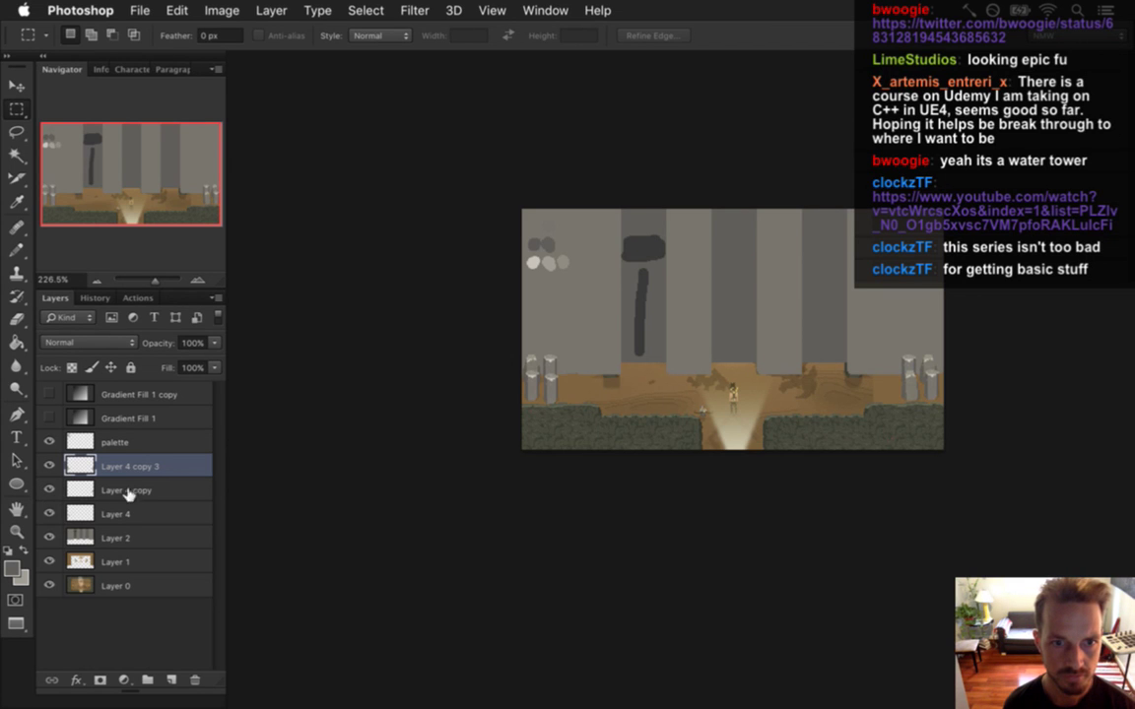
# Step: Merge Layer 4 and Layer 4 copy with Layer 4 copy 3 and rename the merged layer pillars
pyautogui.hotkey('alt', '[')
pyautogui.hotkey('alt', '[')
pyautogui.keyDown('shift'); pyautogui.click(153, 469); pyautogui.keyUp('shift')
pyautogui.rightClick(185, 460)
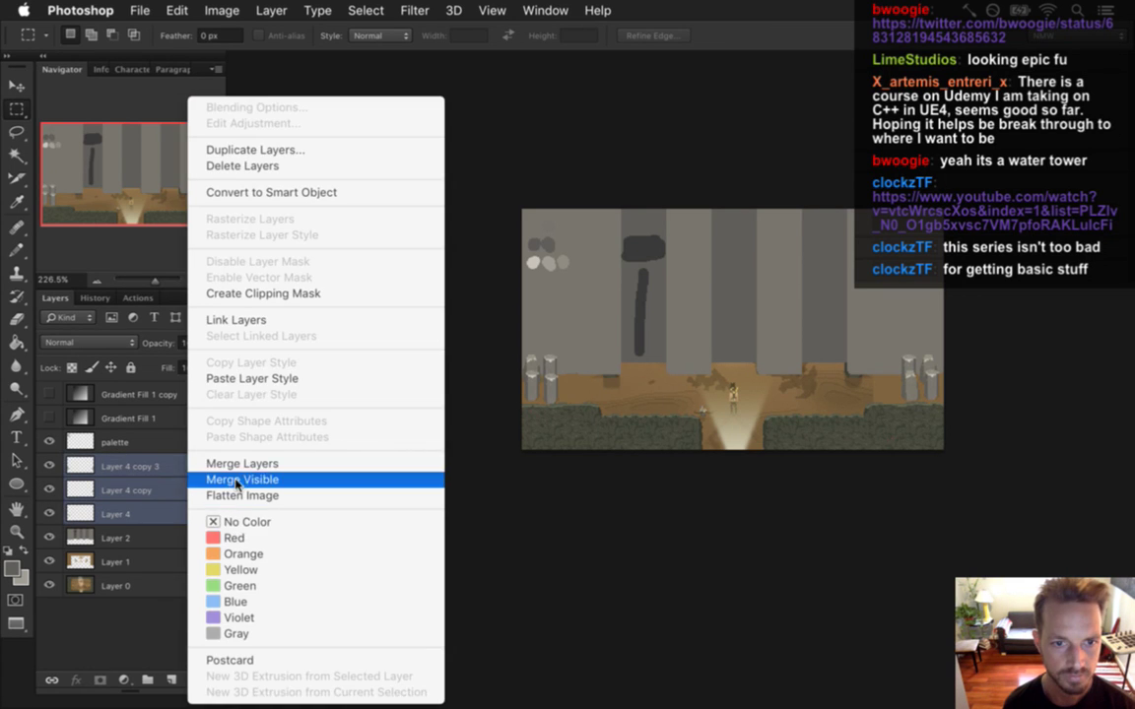
pyautogui.click(219, 471)
pyautogui.doubleClick(124, 466)
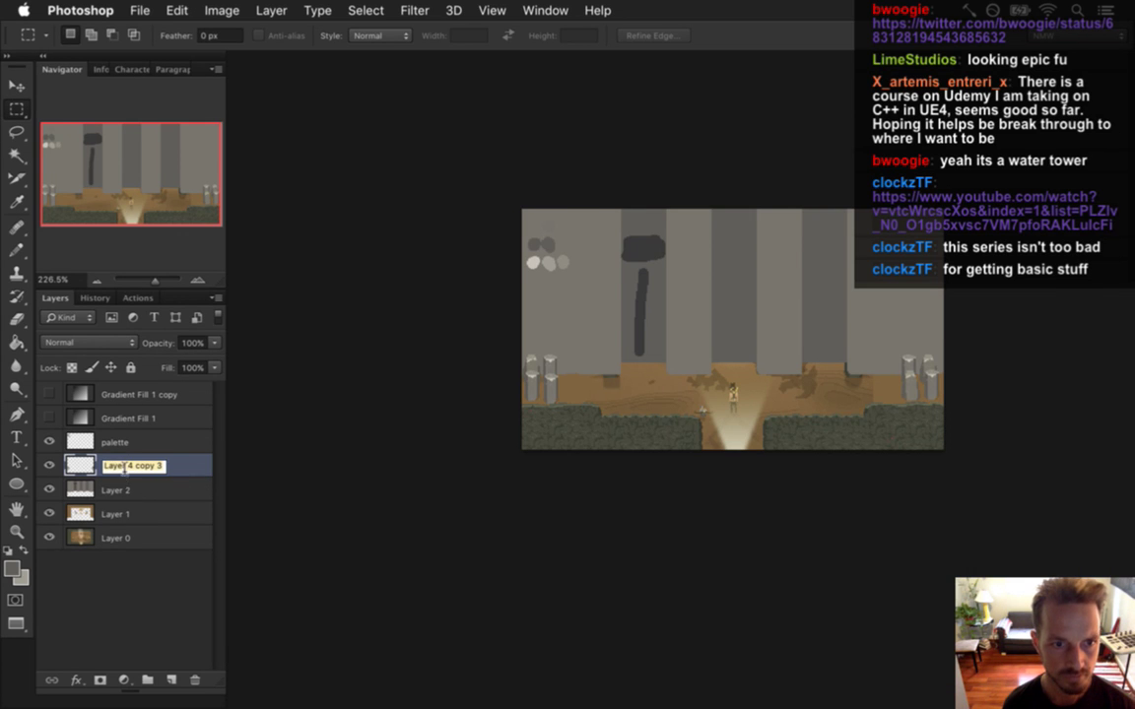
pyautogui.write('pillars')
pyautogui.press('Return')
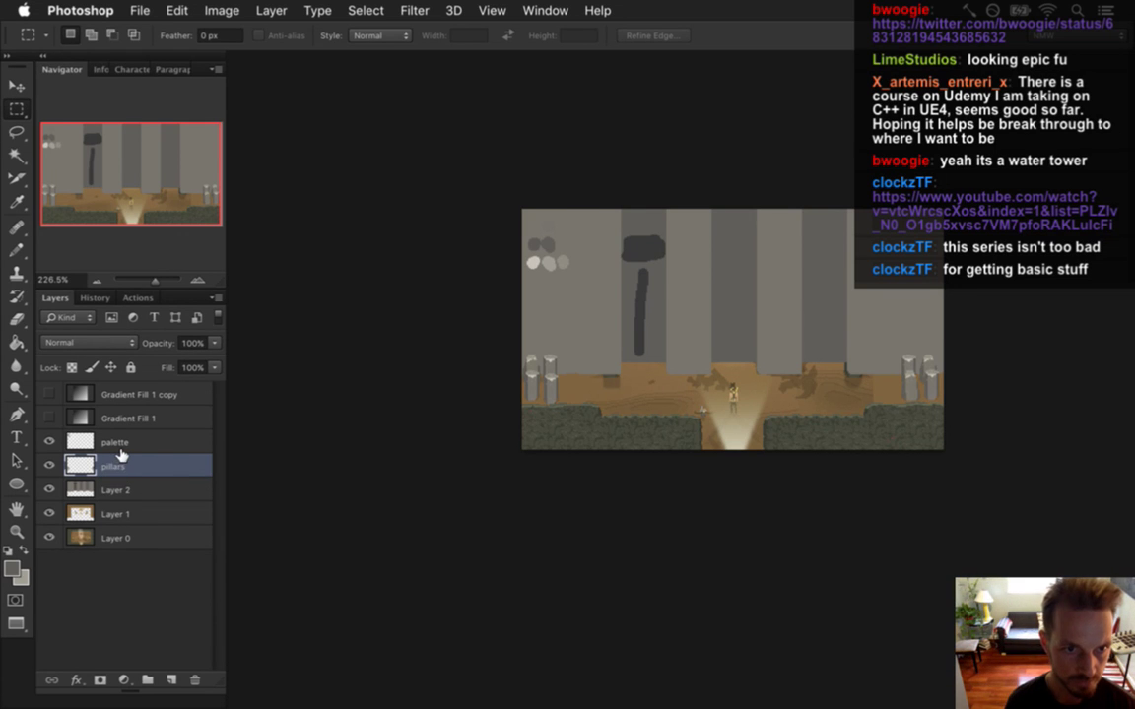
# Step: Try painting the front pillar's shaft in the left group with dark green sampled from the mossy ledge
pyautogui.scroll(5, 537, 394)
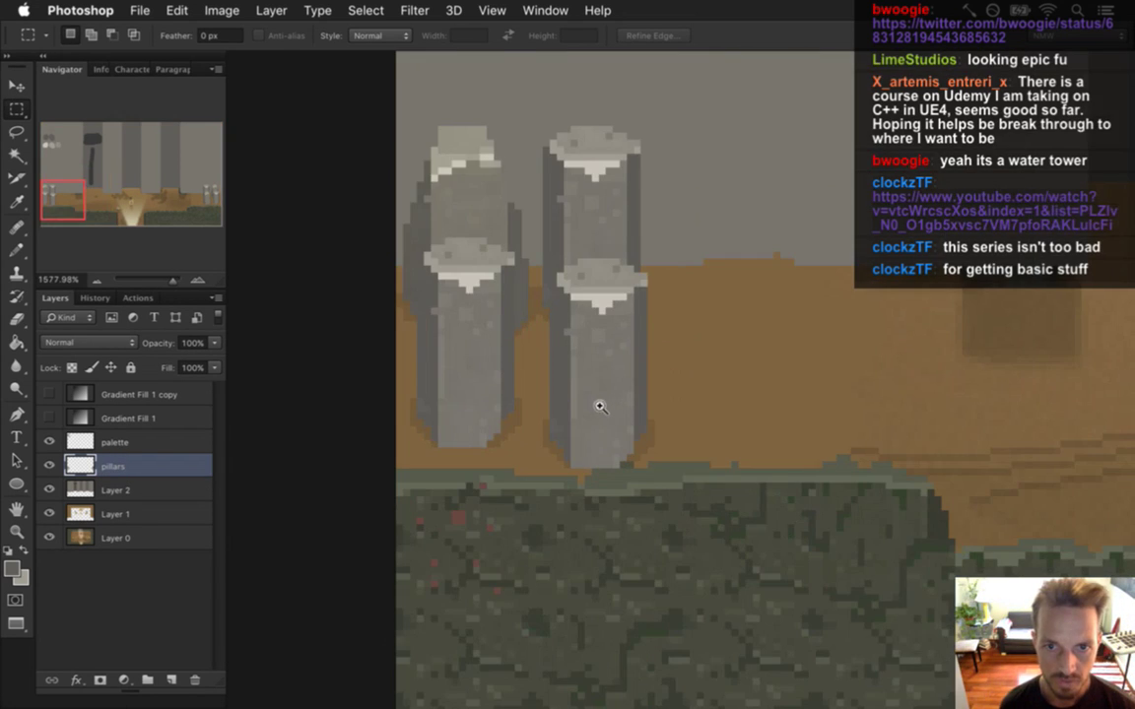
pyautogui.press('i')
pyautogui.click(638, 510)
pyautogui.press('b')
pyautogui.click(603, 394)
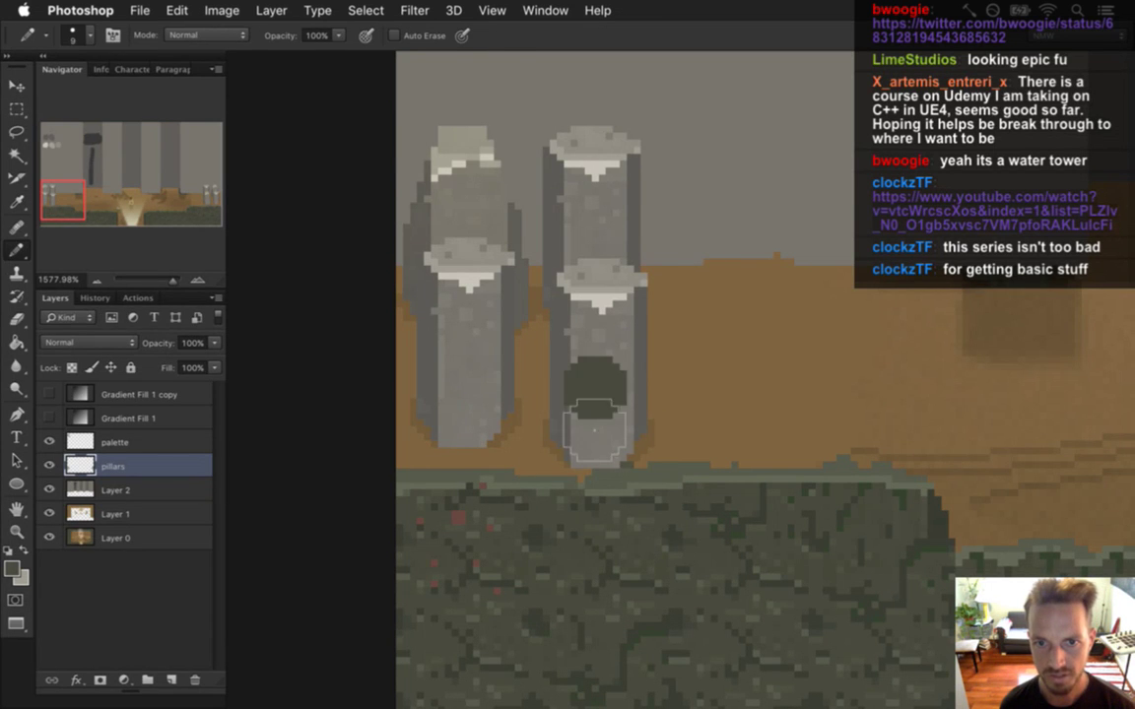
pyautogui.moveTo(603, 400); pyautogui.dragTo(602, 325)
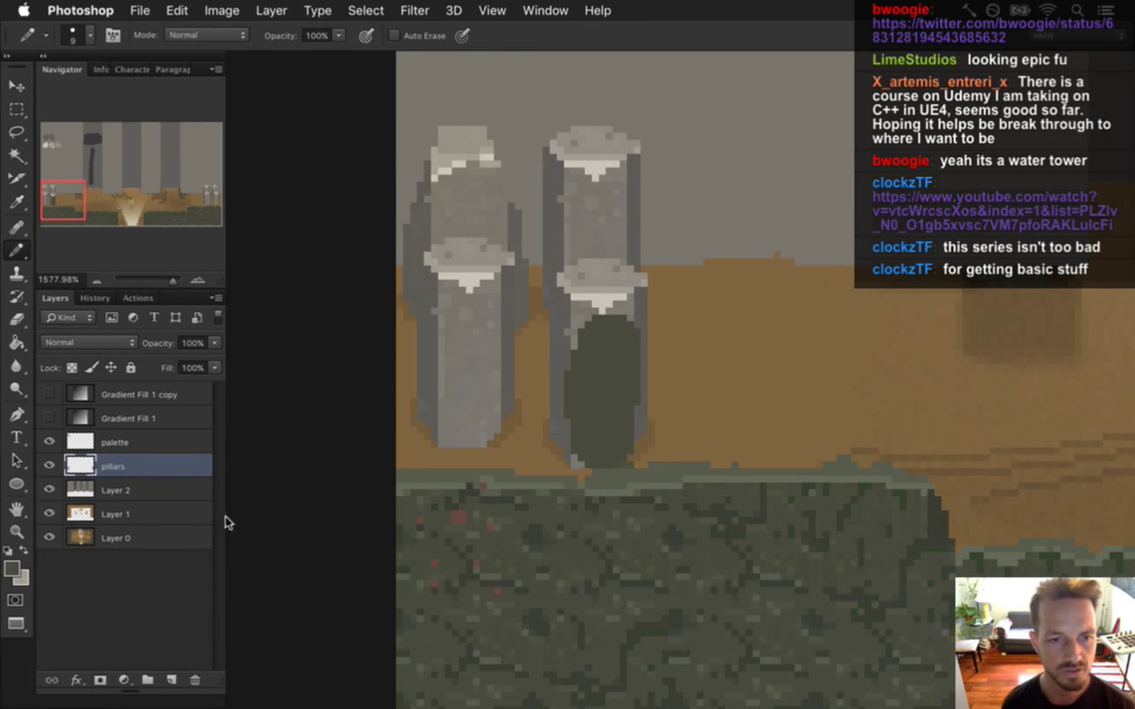
pyautogui.press('super+z')
# Step: Review the whole scene with both gradient fill layers shown and with them hidden
pyautogui.moveTo(49, 418); pyautogui.dragTo(50, 394)
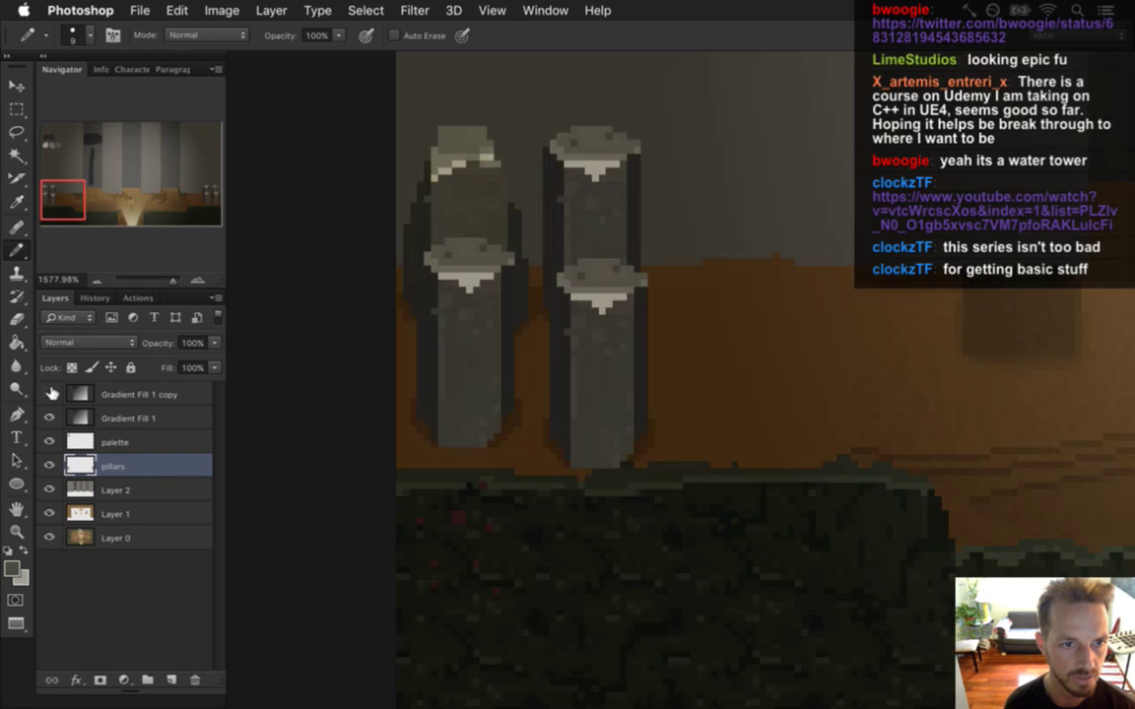
pyautogui.scroll(-10, 695, 385)
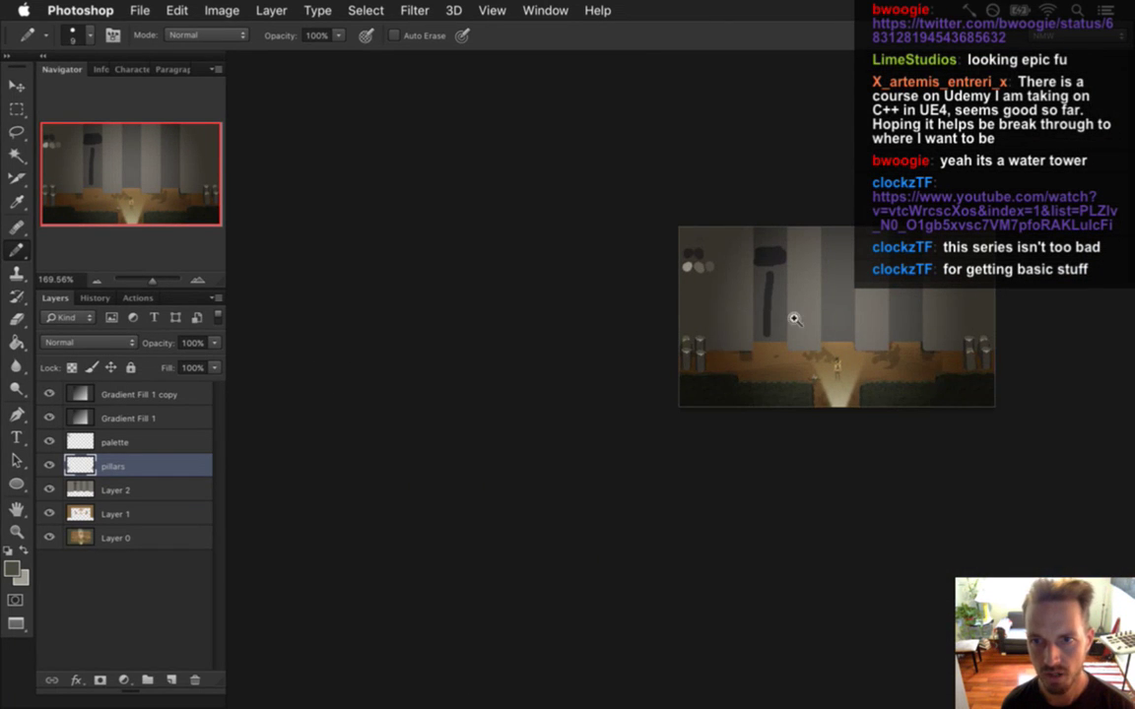
pyautogui.scroll(5, 817, 347)
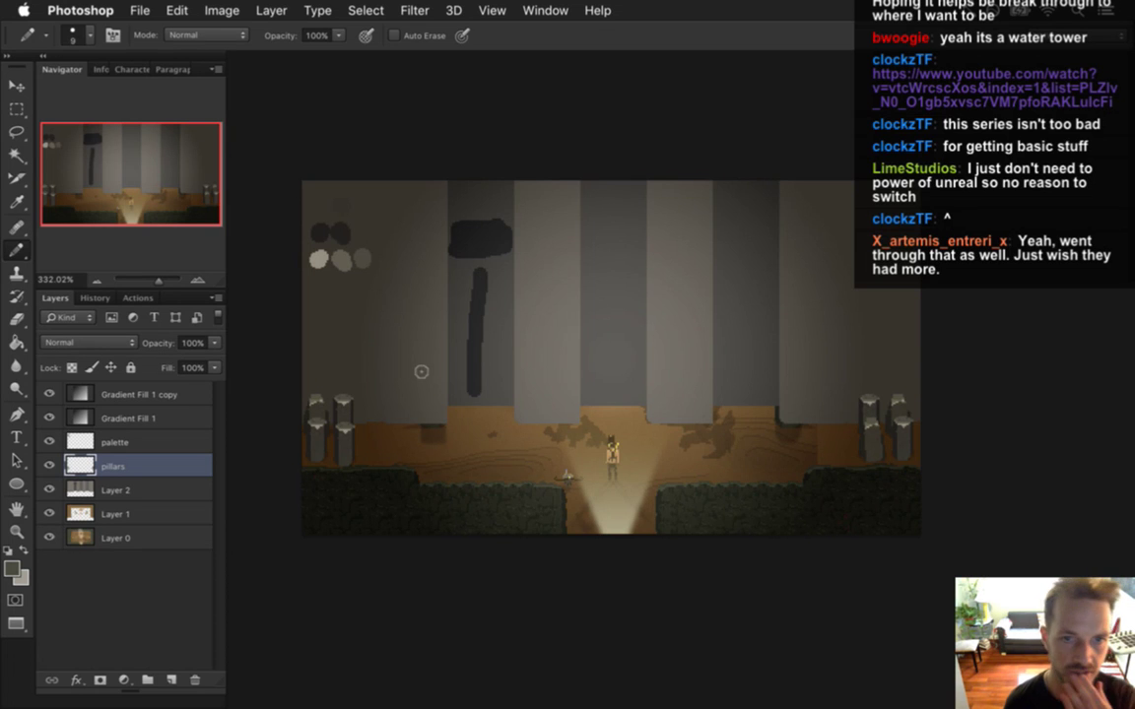
pyautogui.moveTo(49, 419); pyautogui.dragTo(49, 394)
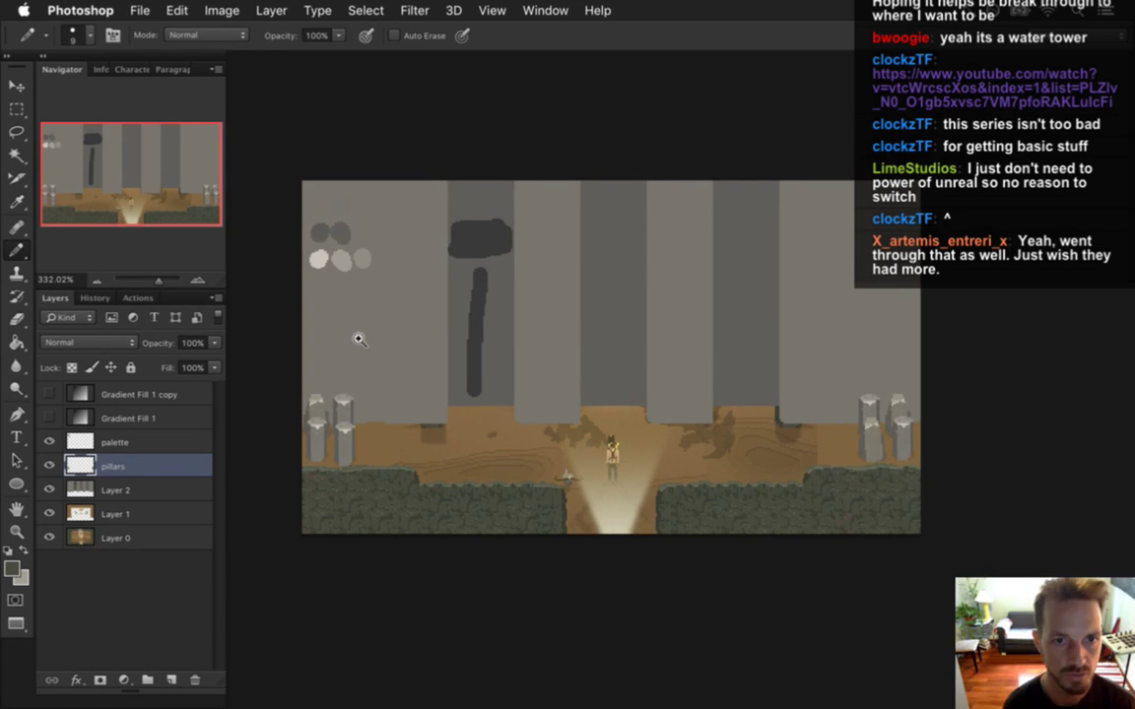
pyautogui.scroll(3, 329, 316)
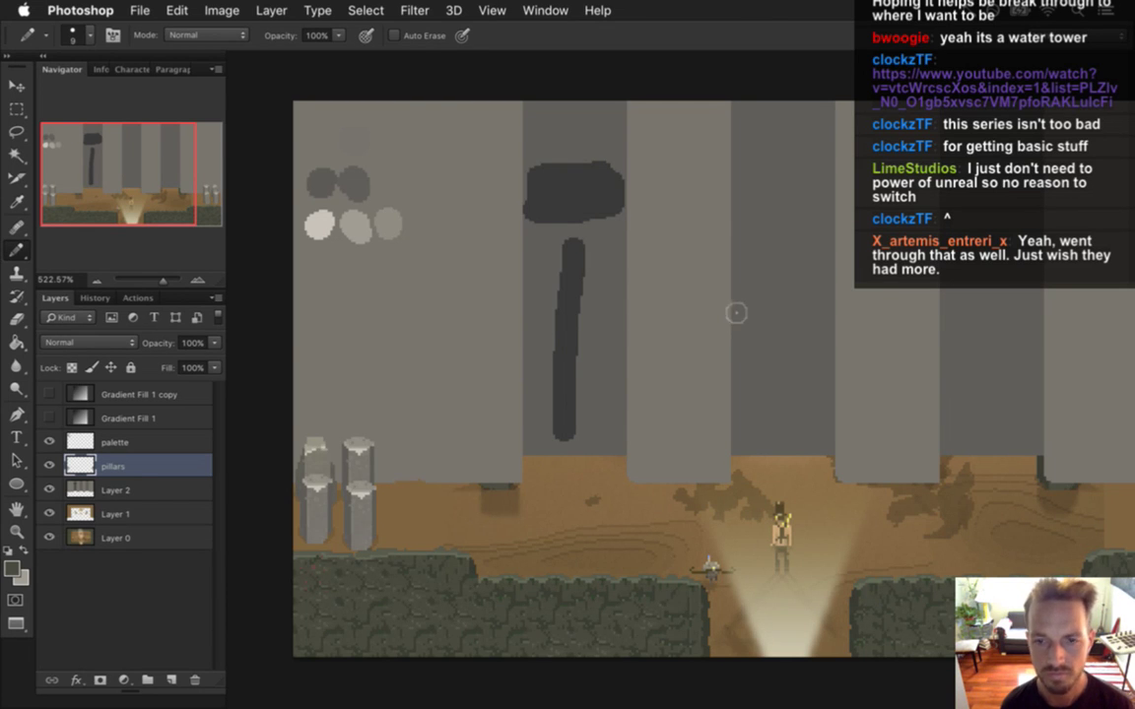
pyautogui.scroll(-3, 720, 293)
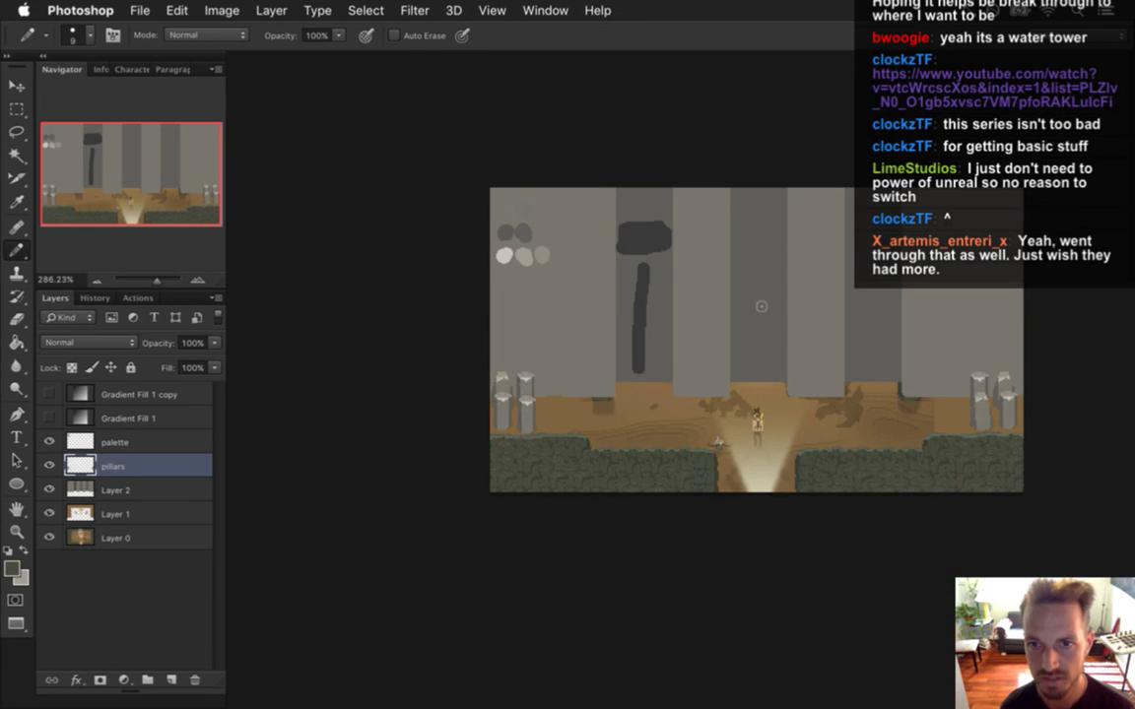
pyautogui.moveTo(772, 316); pyautogui.dragTo(641, 304)
pyautogui.scroll(2, 688, 322)
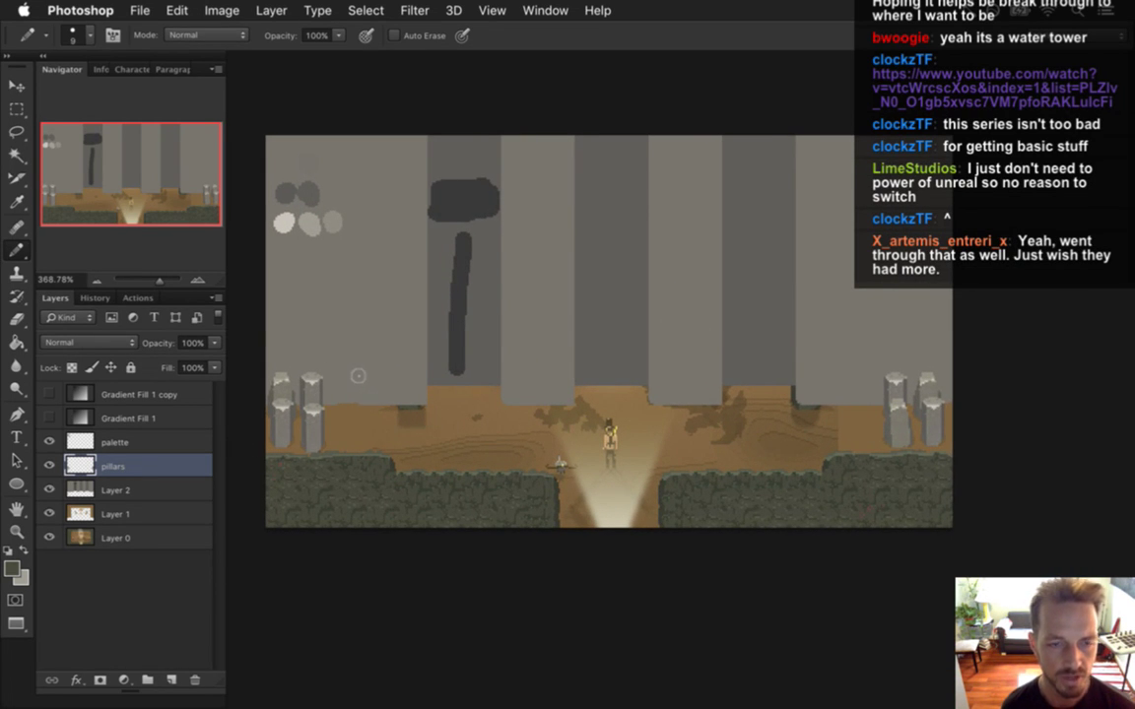
# Step: On Layer 2, select a small rectangle of ground just below the dark column that carries the palette strokes
pyautogui.press('i')
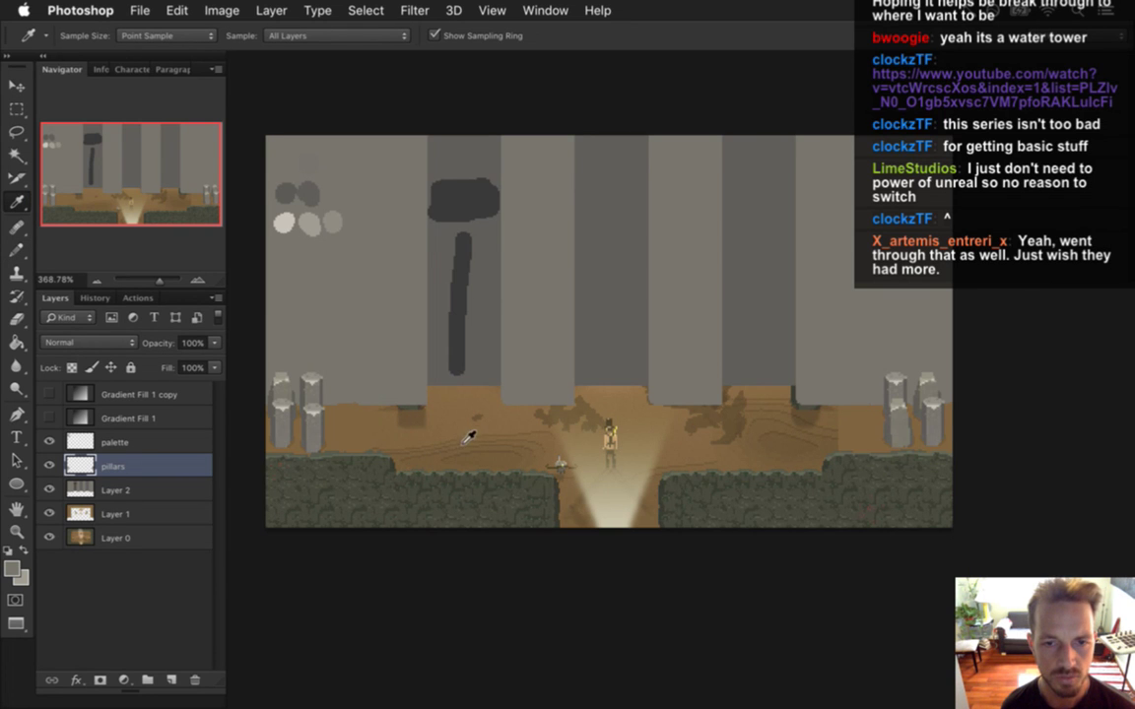
pyautogui.scroll(1, 462, 435)
pyautogui.scroll(3, 492, 440)
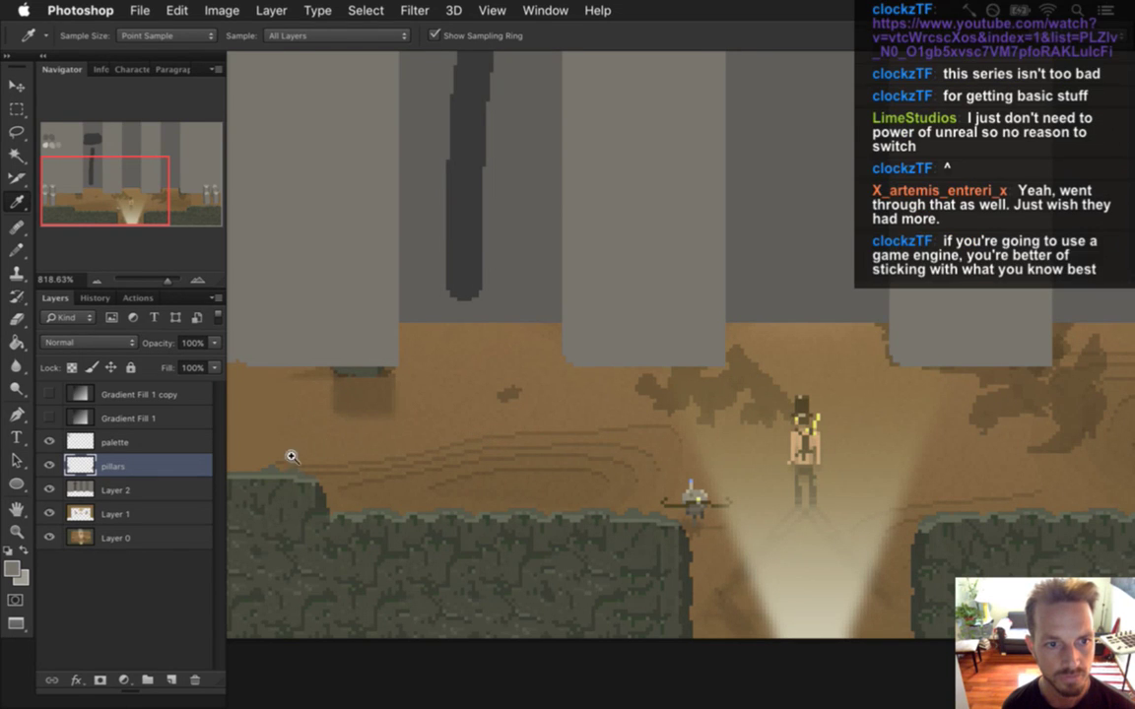
pyautogui.click(125, 443)
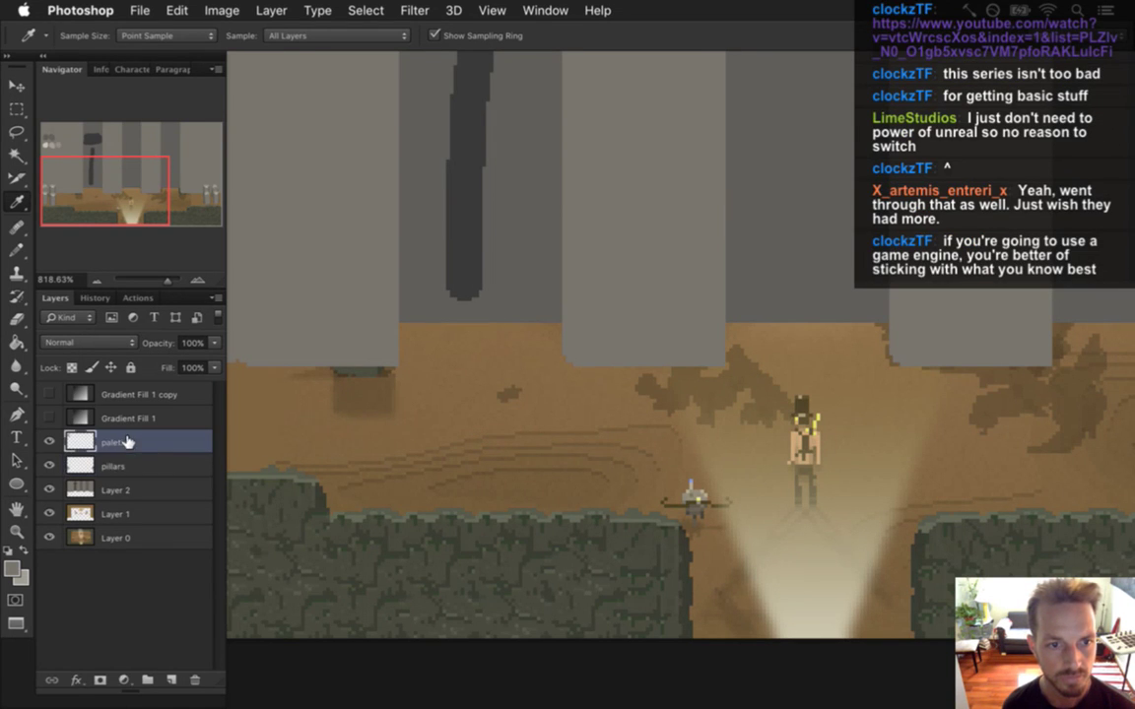
pyautogui.hotkey('alt', '[')
pyautogui.hotkey('alt', '[')
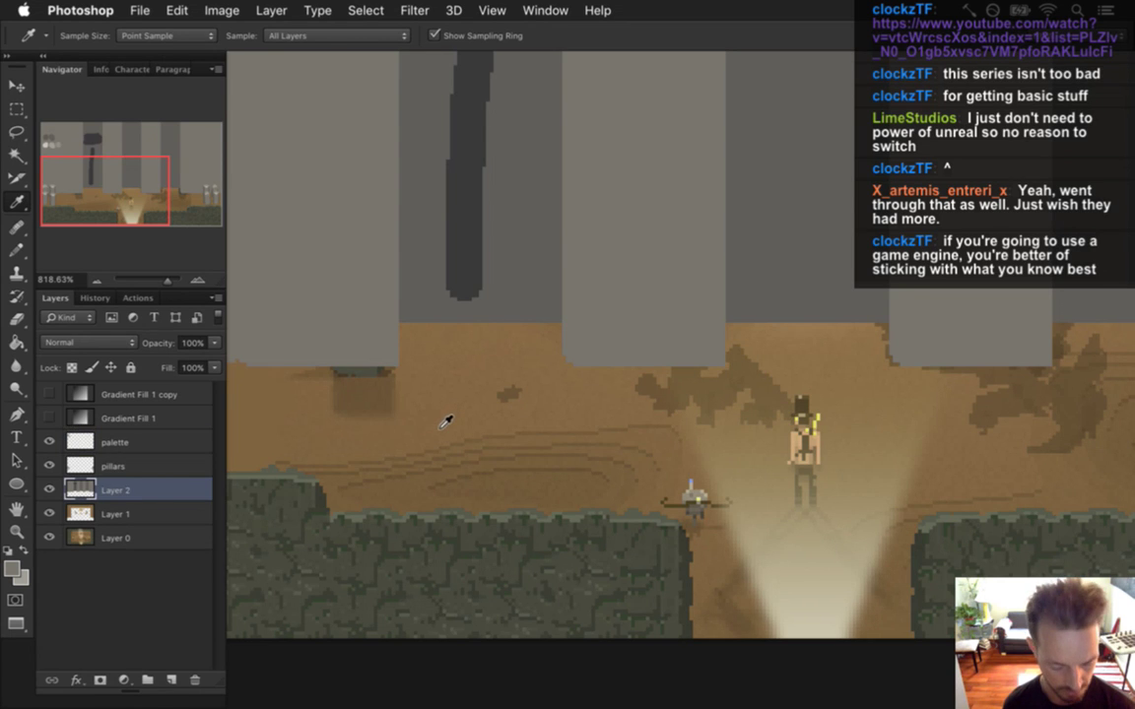
pyautogui.press('b')
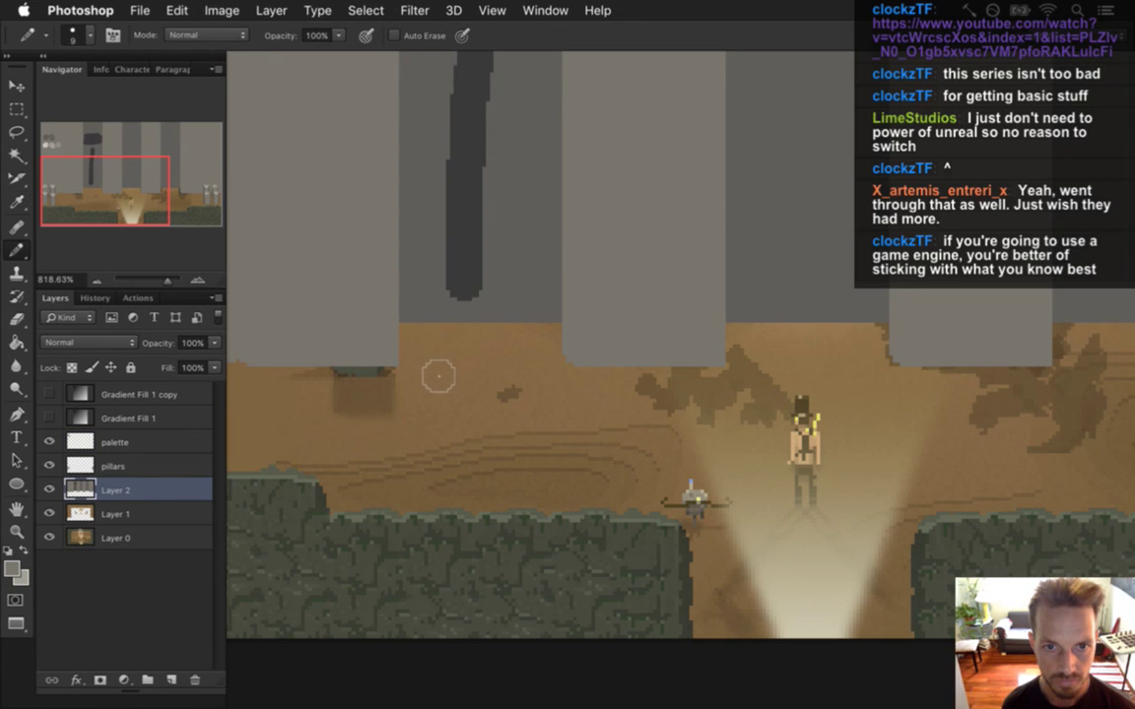
pyautogui.press('m')
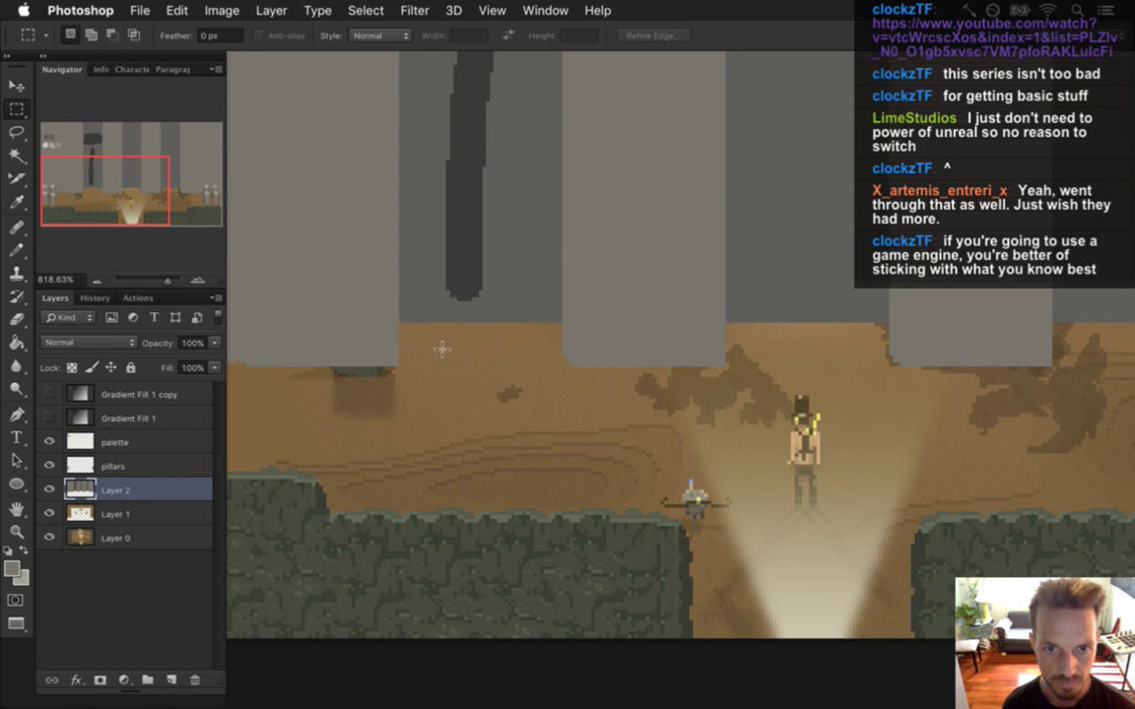
pyautogui.moveTo(440, 342); pyautogui.dragTo(512, 384)
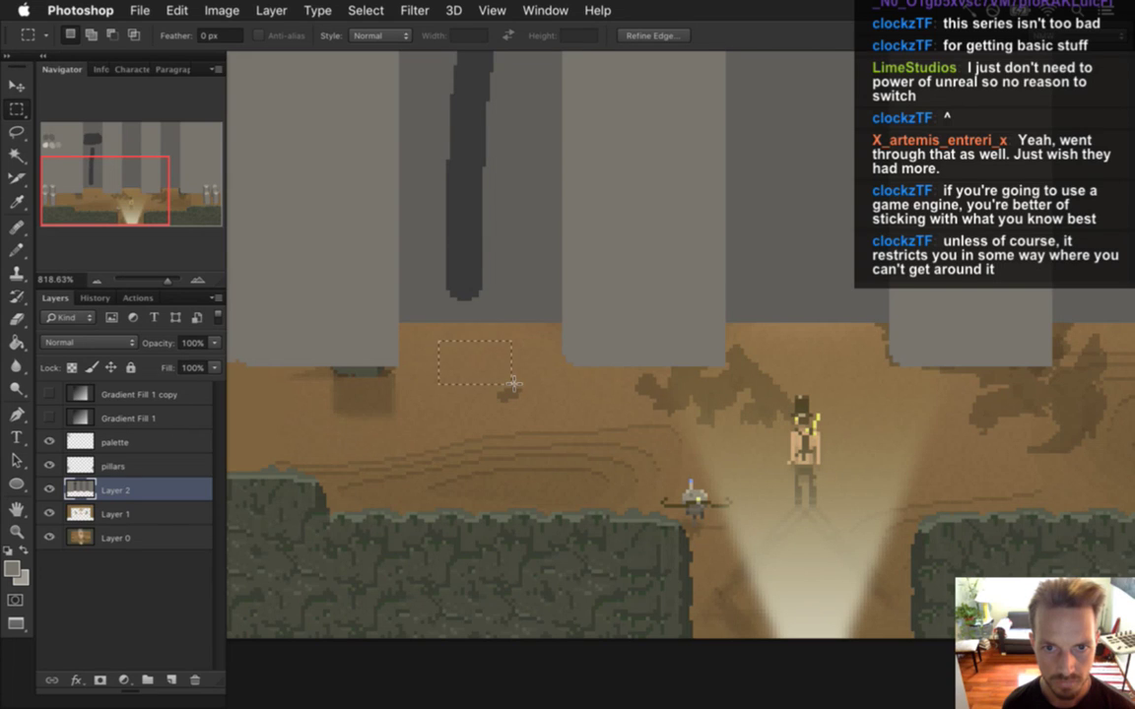
# Step: Fill the selected rectangle with the dark column's grey and paint a darker strip along its lower edge
pyautogui.press('i')
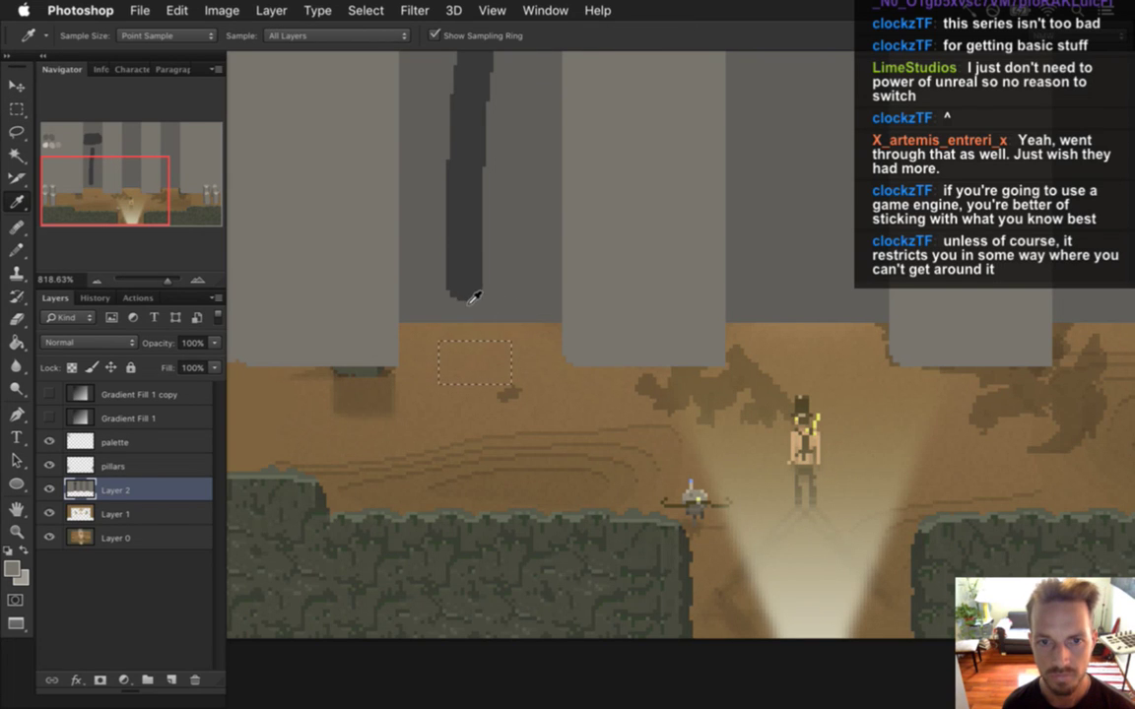
pyautogui.press('b')
pyautogui.moveTo(443, 391); pyautogui.dragTo(466, 394)
pyautogui.press('i')
pyautogui.press('b')
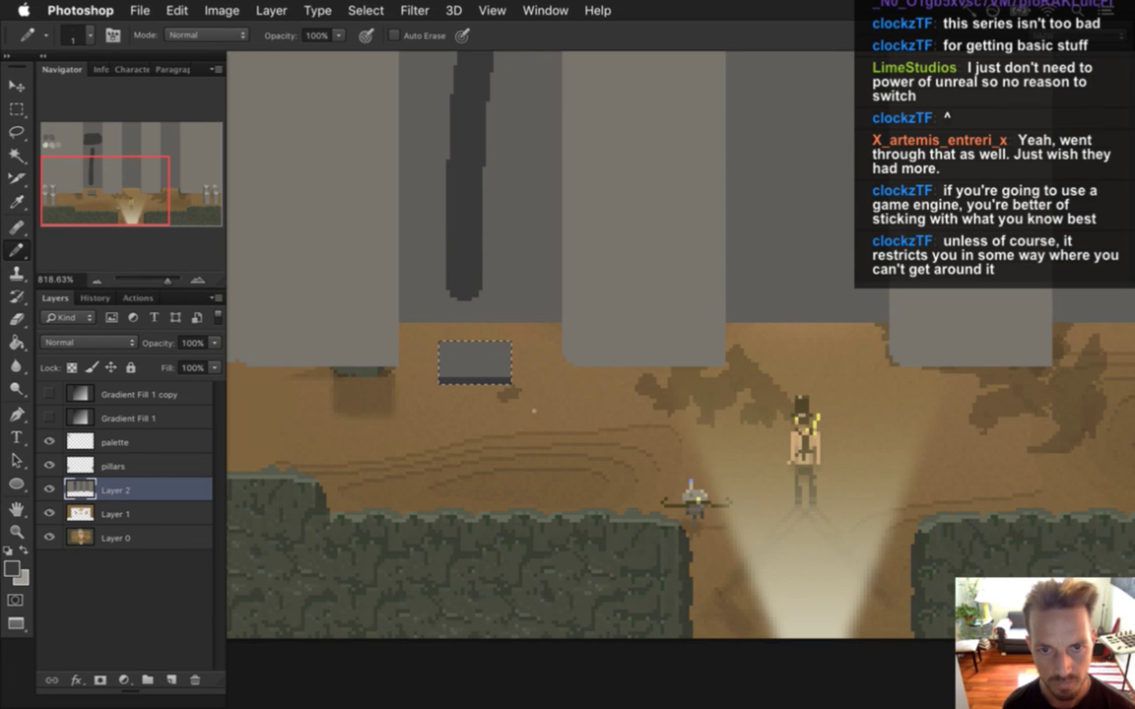
# Step: Paint a ragged highlight above the block's dark strip in the light column's grey and deselect the block
pyautogui.press('i')
pyautogui.click(533, 289)
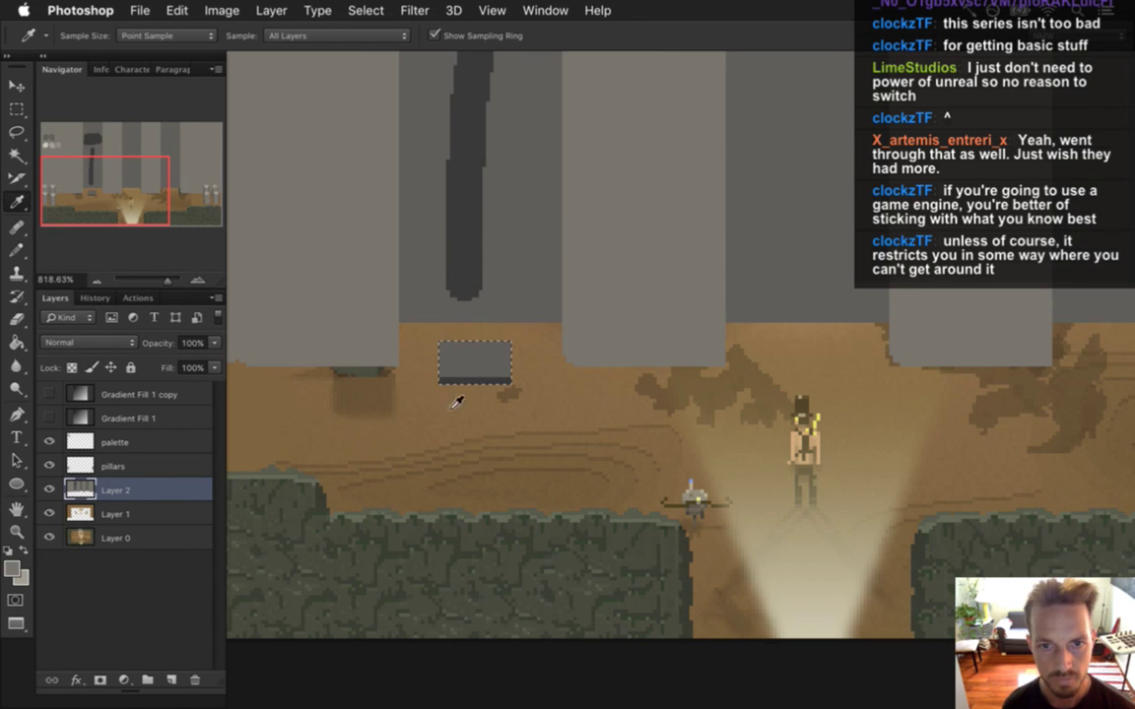
pyautogui.press('b')
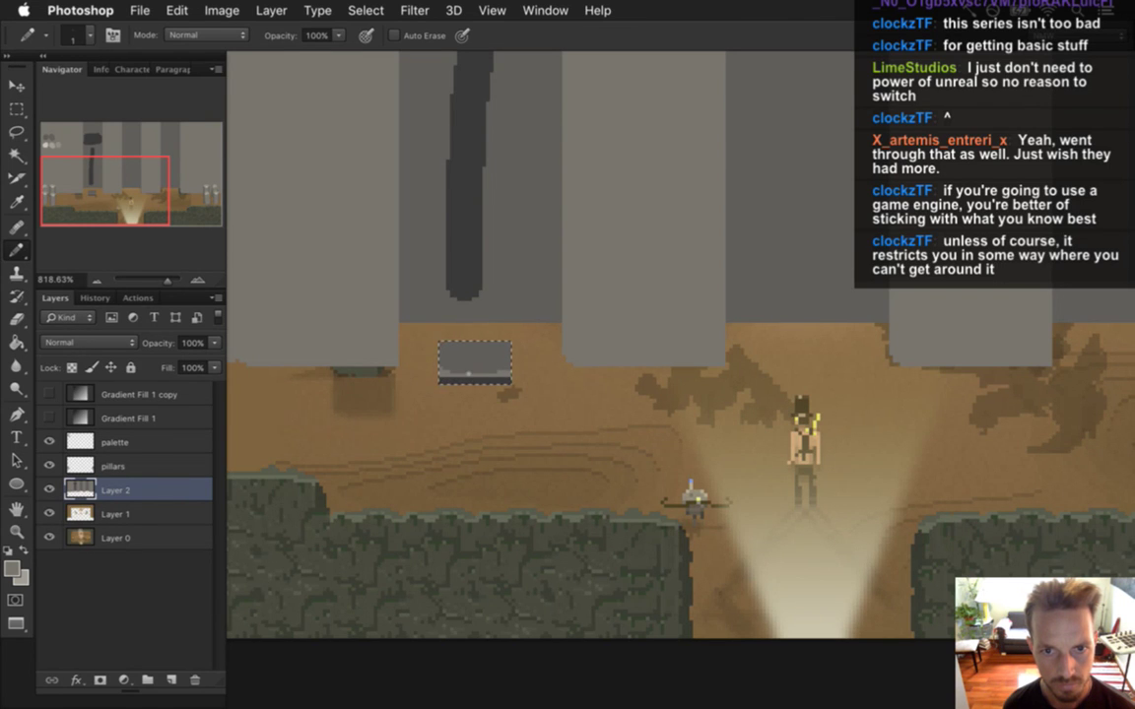
pyautogui.press('m')
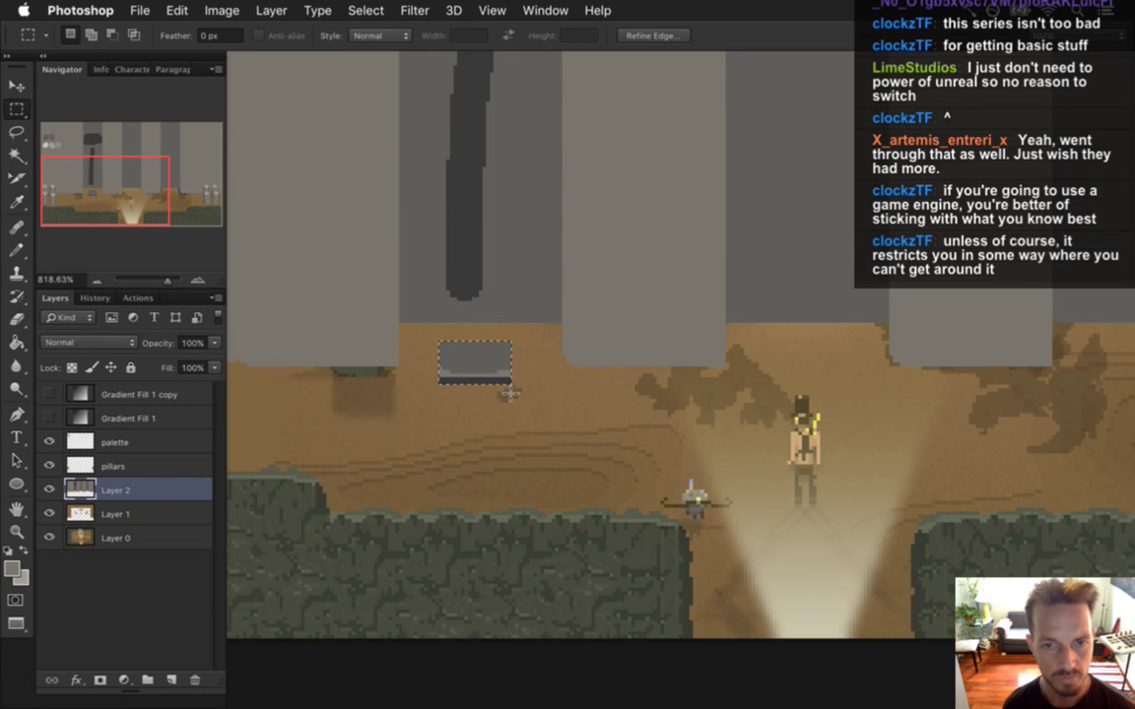
pyautogui.moveTo(532, 411); pyautogui.dragTo(444, 425)
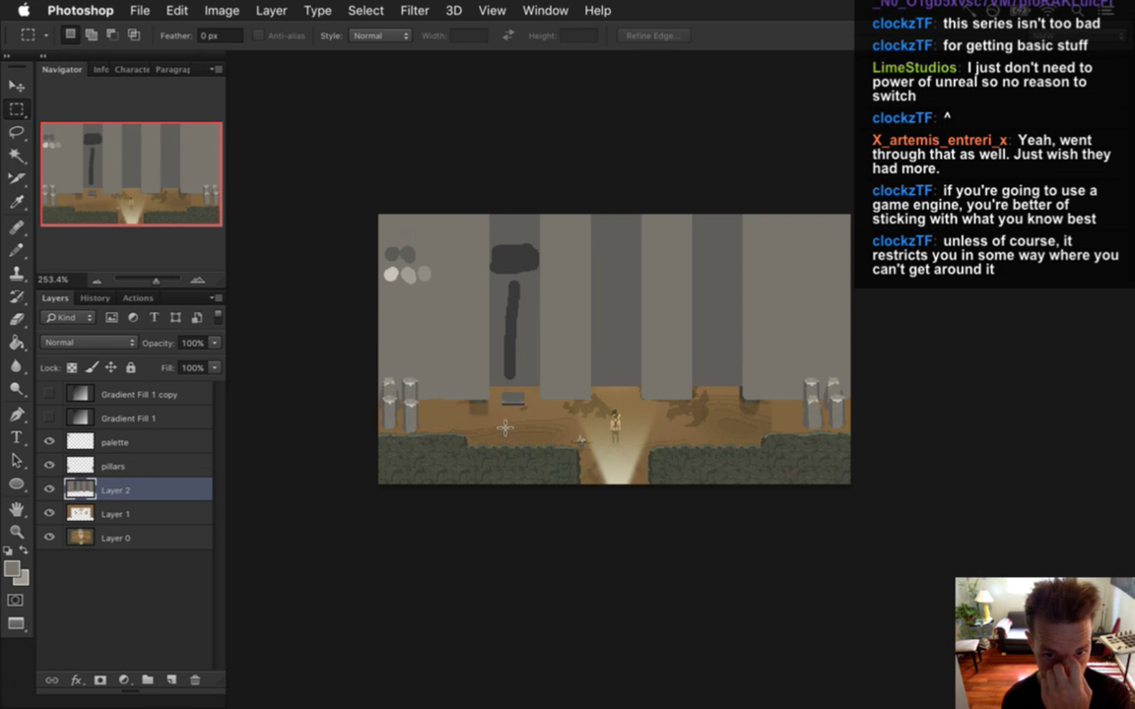
# Step: Duplicate the grey block twice, placing the copies below the middle and right dark columns, and deselect
pyautogui.moveTo(522, 395); pyautogui.dragTo(570, 405)
pyautogui.moveTo(430, 359); pyautogui.dragTo(803, 367)
pyautogui.press('v')
pyautogui.hscroll(5, 887, 433)
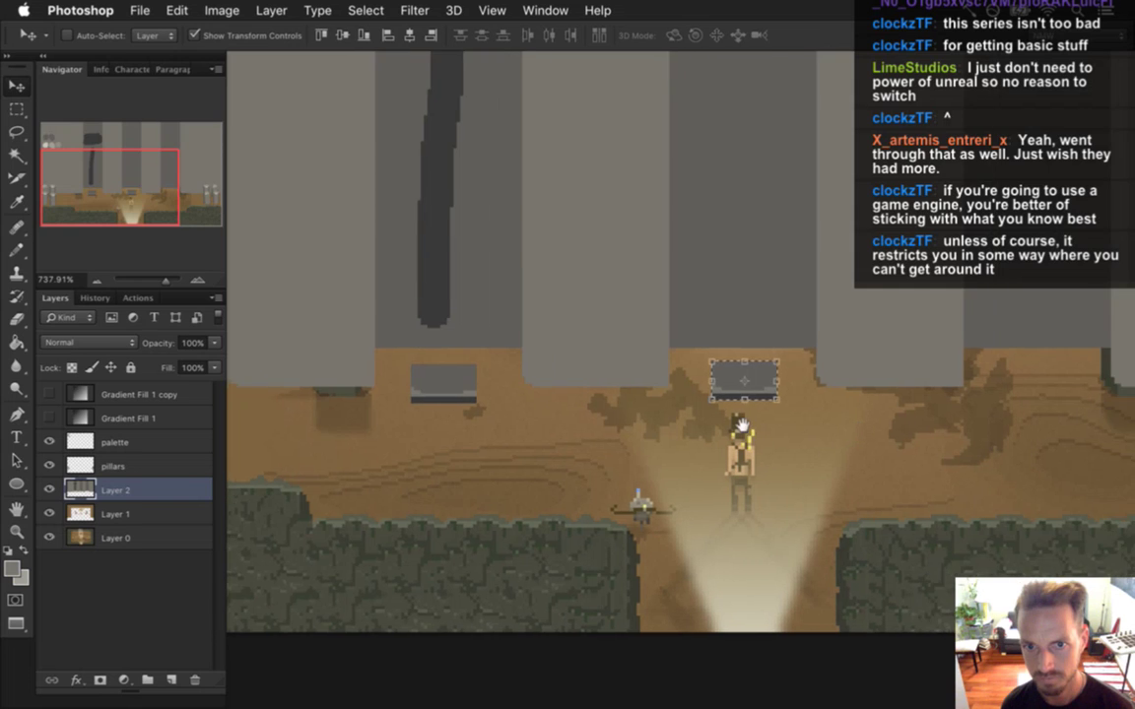
pyautogui.moveTo(535, 402); pyautogui.dragTo(730, 412)
pyautogui.moveTo(307, 347); pyautogui.dragTo(881, 363)
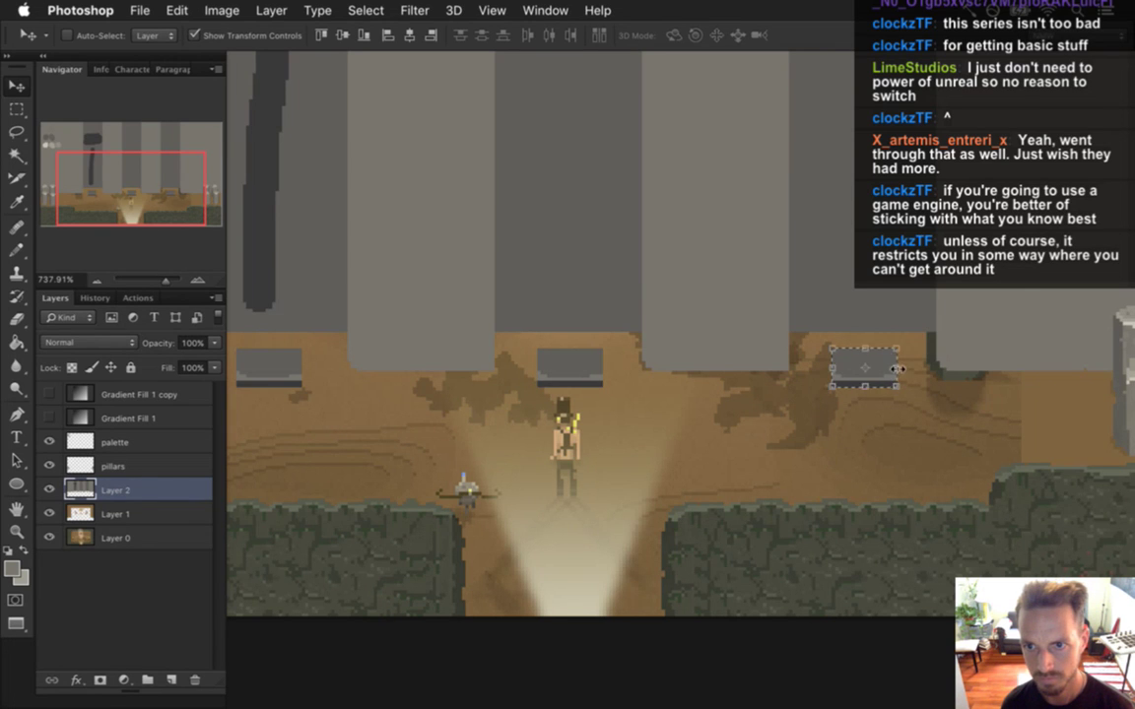
pyautogui.press('m')
pyautogui.hotkey('ctrl', 'd')
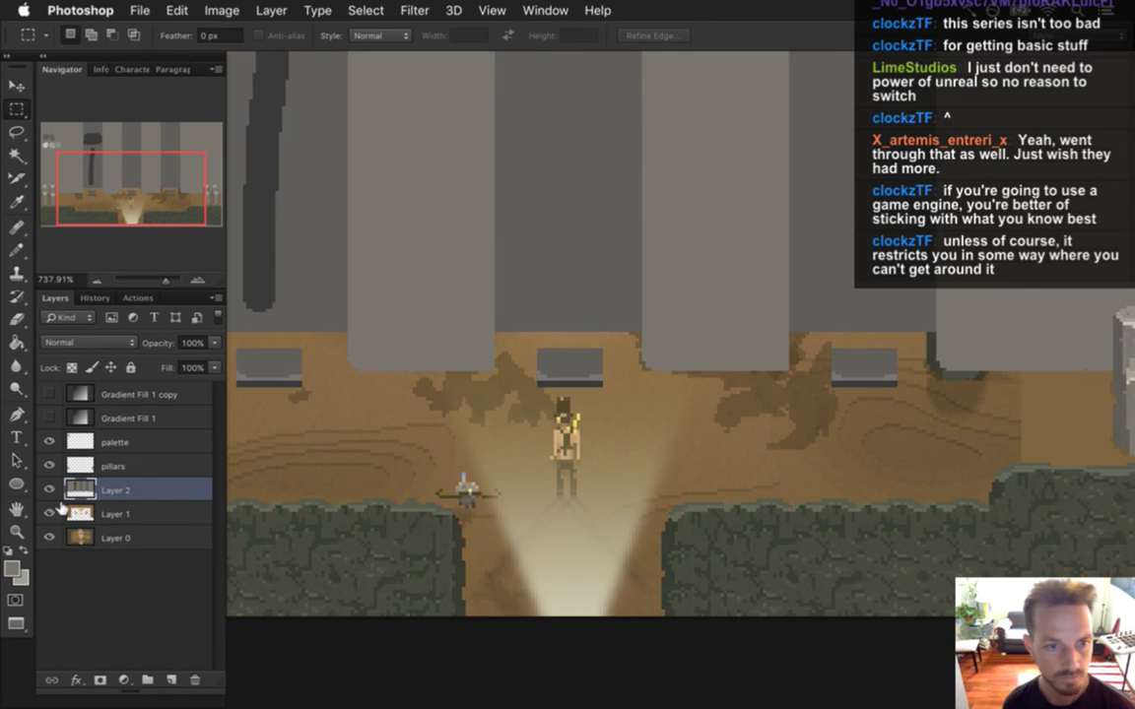
# Step: On Layer 1, paint over the dark remnants beneath the rightmost light column with the sampled ground brown, using a 3 px Pencil
pyautogui.click(74, 513)
pyautogui.press('i')
pyautogui.click(1043, 405)
pyautogui.press('b')
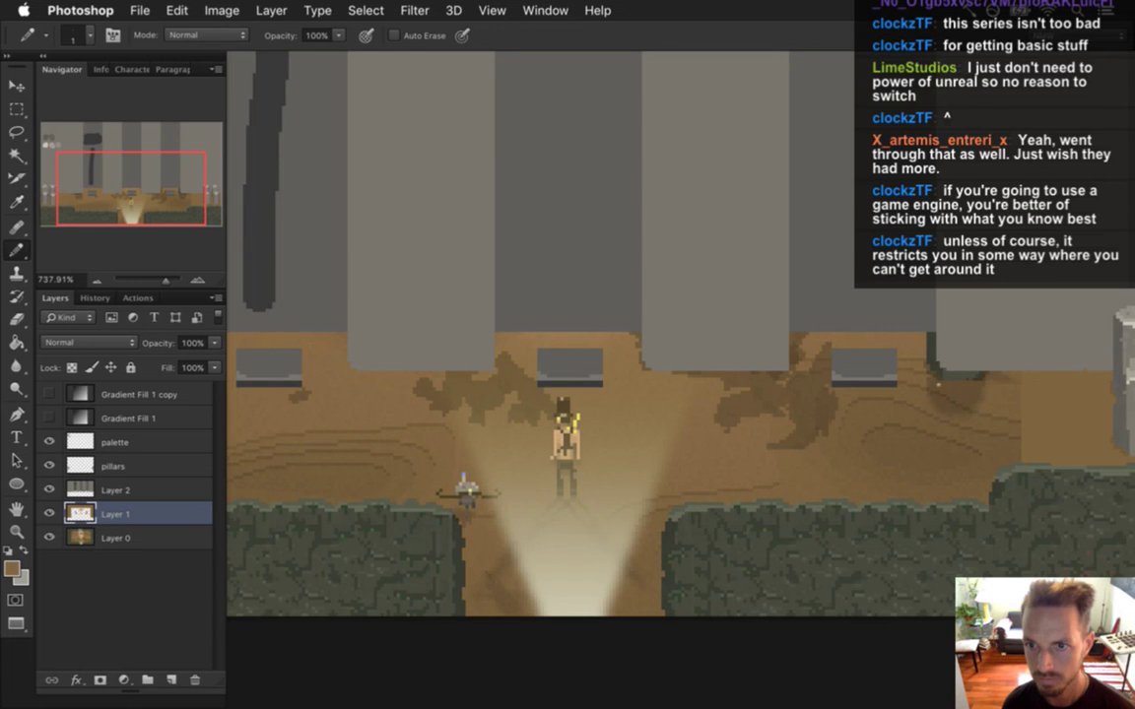
pyautogui.press(']')
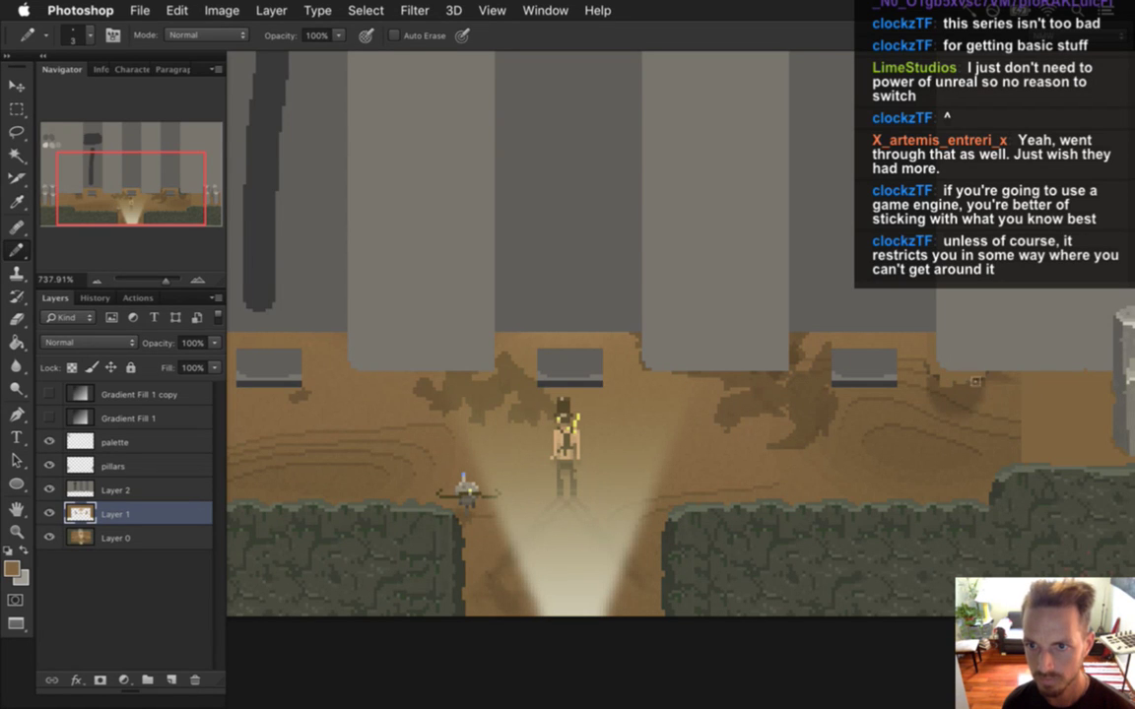
pyautogui.click(971, 396)
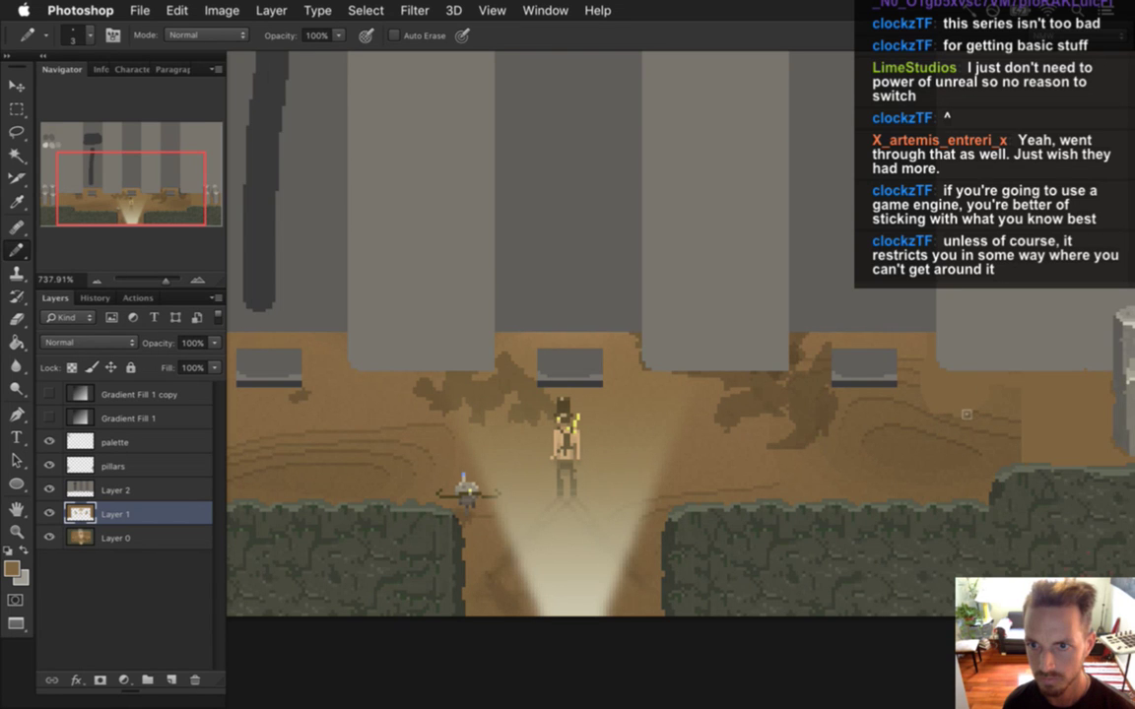
pyautogui.moveTo(354, 448); pyautogui.dragTo(784, 449)
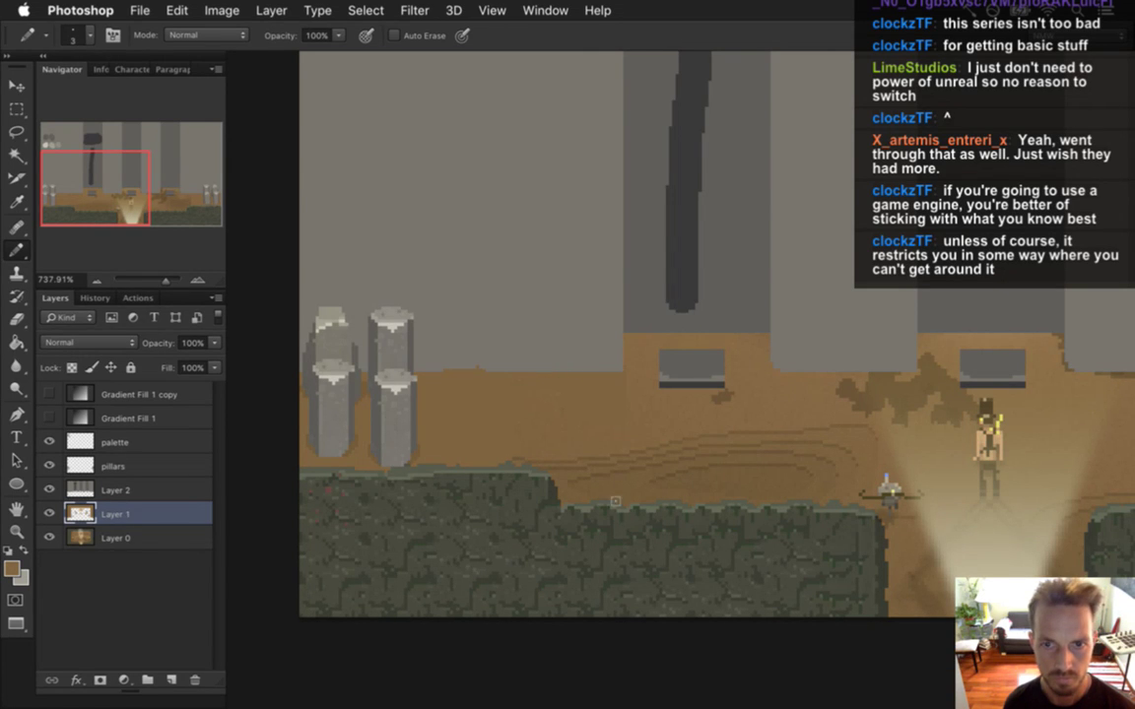
# Step: Show both gradient fill layers to check the whole scene under its vignette lighting
pyautogui.scroll(-5, 782, 398)
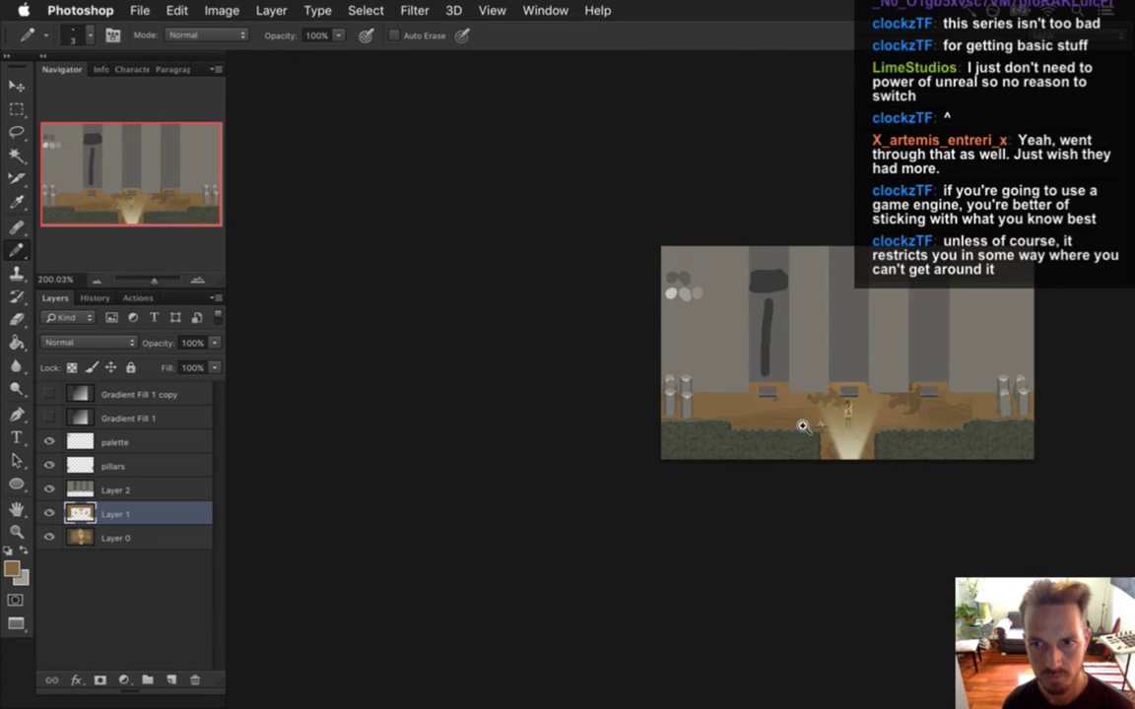
pyautogui.moveTo(886, 357); pyautogui.dragTo(681, 367)
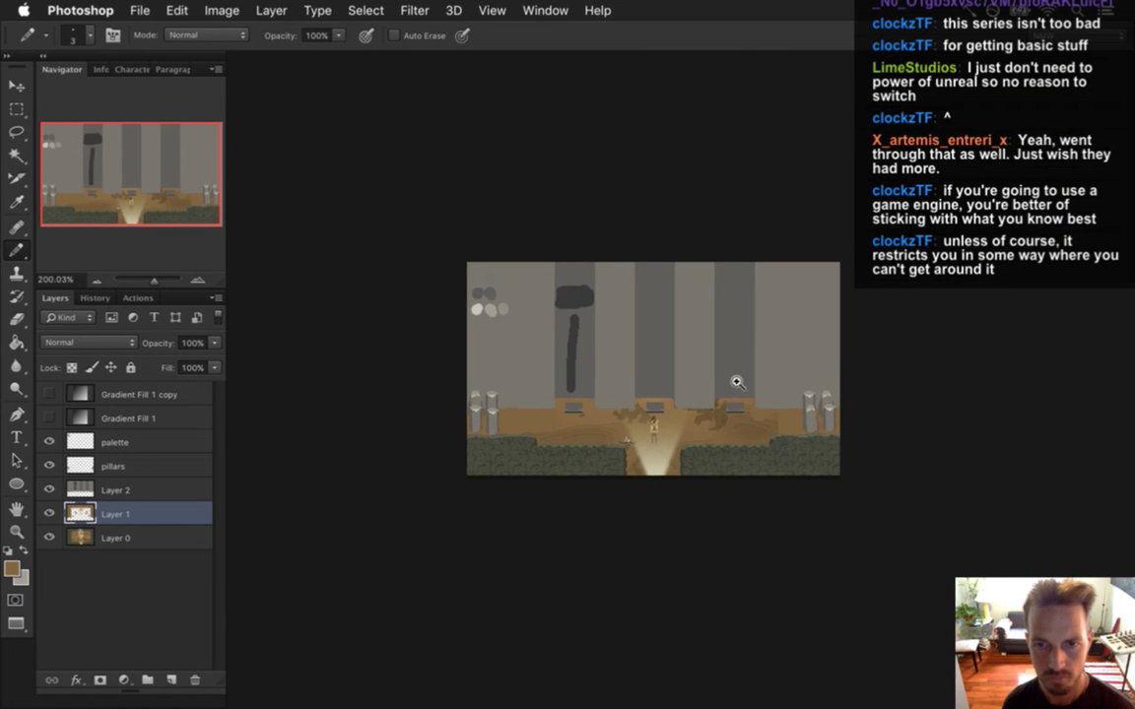
pyautogui.scroll(3, 734, 380)
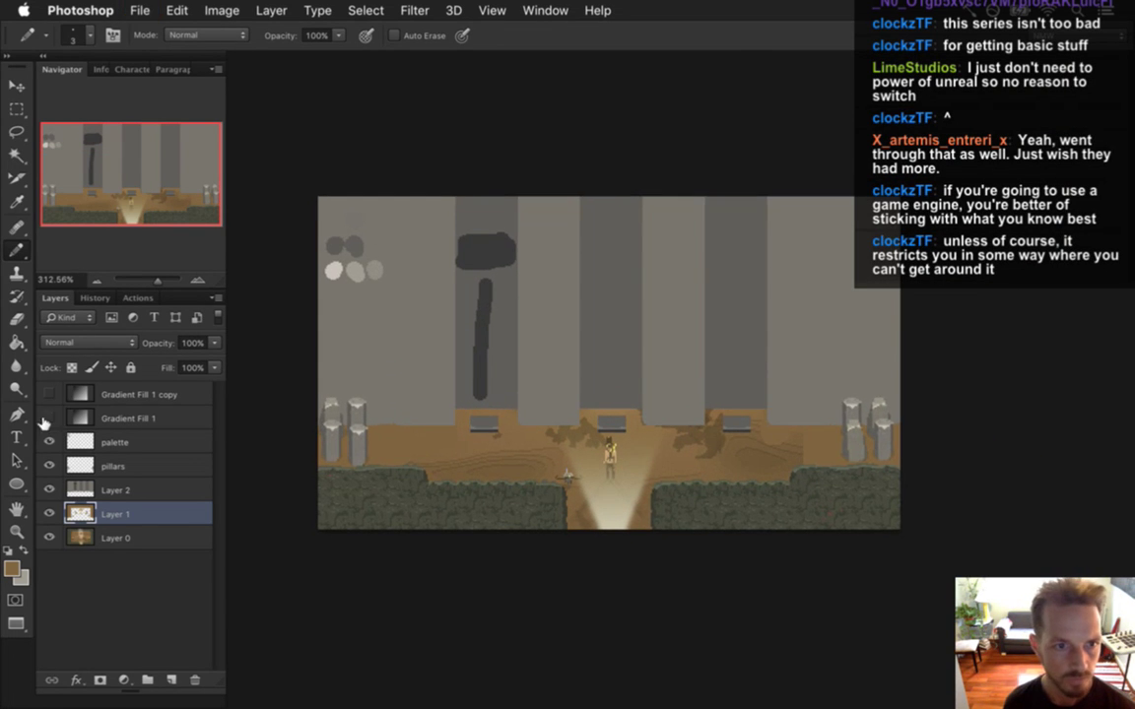
pyautogui.moveTo(49, 418); pyautogui.dragTo(49, 394)
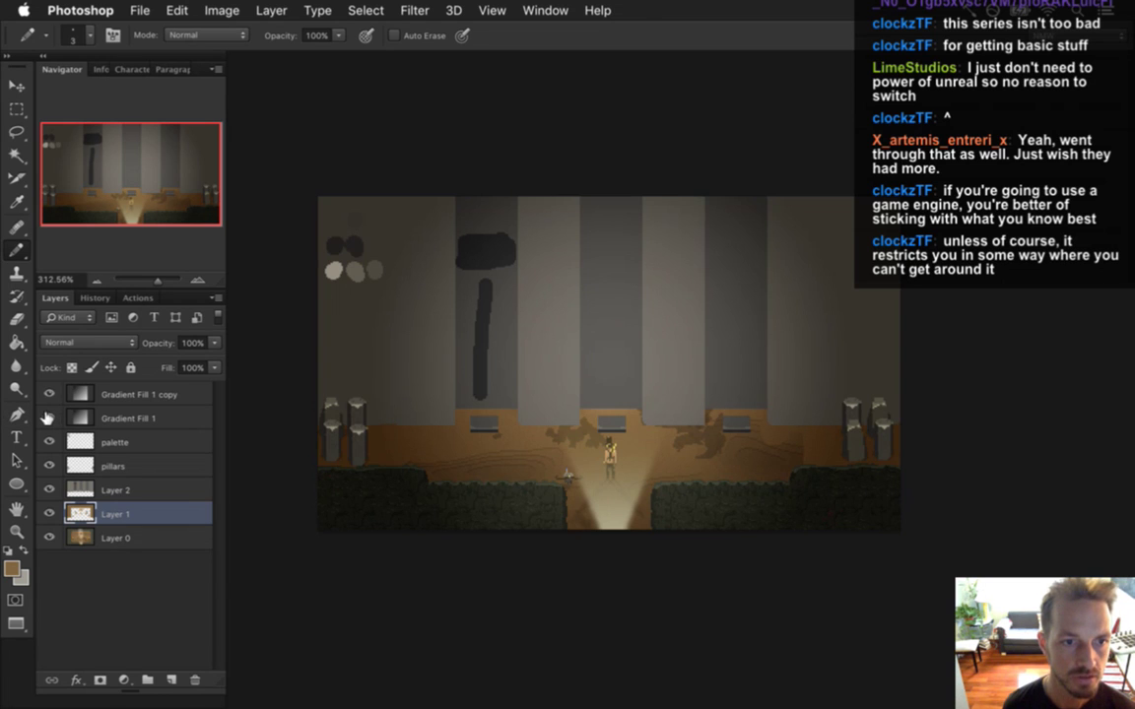
pyautogui.moveTo(49, 394); pyautogui.dragTo(49, 418)
pyautogui.moveTo(471, 286)
pyautogui.mouseDown()
pyautogui.moveTo(506, 309)
pyautogui.moveTo(517, 284)
pyautogui.mouseUp()
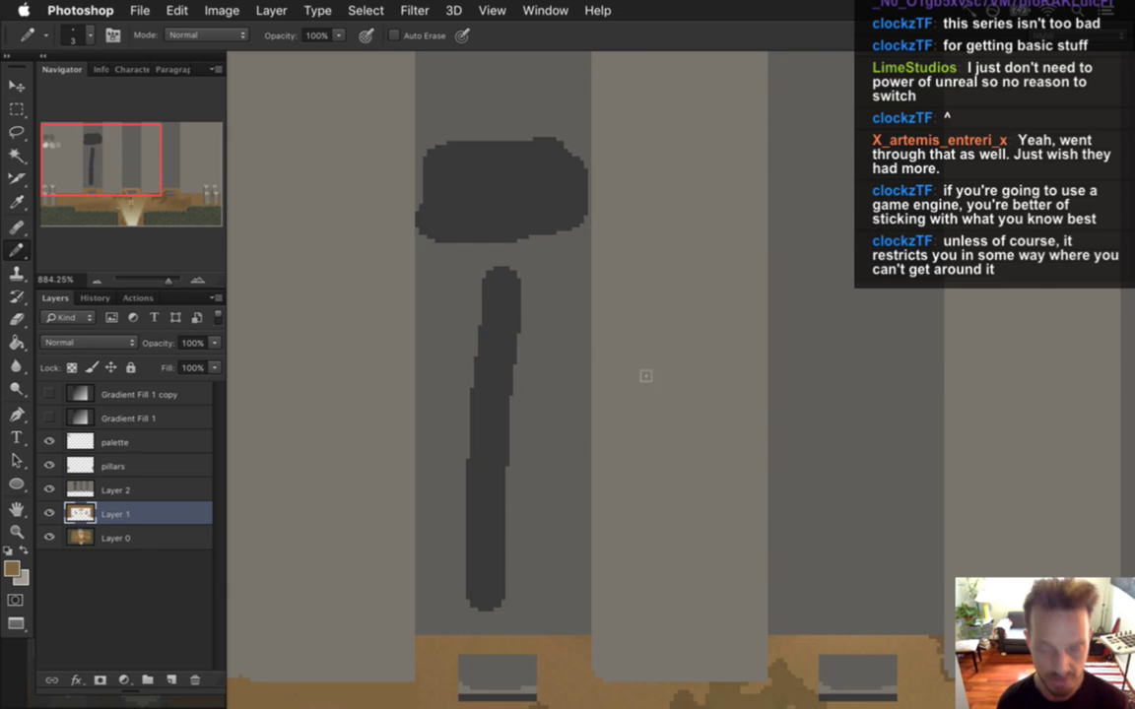
pyautogui.moveTo(656, 344); pyautogui.dragTo(615, 338)
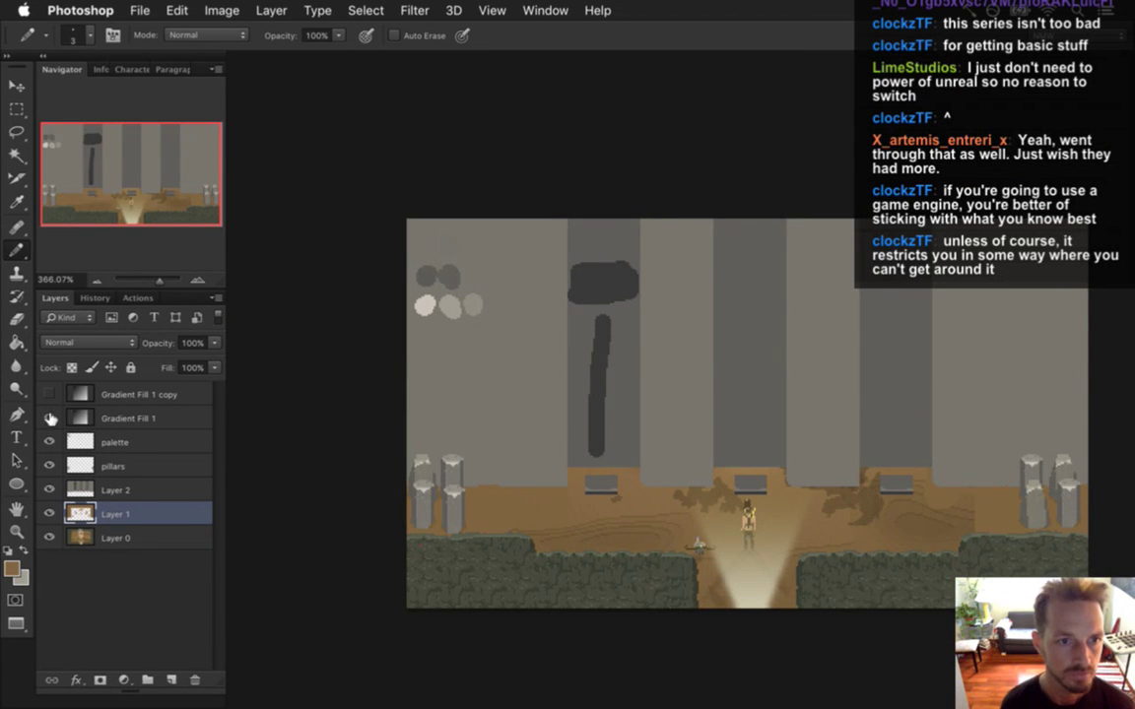
pyautogui.moveTo(49, 418); pyautogui.dragTo(49, 394)
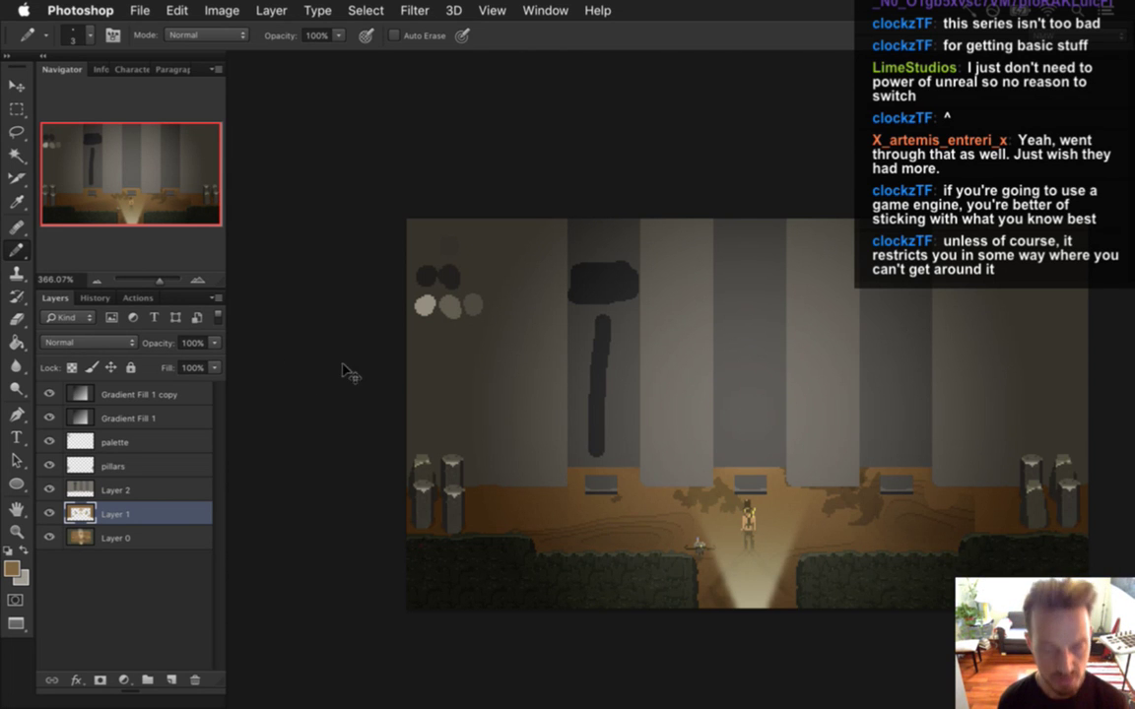
# Step: Run Songbringer from Xcode and walk up to the matter bomb container to capture its item description screen
pyautogui.press('super+Tab')
pyautogui.press('Tab')
pyautogui.press('Tab')
pyautogui.press('super+r')
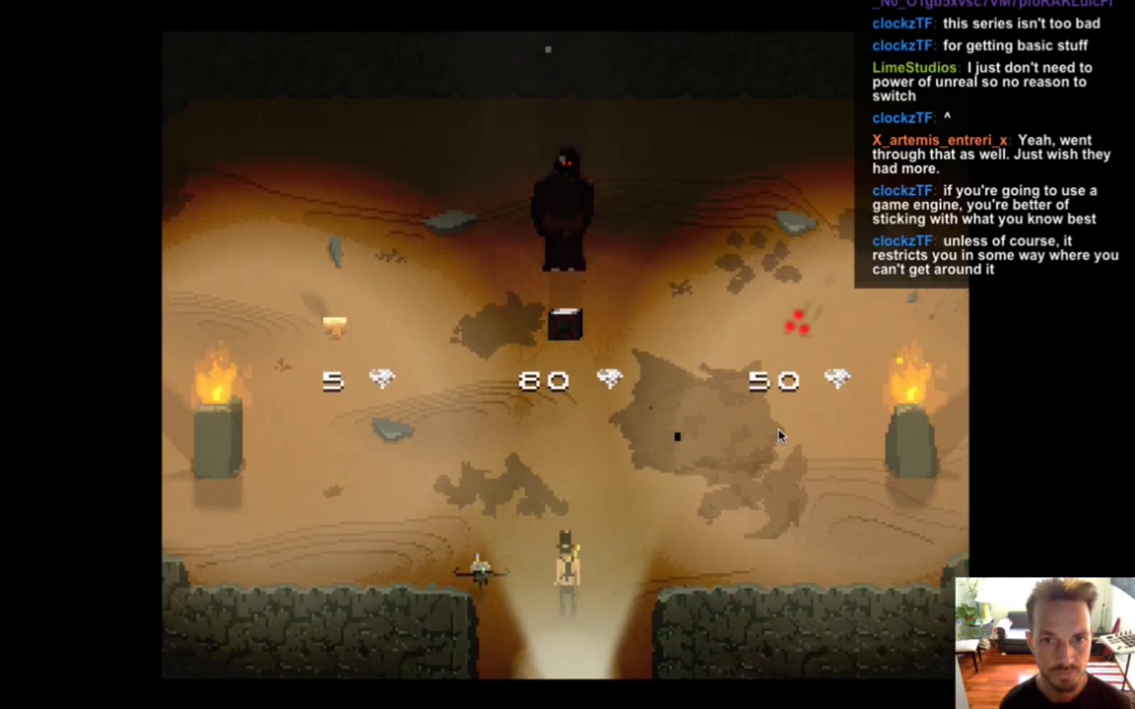
pyautogui.press('w')
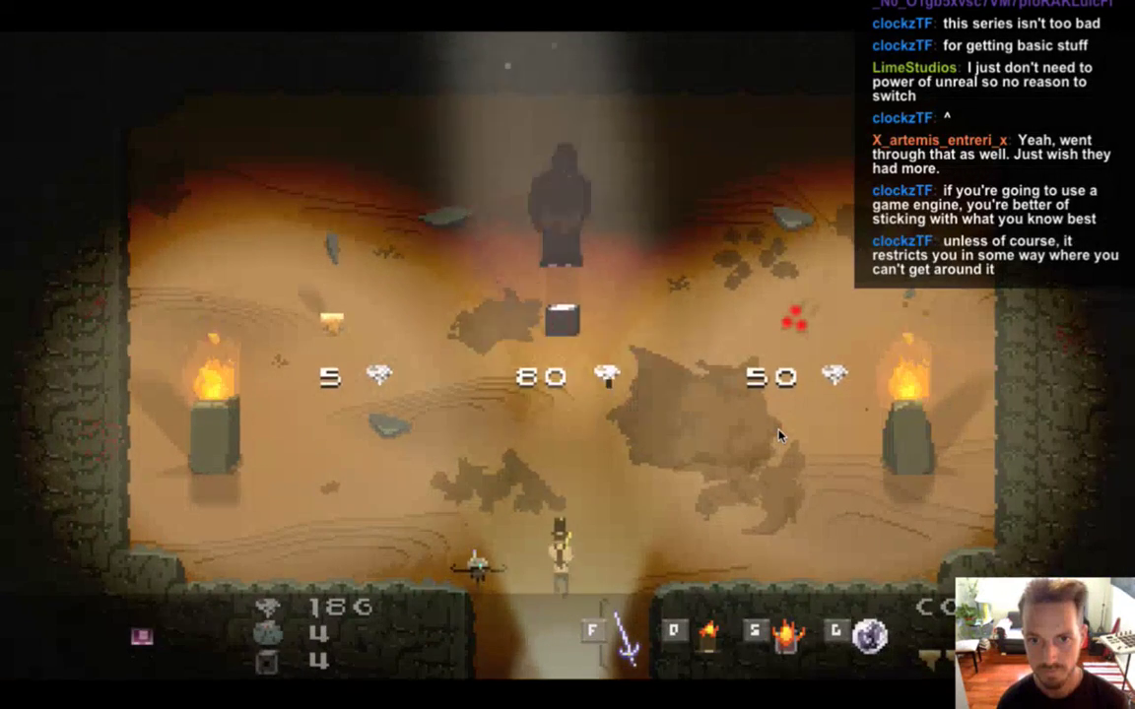
pyautogui.press('w')
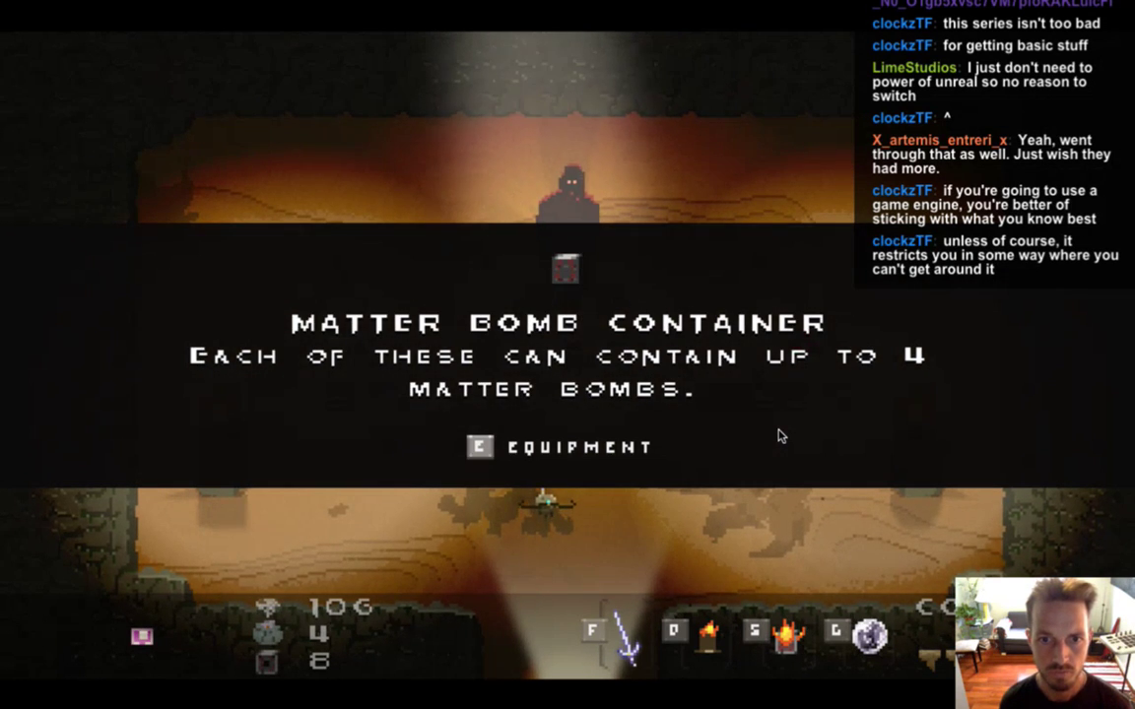
# Step: Quit the game and open the desktop file Screen Shot 2016-01-04 at 3.23.24 PM in Photoshop
pyautogui.press('super+q')
pyautogui.press('F11')
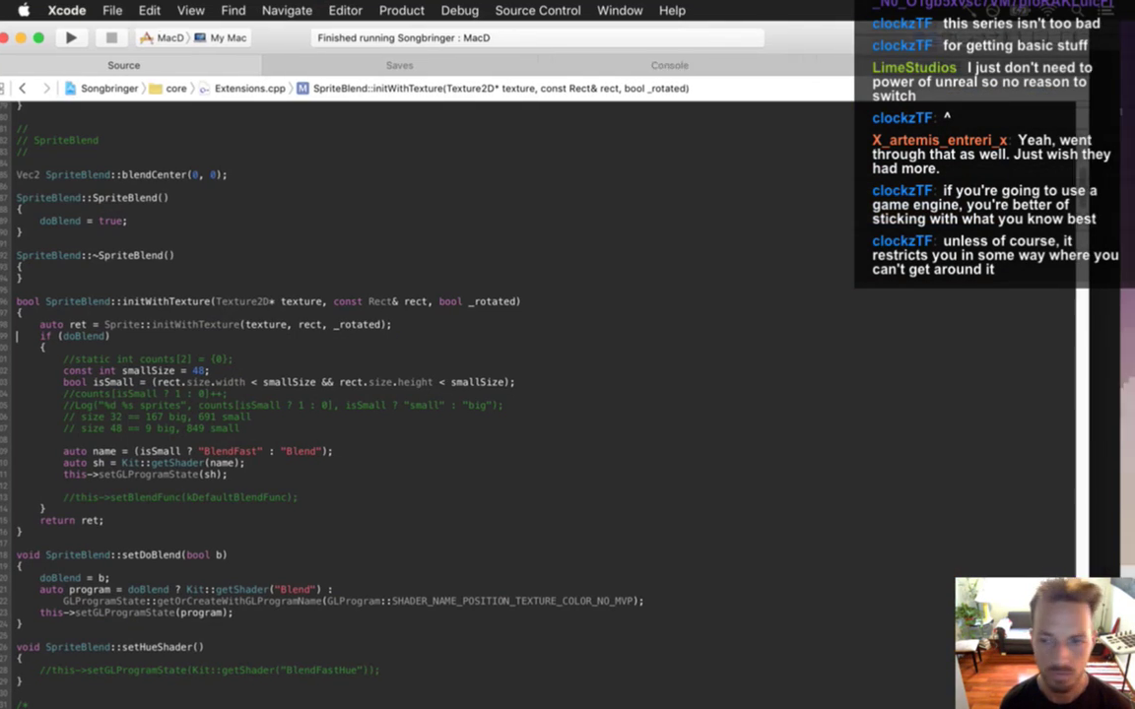
pyautogui.click(1081, 352)
pyautogui.rightClick(1080, 352)
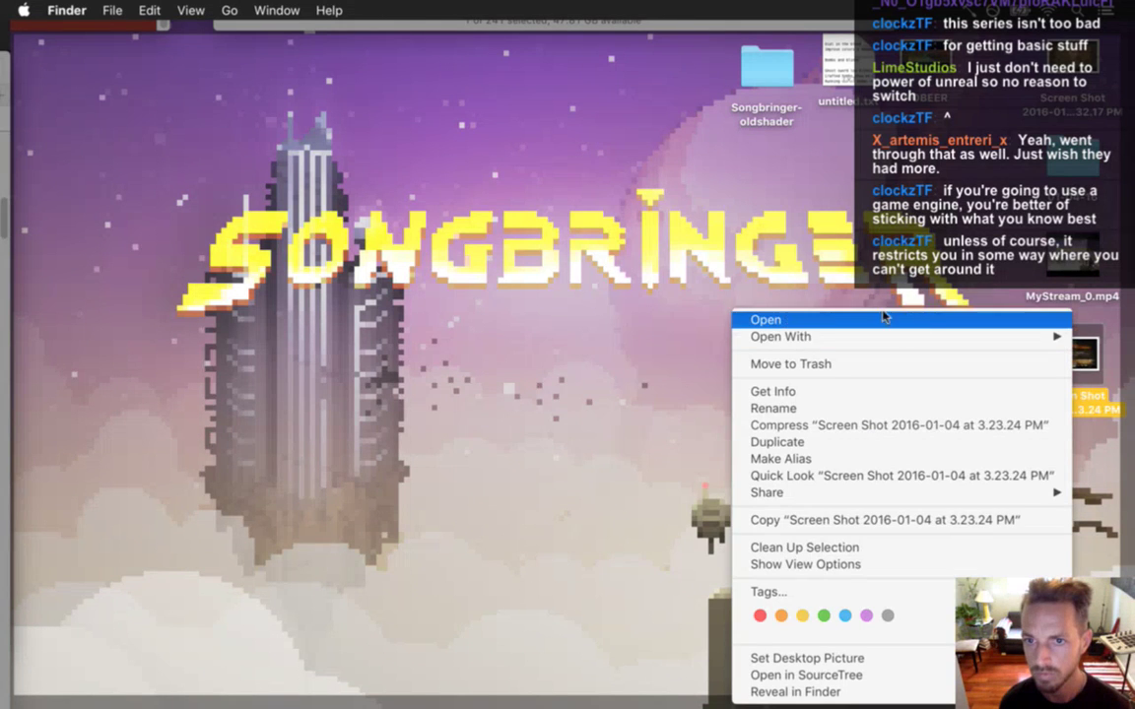
pyautogui.moveTo(788, 336)
pyautogui.click(678, 337)
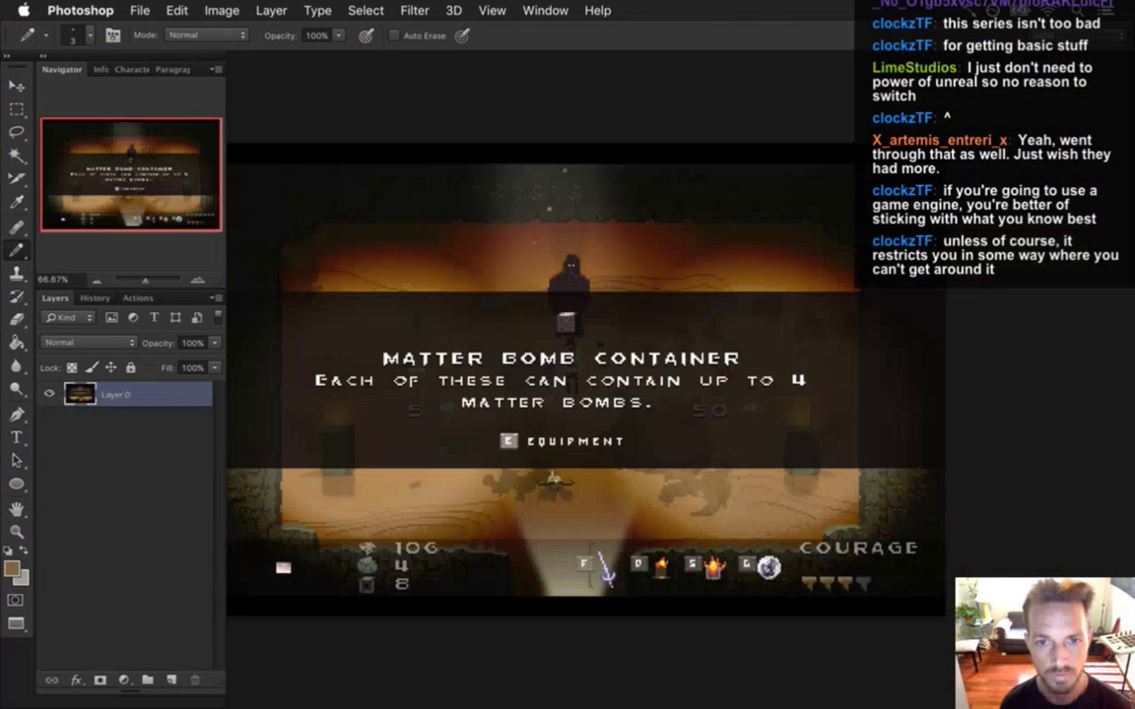
# Step: Reduce the screenshot's canvas height to 1460 pixels to trim the black bars, keeping the centred anchor
pyautogui.press('super+Tab')
pyautogui.press('super+Tab')
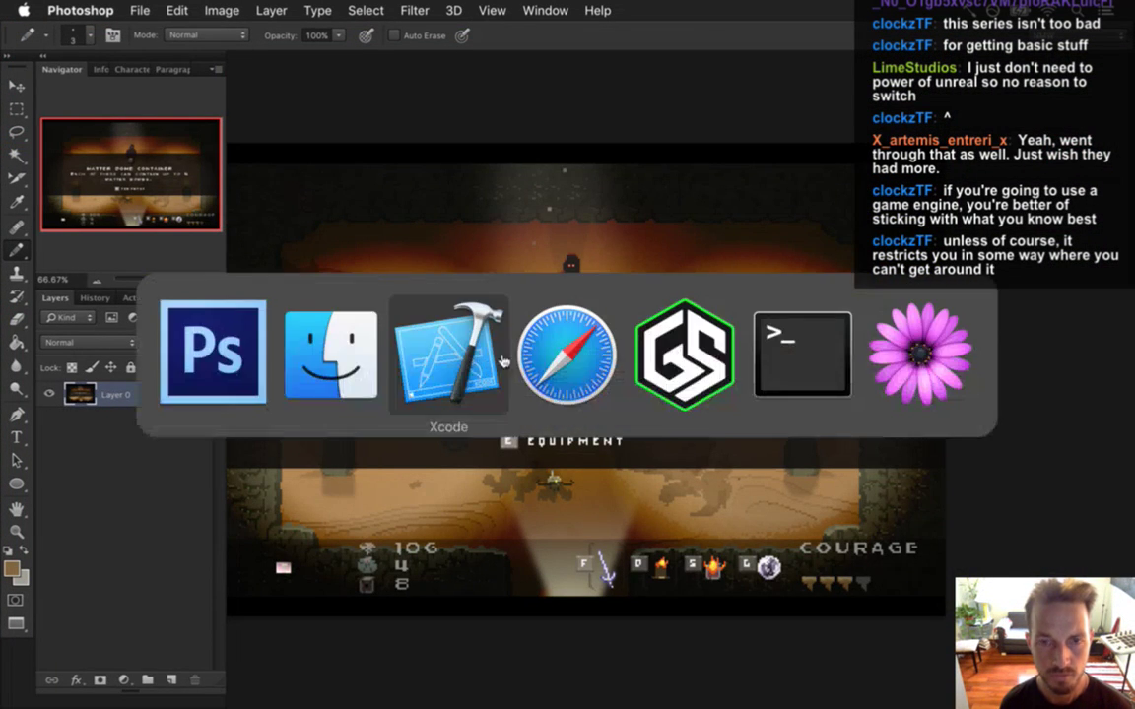
pyautogui.press('super+Tab')
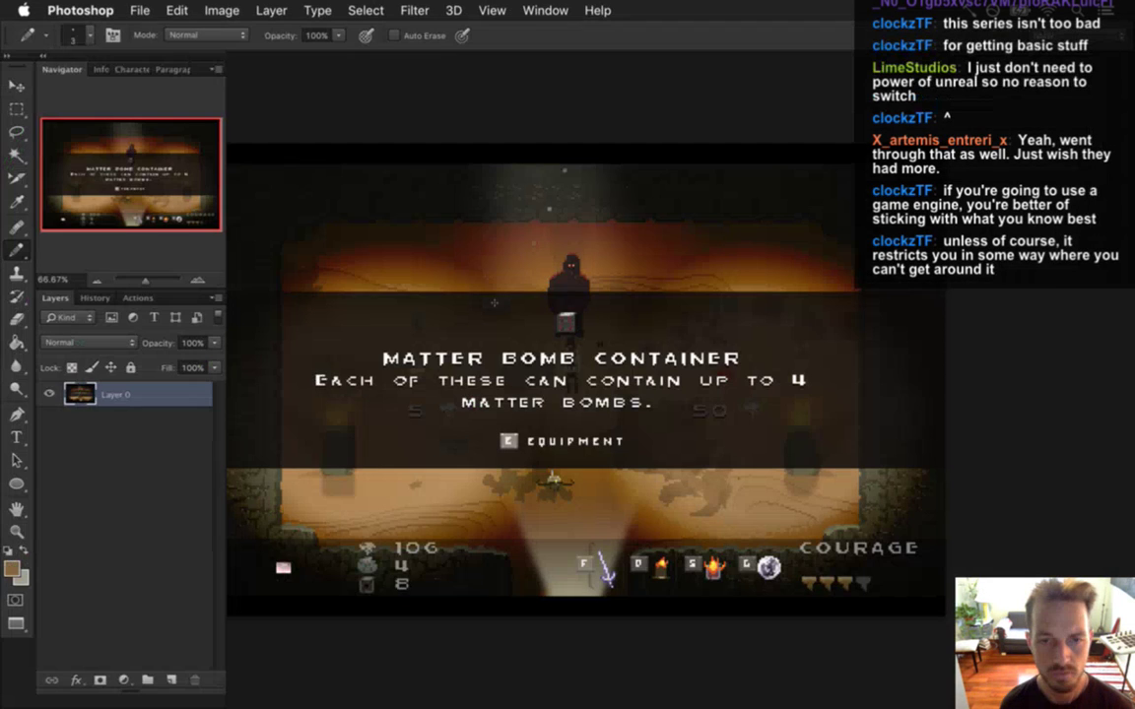
pyautogui.moveTo(557, 399); pyautogui.dragTo(650, 372)
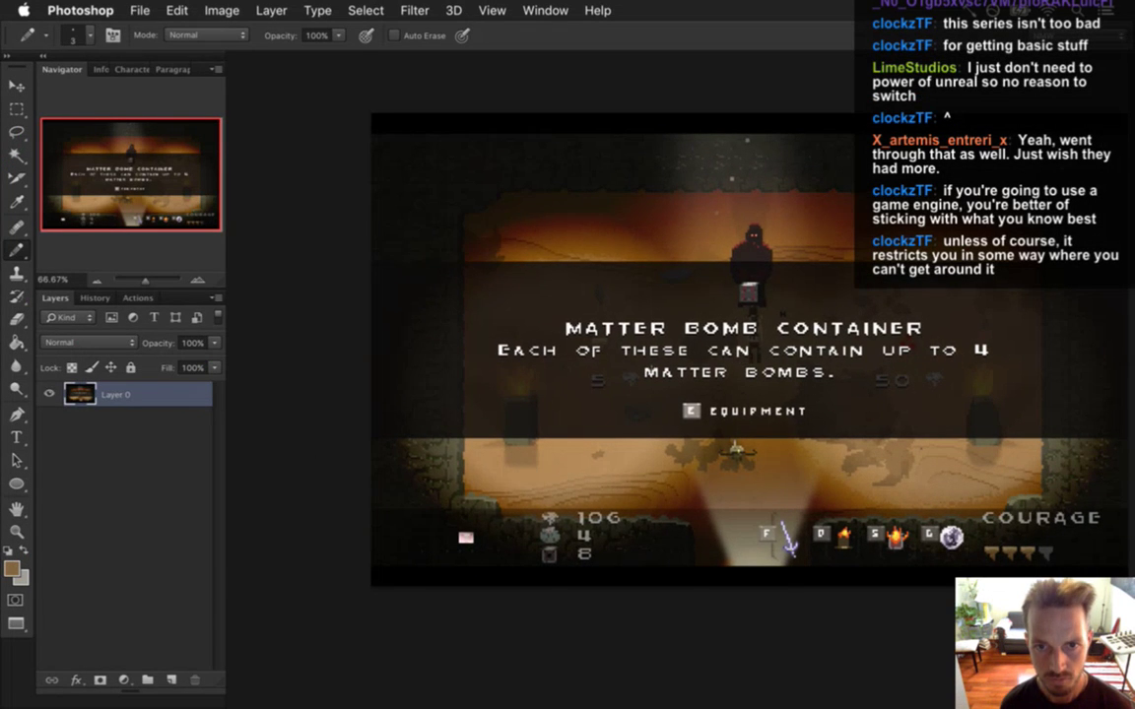
pyautogui.press('super+alt+c')
pyautogui.write('1440')
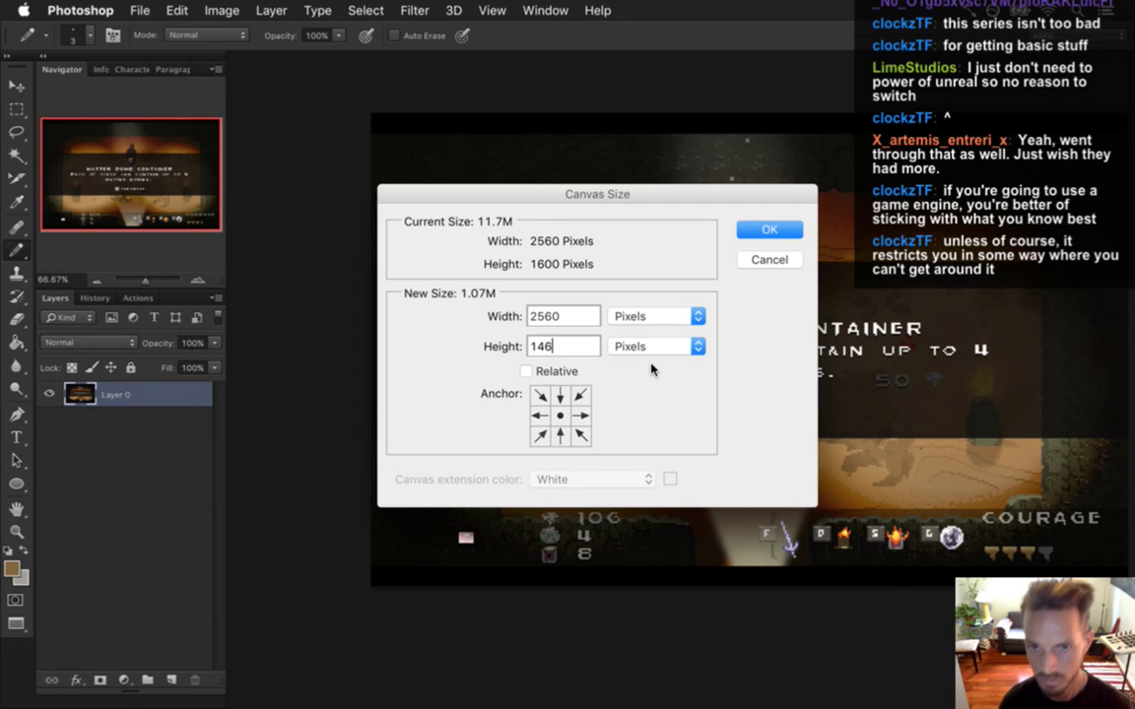
pyautogui.press('Return')
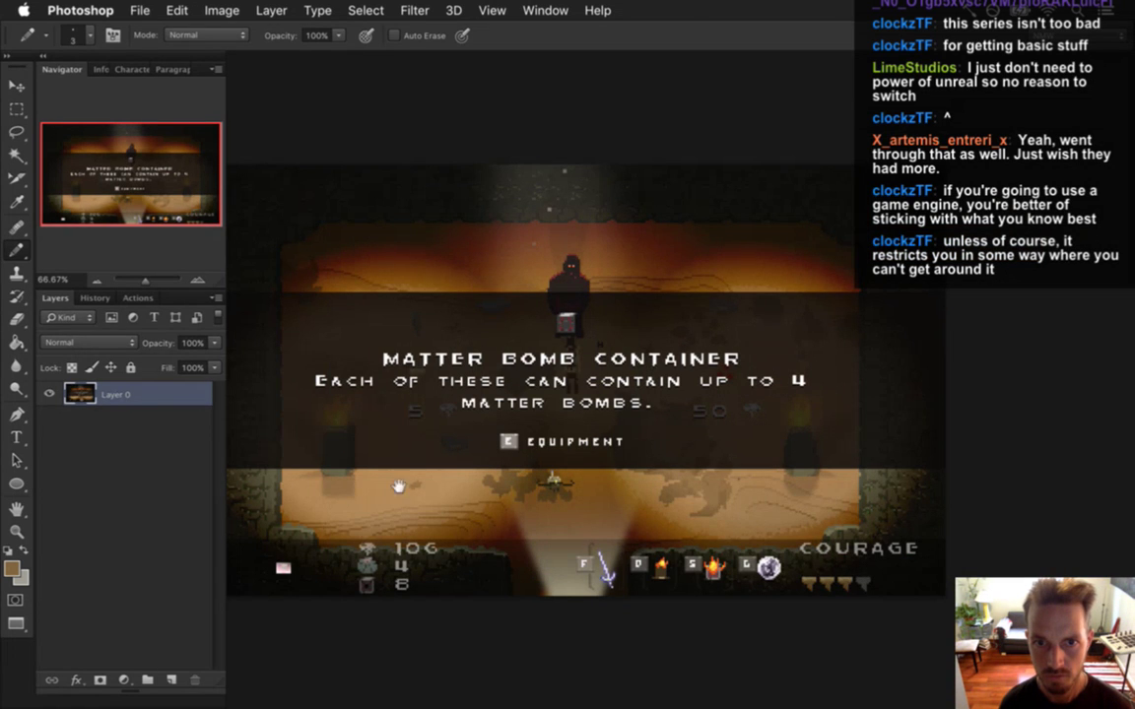
# Step: Draw a rectangular selection around the item title and both description lines in the screenshot
pyautogui.moveTo(434, 386); pyautogui.dragTo(502, 370)
pyautogui.press('m')
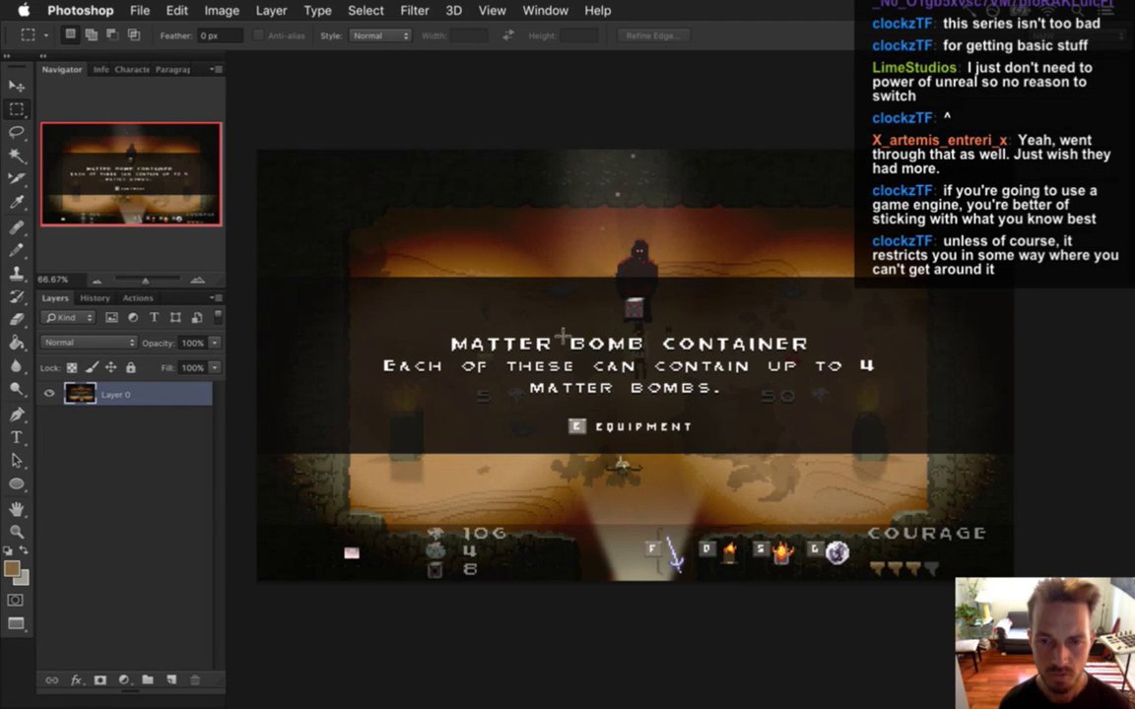
pyautogui.moveTo(618, 334); pyautogui.dragTo(705, 403)
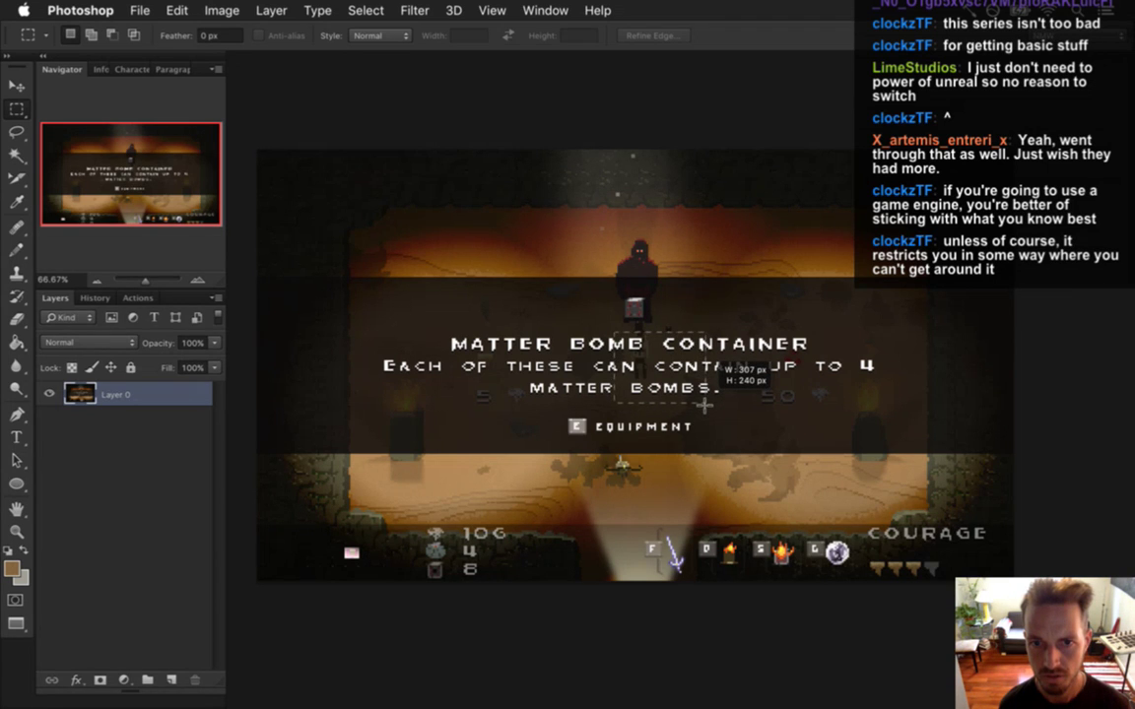
pyautogui.moveTo(704, 404); pyautogui.dragTo(705, 402)
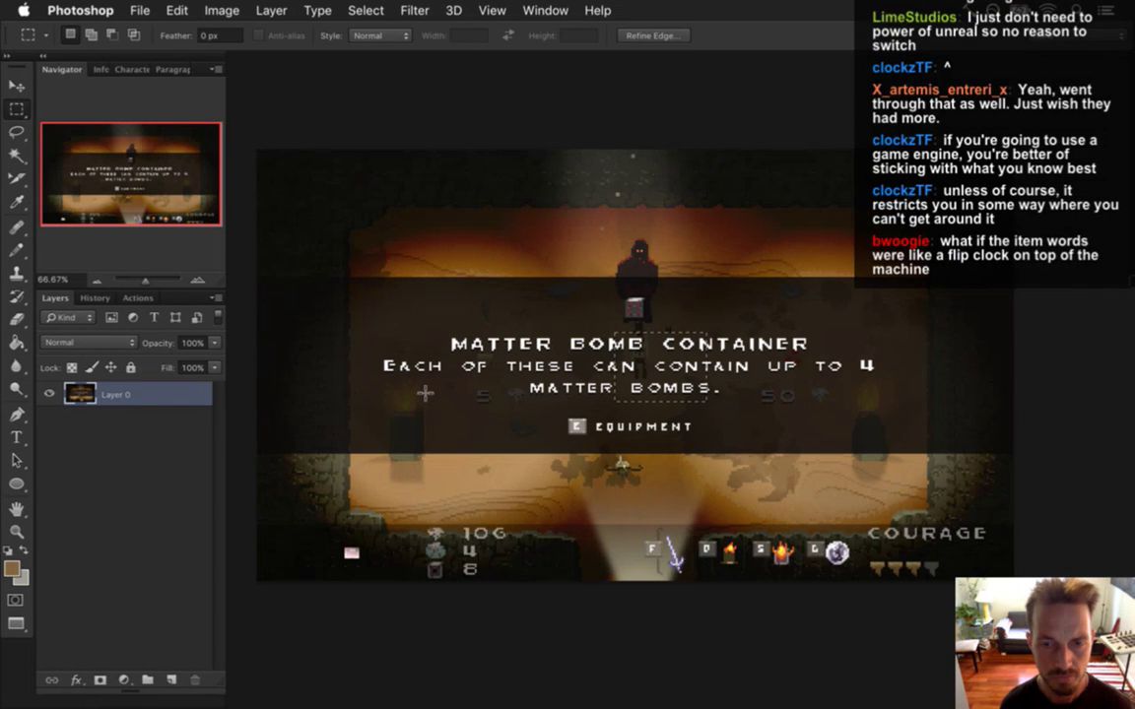
pyautogui.moveTo(356, 331); pyautogui.dragTo(895, 408)
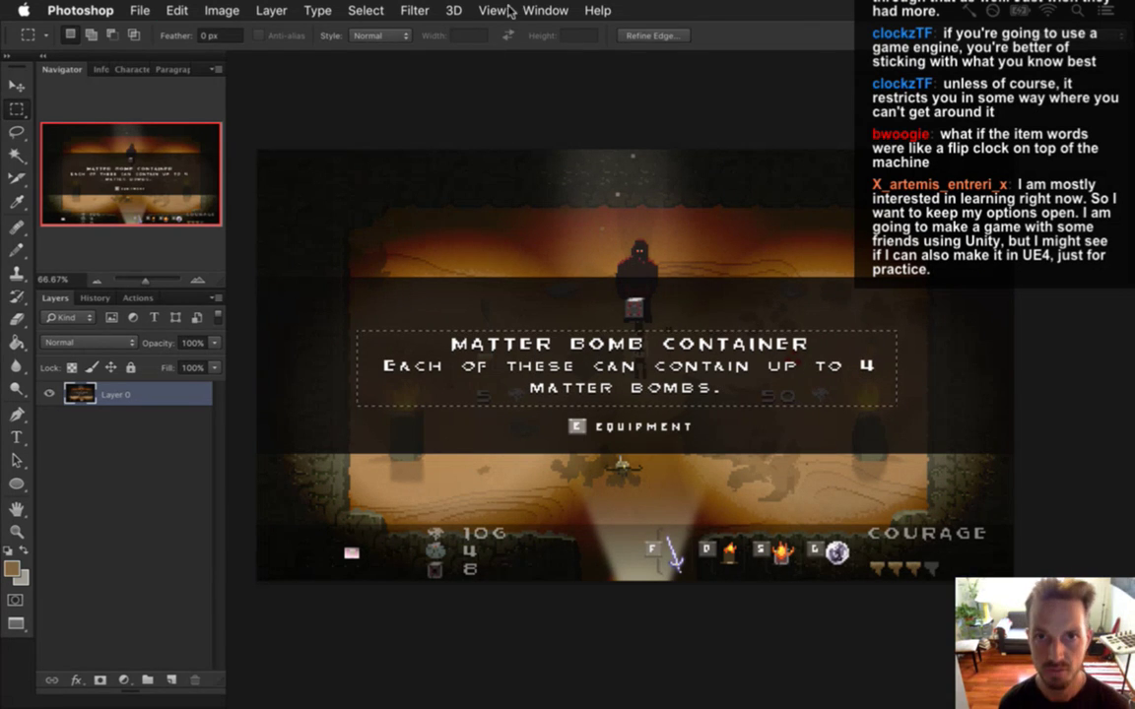
# Step: Bring up the Vending.psd document
pyautogui.click(545, 9)
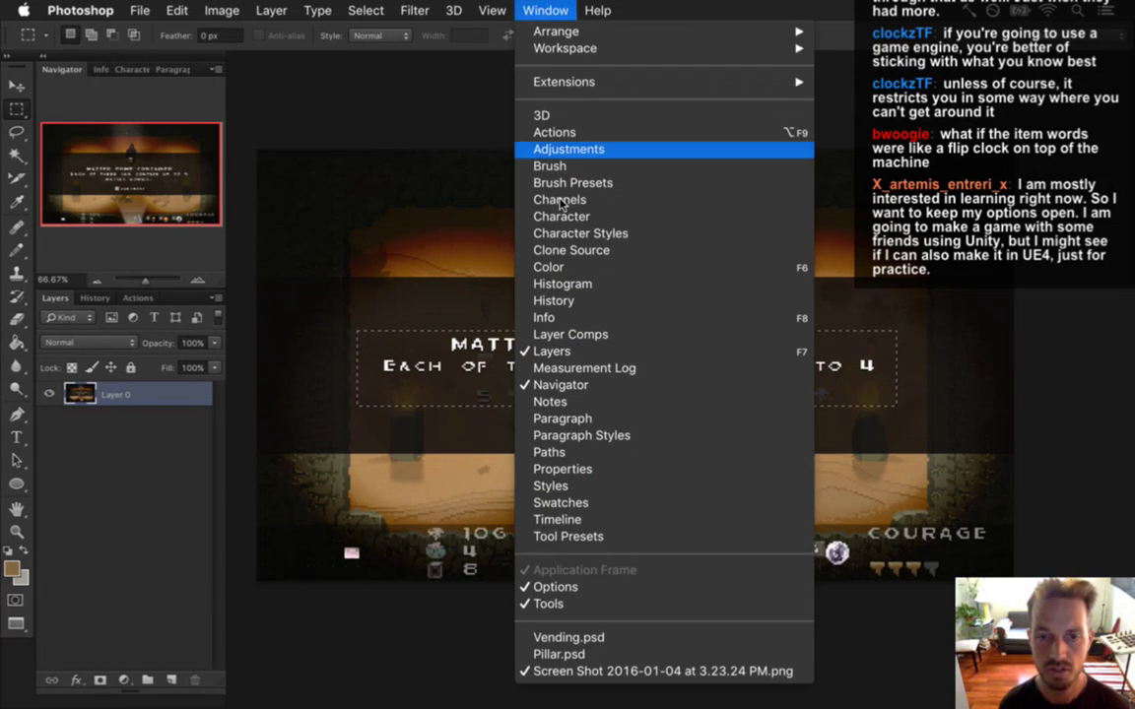
pyautogui.click(589, 654)
pyautogui.click(544, 9)
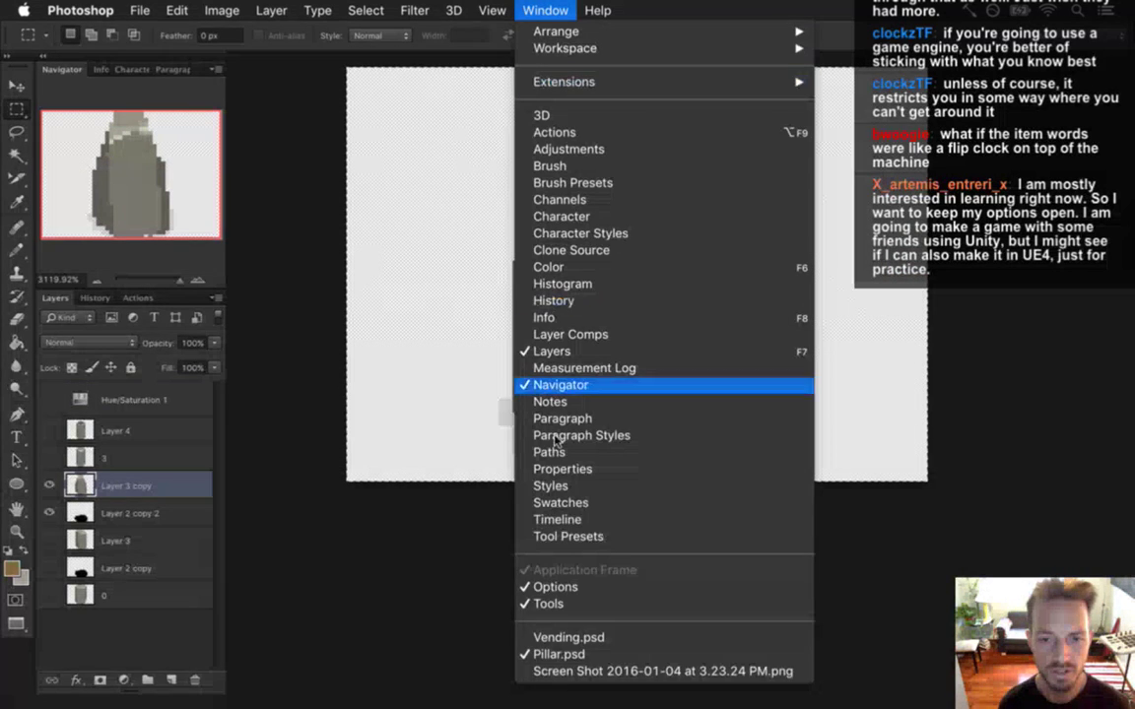
pyautogui.click(589, 637)
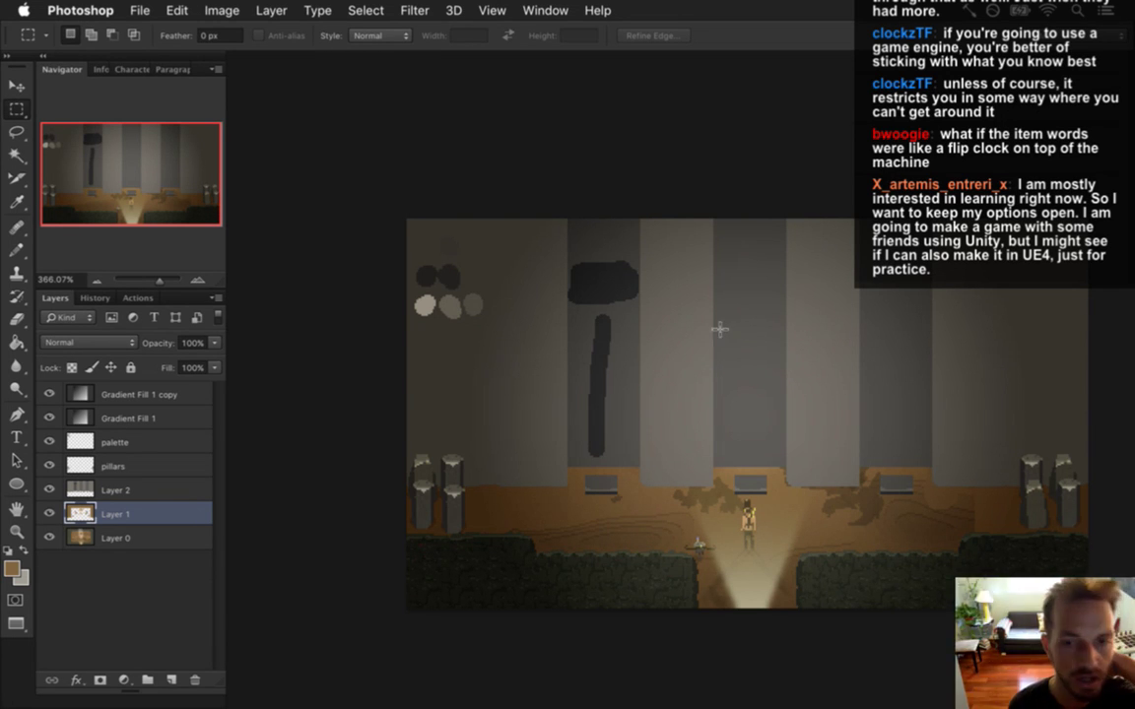
# Step: Paste the copied item text area into the scene above Layer 1 and undo the paste
pyautogui.press('super+v')
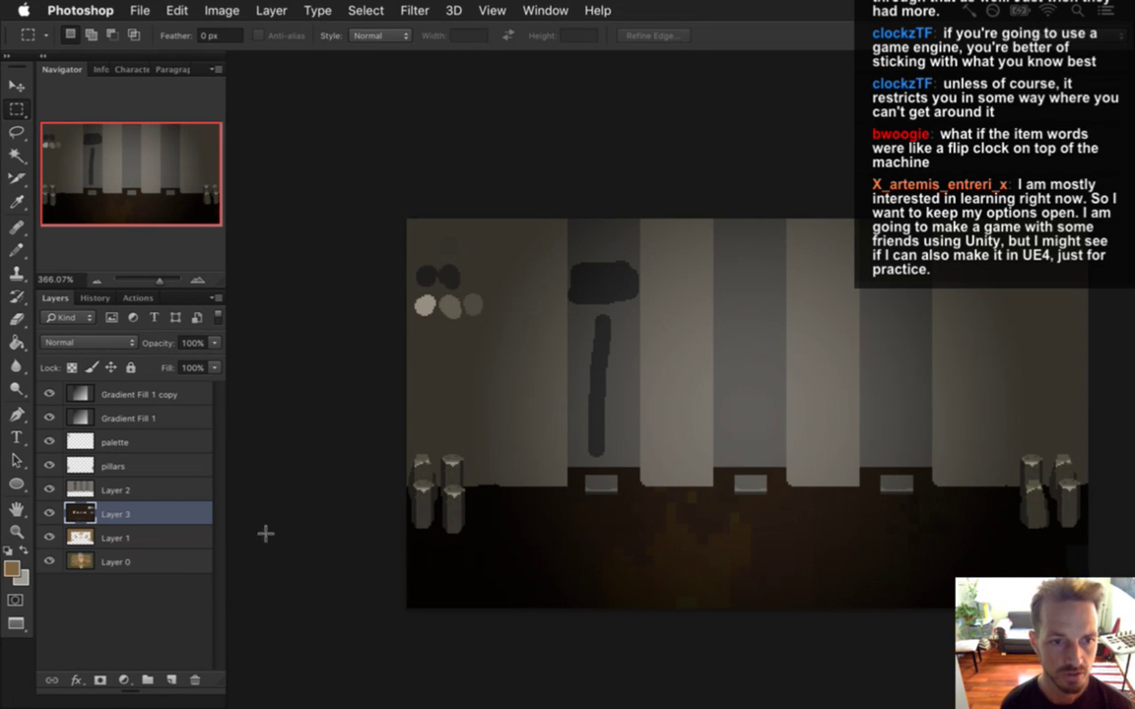
pyautogui.press('super+z')
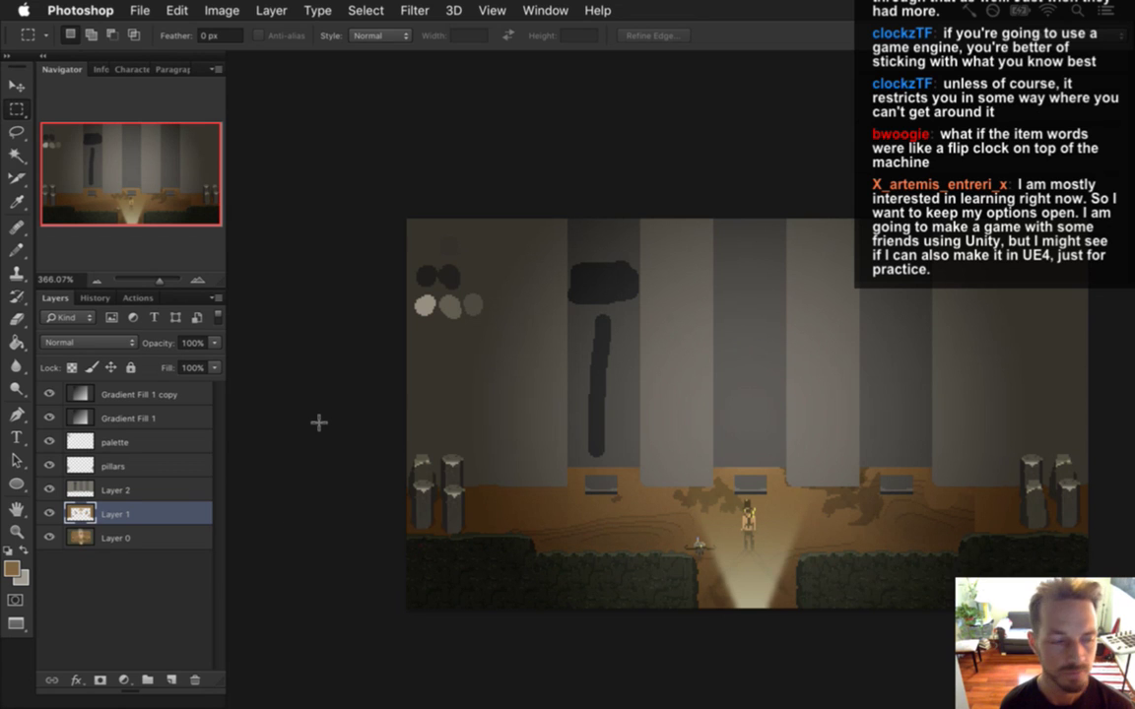
# Step: Switch to Safari and search the web for "flip clock"
pyautogui.press('super+Tab')
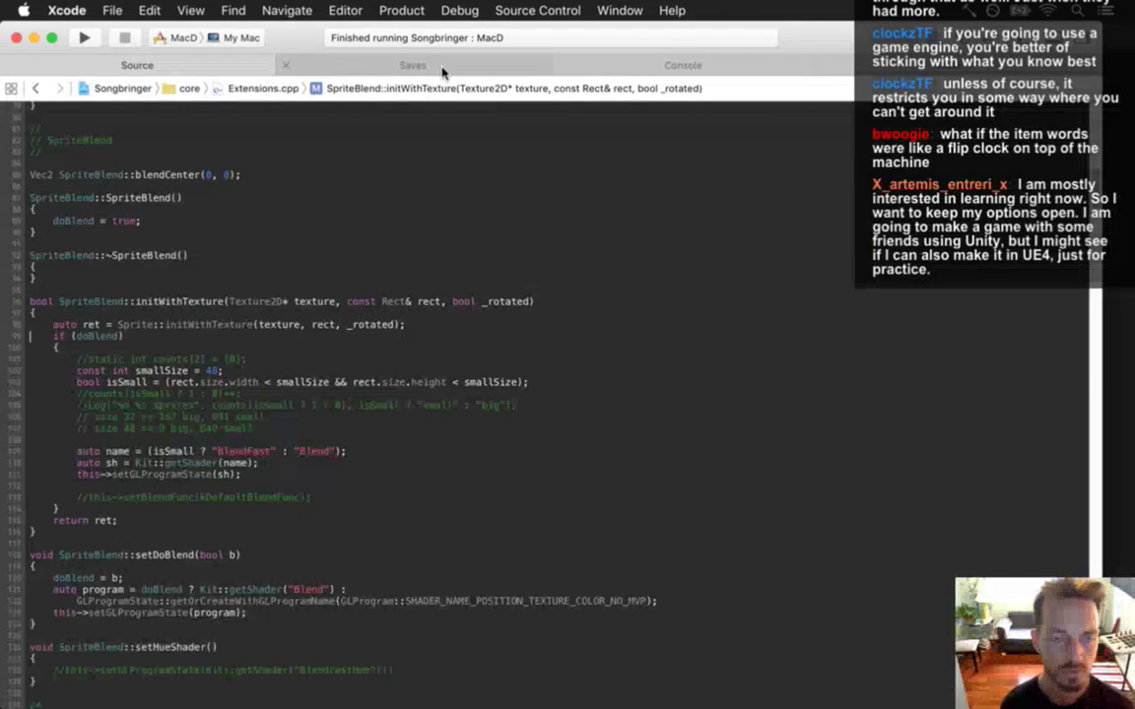
pyautogui.click(1115, 160)
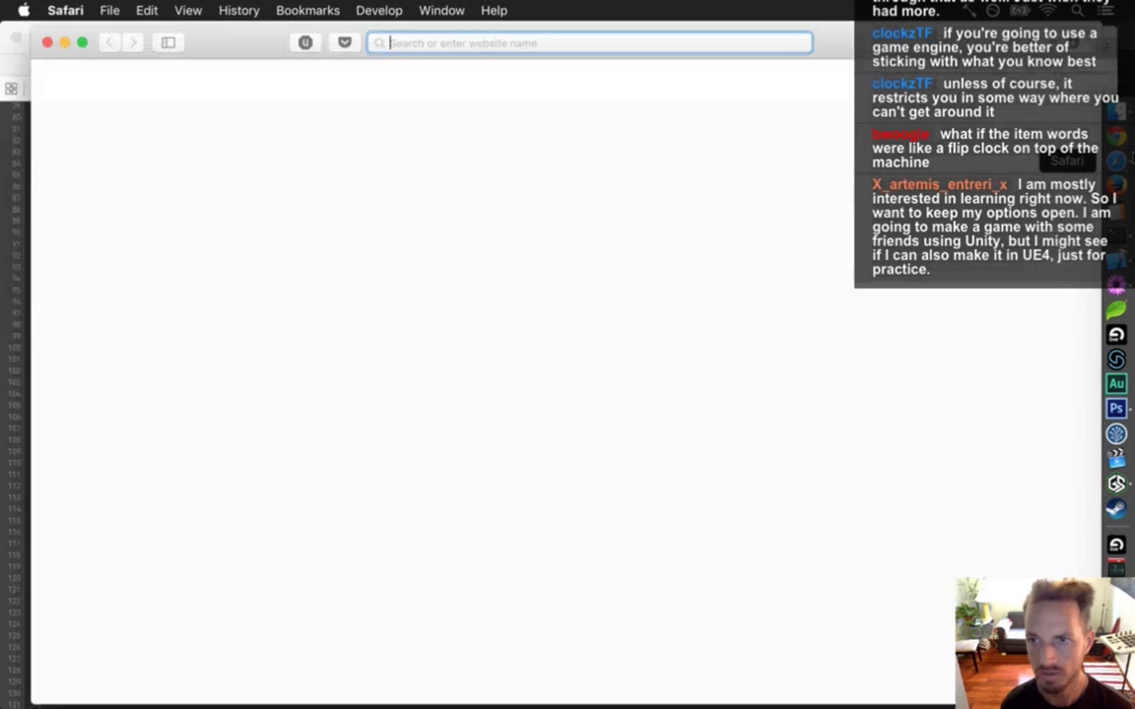
pyautogui.write('f;ip cloc')
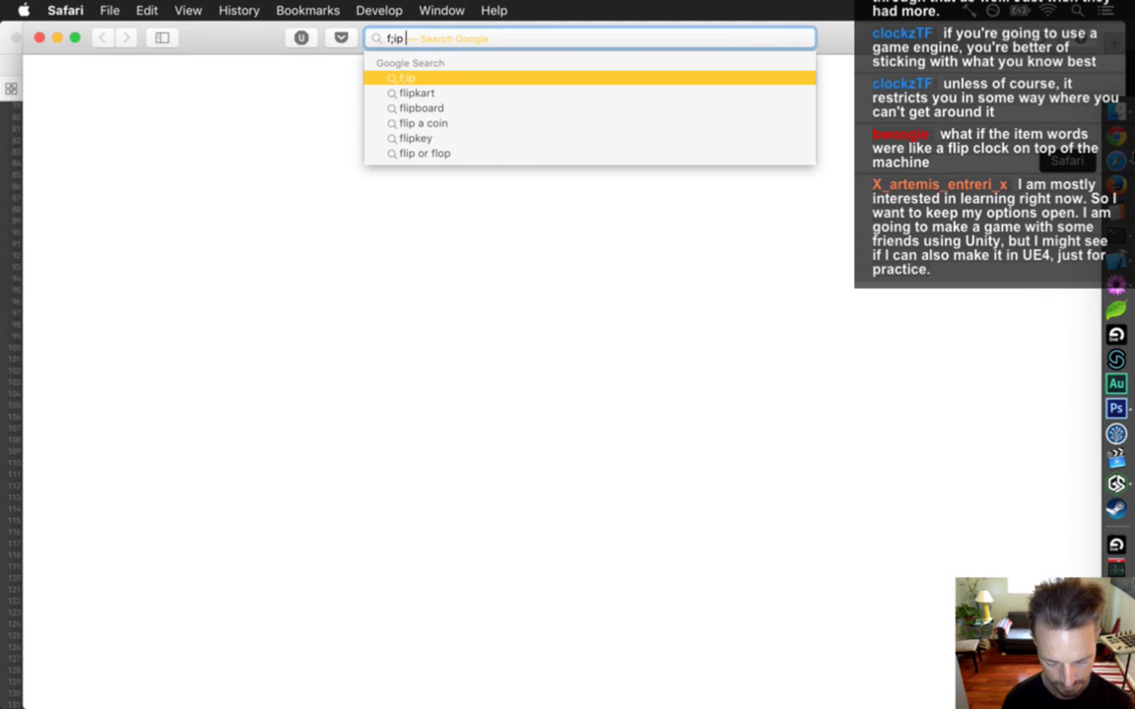
pyautogui.press('BackSpace')
pyautogui.press('BackSpace')
pyautogui.press('BackSpace')
pyautogui.press('BackSpace')
pyautogui.press('BackSpace')
pyautogui.press('BackSpace')
pyautogui.press('BackSpace')
pyautogui.press('BackSpace')
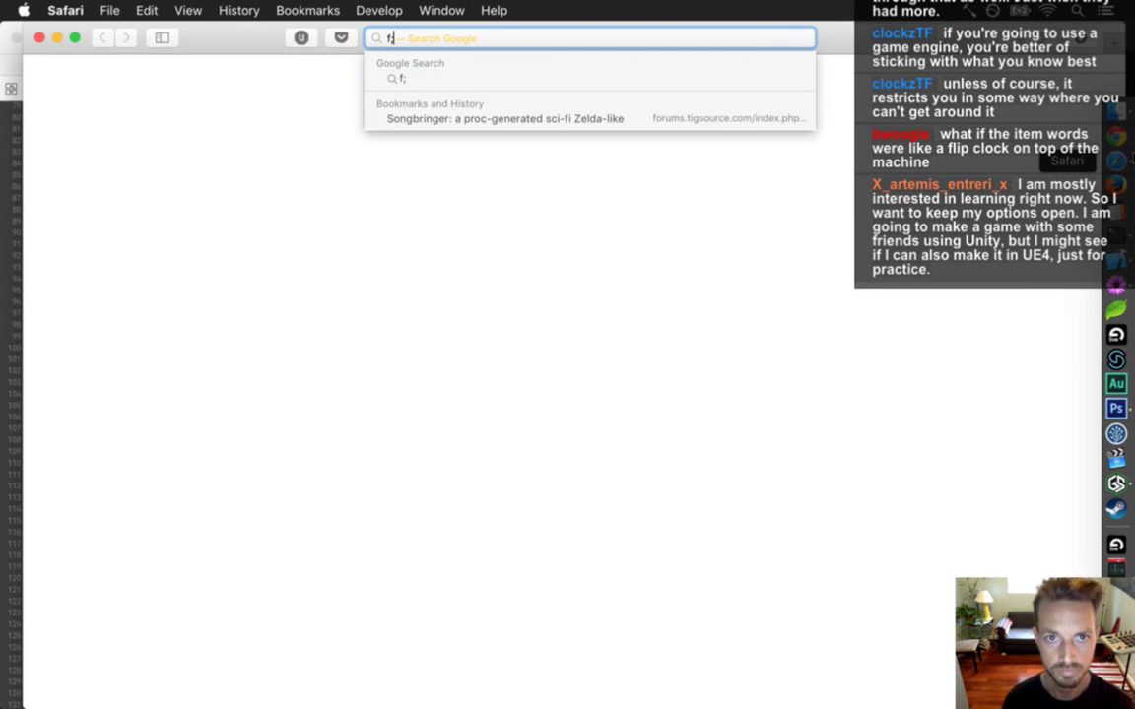
pyautogui.write('lip clock')
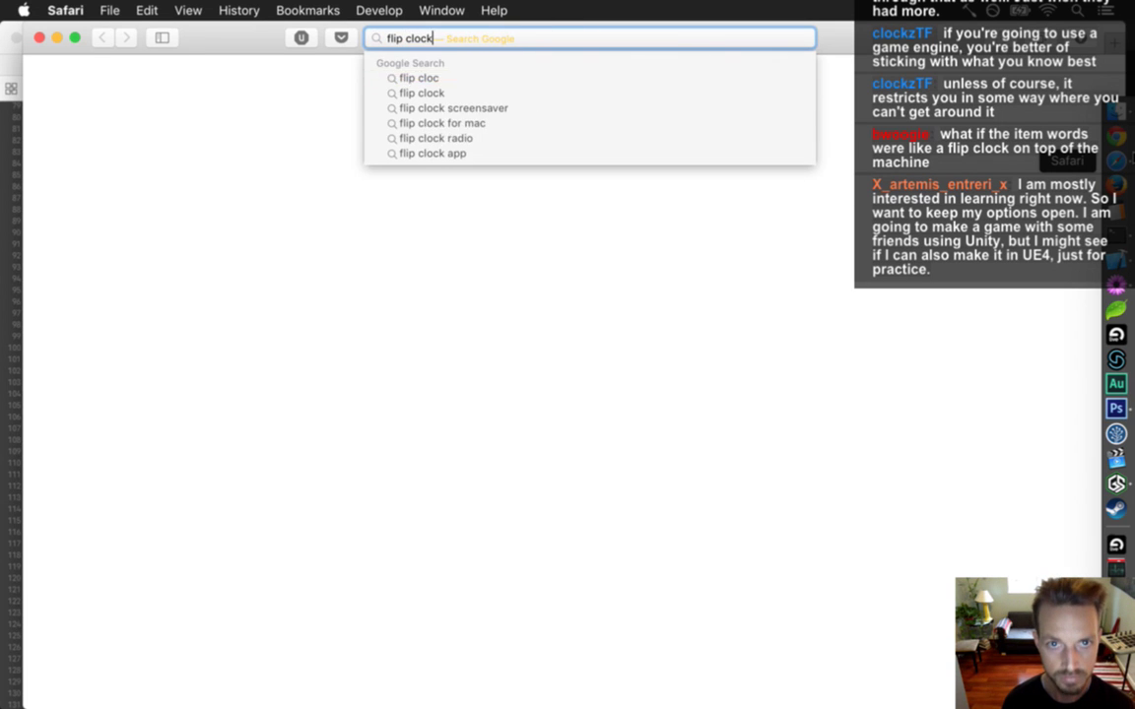
pyautogui.press('Return')
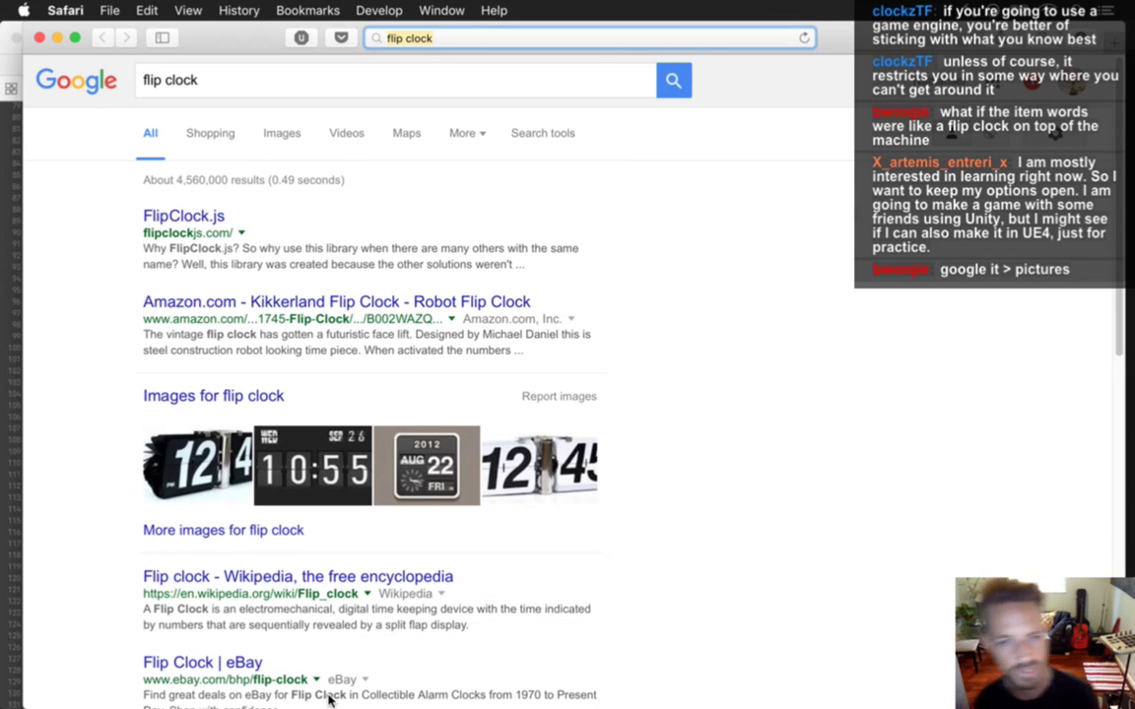
# Step: Return to the Vending scene in Photoshop and hide the Gradient Fill 1 and Gradient Fill 1 copy layers
pyautogui.hotkey('ctrl', 'Right')
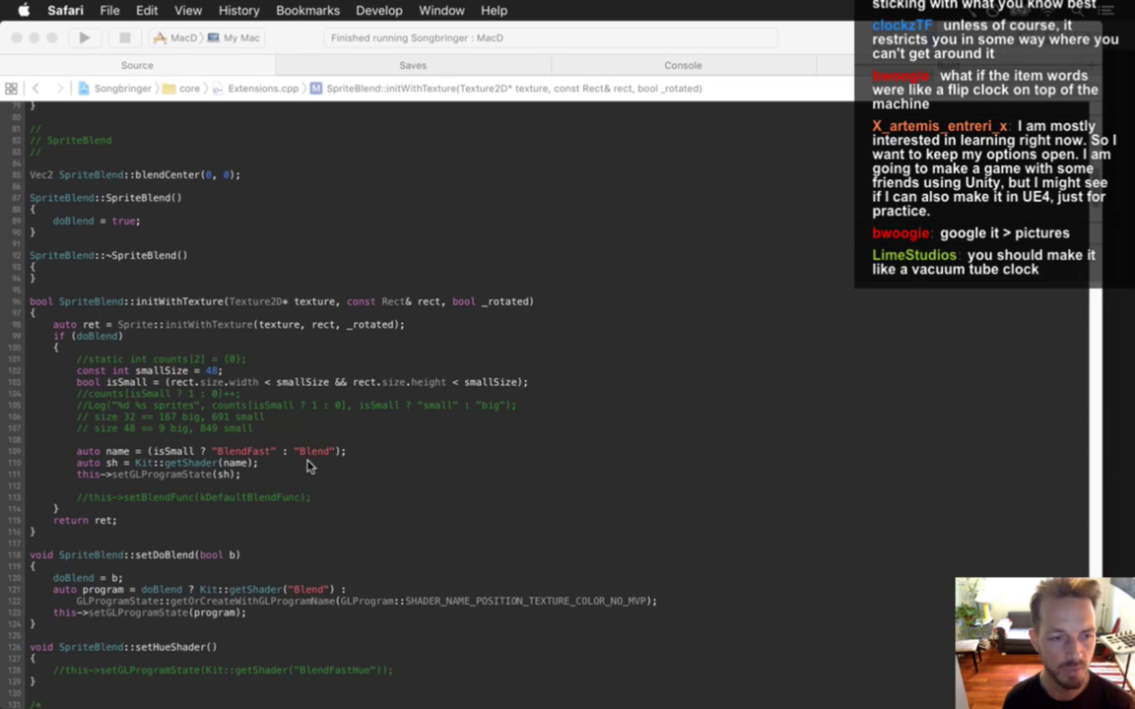
pyautogui.press('super+Tab')
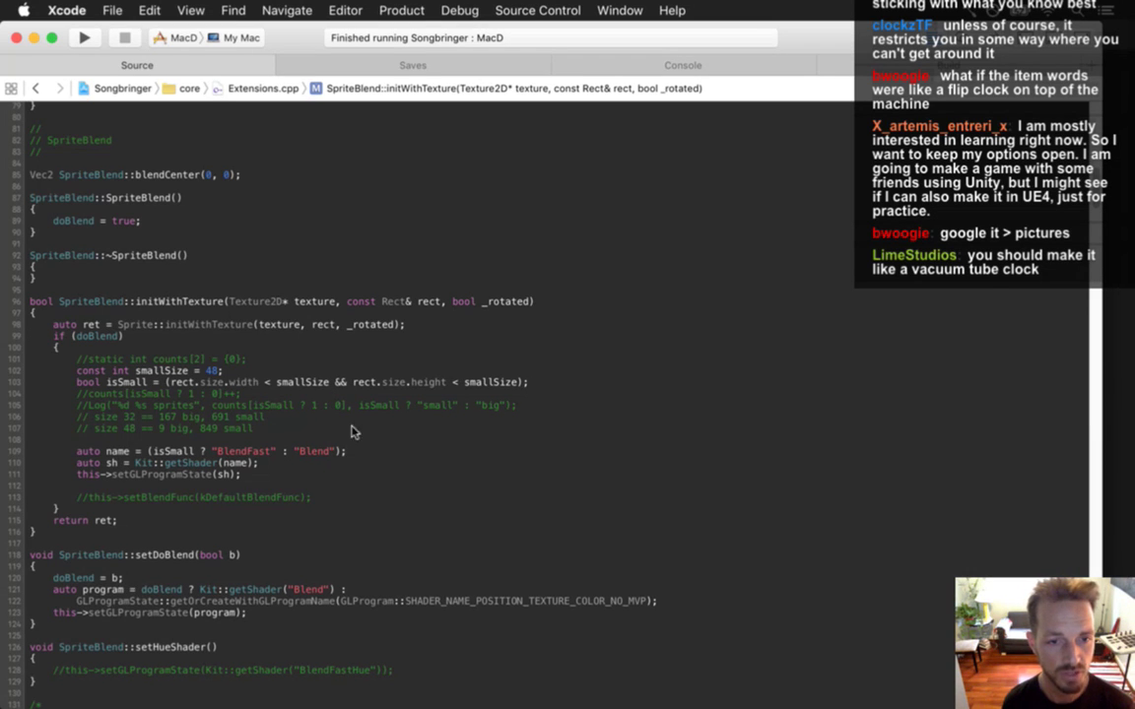
pyautogui.press('super+Tab')
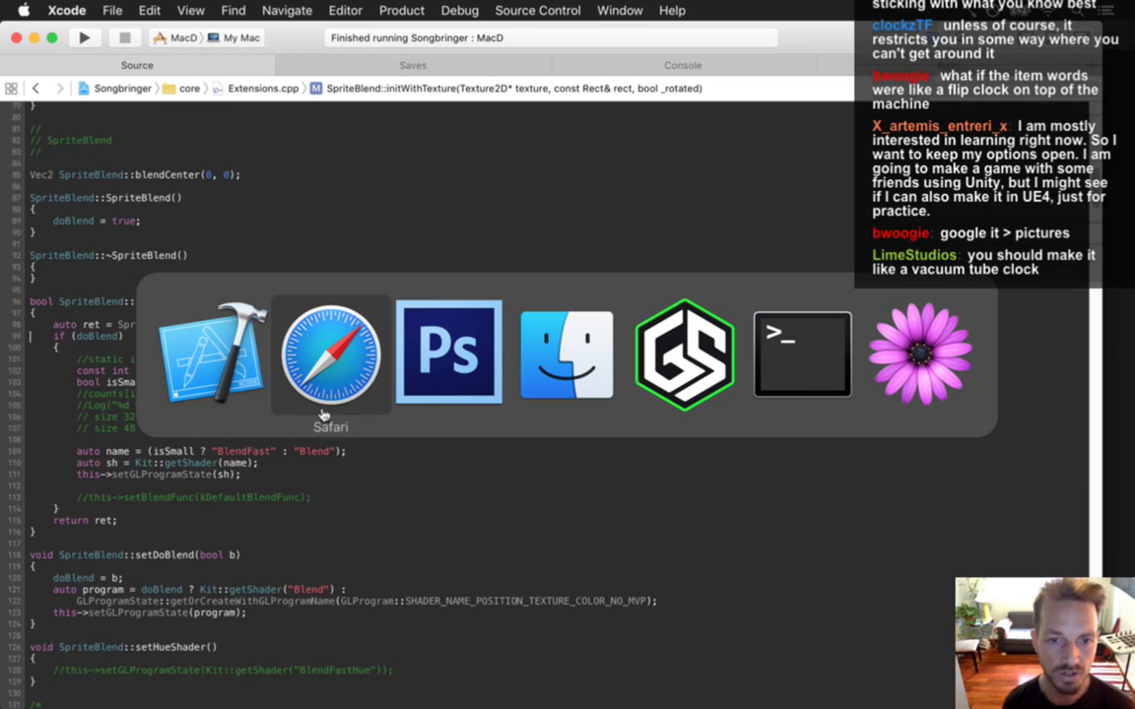
pyautogui.click(469, 406)
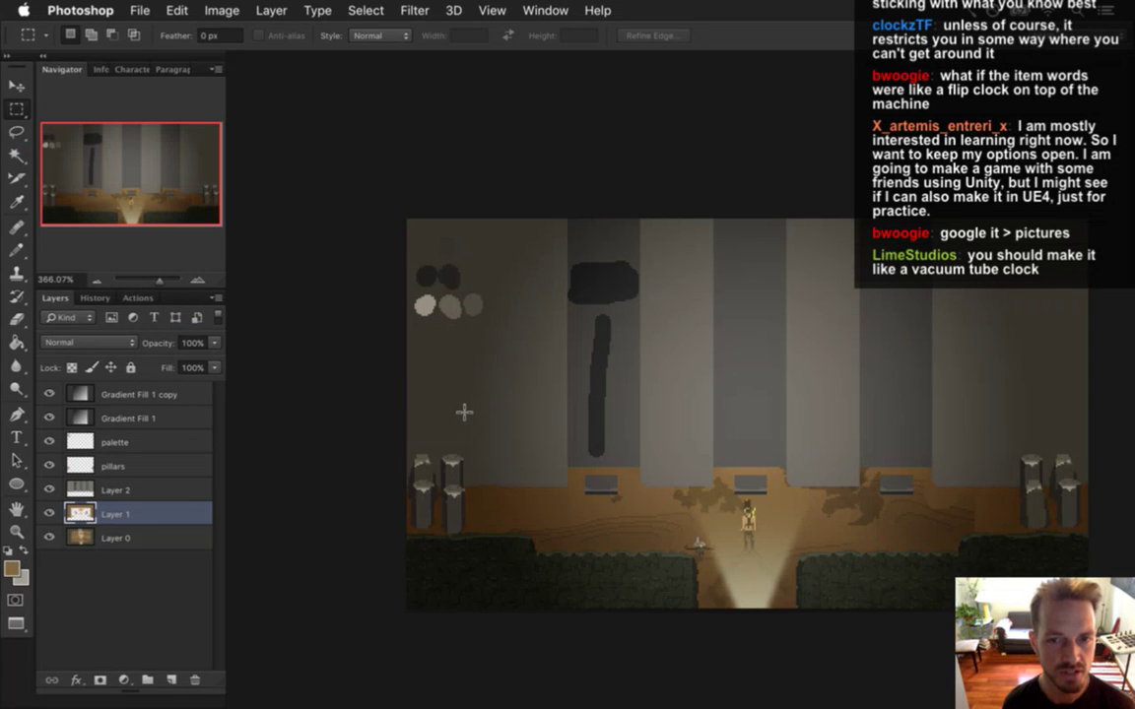
pyautogui.moveTo(683, 426); pyautogui.dragTo(580, 357)
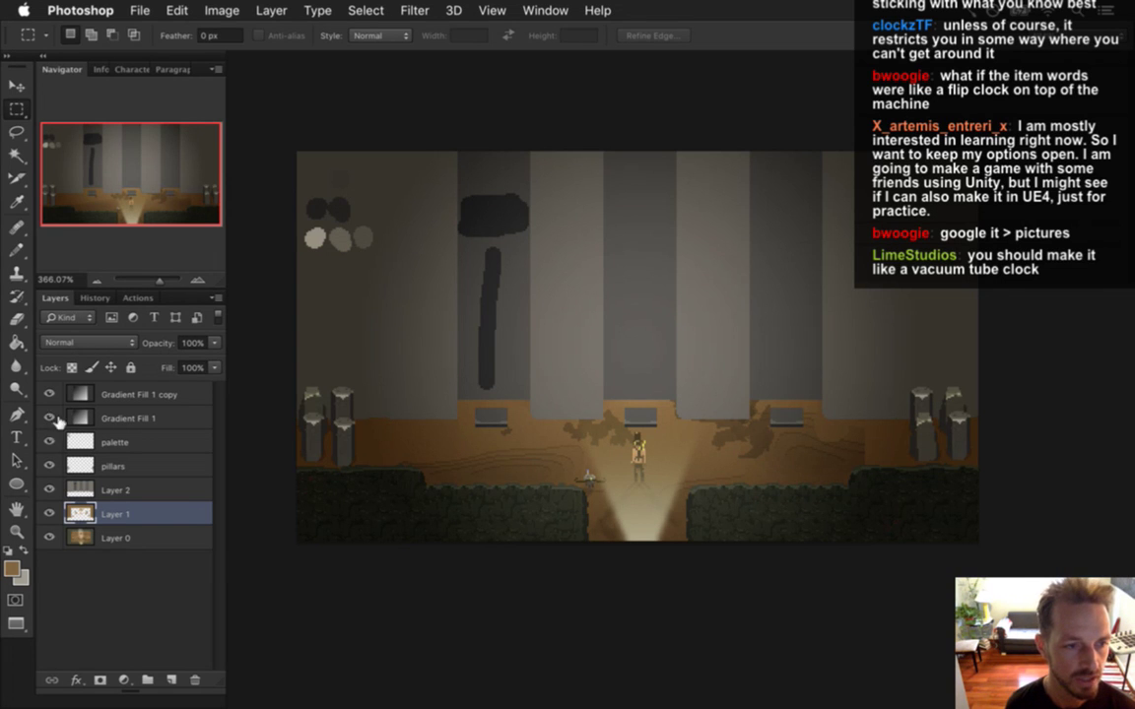
pyautogui.moveTo(49, 394); pyautogui.dragTo(49, 418)
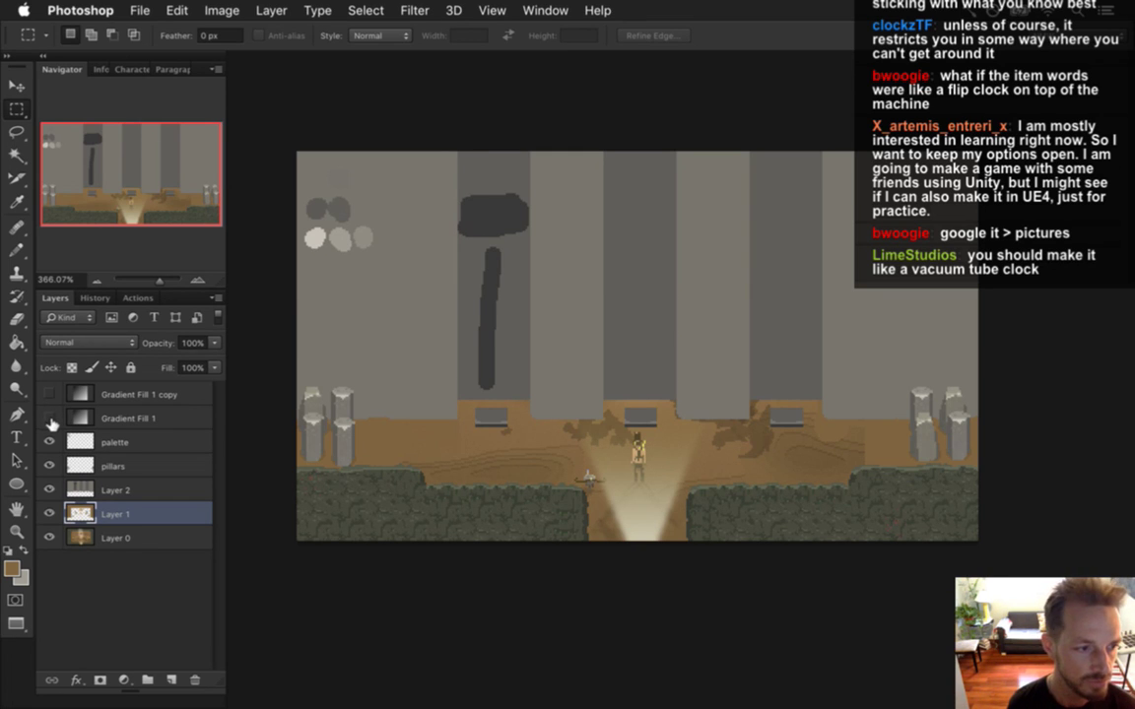
# Step: Search the web for "vacuum tube clock" in a new Safari window and open the preview of the second image result
pyautogui.press('super+Tab')
pyautogui.press('super+Tab')
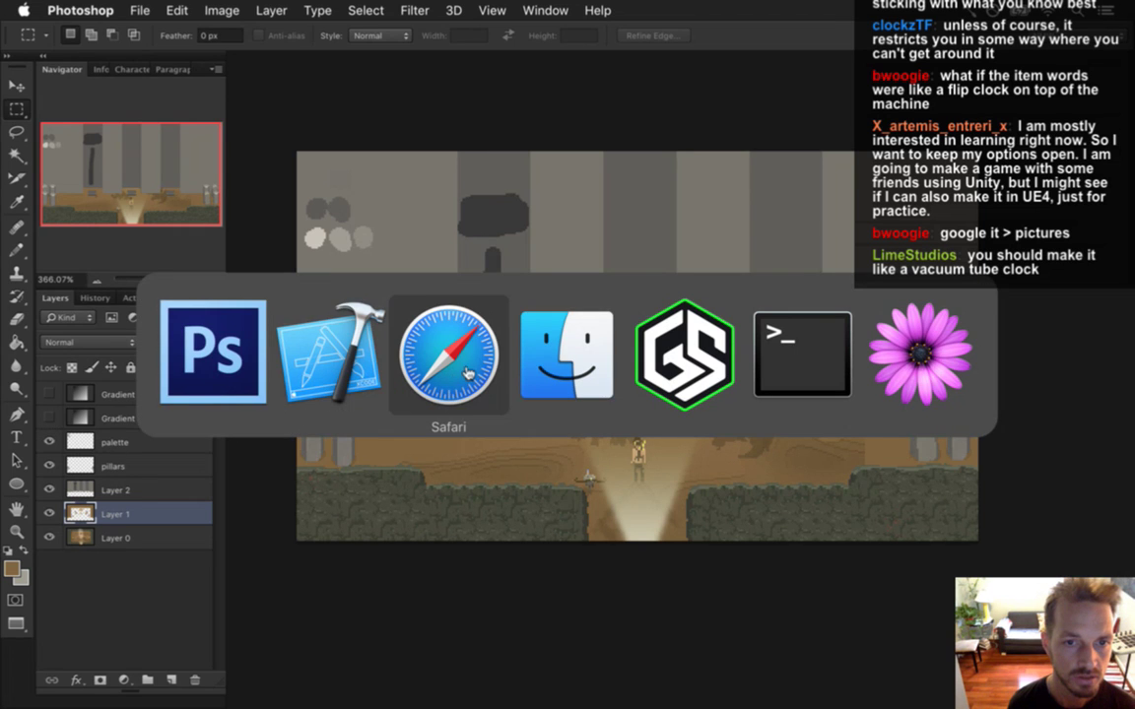
pyautogui.press('super+n')
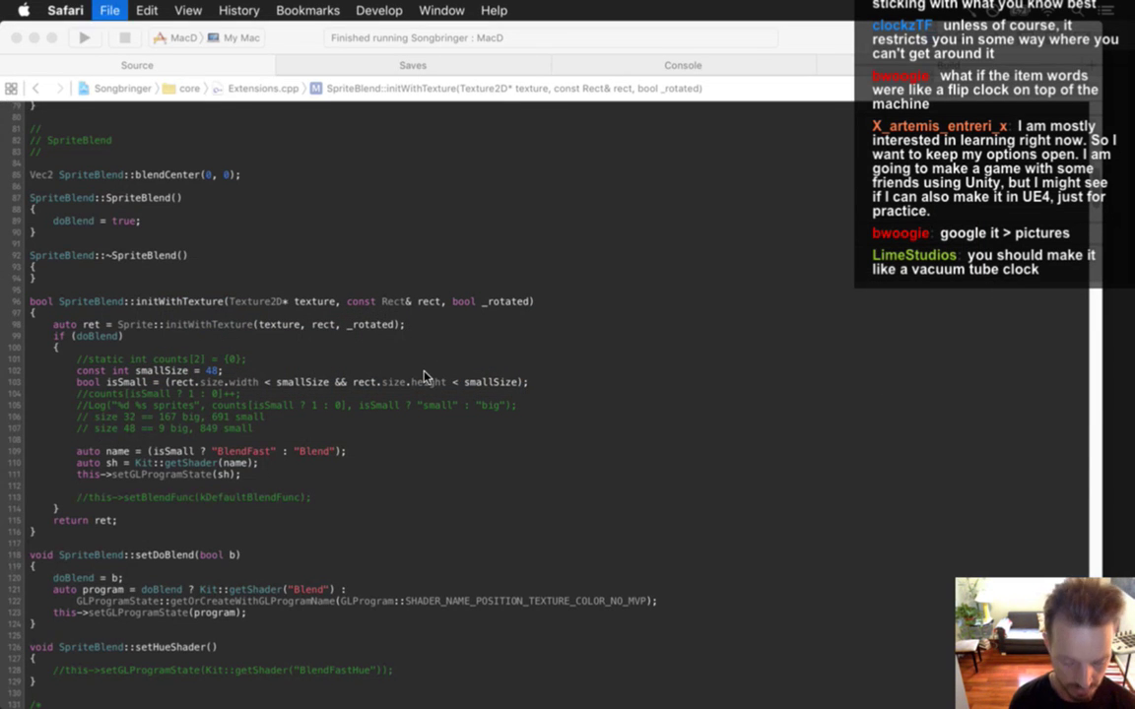
pyautogui.write('vac')
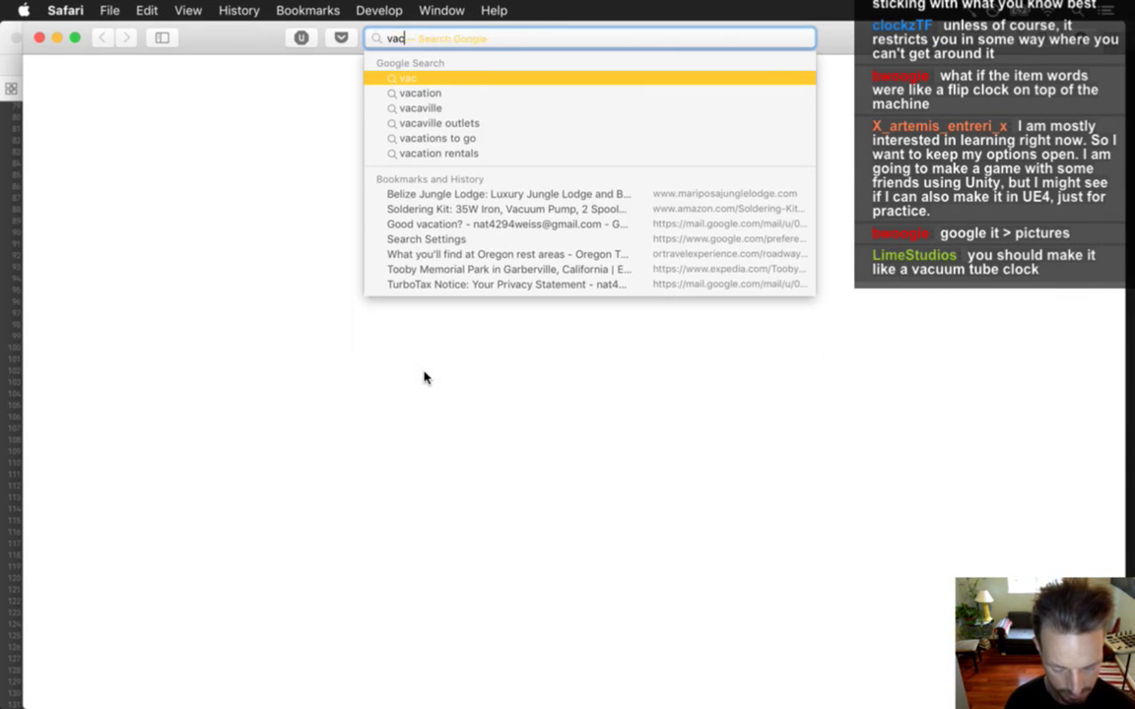
pyautogui.write('uum tube clock')
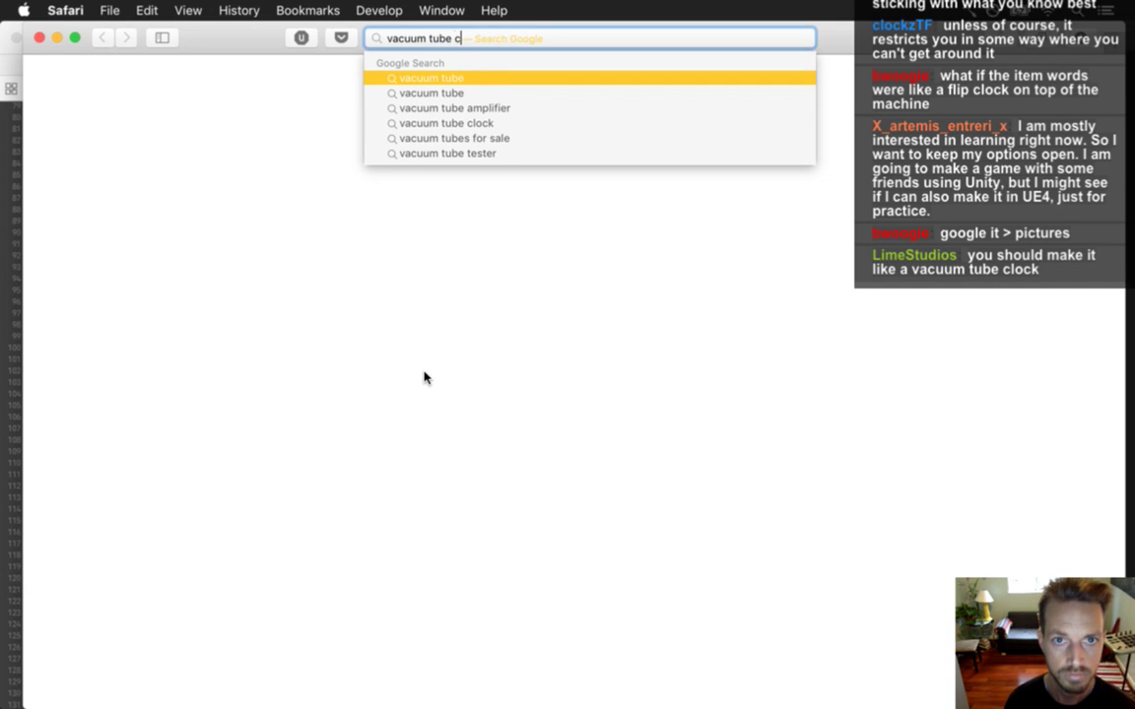
pyautogui.press('Return')
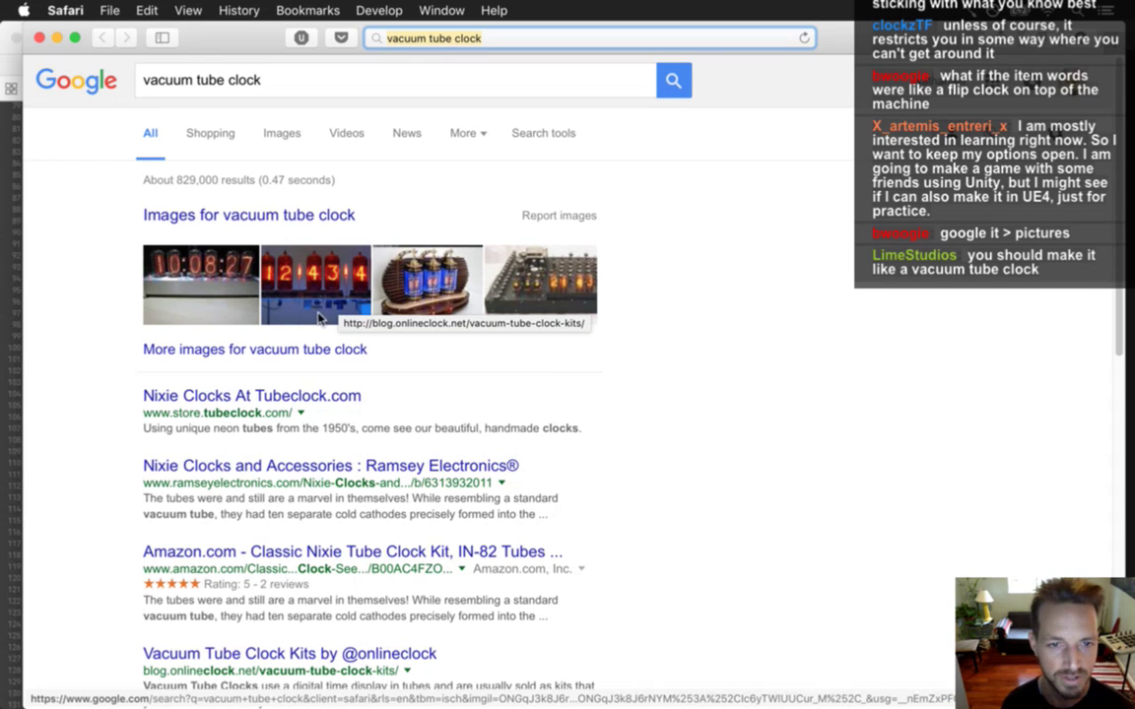
pyautogui.click(299, 266)
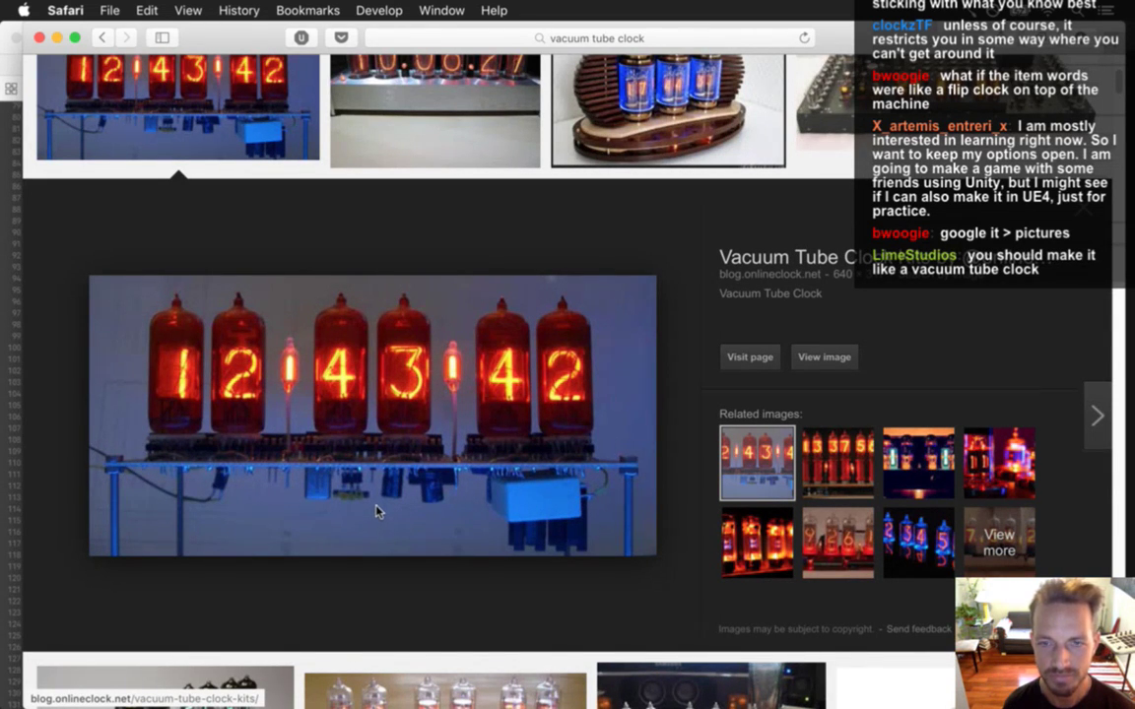
# Step: Switch to Xcode, set alwaysScreencap to 1 in Saves.txt and run the Songbringer game
pyautogui.press('super+Tab')
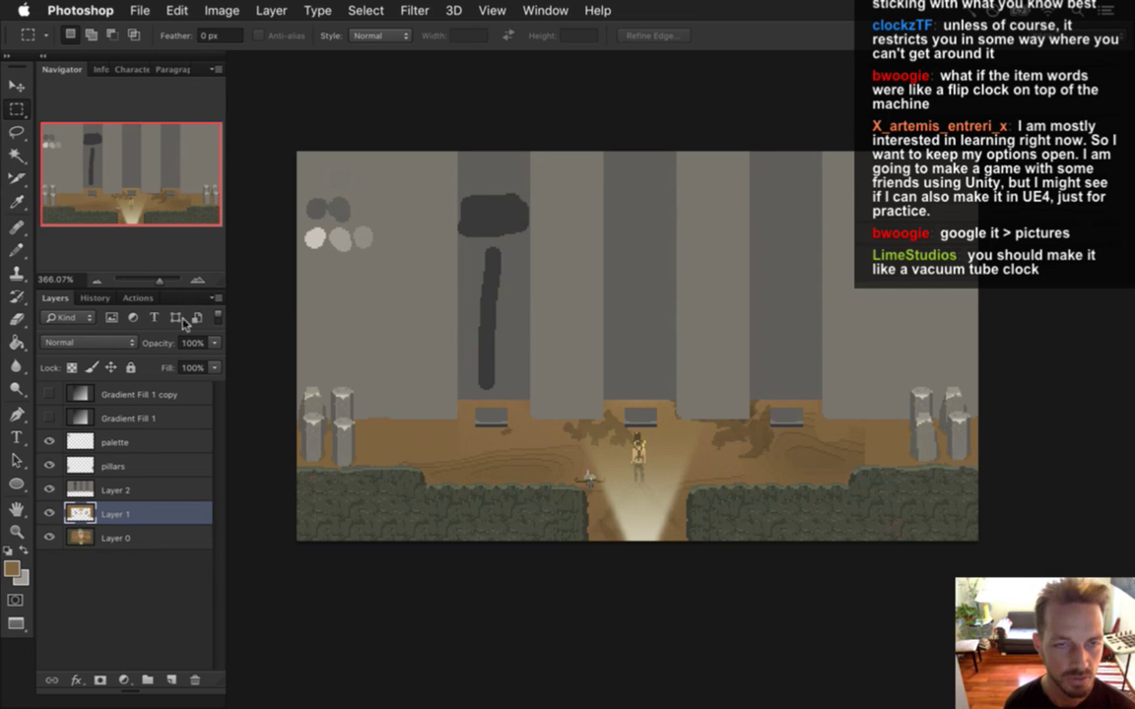
pyautogui.press('super+Tab')
pyautogui.press('Tab')
pyautogui.click(412, 355)
pyautogui.click(413, 65)
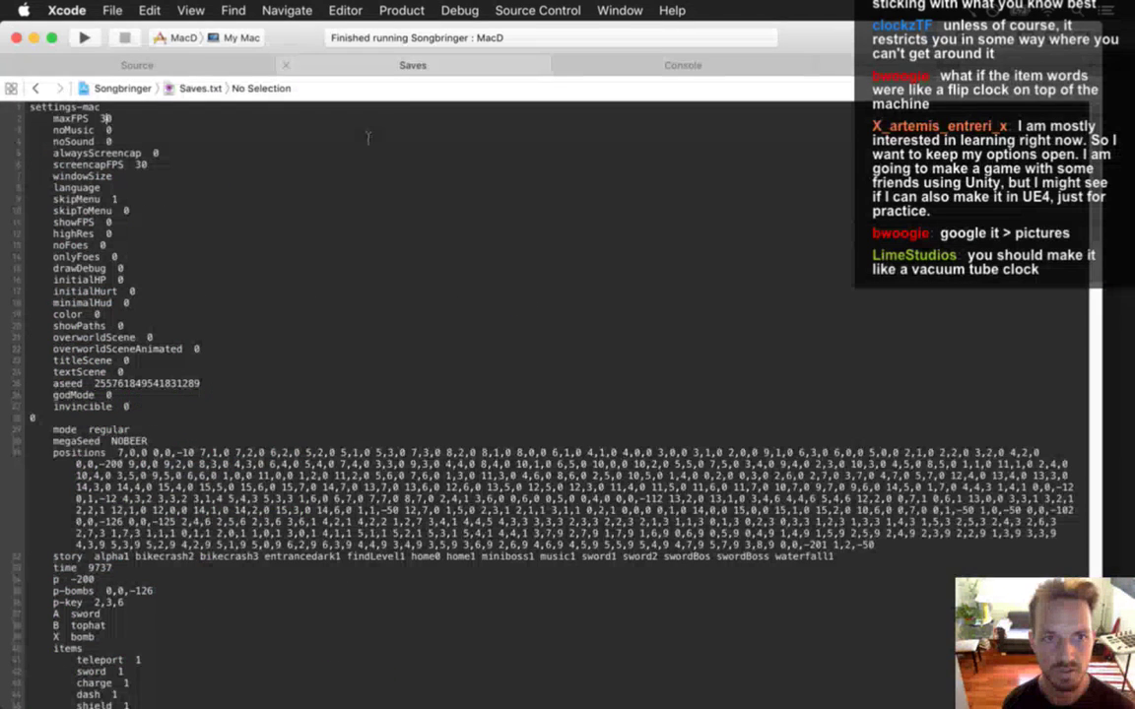
pyautogui.write('1')
pyautogui.press('super+r')
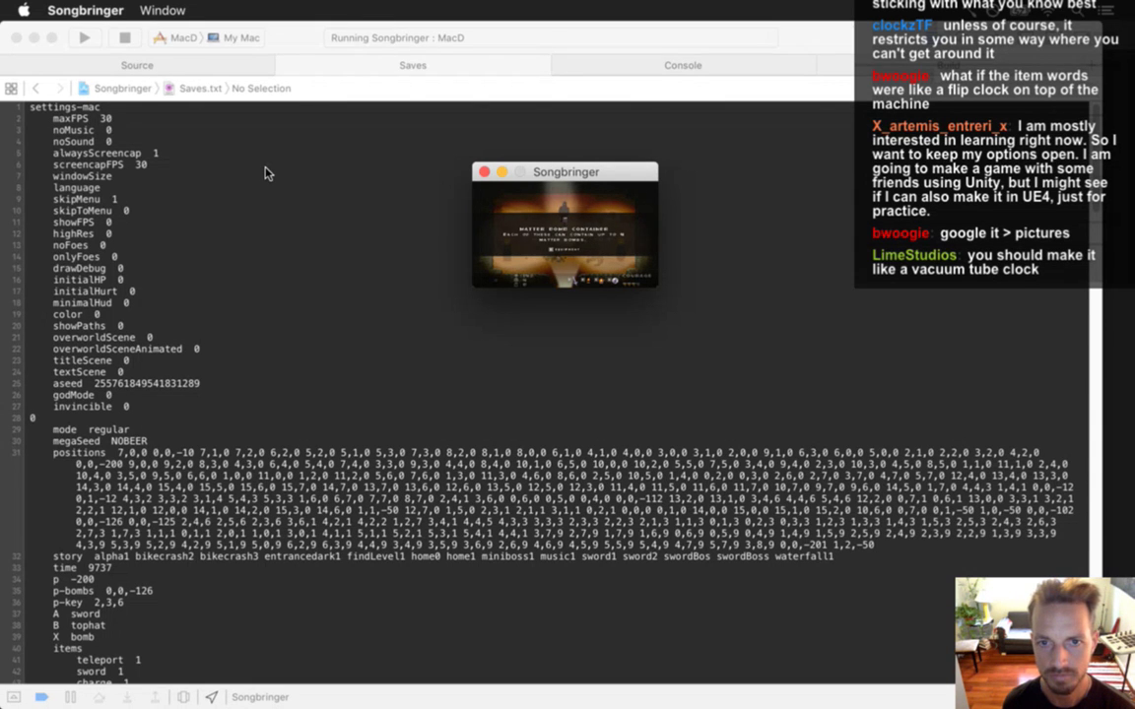
# Step: Quit the running game and set alwaysScreencap to 0 in Saves.txt
pyautogui.press('super+q')
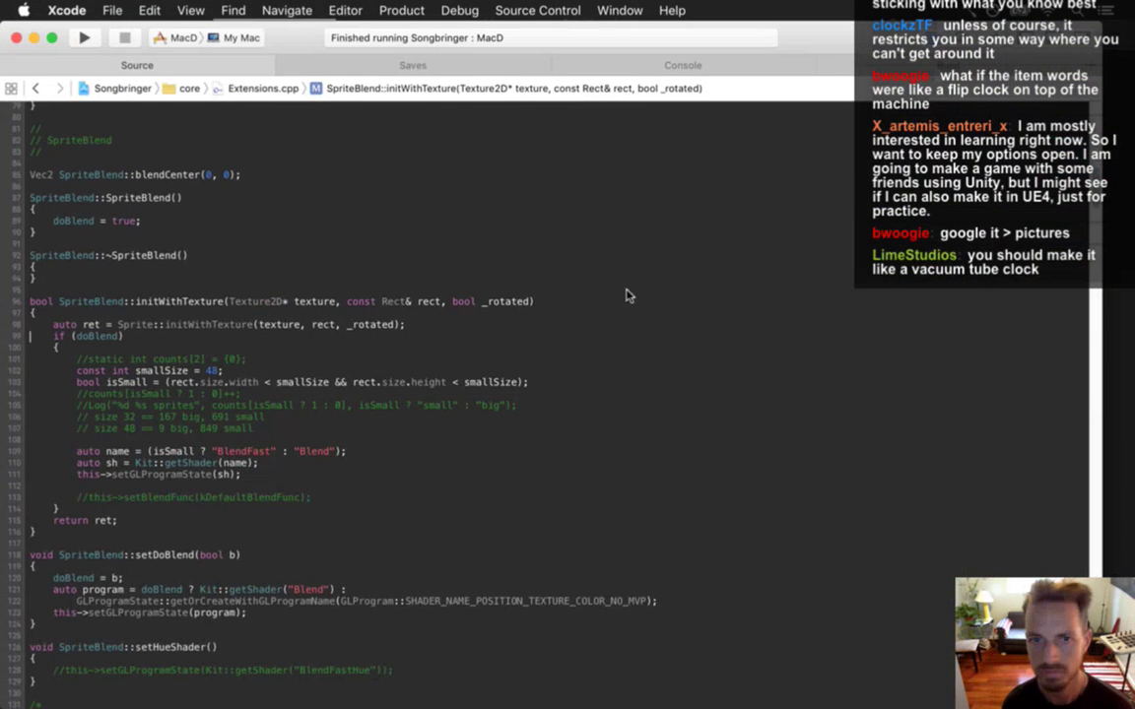
pyautogui.click(497, 66)
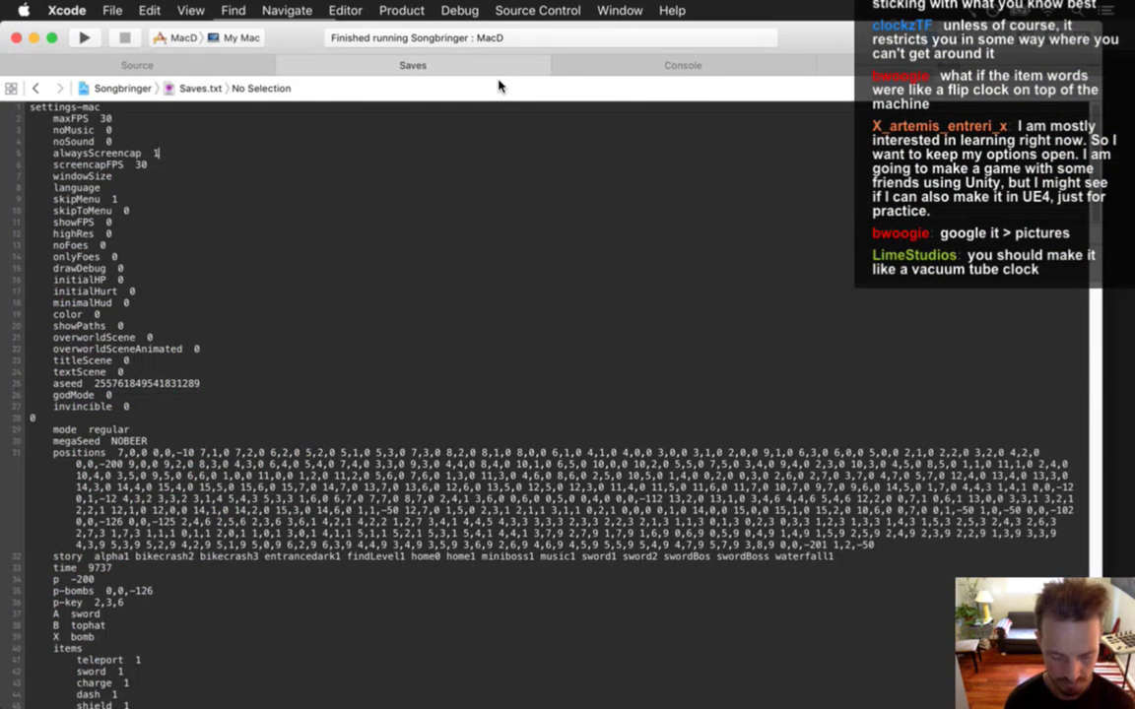
pyautogui.press('BackSpace')
pyautogui.write('0')
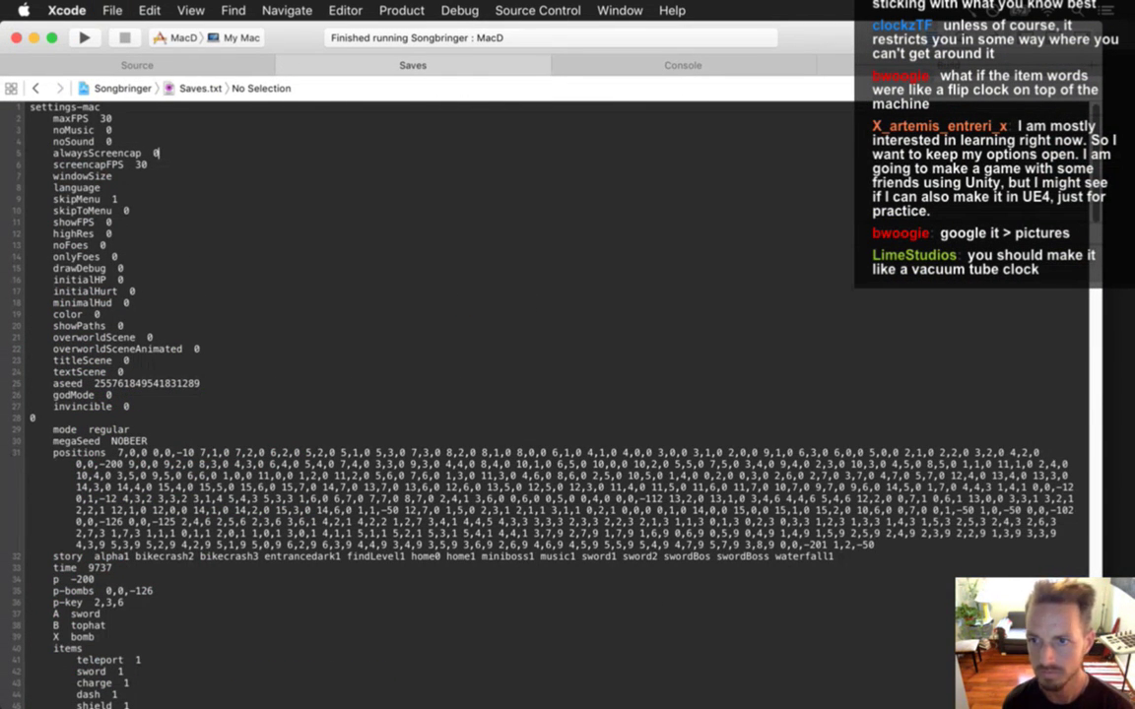
# Step: Quick Look the game captures in the 01-04-16 folder, going back from Screen227.png to the earliest frames, to look for the item text
pyautogui.press('F11')
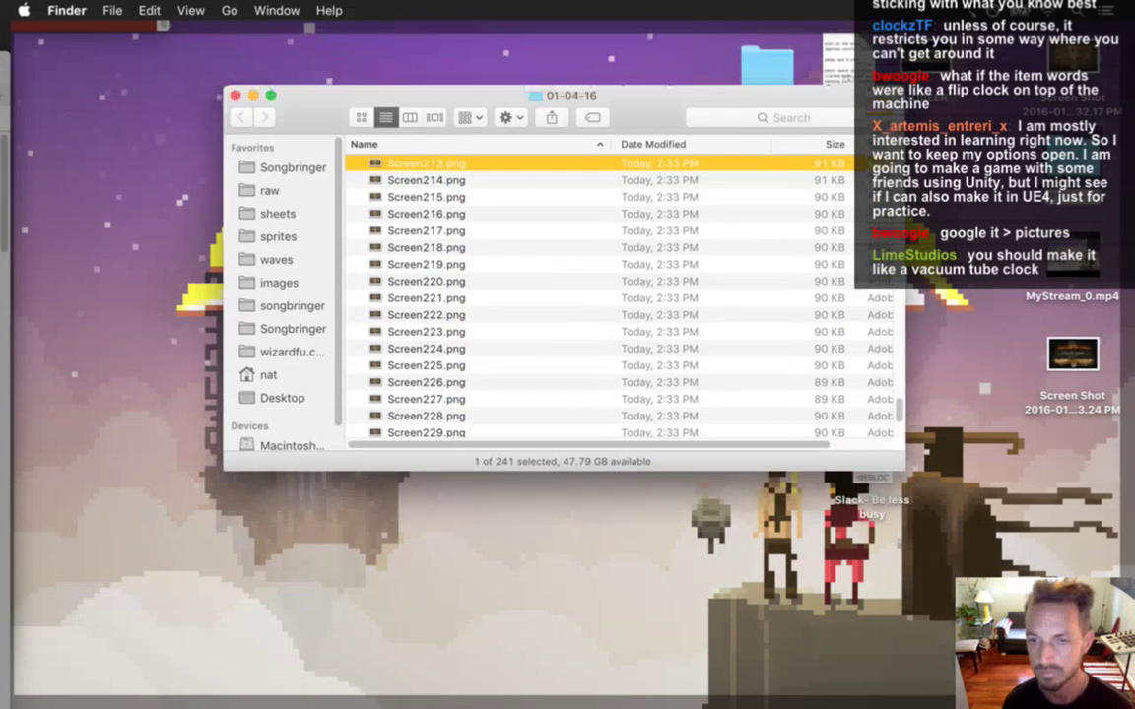
pyautogui.click(835, 405)
pyautogui.press('space')
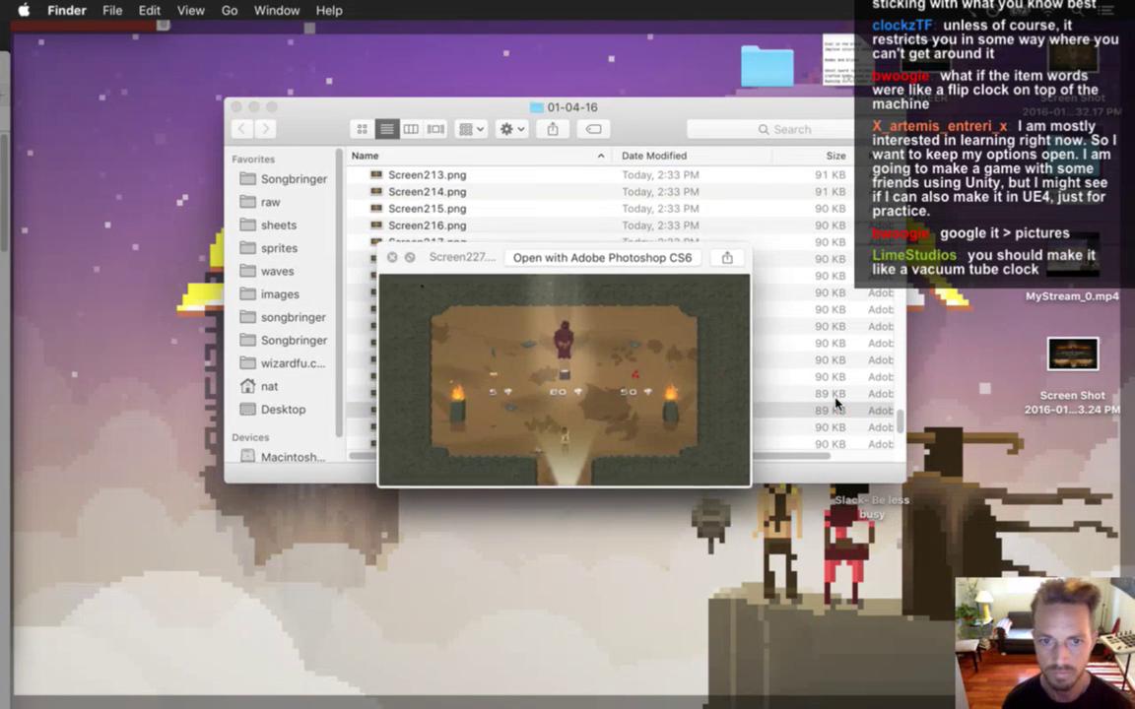
pyautogui.press('Up')
pyautogui.press('Up')
pyautogui.press('Up')
pyautogui.press('Up')
pyautogui.press('Up')
pyautogui.press('Up')
pyautogui.press('Up')
pyautogui.press('Up')
pyautogui.press('Up')
pyautogui.press('Up')
pyautogui.press('Up')
pyautogui.press('Up')
pyautogui.press('Up')
pyautogui.press('Up')
pyautogui.press('Up')
pyautogui.press('Up')
pyautogui.press('Up')
pyautogui.press('Up')
pyautogui.press('Up')
pyautogui.press('Up')
pyautogui.press('Up')
pyautogui.press('Up')
pyautogui.press('Up')
pyautogui.press('Up')
pyautogui.press('Up')
pyautogui.press('Up')
pyautogui.press('Up')
pyautogui.press('Up')
pyautogui.press('Up')
pyautogui.press('Up')
pyautogui.press('Up')
pyautogui.press('Up')
pyautogui.press('Up')
pyautogui.press('Up')
pyautogui.press('Up')
pyautogui.press('Up')
pyautogui.press('Up')
pyautogui.press('Up')
pyautogui.press('Up')
pyautogui.press('Up')
pyautogui.press('Up')
pyautogui.press('Up')
pyautogui.press('Up')
pyautogui.press('Up')
pyautogui.press('Up')
pyautogui.press('Up')
pyautogui.press('Up')
pyautogui.press('Up')
pyautogui.press('Up')
pyautogui.press('Up')
pyautogui.press('Up')
pyautogui.press('Up')
pyautogui.press('Up')
pyautogui.press('Up')
pyautogui.press('Up')
pyautogui.press('Up')
pyautogui.press('Up')
pyautogui.press('Up')
pyautogui.press('Up')
pyautogui.press('Up')
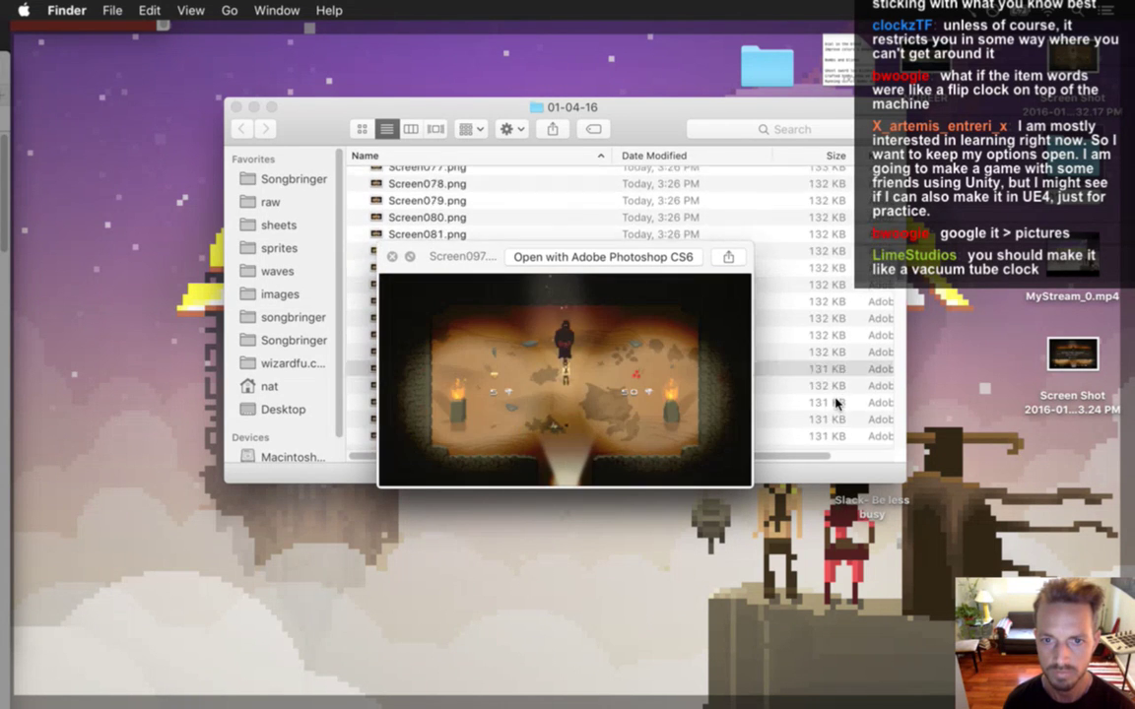
pyautogui.press('Up')
pyautogui.press('Up')
pyautogui.press('Up')
pyautogui.press('Up')
pyautogui.press('Up')
pyautogui.press('Up')
pyautogui.press('Up')
pyautogui.press('Up')
pyautogui.press('Up')
pyautogui.press('Up')
pyautogui.press('Up')
pyautogui.press('Up')
pyautogui.press('Up')
pyautogui.press('Up')
pyautogui.press('Up')
pyautogui.press('Up')
pyautogui.press('Up')
pyautogui.press('Up')
pyautogui.press('Up')
pyautogui.press('Up')
pyautogui.press('Up')
pyautogui.press('Up')
pyautogui.press('Up')
pyautogui.press('Up')
pyautogui.press('Up')
pyautogui.press('Up')
pyautogui.press('Up')
pyautogui.press('Up')
pyautogui.press('Up')
pyautogui.press('Up')
pyautogui.press('Up')
pyautogui.press('Up')
pyautogui.press('Up')
pyautogui.press('Up')
pyautogui.press('Up')
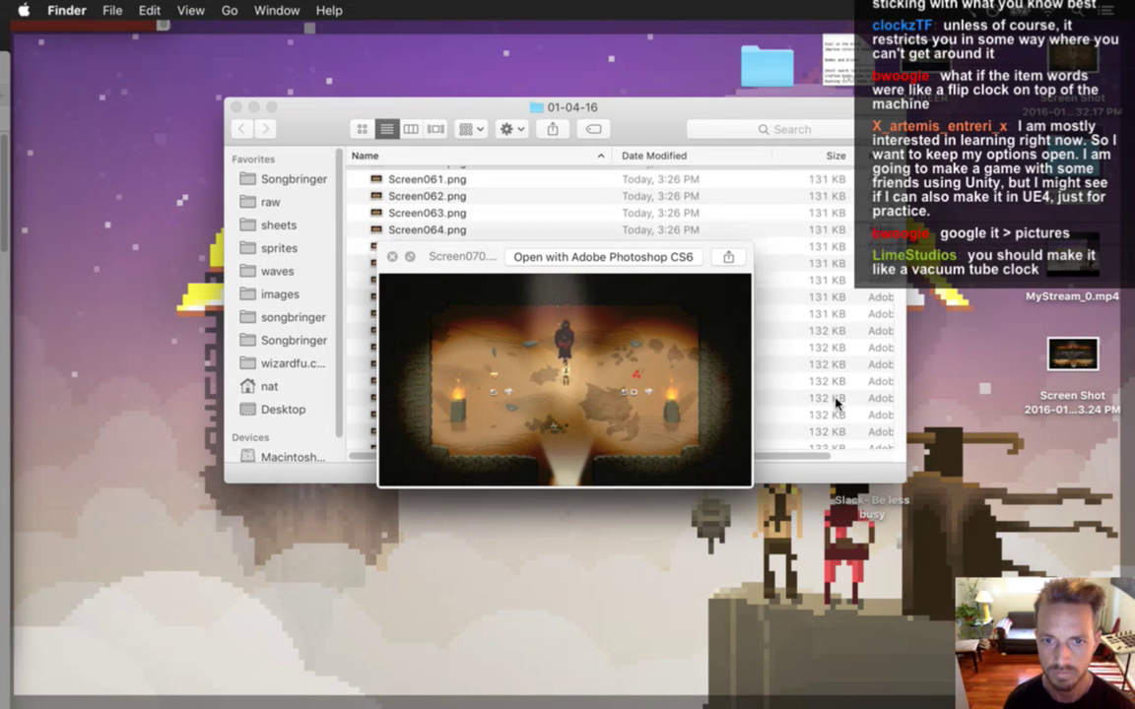
pyautogui.press('Up')
pyautogui.press('Up')
pyautogui.press('Up')
pyautogui.press('Up')
pyautogui.press('Up')
pyautogui.press('Up')
pyautogui.press('Up')
pyautogui.press('Up')
pyautogui.press('Up')
pyautogui.press('Up')
pyautogui.press('Up')
pyautogui.press('Up')
pyautogui.press('Up')
pyautogui.press('Up')
pyautogui.press('Up')
pyautogui.press('Up')
pyautogui.press('Up')
pyautogui.press('Up')
pyautogui.press('Up')
pyautogui.press('Up')
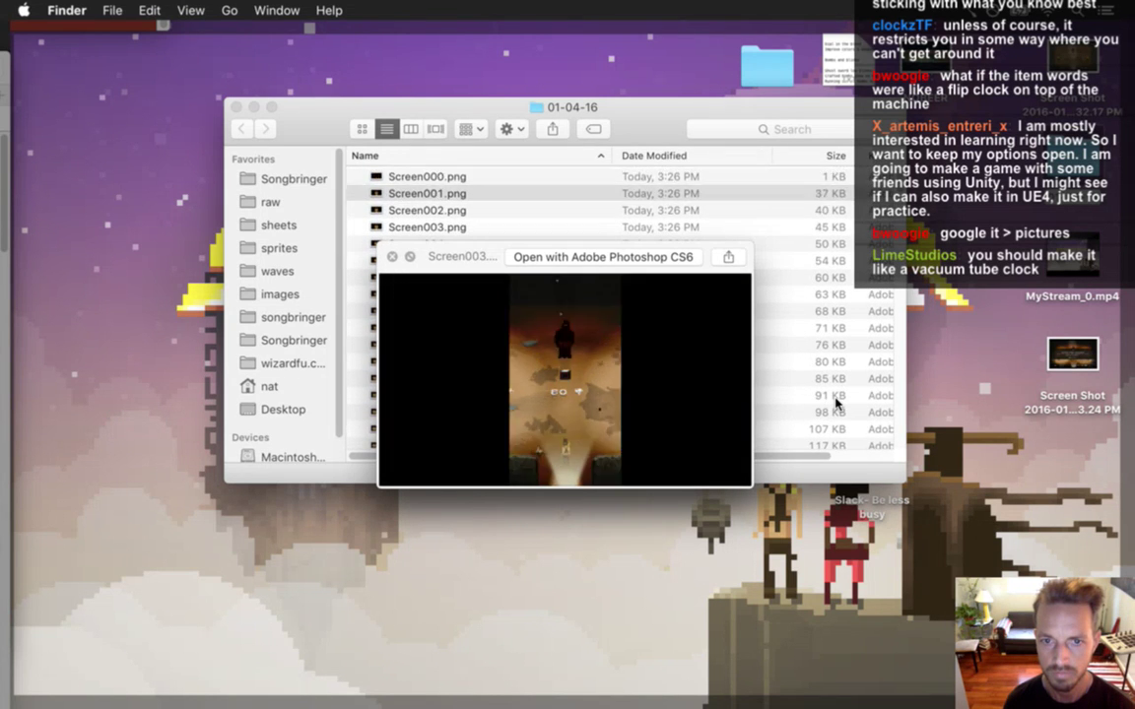
# Step: Preview the captures forward from the earliest frames to Screen044.png, checking for readable item text, and close the preview
pyautogui.press('Down')
pyautogui.press('Down')
pyautogui.press('Down')
pyautogui.press('Down')
pyautogui.press('Down')
pyautogui.press('Down')
pyautogui.press('Down')
pyautogui.press('Down')
pyautogui.press('Down')
pyautogui.press('Down')
pyautogui.press('Down')
pyautogui.press('Down')
pyautogui.press('Down')
pyautogui.press('Down')
pyautogui.press('Down')
pyautogui.press('Down')
pyautogui.press('Down')
pyautogui.press('Down')
pyautogui.press('Down')
pyautogui.press('Down')
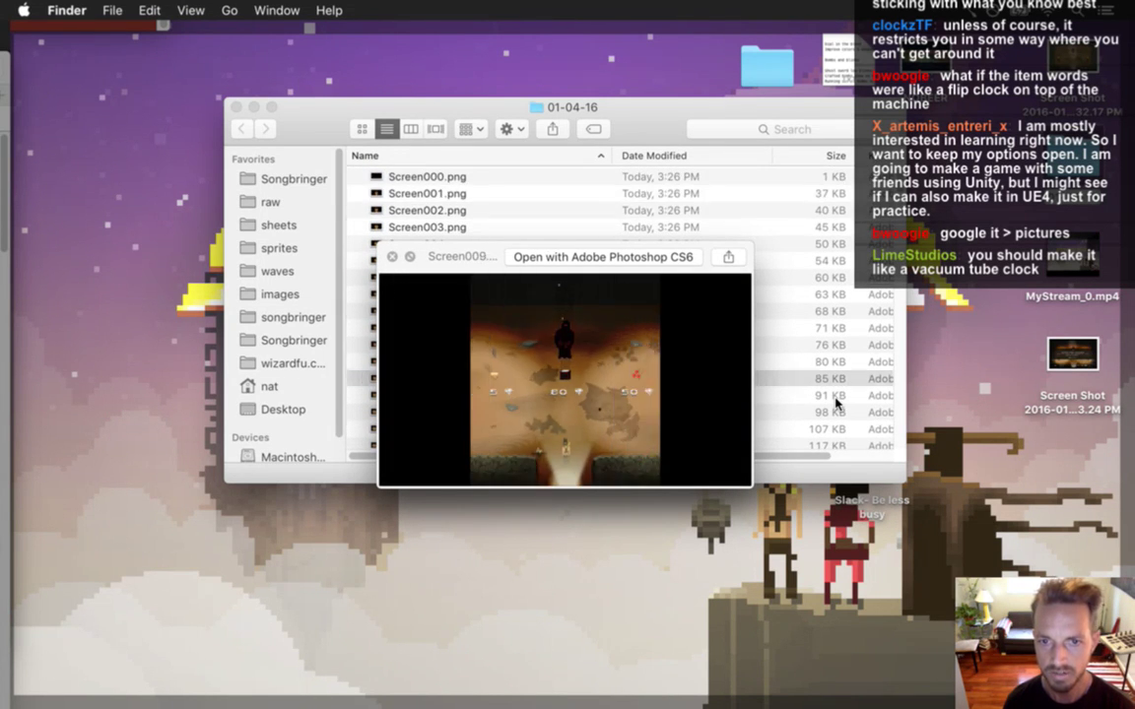
pyautogui.press('Down')
pyautogui.press('Down')
pyautogui.press('Down')
pyautogui.press('Down')
pyautogui.press('Down')
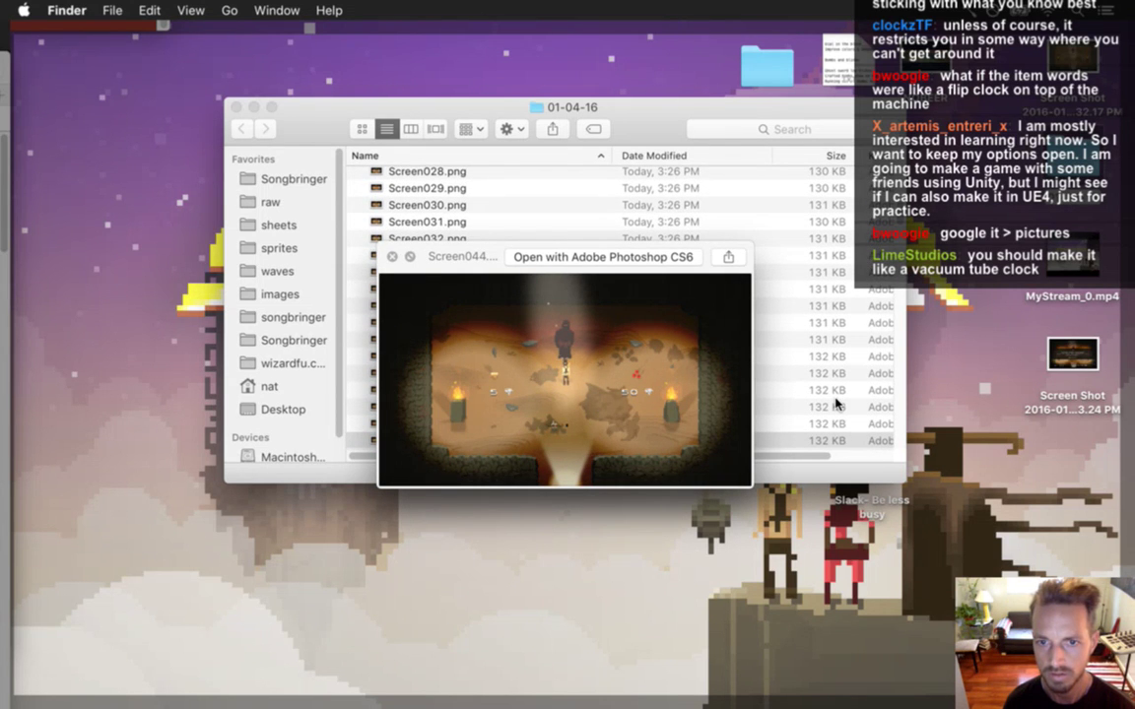
pyautogui.press('space')
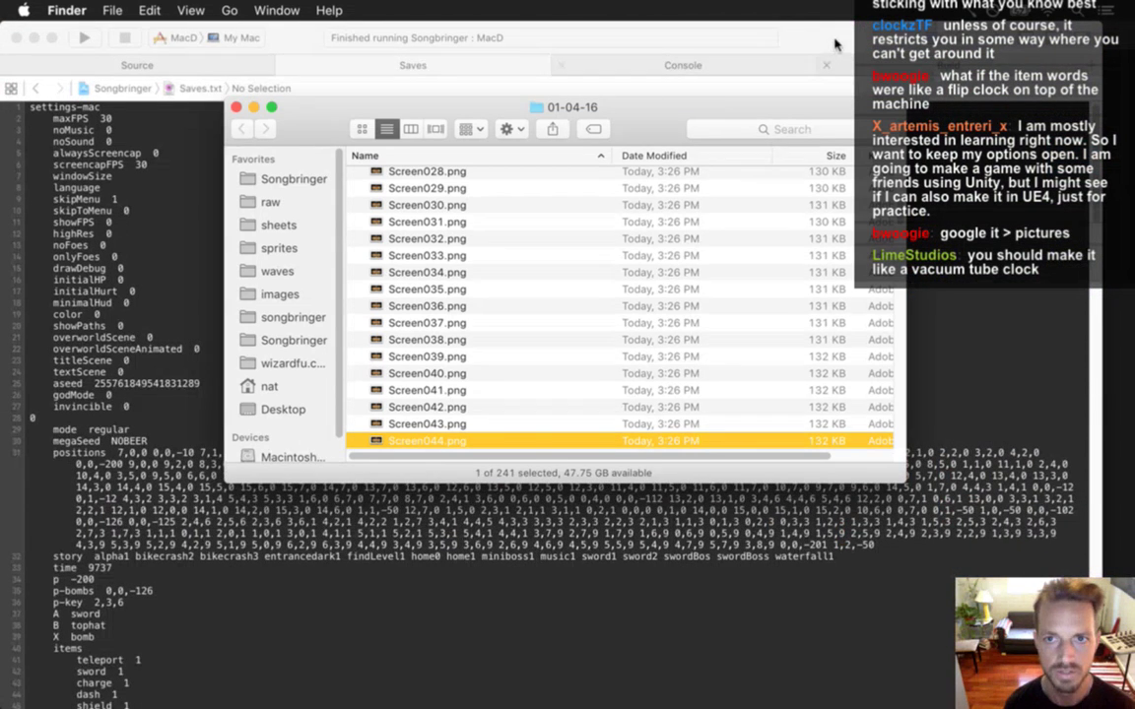
# Step: Switch to Xcode, set windowSize to tiny in Saves.txt, and run Songbringer up to the Matter Bomb Container message before quitting it
pyautogui.click(522, 57)
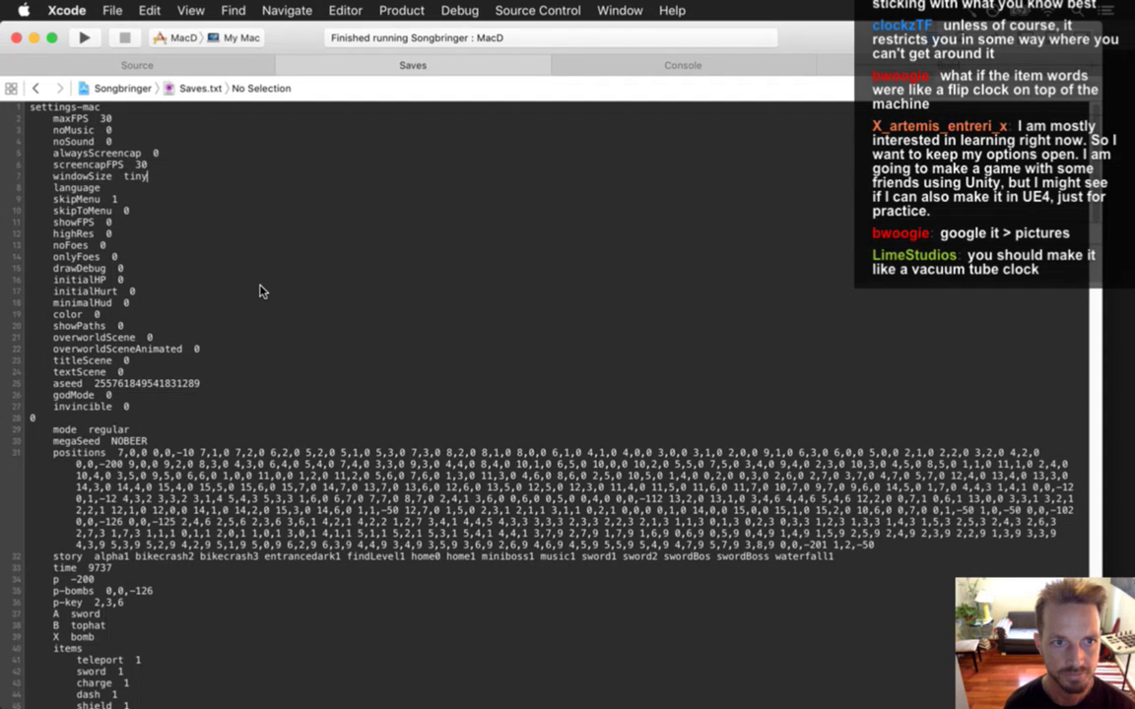
pyautogui.press('super+r')
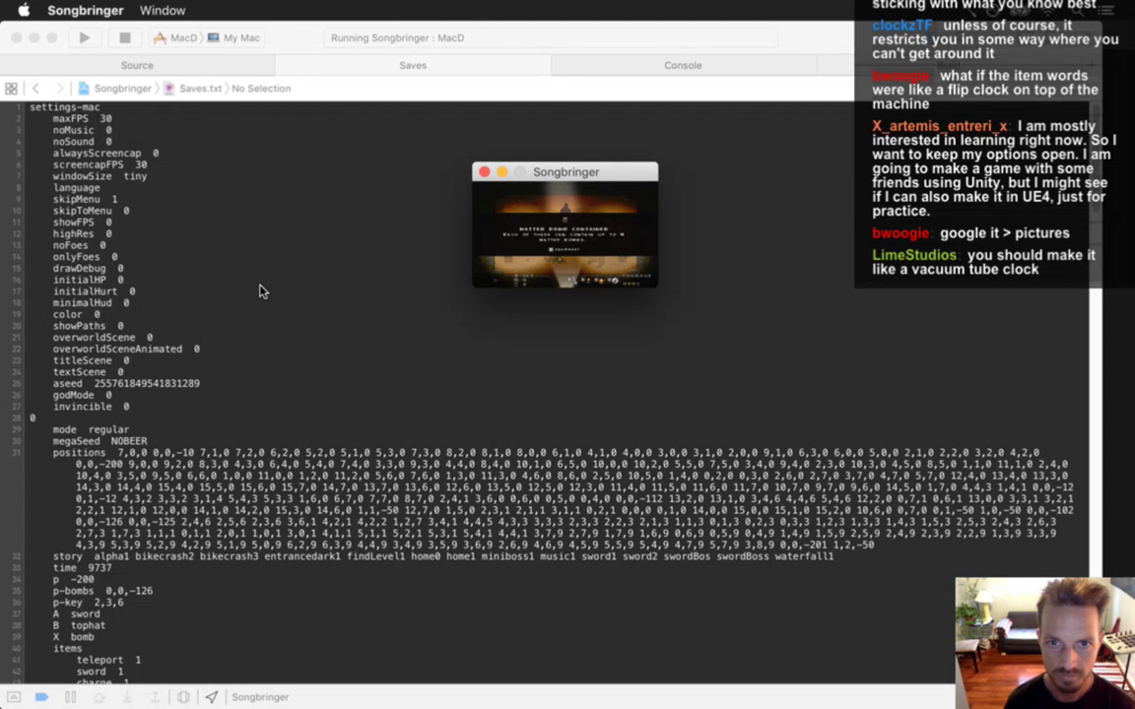
pyautogui.press('super+q')
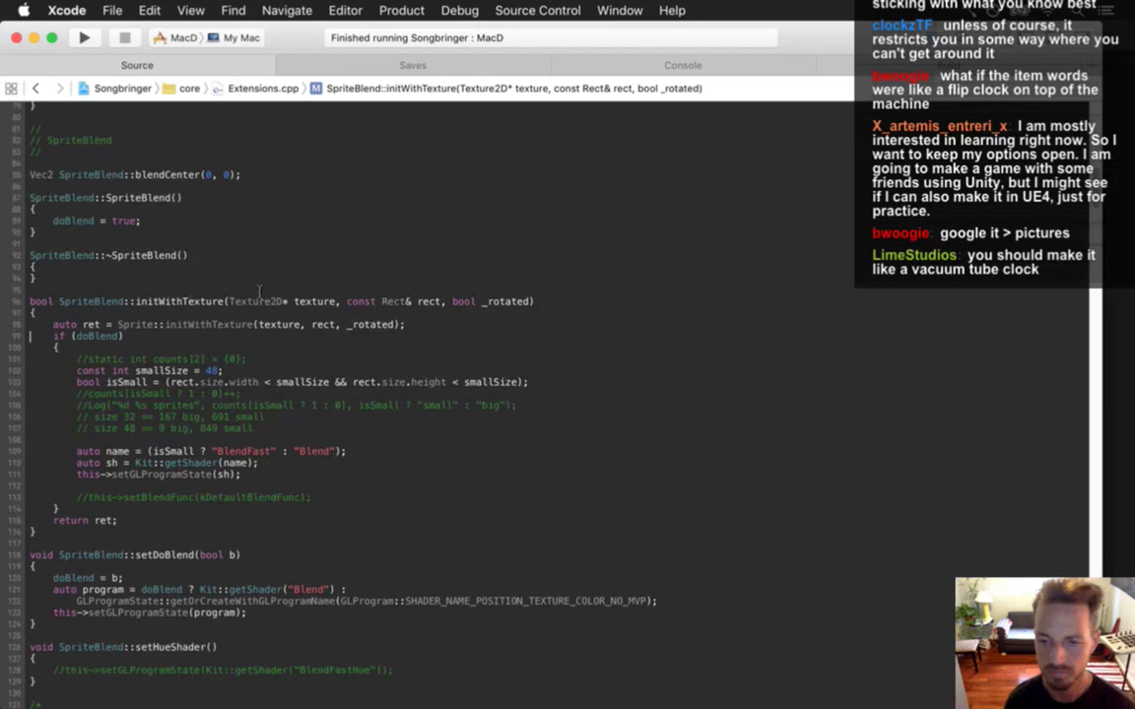
# Step: Open the desktop file "Screen Shot 2016-01-04 at 3.27.52 PM" in Photoshop
pyautogui.press('F11')
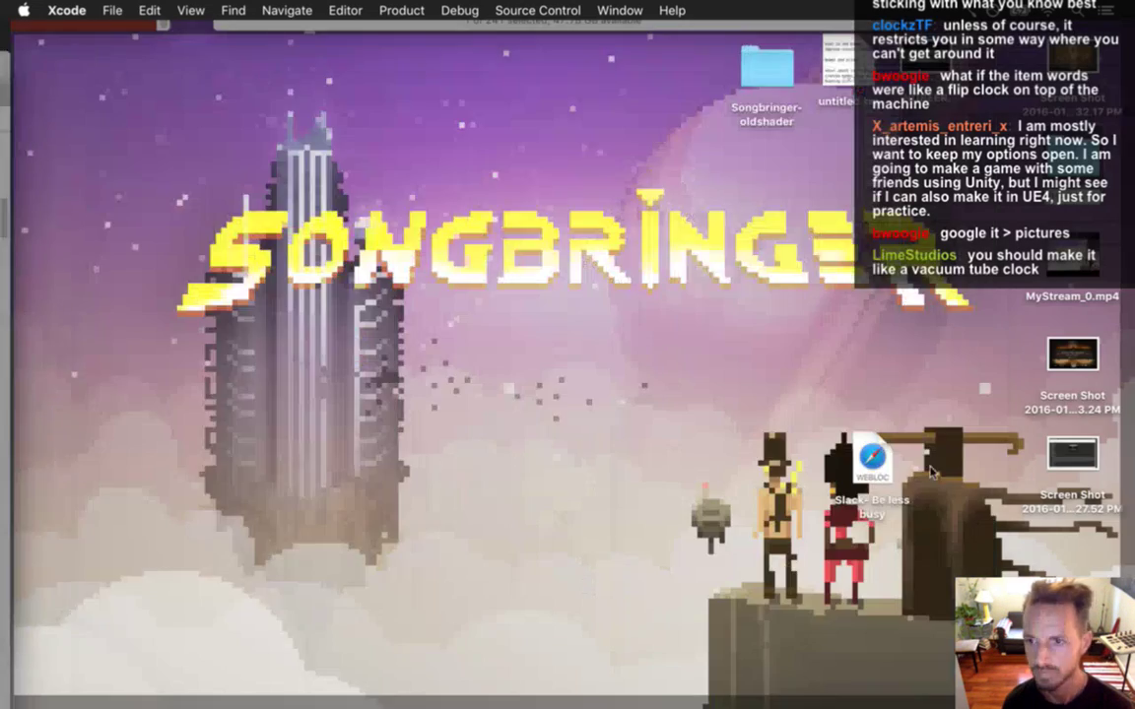
pyautogui.click(1081, 449)
pyautogui.rightClick(1082, 448)
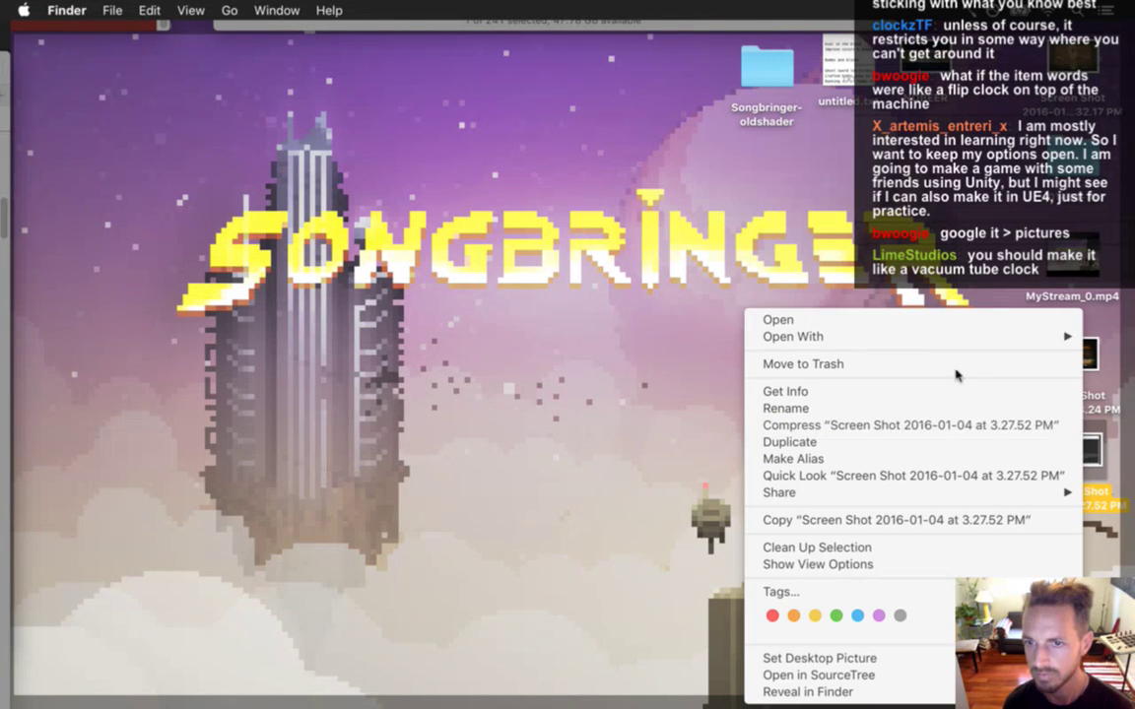
pyautogui.moveTo(902, 339)
pyautogui.click(600, 338)
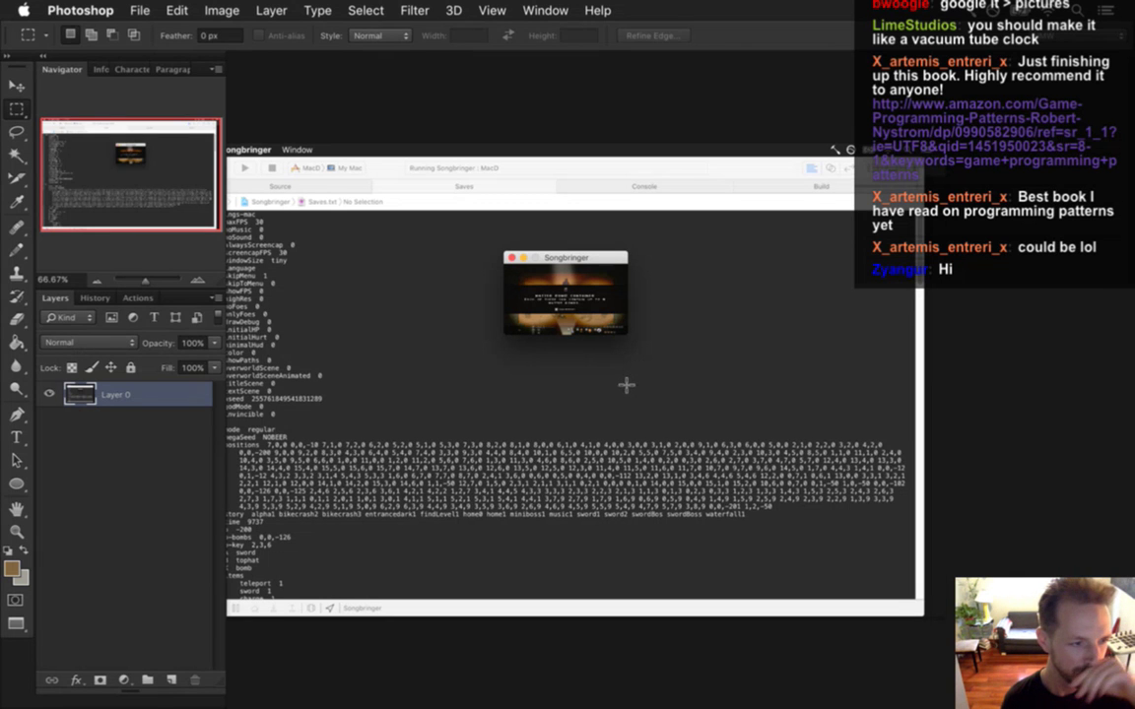
# Step: Copy the Matter Bomb Container icon and description text from the screenshot and paste them into Vending.psd as a new layer
pyautogui.moveTo(553, 297); pyautogui.dragTo(645, 318)
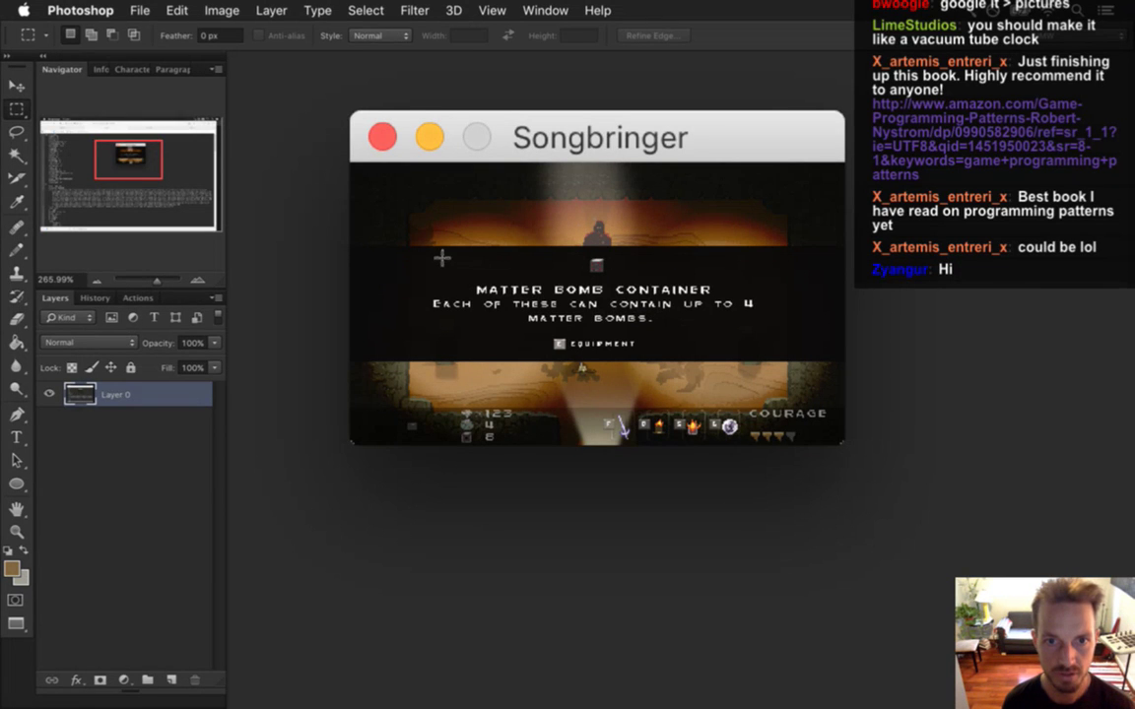
pyautogui.moveTo(406, 250); pyautogui.dragTo(771, 331)
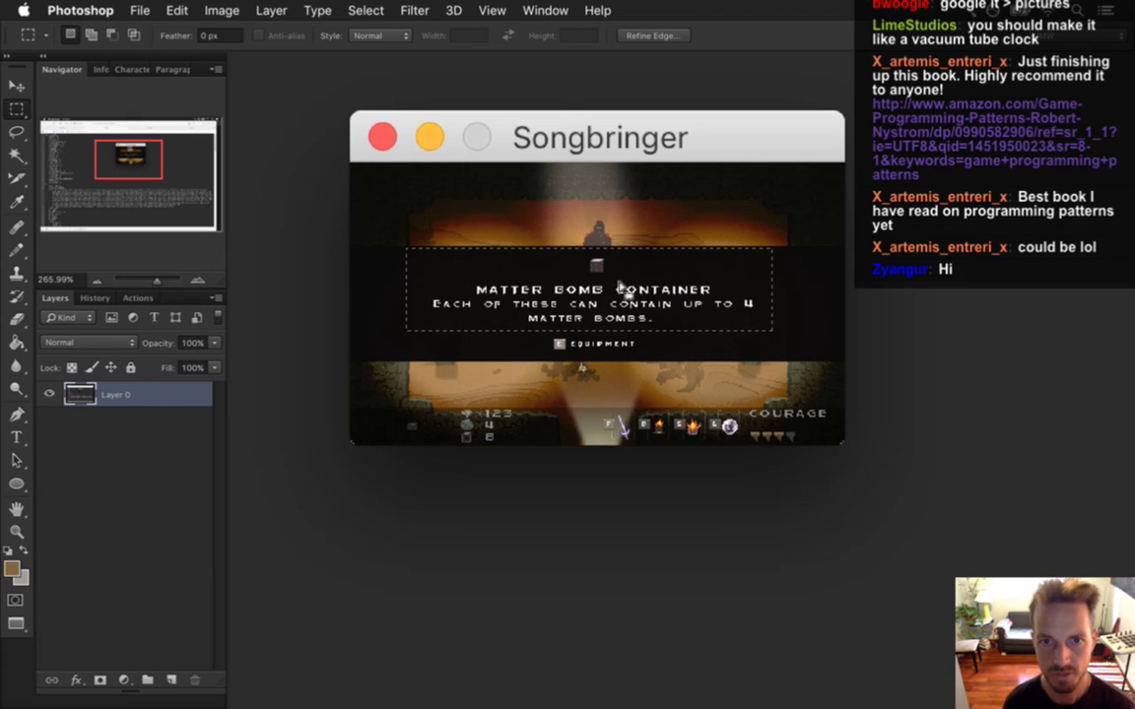
pyautogui.click(545, 11)
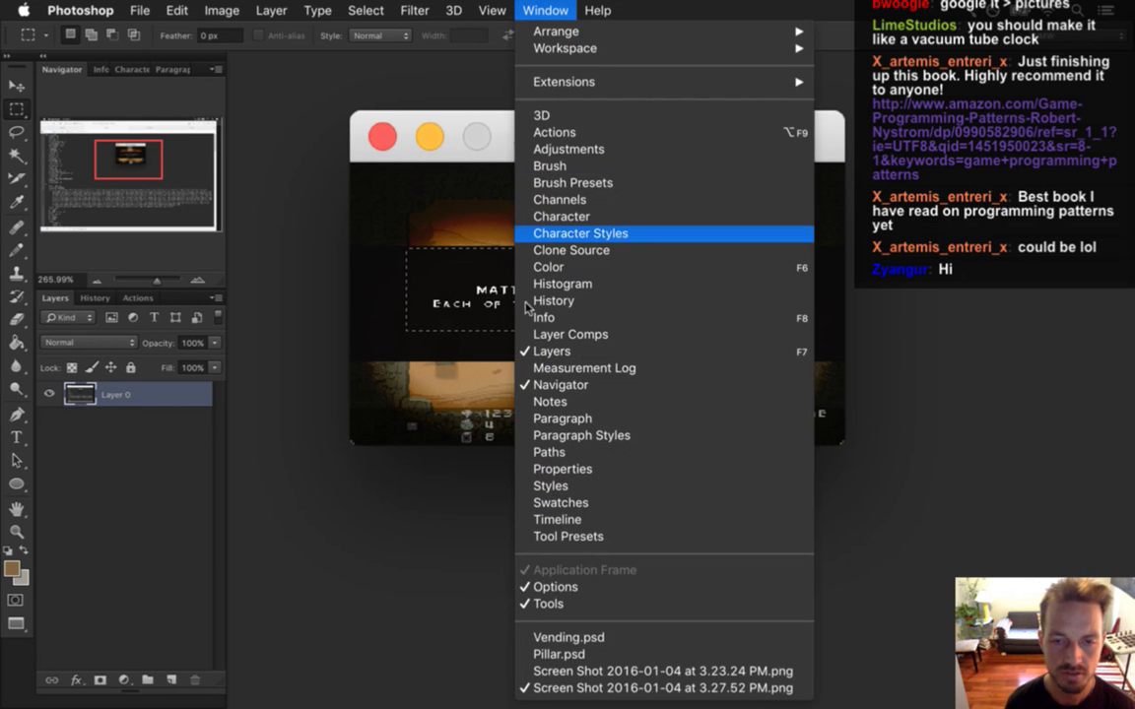
pyautogui.click(572, 637)
pyautogui.click(544, 11)
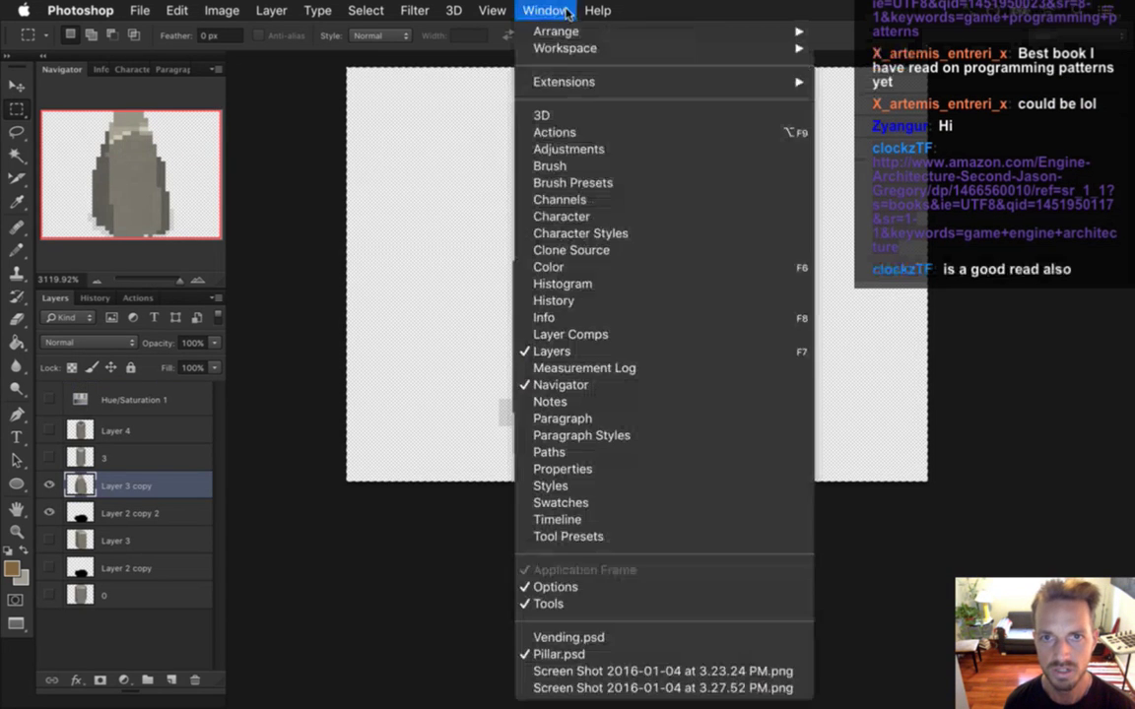
pyautogui.click(577, 635)
pyautogui.hotkey('ctrl', 'v')
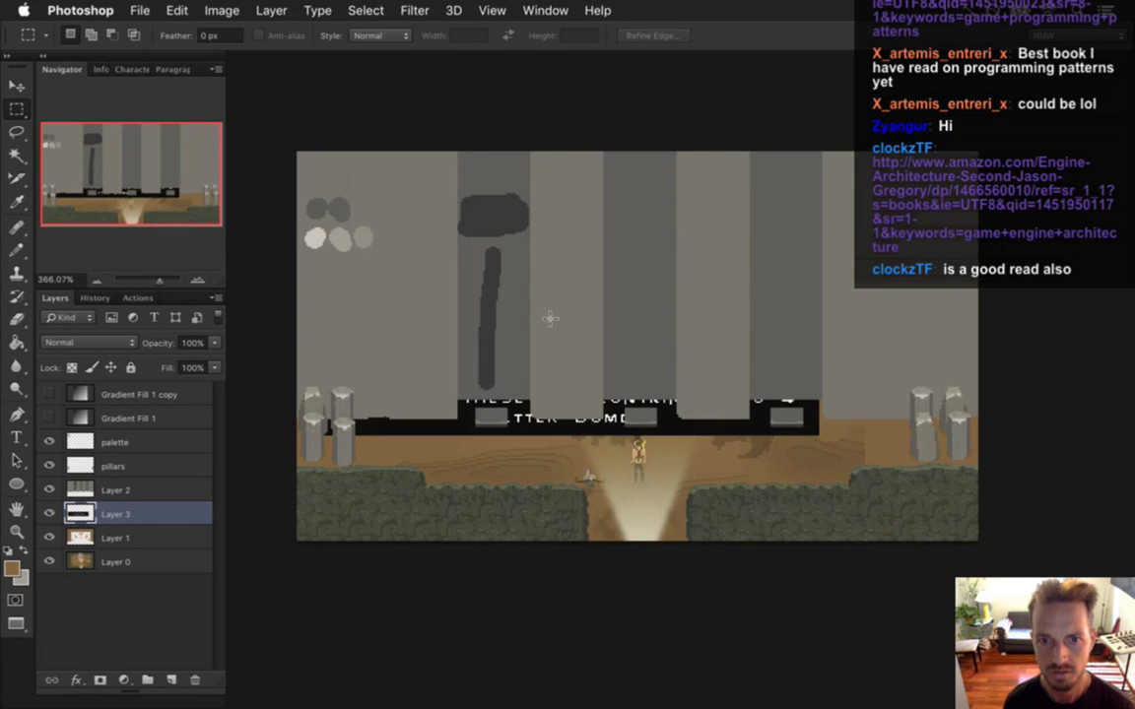
# Step: Reorder Layer 3 above the palette layer and move the item caption to the upper edge of the scene
pyautogui.moveTo(83, 542); pyautogui.dragTo(81, 442)
pyautogui.press('v')
pyautogui.moveTo(624, 355); pyautogui.dragTo(692, 185)
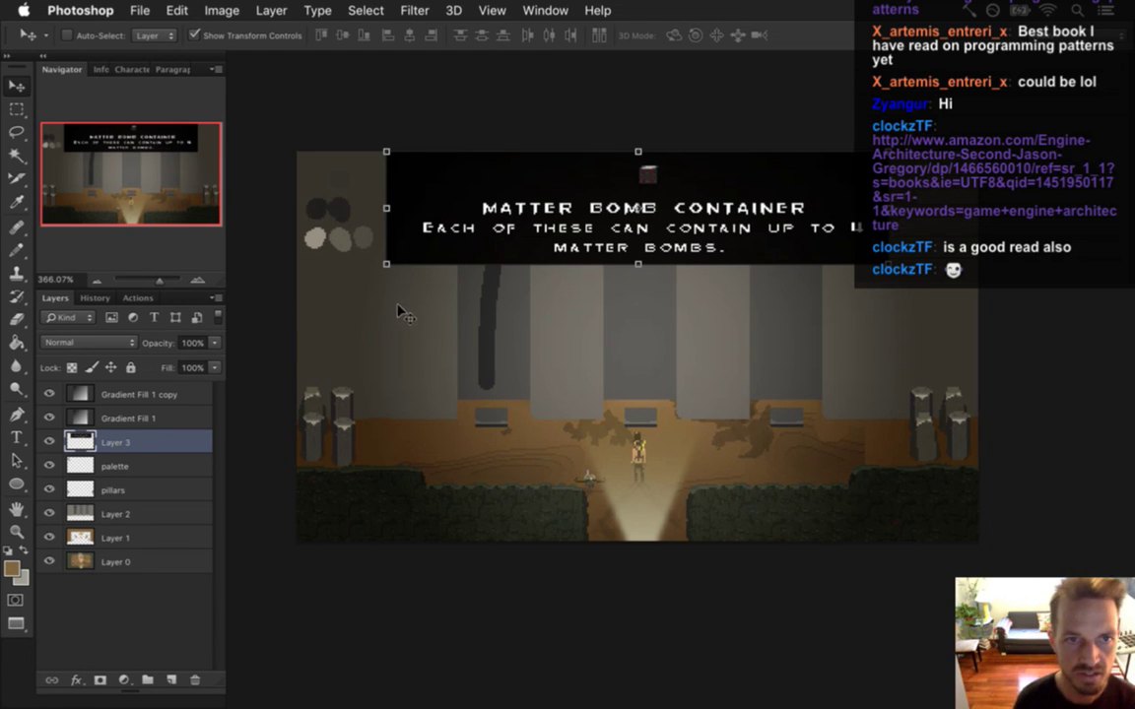
# Step: Sample the caption's black background color and move the palette swatches down onto the lower-left hedge area
pyautogui.press('i')
pyautogui.click(411, 230)
pyautogui.click(82, 458)
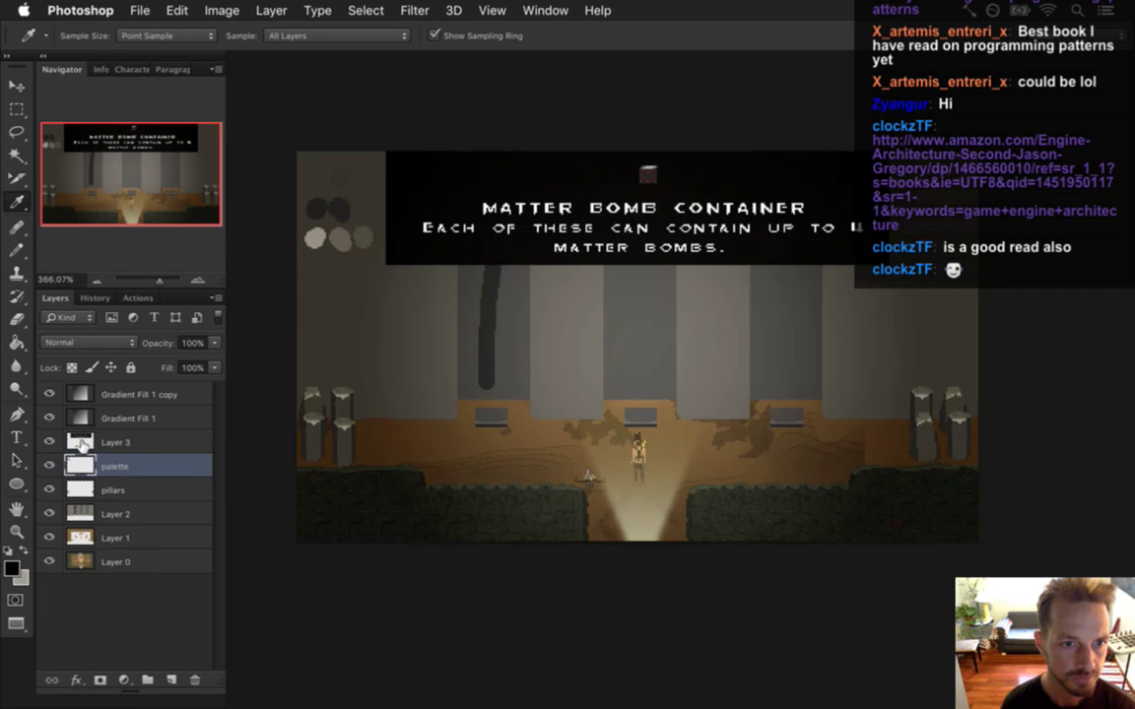
pyautogui.moveTo(345, 192); pyautogui.dragTo(416, 465)
pyautogui.press('m')
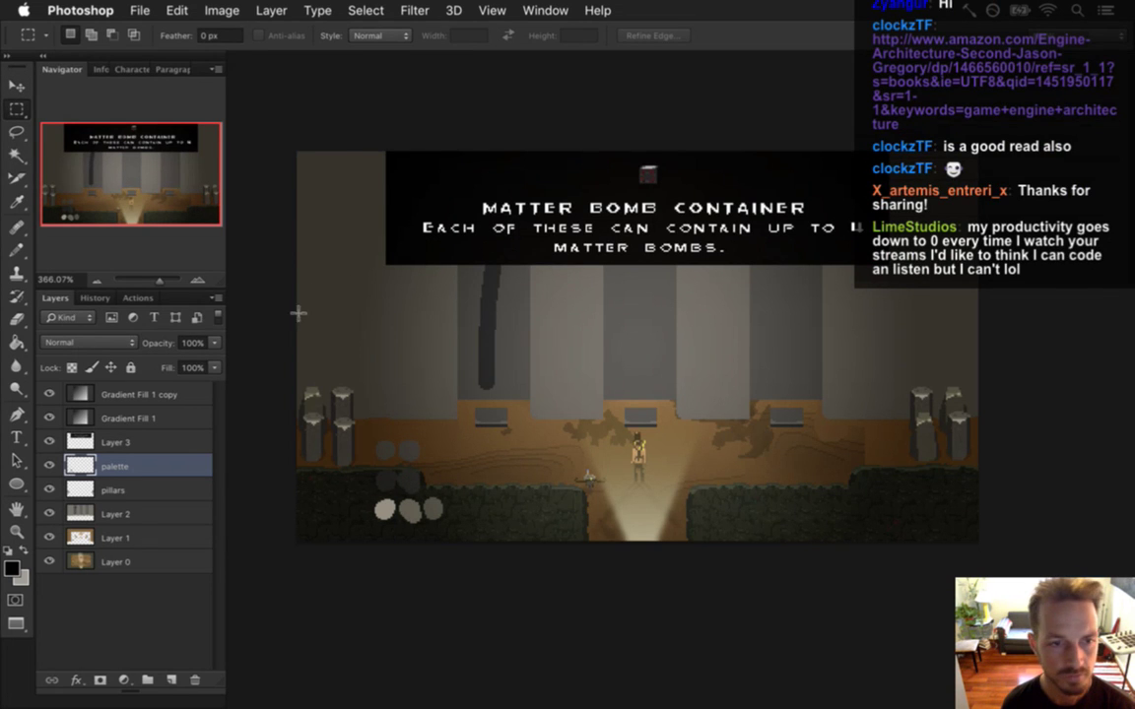
# Step: On Layer 3, extend the caption's black background to both side edges of the canvas by painting it black
pyautogui.click(87, 442)
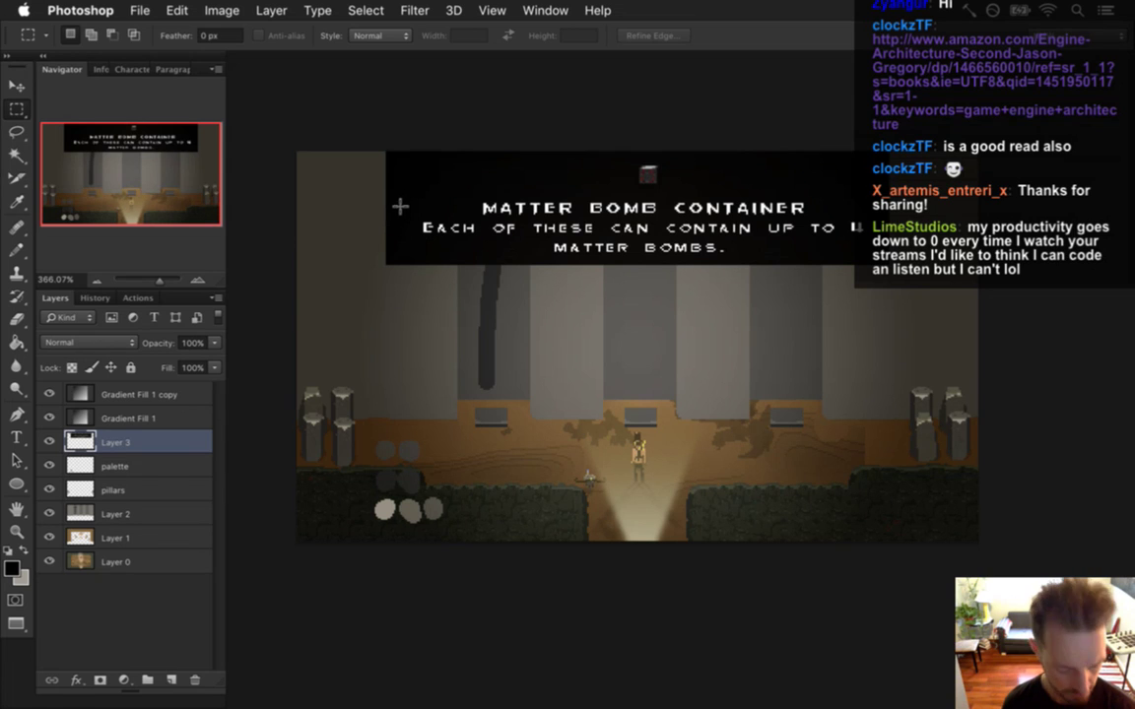
pyautogui.press('i')
pyautogui.press('b')
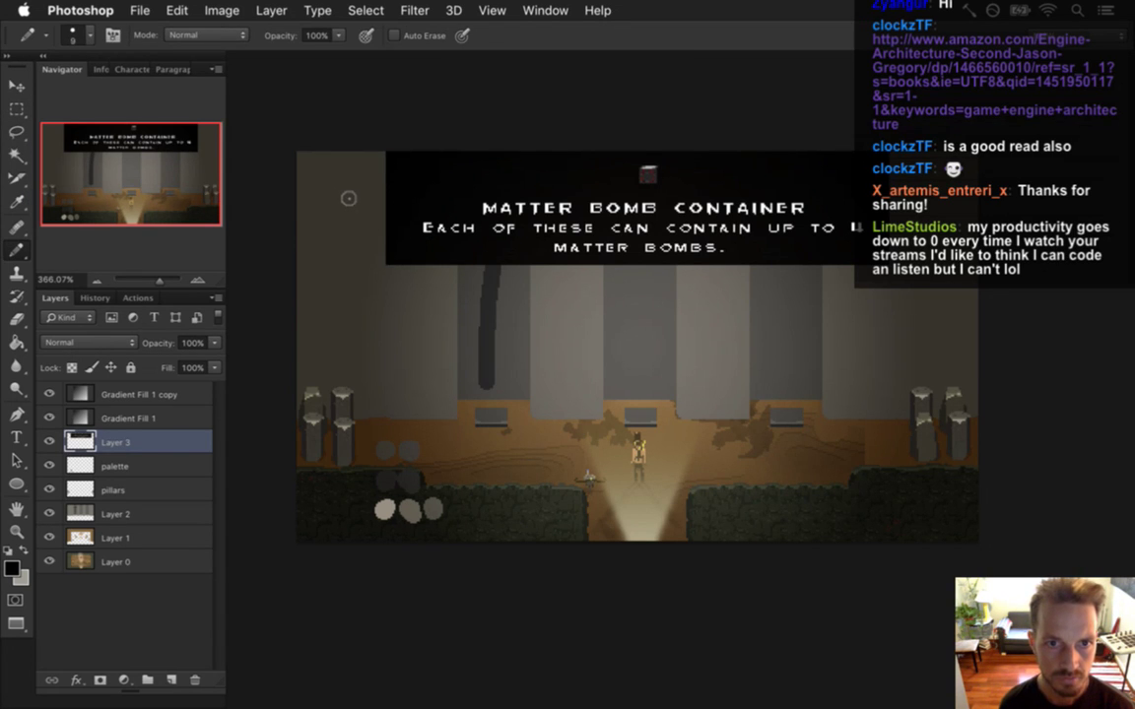
pyautogui.press('m')
pyautogui.moveTo(278, 145)
pyautogui.mouseDown()
pyautogui.moveTo(405, 253)
pyautogui.moveTo(399, 264)
pyautogui.mouseUp()
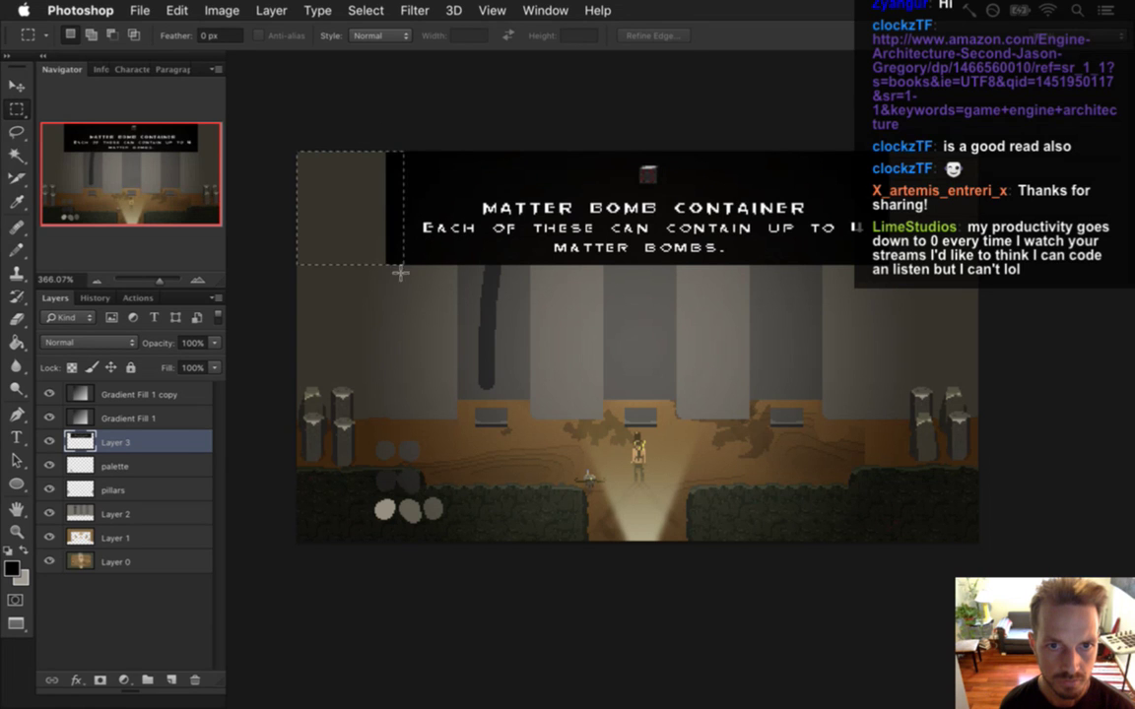
pyautogui.press('v')
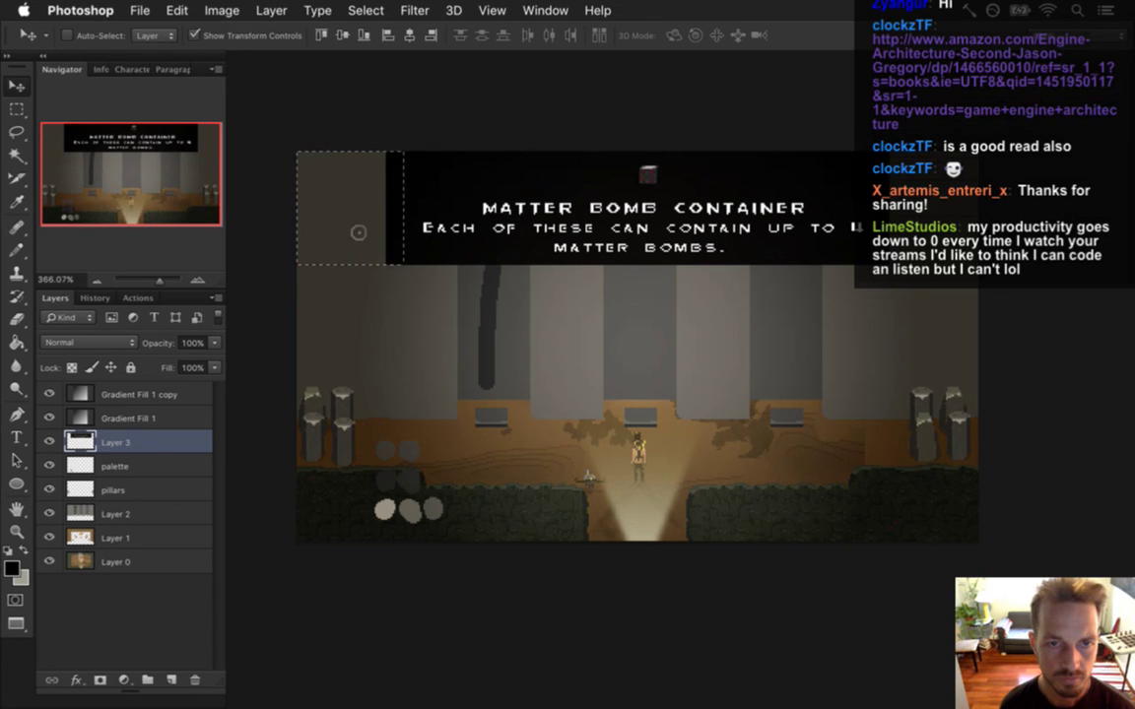
pyautogui.press('b')
pyautogui.moveTo(315, 274)
pyautogui.mouseDown()
pyautogui.moveTo(367, 279)
pyautogui.moveTo(374, 184)
pyautogui.moveTo(316, 253)
pyautogui.moveTo(324, 215)
pyautogui.moveTo(293, 194)
pyautogui.mouseUp()
pyautogui.press('m')
pyautogui.press('super+d')
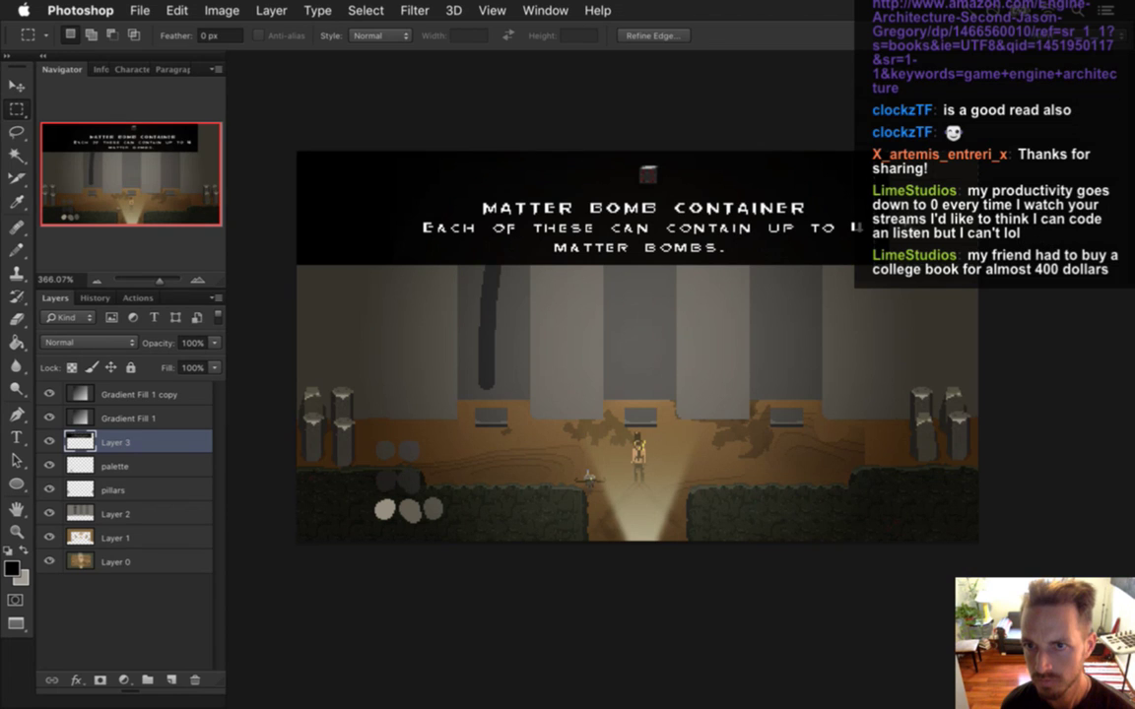
pyautogui.press('b')
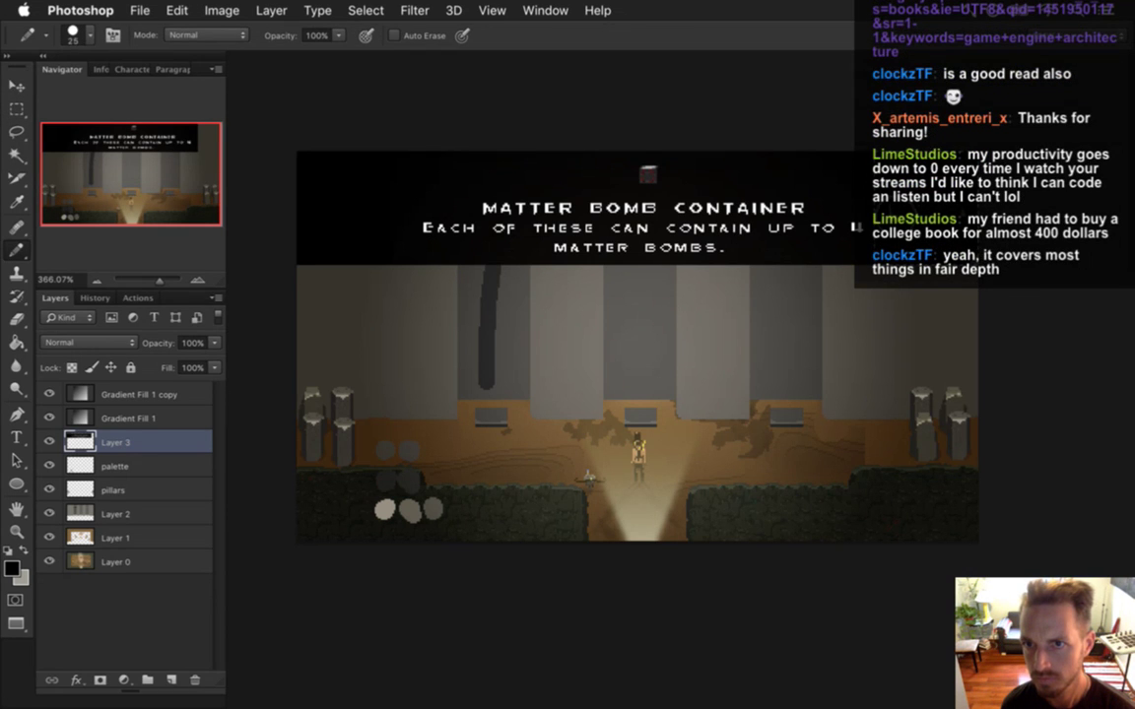
pyautogui.press('m')
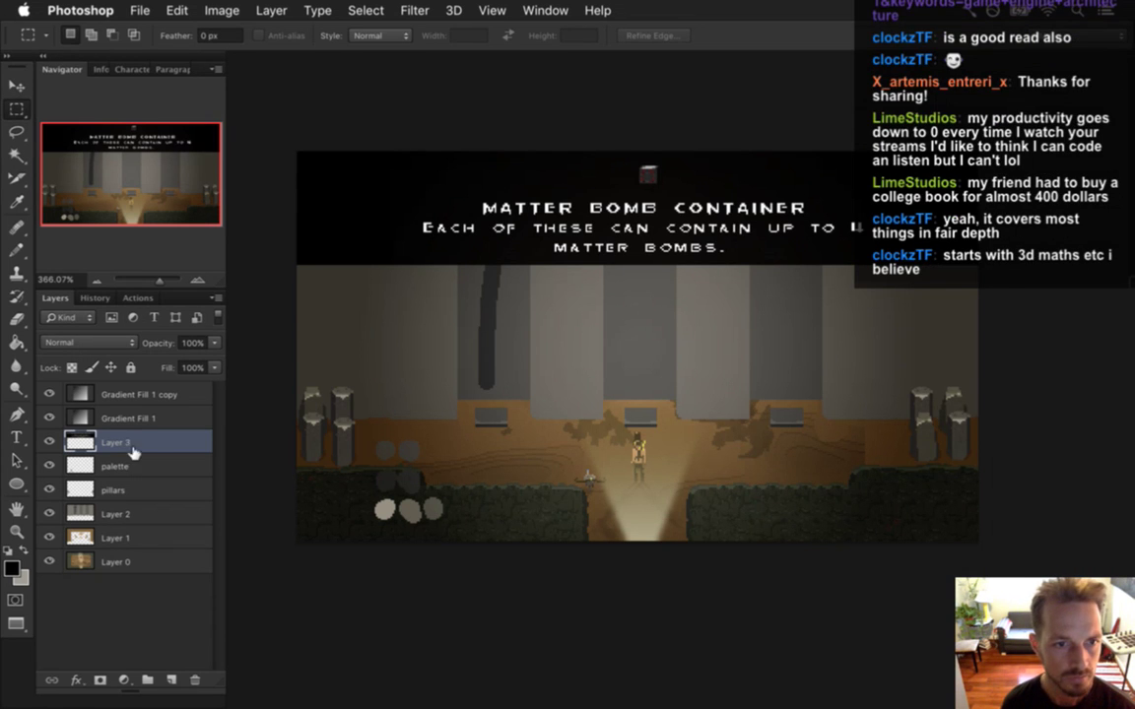
# Step: Nudge the caption on Layer 3 upward until its icon is off the canvas and the text sits near the upper edge
pyautogui.press('v')
pyautogui.press('Up')
pyautogui.press('Up')
pyautogui.press('Up')
pyautogui.press('Up')
pyautogui.press('Up')
pyautogui.press('Up')
pyautogui.press('Up')
pyautogui.press('Up')
pyautogui.press('Up')
pyautogui.press('Up')
pyautogui.press('Up')
pyautogui.press('Up')
pyautogui.press('Up')
pyautogui.press('Up')
pyautogui.press('Up')
pyautogui.press('Up')
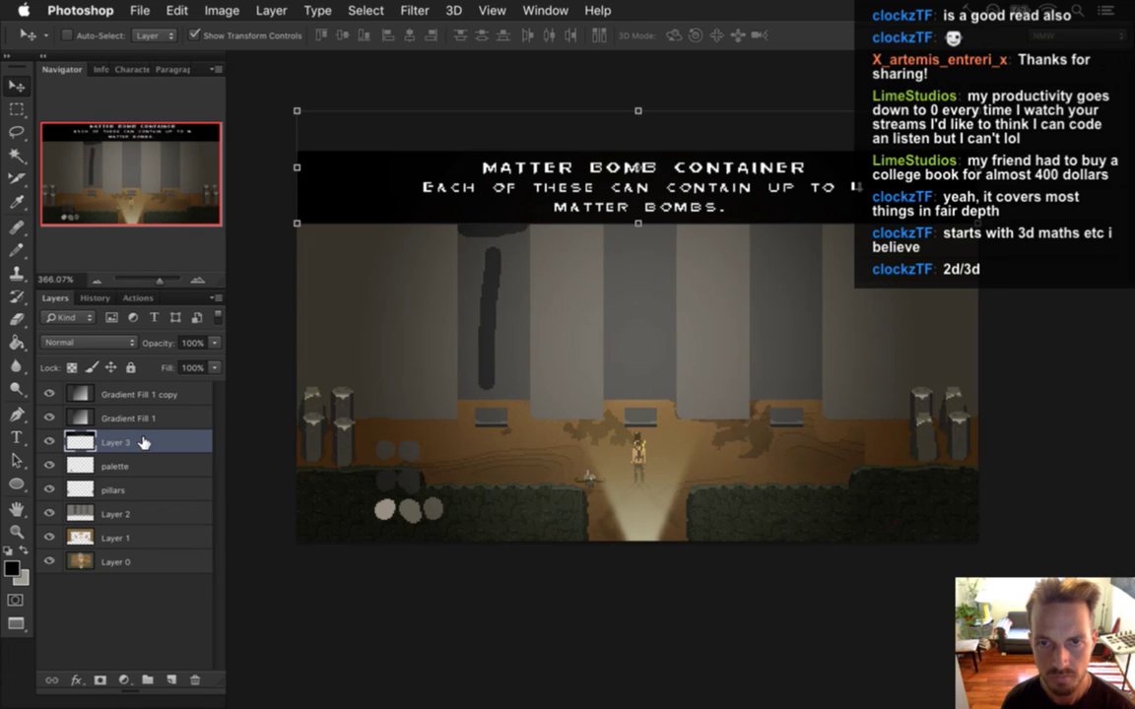
pyautogui.press('Down')
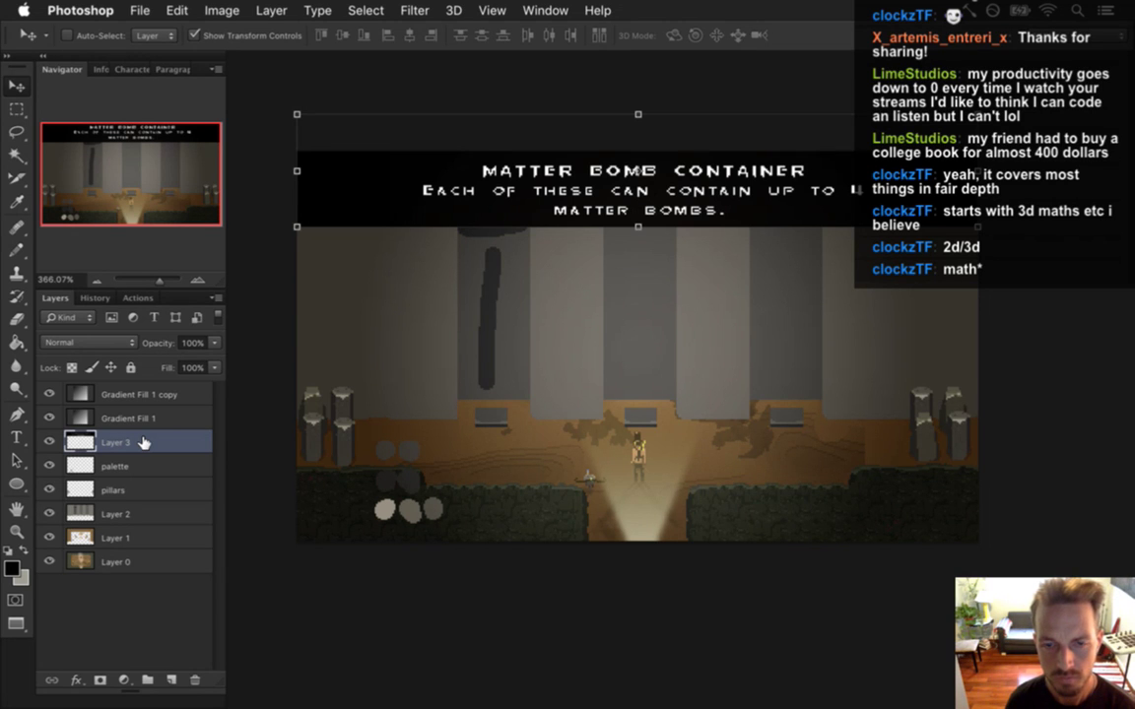
pyautogui.press('m')
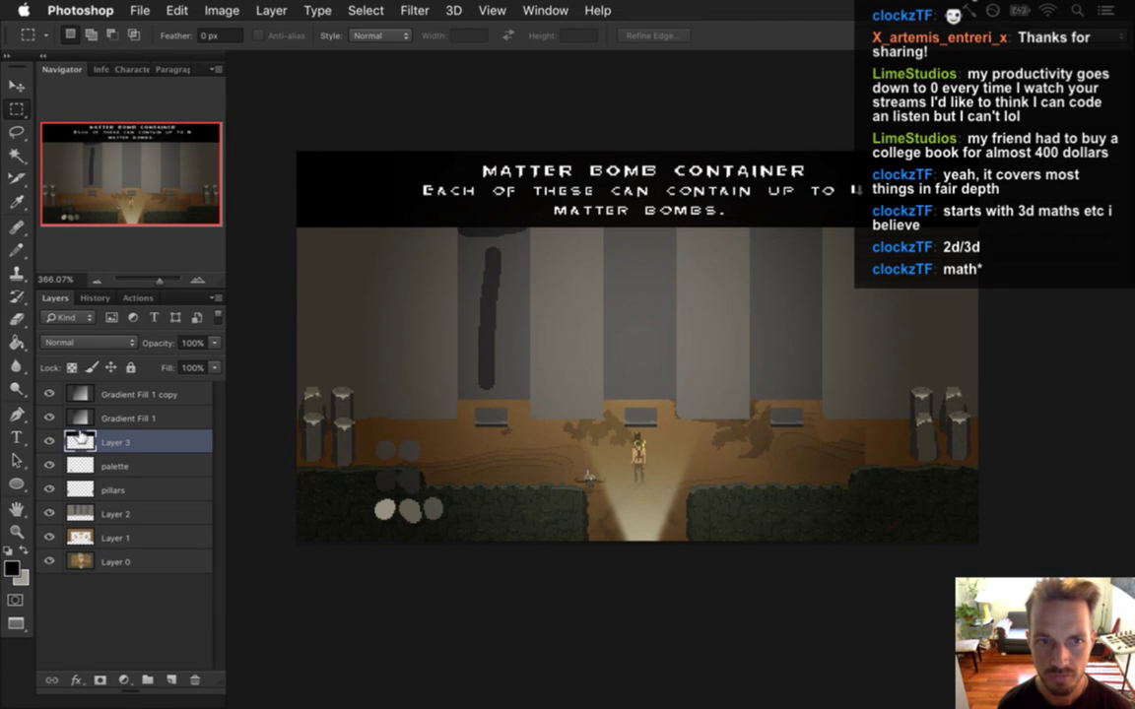
# Step: Create a layer group named lights, put both gradient fill layers in it, collapse it, and toggle its visibility off and on
pyautogui.click(125, 394)
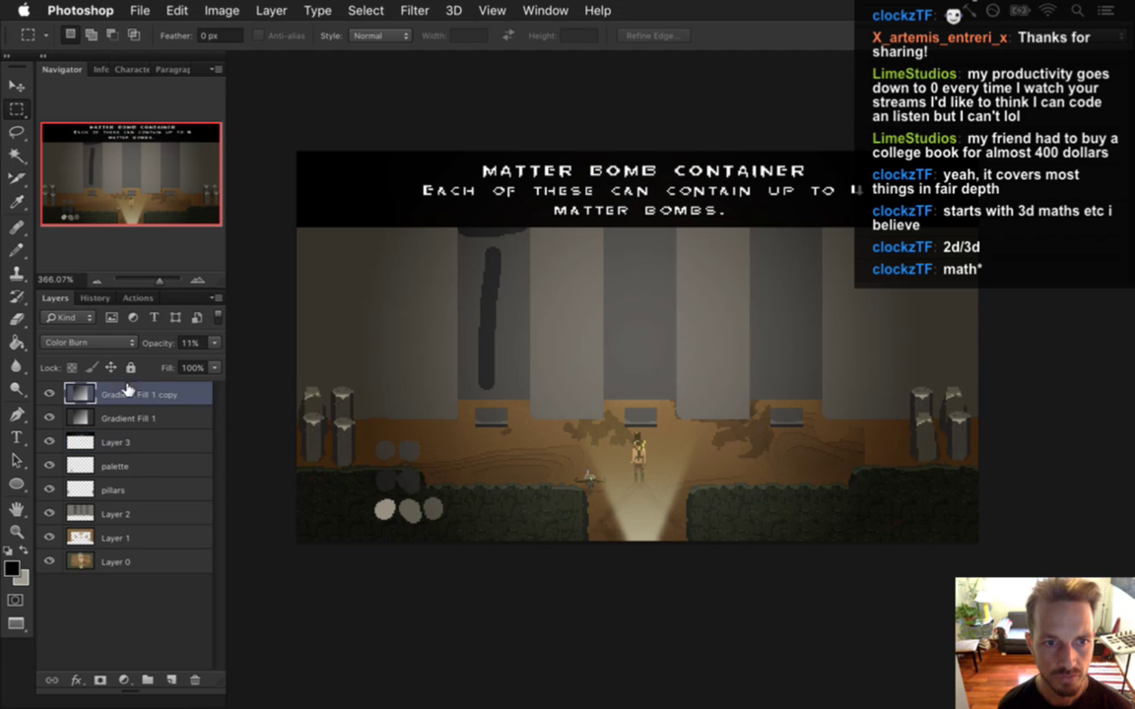
pyautogui.click(124, 679)
pyautogui.press('Escape')
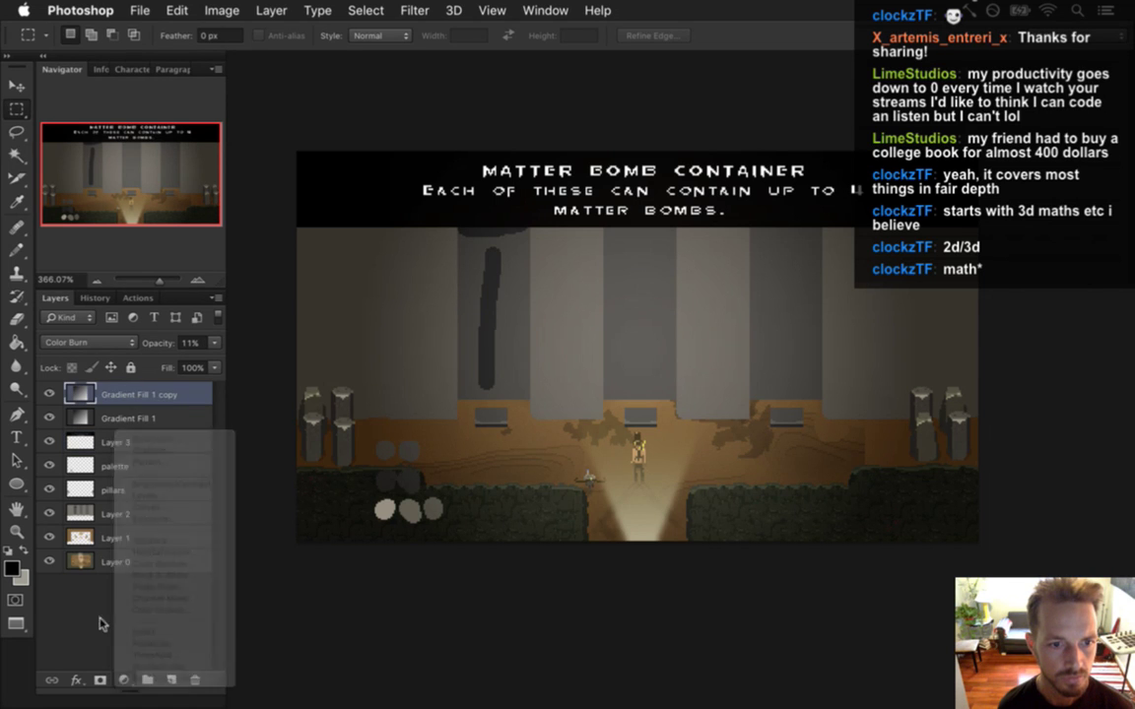
pyautogui.click(146, 680)
pyautogui.doubleClick(116, 392)
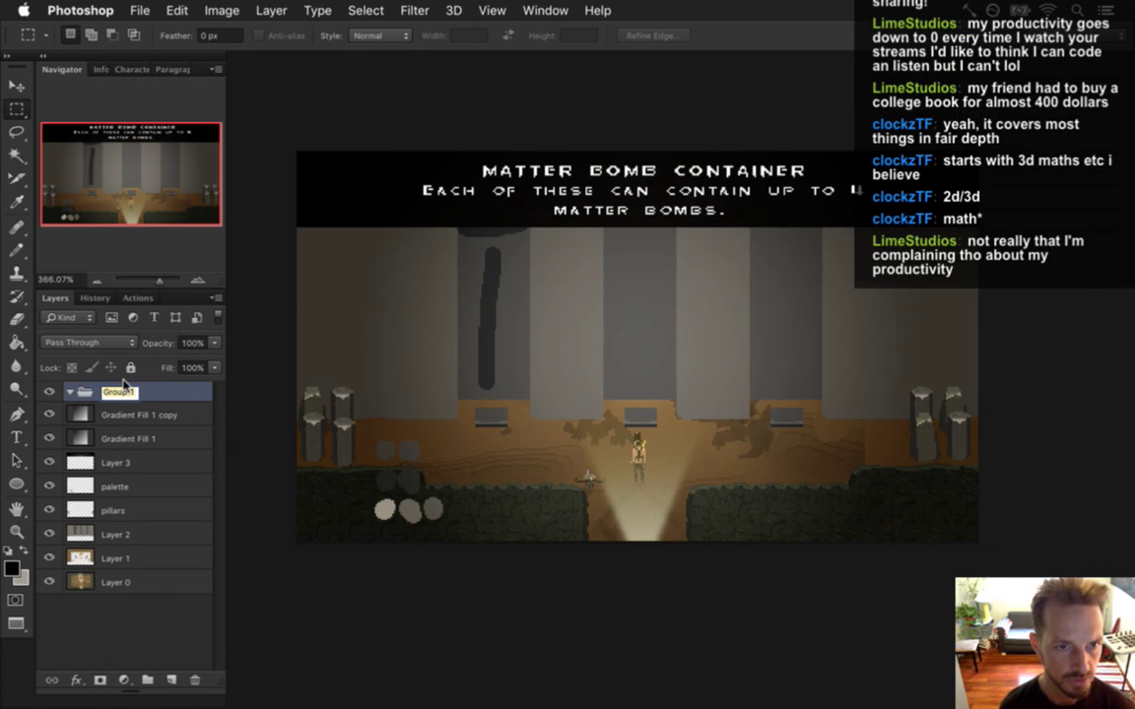
pyautogui.write('lights')
pyautogui.press('Return')
pyautogui.click(133, 439)
pyautogui.keyDown('shift'); pyautogui.click(136, 418); pyautogui.keyUp('shift')
pyautogui.moveTo(136, 418); pyautogui.dragTo(67, 394)
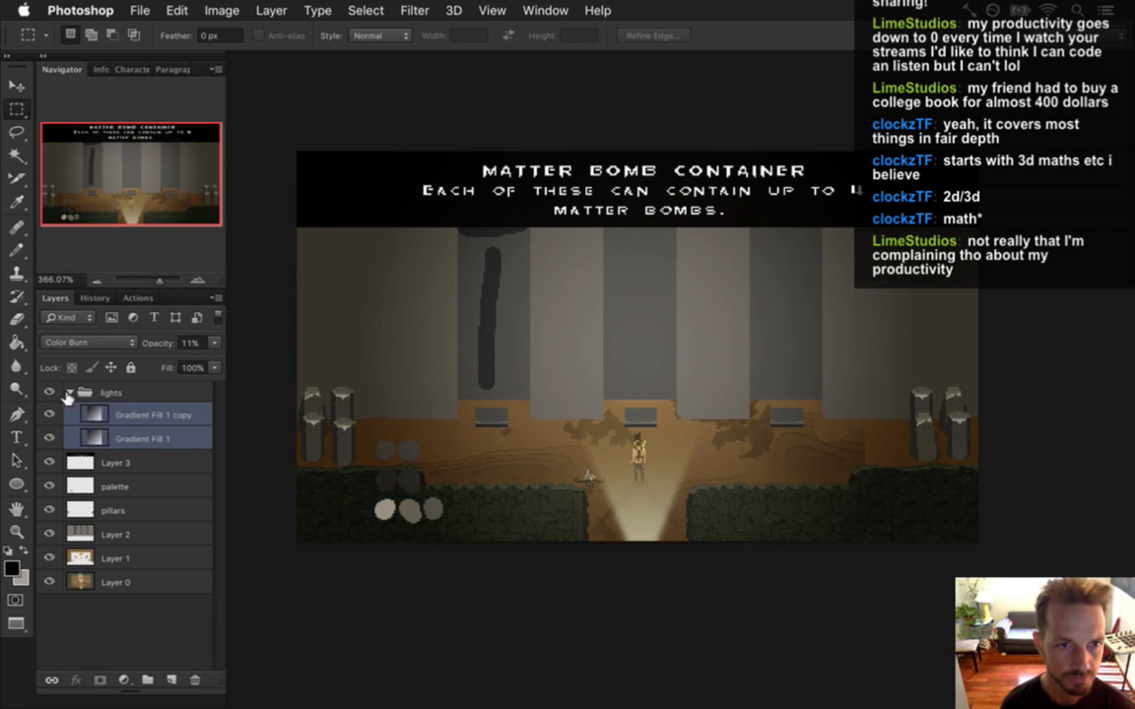
pyautogui.click(69, 393)
pyautogui.click(49, 392)
pyautogui.click(49, 392)
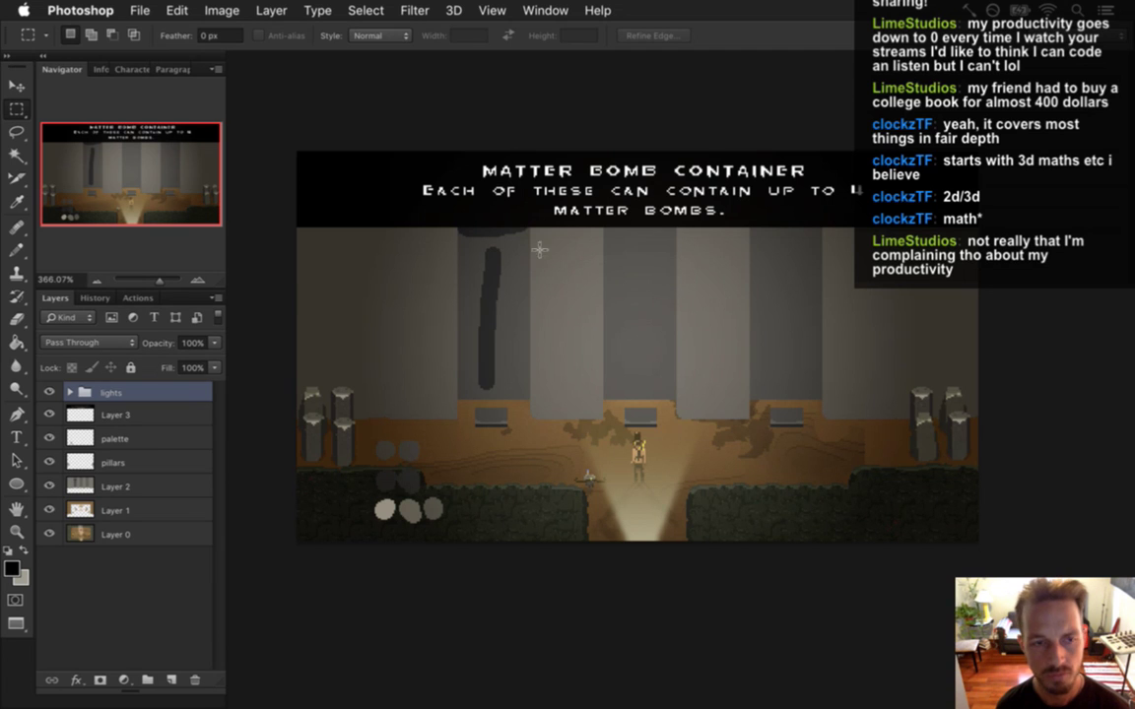
pyautogui.click(537, 10)
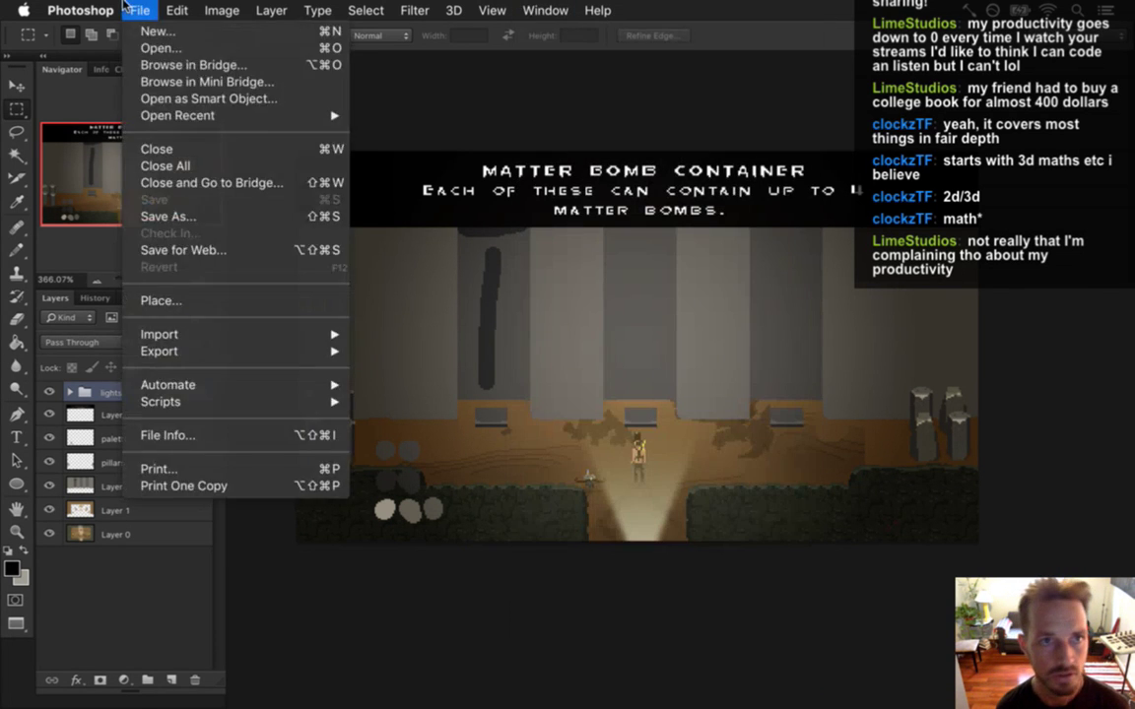
pyautogui.click(140, 11)
pyautogui.click(143, 14)
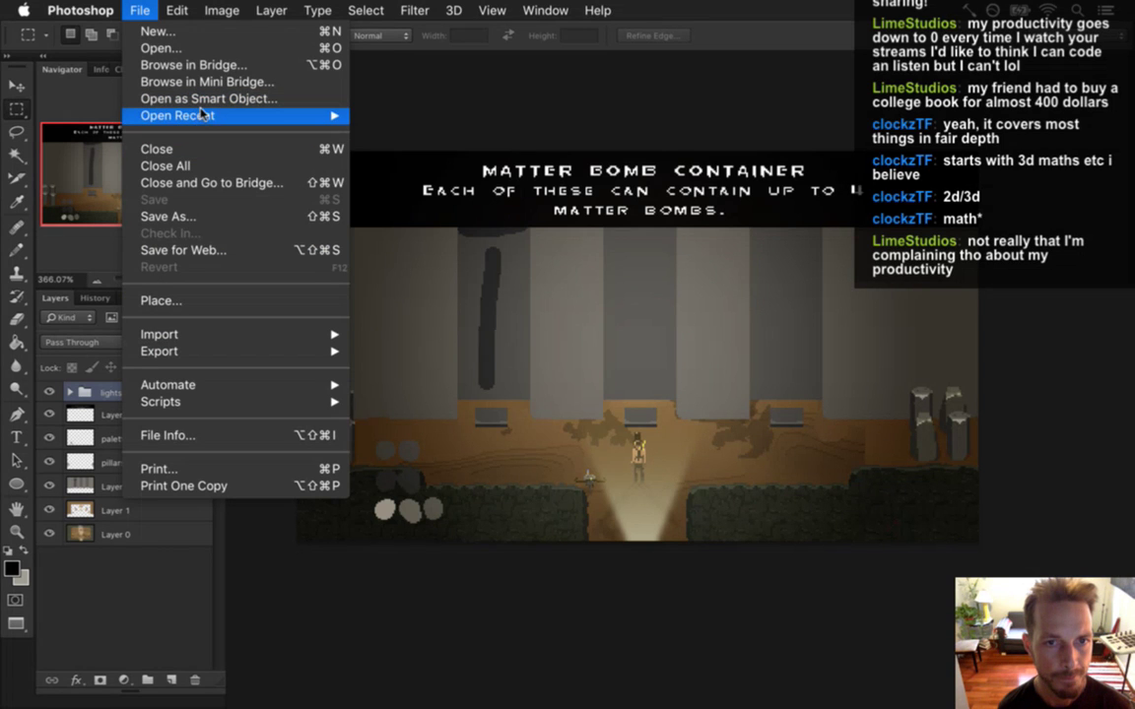
pyautogui.moveTo(204, 113)
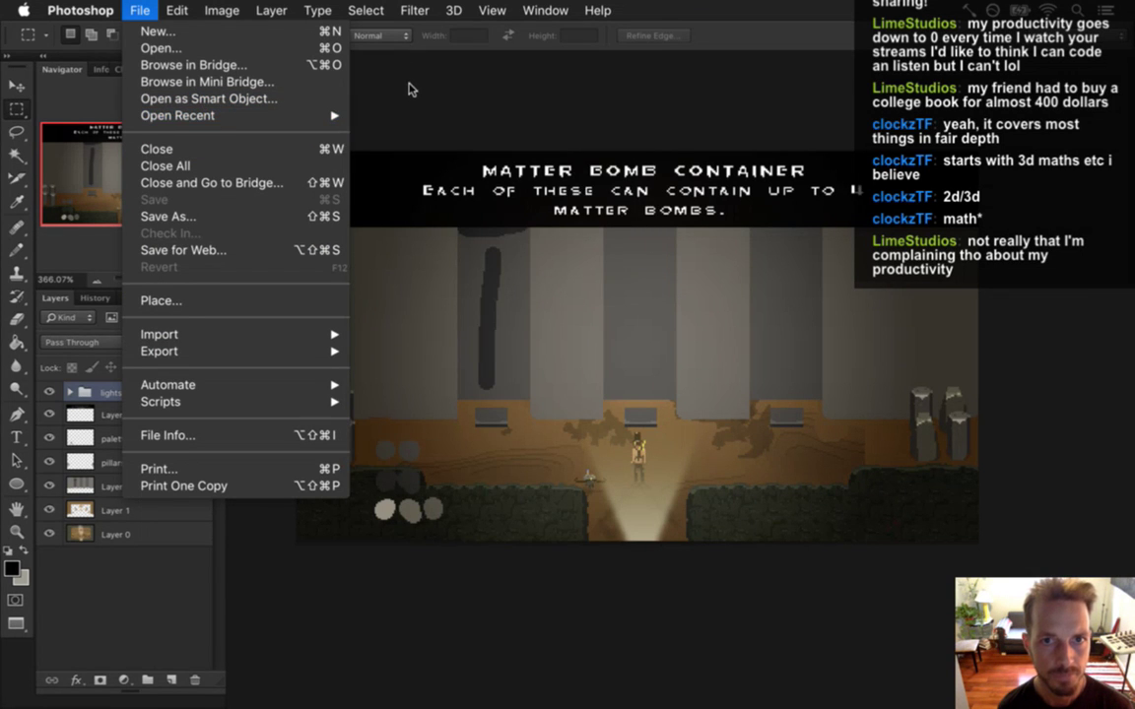
pyautogui.click(365, 78)
# Step: Hide every layer above Layer 0 to examine the original shop's item layout, and show the layers again
pyautogui.moveTo(47, 499); pyautogui.dragTo(48, 390)
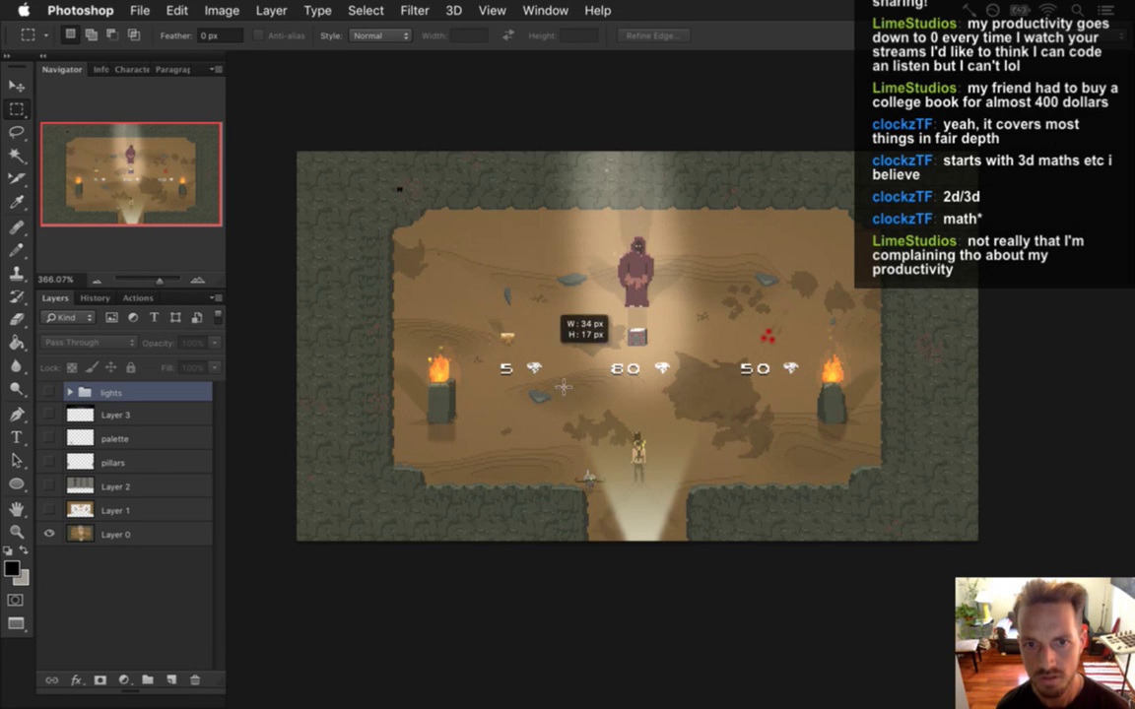
pyautogui.moveTo(47, 510); pyautogui.dragTo(49, 392)
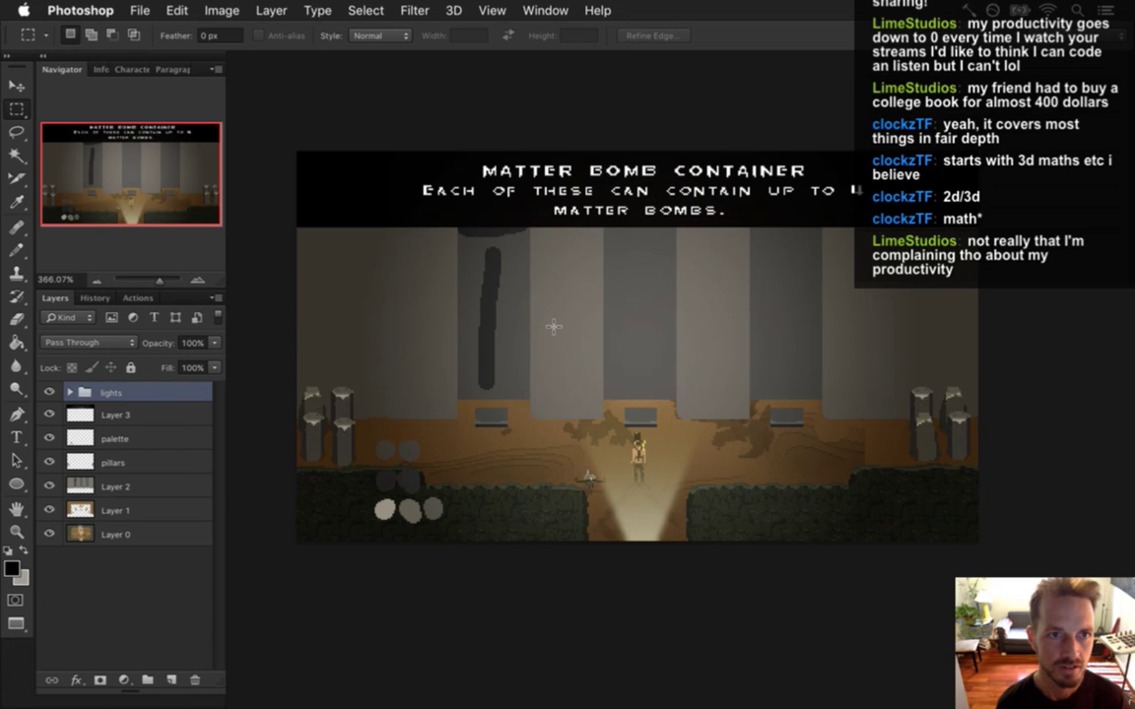
# Step: Open the recent document holding the item sprites and copy the large dark container box with red details
pyautogui.click(138, 10)
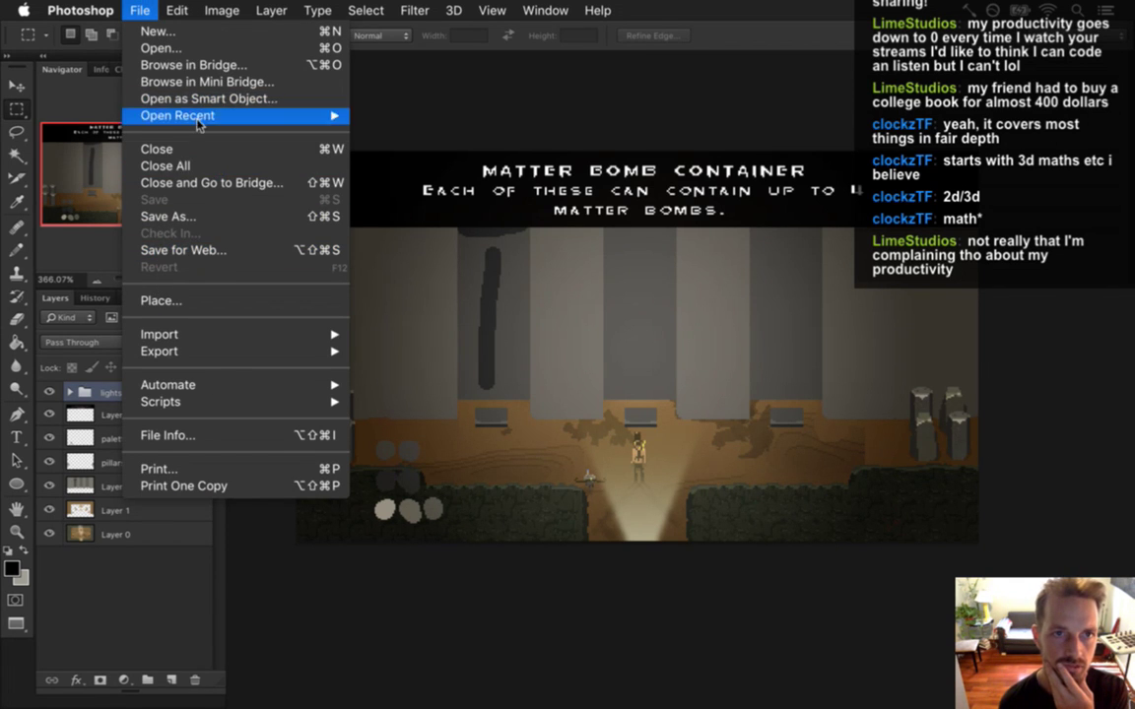
pyautogui.moveTo(198, 121)
pyautogui.click(401, 264)
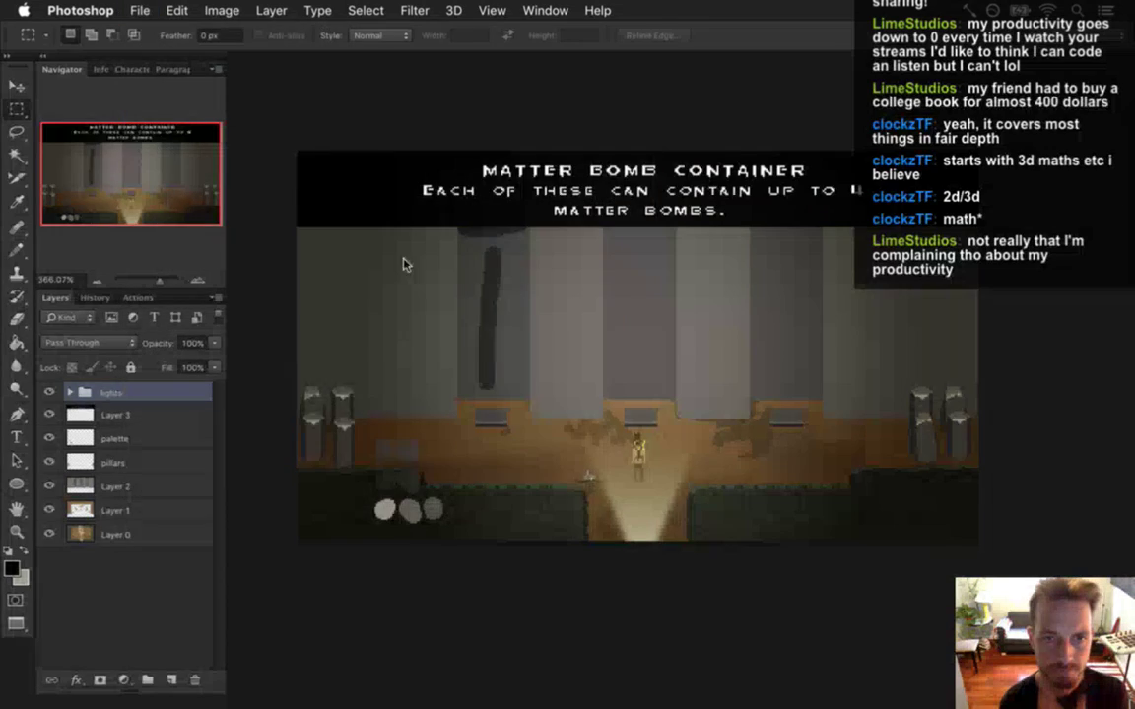
pyautogui.scroll(3, 585, 392)
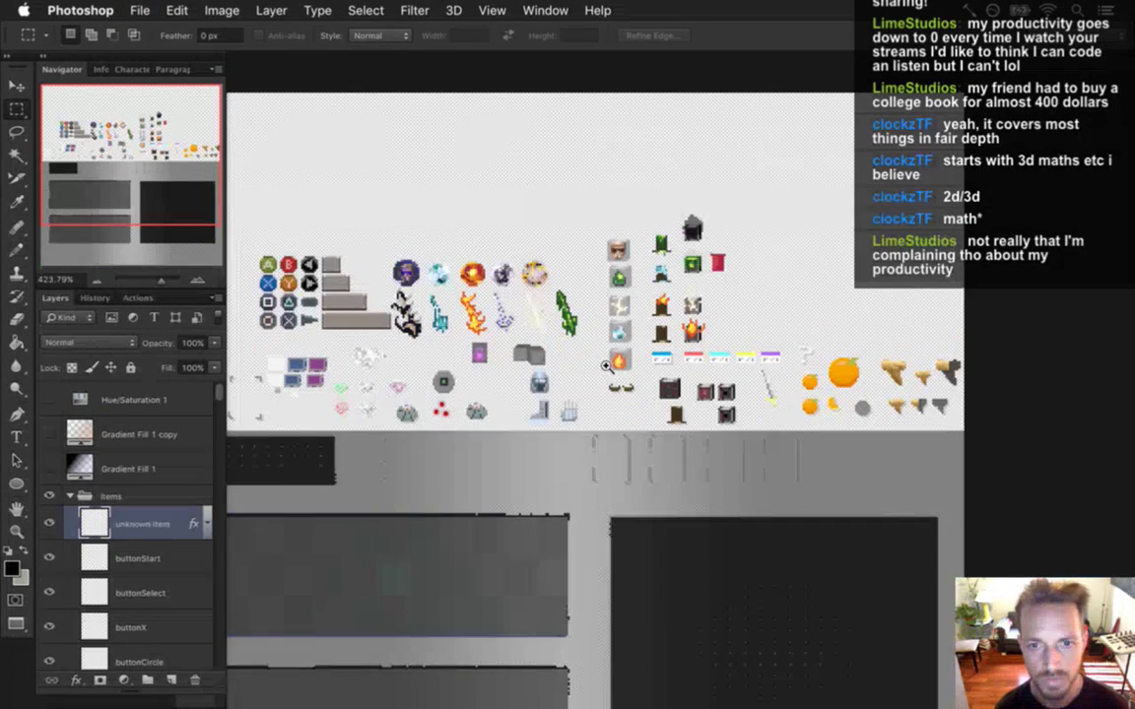
pyautogui.scroll(2, 604, 366)
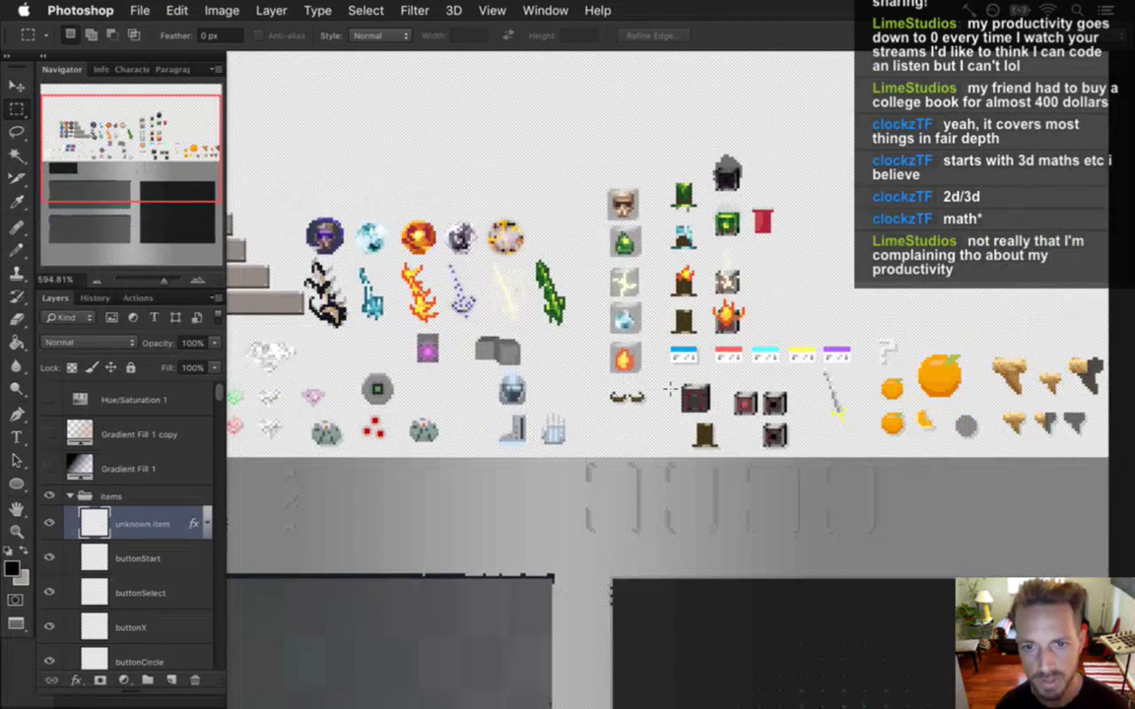
pyautogui.moveTo(668, 371); pyautogui.dragTo(715, 417)
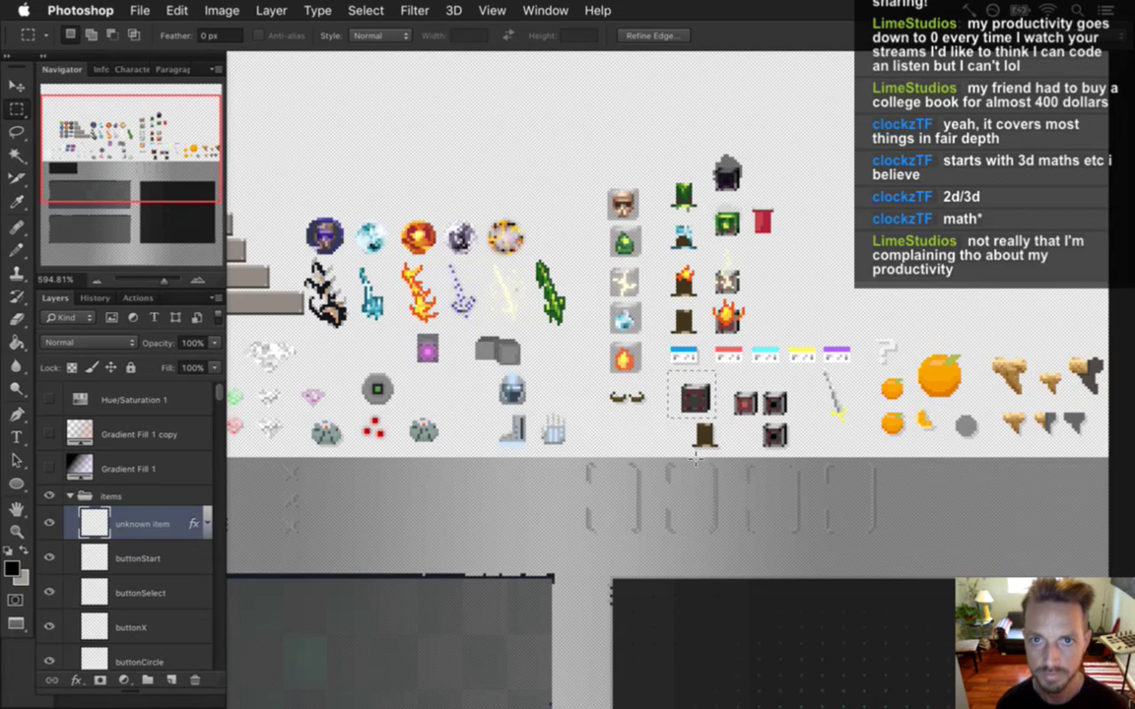
# Step: Switch back to Vending.psd, paste the container sprite above Layer 3, and place it in the left alcove just below the caption
pyautogui.click(544, 10)
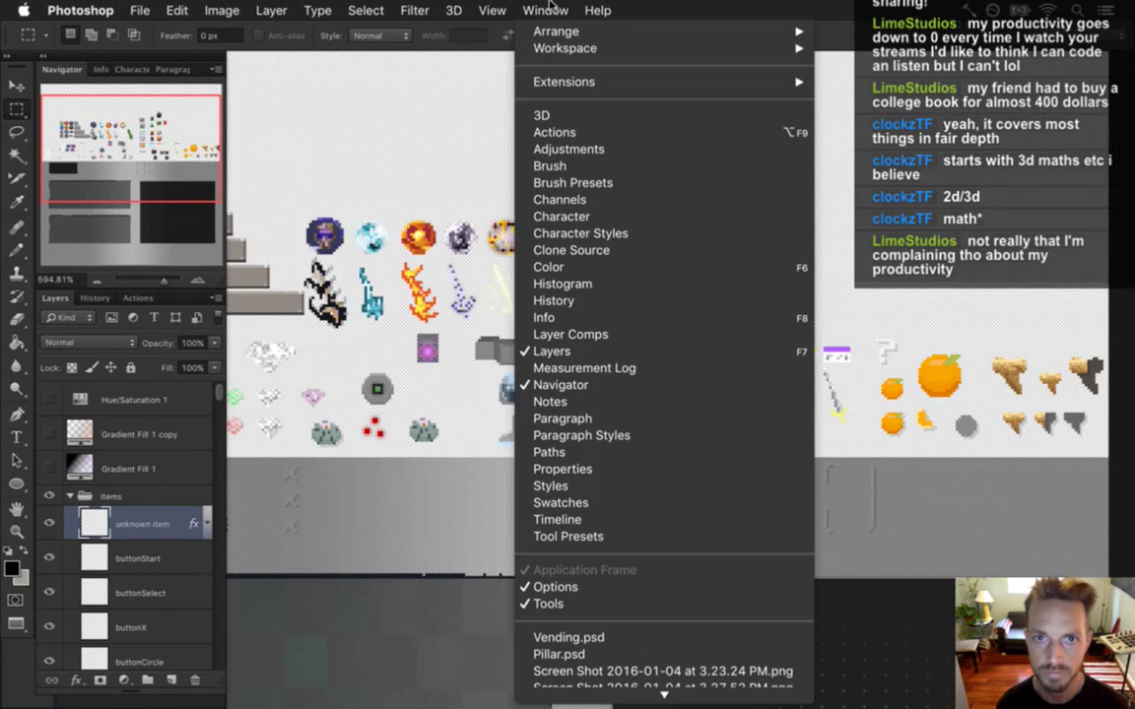
pyautogui.click(568, 623)
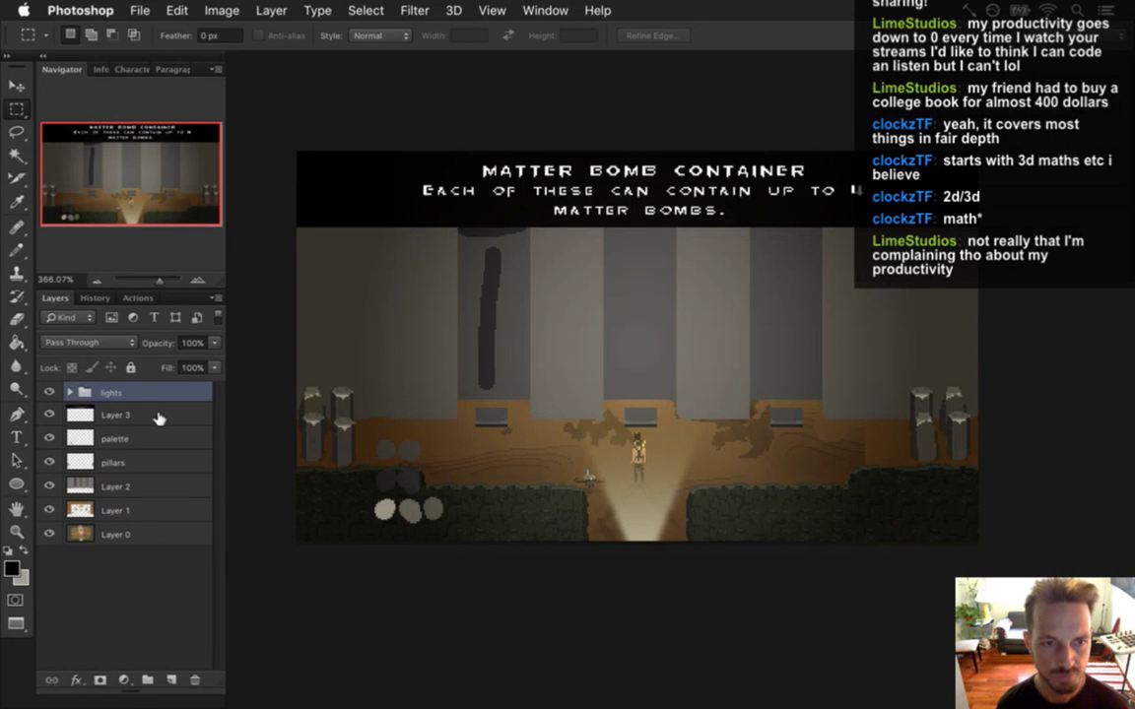
pyautogui.click(158, 419)
pyautogui.hotkey('ctrl', 'v')
pyautogui.press('v')
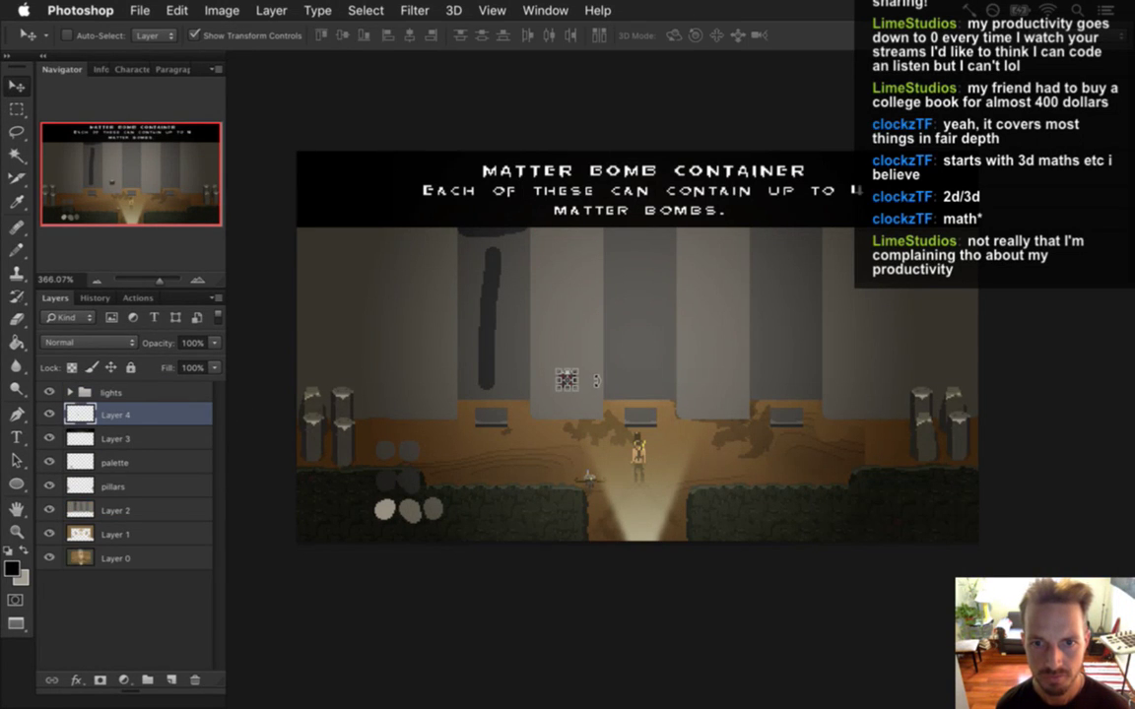
pyautogui.moveTo(614, 372); pyautogui.dragTo(542, 237)
pyautogui.press('m')
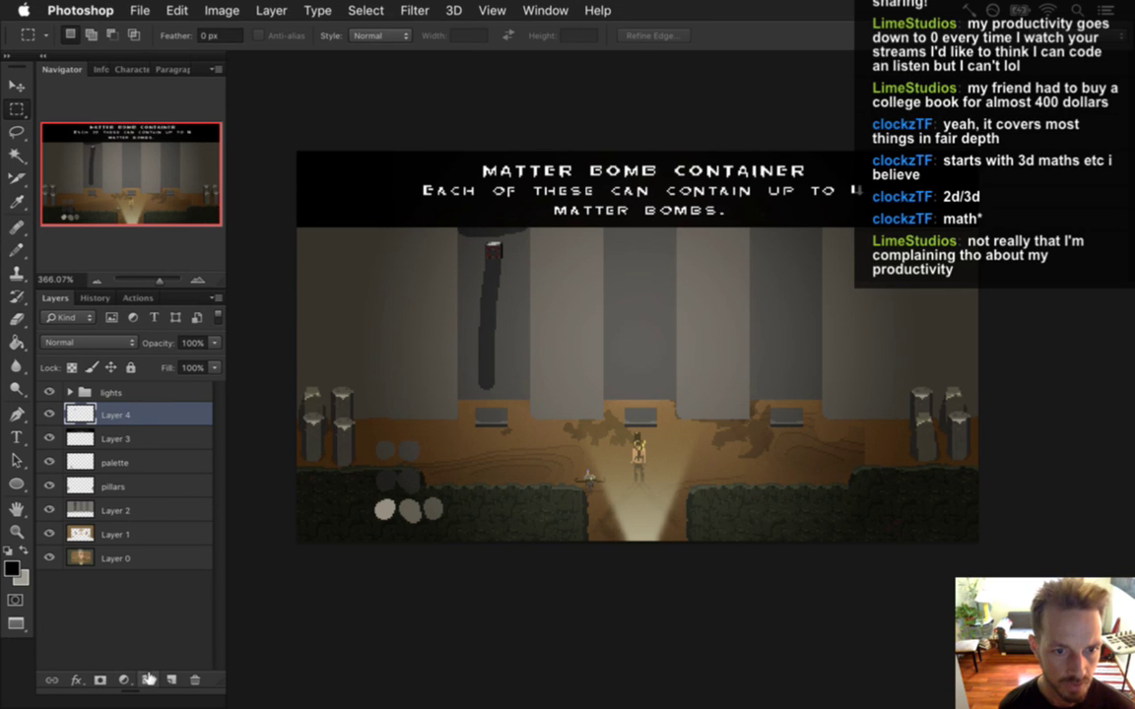
# Step: Create a layer group named items below the lights group and put Layer 4 in it
pyautogui.press('super+g')
pyautogui.doubleClick(116, 412)
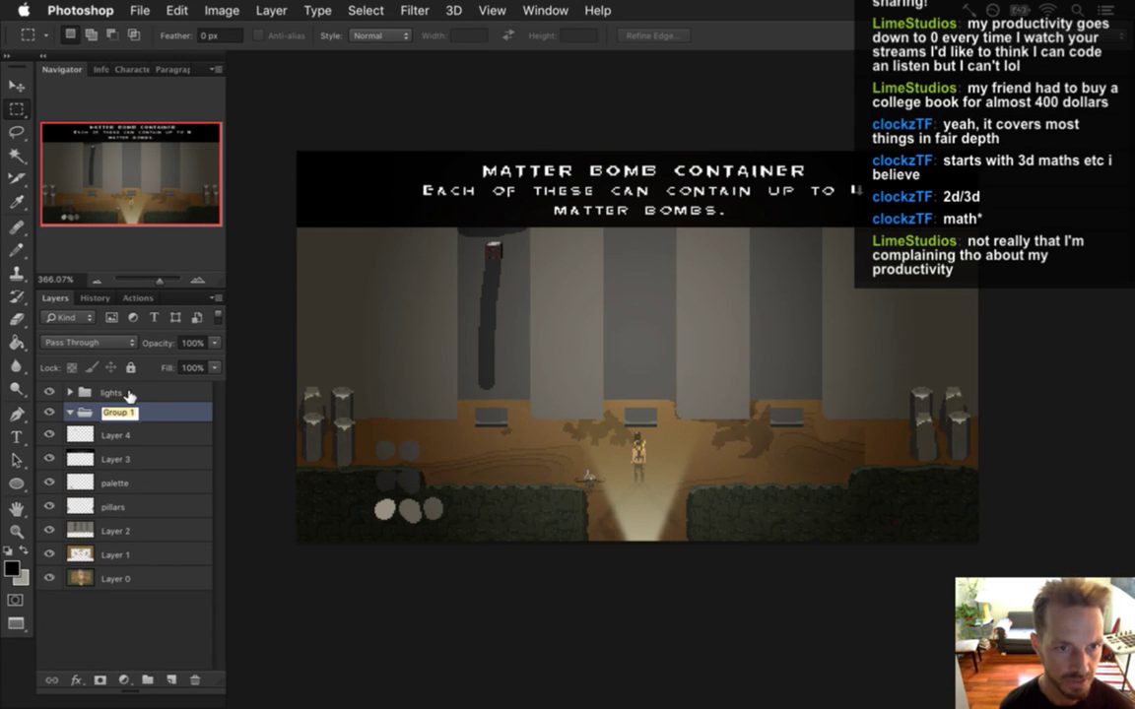
pyautogui.write('items')
pyautogui.press('Return')
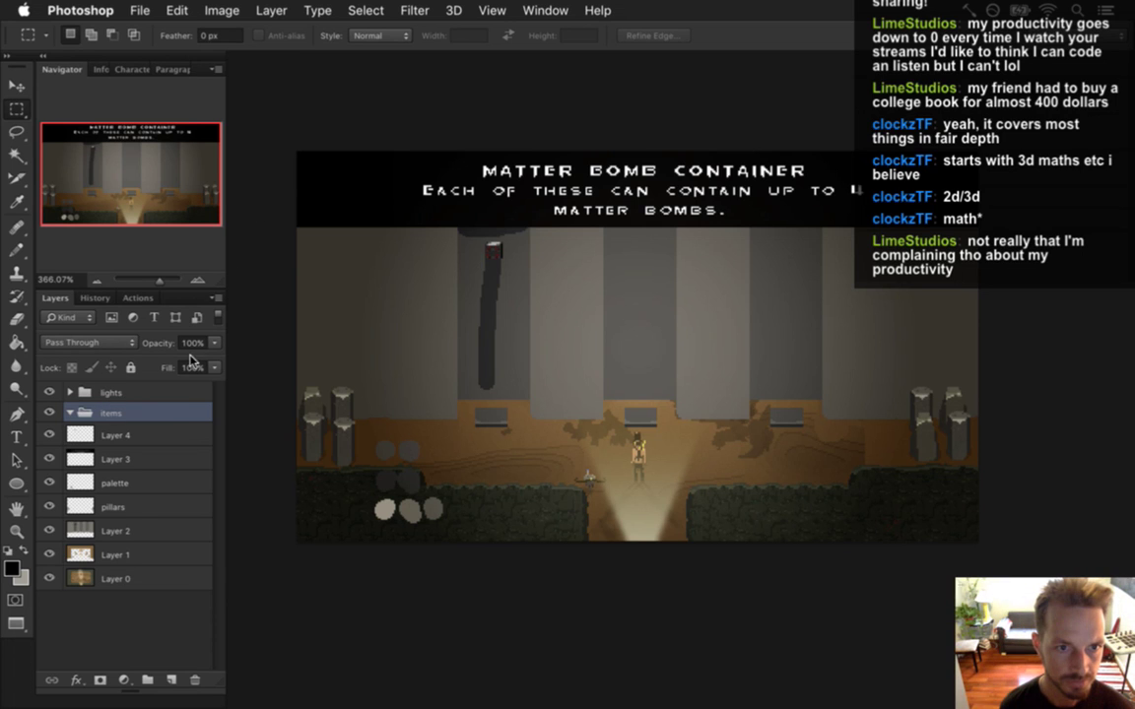
pyautogui.click(139, 430)
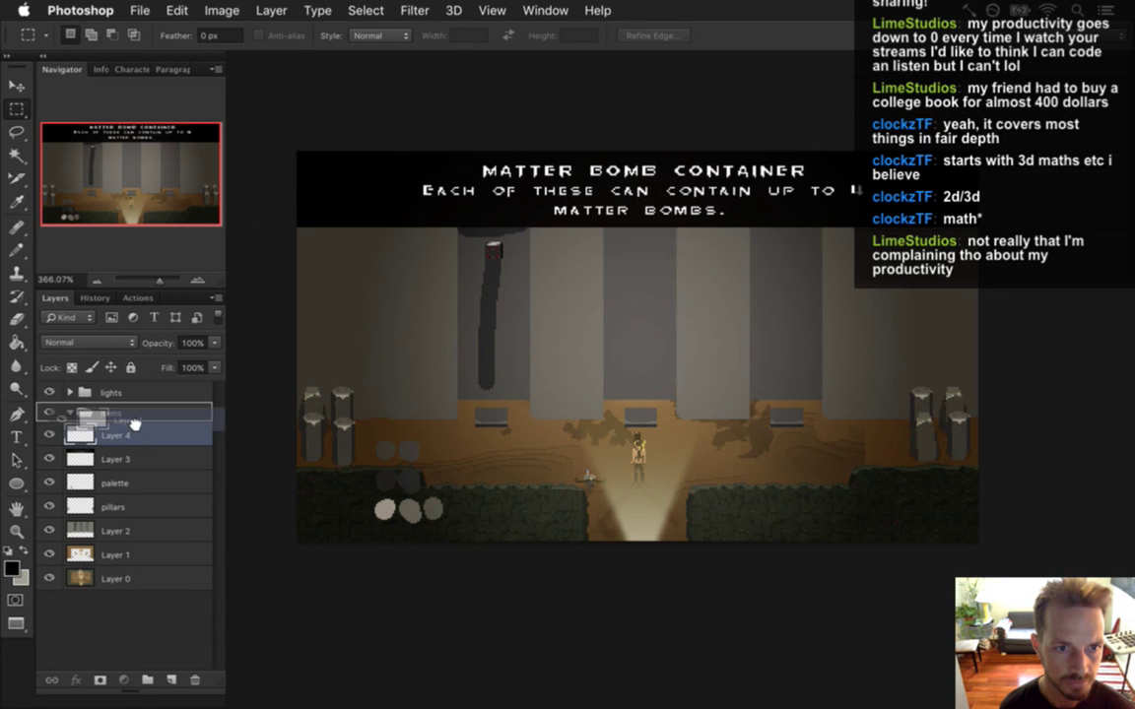
# Step: Close both Screen Shot 2016-01-04 documents, discarding the unsaved changes
pyautogui.click(545, 10)
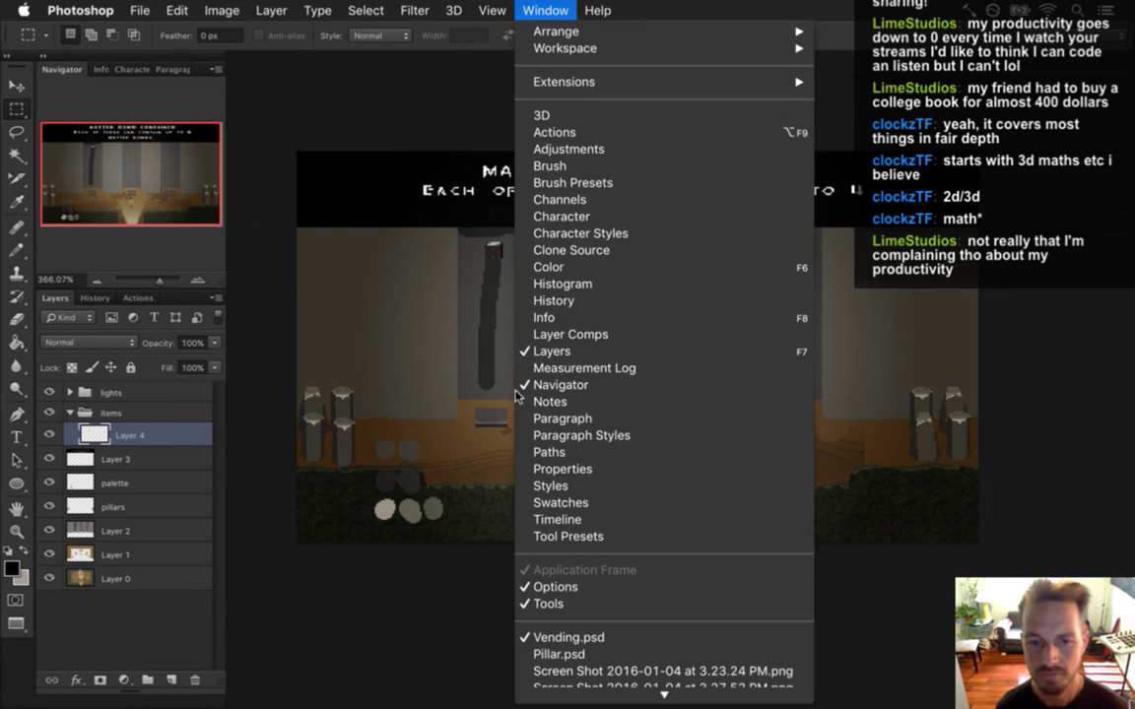
pyautogui.click(586, 658)
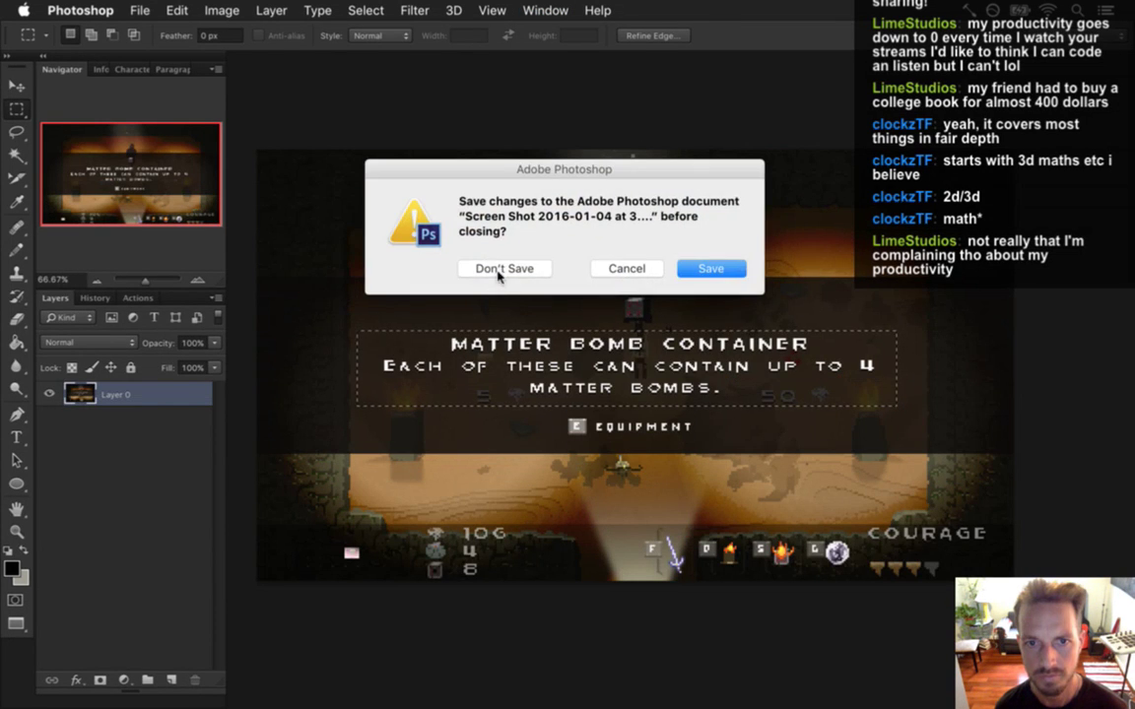
pyautogui.click(500, 270)
pyautogui.click(545, 10)
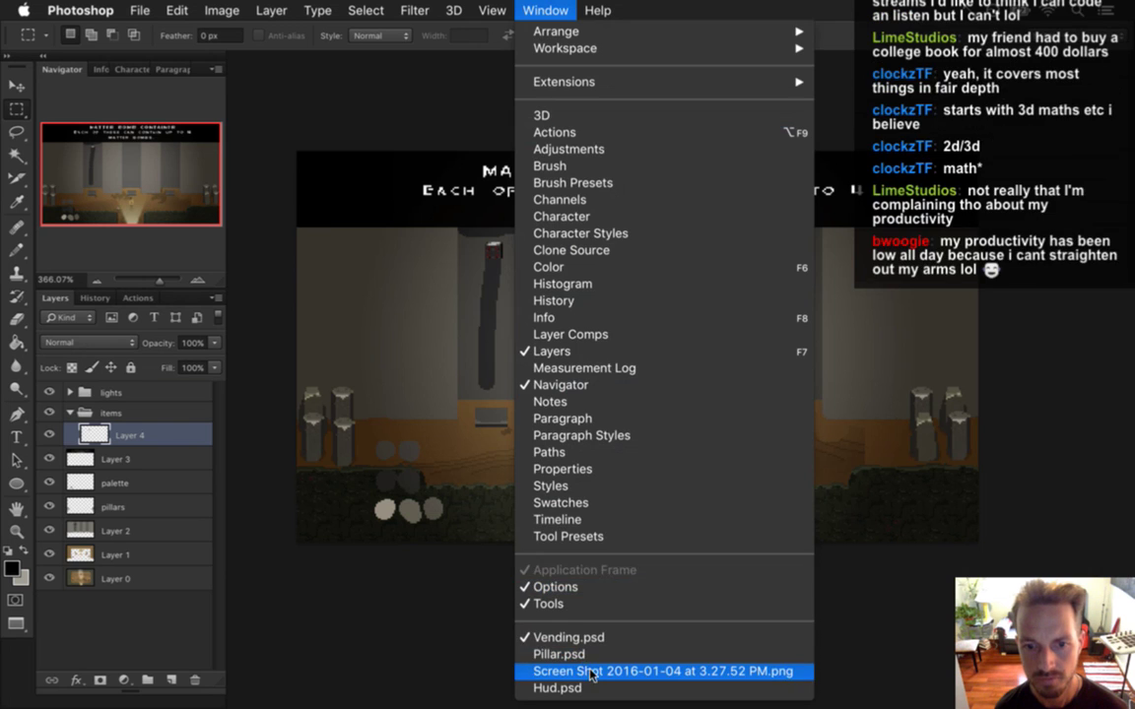
pyautogui.click(519, 671)
pyautogui.press('super+w')
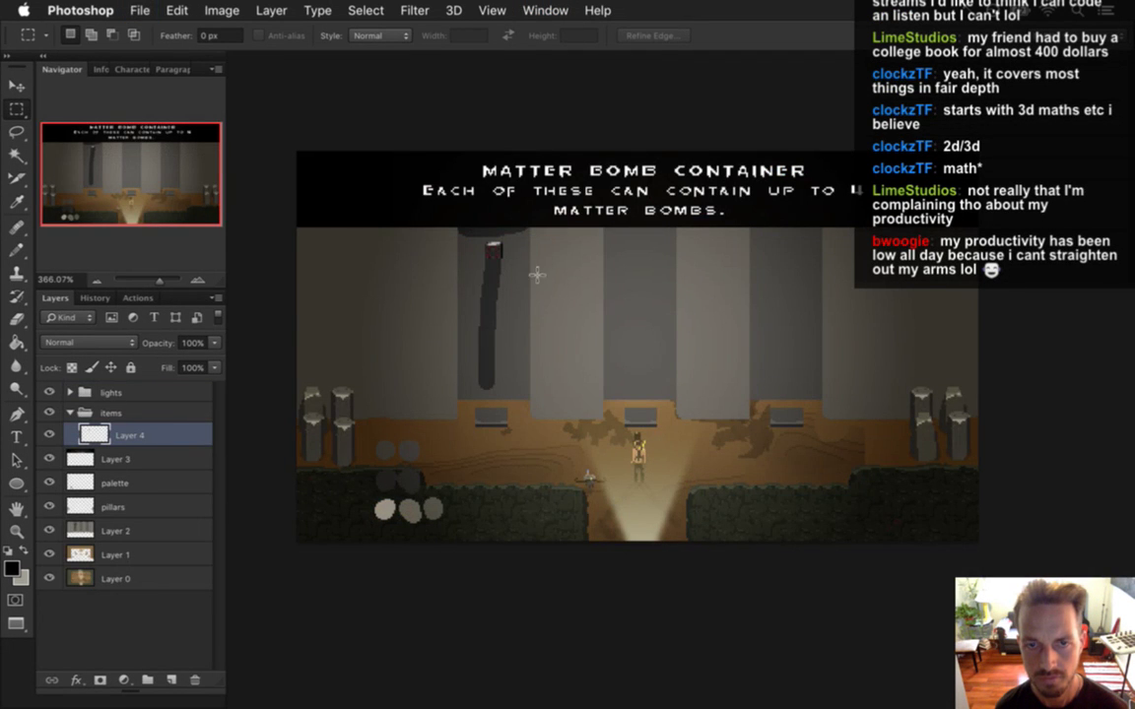
# Step: Close Pillar.psd and bring the Hud.psd sprite sheet to the front
pyautogui.click(545, 10)
pyautogui.click(558, 670)
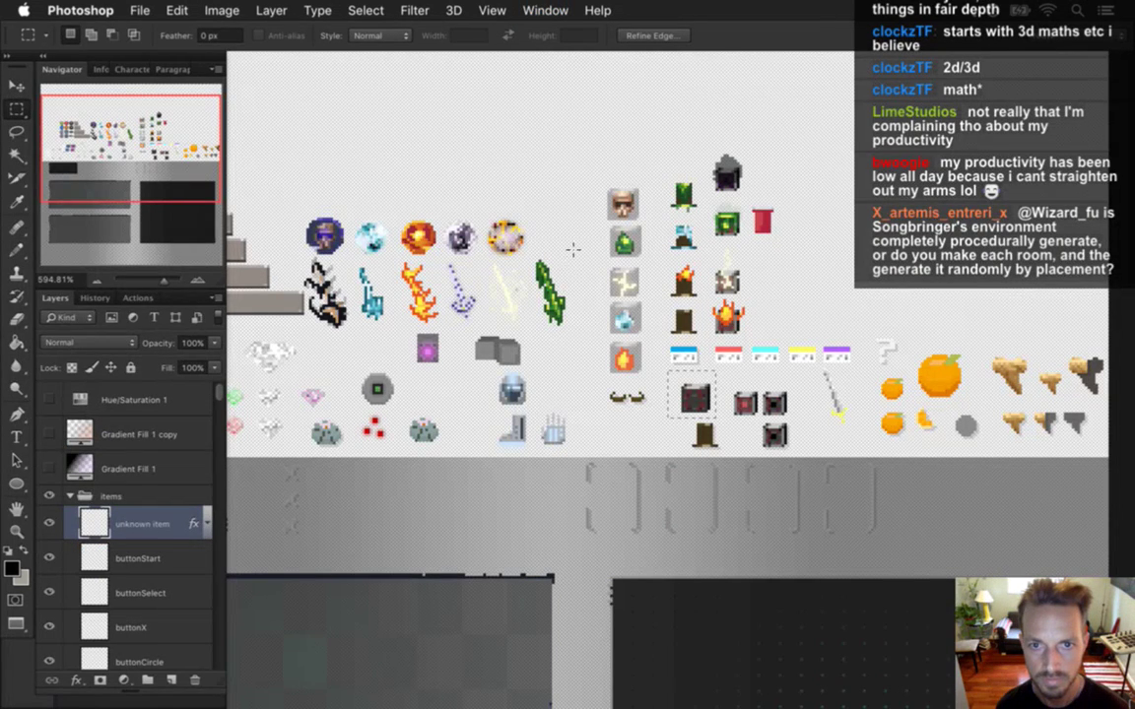
pyautogui.click(544, 10)
pyautogui.click(553, 654)
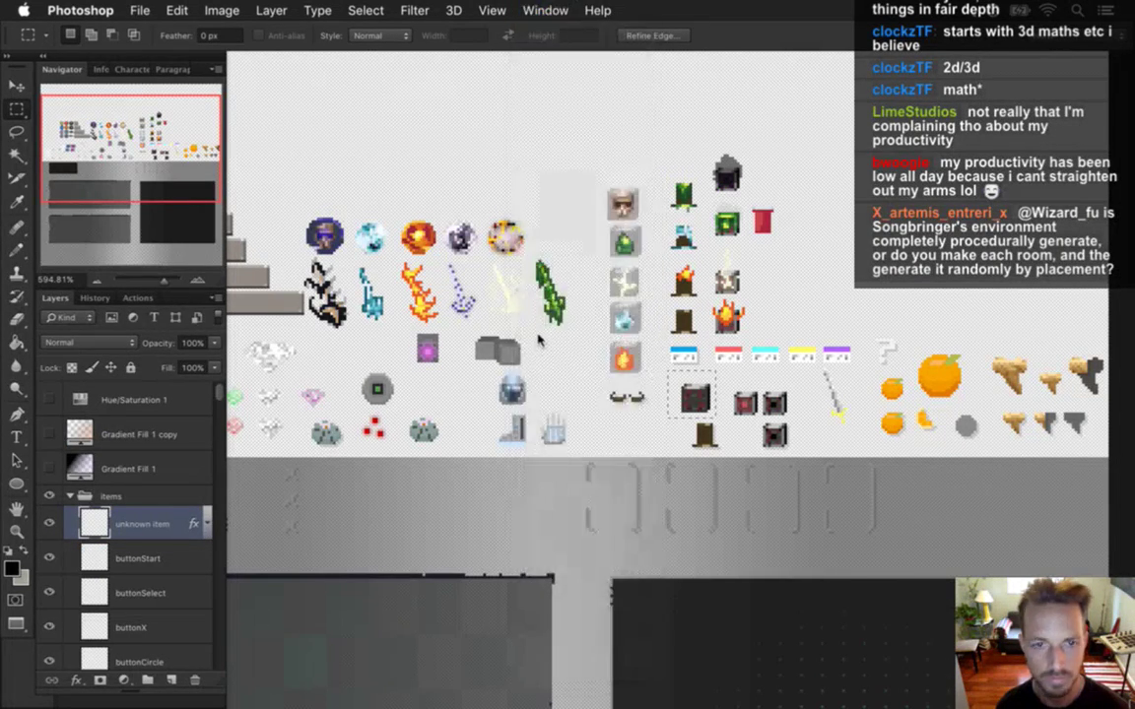
pyautogui.press('super+w')
pyautogui.click(518, 272)
pyautogui.click(544, 10)
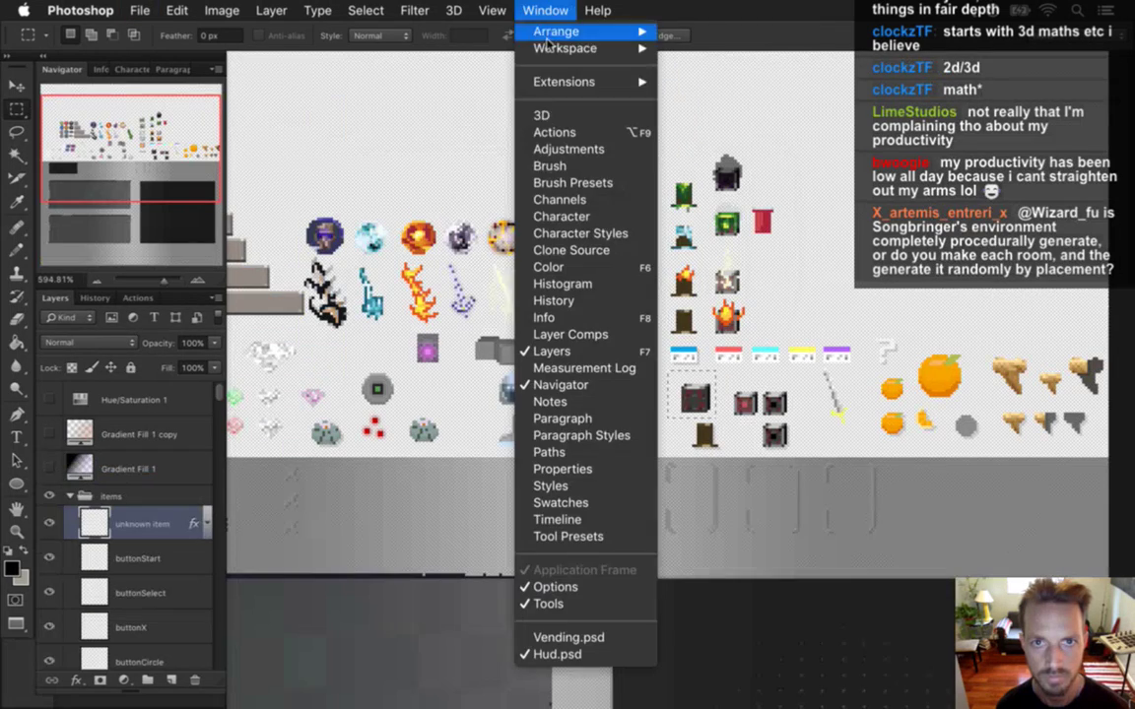
pyautogui.click(598, 414)
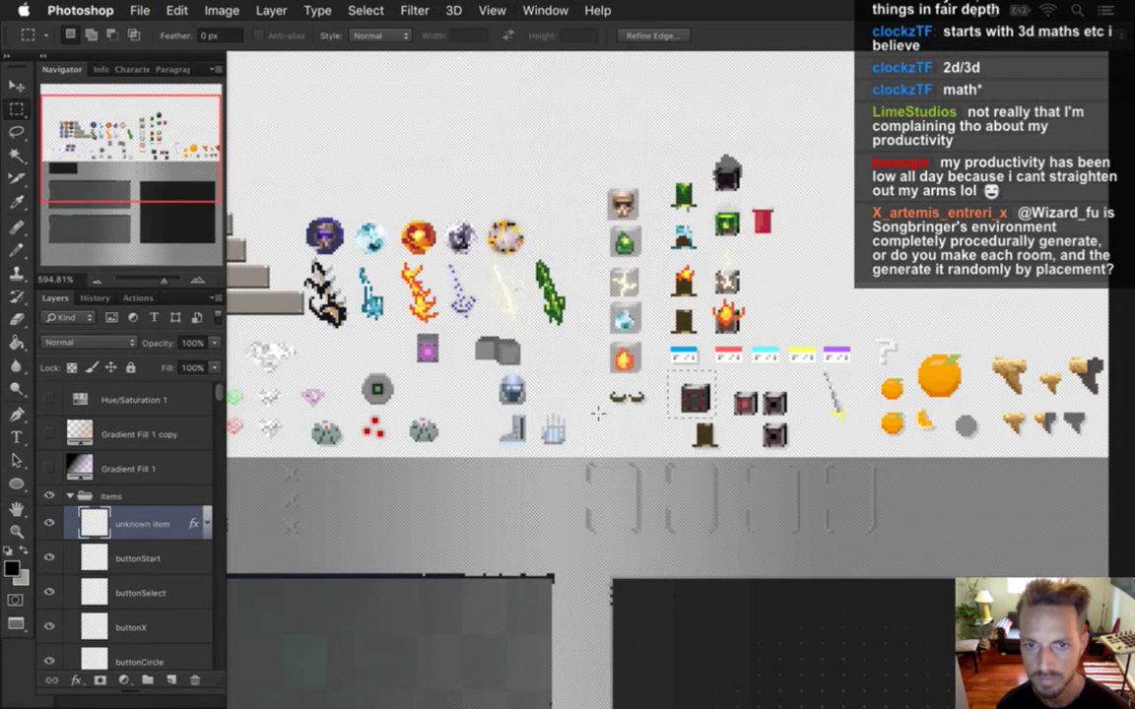
# Step: Copy the grey tile with the green item, second from the top in its column on the sprite sheet
pyautogui.hscroll(-5, 541, 338)
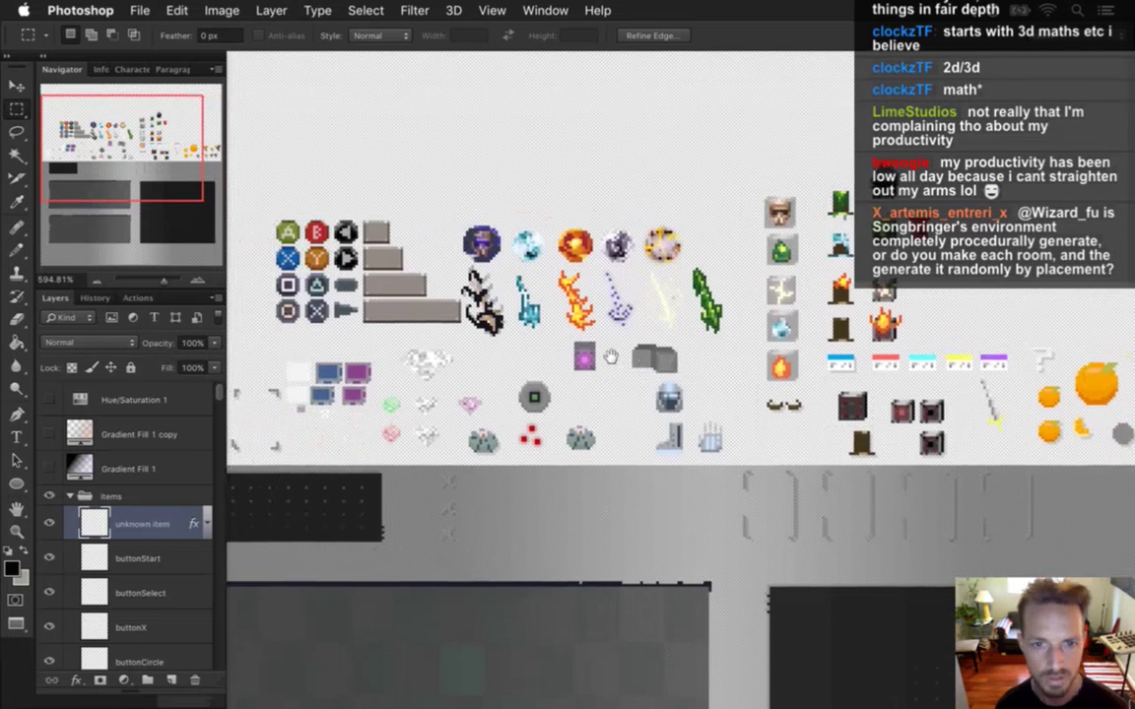
pyautogui.hscroll(2, 562, 350)
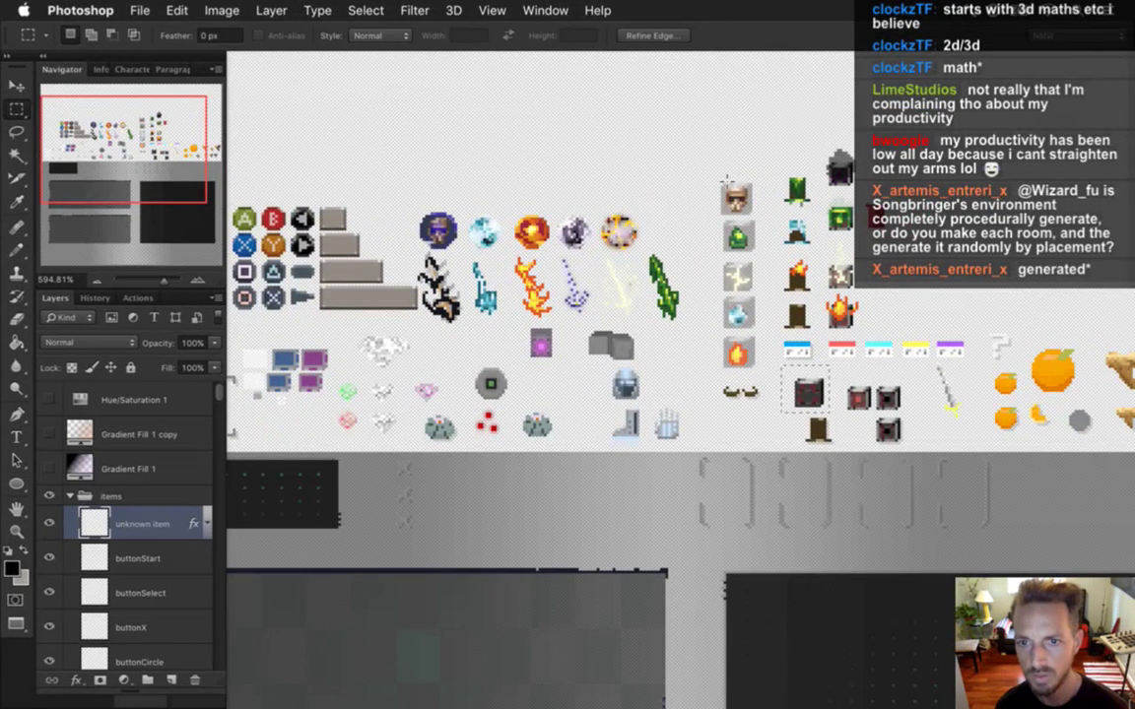
pyautogui.moveTo(720, 185); pyautogui.dragTo(769, 259)
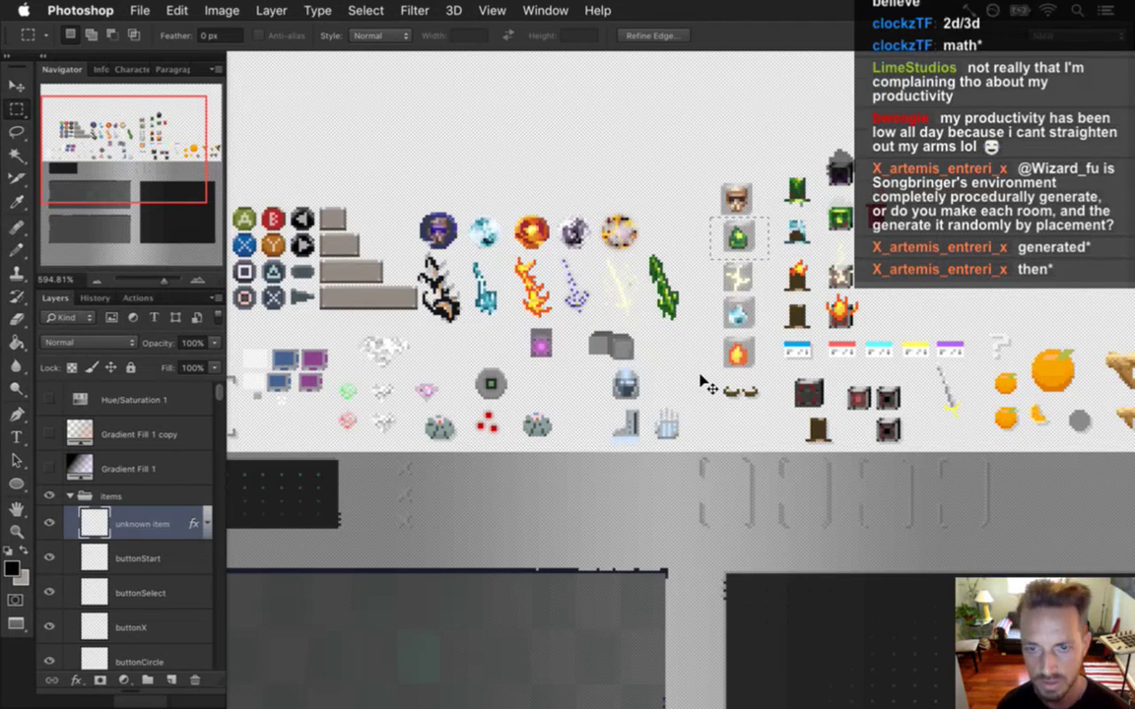
pyautogui.press('super+c')
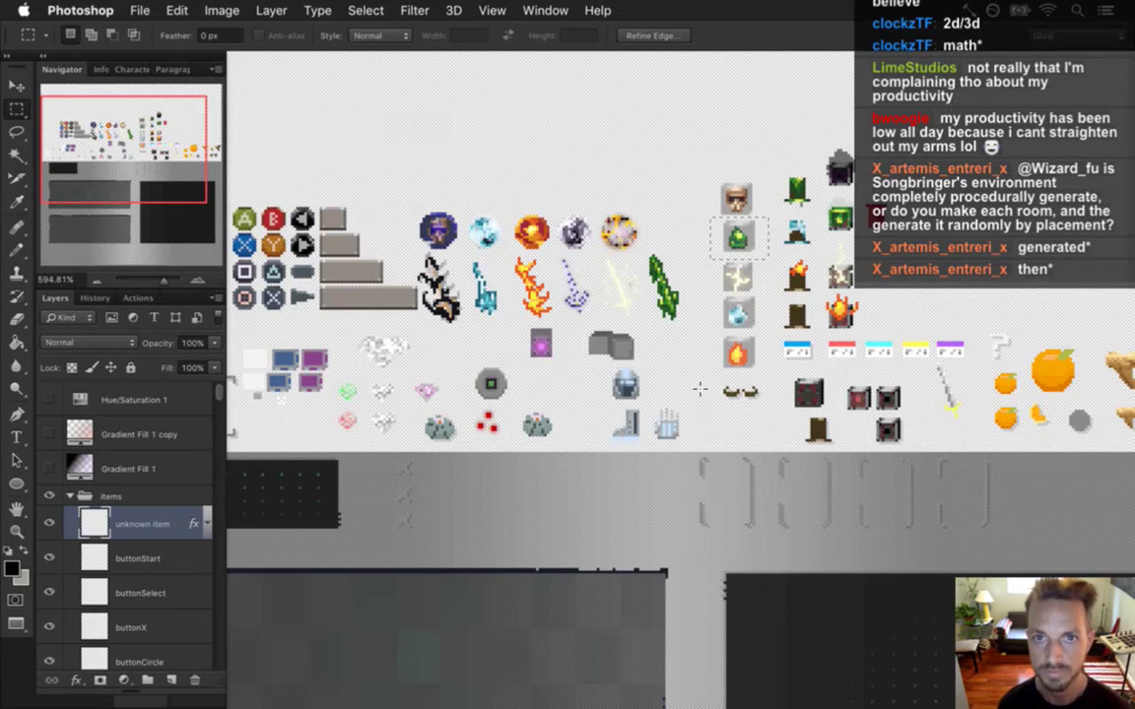
# Step: Paste the green item tile into the items group of Vending.psd, place it in the middle alcove just below the caption, and collapse the group
pyautogui.click(544, 9)
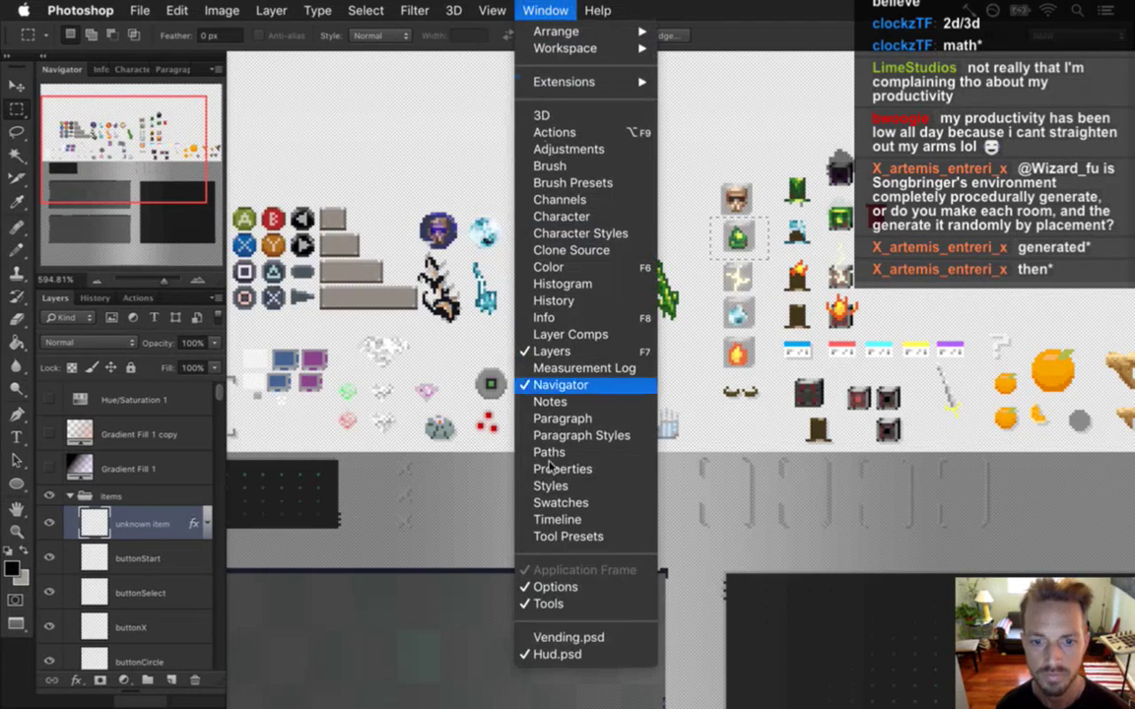
pyautogui.click(568, 637)
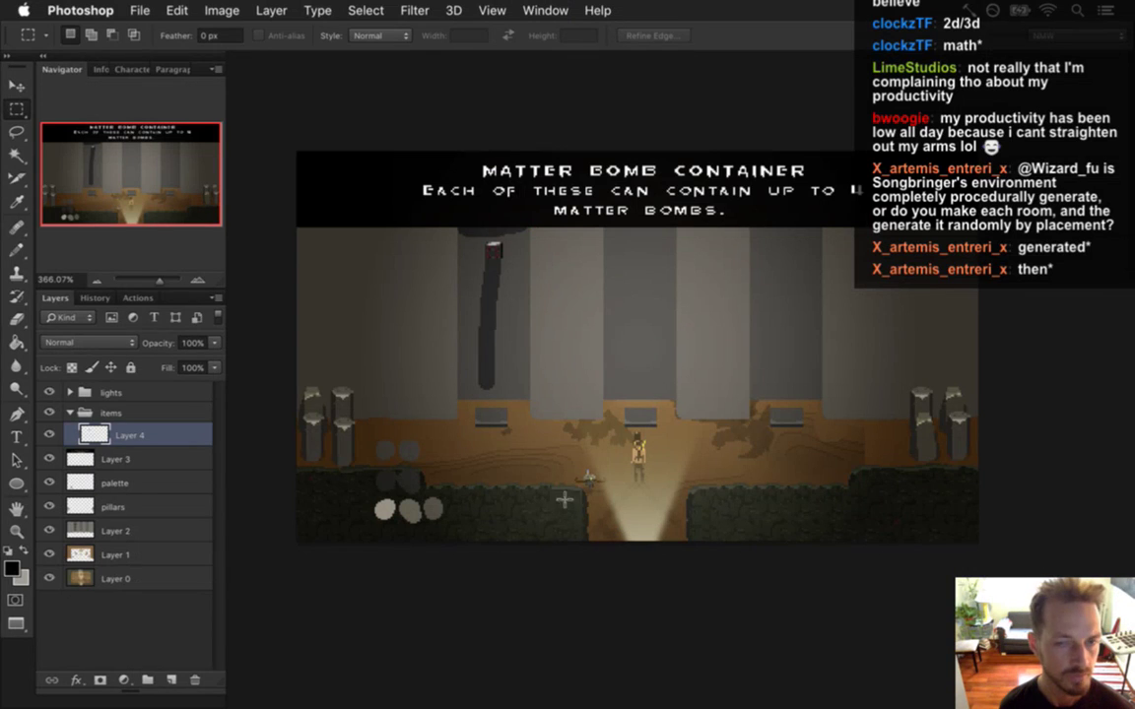
pyautogui.press('super+v')
pyautogui.press('v')
pyautogui.moveTo(624, 372); pyautogui.dragTo(695, 244)
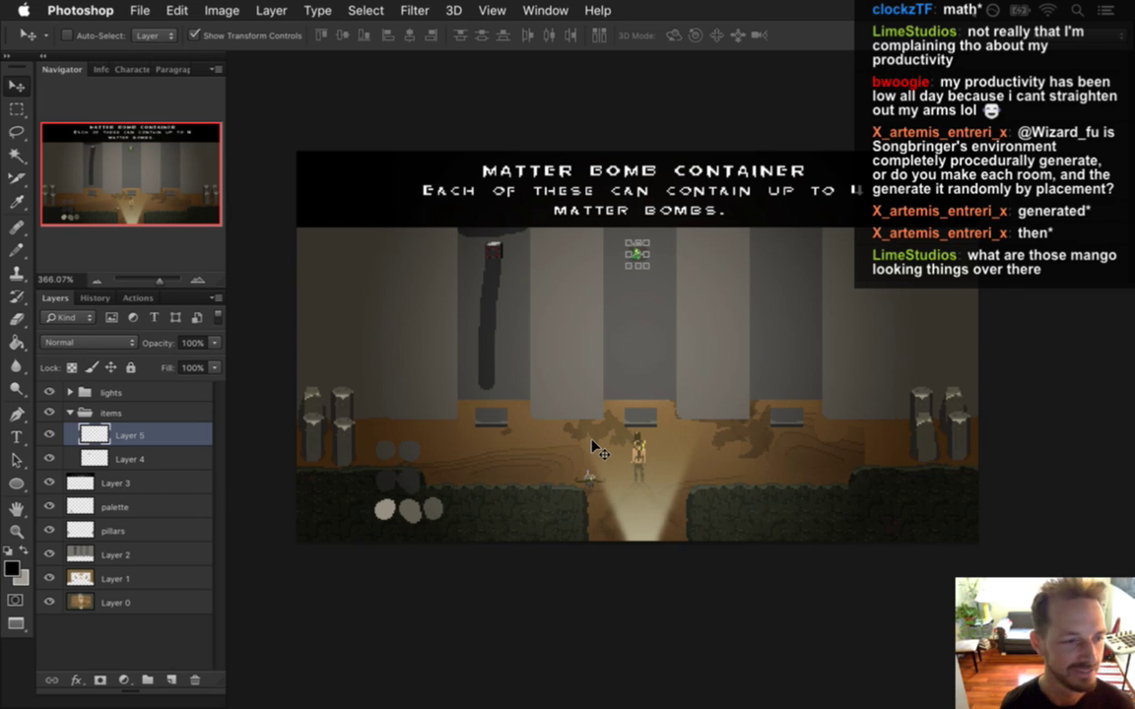
pyautogui.press('m')
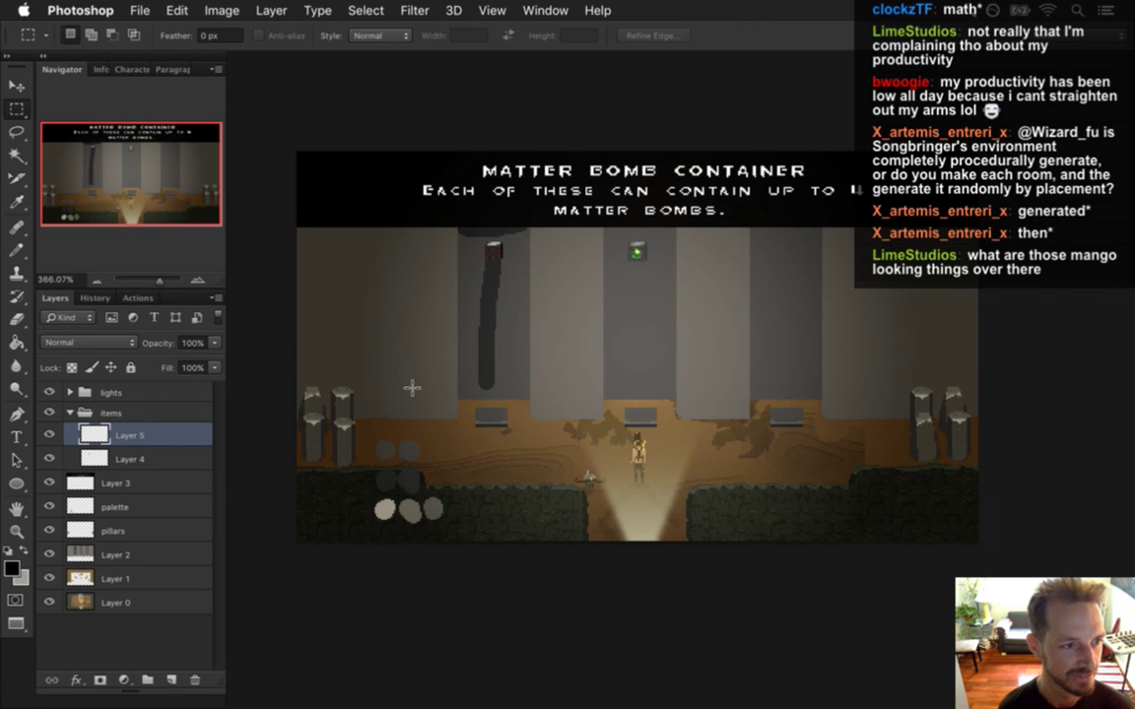
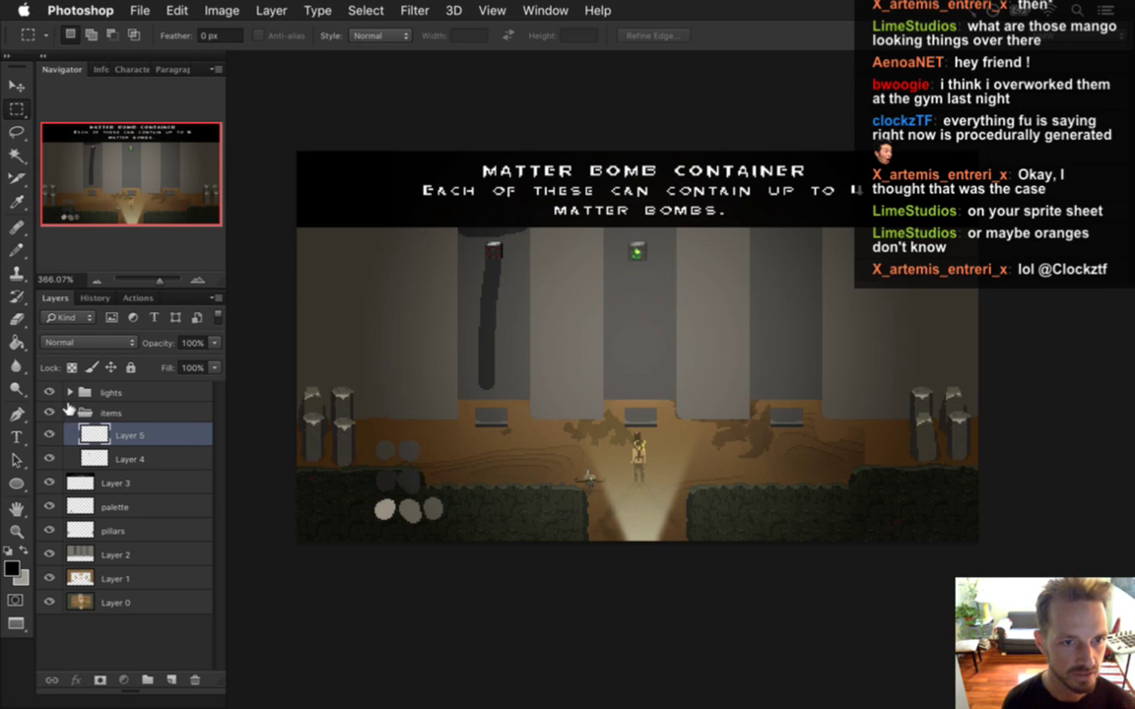
pyautogui.click(73, 413)
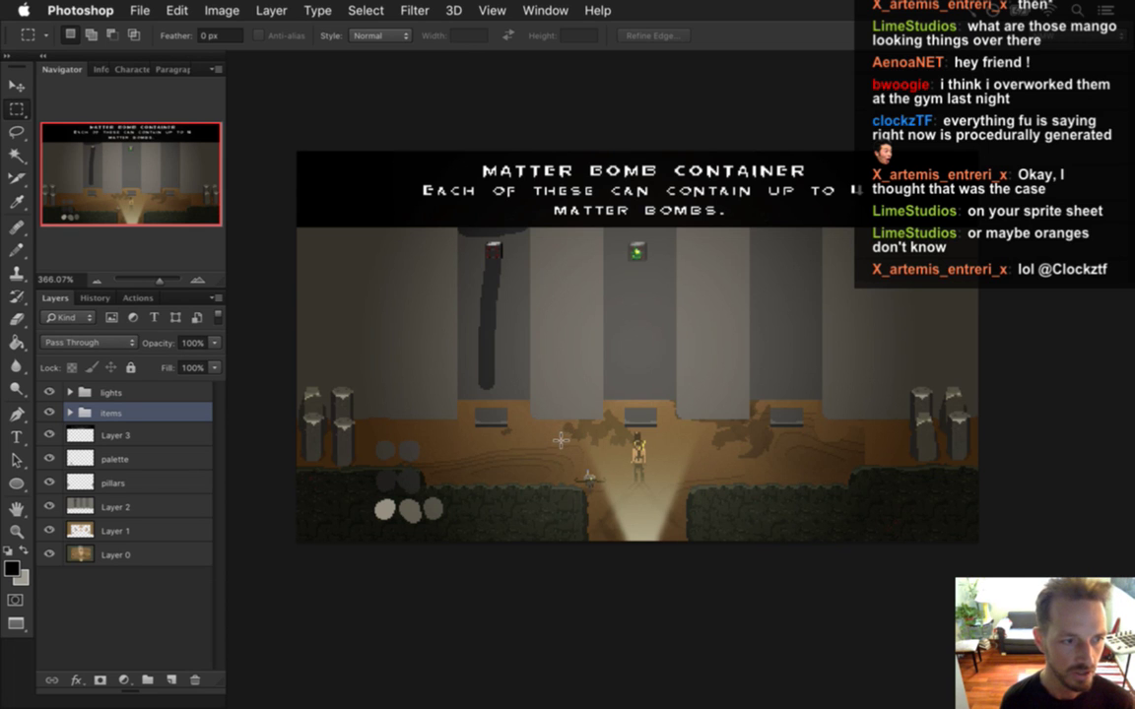
# Step: Examine the item sprites in Hud.psd, clear the selection there, and return to Vending.psd
pyautogui.press('super+Tab')
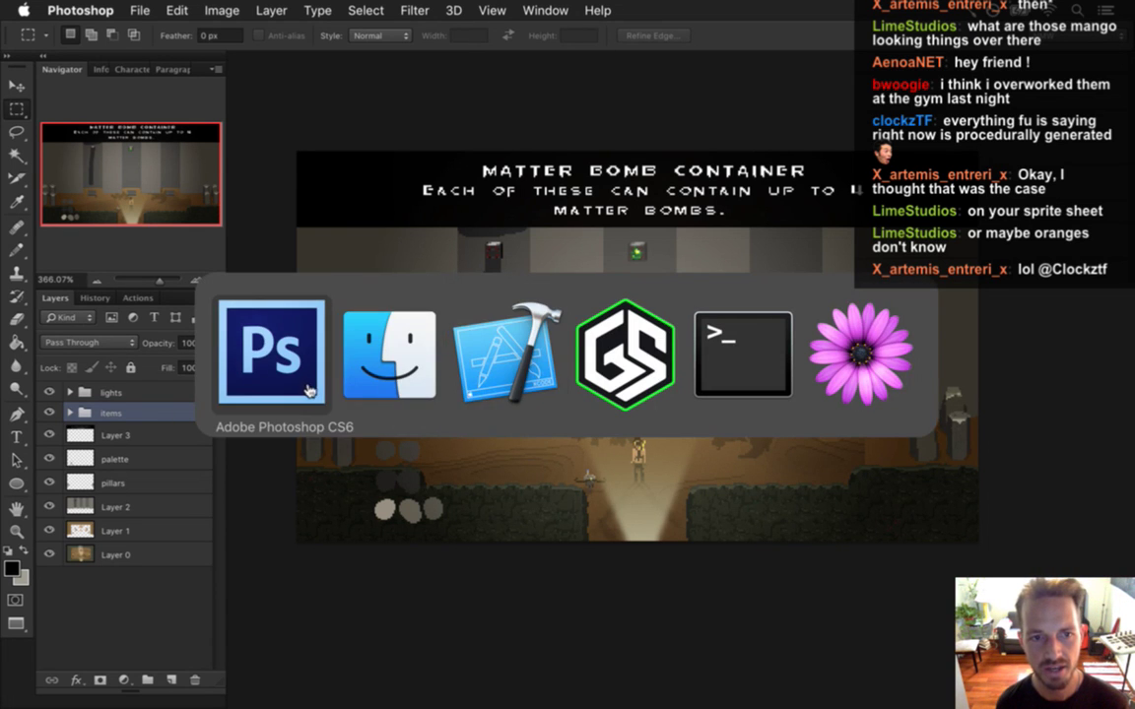
pyautogui.click(541, 10)
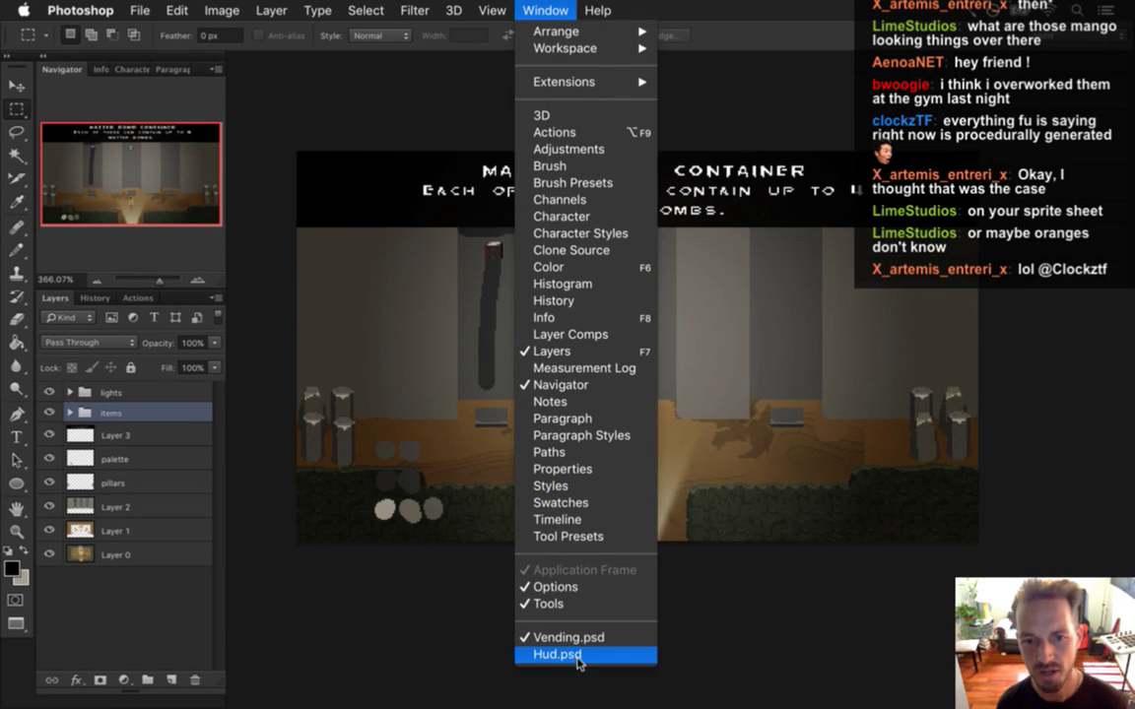
pyautogui.click(532, 591)
pyautogui.scroll(3, 793, 364)
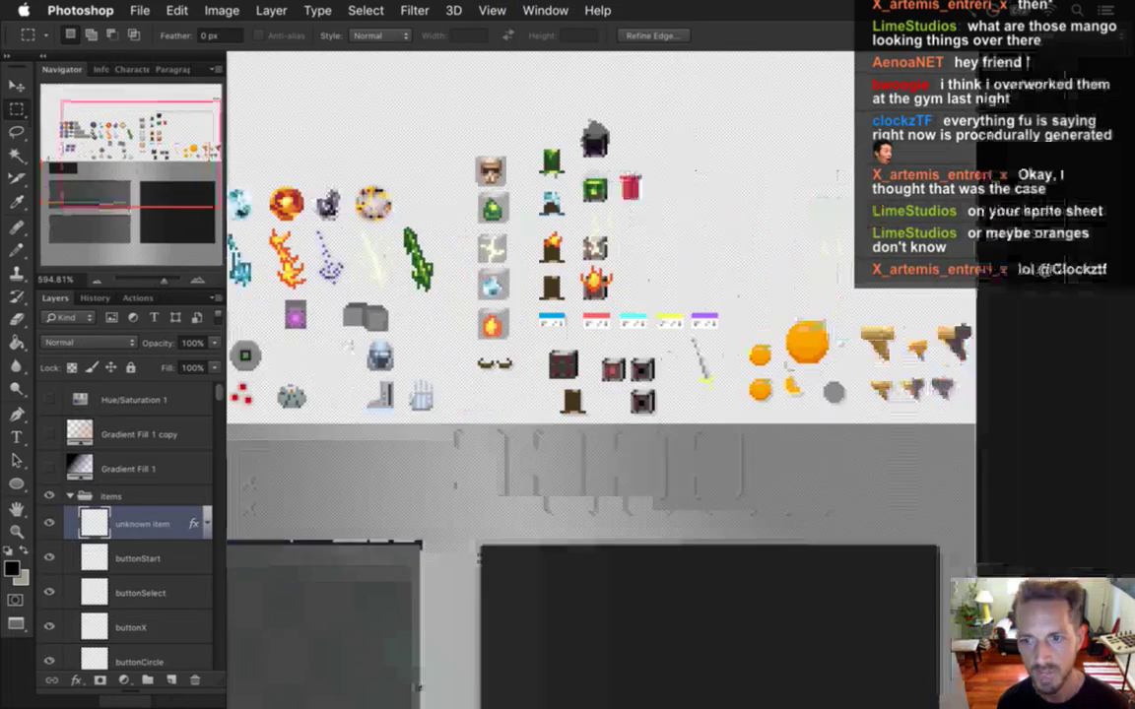
pyautogui.hscroll(-5, 793, 364)
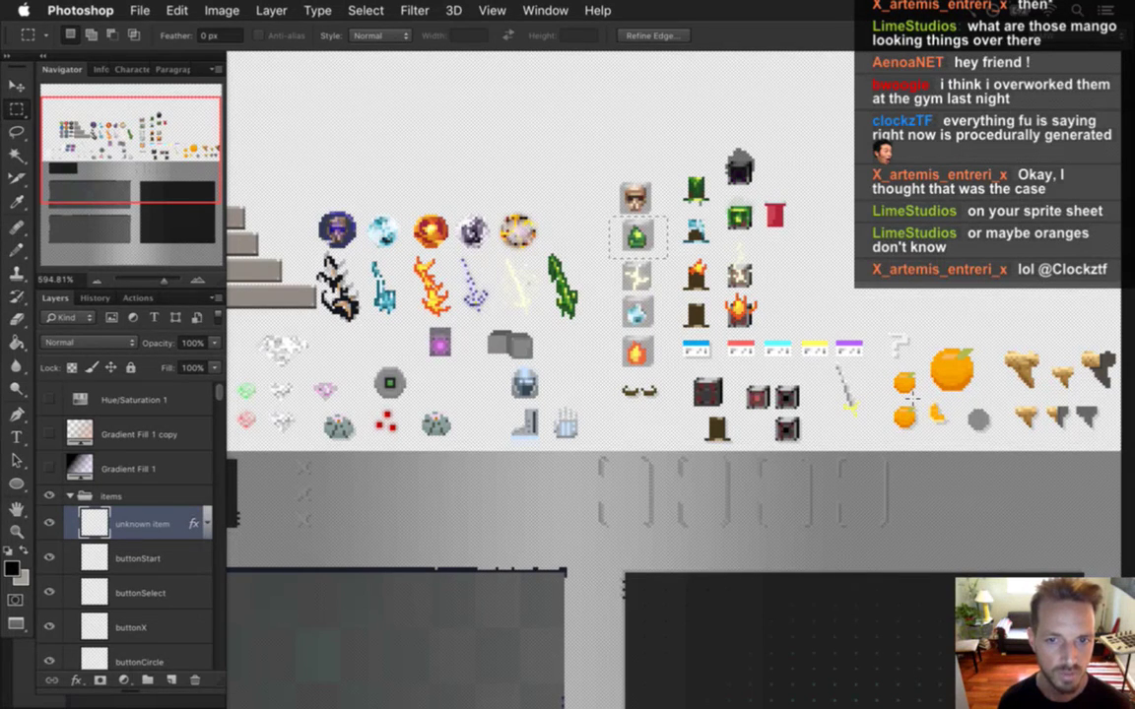
pyautogui.click(854, 316)
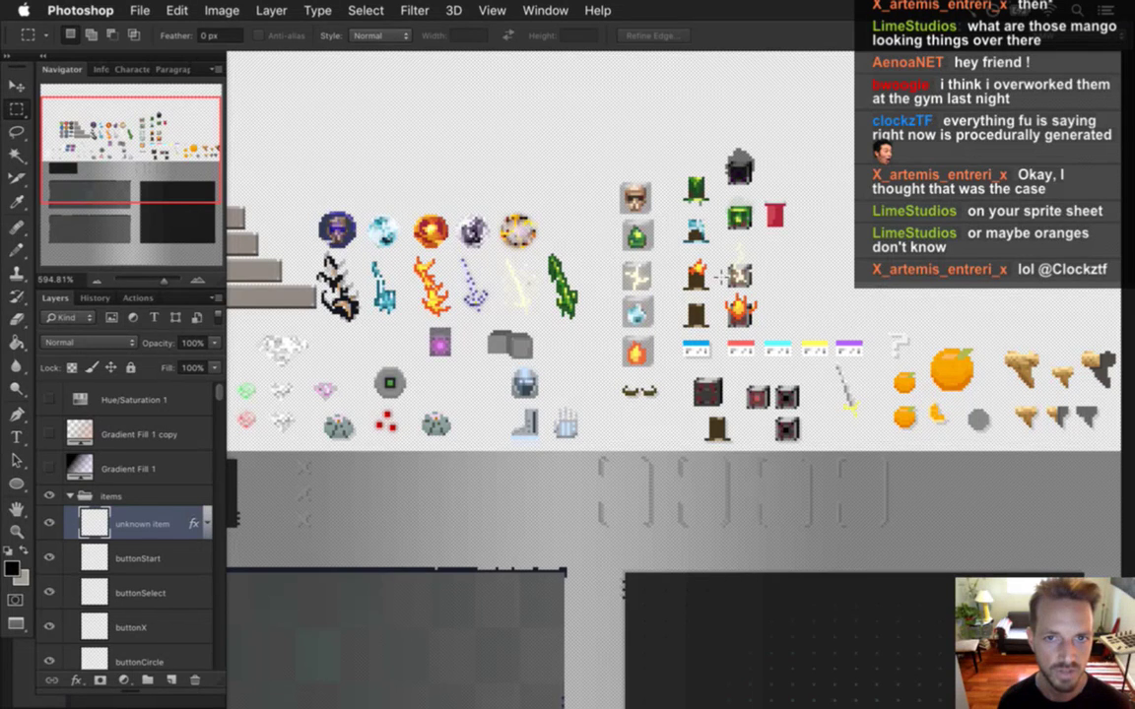
pyautogui.click(548, 10)
pyautogui.click(503, 573)
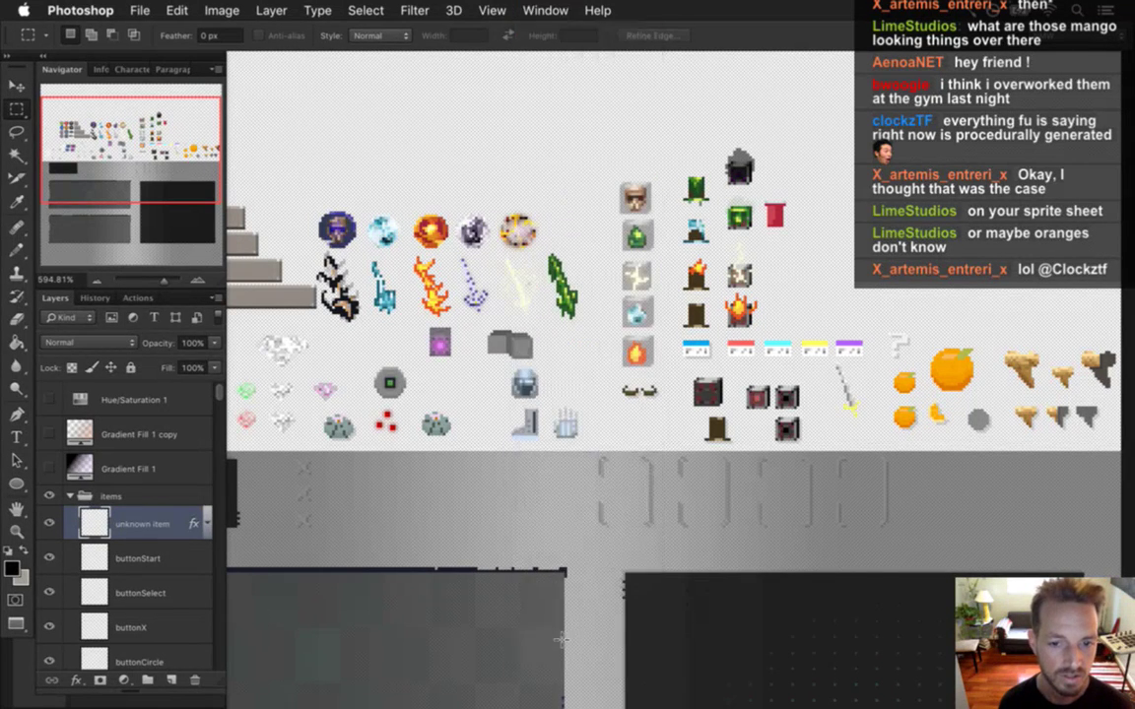
pyautogui.click(544, 10)
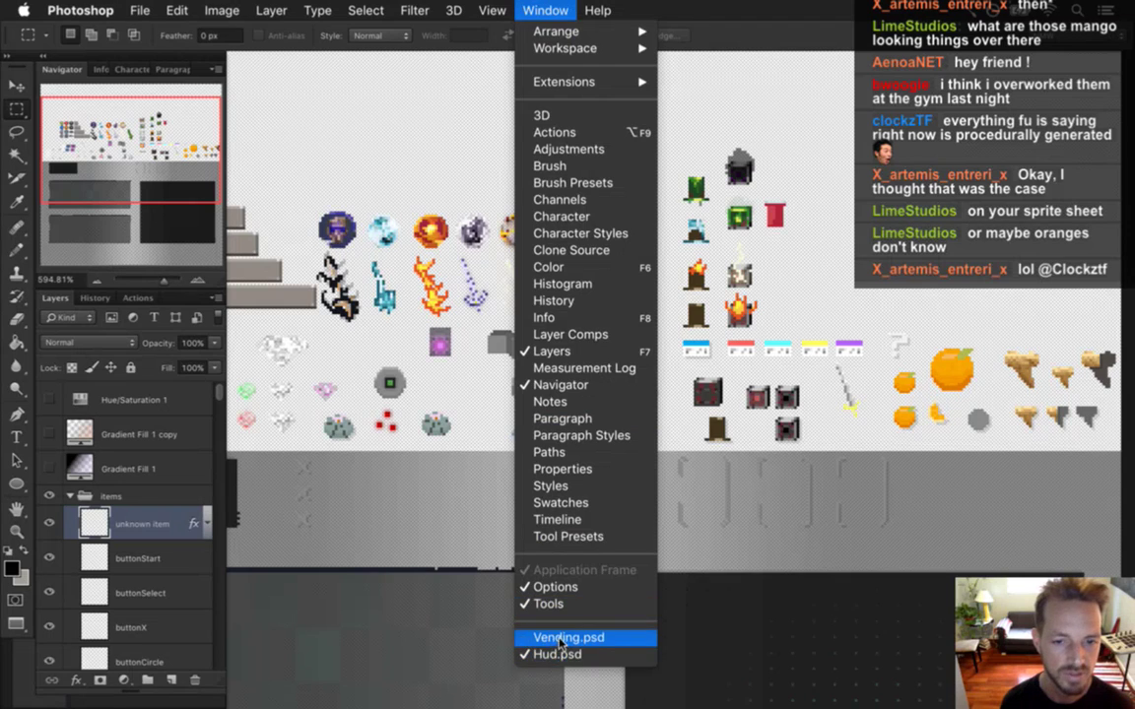
pyautogui.click(562, 637)
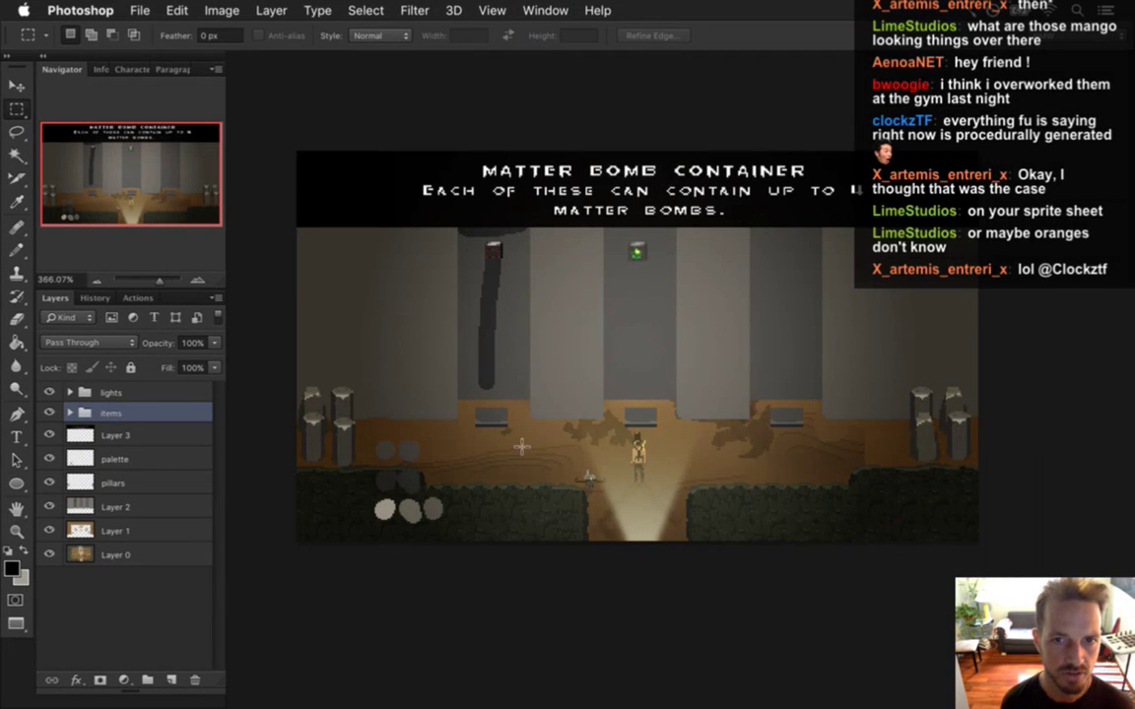
# Step: Copy the small full tan tooth from the bottom row of sprites in Hud.psd and switch back to Vending.psd
pyautogui.click(544, 10)
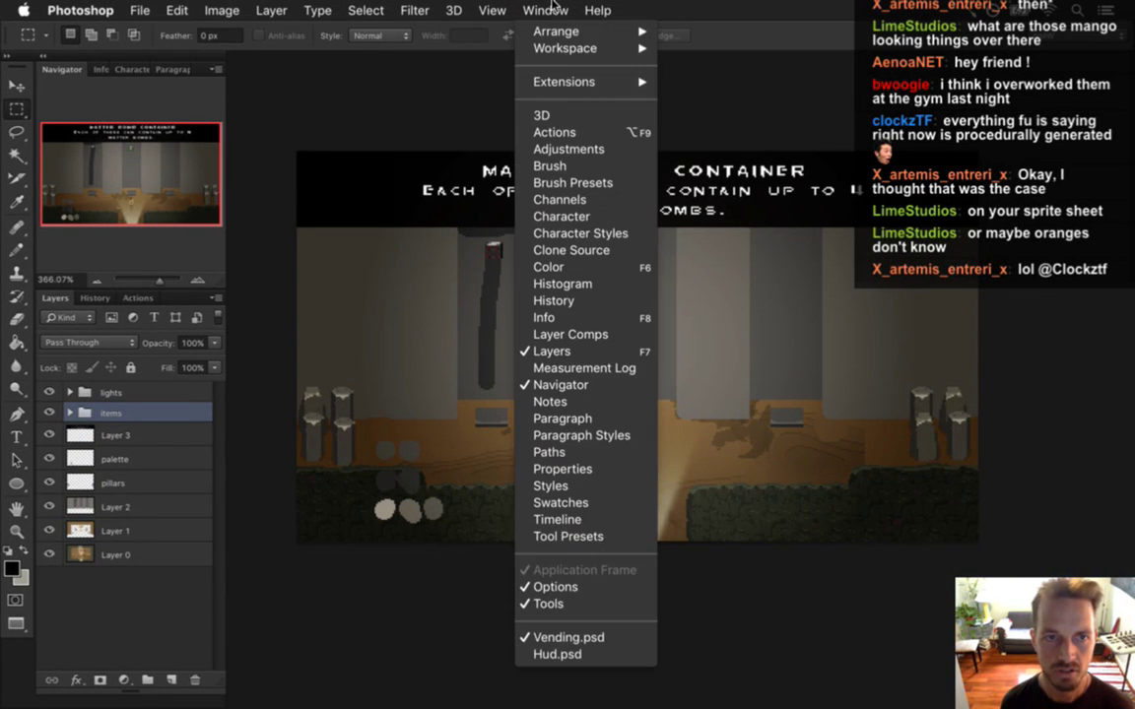
pyautogui.click(702, 545)
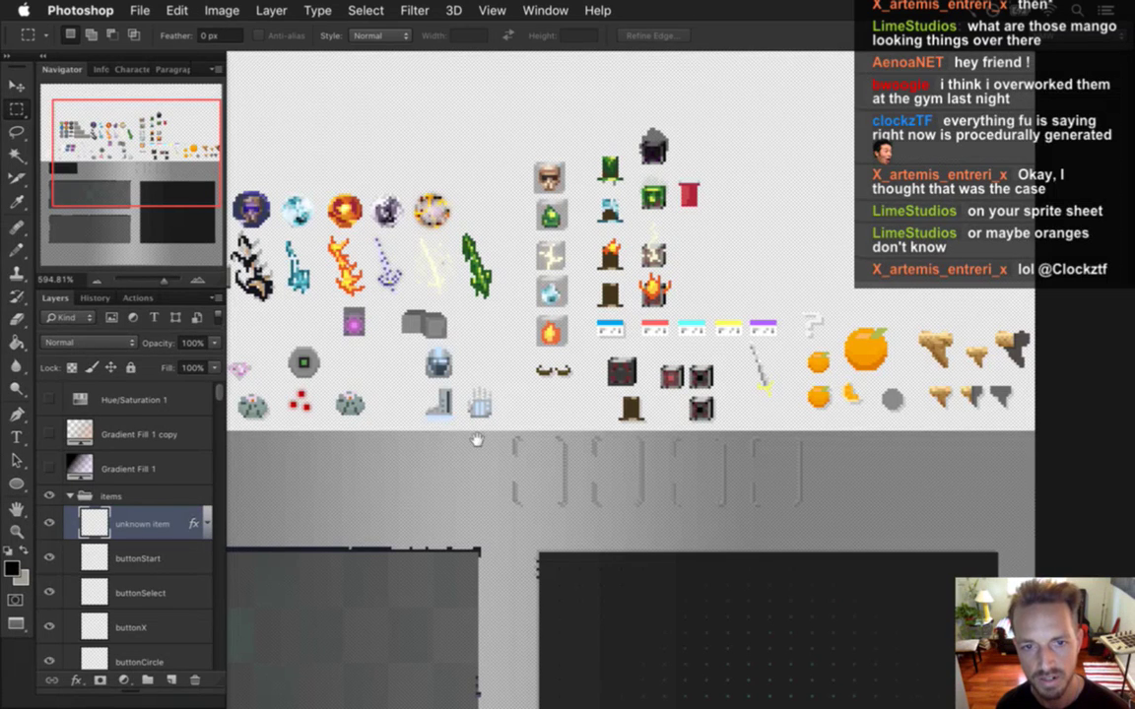
pyautogui.moveTo(417, 457); pyautogui.dragTo(504, 475)
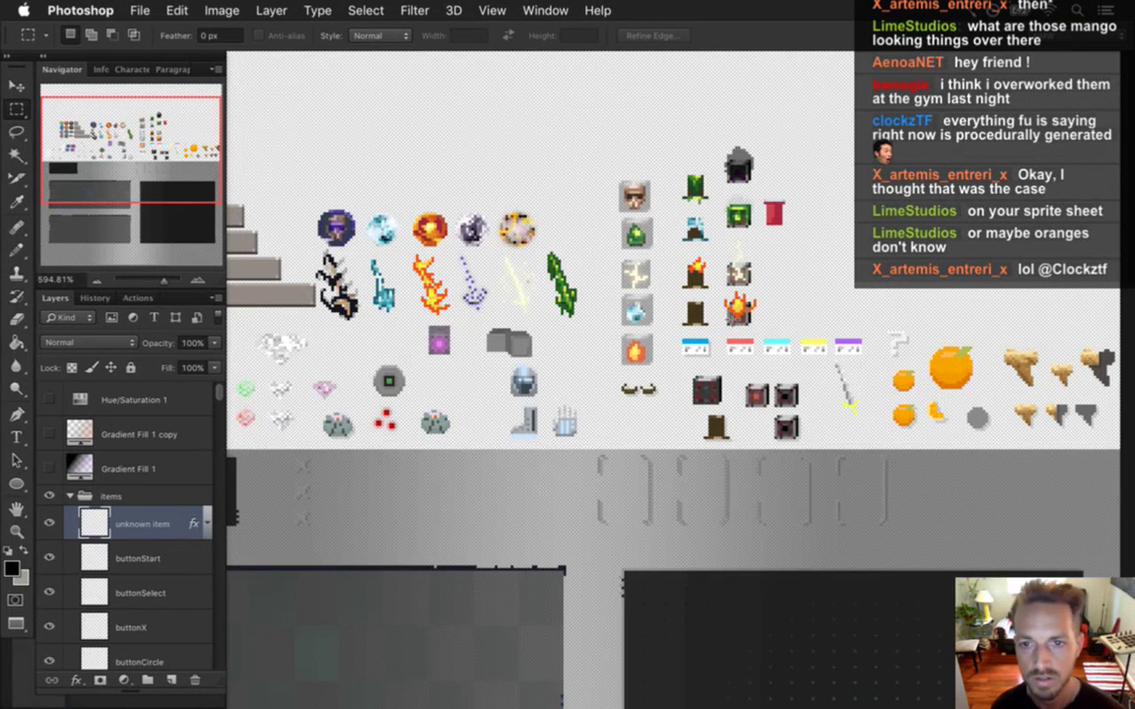
pyautogui.moveTo(563, 338); pyautogui.dragTo(401, 269)
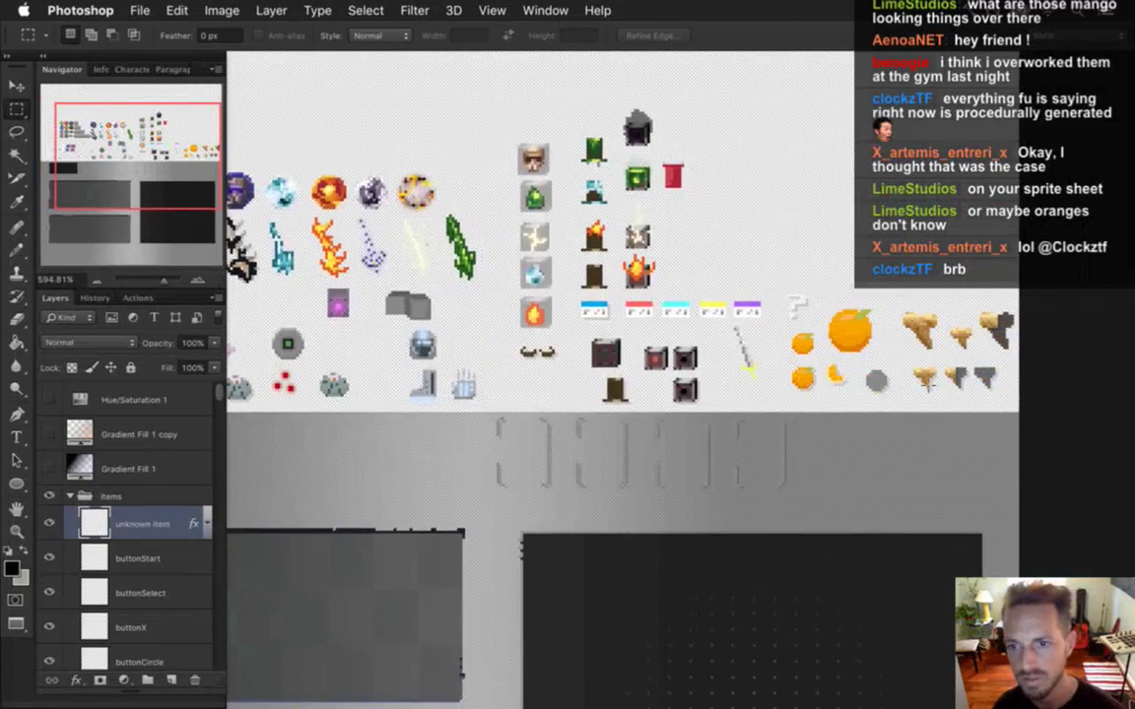
pyautogui.moveTo(855, 296); pyautogui.dragTo(943, 398)
pyautogui.press('super+c')
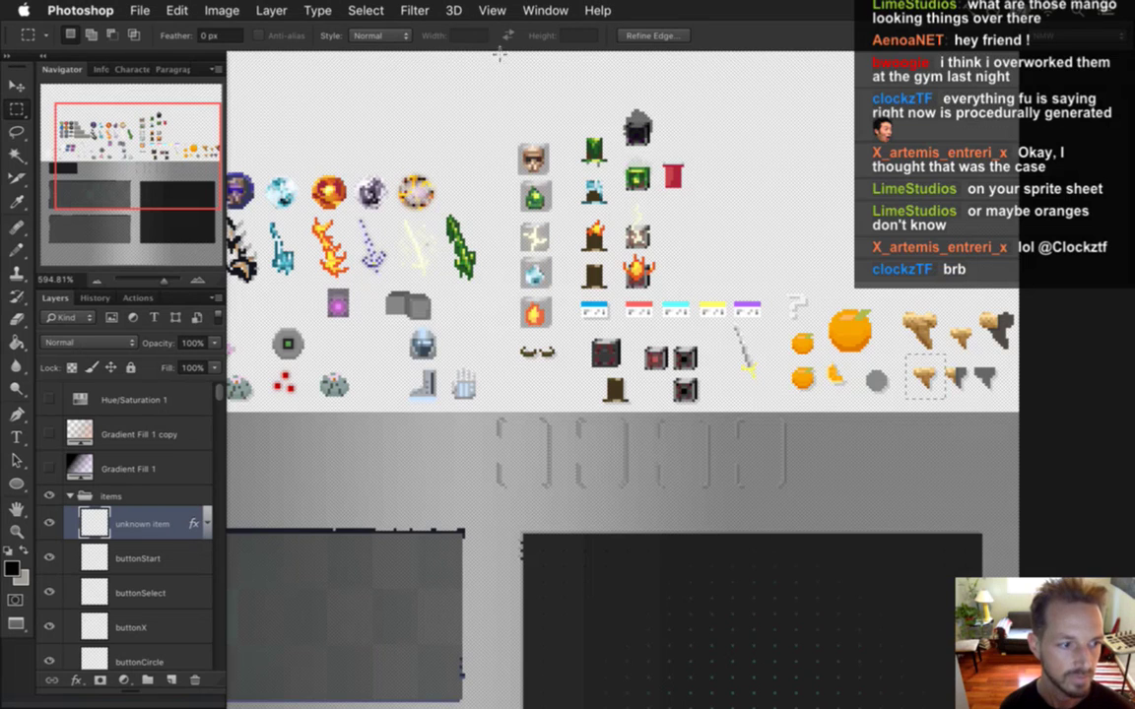
pyautogui.click(545, 10)
pyautogui.click(583, 636)
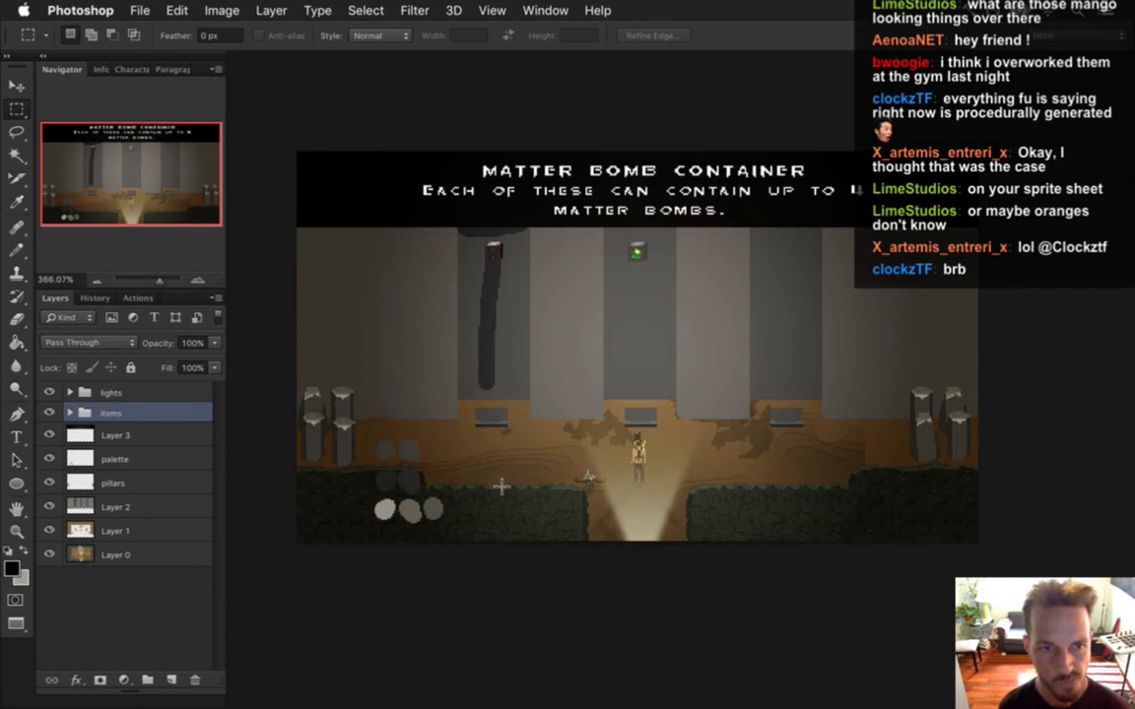
# Step: Paste the copied tan tooth into the items group, place it in the third alcove just below the caption, and collapse the group
pyautogui.click(68, 413)
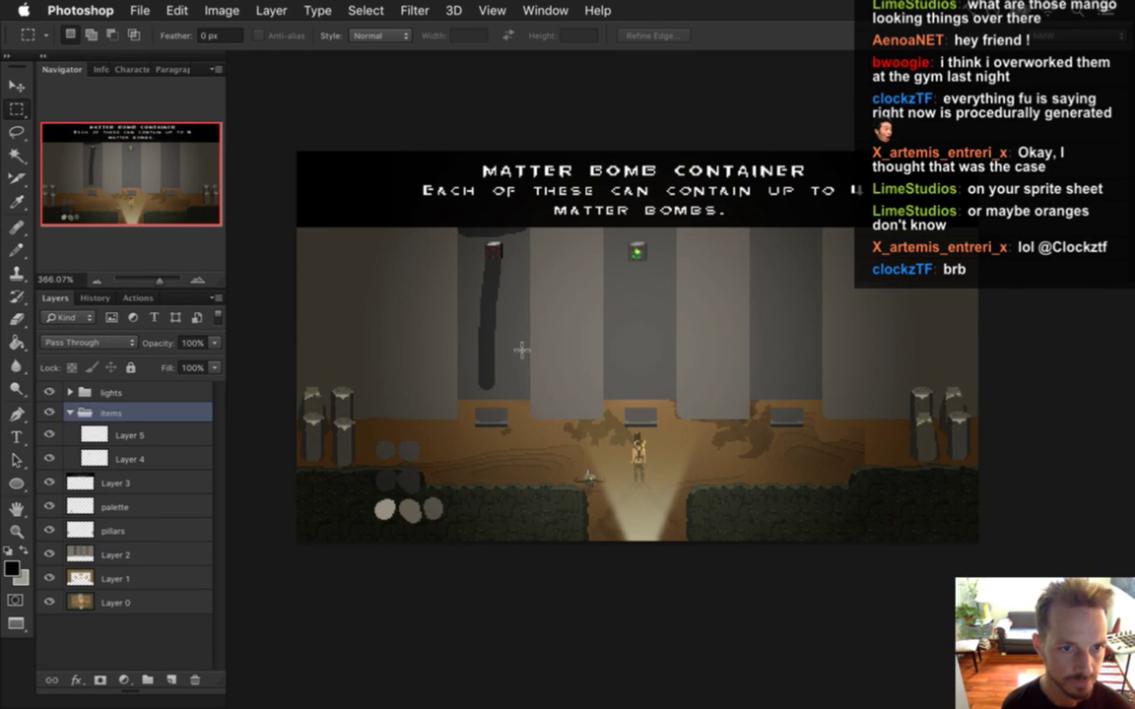
pyautogui.press('v')
pyautogui.moveTo(565, 375); pyautogui.dragTo(781, 249)
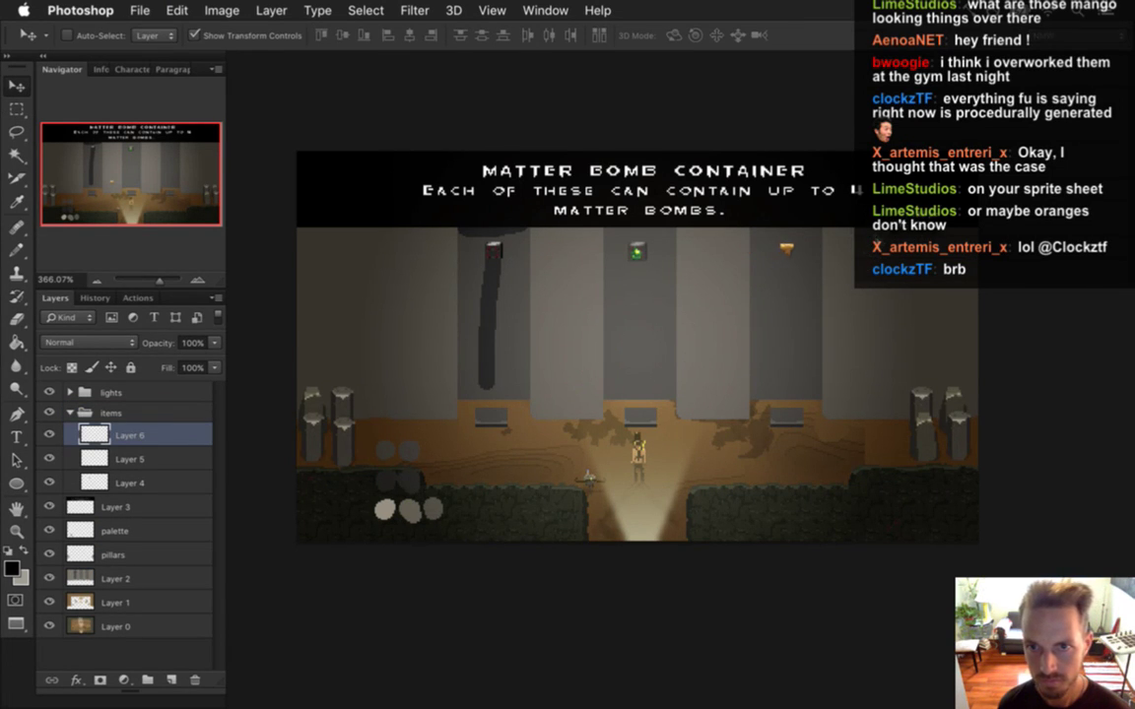
pyautogui.press('m')
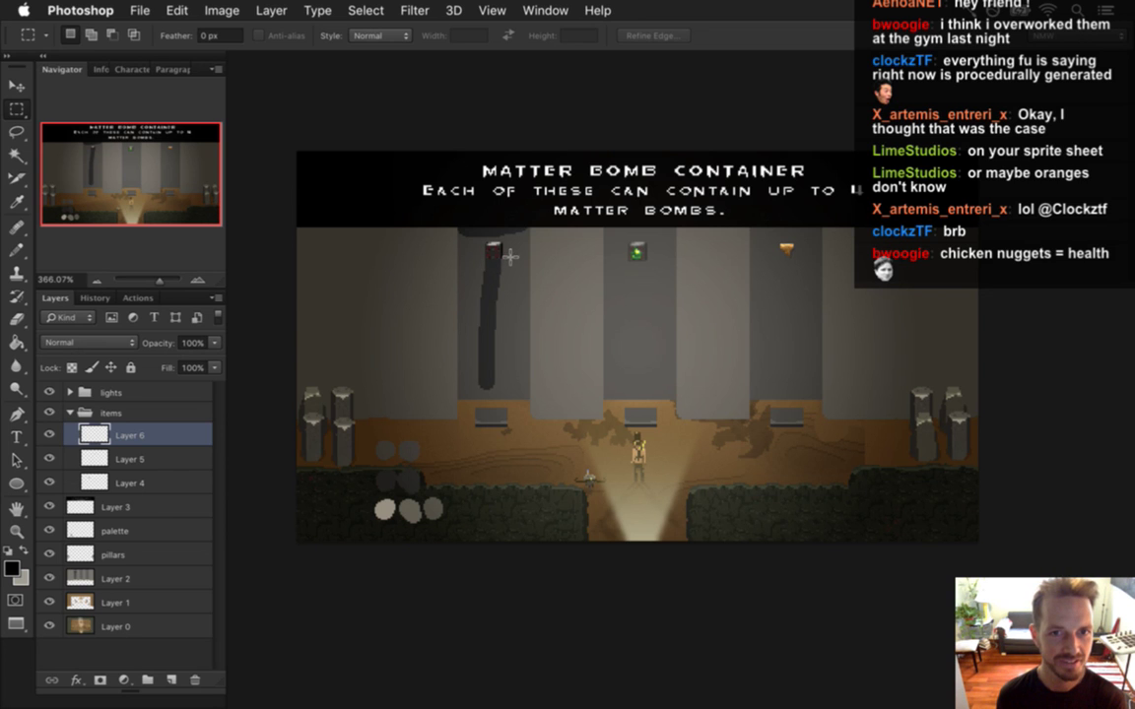
pyautogui.moveTo(532, 283); pyautogui.dragTo(539, 283)
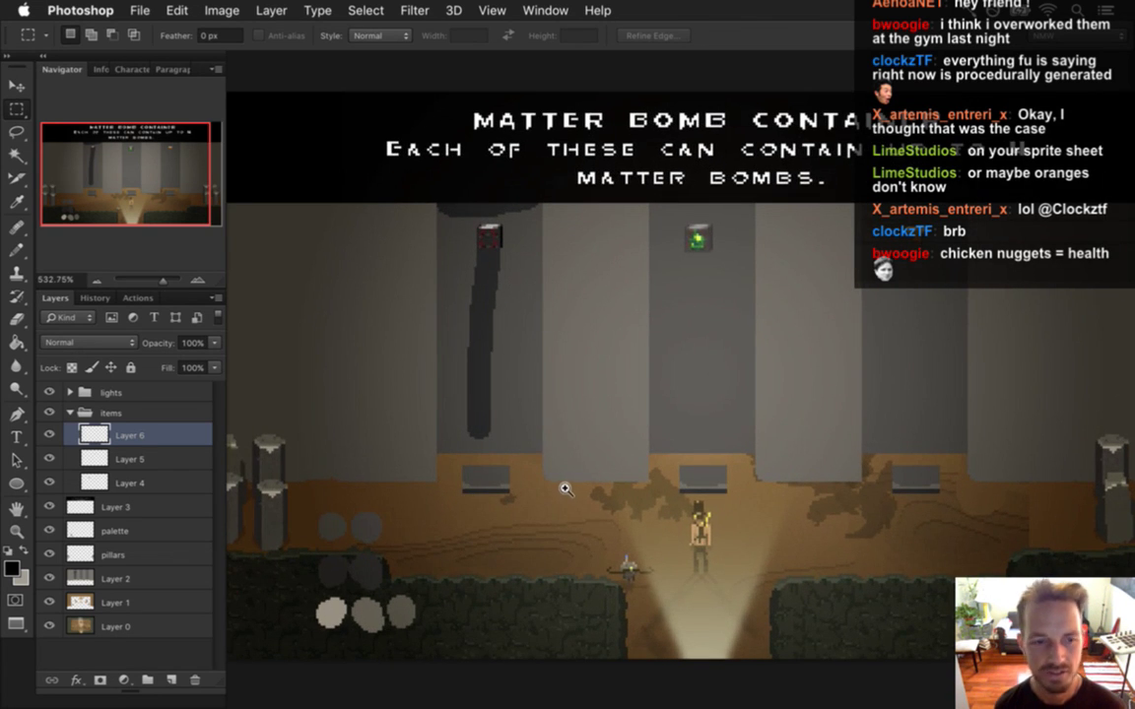
pyautogui.moveTo(783, 306); pyautogui.dragTo(720, 308)
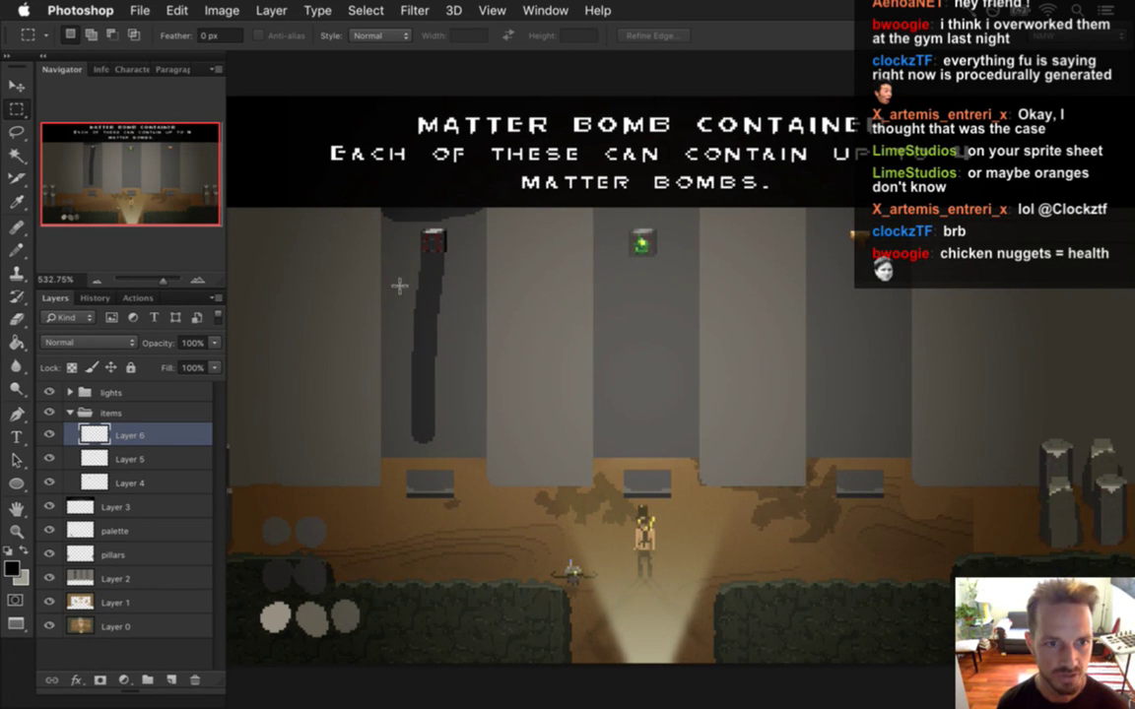
pyautogui.click(69, 413)
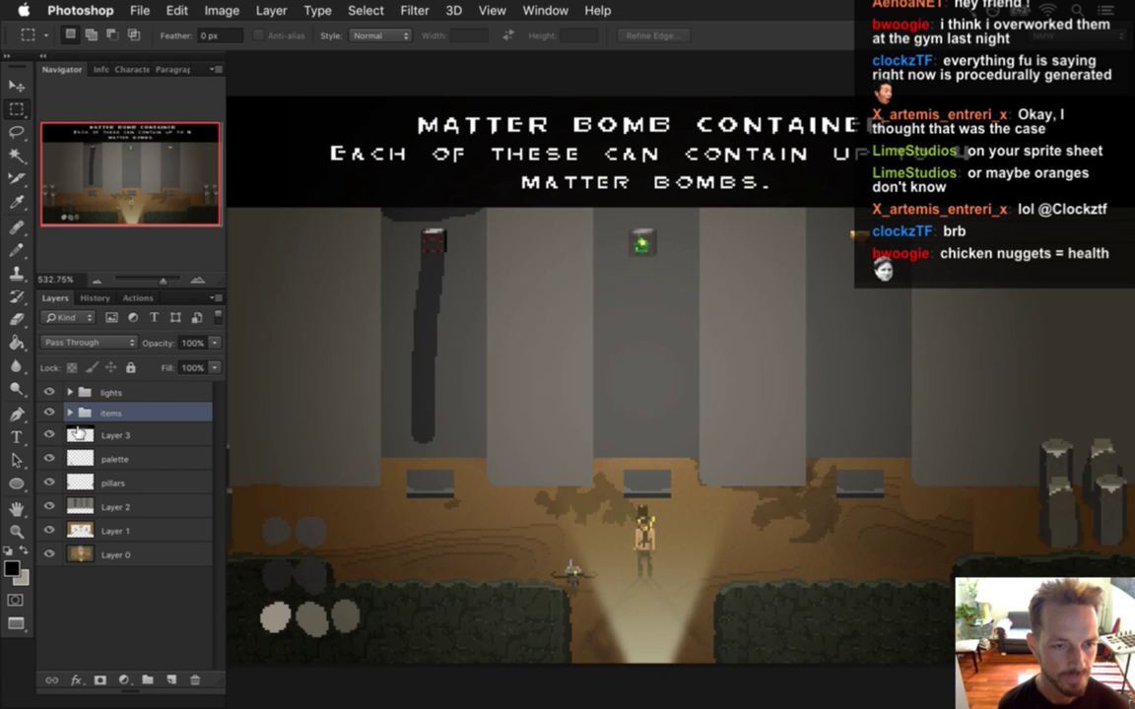
# Step: Select Layer 2, hide the lights group and the Layer 3 caption bar, and sample the dark grey patch in the first alcove
pyautogui.click(73, 434)
pyautogui.click(79, 459)
pyautogui.click(89, 482)
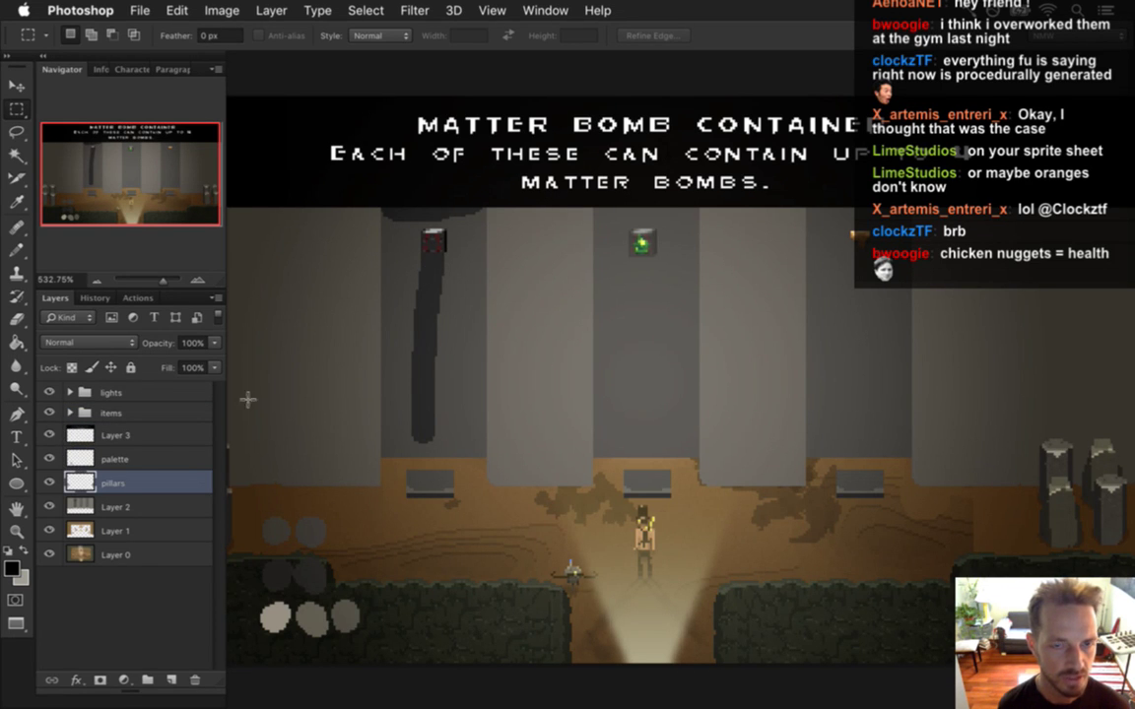
pyautogui.click(116, 504)
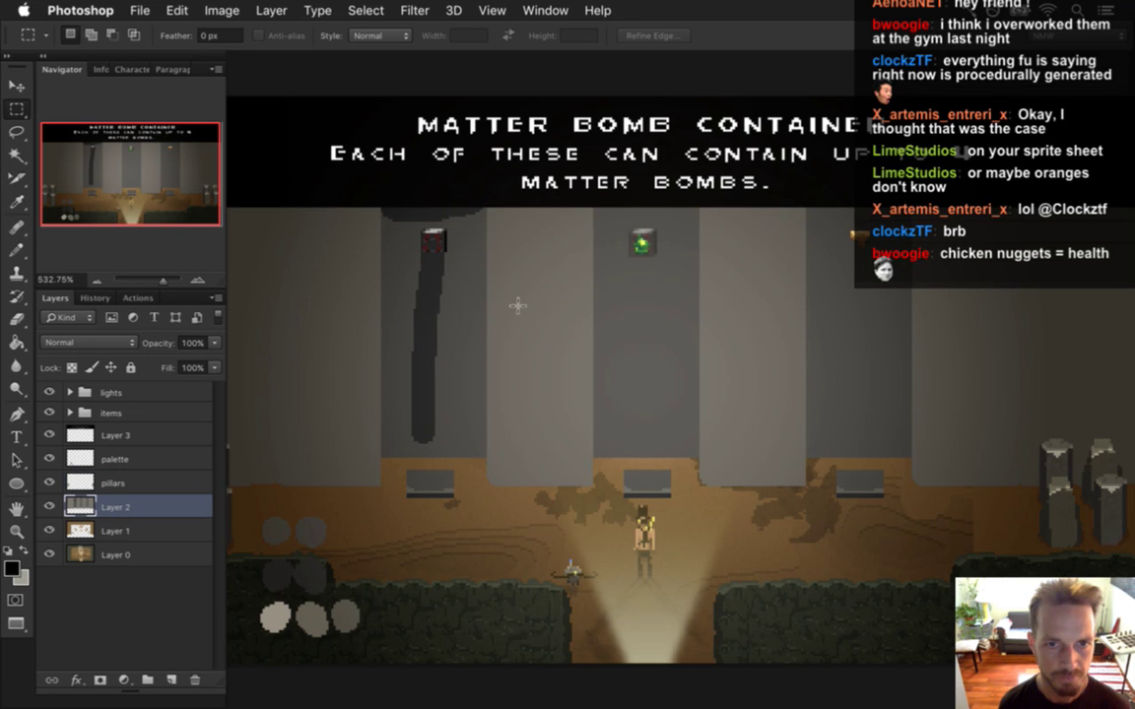
pyautogui.click(49, 392)
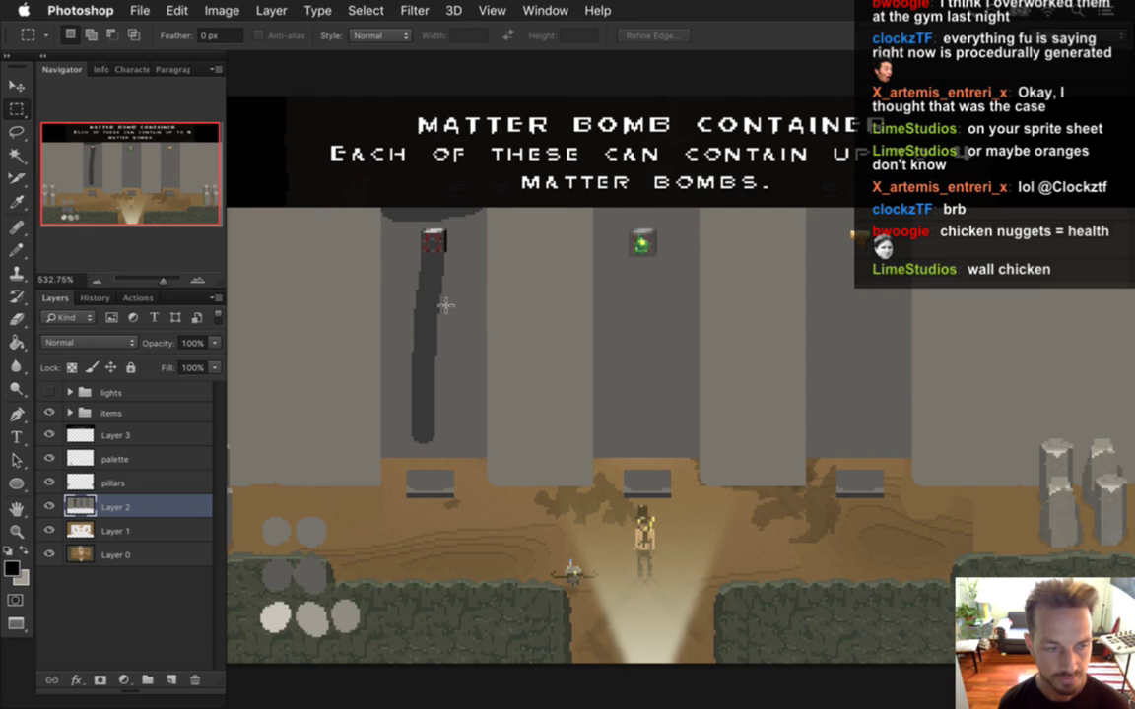
pyautogui.press('i')
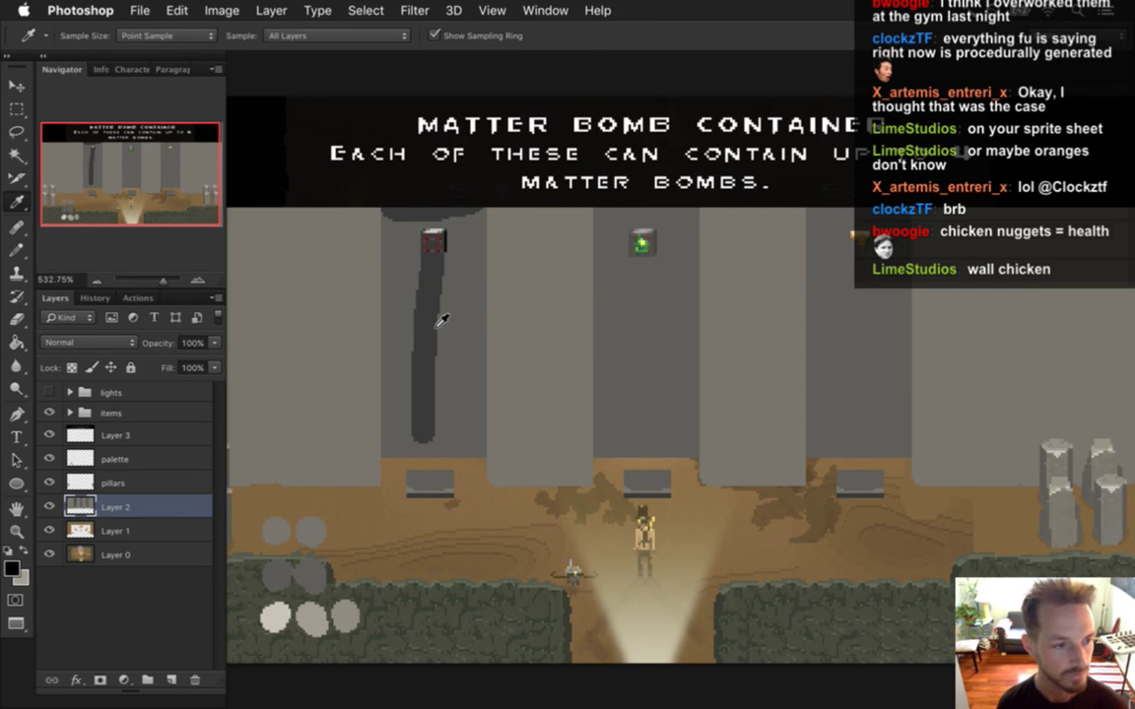
pyautogui.click(51, 434)
pyautogui.click(444, 206)
# Step: Try to fill the first alcove above the dark patch with the sampled dark grey
pyautogui.press('b')
pyautogui.press('g')
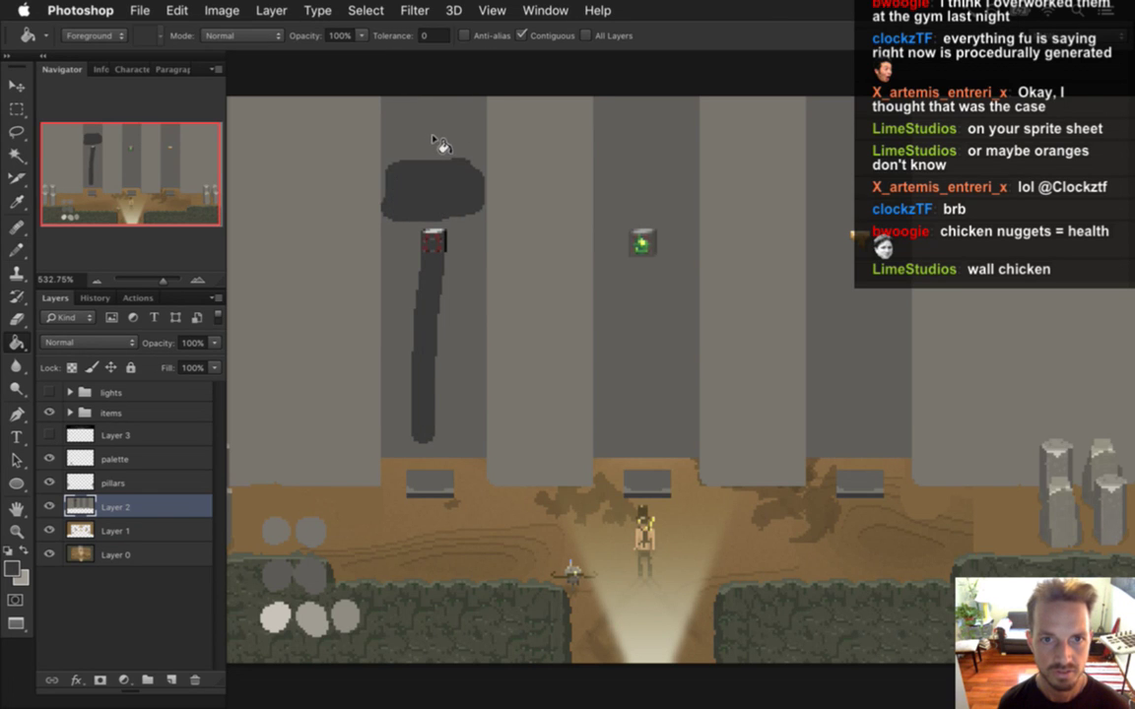
pyautogui.click(433, 125)
pyautogui.hotkey('ctrl', 'z')
# Step: Reduce the Pencil to 1 px and extend the dark patch to the edges of the first alcove
pyautogui.press('b')
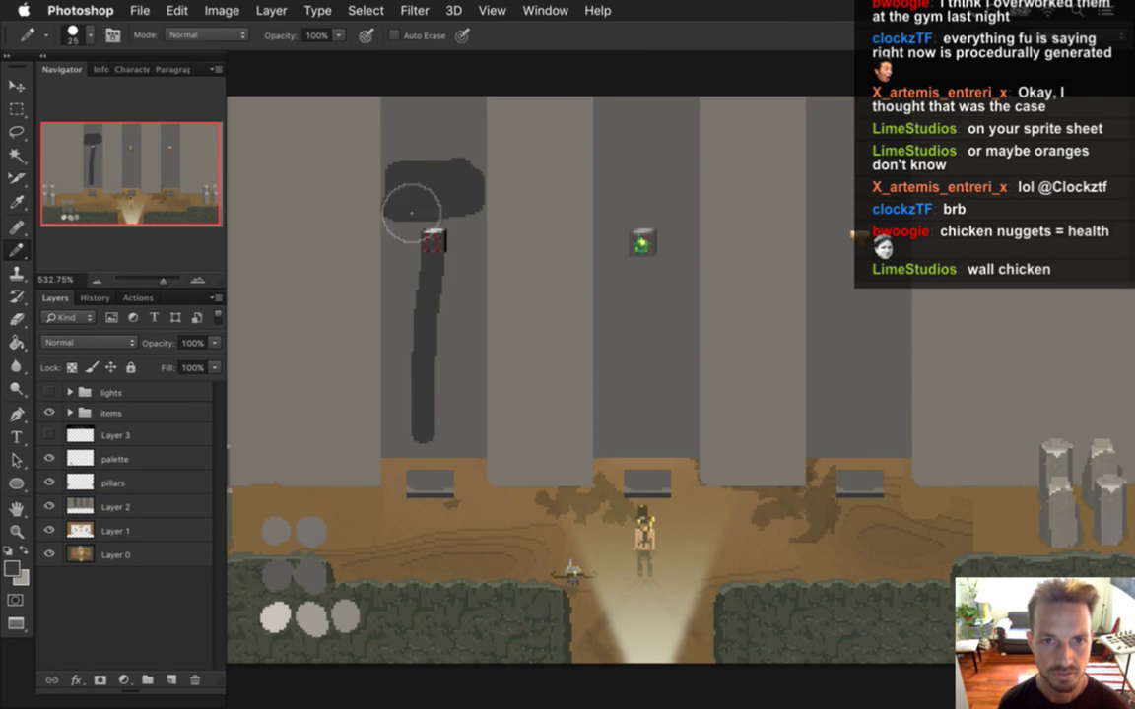
pyautogui.press('[')
pyautogui.press('[')
pyautogui.press('[')
pyautogui.press('[')
pyautogui.press('[')
pyautogui.press('[')
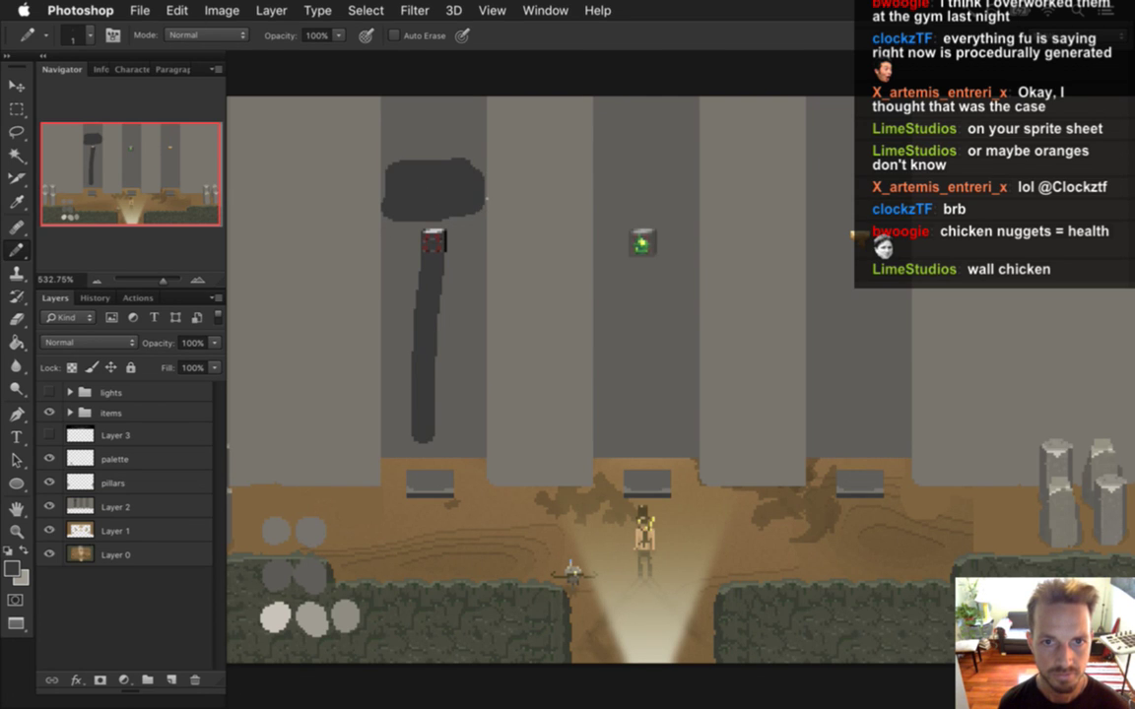
# Step: Try the dark grey fill above the widened patch in the first alcove again
pyautogui.press('g')
pyautogui.click(433, 147)
pyautogui.hotkey('ctrl', 'z')
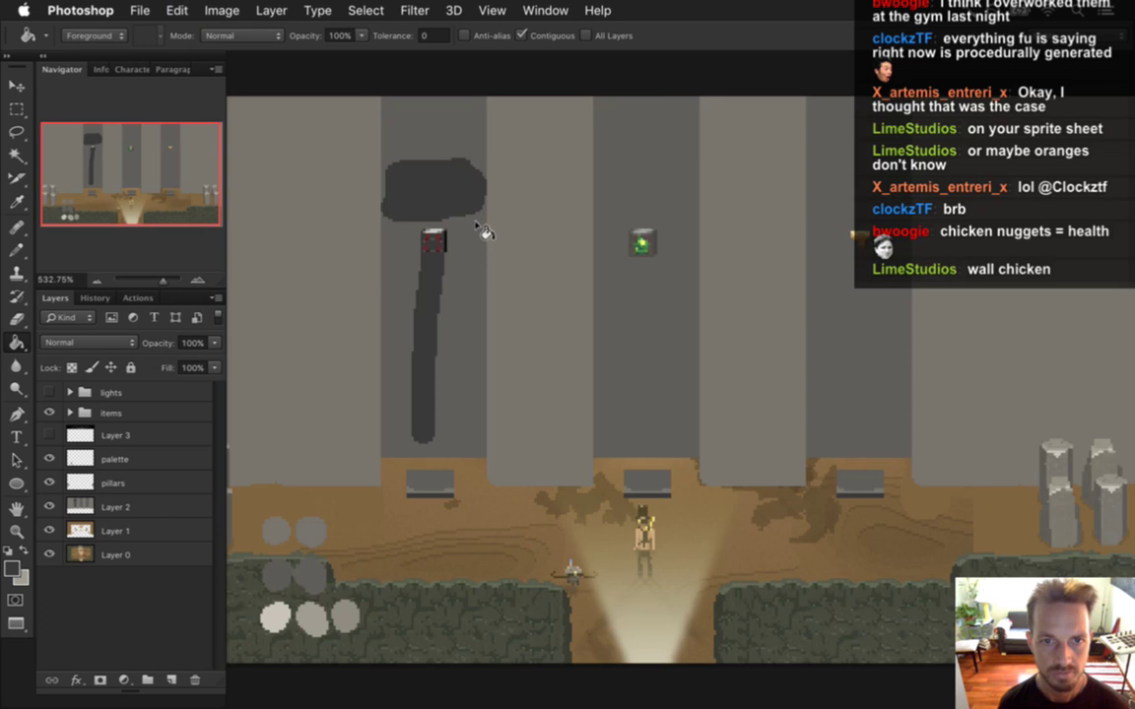
# Step: Check Layer 2 by toggling its visibility, and fill the first alcove above the dark patch with dark grey
pyautogui.click(79, 506)
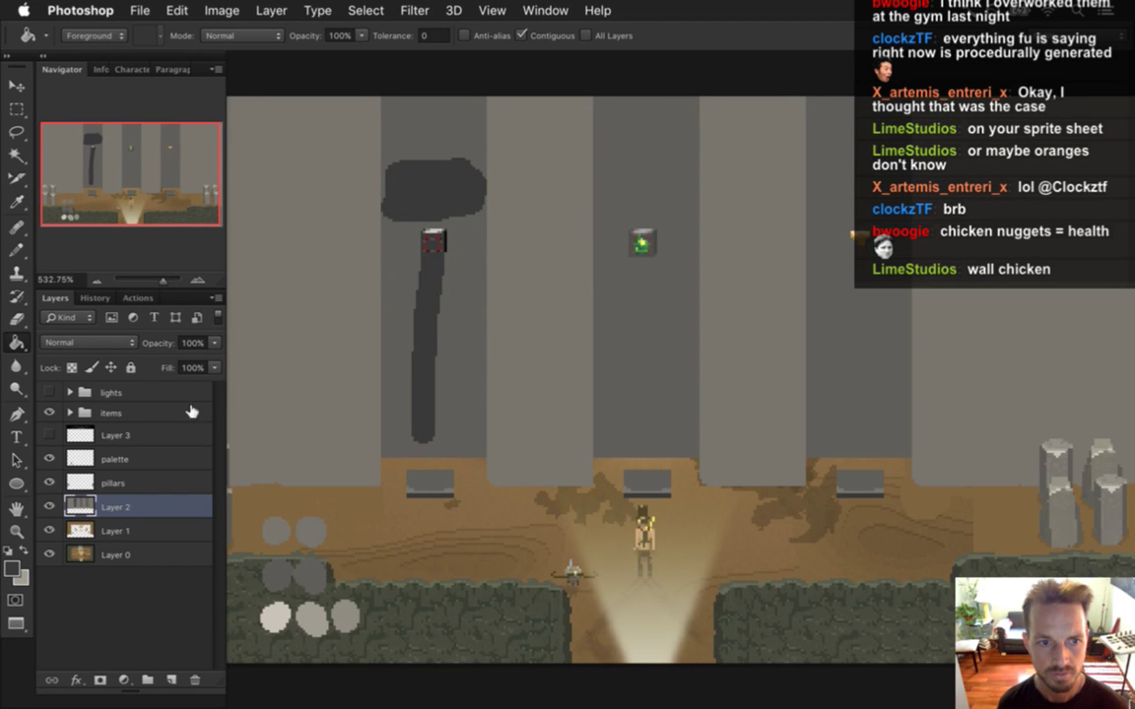
pyautogui.click(49, 506)
pyautogui.click(49, 506)
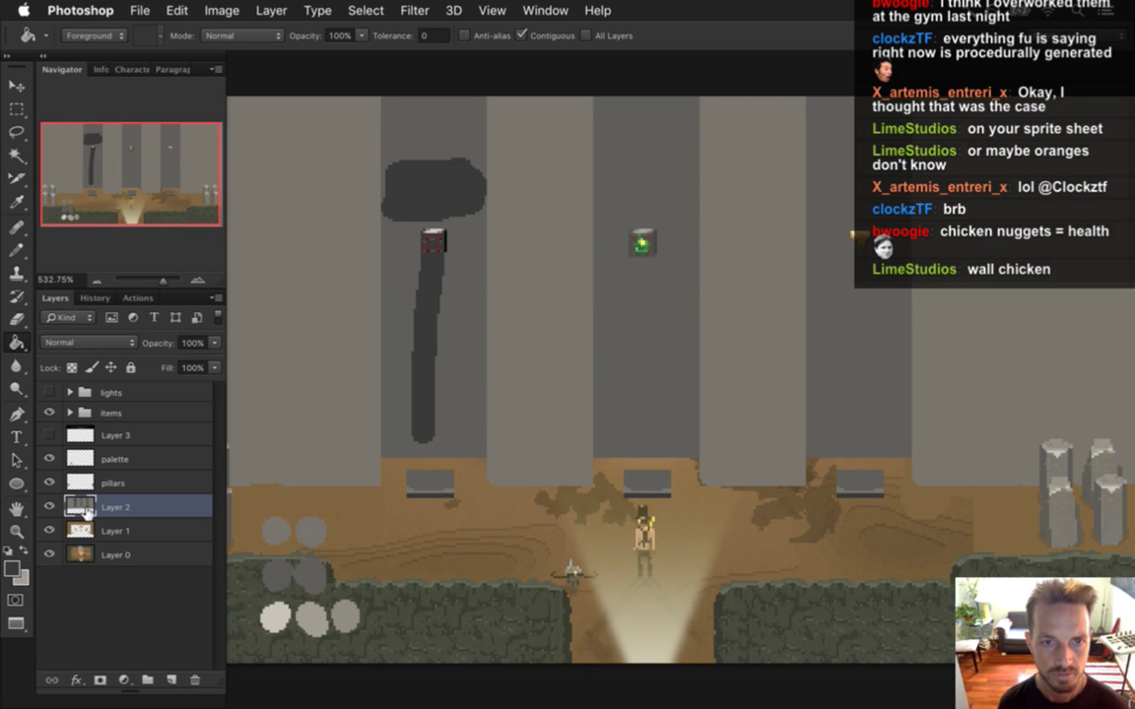
pyautogui.keyDown('super'); pyautogui.click(77, 506); pyautogui.keyUp('super')
pyautogui.click(83, 503)
pyautogui.press('i')
pyautogui.press('b')
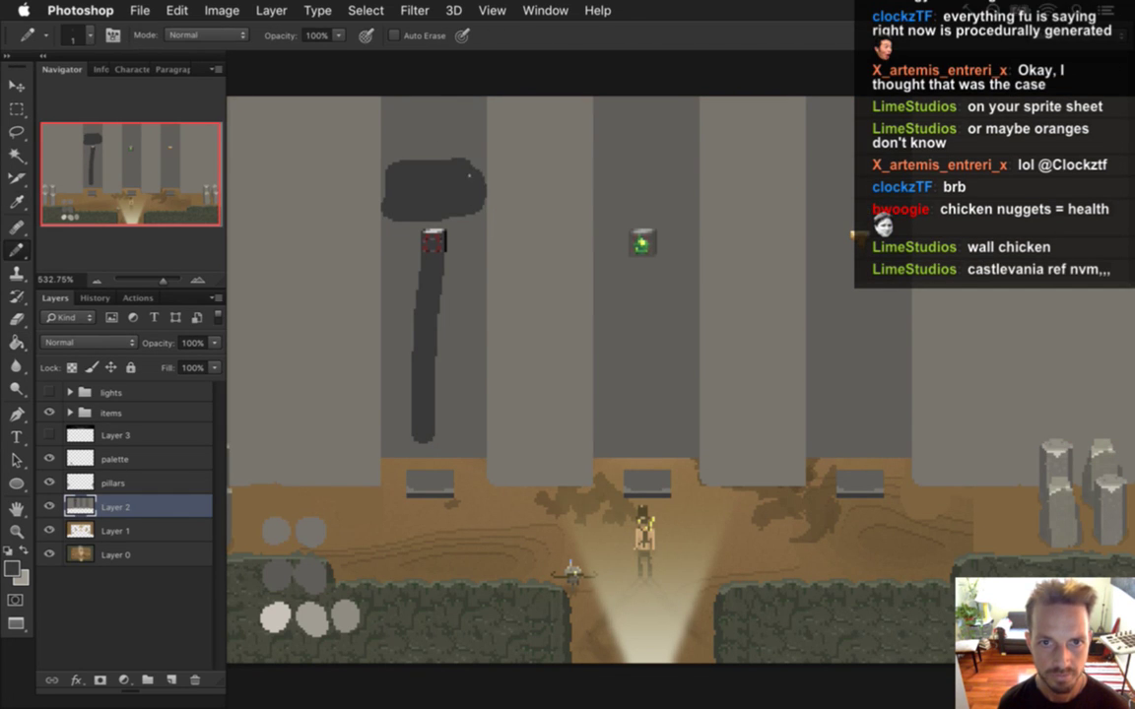
pyautogui.press('g')
pyautogui.click(468, 182)
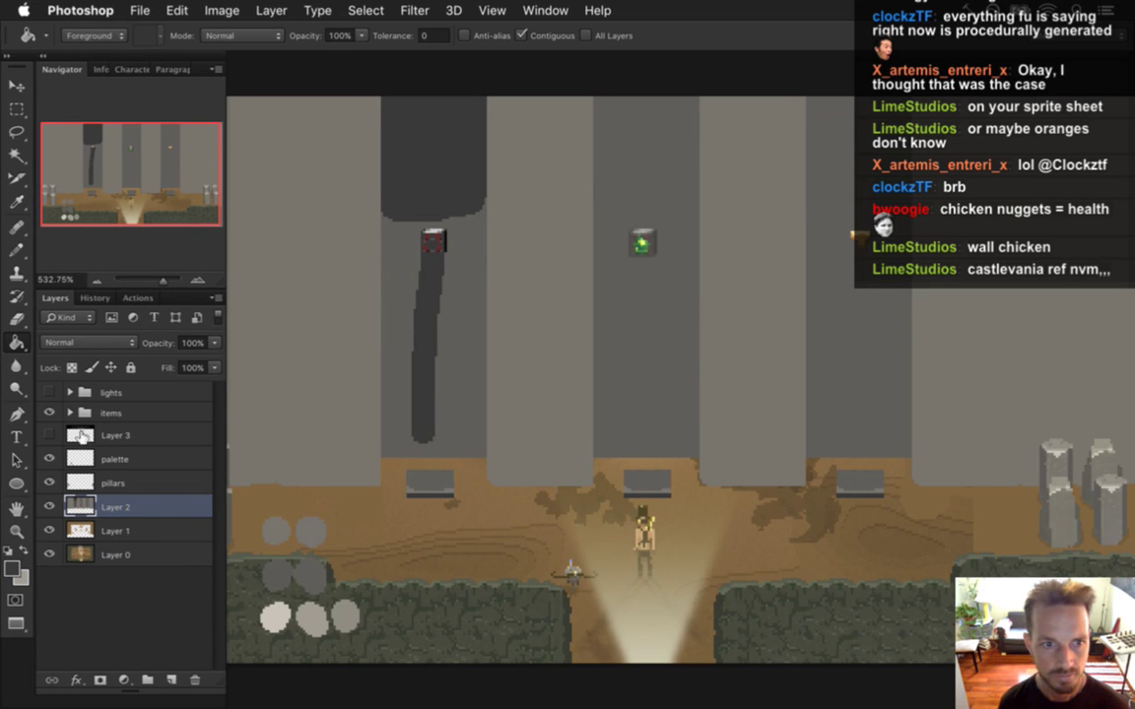
# Step: Show Layer 3 again, and draw a 1 px dark line across the first alcove just below the red item, filling the area above it
pyautogui.click(49, 434)
pyautogui.press('b')
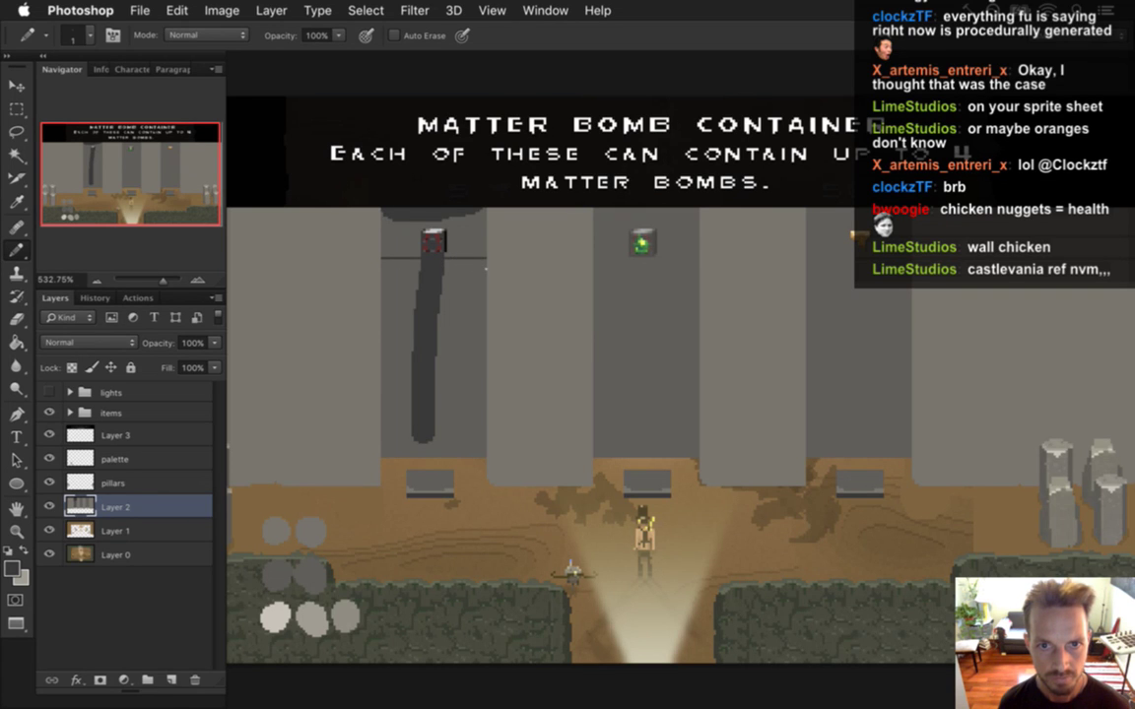
pyautogui.hotkey('ctrl', 'z')
# Step: Sample the first alcove's lighter grey, separate the dark vertical stroke from the recess above, and fill the stroke with that grey
pyautogui.press('i')
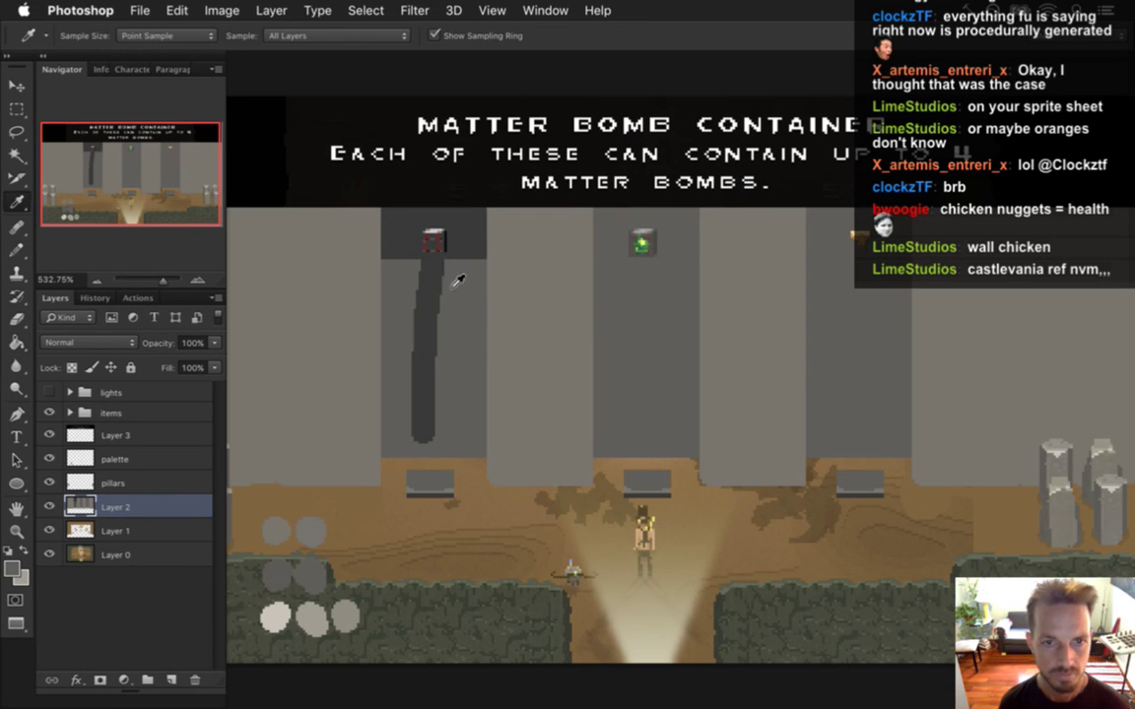
pyautogui.press('b')
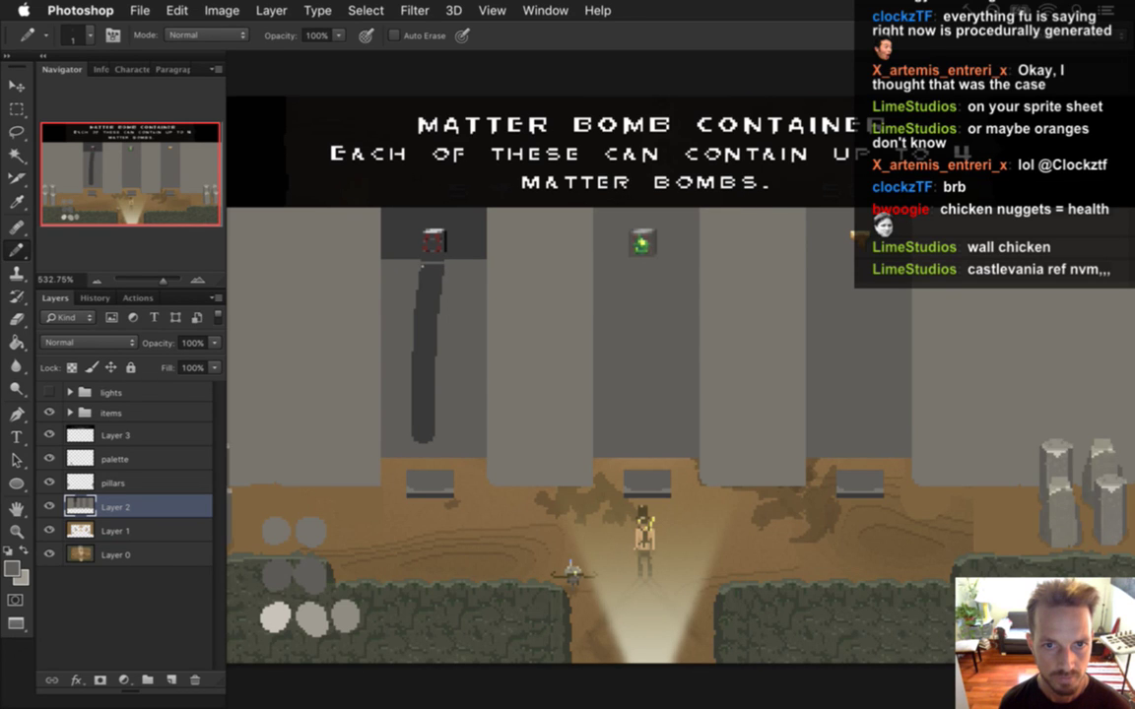
pyautogui.press('g')
pyautogui.click(433, 330)
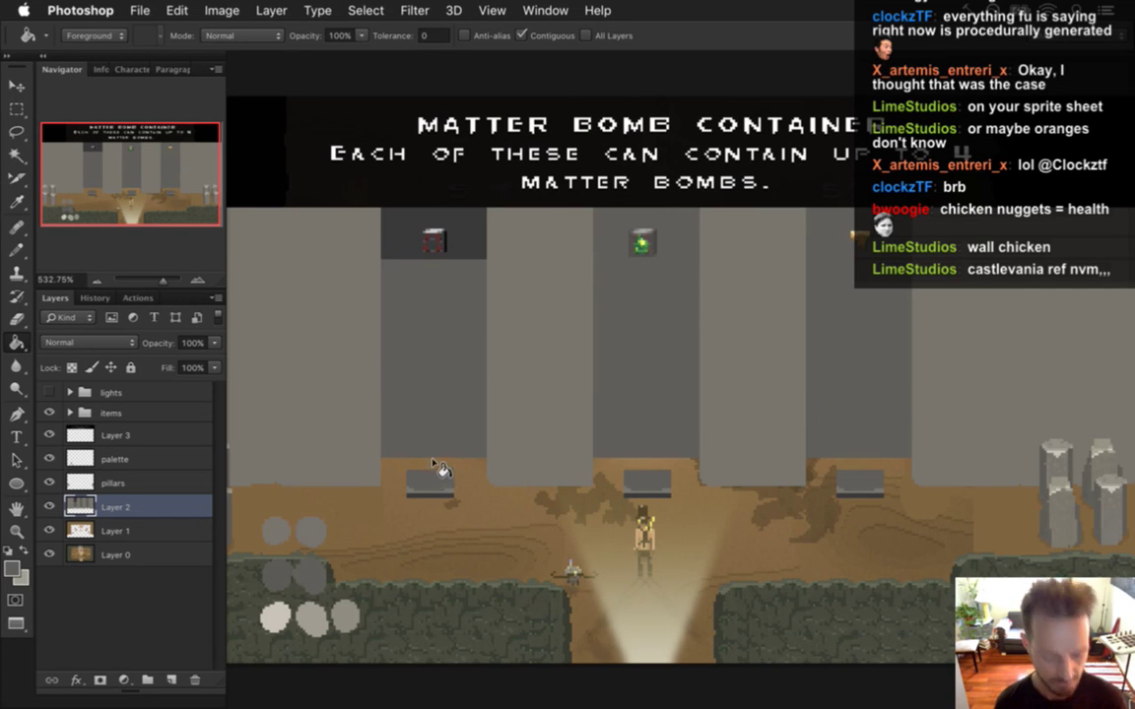
# Step: Sample the dark grey of the first recess and draw a line in the middle alcove just below the green item
pyautogui.press('i')
pyautogui.click(457, 251)
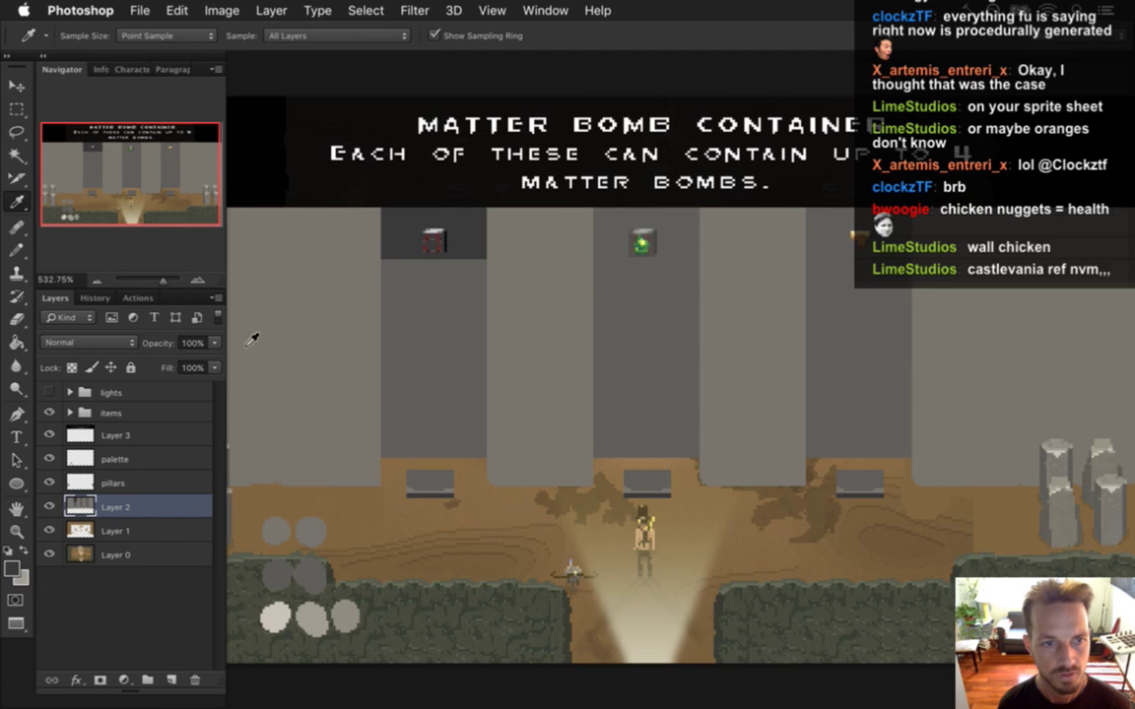
pyautogui.click(50, 390)
pyautogui.click(51, 390)
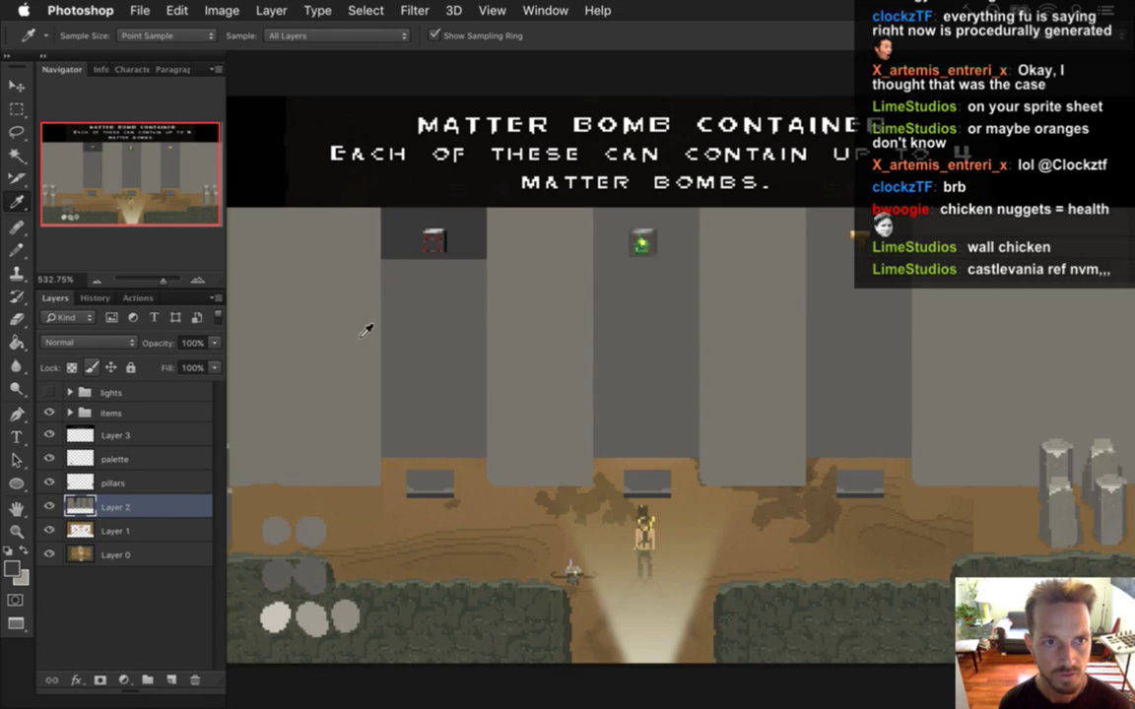
pyautogui.press('b')
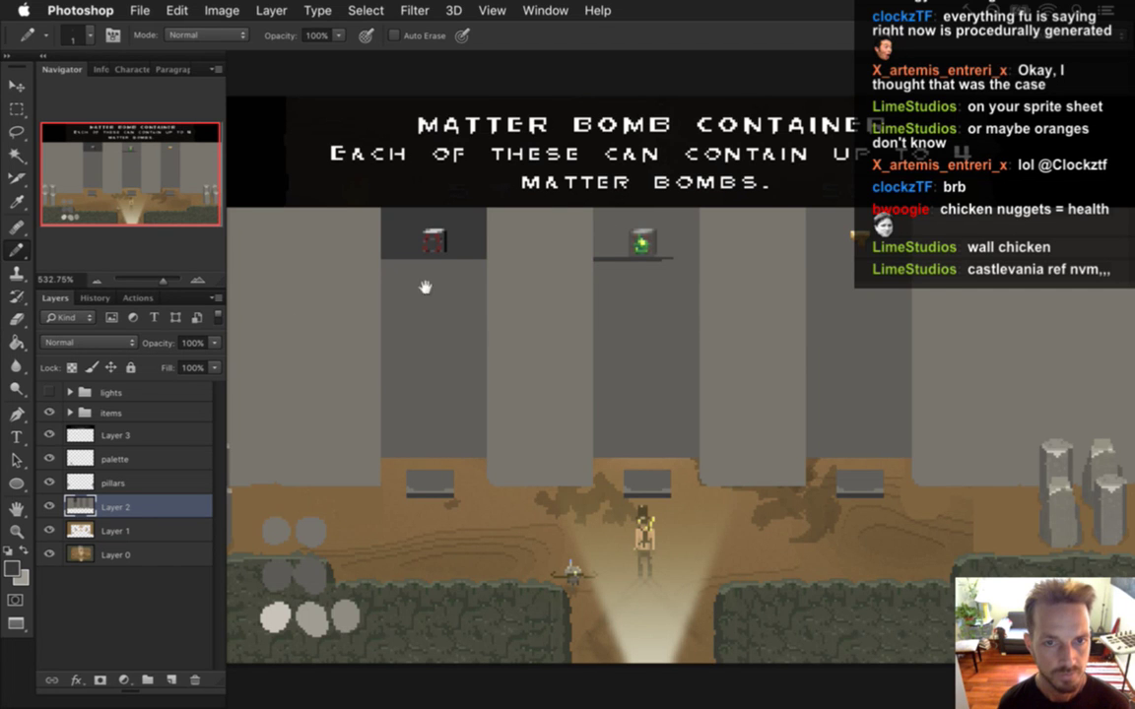
pyautogui.scroll(5, 428, 287)
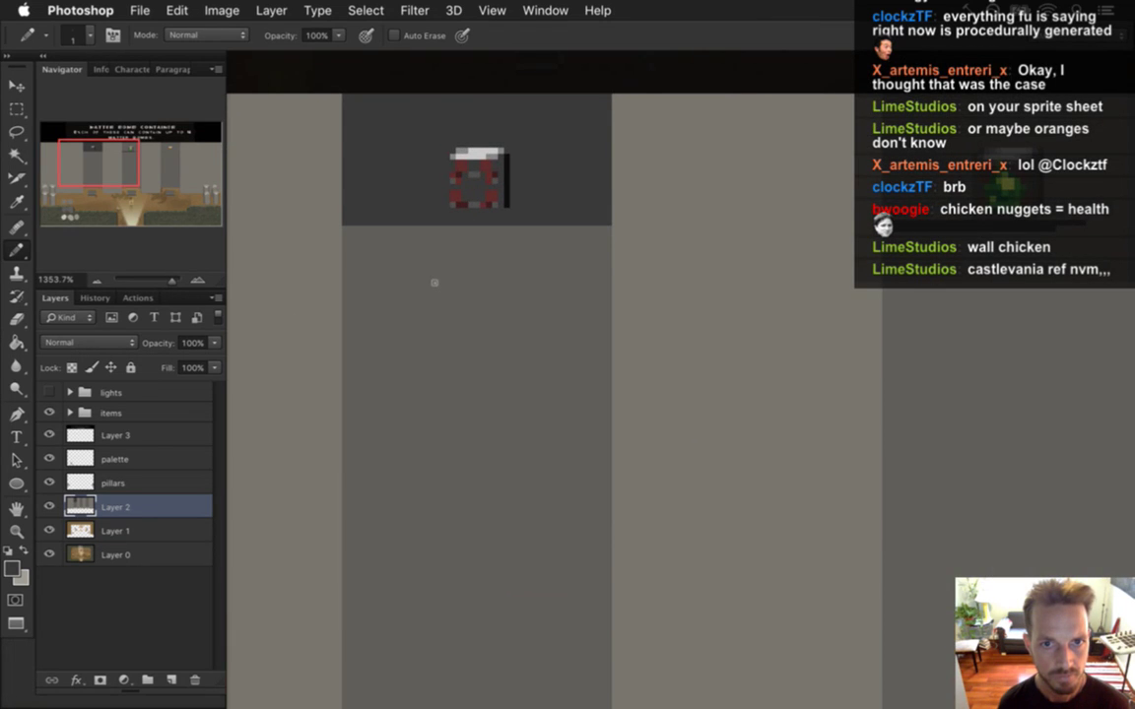
pyautogui.scroll(-3, 445, 269)
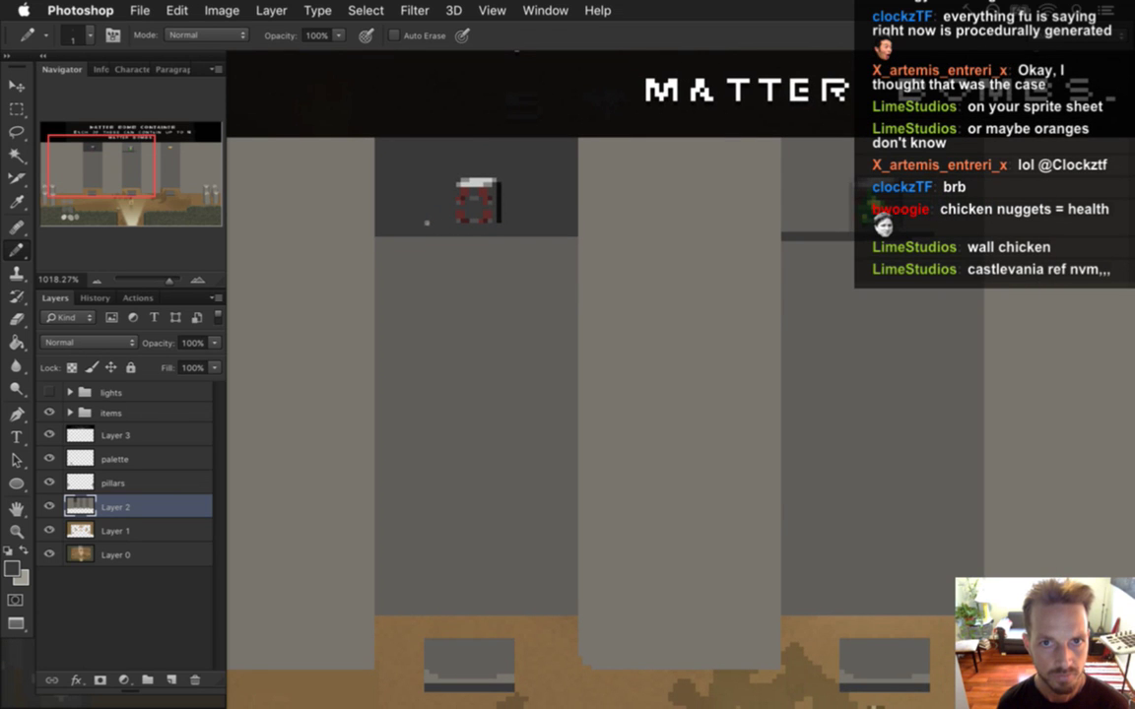
# Step: Darken the foreground colour to a neutral grey with 16% brightness
pyautogui.press('i')
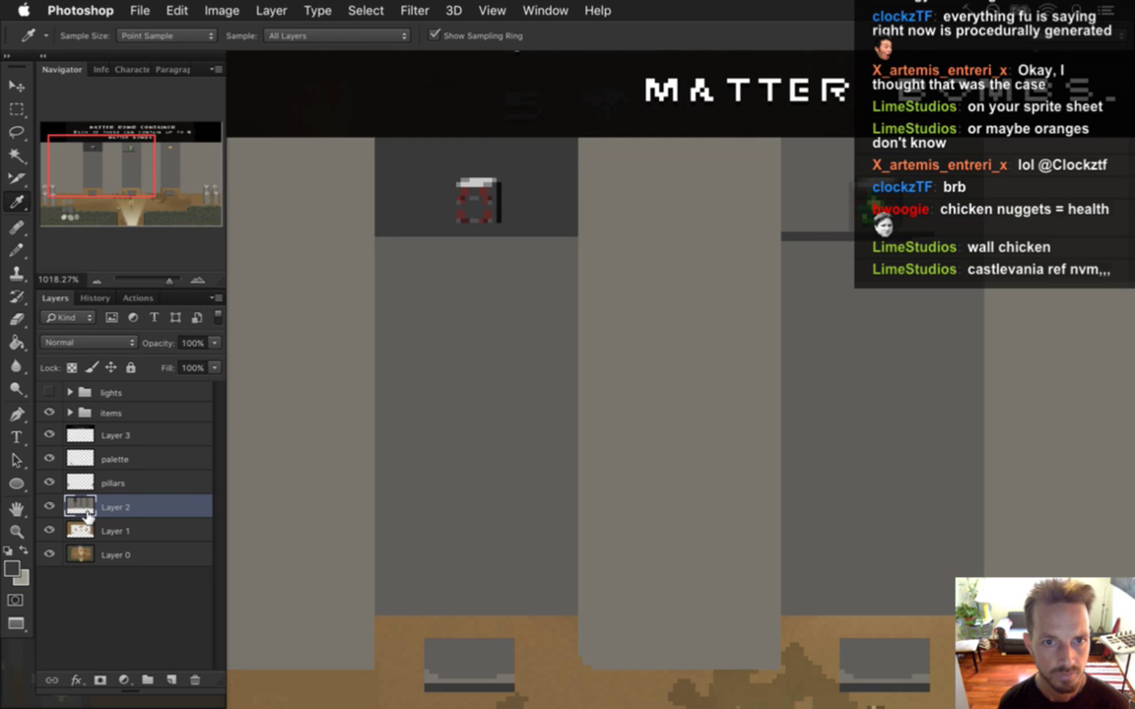
pyautogui.click(13, 567)
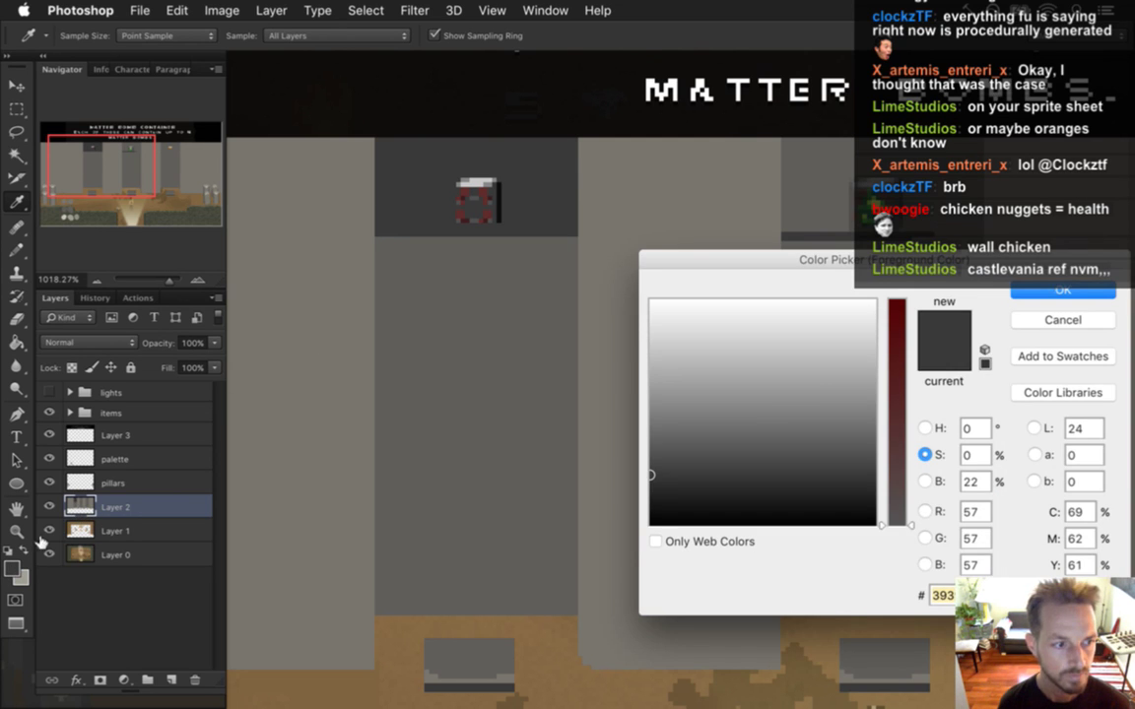
pyautogui.click(923, 480)
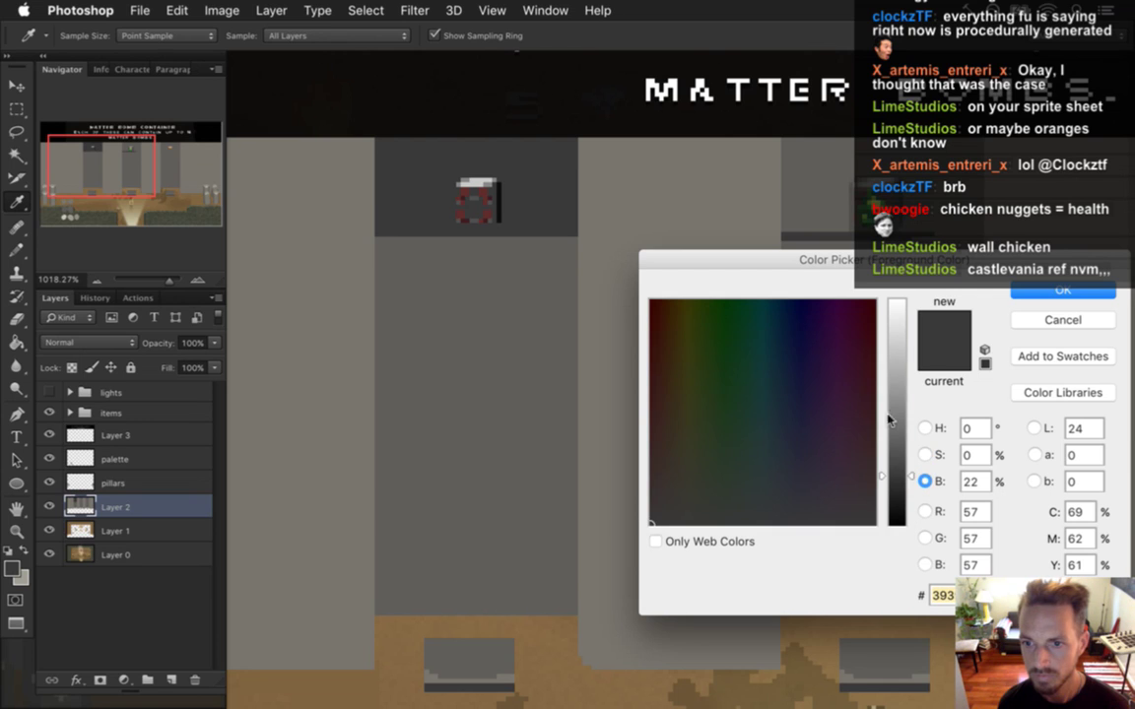
pyautogui.moveTo(914, 478); pyautogui.dragTo(914, 488)
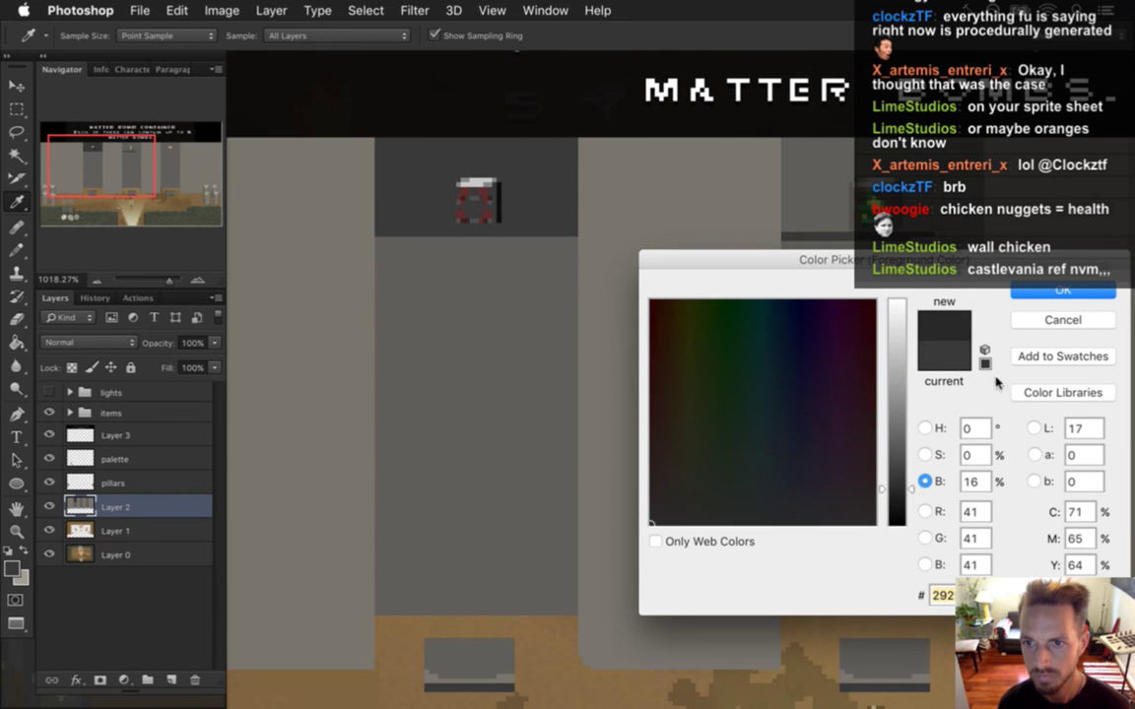
pyautogui.click(1046, 291)
# Step: Try to shade the recess behind the red item in the first alcove with the darker grey
pyautogui.press('b')
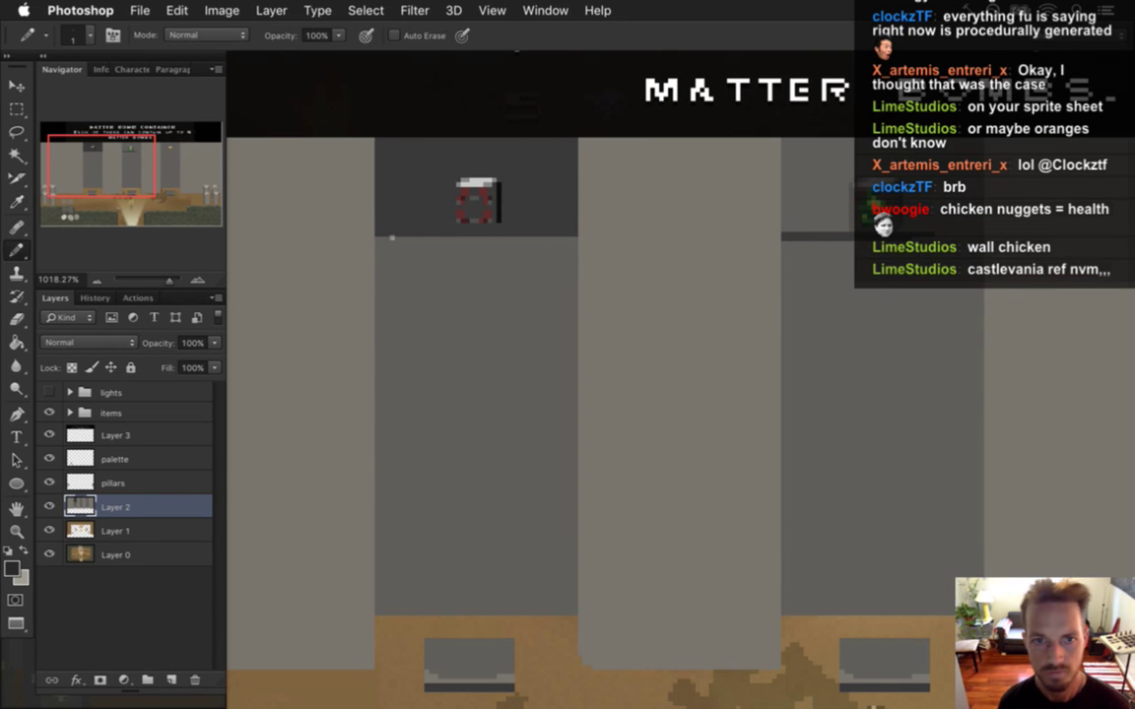
pyautogui.press('g')
pyautogui.click(413, 216)
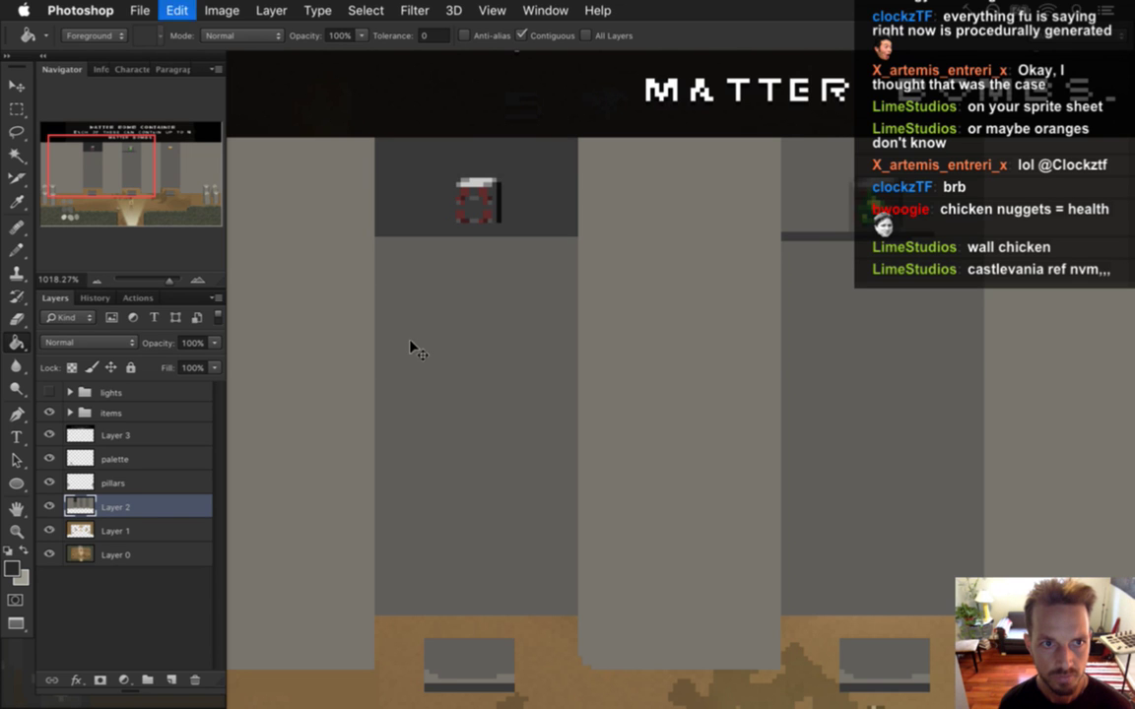
# Step: Set the foreground colour to a slightly lighter dark grey and fill the recess behind the red item in the first alcove
pyautogui.moveTo(461, 266); pyautogui.dragTo(461, 327)
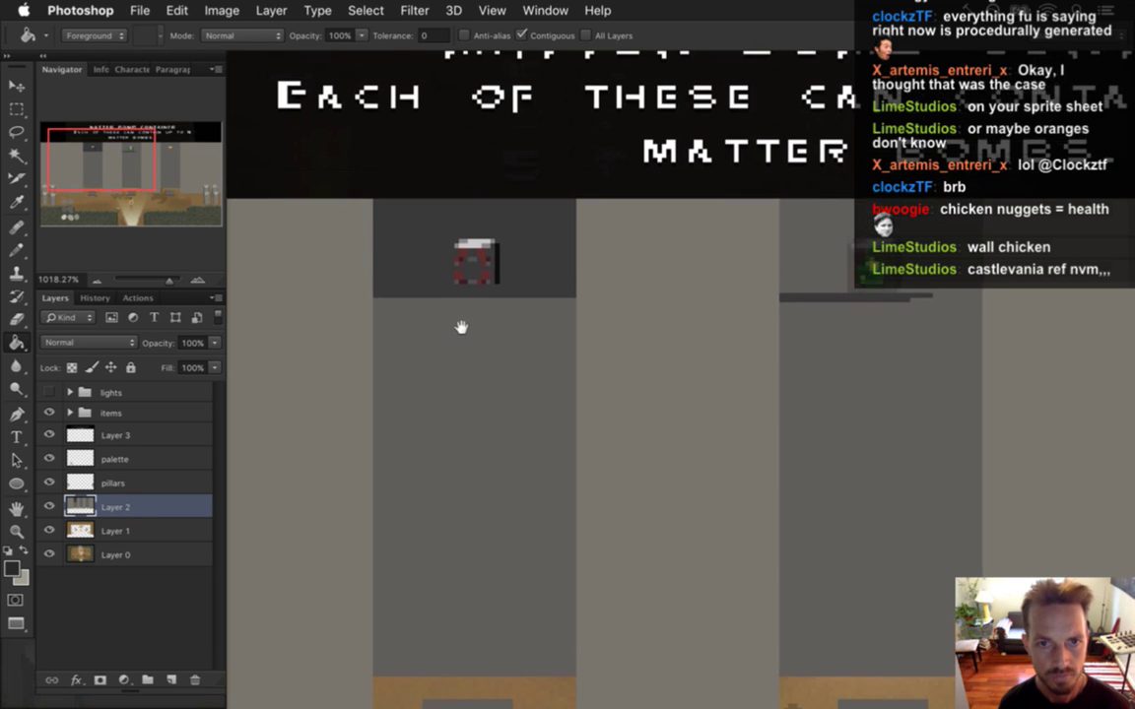
pyautogui.press('i')
pyautogui.click(357, 232)
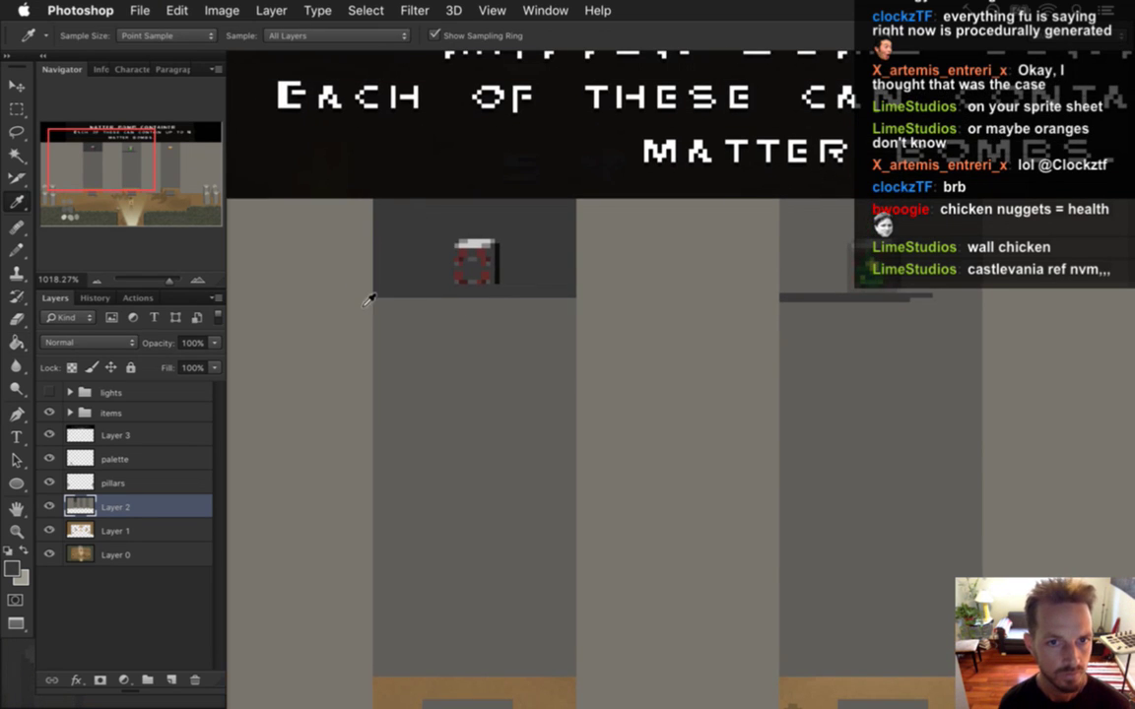
pyautogui.click(13, 568)
pyautogui.moveTo(917, 476)
pyautogui.mouseDown()
pyautogui.moveTo(918, 464)
pyautogui.moveTo(913, 474)
pyautogui.mouseUp()
pyautogui.press('Return')
pyautogui.press('g')
pyautogui.click(483, 281)
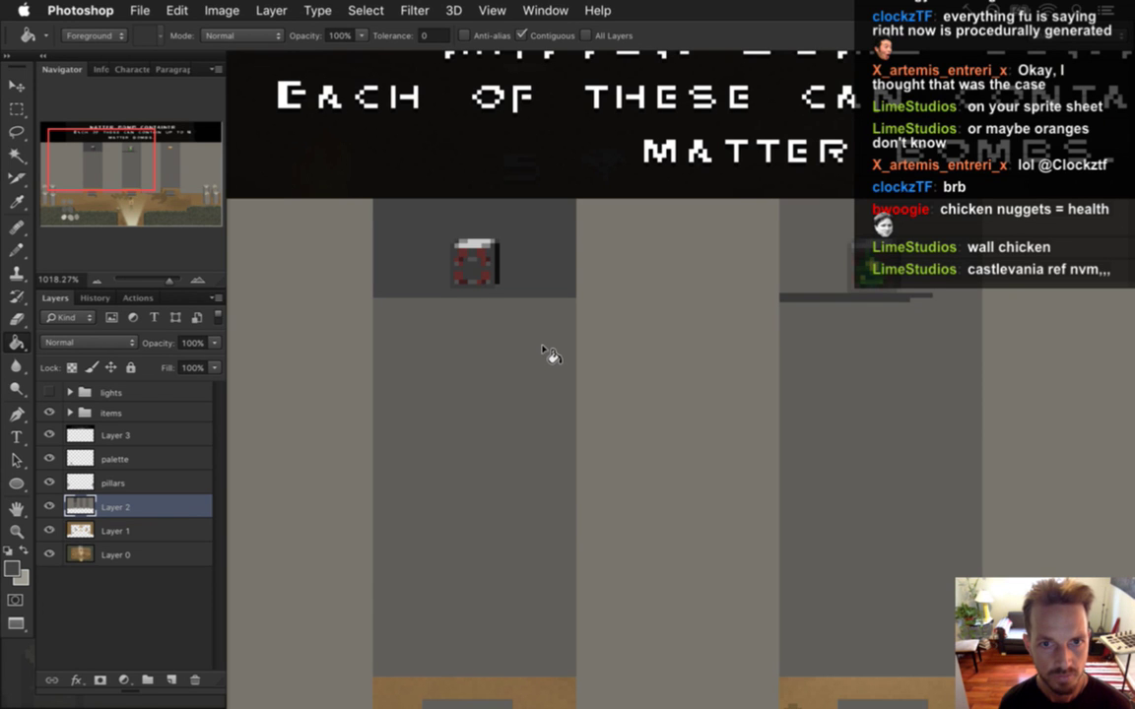
# Step: Complete the dark grey line below the green item across the middle alcove and fill the recess above it
pyautogui.moveTo(891, 354); pyautogui.dragTo(715, 370)
pyautogui.press('b')
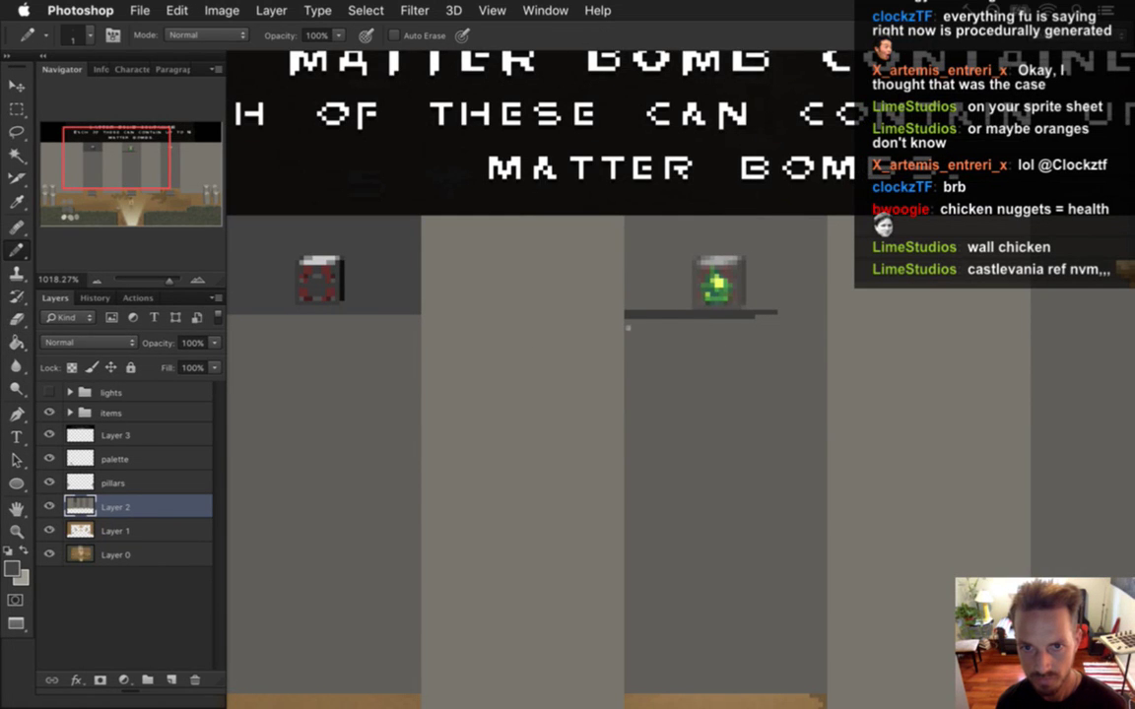
pyautogui.keyDown('shift'); pyautogui.click(809, 316); pyautogui.keyUp('shift')
pyautogui.keyDown('shift'); pyautogui.click(819, 316); pyautogui.keyUp('shift')
pyautogui.press('g')
pyautogui.click(771, 307)
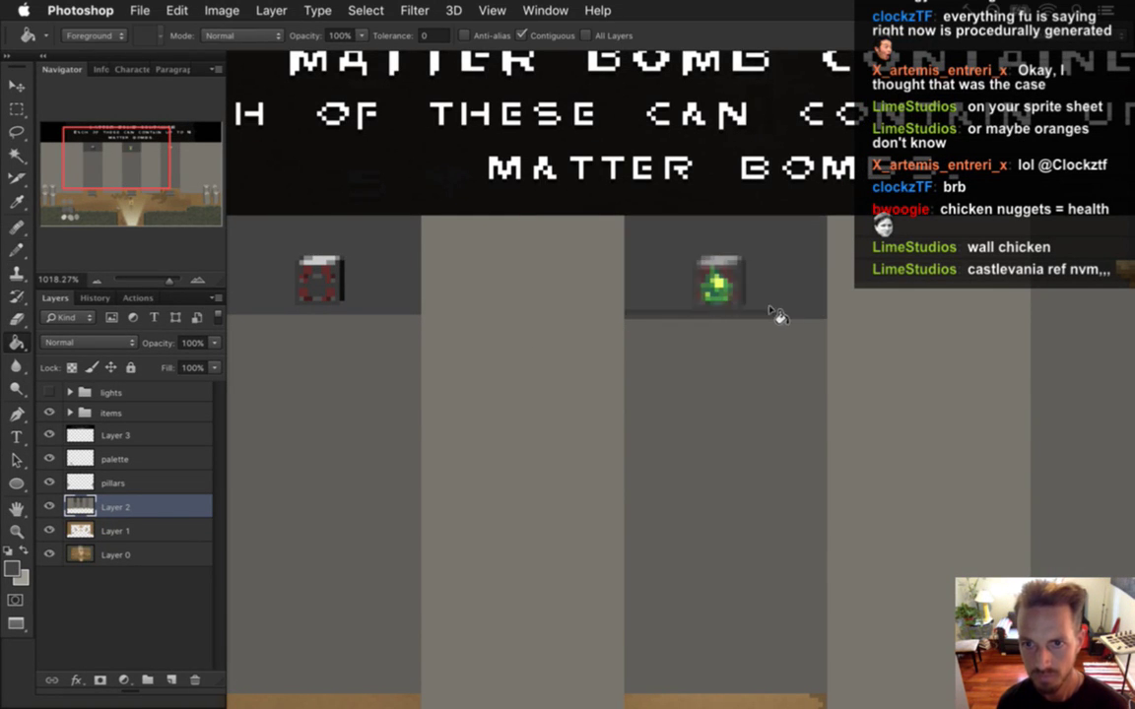
# Step: Fill the recess behind the tan item in the third alcove with the same dark grey
pyautogui.moveTo(1010, 334)
pyautogui.mouseDown()
pyautogui.moveTo(766, 333)
pyautogui.moveTo(640, 356)
pyautogui.moveTo(641, 342)
pyautogui.moveTo(829, 338)
pyautogui.mouseUp()
pyautogui.press('b')
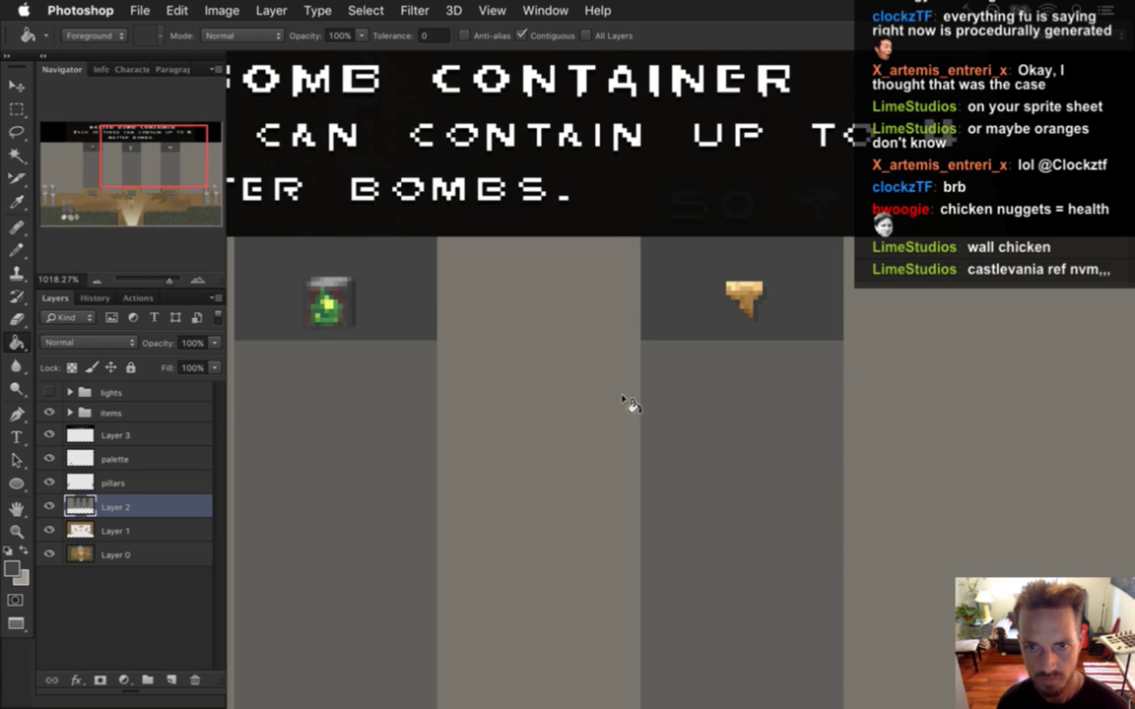
pyautogui.moveTo(256, 362); pyautogui.dragTo(597, 403)
# Step: Show the lights group and check the shaded recesses in the whole scene and up close
pyautogui.scroll(-10, 571, 421)
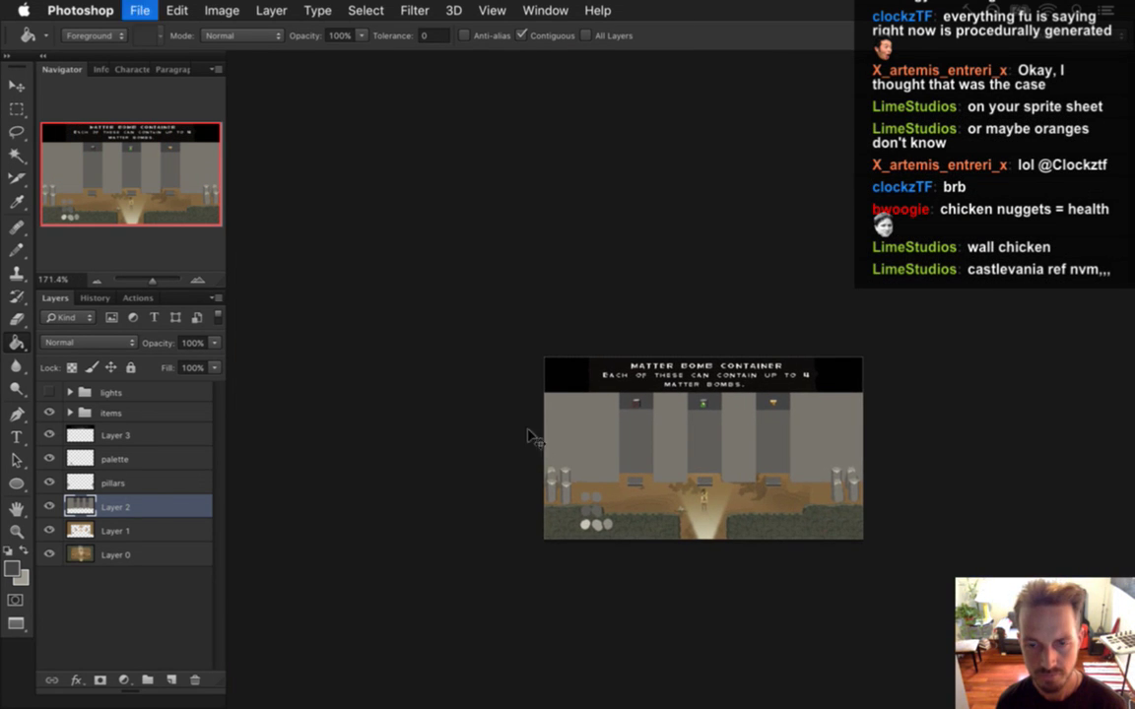
pyautogui.click(49, 392)
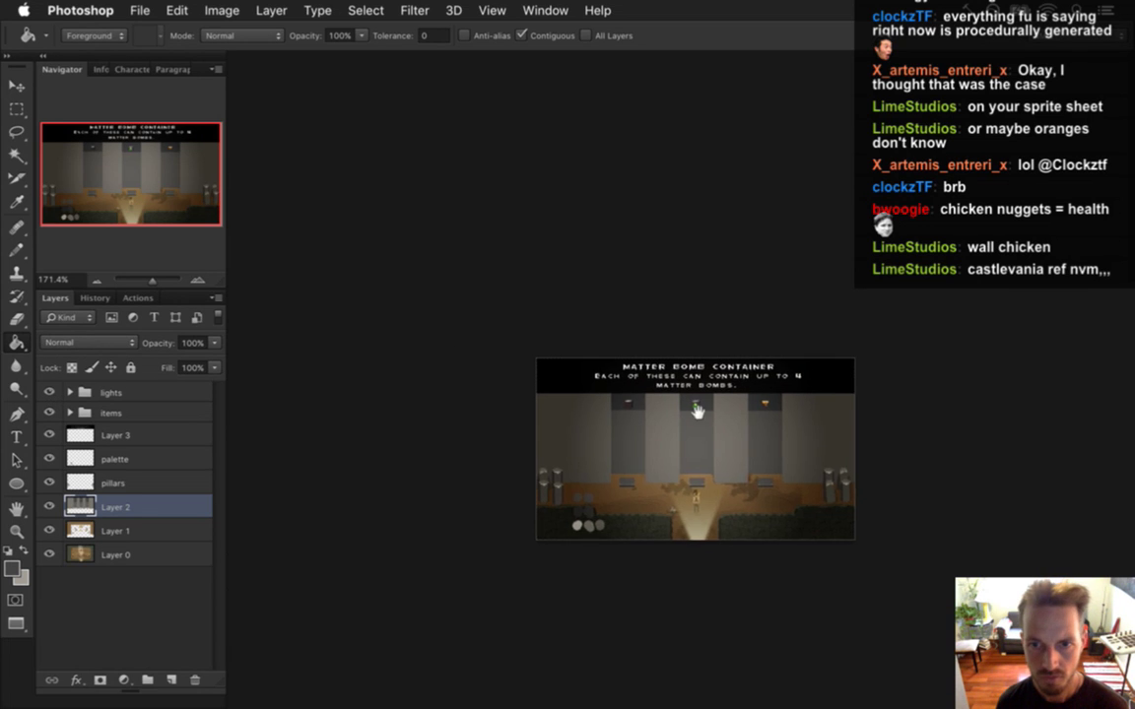
pyautogui.moveTo(742, 445); pyautogui.dragTo(641, 390)
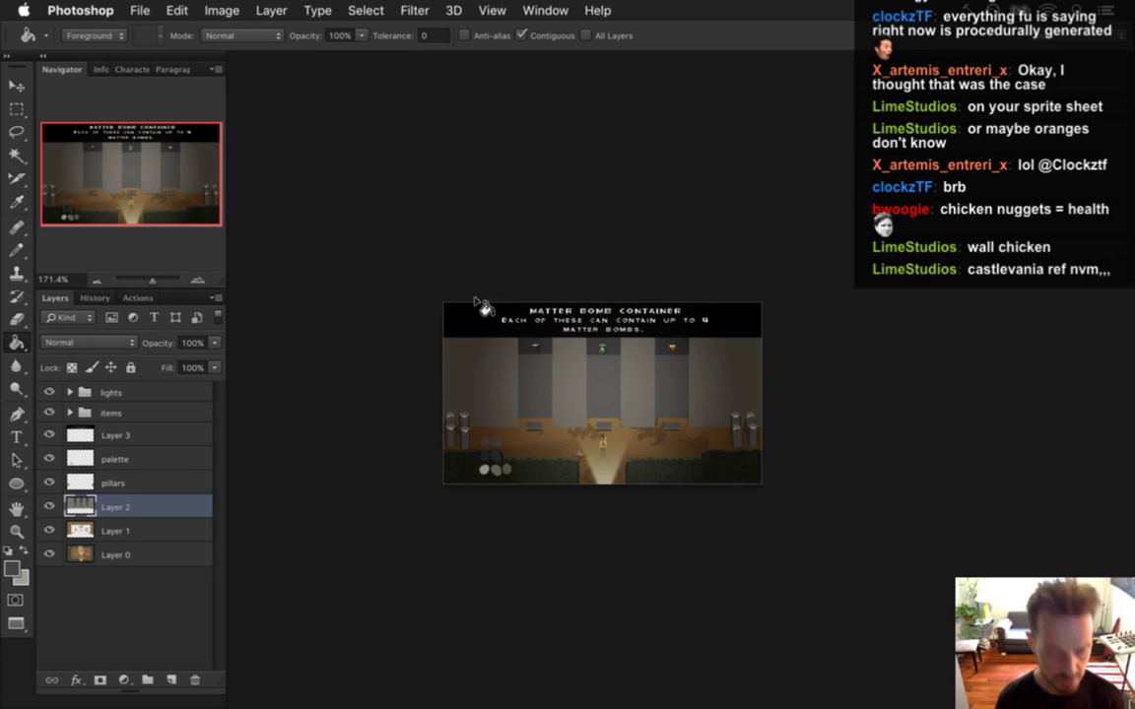
pyautogui.moveTo(510, 352); pyautogui.dragTo(580, 372)
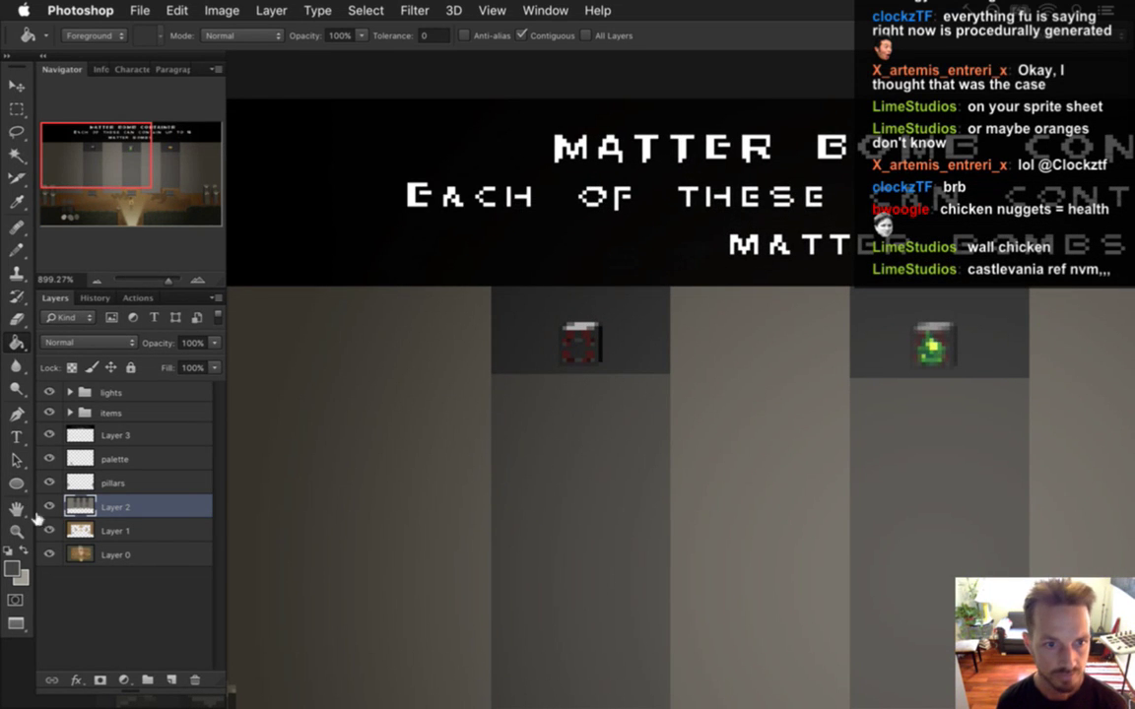
# Step: Hide the lights, sample the alcove's lighter grey, and draw a line across the first alcove along the caption bar's lower edge
pyautogui.click(50, 391)
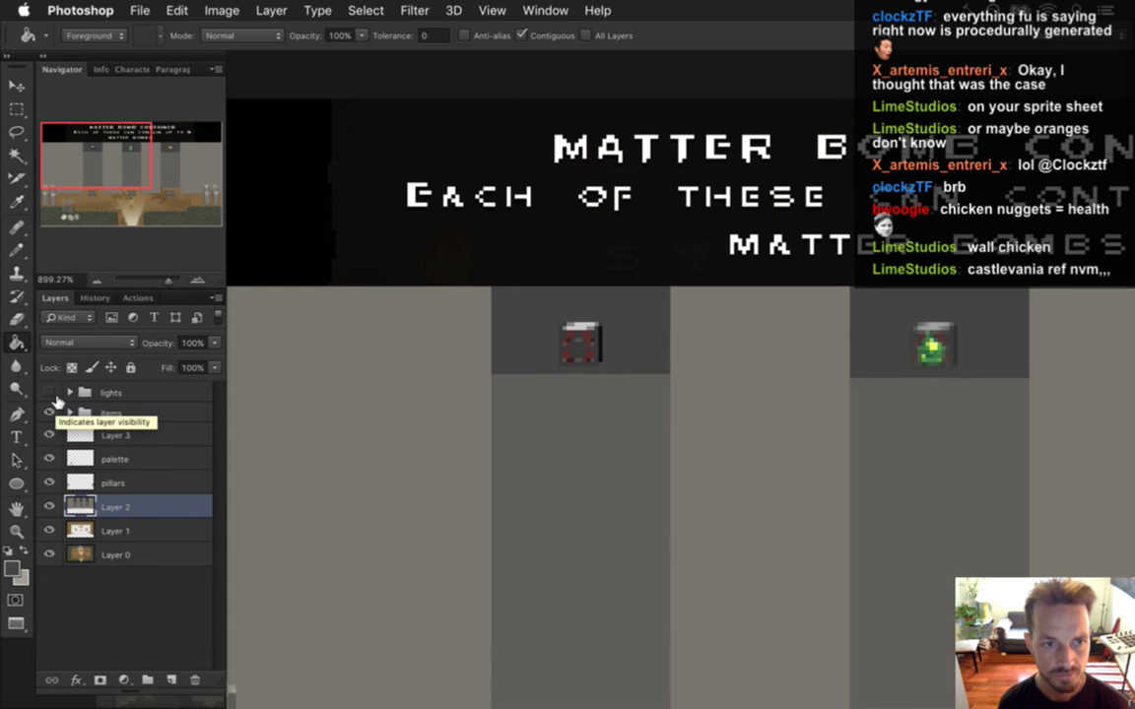
pyautogui.click(50, 435)
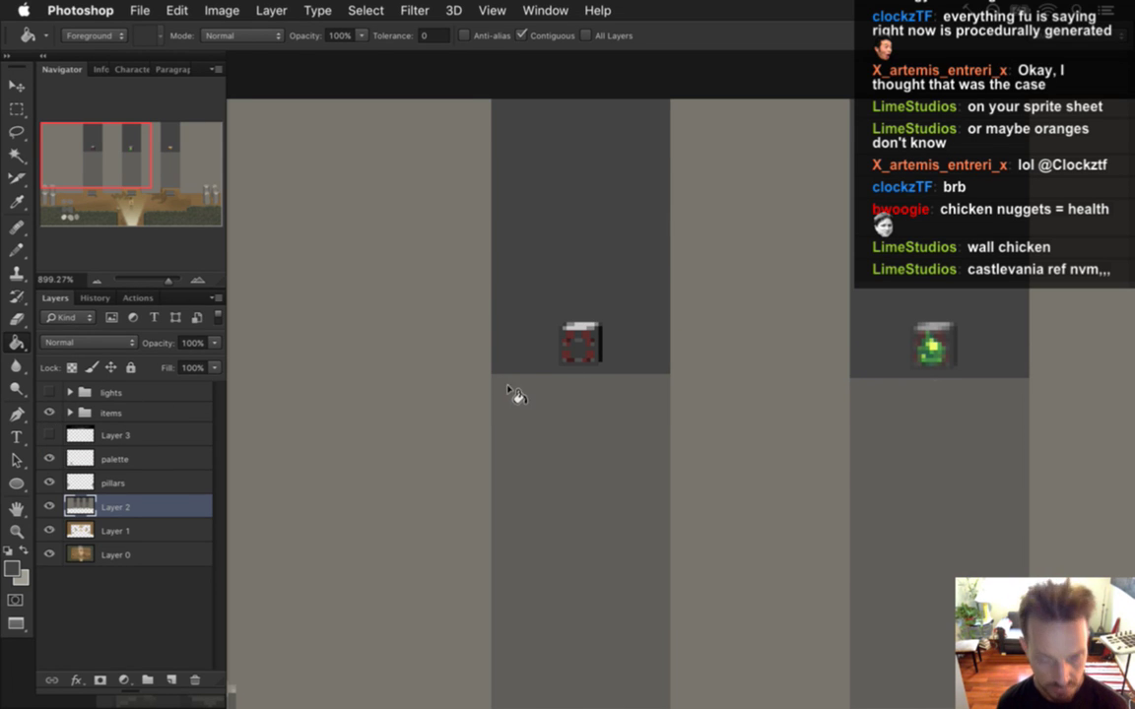
pyautogui.click(49, 434)
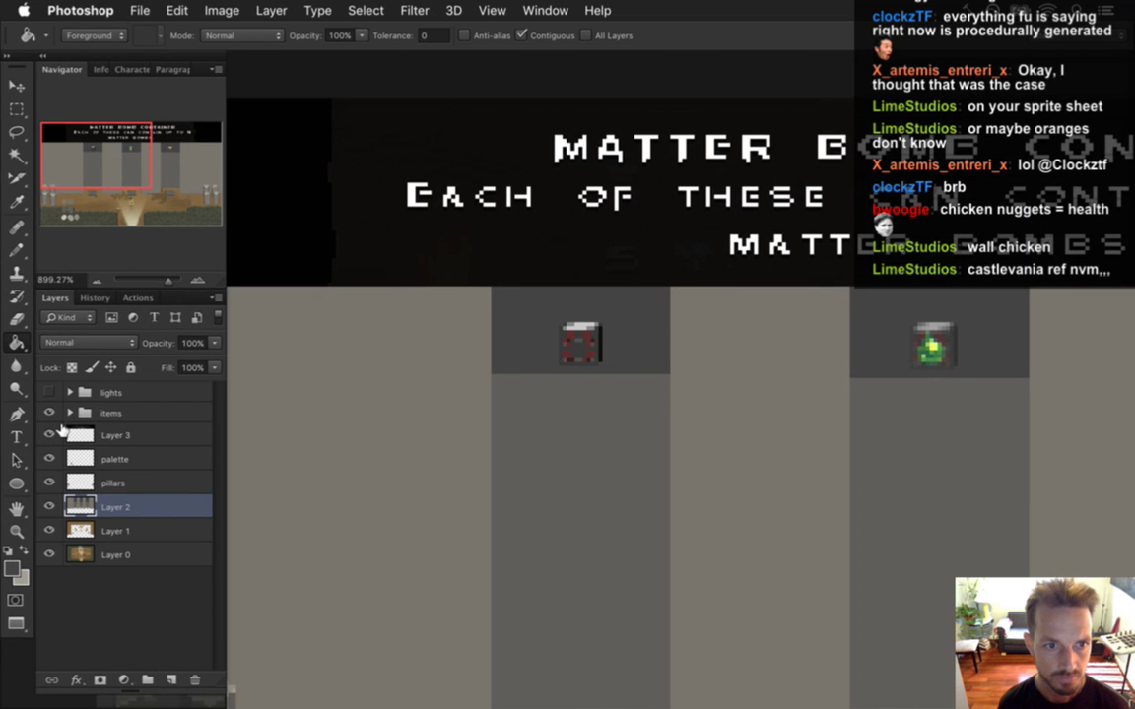
pyautogui.press('i')
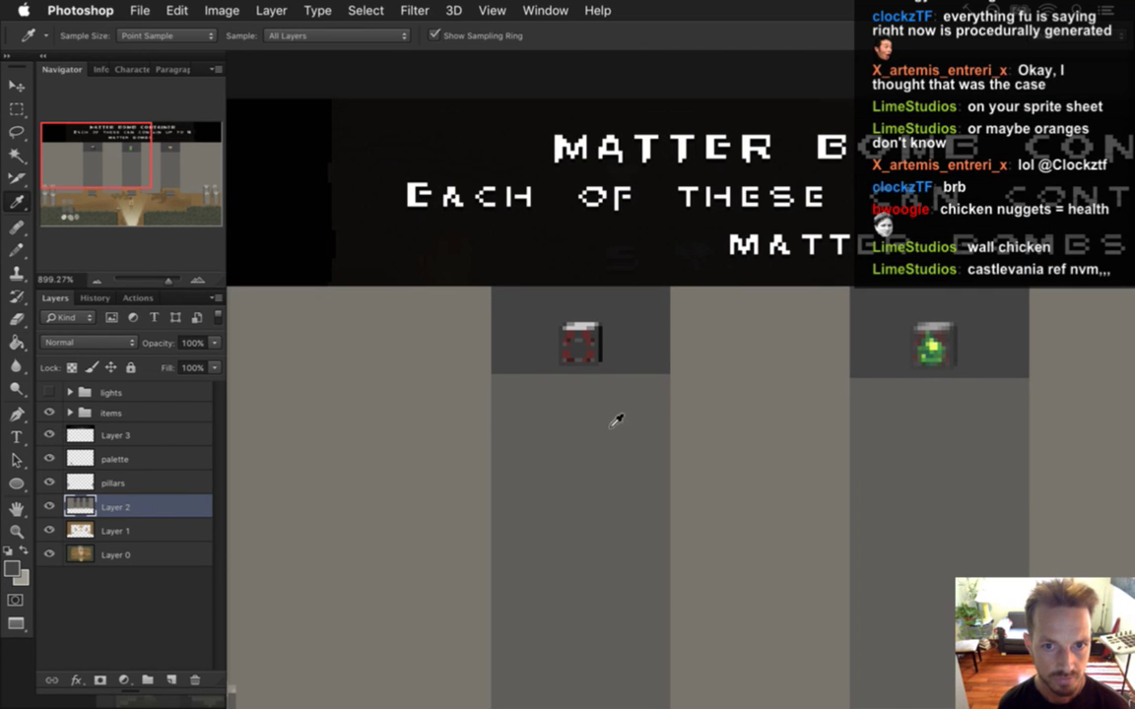
pyautogui.click(50, 392)
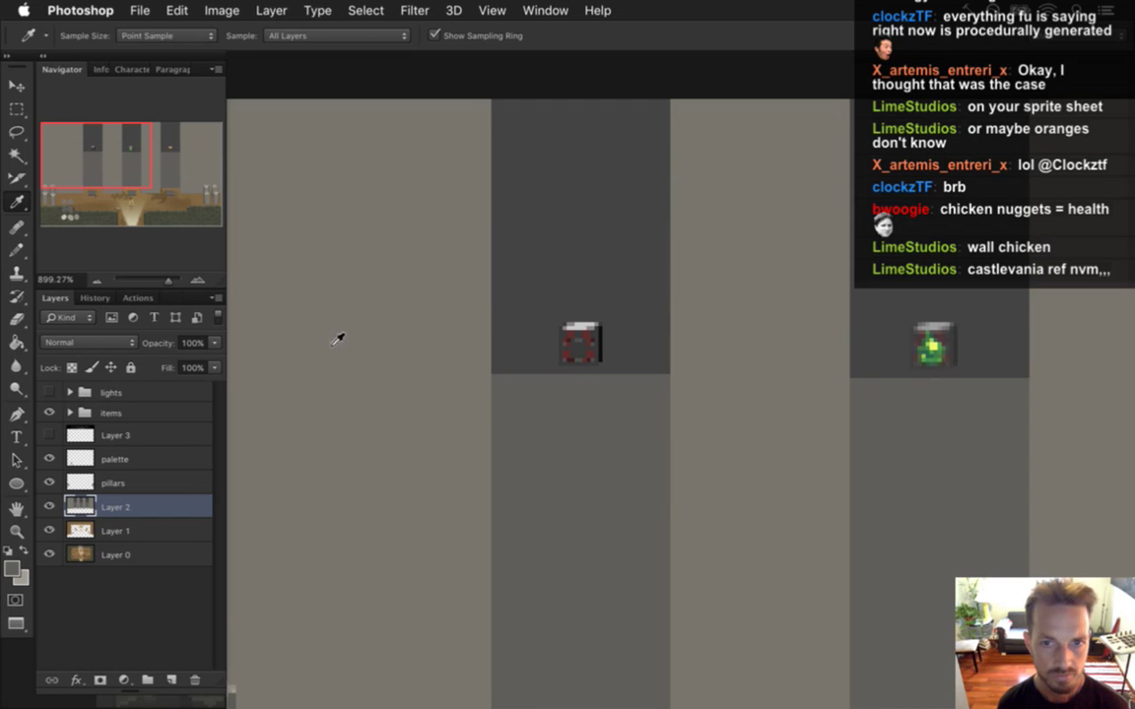
pyautogui.click(50, 433)
pyautogui.press('b')
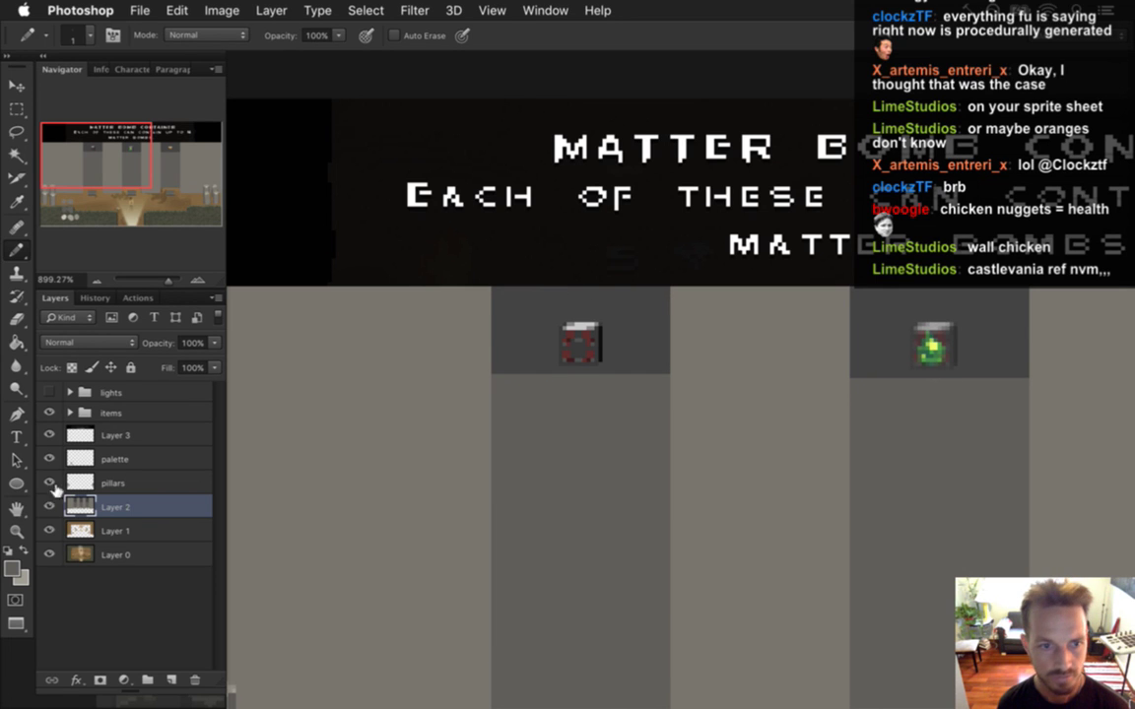
pyautogui.click(49, 434)
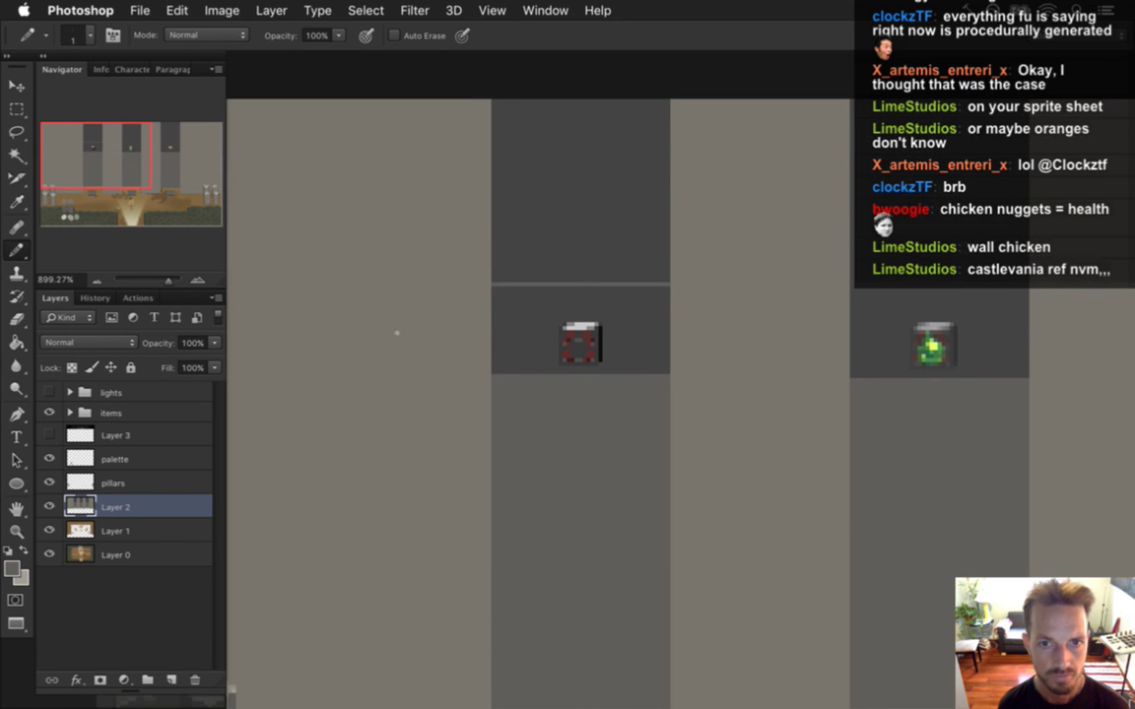
# Step: Draw the same lighter grey line across the middle alcove above the green item
pyautogui.moveTo(764, 287)
pyautogui.mouseDown()
pyautogui.moveTo(592, 302)
pyautogui.moveTo(807, 312)
pyautogui.mouseUp()
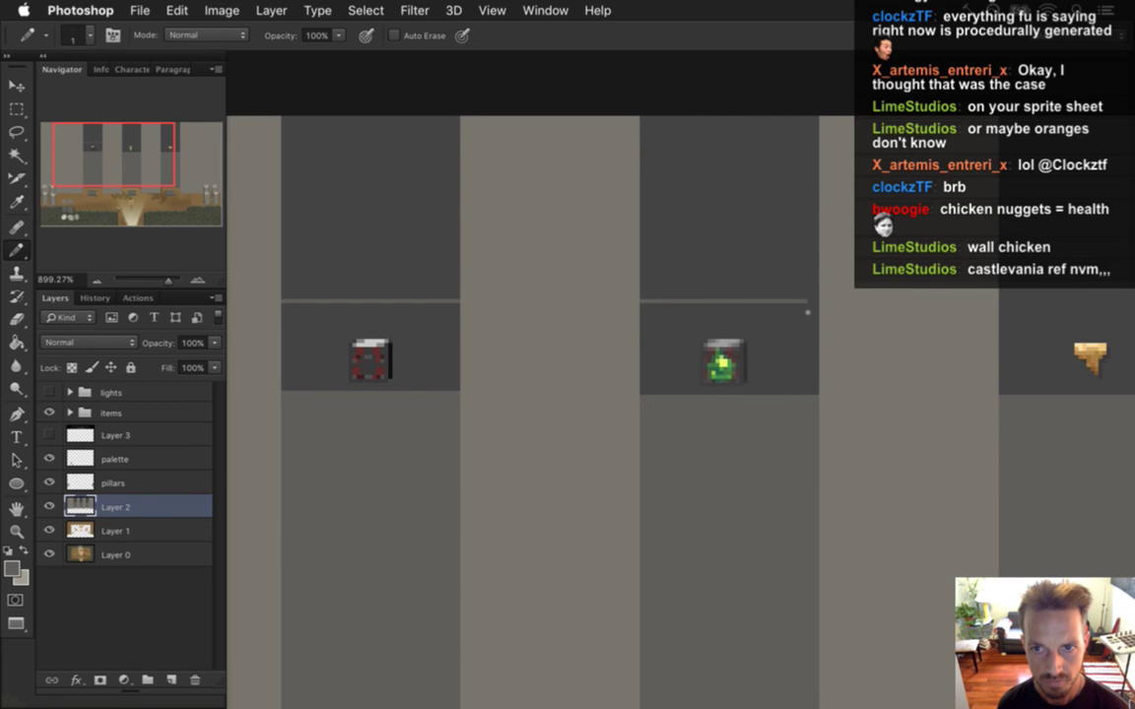
pyautogui.keyDown('shift'); pyautogui.click(1002, 308); pyautogui.keyUp('shift')
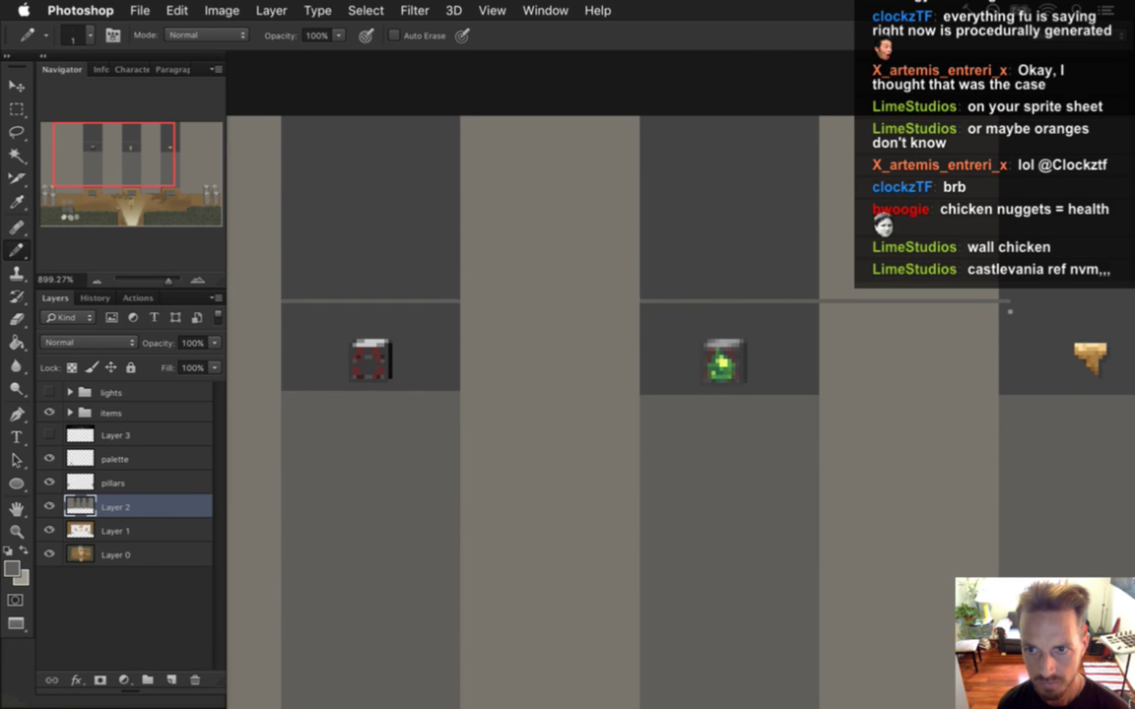
pyautogui.press('alt')
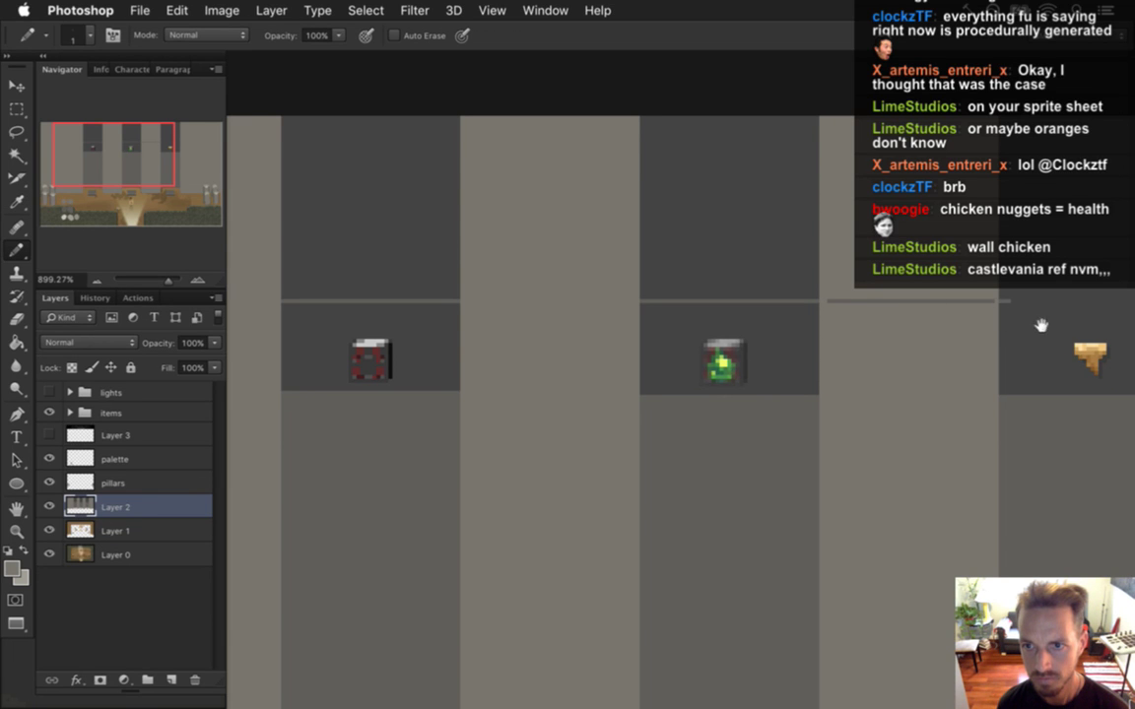
# Step: Draw the lighter grey line across the third alcove and paint out the stray line on the neighbouring pillar with the pillar colour
pyautogui.hscroll(5, 1038, 324)
pyautogui.press('alt')
pyautogui.keyDown('alt'); pyautogui.click(680, 325); pyautogui.keyUp('alt')
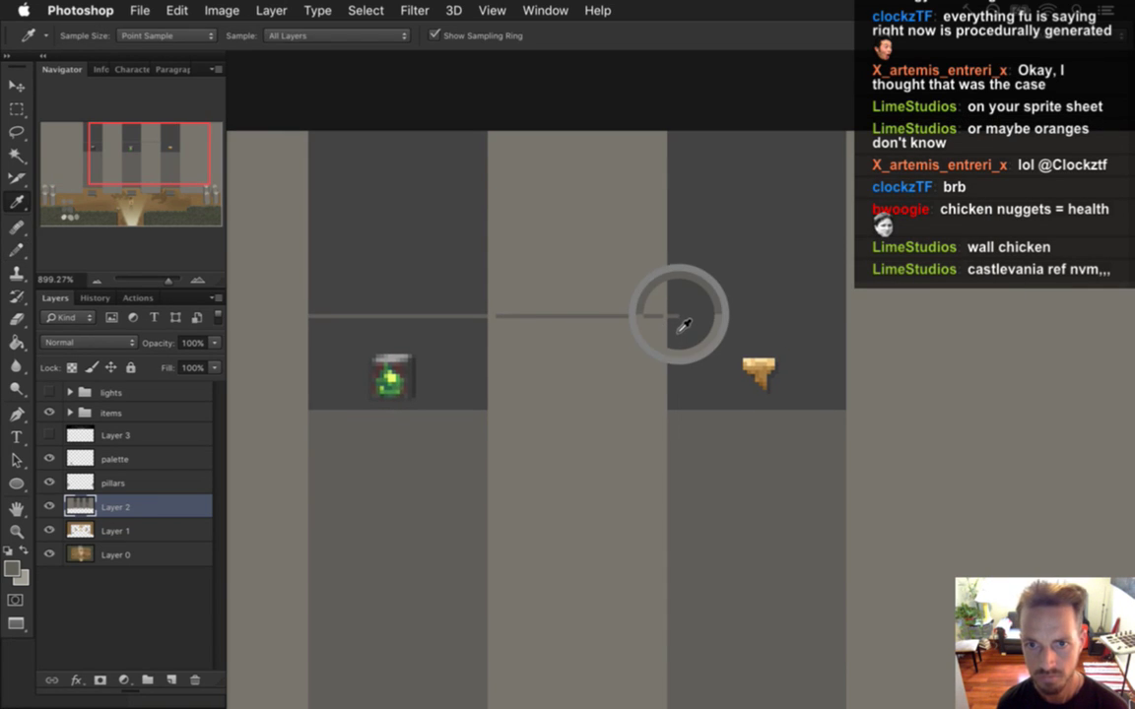
pyautogui.moveTo(679, 317); pyautogui.dragTo(837, 319)
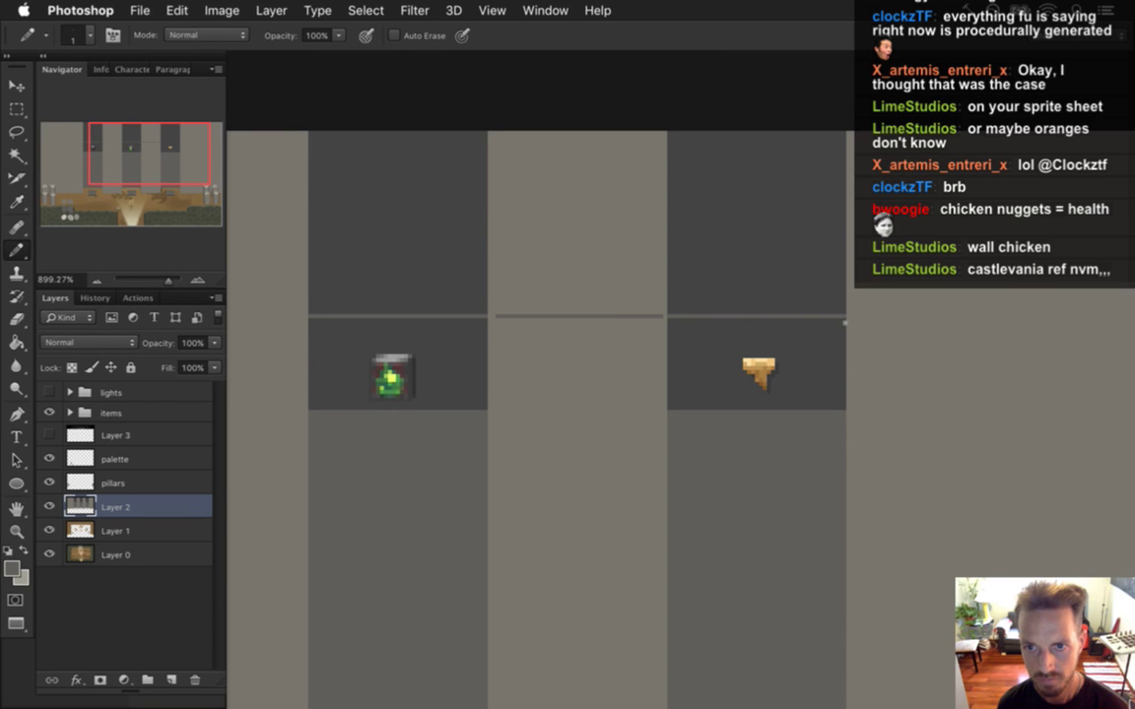
pyautogui.moveTo(498, 322); pyautogui.dragTo(661, 326)
# Step: Fill the areas above the dividing lines in all three alcoves with the alcoves' lighter grey
pyautogui.press('i')
pyautogui.click(390, 449)
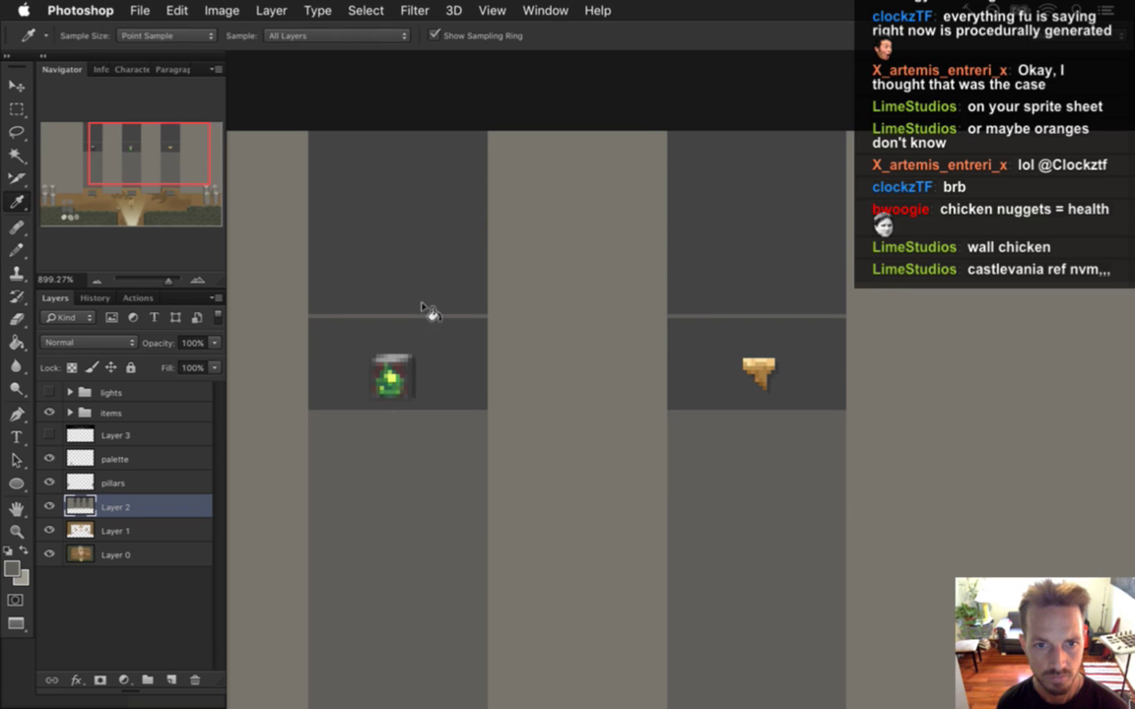
pyautogui.press('g')
pyautogui.click(431, 307)
pyautogui.click(739, 236)
pyautogui.moveTo(443, 454); pyautogui.dragTo(562, 436)
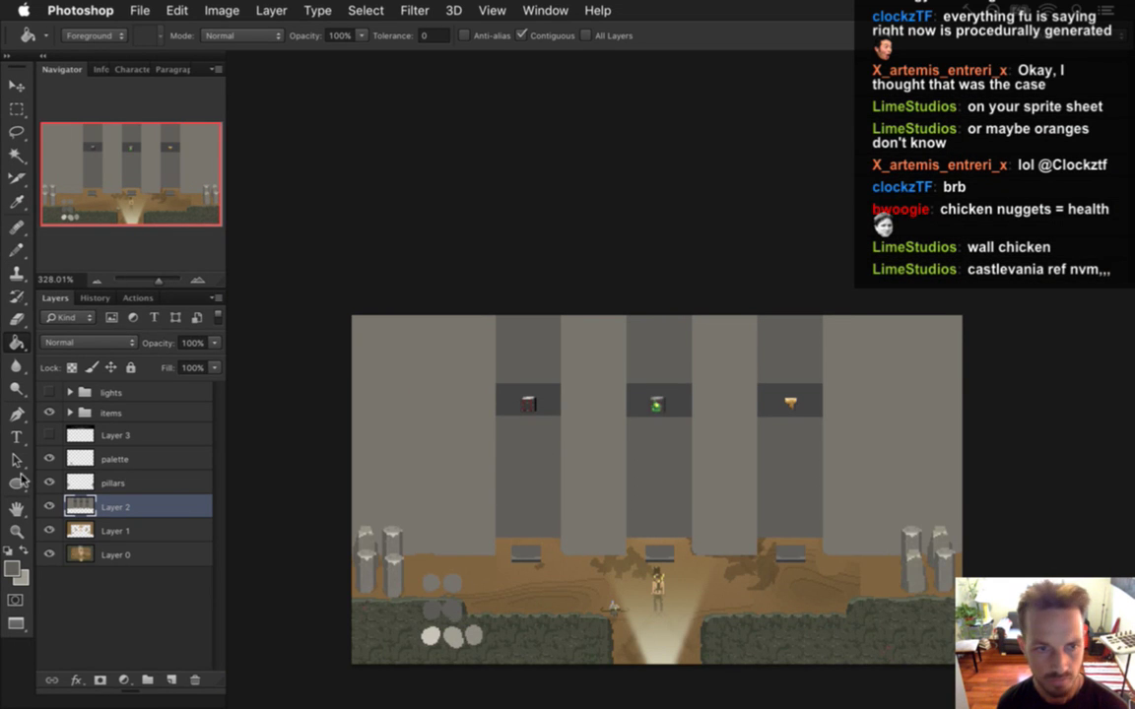
# Step: Show the lights group and the caption bar on Layer 3 and inspect the recesses
pyautogui.click(50, 392)
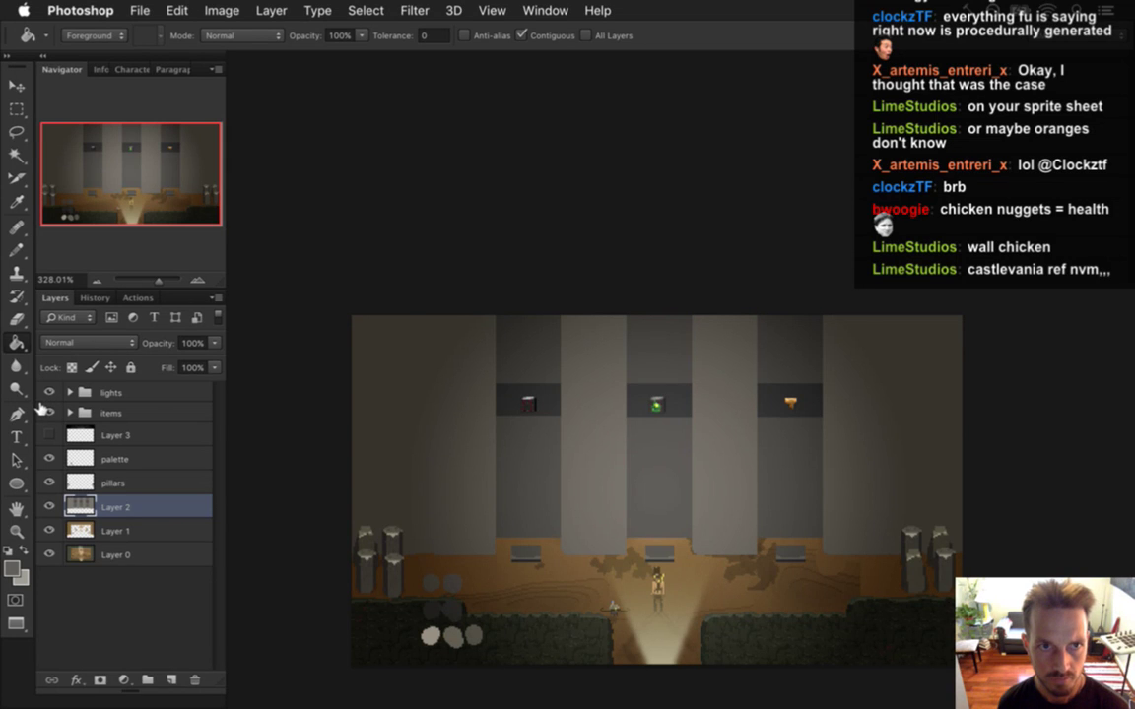
pyautogui.click(49, 434)
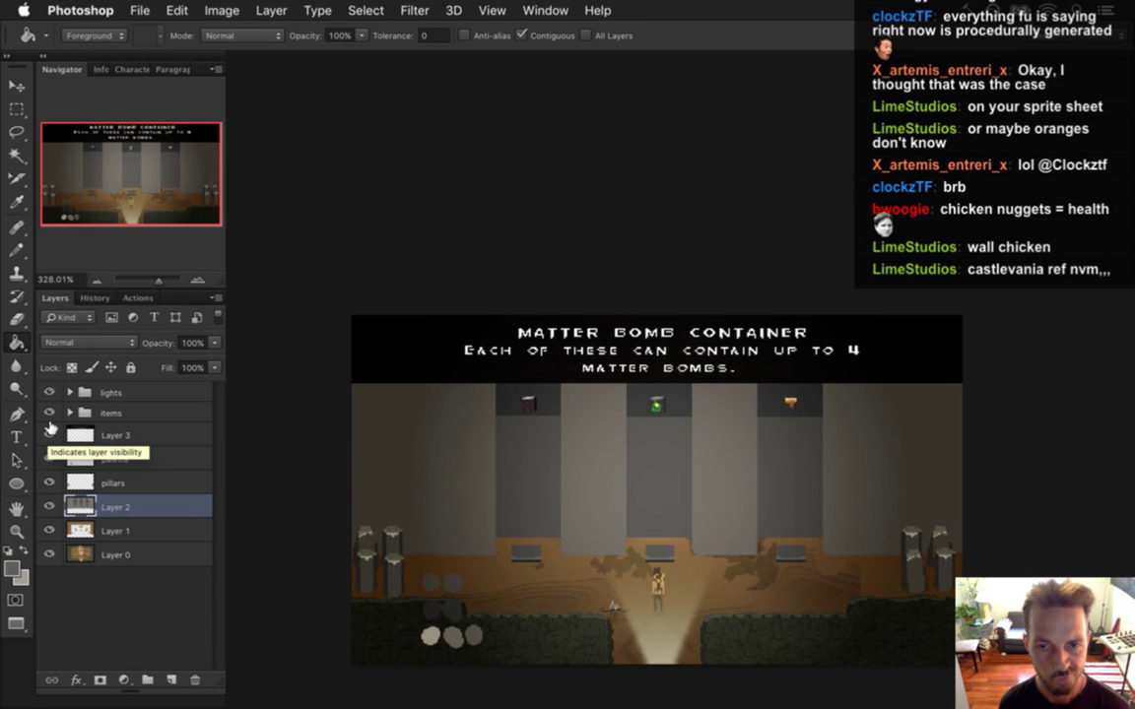
pyautogui.moveTo(535, 430); pyautogui.dragTo(597, 430)
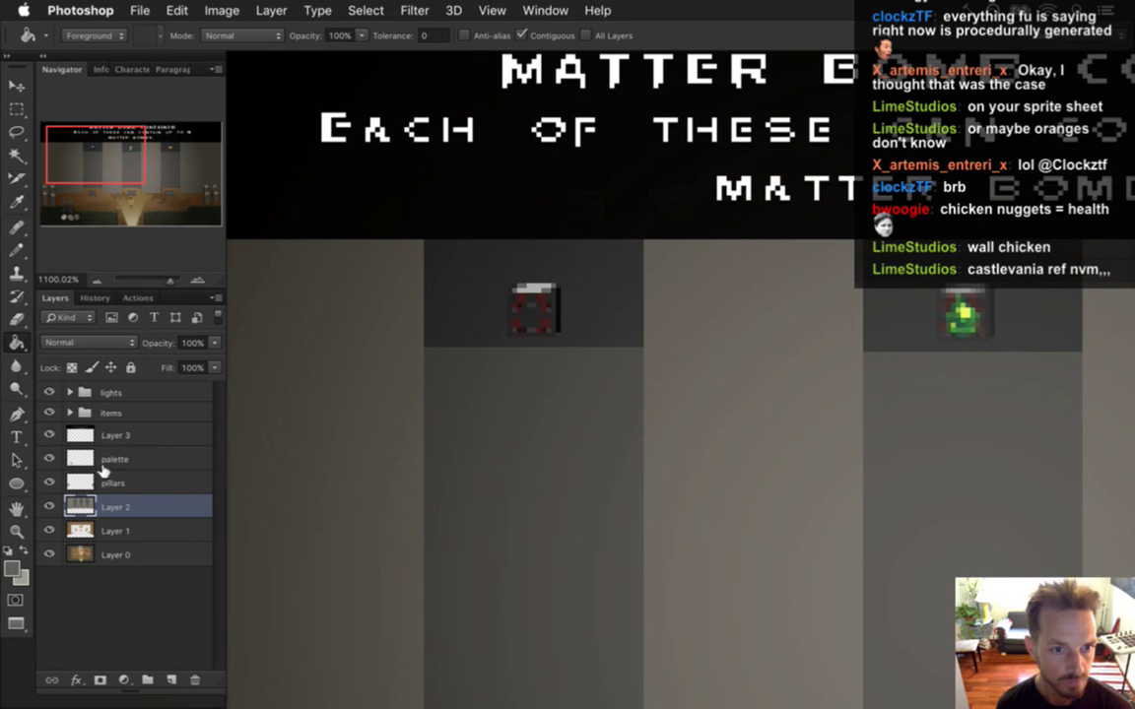
# Step: Try to add a thin lighter grey line along the top of the alcove recesses, just below the caption bar
pyautogui.press('b')
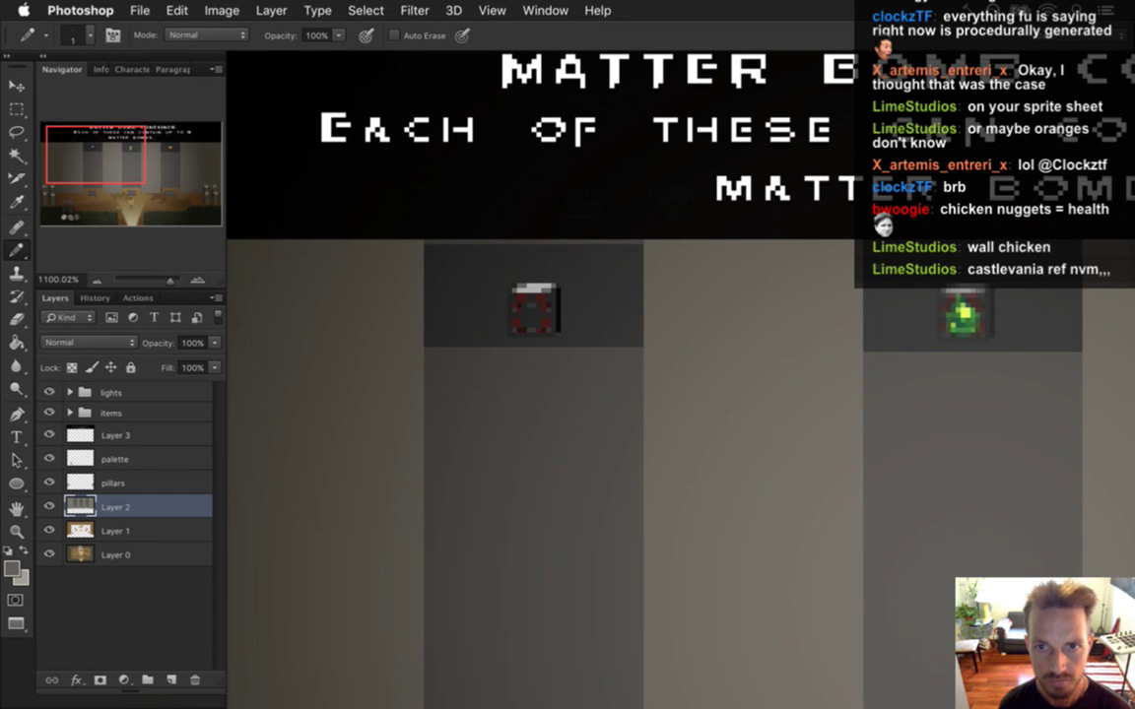
pyautogui.moveTo(859, 259)
pyautogui.mouseDown()
pyautogui.moveTo(514, 244)
pyautogui.moveTo(721, 249)
pyautogui.mouseUp()
pyautogui.moveTo(1030, 314)
pyautogui.mouseDown()
pyautogui.moveTo(717, 337)
pyautogui.moveTo(613, 261)
pyautogui.moveTo(800, 278)
pyautogui.mouseUp()
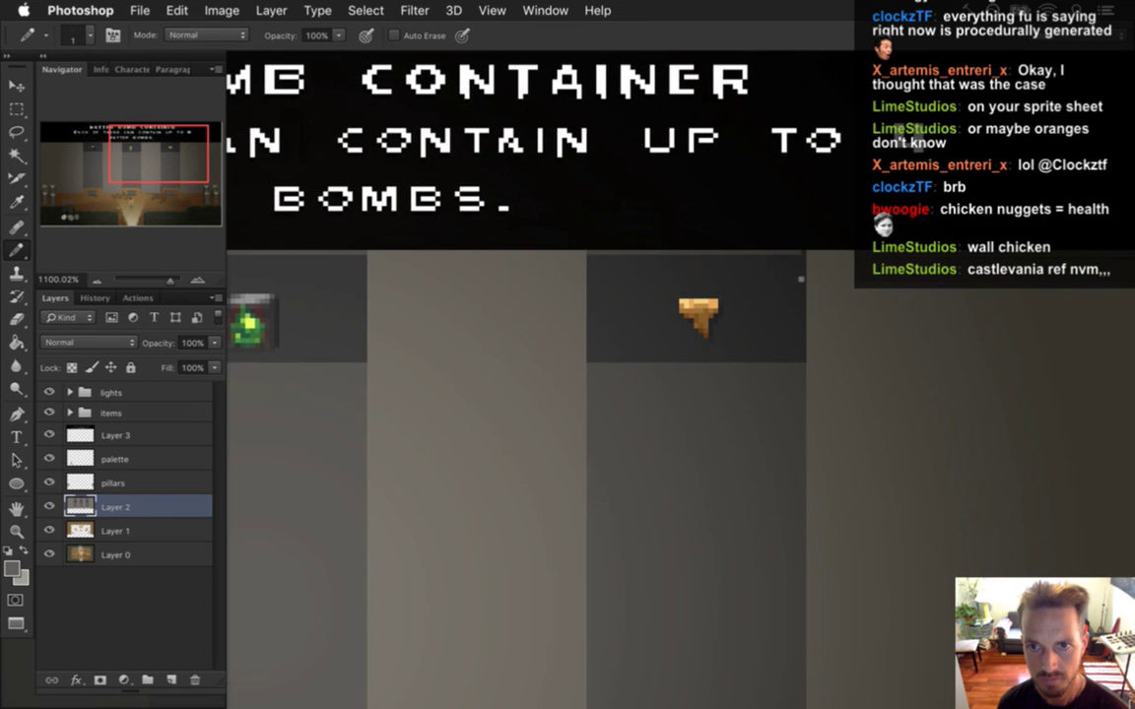
pyautogui.scroll(-6, 499, 411)
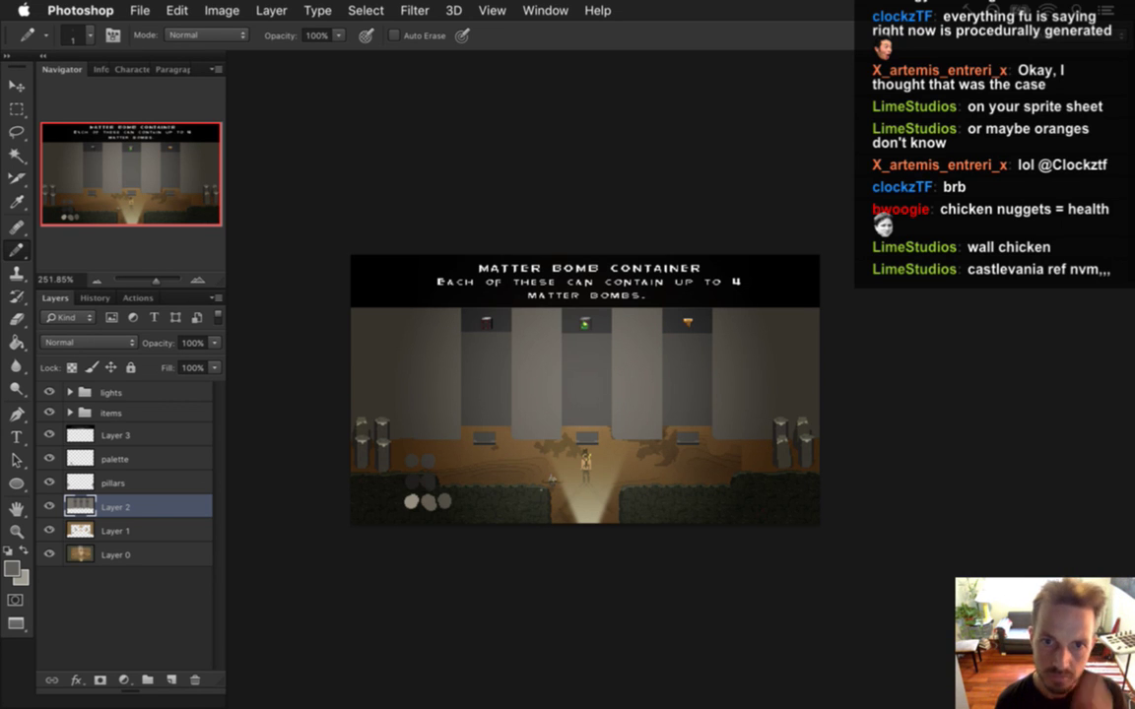
# Step: Hide the caption bar on Layer 3 and the lights group to expose the first alcove's unlit recess
pyautogui.moveTo(483, 372); pyautogui.dragTo(561, 367)
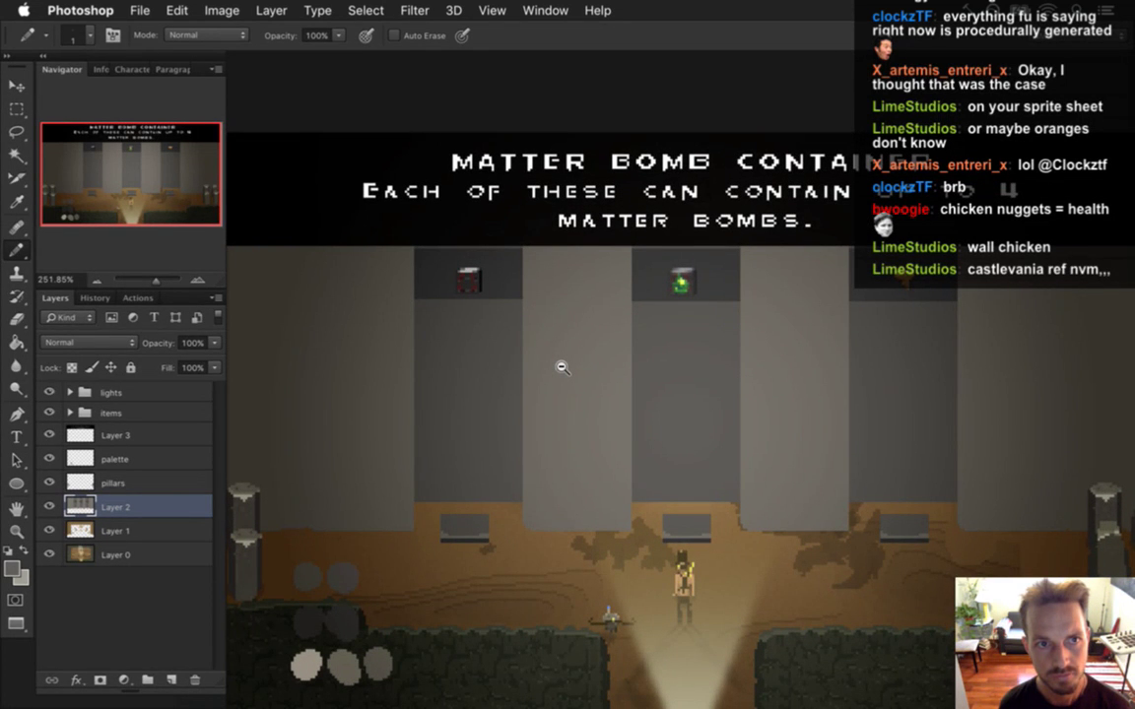
pyautogui.moveTo(563, 368); pyautogui.dragTo(602, 350)
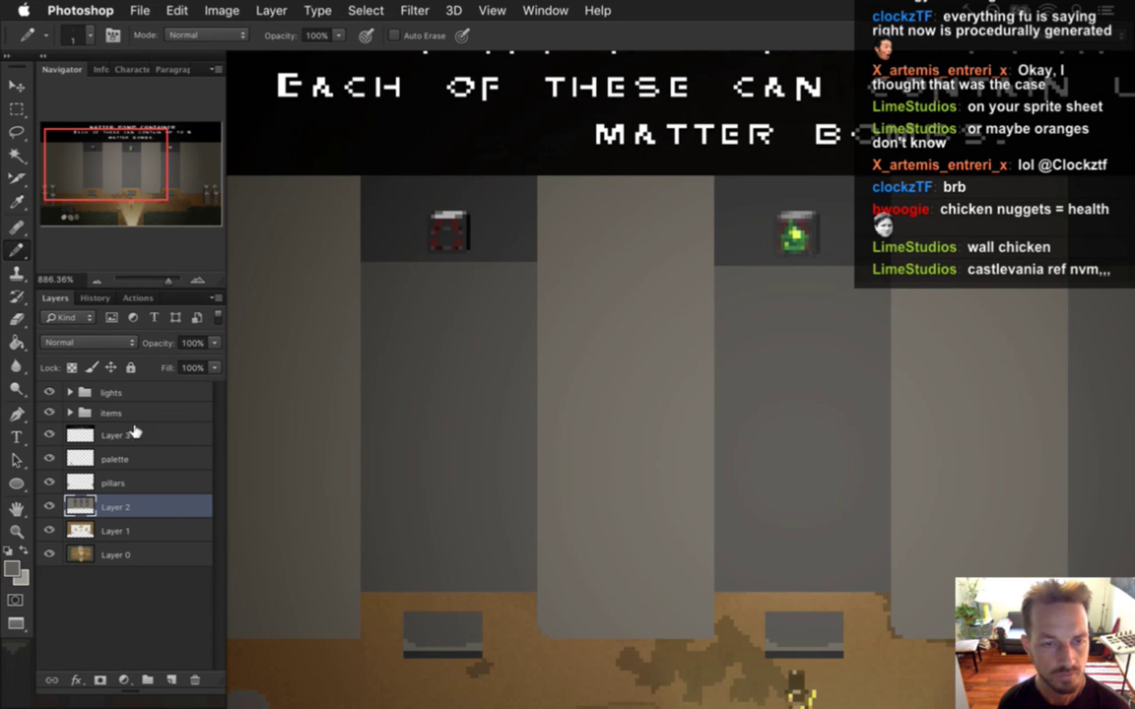
pyautogui.click(49, 434)
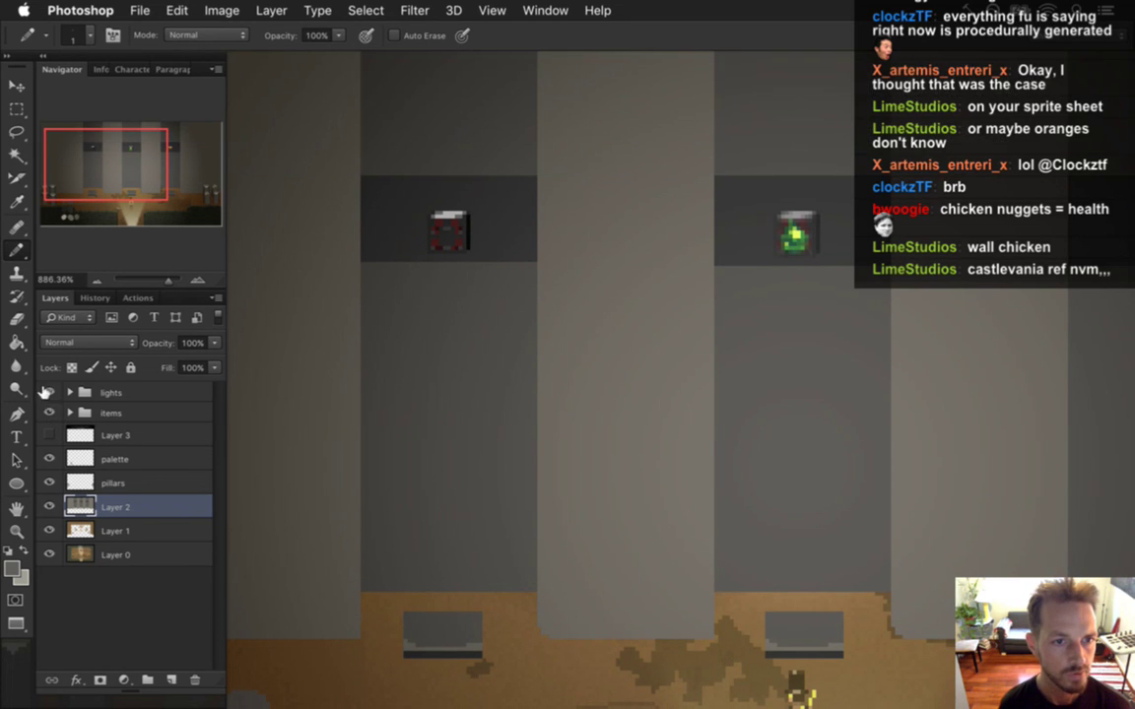
pyautogui.click(49, 392)
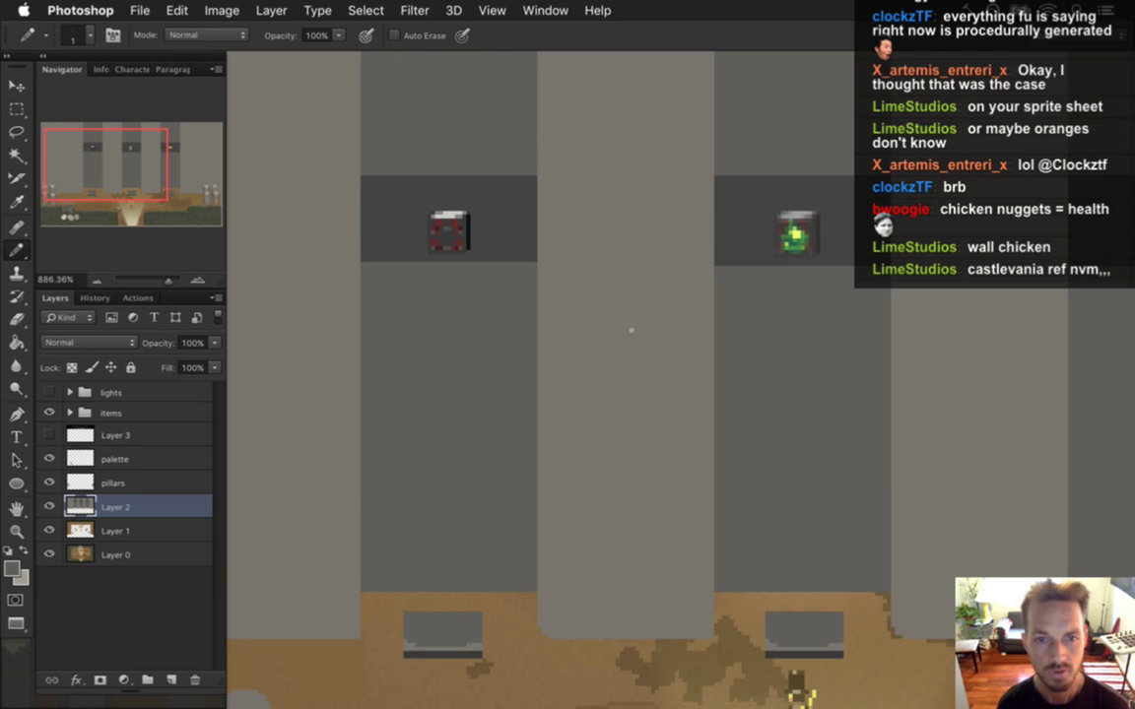
pyautogui.scroll(5, 425, 271)
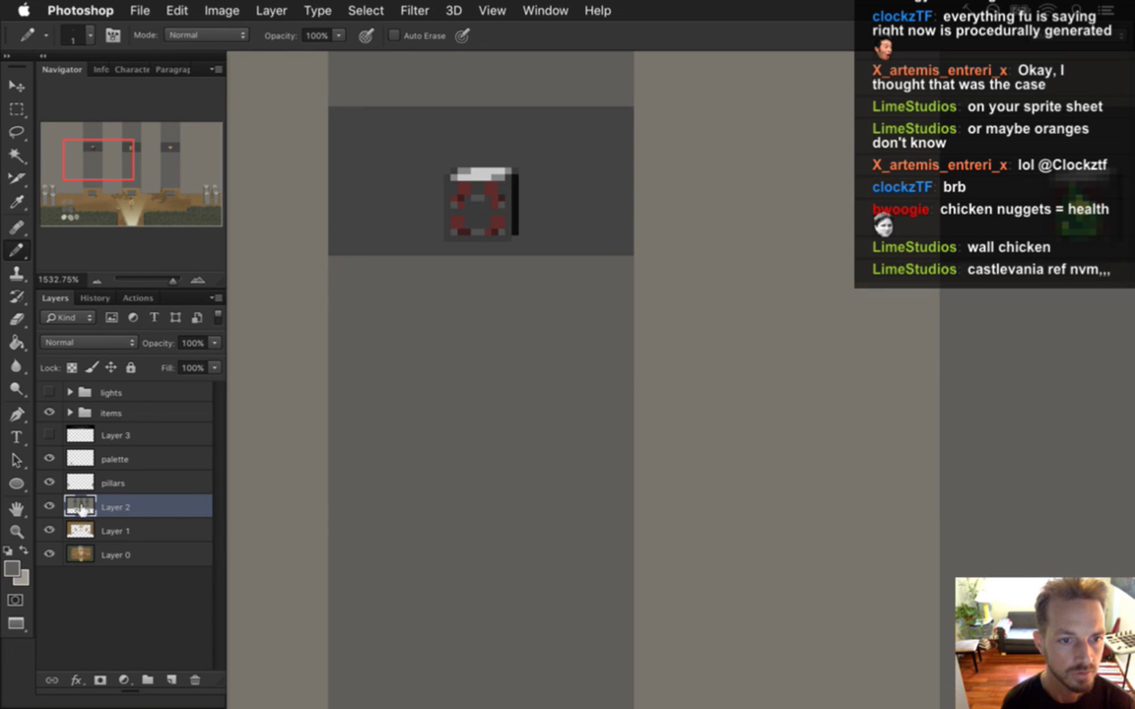
# Step: Sample the first alcove recess's grey and darken the foreground colour to #3a3a3a
pyautogui.press('i')
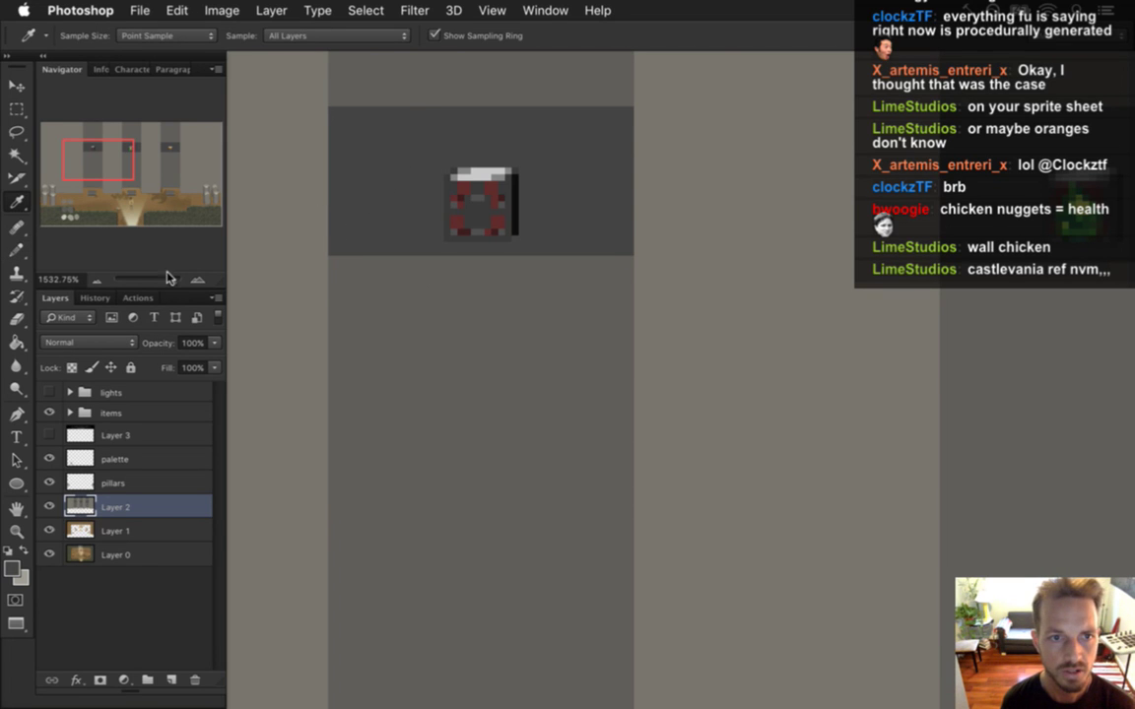
pyautogui.click(13, 569)
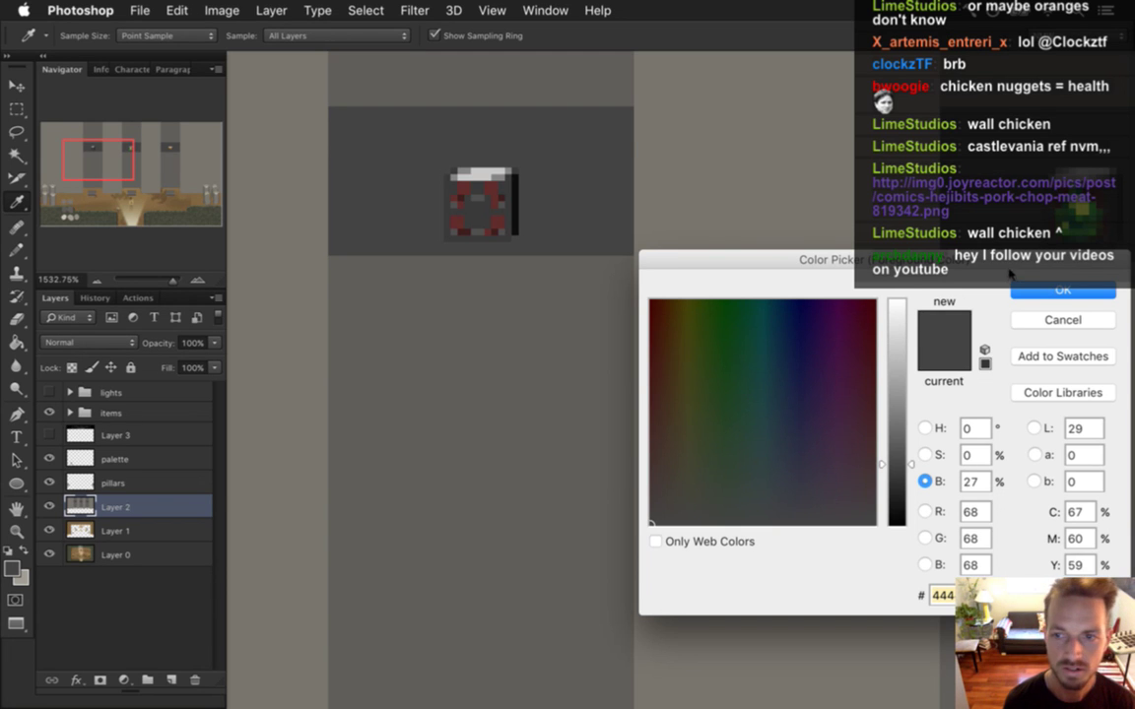
pyautogui.moveTo(909, 252); pyautogui.dragTo(749, 244)
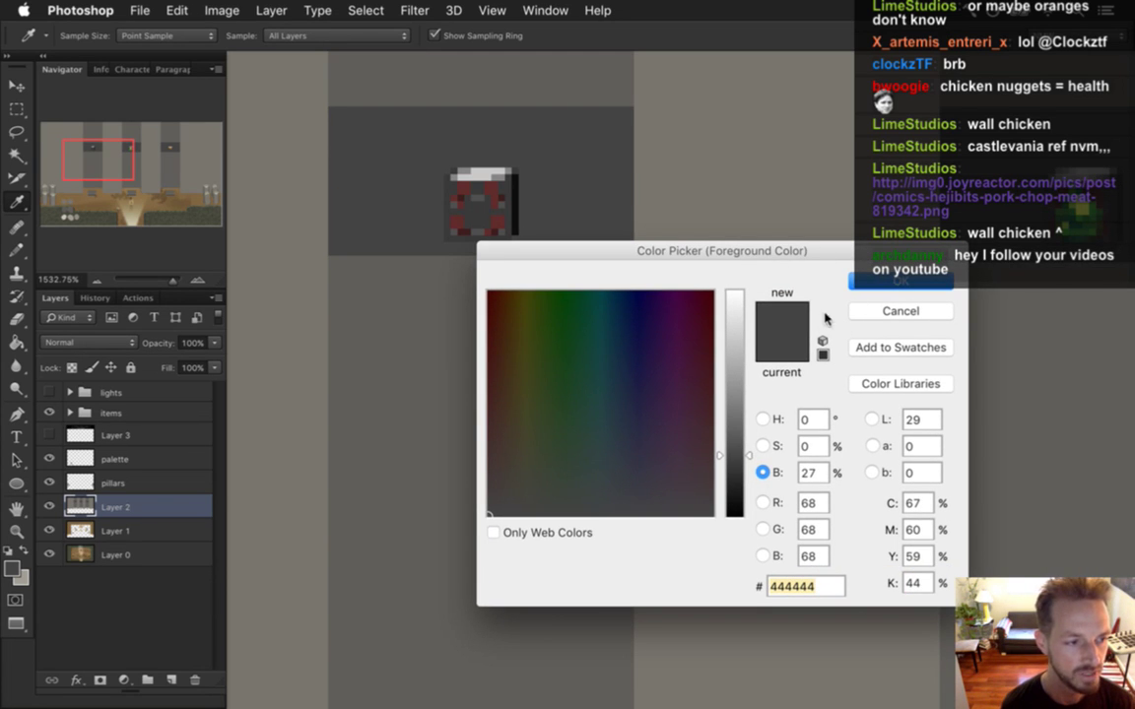
pyautogui.click(894, 281)
pyautogui.press('b')
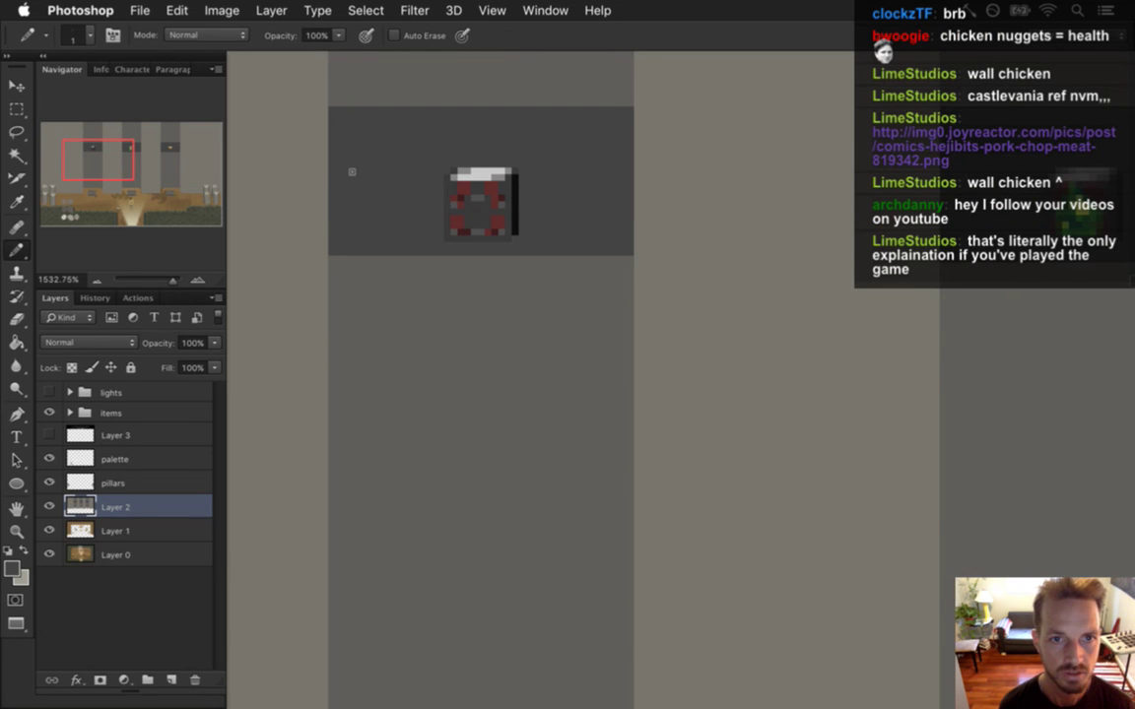
pyautogui.click(13, 568)
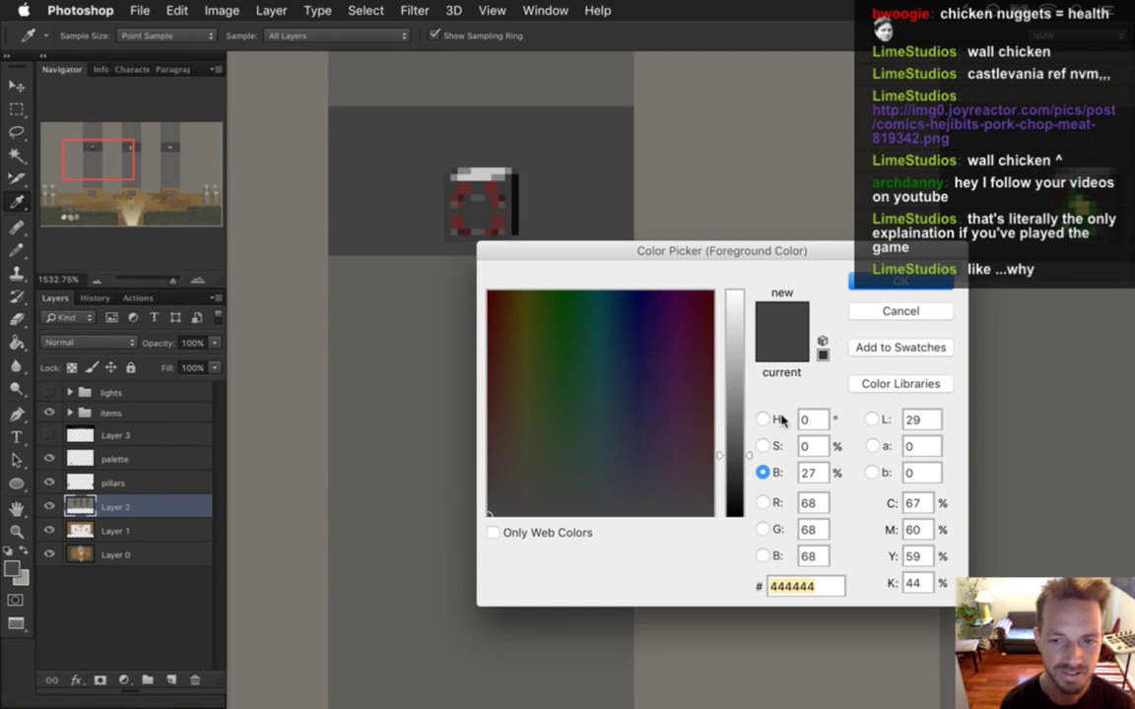
pyautogui.moveTo(751, 459); pyautogui.dragTo(754, 472)
pyautogui.click(877, 305)
pyautogui.press('b')
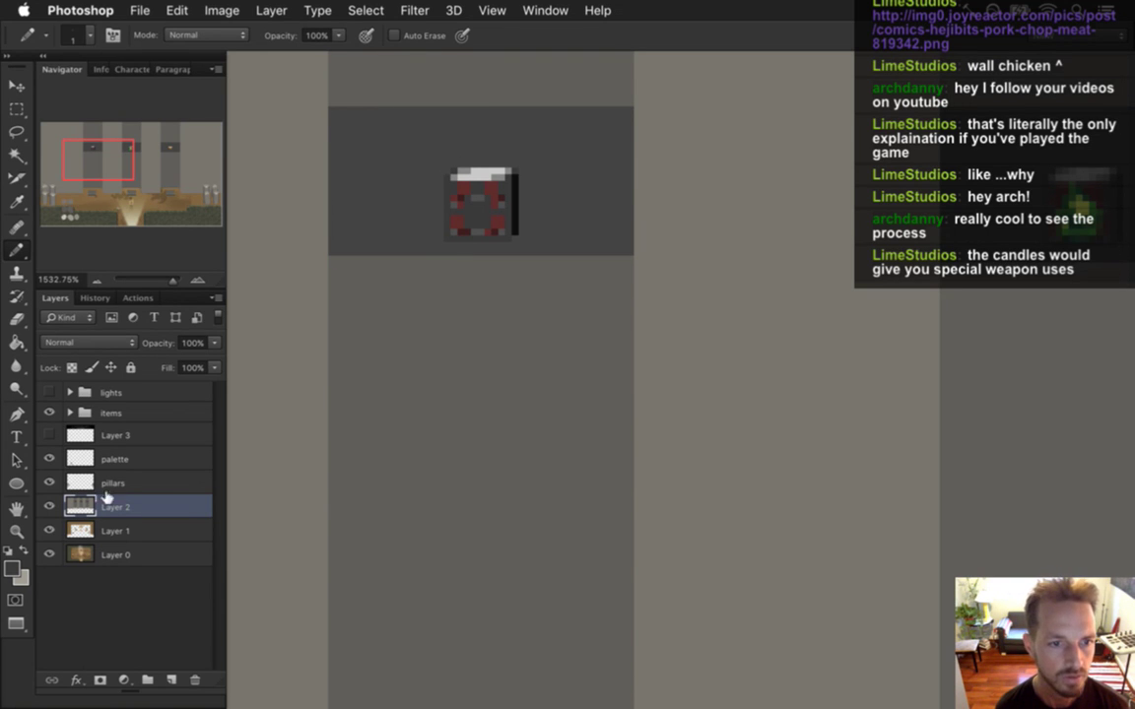
# Step: Select the whole dark recess behind the red item in the first alcove on Layer 2
pyautogui.press('m')
pyautogui.moveTo(327, 110); pyautogui.dragTo(522, 116)
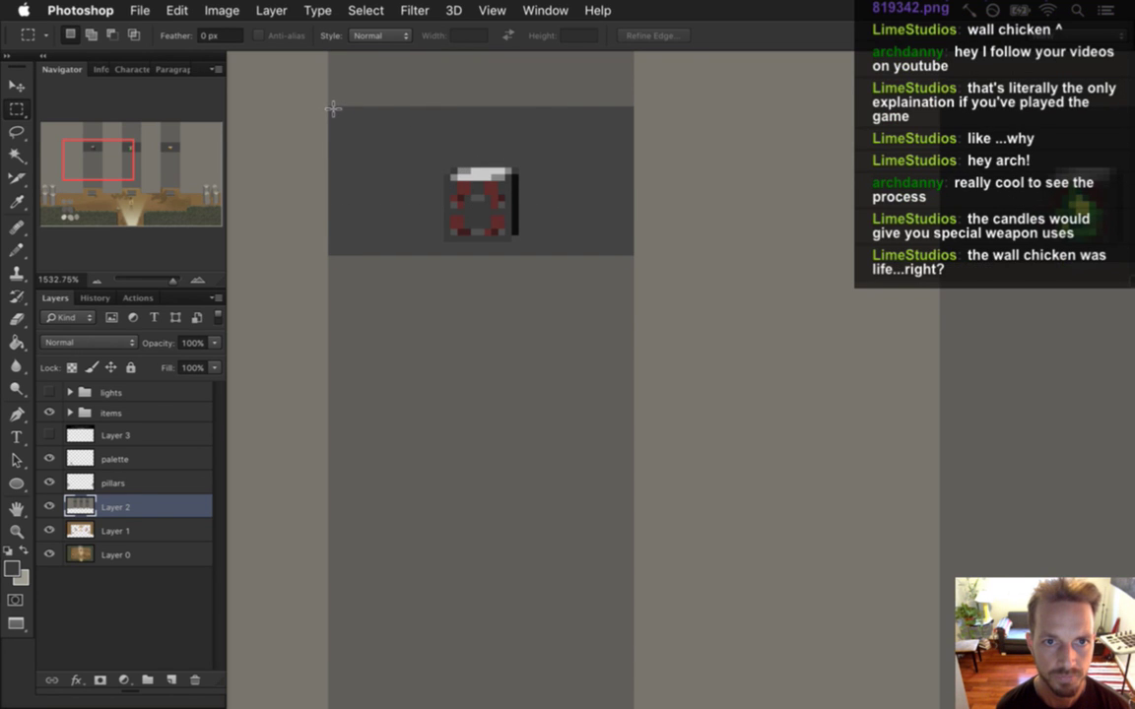
pyautogui.moveTo(330, 111); pyautogui.dragTo(408, 109)
pyautogui.moveTo(335, 112); pyautogui.dragTo(631, 255)
pyautogui.scroll(-5, 493, 333)
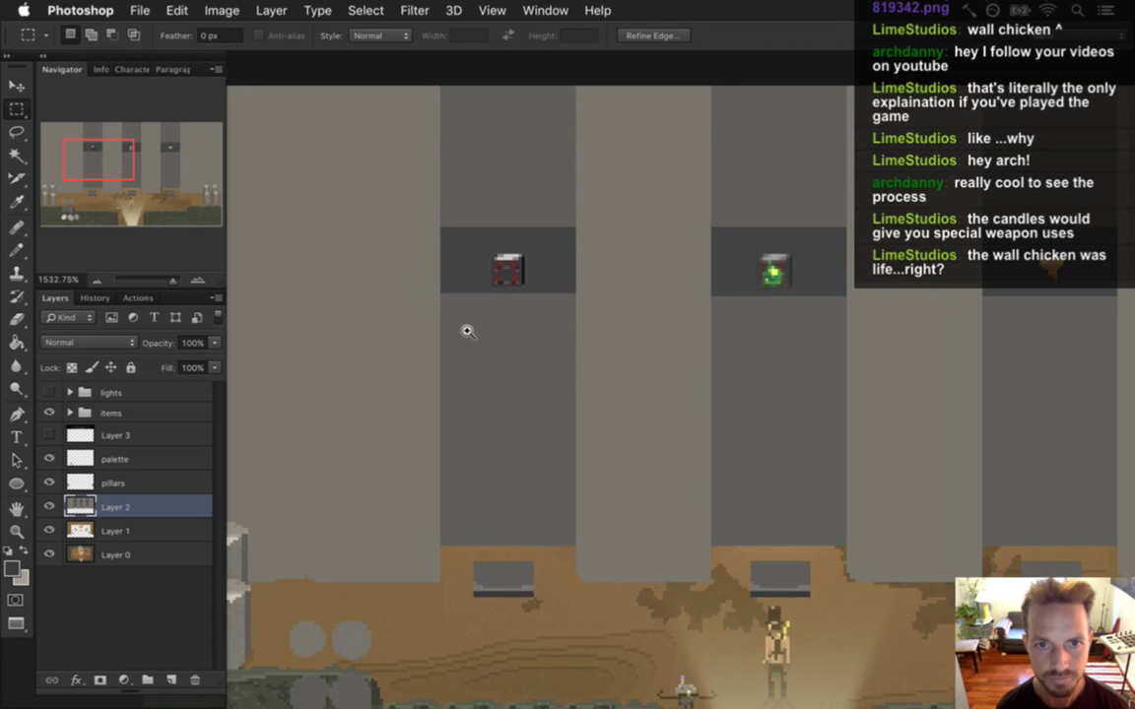
# Step: Compare the scene with and without the lights group, leaving the group shown
pyautogui.click(49, 392)
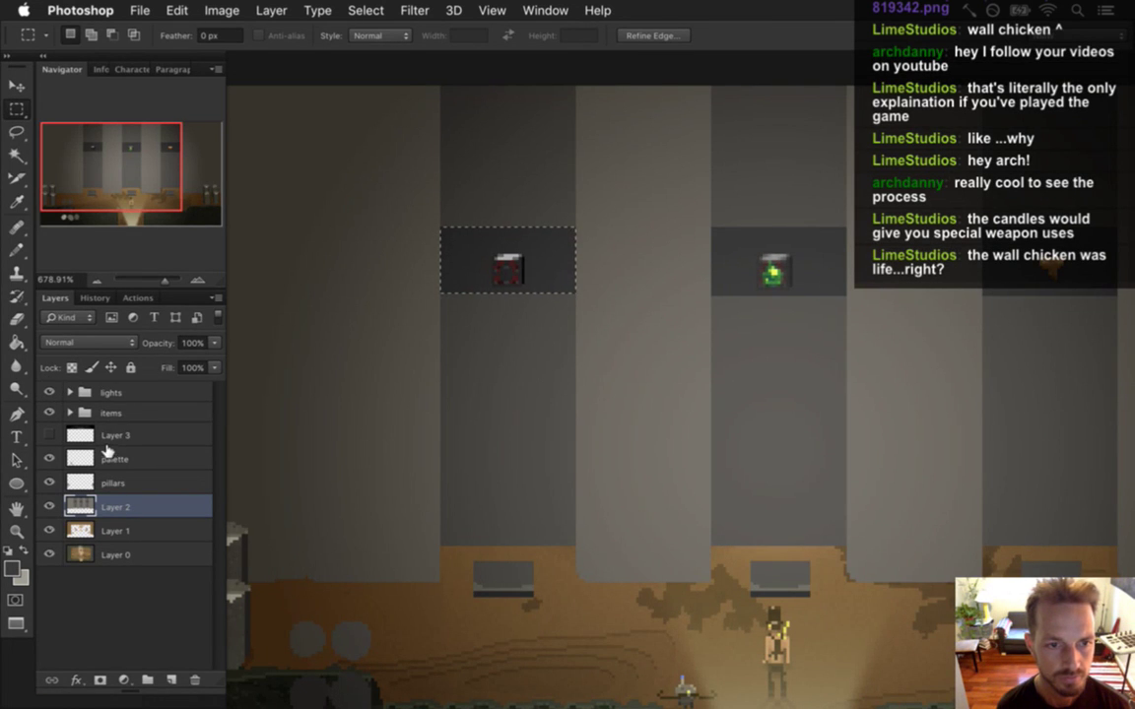
pyautogui.click(49, 392)
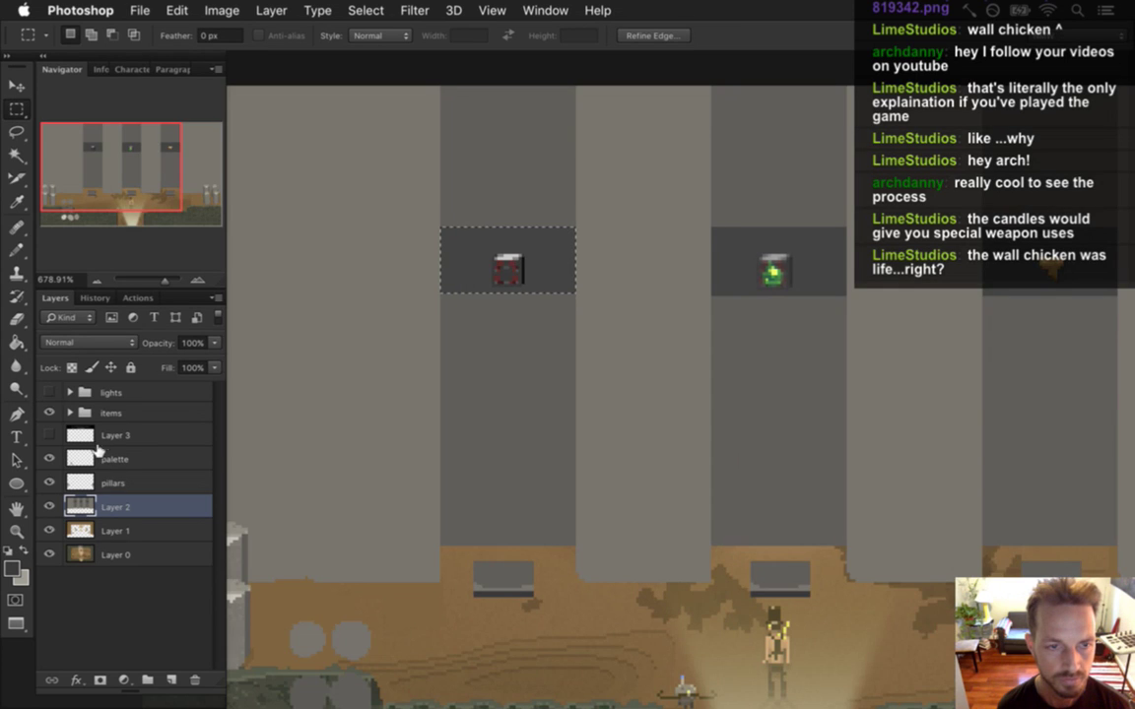
pyautogui.click(49, 392)
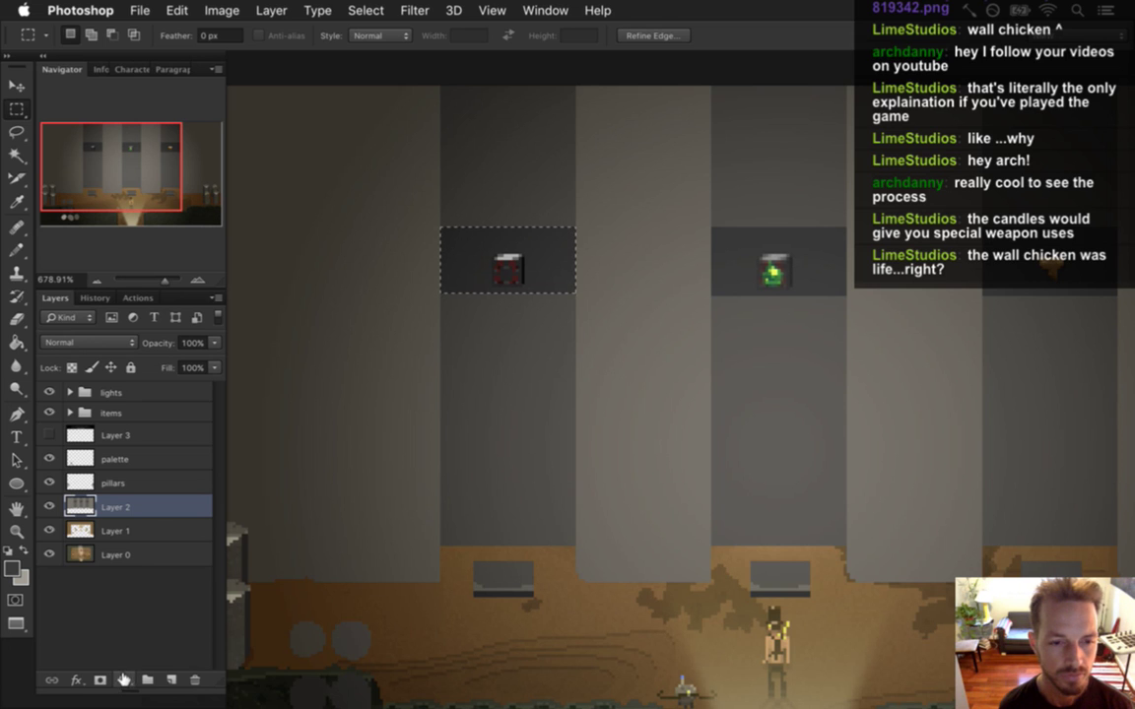
# Step: Activate the Gradient tool and choose the Foreground to Transparent preset
pyautogui.click(19, 343)
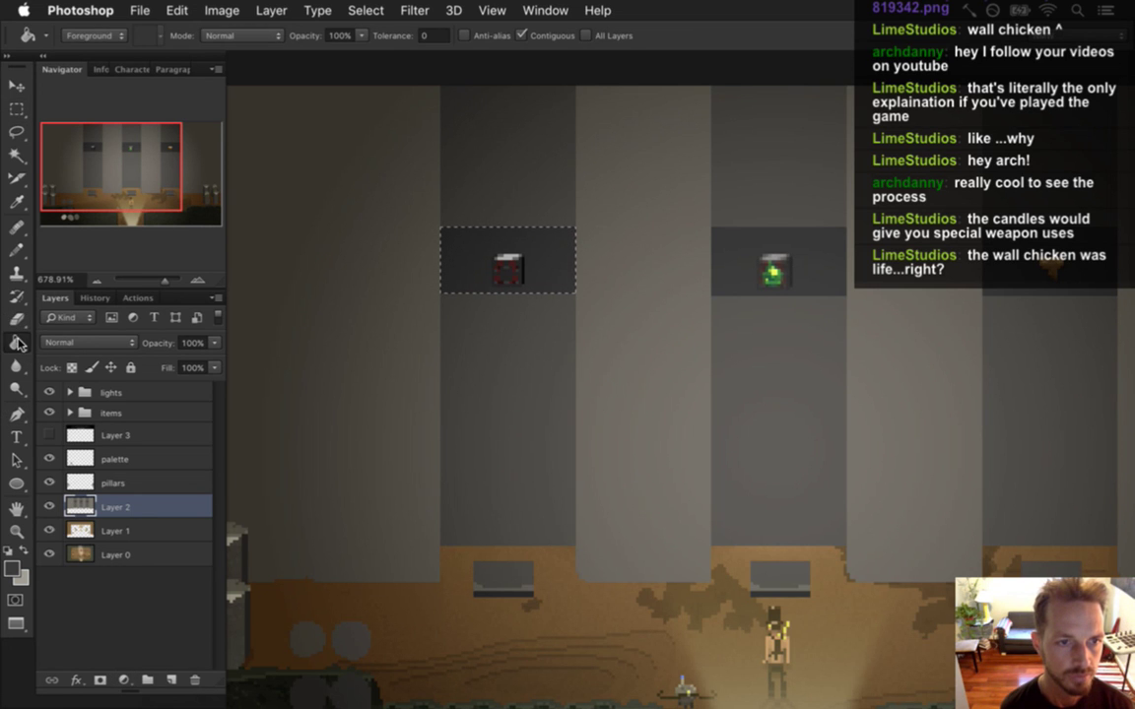
pyautogui.moveTo(19, 344)
pyautogui.mouseDown()
pyautogui.moveTo(43, 309)
pyautogui.moveTo(60, 307)
pyautogui.mouseUp()
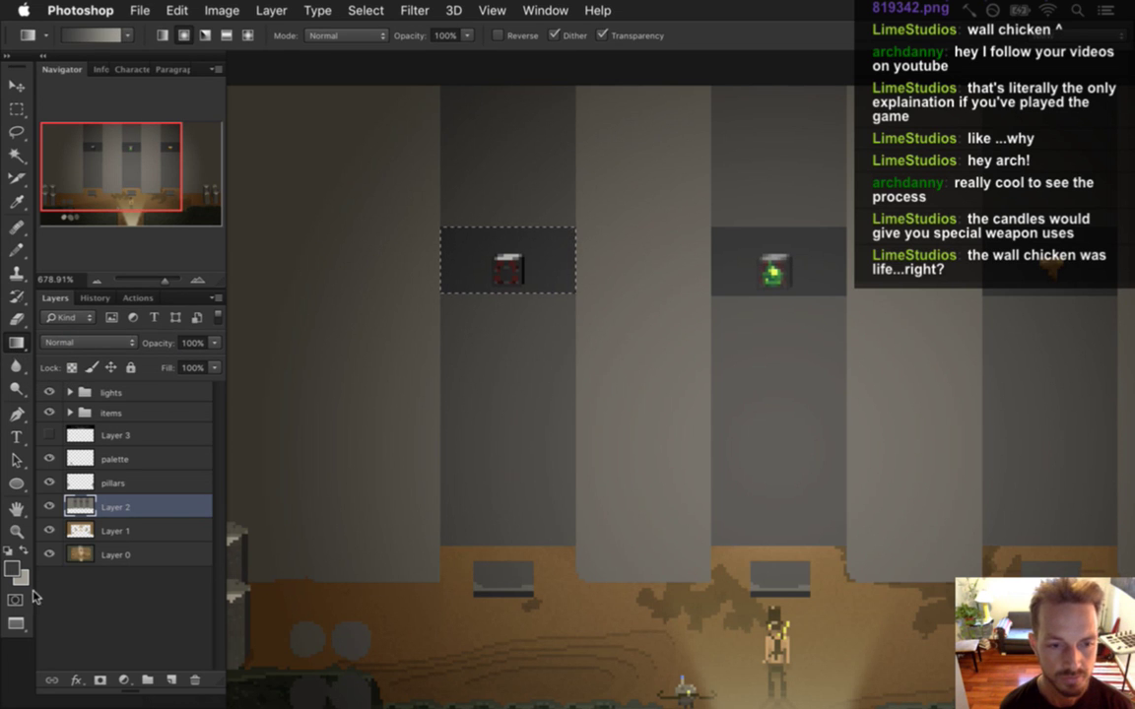
pyautogui.click(12, 570)
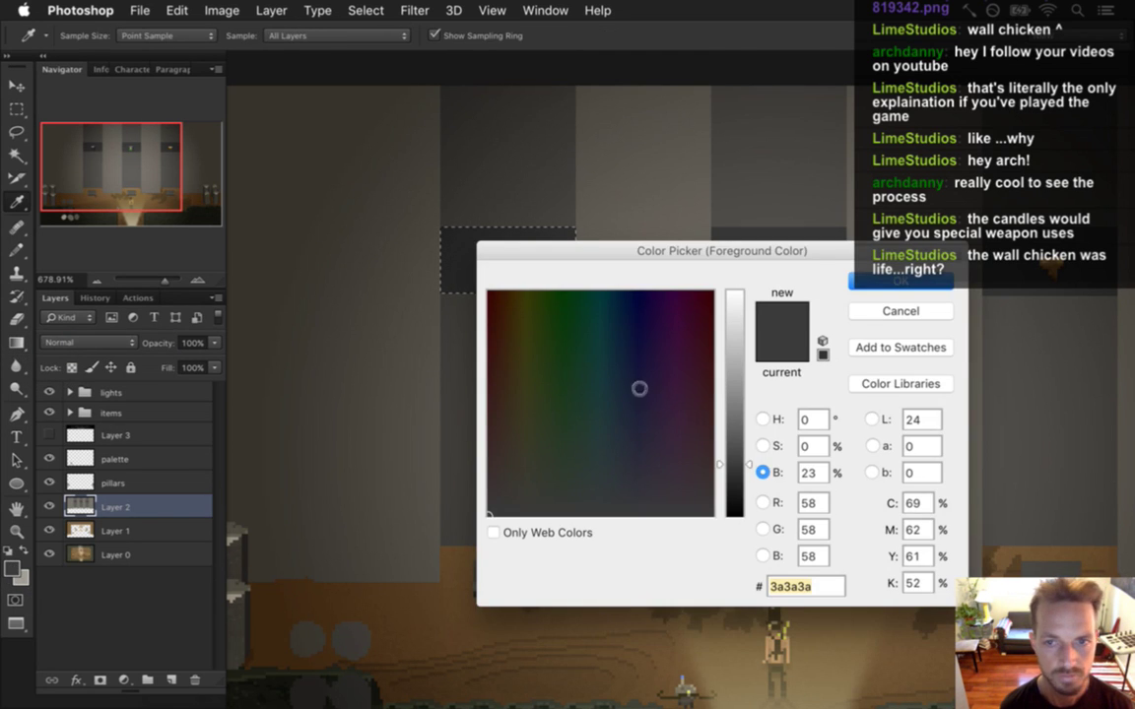
pyautogui.click(857, 313)
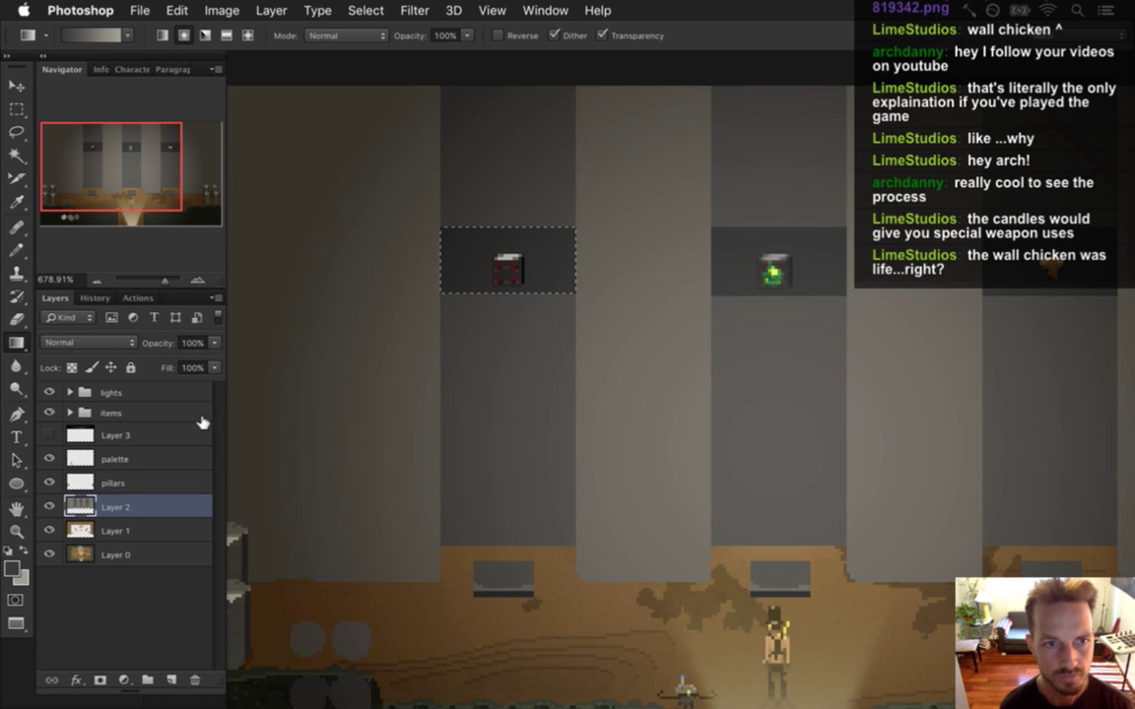
pyautogui.click(88, 40)
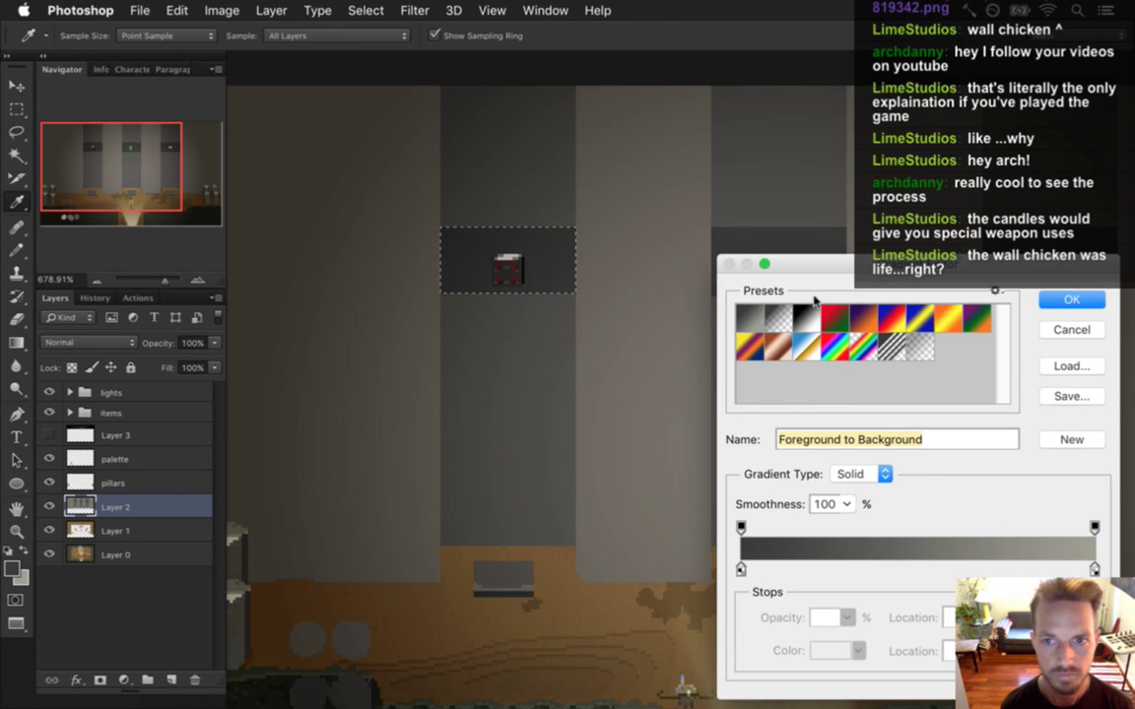
pyautogui.click(777, 318)
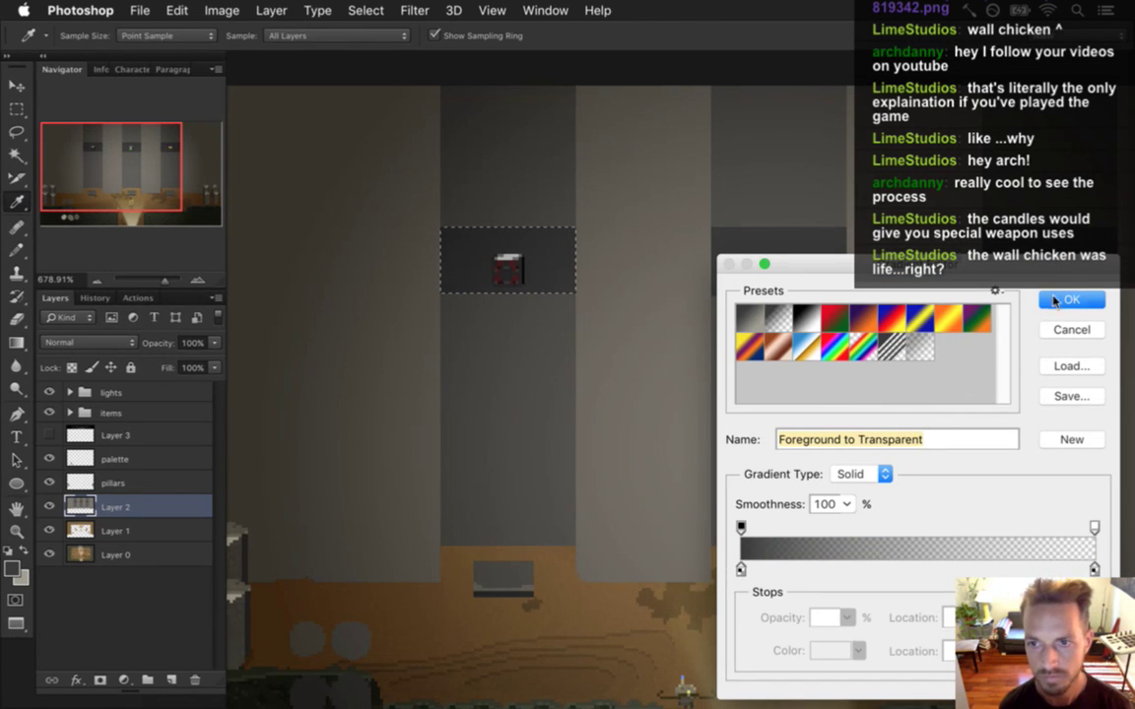
pyautogui.press('Return')
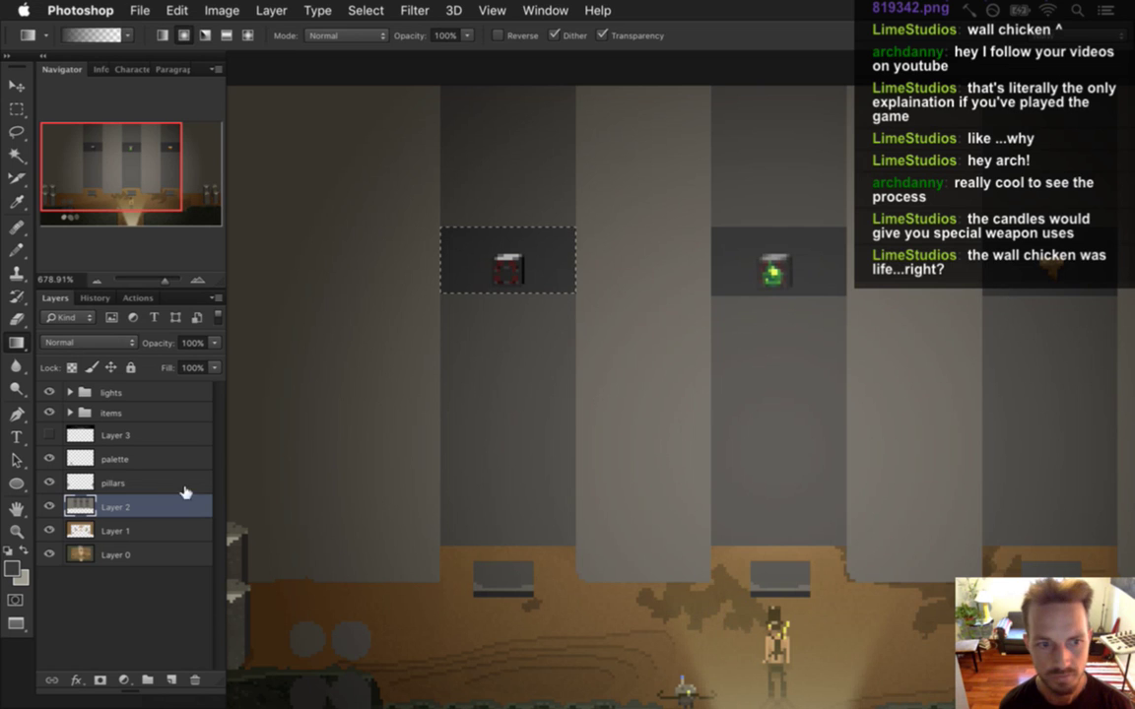
# Step: Set the foreground colour to black and the gradient style to linear
pyautogui.click(12, 568)
pyautogui.moveTo(733, 481); pyautogui.dragTo(729, 512)
pyautogui.click(887, 283)
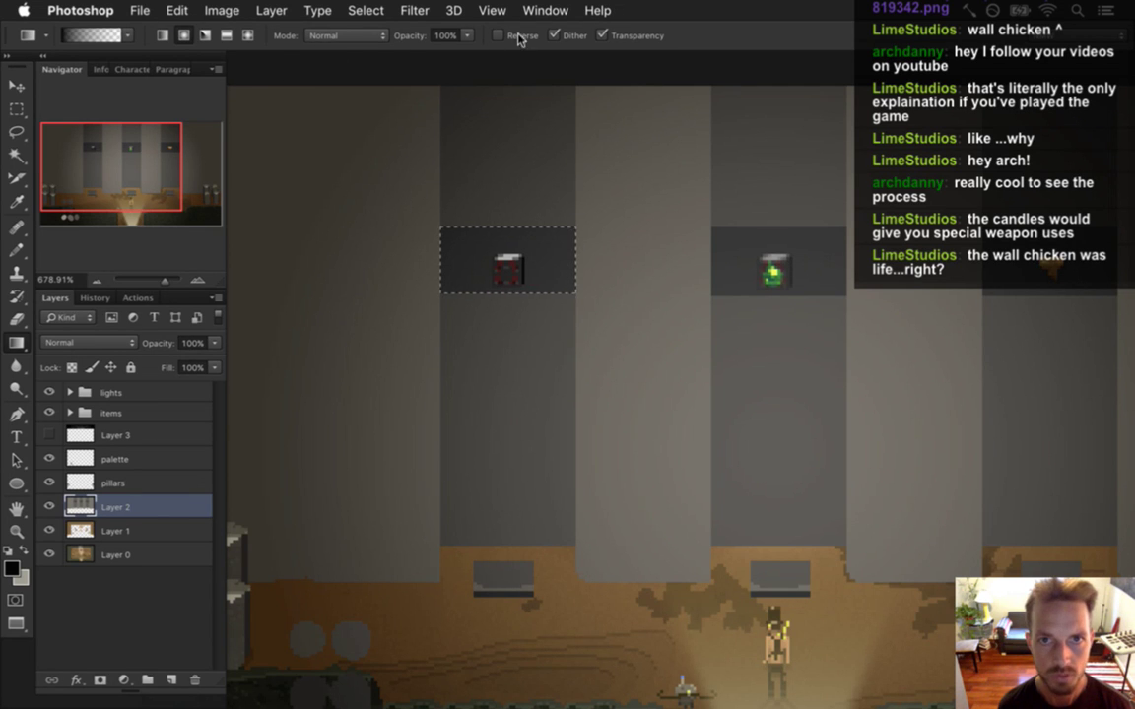
pyautogui.click(162, 35)
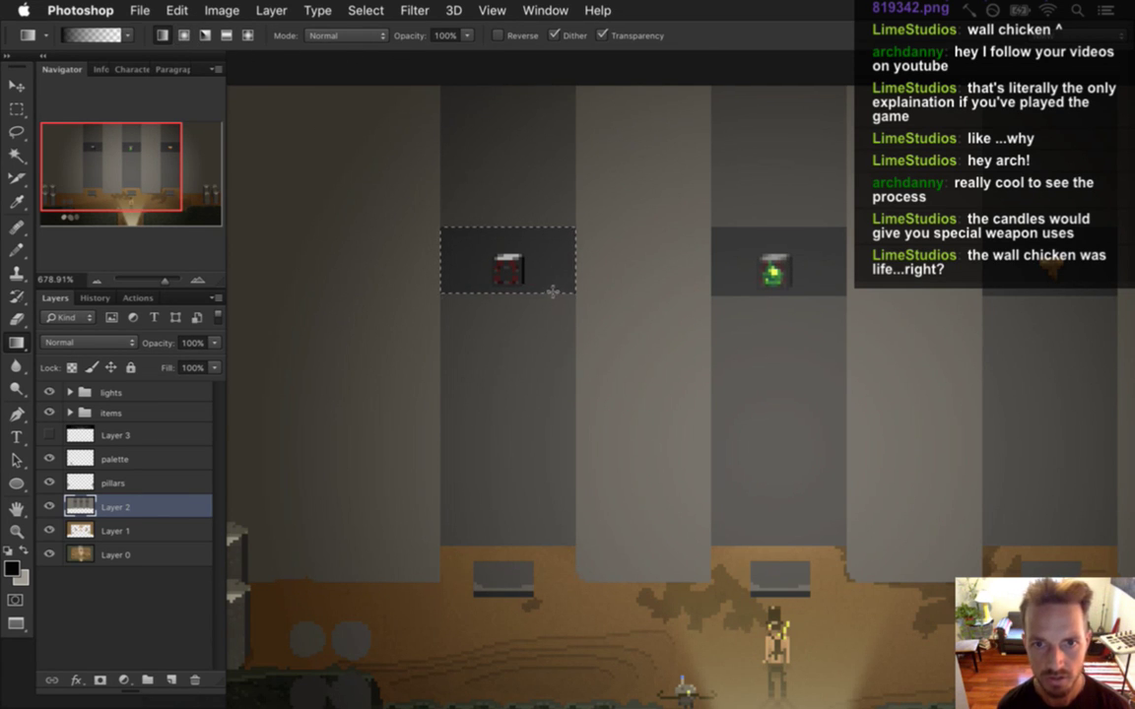
# Step: Apply a black gradient fading down from the top edge of the selected first recess, and deselect it
pyautogui.moveTo(560, 229); pyautogui.dragTo(557, 228)
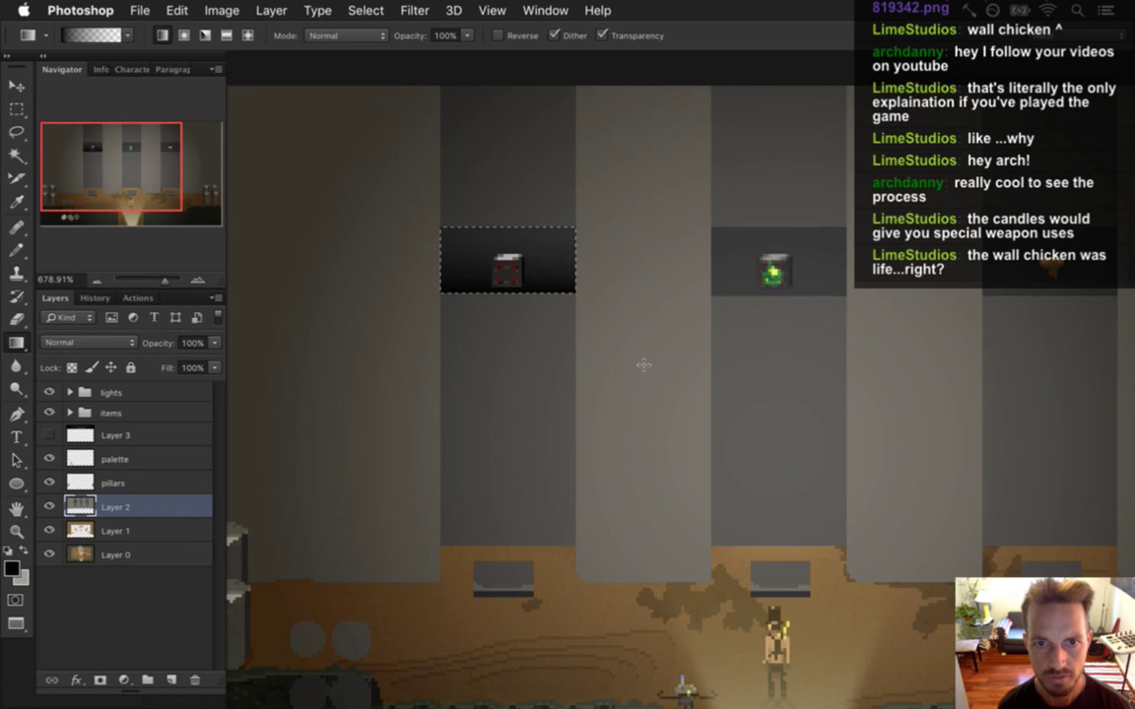
pyautogui.press('super+z')
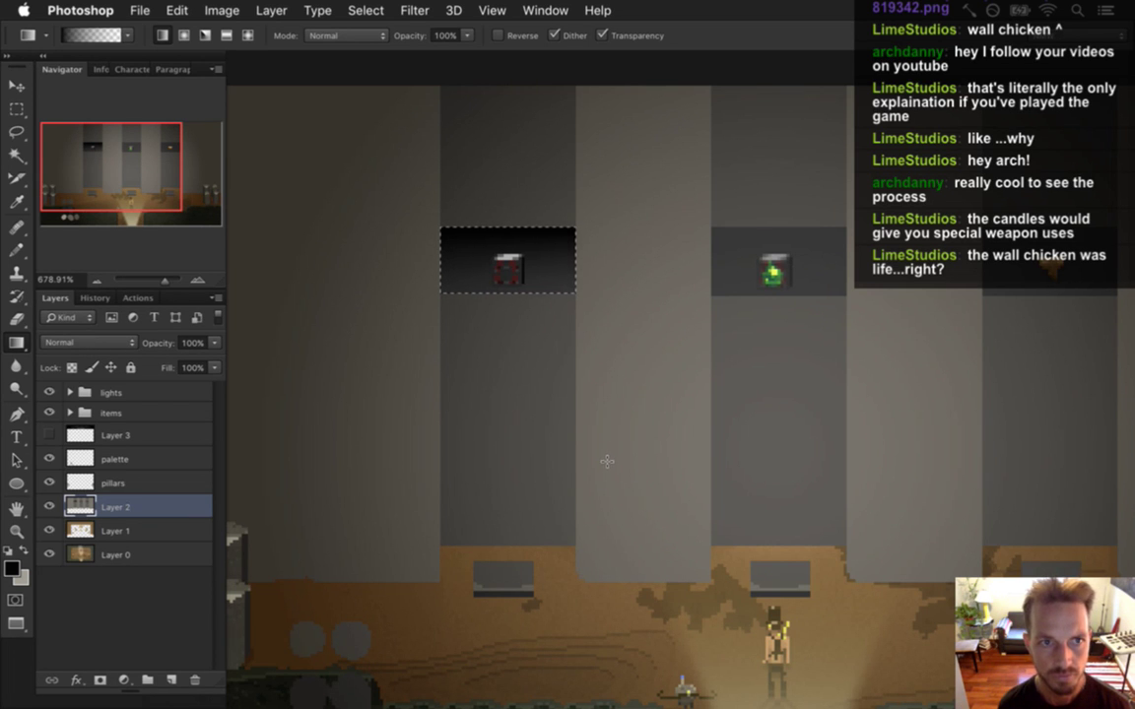
pyautogui.press('m')
pyautogui.hotkey('ctrl', 'd')
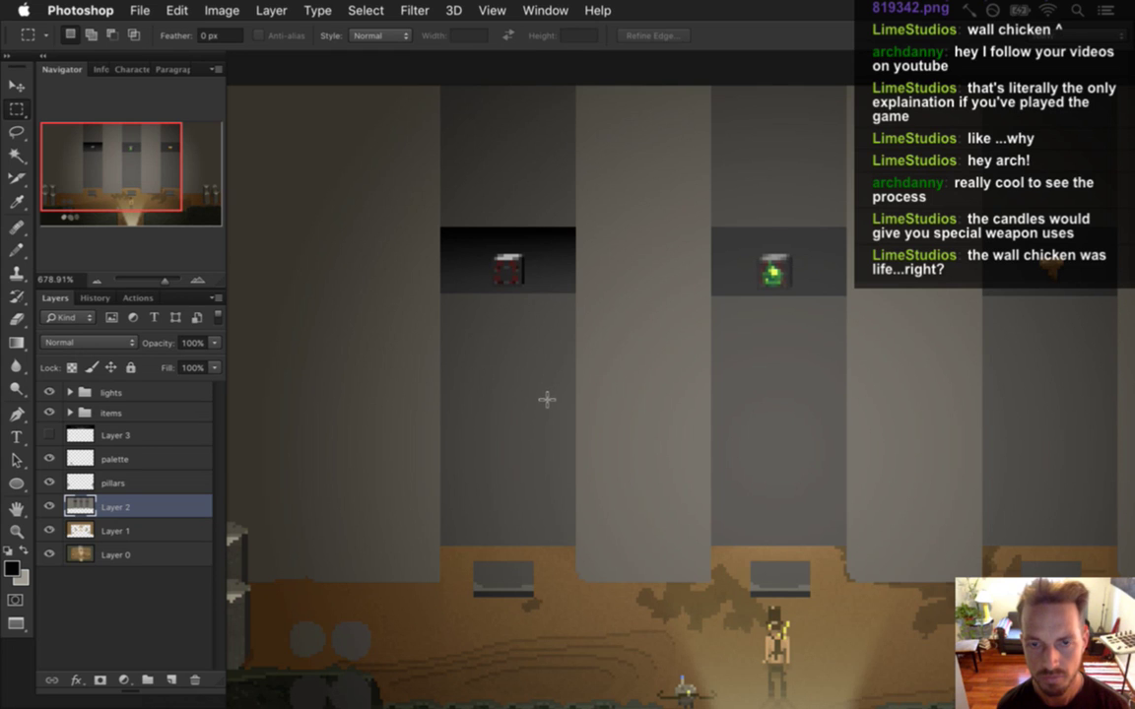
# Step: Undo the black gradient painted on Layer 2 in the first wall niche
pyautogui.press('v')
pyautogui.hotkey('ctrl', 'z')
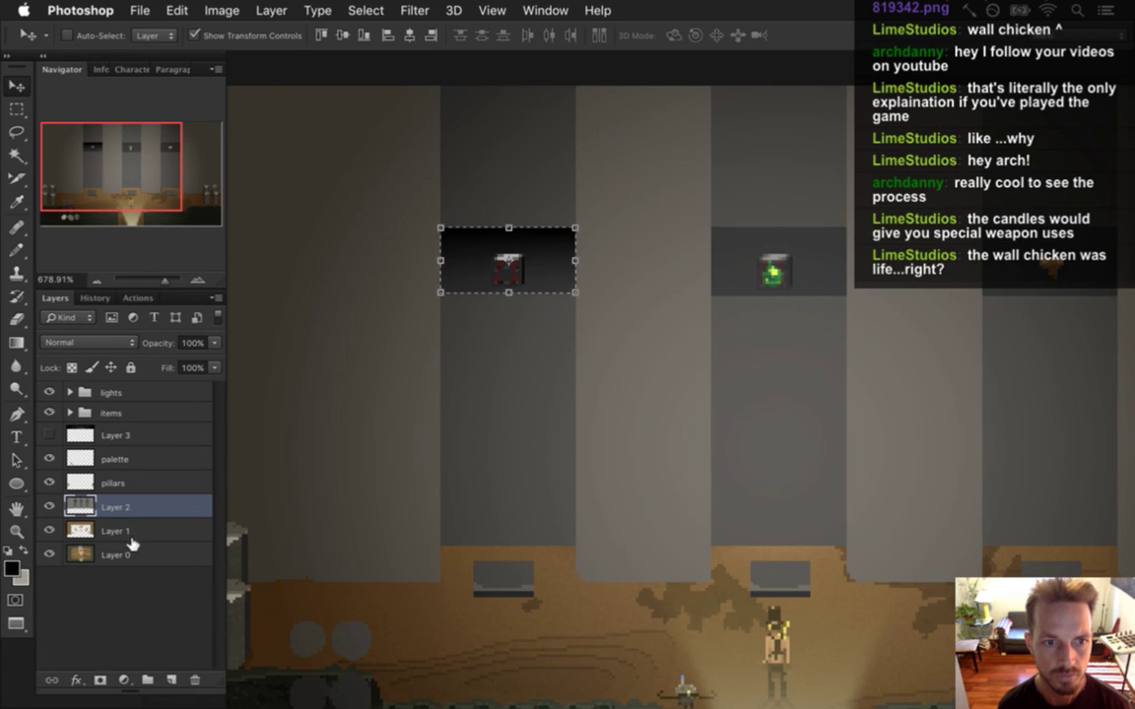
pyautogui.hotkey('ctrl', 'alt', 'z')
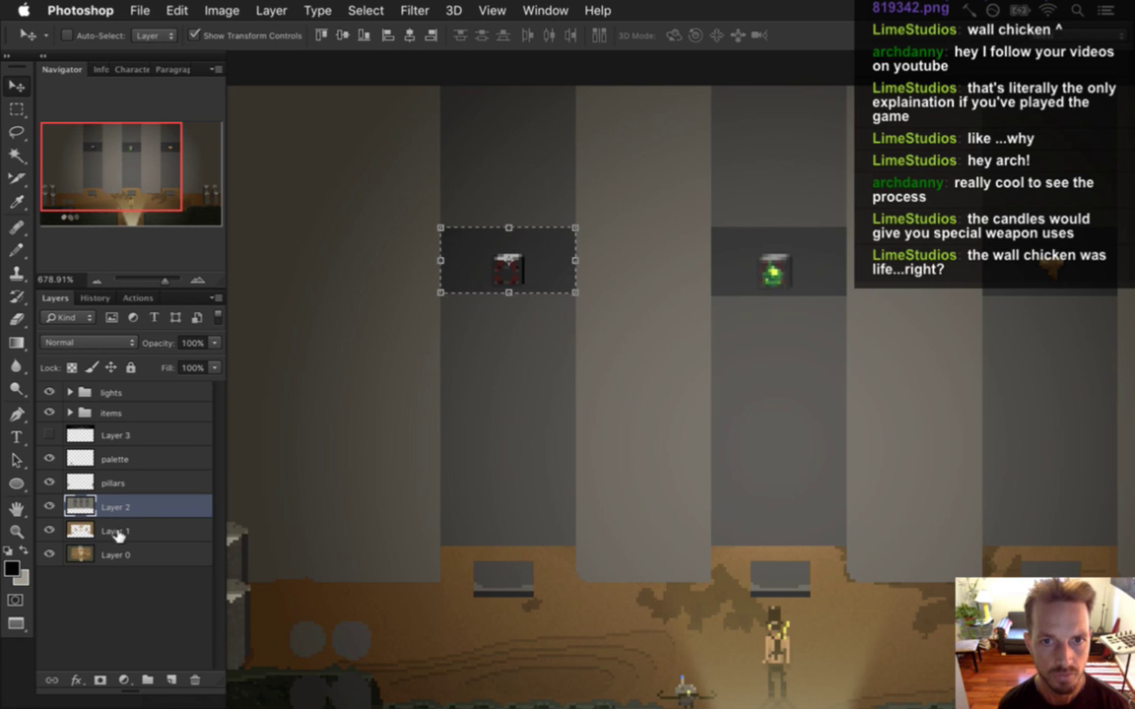
# Step: Create a new layer above Layer 2 and fill the selected first niche with a black-to-transparent gradient, darkest at the top
pyautogui.hotkey('ctrl', 'shift', 'alt', 'n')
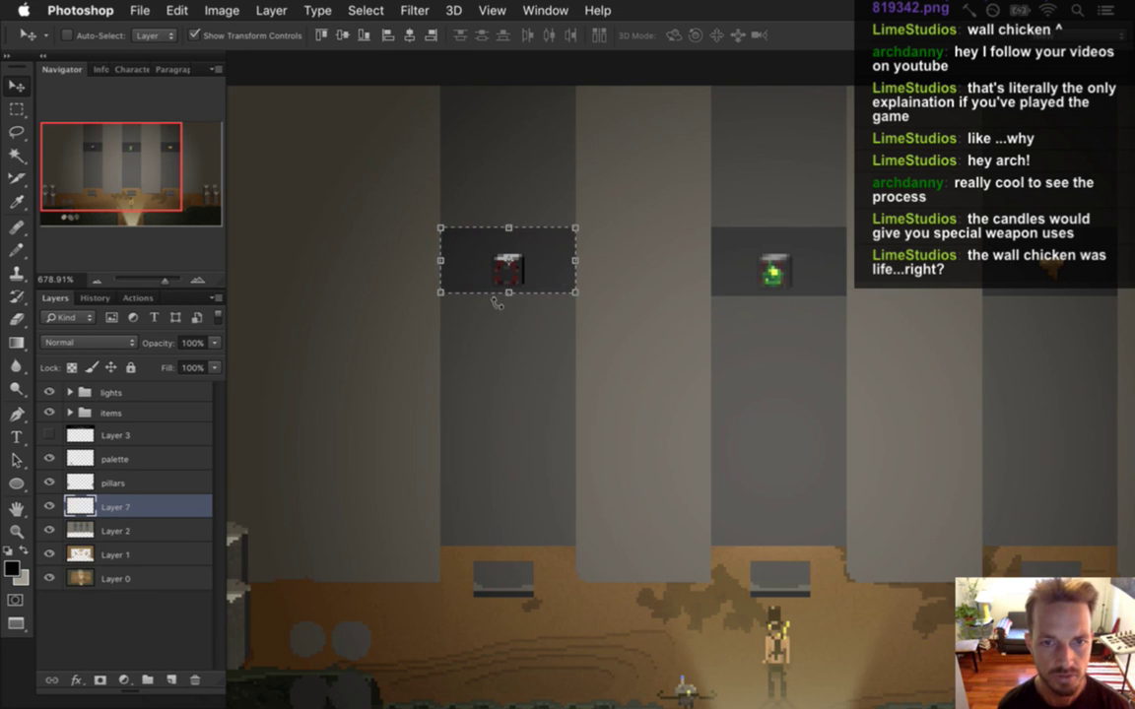
pyautogui.click(16, 342)
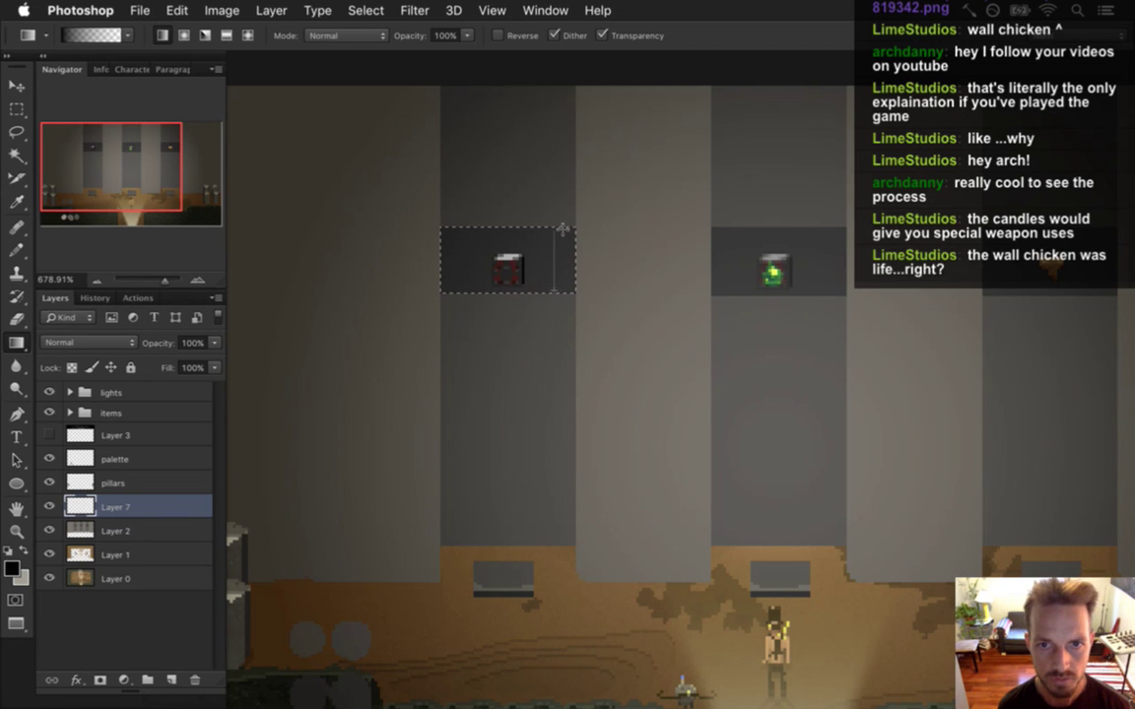
pyautogui.moveTo(564, 230); pyautogui.dragTo(560, 230)
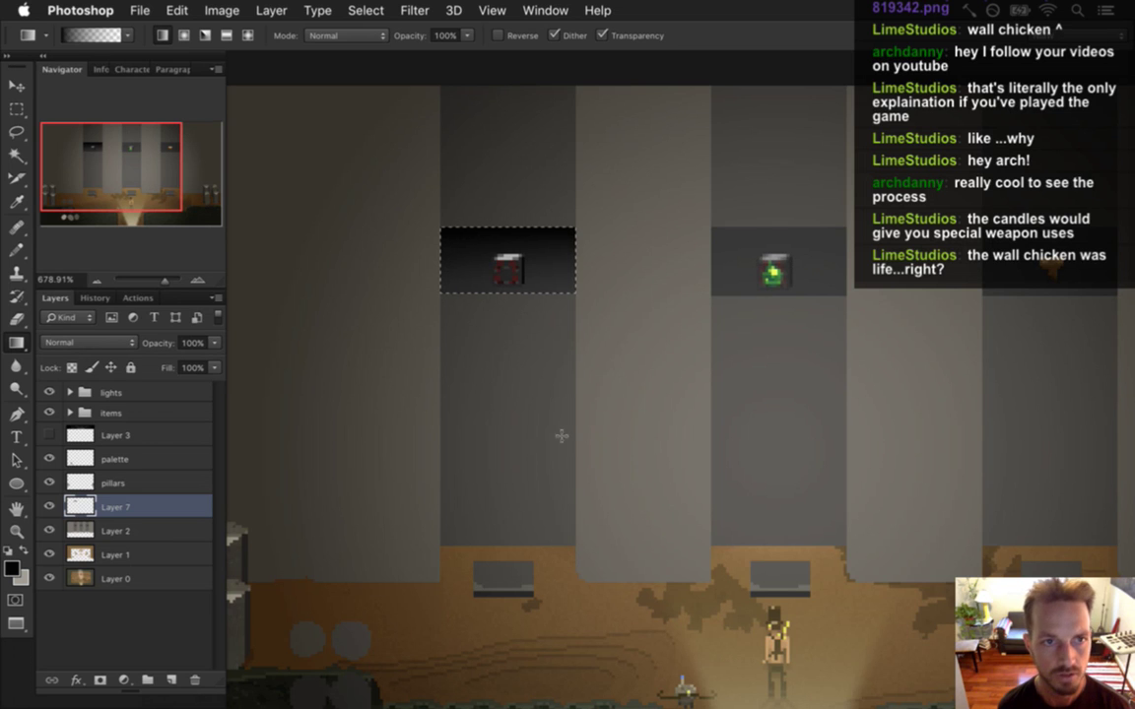
# Step: Copy the gradient shadow into the middle and third niches, align the copies with the openings, and deselect
pyautogui.press('v')
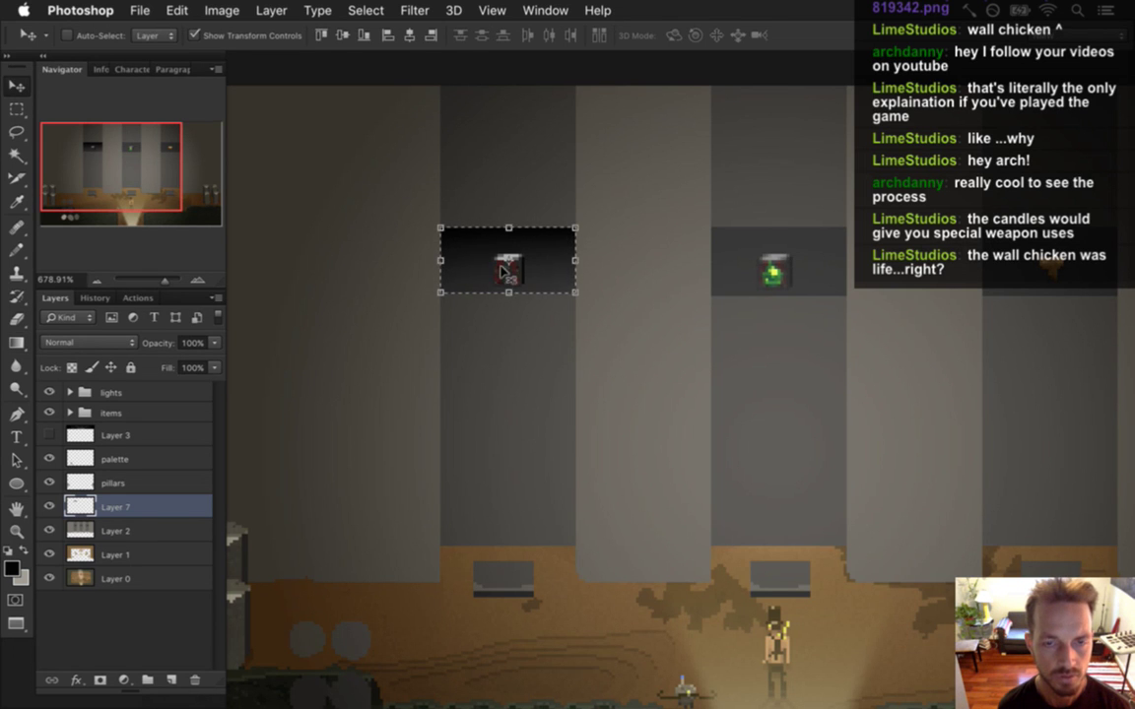
pyautogui.moveTo(537, 236); pyautogui.dragTo(810, 233)
pyautogui.press('Down')
pyautogui.press('Down')
pyautogui.press('Down')
pyautogui.hotkey('ctrl', 'd')
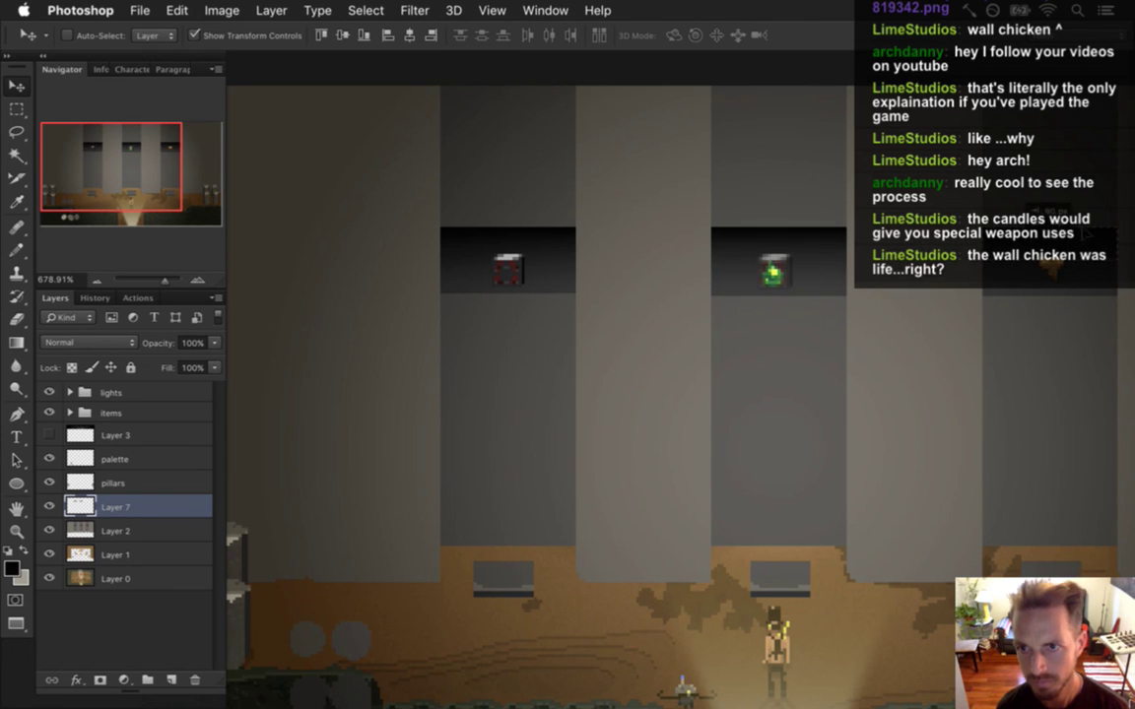
# Step: Toggle Layer 3's visibility for comparison and inspect the niche shadows in the full scene and close up
pyautogui.press('m')
pyautogui.click(49, 434)
pyautogui.click(50, 435)
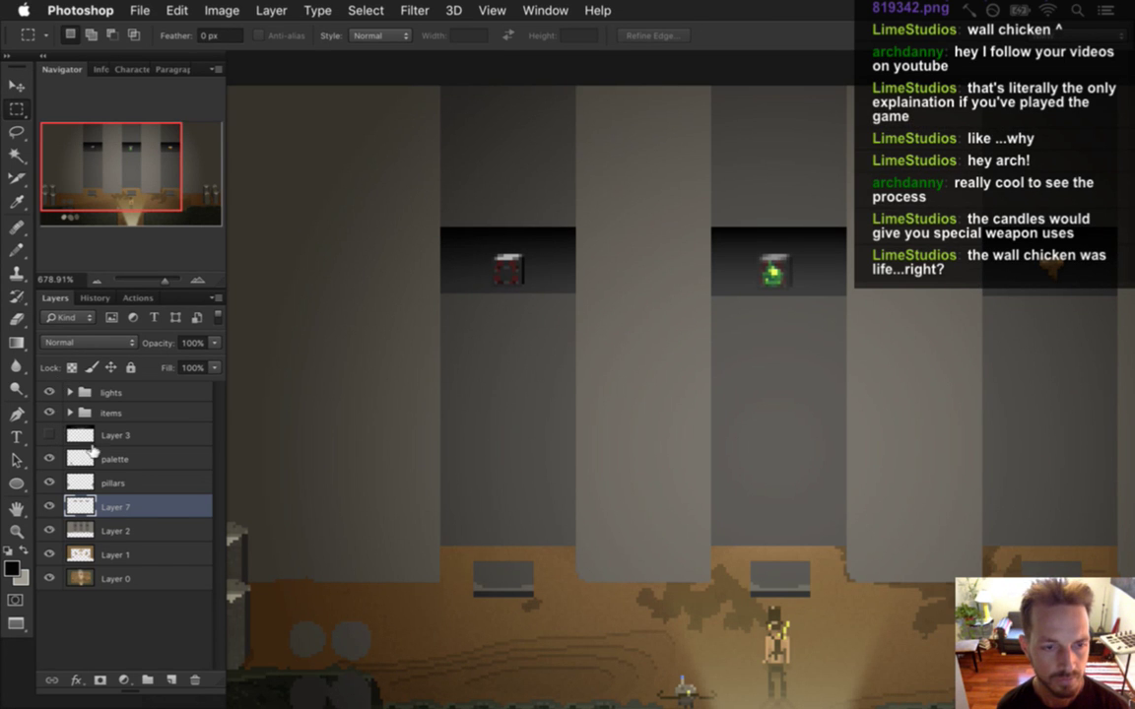
pyautogui.scroll(-3, 512, 398)
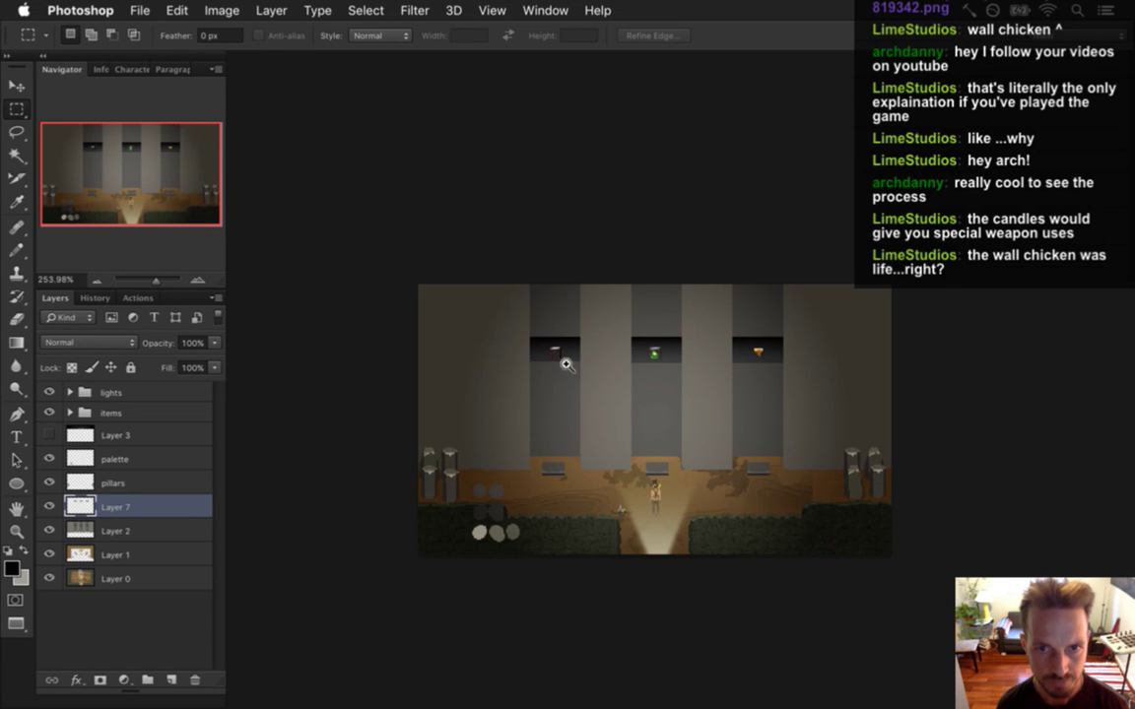
pyautogui.scroll(3, 567, 362)
pyautogui.scroll(5, 626, 379)
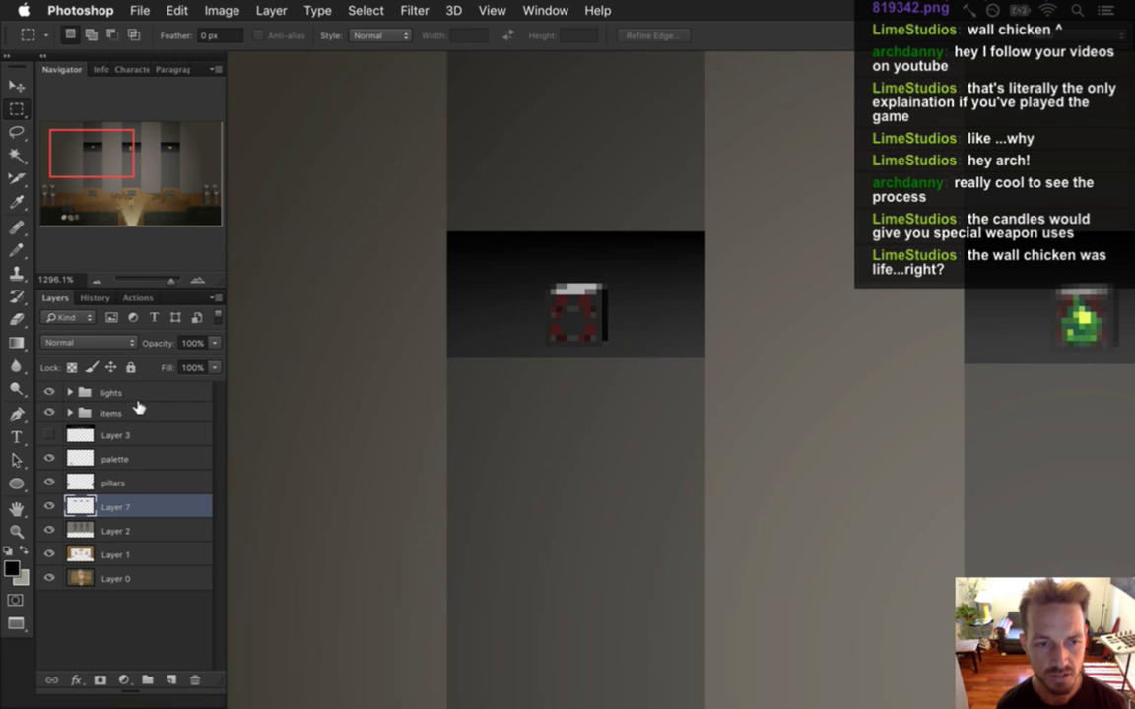
# Step: Hide the lights group and rename the gradient layer "enclave shadow"
pyautogui.click(51, 390)
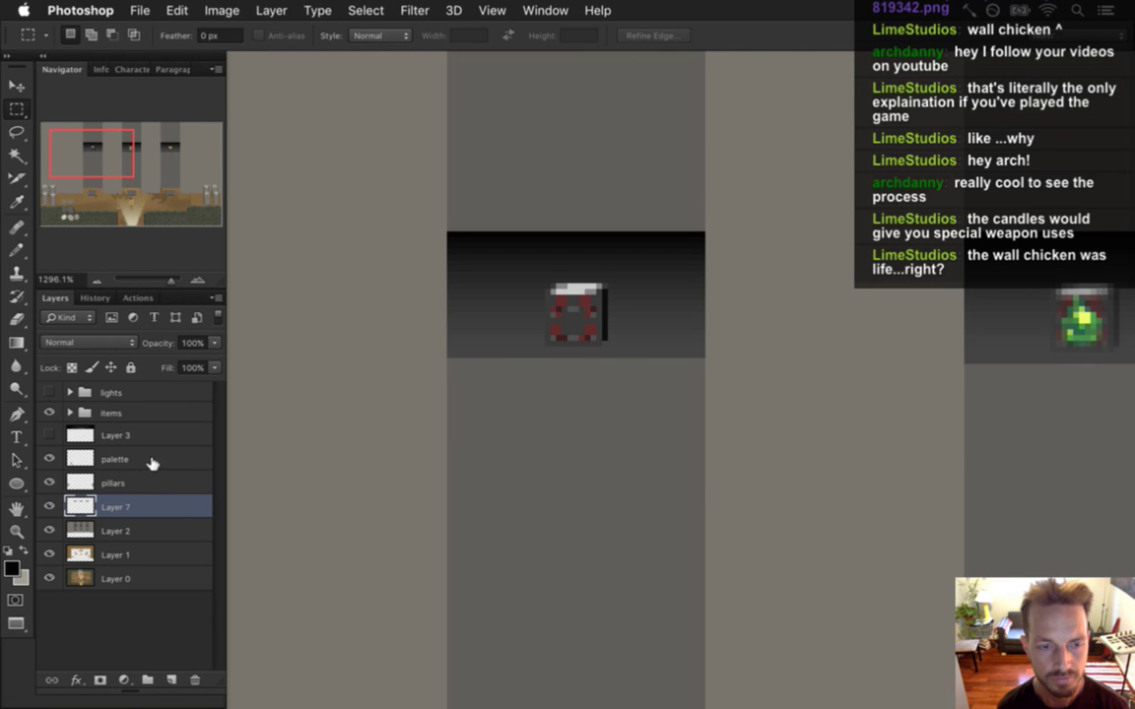
pyautogui.doubleClick(114, 506)
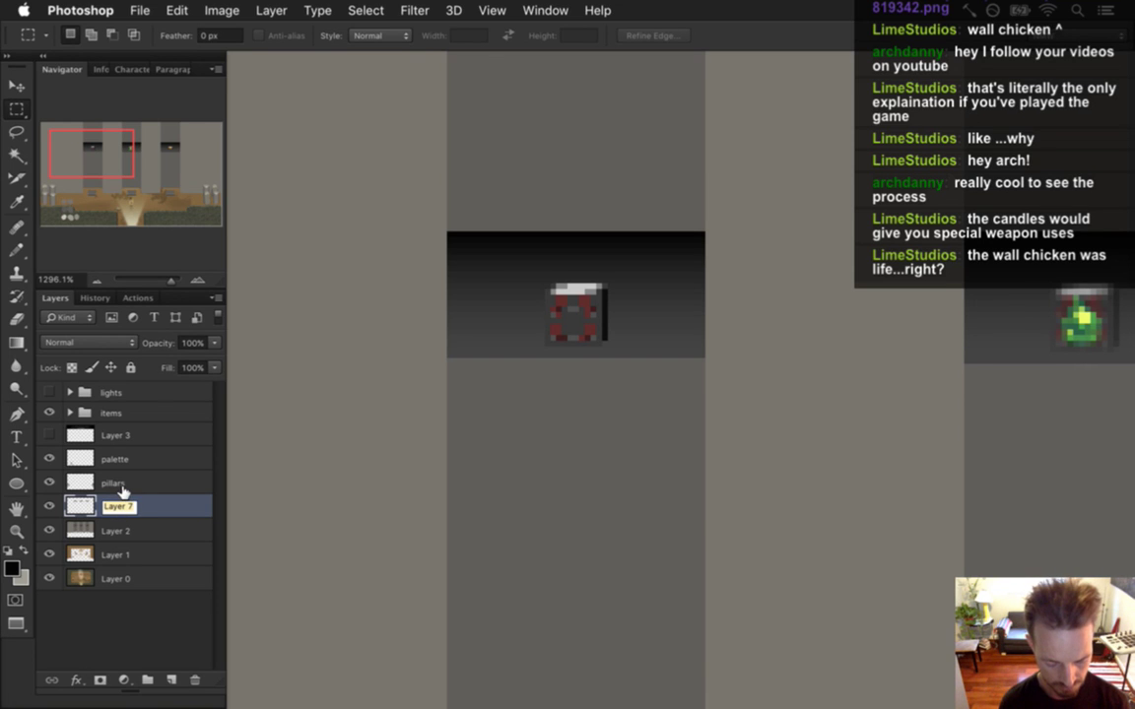
pyautogui.write('cnclave shadow')
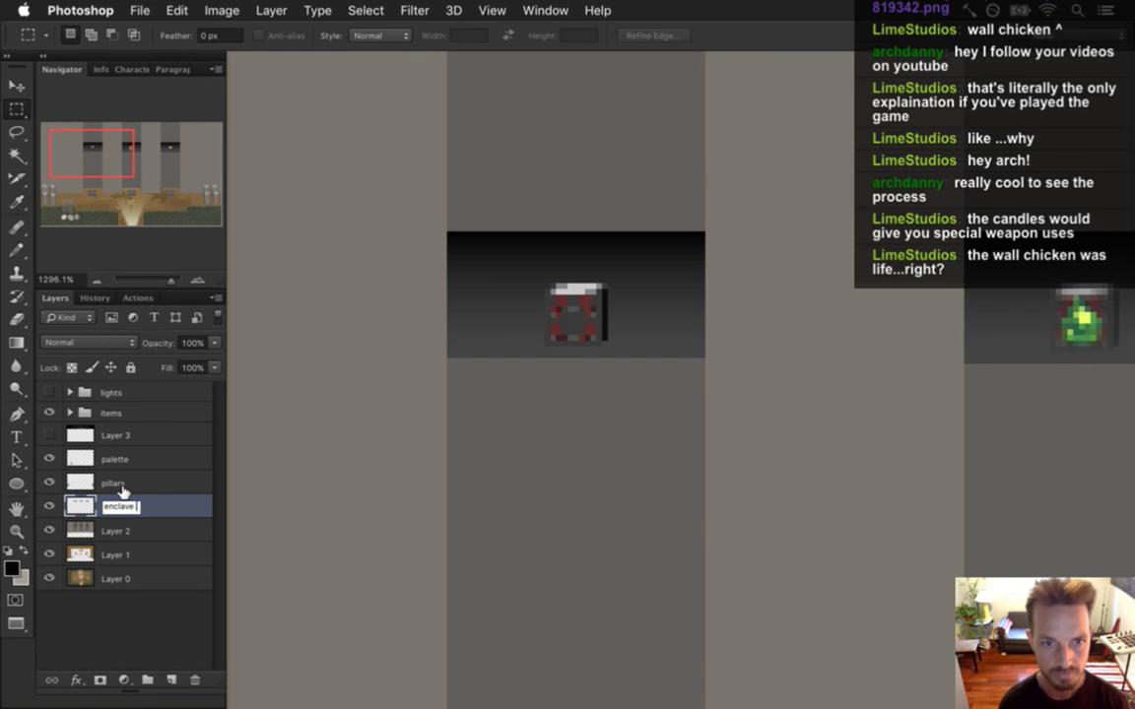
pyautogui.press('Return')
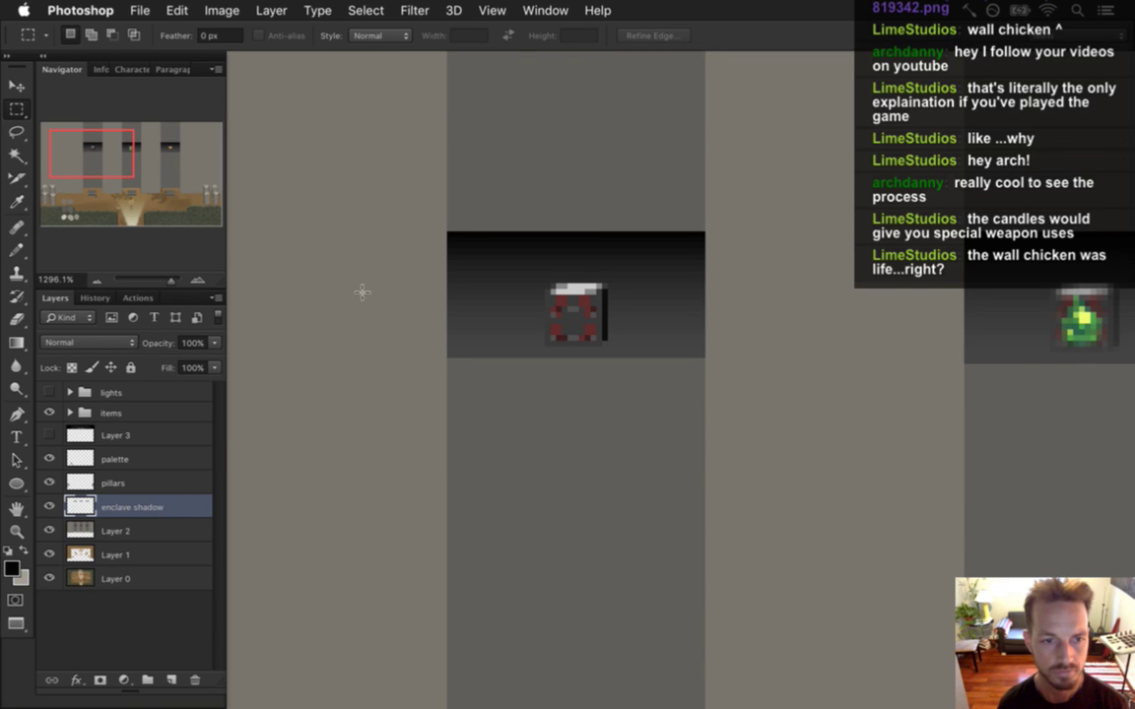
# Step: Create a new layer directly above Layer 2 and name it "springs"
pyautogui.click(163, 530)
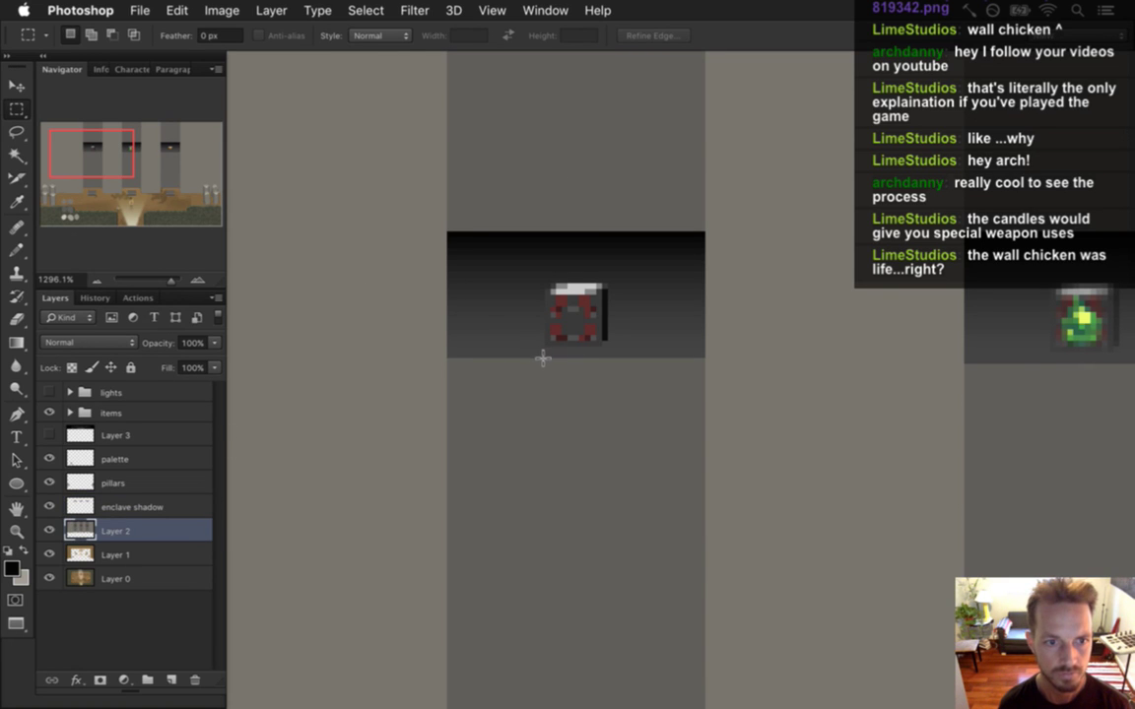
pyautogui.press('super+shift+alt+n')
pyautogui.doubleClick(116, 530)
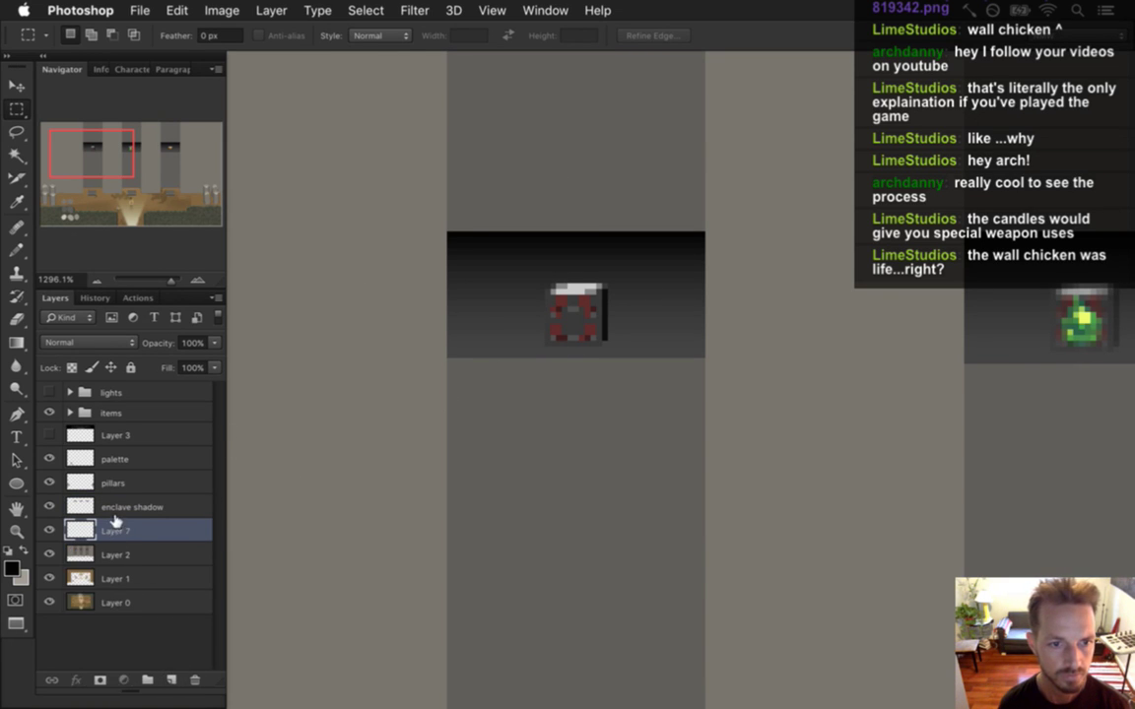
pyautogui.write('springs')
pyautogui.press('Return')
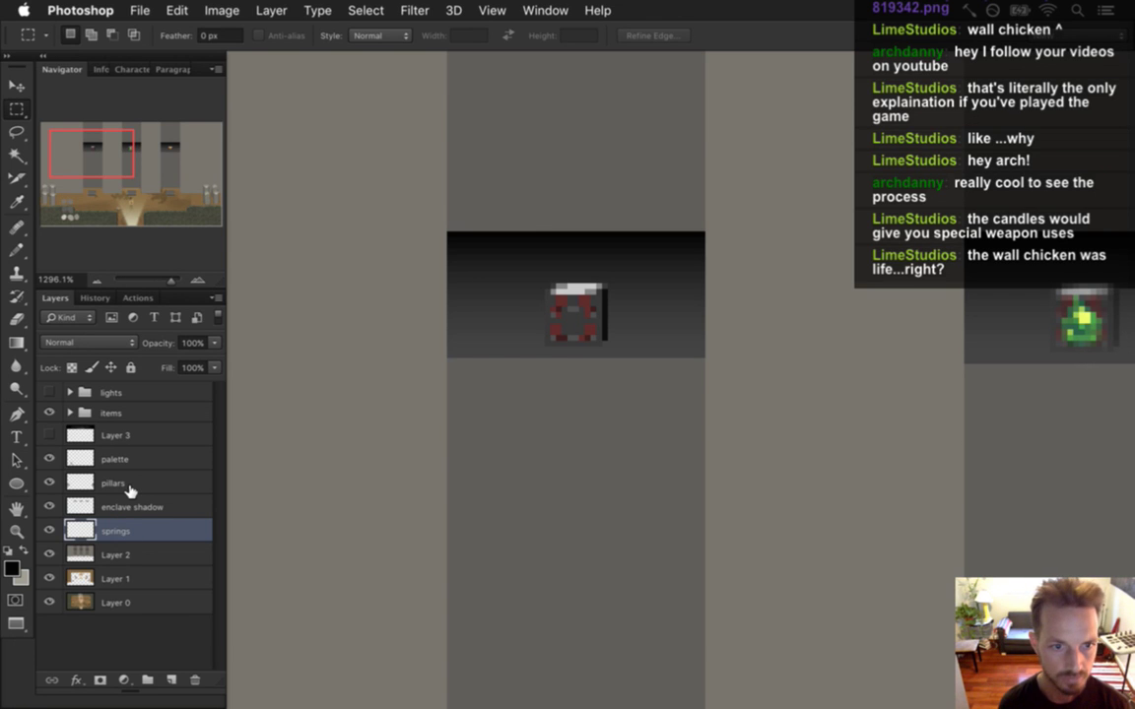
# Step: Sample the dark grey niche wall colour and enlarge the Pencil tip to 20 px, comparing it with the first item
pyautogui.press('i')
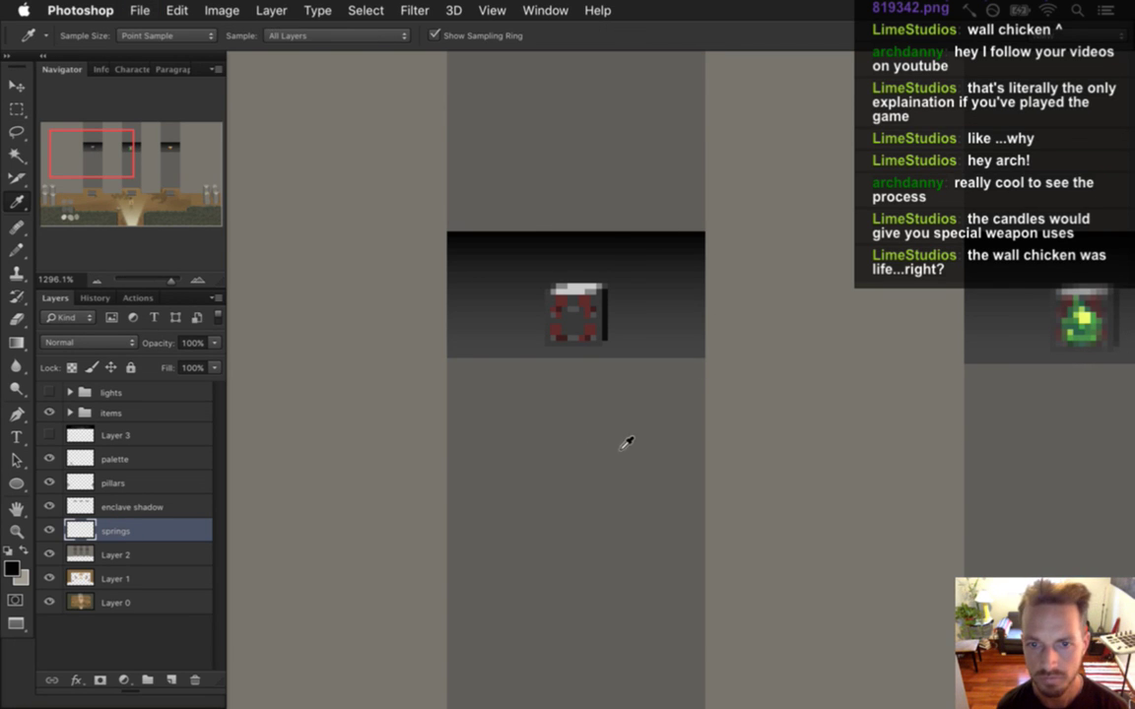
pyautogui.press('b')
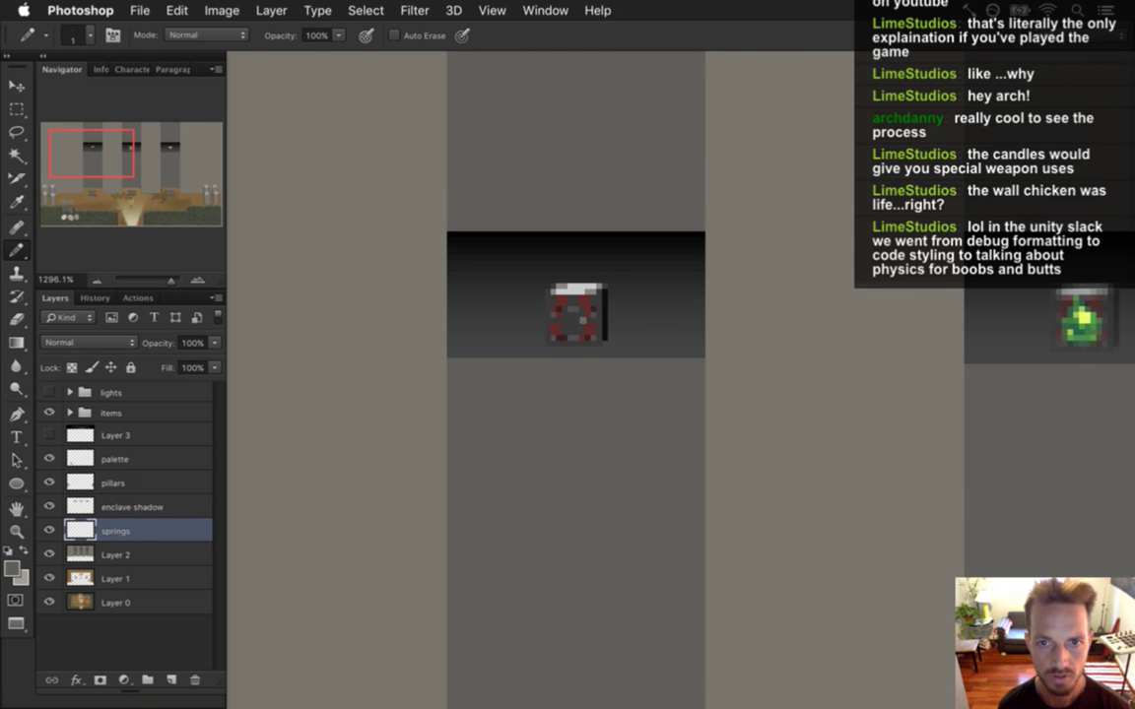
pyautogui.press(']')
pyautogui.press(']')
pyautogui.press(']')
pyautogui.press(']')
pyautogui.press(']')
pyautogui.press(']')
pyautogui.press(']')
pyautogui.press(']')
pyautogui.press(']')
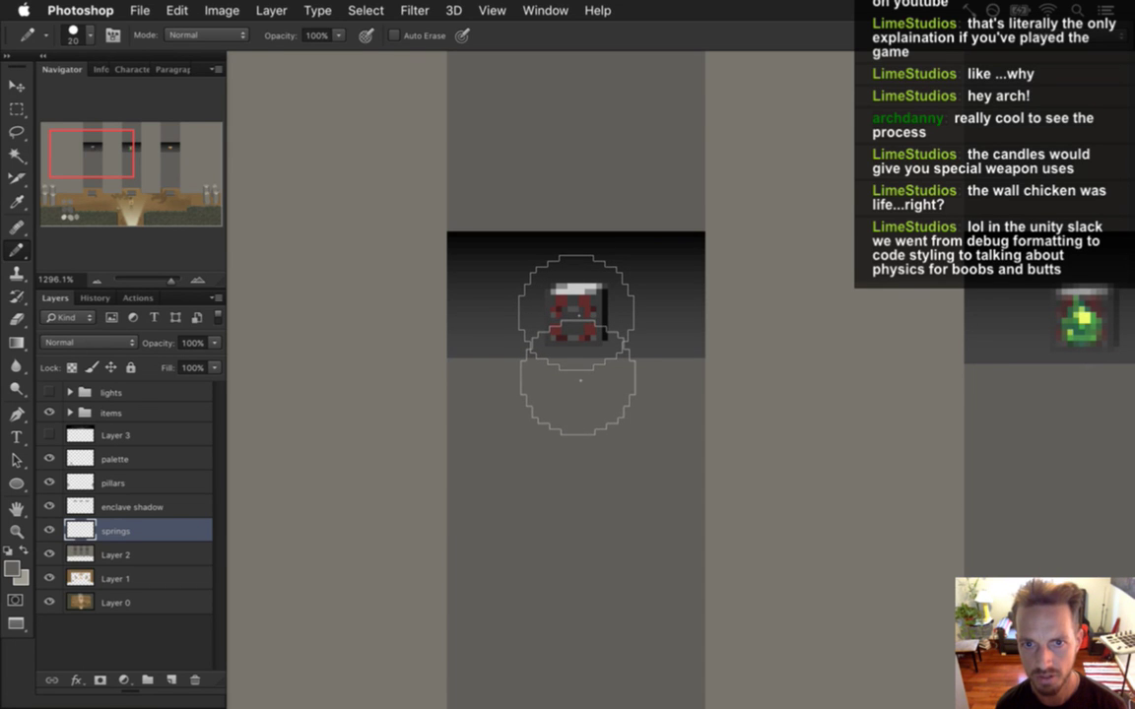
pyautogui.press('[')
pyautogui.press(']')
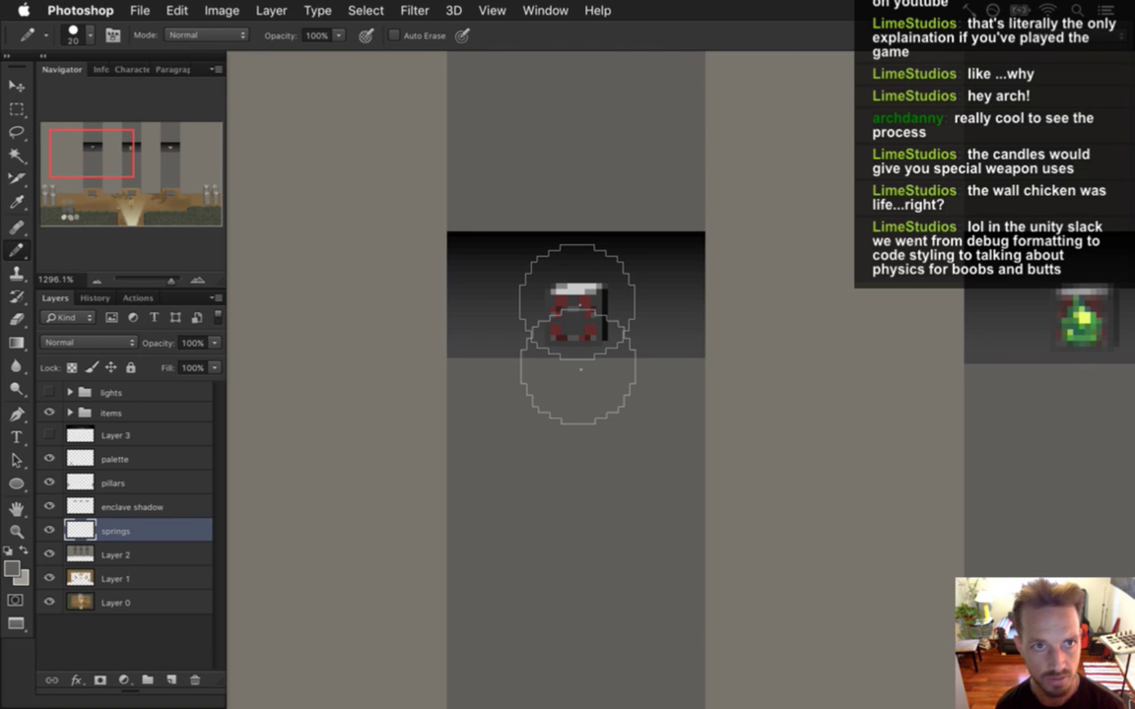
pyautogui.press('[')
pyautogui.press(']')
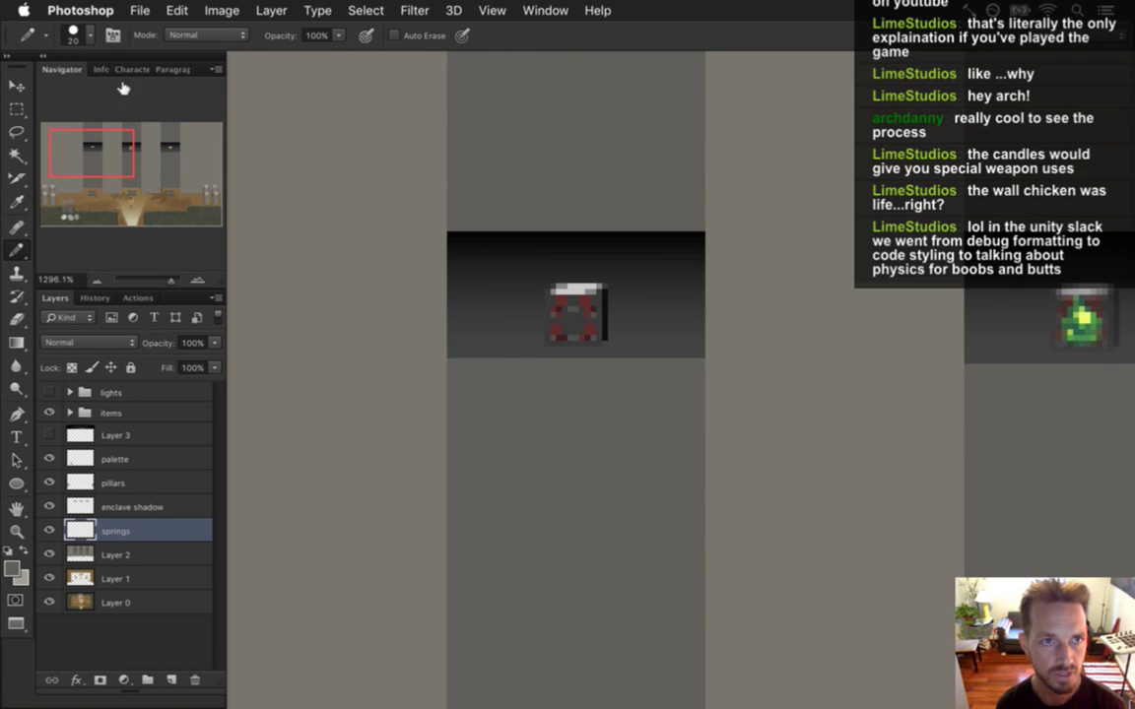
# Step: Set the Pencil size to 18 px and stamp one grey disc over the item in the first niche
pyautogui.click(91, 38)
pyautogui.click(138, 66)
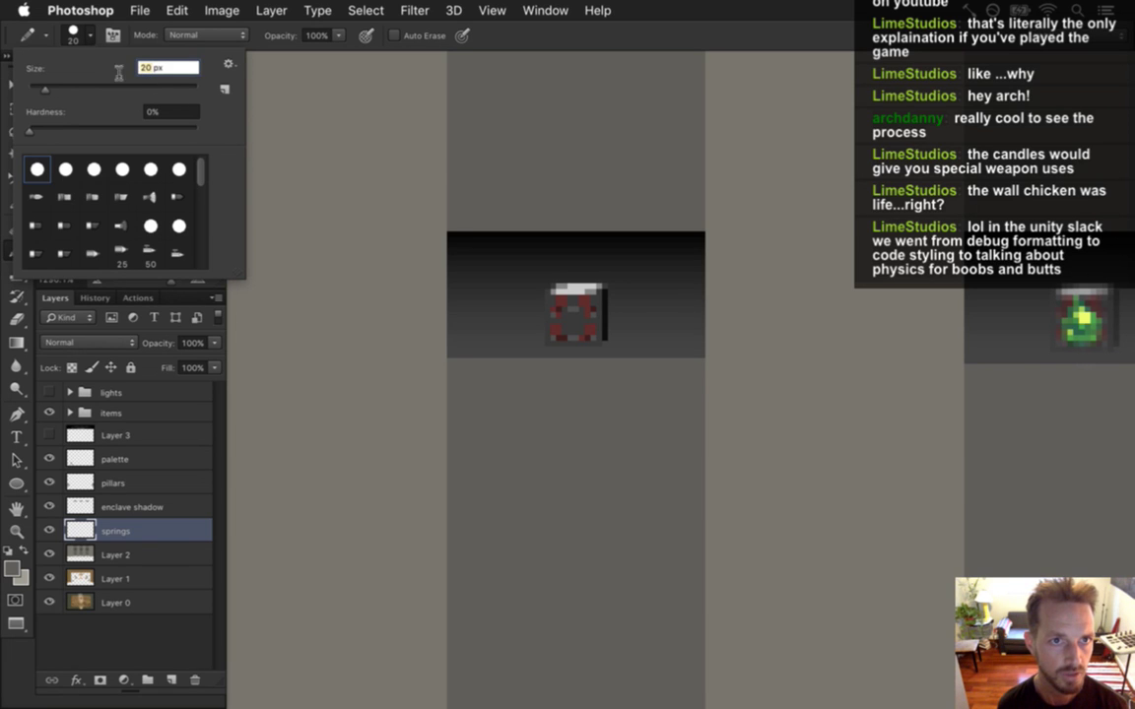
pyautogui.write('18')
pyautogui.press('Return')
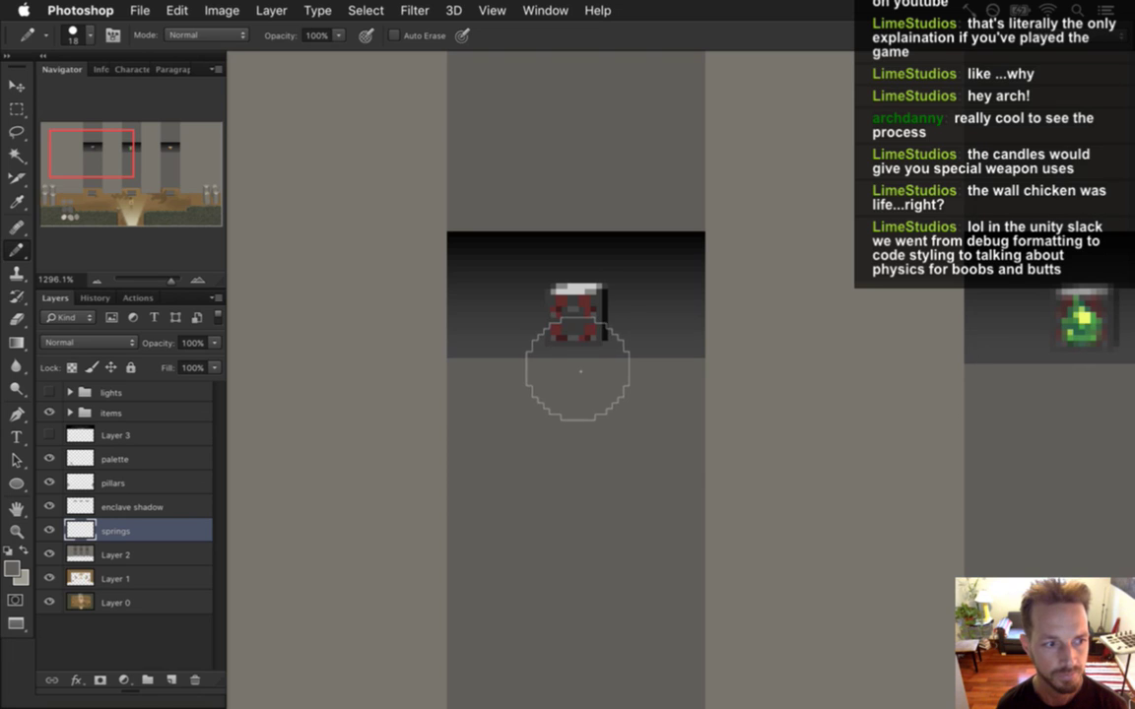
pyautogui.click(579, 313)
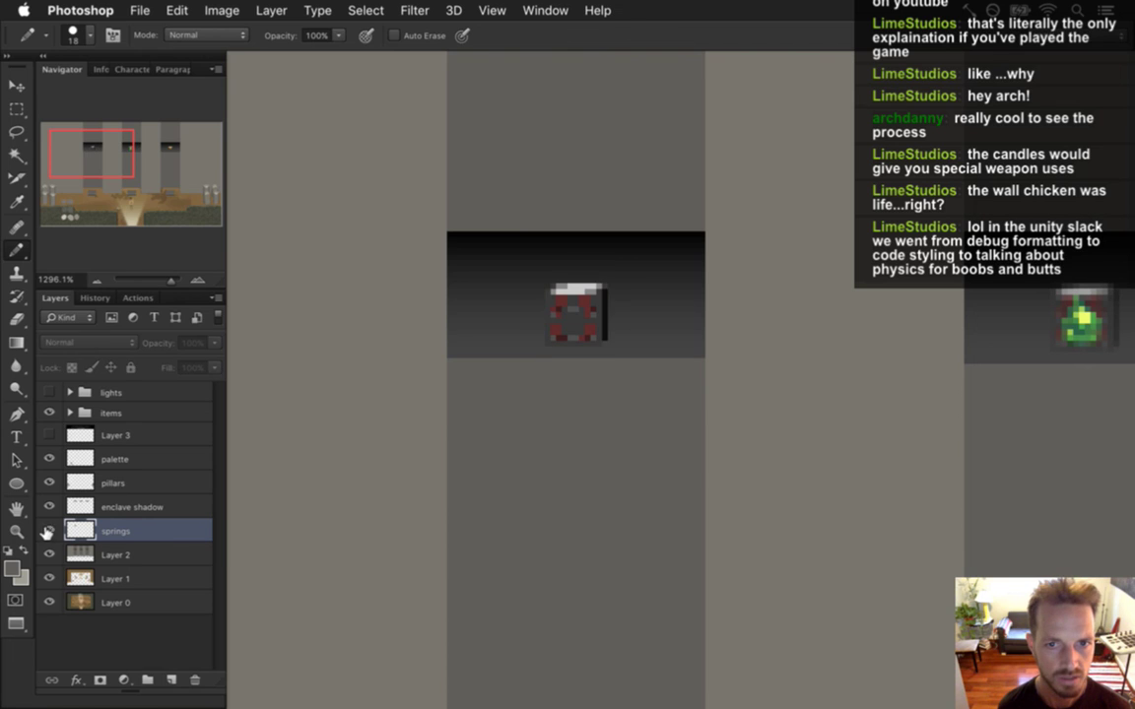
# Step: Move the grey disc out of the niche onto the pillar between the first and middle niches
pyautogui.press('v')
pyautogui.moveTo(611, 309); pyautogui.dragTo(848, 294)
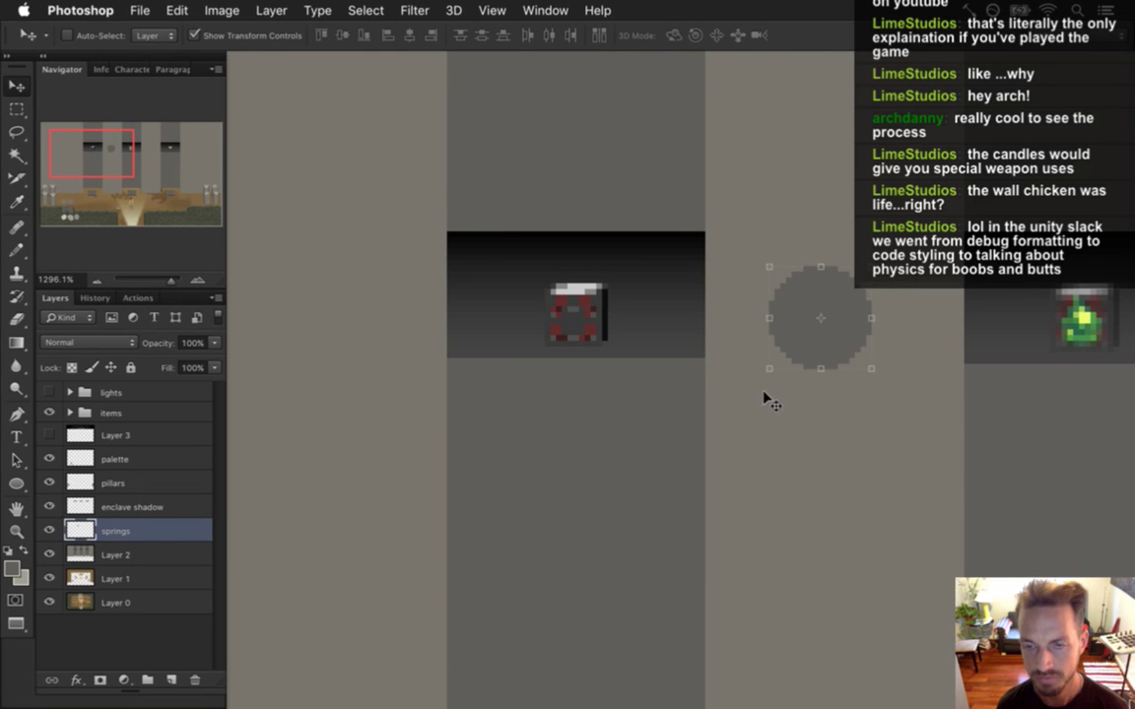
pyautogui.press('m')
# Step: Set the Pencil size to 12 px
pyautogui.press('b')
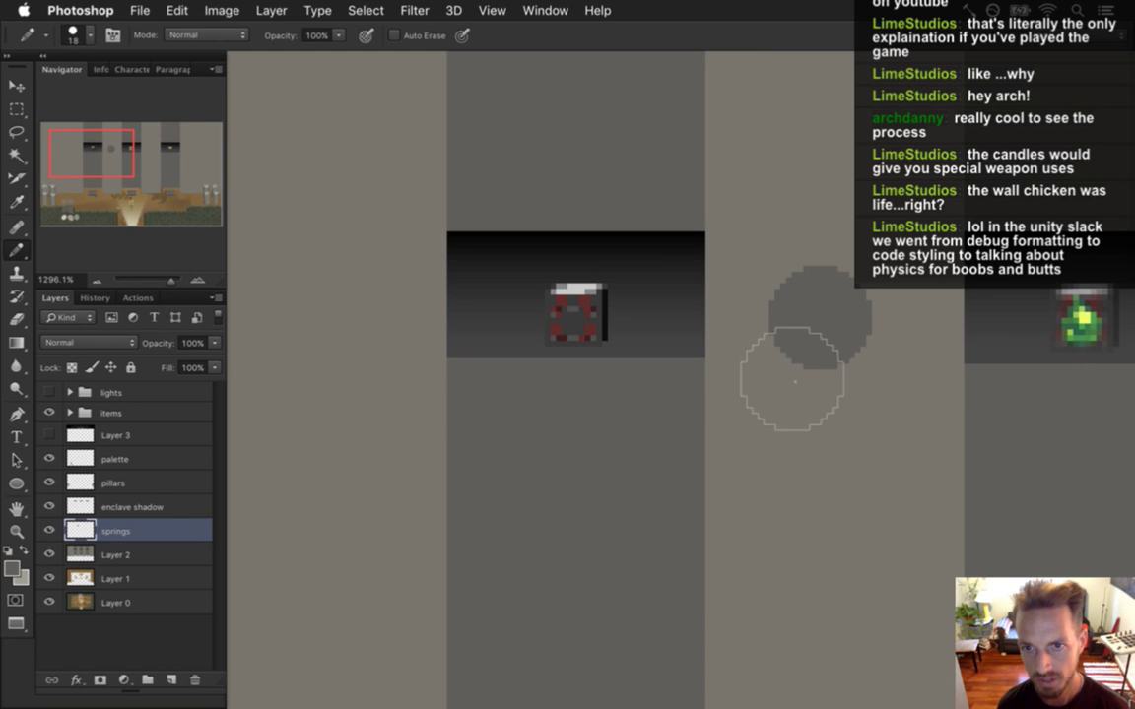
pyautogui.press('e')
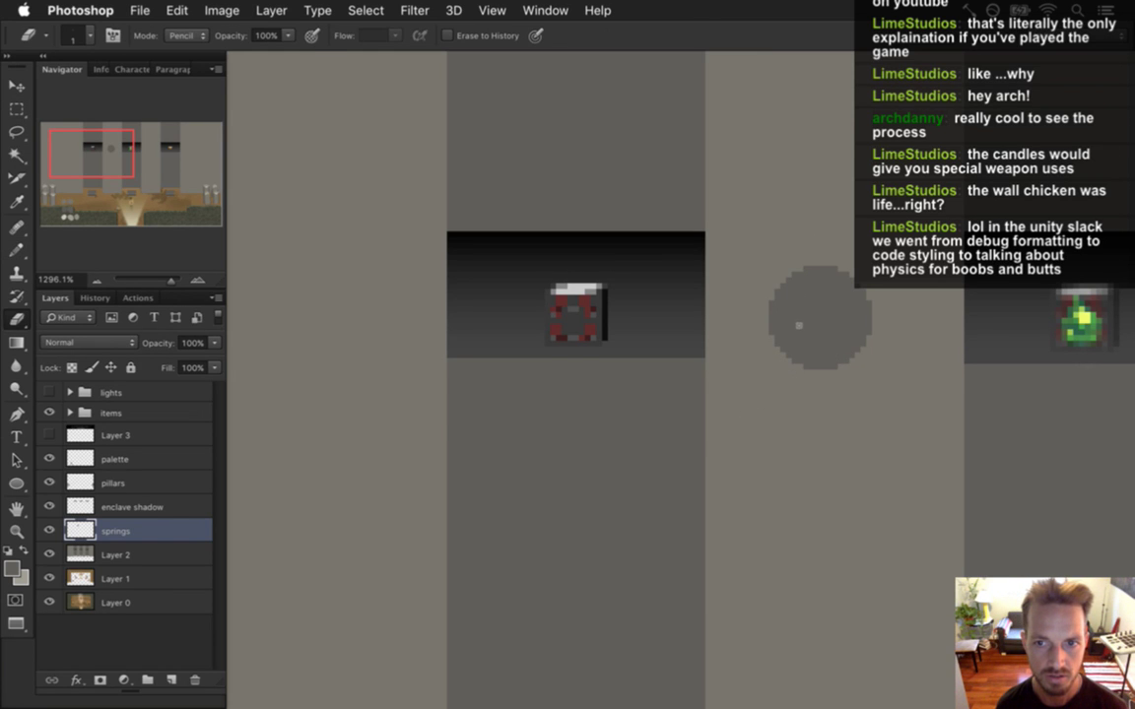
pyautogui.press('b')
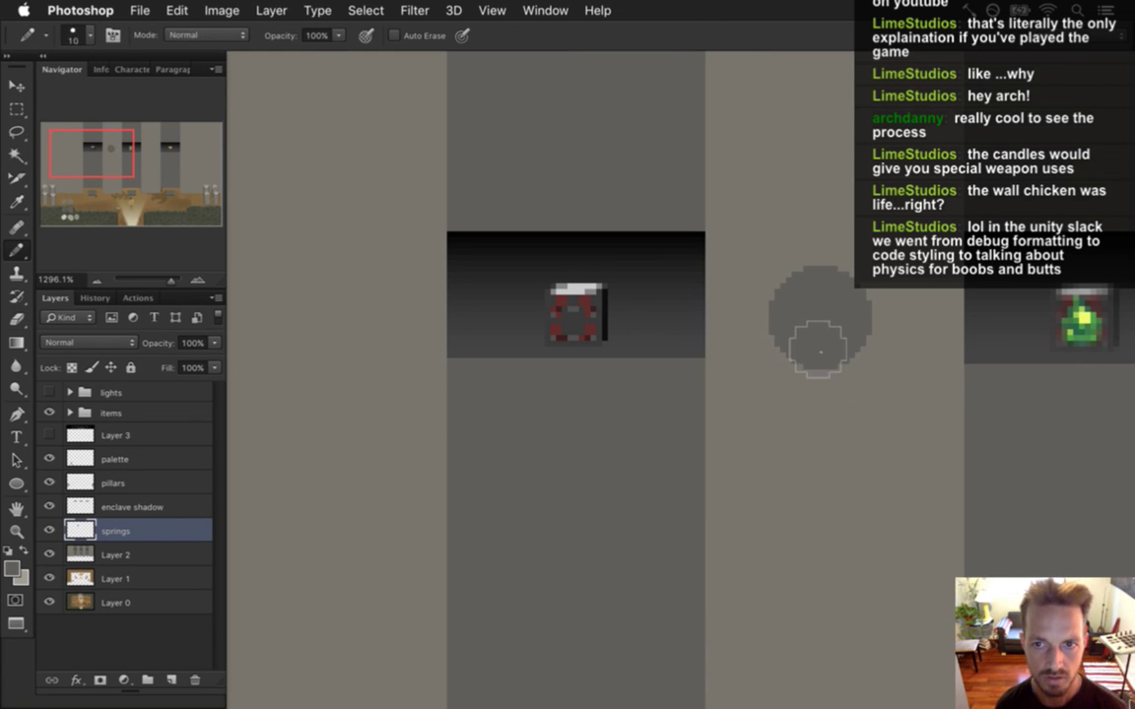
pyautogui.press(']')
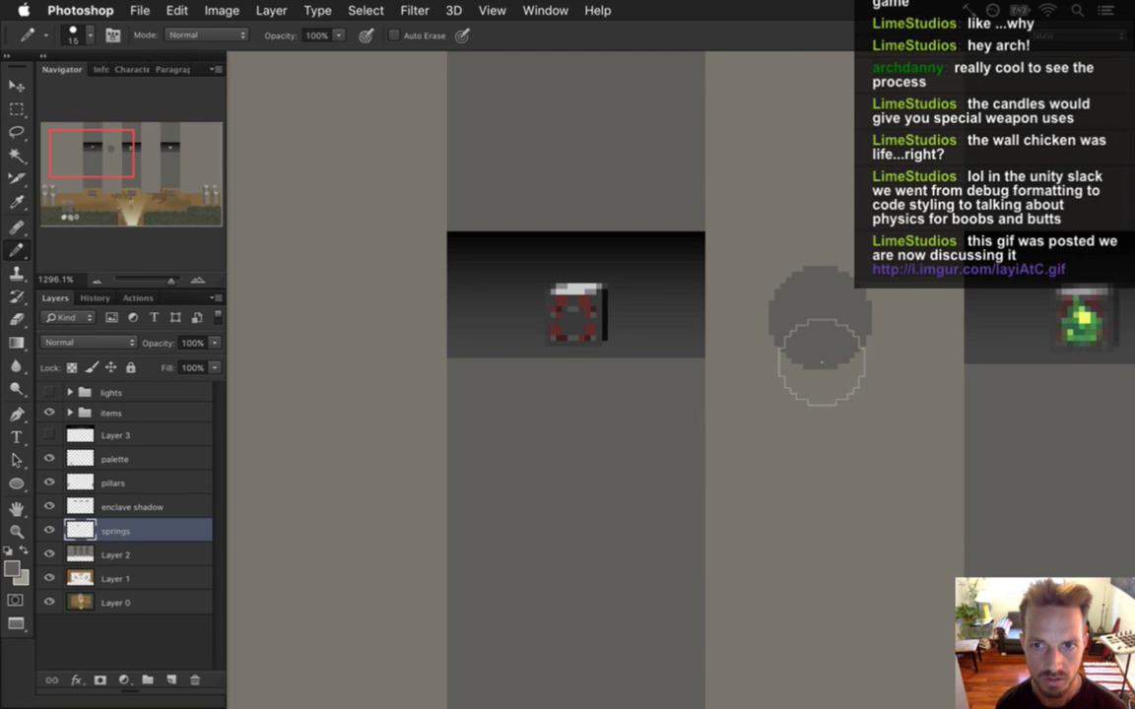
pyautogui.click(90, 38)
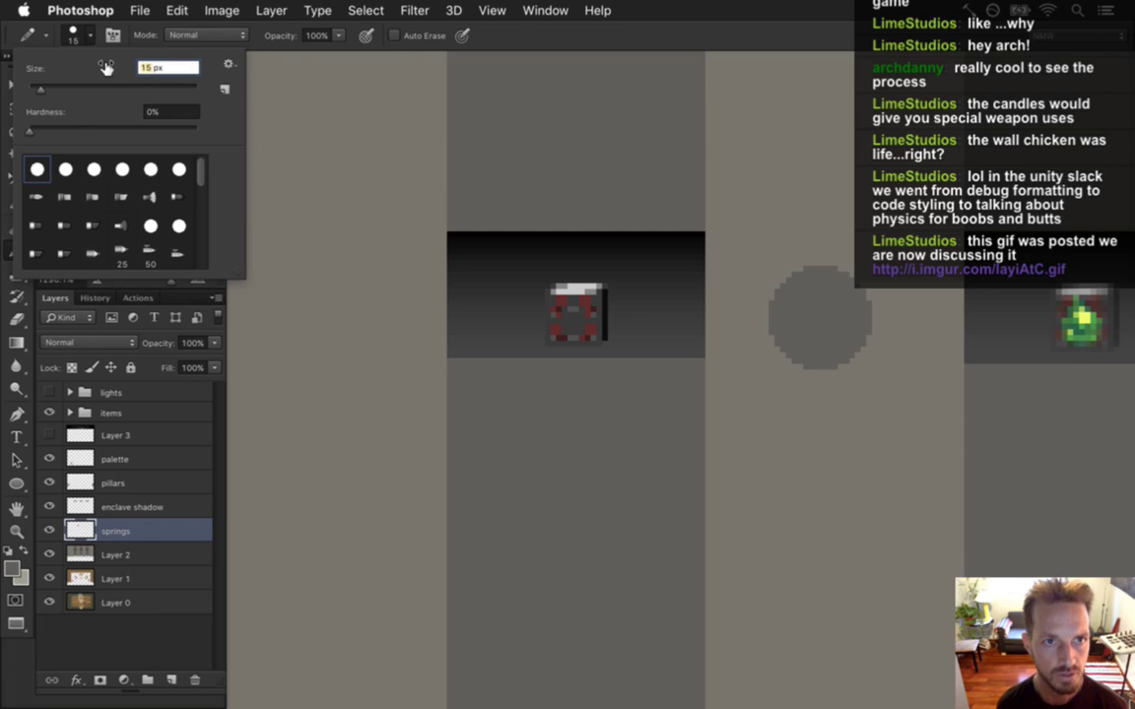
pyautogui.moveTo(107, 67); pyautogui.dragTo(94, 61)
pyautogui.press('Return')
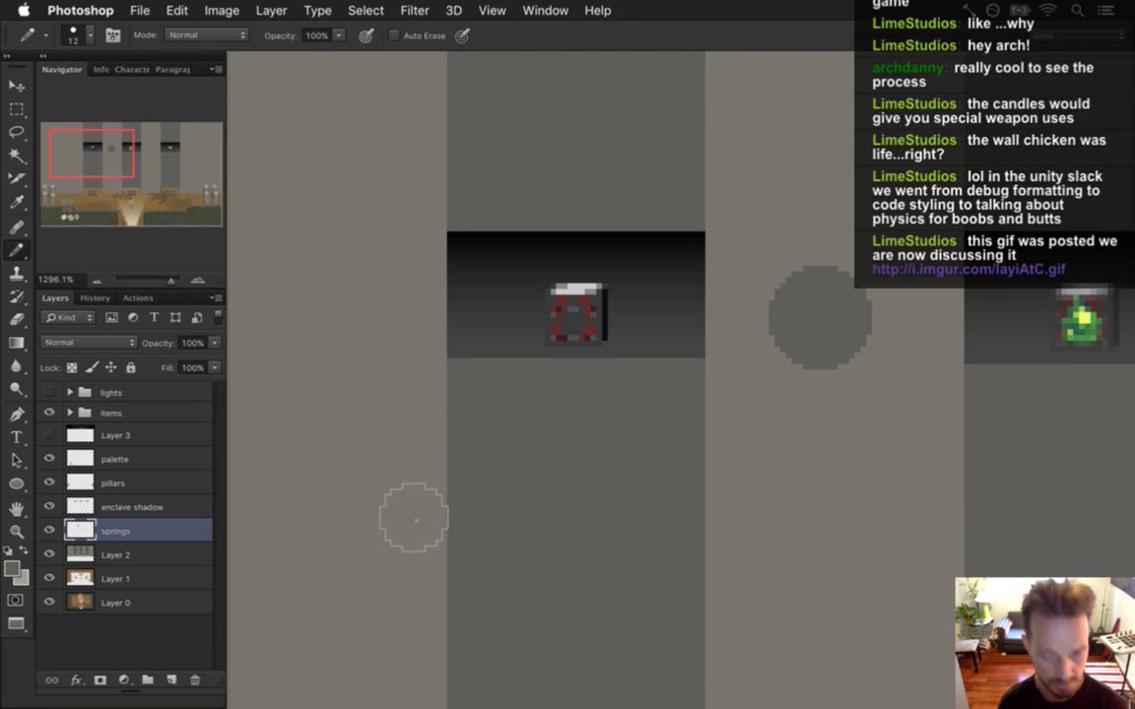
# Step: Switch to the Eraser in Pencil mode and set its size to 12 px
pyautogui.press('e')
pyautogui.press(']')
pyautogui.press(']')
pyautogui.press(']')
pyautogui.press(']')
pyautogui.press(']')
pyautogui.press(']')
pyautogui.press(']')
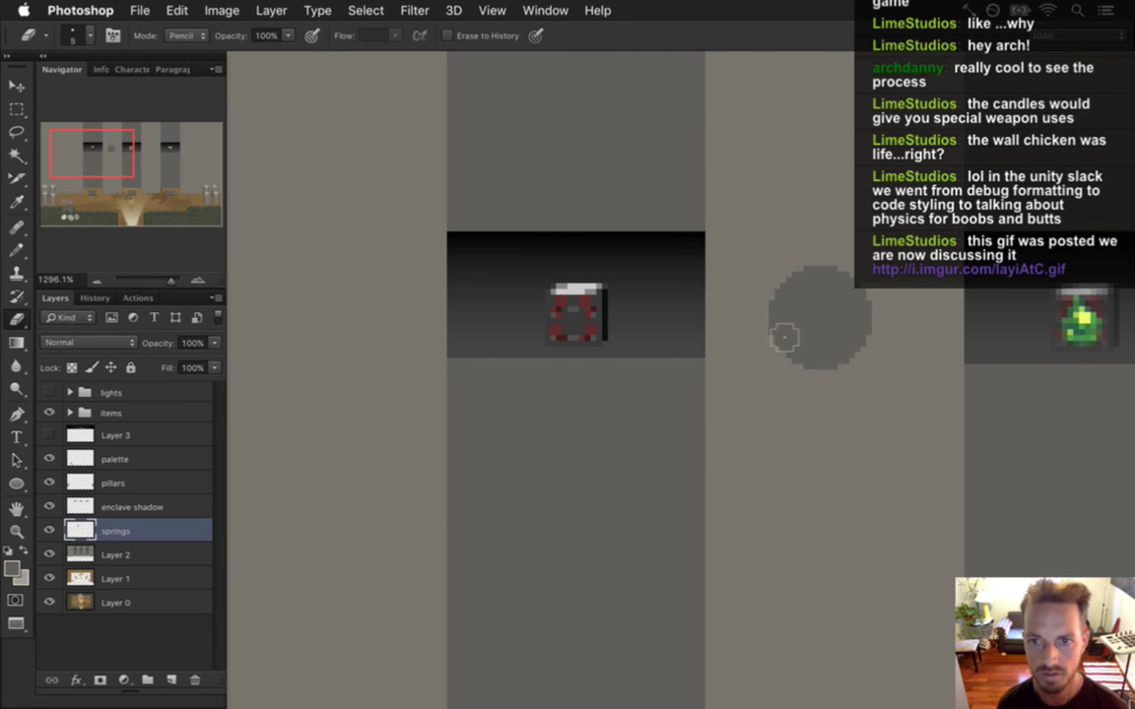
pyautogui.click(81, 35)
pyautogui.write('12')
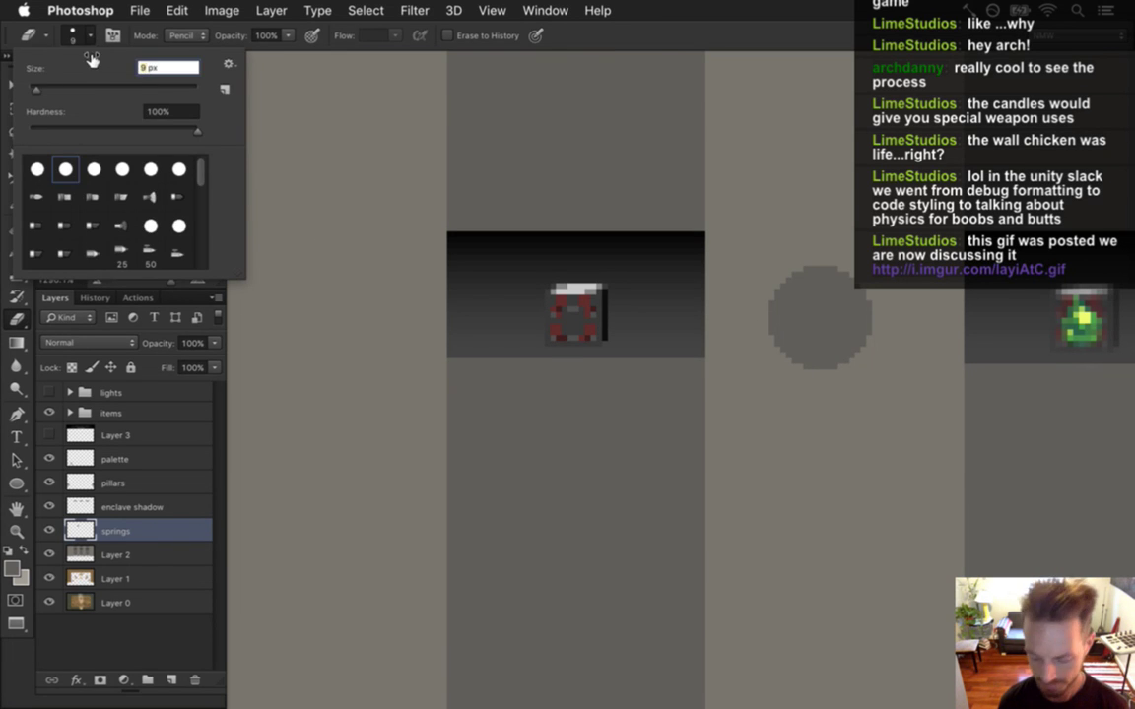
pyautogui.press('Return')
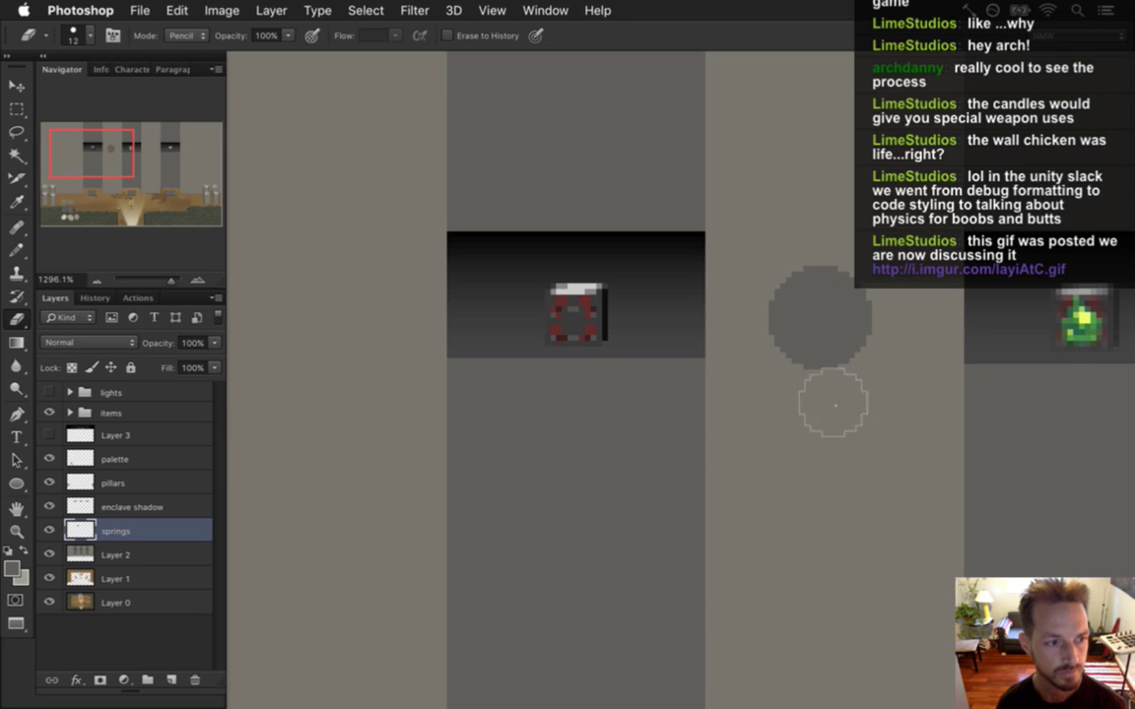
# Step: Erase a 12 px hole in the centre of the grey disc on the pillar, leaving a ring
pyautogui.click(820, 317)
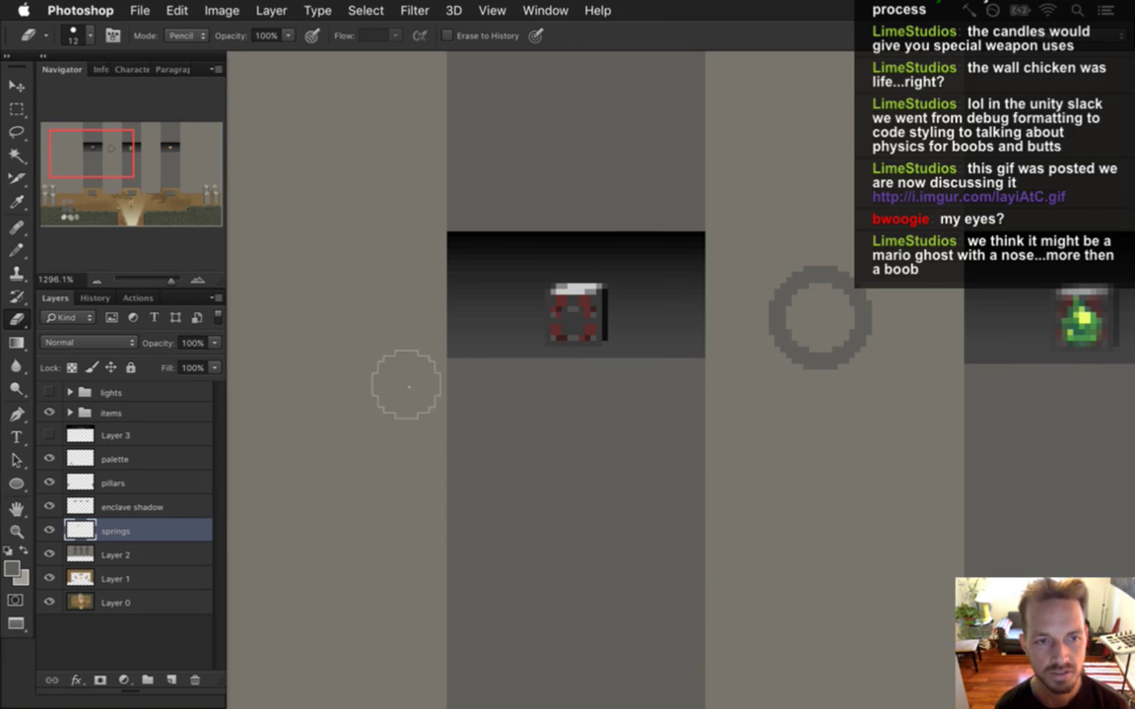
pyautogui.moveTo(893, 330); pyautogui.dragTo(790, 389)
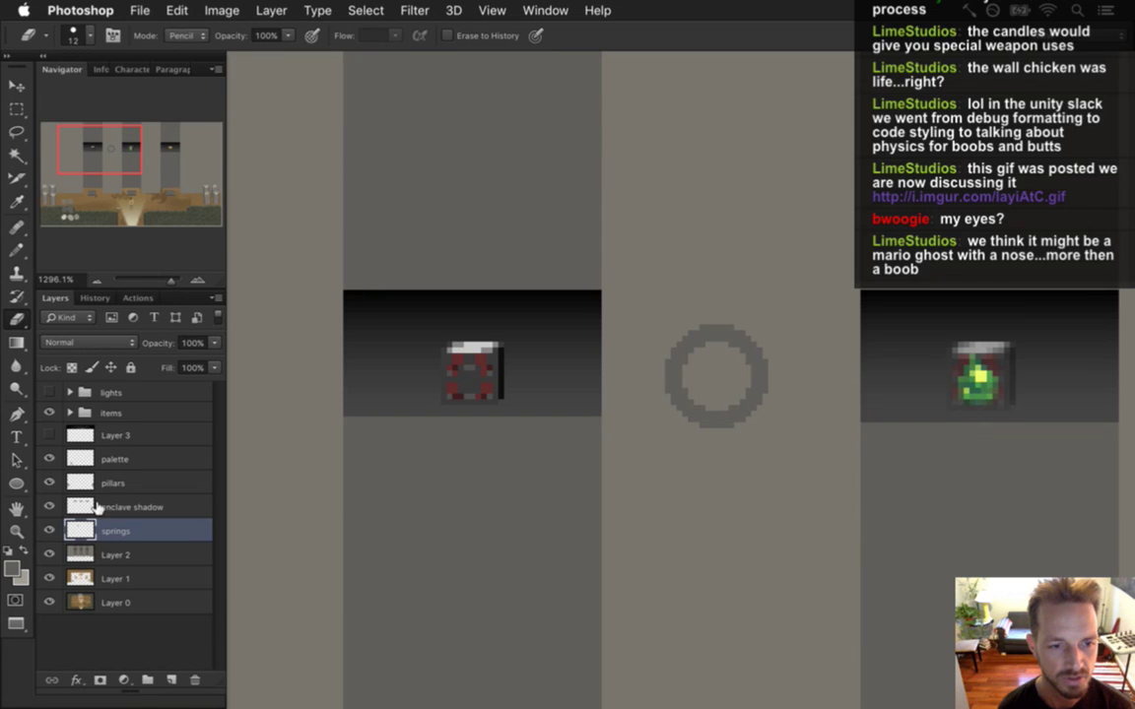
# Step: Move the palette swatches up from the ground area to the first niche, next to the grey ring
pyautogui.moveTo(660, 524); pyautogui.dragTo(551, 508)
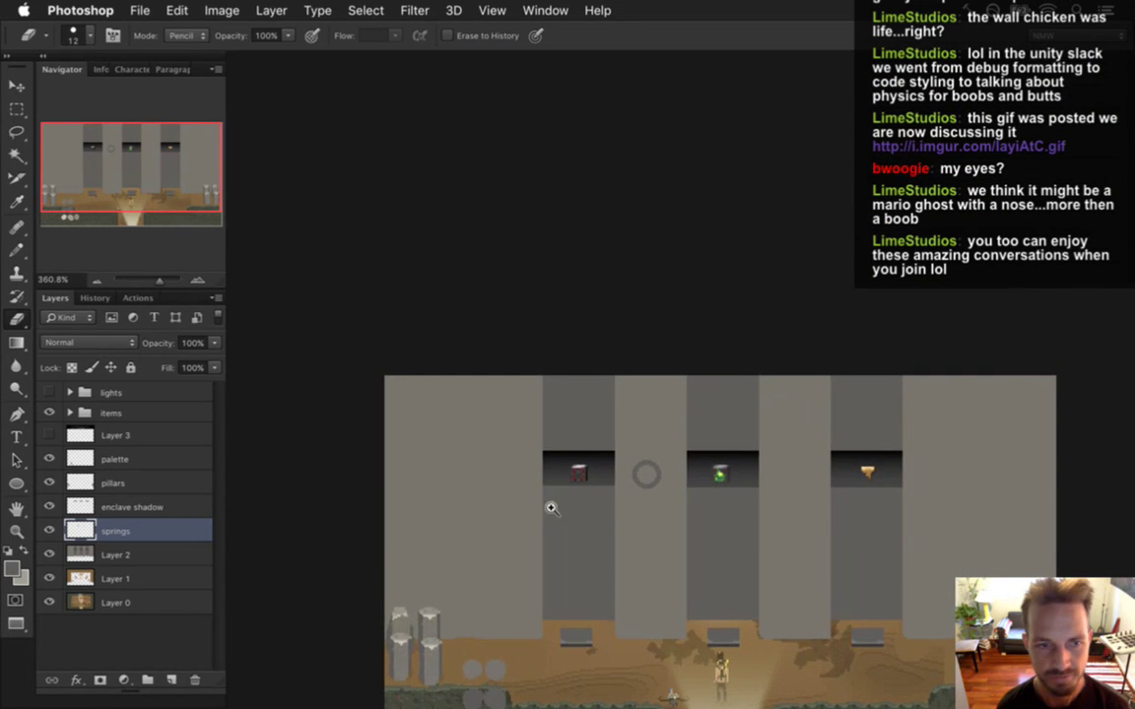
pyautogui.click(111, 459)
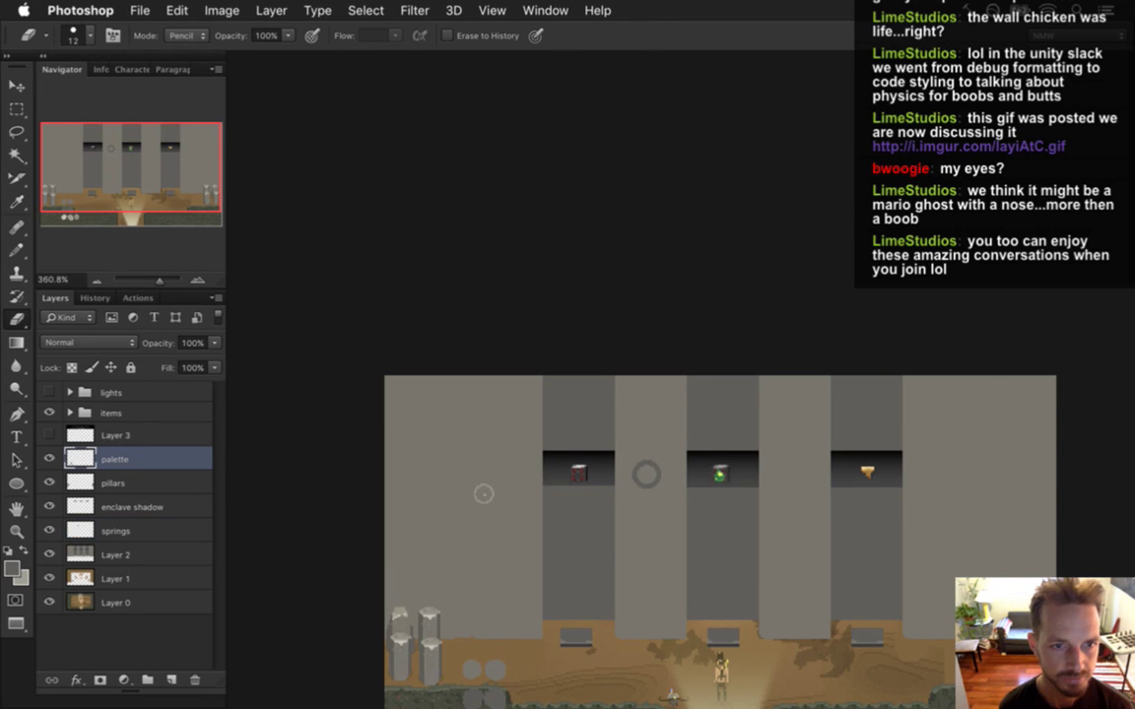
pyautogui.press('v')
pyautogui.moveTo(537, 617)
pyautogui.mouseDown()
pyautogui.moveTo(642, 387)
pyautogui.moveTo(639, 399)
pyautogui.mouseUp()
pyautogui.moveTo(655, 500); pyautogui.dragTo(769, 498)
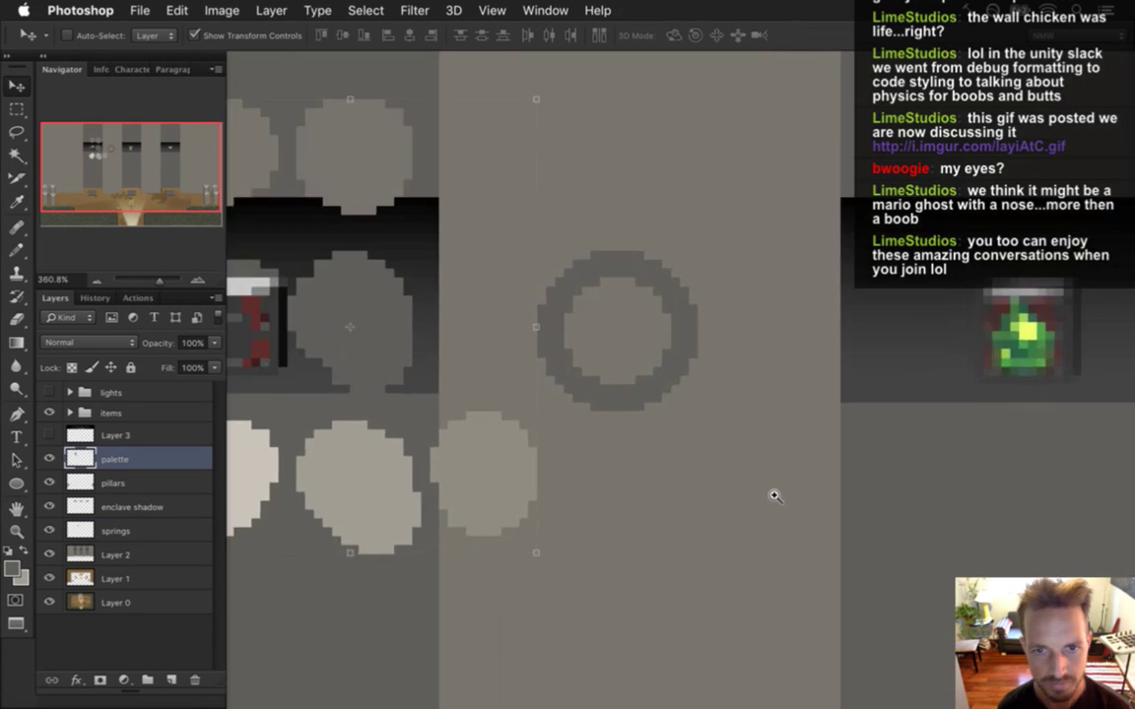
# Step: Make the springs layer active, sample a light grey palette tone and set the Pencil size to 1 px
pyautogui.click(115, 531)
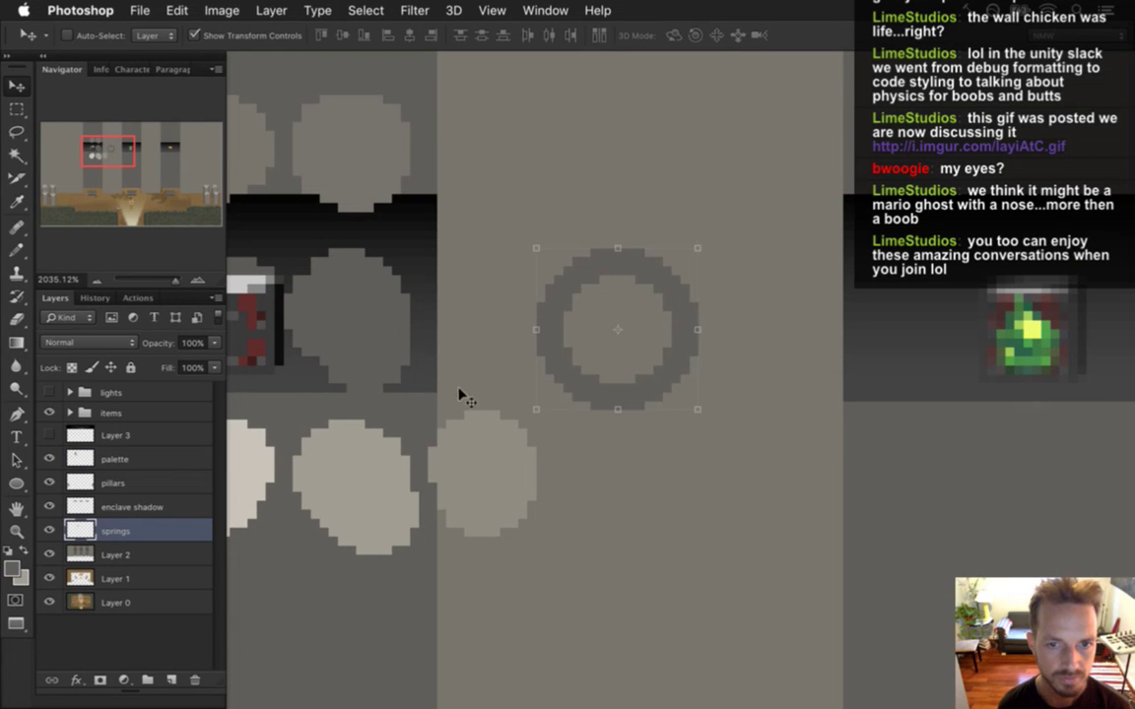
pyautogui.press('i')
pyautogui.press('b')
pyautogui.press('[')
pyautogui.press('[')
pyautogui.press('[')
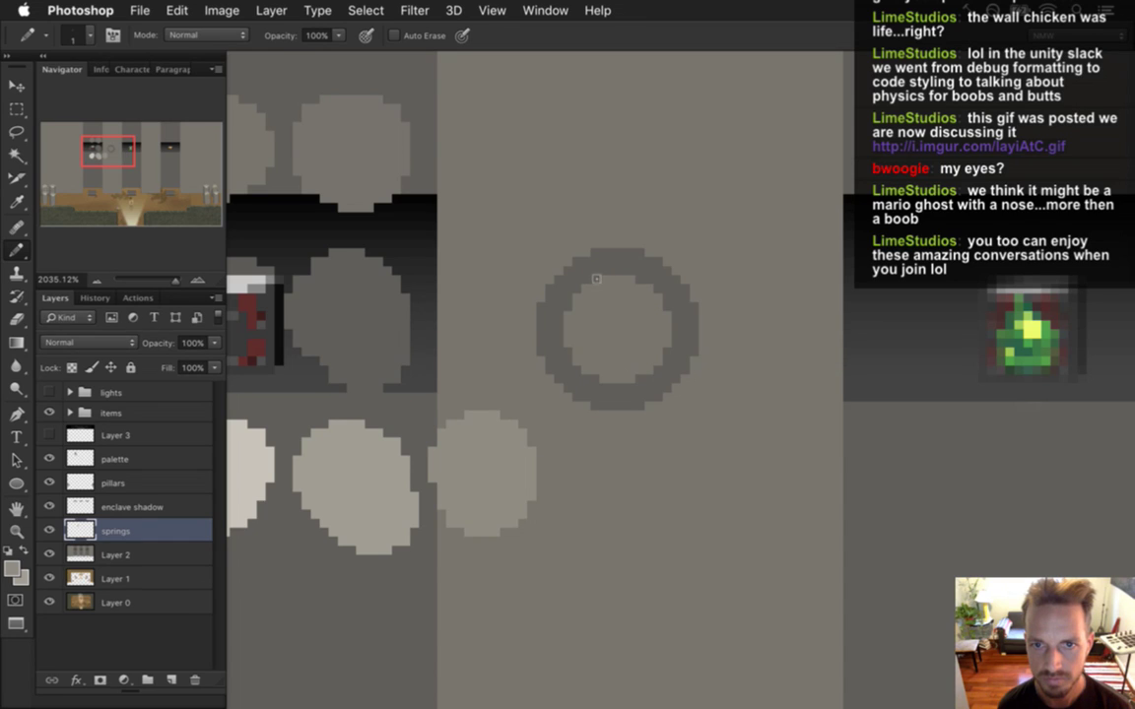
# Step: Try a light grey highlight along the upper part of the ring and undo it
pyautogui.moveTo(596, 277); pyautogui.dragTo(636, 277)
pyautogui.hotkey('alt', ']')
pyautogui.hotkey('alt', ']')
pyautogui.hotkey('alt', ']')
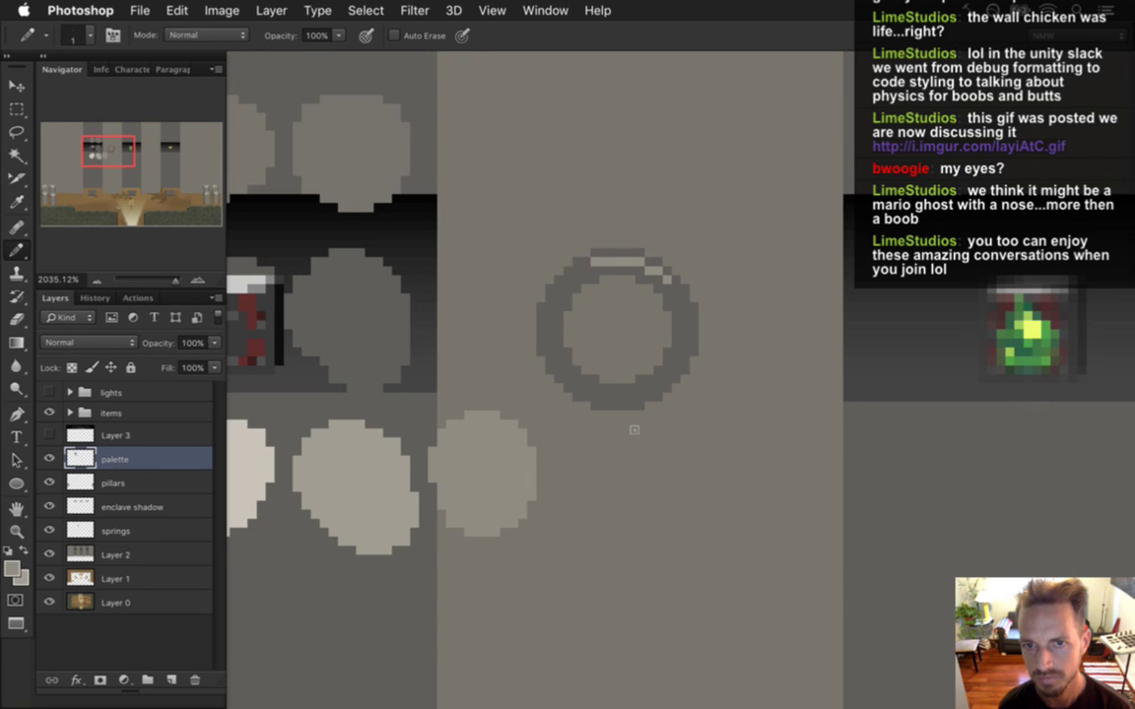
pyautogui.press('super+z')
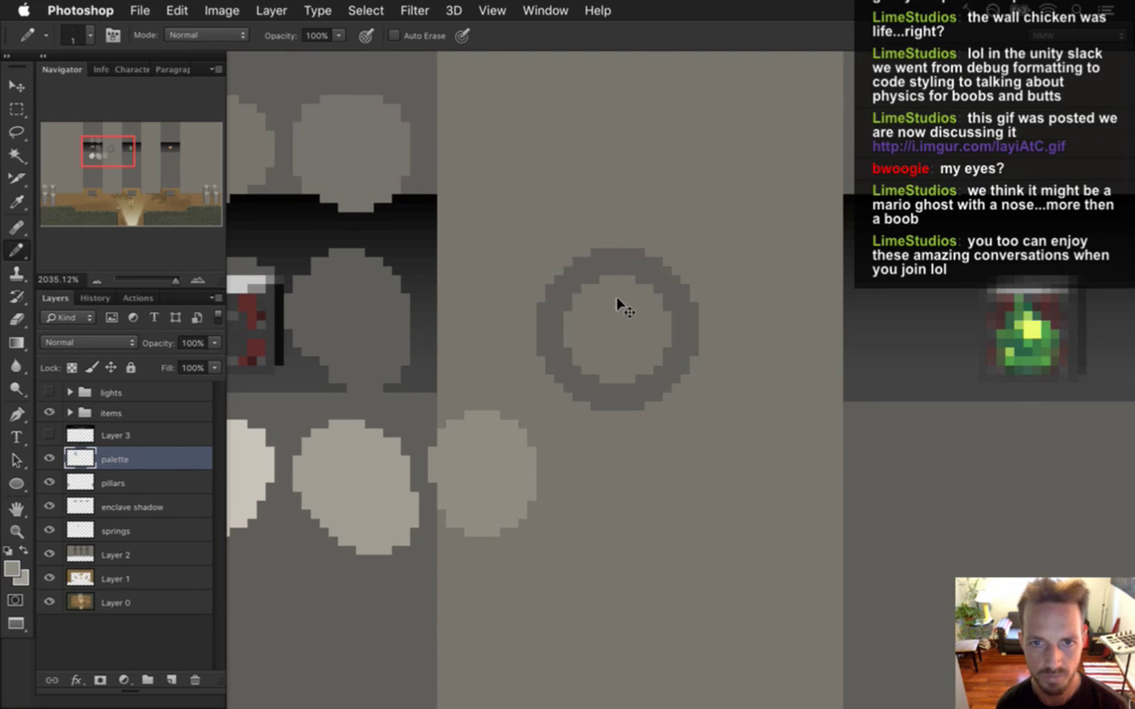
# Step: Show Layer 3 with the dark text banner
pyautogui.press('i')
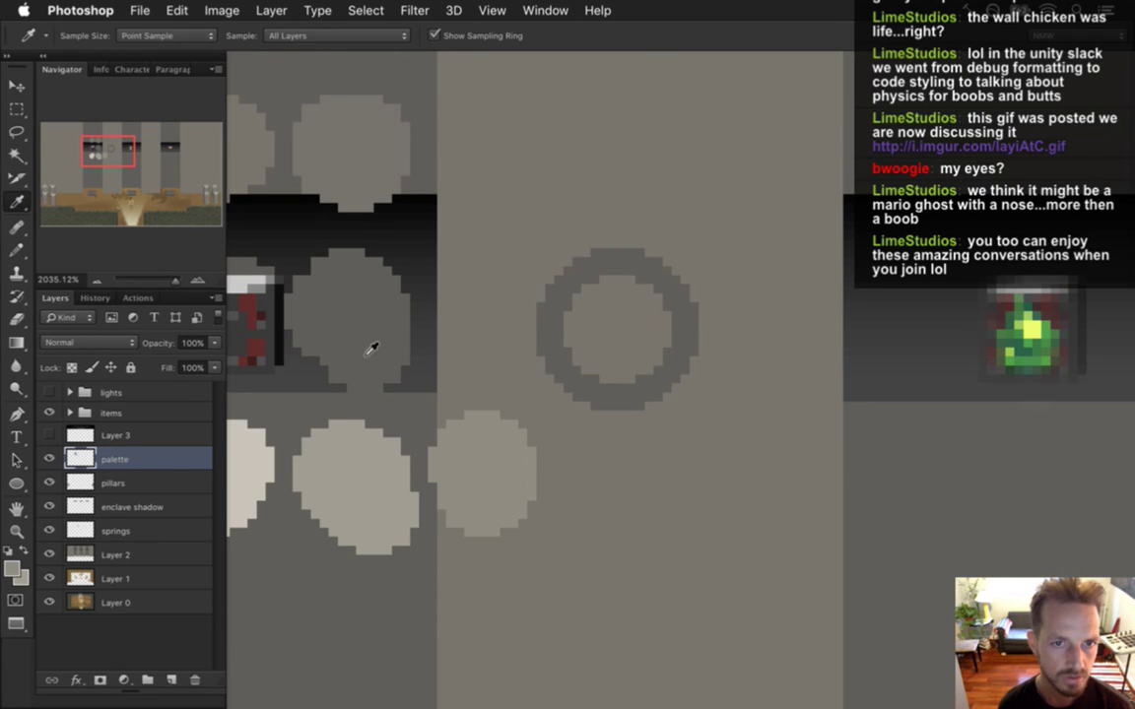
pyautogui.hscroll(-3, 473, 357)
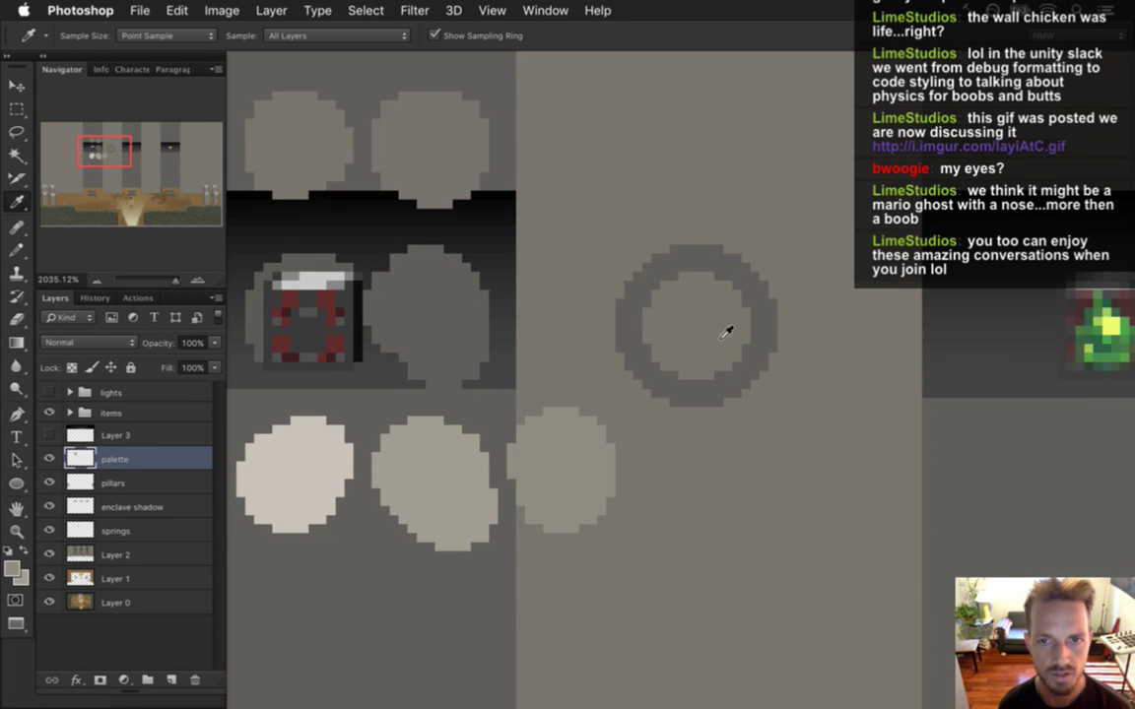
pyautogui.press('v')
pyautogui.click(48, 434)
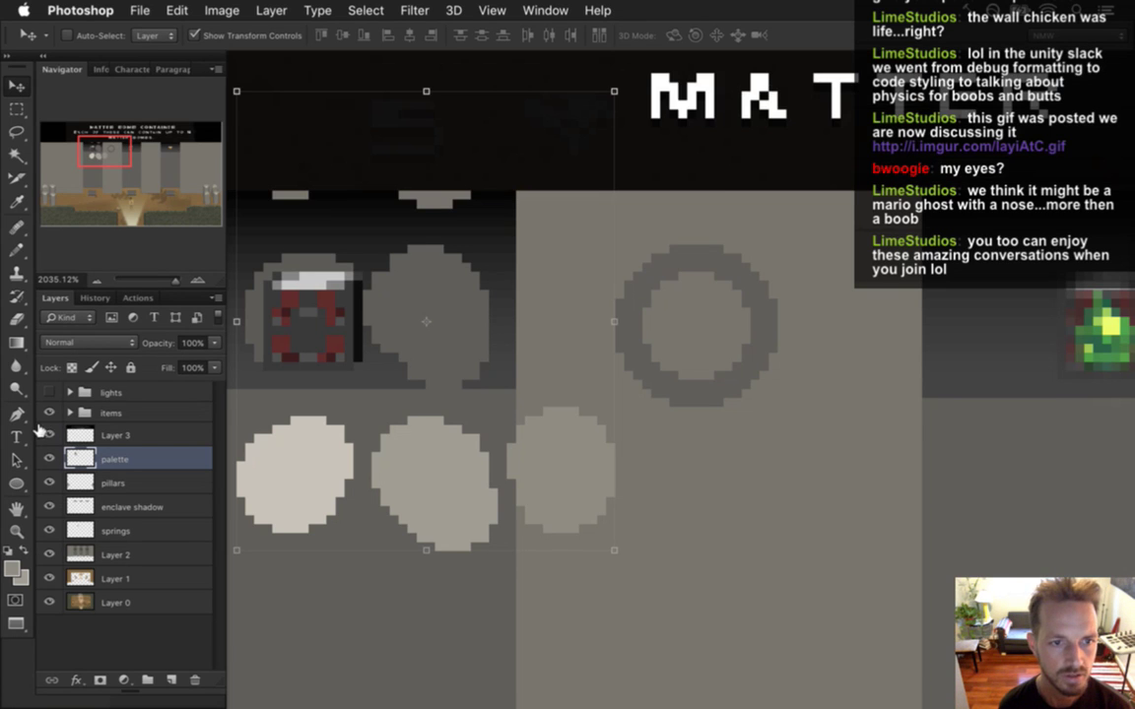
# Step: Move the ring on the springs layer onto the dark text banner and bring that layer to the top of the stack
pyautogui.press('m')
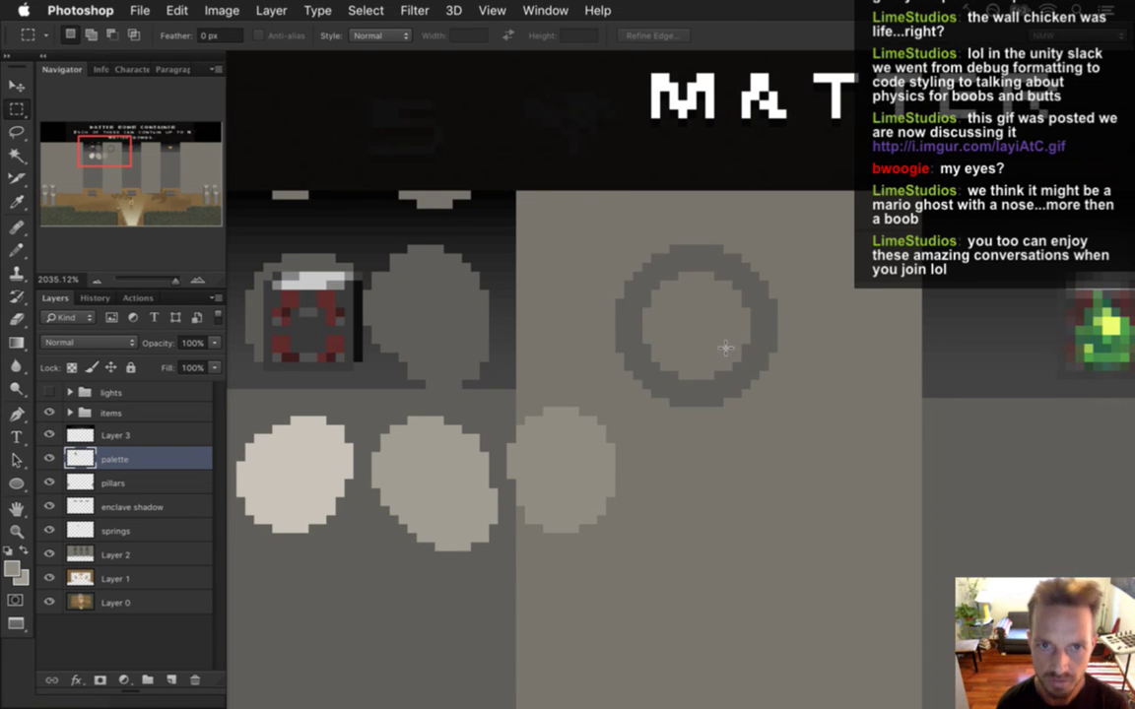
pyautogui.moveTo(641, 390); pyautogui.dragTo(777, 442)
pyautogui.click(123, 531)
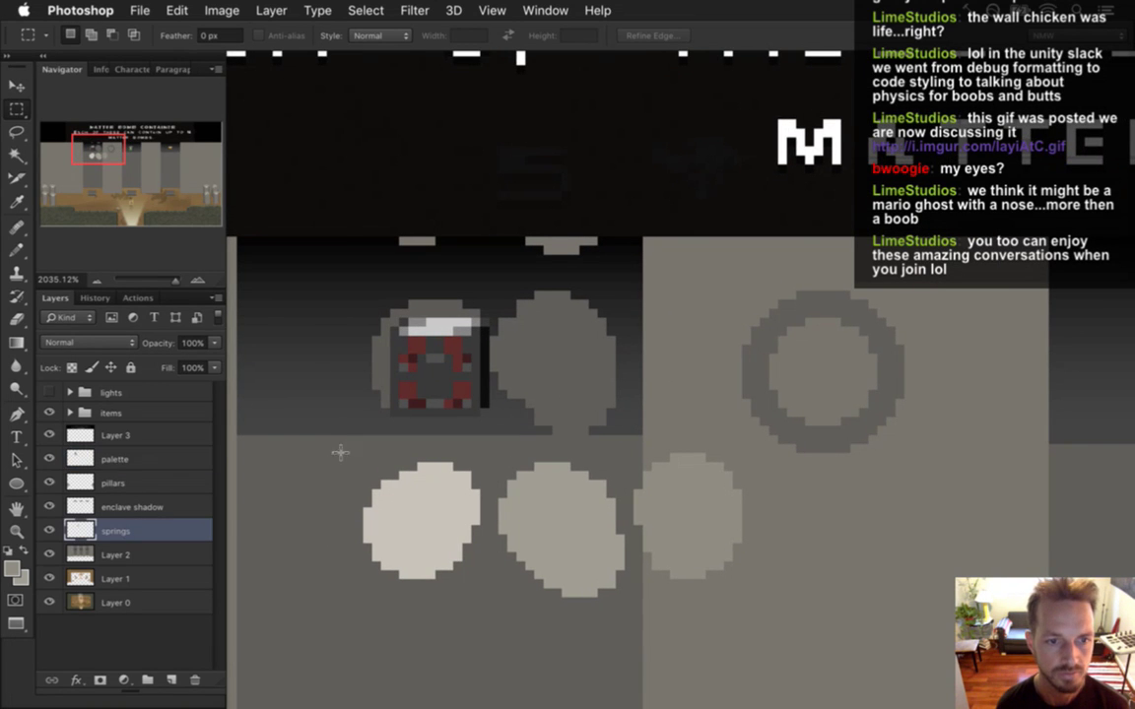
pyautogui.press('v')
pyautogui.moveTo(891, 373); pyautogui.dragTo(493, 119)
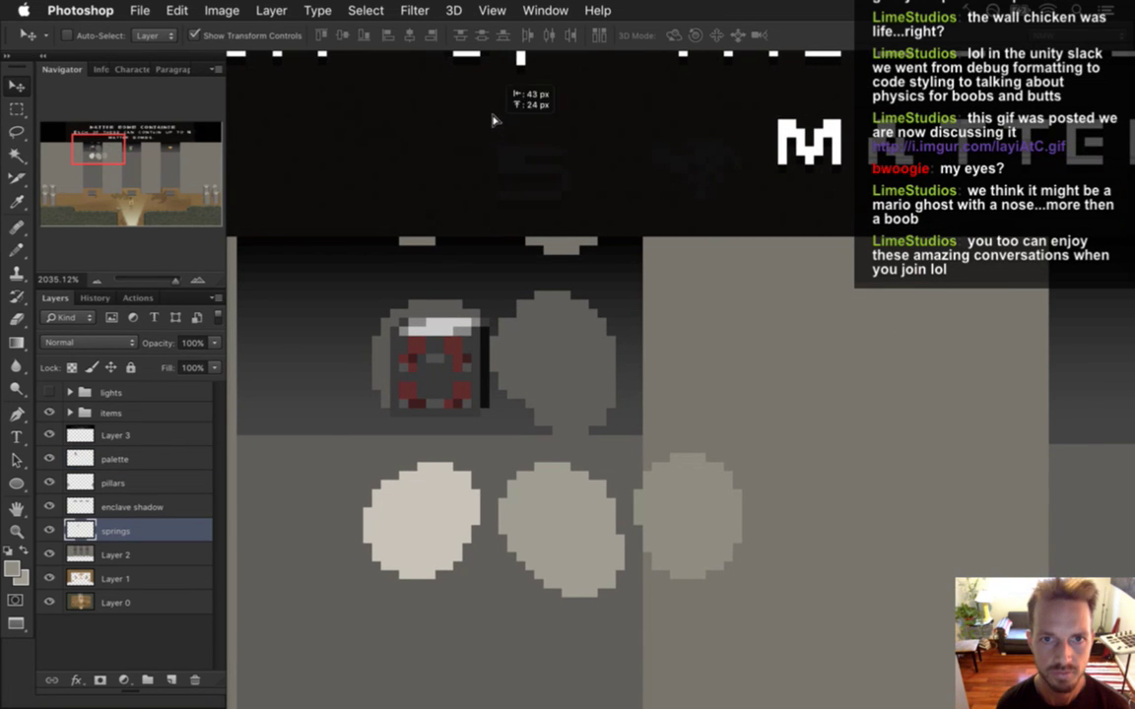
pyautogui.moveTo(81, 531); pyautogui.dragTo(86, 392)
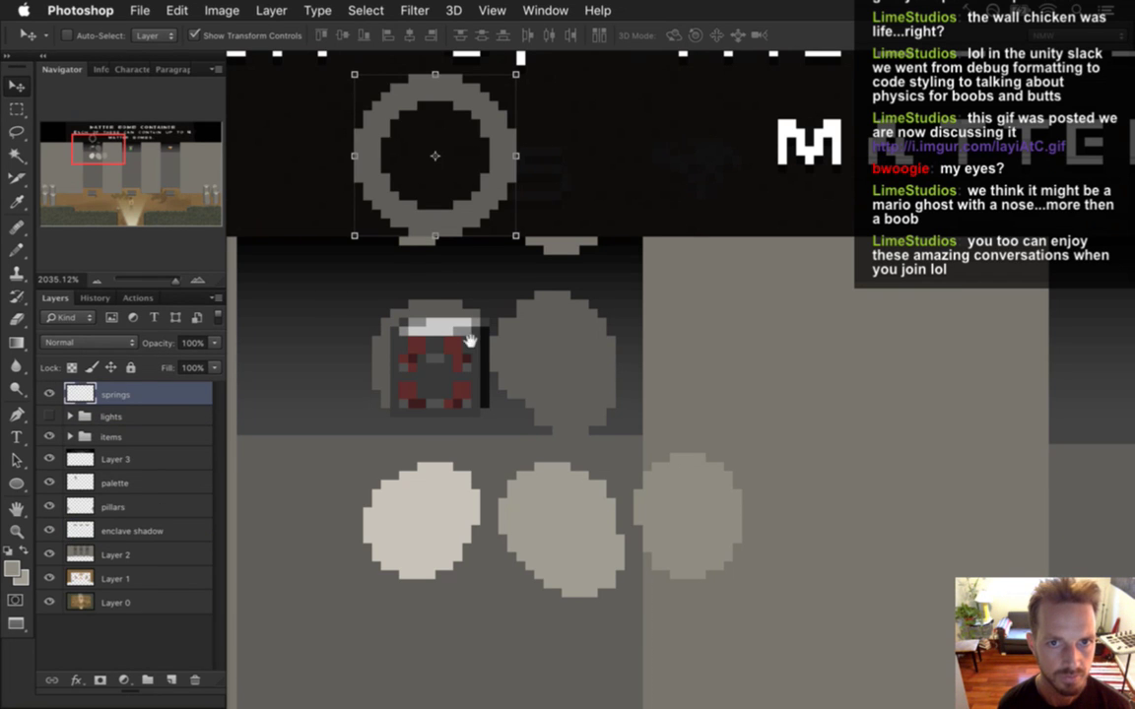
pyautogui.scroll(3, 469, 336)
pyautogui.hscroll(-2, 469, 337)
pyautogui.moveTo(581, 266); pyautogui.dragTo(527, 237)
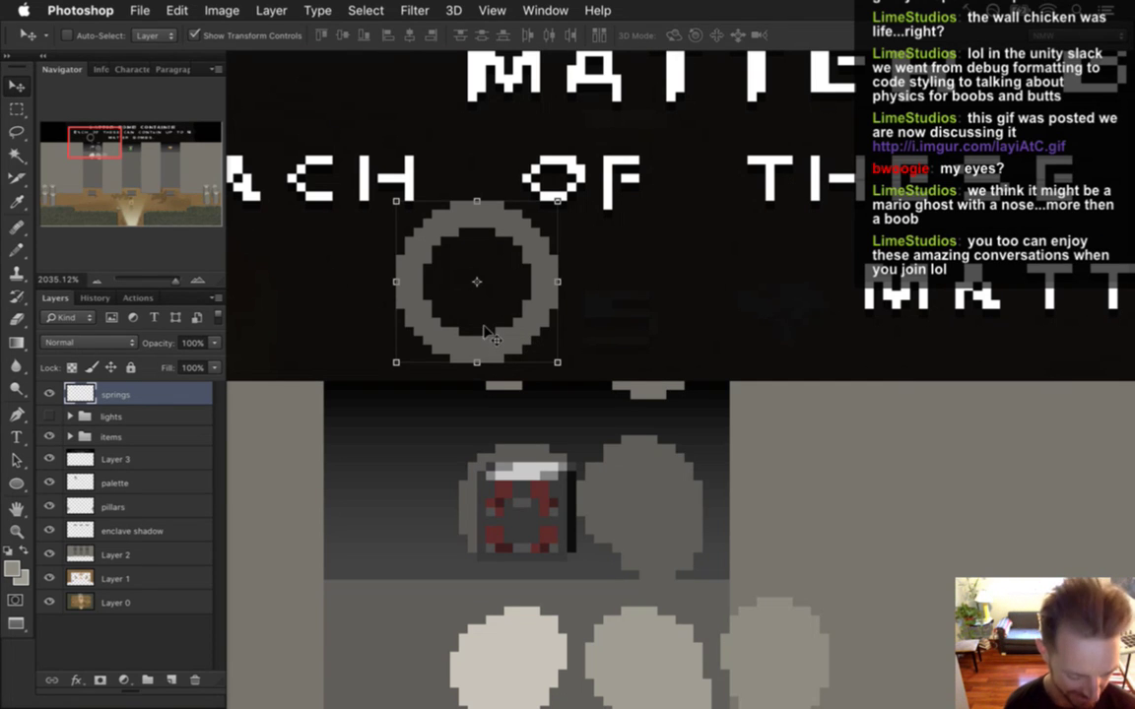
# Step: Move the palette swatches beside the ring and bring the palette layer to the top of the stack
pyautogui.press('m')
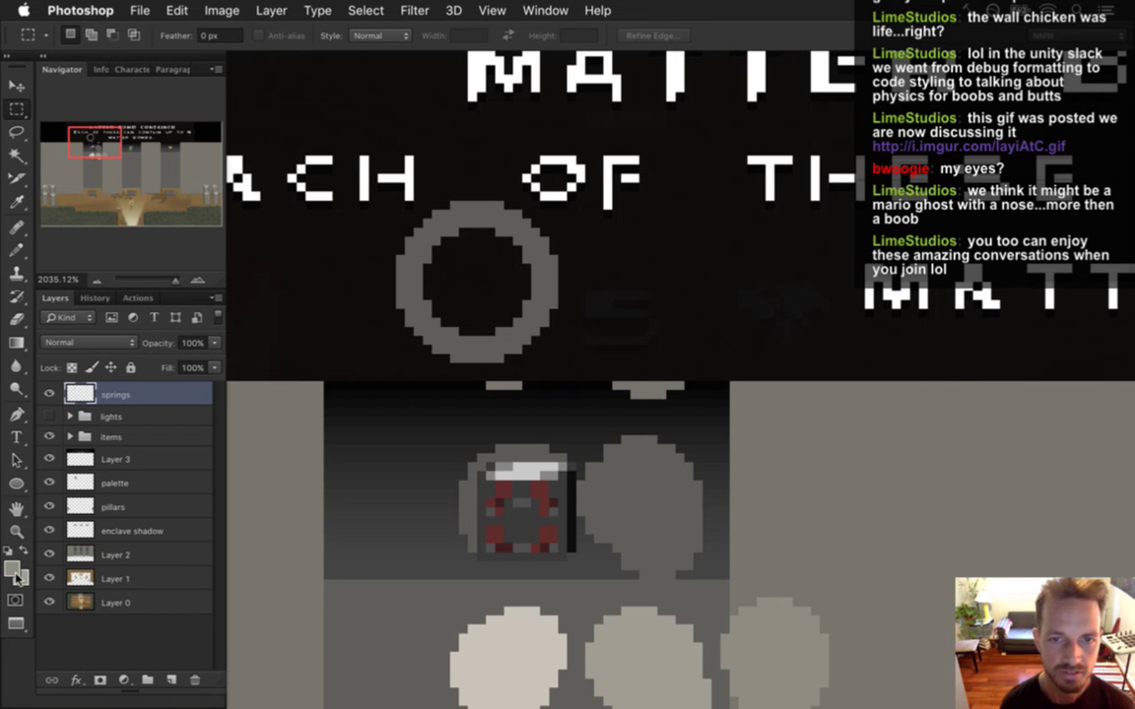
pyautogui.click(103, 483)
pyautogui.press('v')
pyautogui.moveTo(588, 452); pyautogui.dragTo(732, 281)
pyautogui.moveTo(94, 474)
pyautogui.mouseDown()
pyautogui.moveTo(71, 355)
pyautogui.moveTo(73, 390)
pyautogui.mouseUp()
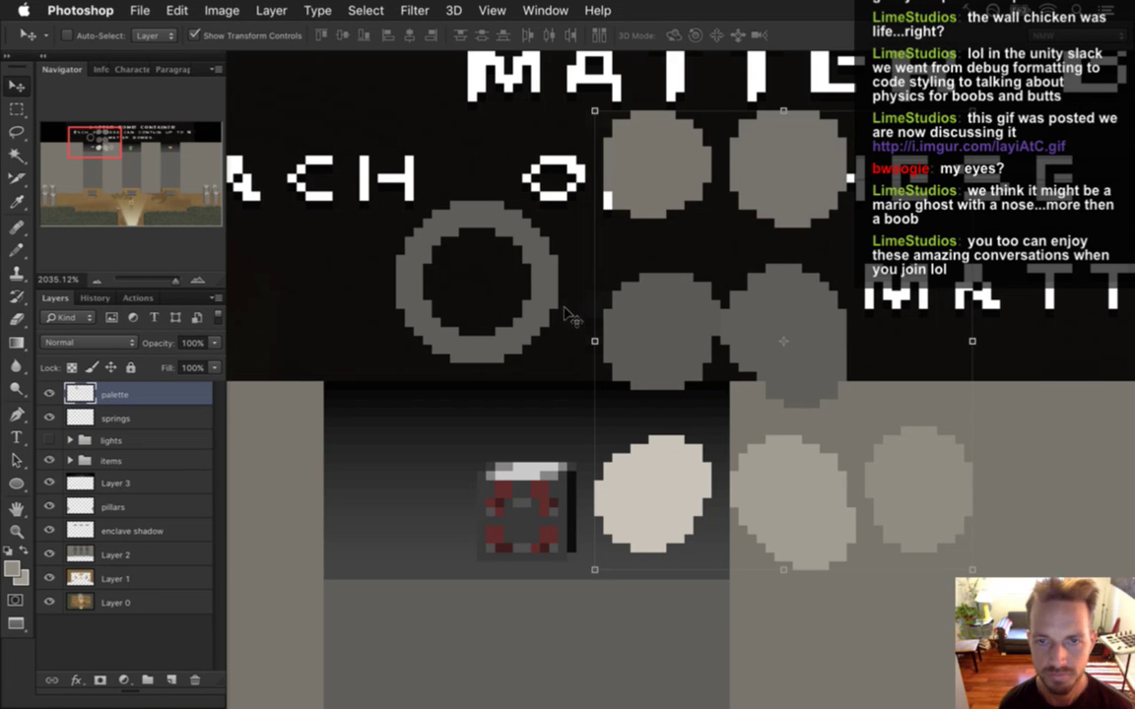
# Step: Sample the warm grey of the first swatch in the upper row as the Pencil colour
pyautogui.press('i')
pyautogui.click(673, 169)
pyautogui.press('b')
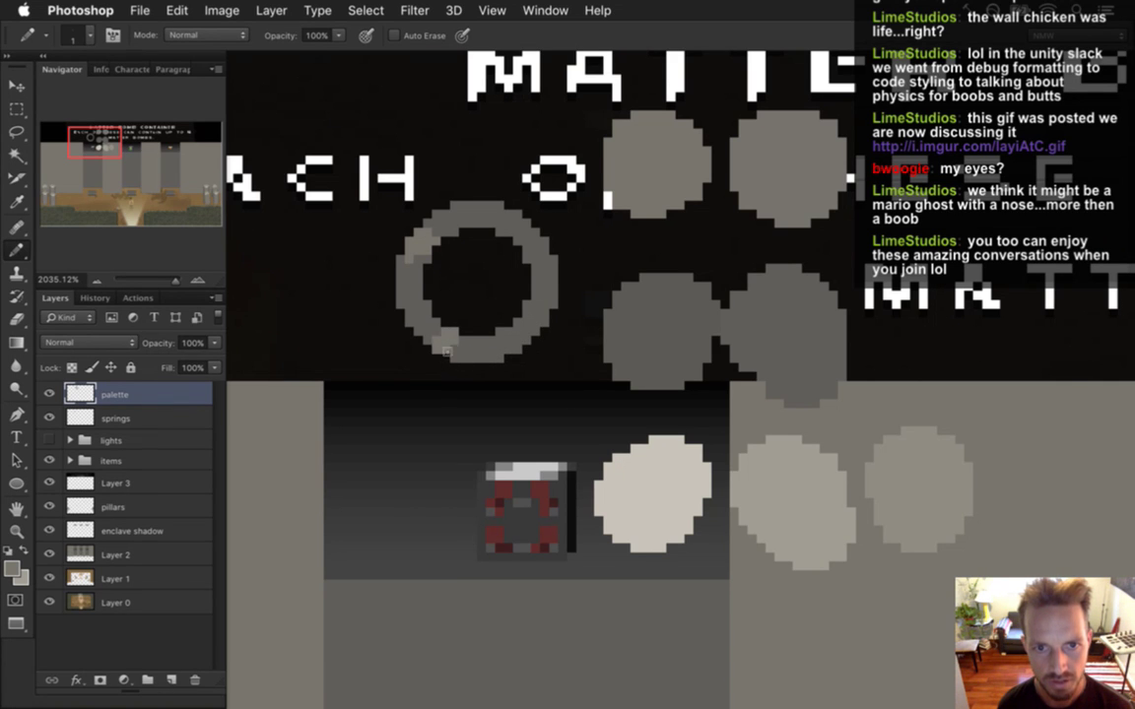
# Step: Try filling beside the warm grey marks on the ring, and undo the fill and the marks made on the palette layer
pyautogui.press('g')
pyautogui.click(430, 335)
pyautogui.press('super+z')
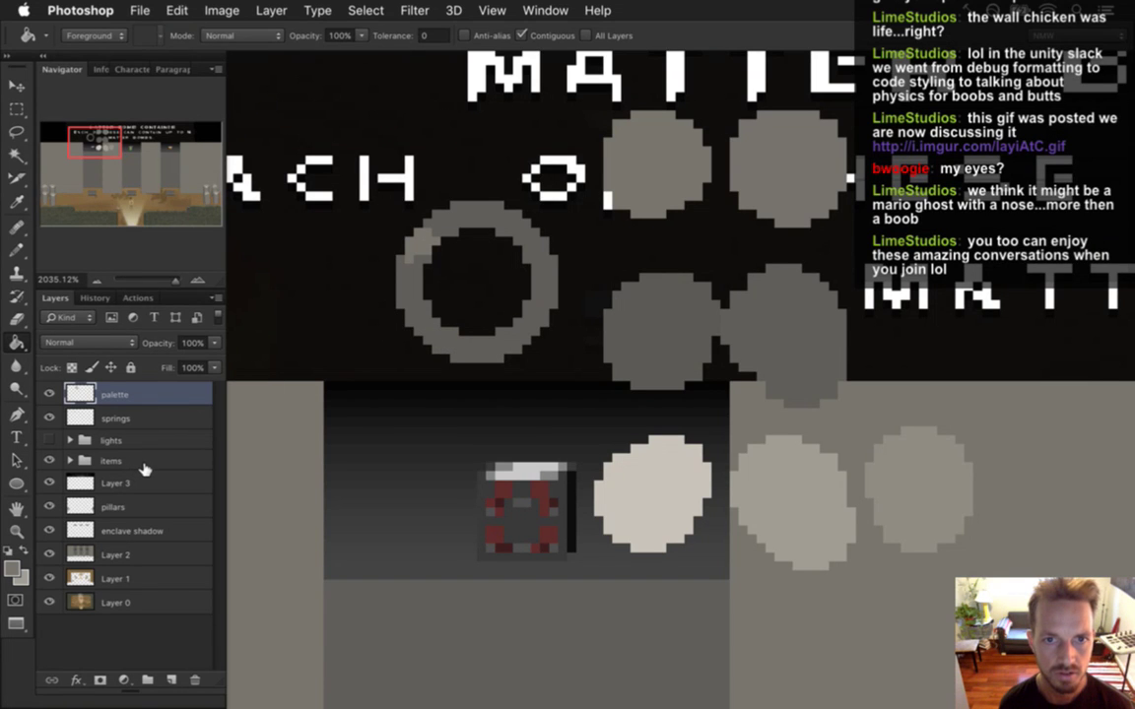
pyautogui.press('super+z')
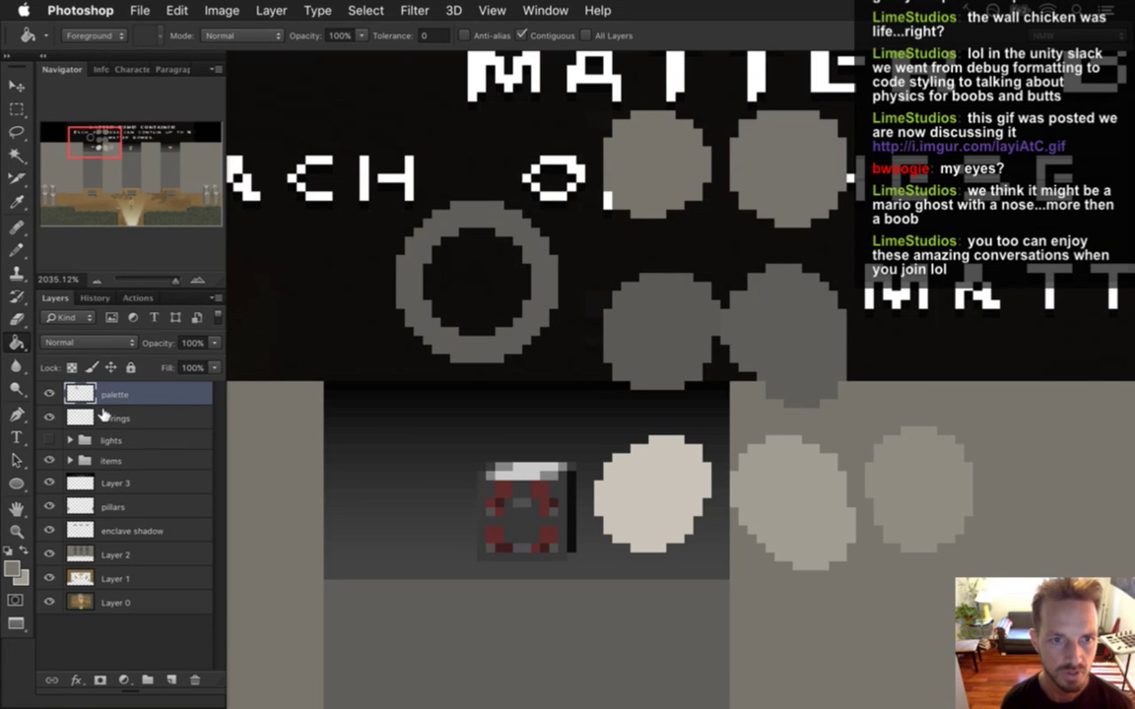
# Step: Bring the springs layer above the palette layer and shade the ring's left side with the warm grey
pyautogui.click(109, 417)
pyautogui.moveTo(108, 417); pyautogui.dragTo(108, 384)
pyautogui.press('b')
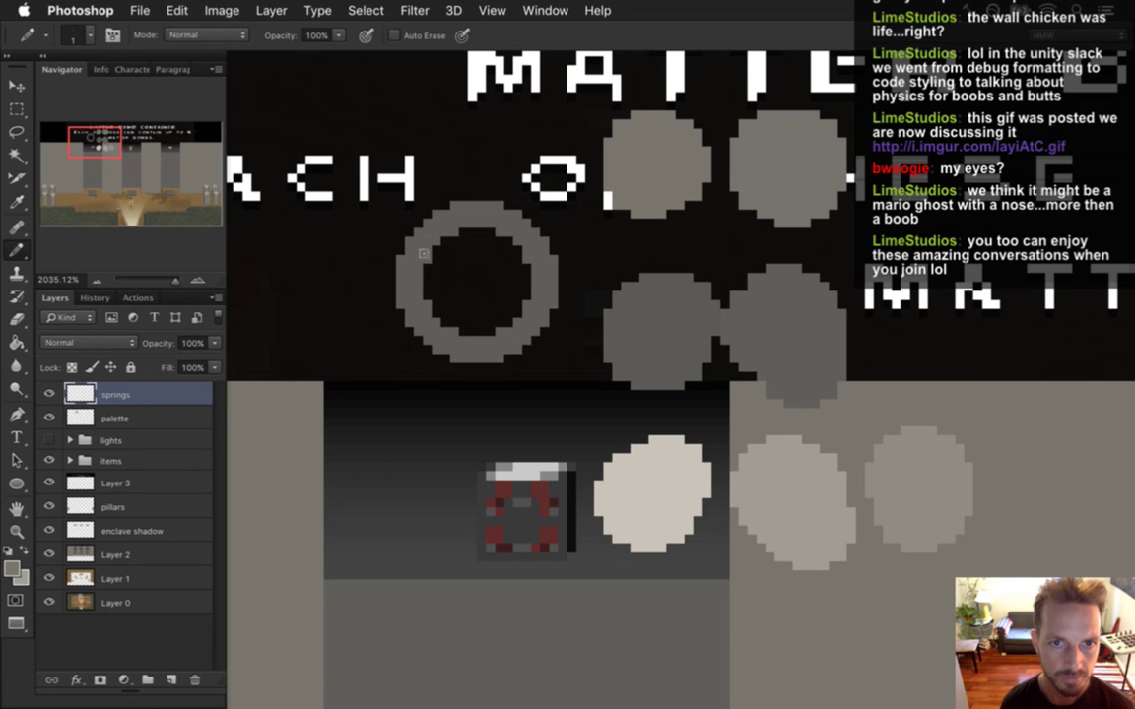
pyautogui.moveTo(428, 236)
pyautogui.mouseDown()
pyautogui.moveTo(419, 280)
pyautogui.moveTo(402, 292)
pyautogui.moveTo(415, 311)
pyautogui.moveTo(405, 305)
pyautogui.moveTo(401, 319)
pyautogui.moveTo(429, 357)
pyautogui.moveTo(426, 322)
pyautogui.mouseUp()
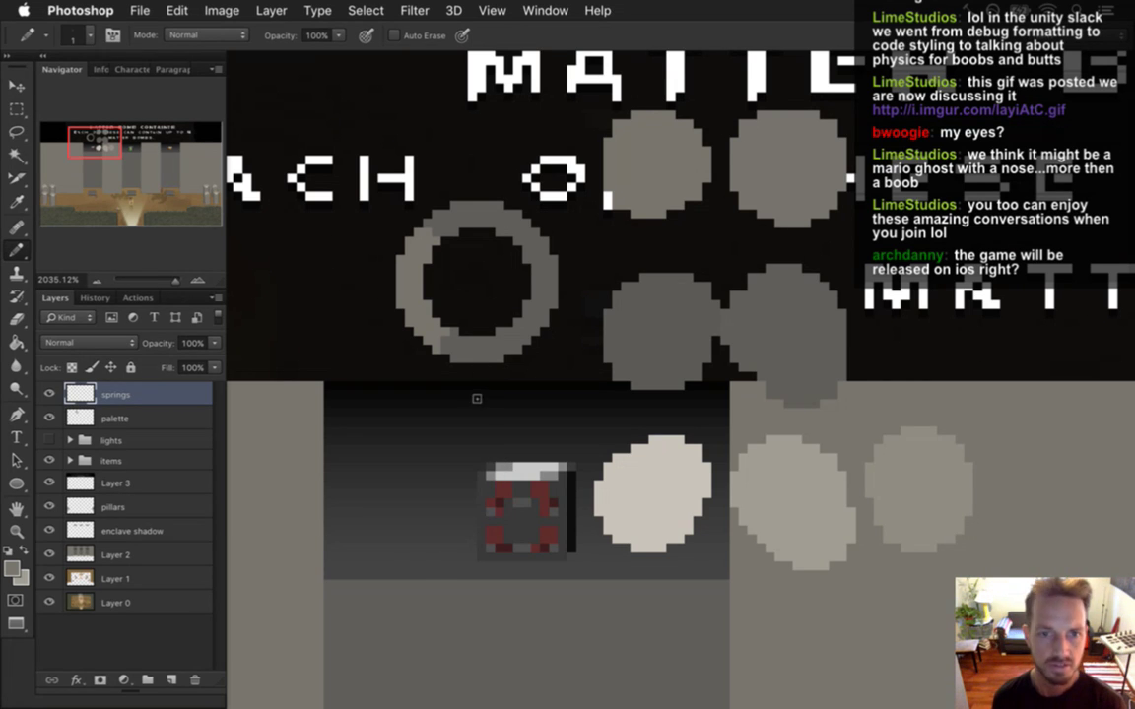
# Step: Refine the lower end of the ring's left-side shading with the sampled ring grey and warm grey
pyautogui.keyDown('alt'); pyautogui.click(415, 340); pyautogui.keyUp('alt')
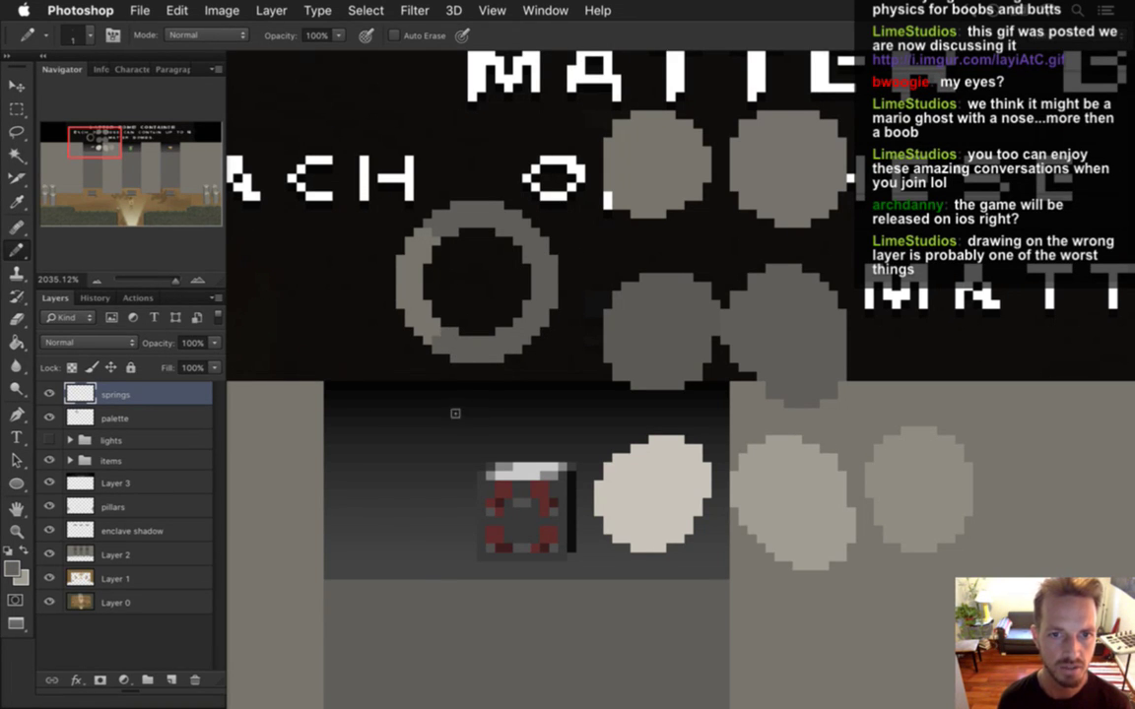
pyautogui.press('i')
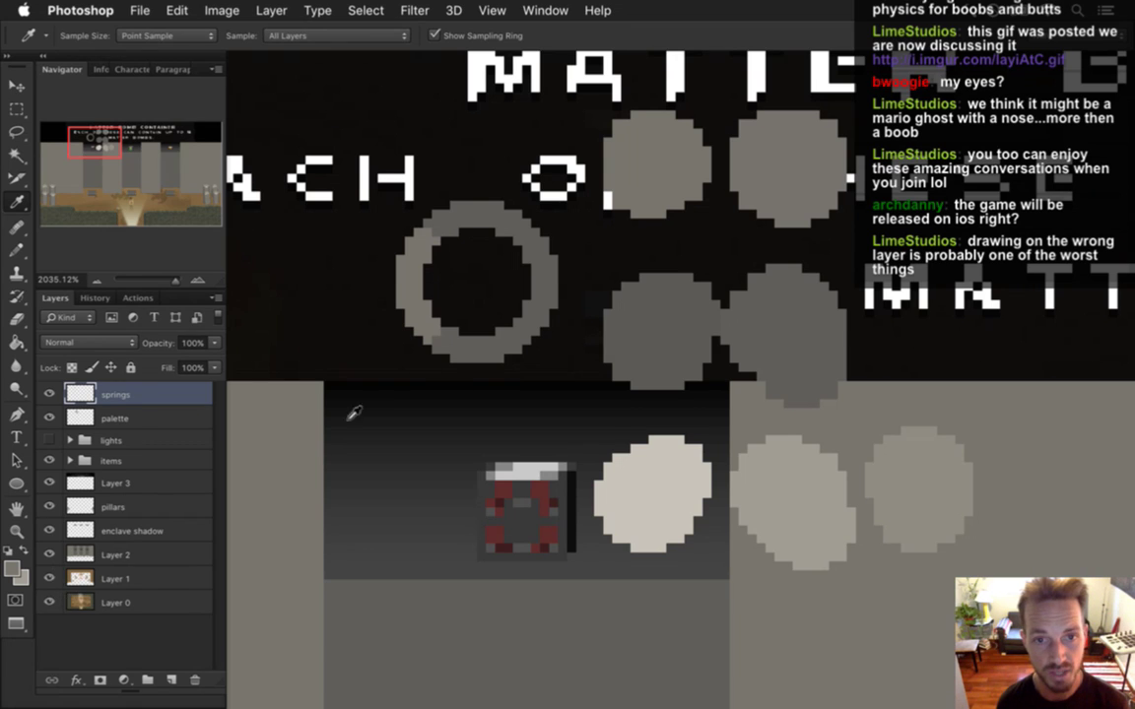
pyautogui.click(382, 294)
pyautogui.press('b')
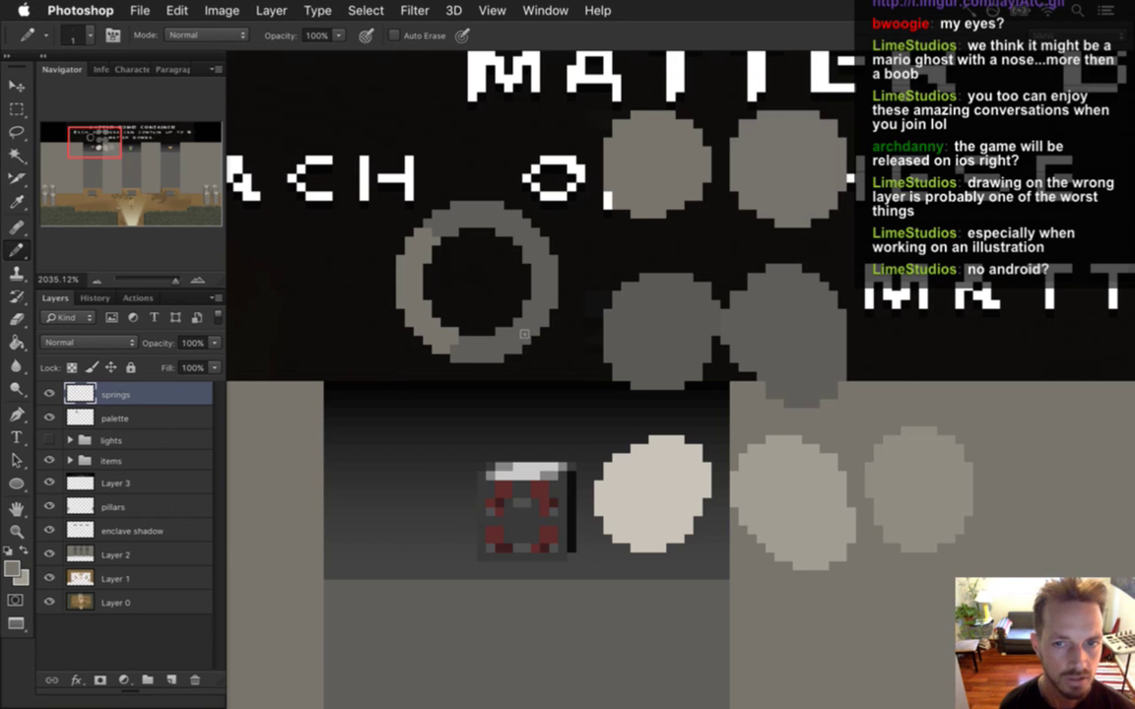
# Step: Sample a light tone from the palette swatches and paint highlight pixels along the ring's upper-left outer edge
pyautogui.press('i')
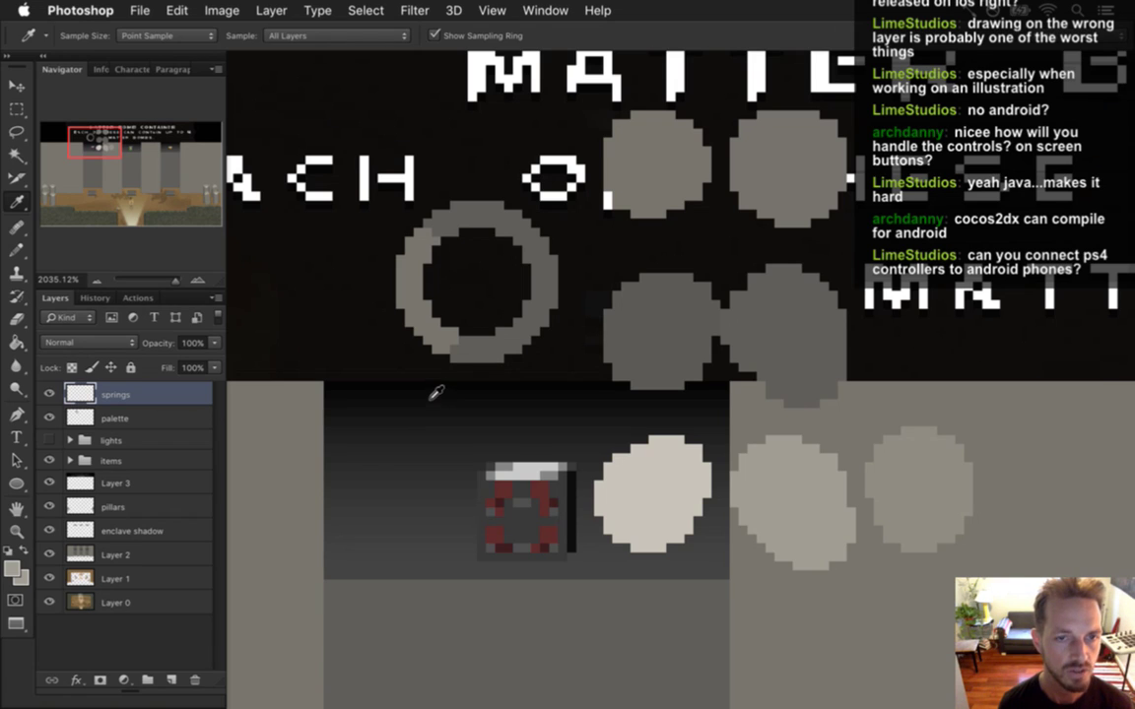
pyautogui.press('m')
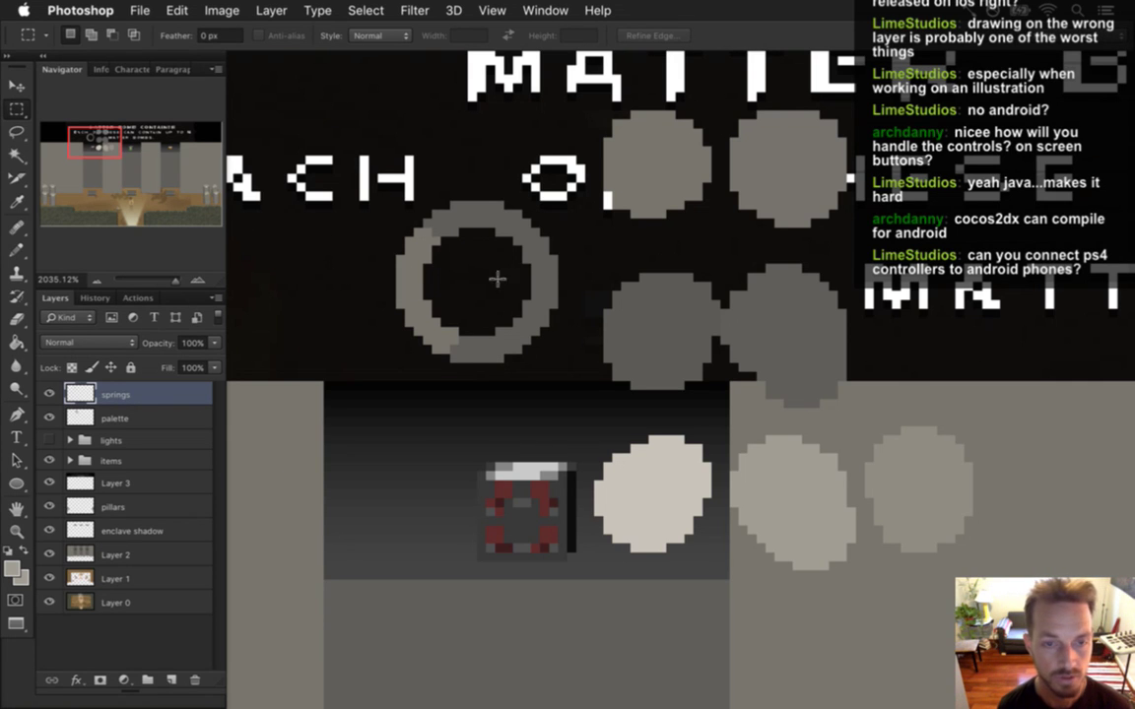
pyautogui.press('i')
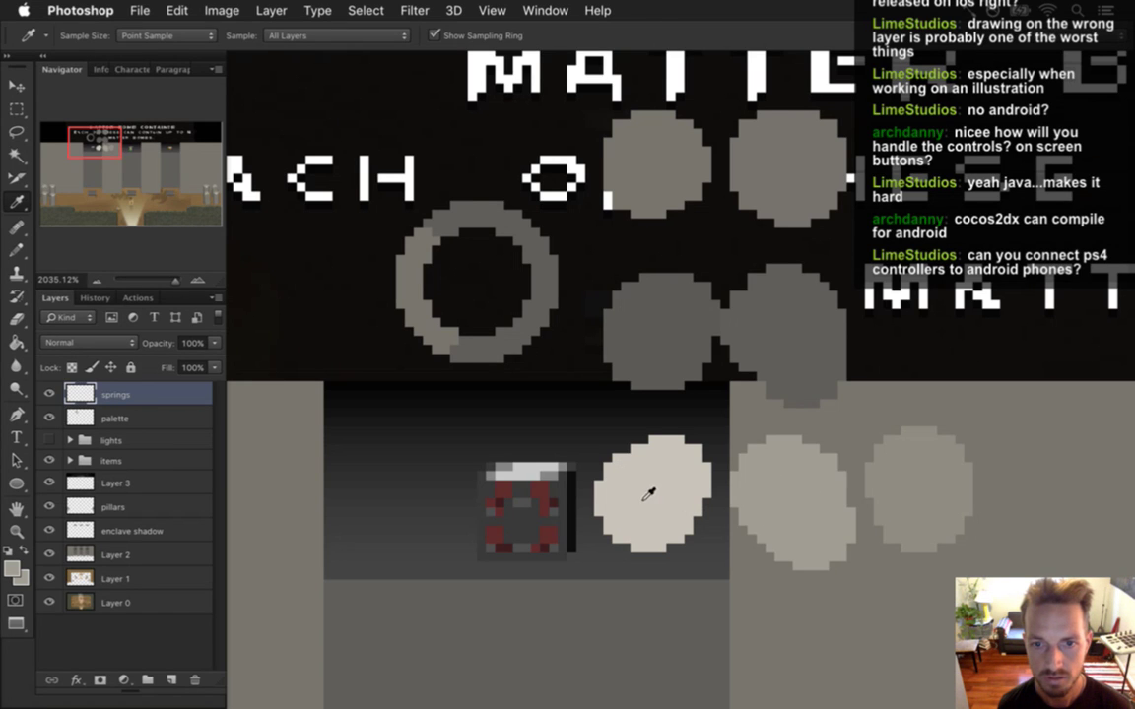
pyautogui.press('b')
pyautogui.moveTo(407, 230); pyautogui.dragTo(407, 289)
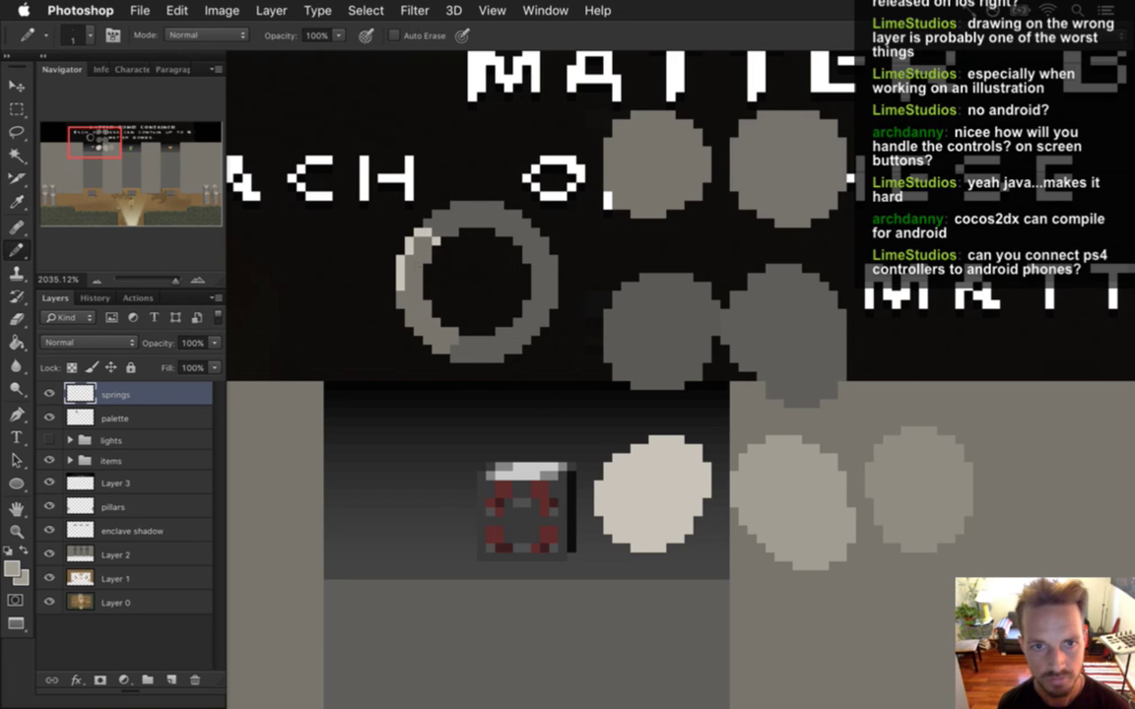
# Step: Paint intermediate light-grey pixels inside the ring's upper-left highlight and along its left edge down to the lower left
pyautogui.moveTo(420, 264); pyautogui.dragTo(424, 278)
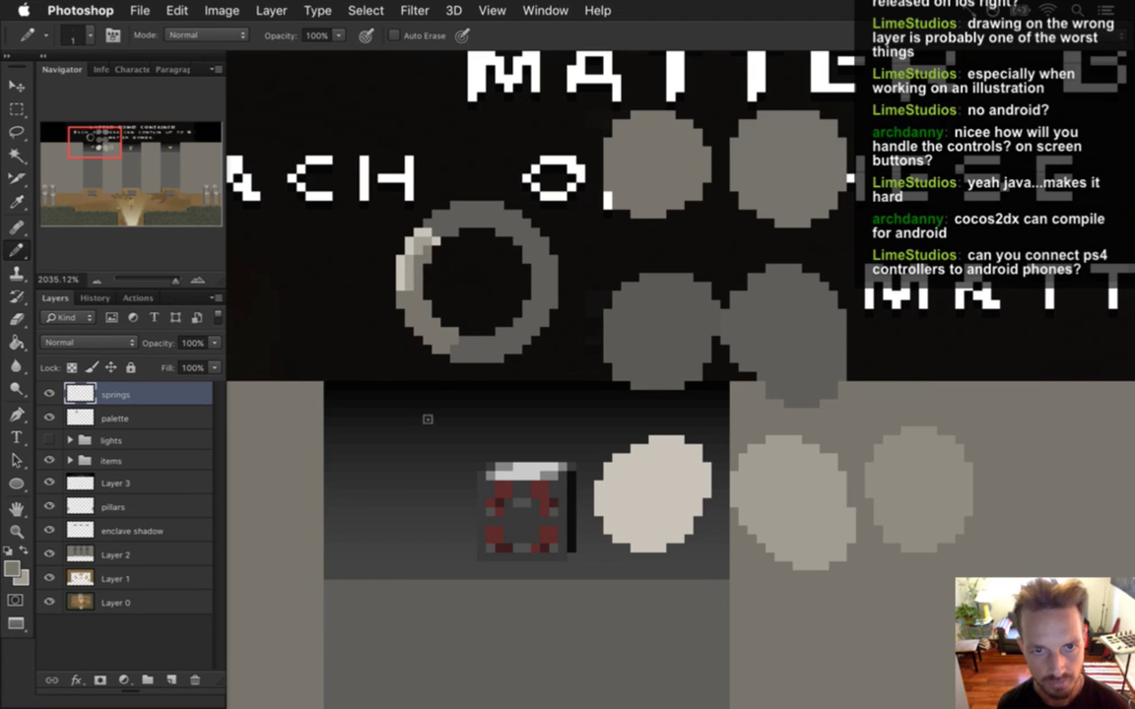
pyautogui.keyDown('alt'); pyautogui.click(407, 247); pyautogui.keyUp('alt')
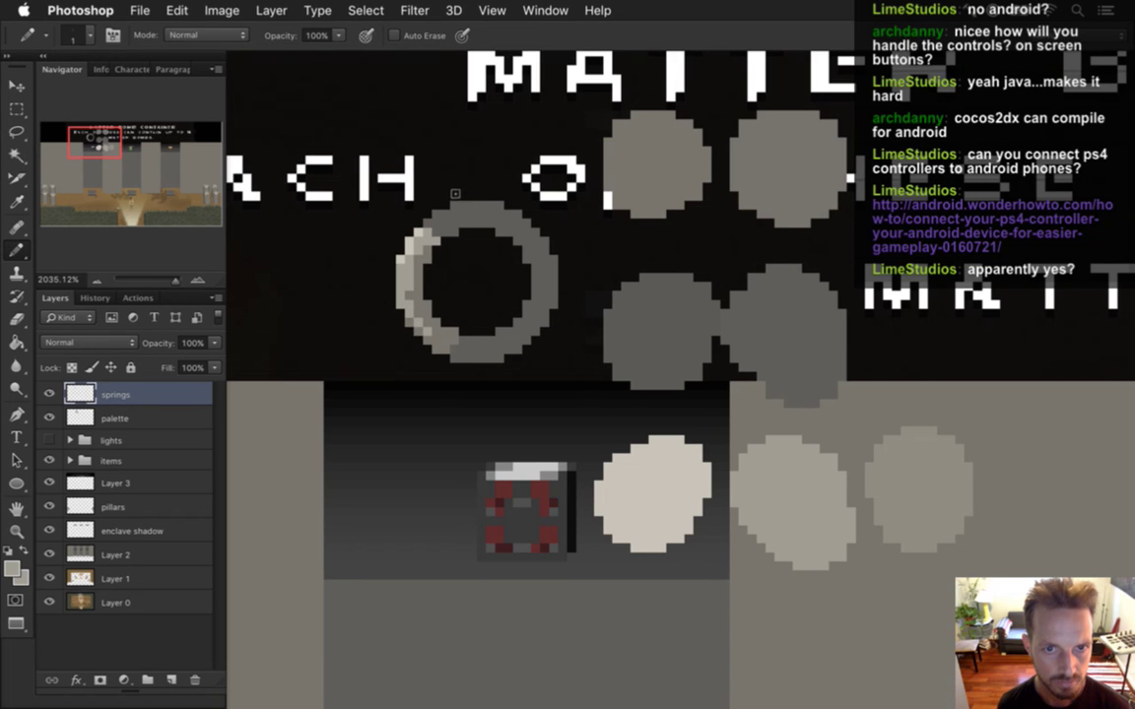
pyautogui.keyDown('alt'); pyautogui.click(370, 268); pyautogui.keyUp('alt')
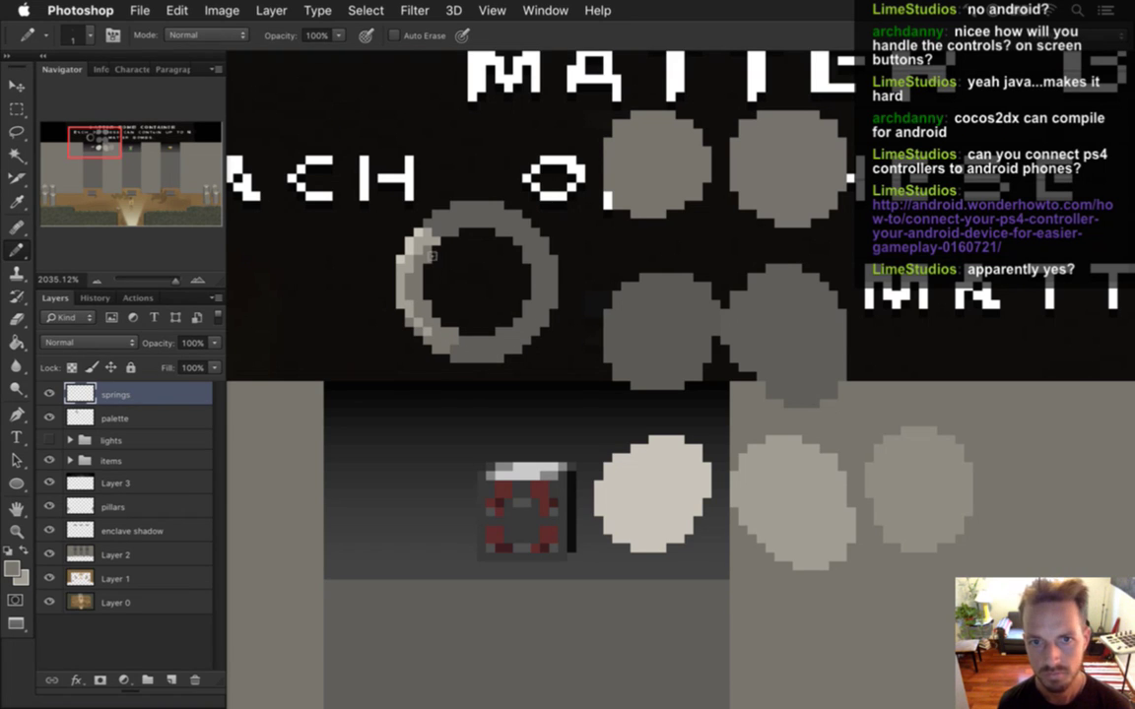
# Step: Sample the grey at the ring's lower right, darken it slightly to #565451, and shade the ring's right side and upper arc
pyautogui.press('i')
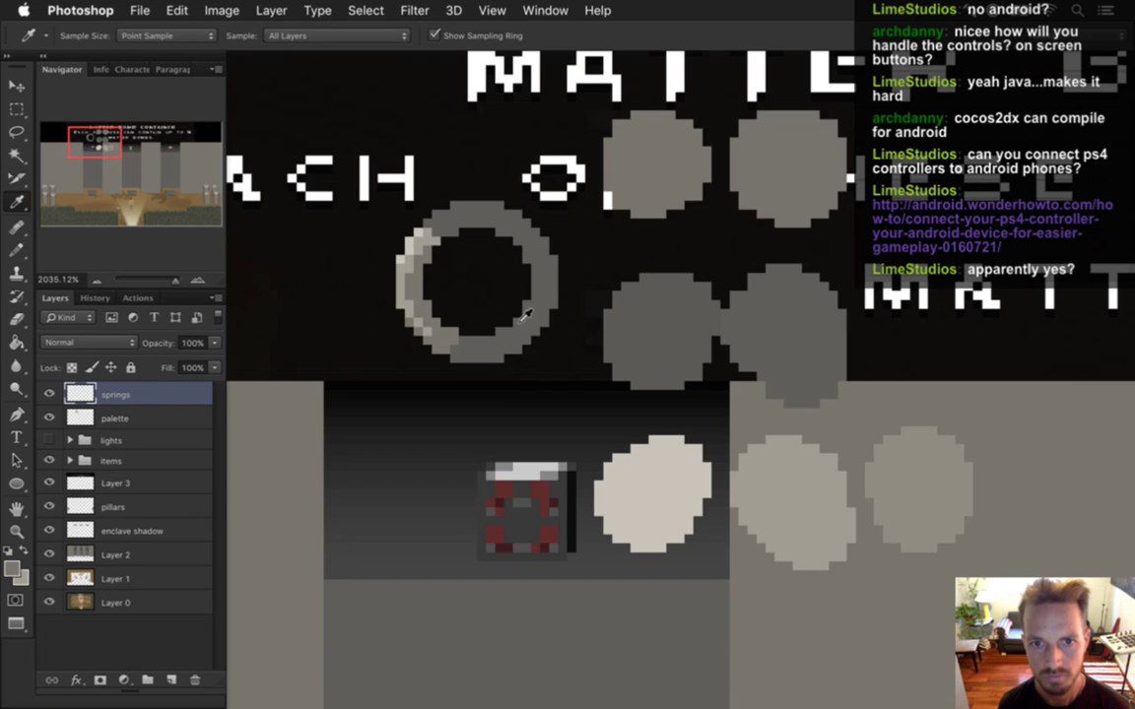
pyautogui.click(535, 335)
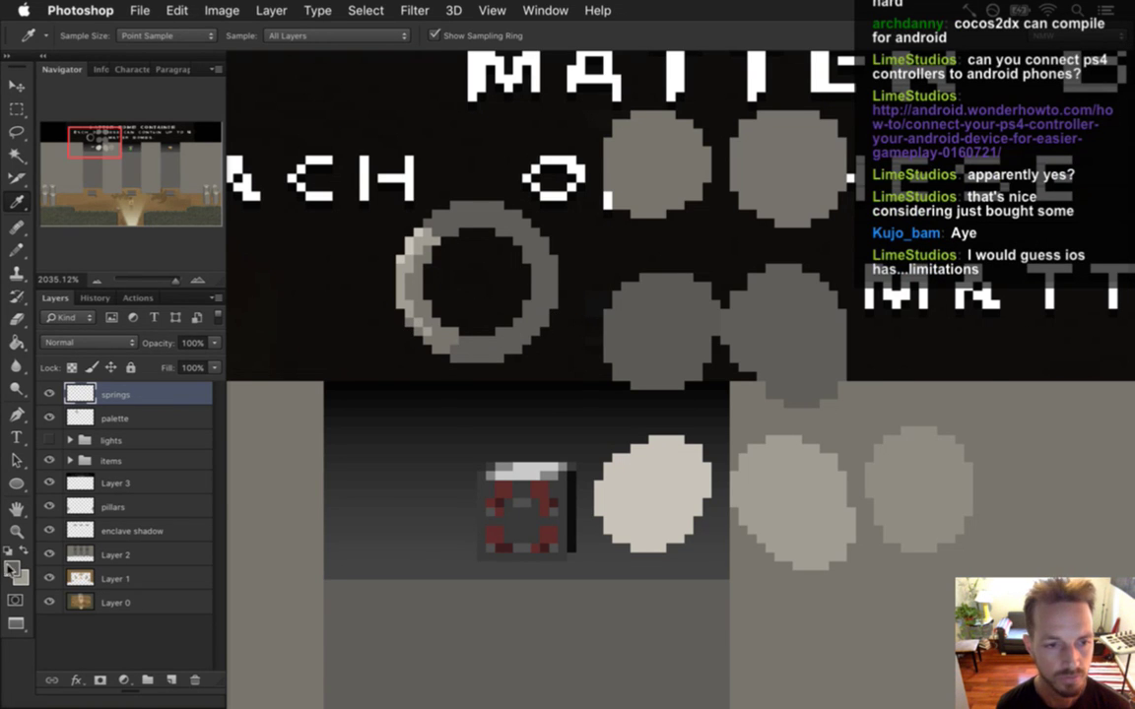
pyautogui.click(13, 568)
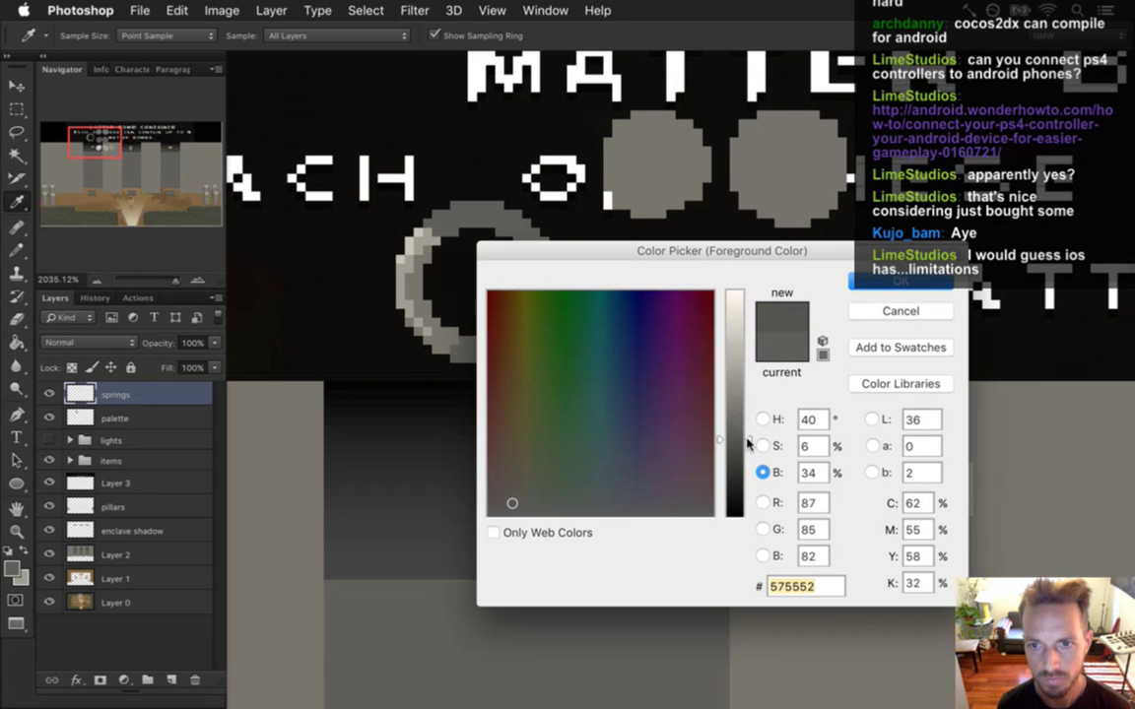
pyautogui.click(900, 283)
pyautogui.press('b')
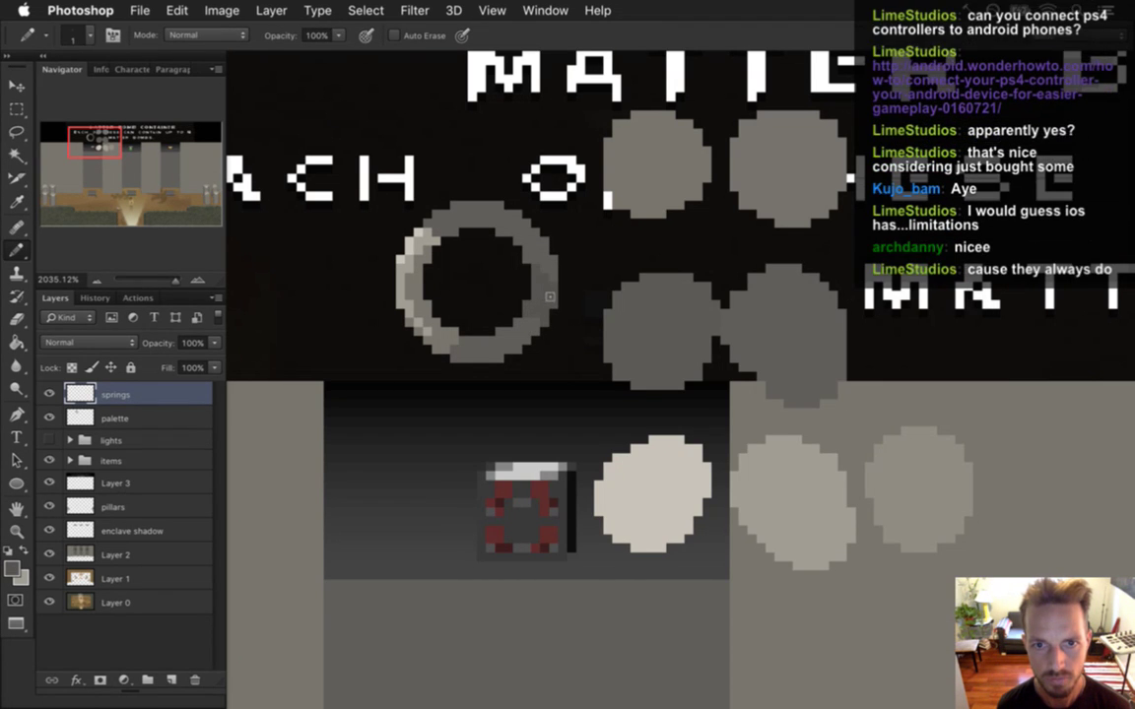
pyautogui.press('g')
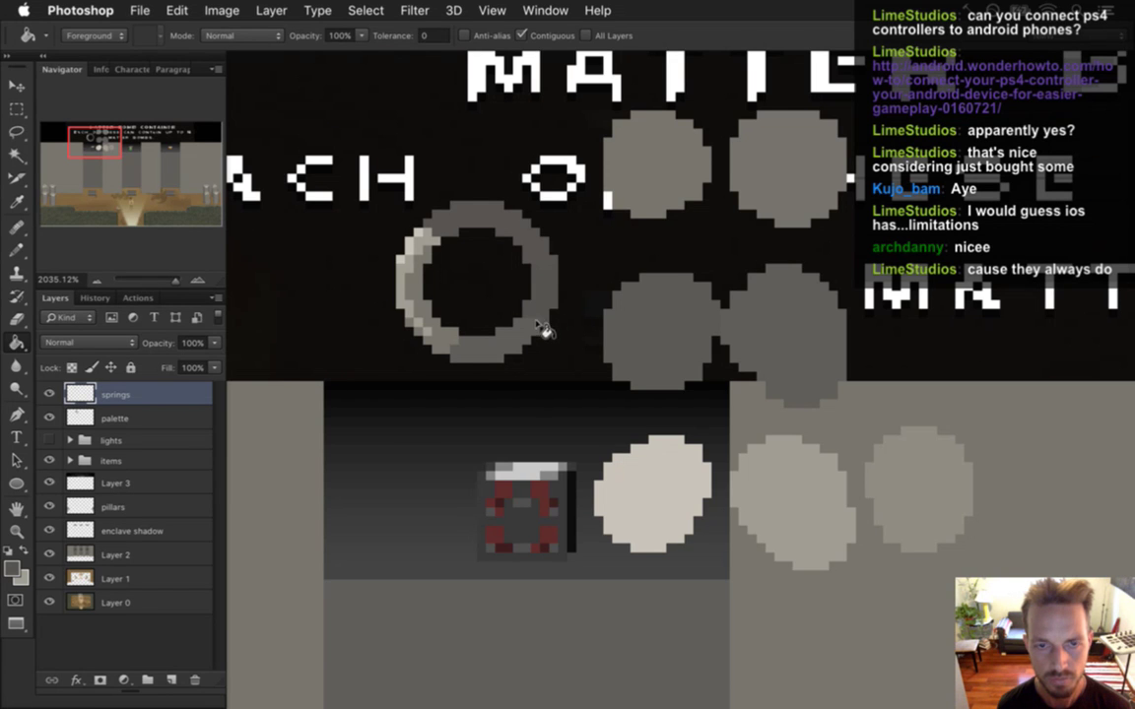
# Step: Darken the drawing colour to #4c4a47 and shade the ring's upper arc with it
pyautogui.click(13, 569)
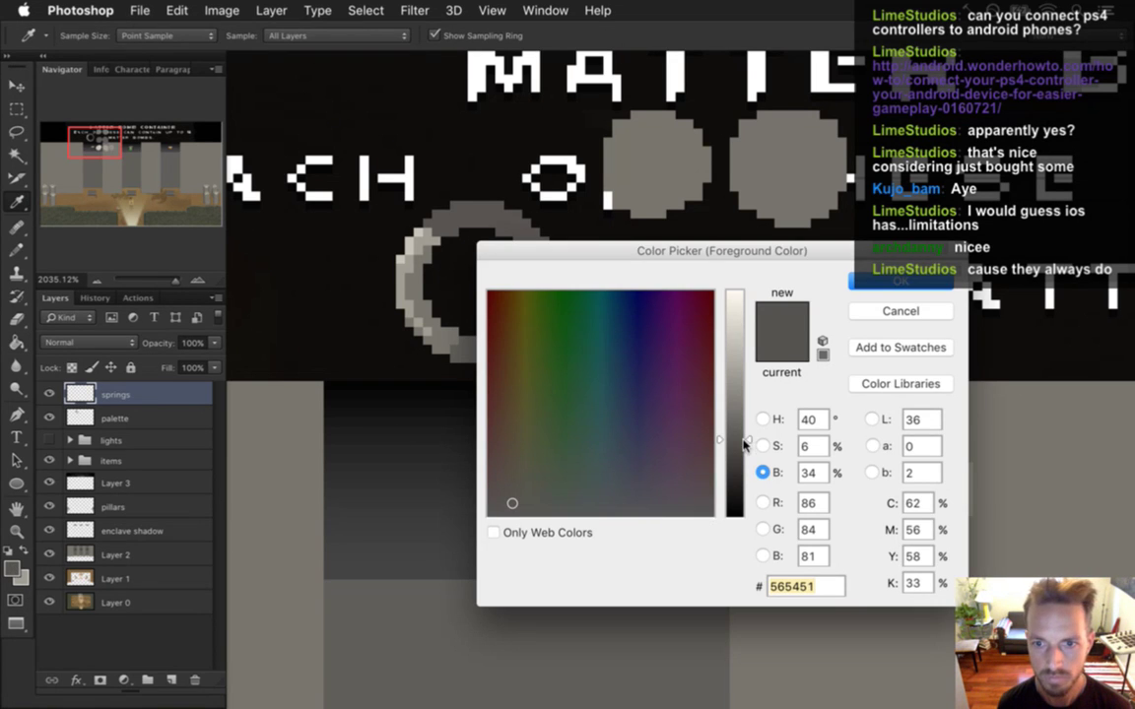
pyautogui.moveTo(748, 440); pyautogui.dragTo(749, 454)
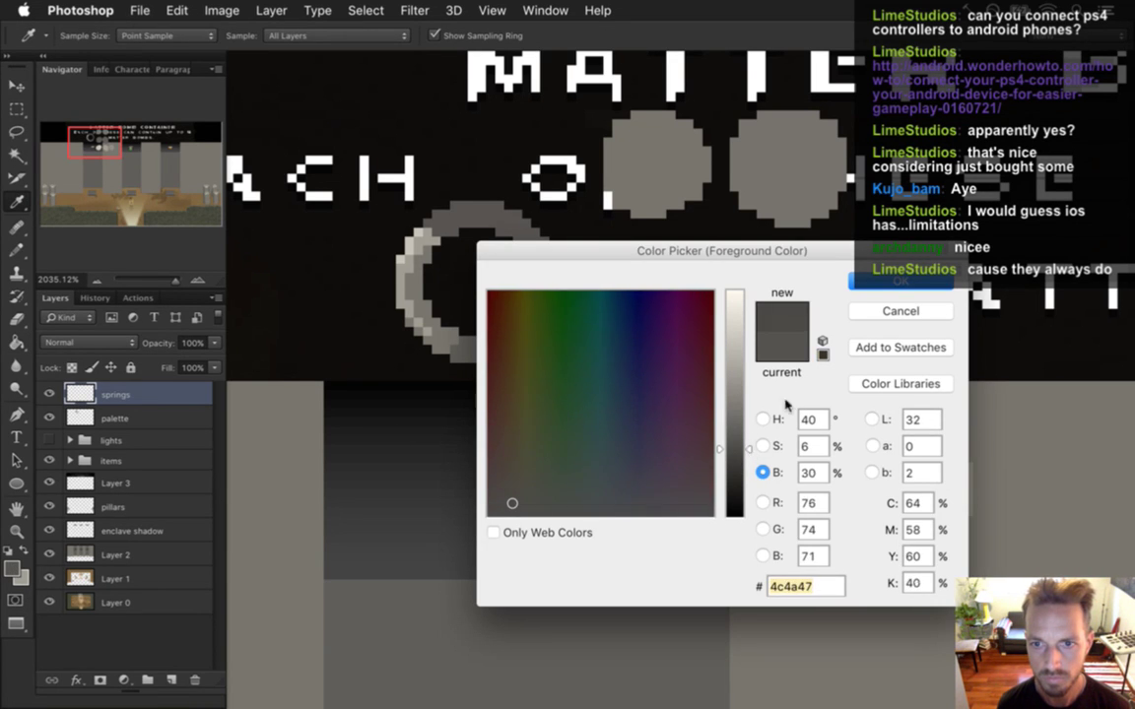
pyautogui.click(867, 281)
pyautogui.press('b')
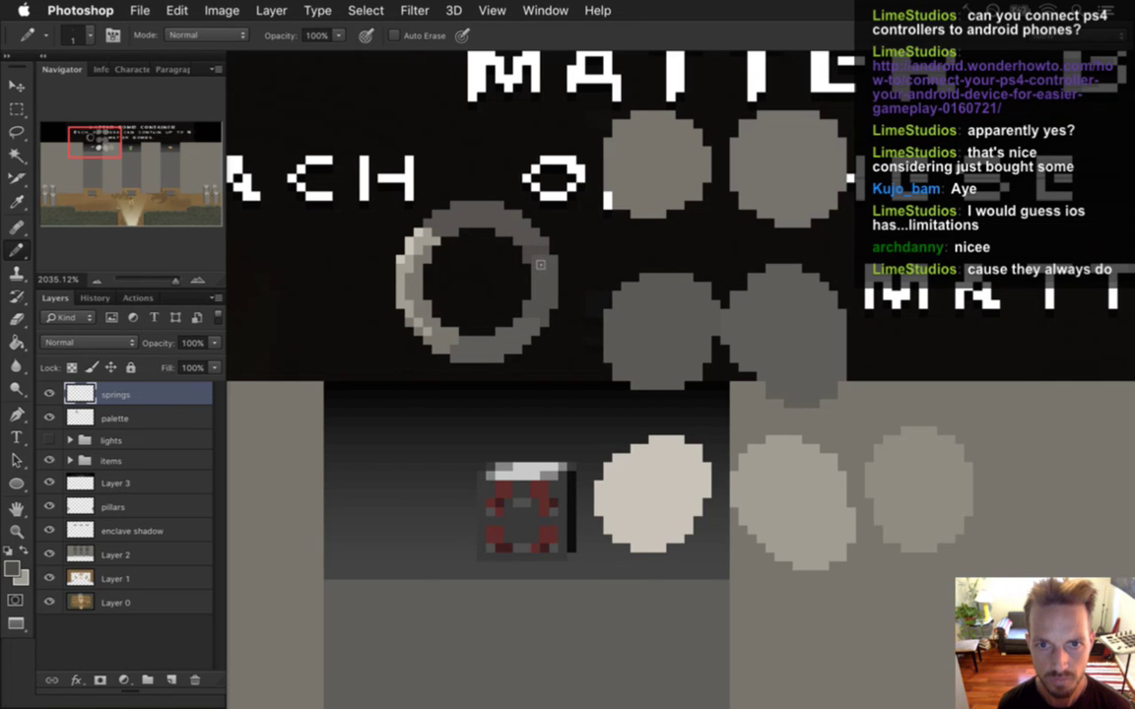
pyautogui.press('g')
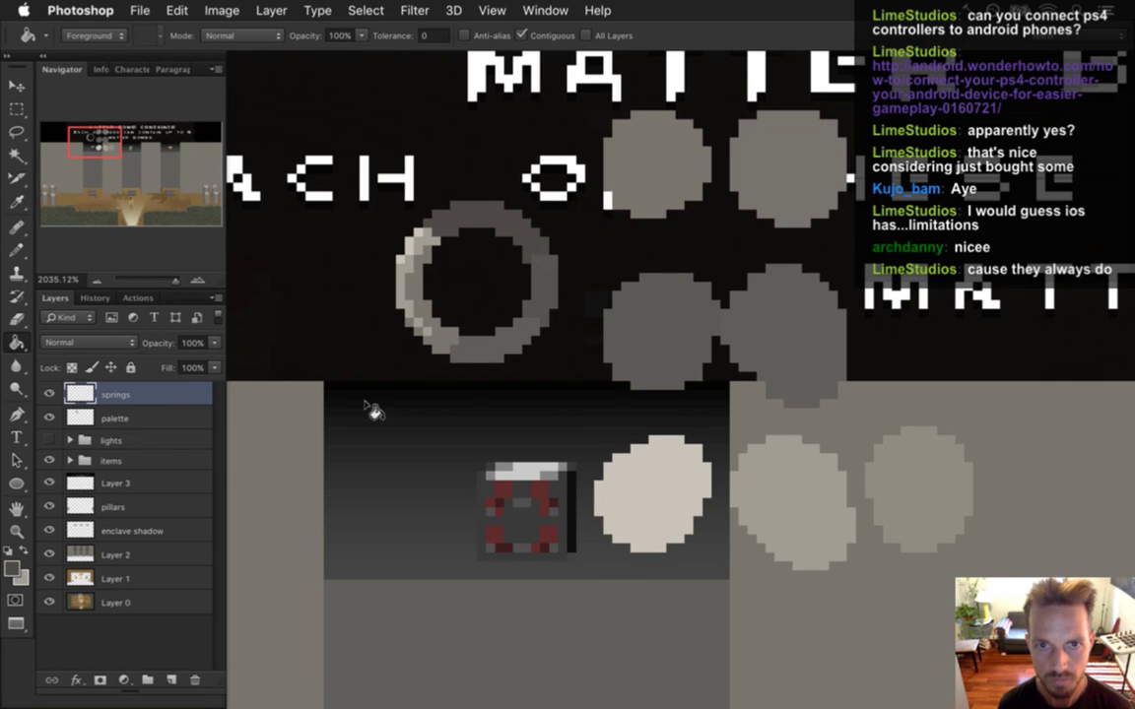
# Step: Darken the drawing colour to #41403d and shade the top of the ring toward its upper left
pyautogui.click(11, 568)
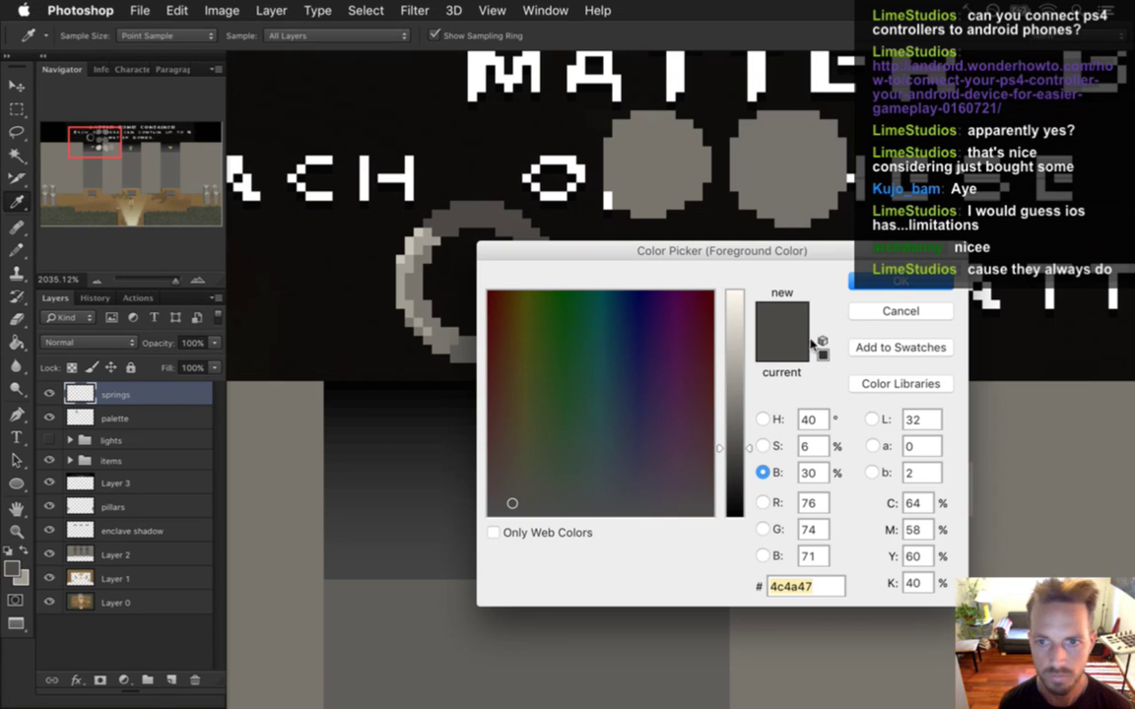
pyautogui.moveTo(750, 450)
pyautogui.mouseDown()
pyautogui.moveTo(754, 430)
pyautogui.moveTo(754, 460)
pyautogui.mouseUp()
pyautogui.press('Return')
pyautogui.press('b')
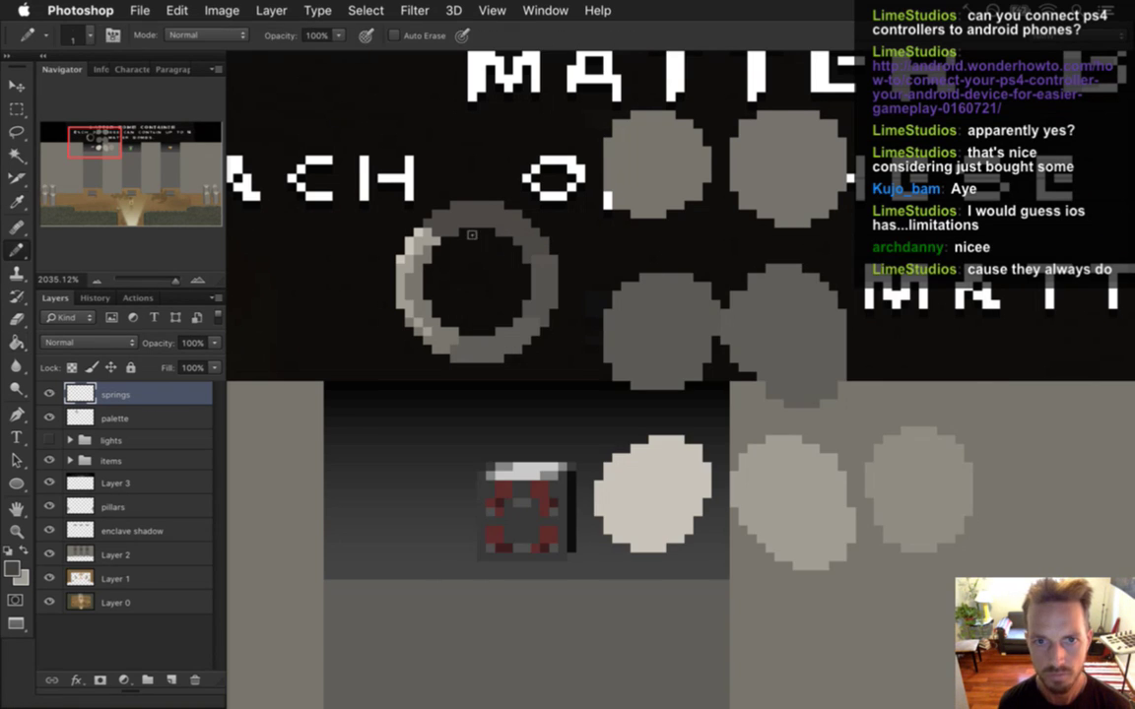
pyautogui.press('g')
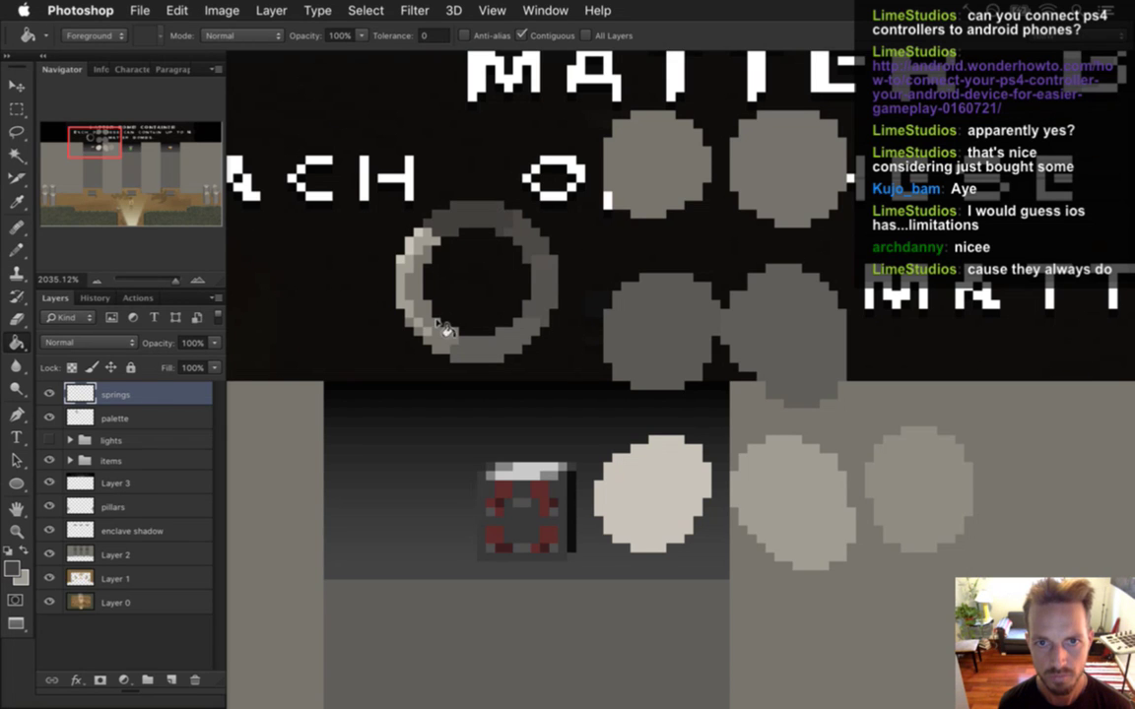
# Step: Darken the drawing colour once more and paint the darkest pixels on the ring's upper arc beside the highlight
pyautogui.click(13, 569)
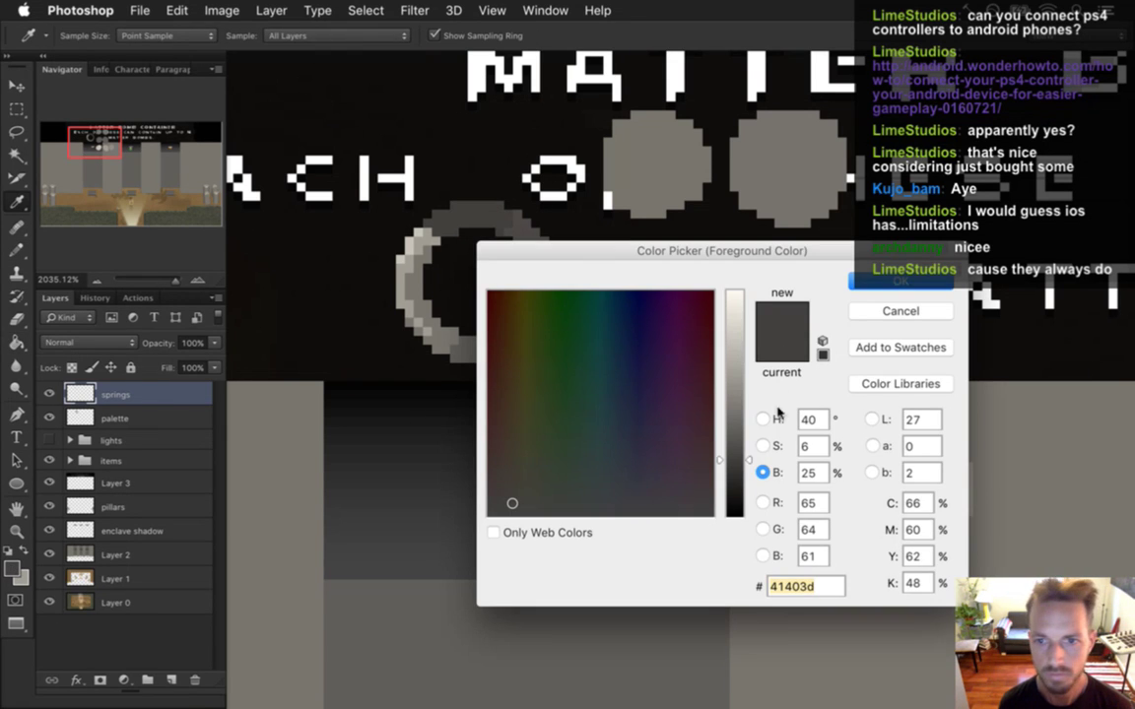
pyautogui.moveTo(754, 467); pyautogui.dragTo(747, 473)
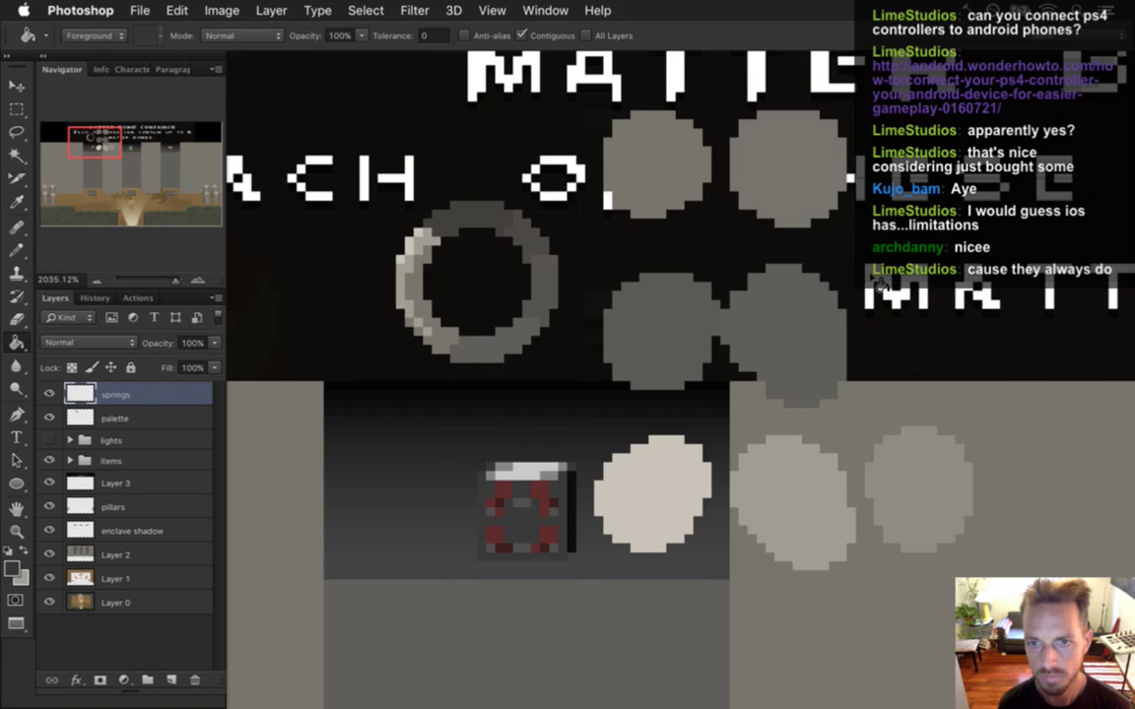
pyautogui.press('Return')
pyautogui.press('b')
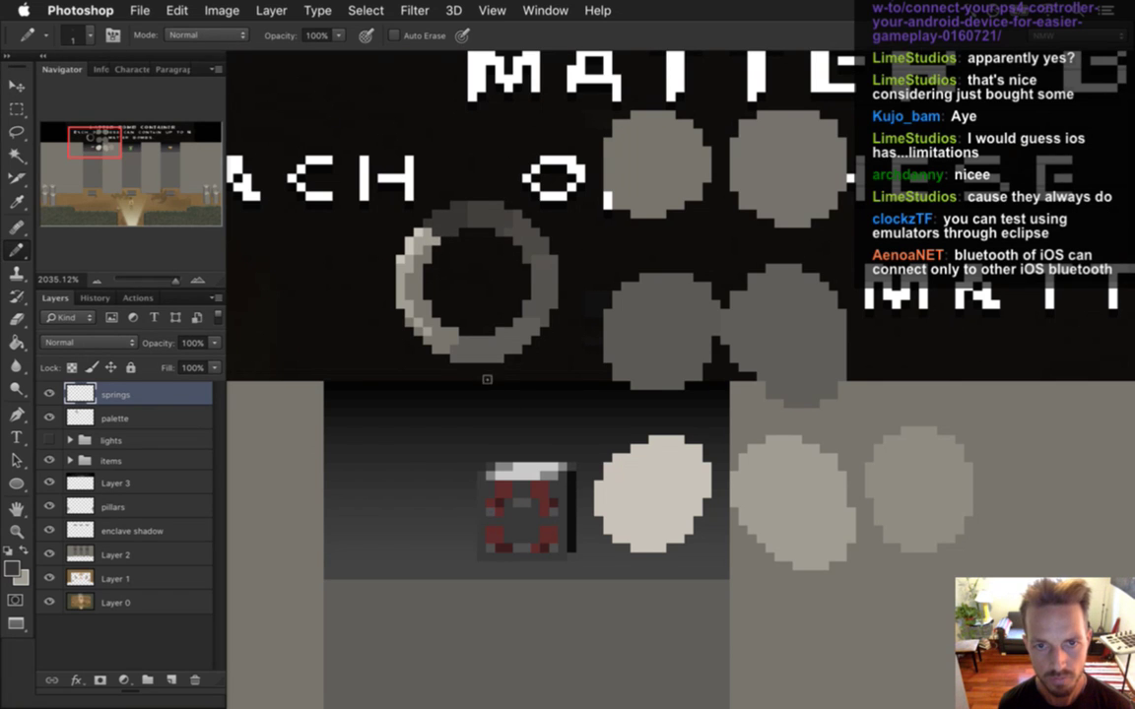
# Step: Move the ring onto the empty black area at the canvas's upper left and place the palette swatches just right of it
pyautogui.scroll(-5, 419, 456)
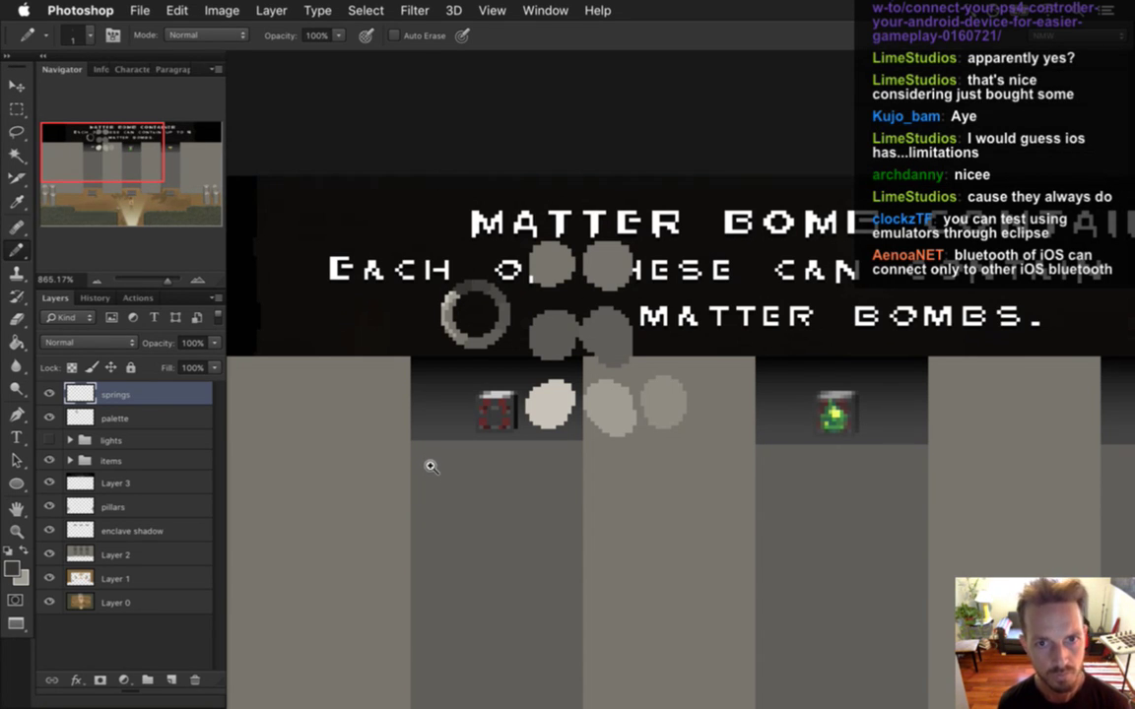
pyautogui.moveTo(387, 372); pyautogui.dragTo(638, 368)
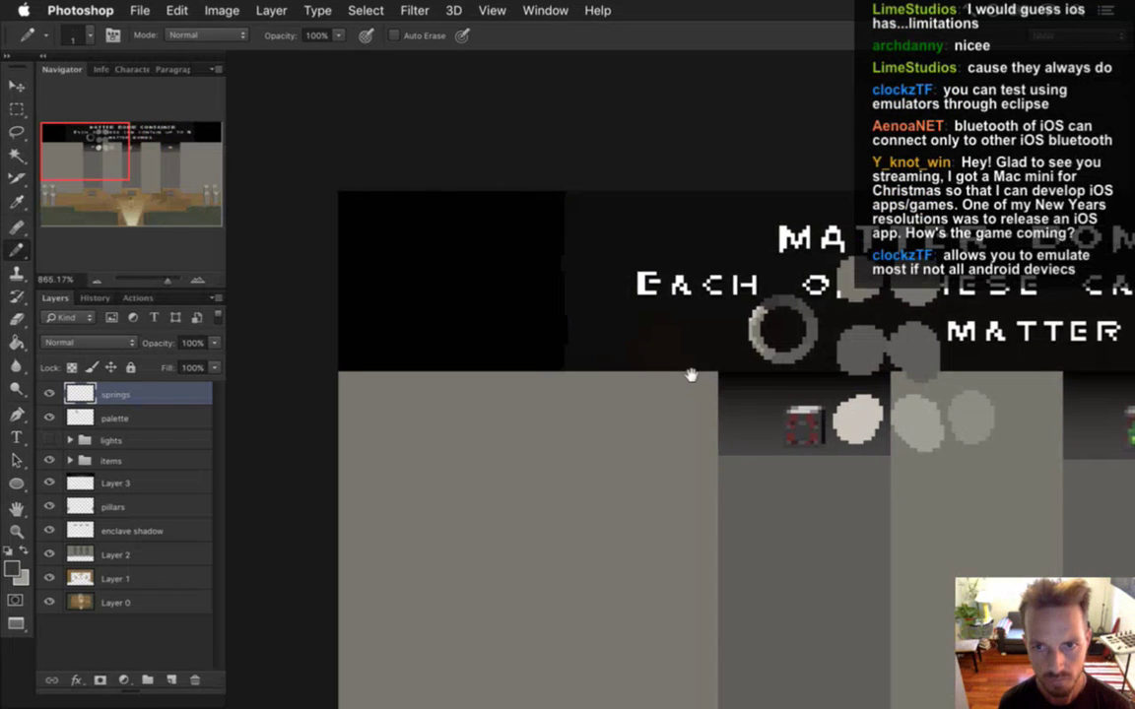
pyautogui.press('v')
pyautogui.moveTo(796, 299); pyautogui.dragTo(469, 273)
pyautogui.click(147, 419)
pyautogui.moveTo(826, 246); pyautogui.dragTo(537, 203)
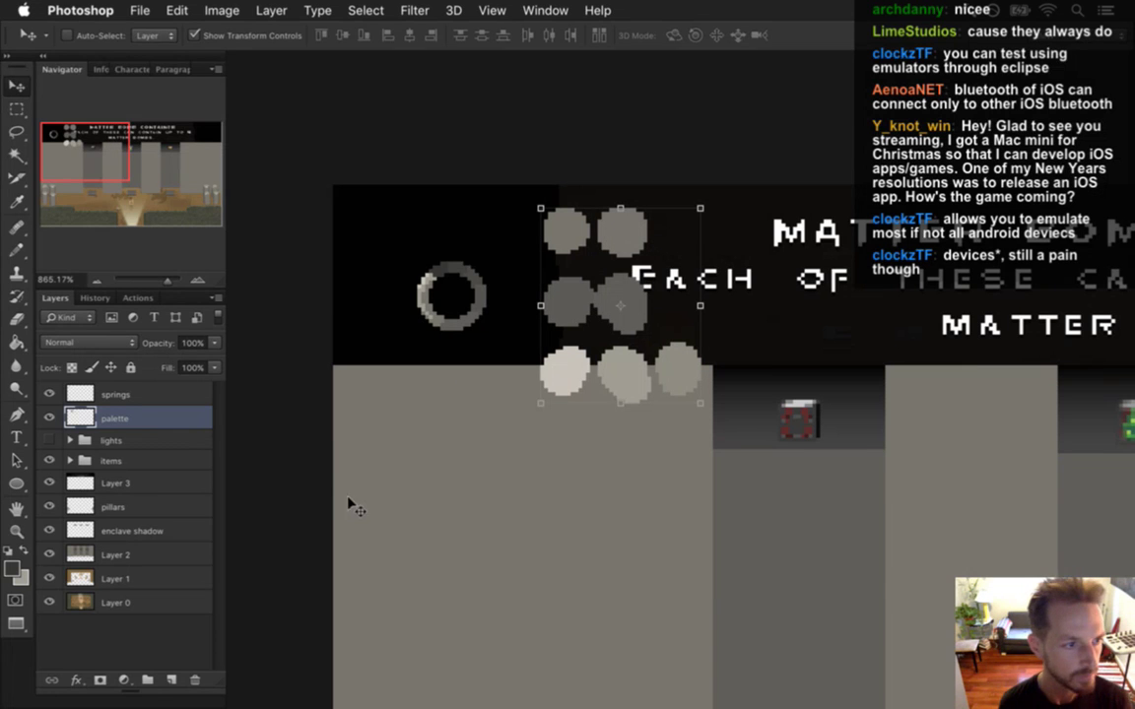
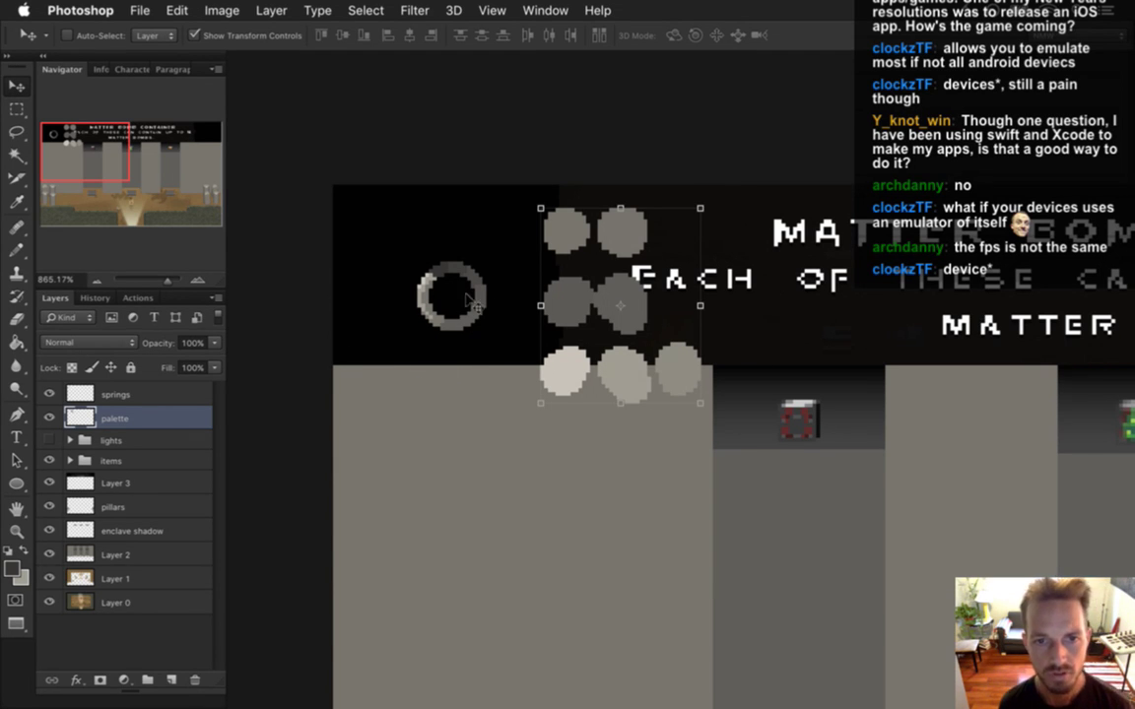
# Step: Make the springs layer active with the ring in close-up and the rectangular marquee ready
pyautogui.press('m')
pyautogui.scroll(5, 458, 310)
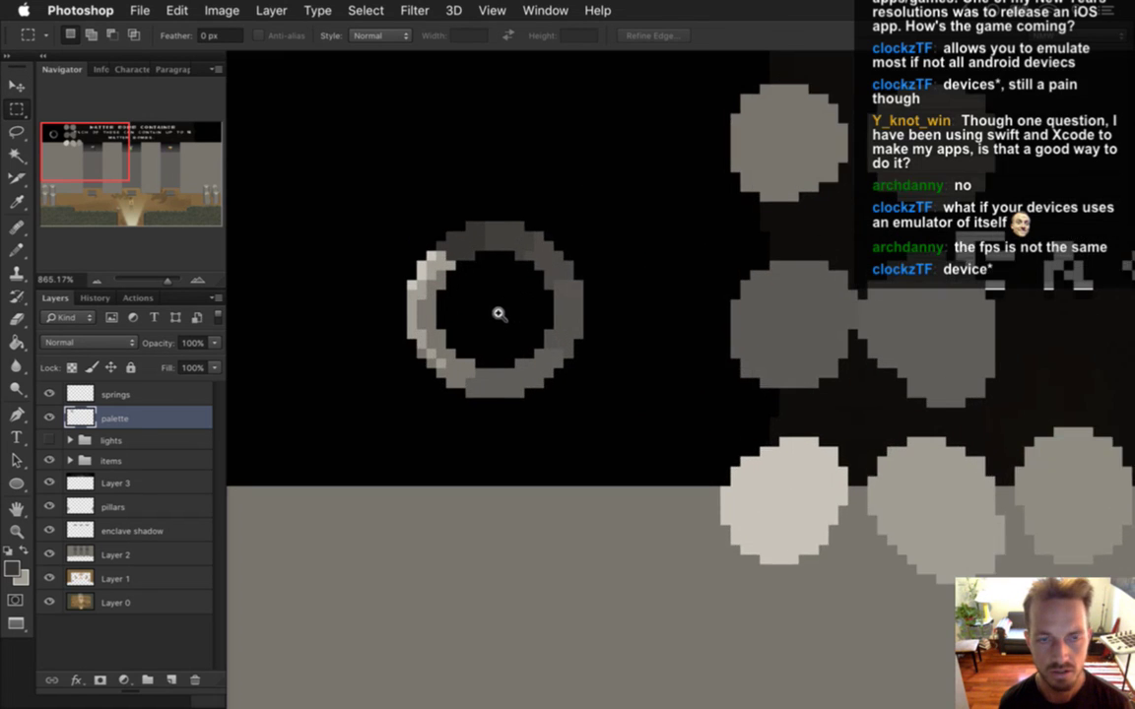
pyautogui.click(104, 393)
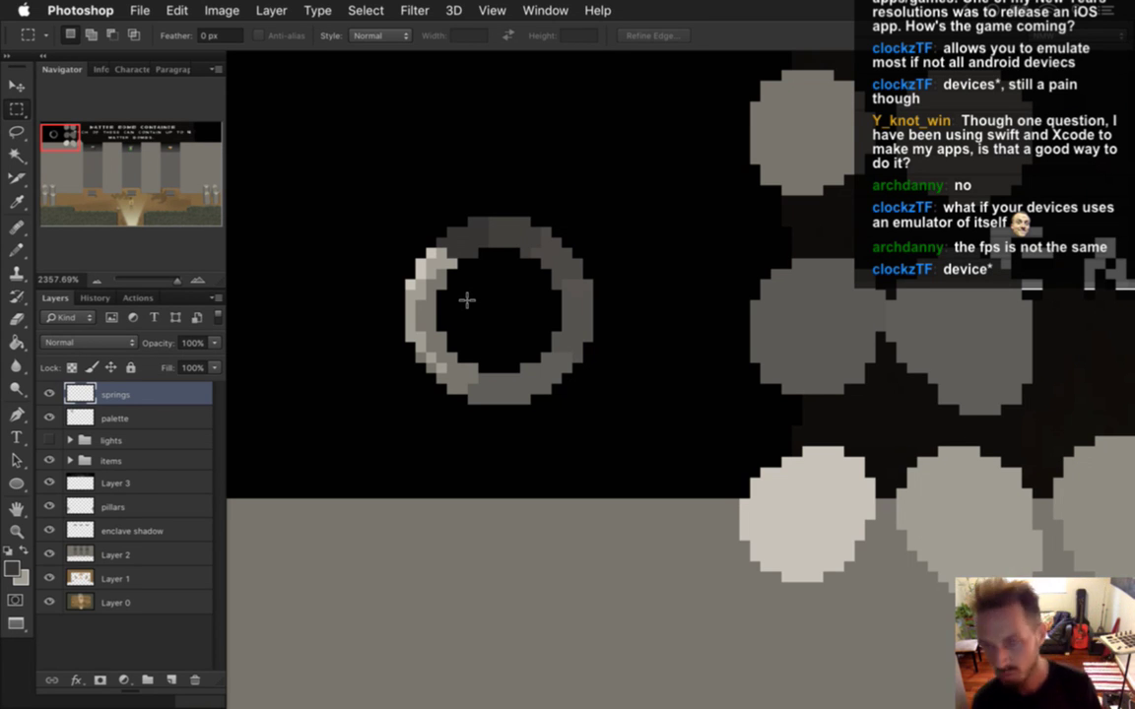
pyautogui.moveTo(1123, 110)
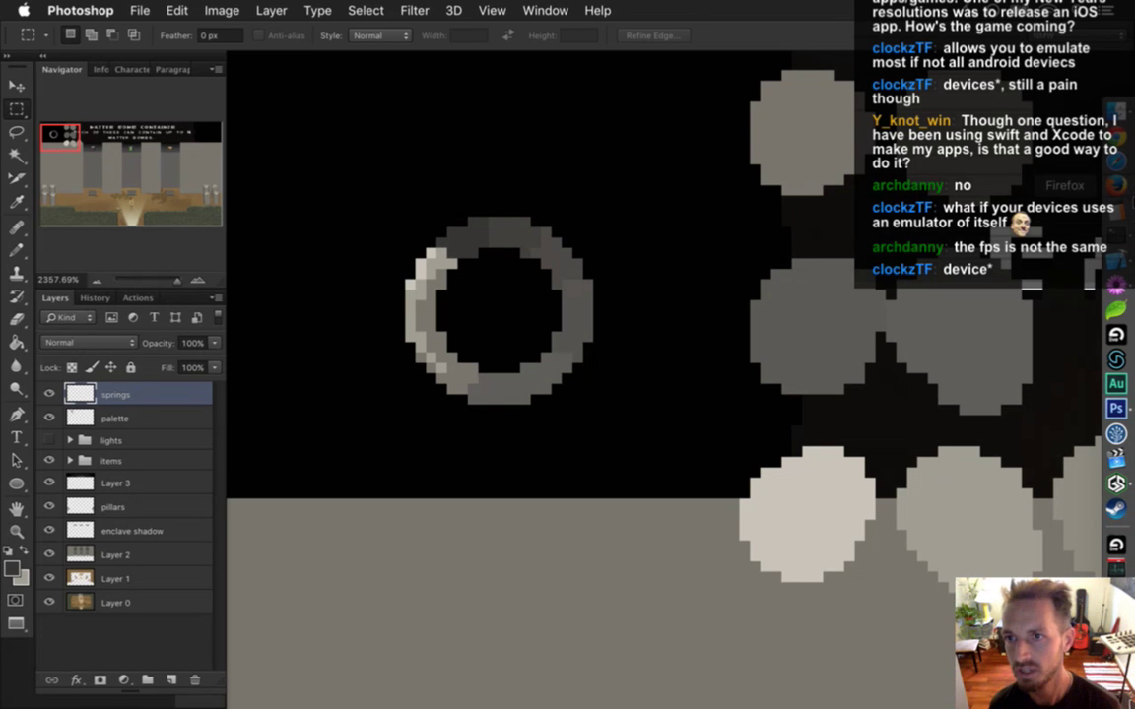
pyautogui.click(1115, 187)
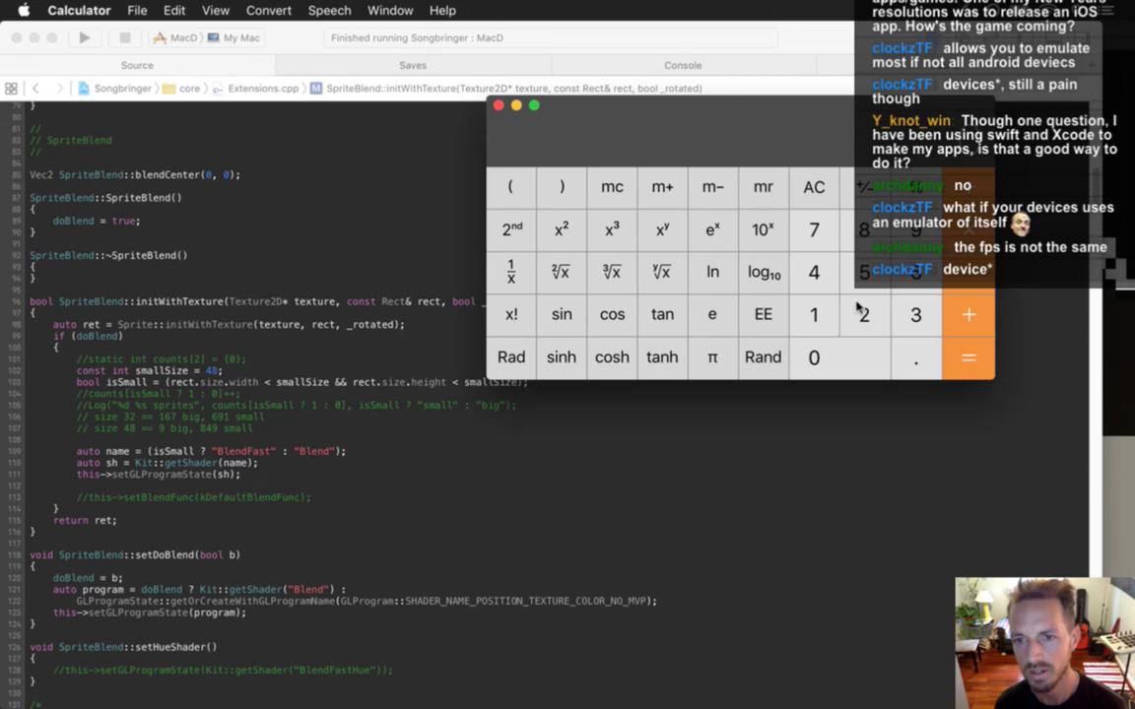
pyautogui.click(817, 321)
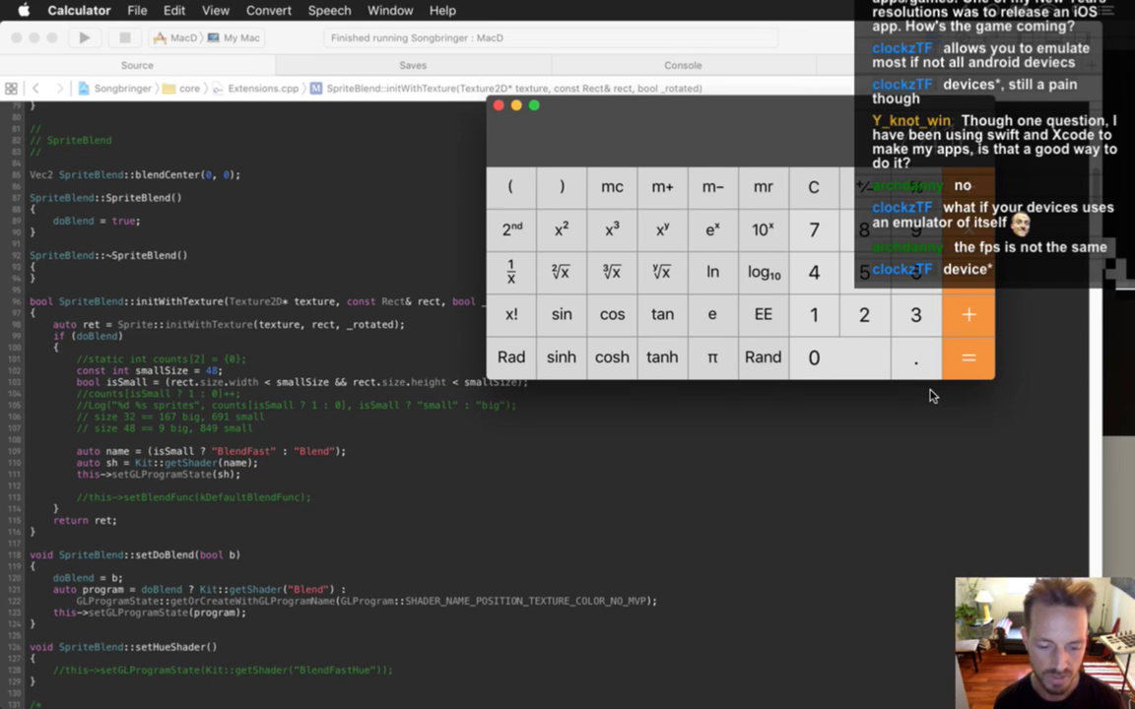
pyautogui.press('super+Tab')
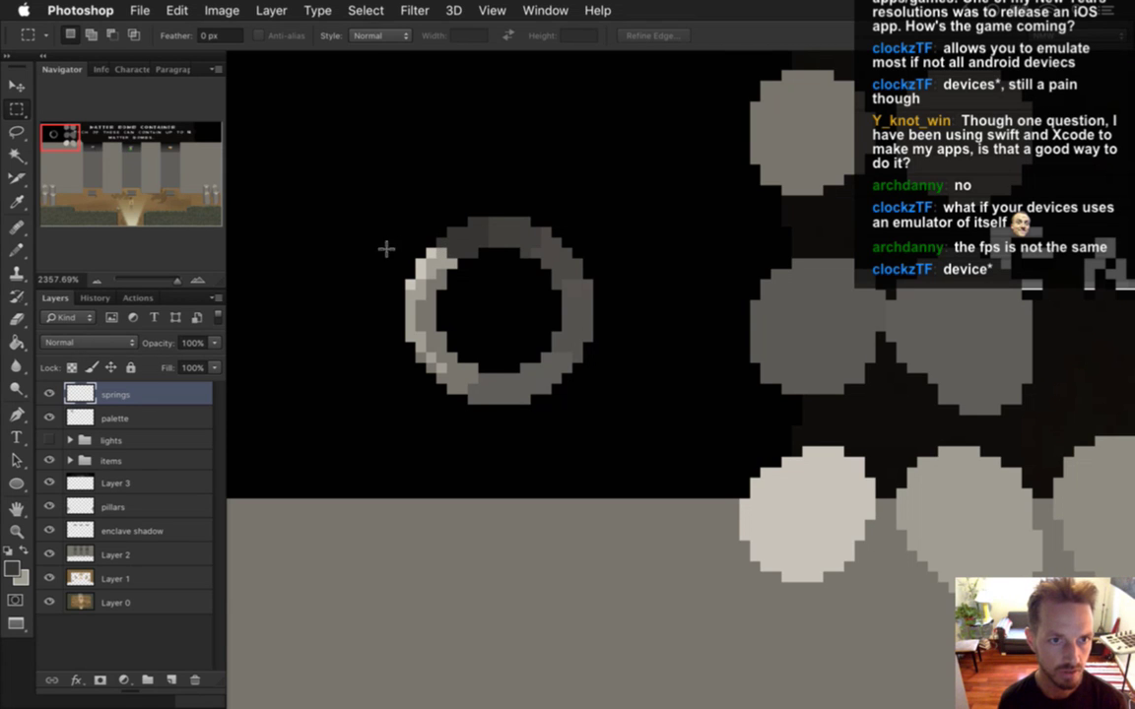
# Step: Lasso the ring's dark upper-right arc, shift it 9 pixels up away from the rest of the ring, and deselect it
pyautogui.click(17, 134)
pyautogui.press('m')
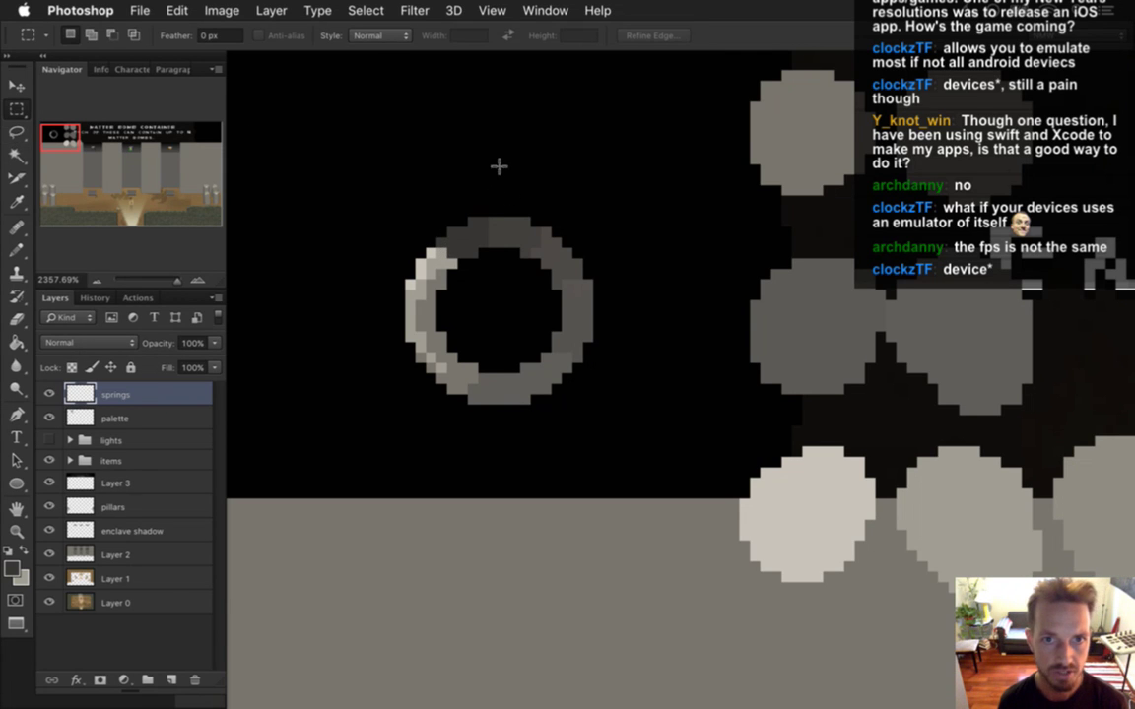
pyautogui.click(19, 135)
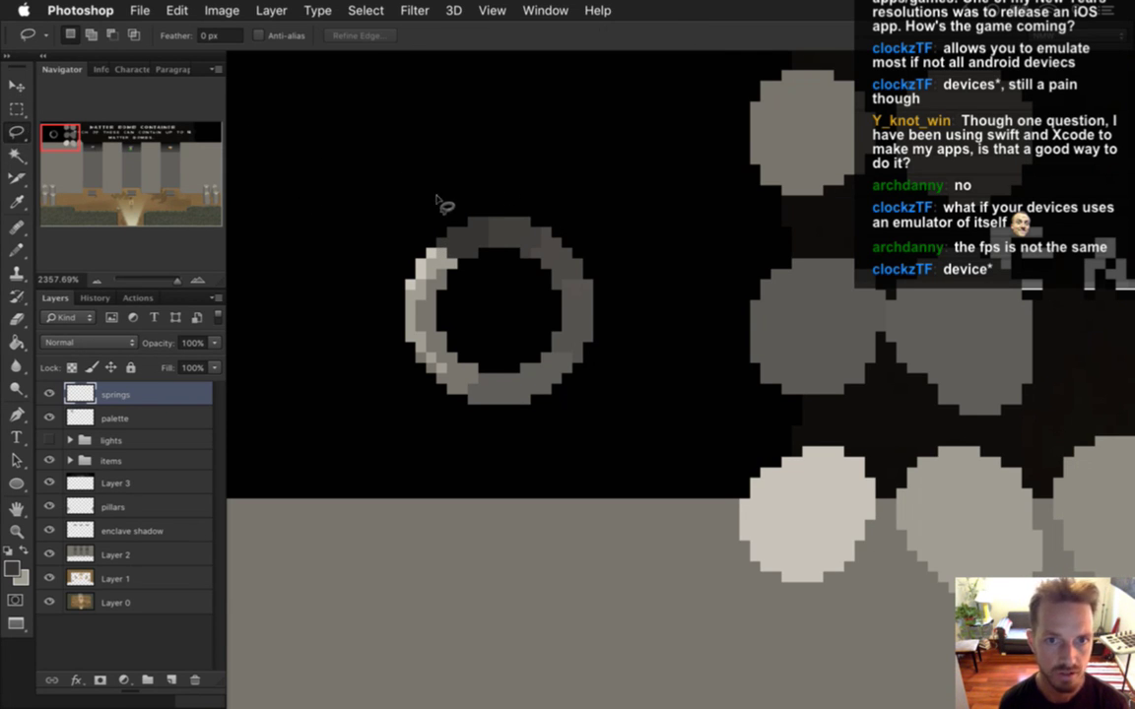
pyautogui.moveTo(460, 193)
pyautogui.mouseDown()
pyautogui.moveTo(434, 236)
pyautogui.moveTo(512, 296)
pyautogui.moveTo(566, 310)
pyautogui.moveTo(582, 213)
pyautogui.moveTo(476, 192)
pyautogui.moveTo(434, 197)
pyautogui.mouseUp()
pyautogui.press('v')
pyautogui.press('Up')
pyautogui.press('Up')
pyautogui.press('Up')
pyautogui.press('Up')
pyautogui.press('Up')
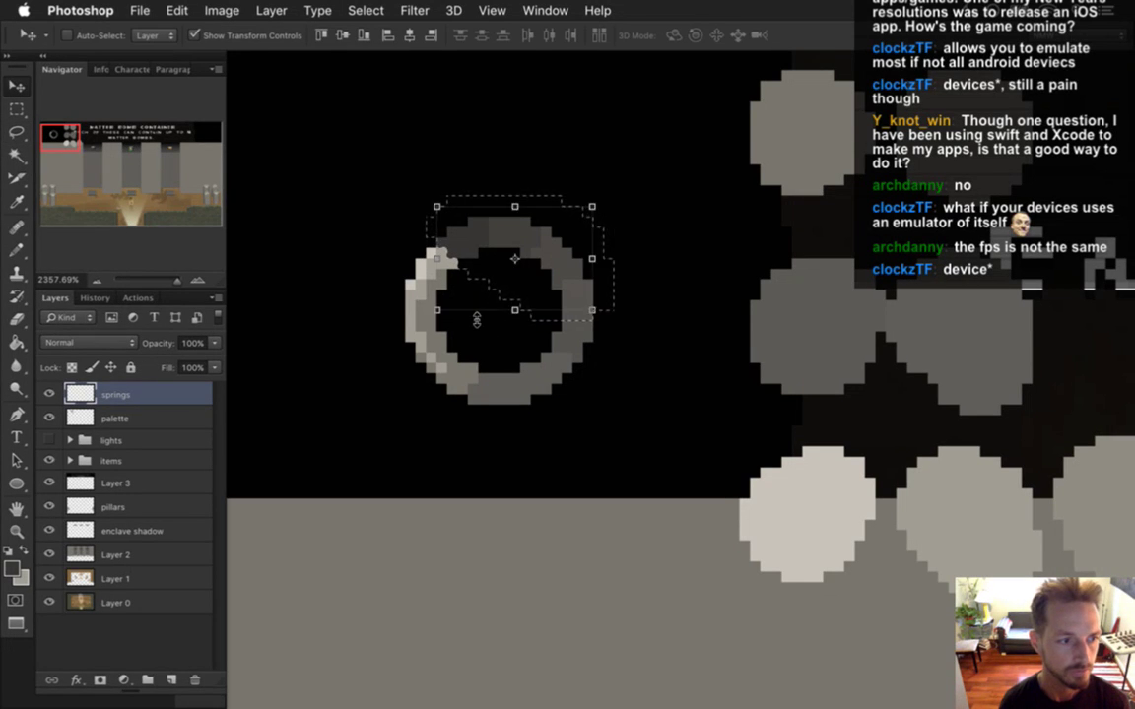
pyautogui.press('Up')
pyautogui.press('Up')
pyautogui.press('Up')
pyautogui.press('Up')
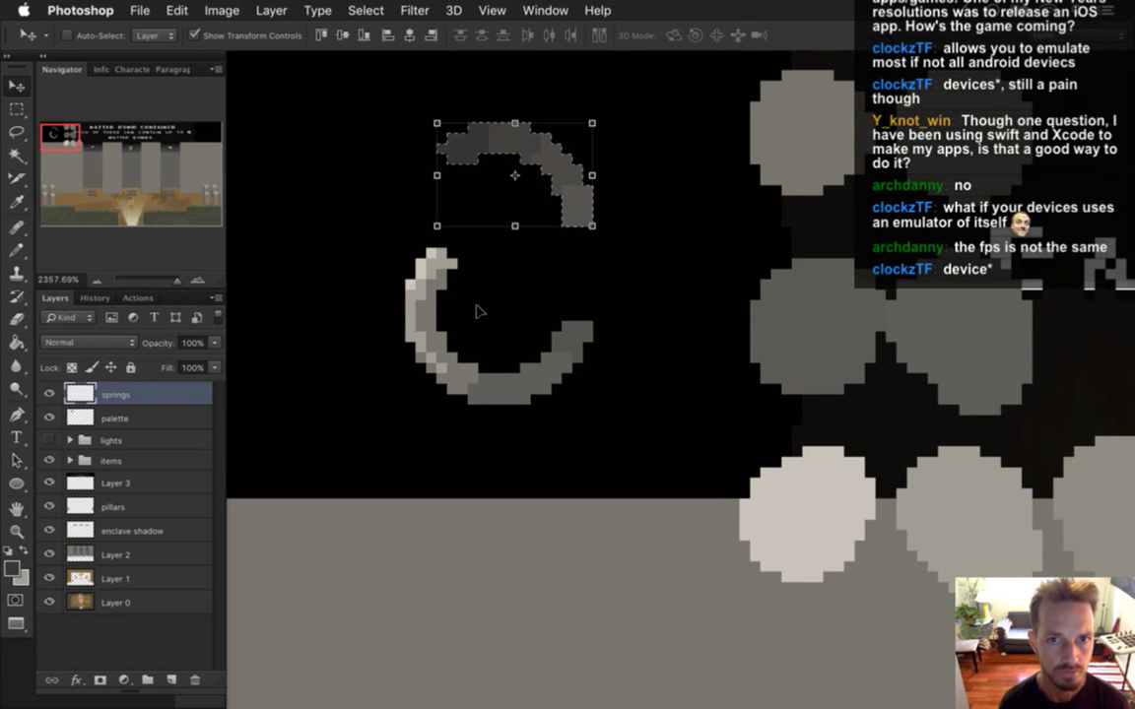
pyautogui.press('m')
pyautogui.click(502, 346)
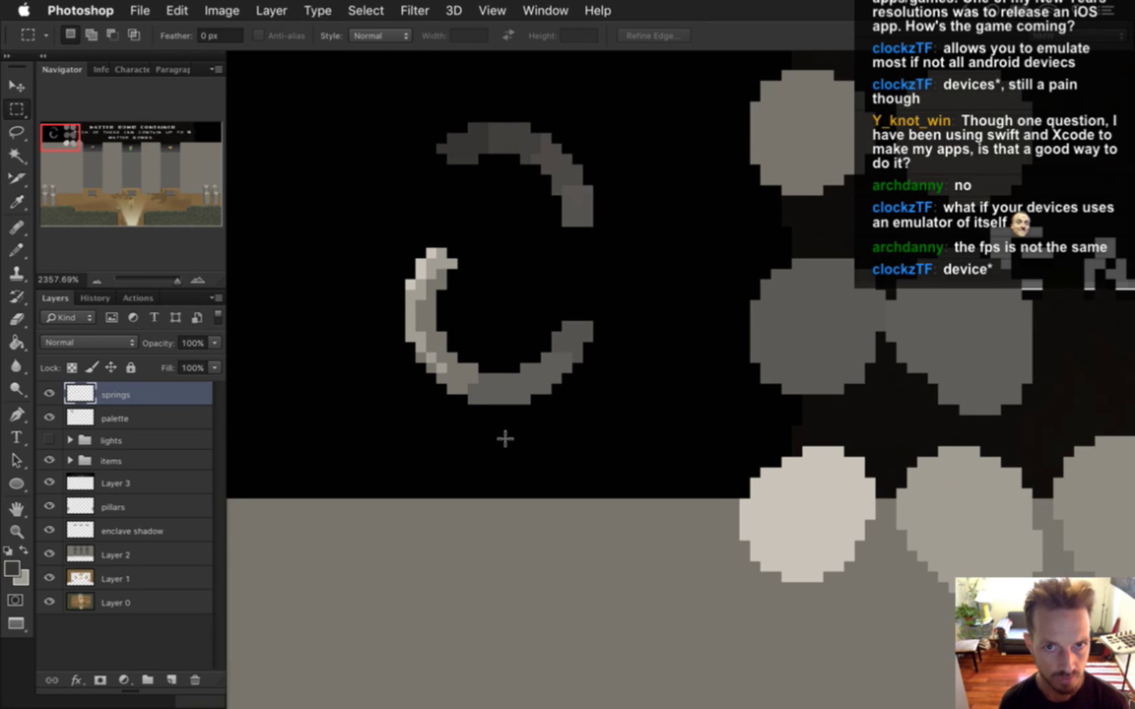
# Step: Sample the arc's grey and pencil a vertical strip joining the raised arc to the ring's lower right part
pyautogui.press('b')
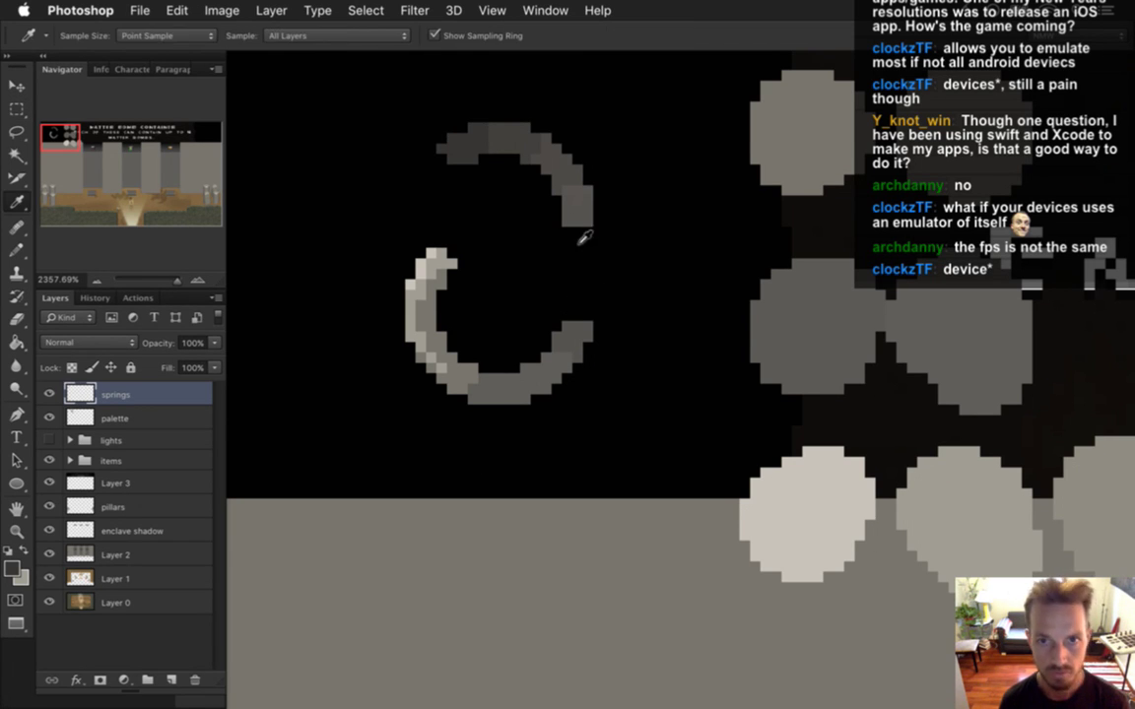
pyautogui.keyDown('alt'); pyautogui.click(525, 197); pyautogui.keyUp('alt')
pyautogui.moveTo(569, 252)
pyautogui.mouseDown()
pyautogui.moveTo(566, 337)
pyautogui.moveTo(578, 276)
pyautogui.moveTo(578, 342)
pyautogui.moveTo(591, 254)
pyautogui.moveTo(590, 311)
pyautogui.mouseUp()
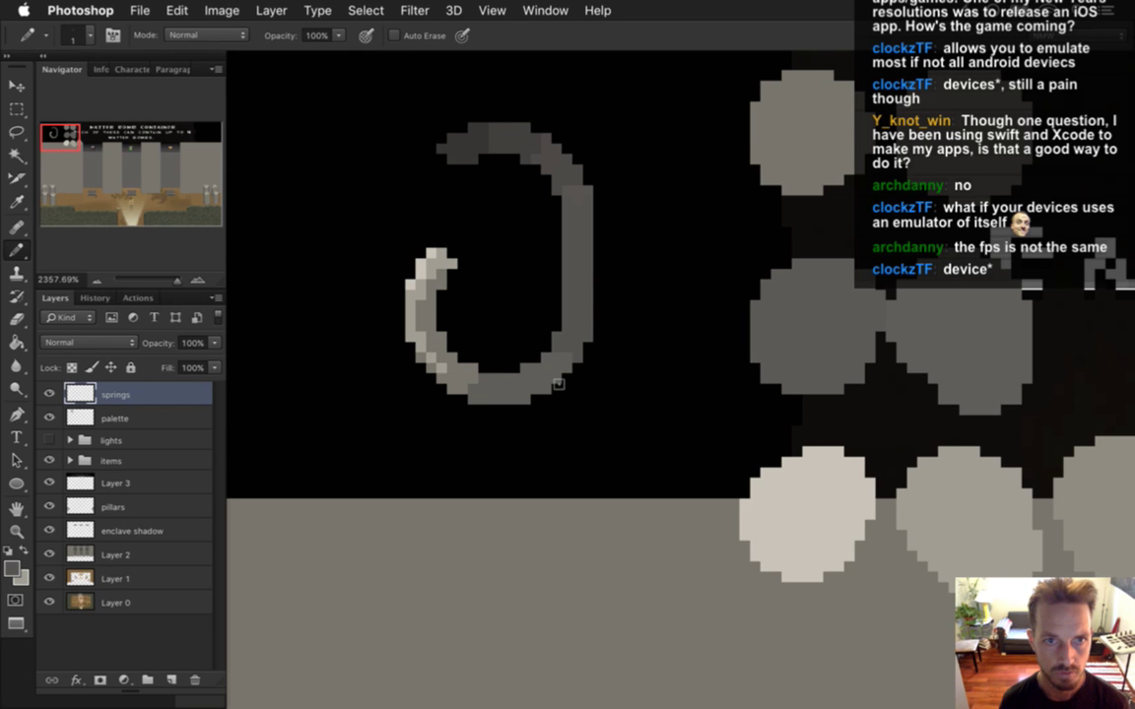
# Step: Sample the dark grey and pencil extra pixels along the inner edge of the coil's lower right curve
pyautogui.press('i')
pyautogui.press('b')
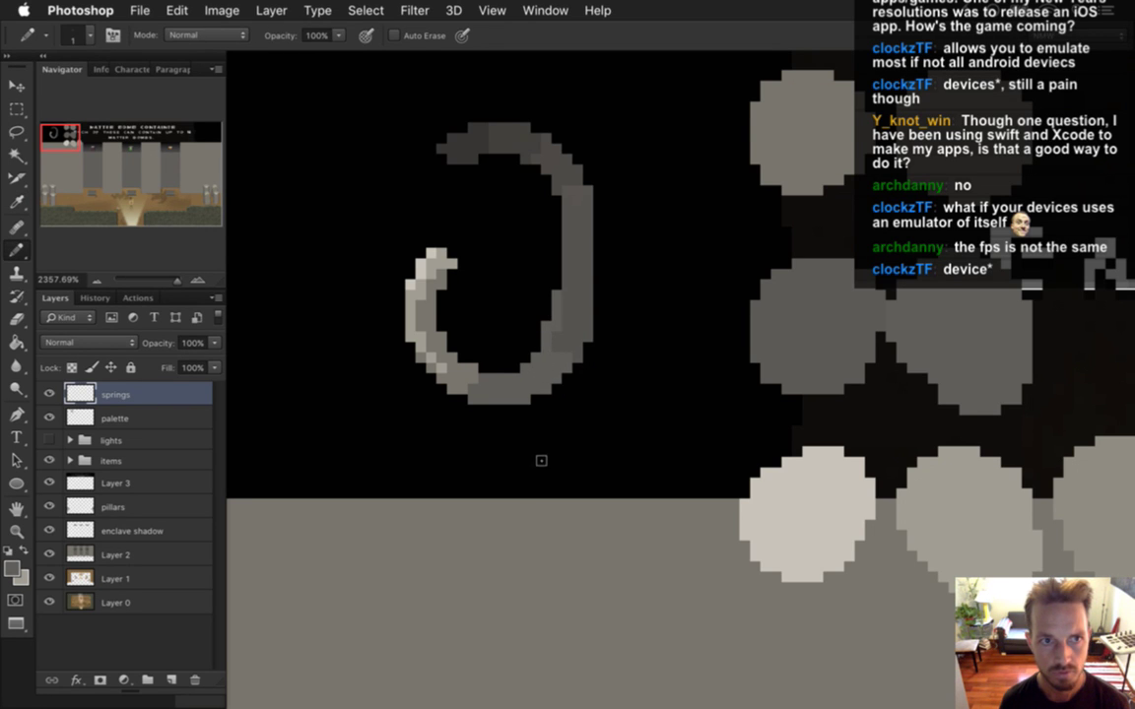
# Step: Undo the trial erasing stroke below the coil and reduce the eraser to a 1-pixel tip
pyautogui.press('e')
pyautogui.moveTo(547, 402); pyautogui.dragTo(554, 477)
pyautogui.press('[')
pyautogui.press('[')
pyautogui.press('[')
pyautogui.press('super+z')
pyautogui.press('[')
pyautogui.press('[')
pyautogui.press('[')
pyautogui.press('[')
pyautogui.press('[')
pyautogui.press('[')
pyautogui.press('[')
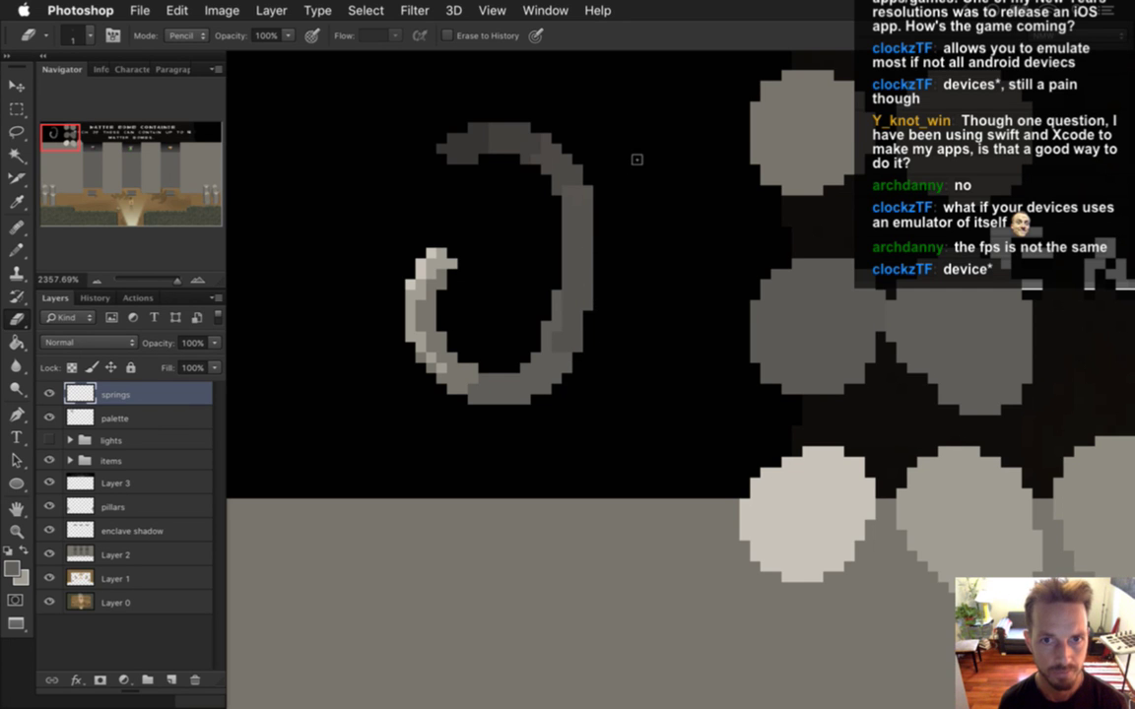
# Step: Round the coil's upper right shoulder by pencilling sampled grey along its inner edge and erasing the outer corner pixels
pyautogui.press('i')
pyautogui.click(566, 190)
pyautogui.press('b')
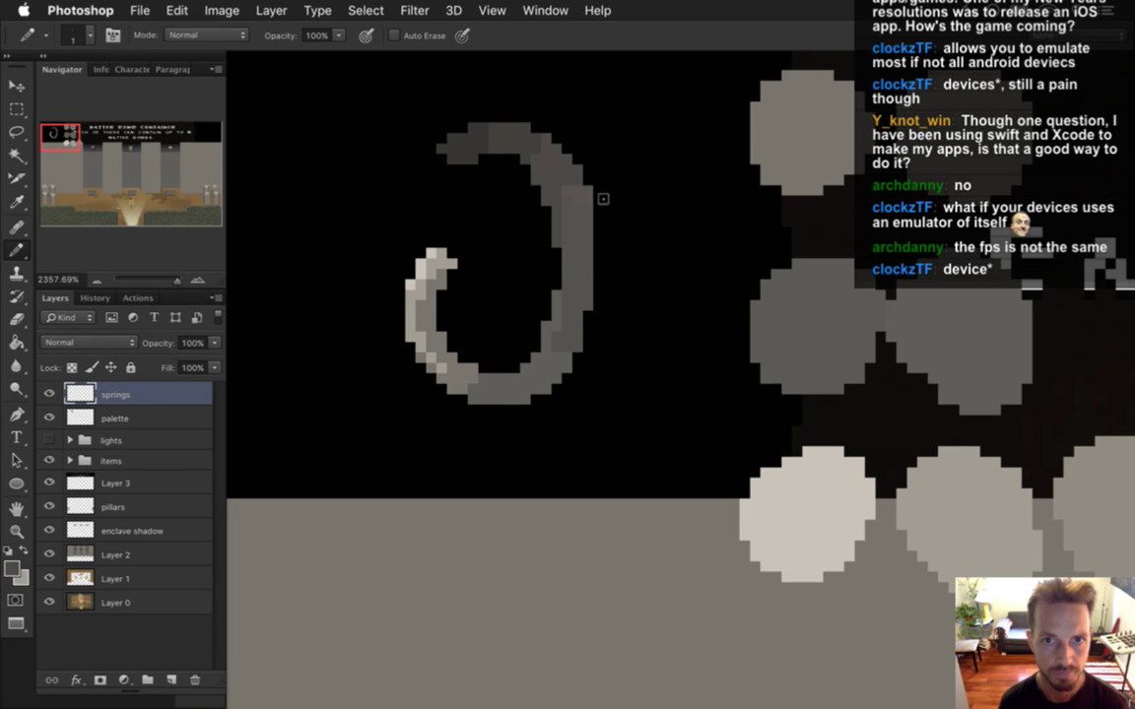
pyautogui.press('e')
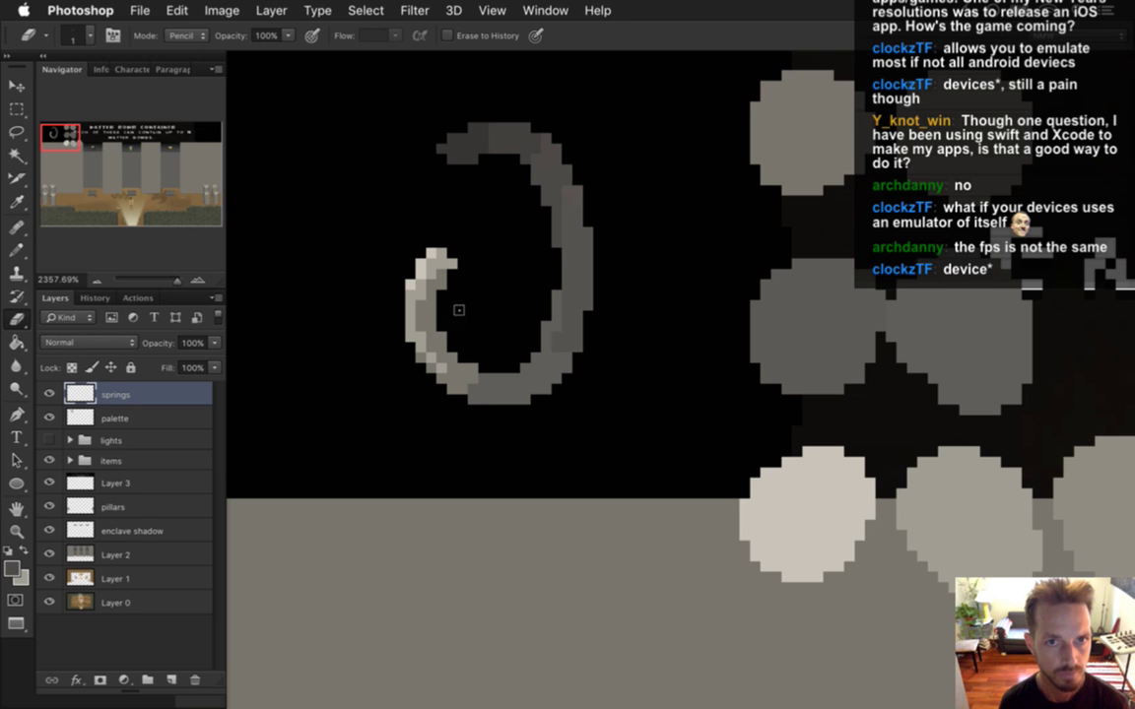
pyautogui.press('b')
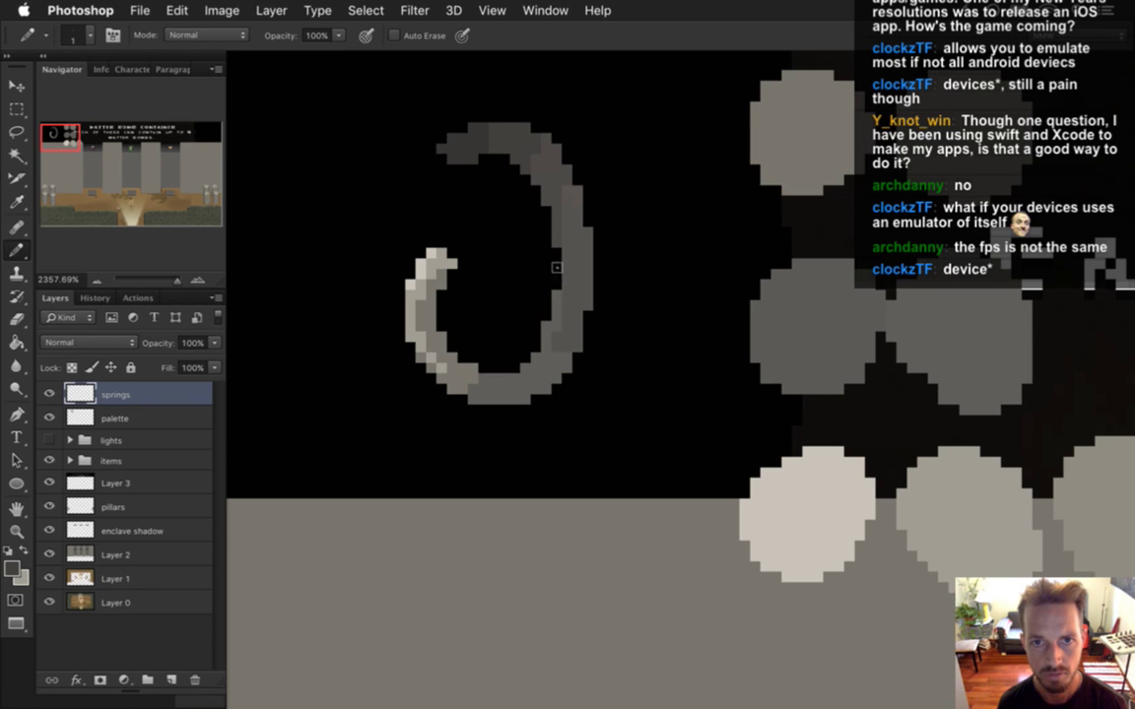
pyautogui.keyDown('alt'); pyautogui.click(500, 153); pyautogui.keyUp('alt')
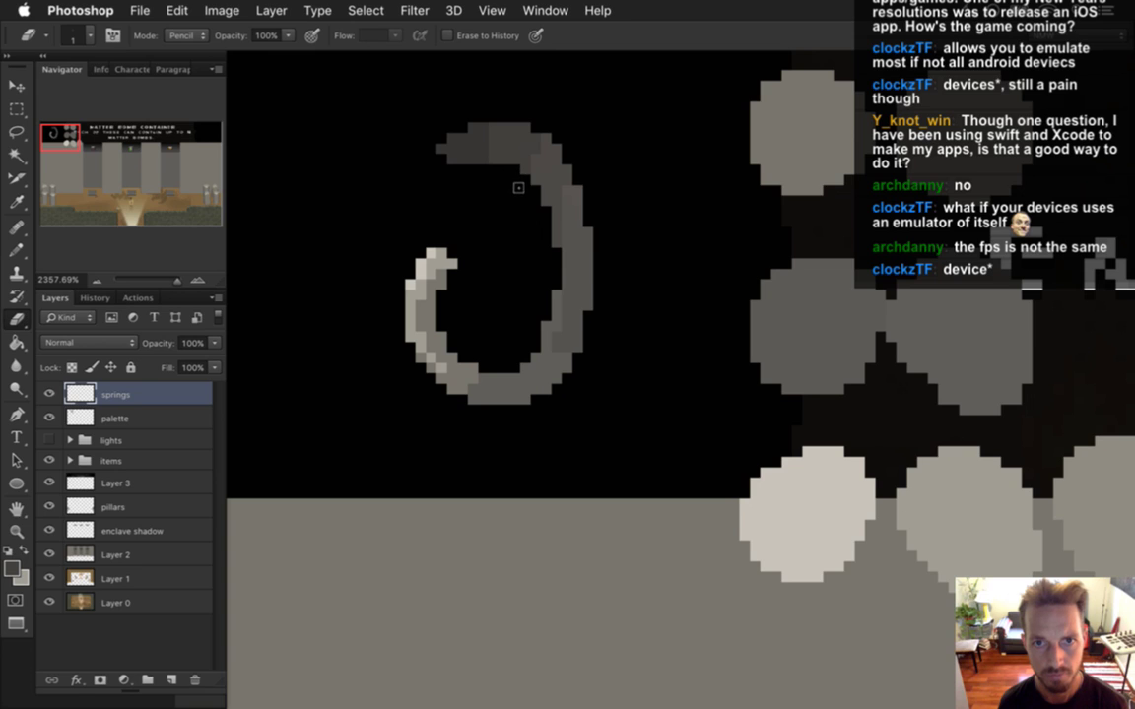
pyautogui.click(503, 158)
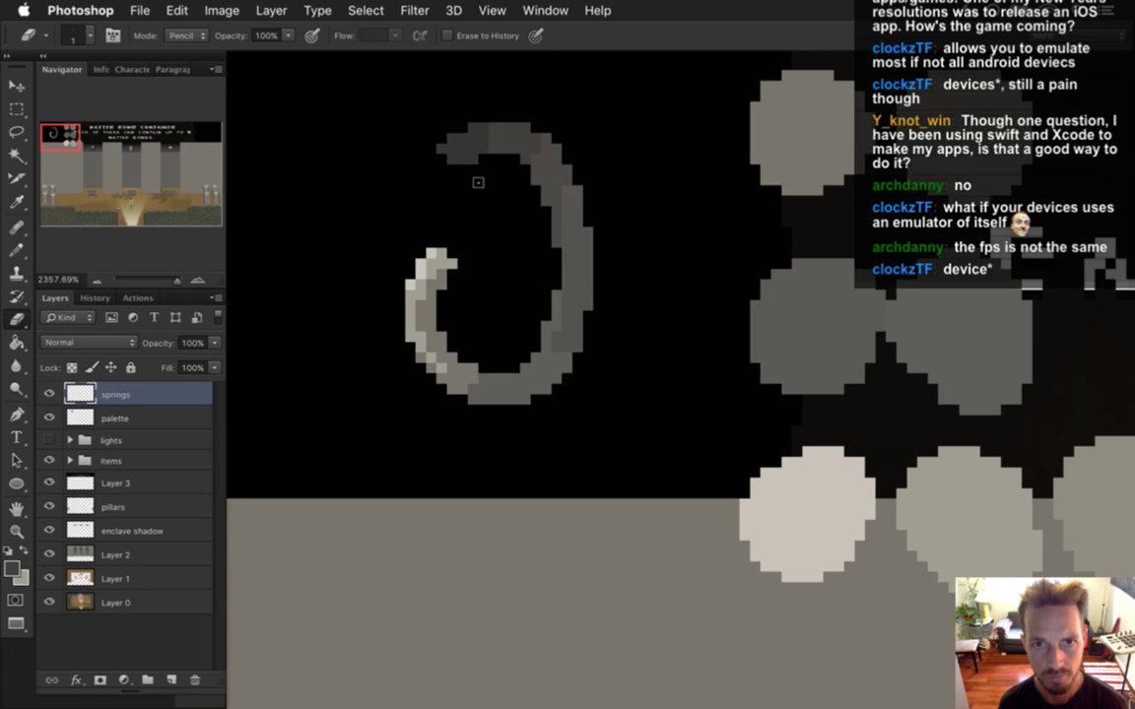
# Step: Sample the top arc's darkest grey and pencil a thin loop from its left end down and back to the coil's right side
pyautogui.press('i')
pyautogui.click(469, 152)
pyautogui.press('b')
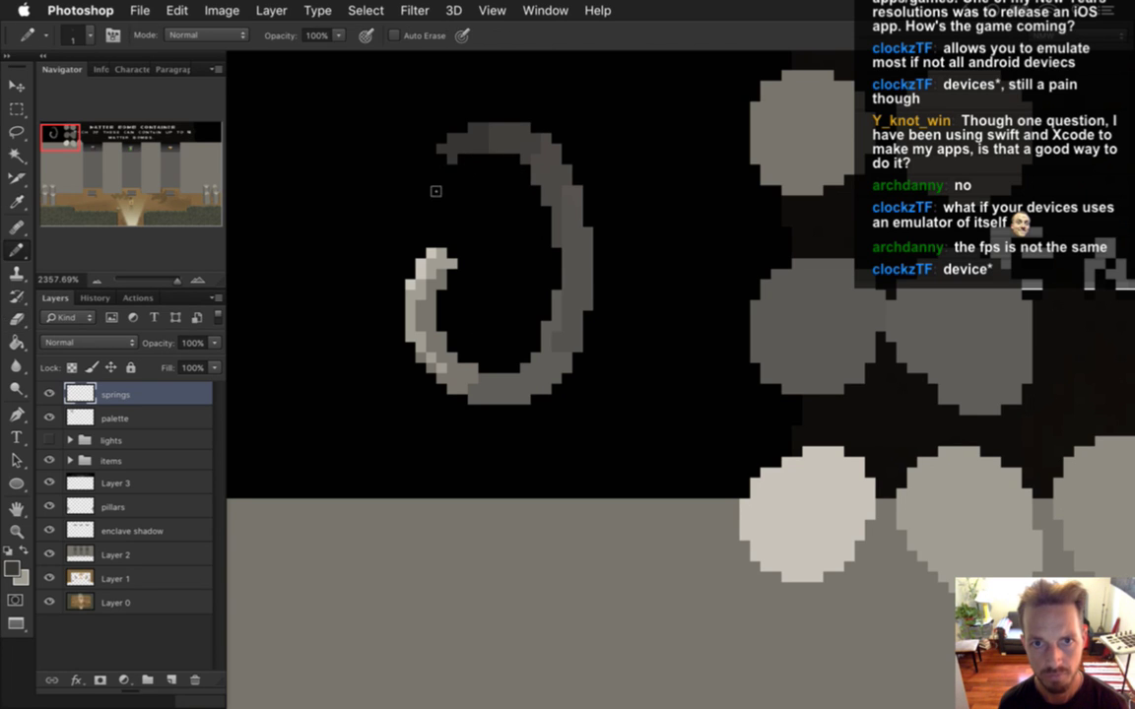
pyautogui.moveTo(445, 138)
pyautogui.mouseDown()
pyautogui.moveTo(435, 195)
pyautogui.moveTo(466, 250)
pyautogui.moveTo(542, 235)
pyautogui.moveTo(537, 174)
pyautogui.mouseUp()
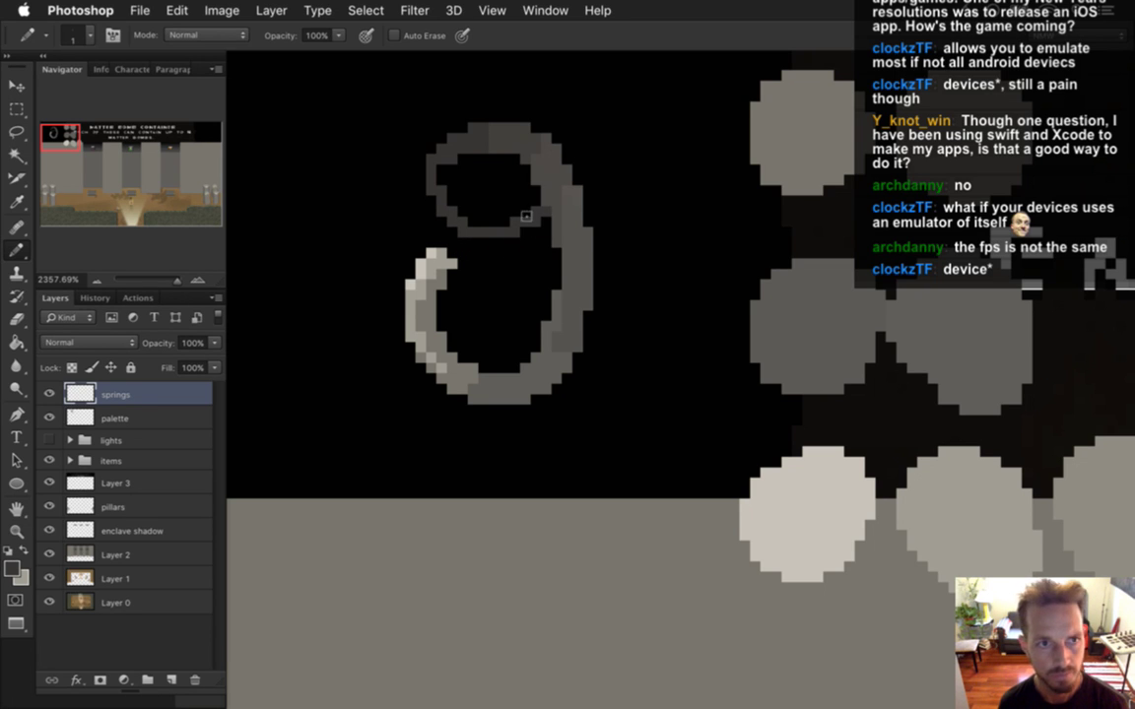
# Step: Thicken the small upper loop inward and outward on its left side, and erase the excess pixels inside its hole
pyautogui.moveTo(444, 188)
pyautogui.mouseDown()
pyautogui.moveTo(433, 163)
pyautogui.moveTo(494, 237)
pyautogui.moveTo(450, 219)
pyautogui.moveTo(479, 204)
pyautogui.moveTo(480, 187)
pyautogui.mouseUp()
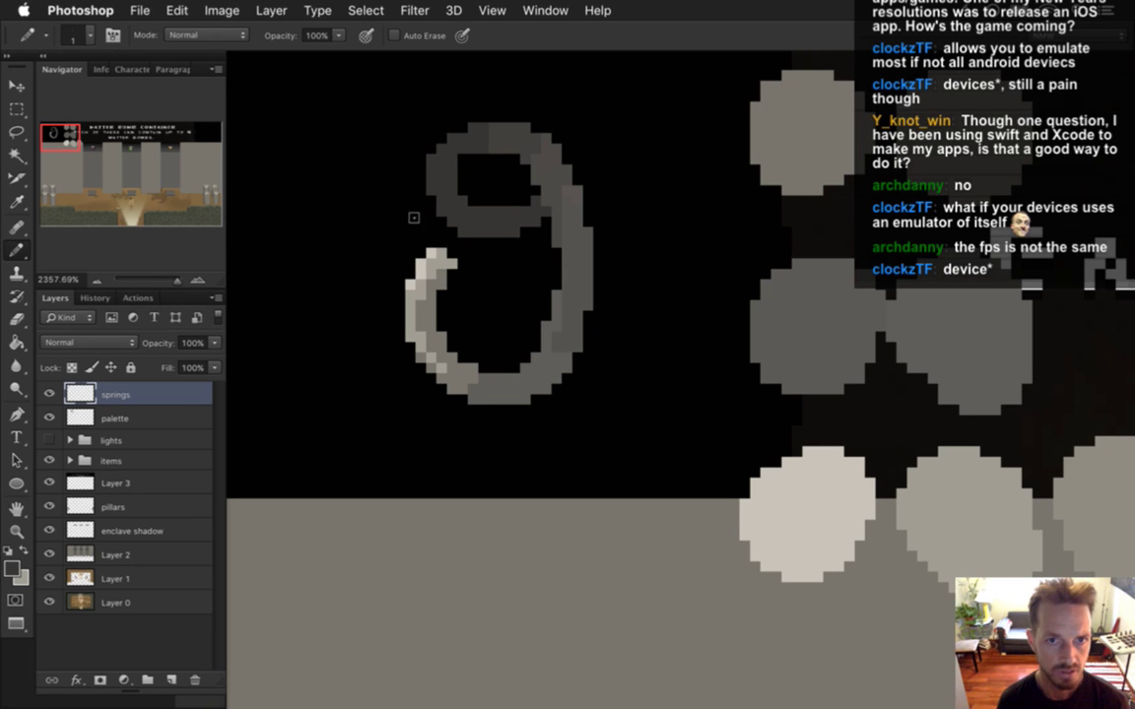
pyautogui.moveTo(417, 185); pyautogui.dragTo(414, 223)
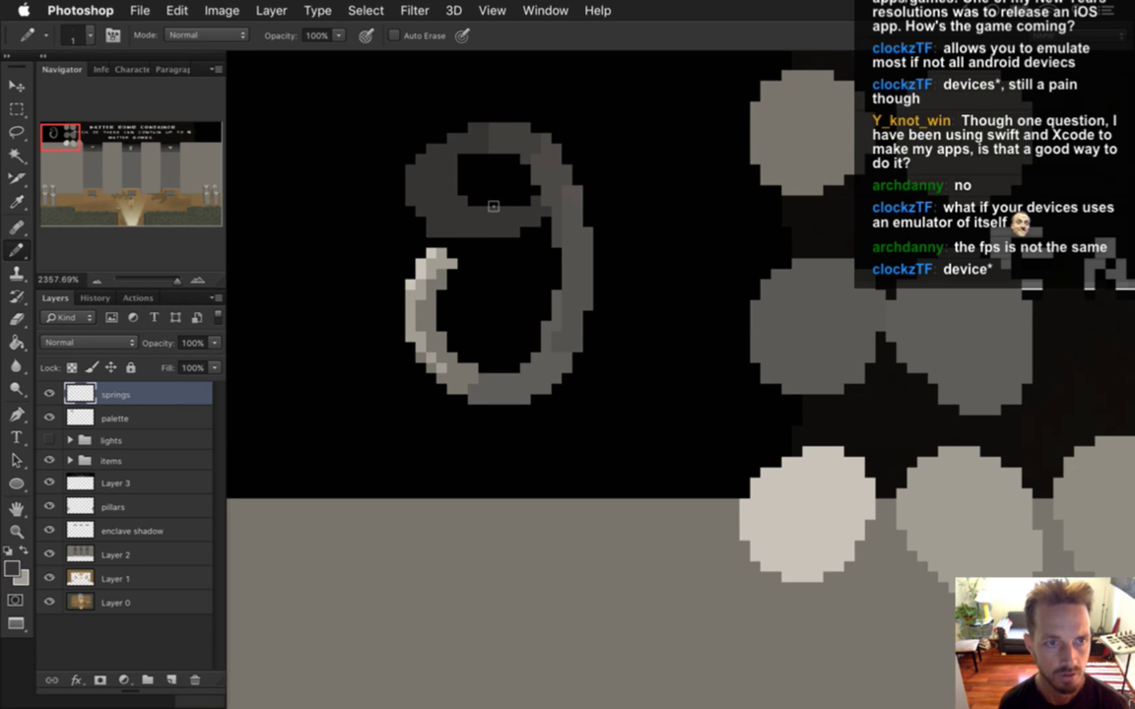
pyautogui.press('e')
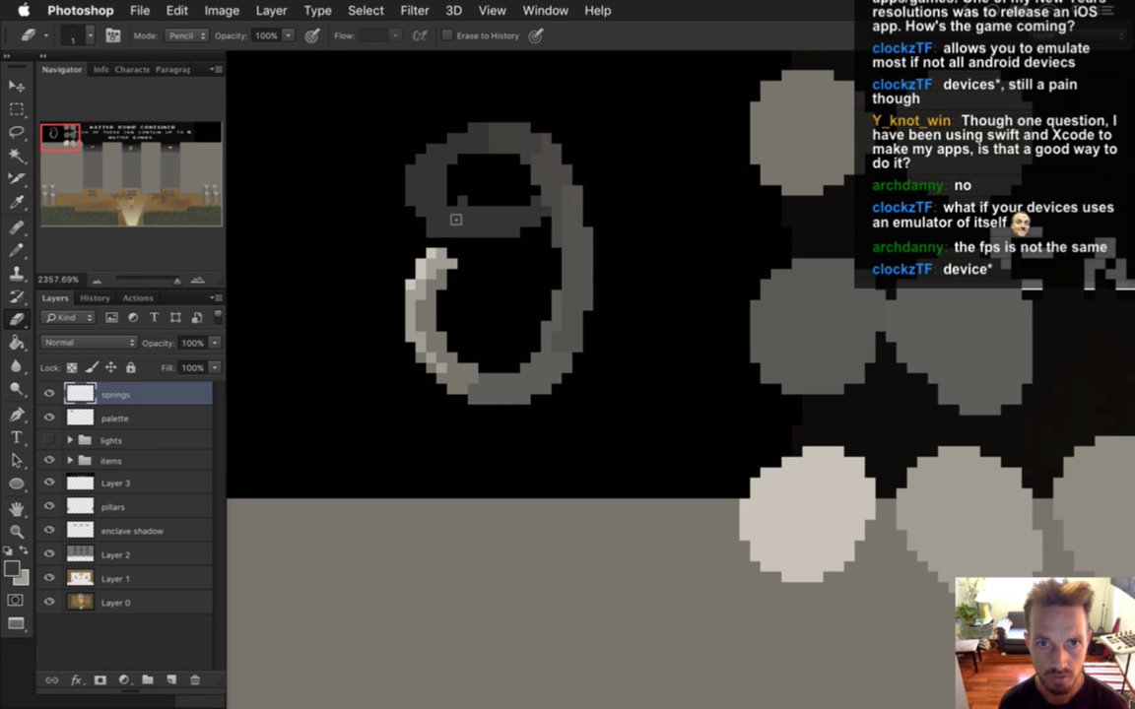
pyautogui.click(422, 189)
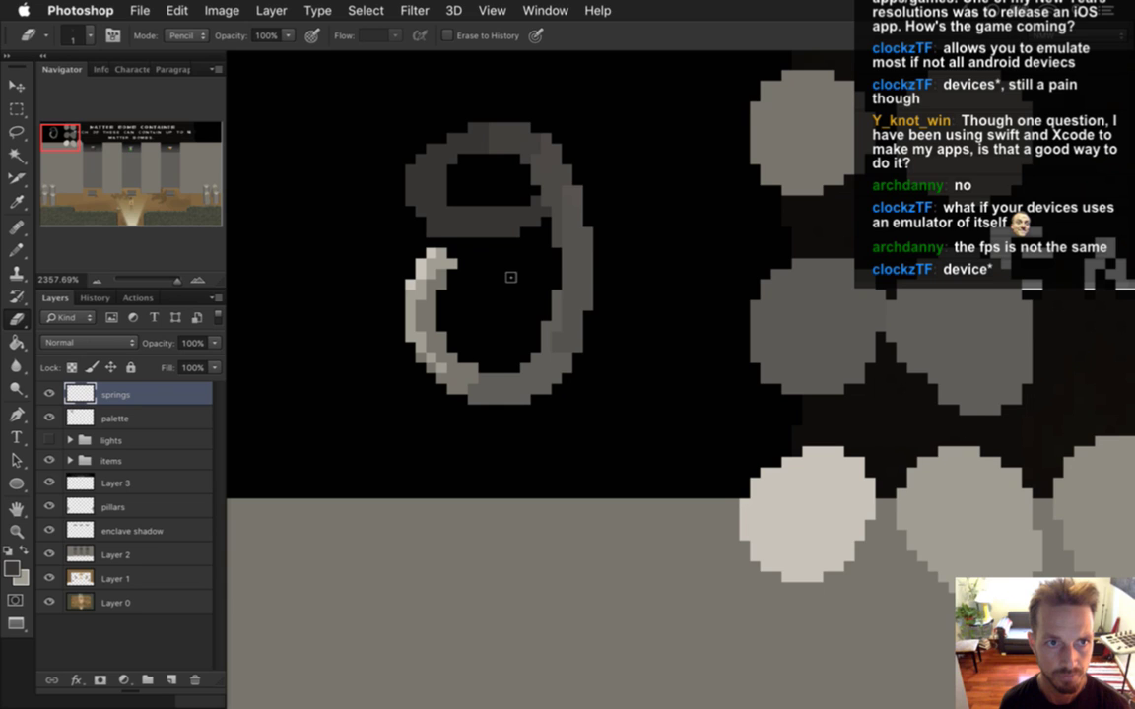
# Step: Refine the upper loop's inner edge, rounding the corners of its hole with the sampled dark grey
pyautogui.press('b')
pyautogui.hotkey('shift', 'b')
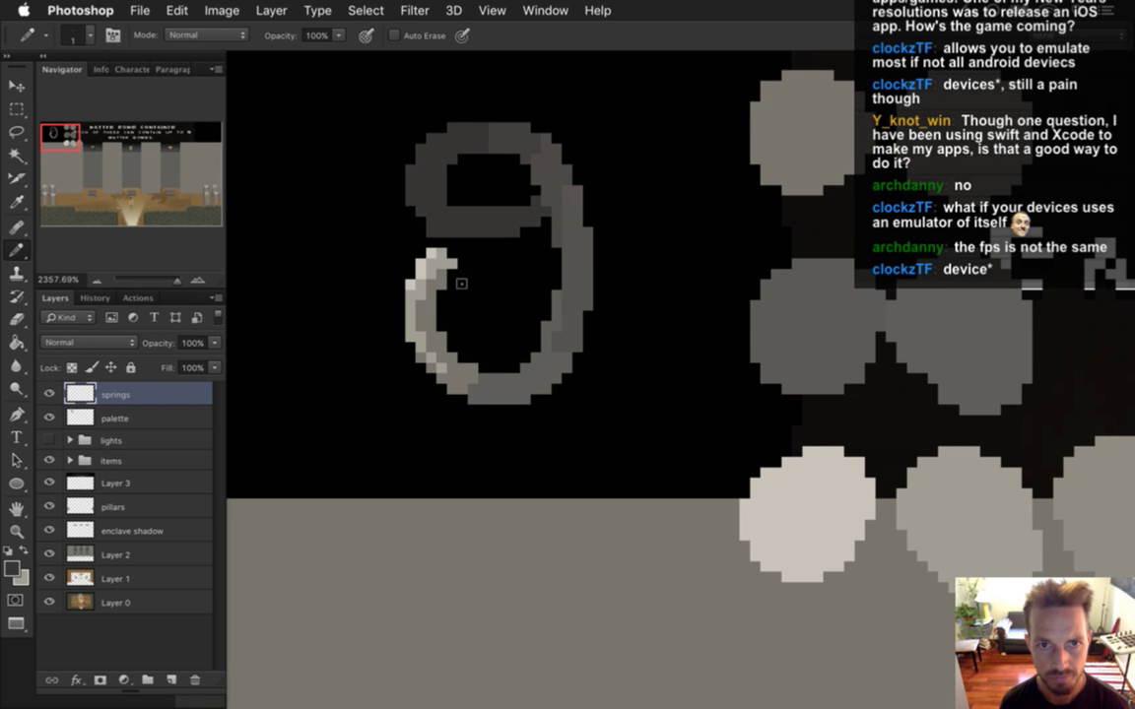
pyautogui.press('e')
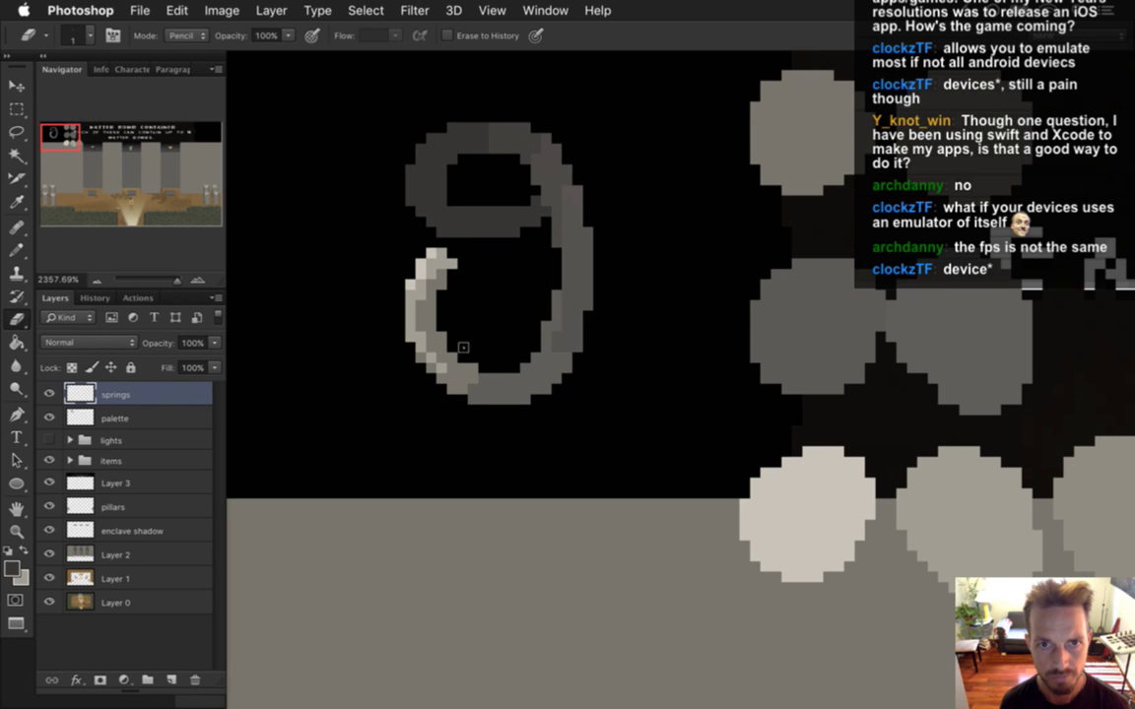
pyautogui.press('b')
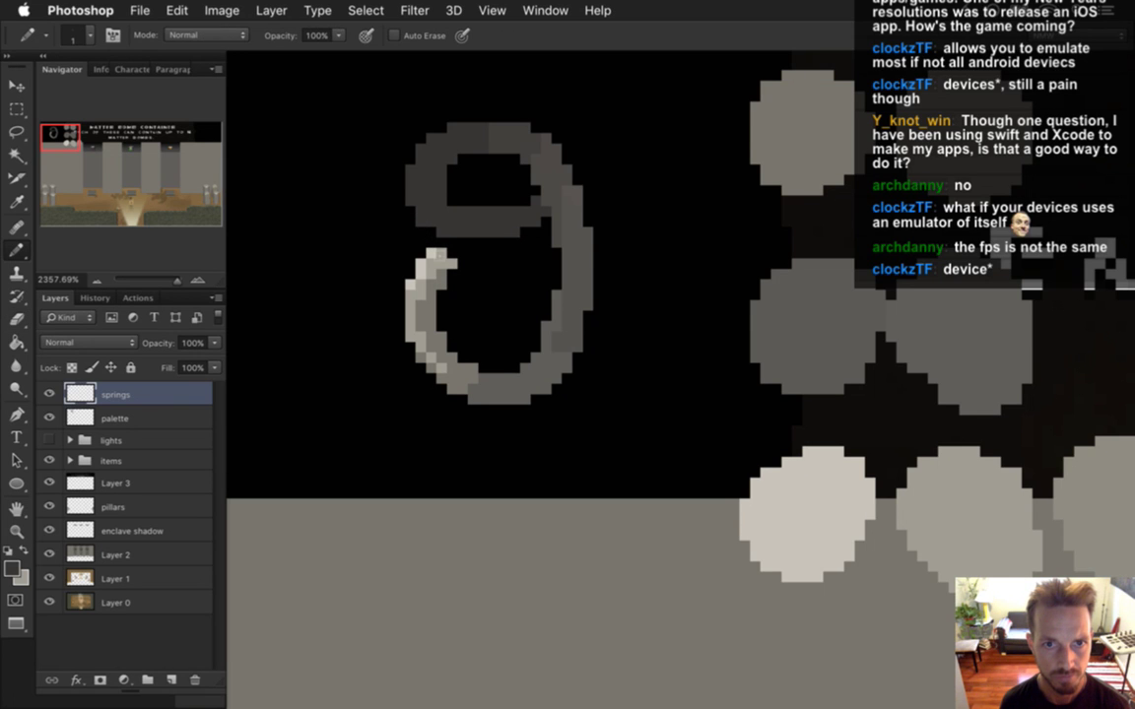
pyautogui.press('e')
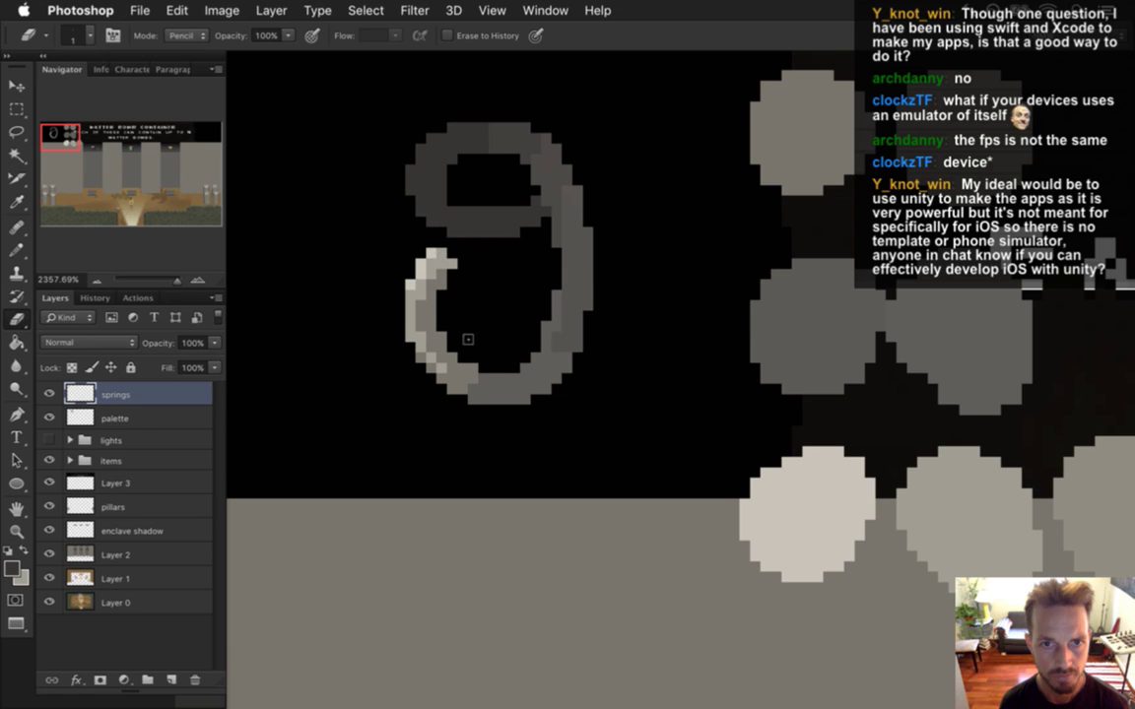
pyautogui.press('i')
pyautogui.press('b')
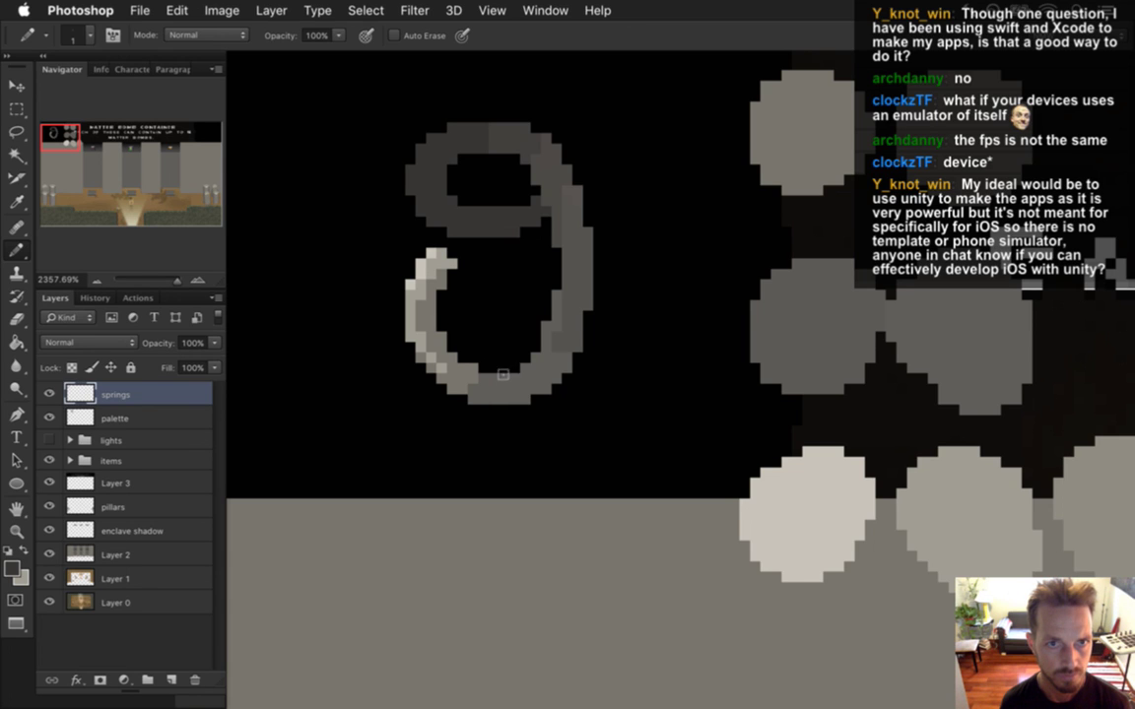
pyautogui.keyDown('alt'); pyautogui.click(483, 202); pyautogui.keyUp('alt')
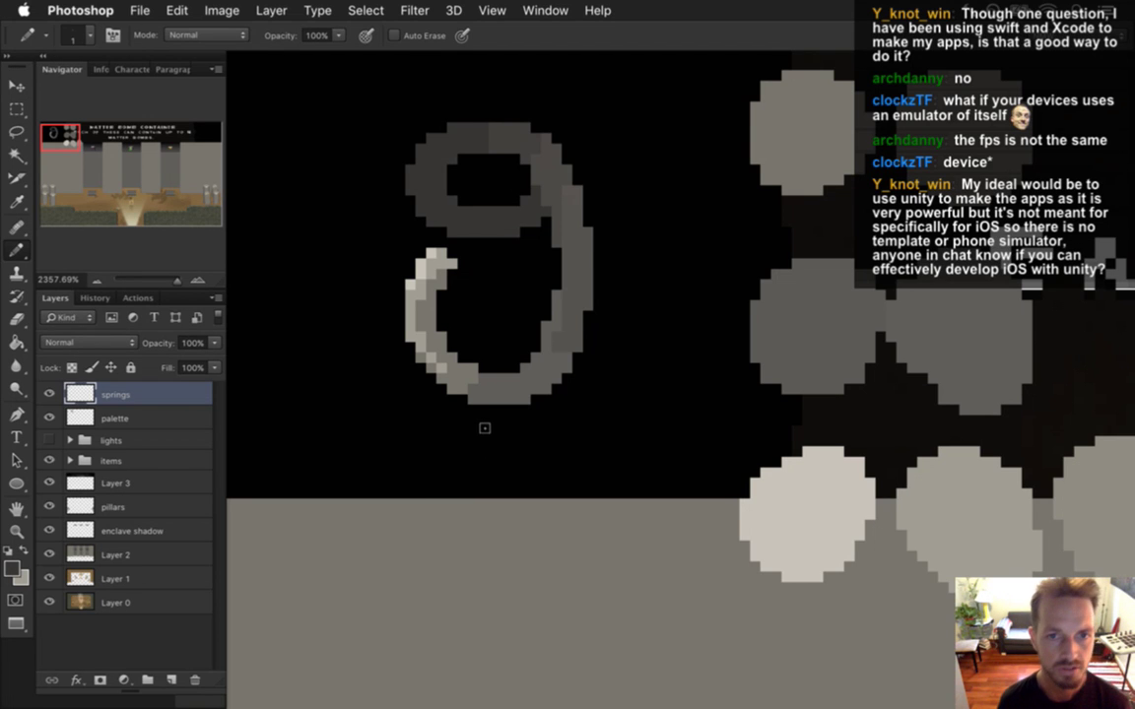
# Step: Set the foreground colour to #292827 and pencil a darker shade along the underside of the upper loop
pyautogui.press('i')
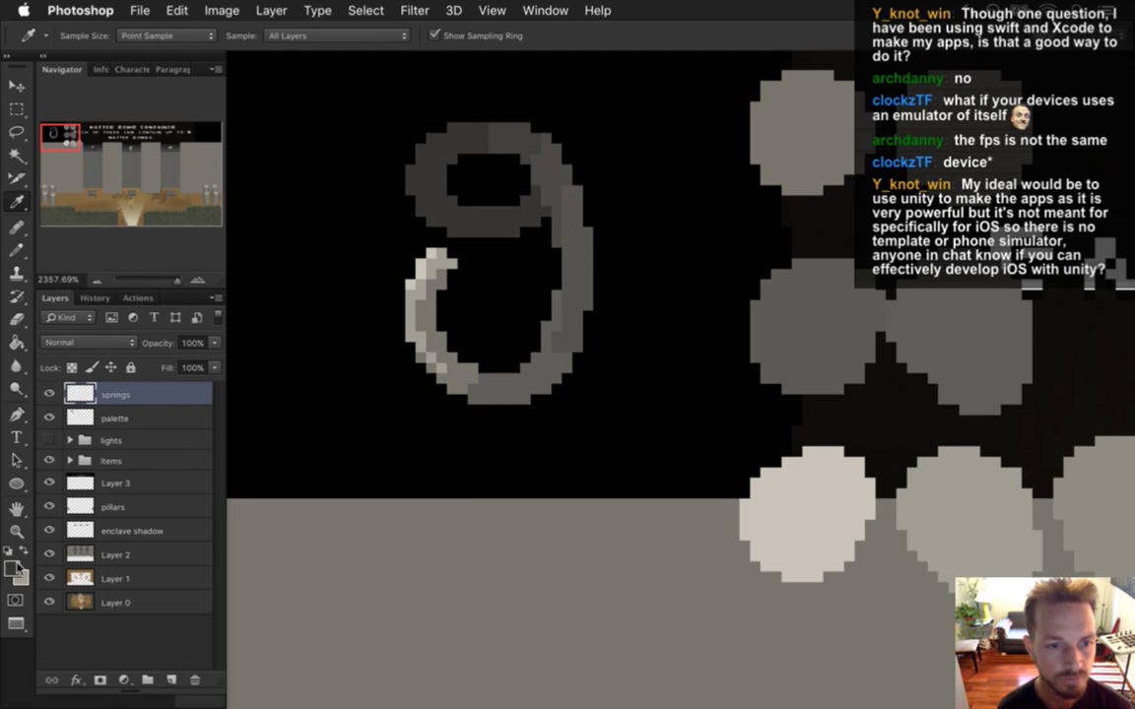
pyautogui.click(13, 569)
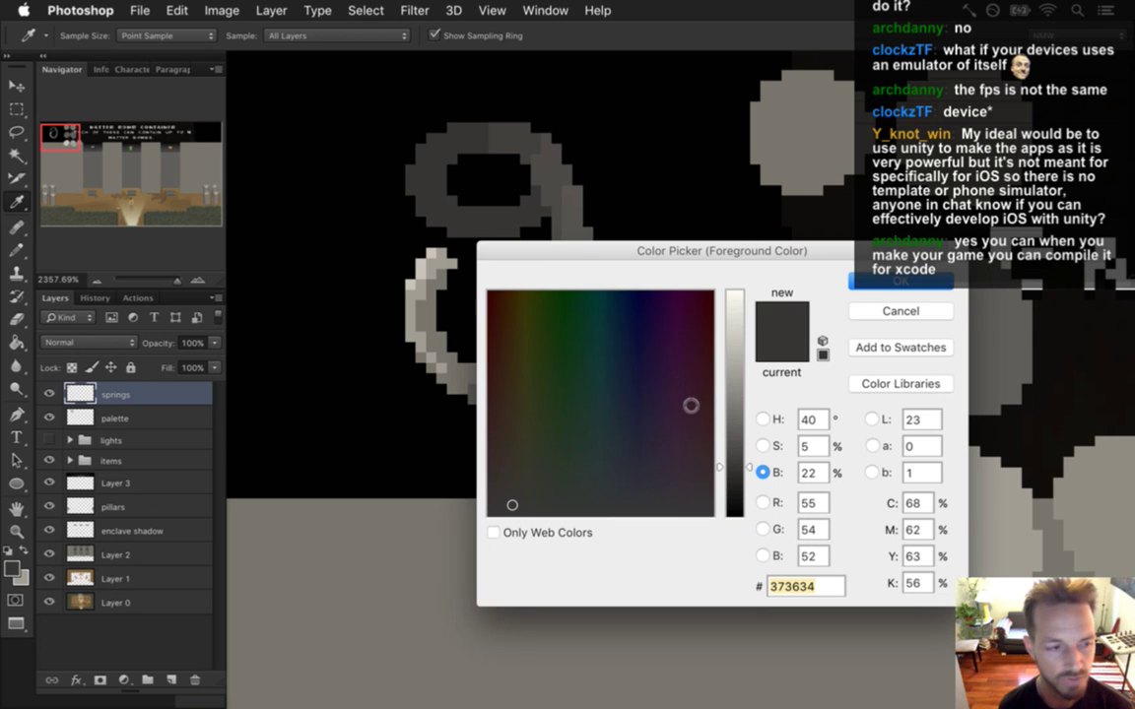
pyautogui.moveTo(753, 465); pyautogui.dragTo(752, 483)
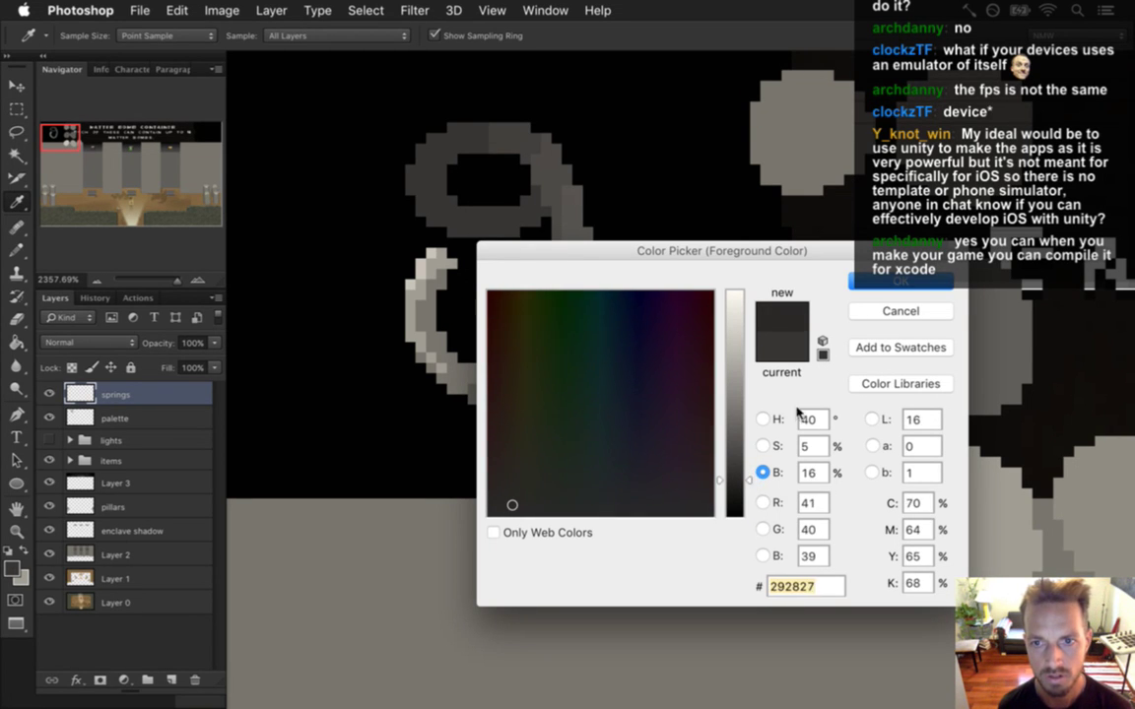
pyautogui.click(892, 286)
pyautogui.press('b')
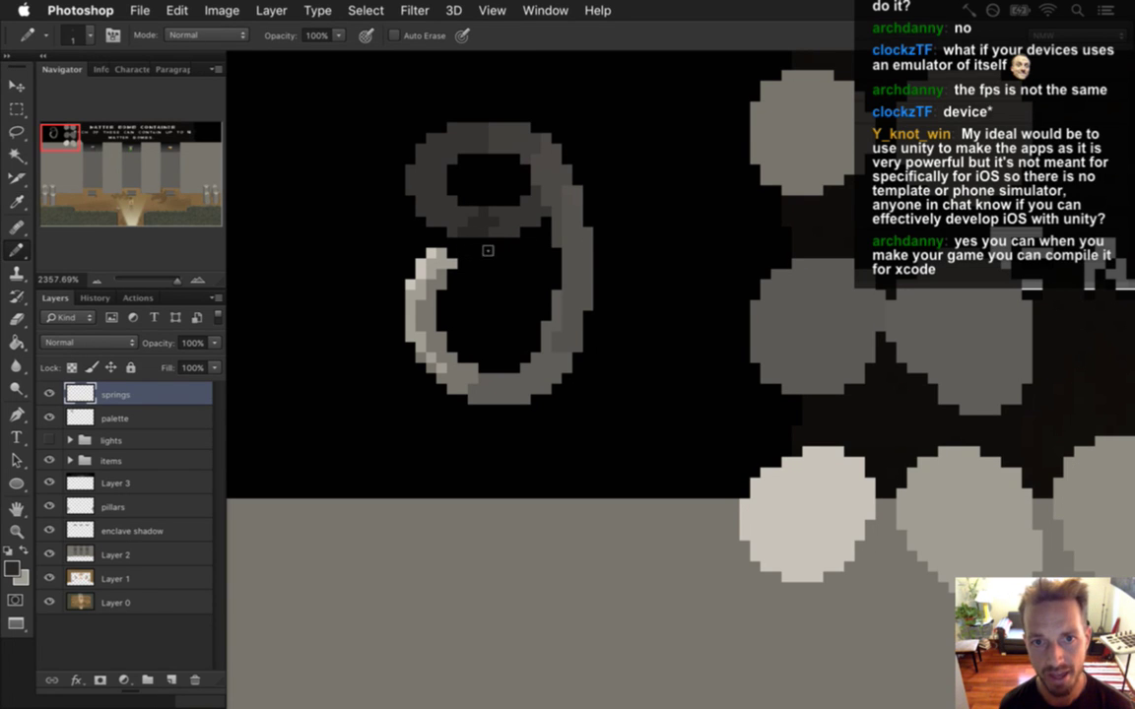
pyautogui.moveTo(503, 235)
pyautogui.mouseDown()
pyautogui.moveTo(541, 230)
pyautogui.moveTo(481, 211)
pyautogui.moveTo(461, 225)
pyautogui.mouseUp()
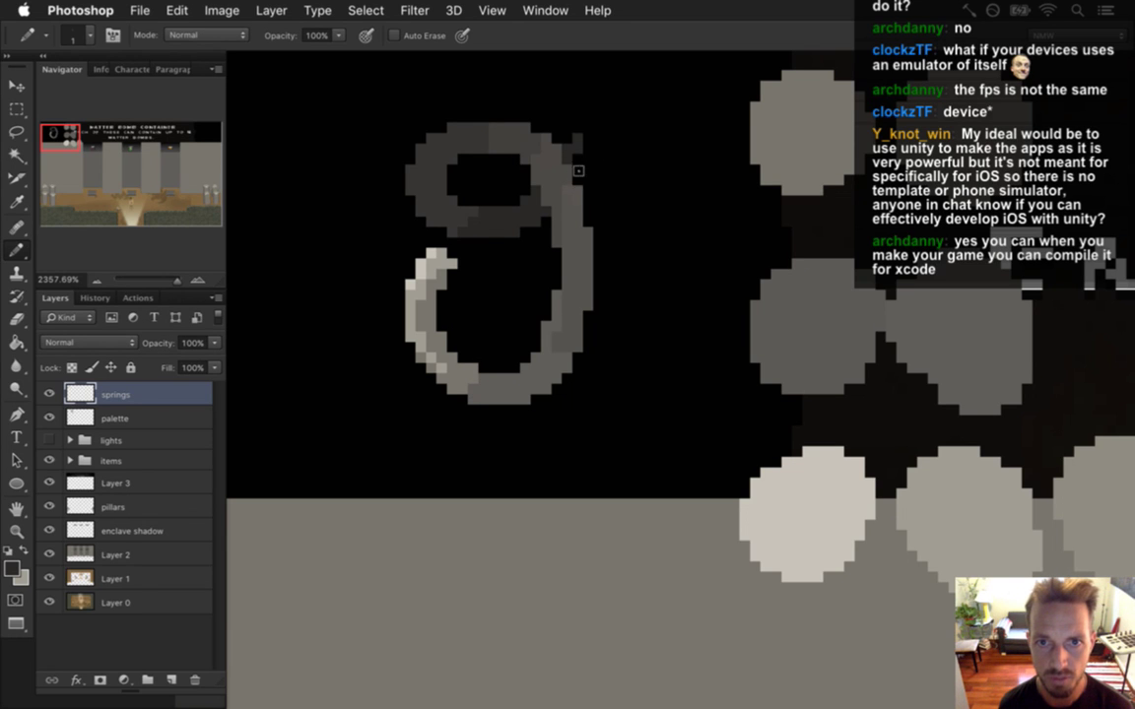
# Step: Pencil a short, dark stub of the next coil rising behind the upper right shoulder, and trim its tip with the eraser
pyautogui.moveTo(588, 116); pyautogui.dragTo(583, 144)
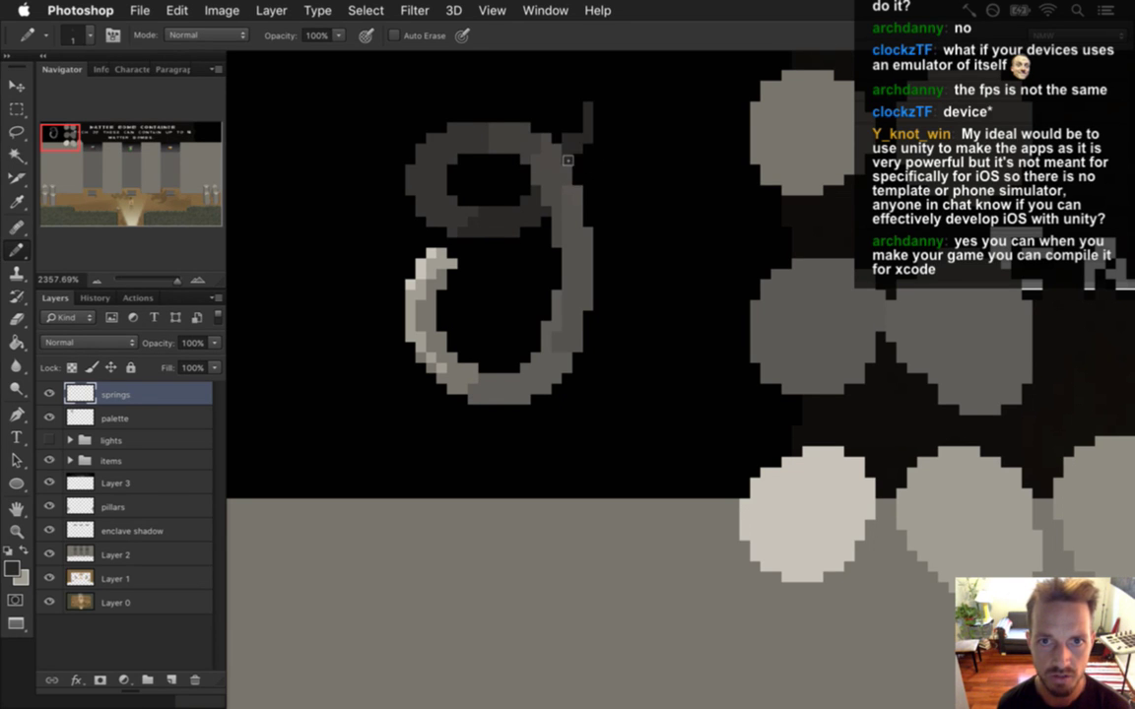
pyautogui.moveTo(579, 96); pyautogui.dragTo(567, 128)
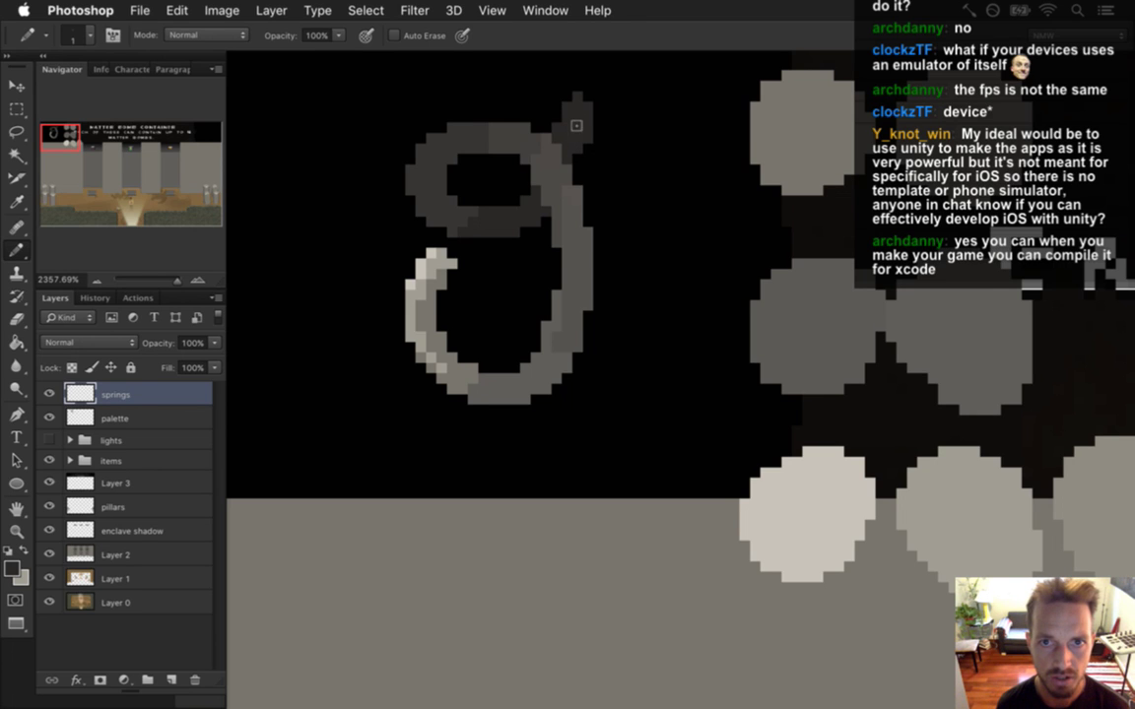
pyautogui.press('e')
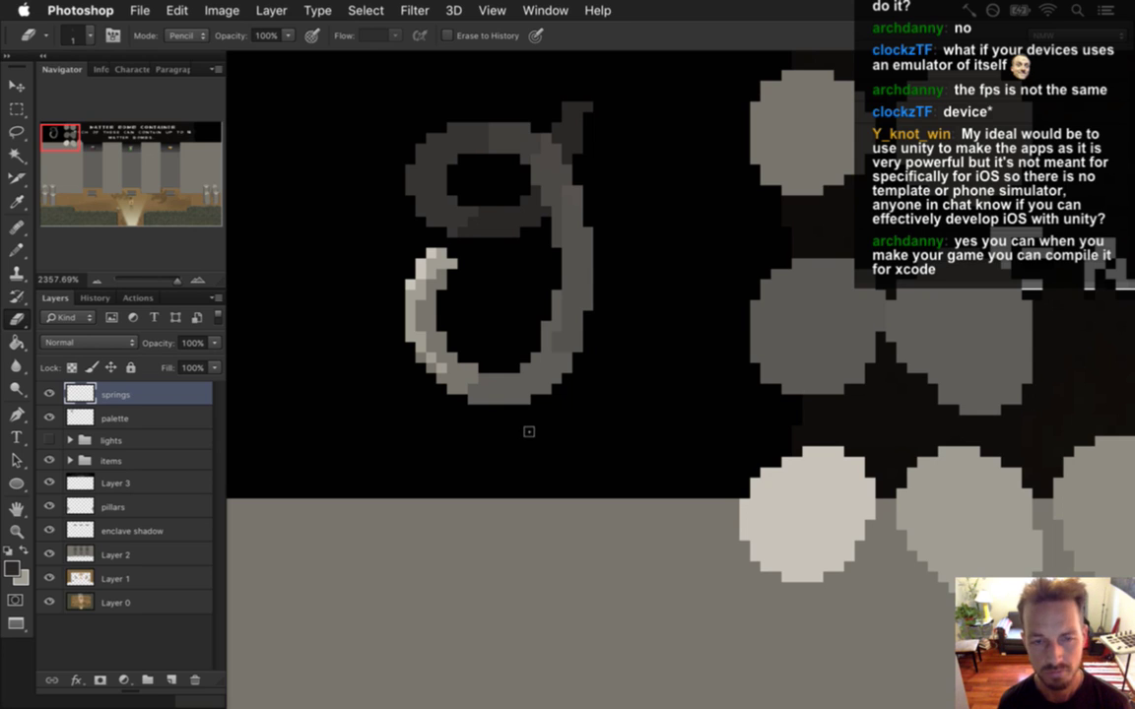
# Step: Sample the mid grey and smooth the large coil's bottom curve, filling its inner edge and erasing outer lower-right pixels
pyautogui.press('b')
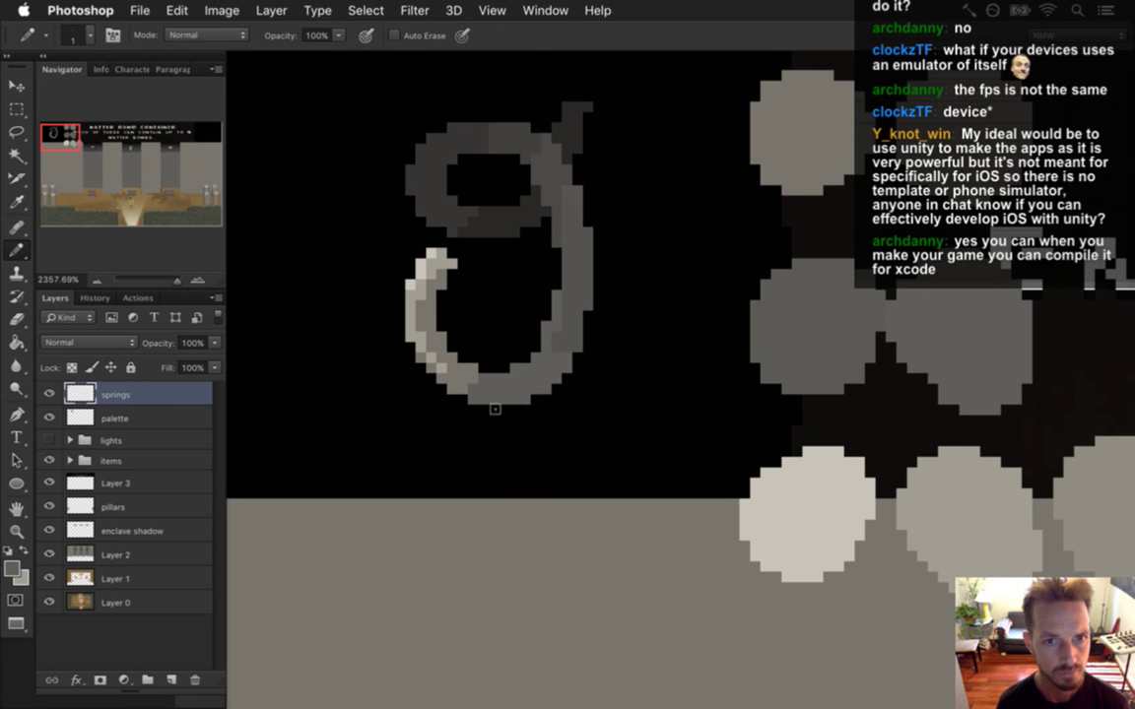
pyautogui.press('i')
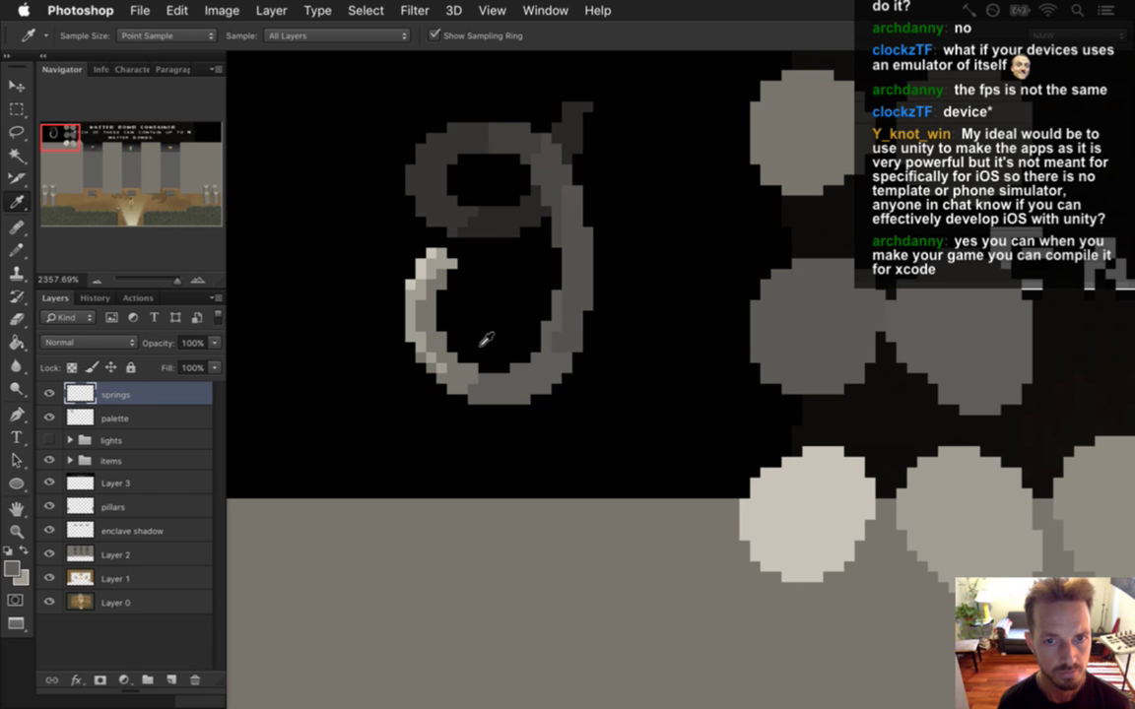
pyautogui.press('e')
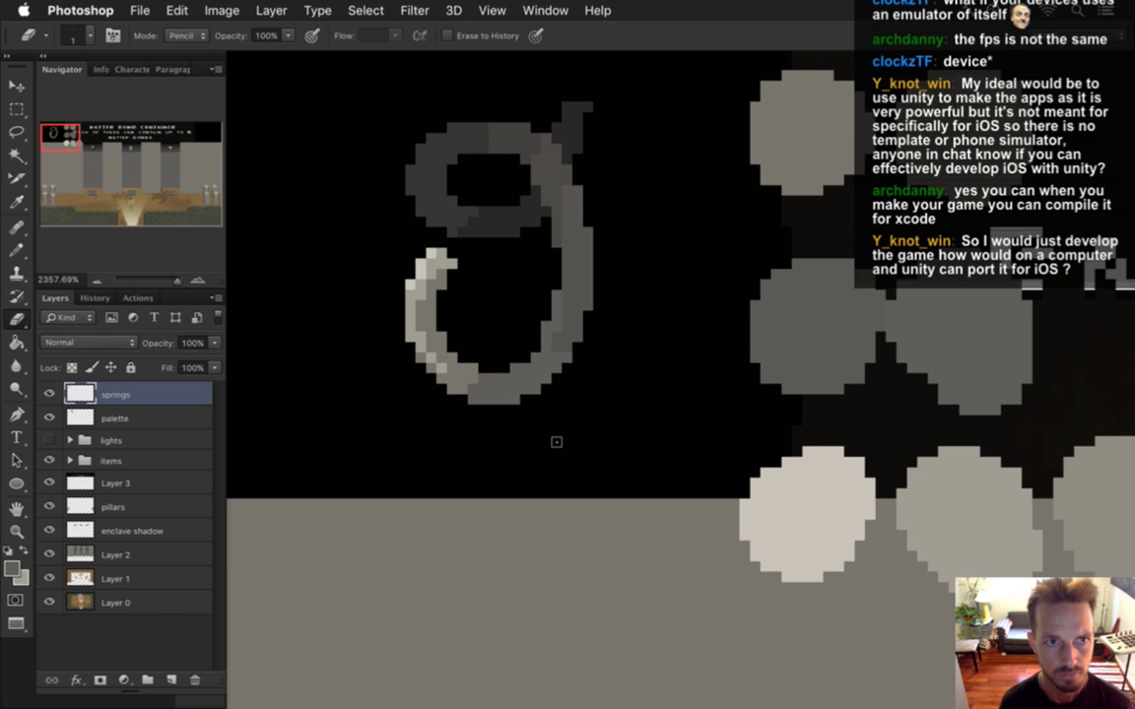
pyautogui.press('b')
pyautogui.keyDown('alt'); pyautogui.click(468, 337); pyautogui.keyUp('alt')
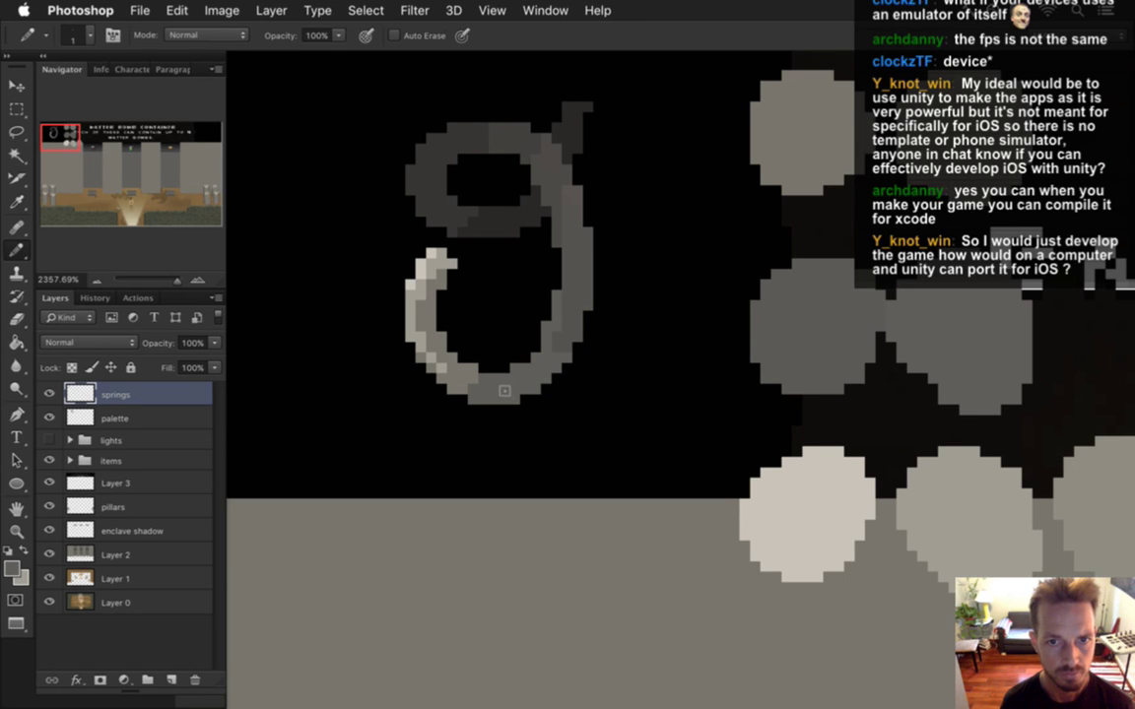
# Step: Sample the taupe from the coil's left side and extend that shade along the bottom of the large coil
pyautogui.keyDown('alt'); pyautogui.click(421, 326); pyautogui.keyUp('alt')
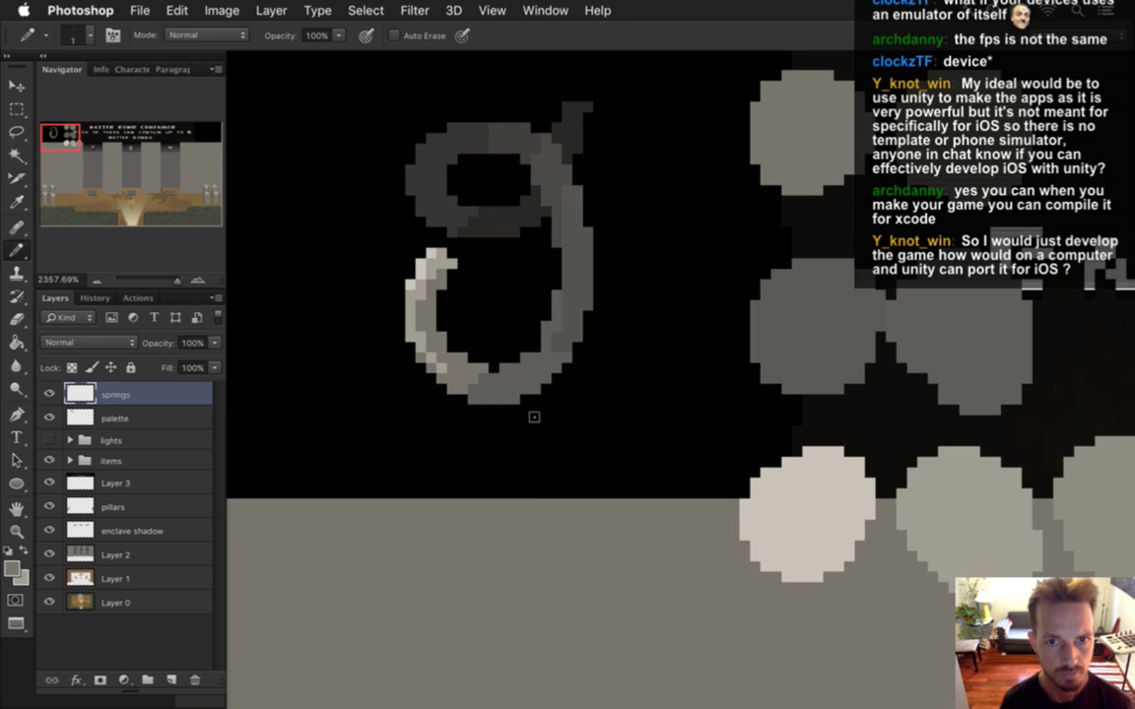
pyautogui.keyDown('alt'); pyautogui.click(539, 378); pyautogui.keyUp('alt')
pyautogui.keyDown('alt'); pyautogui.click(413, 330); pyautogui.keyUp('alt')
pyautogui.click(460, 392)
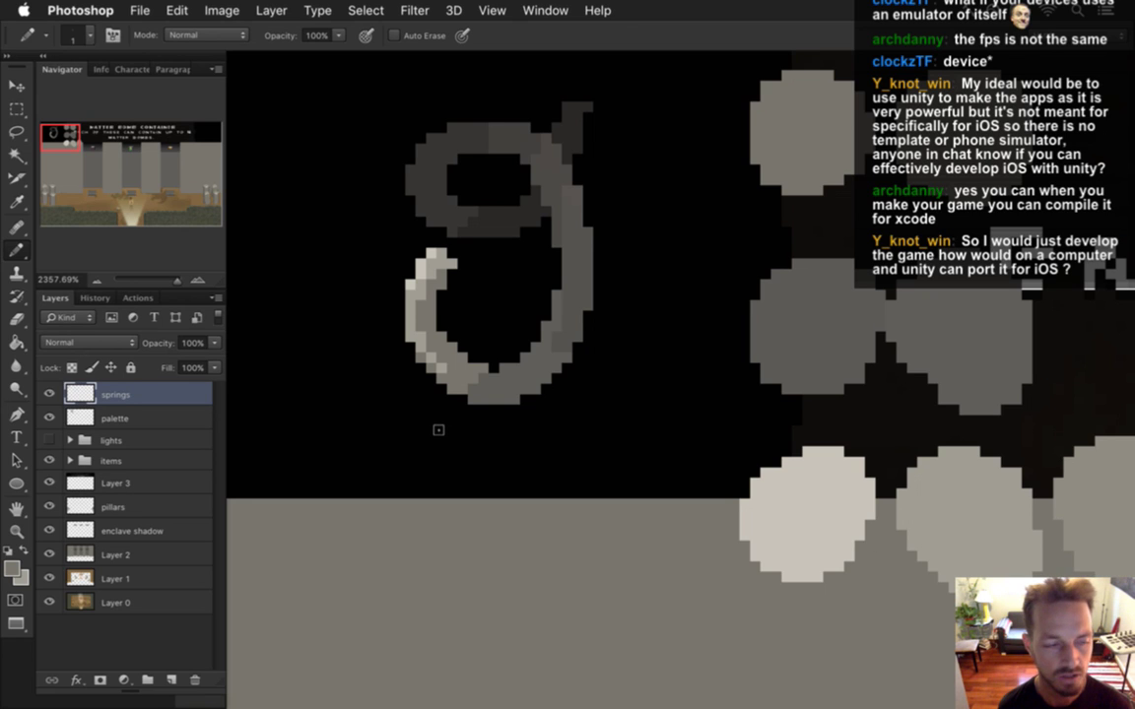
# Step: Sample a lighter grey from the coil's lower left edge and touch up the neighbouring highlight pixel
pyautogui.keyDown('alt'); pyautogui.click(426, 366); pyautogui.keyUp('alt')
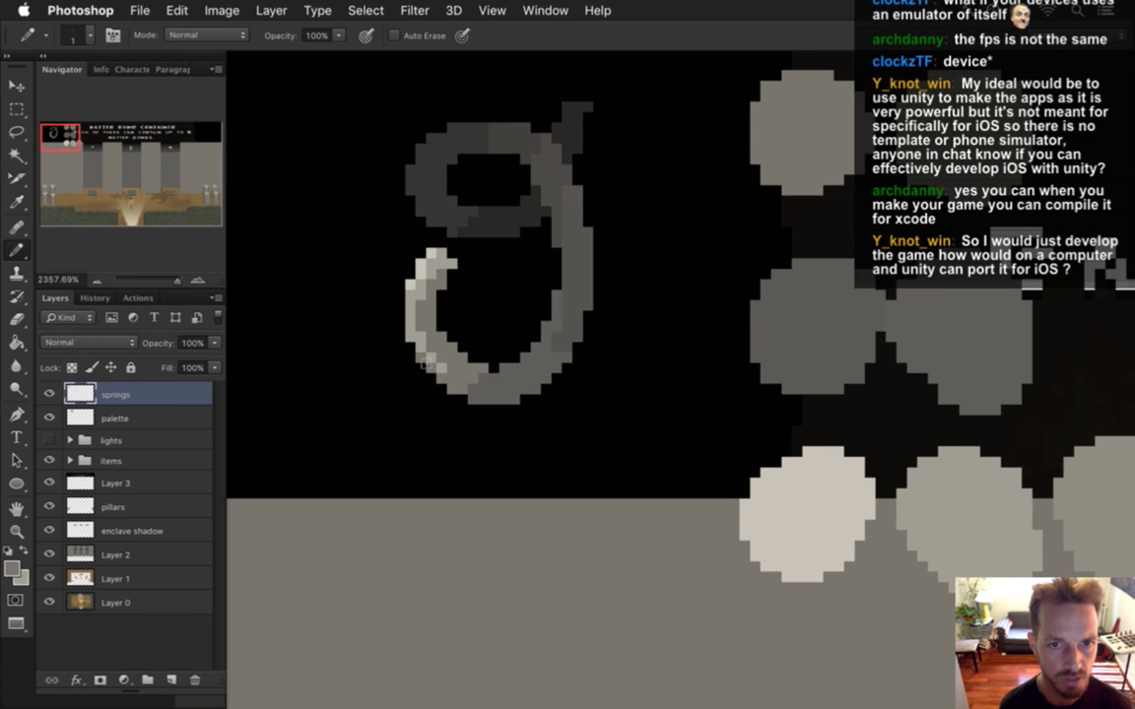
pyautogui.keyDown('alt'); pyautogui.click(427, 364); pyautogui.keyUp('alt')
pyautogui.click(433, 372)
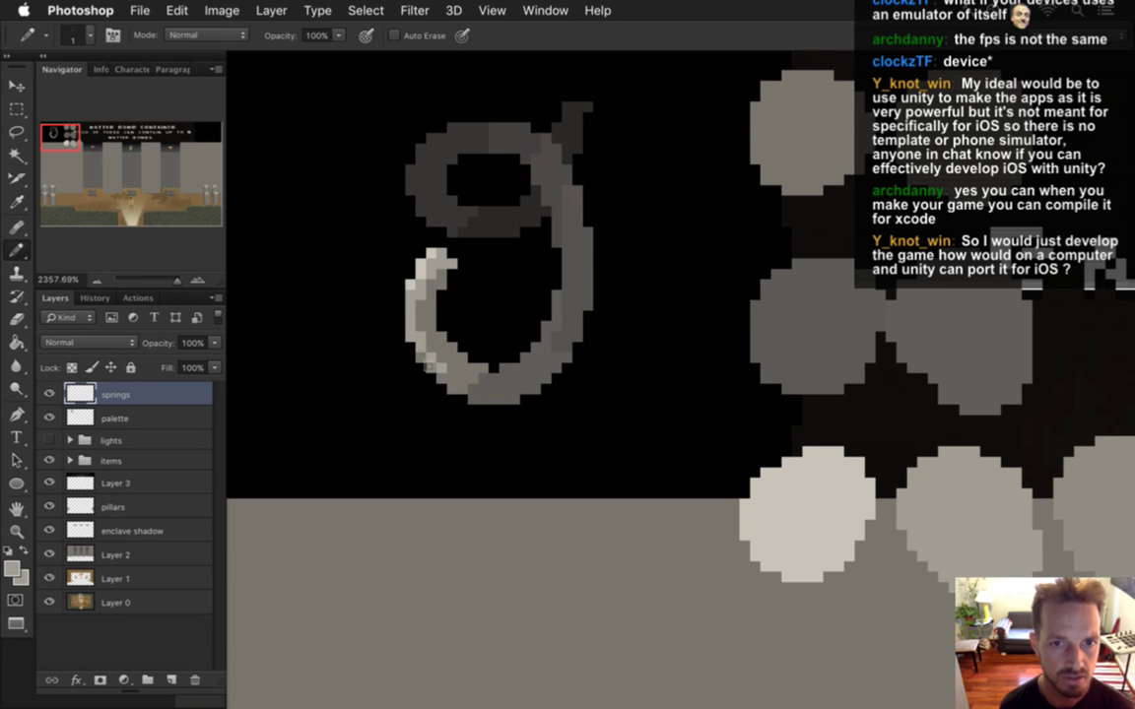
# Step: Retouch the spring's lower-left highlight with a taupe sampled from the coil, and move the spring around the item in the first alcove
pyautogui.keyDown('alt'); pyautogui.click(418, 354); pyautogui.keyUp('alt')
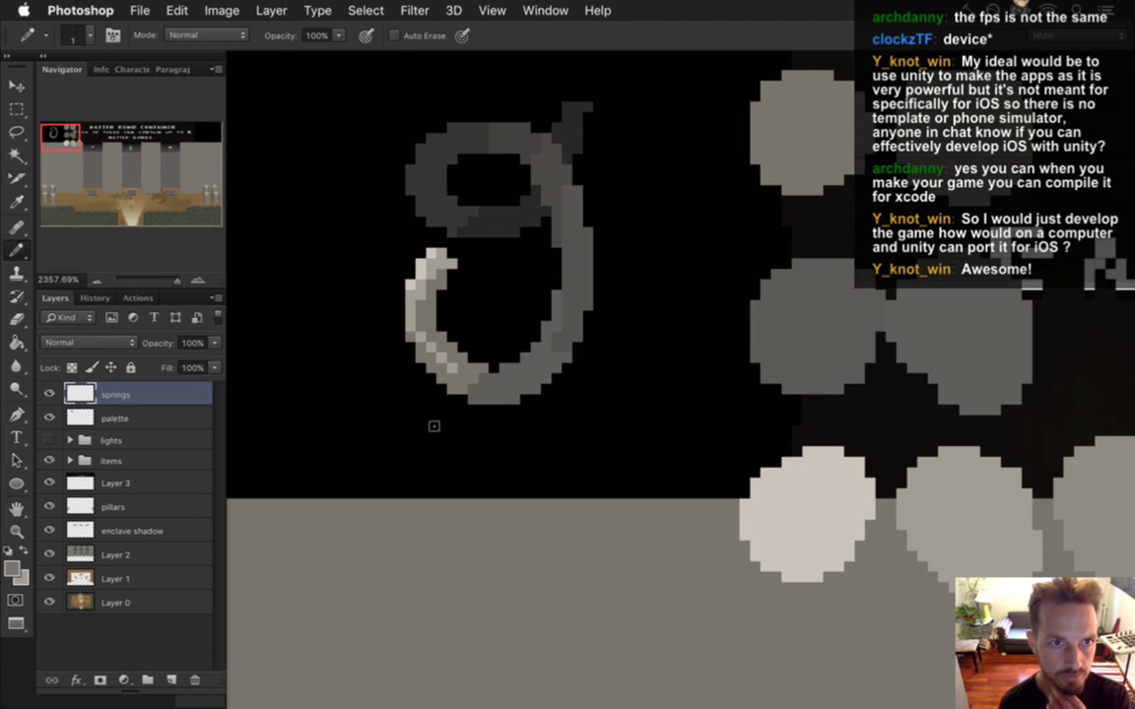
pyautogui.press('m')
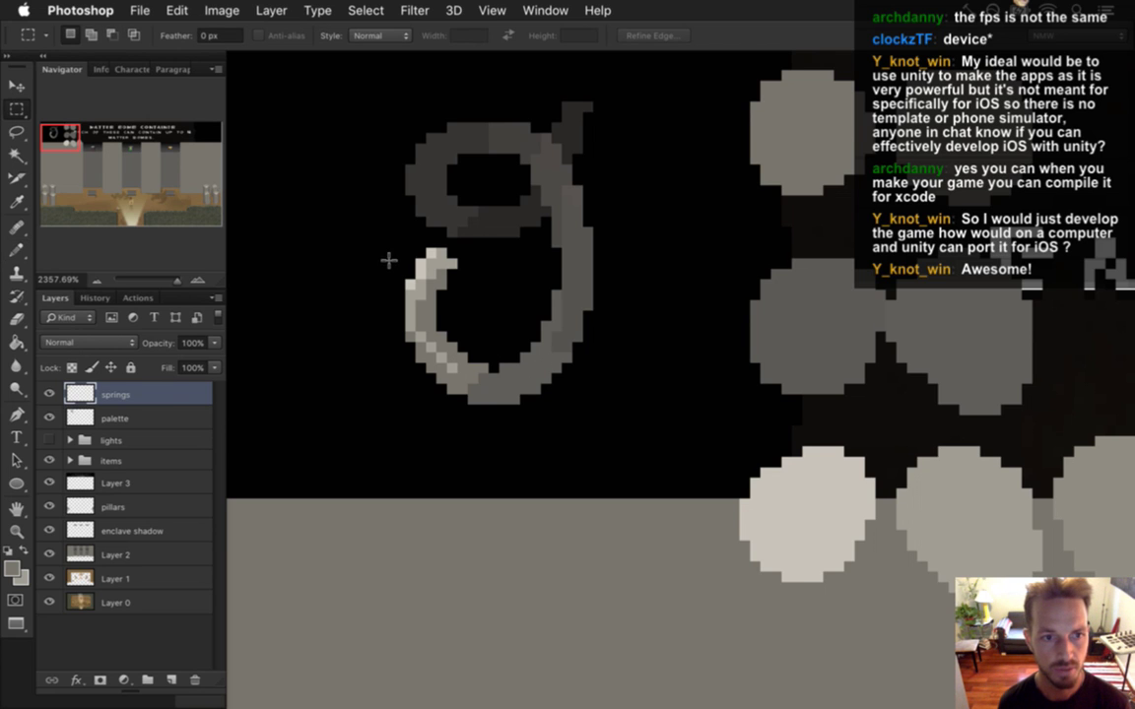
pyautogui.moveTo(599, 427); pyautogui.dragTo(449, 411)
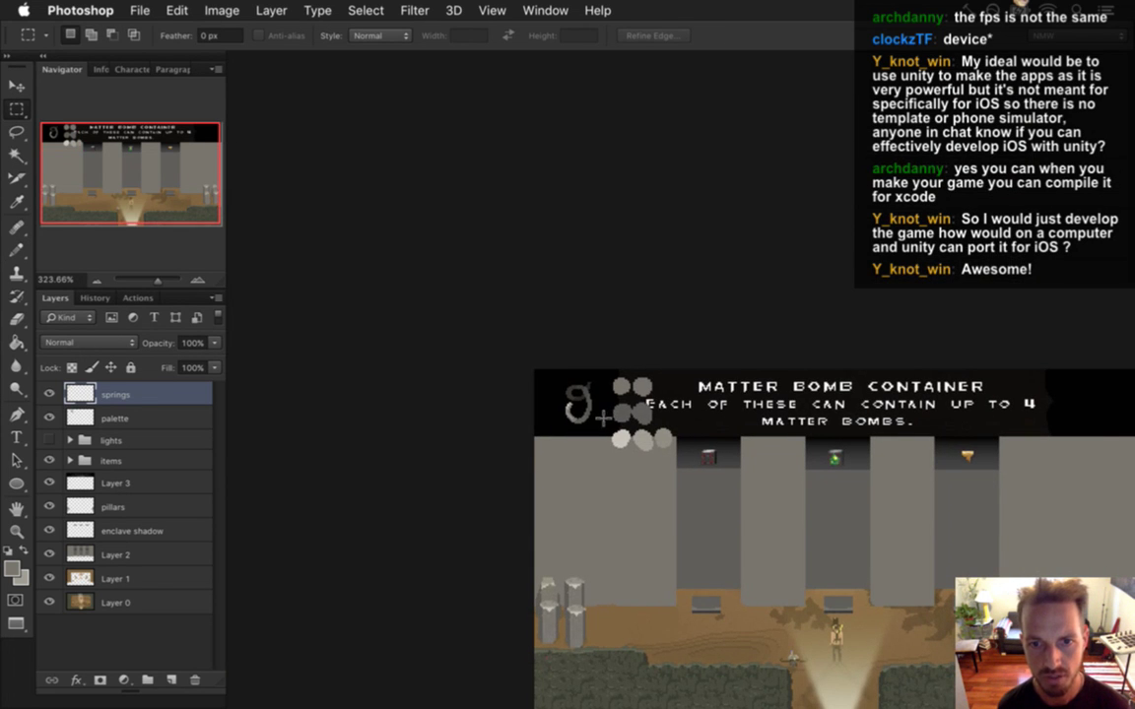
pyautogui.press('v')
pyautogui.moveTo(611, 399); pyautogui.dragTo(825, 482)
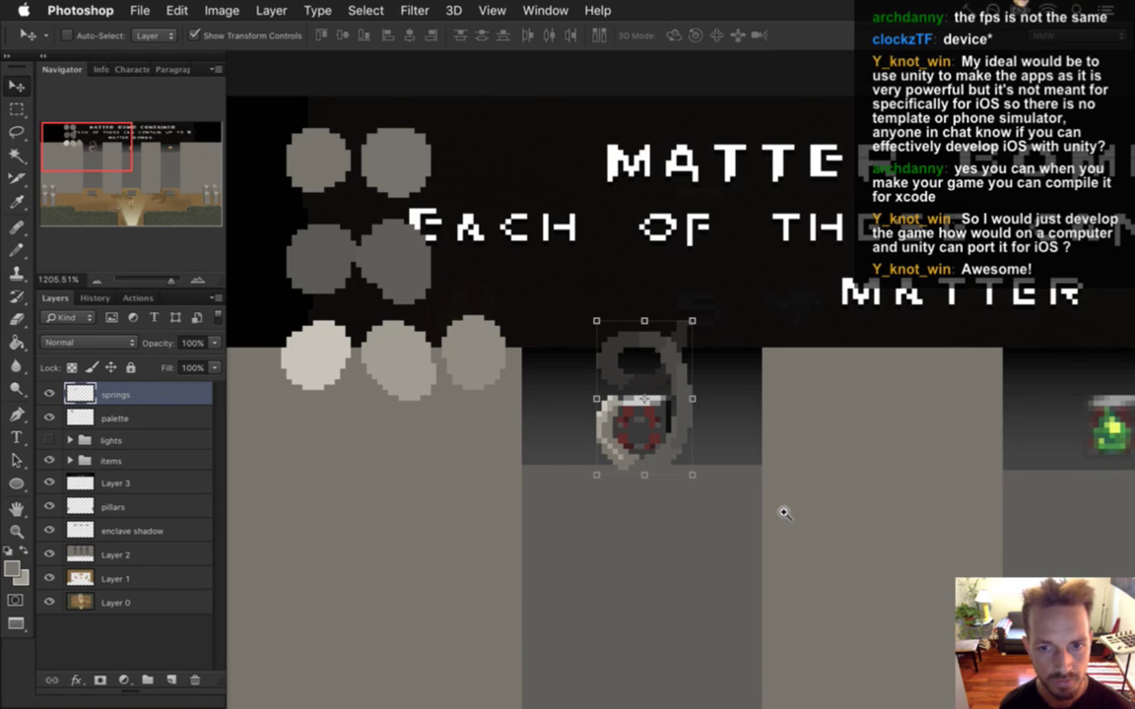
pyautogui.press('Up')
pyautogui.press('Up')
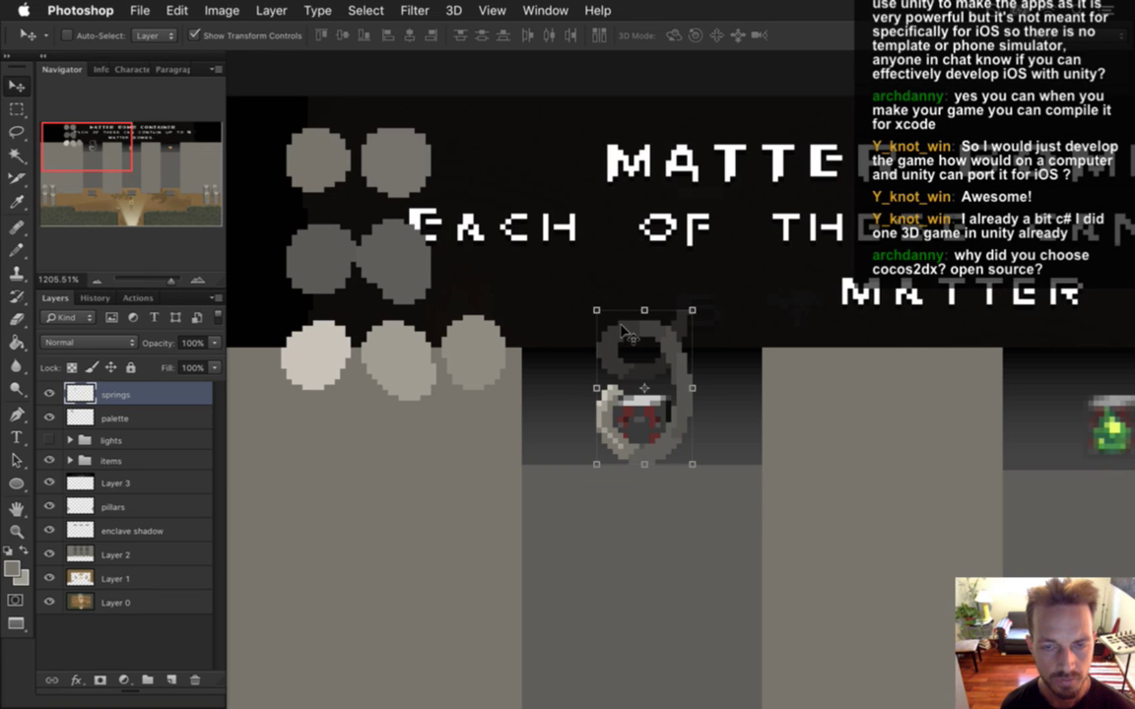
# Step: Cut the large coil's lower front part out of the springs layer onto a new layer named "spring top"
pyautogui.press('m')
pyautogui.moveTo(569, 371); pyautogui.dragTo(669, 481)
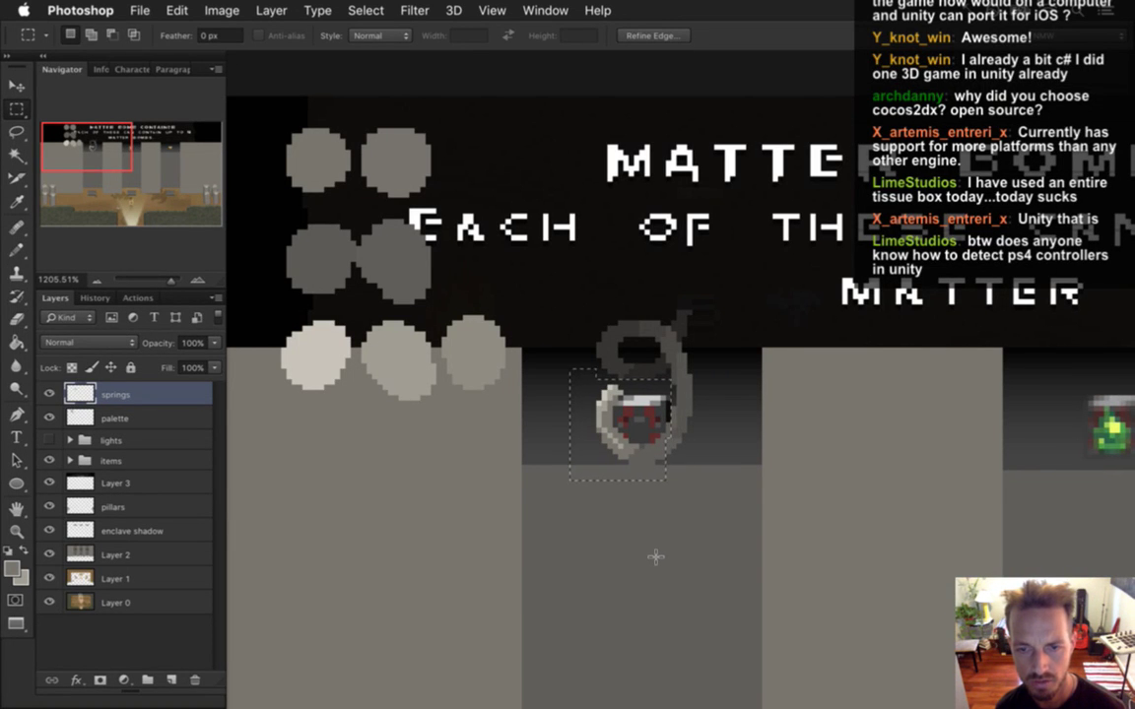
pyautogui.press('alt')
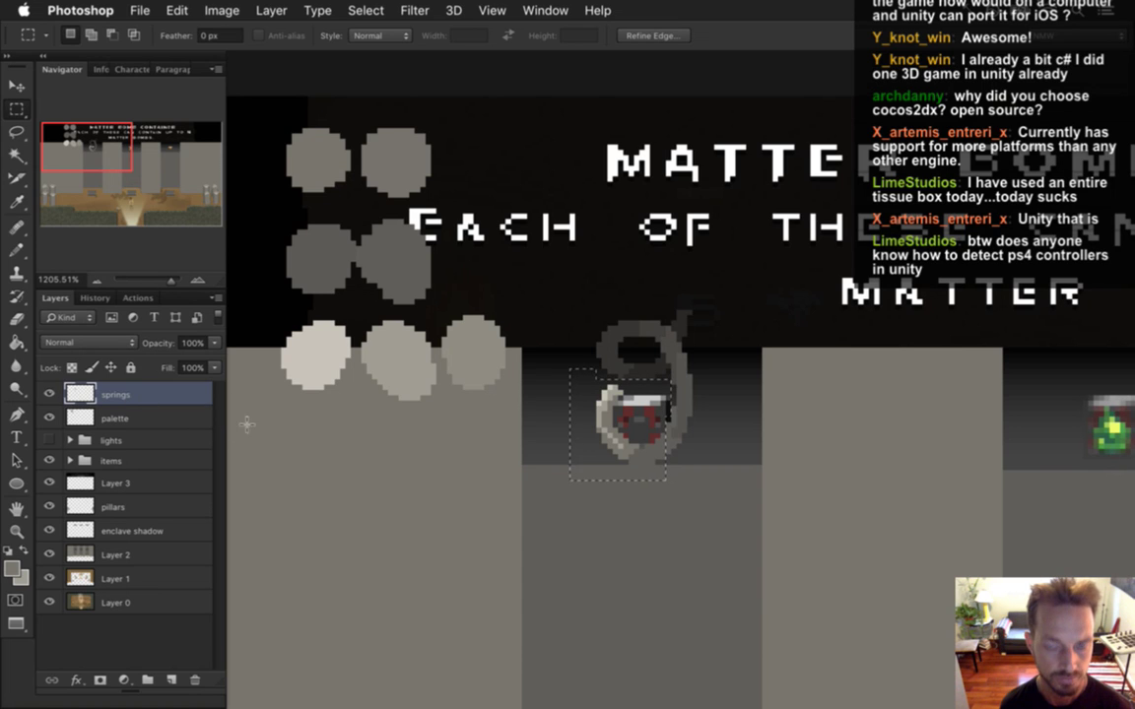
pyautogui.rightClick(615, 365)
pyautogui.click(655, 508)
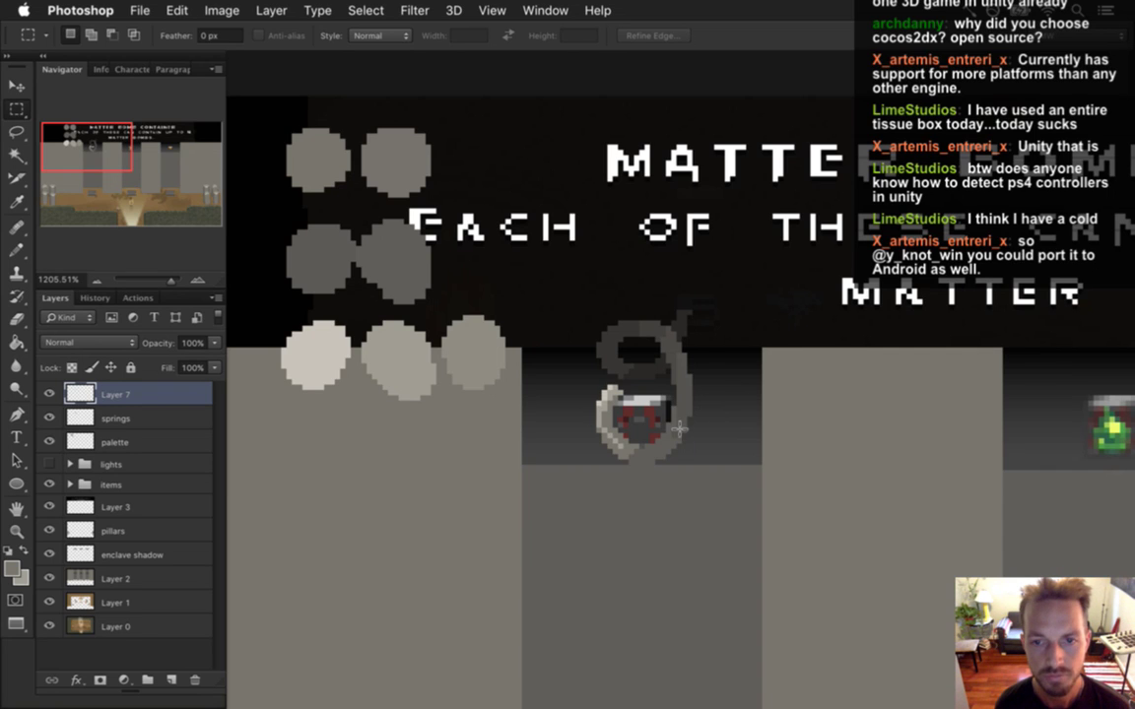
pyautogui.click(117, 418)
pyautogui.doubleClick(116, 394)
pyautogui.write('spring top')
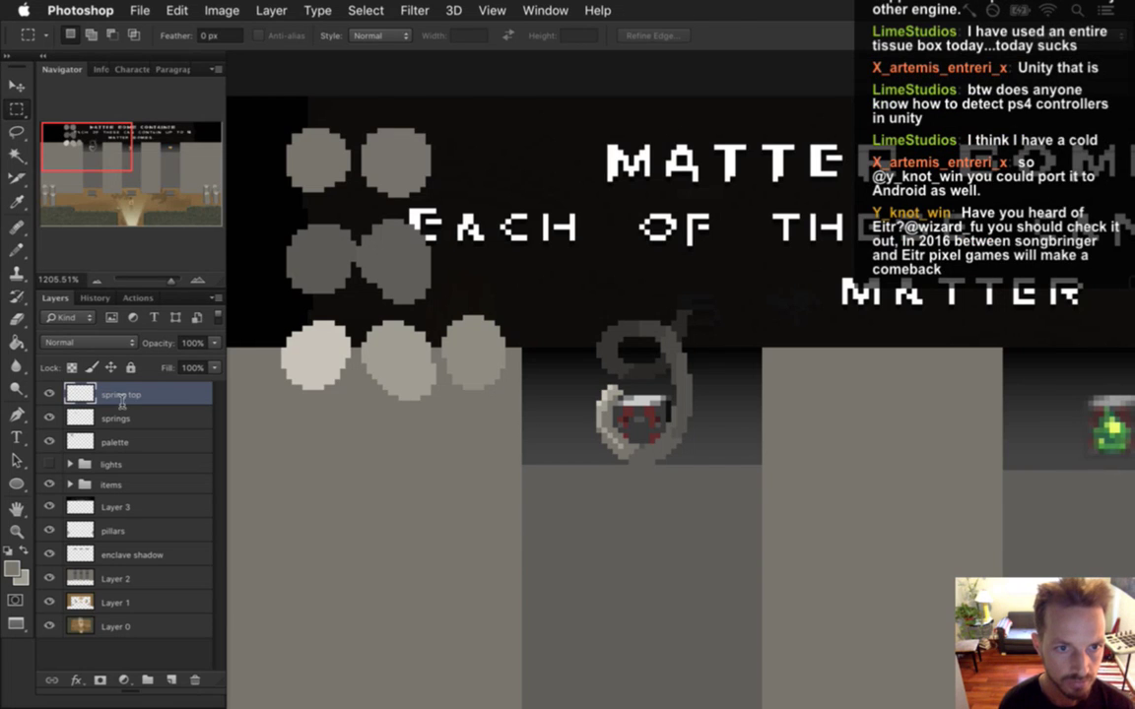
pyautogui.press('Return')
# Step: Move the springs layer below the items group in the layer stack
pyautogui.press('v')
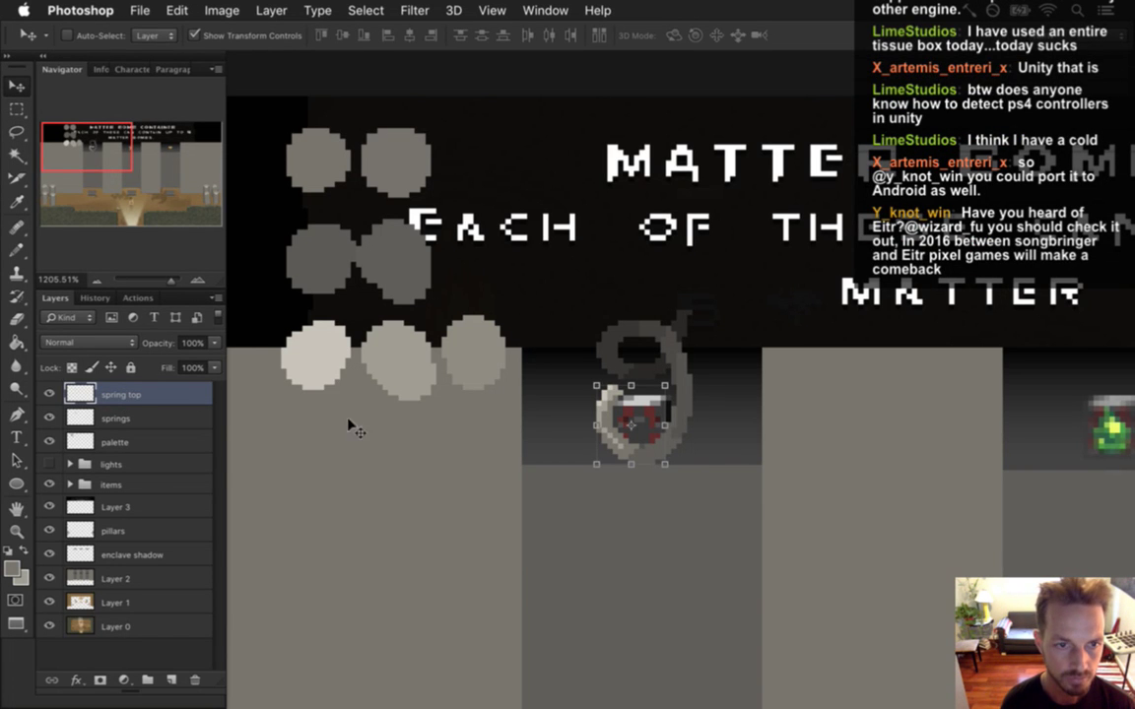
pyautogui.click(121, 420)
pyautogui.moveTo(116, 417); pyautogui.dragTo(136, 508)
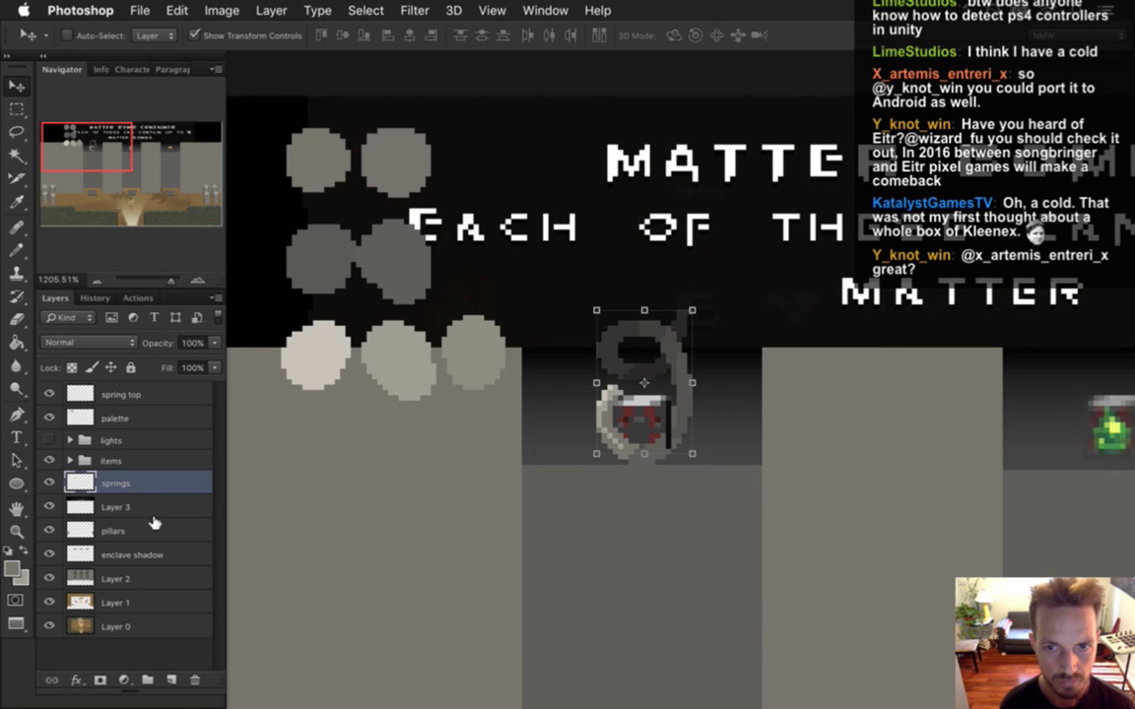
# Step: Find the first alcove's item on Layer 4 in the items group, and nudge it two pixels up and one pixel right
pyautogui.click(81, 461)
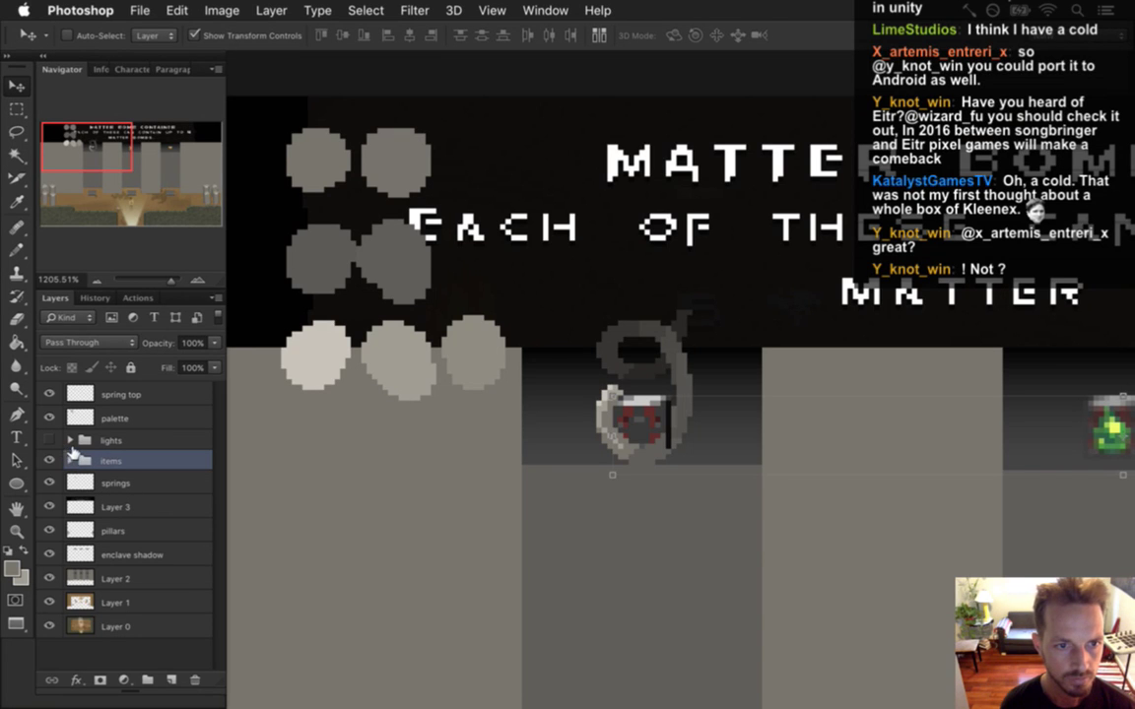
pyautogui.click(70, 460)
pyautogui.click(134, 481)
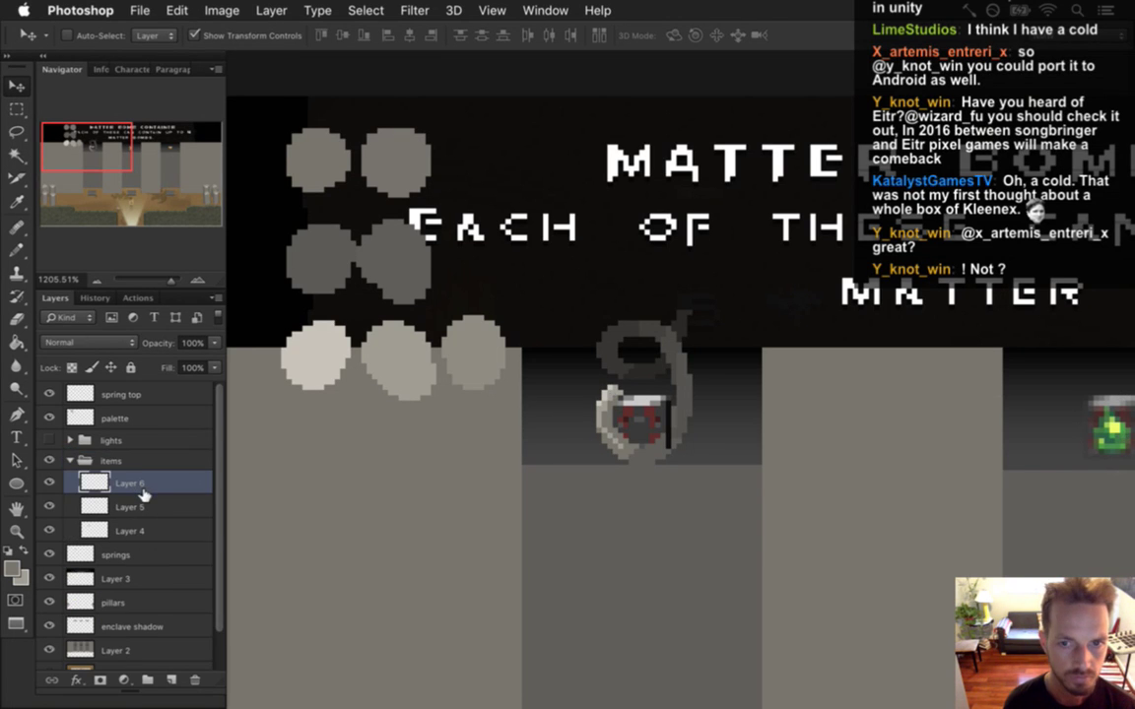
pyautogui.click(141, 505)
pyautogui.click(133, 531)
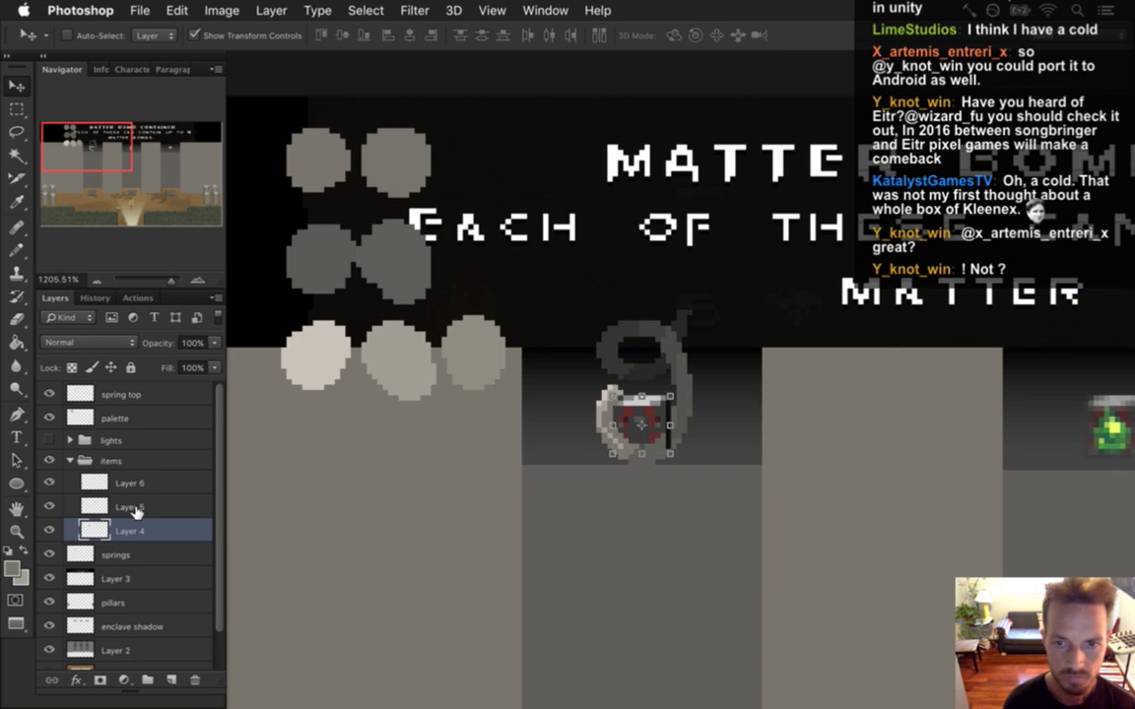
pyautogui.press('Up')
pyautogui.press('Up')
pyautogui.press('Right')
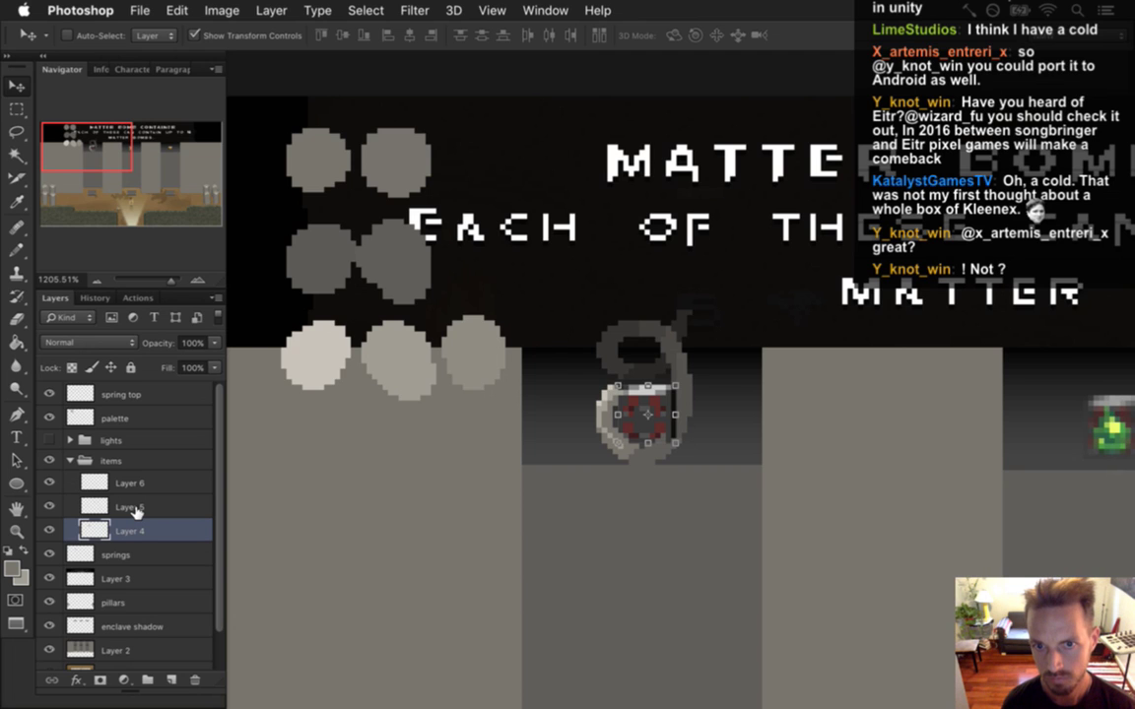
# Step: Turn on the lights group, and make the spring top layer active with the Eraser
pyautogui.press('m')
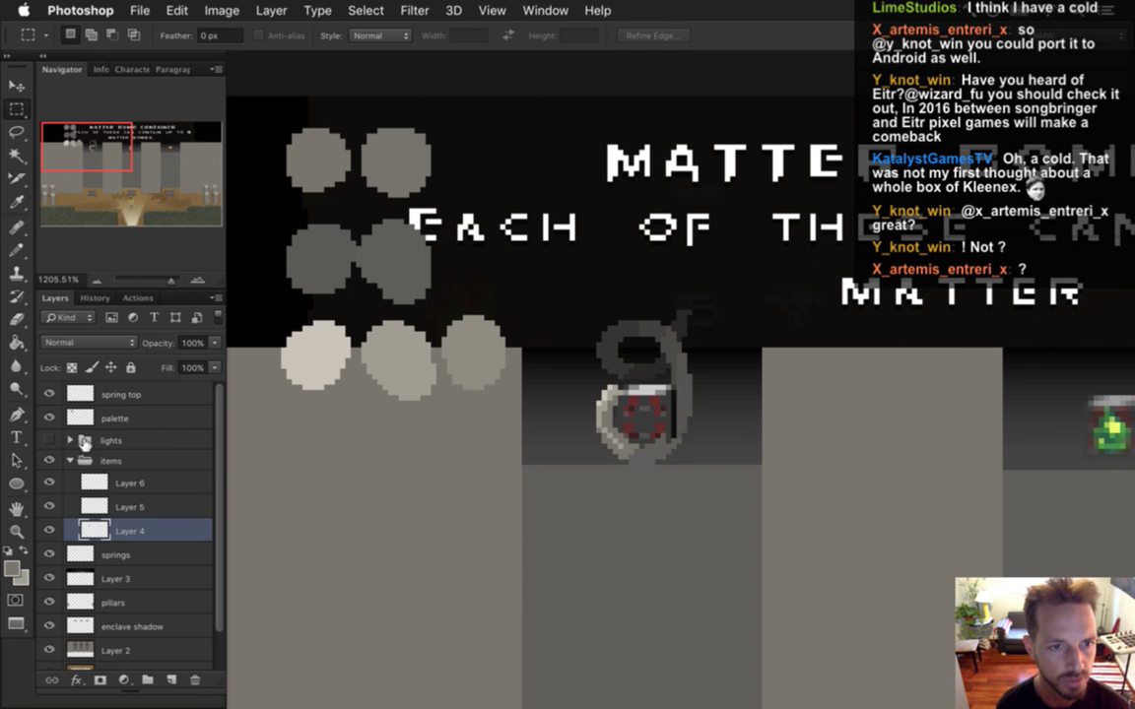
pyautogui.click(49, 440)
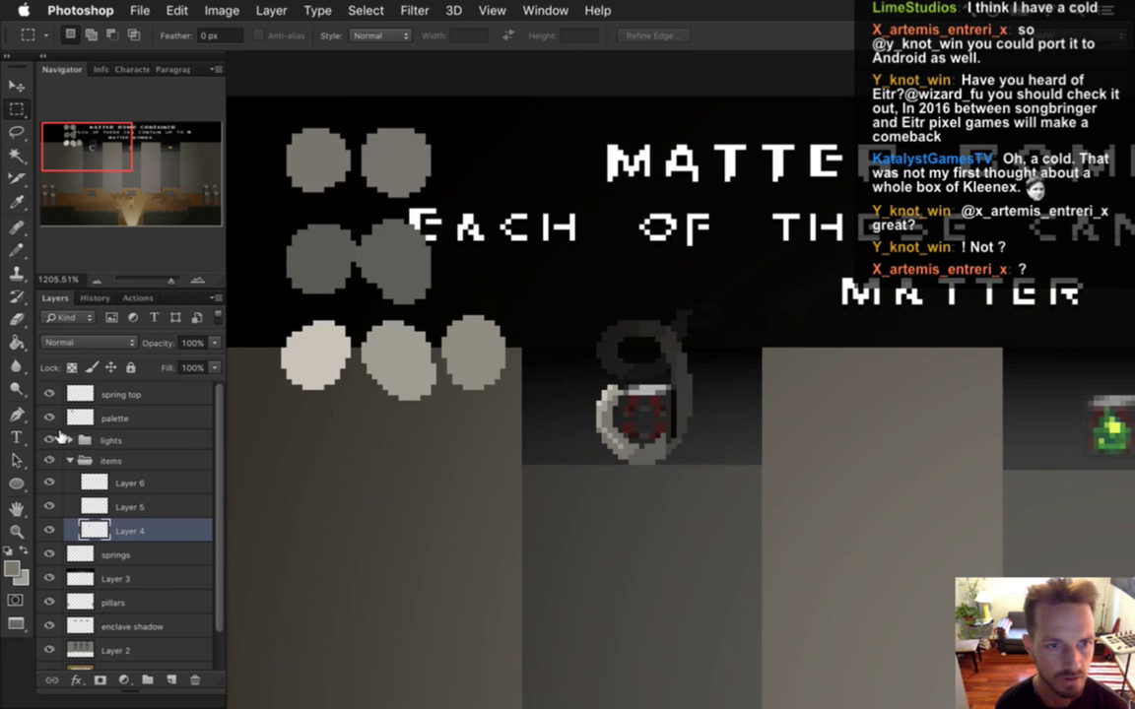
pyautogui.click(114, 553)
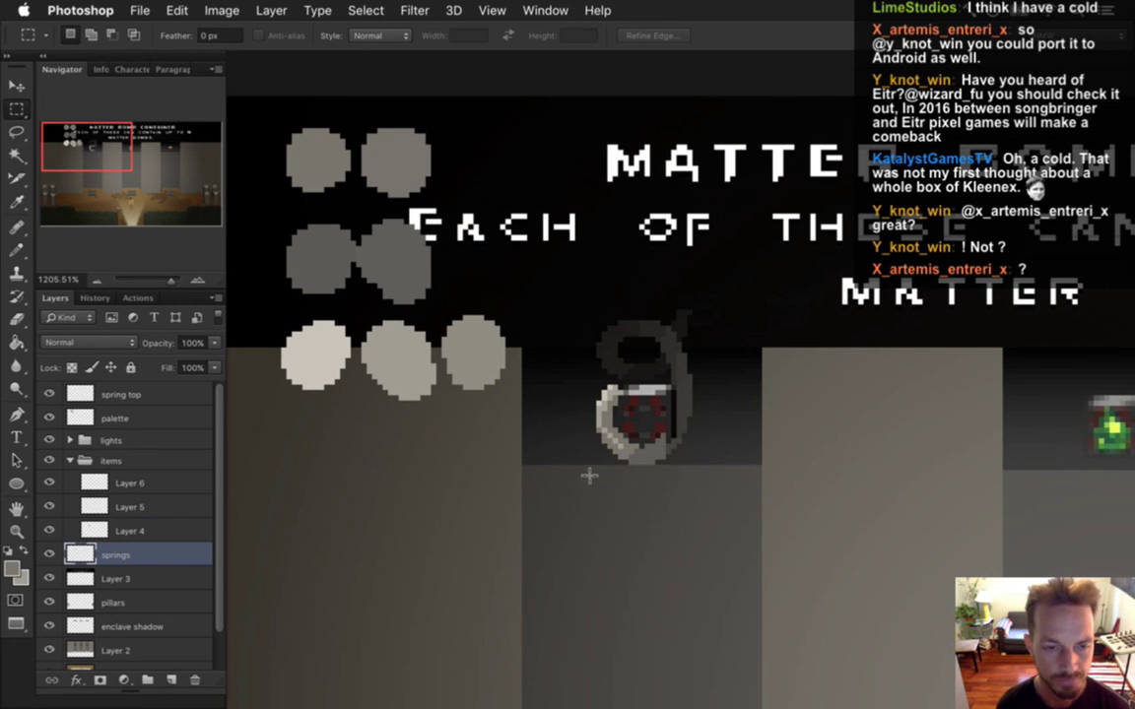
pyautogui.press('b')
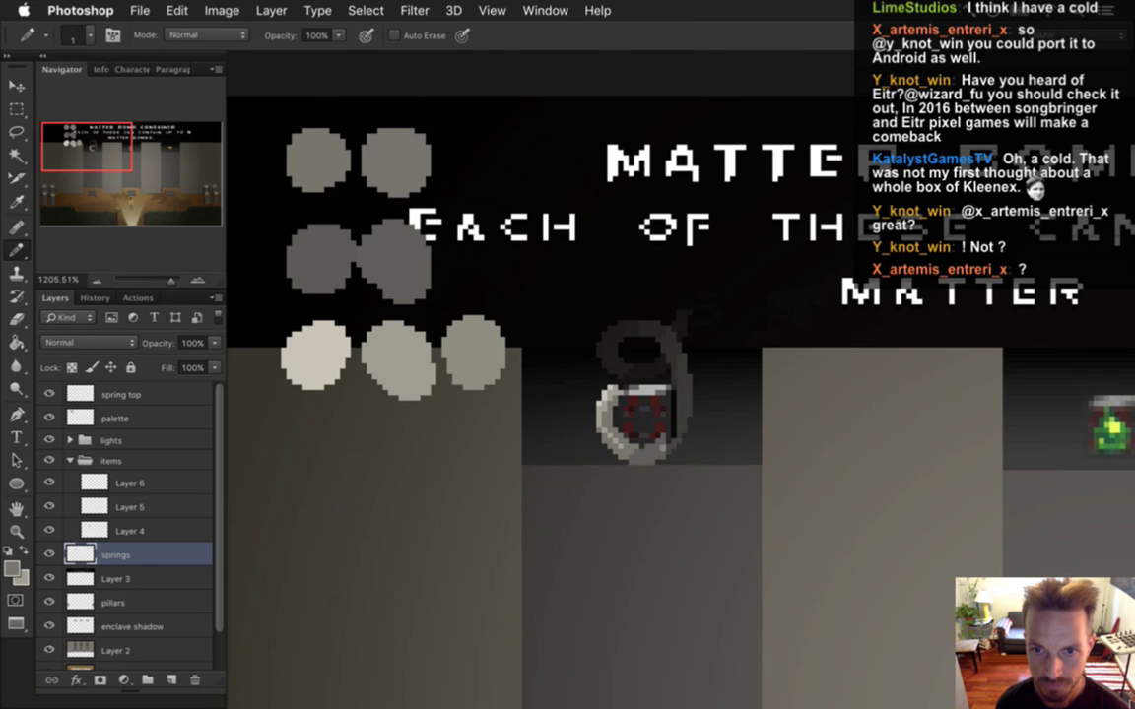
pyautogui.click(123, 394)
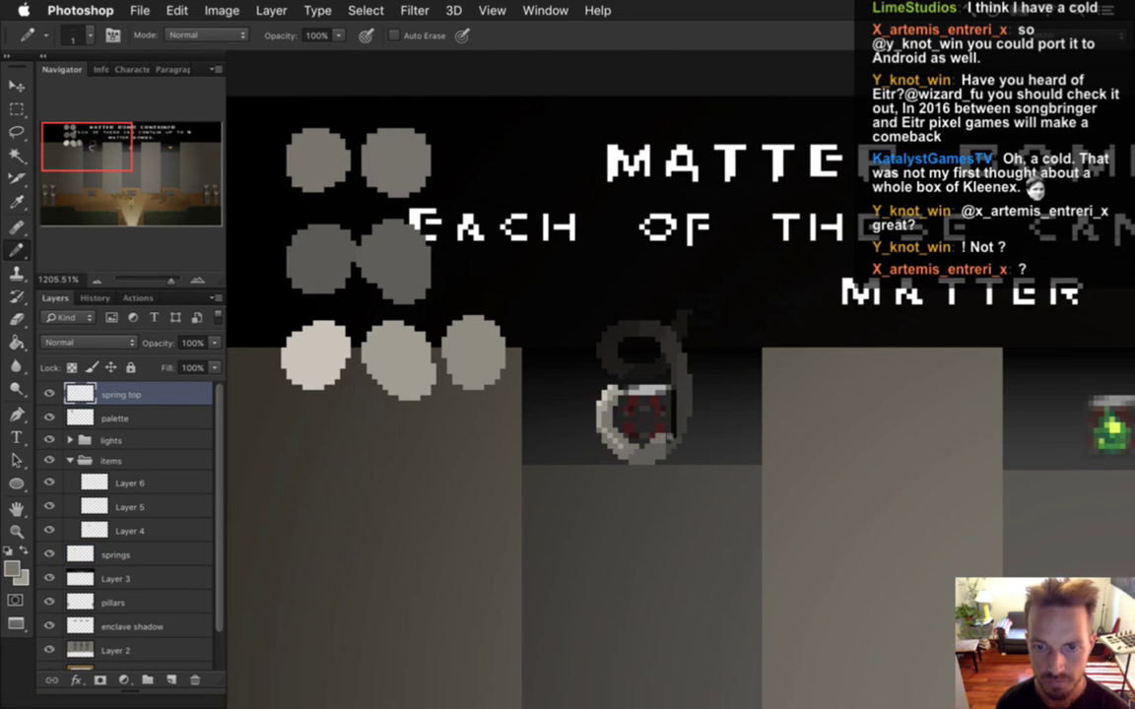
pyautogui.press('e')
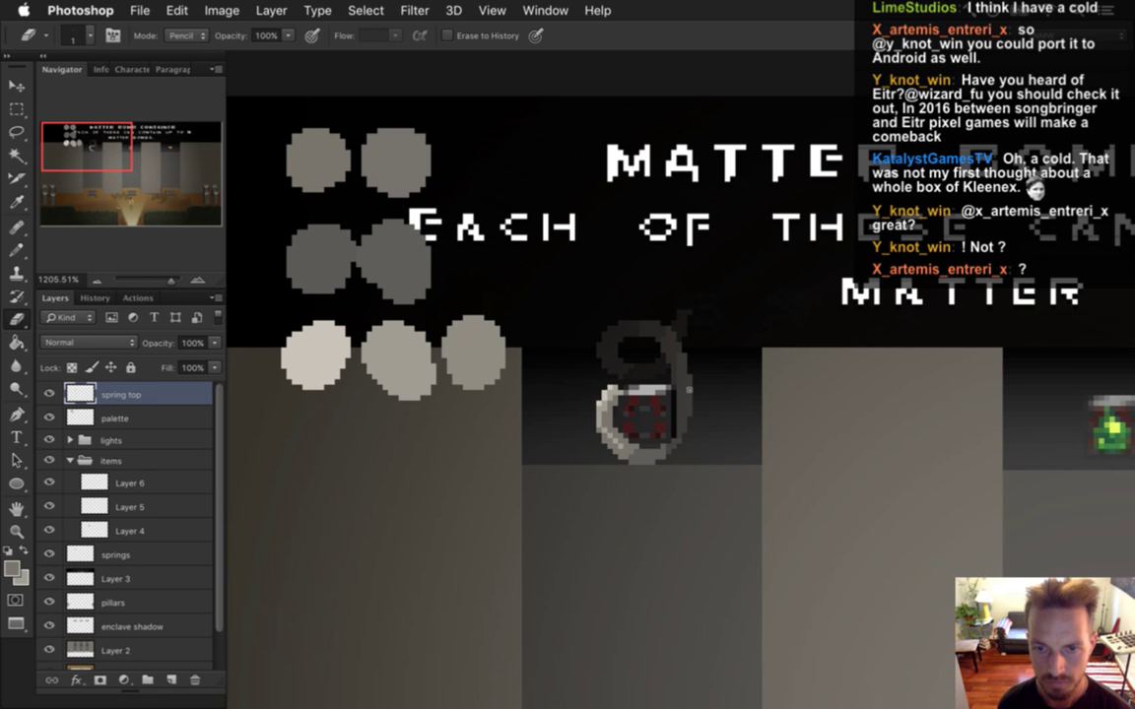
pyautogui.scroll(-3, 658, 476)
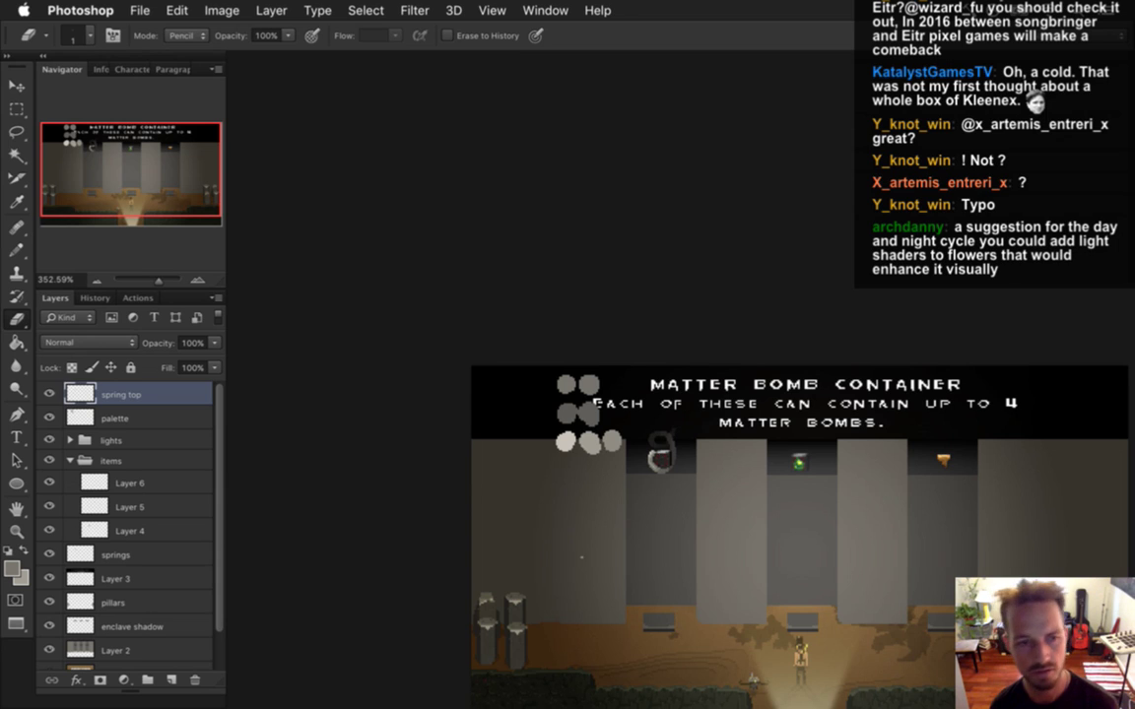
# Step: Hide the springs and spring top layers and collapse the items group
pyautogui.click(49, 554)
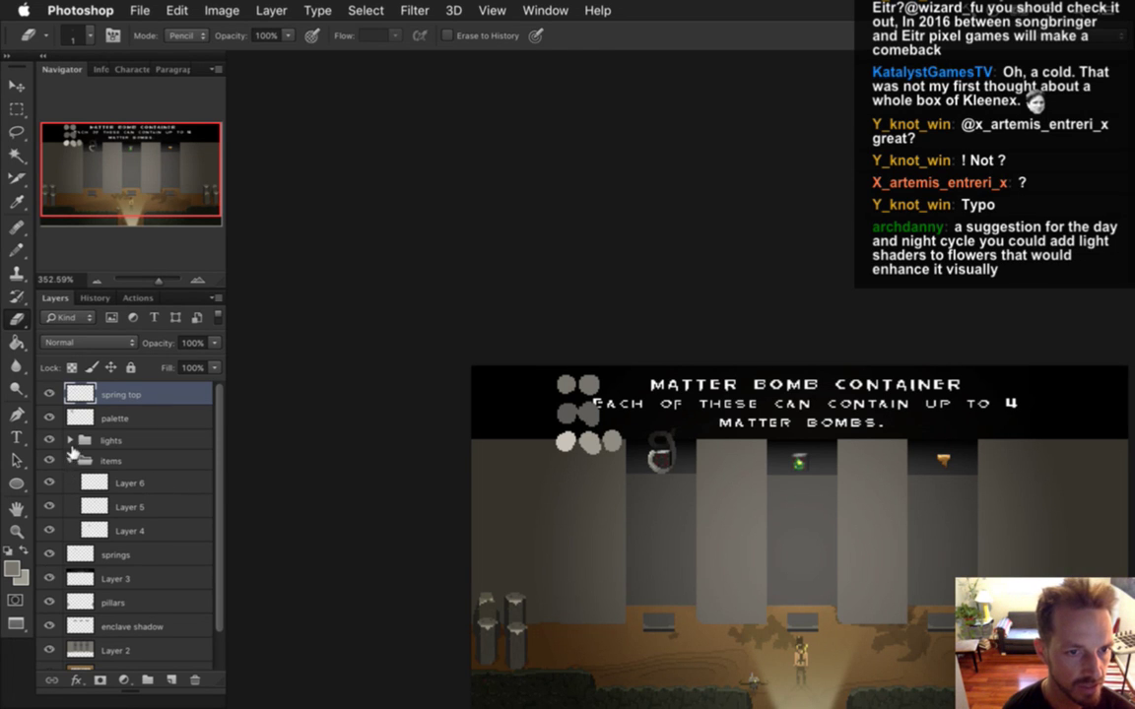
pyautogui.click(70, 460)
pyautogui.click(51, 393)
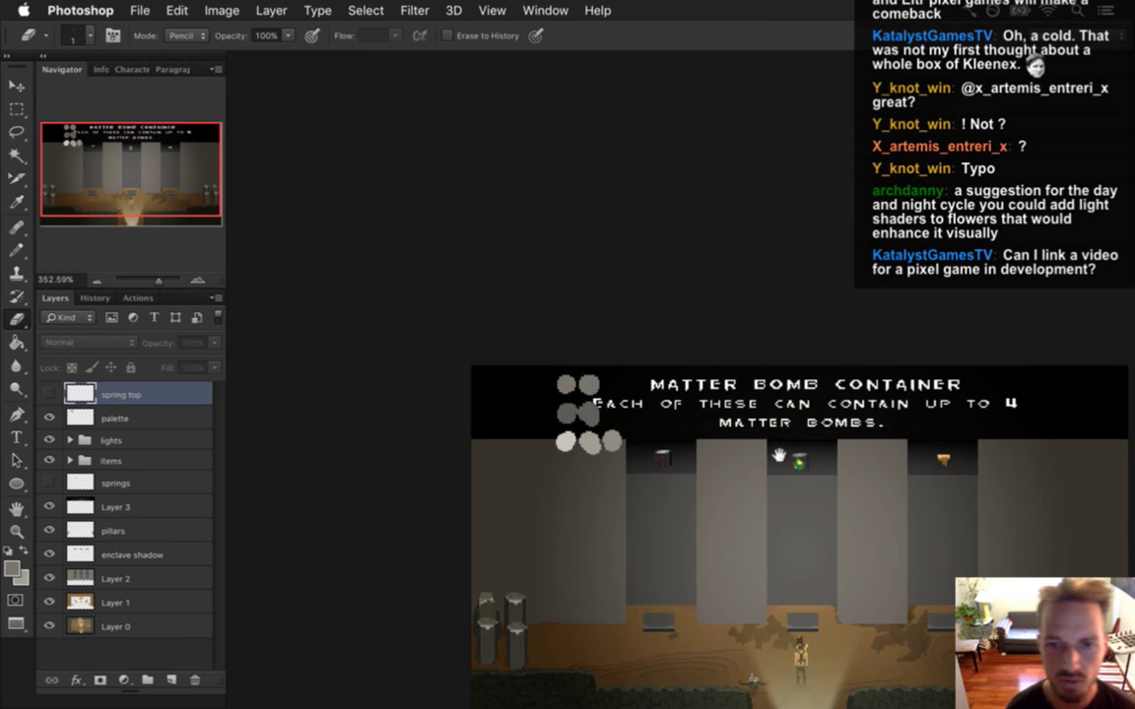
pyautogui.moveTo(827, 537); pyautogui.dragTo(687, 377)
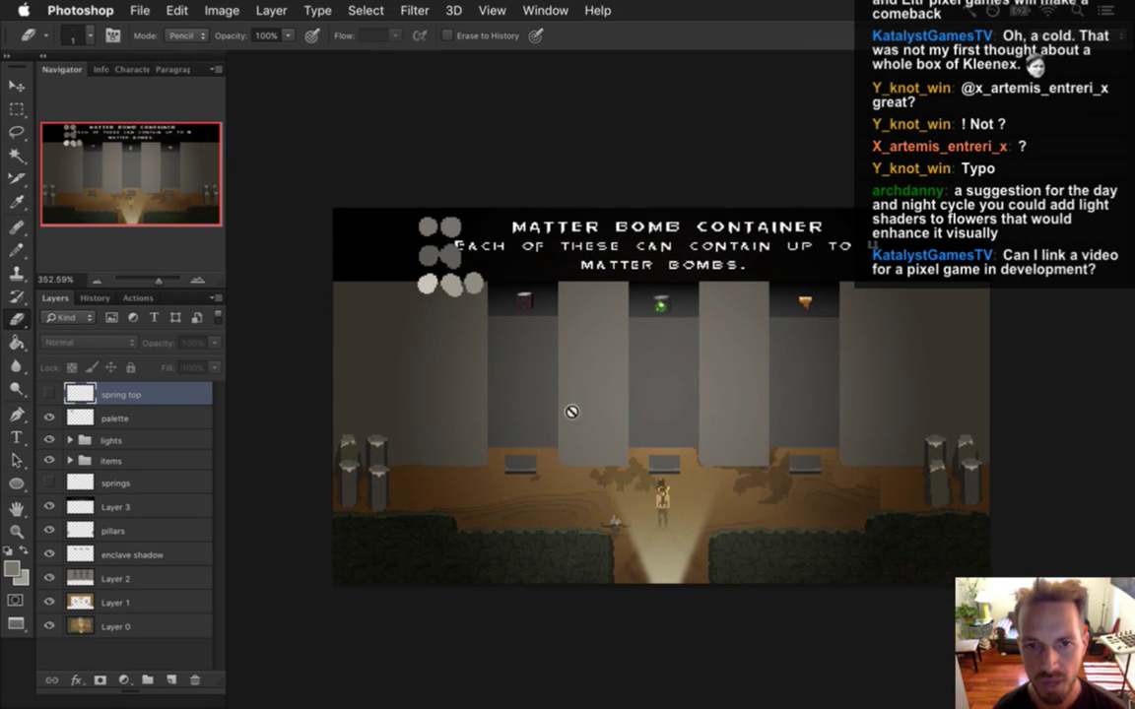
pyautogui.click(644, 378)
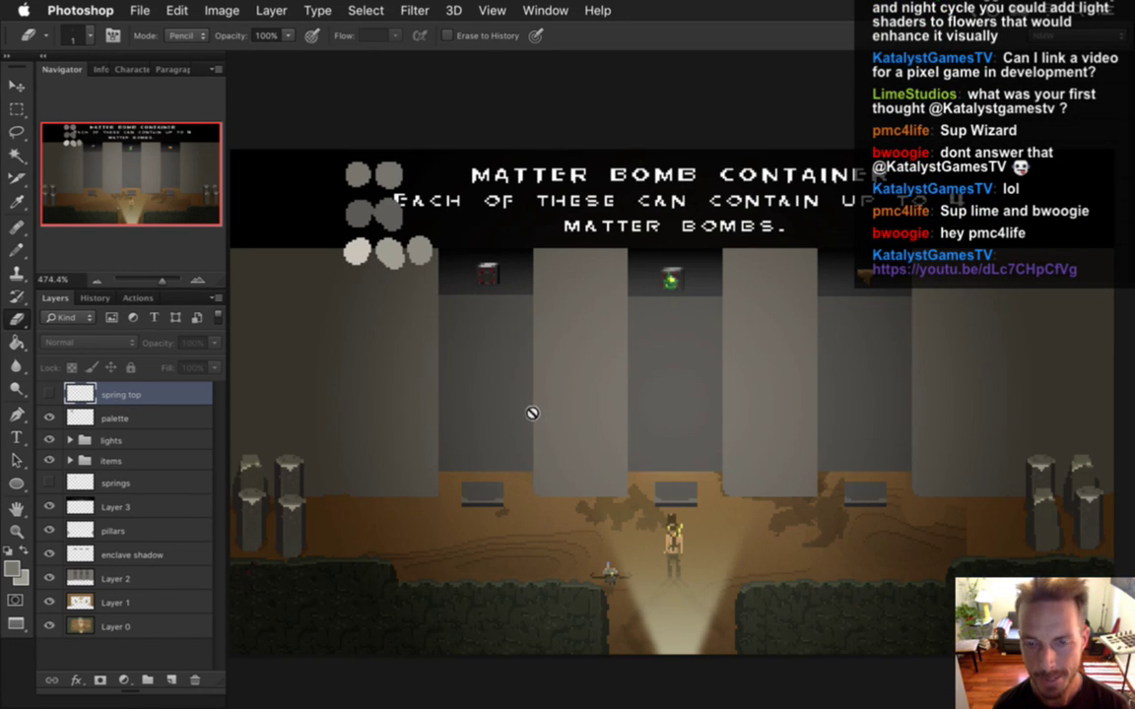
# Step: Open CaveSquared.psd from the Backgrounds folder
pyautogui.click(138, 11)
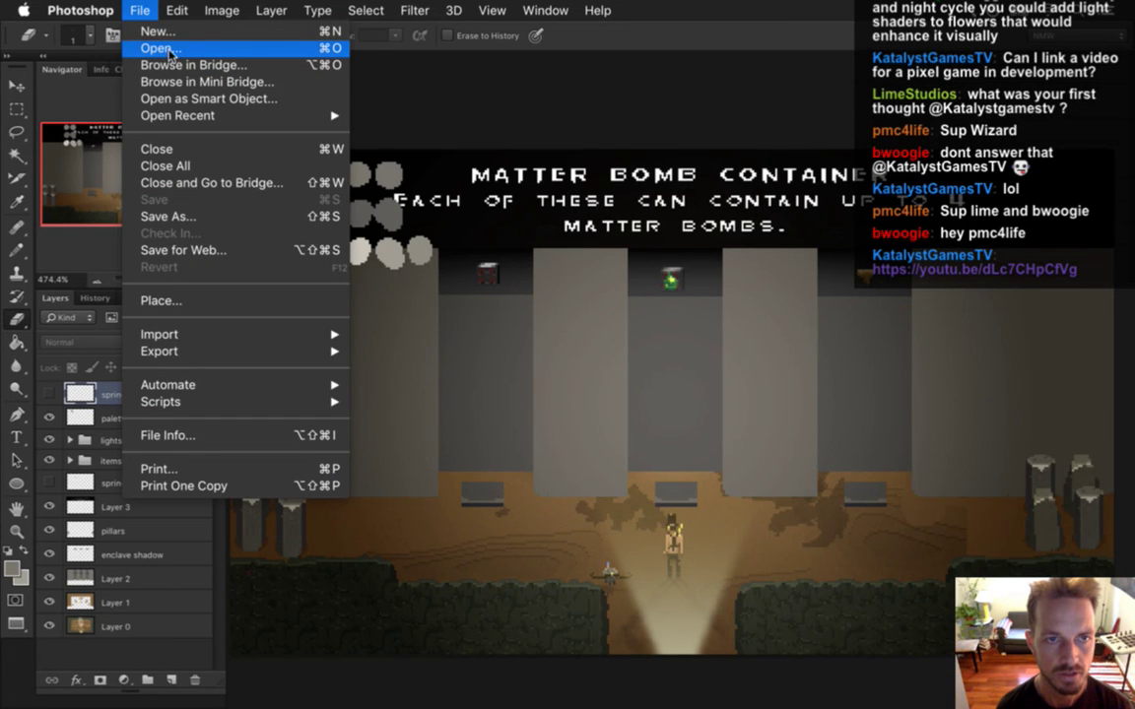
pyautogui.click(169, 49)
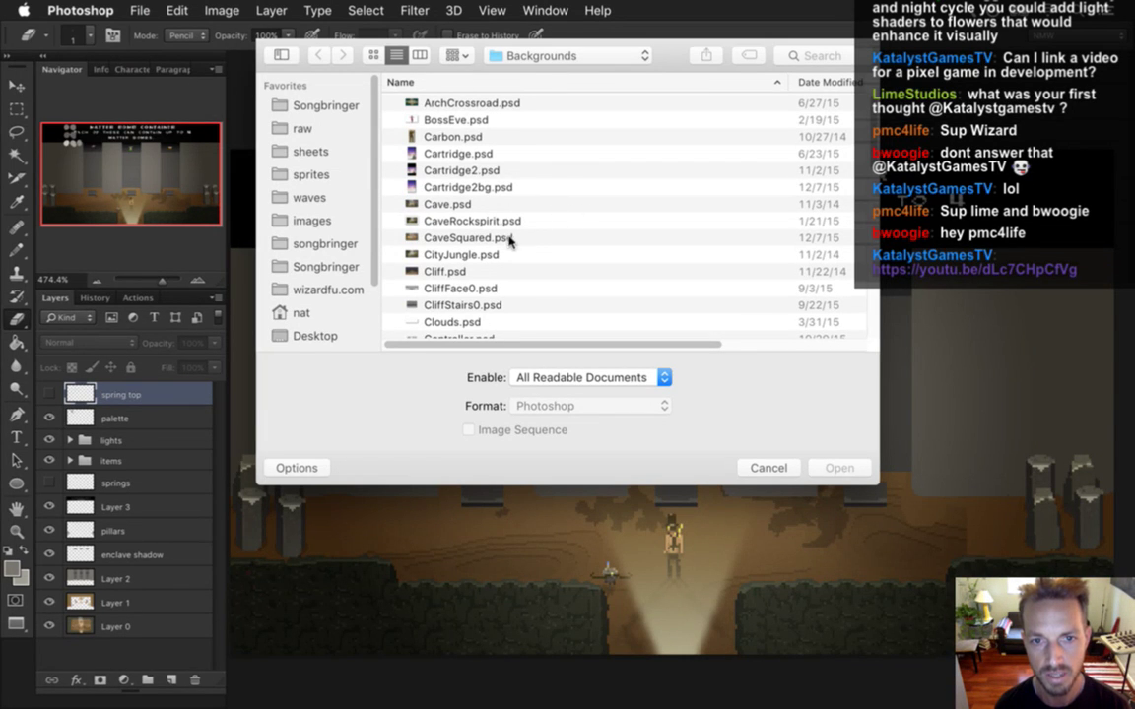
pyautogui.click(463, 236)
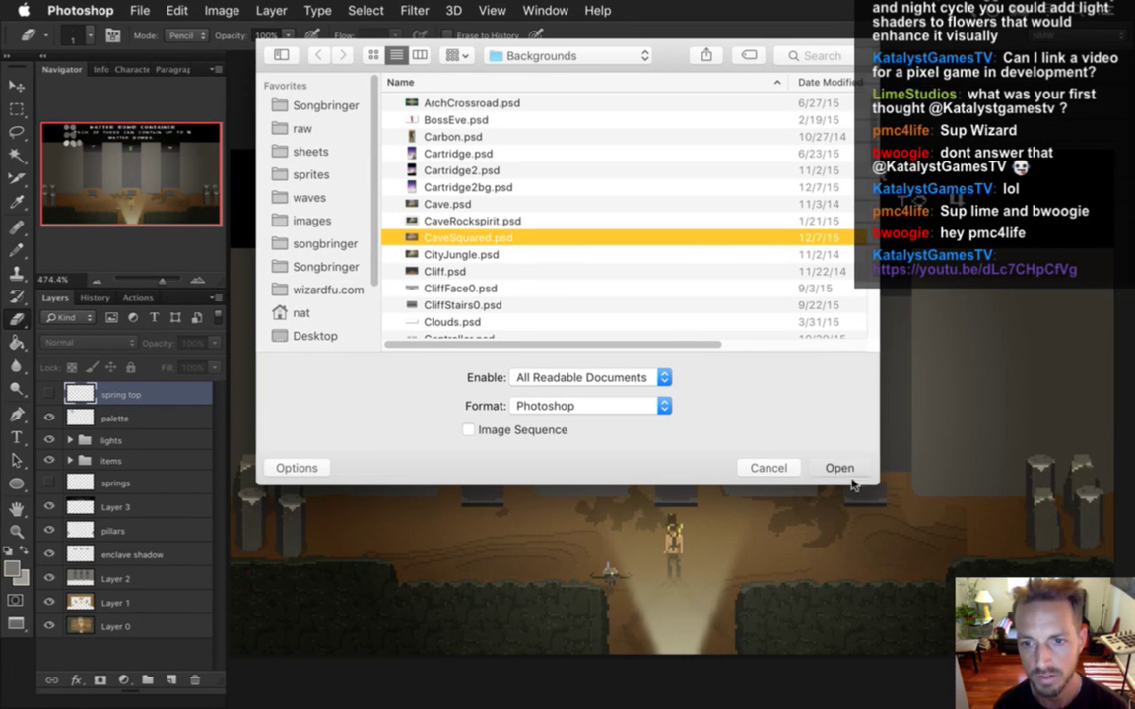
pyautogui.press('Return')
pyautogui.moveTo(531, 375); pyautogui.dragTo(637, 406)
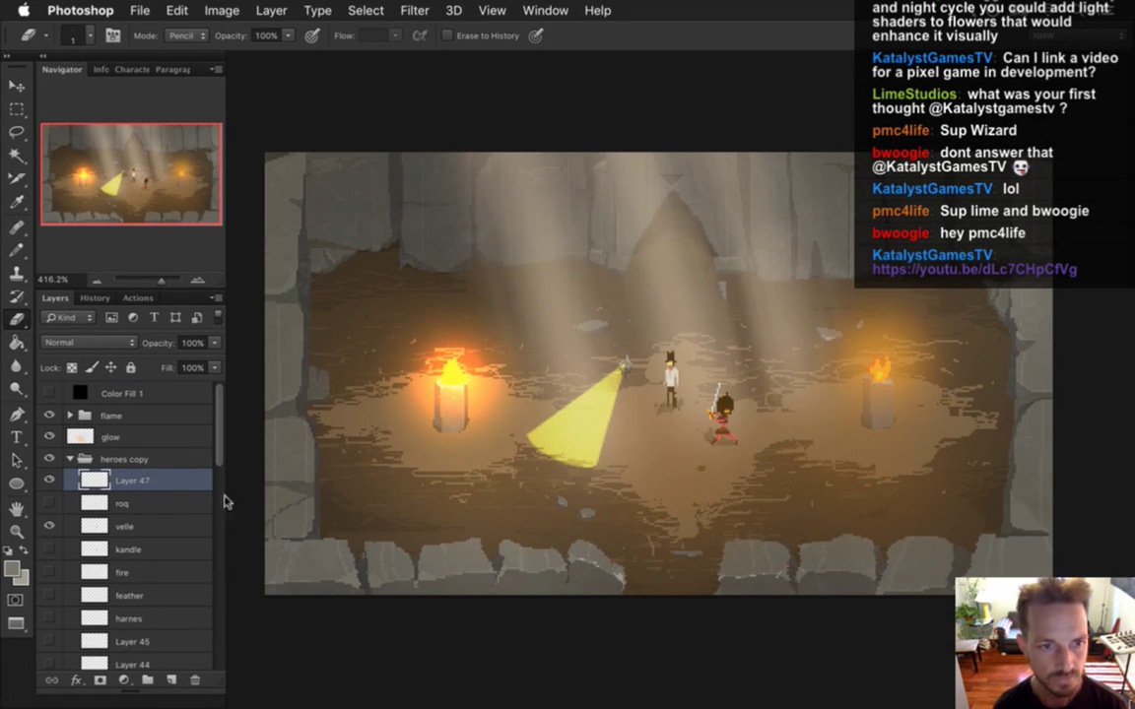
# Step: Select the entire canvas on the Layer 32 rock texture in the rock group, and return to the Vending.psd document
pyautogui.moveTo(219, 439)
pyautogui.mouseDown()
pyautogui.moveTo(221, 482)
pyautogui.moveTo(219, 441)
pyautogui.mouseUp()
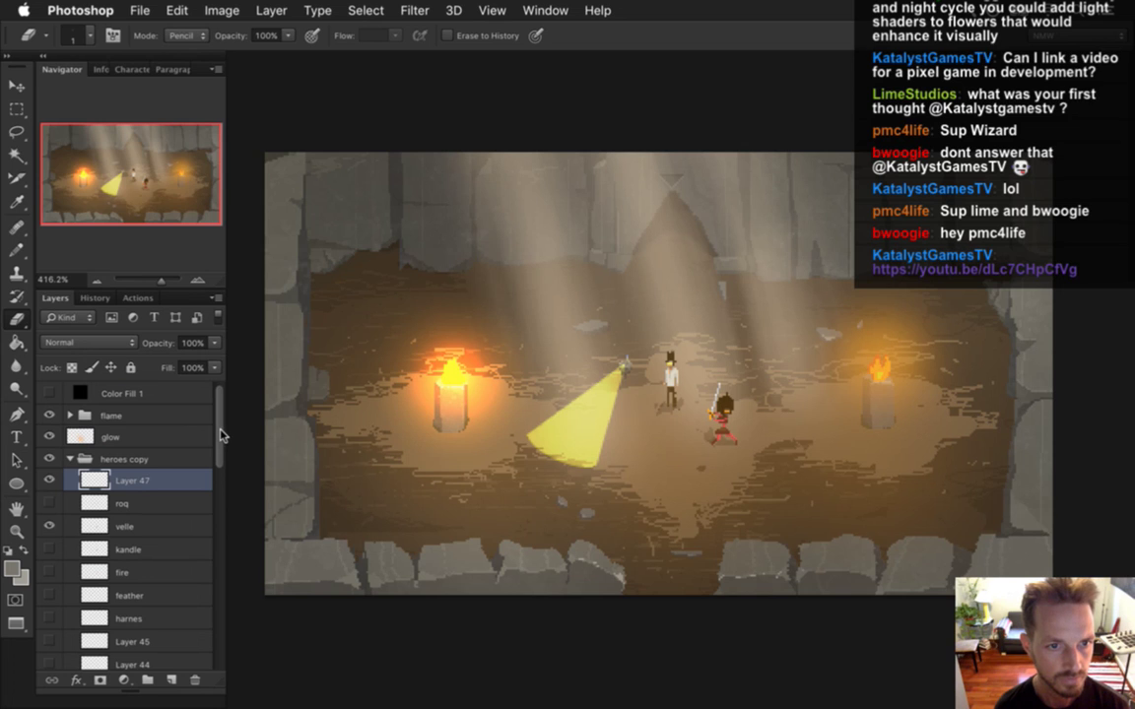
pyautogui.scroll(-1, 219, 433)
pyautogui.moveTo(219, 434); pyautogui.dragTo(221, 557)
pyautogui.scroll(-2, 220, 586)
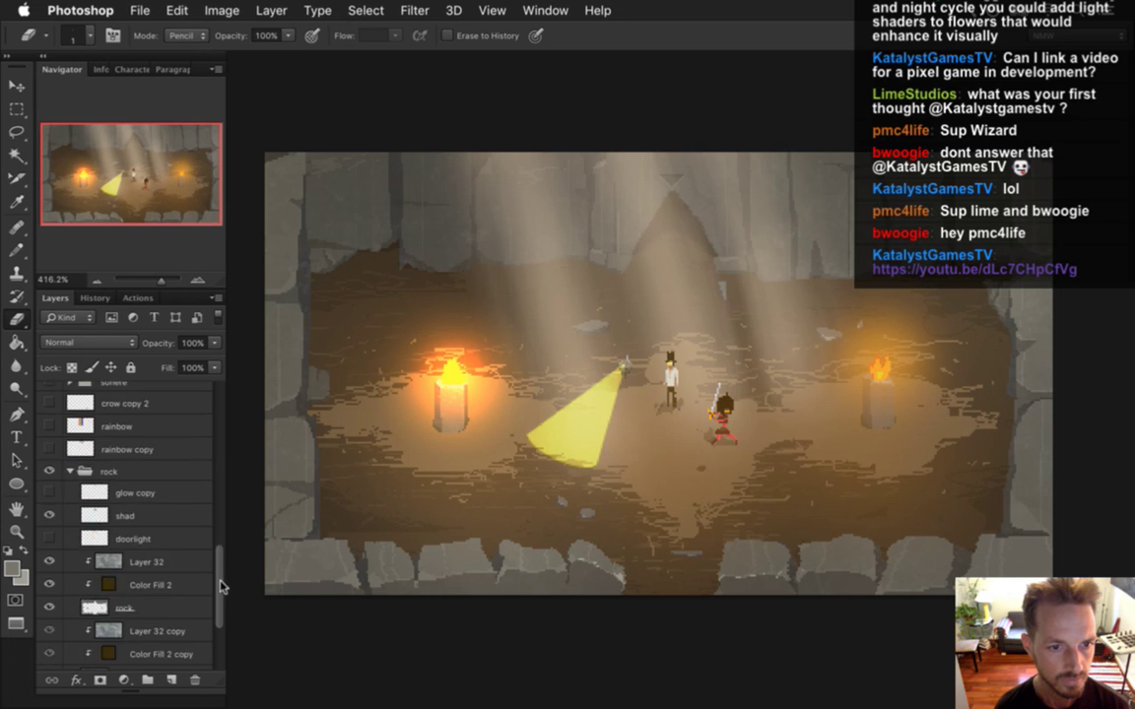
pyautogui.scroll(-2, 220, 586)
pyautogui.click(111, 470)
pyautogui.press('super+a')
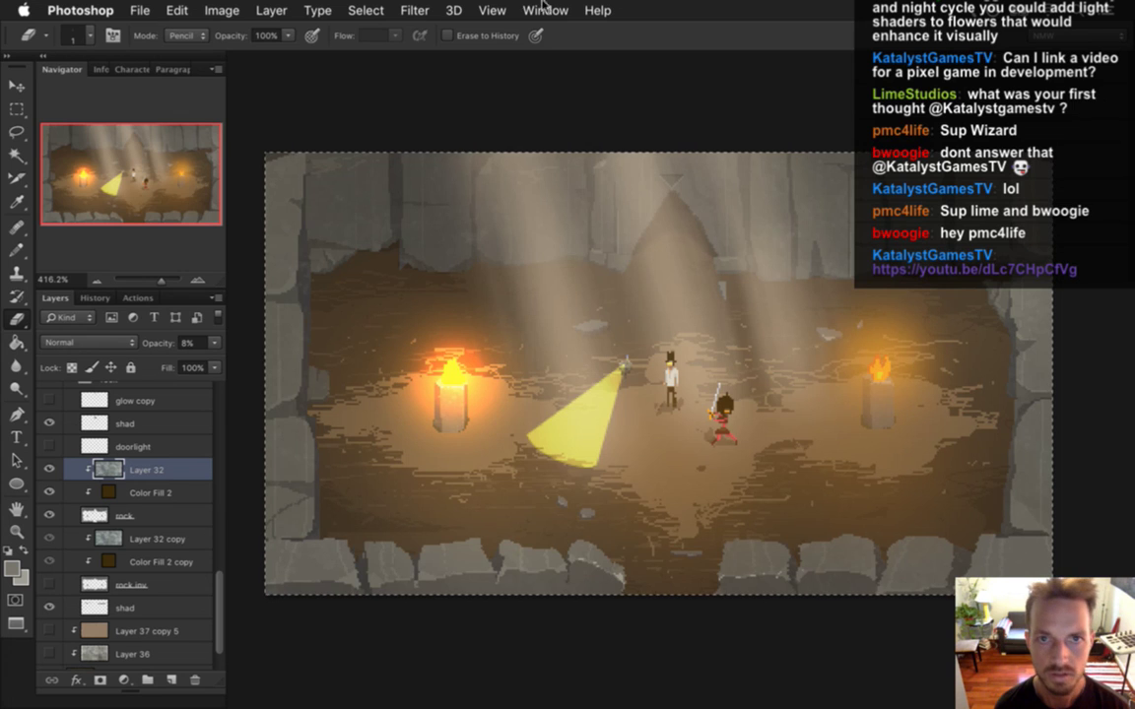
pyautogui.click(542, 10)
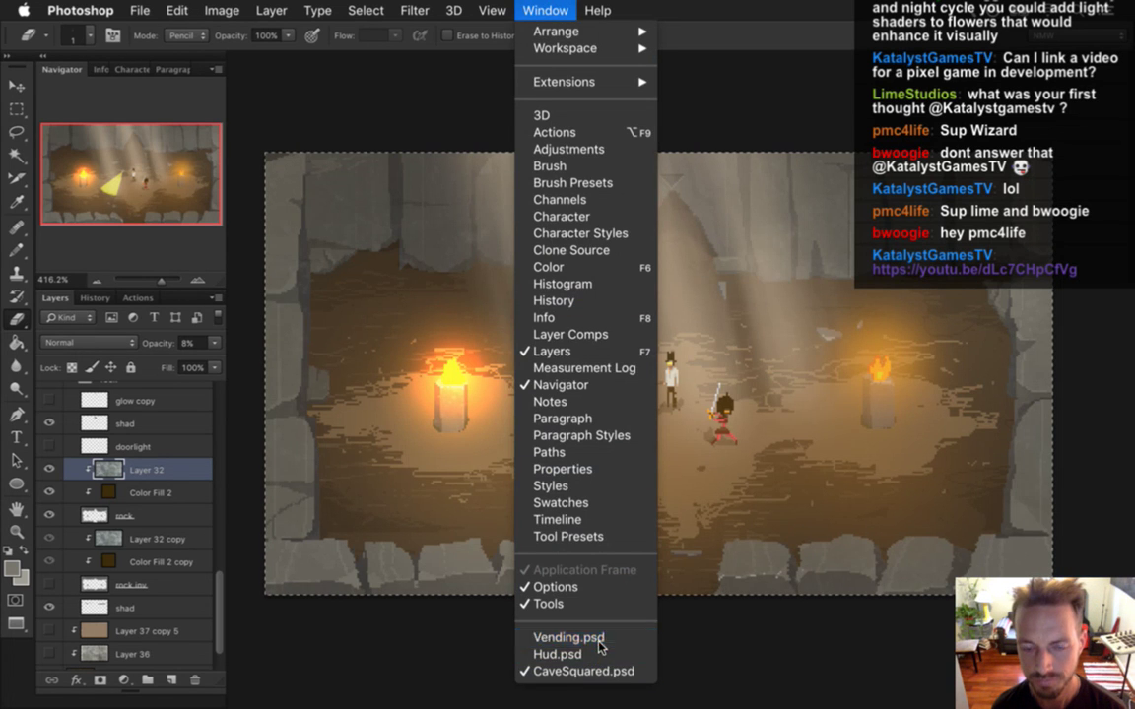
pyautogui.click(568, 639)
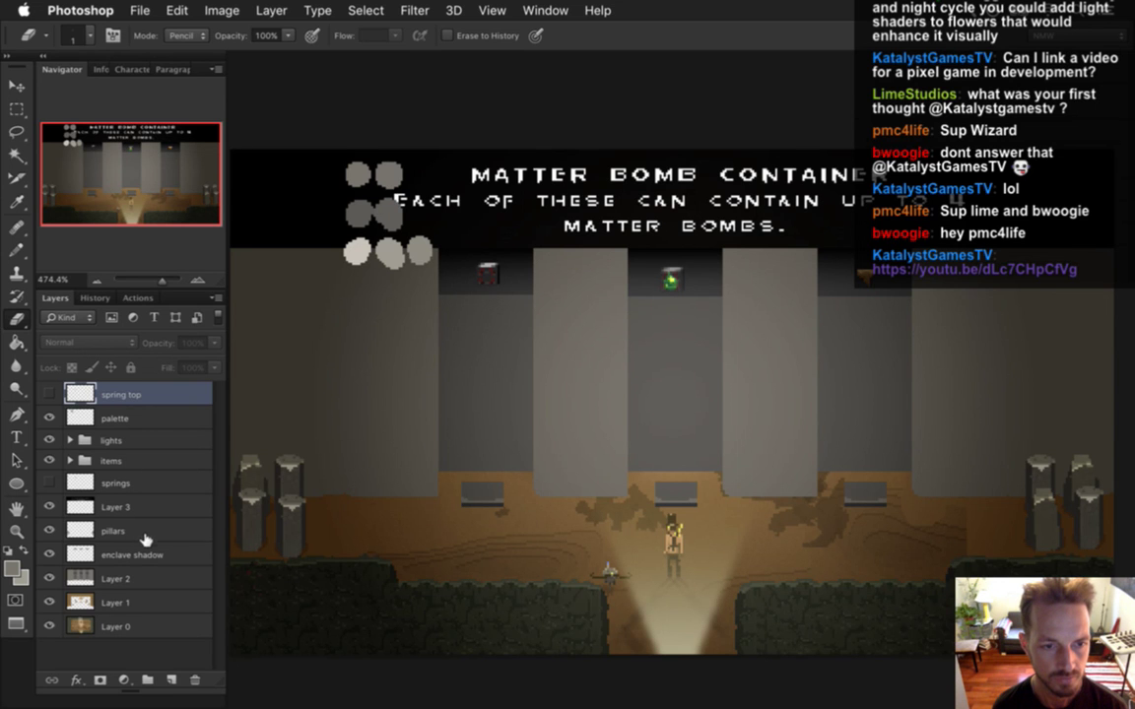
# Step: Paste the copied rock texture on a new layer directly above Layer 2 and clip it to Layer 2
pyautogui.click(145, 578)
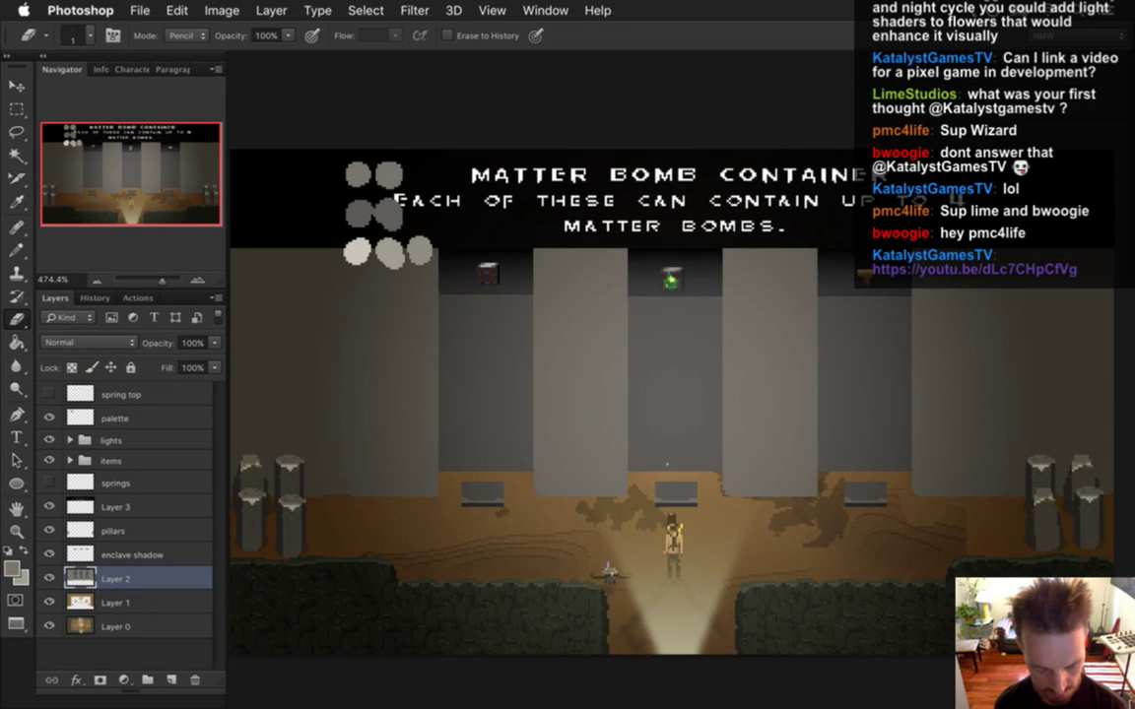
pyautogui.press('super+v')
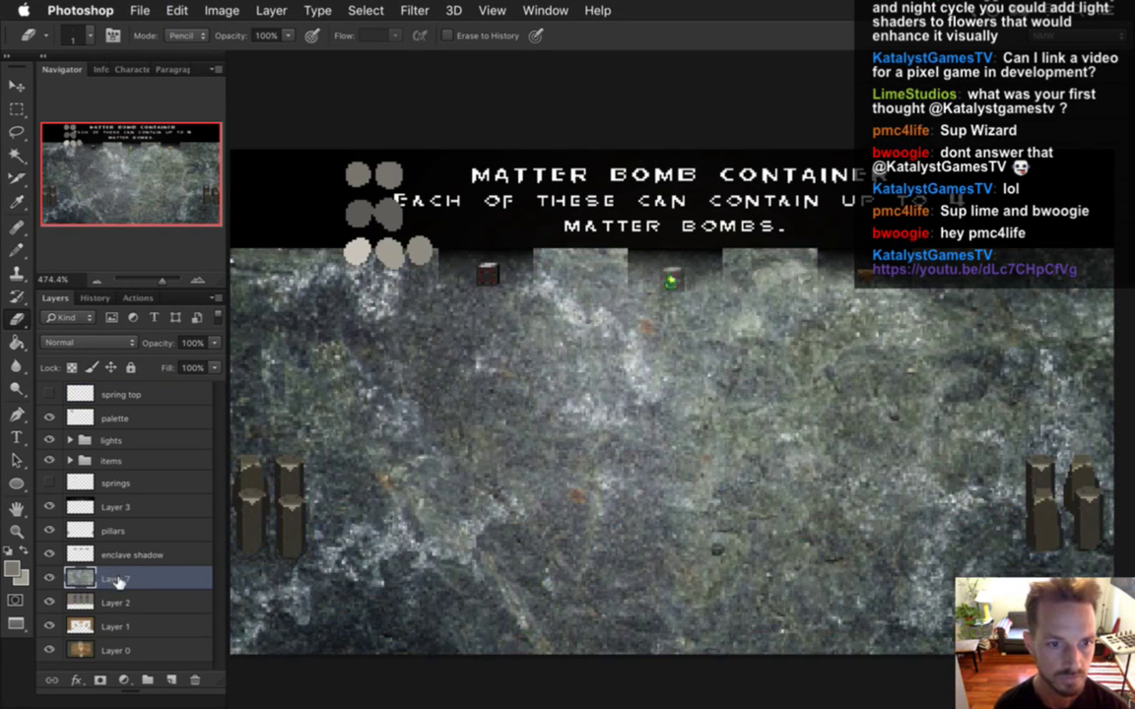
pyautogui.keyDown('alt'); pyautogui.click(115, 589); pyautogui.keyUp('alt')
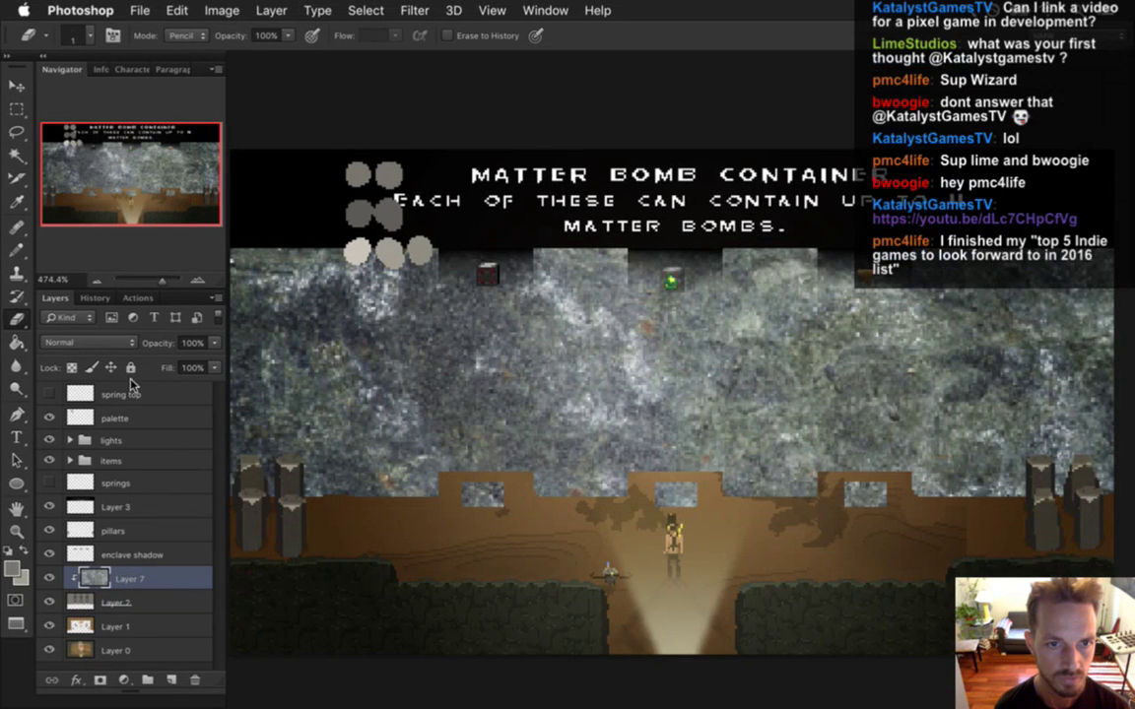
# Step: Lower the opacity of the clipped rock texture layer to 8%
pyautogui.click(213, 367)
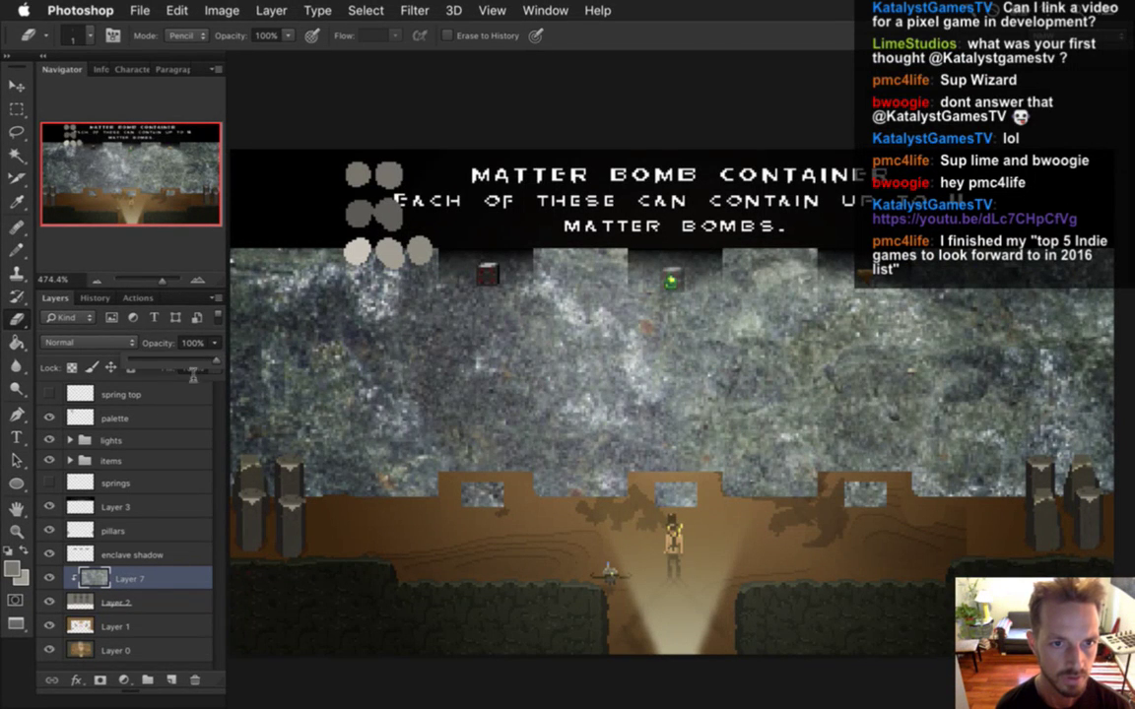
pyautogui.moveTo(193, 371); pyautogui.dragTo(136, 364)
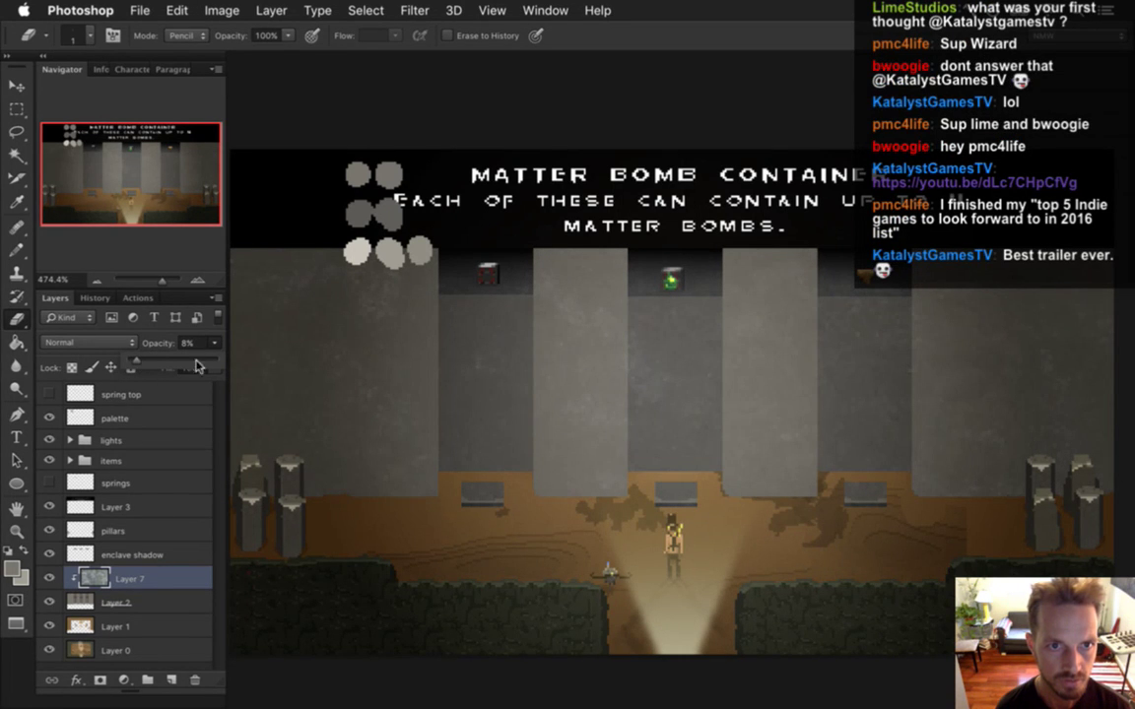
pyautogui.click(158, 341)
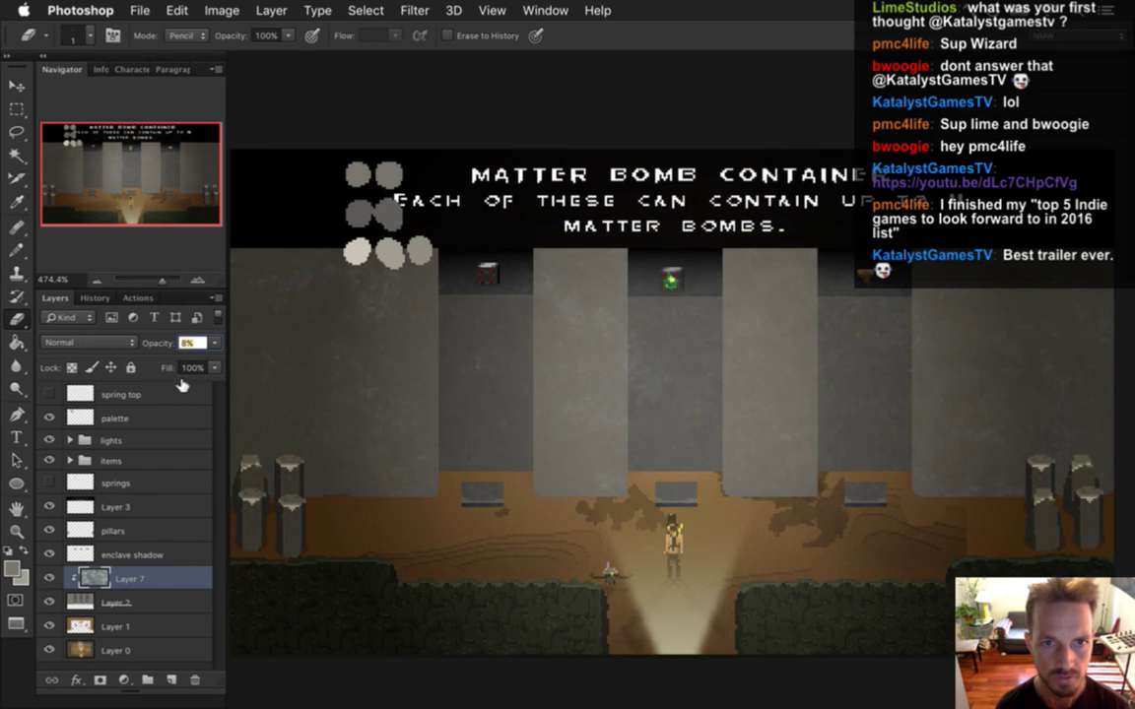
# Step: Close Vending.psd with its changes saved, and reopen it from the recent files
pyautogui.press('super+w')
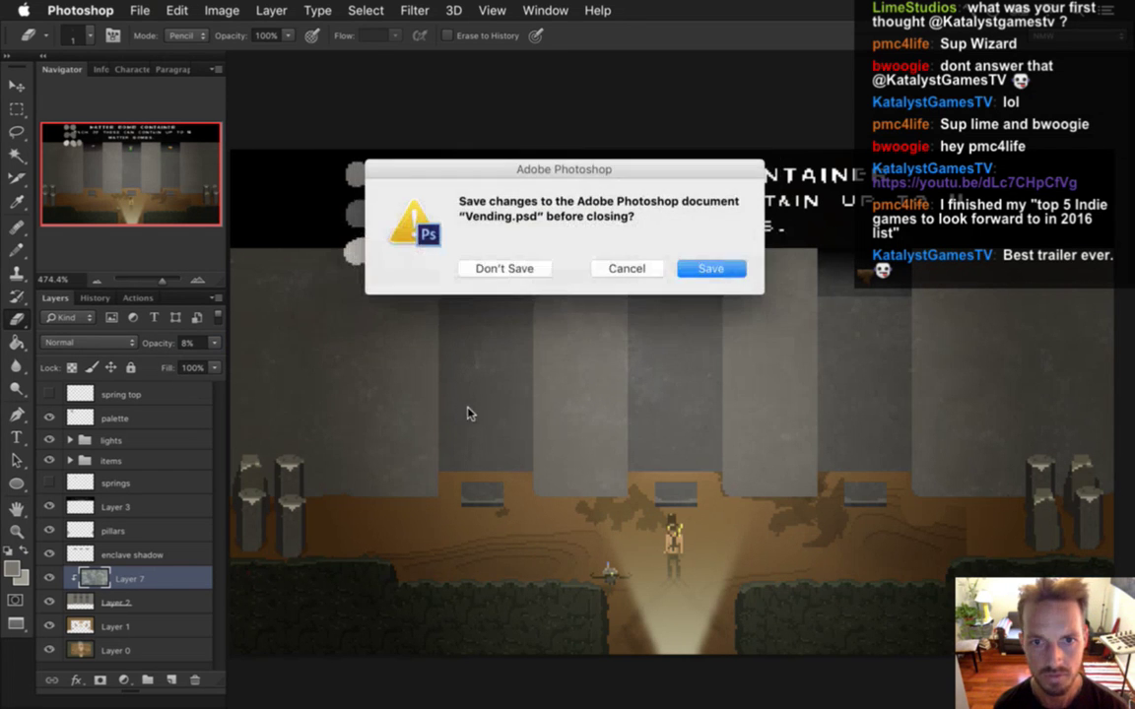
pyautogui.click(689, 268)
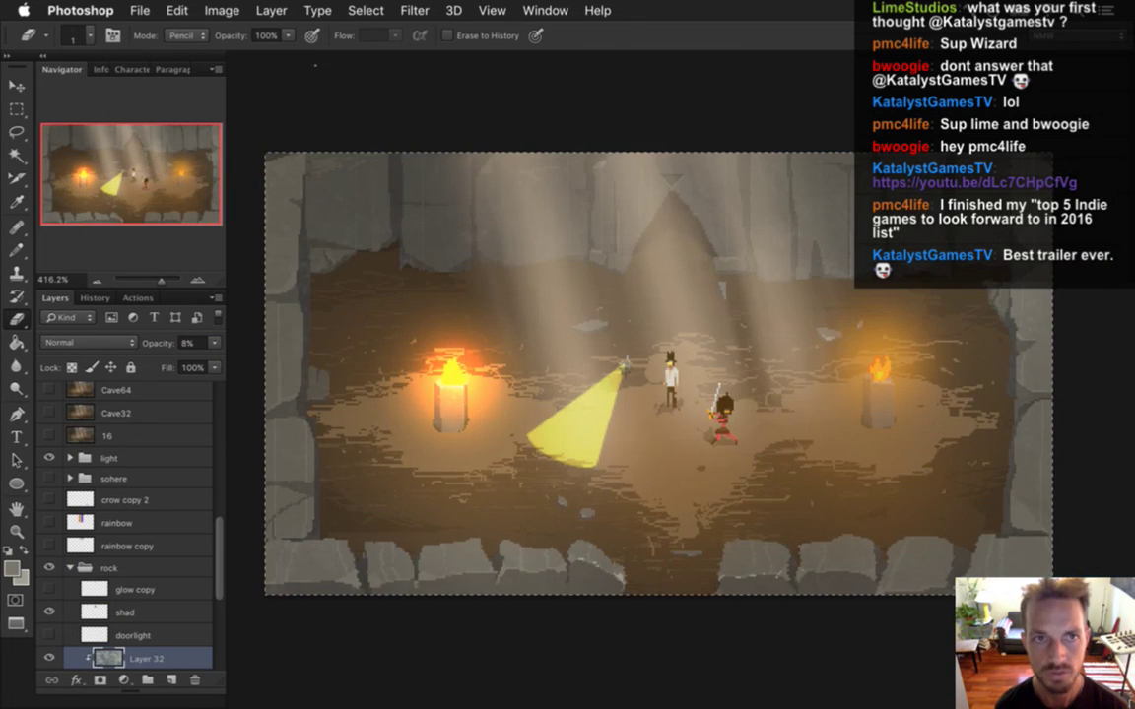
pyautogui.click(136, 11)
pyautogui.moveTo(229, 122)
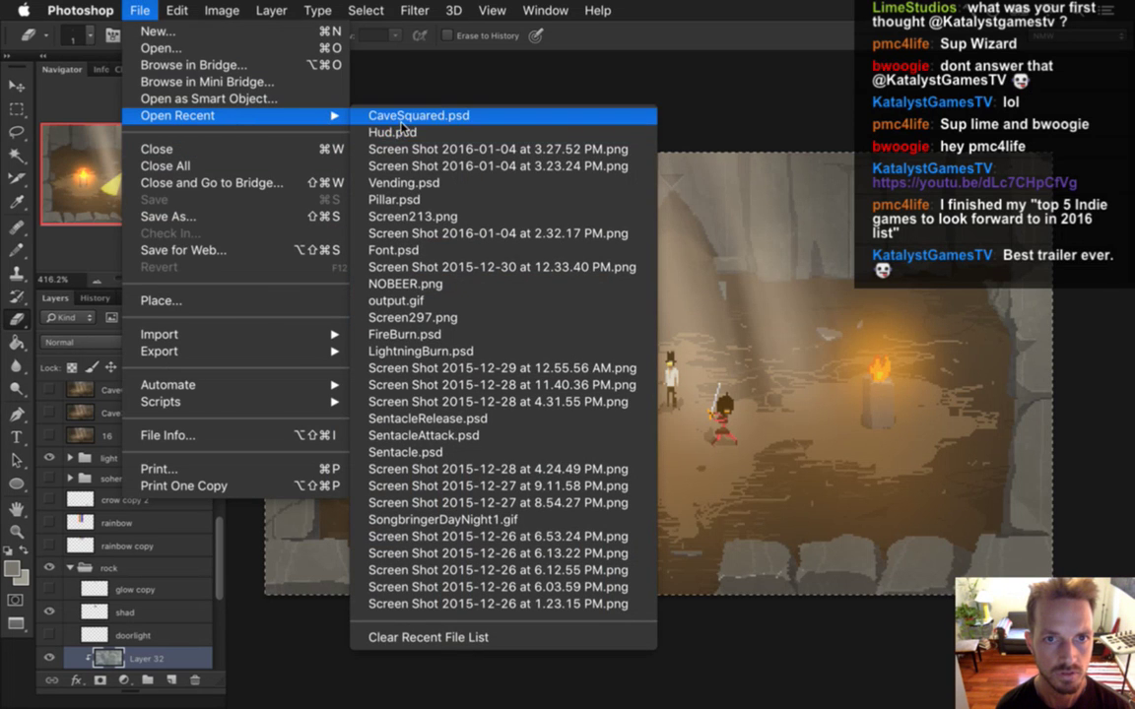
pyautogui.click(393, 182)
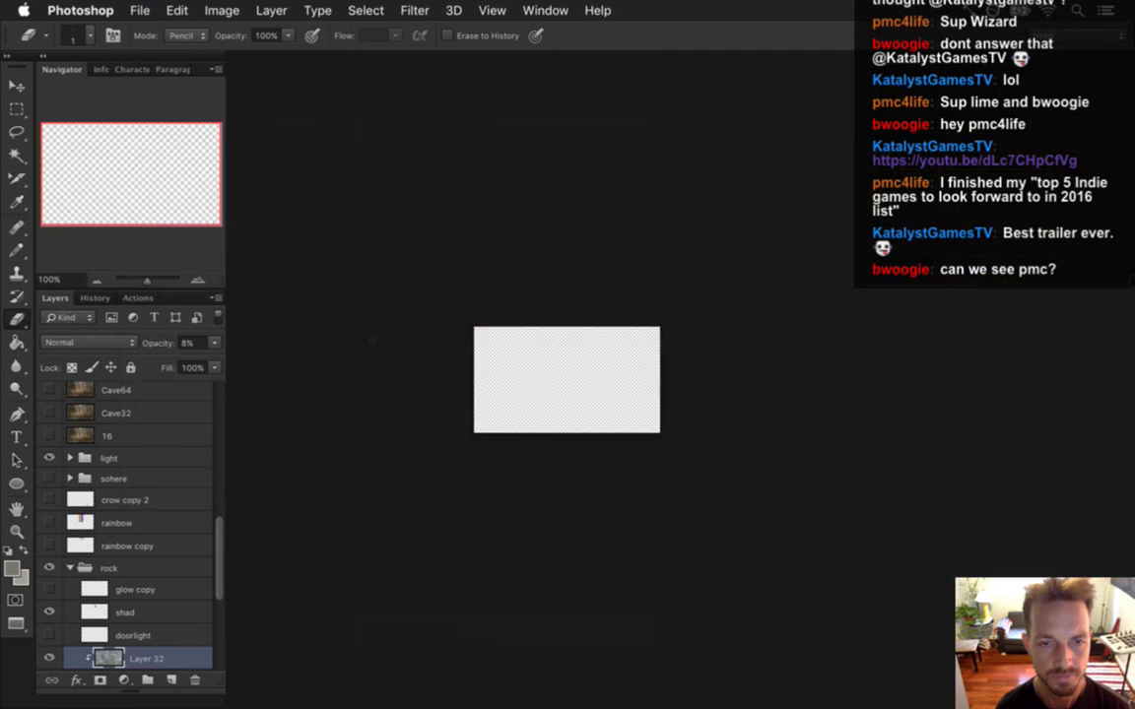
# Step: Hide the palette layer
pyautogui.click(644, 402)
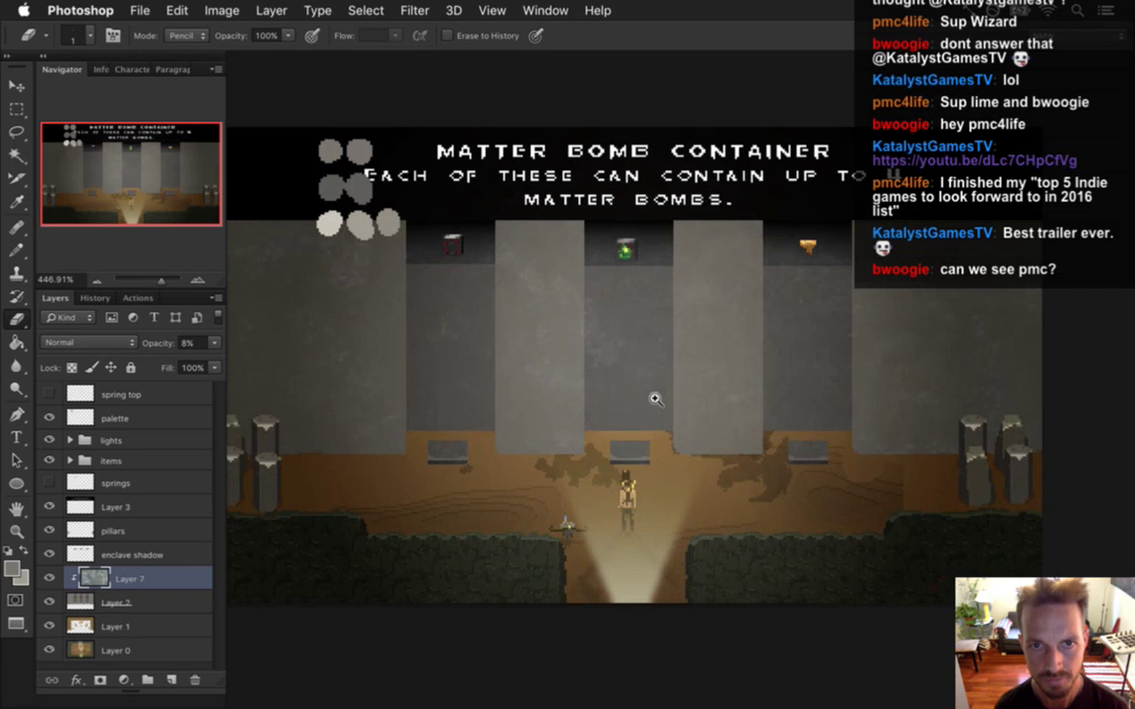
pyautogui.moveTo(537, 362); pyautogui.dragTo(591, 357)
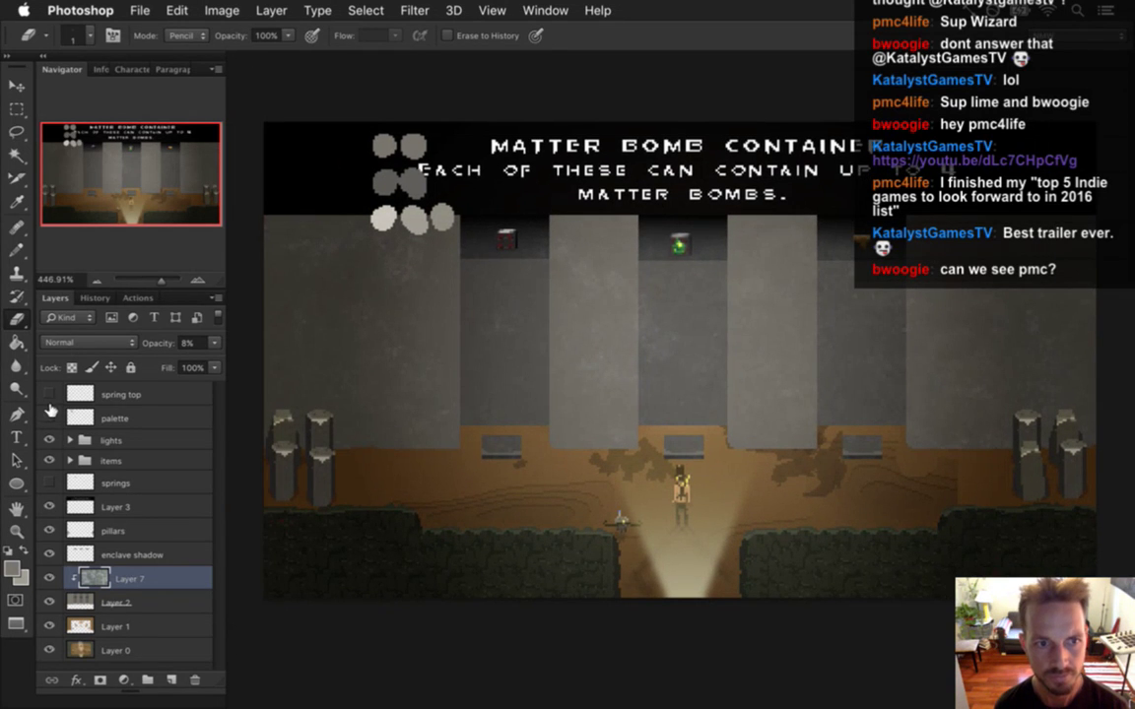
pyautogui.click(50, 418)
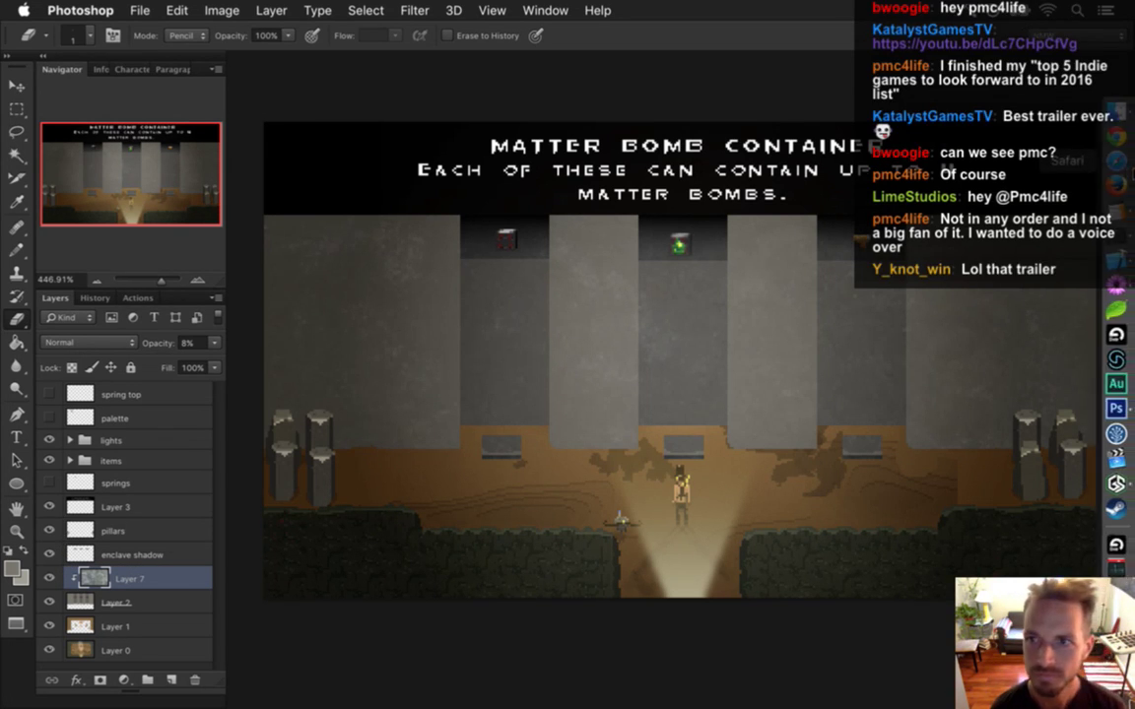
# Step: Switch to Safari, search for "domina nowhere near ready trailer" and open the Domina launch trailer on YouTube
pyautogui.click(1116, 160)
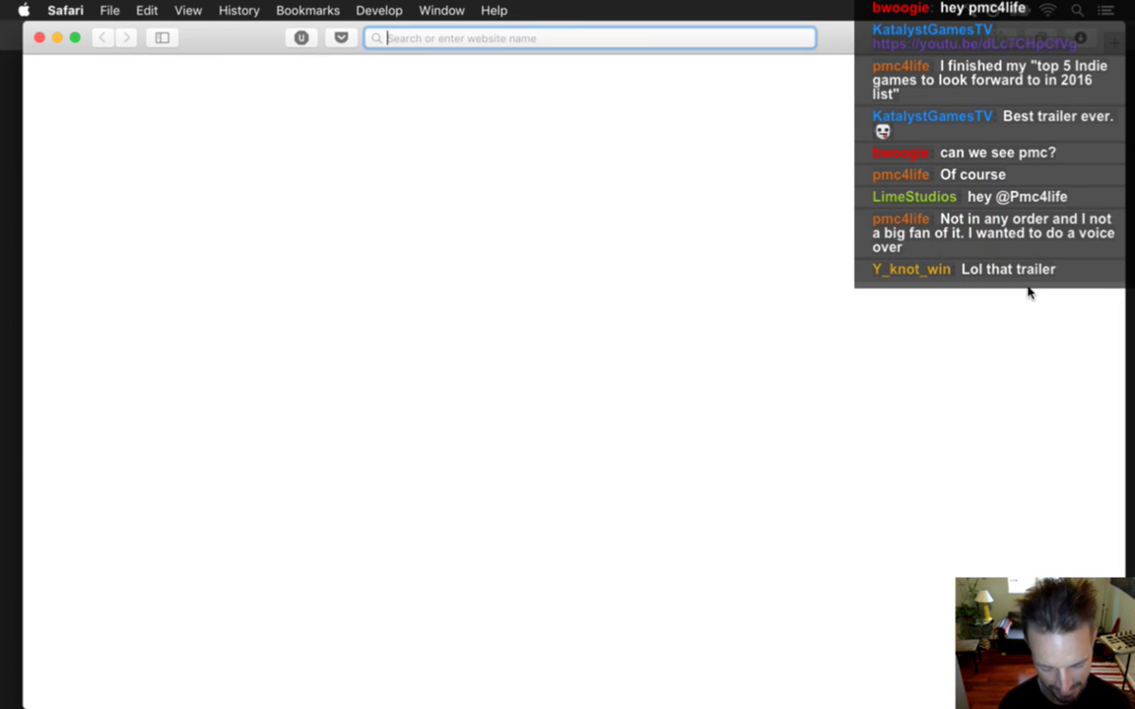
pyautogui.write('domina no')
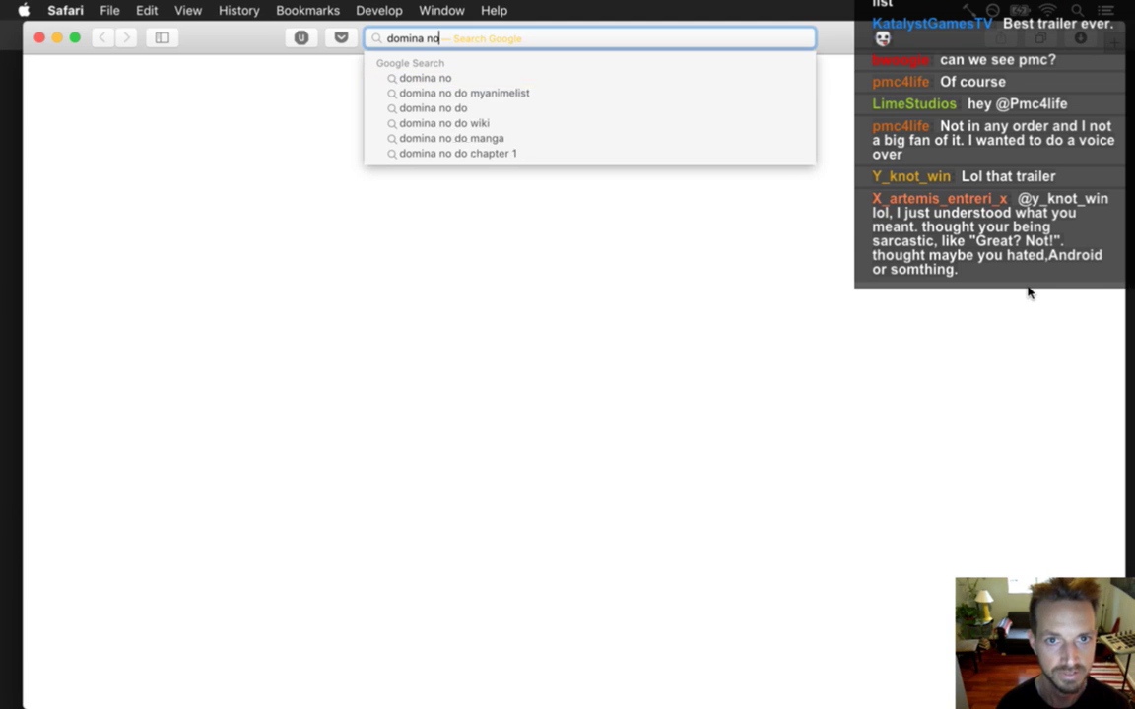
pyautogui.write('where near ready trailer')
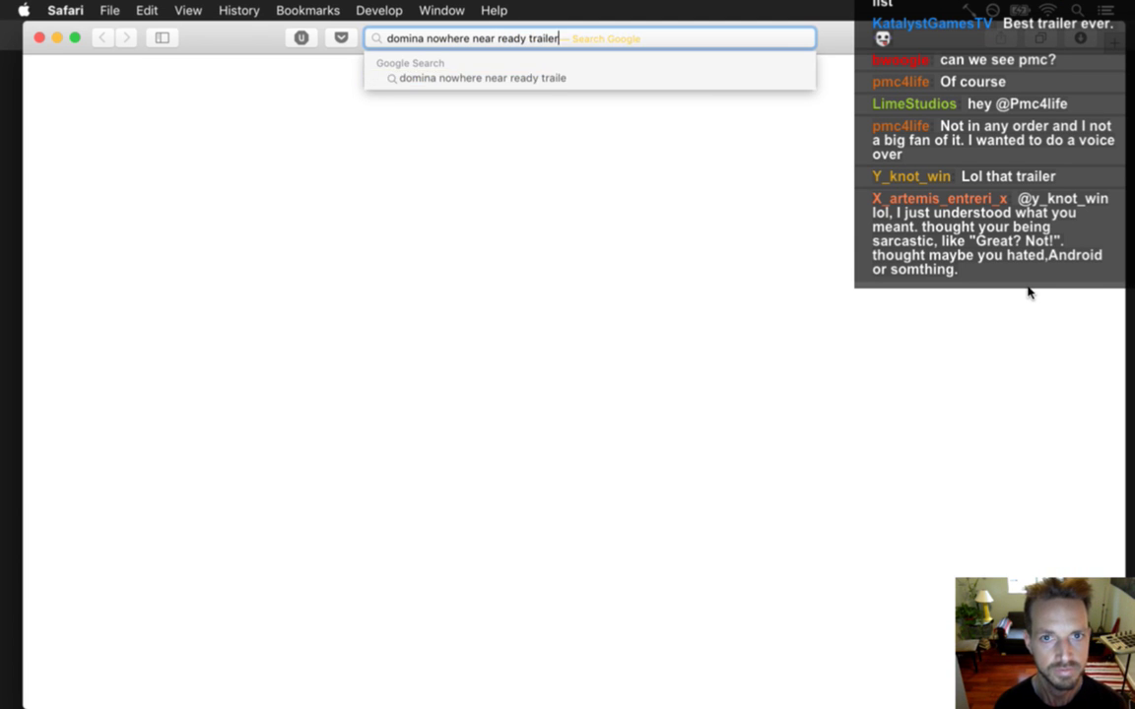
pyautogui.press('Return')
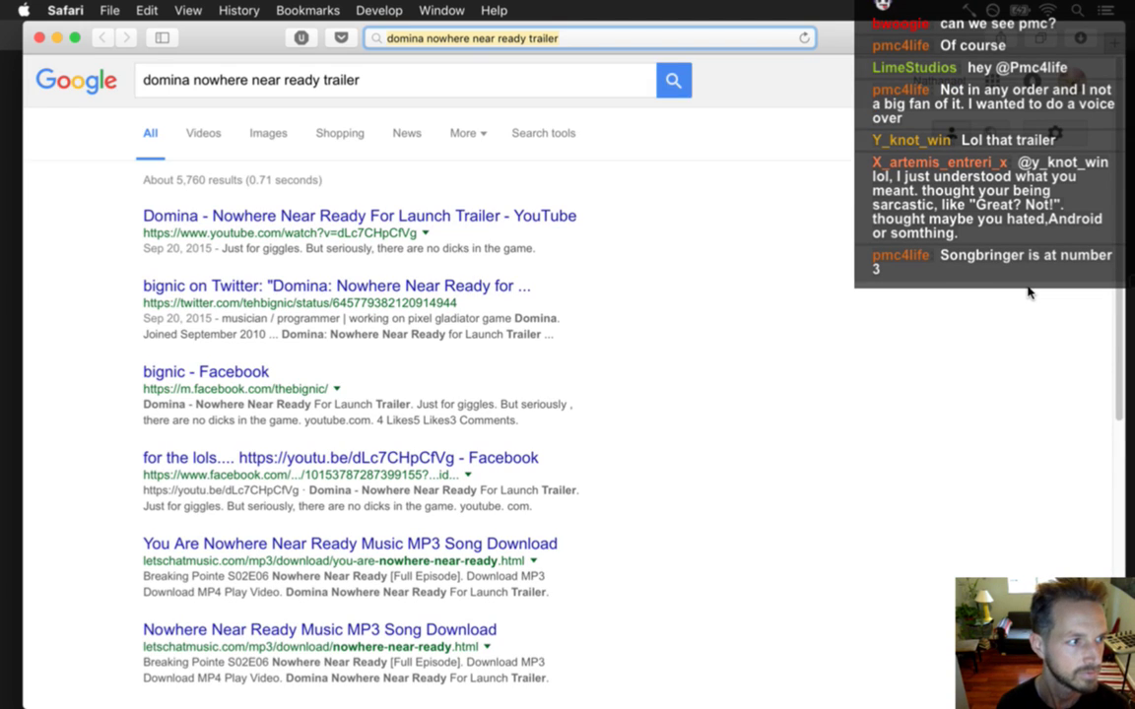
pyautogui.click(401, 218)
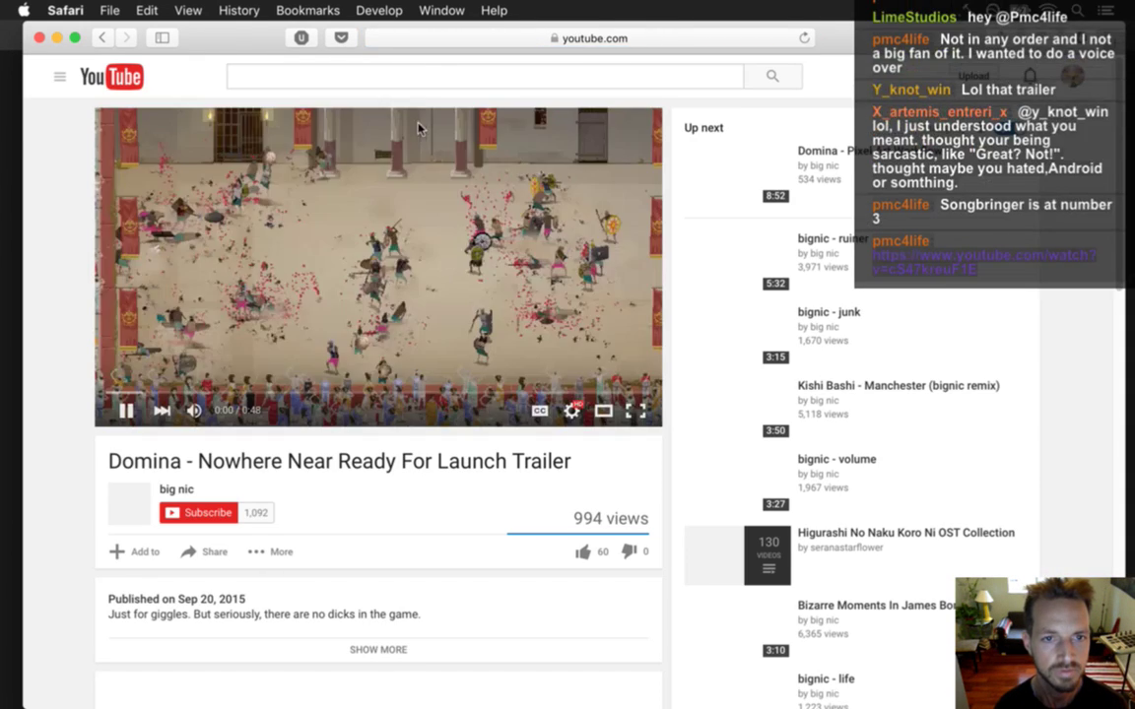
# Step: Save a web shortcut to the trailer page on the desktop and return to Vending.psd in Photoshop
pyautogui.click(413, 38)
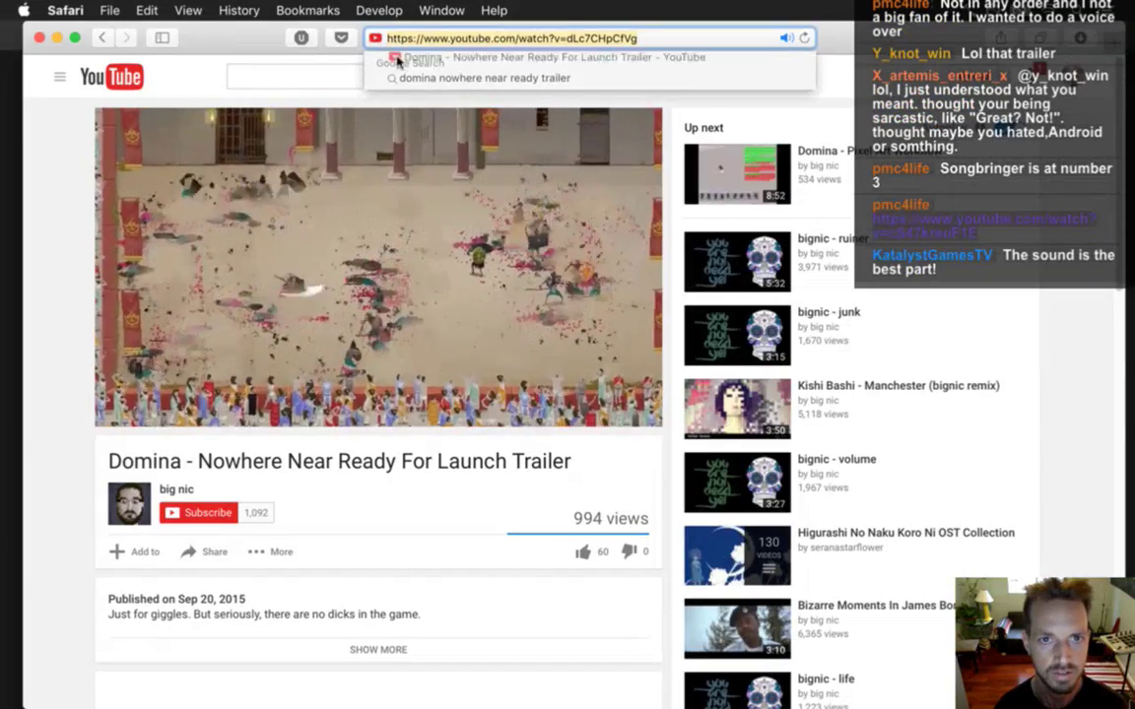
pyautogui.press('F11')
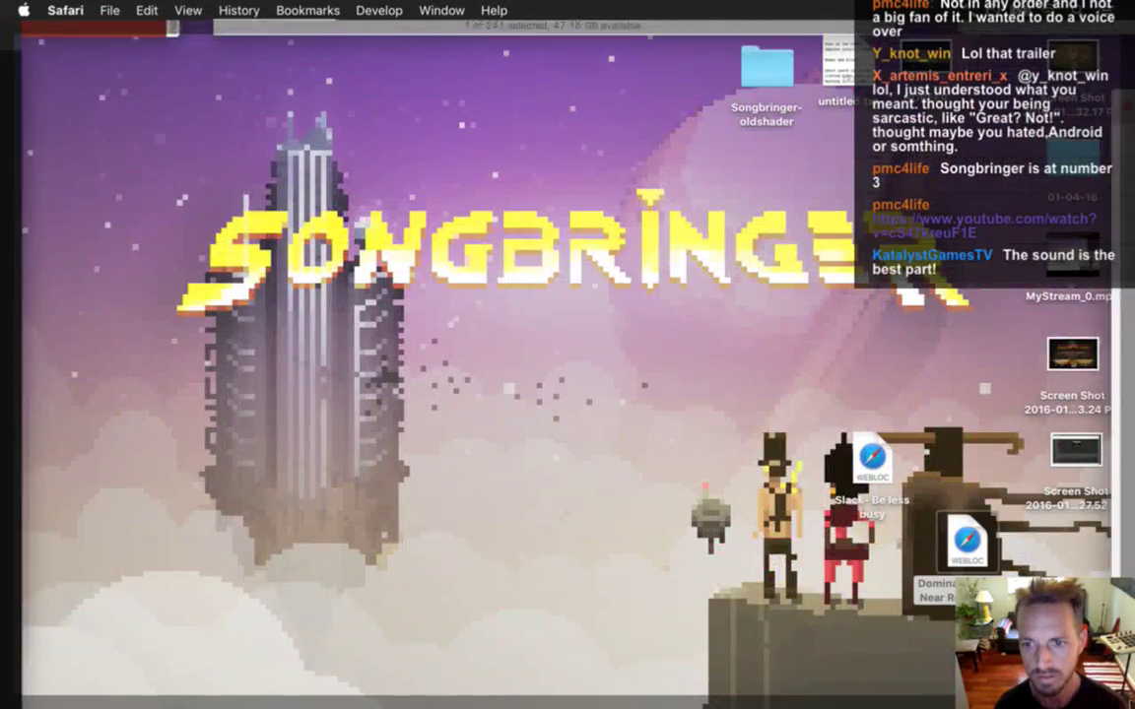
pyautogui.press('F11')
pyautogui.hotkey('ctrl', 'Right')
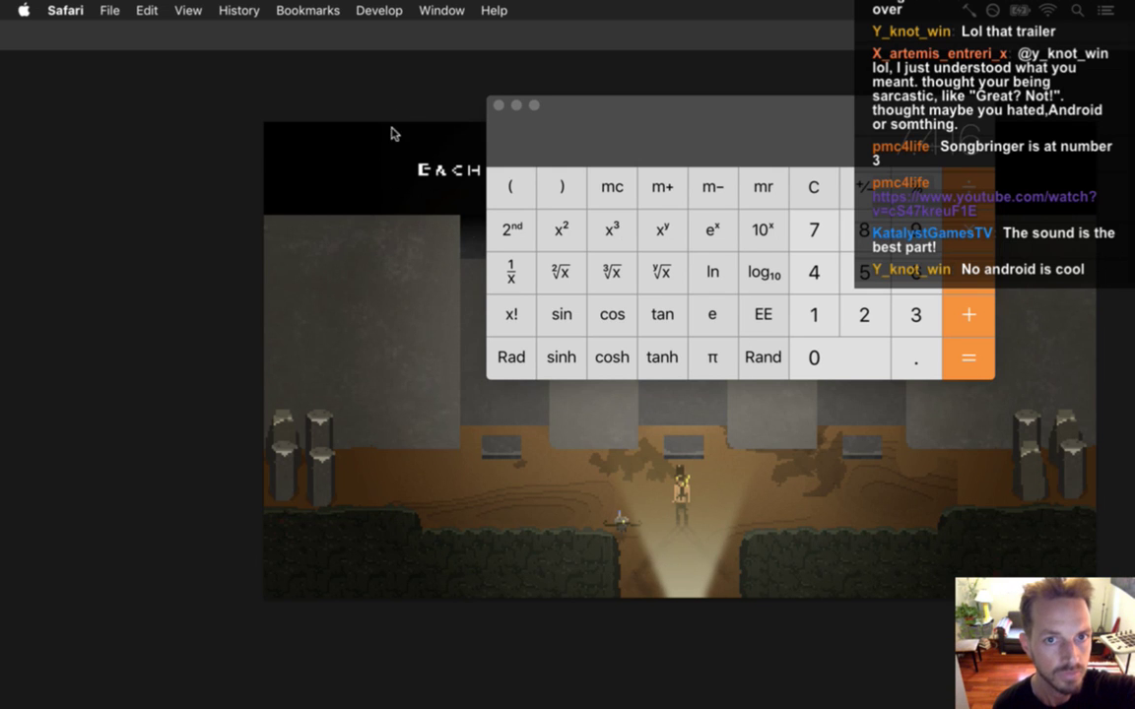
pyautogui.click(408, 98)
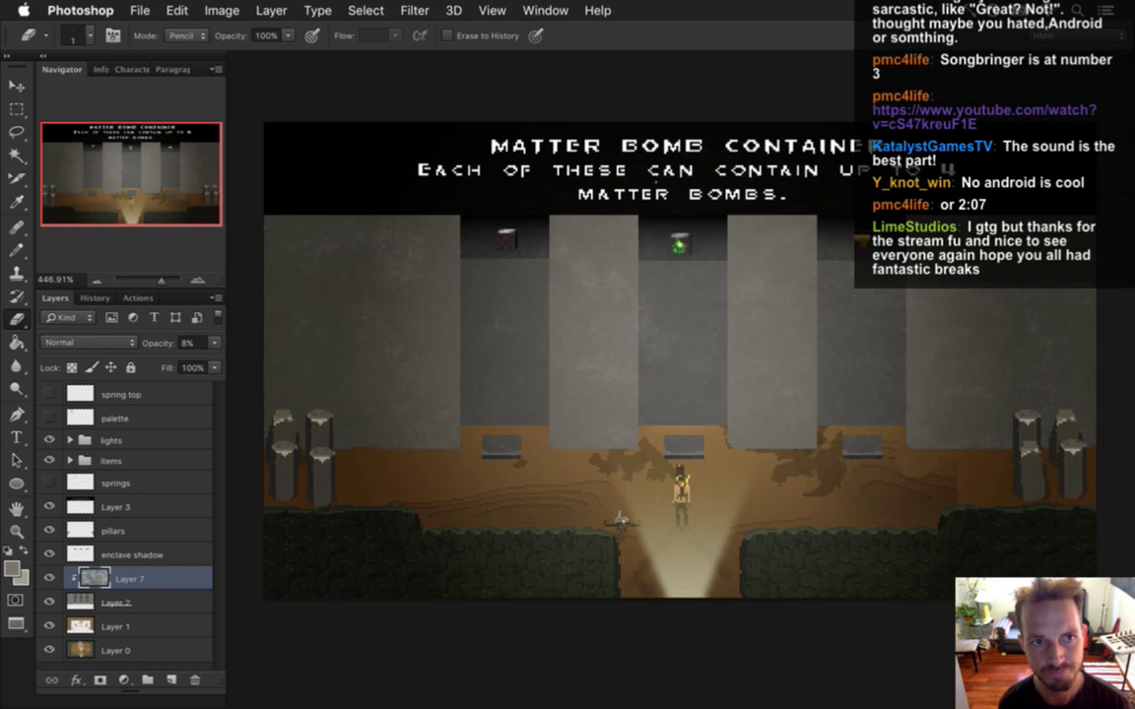
# Step: Move the Matter Bomb Container text banner on Layer 3 down over the middle of the walls, aligned with the canvas sides
pyautogui.click(118, 461)
pyautogui.press('v')
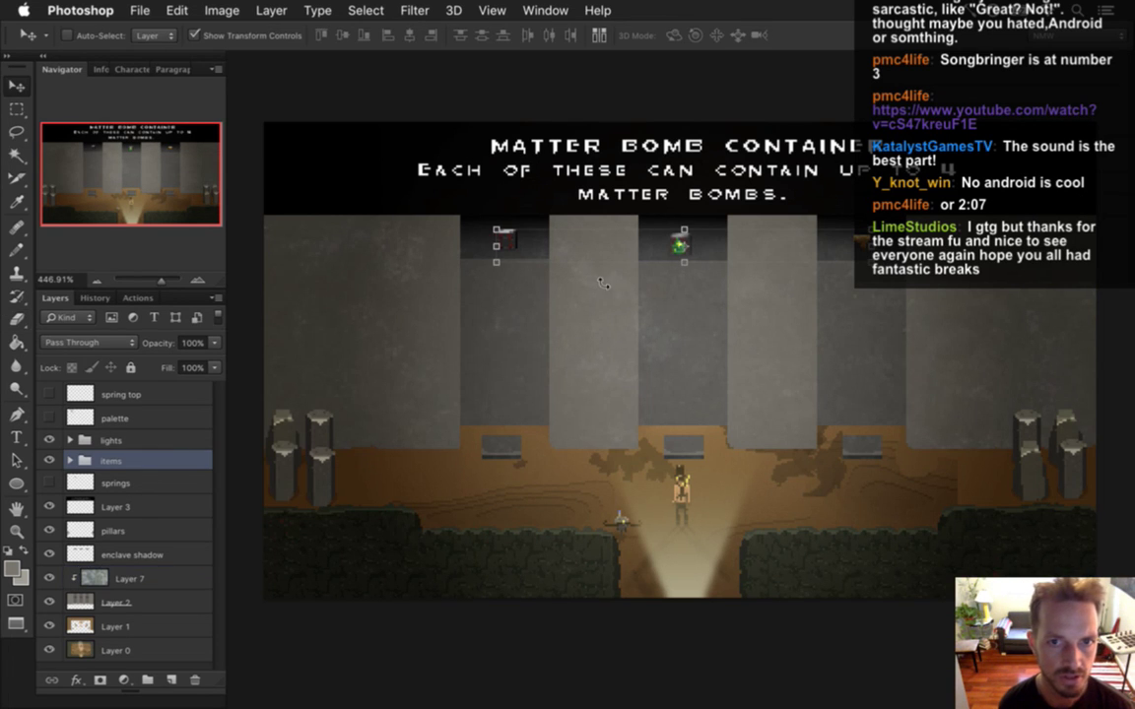
pyautogui.click(115, 506)
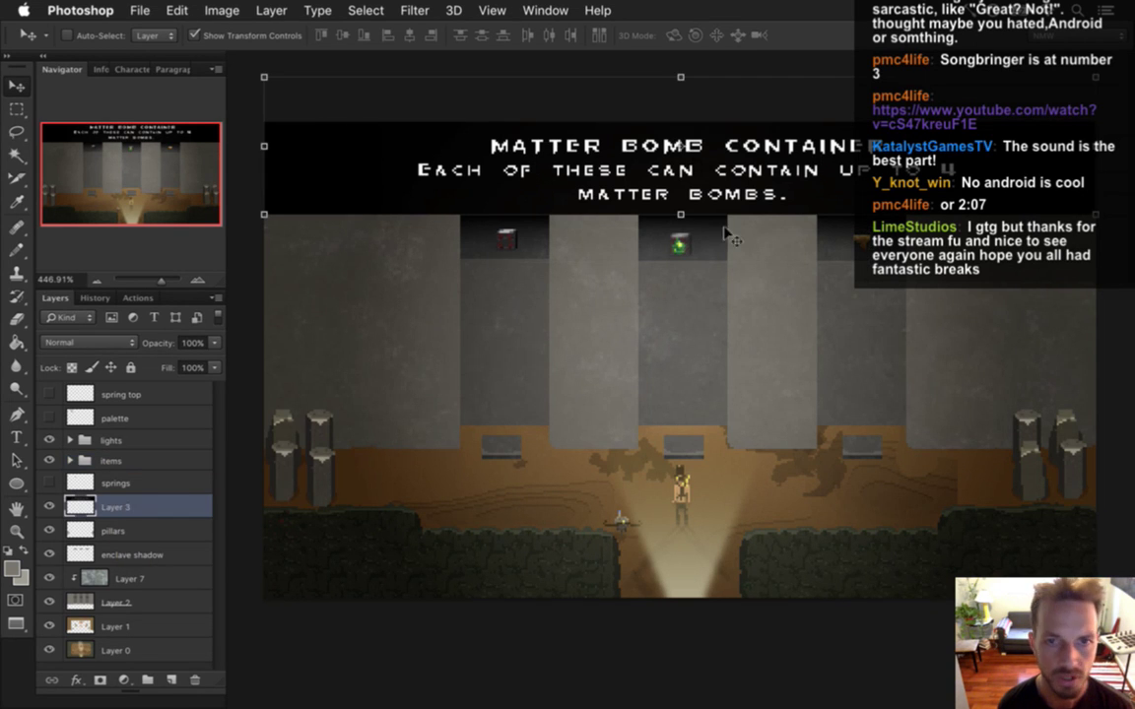
pyautogui.moveTo(799, 138); pyautogui.dragTo(786, 286)
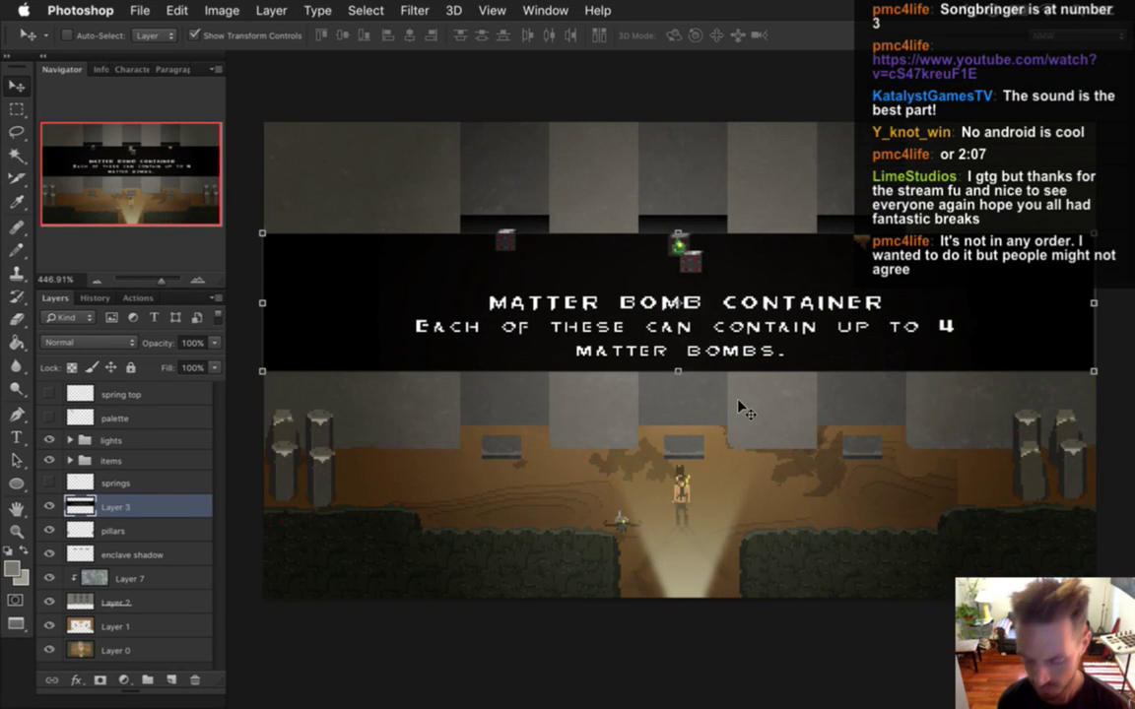
pyautogui.press('Right')
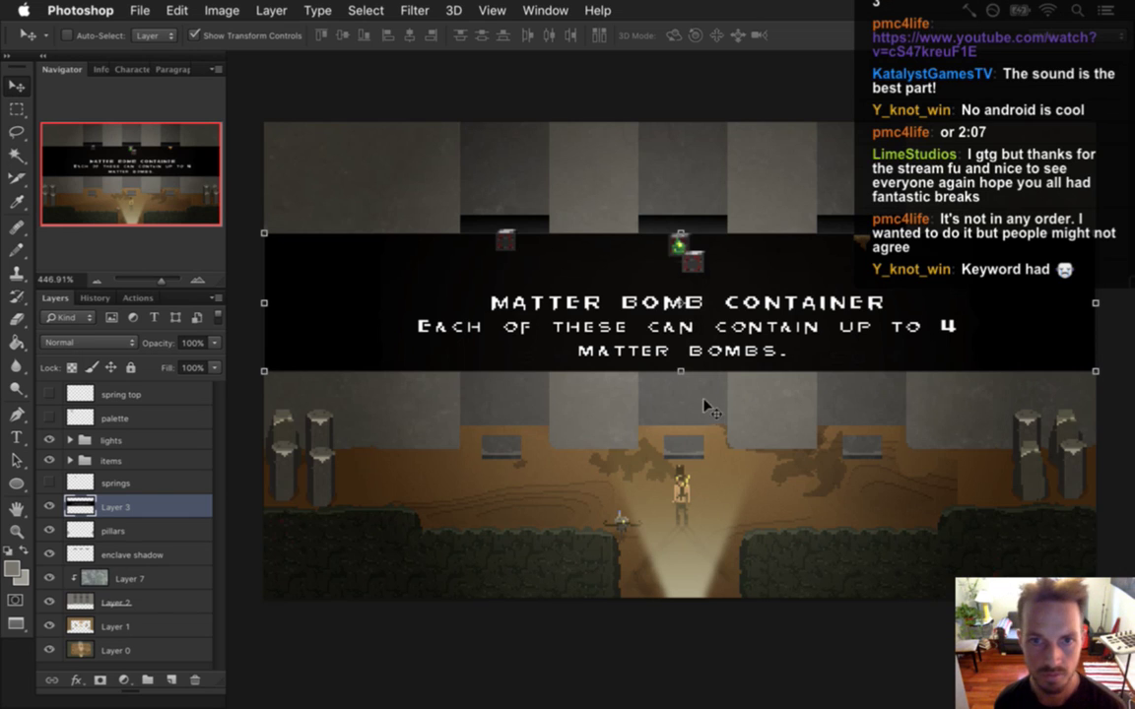
# Step: Delete the upper strip of the text banner that covers the alcoves across the full canvas width, and deselect
pyautogui.press('m')
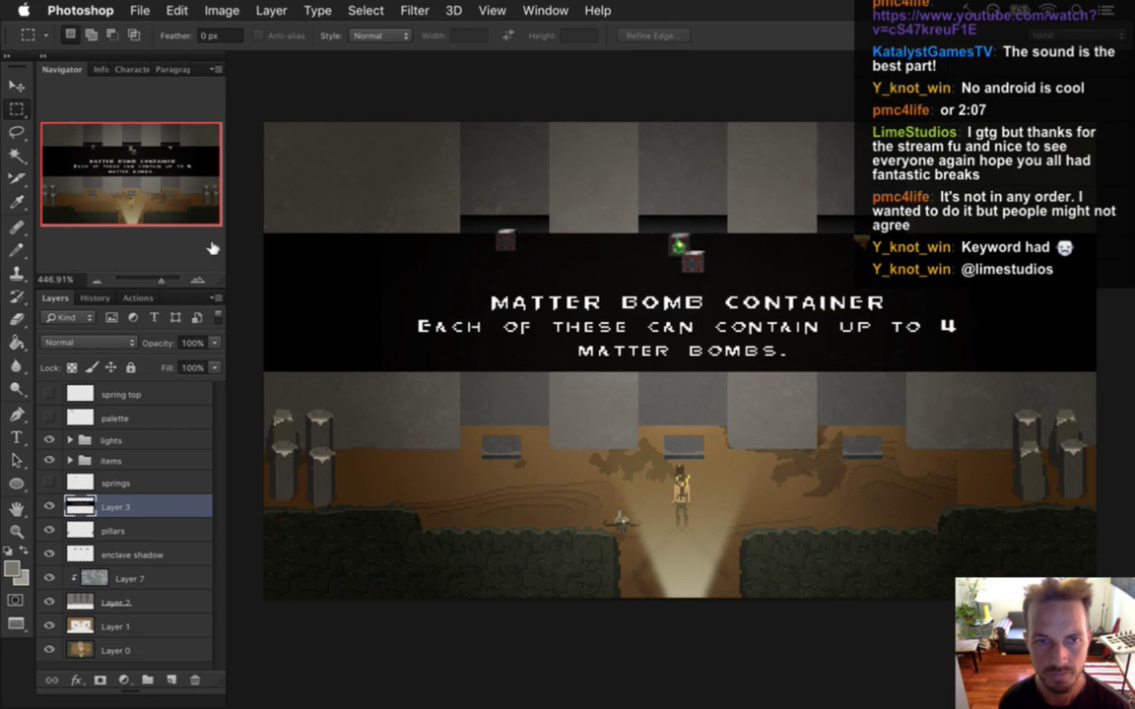
pyautogui.moveTo(249, 205); pyautogui.dragTo(1111, 280)
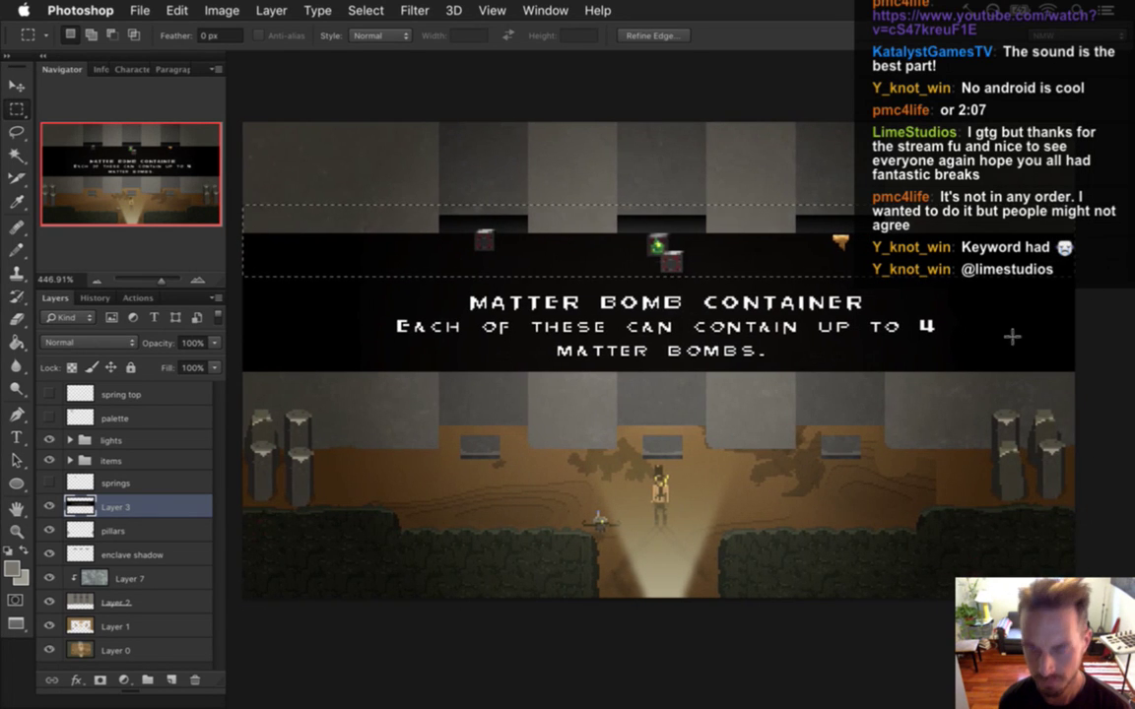
pyautogui.press('Delete')
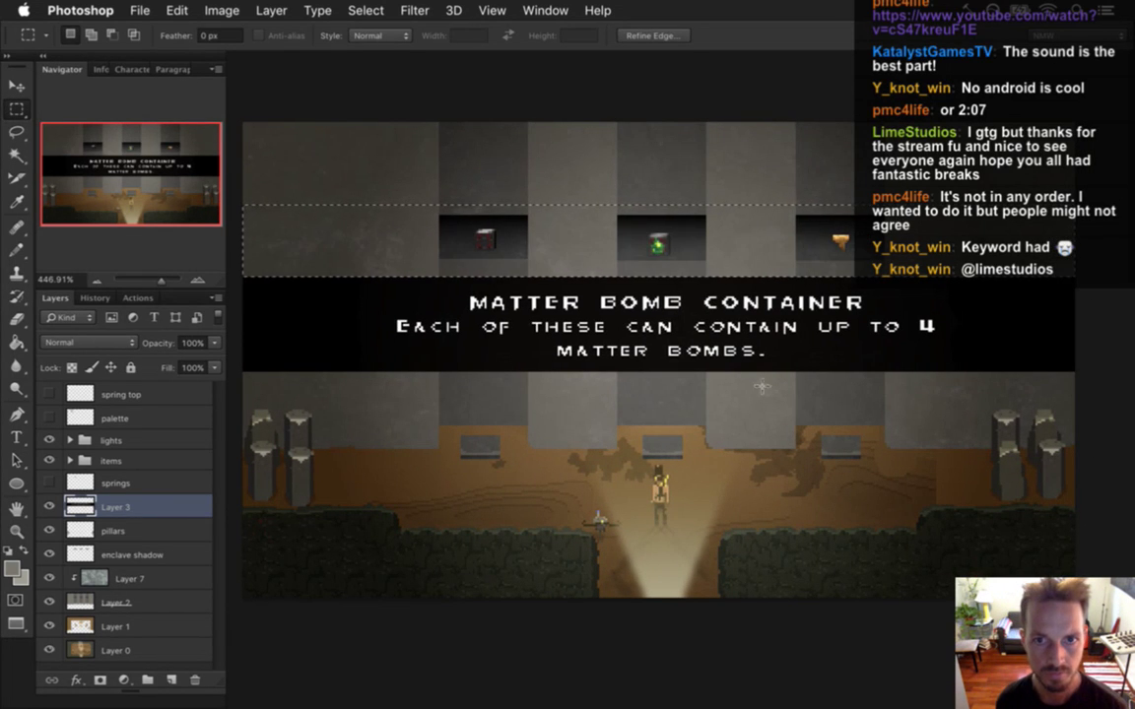
pyautogui.press('super+d')
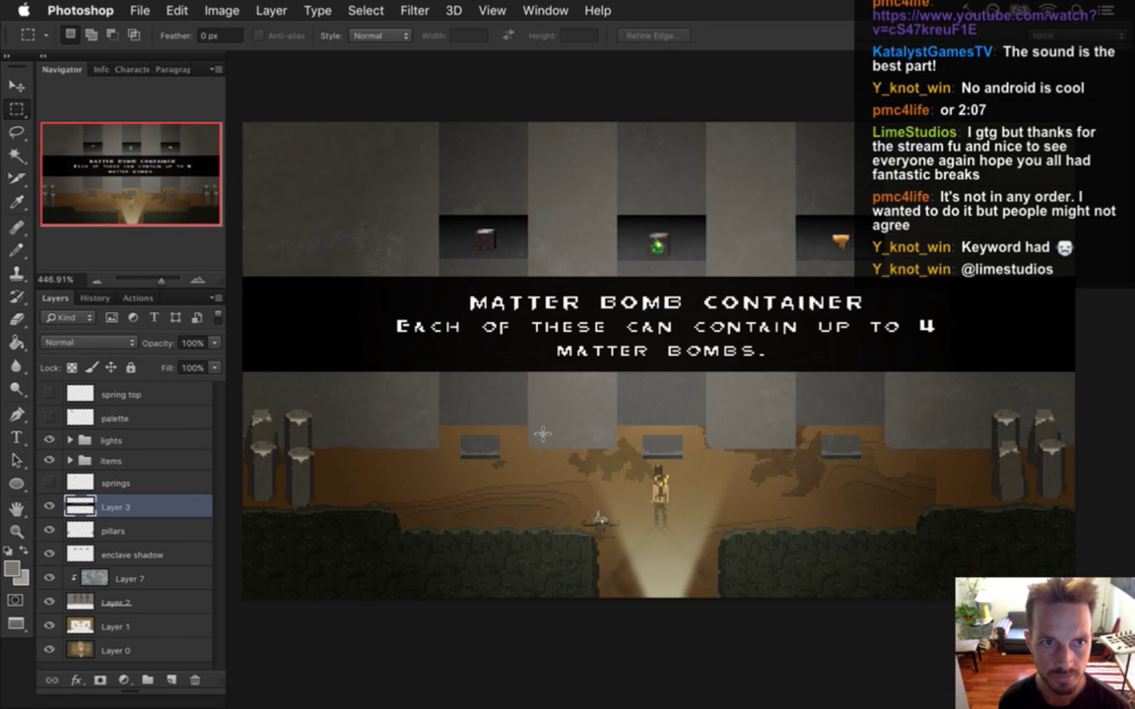
# Step: Shift the trimmed text banner slightly further down, below the alcoves
pyautogui.moveTo(519, 418); pyautogui.dragTo(561, 404)
pyautogui.press('v')
pyautogui.moveTo(654, 291)
pyautogui.mouseDown()
pyautogui.moveTo(658, 278)
pyautogui.moveTo(655, 306)
pyautogui.mouseUp()
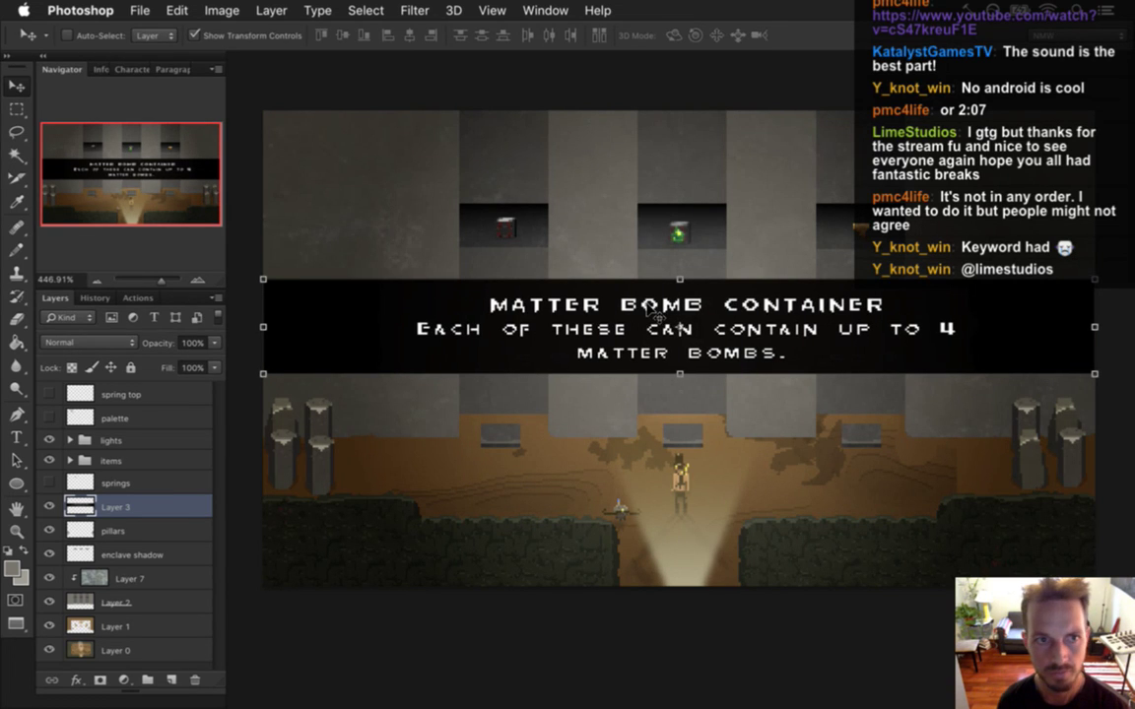
# Step: Rename Layer 3 as text and toggle its visibility off and on to check it
pyautogui.press('m')
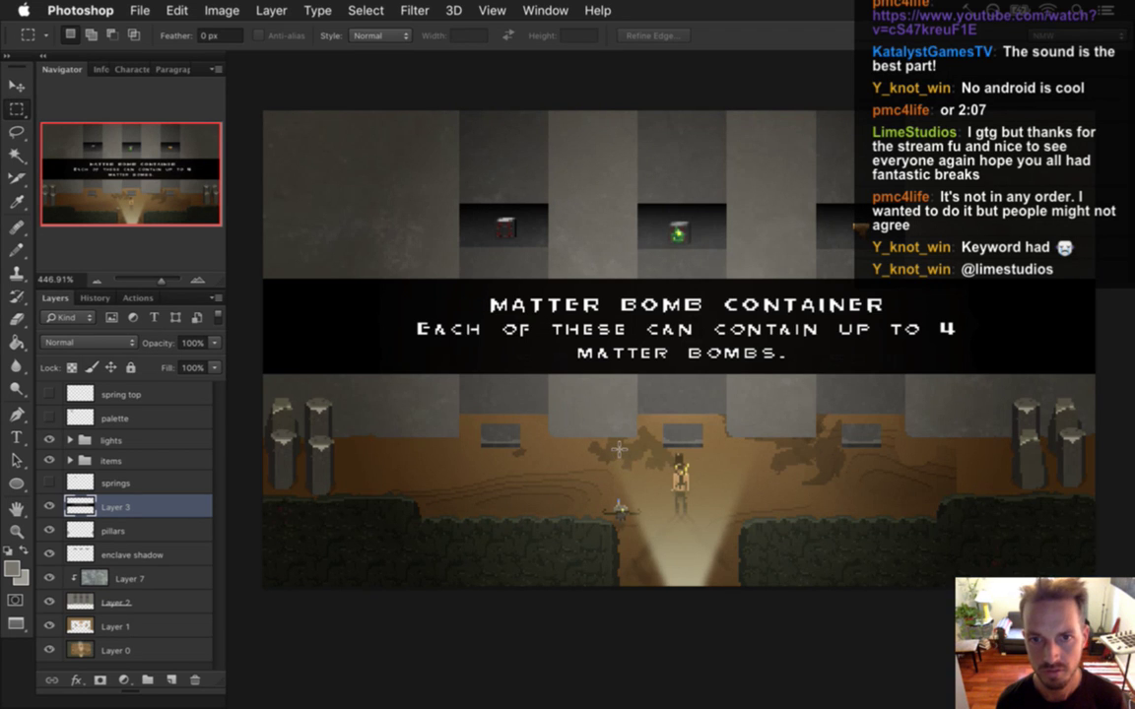
pyautogui.doubleClick(118, 507)
pyautogui.write('text')
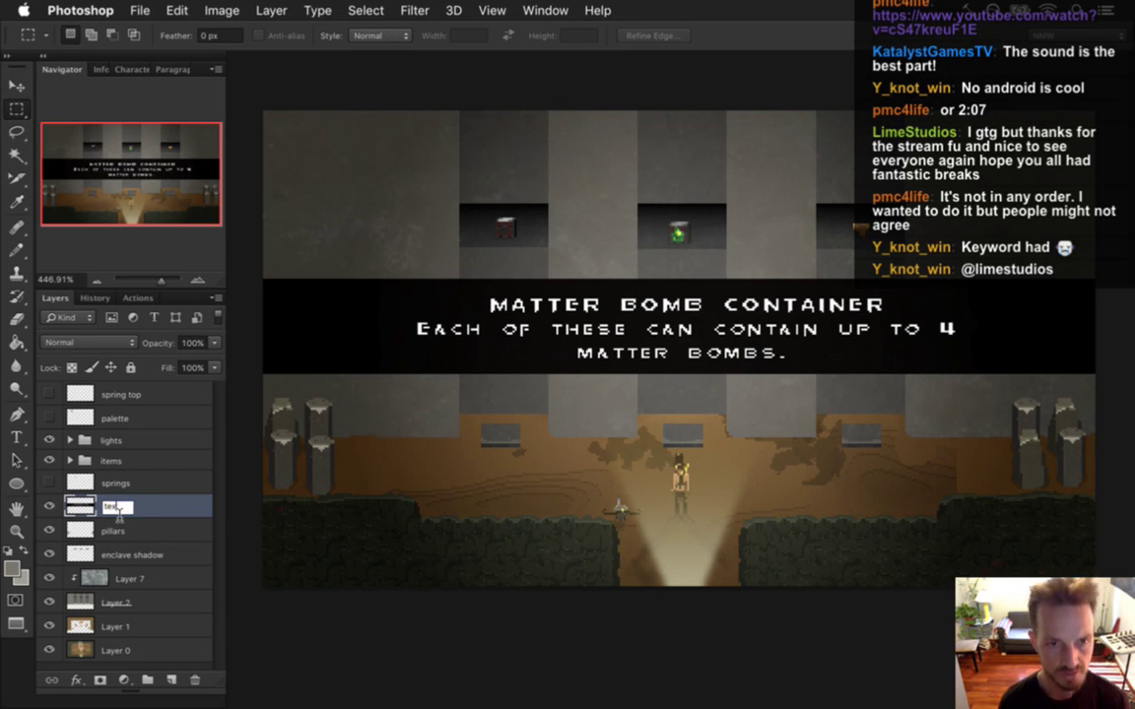
pyautogui.click(49, 506)
pyautogui.click(50, 506)
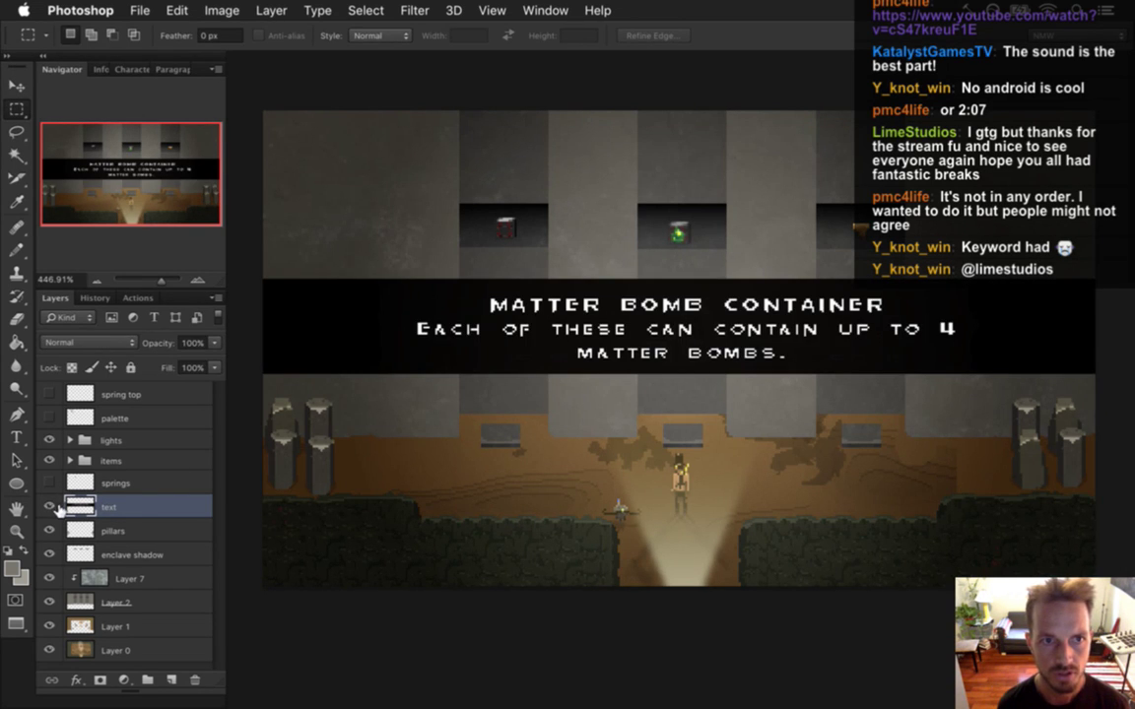
pyautogui.moveTo(471, 462); pyautogui.dragTo(538, 504)
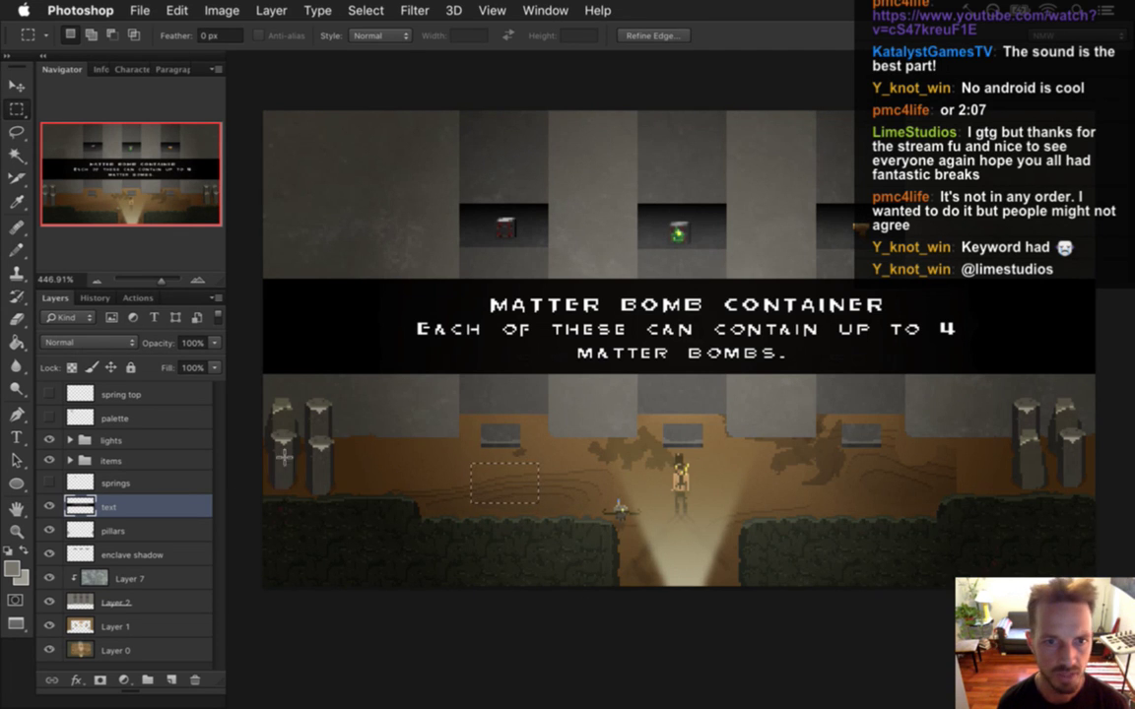
pyautogui.moveTo(236, 434); pyautogui.dragTo(548, 621)
pyautogui.moveTo(252, 92); pyautogui.dragTo(610, 705)
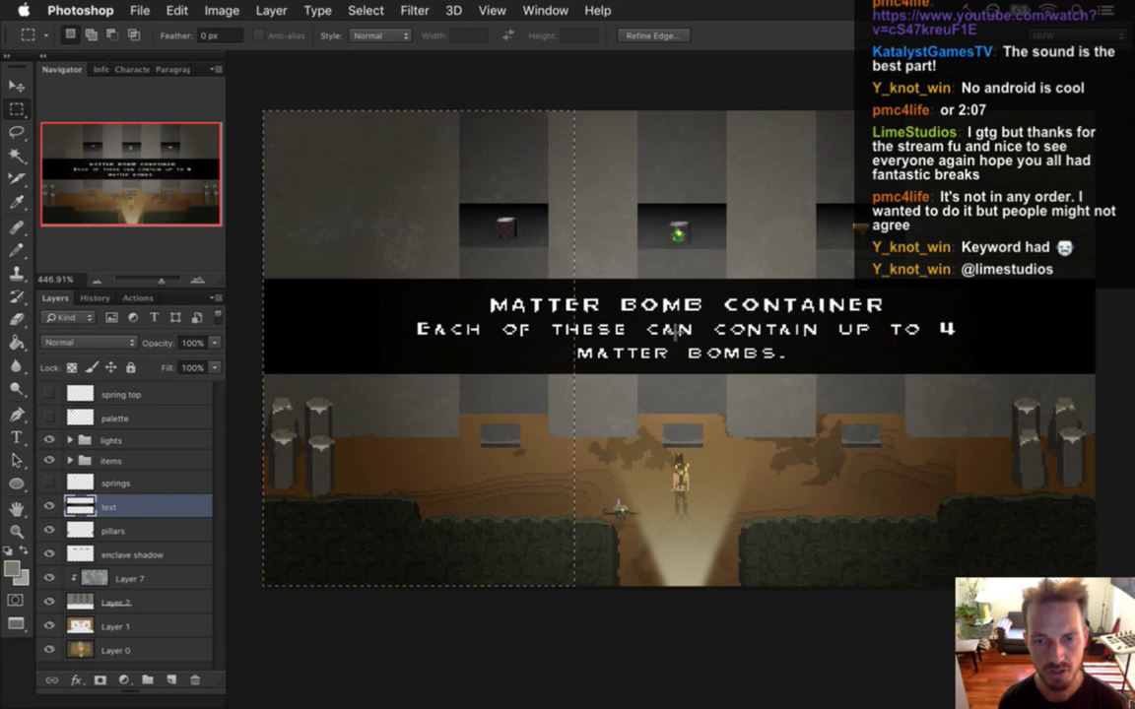
pyautogui.click(641, 448)
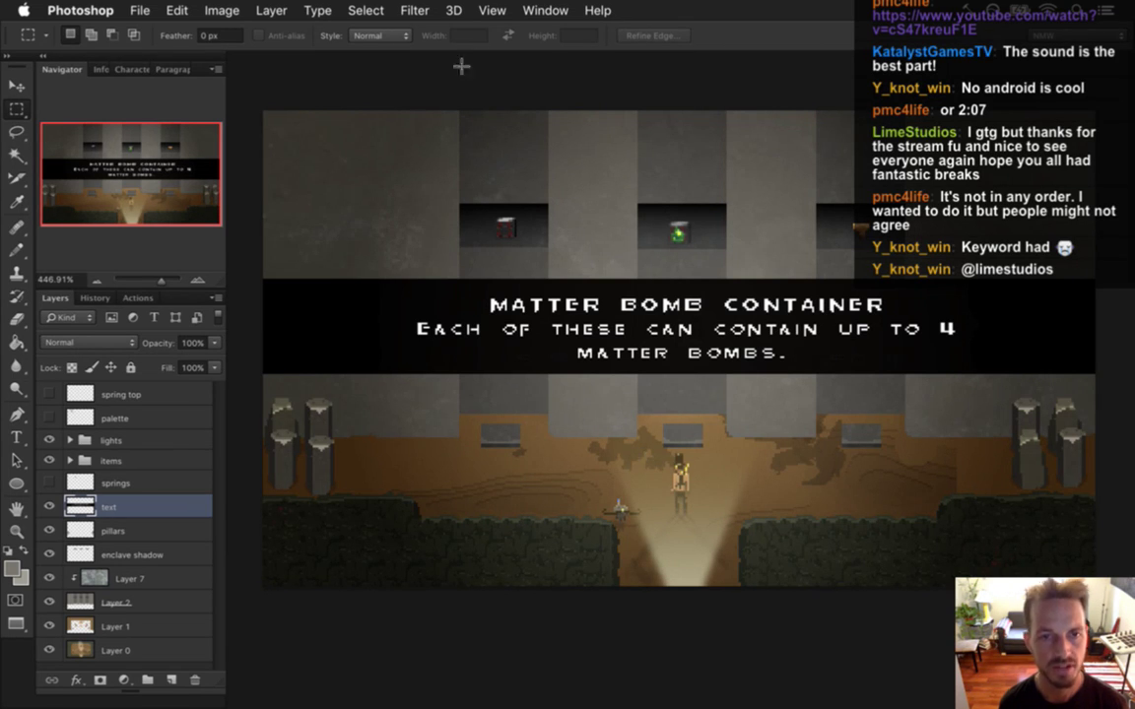
pyautogui.click(541, 8)
pyautogui.click(410, 298)
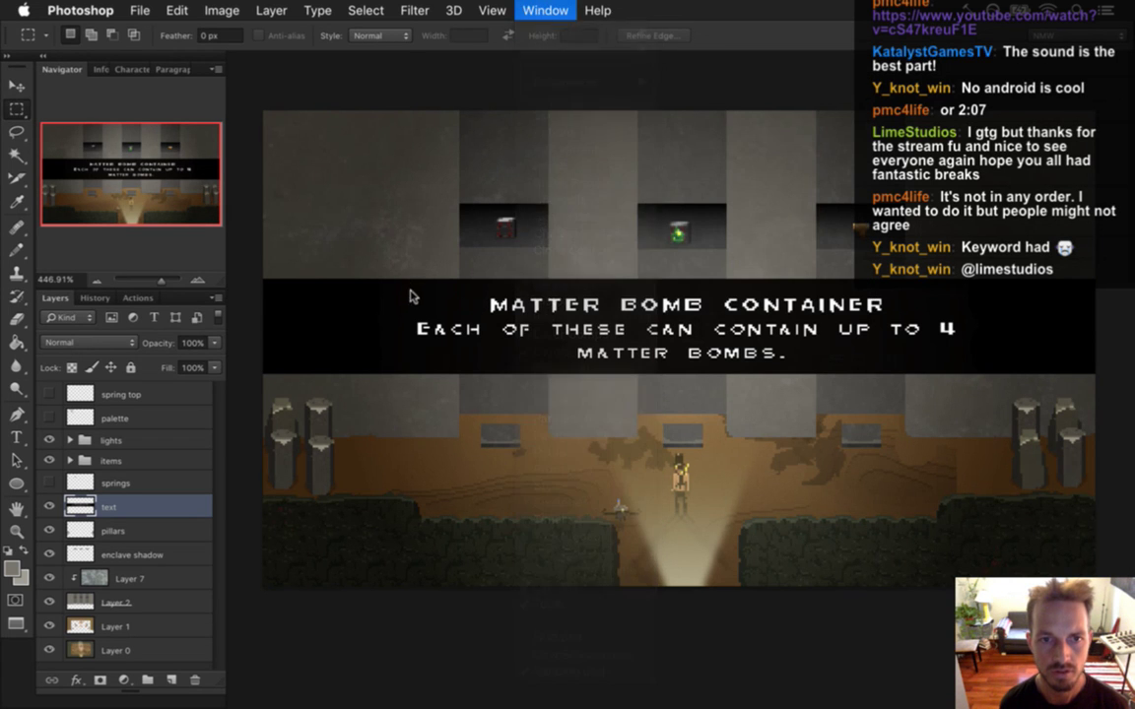
pyautogui.moveTo(473, 333); pyautogui.dragTo(519, 355)
# Step: Hide the lights group and fill the text banner's background with sampled black at a tolerance of 10
pyautogui.press('i')
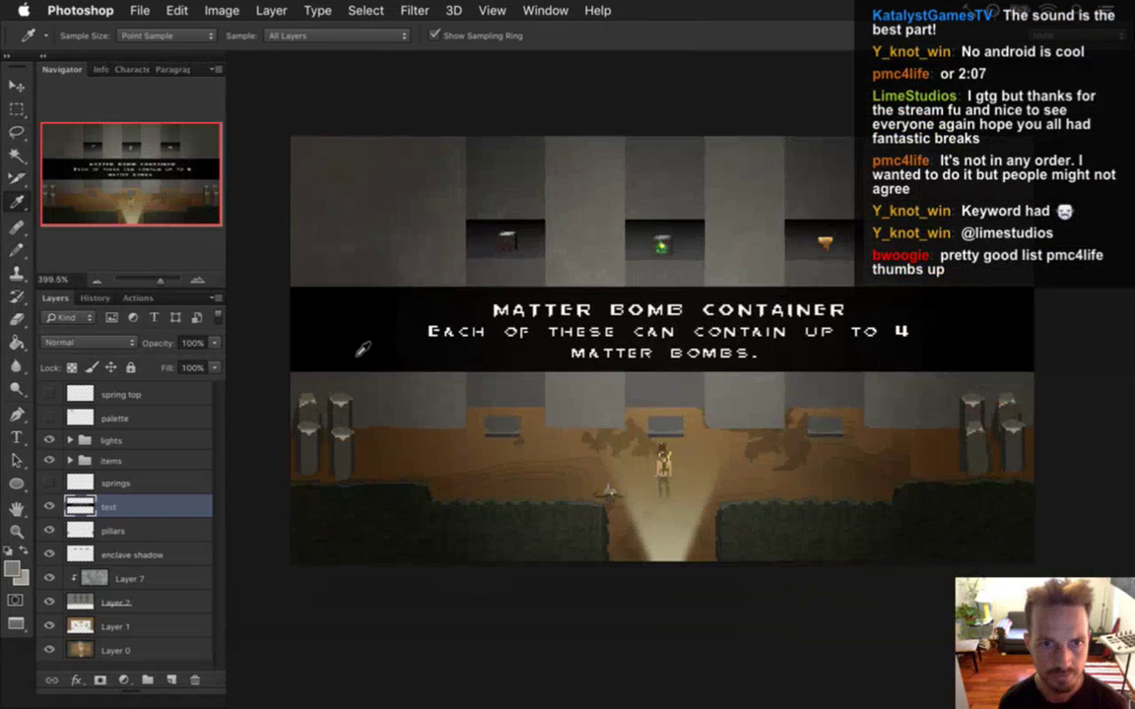
pyautogui.click(49, 394)
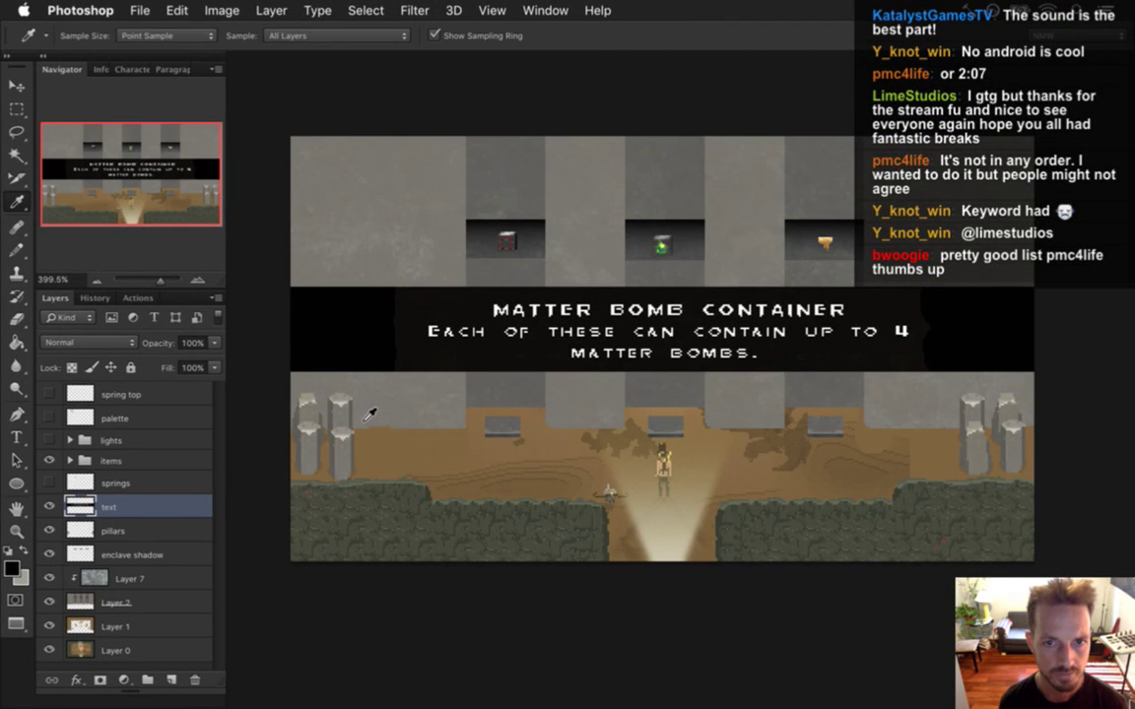
pyautogui.press('g')
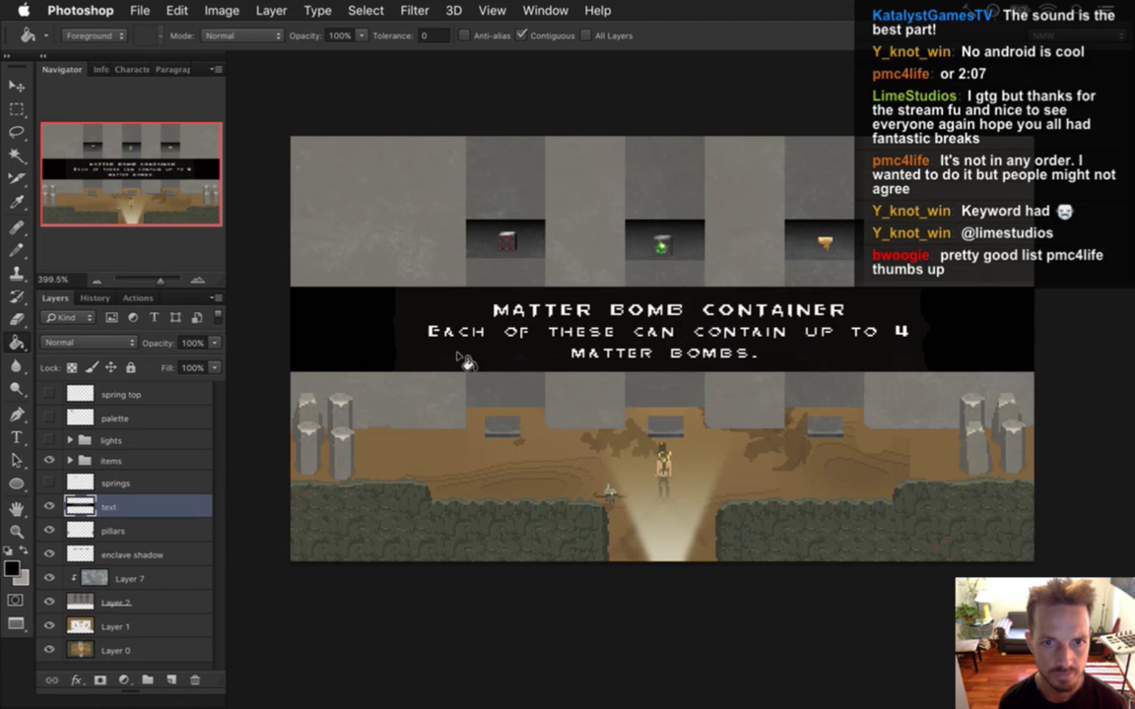
pyautogui.click(434, 39)
pyautogui.write('10')
pyautogui.click(511, 351)
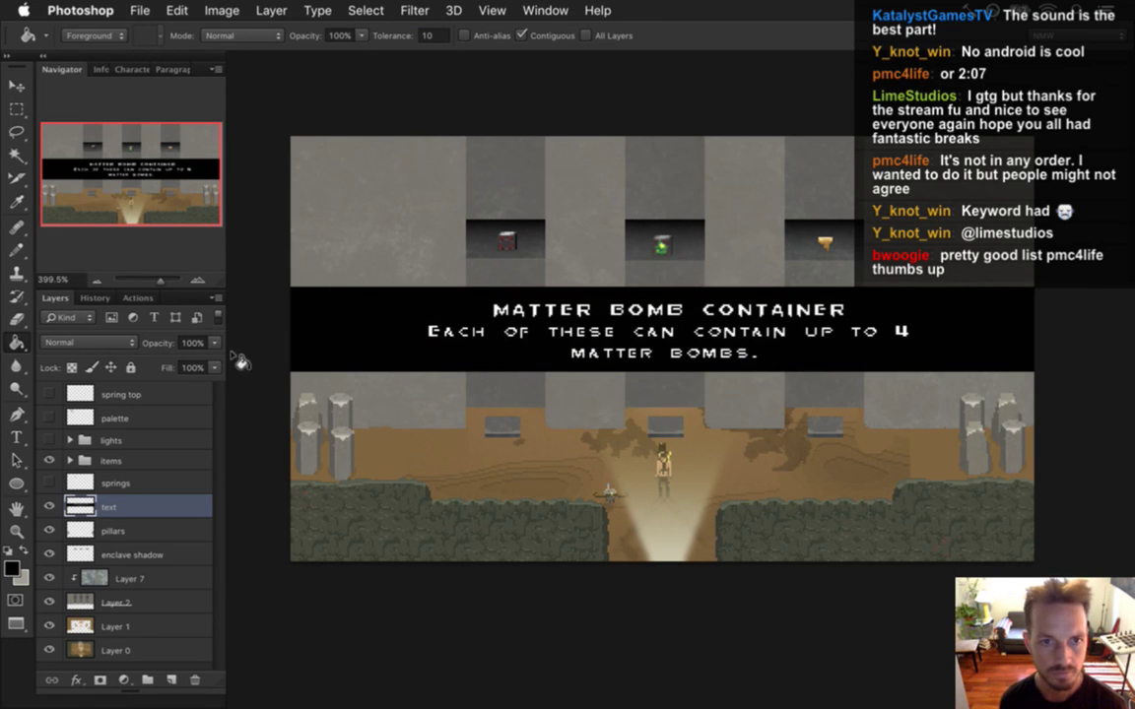
# Step: Extend the black banner downward with a painted strip across the full canvas width, deselect, and show the lights group again
pyautogui.press('m')
pyautogui.moveTo(286, 372); pyautogui.dragTo(396, 340)
pyautogui.moveTo(618, 384)
pyautogui.mouseDown()
pyautogui.moveTo(1048, 392)
pyautogui.moveTo(1056, 380)
pyautogui.moveTo(1056, 398)
pyautogui.mouseUp()
pyautogui.press('b')
pyautogui.press(']')
pyautogui.press(']')
pyautogui.press(']')
pyautogui.press(']')
pyautogui.moveTo(283, 409)
pyautogui.mouseDown()
pyautogui.moveTo(299, 418)
pyautogui.moveTo(398, 385)
pyautogui.moveTo(906, 386)
pyautogui.moveTo(610, 386)
pyautogui.moveTo(796, 401)
pyautogui.moveTo(916, 370)
pyautogui.mouseUp()
pyautogui.hotkey('ctrl', 'd')
pyautogui.press('m')
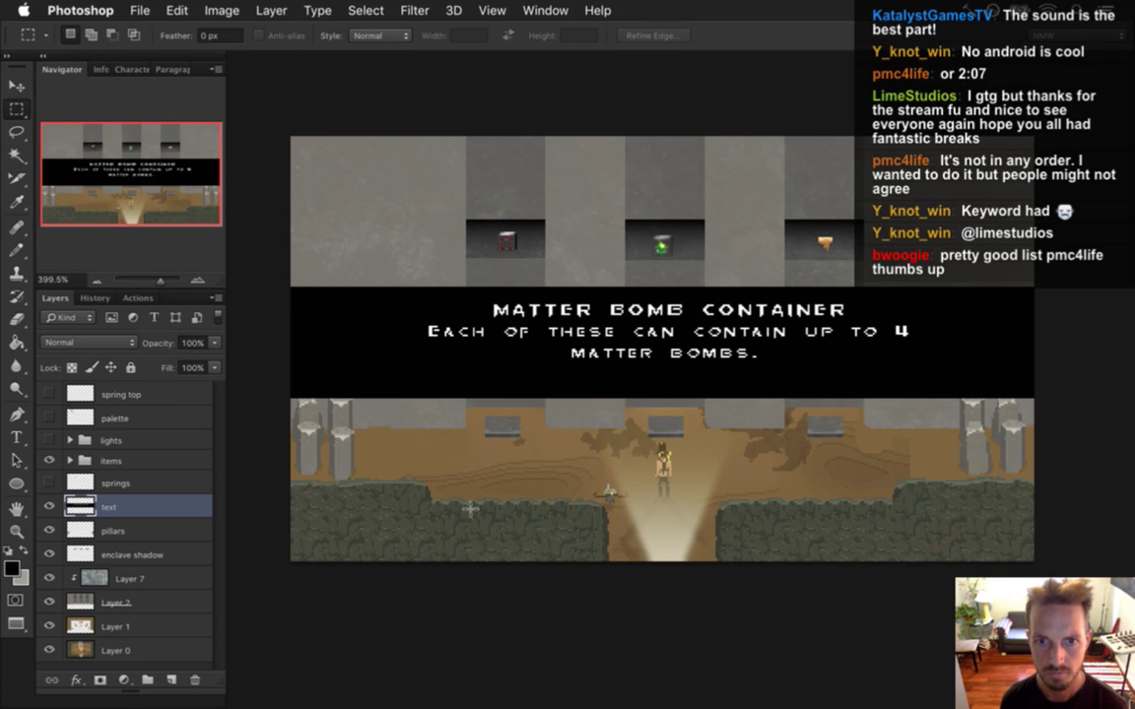
pyautogui.click(49, 440)
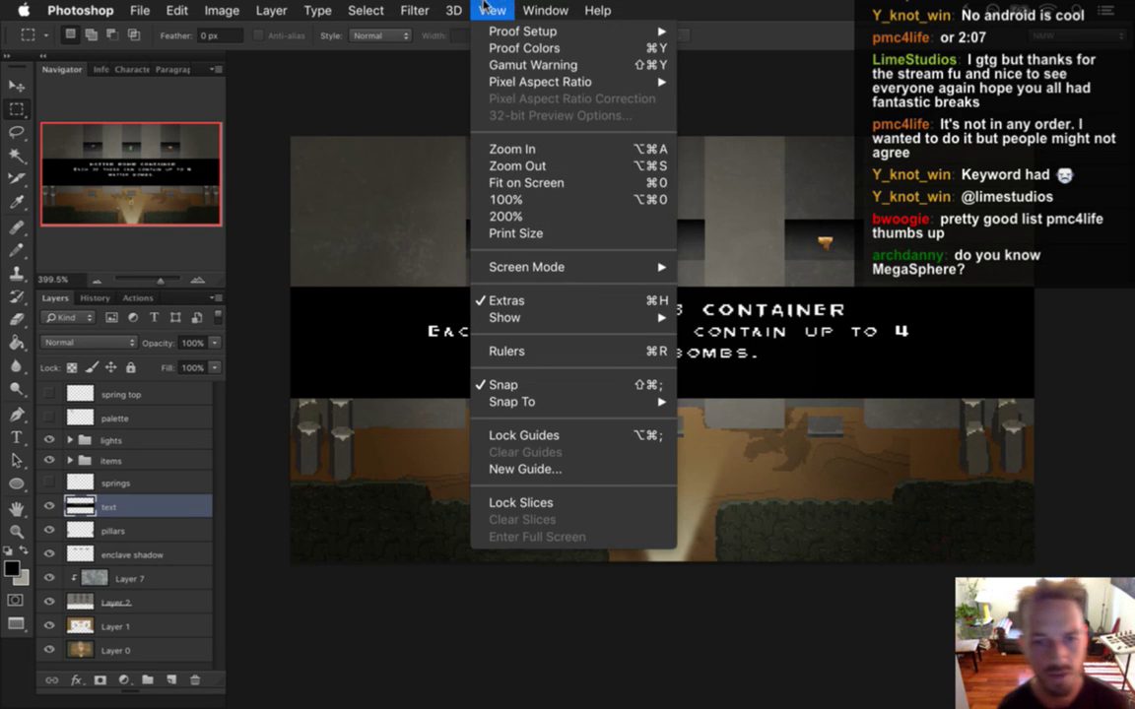
# Step: Switch to Hud.psd and copy the upper white diamond icon between the green and pink gems
pyautogui.moveTo(491, 8)
pyautogui.moveTo(545, 8)
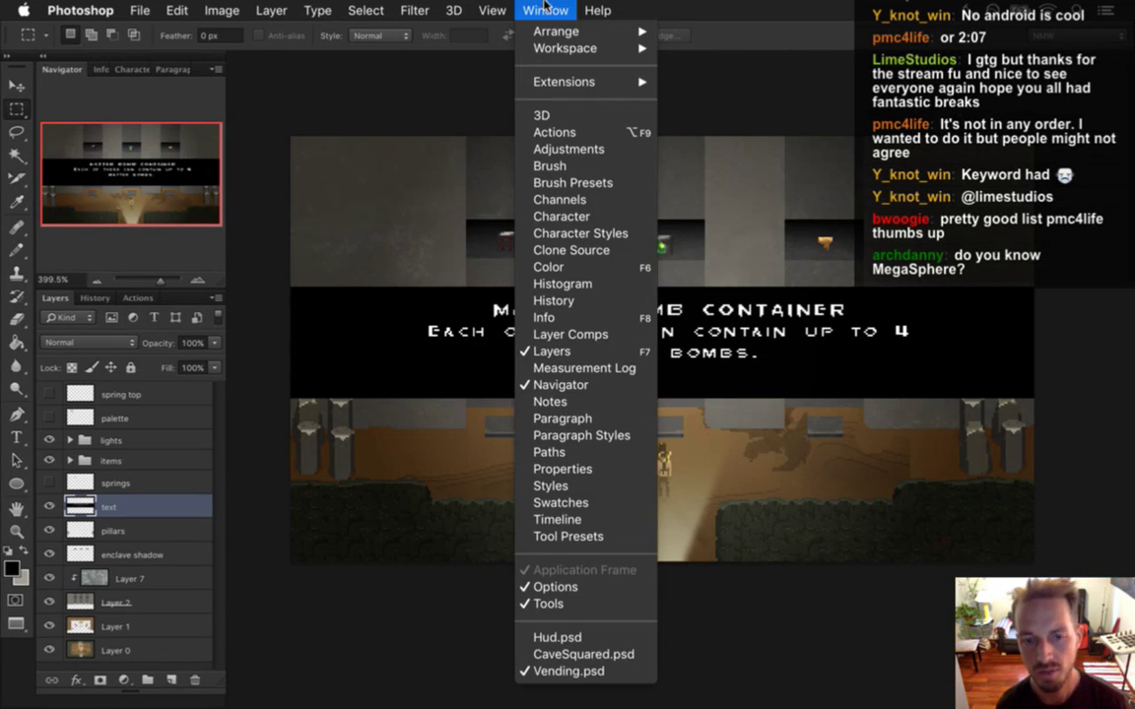
pyautogui.click(573, 637)
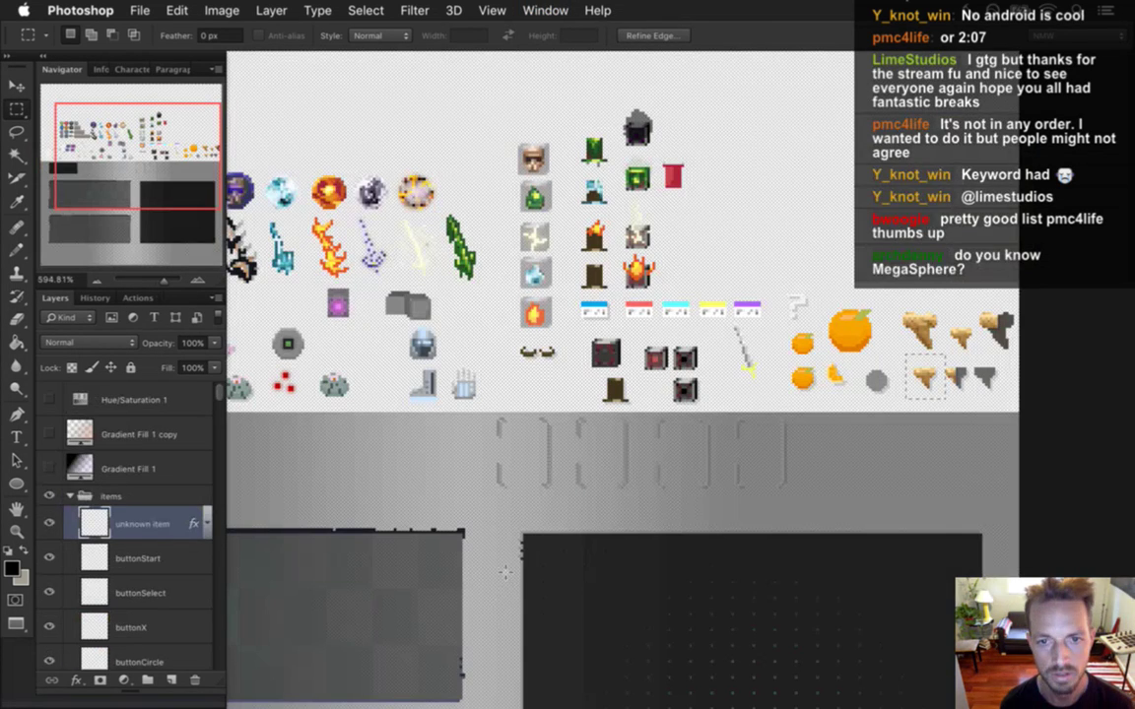
pyautogui.moveTo(429, 410); pyautogui.dragTo(509, 374)
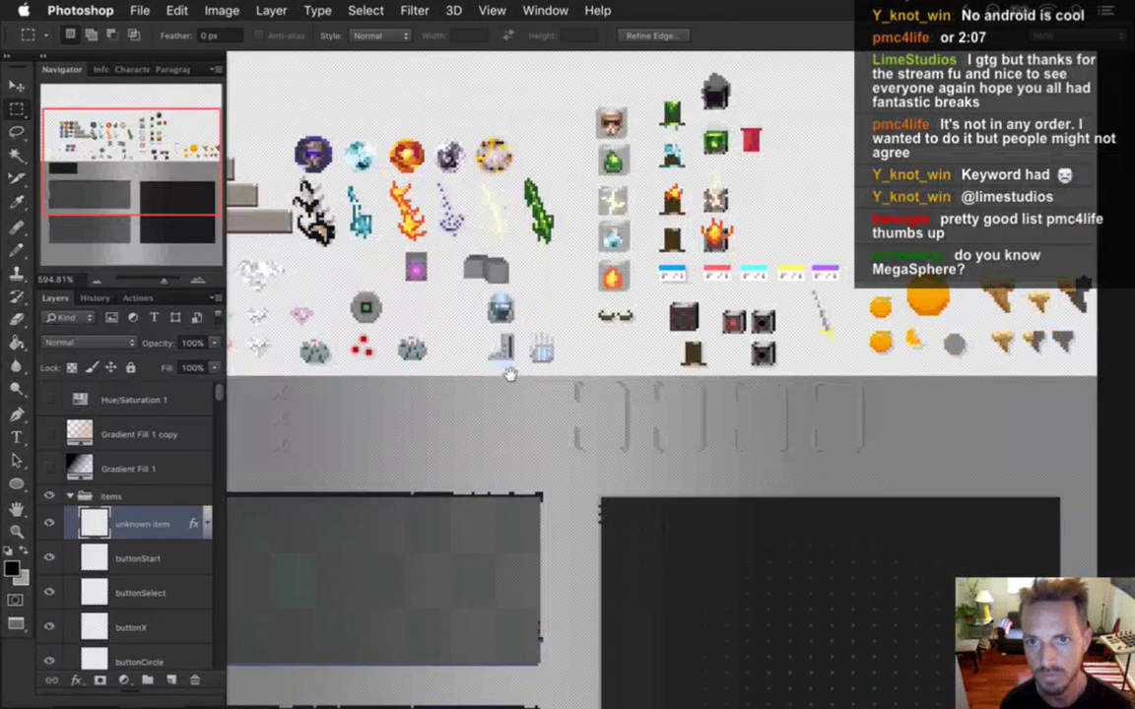
pyautogui.moveTo(509, 375); pyautogui.dragTo(718, 351)
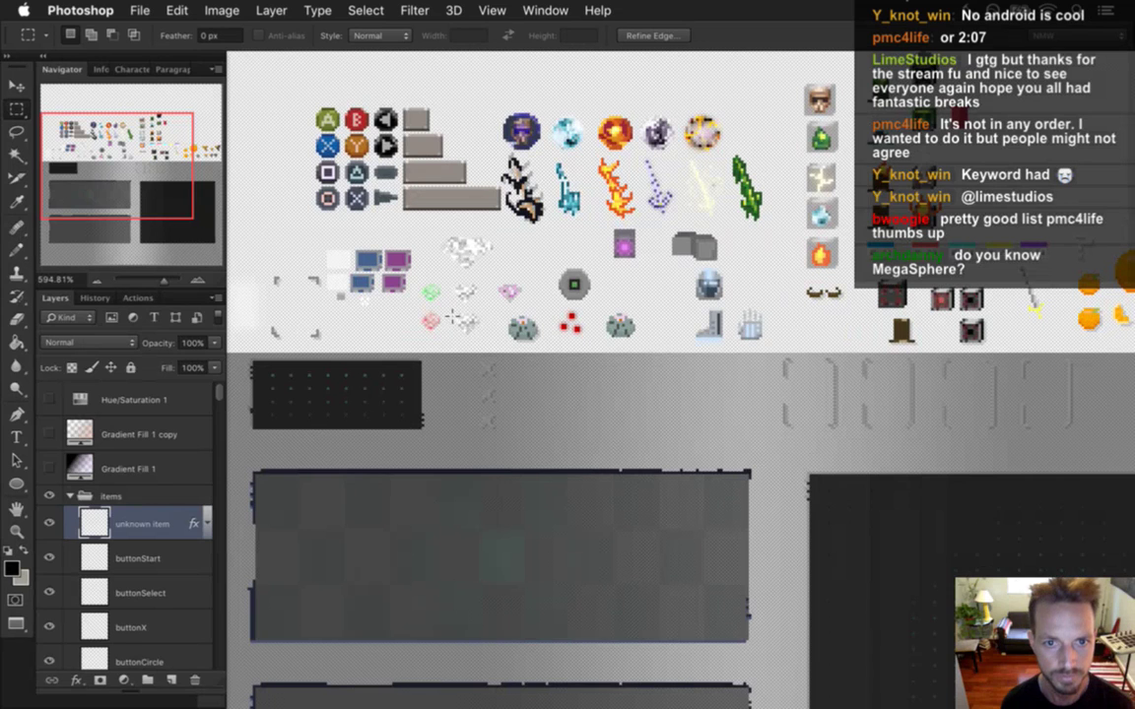
pyautogui.moveTo(450, 279); pyautogui.dragTo(482, 310)
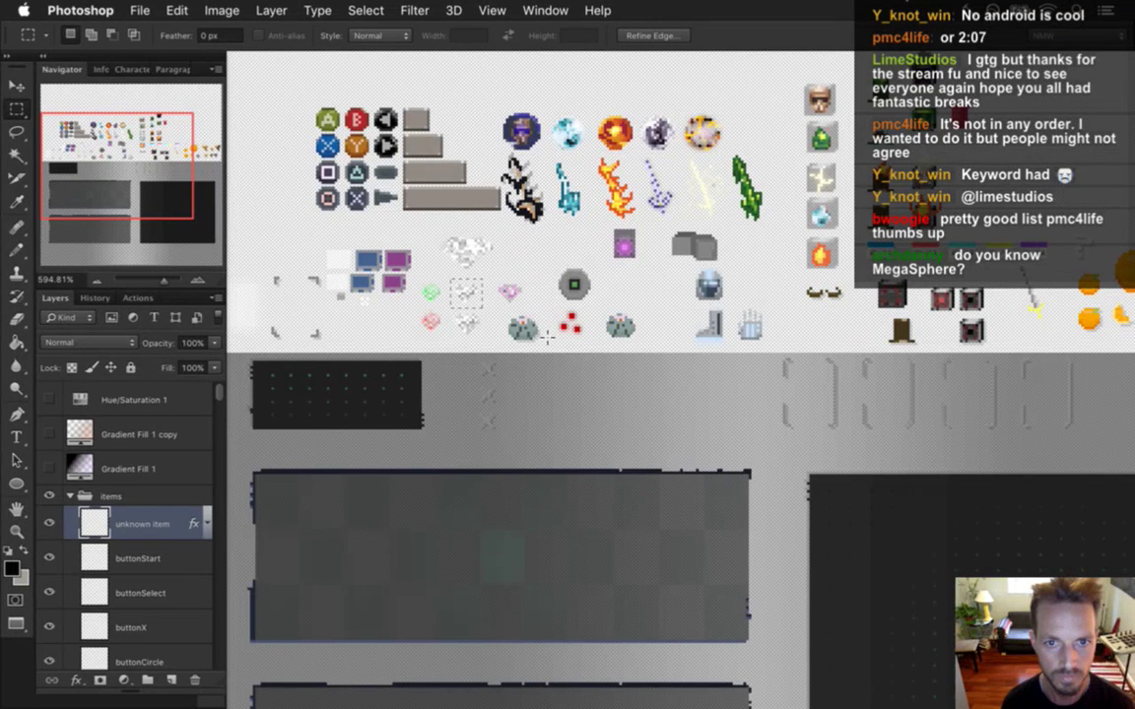
pyautogui.press('super+c')
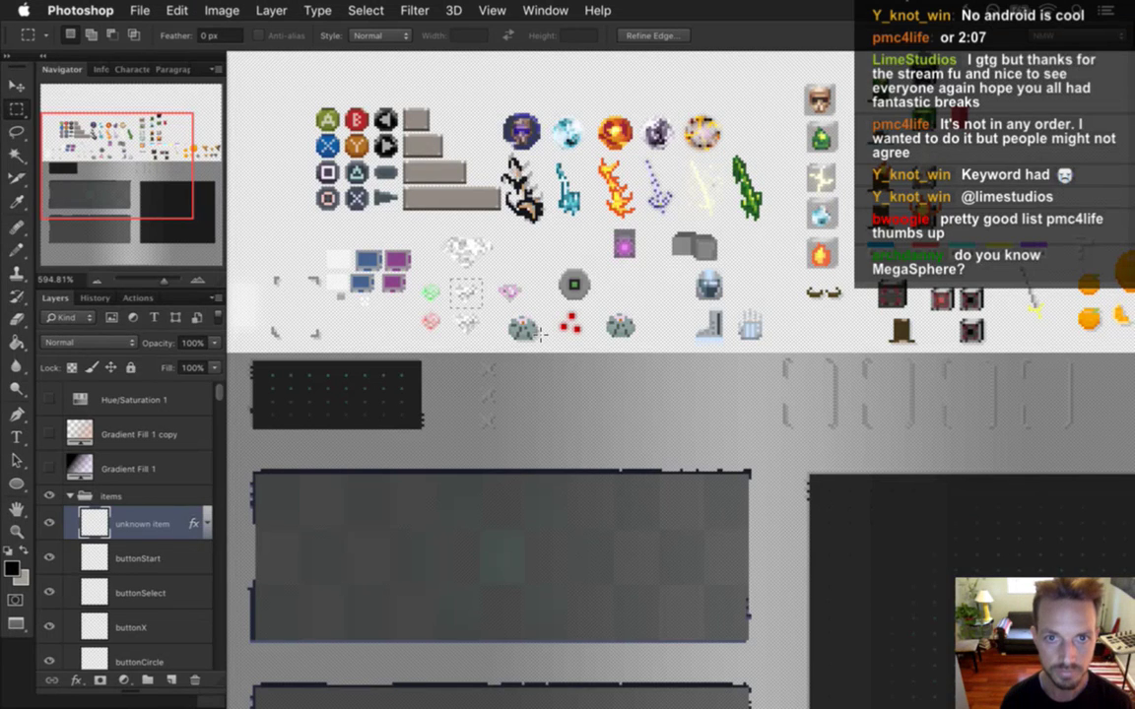
# Step: Paste the diamond into Vending.psd and move it about 44 px to the right, below the last line of banner text
pyautogui.click(545, 9)
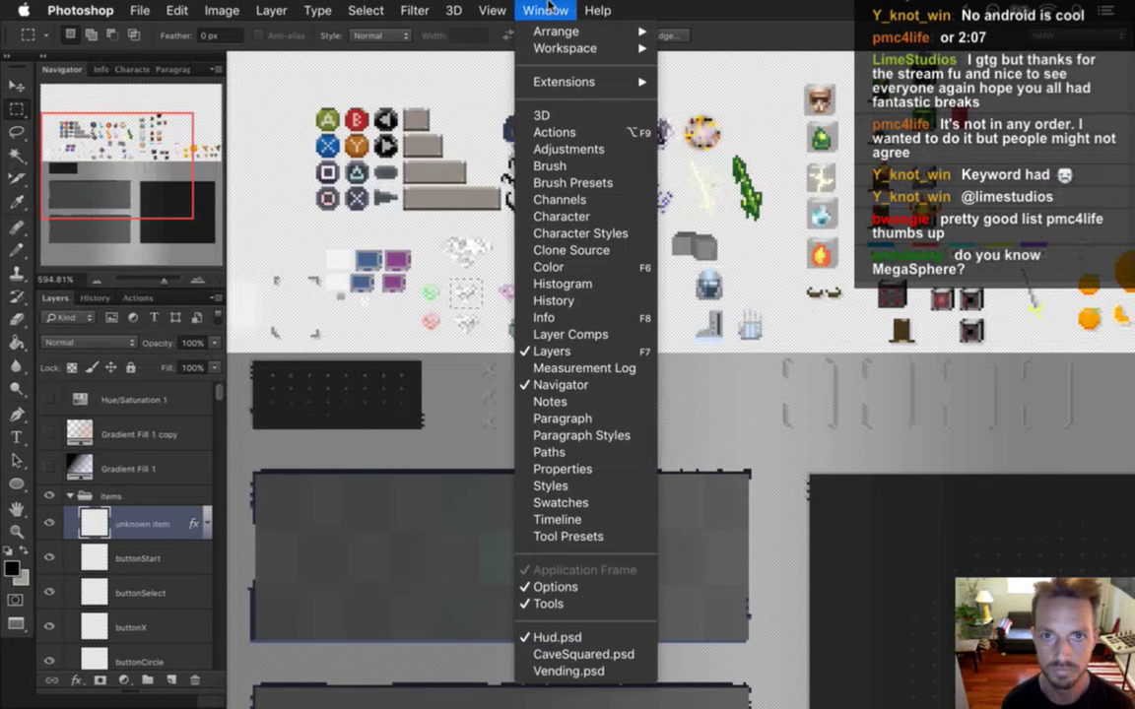
pyautogui.click(571, 671)
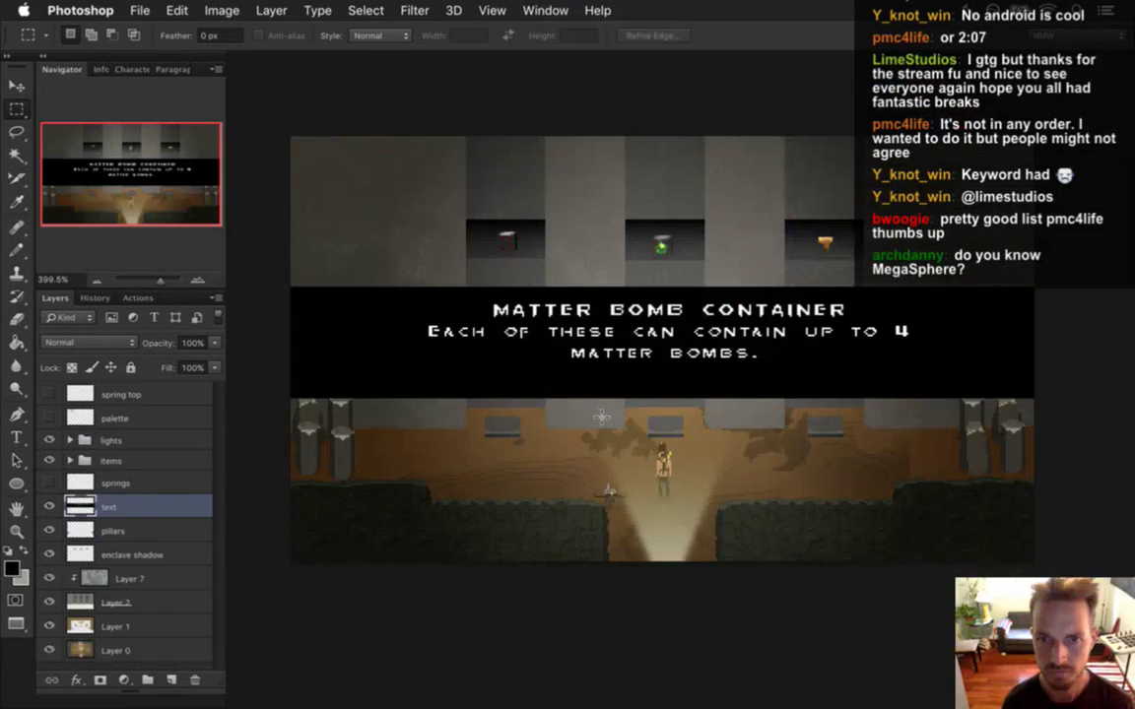
pyautogui.press('super+v')
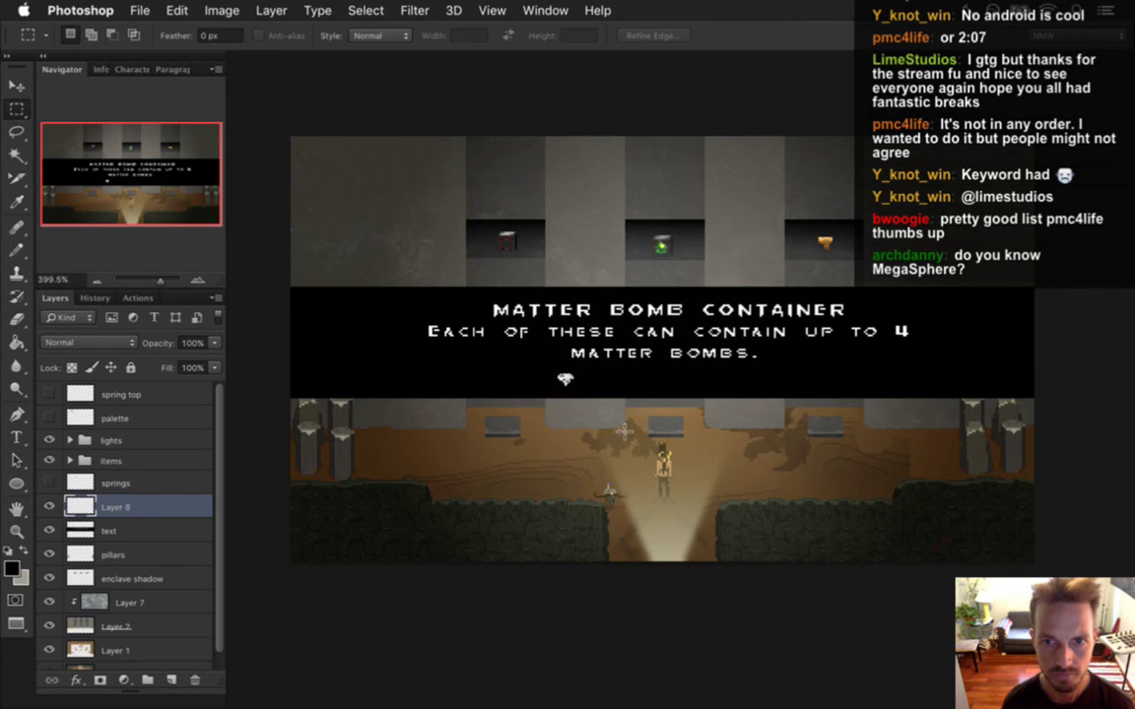
pyautogui.press('v')
pyautogui.moveTo(618, 385); pyautogui.dragTo(700, 372)
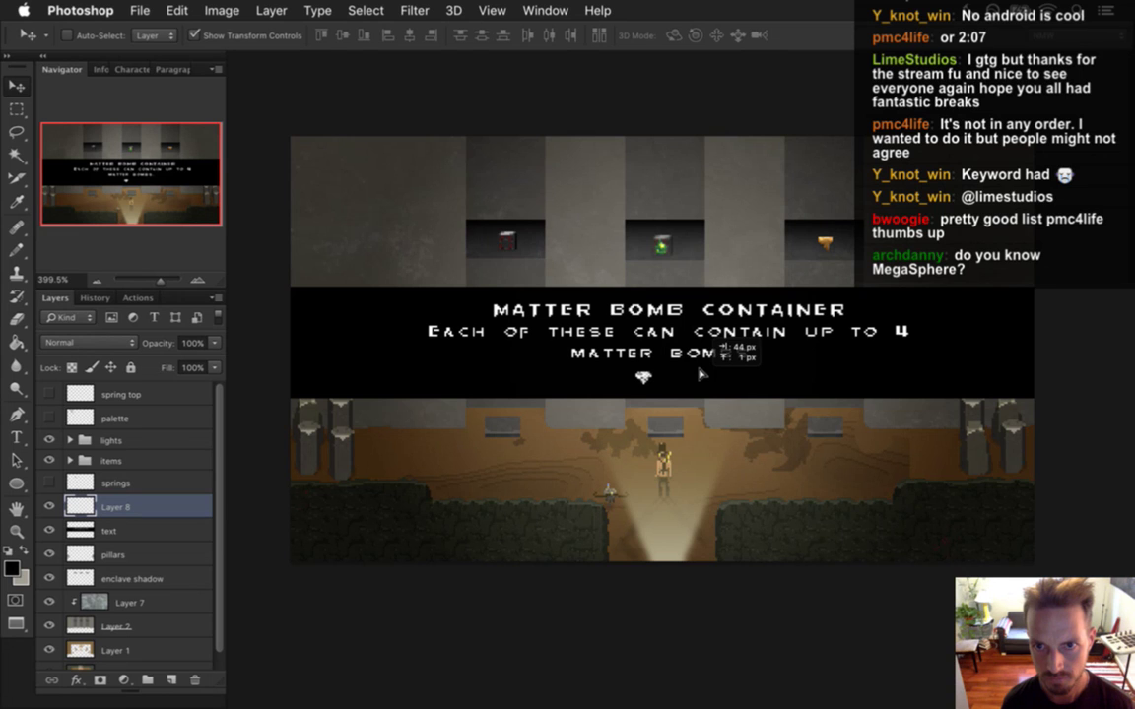
pyautogui.press('m')
pyautogui.moveTo(668, 386); pyautogui.dragTo(753, 382)
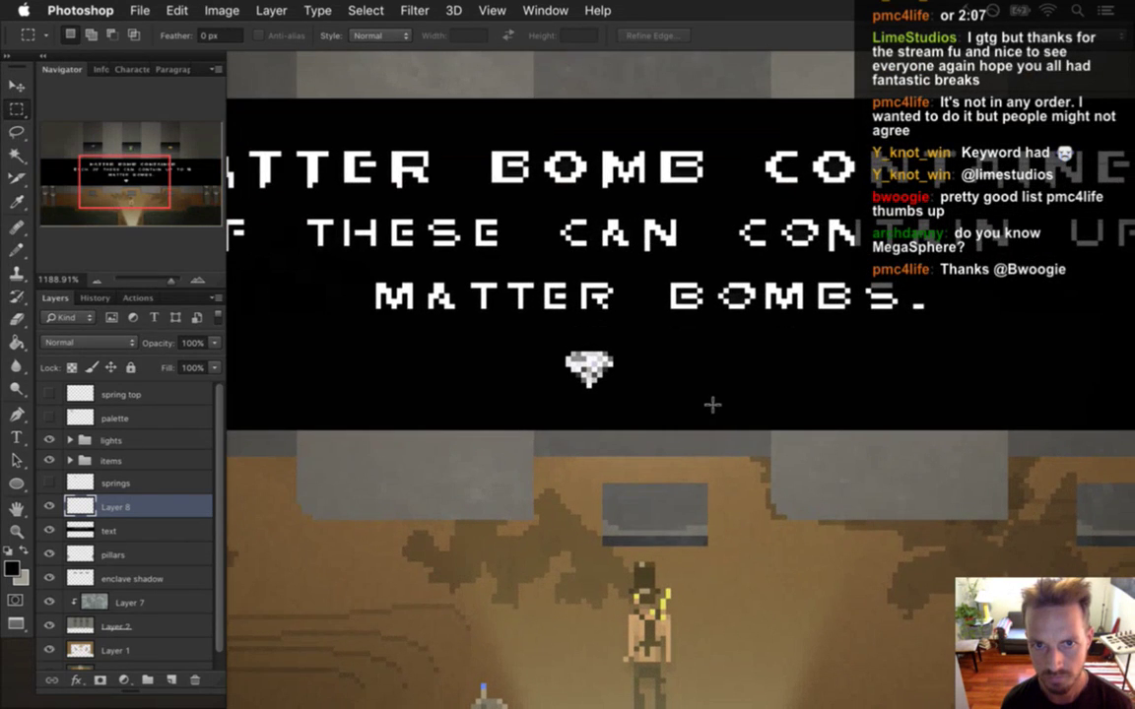
# Step: Switch to the running Songbringer game, quit it, and open the Saves.txt settings in Xcode
pyautogui.press('super+Tab')
pyautogui.press('super+Tab')
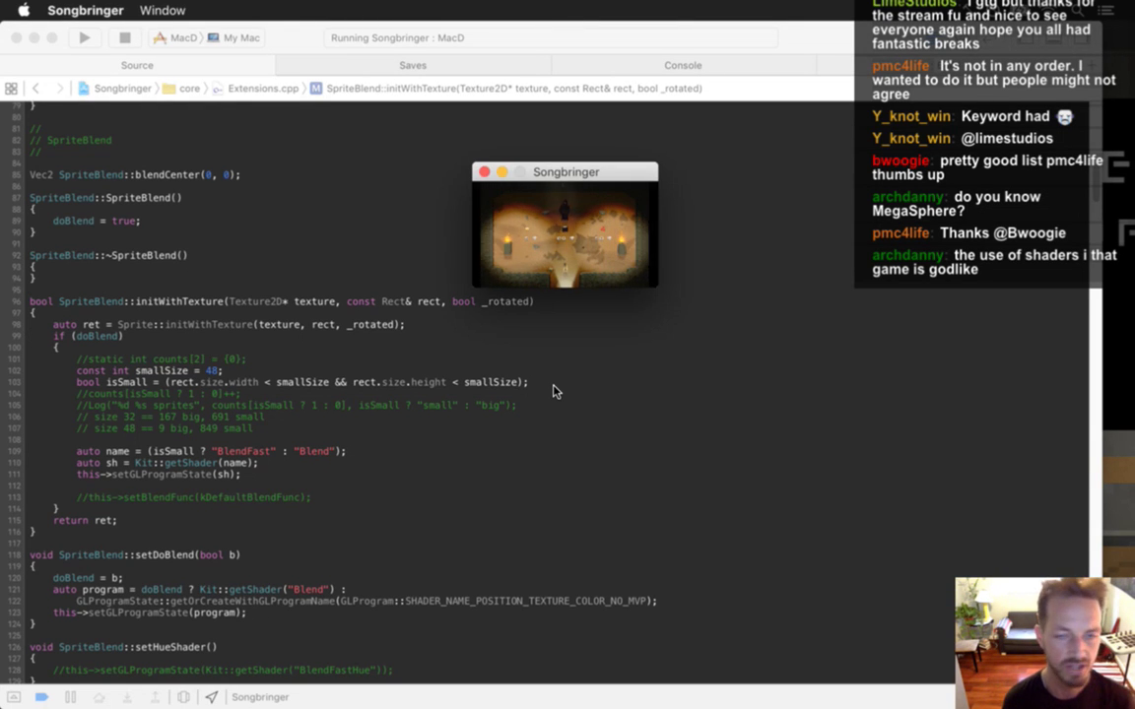
pyautogui.press('super+q')
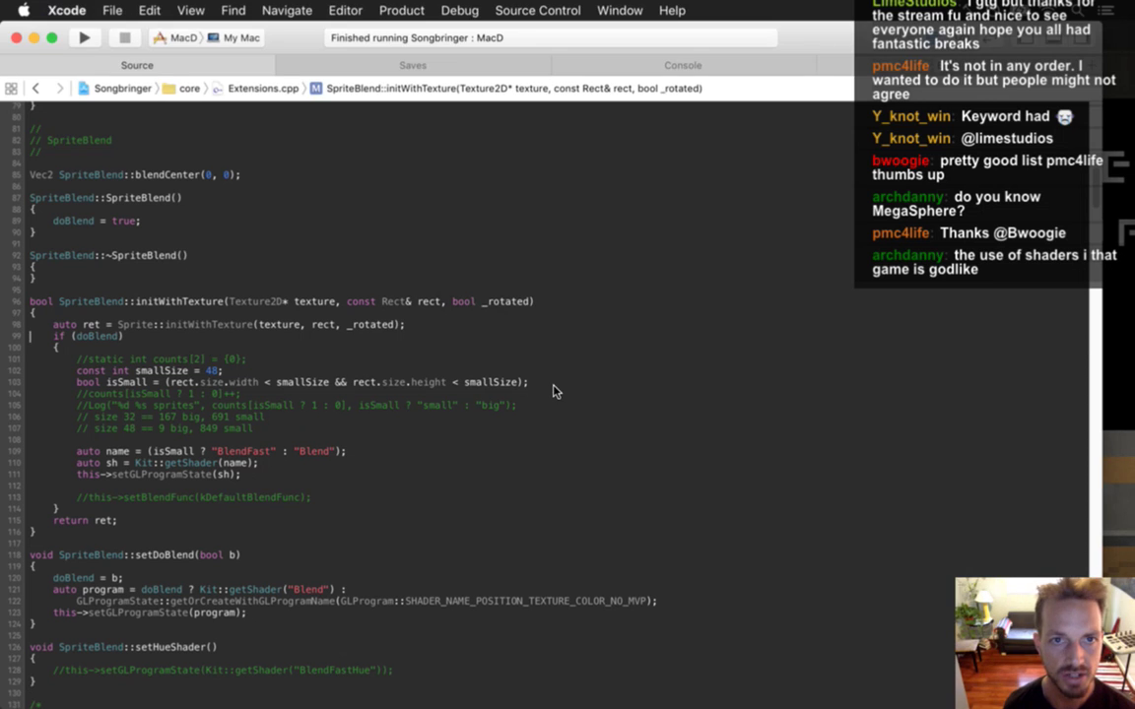
pyautogui.click(413, 65)
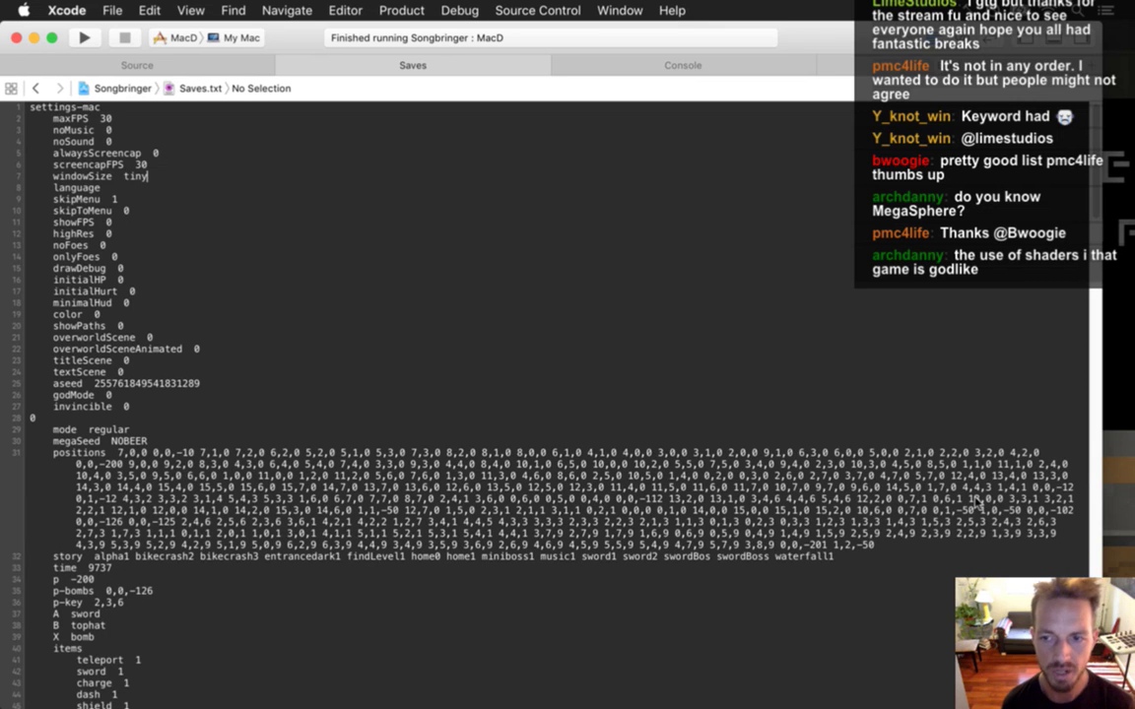
# Step: Return to Photoshop and rename Layer 8, which holds the pasted diamond, as diamonds
pyautogui.press('super+Tab')
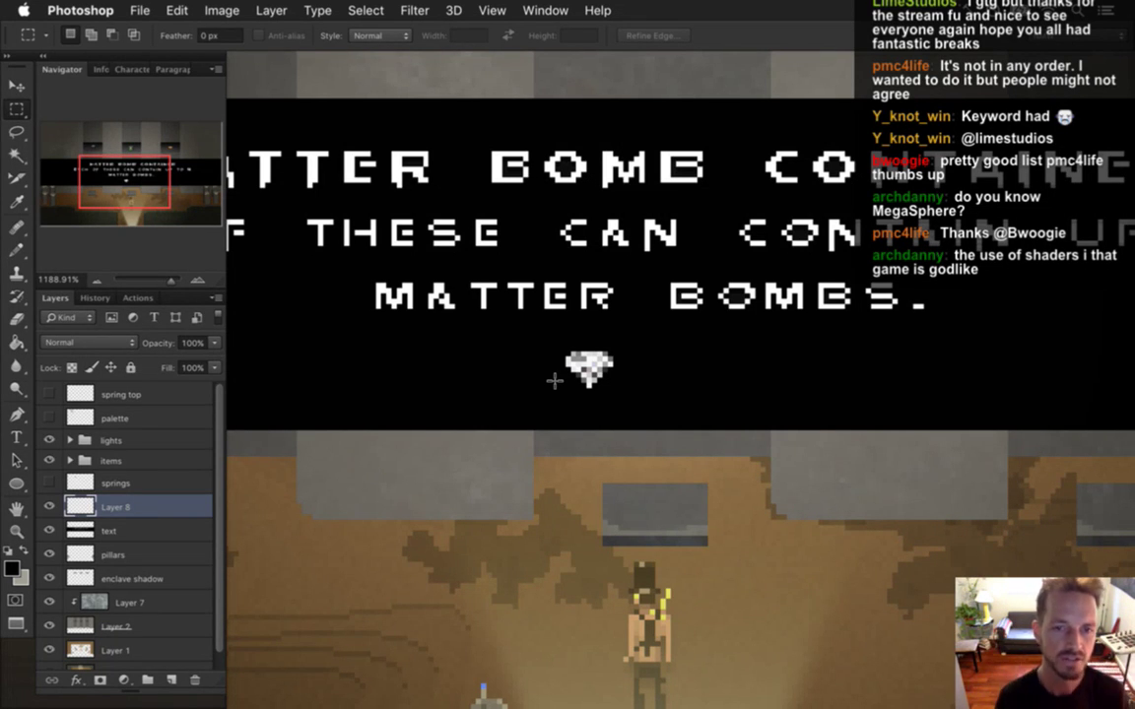
pyautogui.press('super+Tab')
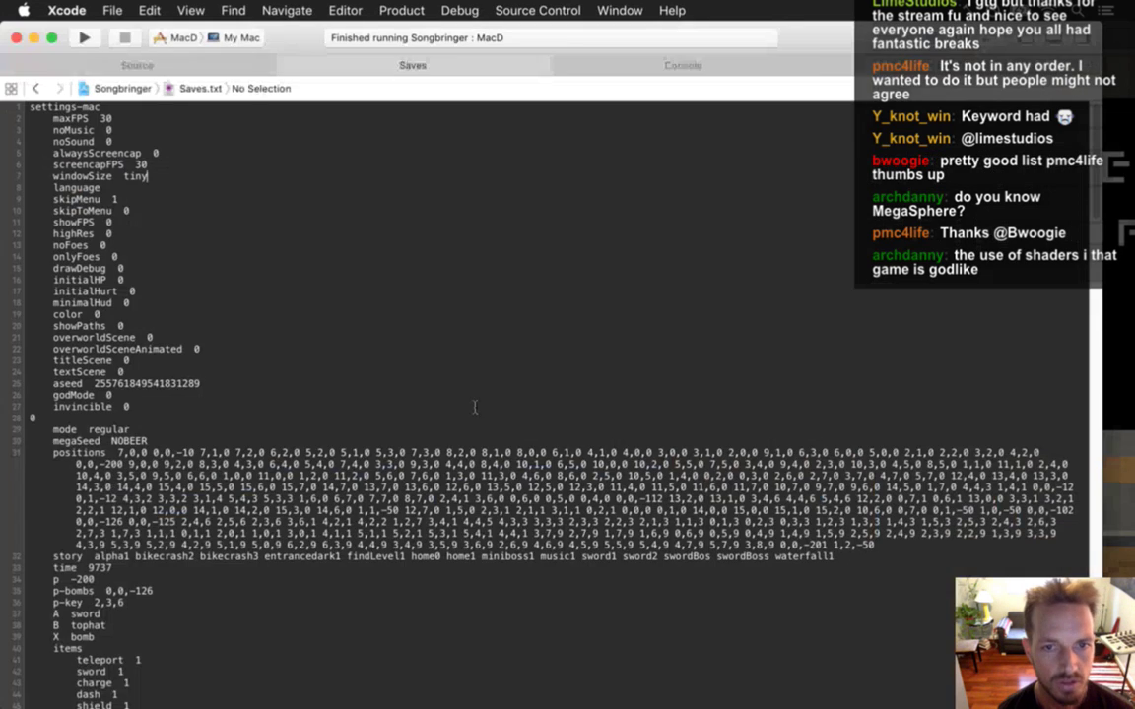
pyautogui.press('super+Tab')
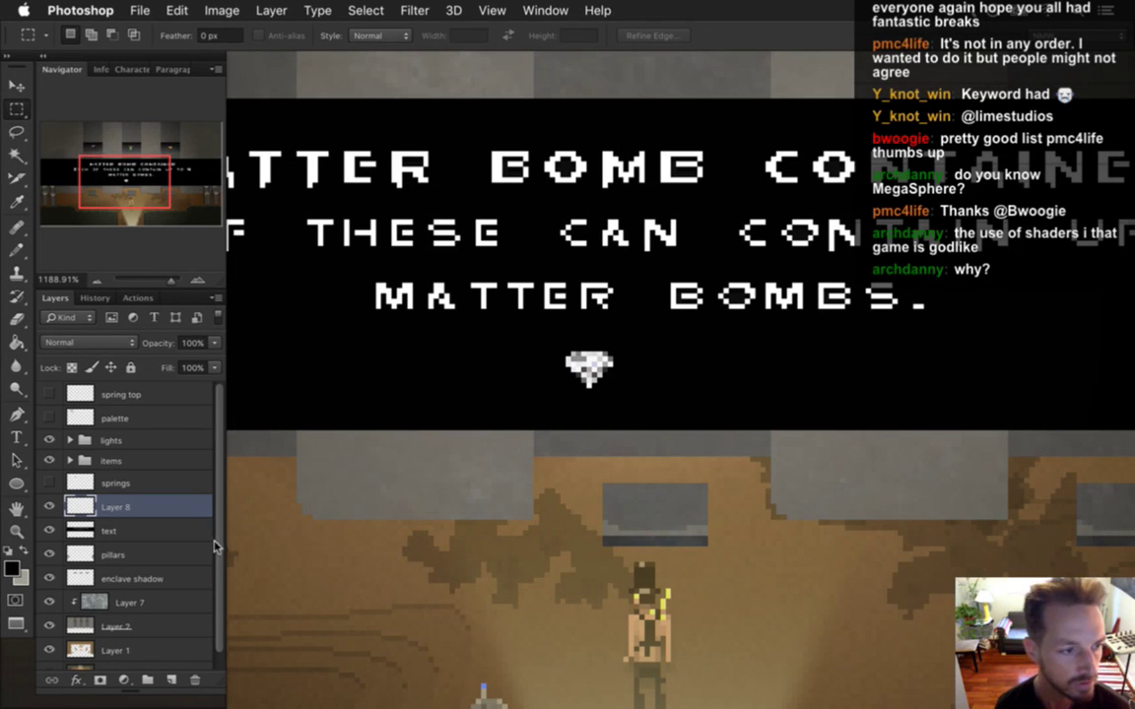
pyautogui.scroll(-1, 197, 389)
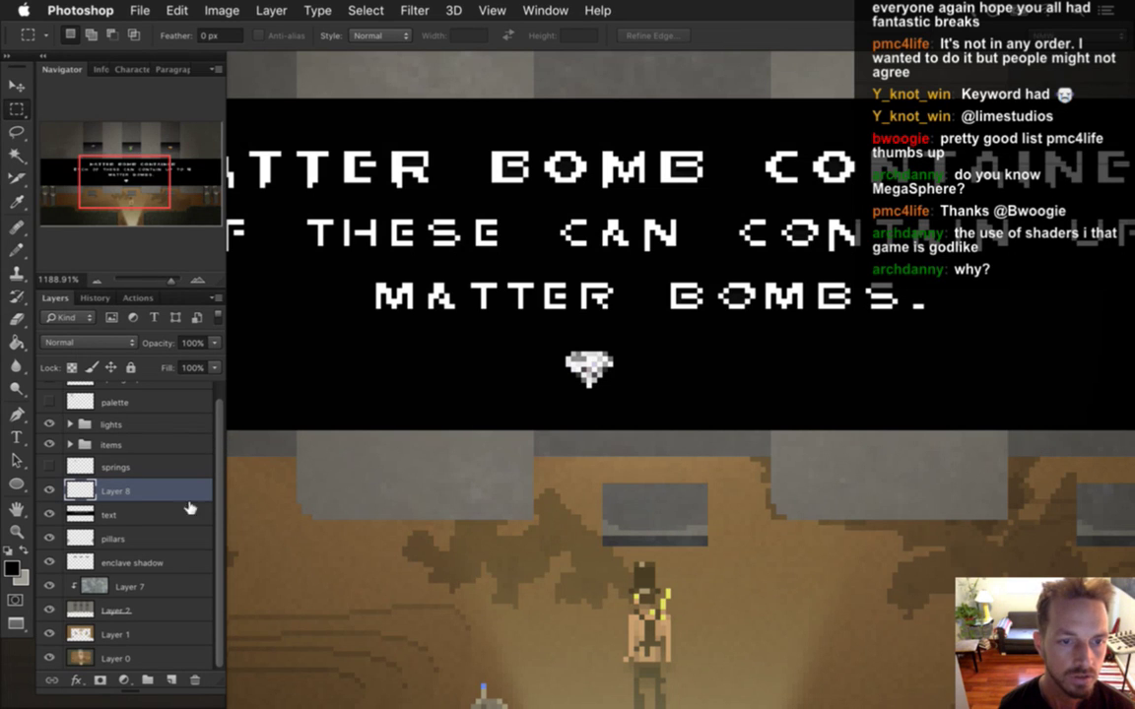
pyautogui.doubleClick(117, 491)
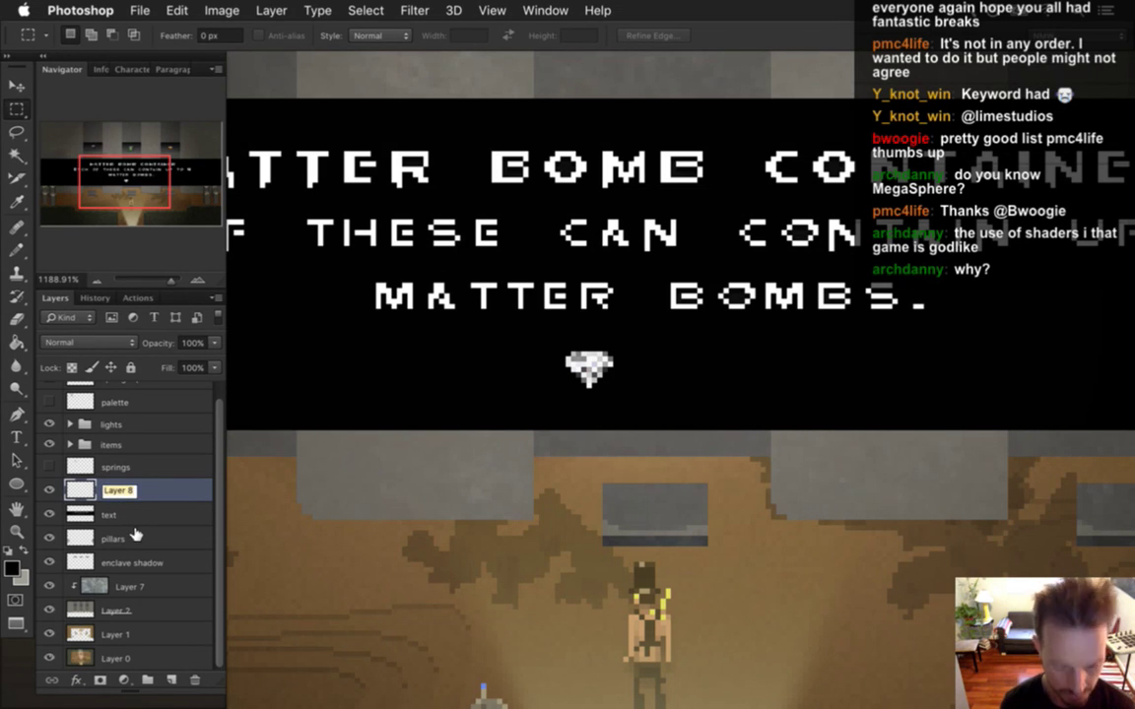
pyautogui.write('diamonds')
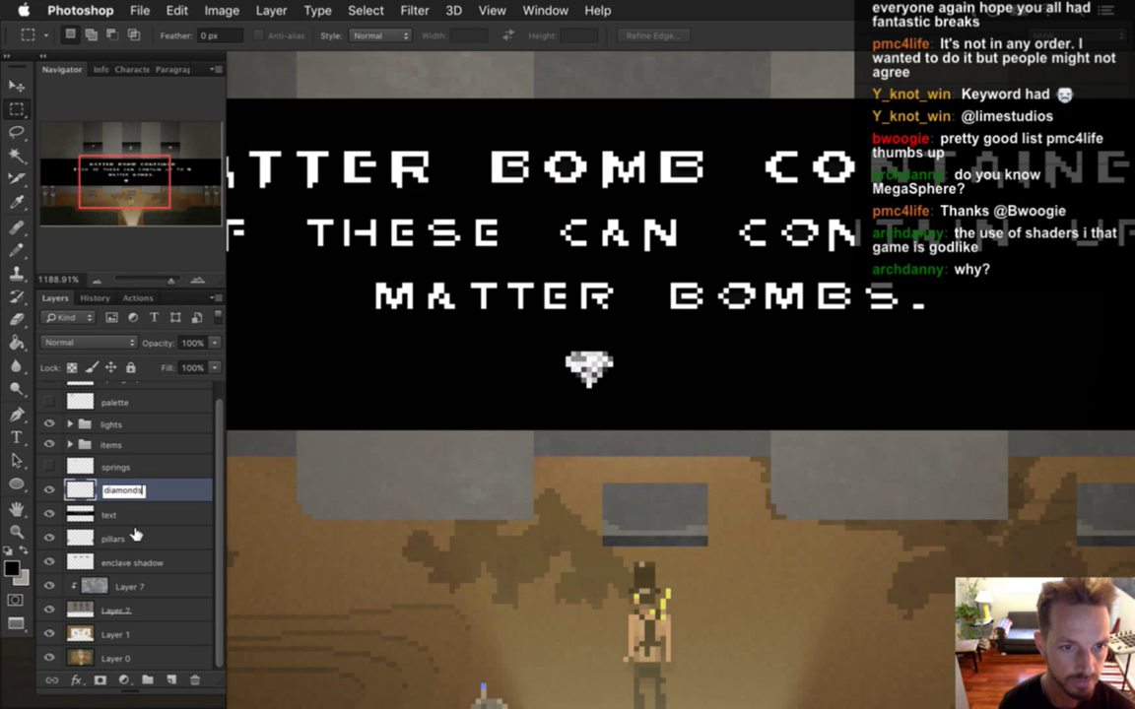
pyautogui.press('Return')
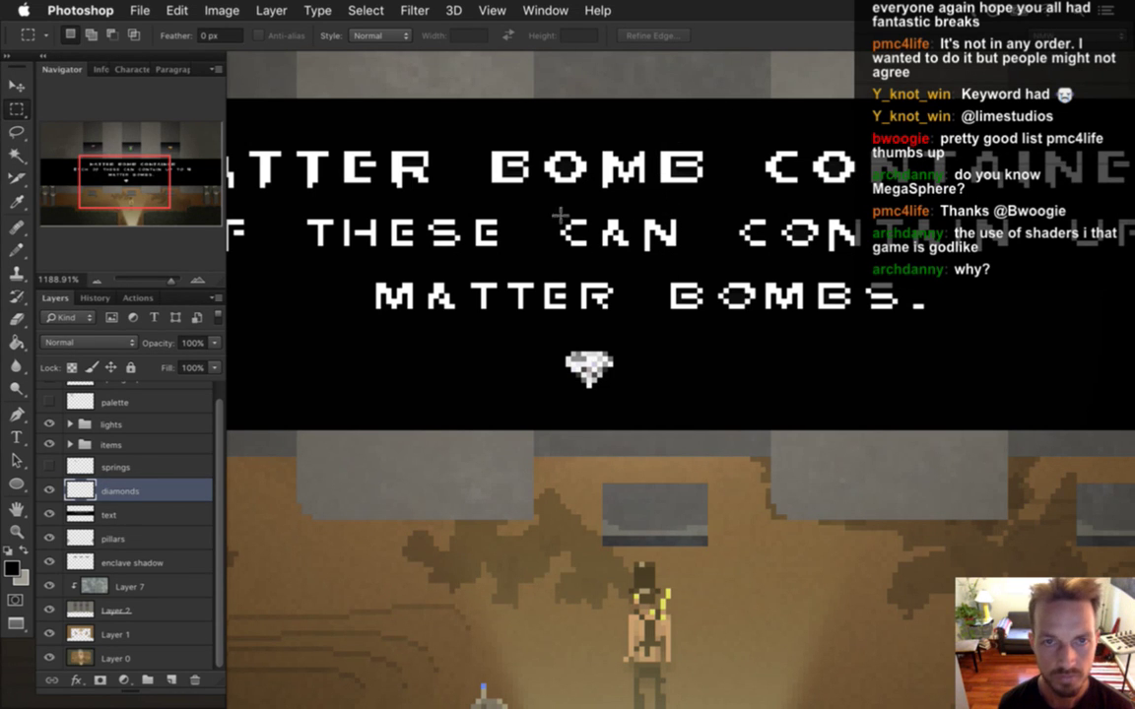
# Step: In Xcode, clear the windowSize value in Saves.txt and run Songbringer to examine the shop's diamond price layout, returning to Photoshop after quitting
pyautogui.press('super+Tab')
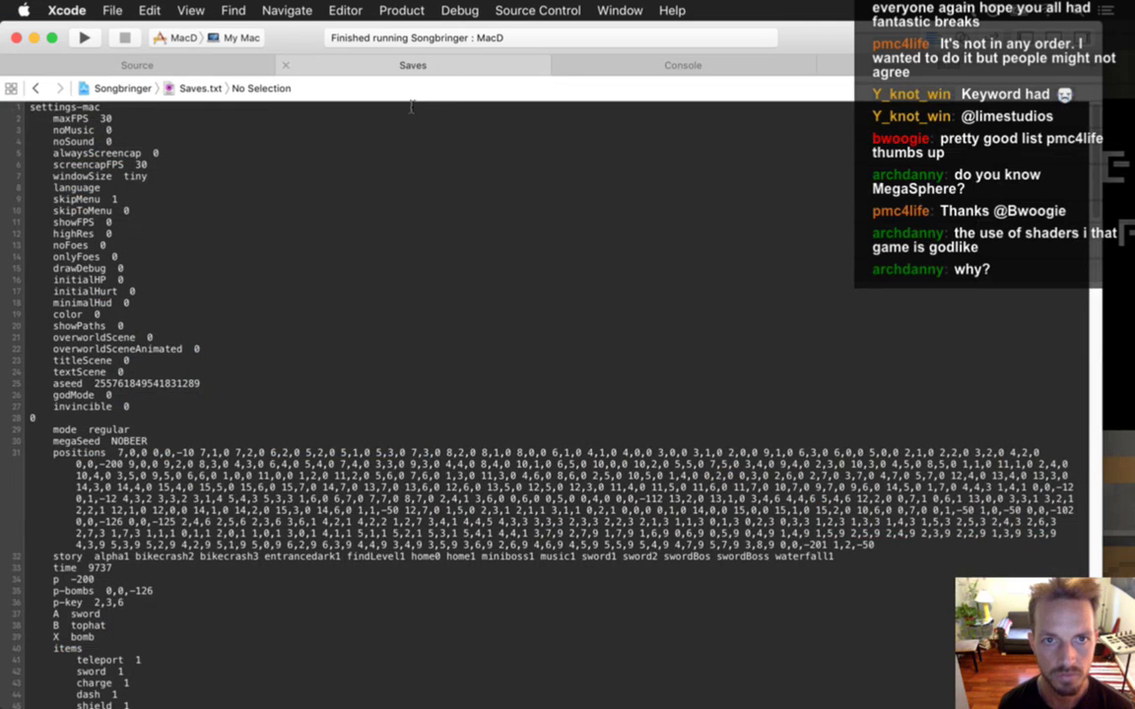
pyautogui.press('super+s')
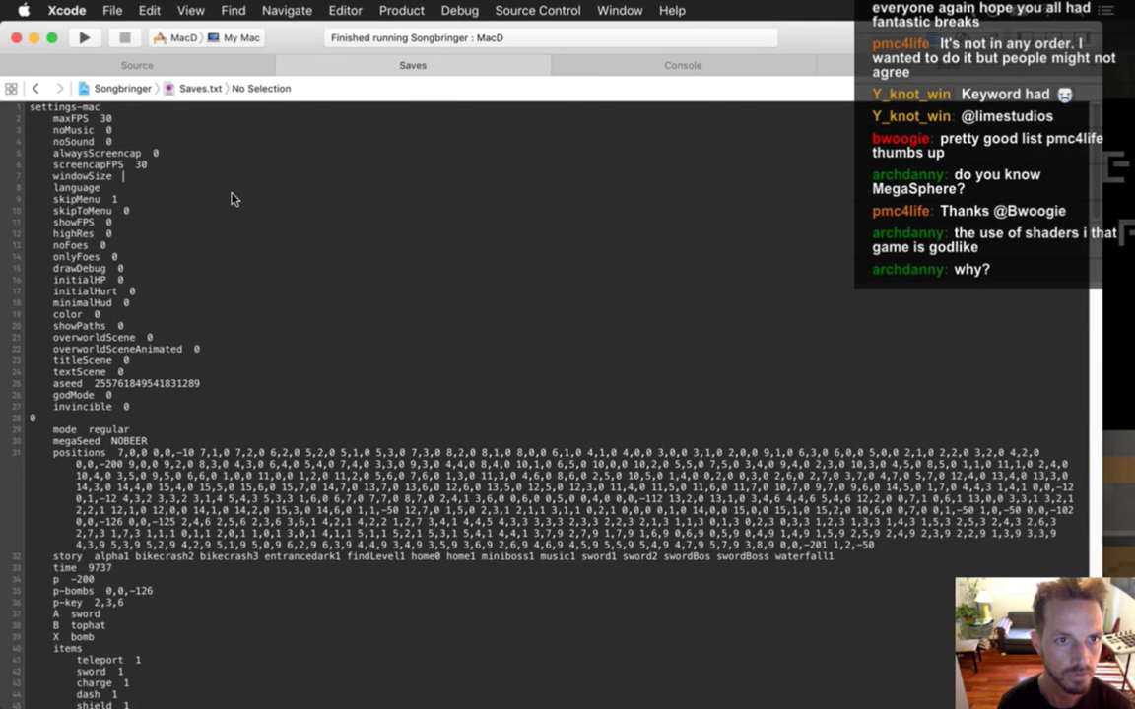
pyautogui.press('super+r')
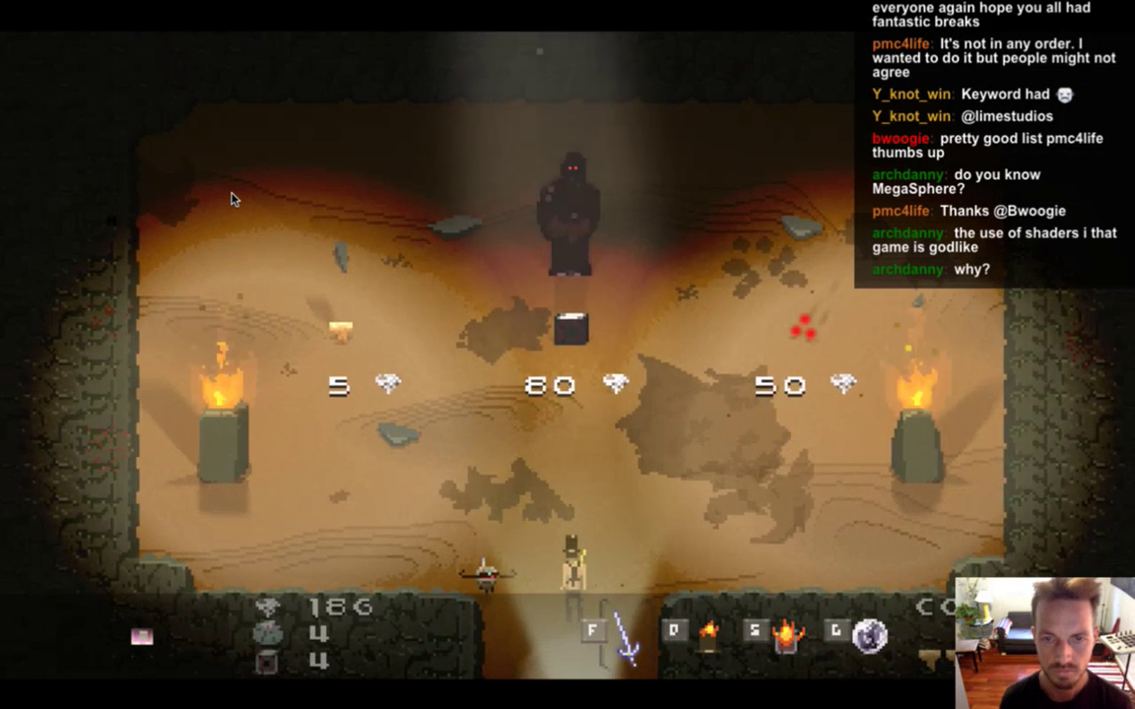
pyautogui.press('super+q')
pyautogui.press('super+Tab')
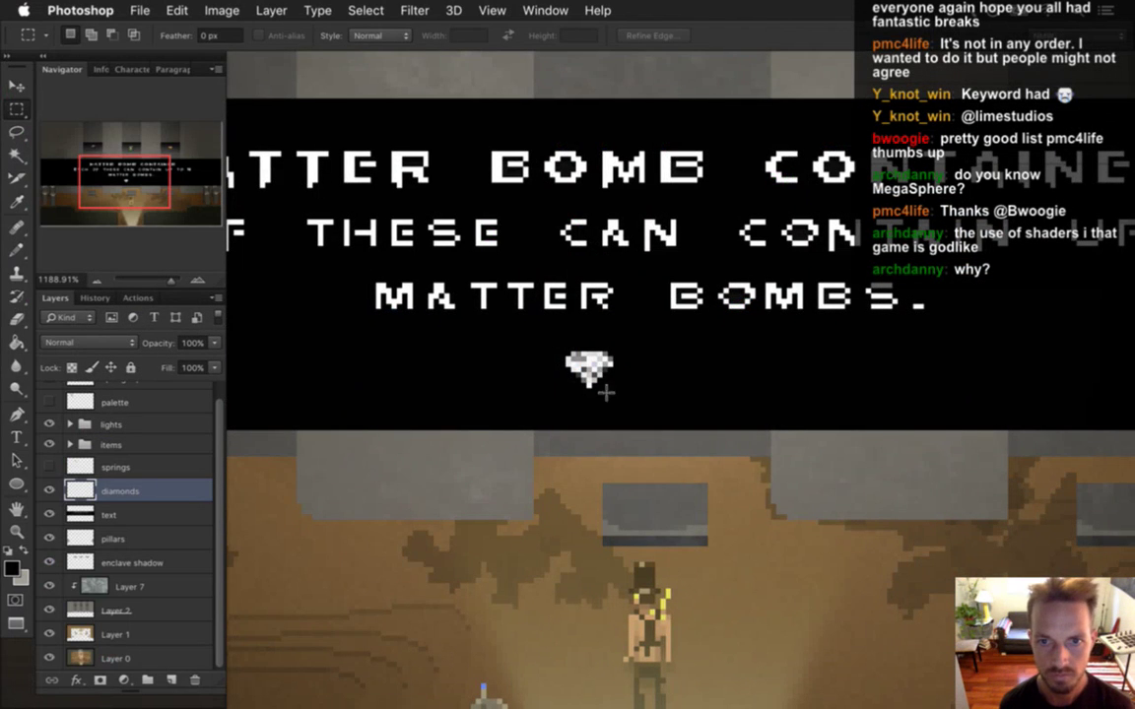
# Step: Move the diamond further right below the last line of banner text, leaving room for the price digits
pyautogui.press('v')
pyautogui.moveTo(679, 362); pyautogui.dragTo(836, 361)
pyautogui.press('m')
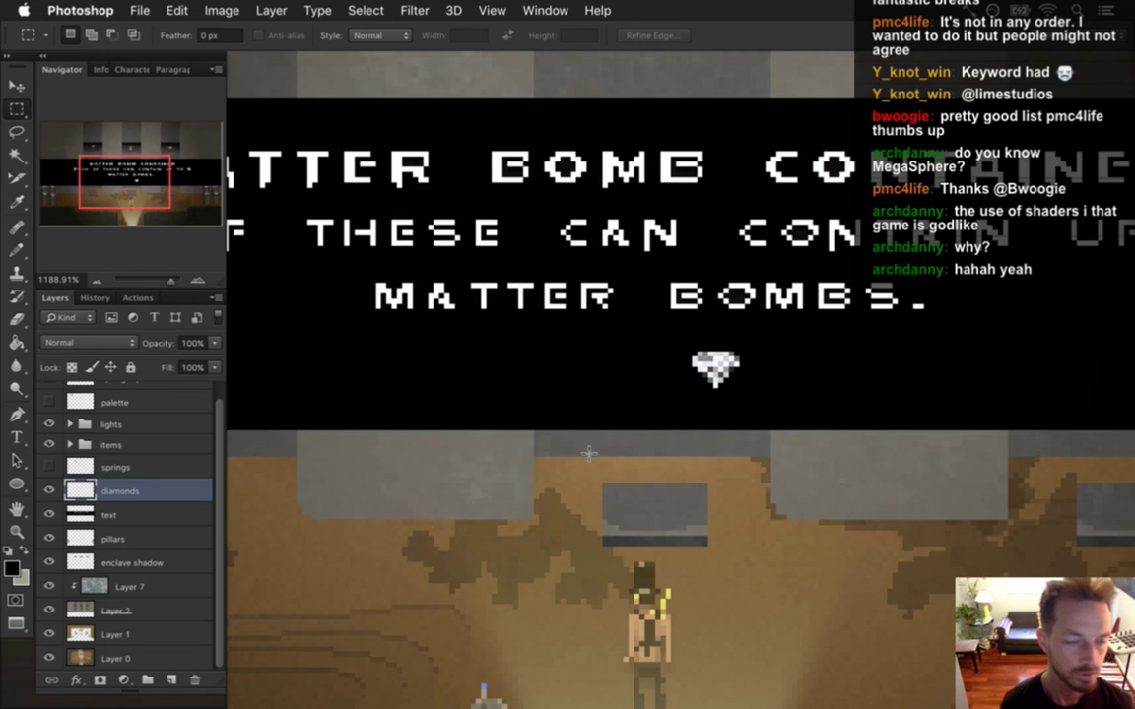
# Step: Sample the banner text's white as the foreground colour and ready the Pencil tool
pyautogui.press('i')
pyautogui.click(475, 276)
pyautogui.moveTo(499, 409)
pyautogui.mouseDown()
pyautogui.moveTo(600, 430)
pyautogui.moveTo(595, 451)
pyautogui.moveTo(572, 451)
pyautogui.moveTo(601, 373)
pyautogui.moveTo(639, 372)
pyautogui.moveTo(643, 398)
pyautogui.mouseUp()
pyautogui.press('b')
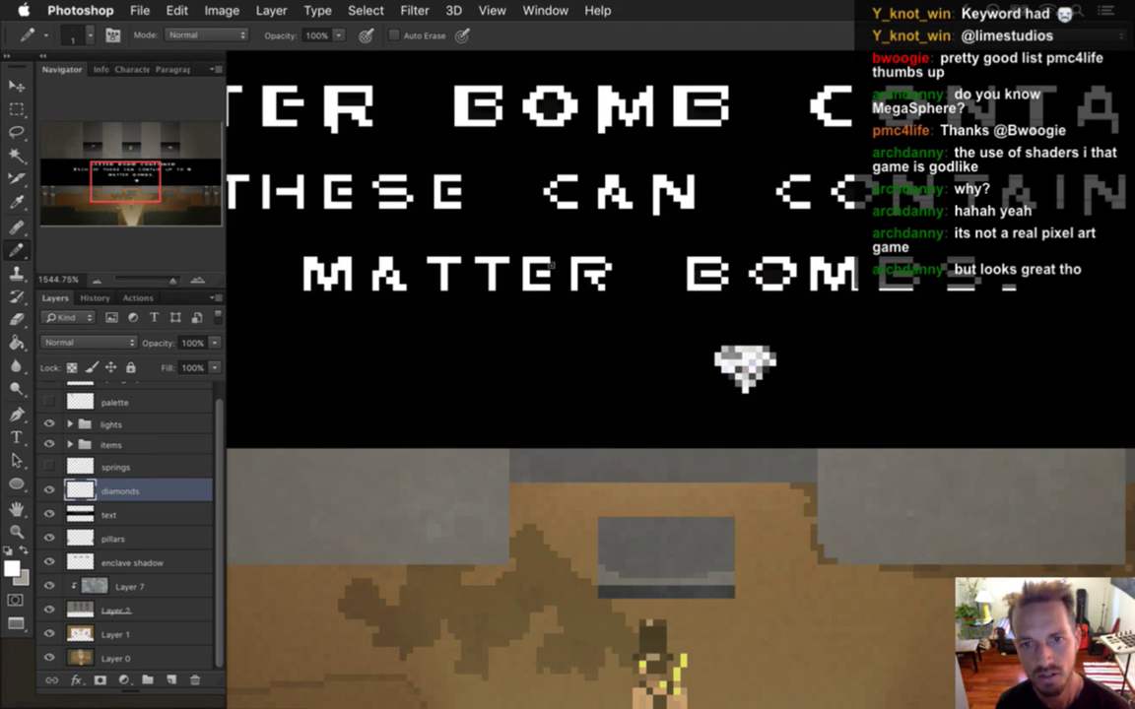
pyautogui.press('i')
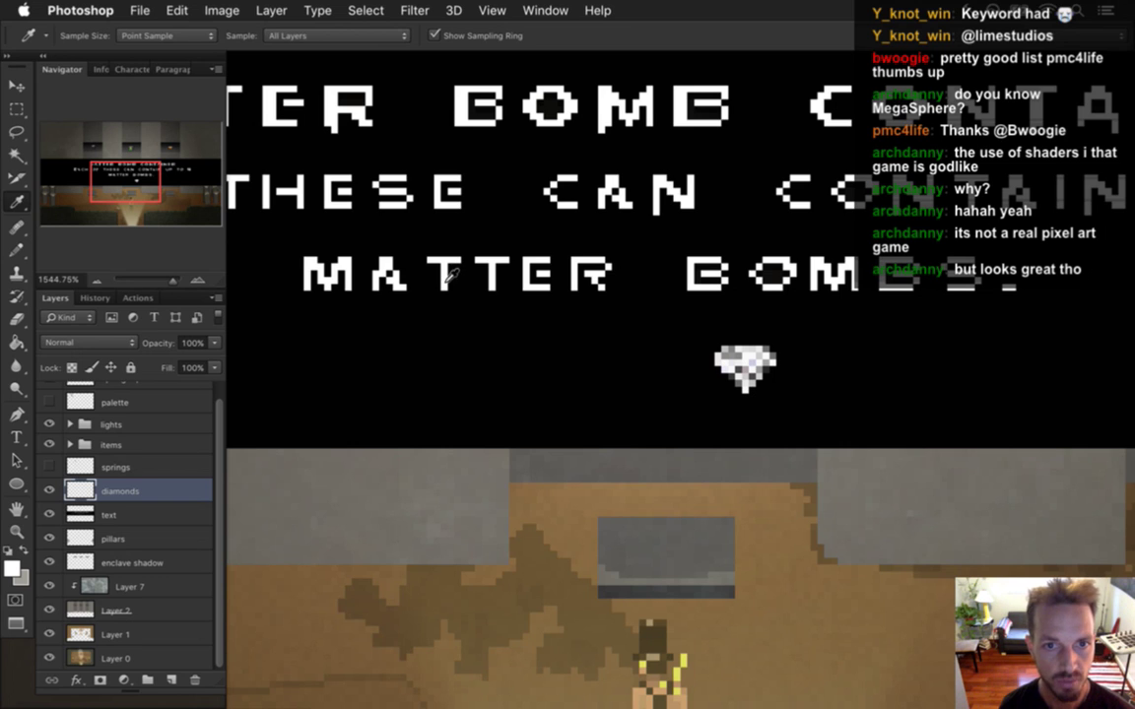
pyautogui.press('b')
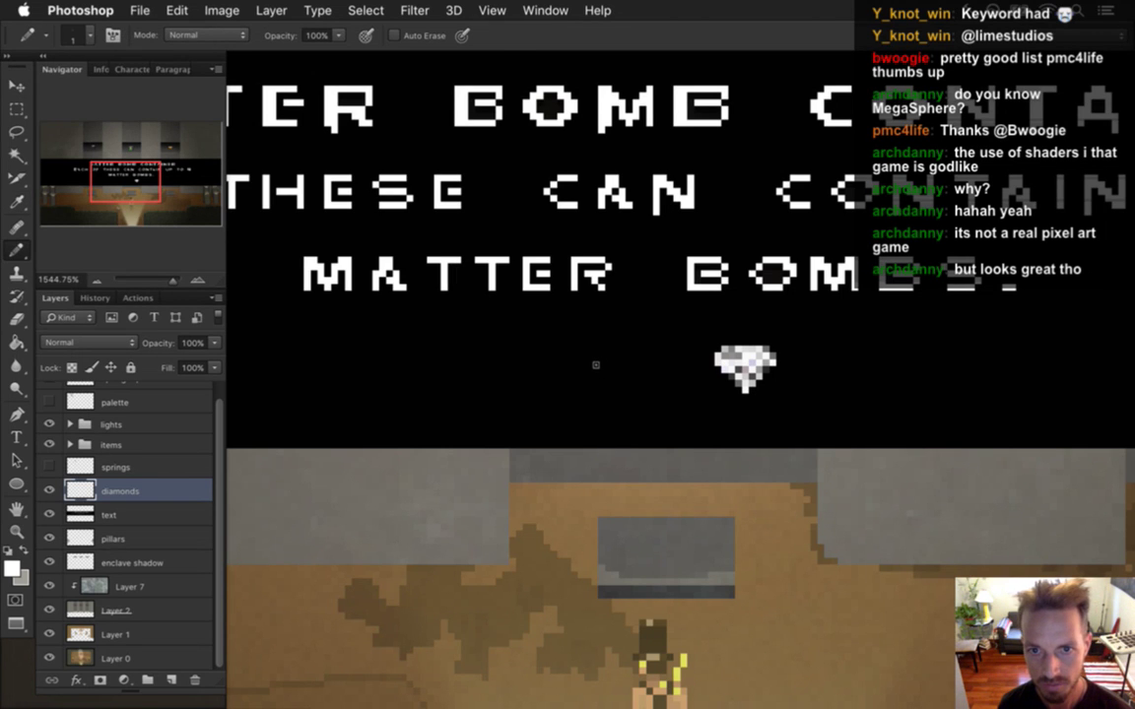
# Step: Open the recent file Font.psd and copy the digit 8 from its character sheet
pyautogui.click(545, 10)
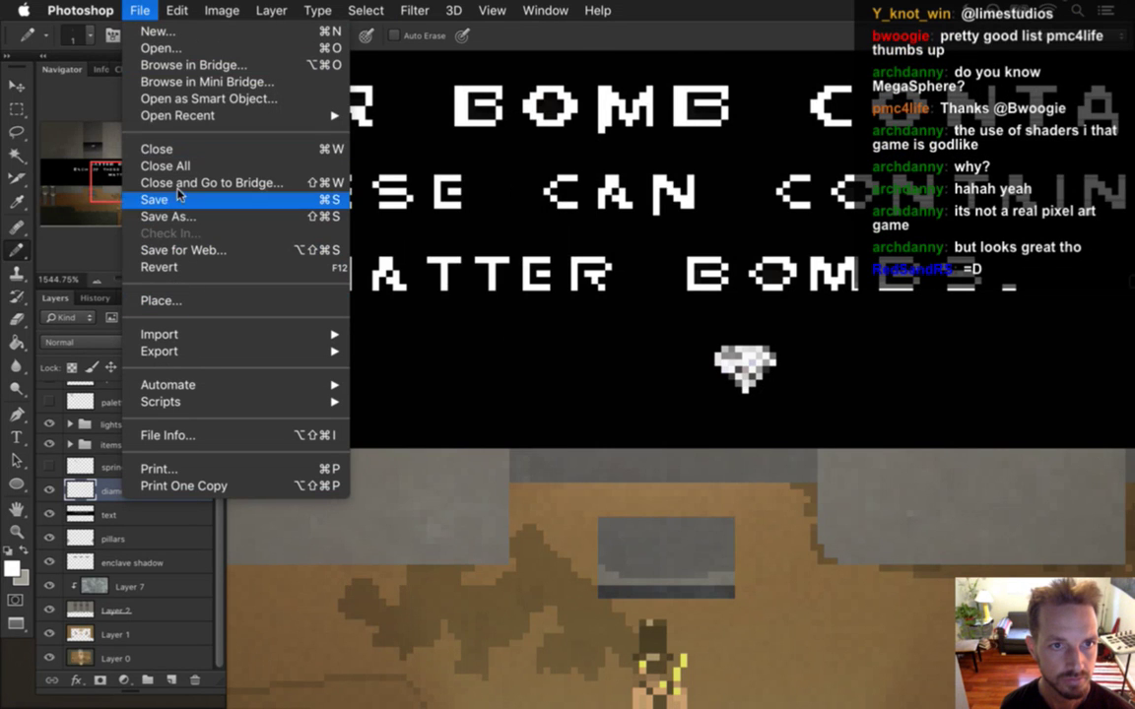
pyautogui.moveTo(177, 118)
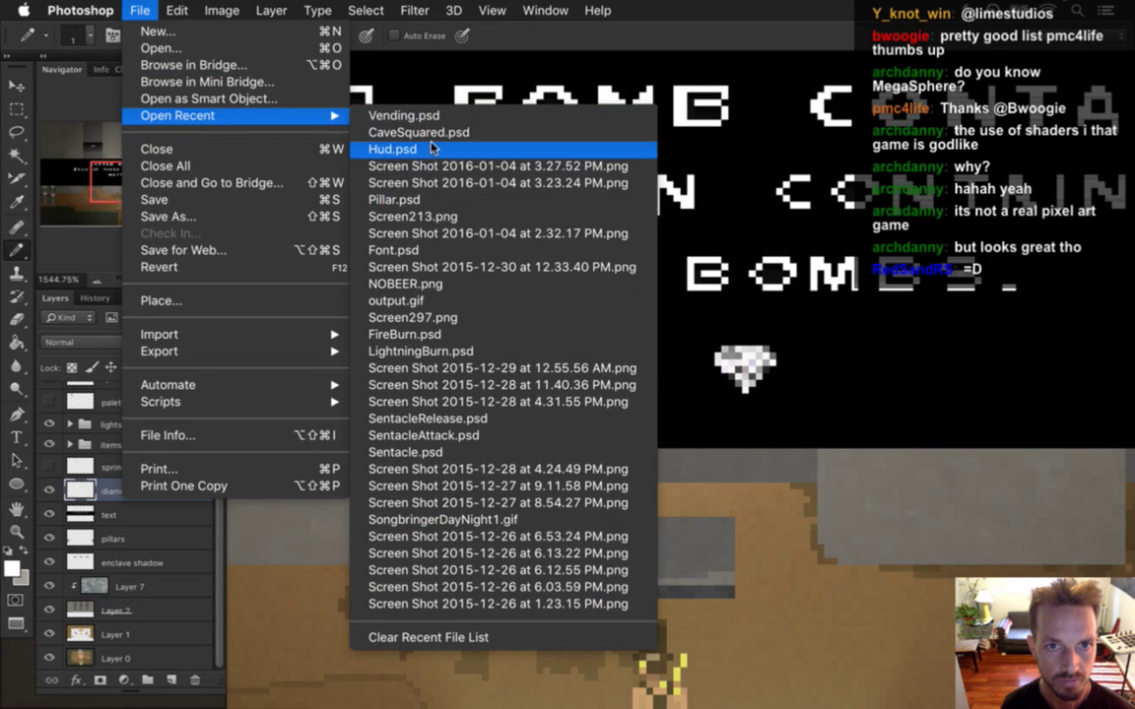
pyautogui.click(407, 253)
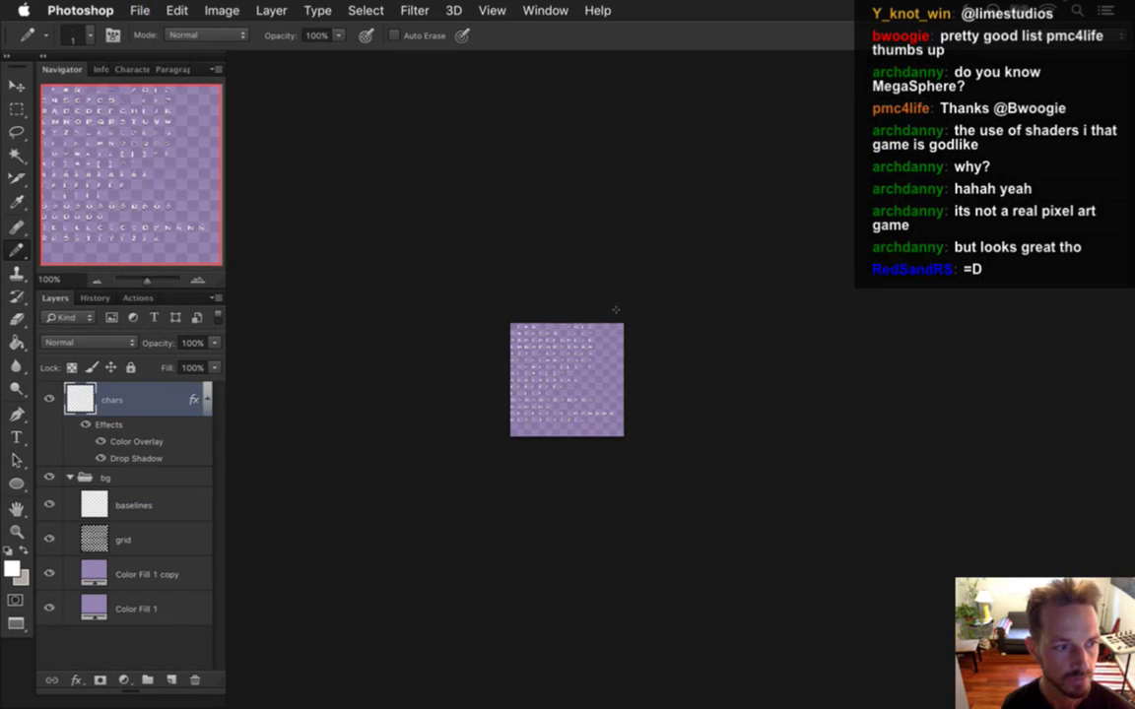
pyautogui.moveTo(534, 372); pyautogui.dragTo(613, 386)
pyautogui.press('m')
pyautogui.moveTo(456, 168); pyautogui.dragTo(483, 192)
pyautogui.moveTo(564, 167); pyautogui.dragTo(594, 192)
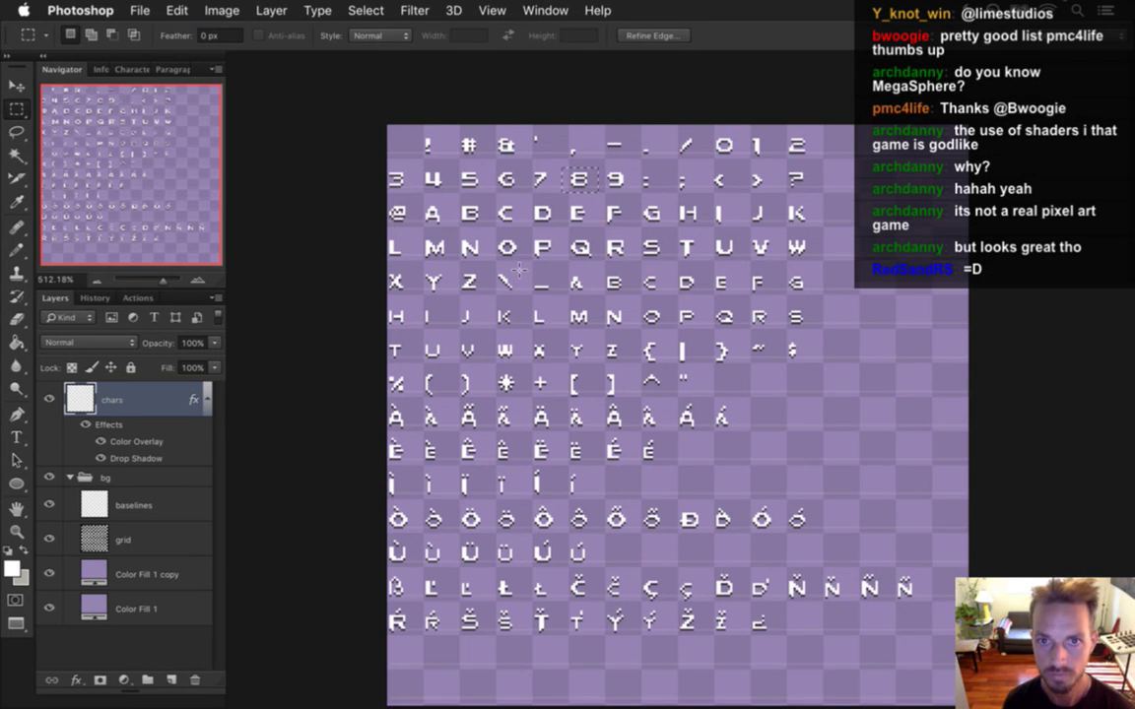
# Step: Paste the 8 into Vending.psd and place it on the black banner, level with the diamond and to its left
pyautogui.click(545, 8)
pyautogui.click(563, 669)
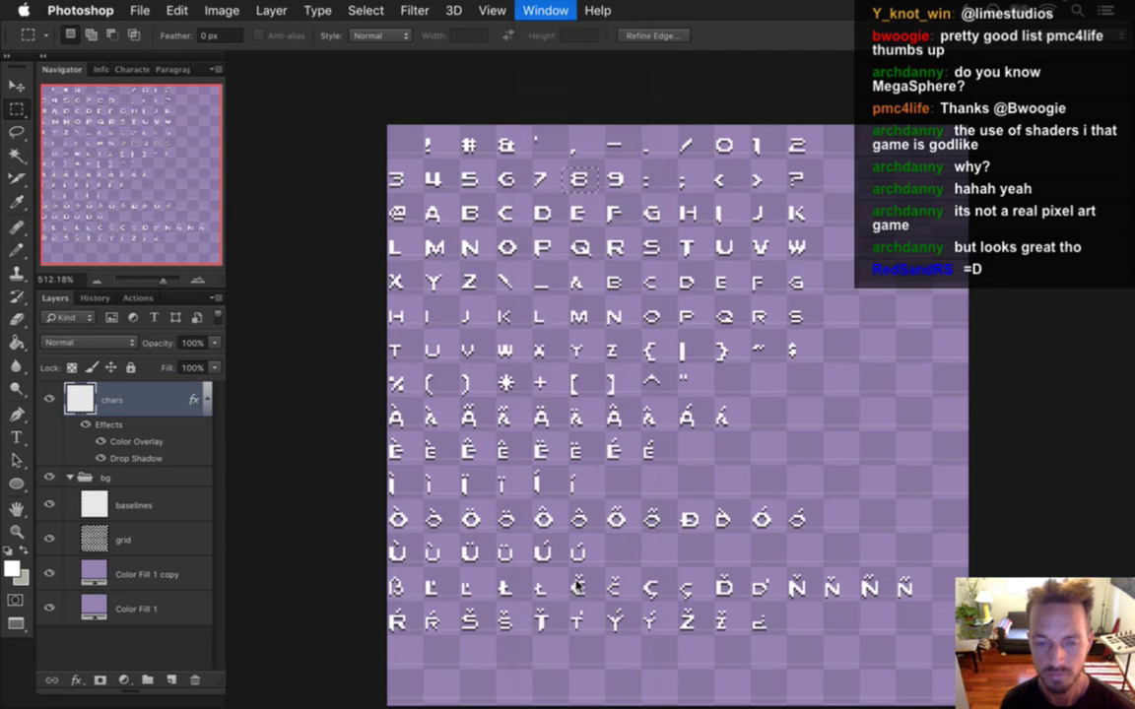
pyautogui.press('super+v')
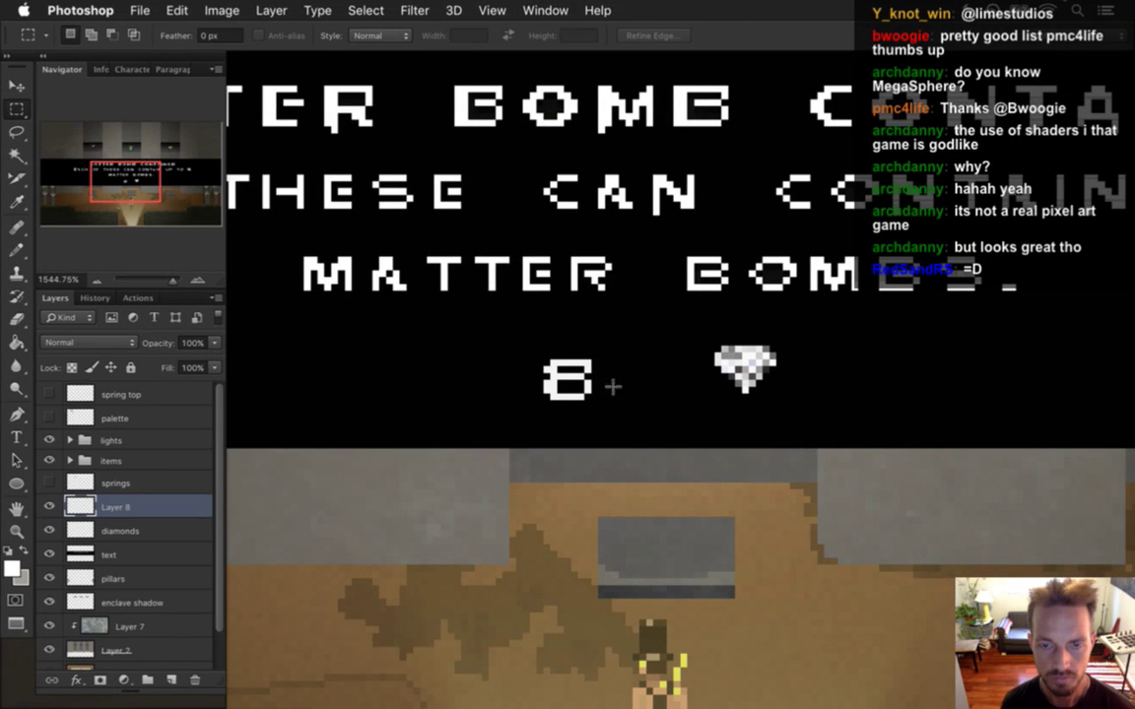
pyautogui.press('v')
pyautogui.moveTo(594, 370); pyautogui.dragTo(642, 356)
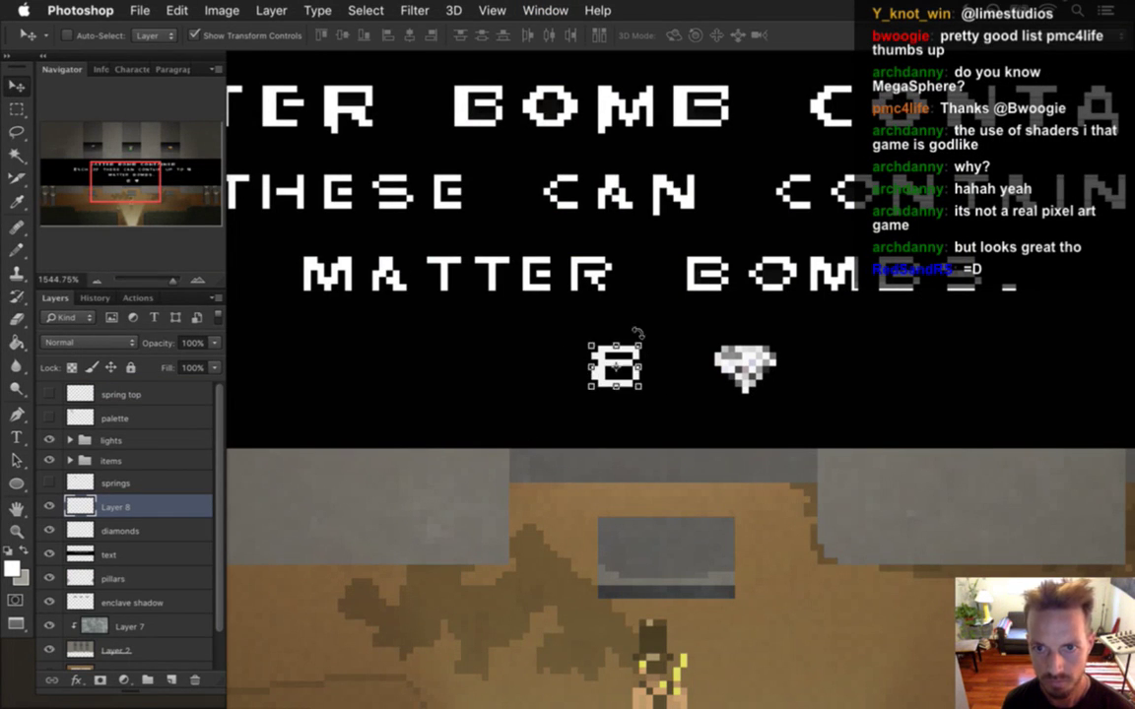
# Step: Copy the digit 0 from Font.psd into Vending.psd and place it directly right of the 8
pyautogui.click(567, 8)
pyautogui.click(567, 688)
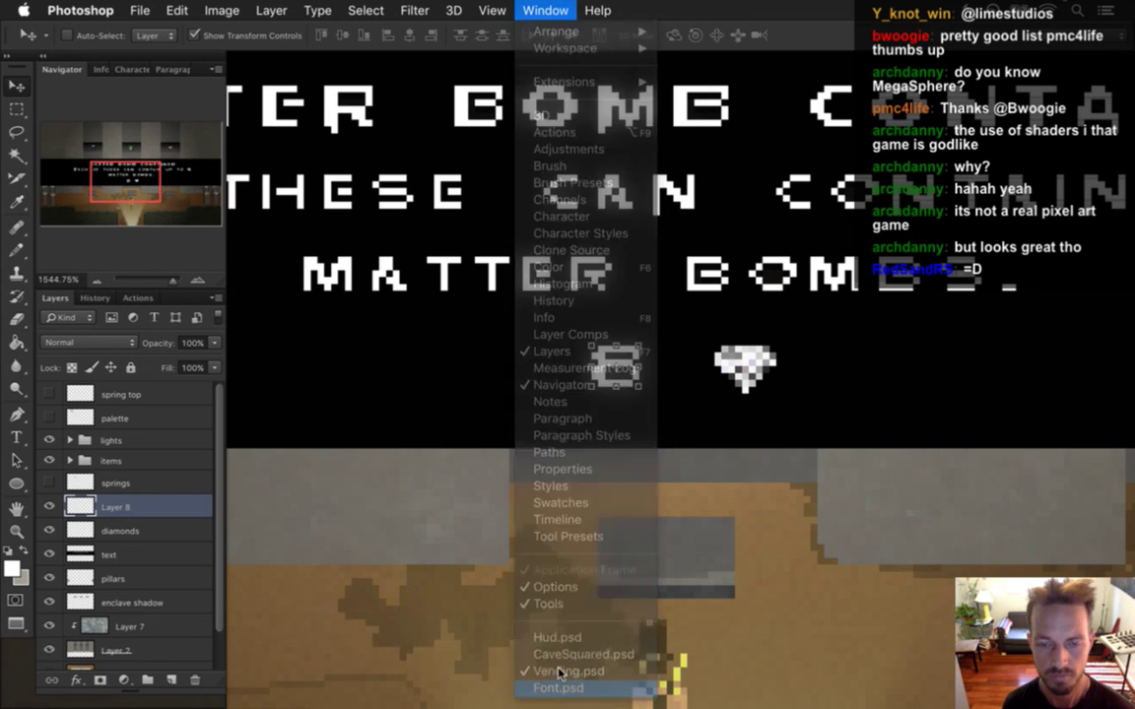
pyautogui.press('m')
pyautogui.moveTo(679, 97); pyautogui.dragTo(739, 120)
pyautogui.click(547, 10)
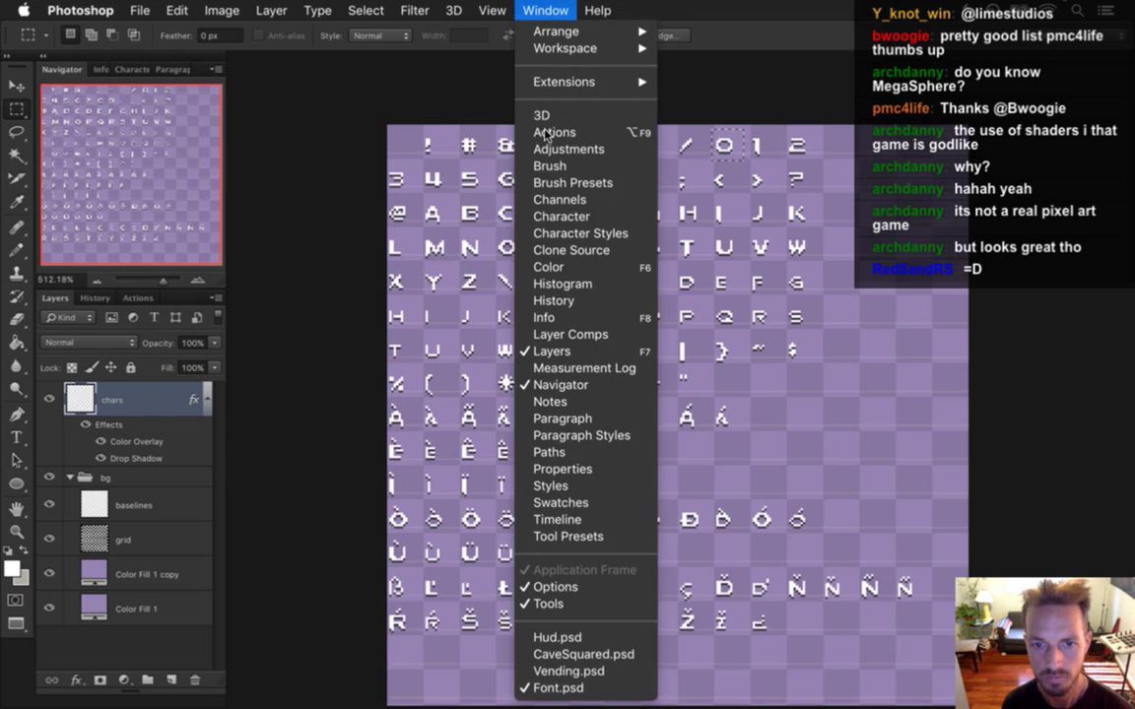
pyautogui.click(566, 671)
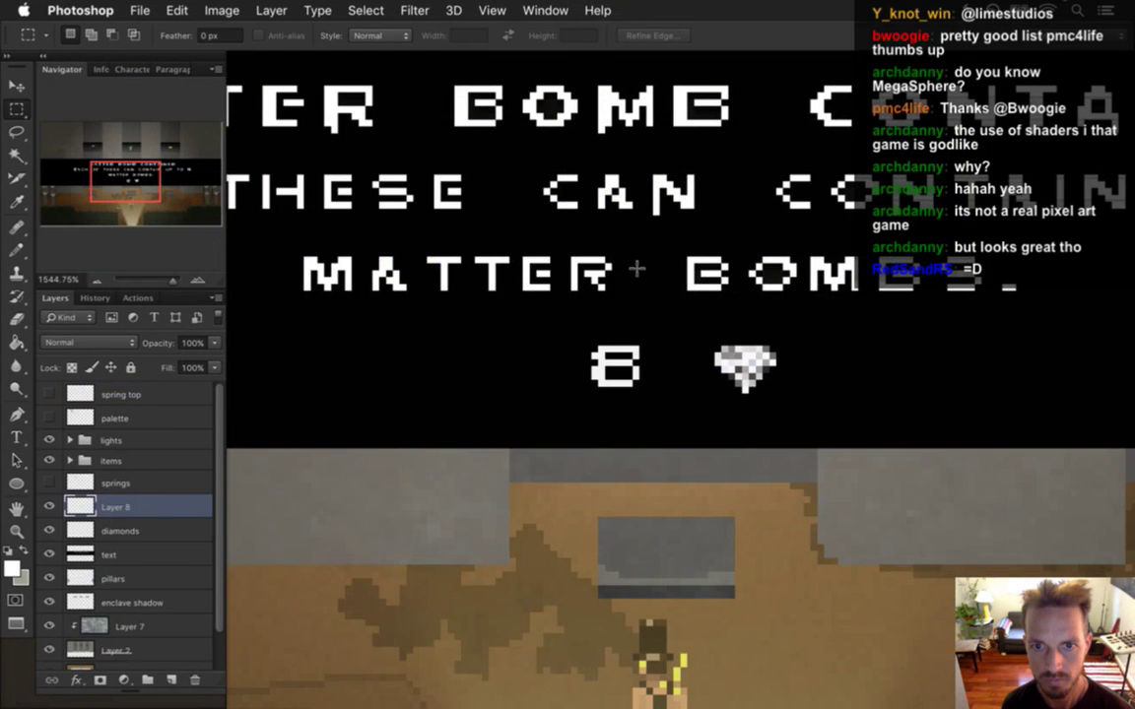
pyautogui.press('v')
pyautogui.moveTo(532, 340); pyautogui.dragTo(694, 349)
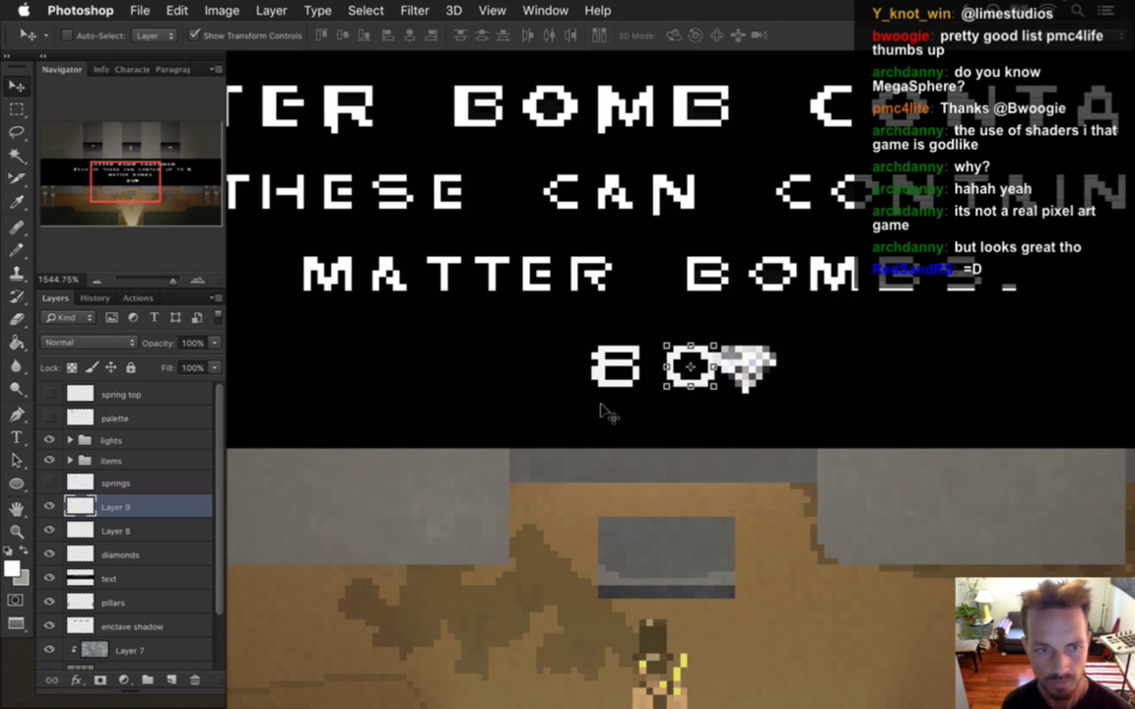
# Step: Nudge the layers of both digits, Layer 8 and Layer 9, left and slightly down to clear the diamond
pyautogui.keyDown('shift'); pyautogui.click(197, 529); pyautogui.keyUp('shift')
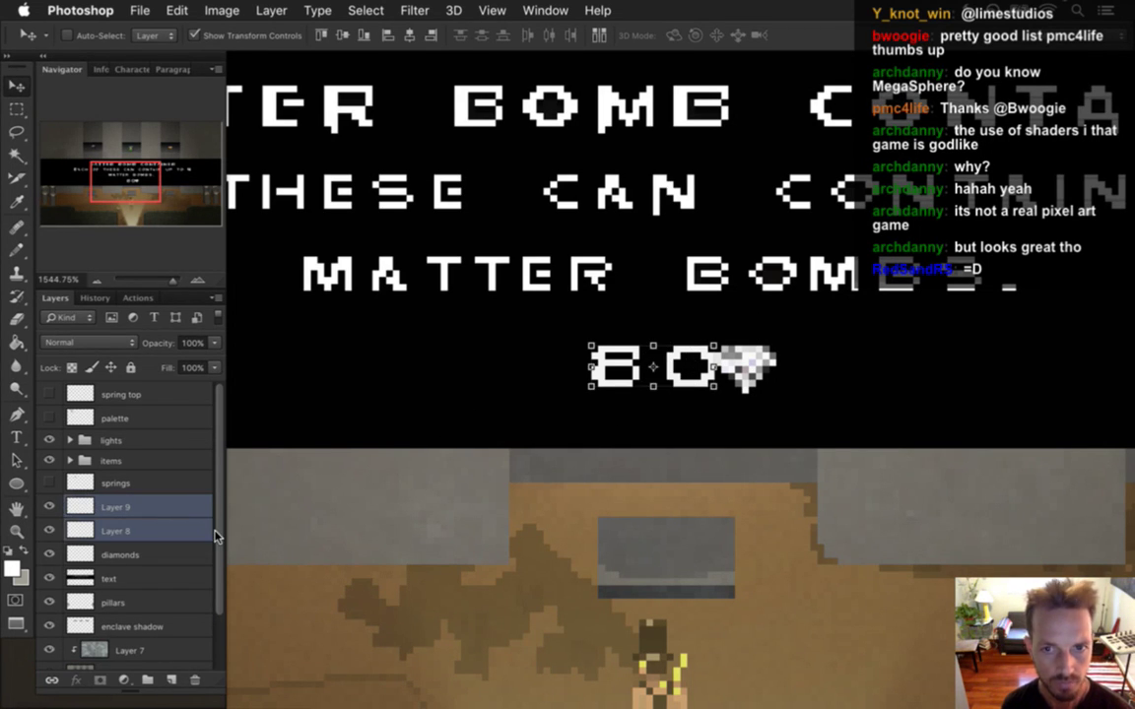
pyautogui.press('Left')
pyautogui.press('Left')
pyautogui.press('Left')
pyautogui.press('Left')
pyautogui.press('Left')
pyautogui.press('Left')
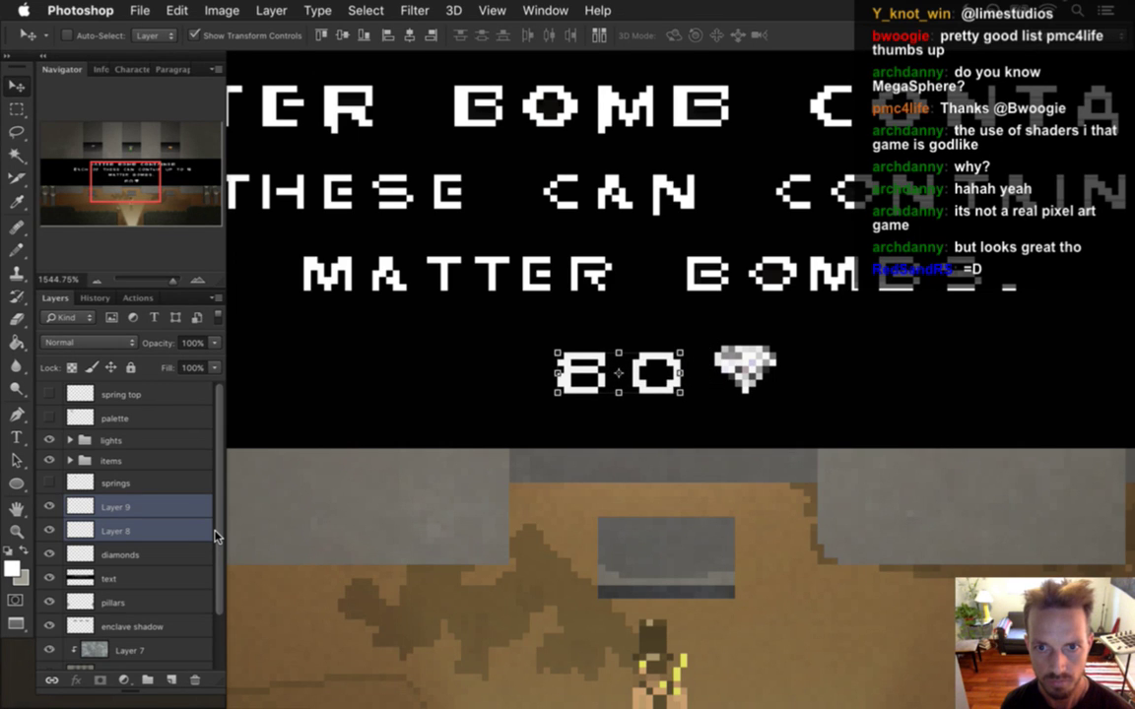
pyautogui.press('Left')
pyautogui.press('Left')
pyautogui.press('Right')
pyautogui.press('m')
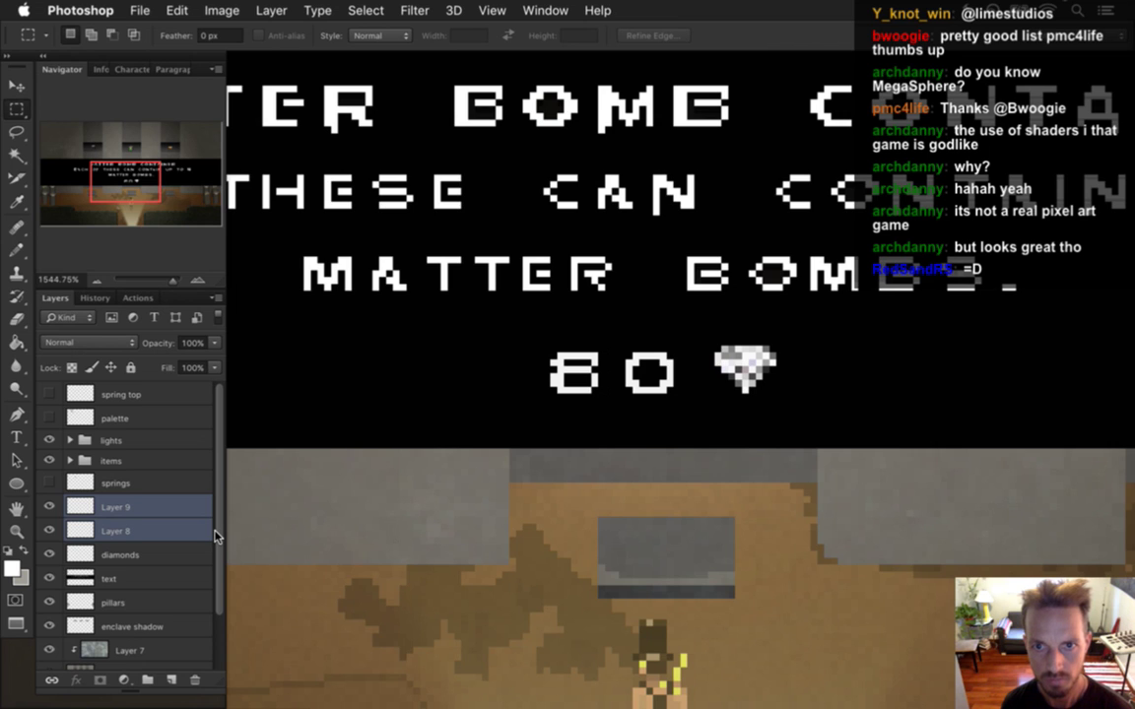
# Step: Select both digit layers with the diamonds layer and nudge the whole price row slightly up beneath the banner text
pyautogui.scroll(-5, 643, 316)
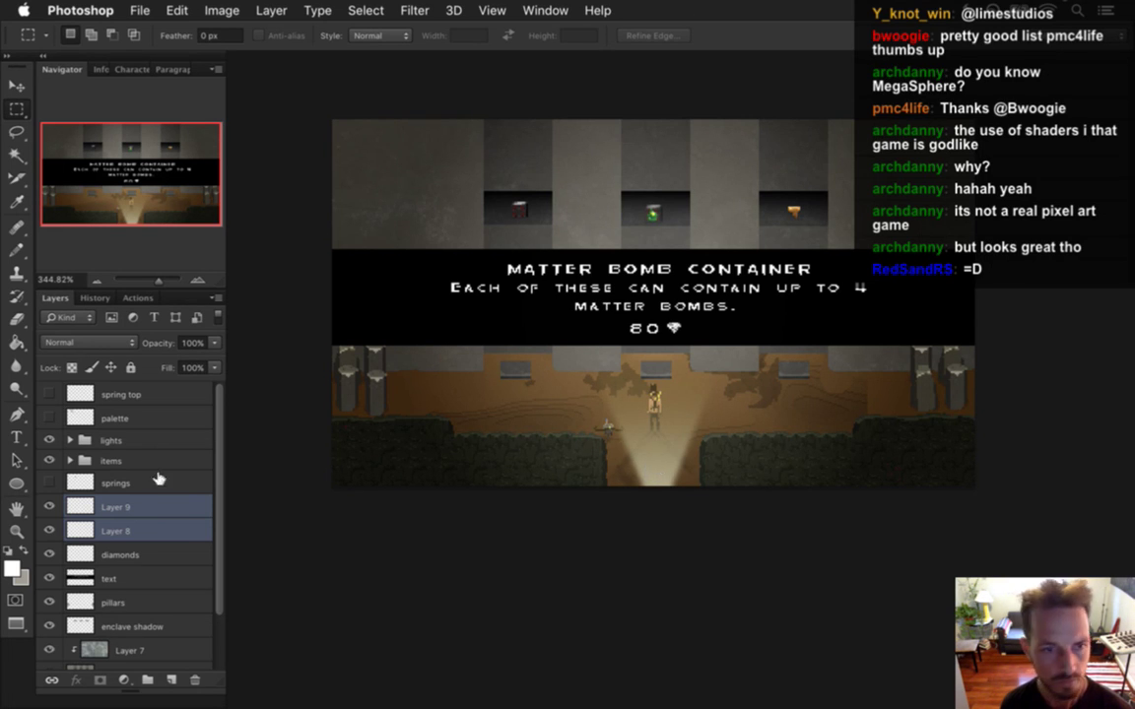
pyautogui.keyDown('shift'); pyautogui.click(141, 556); pyautogui.keyUp('shift')
pyautogui.press('v')
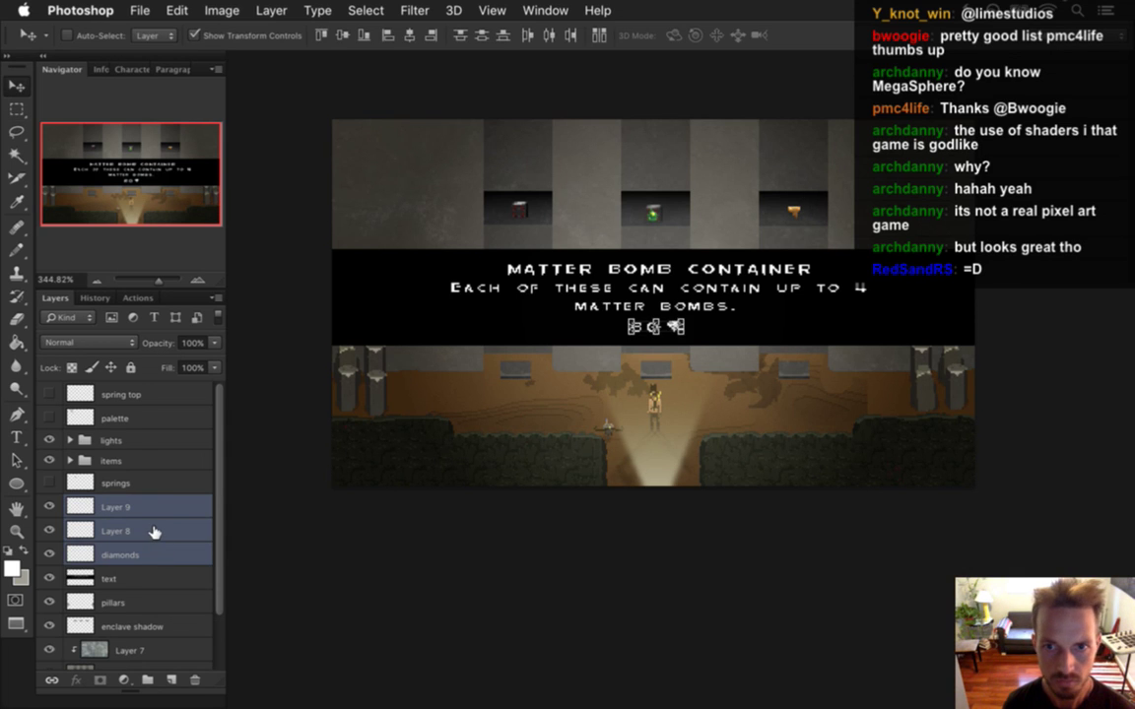
pyautogui.press('m')
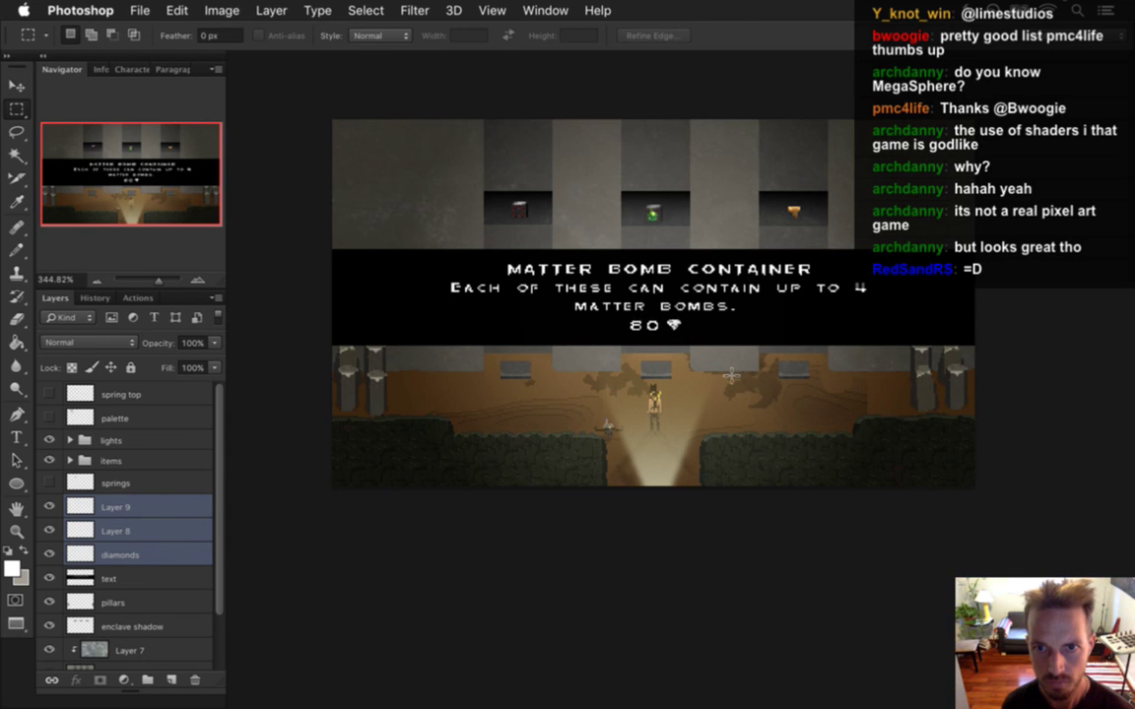
pyautogui.press('v')
pyautogui.press('Down')
pyautogui.press('m')
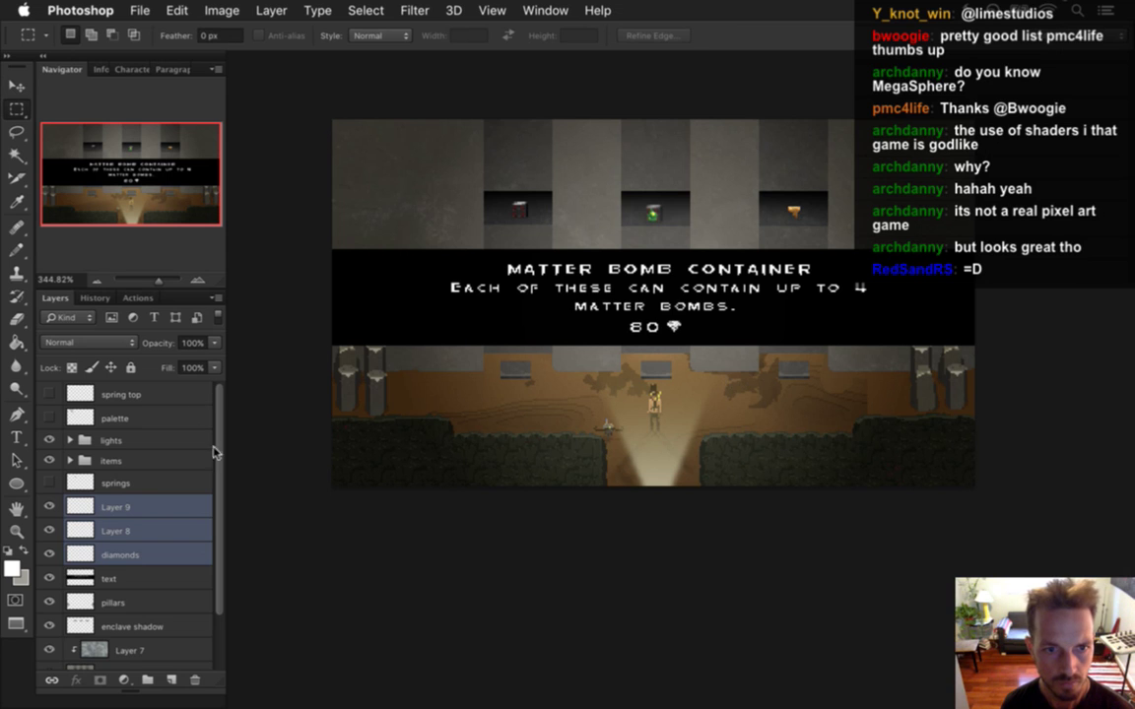
# Step: Nudge only the diamonds layer slightly left, closer to the 80
pyautogui.click(148, 555)
pyautogui.press('v')
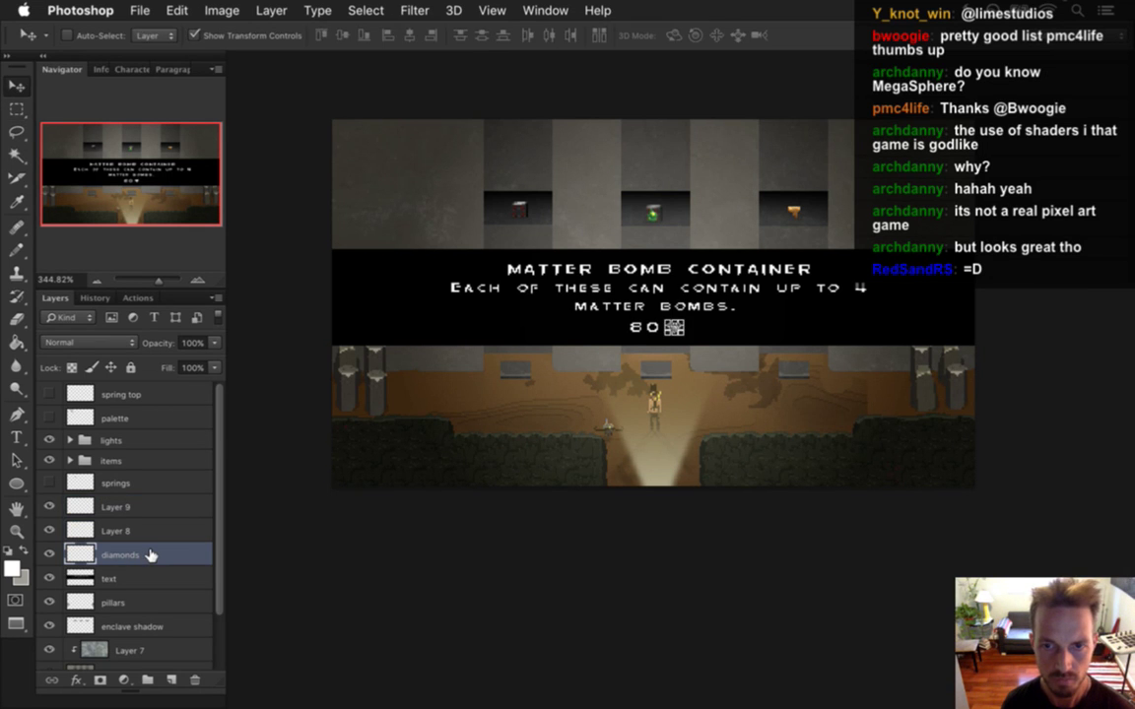
pyautogui.press('m')
pyautogui.press('v')
pyautogui.press('m')
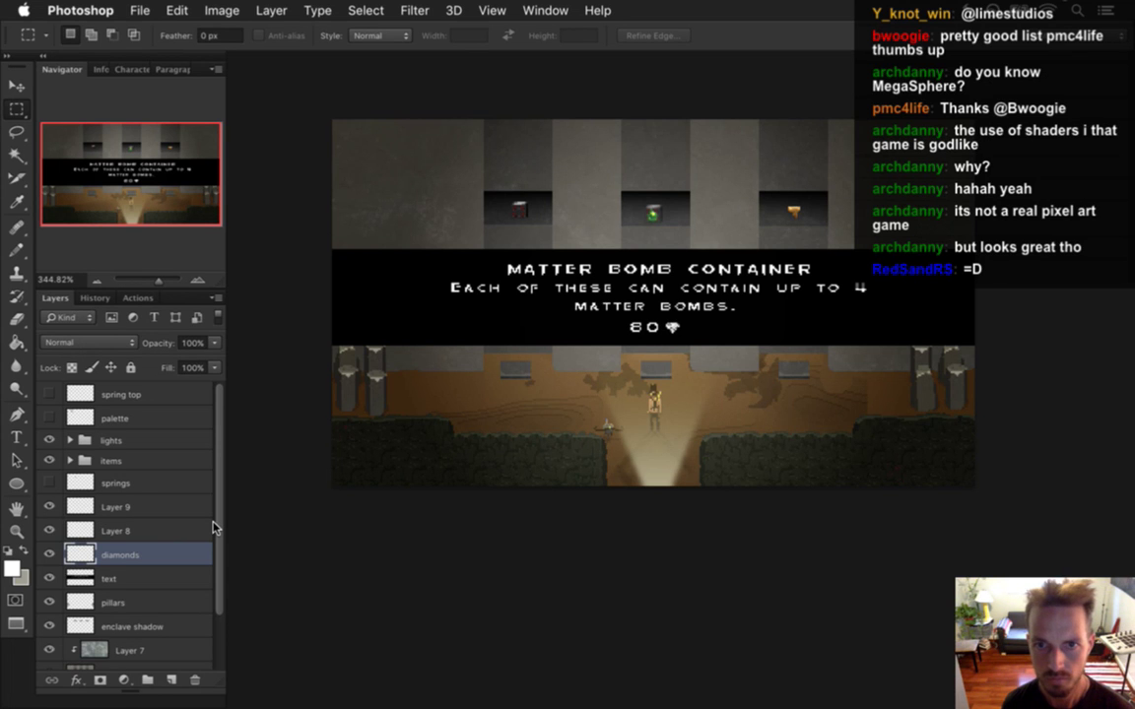
# Step: Try the digits and diamond together one pixel higher and move them back down
pyautogui.scroll(3, 699, 372)
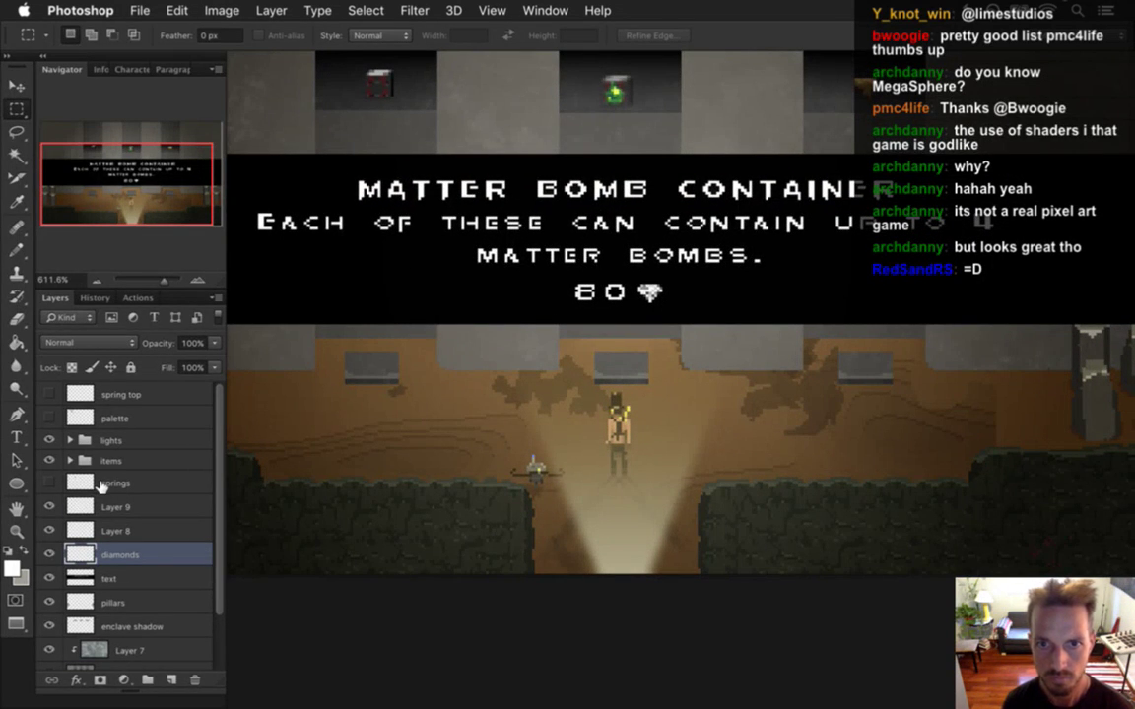
pyautogui.press('v')
pyautogui.press('m')
pyautogui.keyDown('shift'); pyautogui.click(139, 504); pyautogui.keyUp('shift')
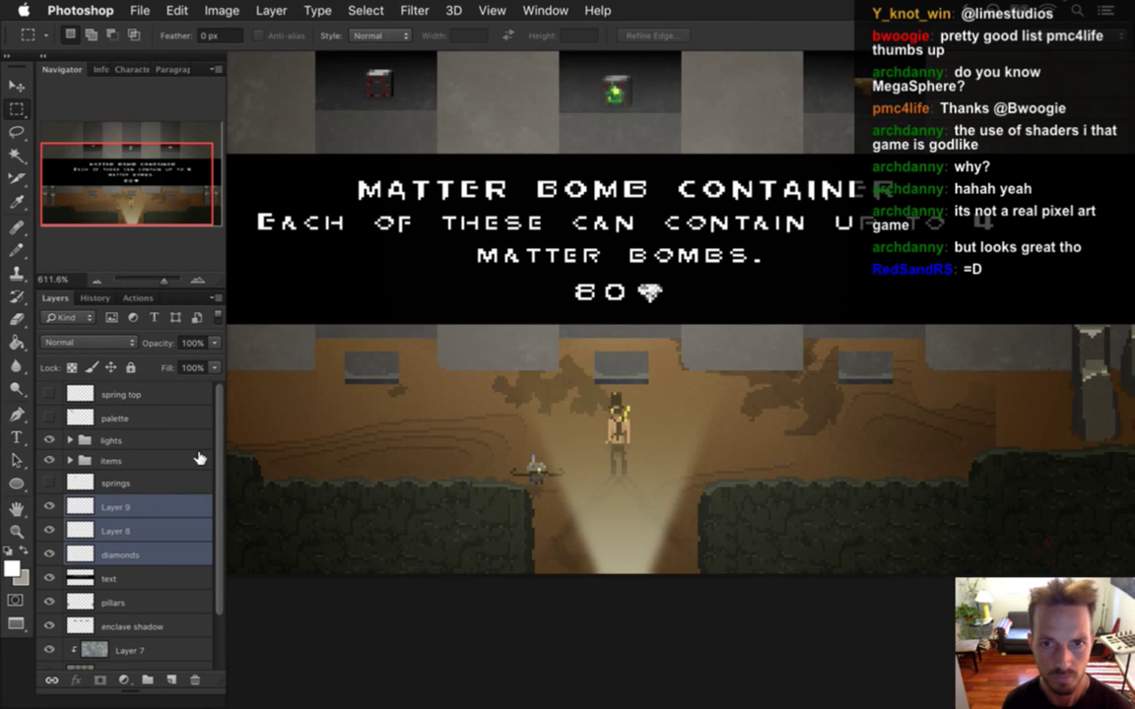
pyautogui.press('v')
pyautogui.press('Up')
pyautogui.press('Down')
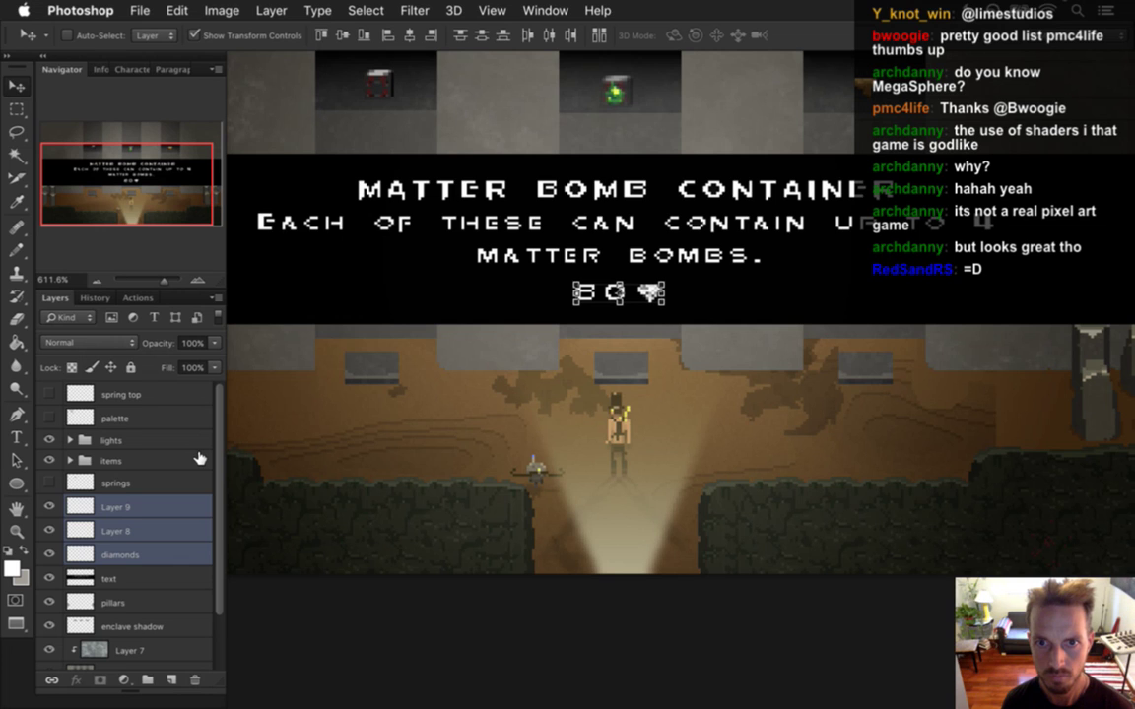
pyautogui.press('m')
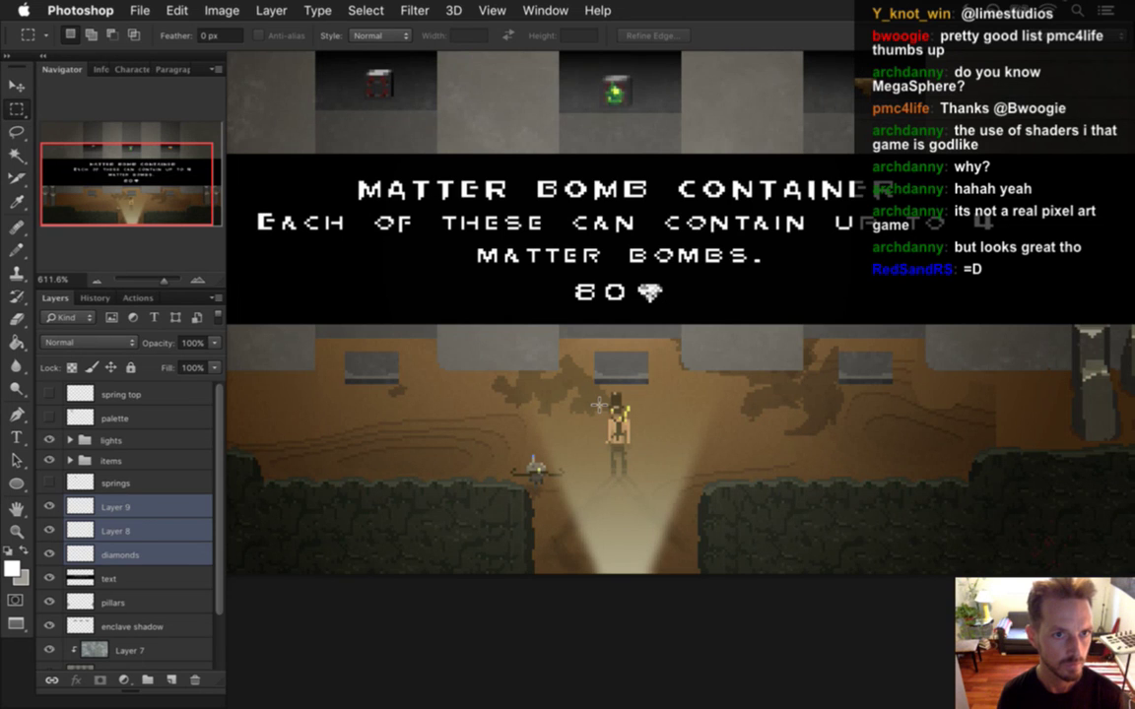
# Step: Merge the diamonds and text layers into one layer and activate the Magic Wand tool
pyautogui.scroll(-5, 591, 261)
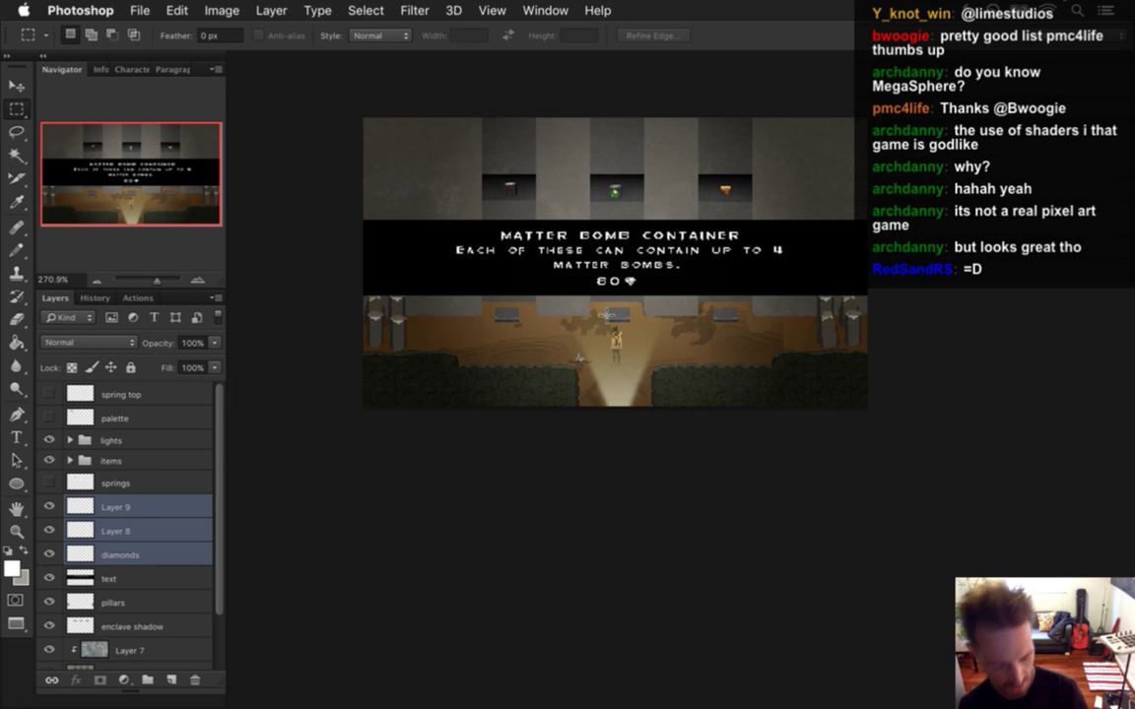
pyautogui.moveTo(493, 237); pyautogui.dragTo(588, 276)
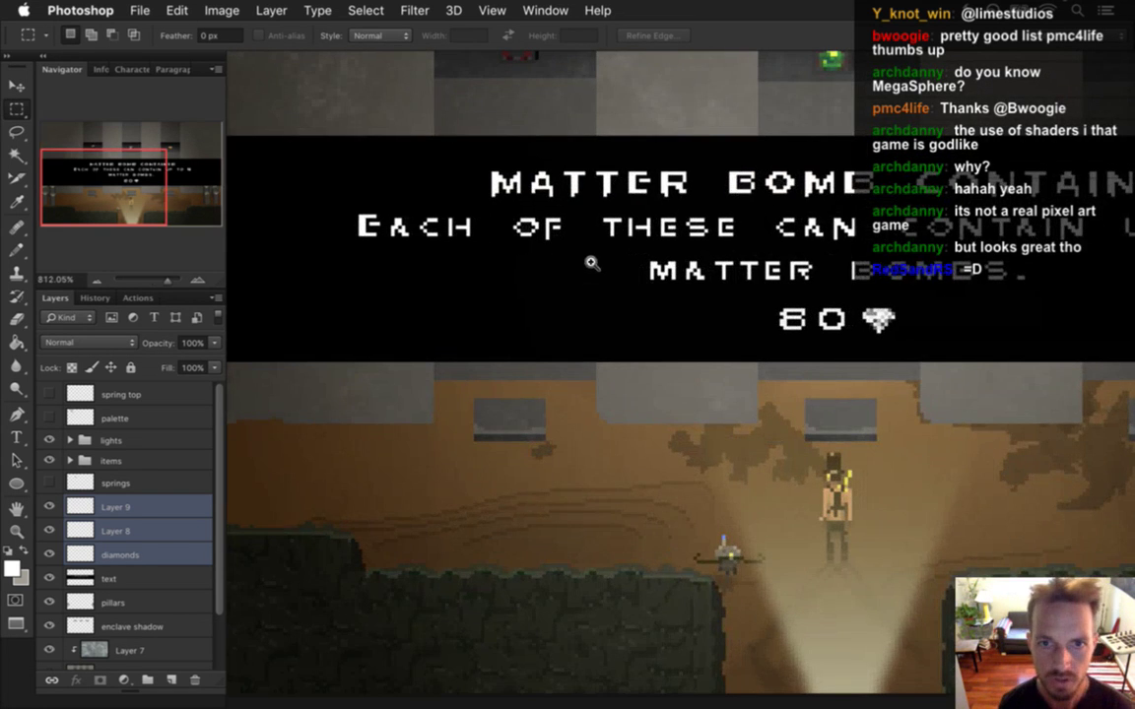
pyautogui.moveTo(310, 204); pyautogui.dragTo(640, 317)
pyautogui.press('i')
pyautogui.click(15, 154)
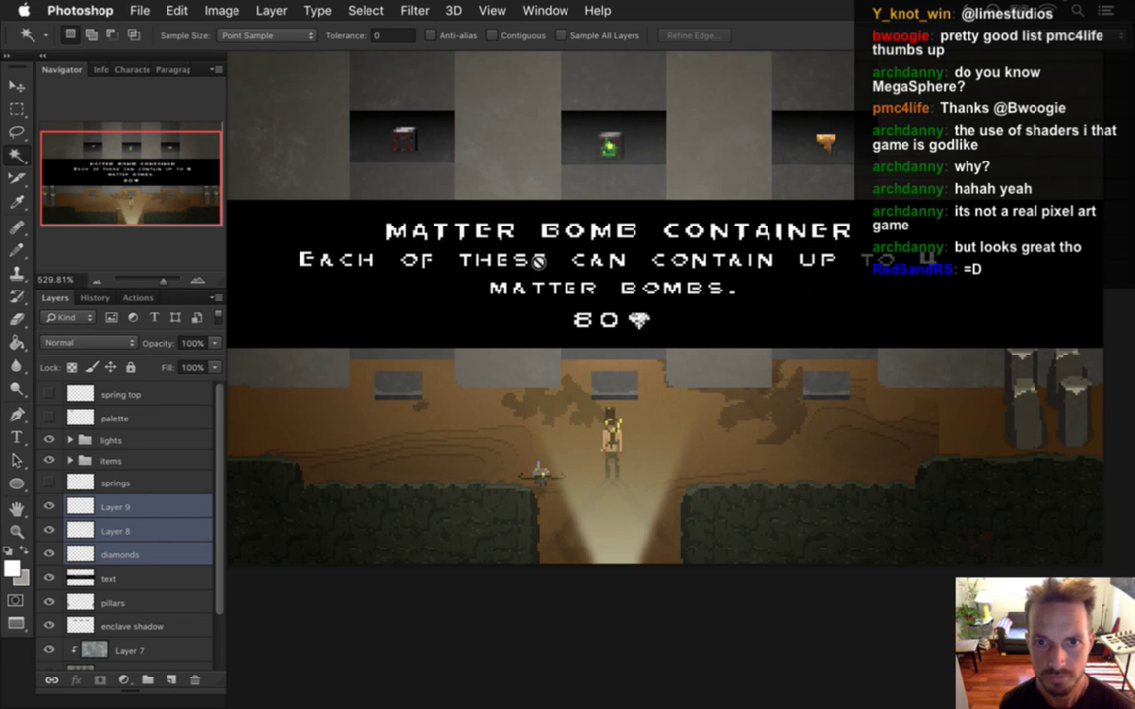
pyautogui.keyDown('shift'); pyautogui.click(153, 576); pyautogui.keyUp('shift')
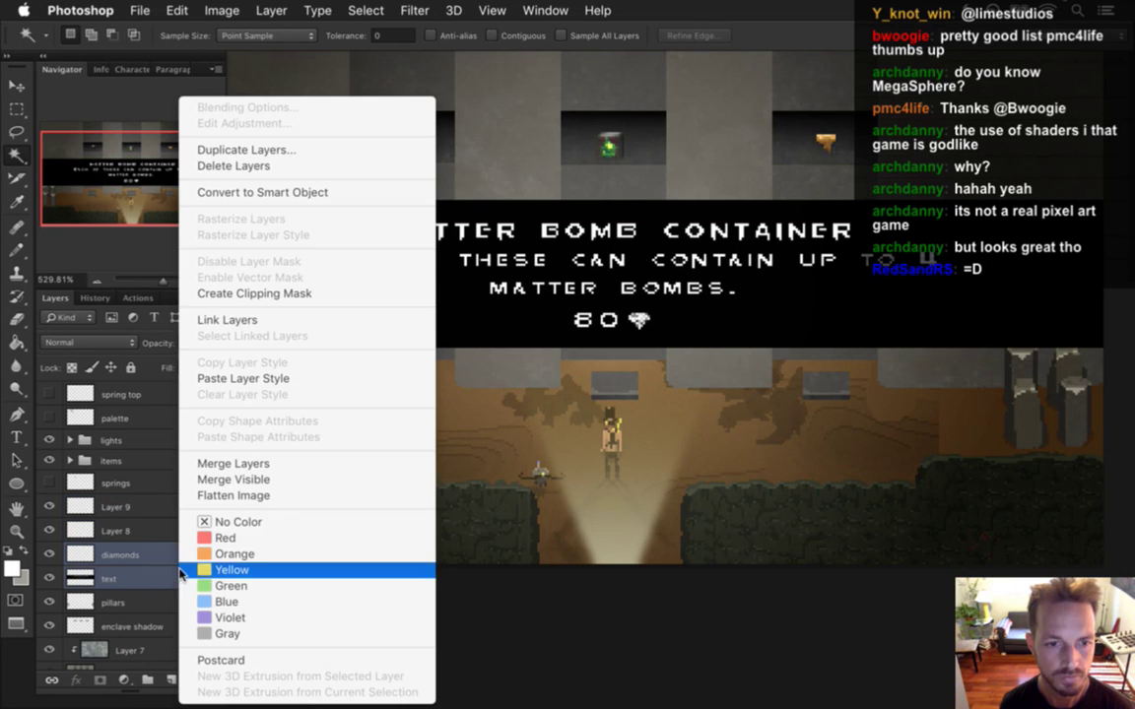
pyautogui.rightClick(163, 573)
pyautogui.click(230, 464)
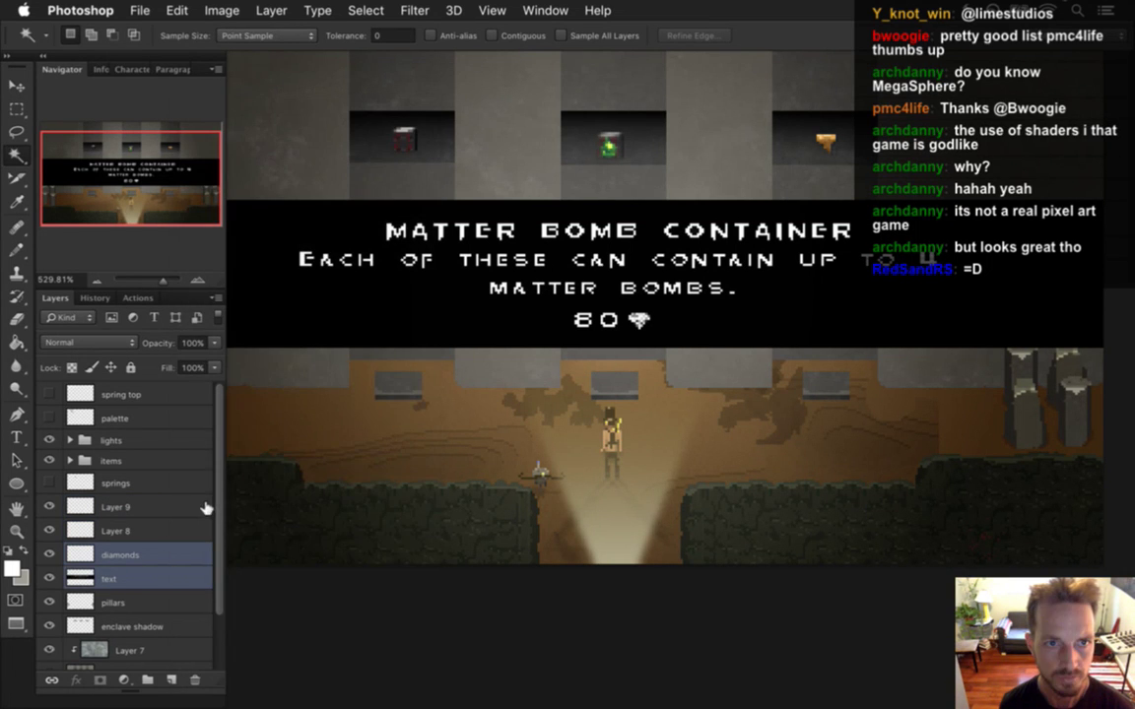
pyautogui.press('m')
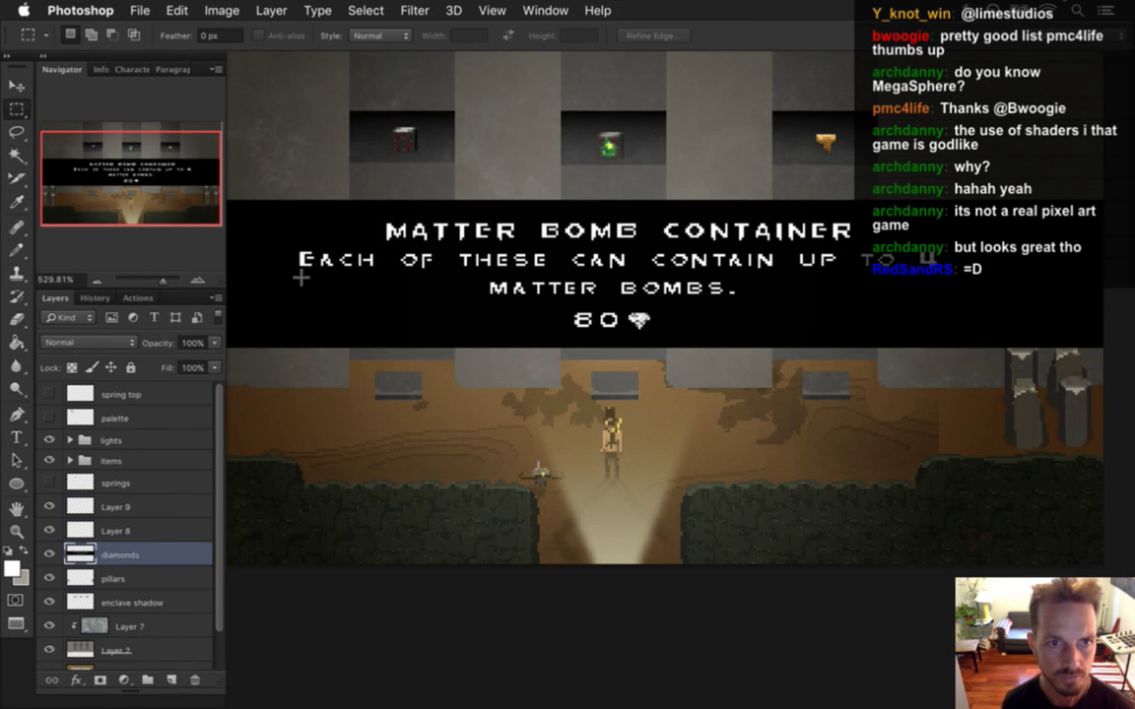
pyautogui.click(17, 153)
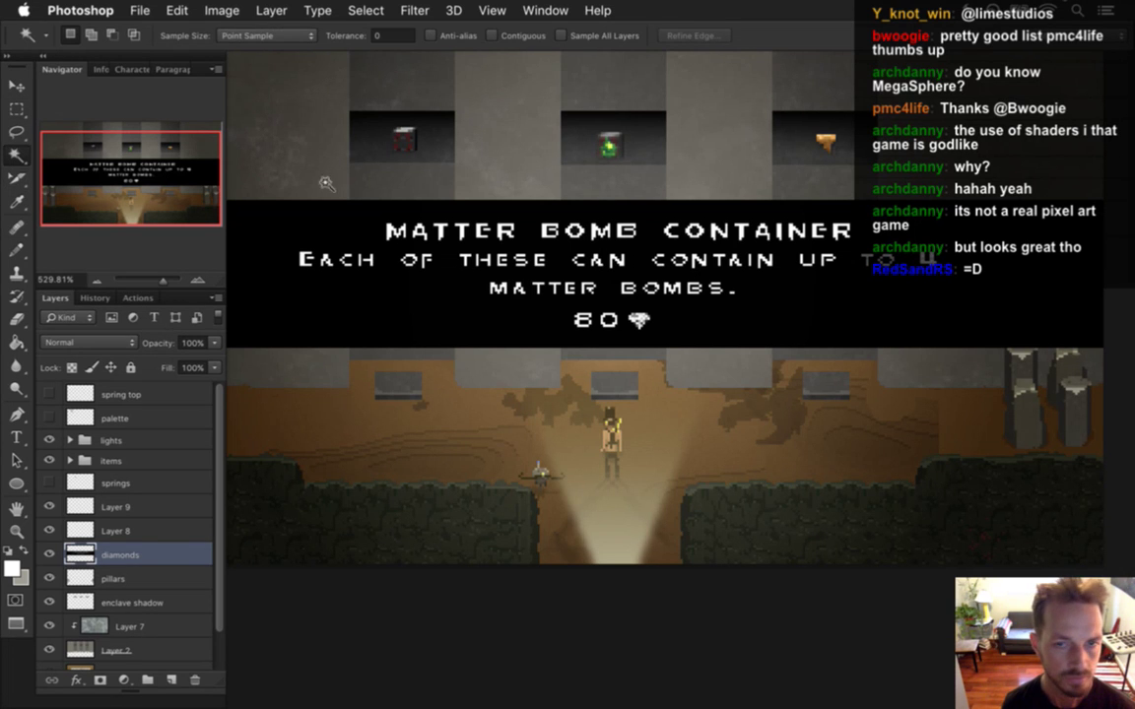
# Step: Select the white banner lettering by colour, then subtract the title and price row so only the two description lines remain selected
pyautogui.click(523, 250)
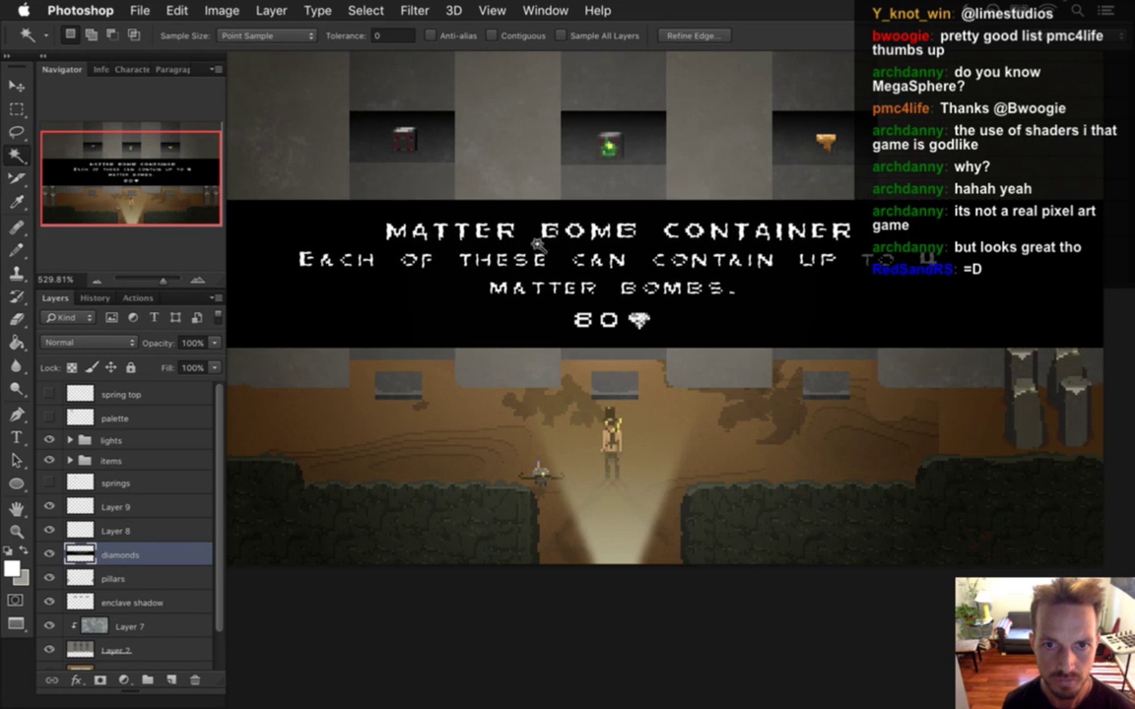
pyautogui.press('m')
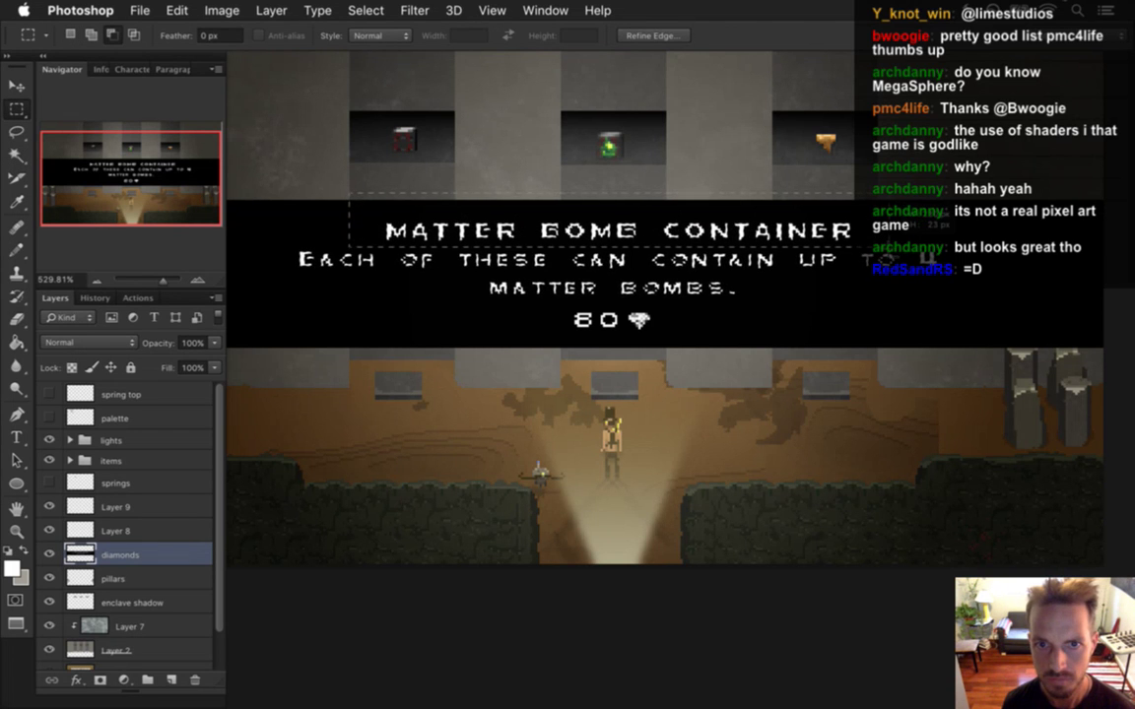
pyautogui.moveTo(485, 380); pyautogui.dragTo(686, 333)
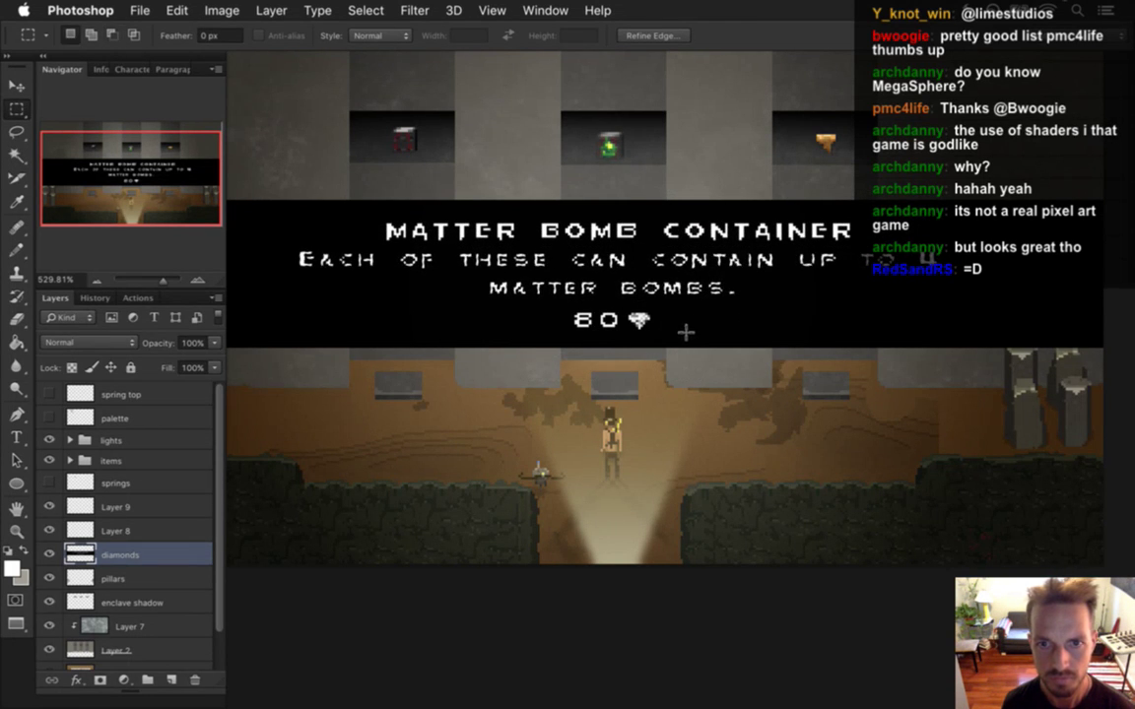
# Step: Swap to the grey foreground colour and paint over the selected description lines with a 30 px Pencil, then clear the selection
pyautogui.click(25, 554)
pyautogui.press('b')
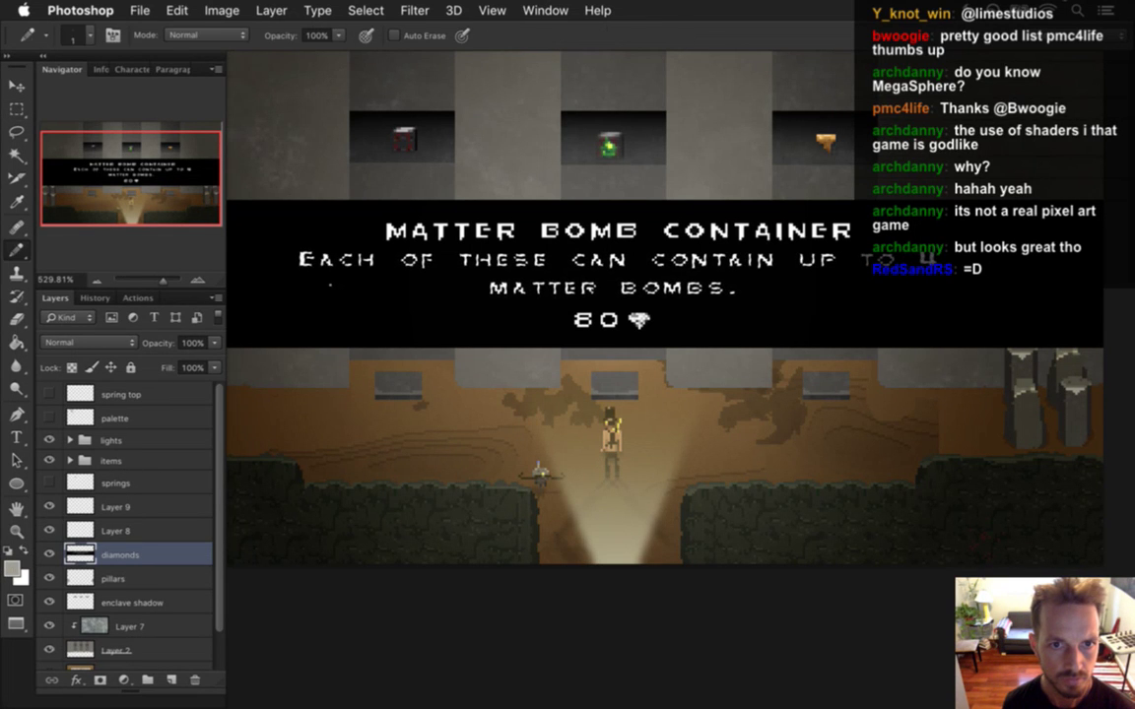
pyautogui.press(']')
pyautogui.press(']')
pyautogui.press(']')
pyautogui.press(']')
pyautogui.press(']')
pyautogui.press(']')
pyautogui.press(']')
pyautogui.press(']')
pyautogui.press(']')
pyautogui.press(']')
pyautogui.press(']')
pyautogui.press(']')
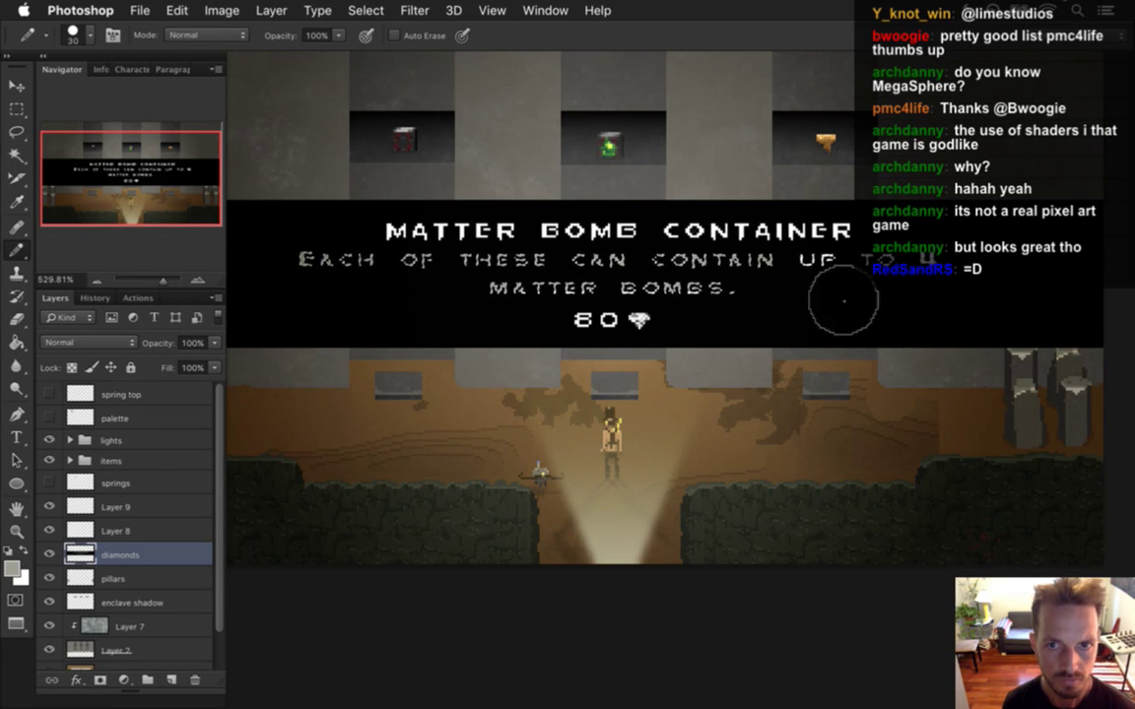
pyautogui.press('m')
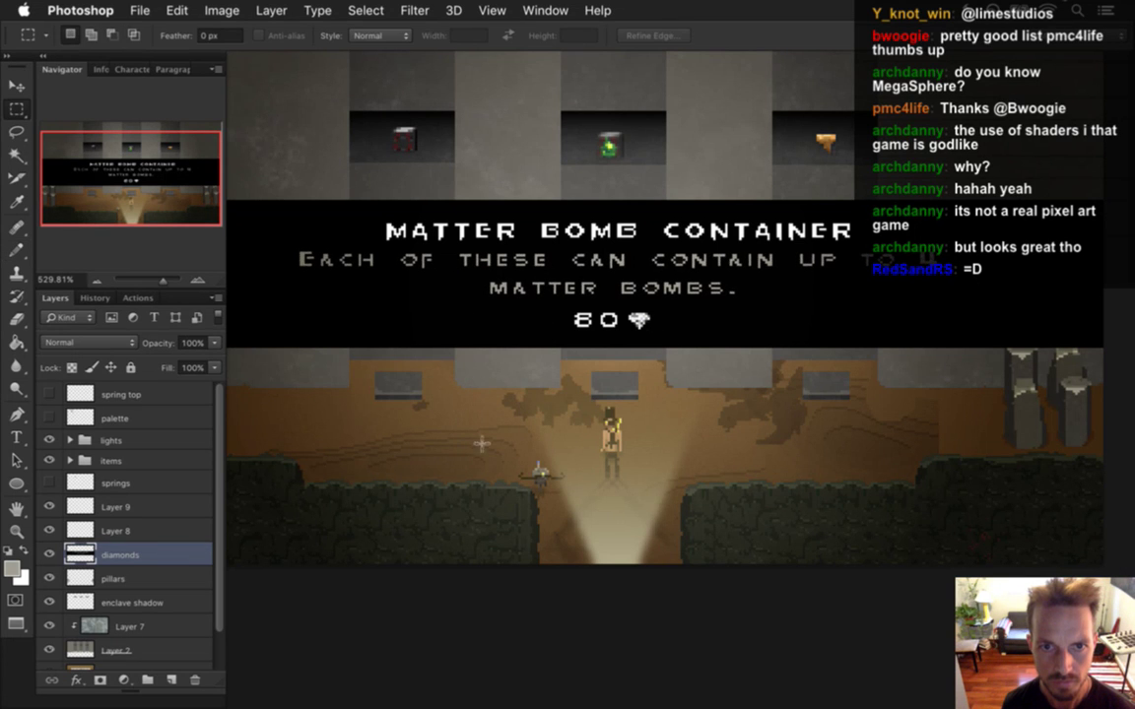
# Step: Set the Pencil to 35 px at 50% opacity and try lightening the two description lines with white
pyautogui.scroll(-2, 411, 365)
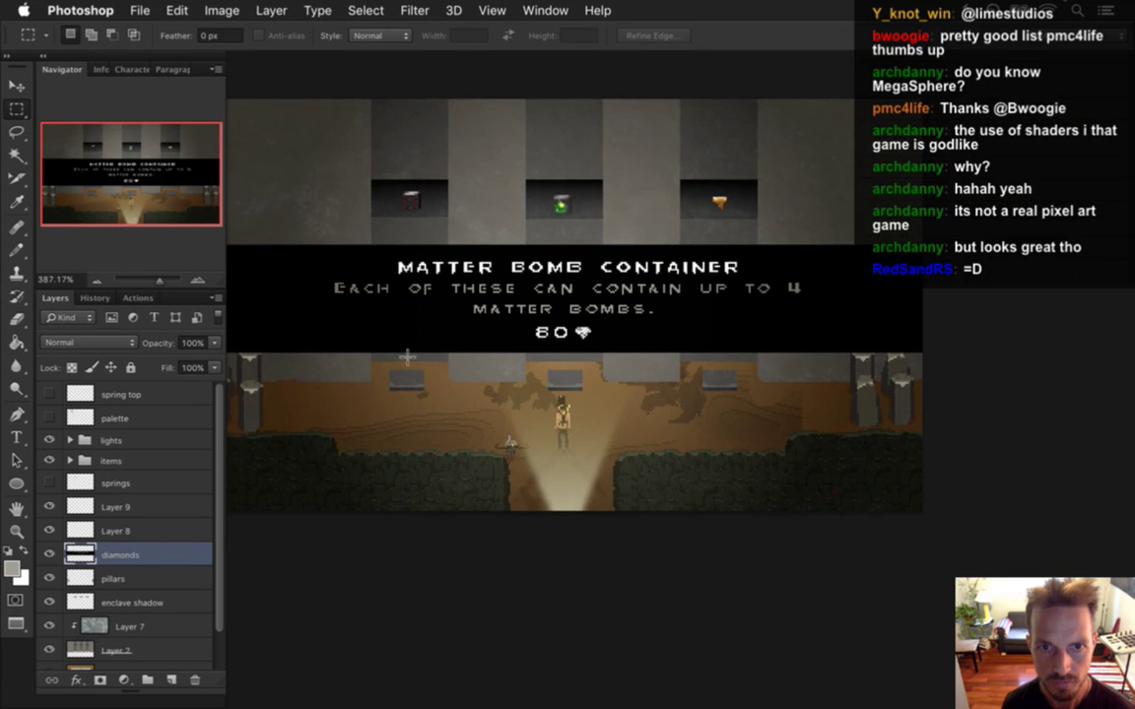
pyautogui.moveTo(422, 358); pyautogui.dragTo(539, 363)
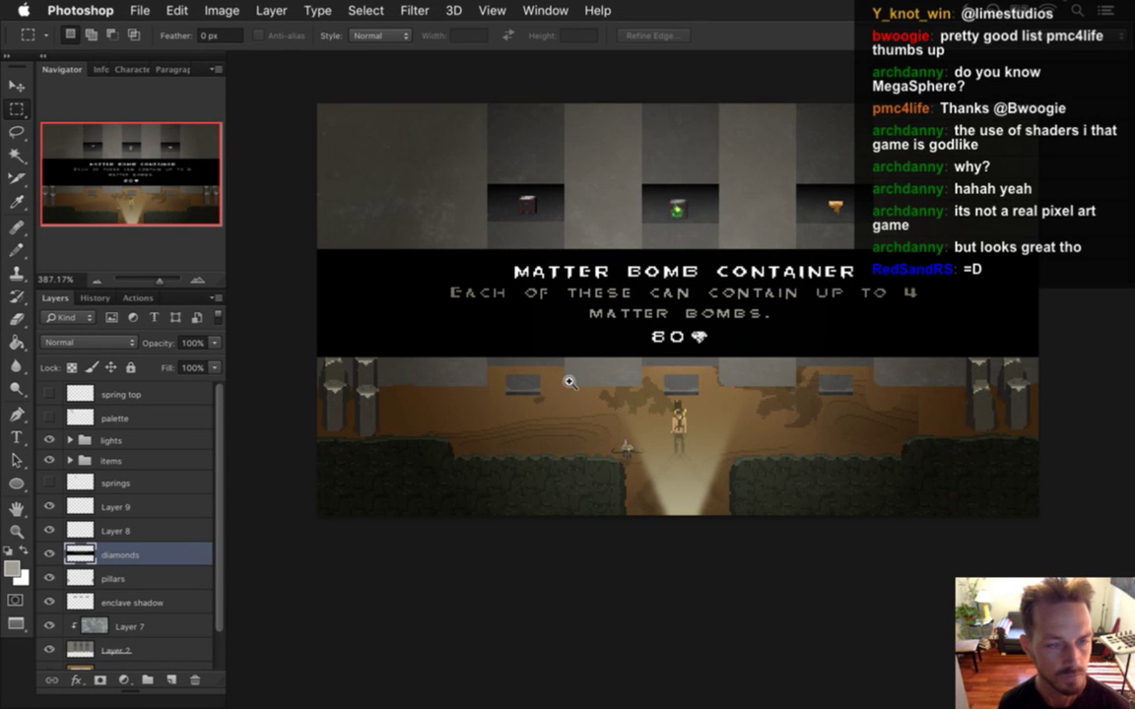
pyautogui.scroll(2, 569, 382)
pyautogui.press('super+a')
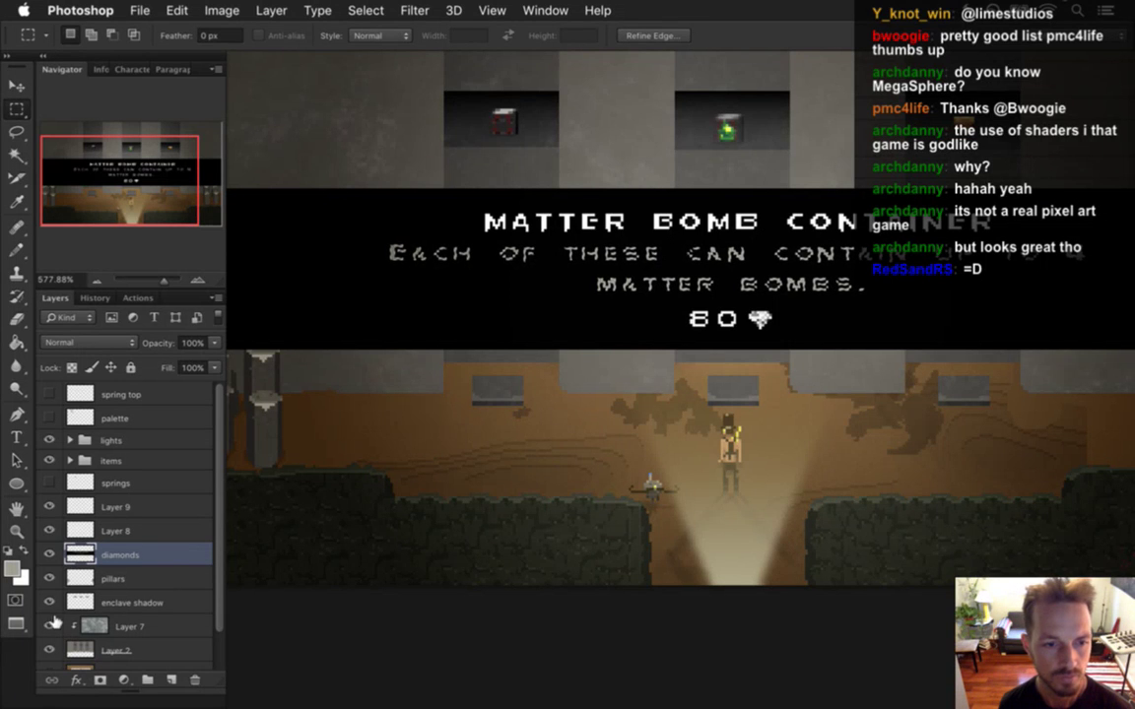
pyautogui.press('b')
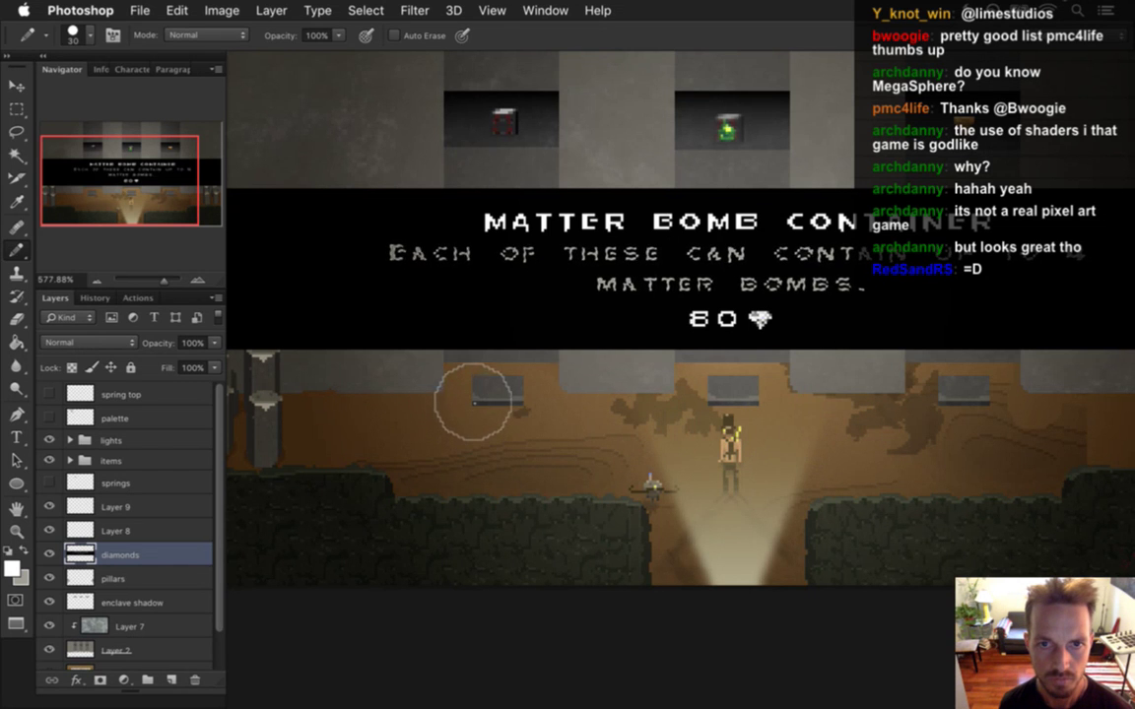
pyautogui.press(']')
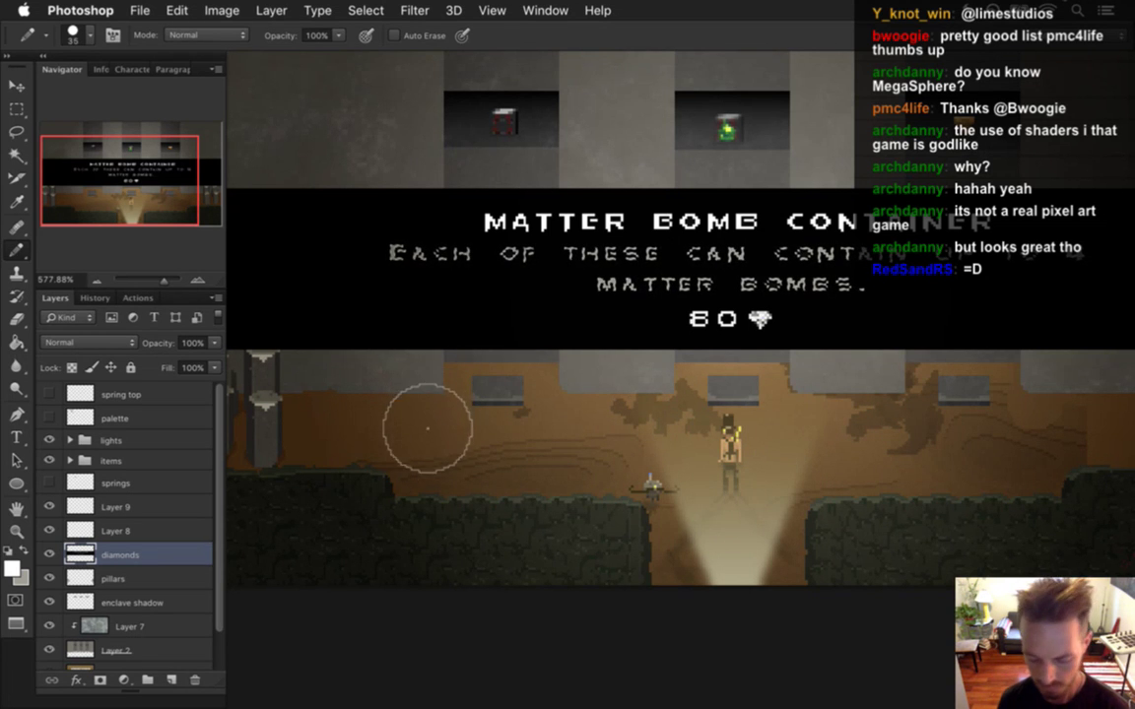
pyautogui.press('5')
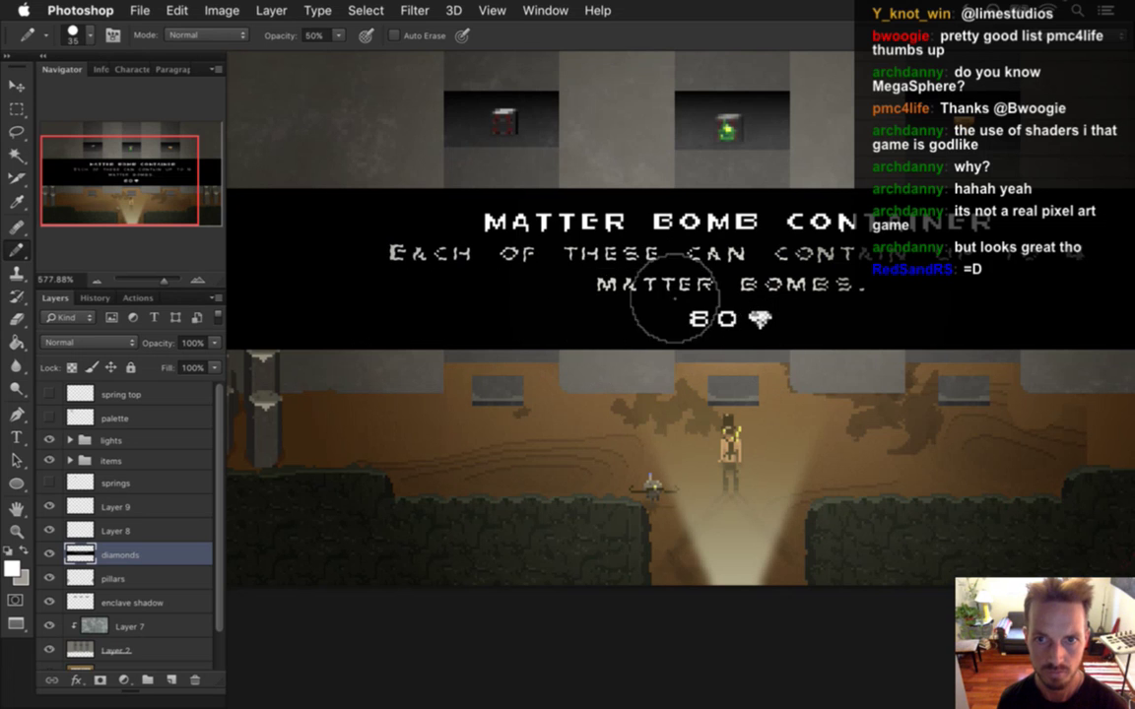
pyautogui.press('m')
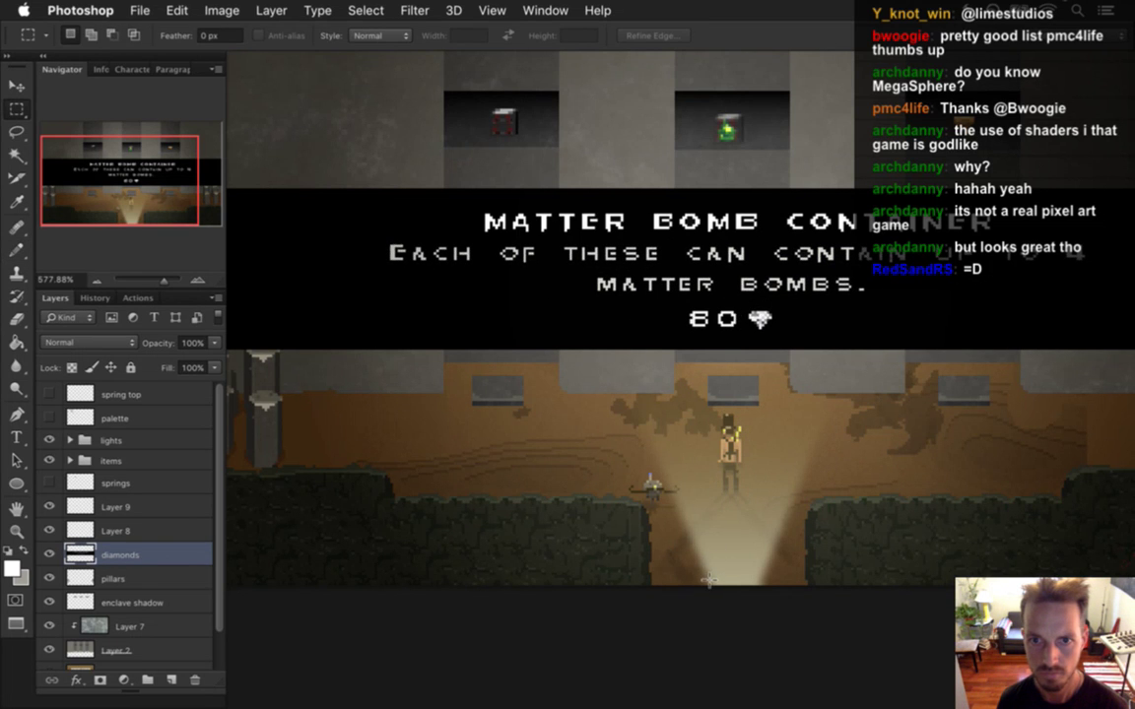
pyautogui.moveTo(705, 563); pyautogui.dragTo(704, 563)
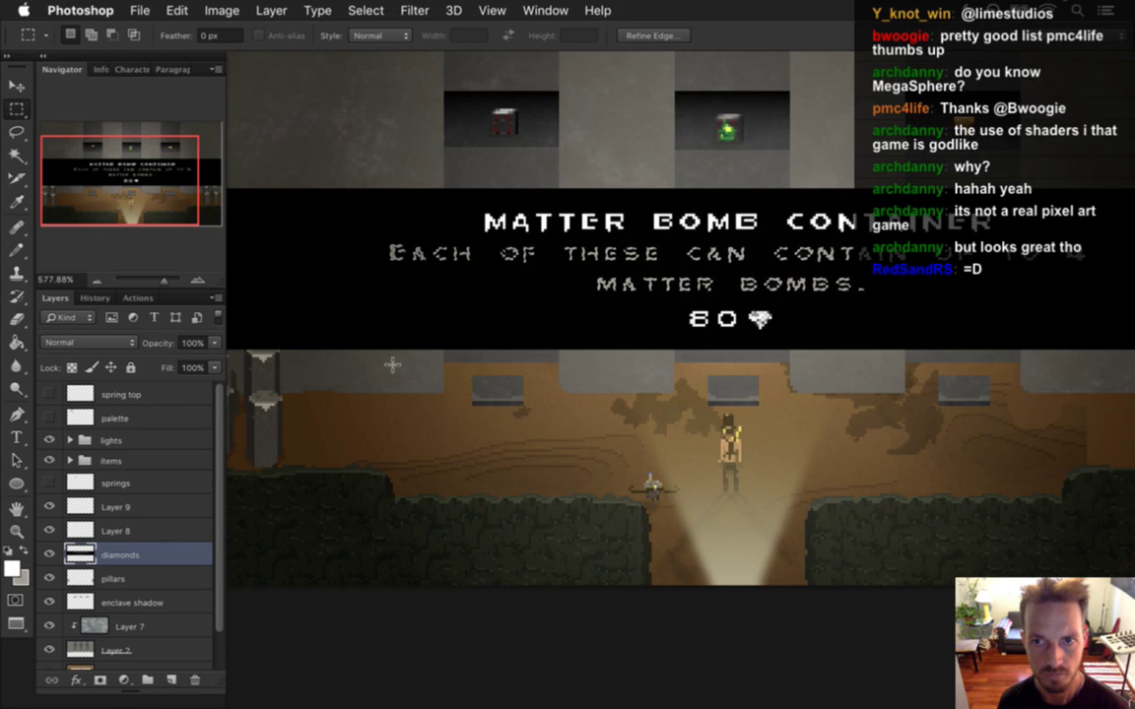
# Step: Sample the description text's grey, set its brightness to 50% (#807c6e) and repaint the two description lines with the Pencil
pyautogui.press('i')
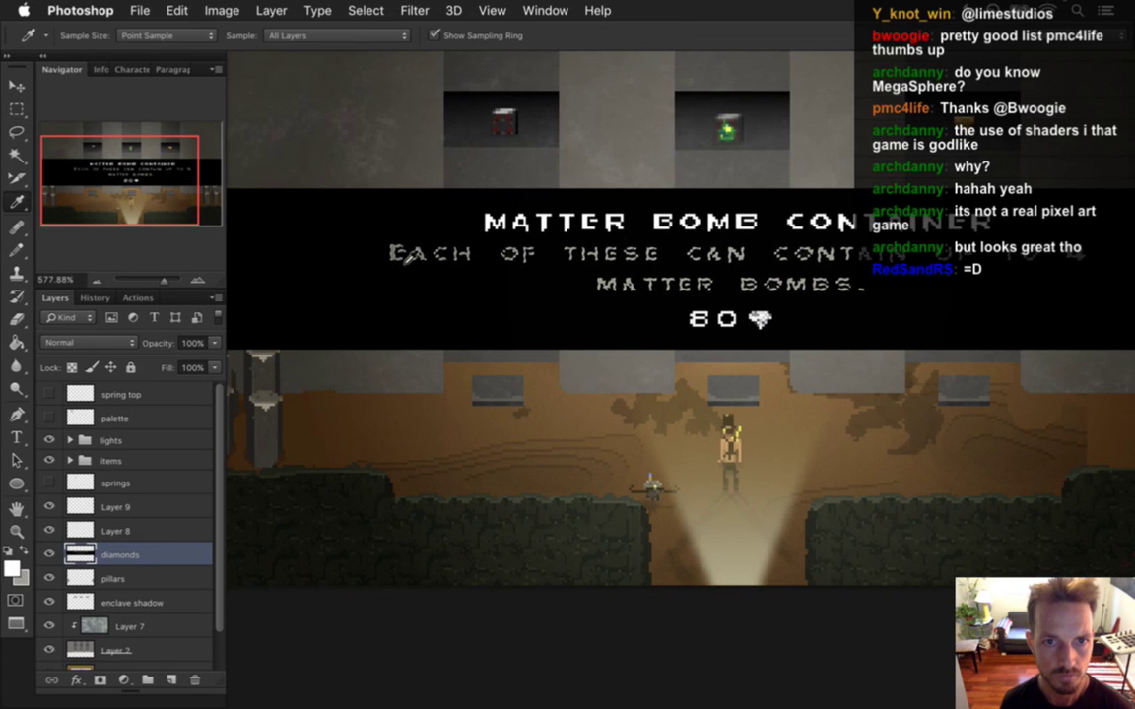
pyautogui.click(13, 571)
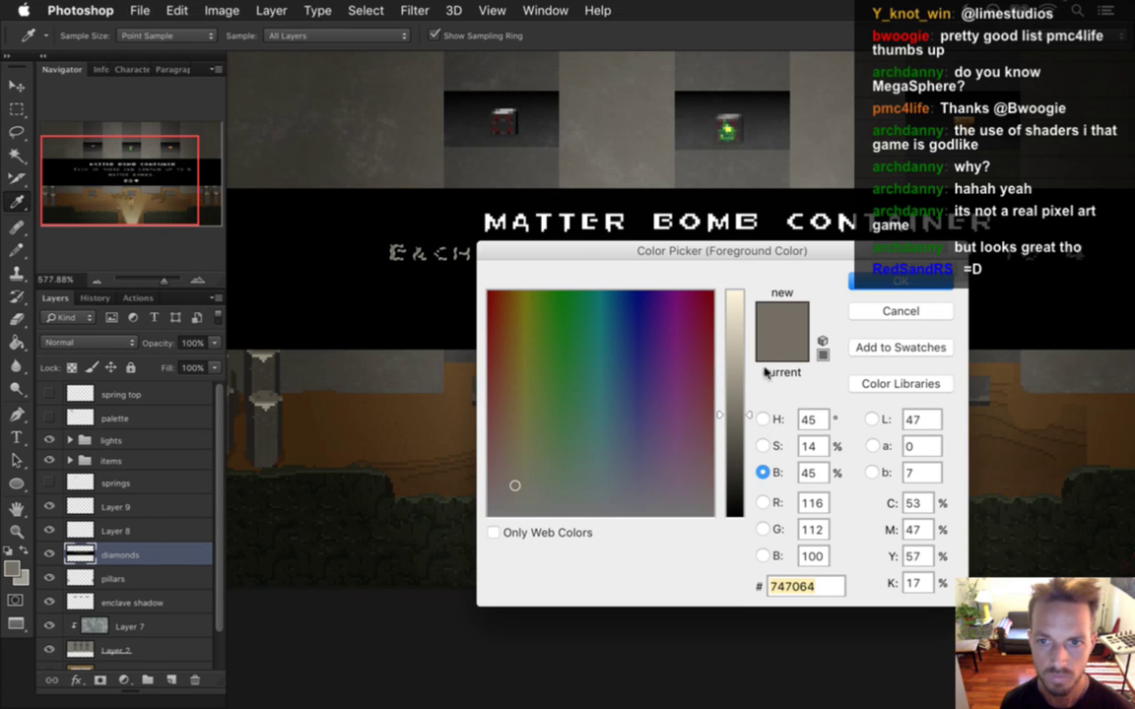
pyautogui.moveTo(749, 420); pyautogui.dragTo(749, 407)
pyautogui.click(892, 280)
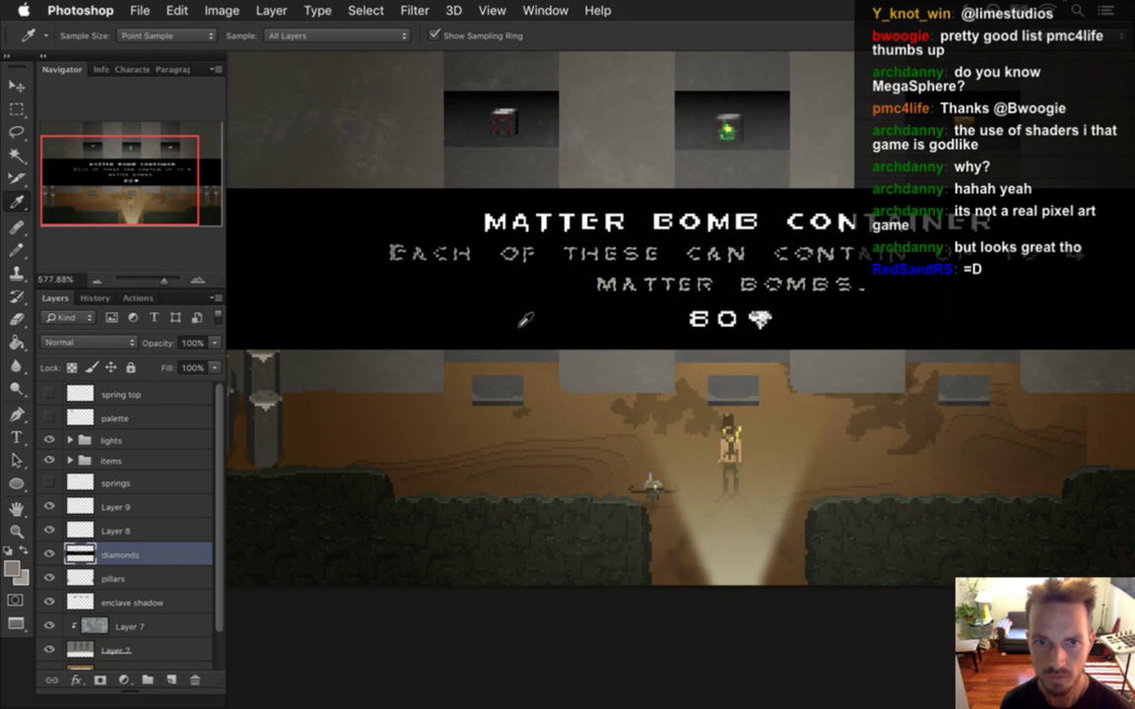
pyautogui.press('b')
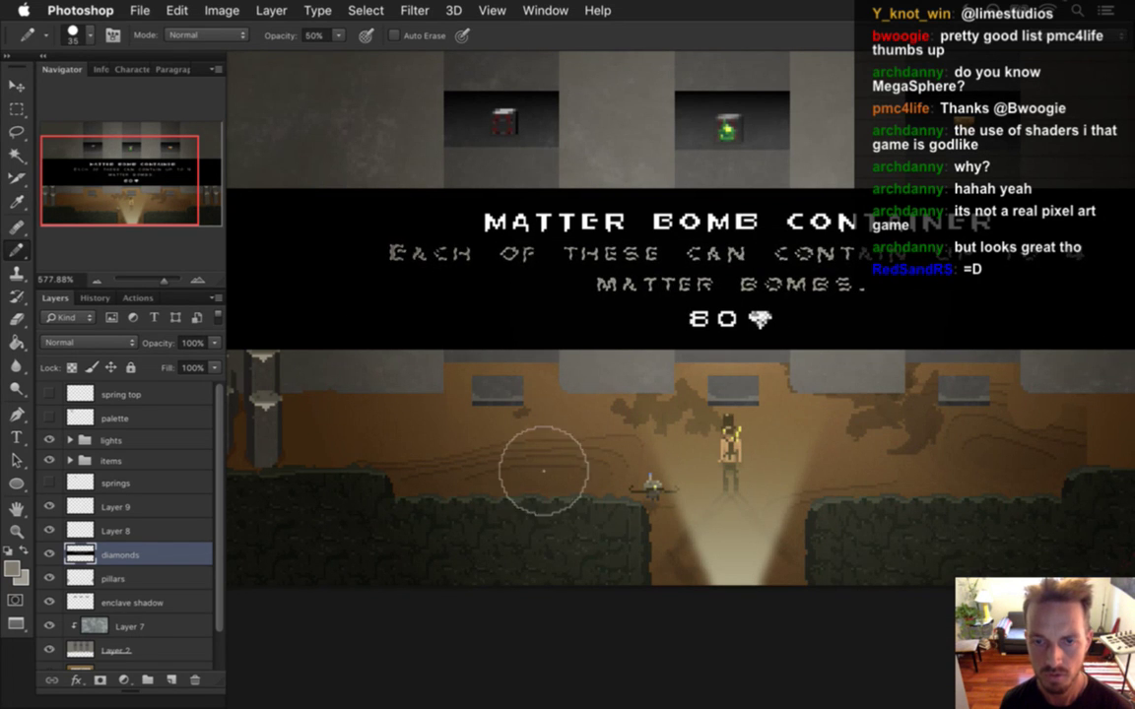
pyautogui.press('m')
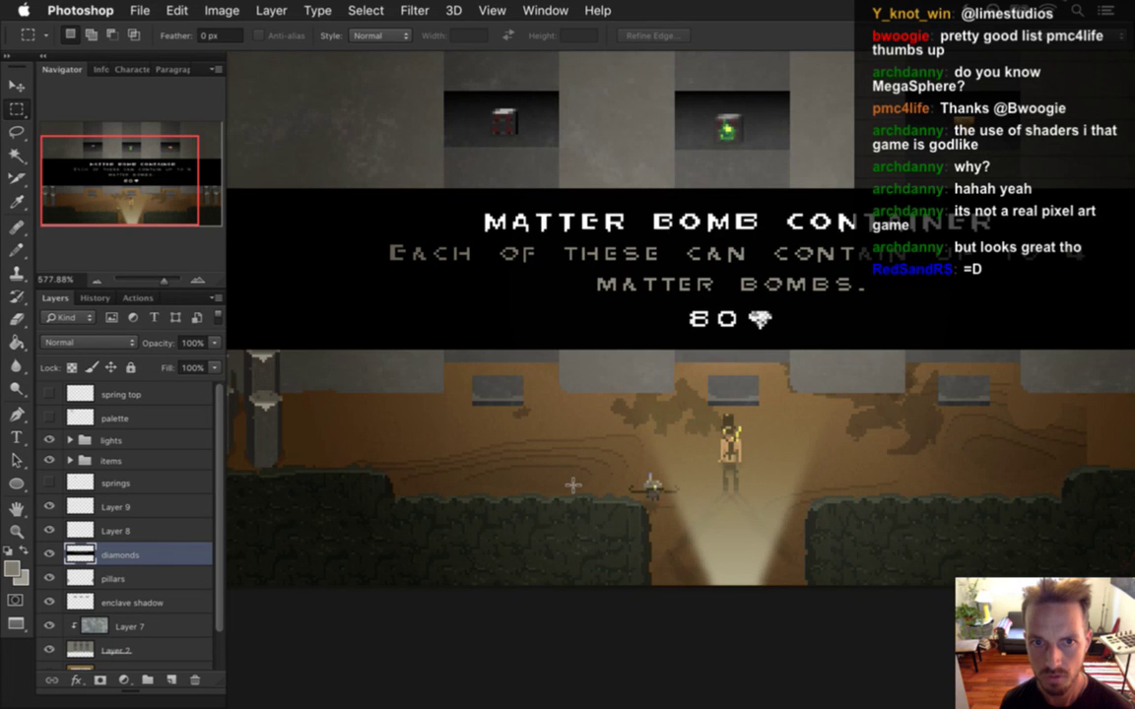
# Step: Lower the foreground grey's saturation to 4% (#807f7b) and repaint the two description lines with the Pencil
pyautogui.press('i')
pyautogui.click(13, 568)
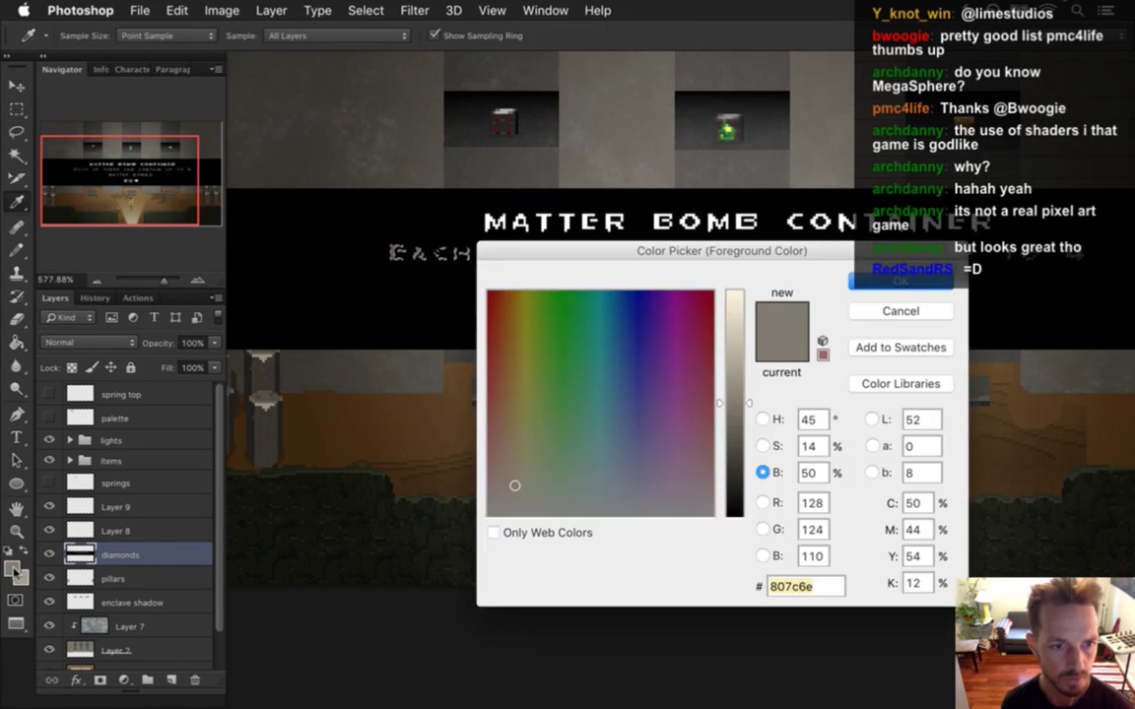
pyautogui.click(761, 446)
pyautogui.click(735, 494)
pyautogui.moveTo(734, 500); pyautogui.dragTo(734, 508)
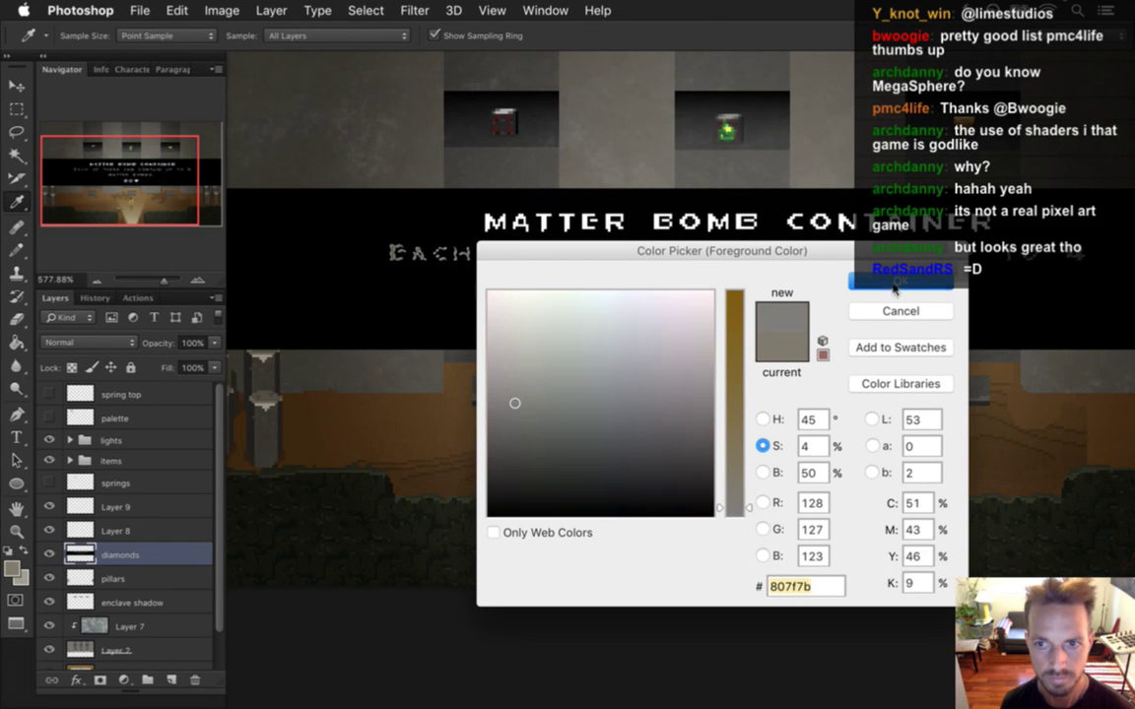
pyautogui.click(895, 283)
pyautogui.press('b')
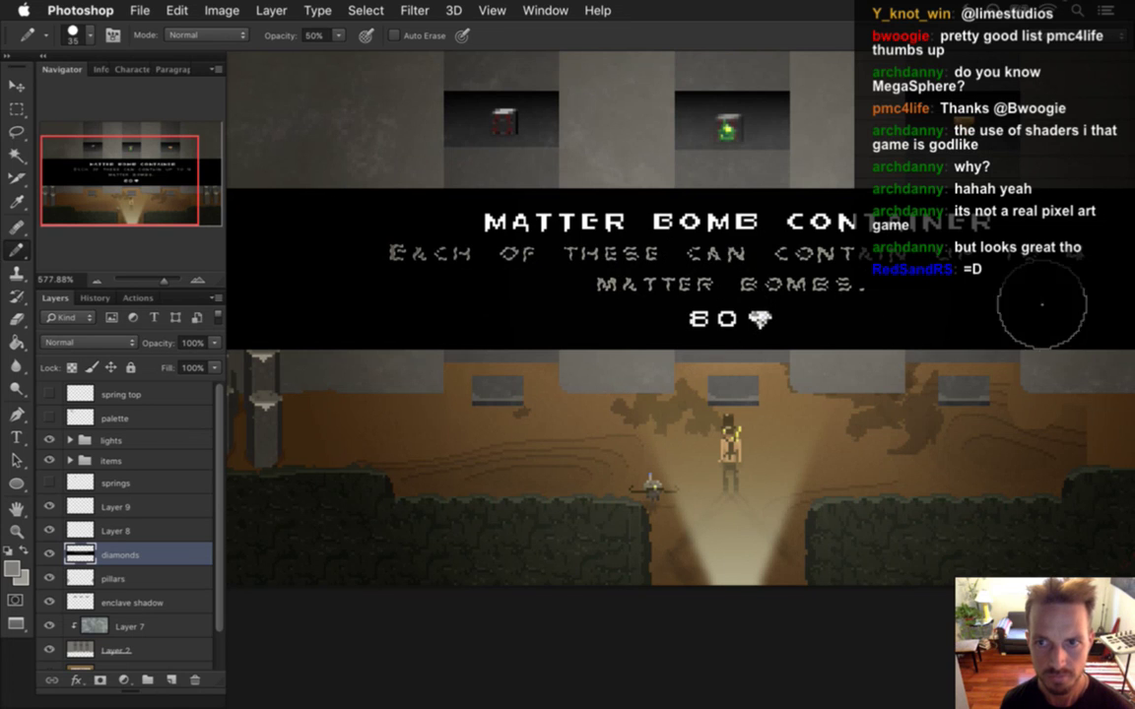
pyautogui.press('m')
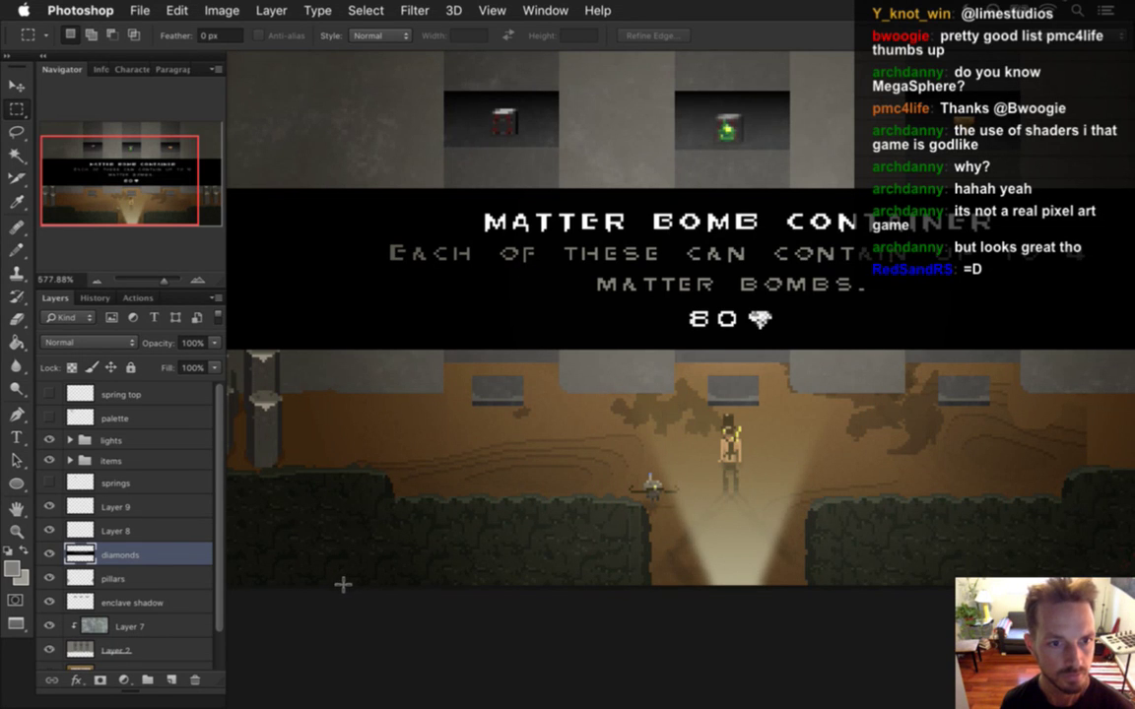
pyautogui.click(51, 440)
pyautogui.click(50, 441)
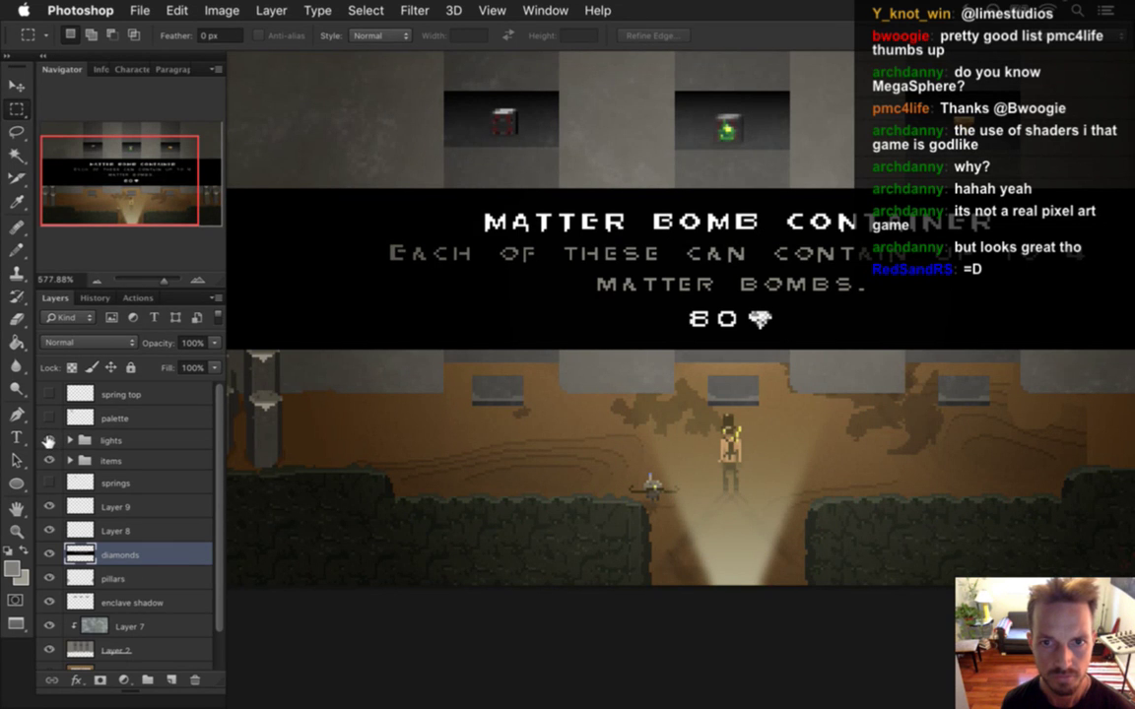
# Step: Restore the text selection, raise the foreground grey's brightness to 55% (#8b8a86) and repaint the two description lines
pyautogui.press('super+z')
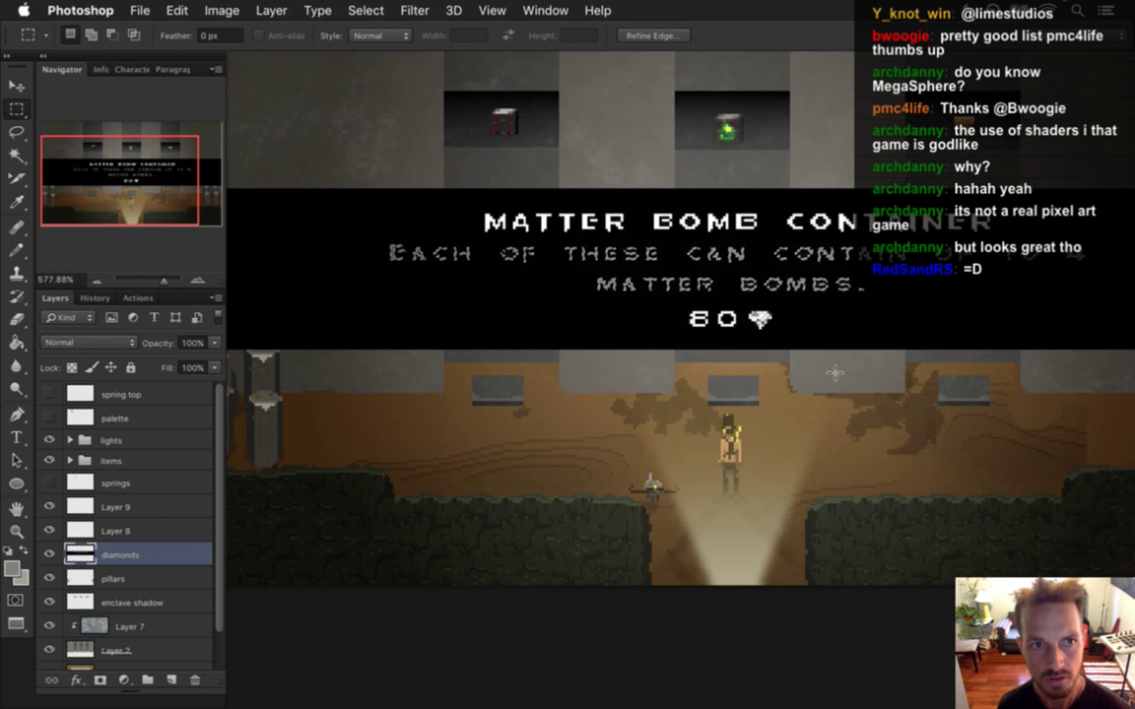
pyautogui.click(12, 570)
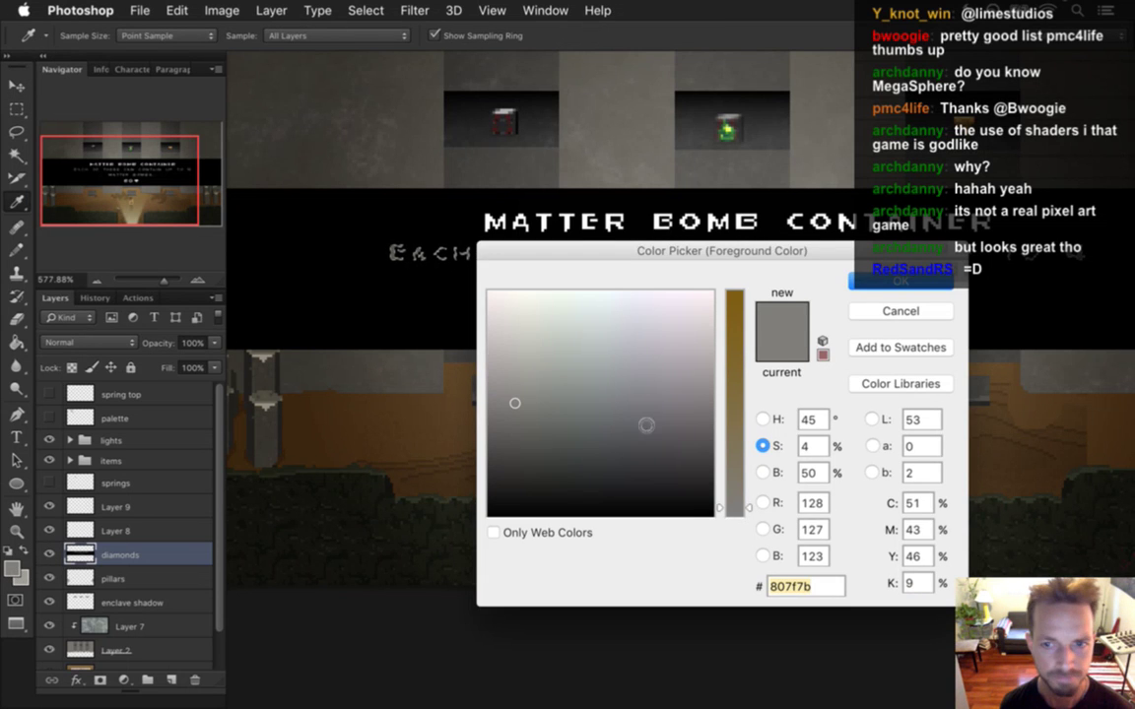
pyautogui.click(762, 473)
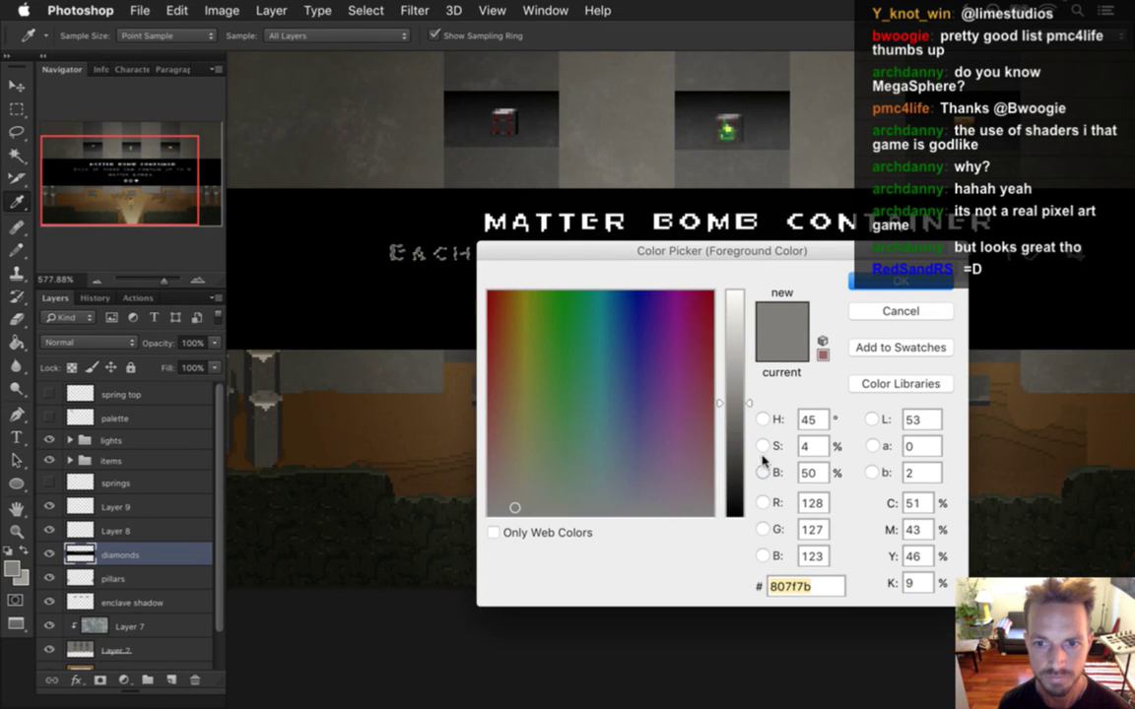
pyautogui.moveTo(747, 404); pyautogui.dragTo(748, 396)
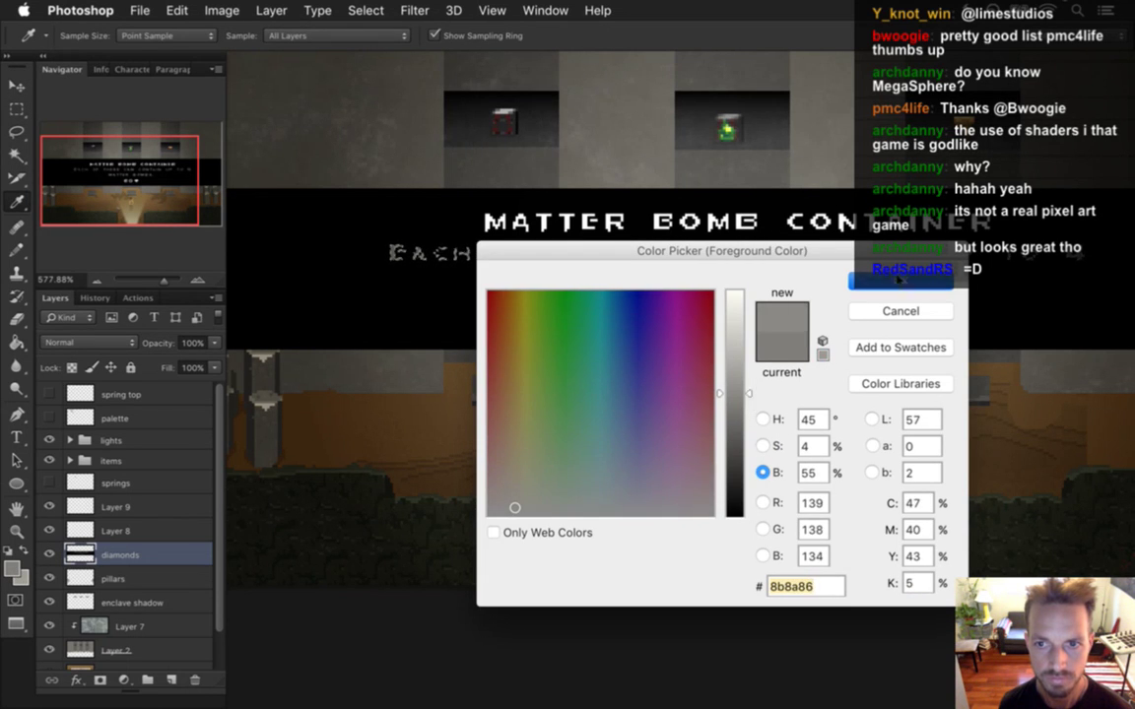
pyautogui.press('Return')
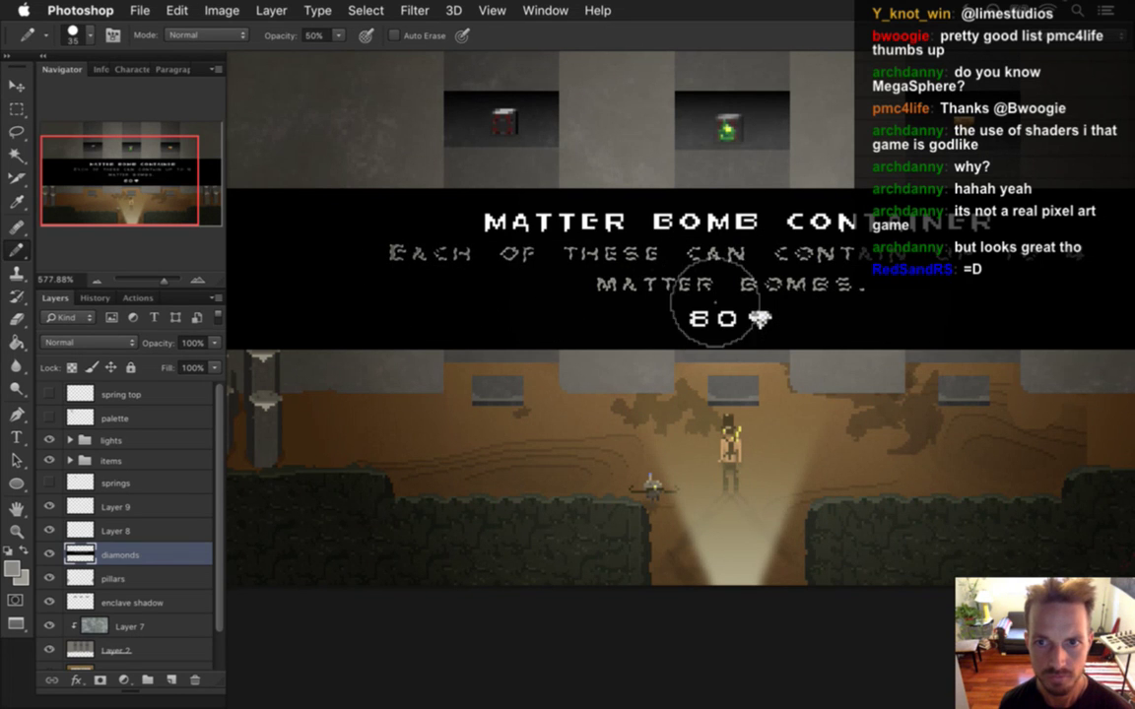
pyautogui.press('m')
pyautogui.click(585, 463)
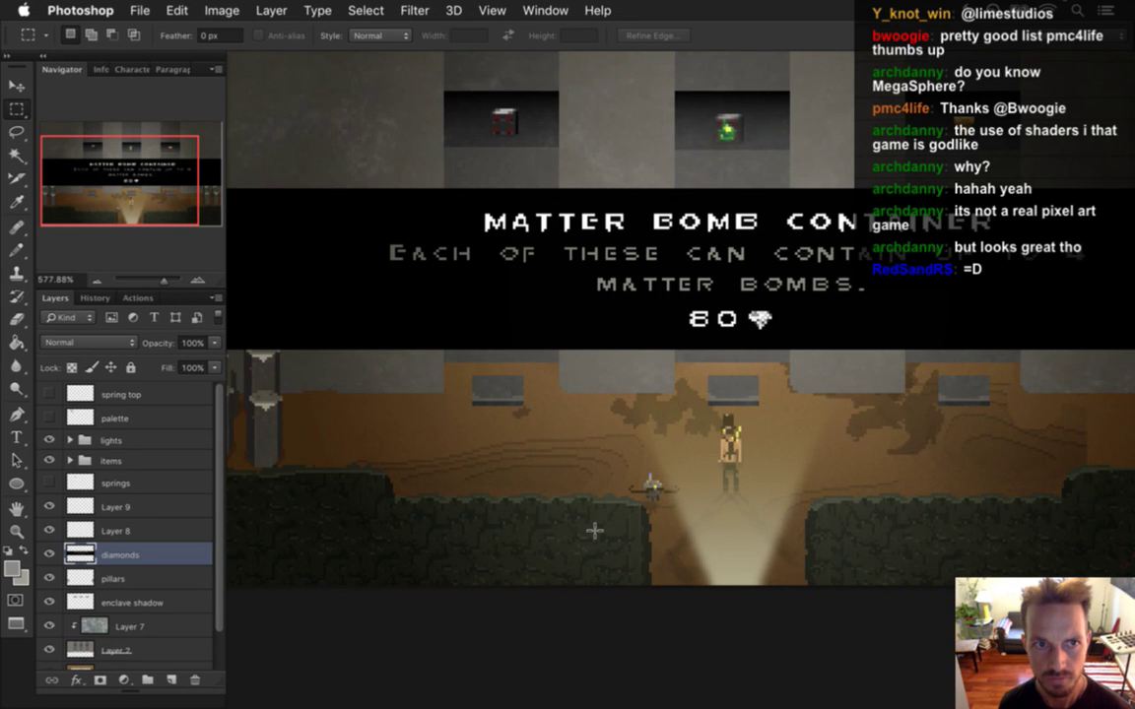
# Step: Raise the foreground grey's brightness to 64% (#a2a09c) and repaint the two description lines with the Pencil
pyautogui.click(12, 566)
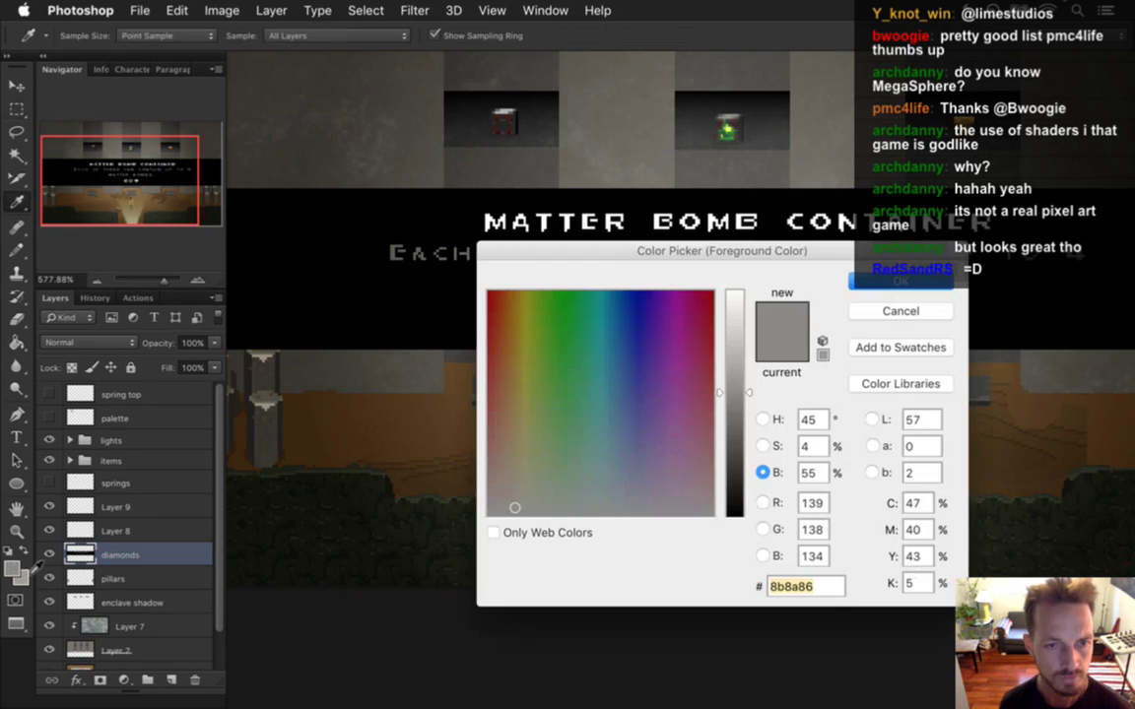
pyautogui.click(745, 374)
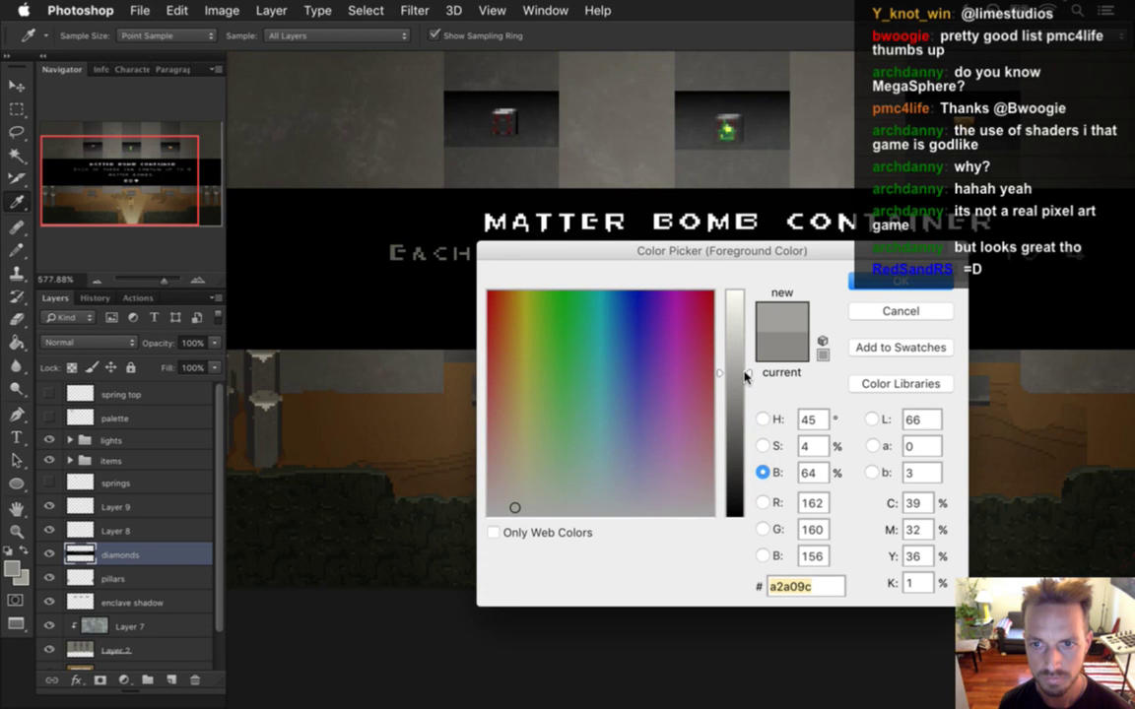
pyautogui.click(867, 284)
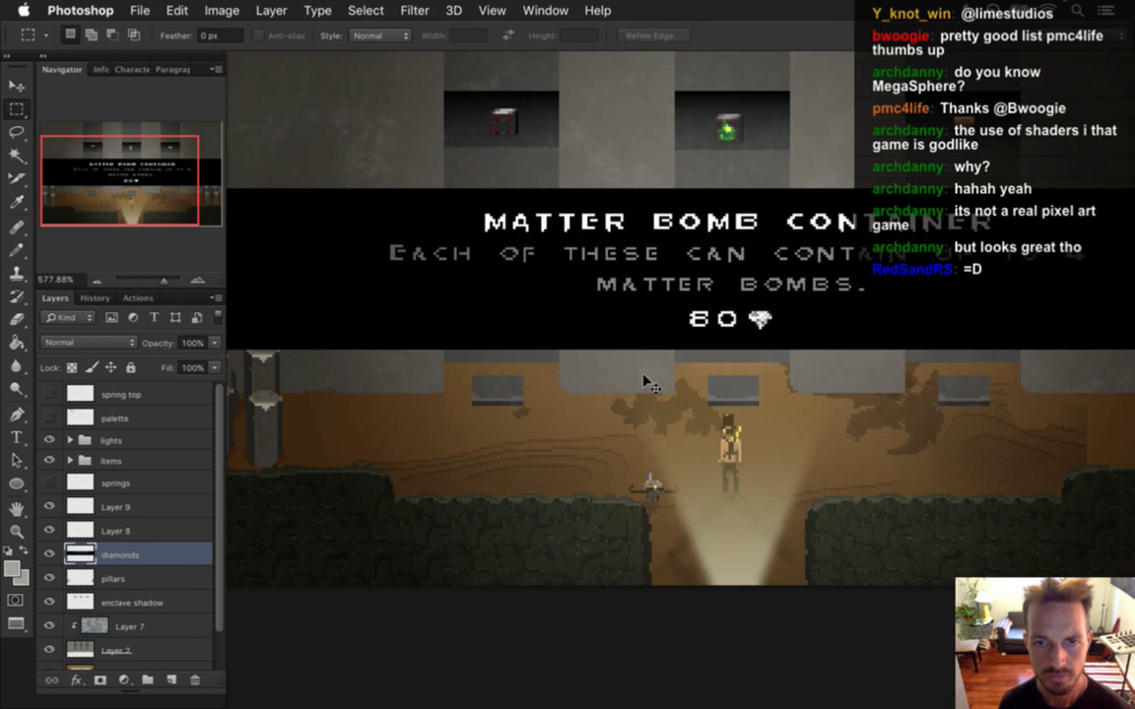
pyautogui.click(12, 569)
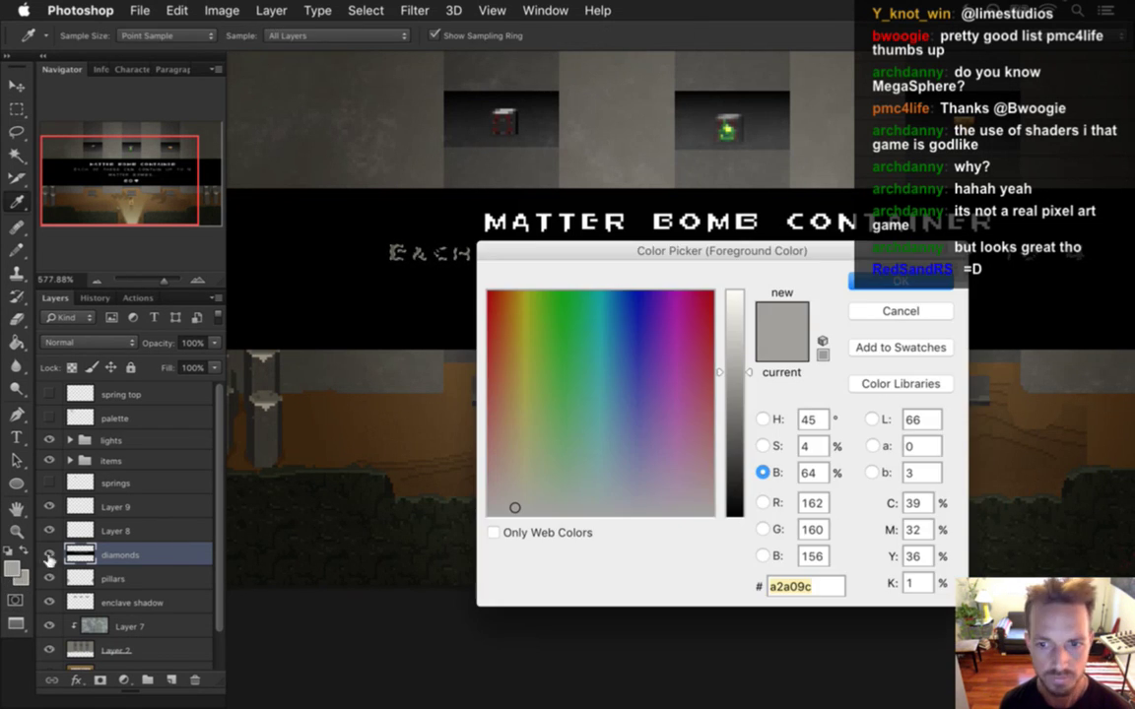
pyautogui.click(867, 283)
pyautogui.press('b')
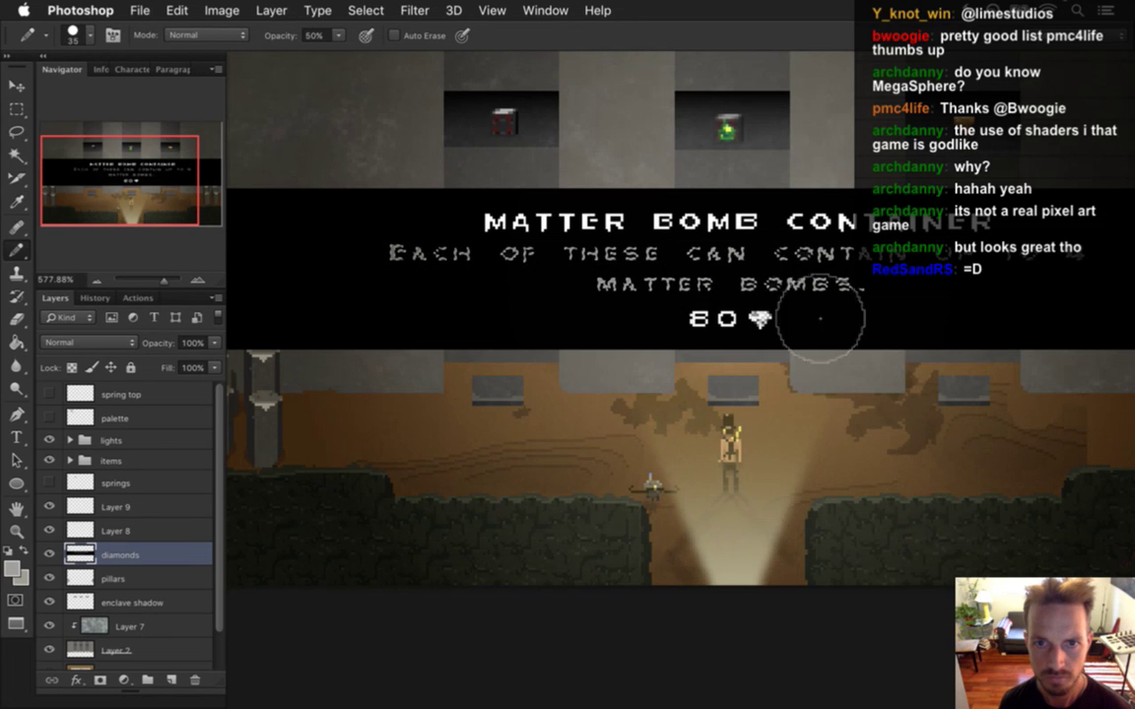
pyautogui.press('m')
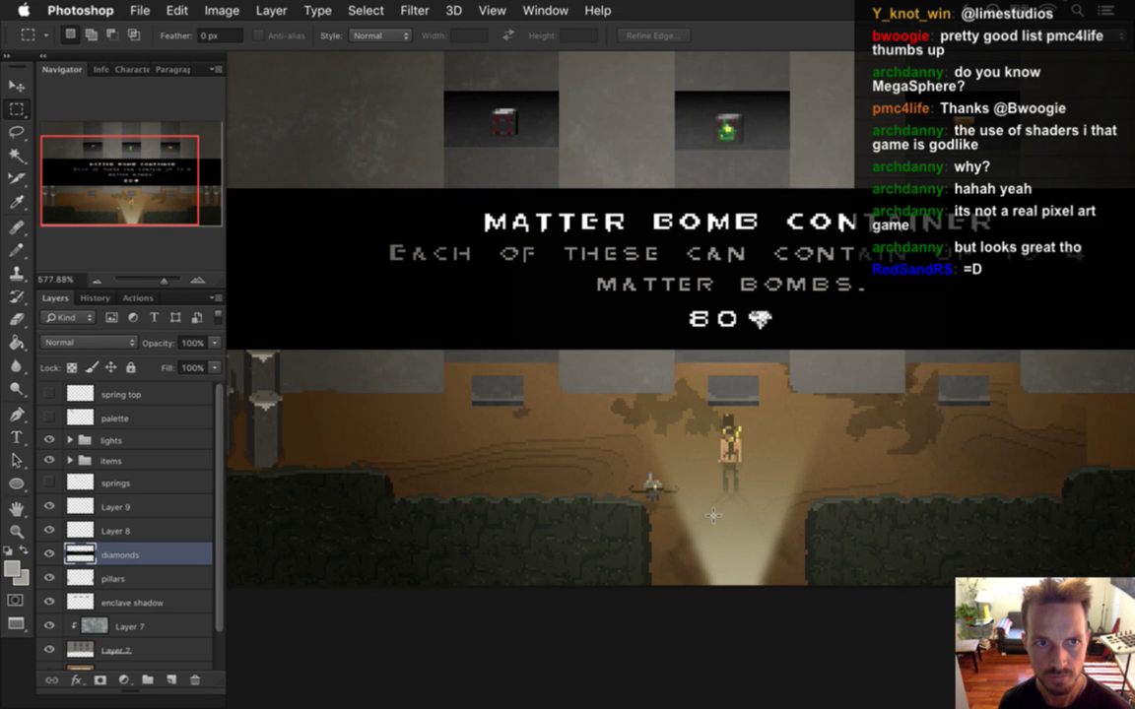
# Step: Raise the foreground grey's brightness to 69% (#b1afaa) and repaint the two description lines with the Pencil
pyautogui.click(12, 568)
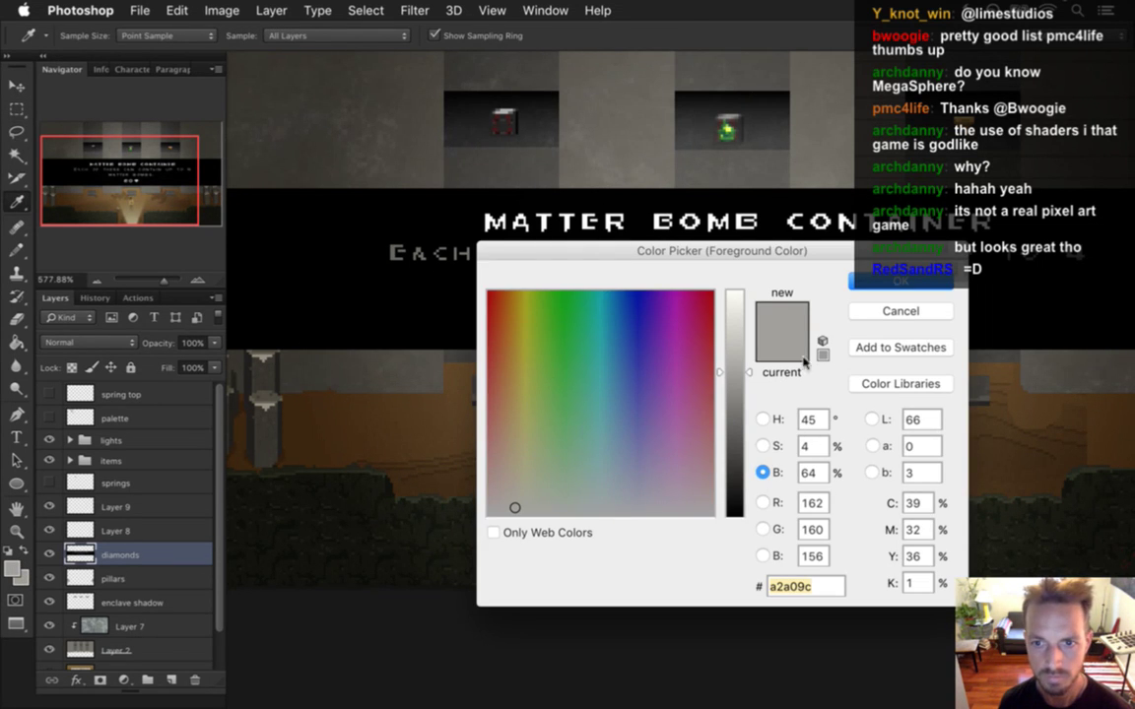
pyautogui.click(899, 312)
pyautogui.click(12, 568)
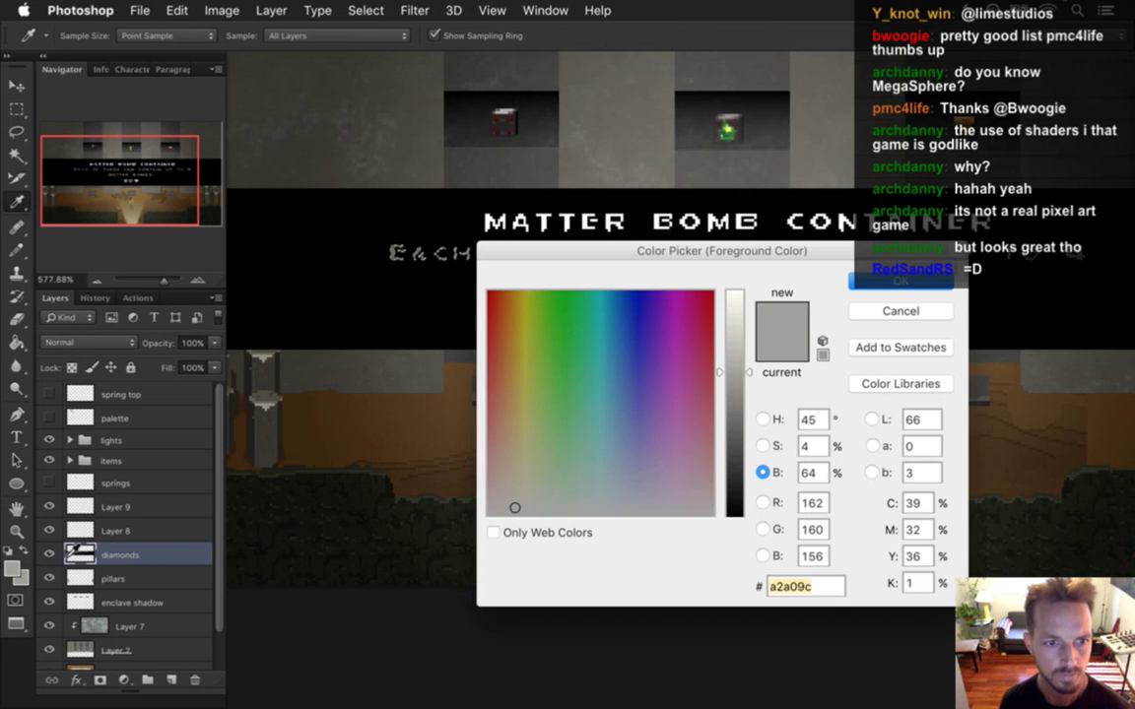
pyautogui.moveTo(752, 374); pyautogui.dragTo(751, 363)
pyautogui.click(899, 282)
pyautogui.press('b')
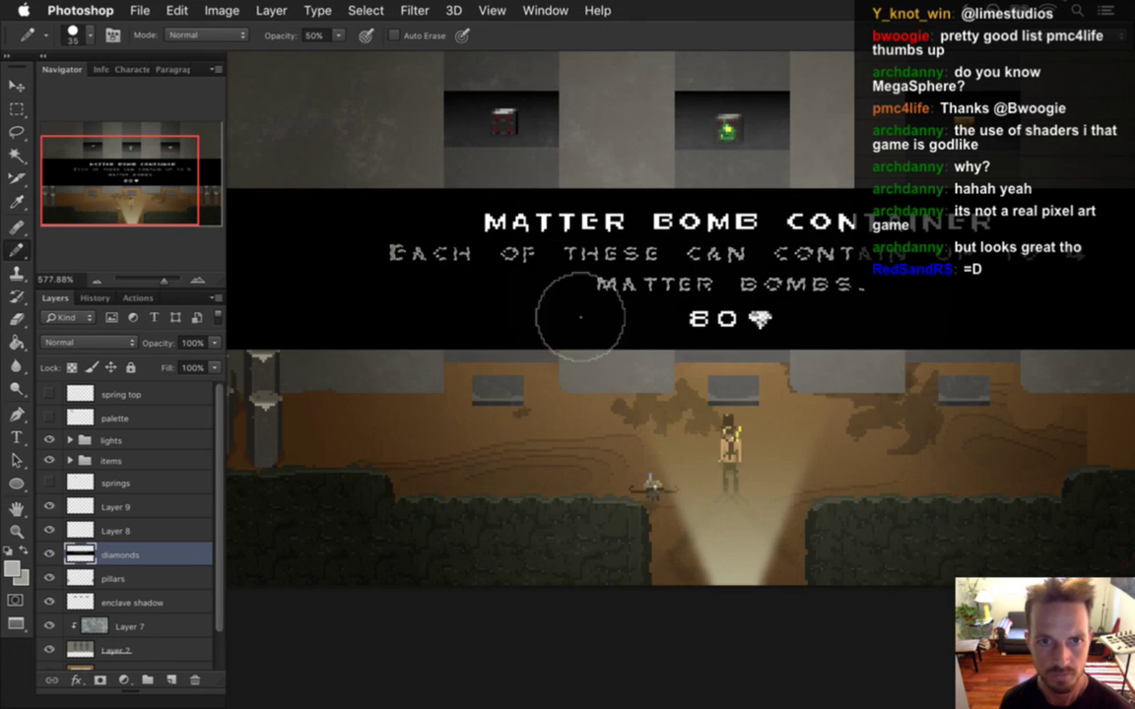
pyautogui.press('m')
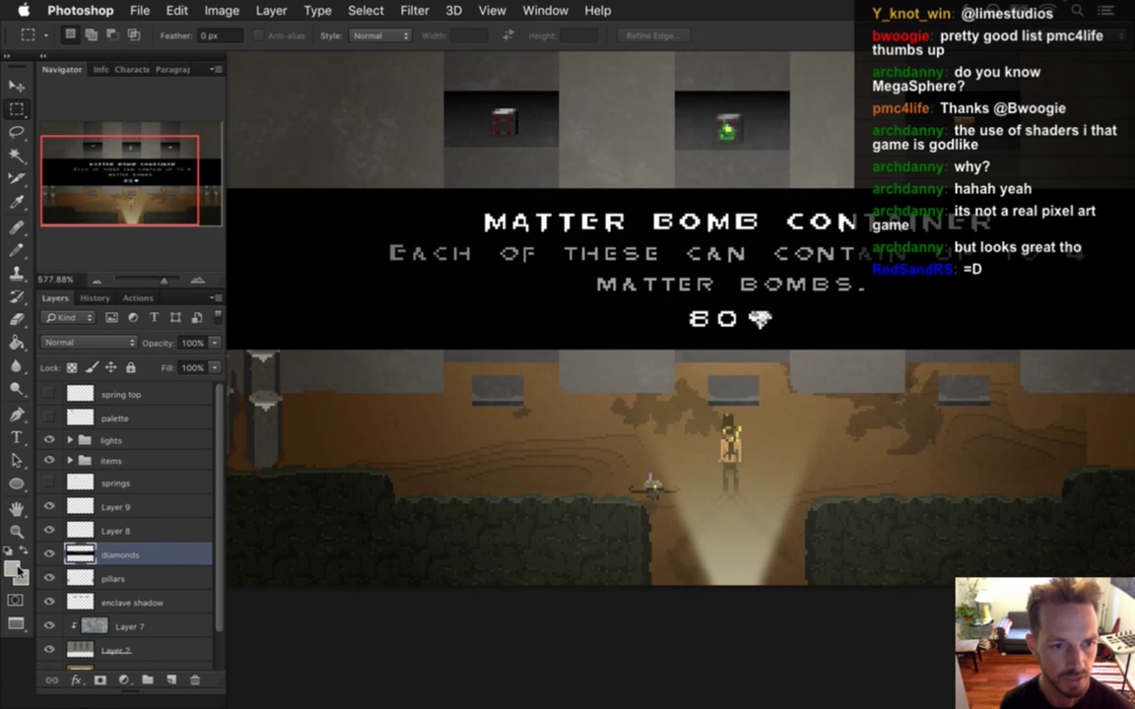
# Step: Set the foreground grey's saturation to 8% (#b1aea3) and repaint the two description lines with the Pencil
pyautogui.click(15, 569)
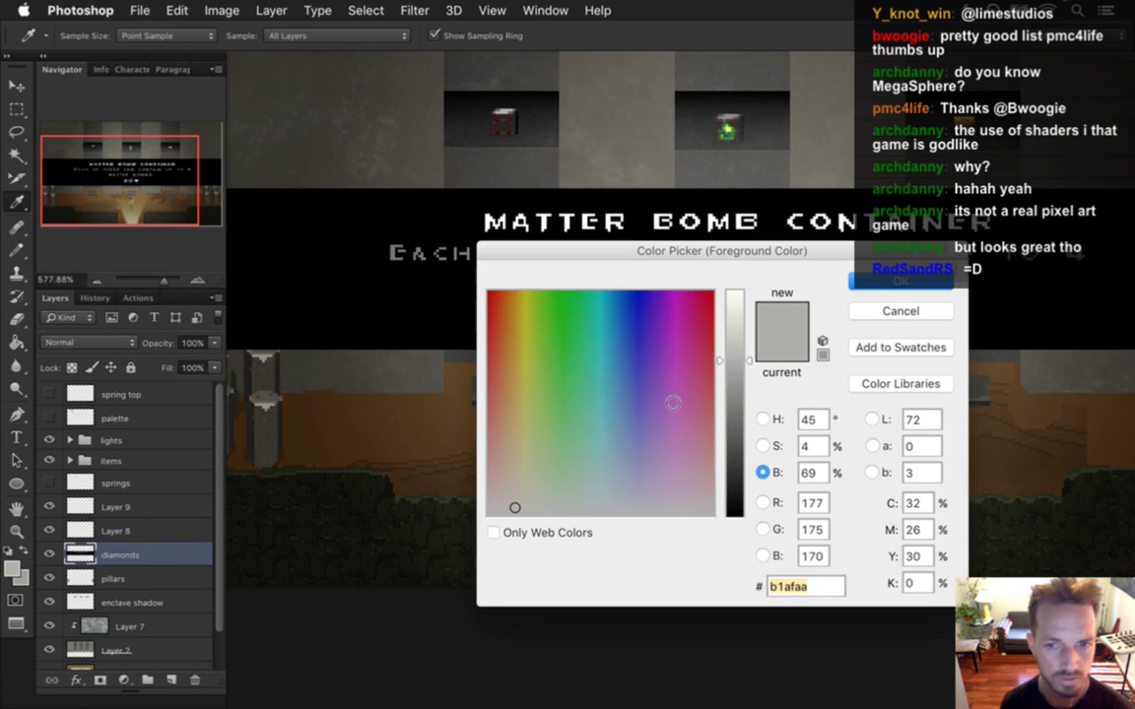
pyautogui.click(763, 445)
pyautogui.click(749, 501)
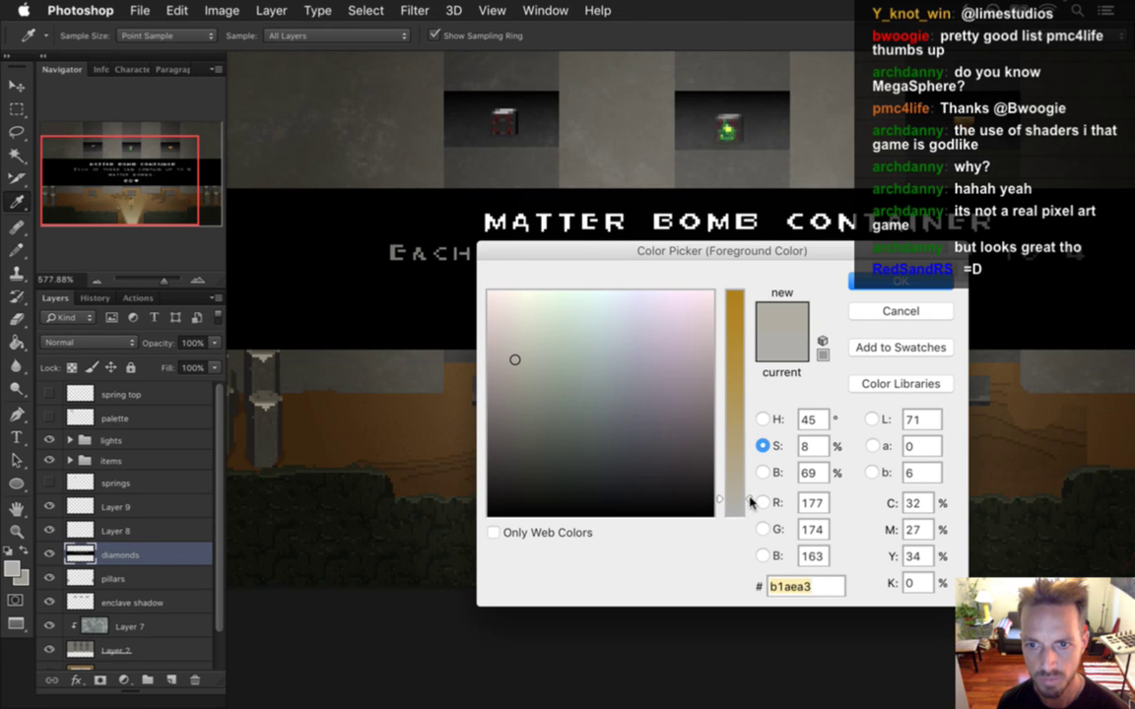
pyautogui.click(871, 281)
pyautogui.press('b')
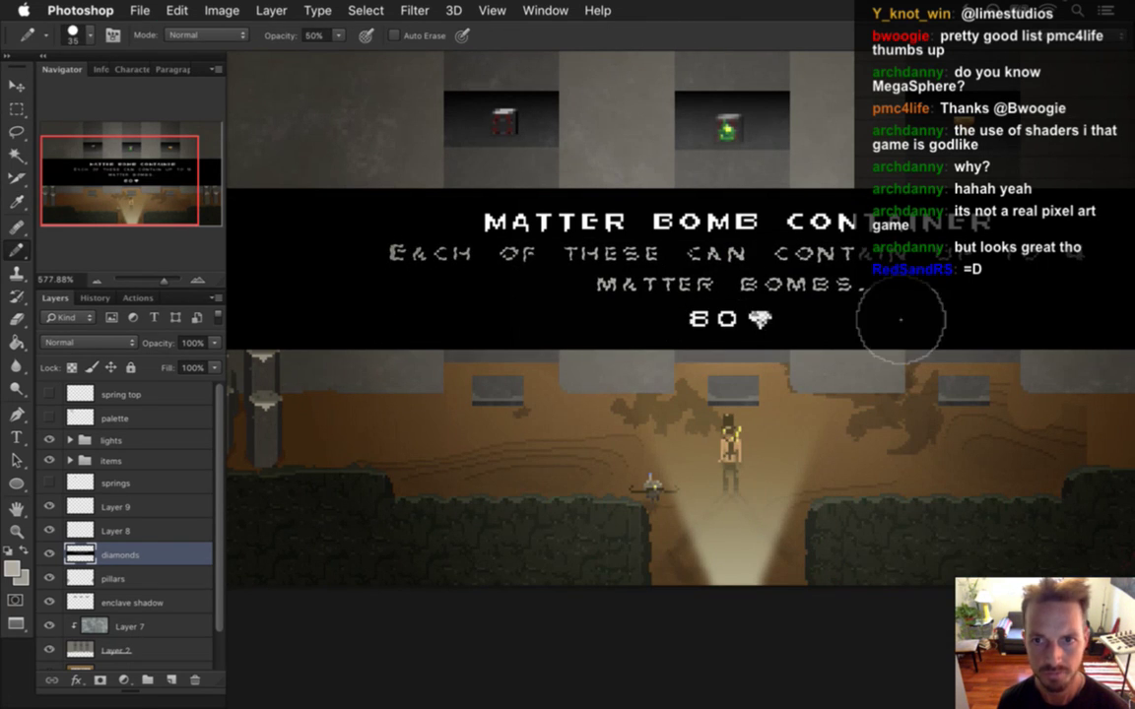
pyautogui.press('m')
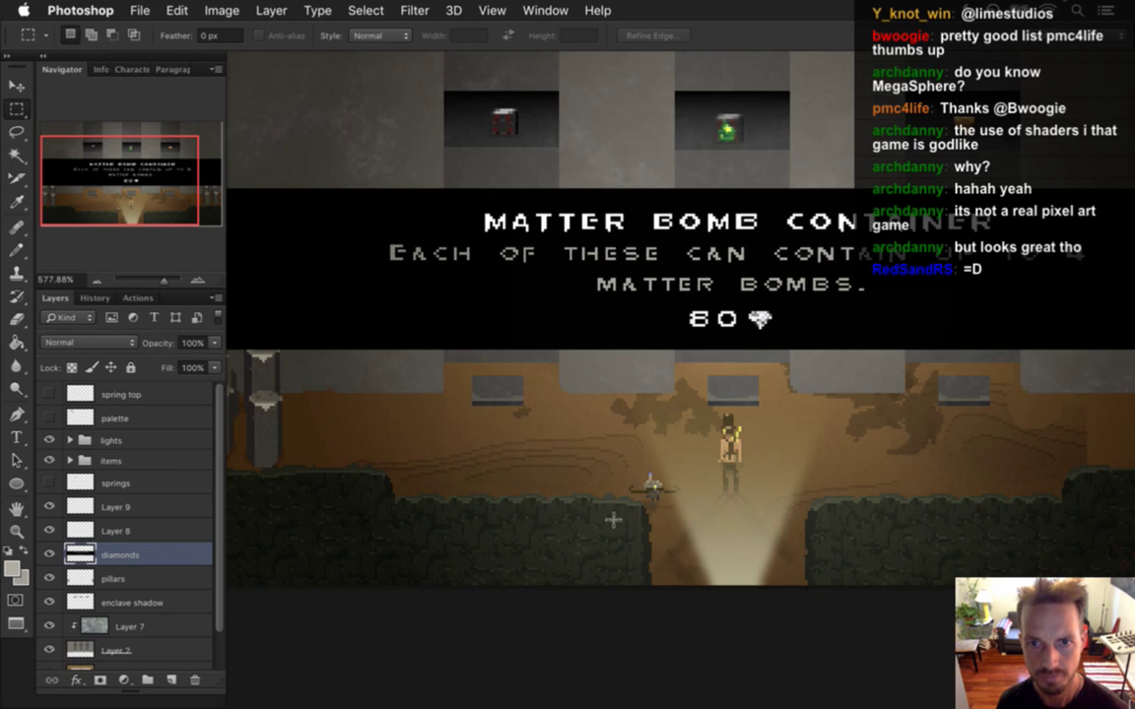
# Step: Lower the foreground grey's saturation to 7% (#b1aea5) and repaint the two description lines with the Pencil
pyautogui.moveTo(646, 393); pyautogui.dragTo(577, 486)
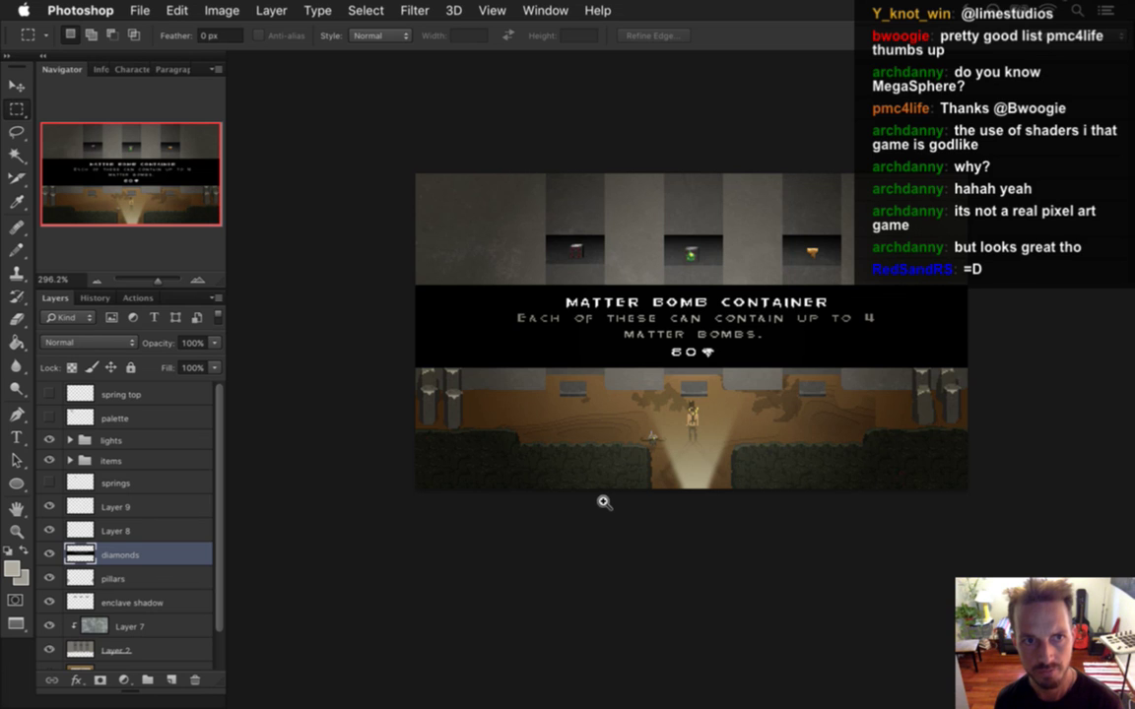
pyautogui.click(15, 563)
pyautogui.moveTo(748, 500); pyautogui.dragTo(746, 505)
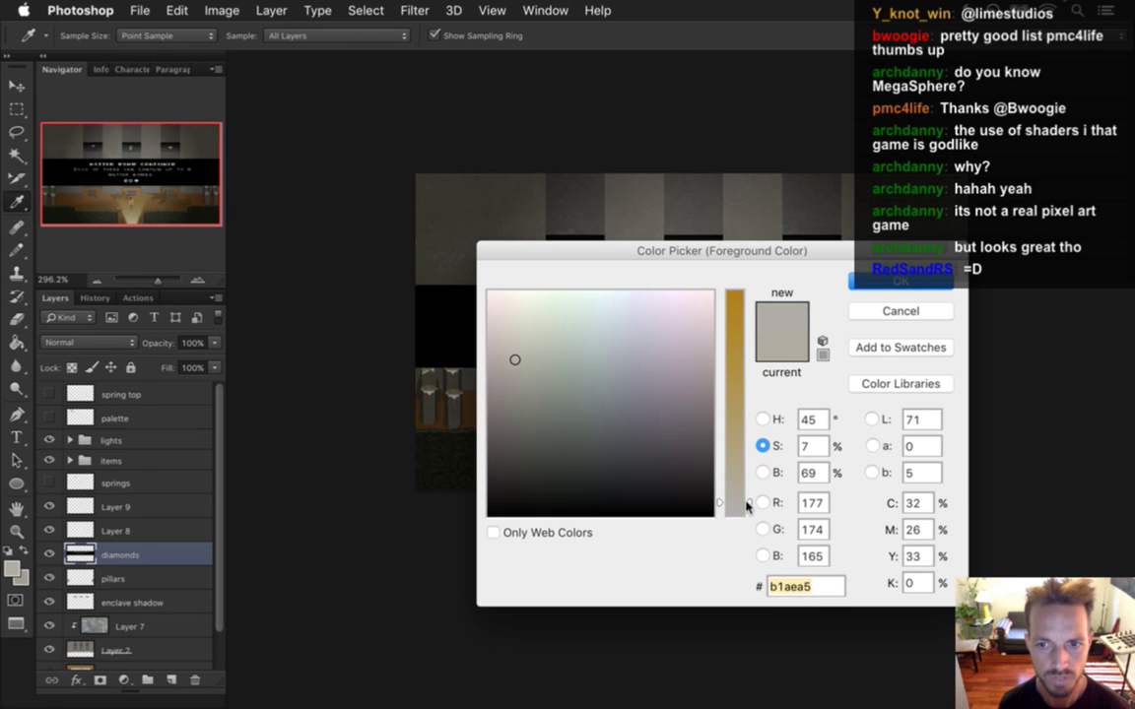
pyautogui.click(852, 279)
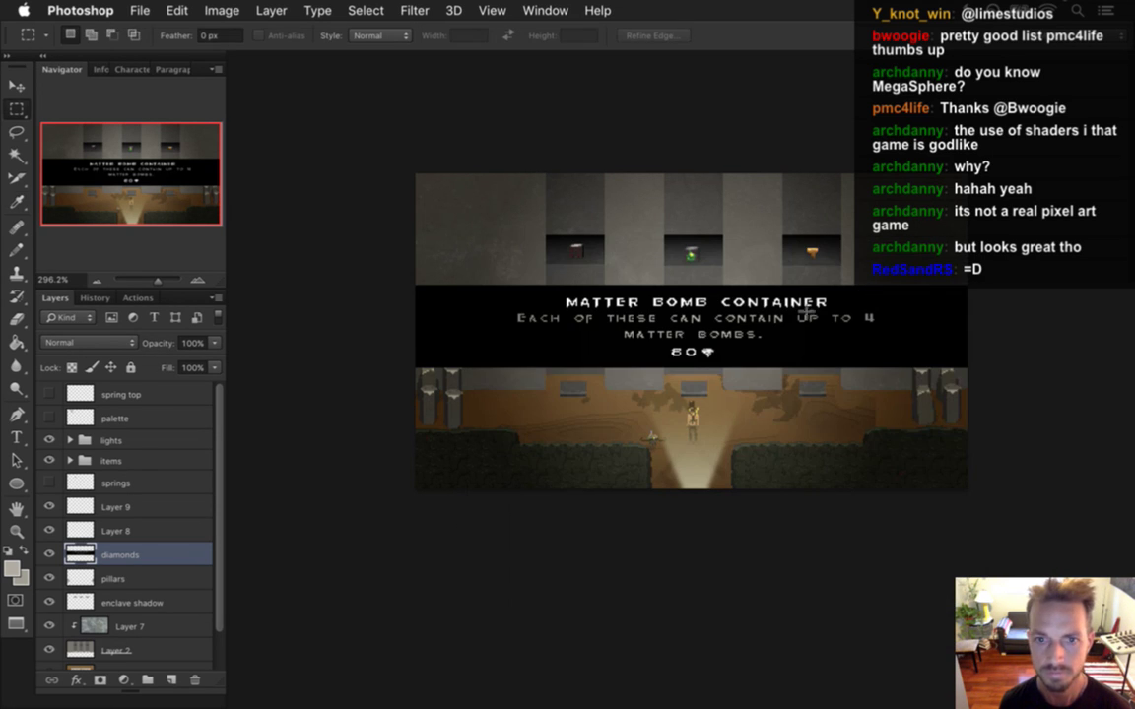
pyautogui.press('b')
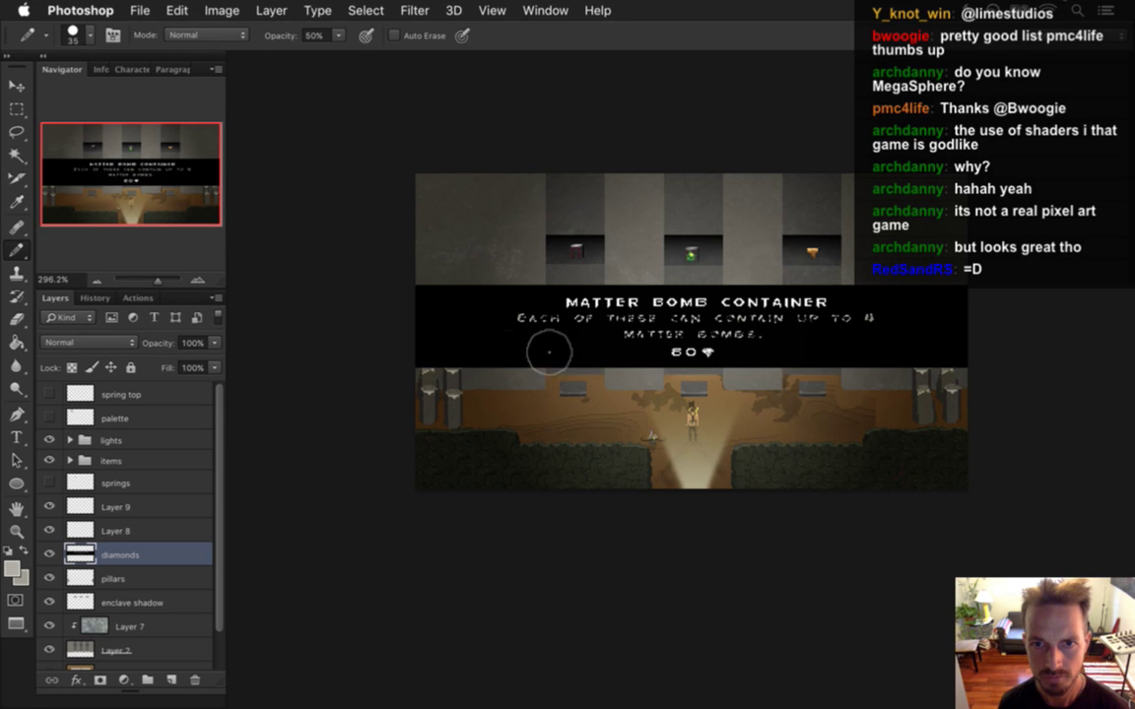
pyautogui.press('m')
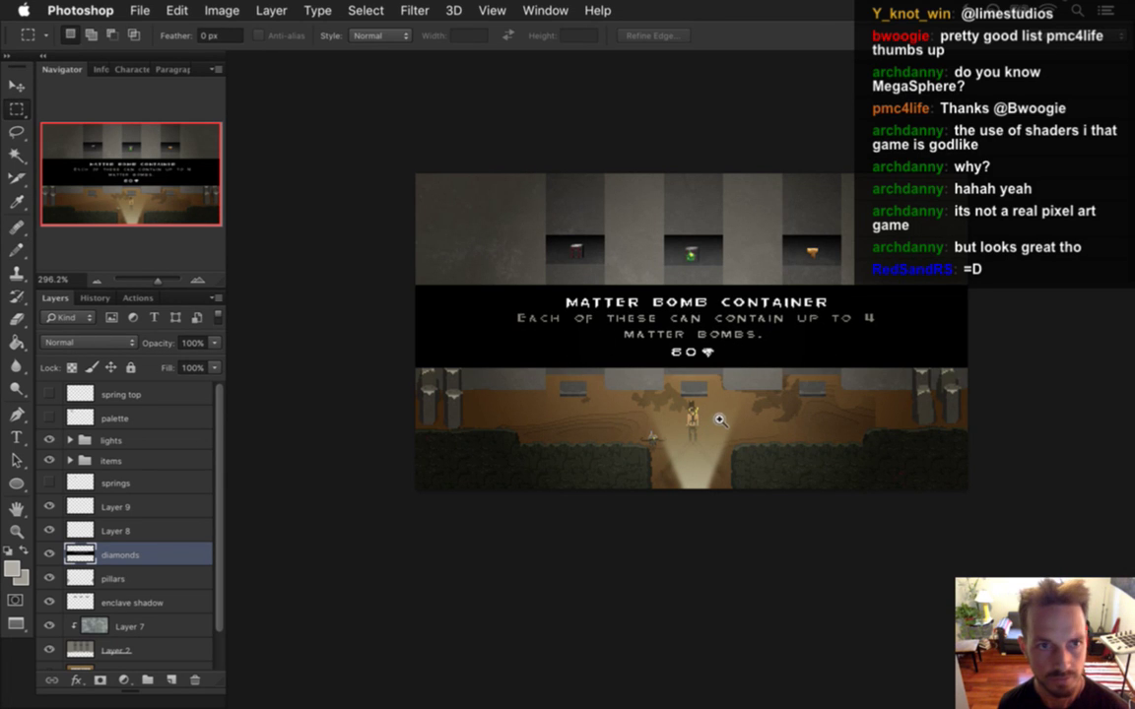
pyautogui.moveTo(720, 420); pyautogui.dragTo(740, 420)
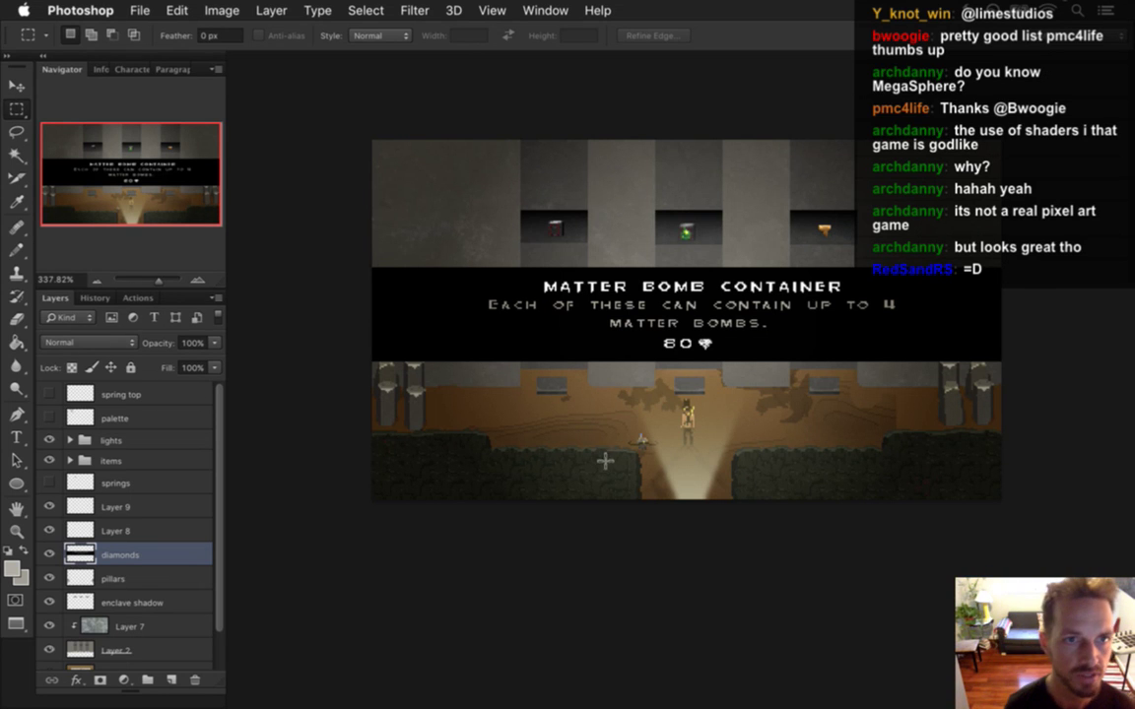
# Step: With the lights group temporarily hidden, extend the banner's top edge slightly upward in black using a 1 px Pencil at 100% opacity
pyautogui.press('i')
pyautogui.click(363, 255)
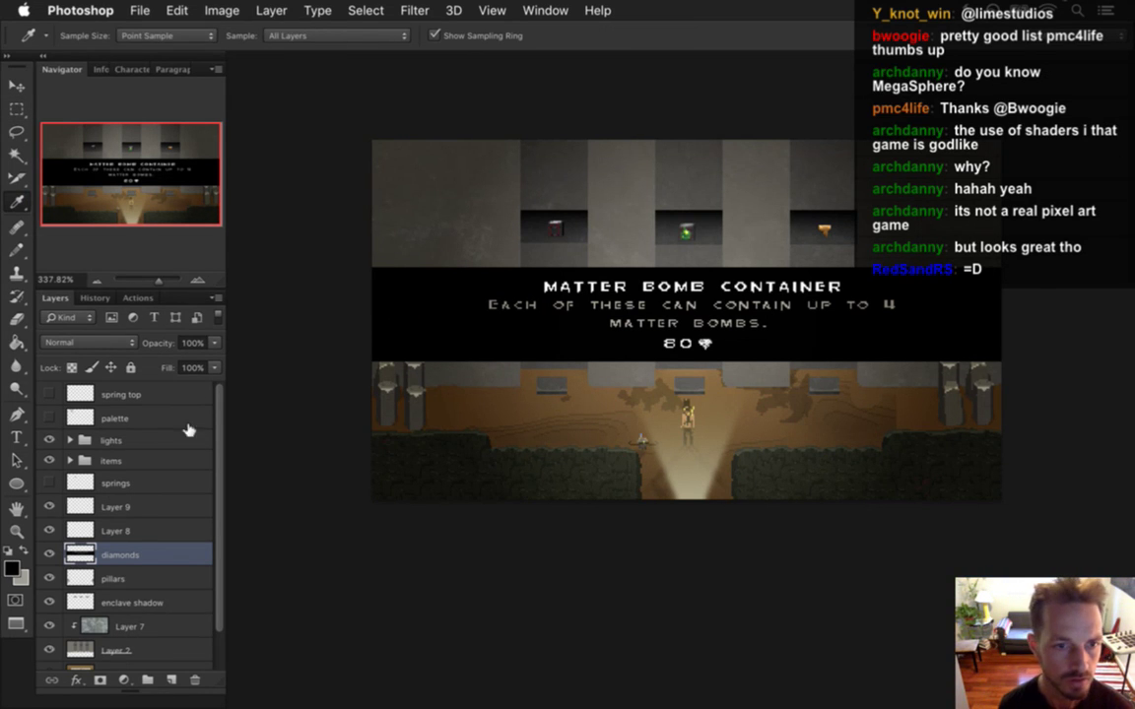
pyautogui.press('b')
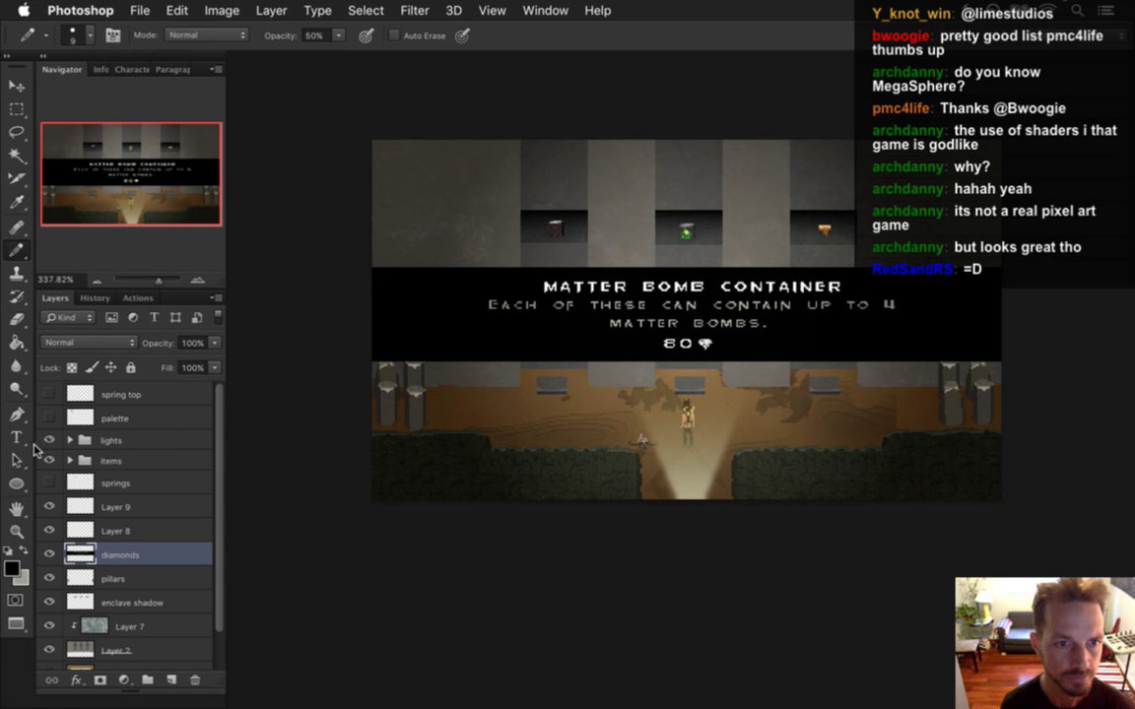
pyautogui.click(50, 440)
pyautogui.keyDown('alt'); pyautogui.click(394, 272); pyautogui.keyUp('alt')
pyautogui.press('[')
pyautogui.press('[')
pyautogui.press('[')
pyautogui.press('[')
pyautogui.press('[')
pyautogui.press('[')
pyautogui.press('[')
pyautogui.press('[')
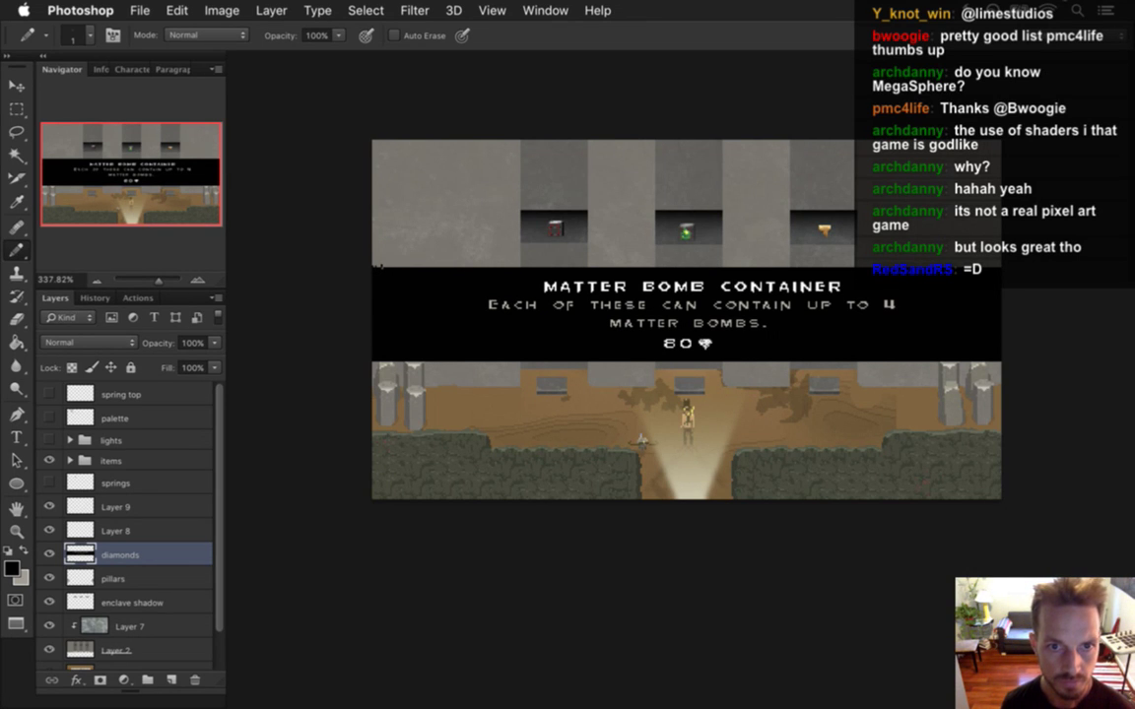
pyautogui.moveTo(340, 241); pyautogui.dragTo(901, 241)
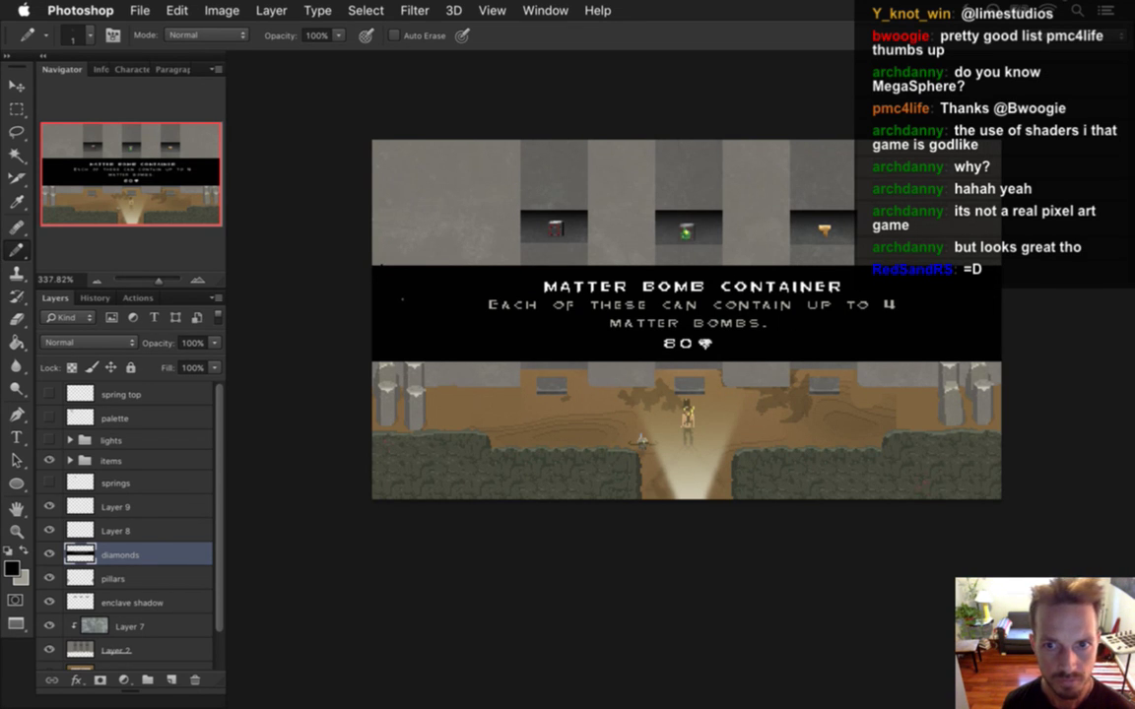
pyautogui.press('e')
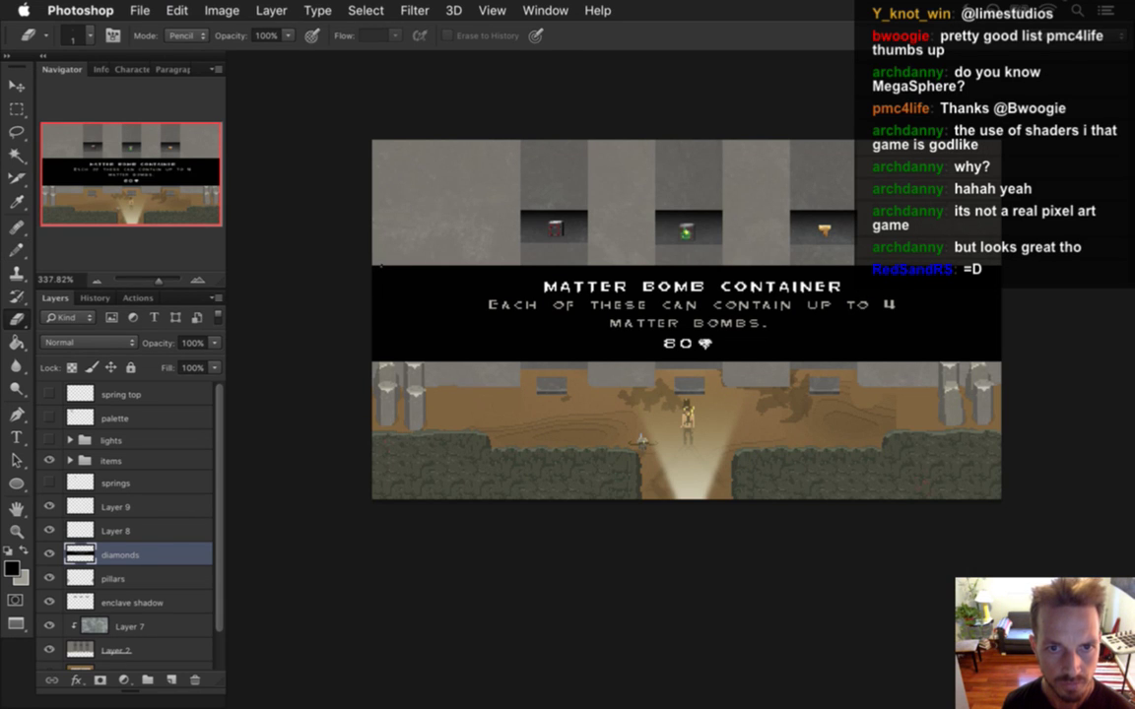
pyautogui.click(50, 394)
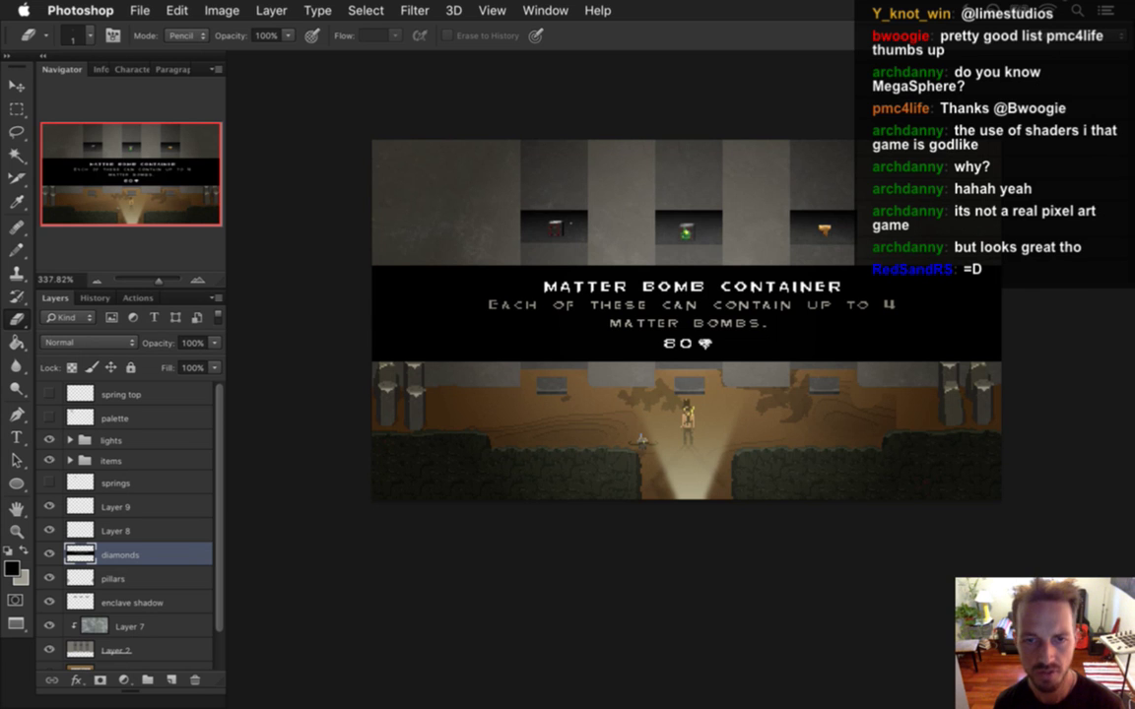
pyautogui.moveTo(559, 251); pyautogui.dragTo(633, 252)
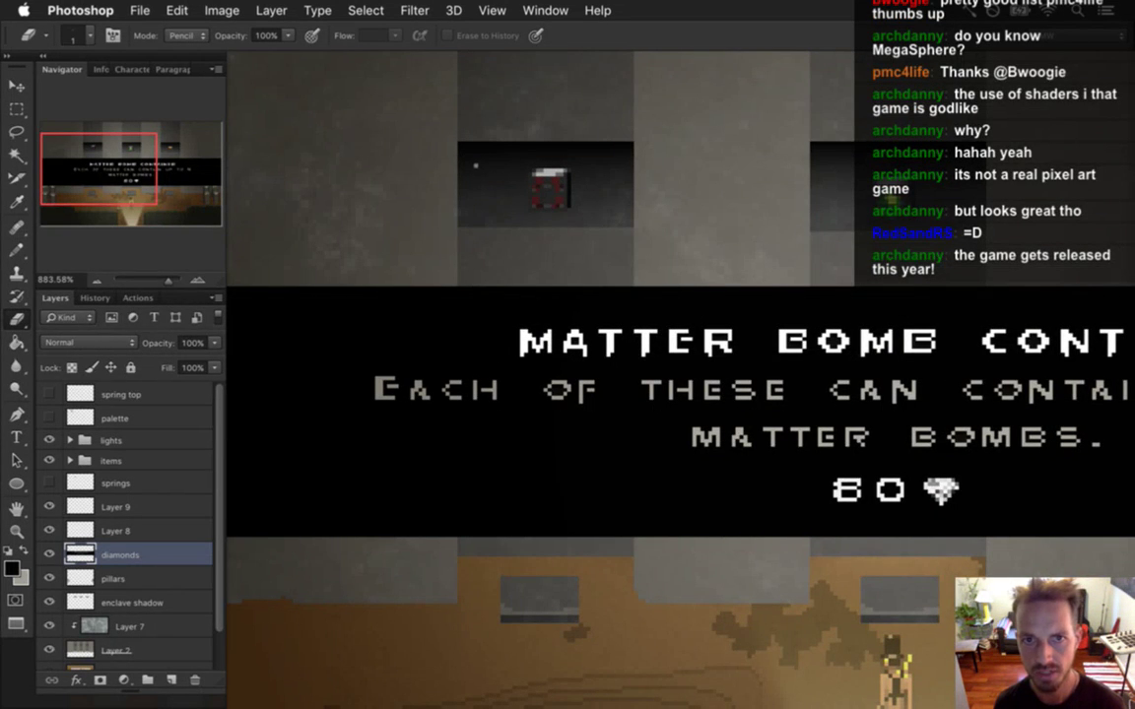
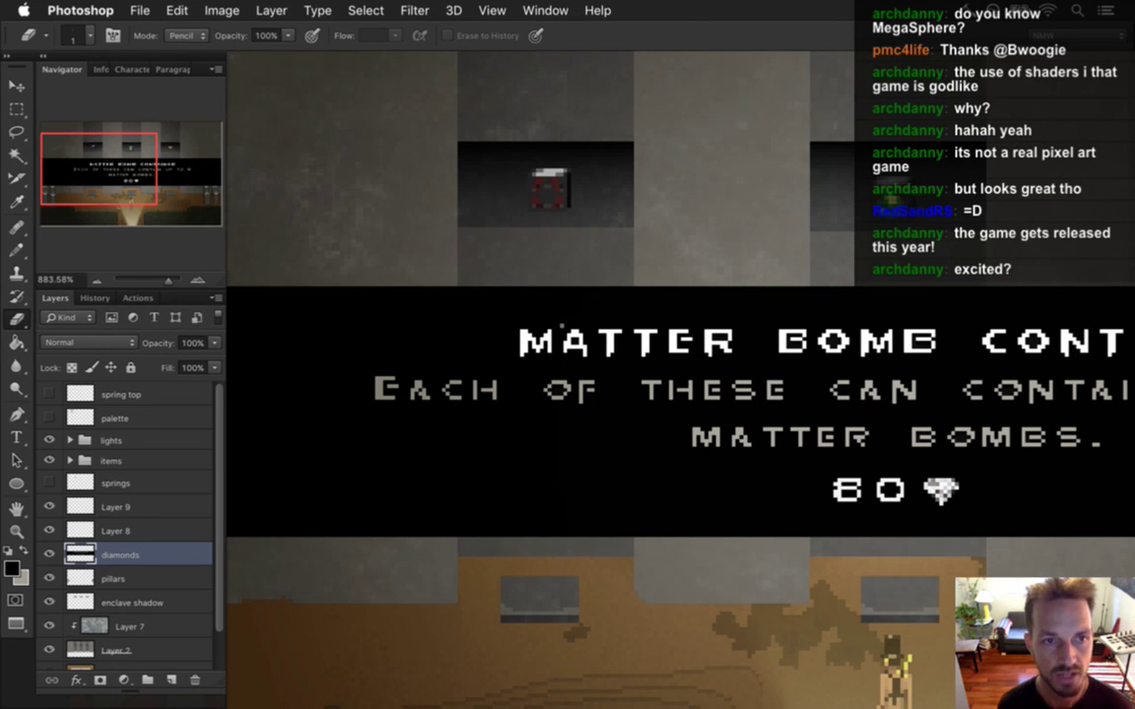
pyautogui.moveTo(615, 236); pyautogui.dragTo(580, 274)
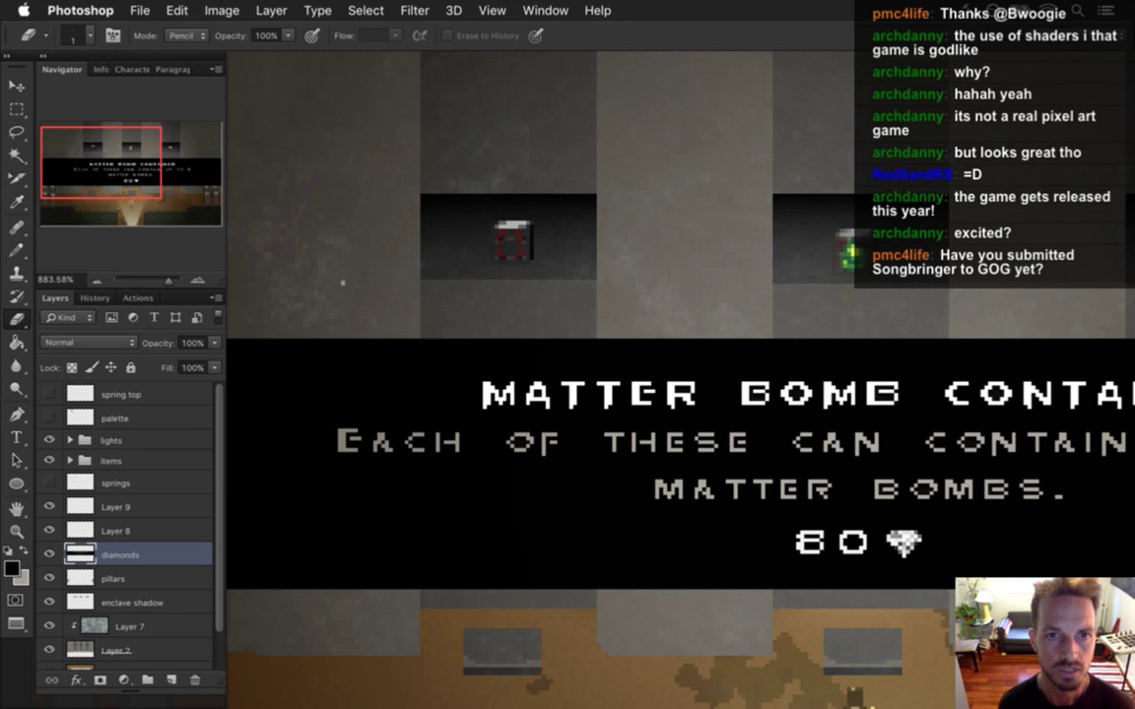
pyautogui.scroll(-2, 196, 375)
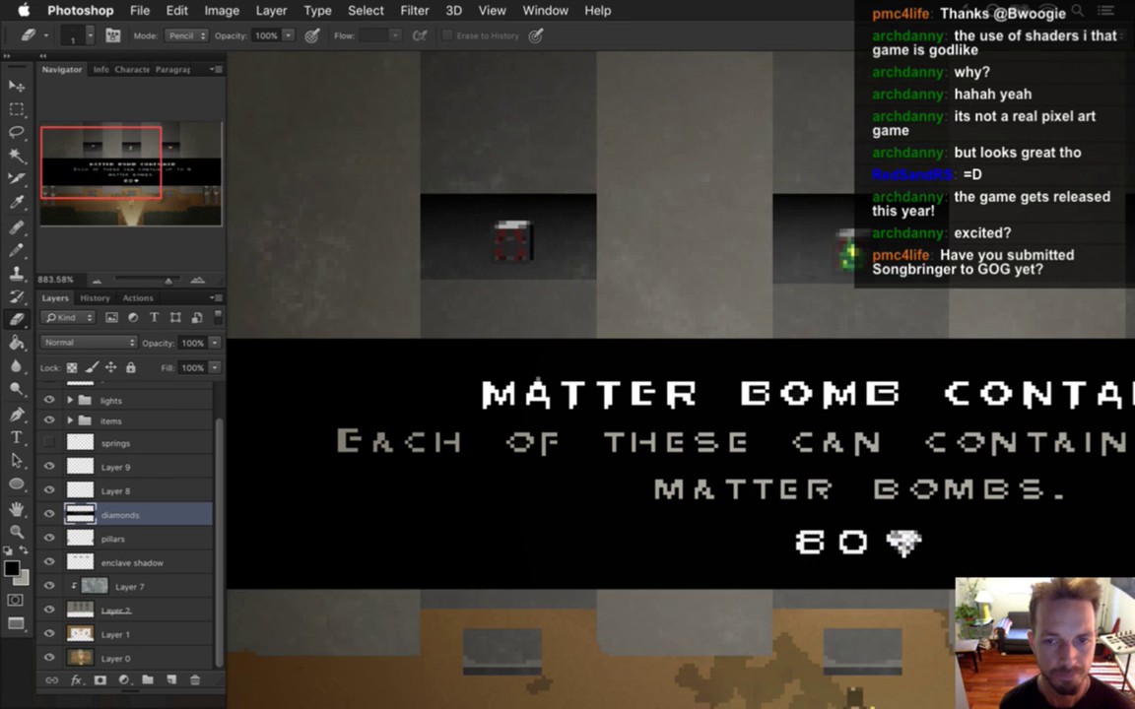
pyautogui.moveTo(537, 355); pyautogui.dragTo(514, 376)
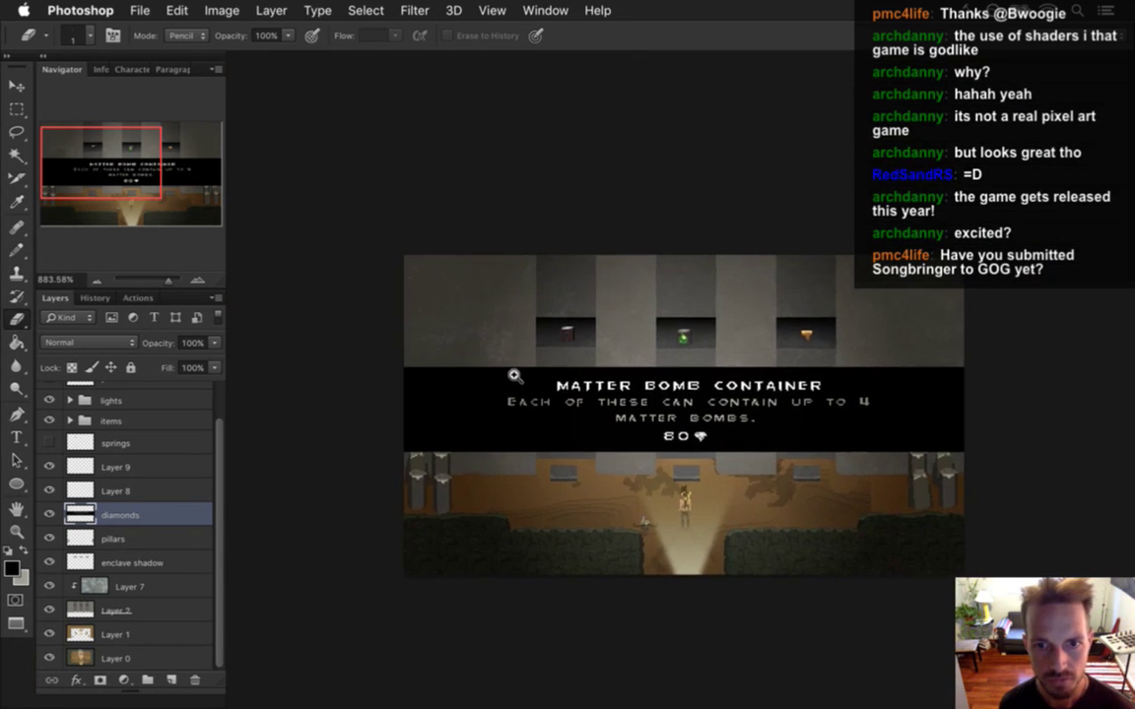
# Step: Try moving the diamonds layer above the lights group, just below the palette layer
pyautogui.scroll(2, 208, 414)
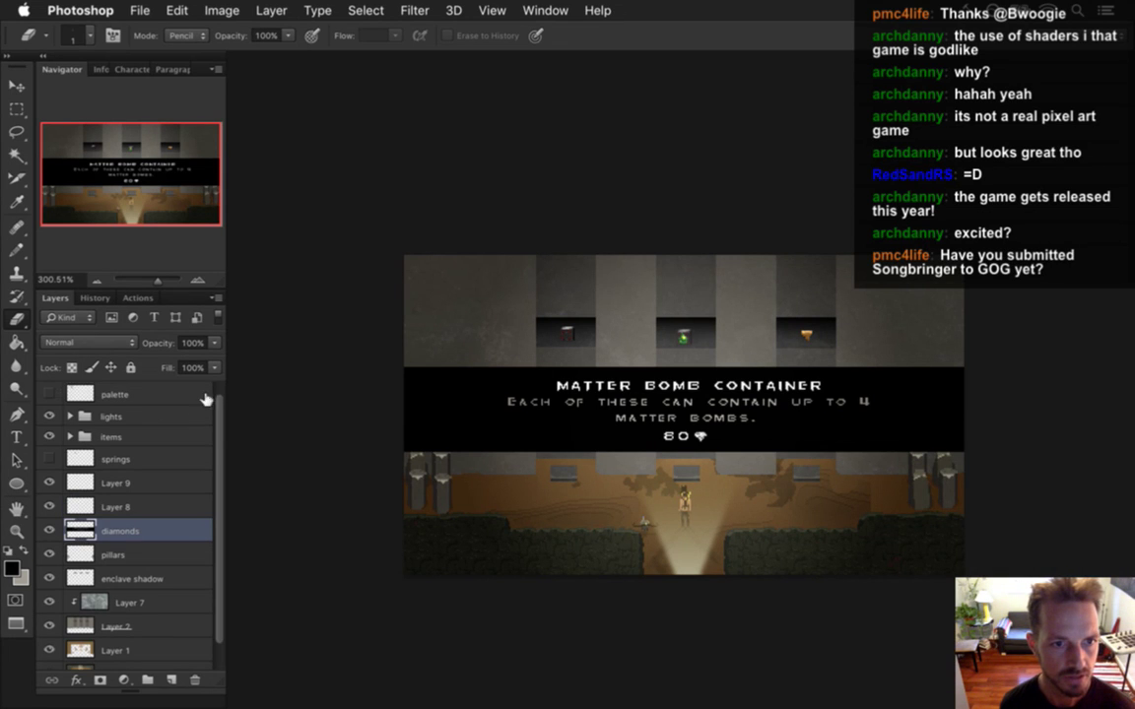
pyautogui.moveTo(86, 529); pyautogui.dragTo(100, 391)
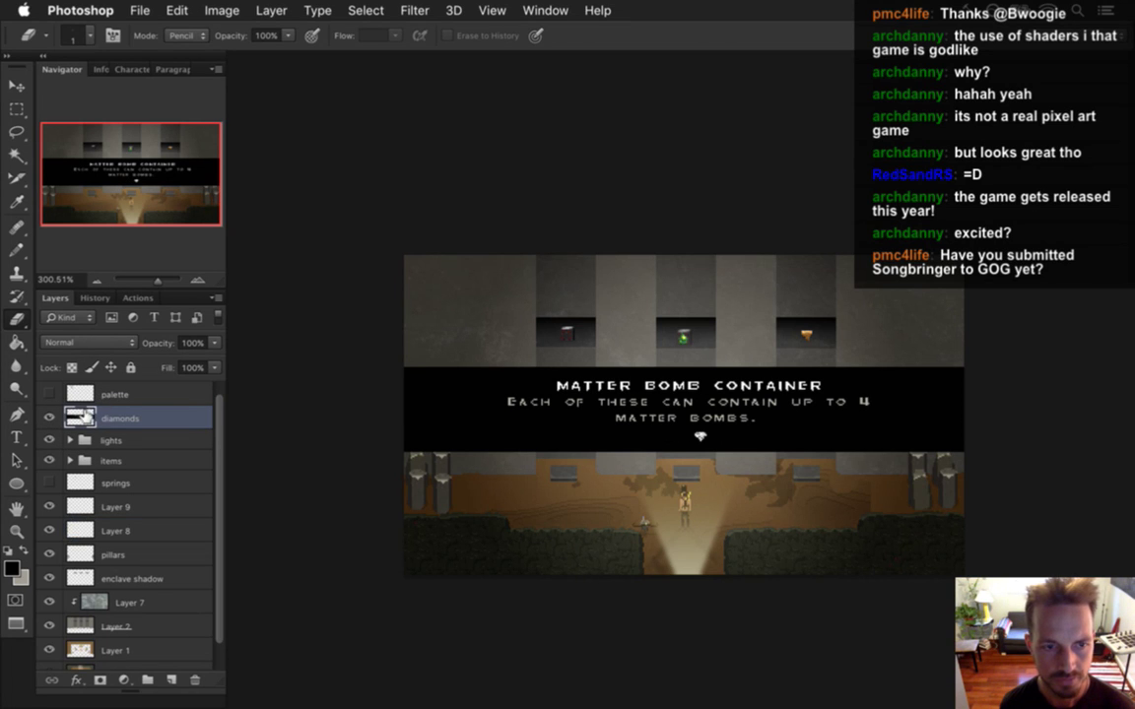
pyautogui.press('cmd+z')
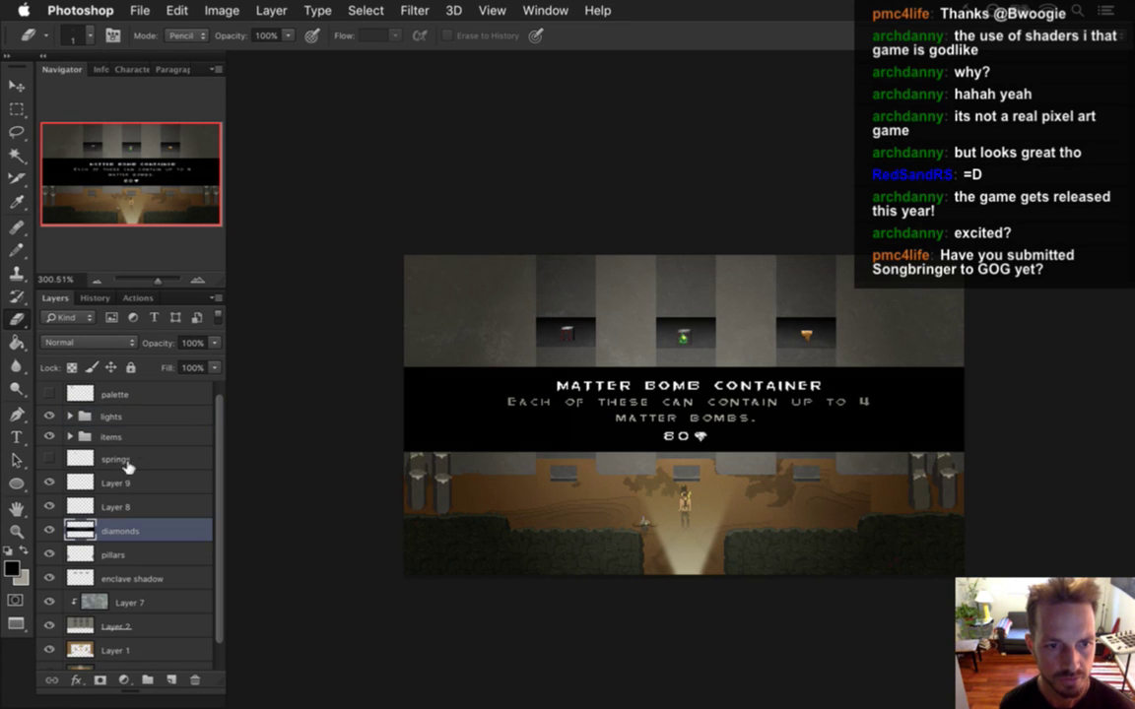
# Step: Merge Layer 9, Layer 8 and the diamonds layer into one layer and rename it "text"
pyautogui.click(50, 483)
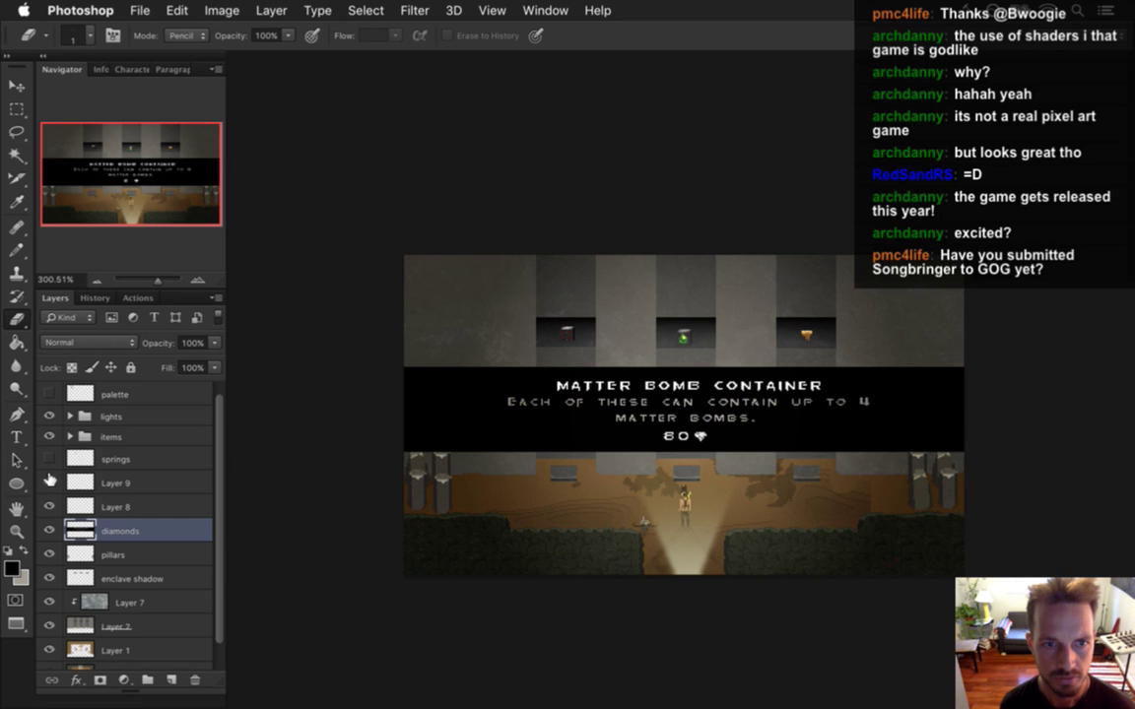
pyautogui.click(127, 483)
pyautogui.keyDown('shift'); pyautogui.click(136, 527); pyautogui.keyUp('shift')
pyautogui.rightClick(143, 483)
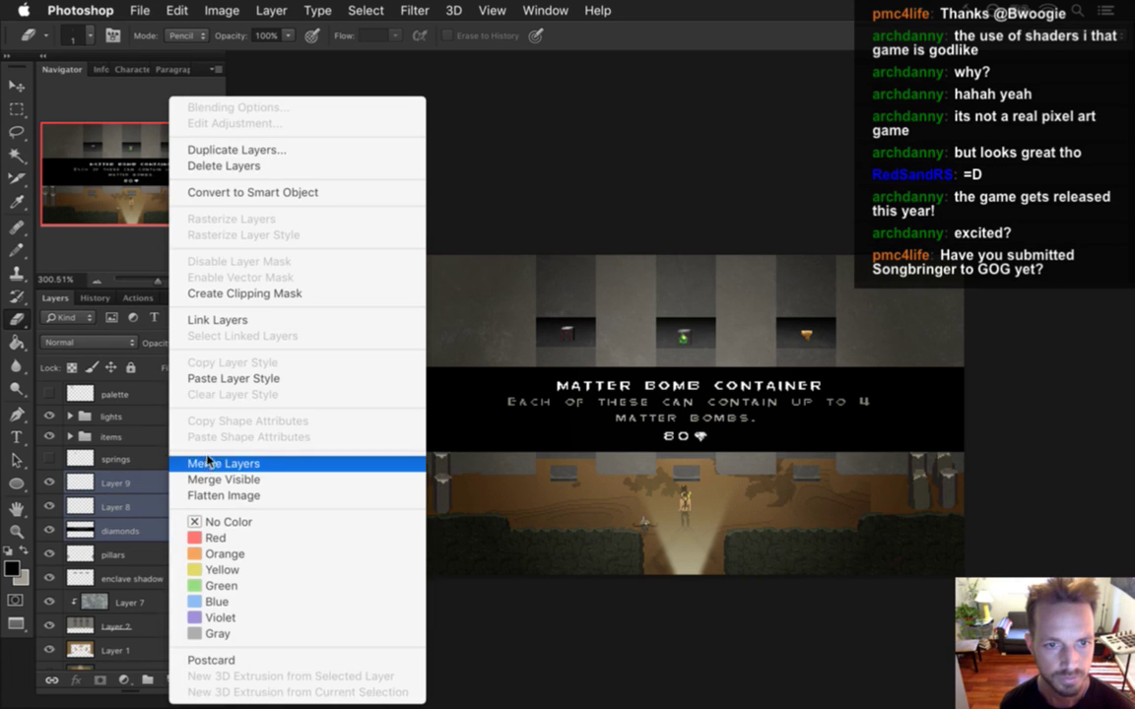
pyautogui.click(131, 490)
pyautogui.press('super+e')
pyautogui.doubleClick(117, 506)
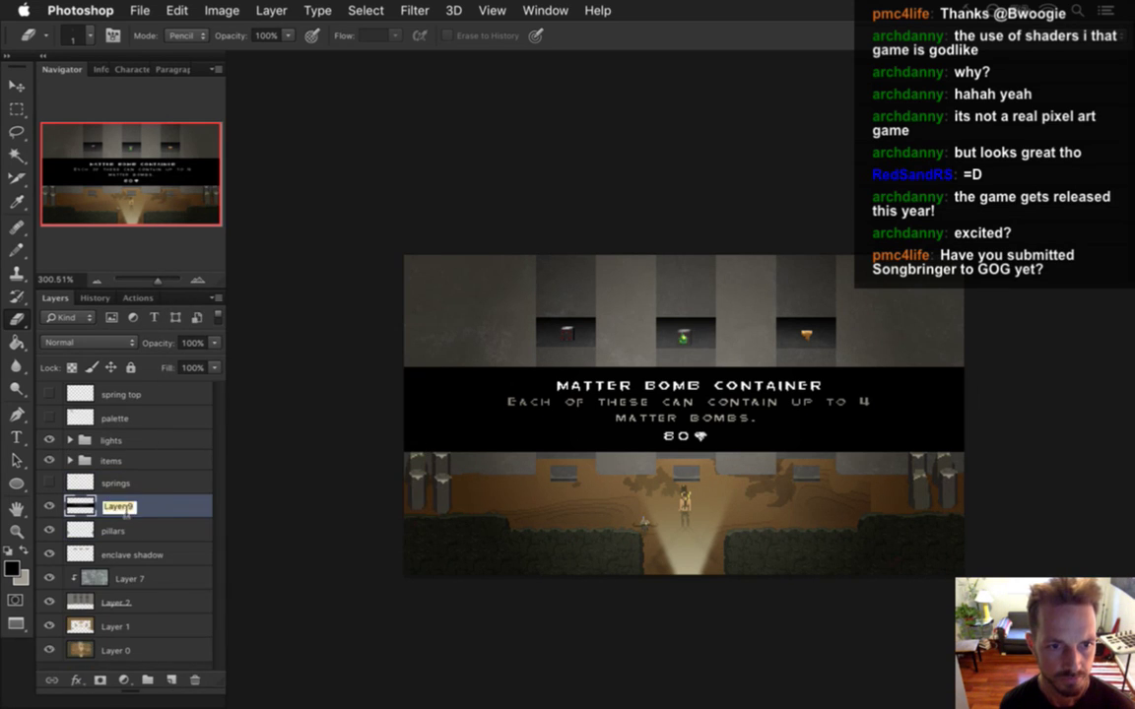
pyautogui.write('text')
pyautogui.press('Return')
# Step: Try the text layer above the lights group, place it directly below the items group instead, and hide it
pyautogui.moveTo(81, 506); pyautogui.dragTo(90, 420)
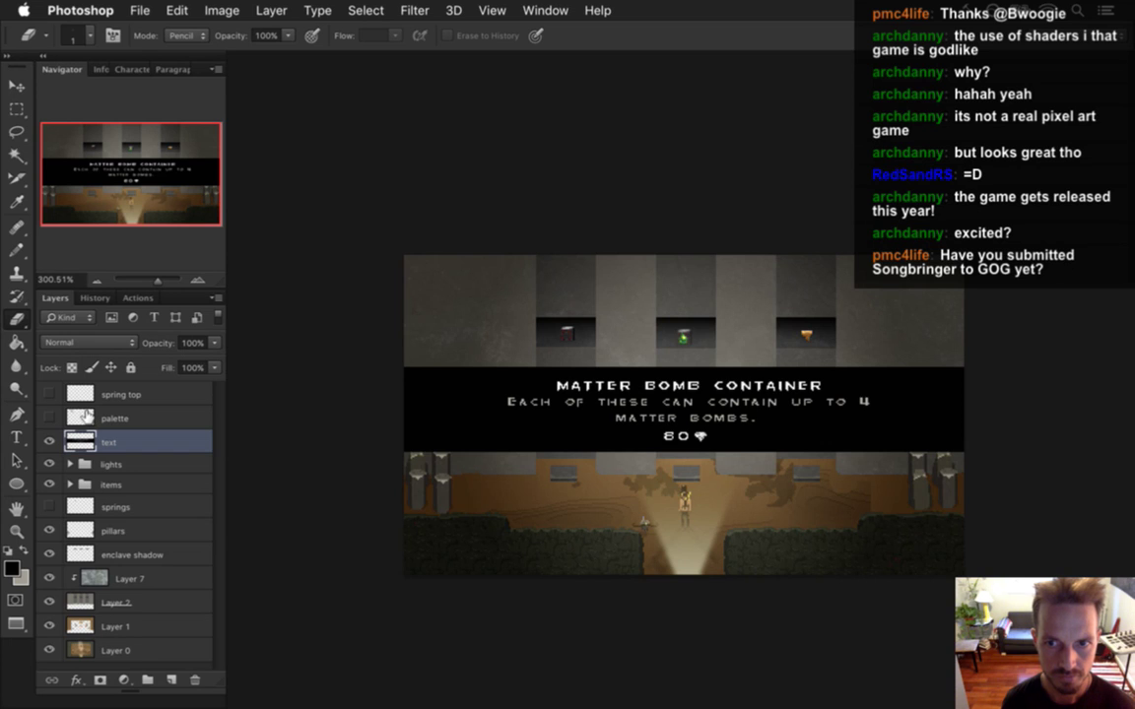
pyautogui.moveTo(94, 443); pyautogui.dragTo(76, 495)
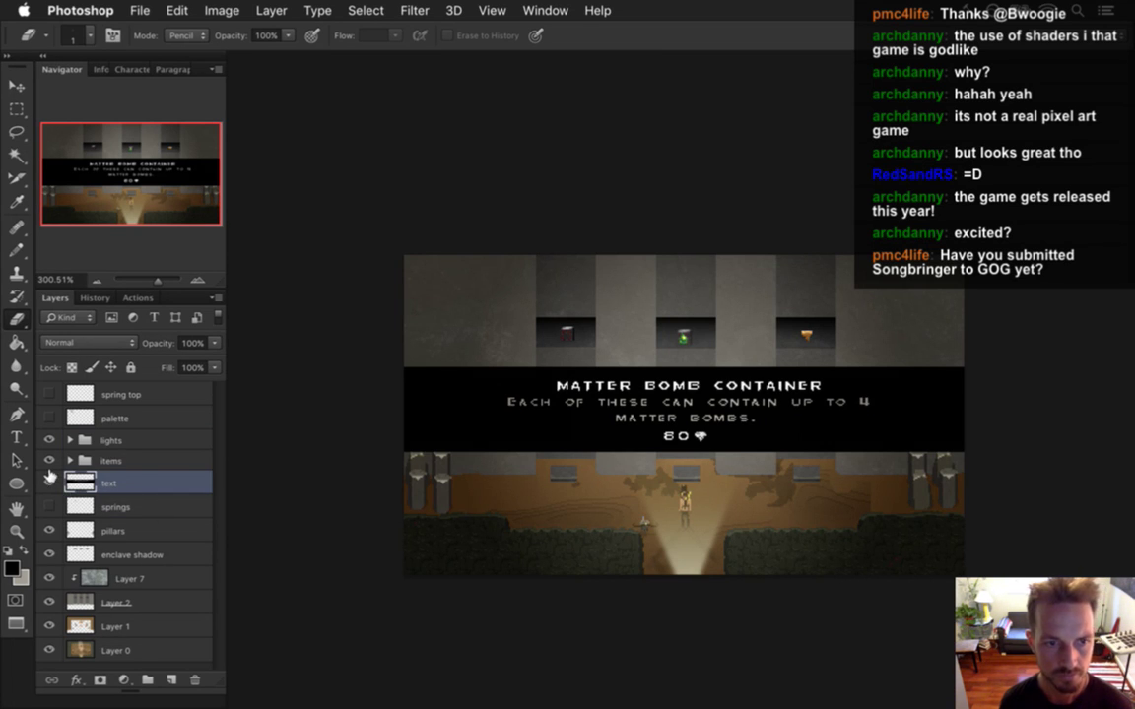
pyautogui.click(49, 483)
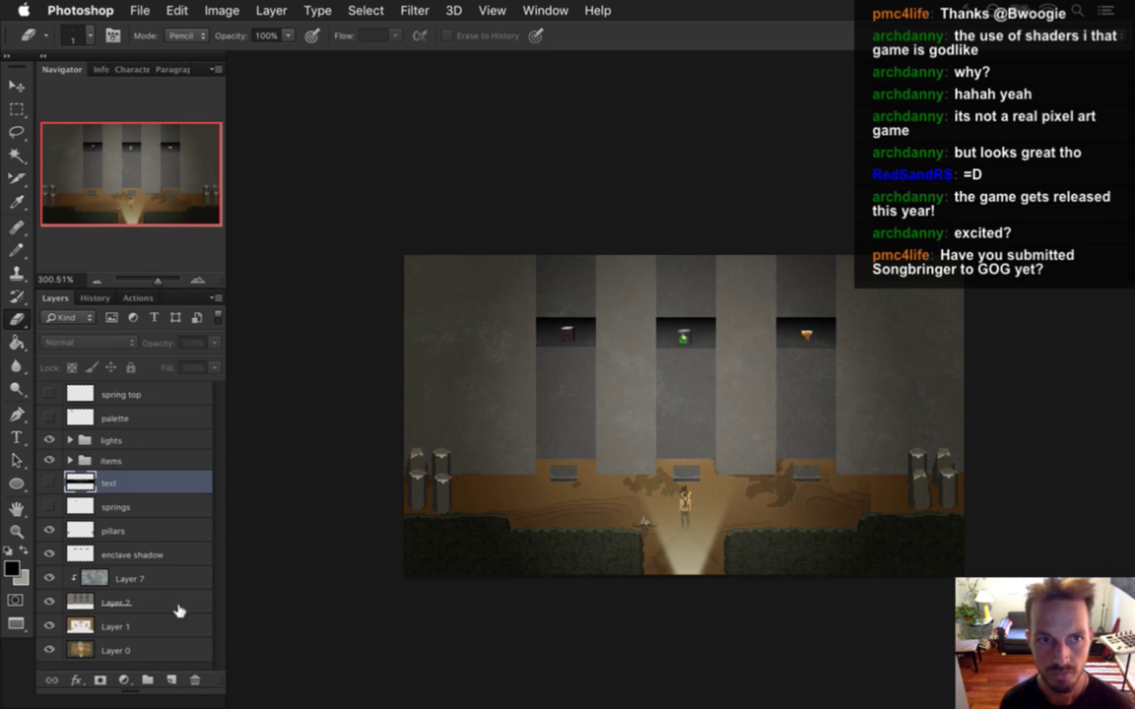
# Step: On a new layer clipped to Layer 2, pencil a black vertical line down the left edge of the left wall recess
pyautogui.moveTo(596, 420); pyautogui.dragTo(633, 413)
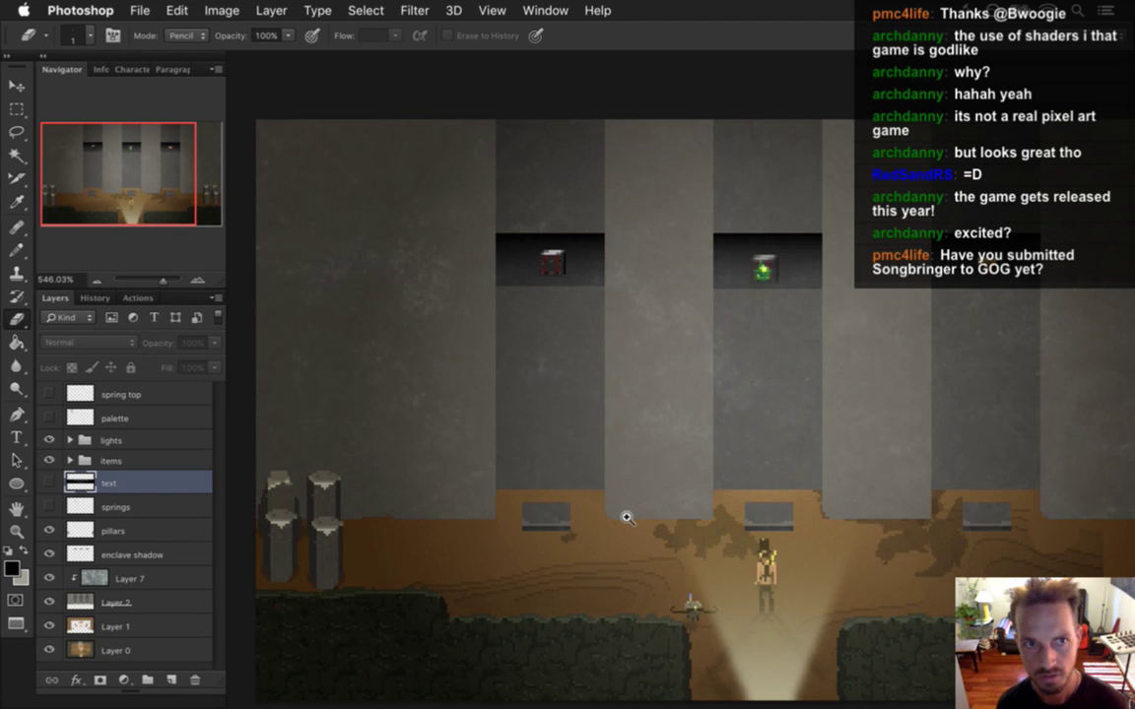
pyautogui.click(79, 600)
pyautogui.click(169, 679)
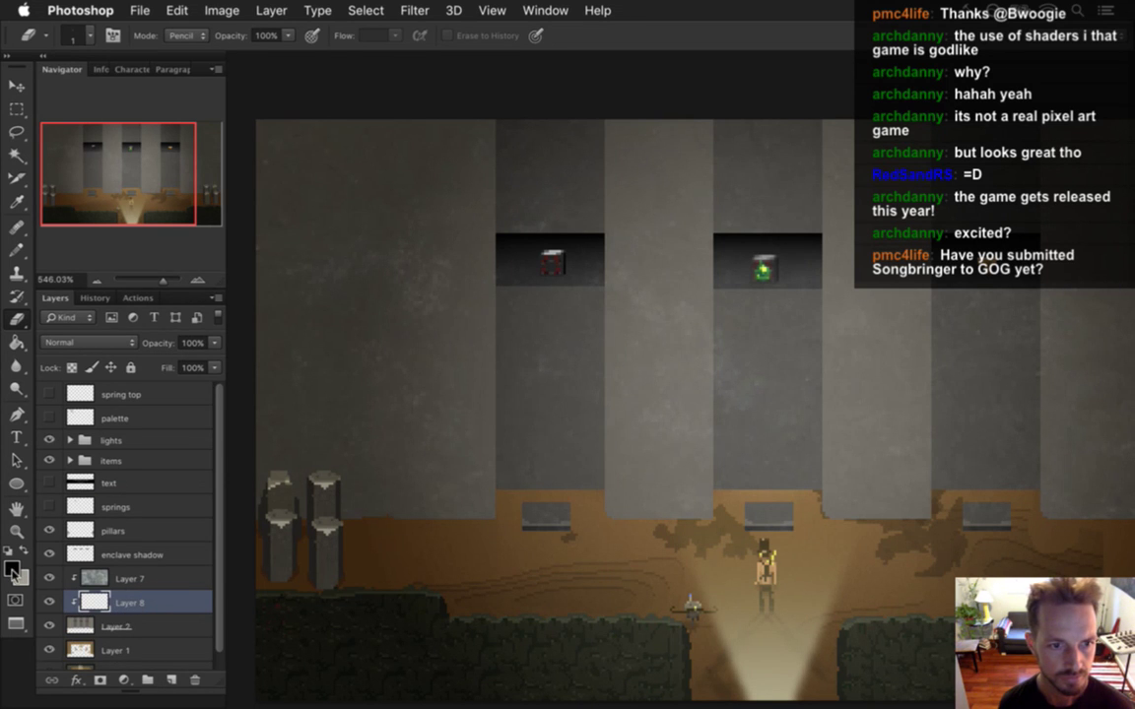
pyautogui.click(13, 570)
pyautogui.press('Return')
pyautogui.press('b')
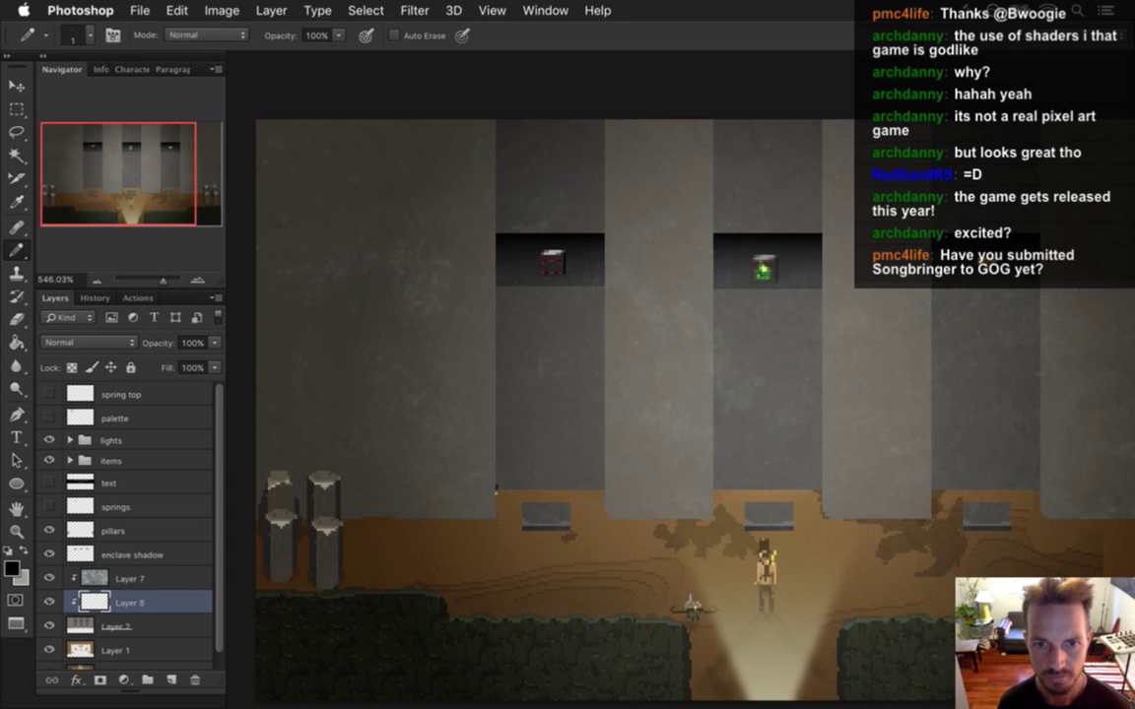
pyautogui.moveTo(492, 430); pyautogui.dragTo(501, 102)
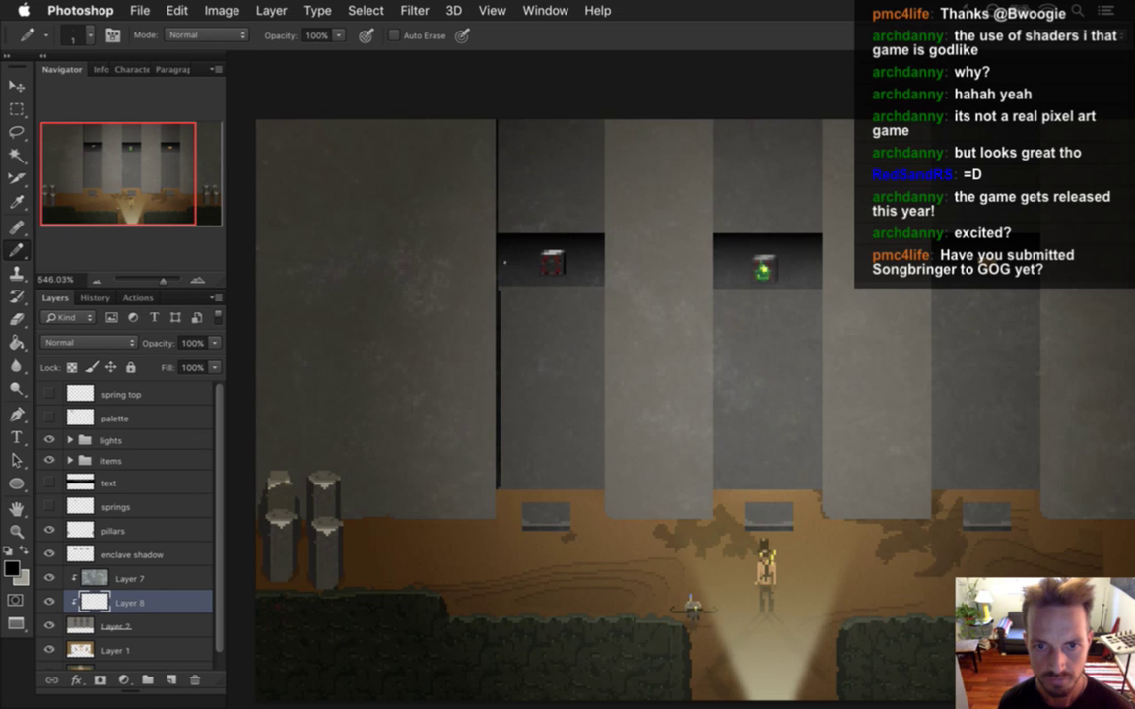
pyautogui.scroll(3, 502, 363)
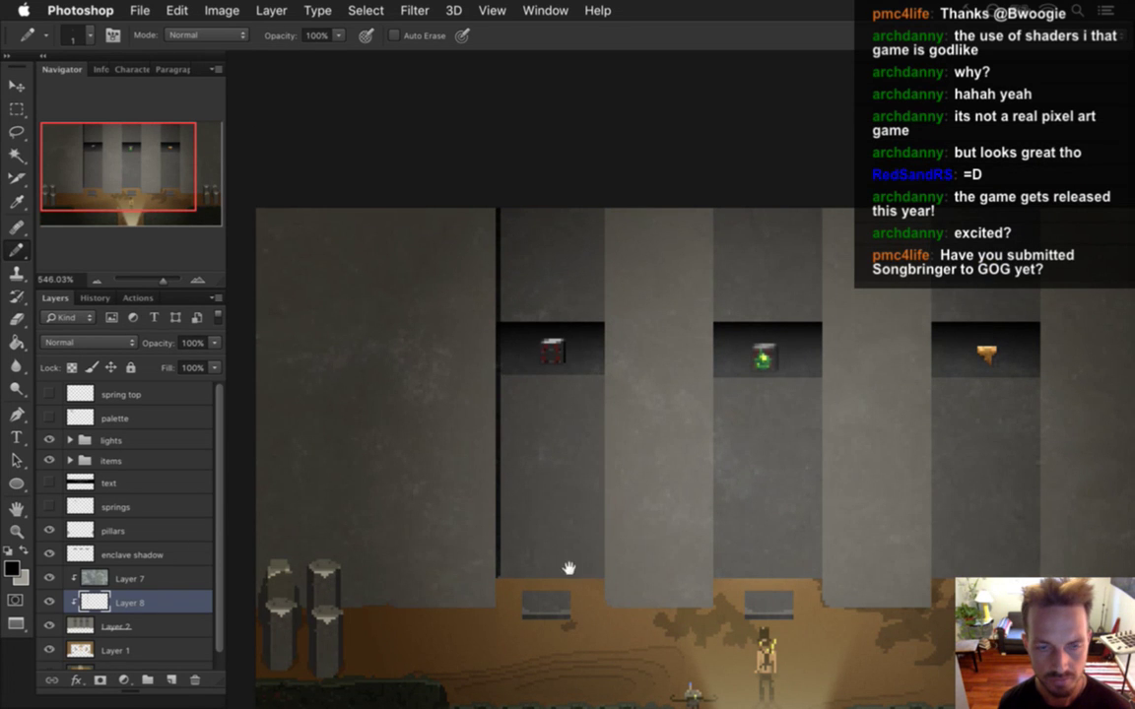
pyautogui.scroll(-5, 511, 511)
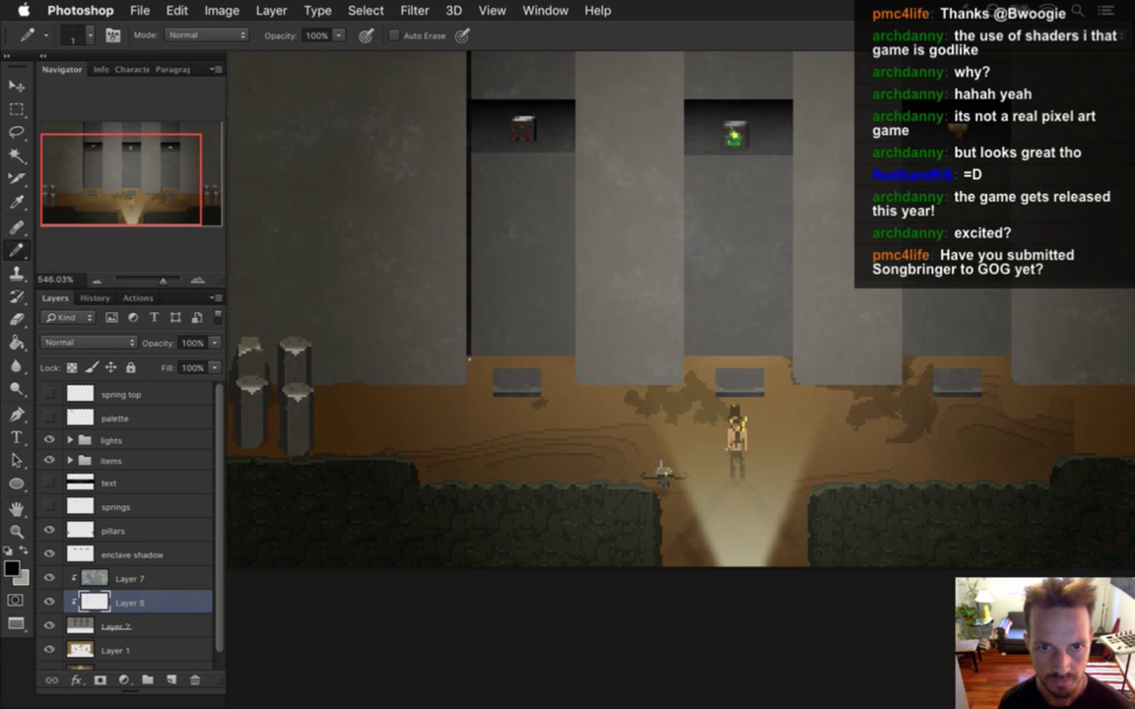
# Step: Pencil a matching black vertical line down the right edge of the left wall recess
pyautogui.moveTo(671, 314); pyautogui.dragTo(651, 405)
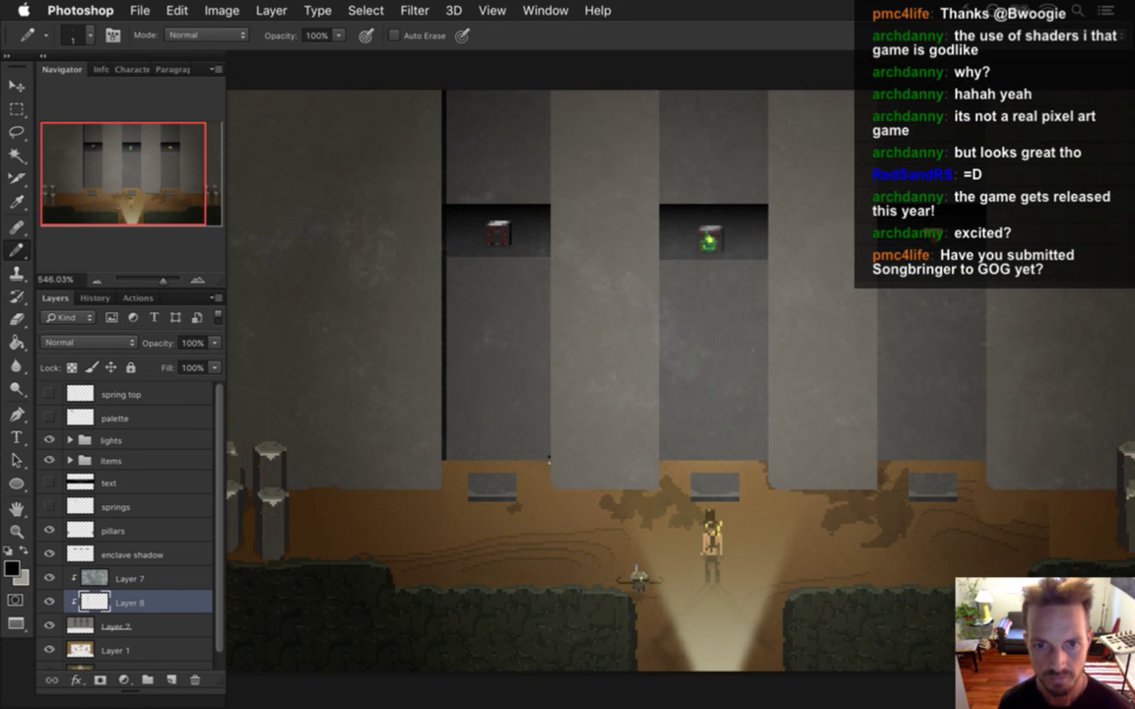
pyautogui.scroll(4, 545, 239)
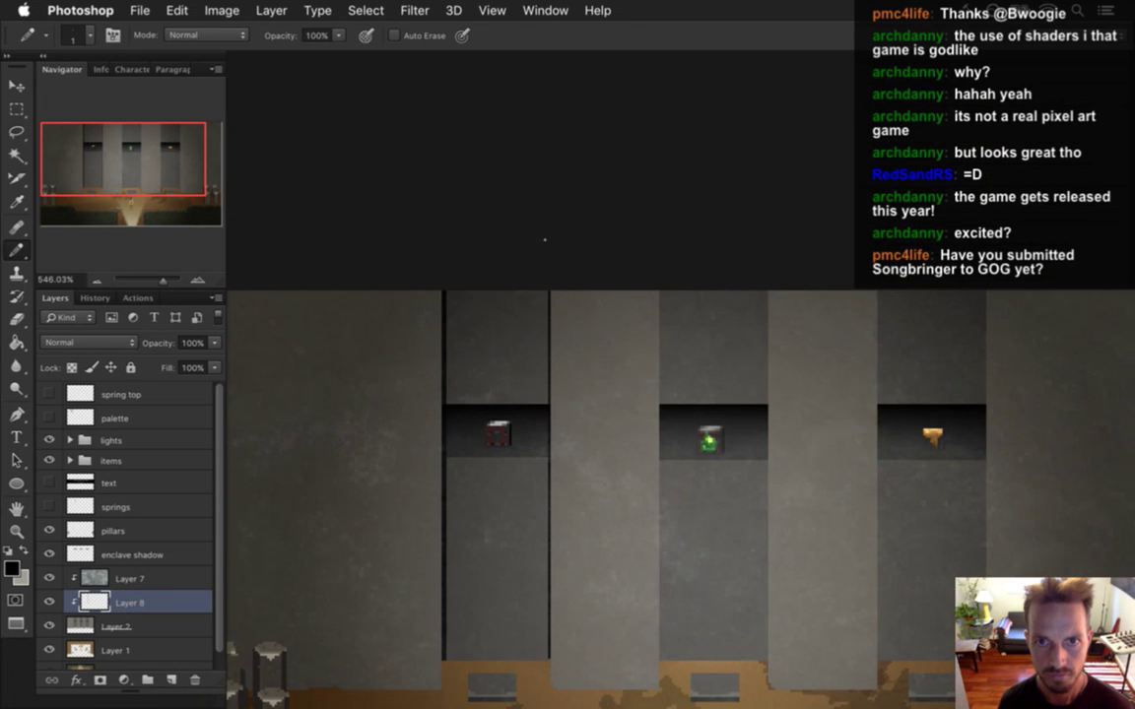
pyautogui.scroll(-4, 578, 380)
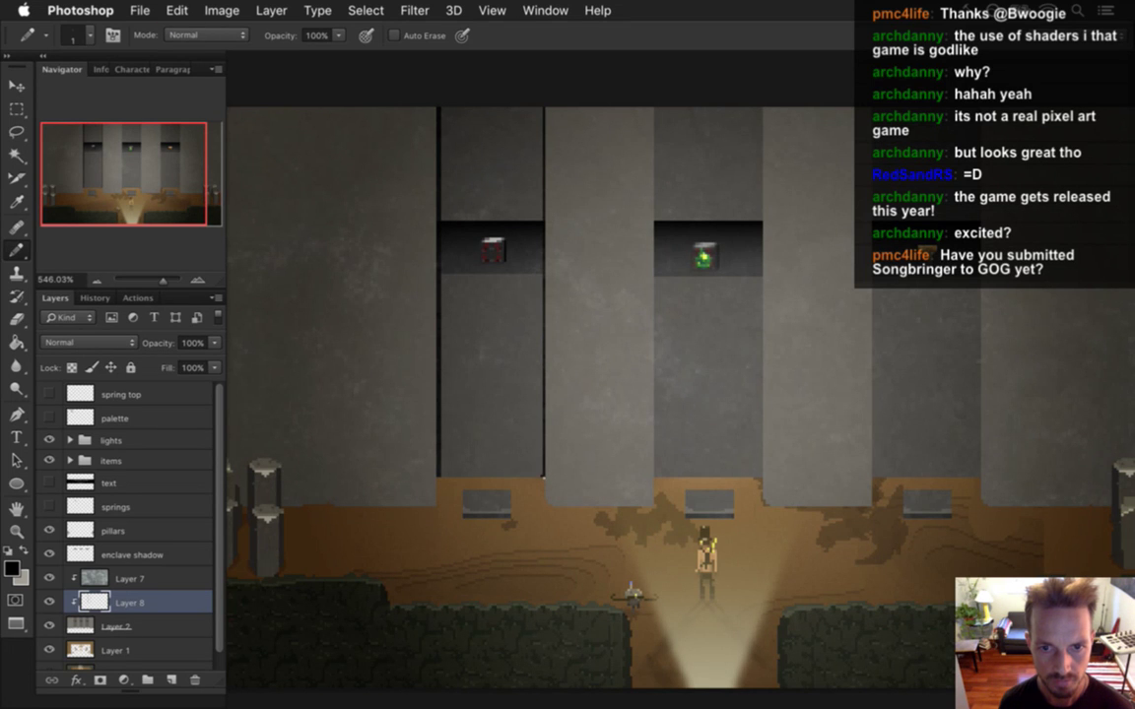
pyautogui.scroll(1, 673, 191)
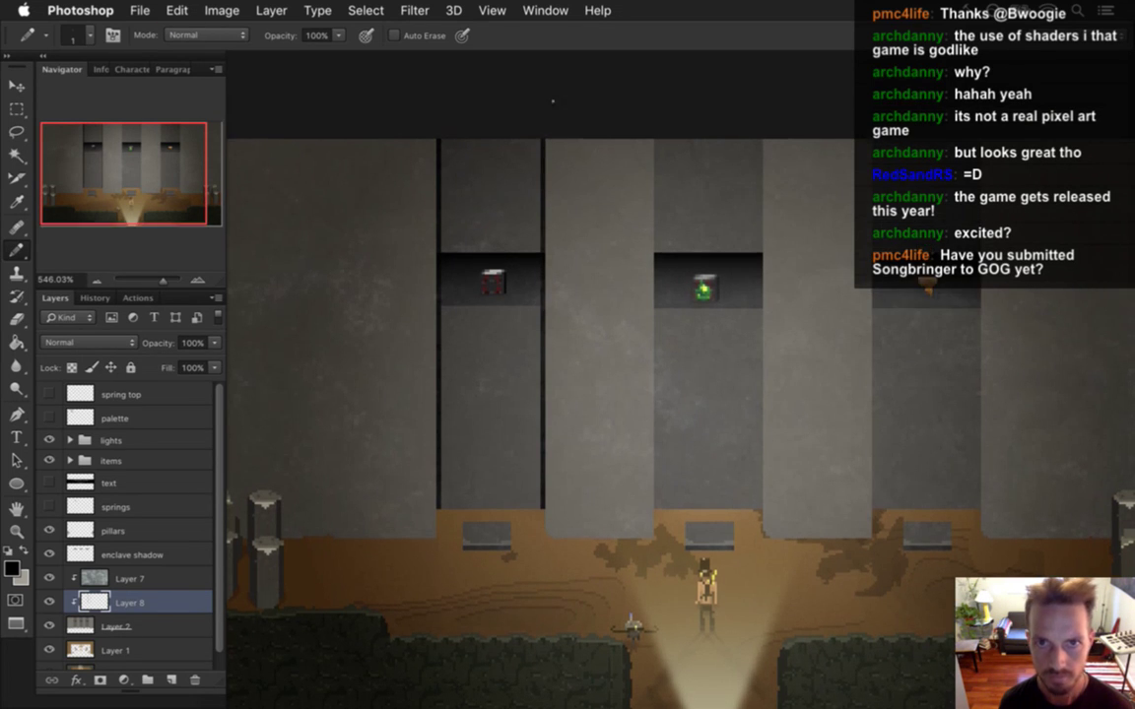
# Step: Draw black vertical lines down both edges of the middle wall recess, using a 2 px Pencil for its right edge
pyautogui.moveTo(654, 139); pyautogui.dragTo(658, 495)
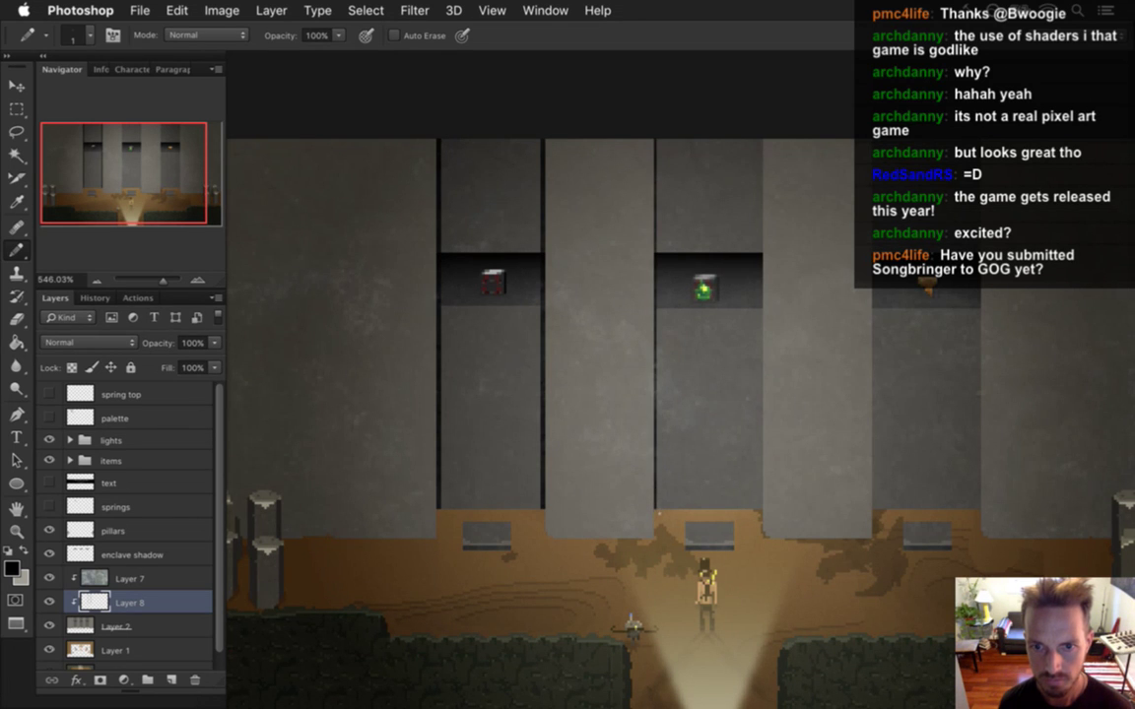
pyautogui.moveTo(656, 152); pyautogui.dragTo(657, 504)
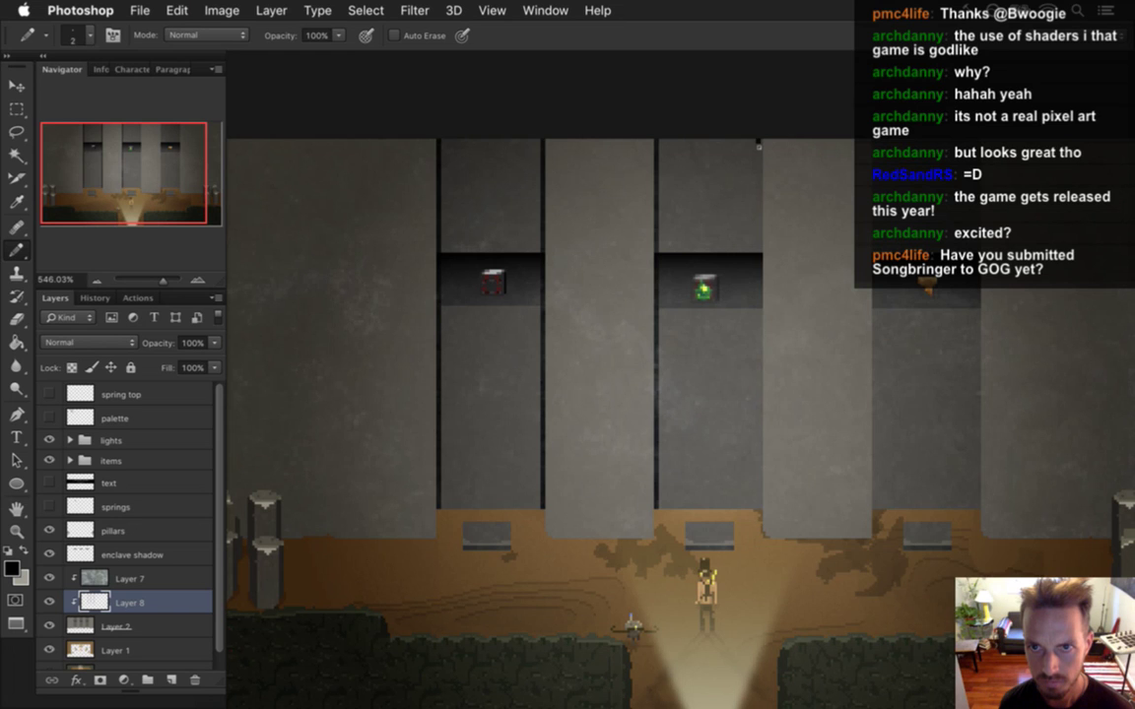
pyautogui.press('super+z')
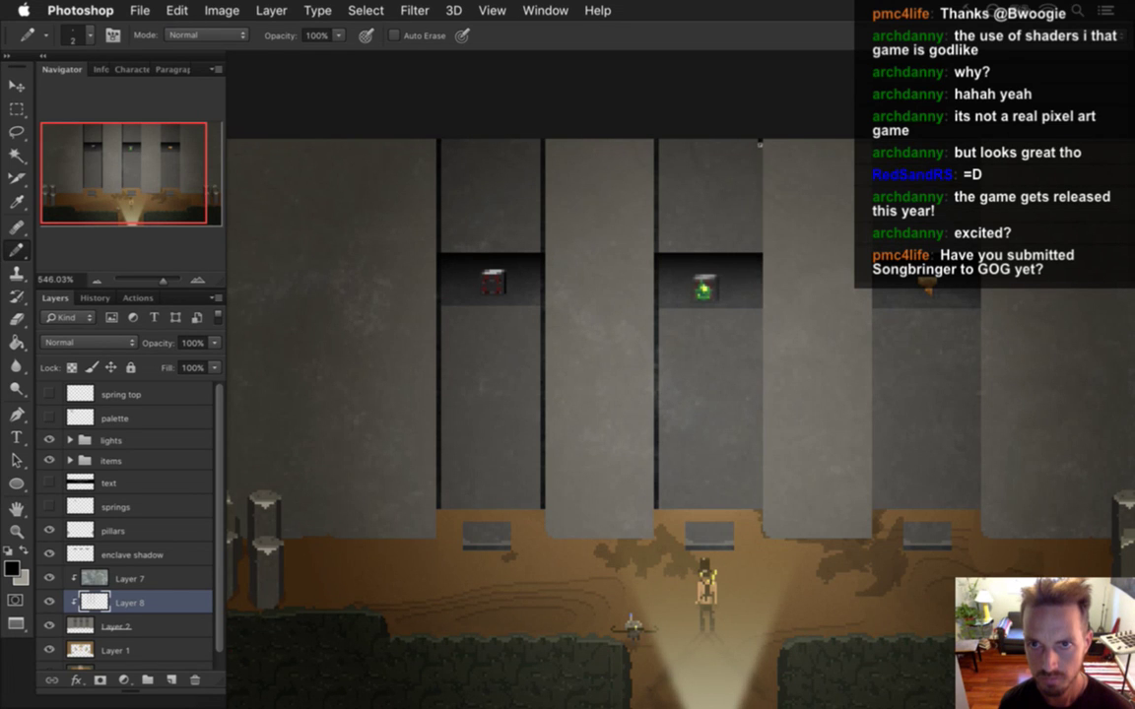
pyautogui.moveTo(760, 150); pyautogui.dragTo(758, 506)
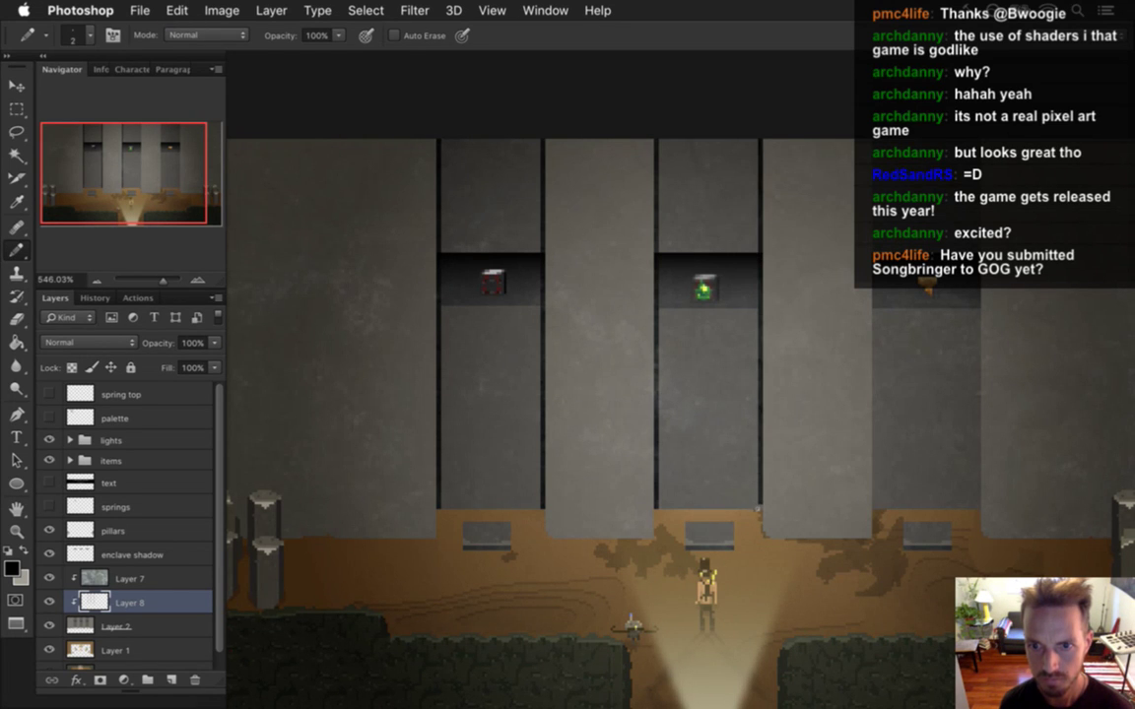
# Step: Draw black vertical lines down both edges of the right wall recess with the 2 px Pencil
pyautogui.hscroll(5, 813, 332)
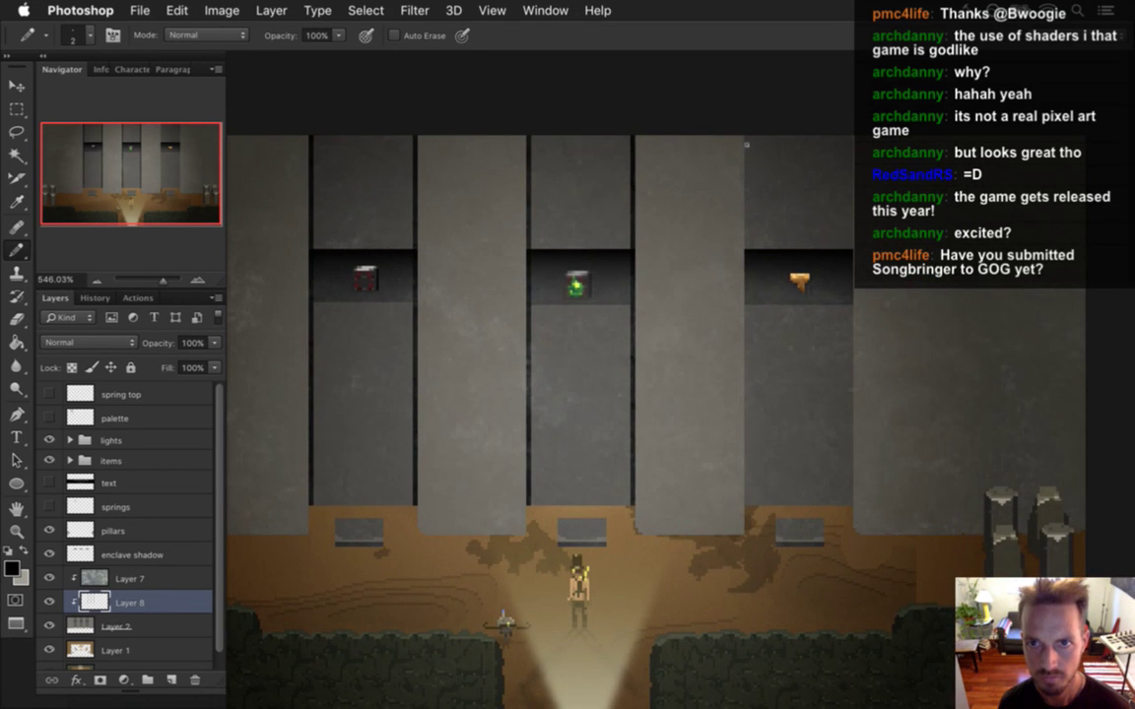
pyautogui.moveTo(744, 141); pyautogui.dragTo(746, 486)
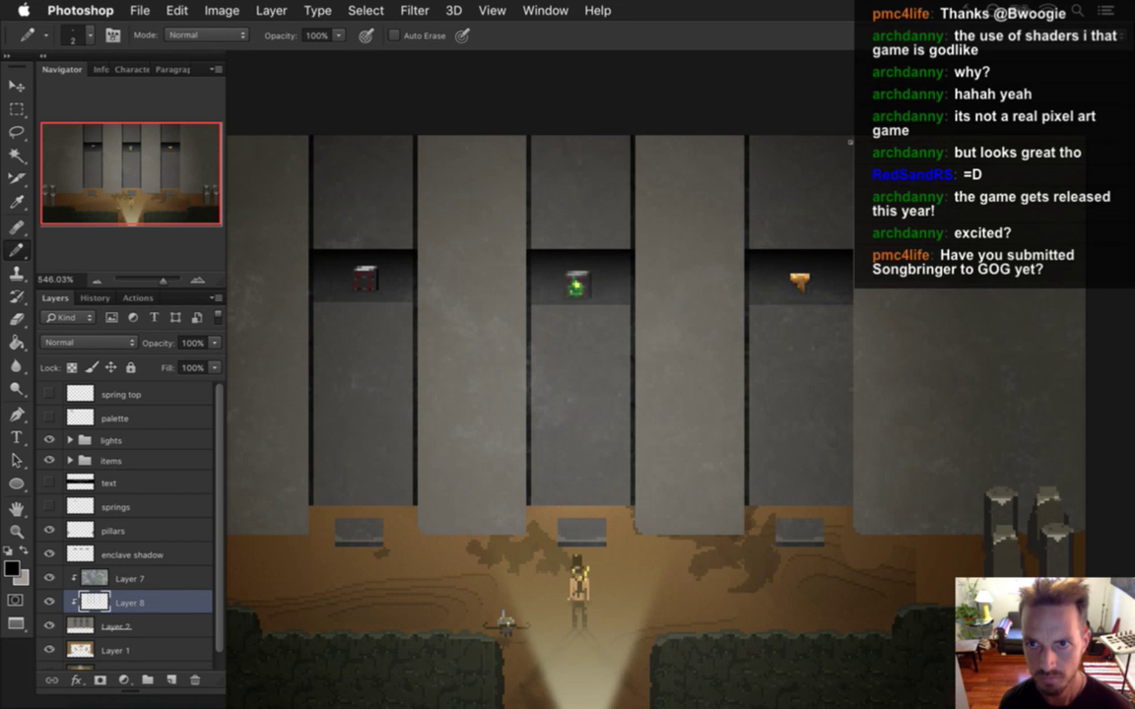
pyautogui.moveTo(850, 147)
pyautogui.mouseDown()
pyautogui.moveTo(840, 373)
pyautogui.moveTo(851, 505)
pyautogui.mouseUp()
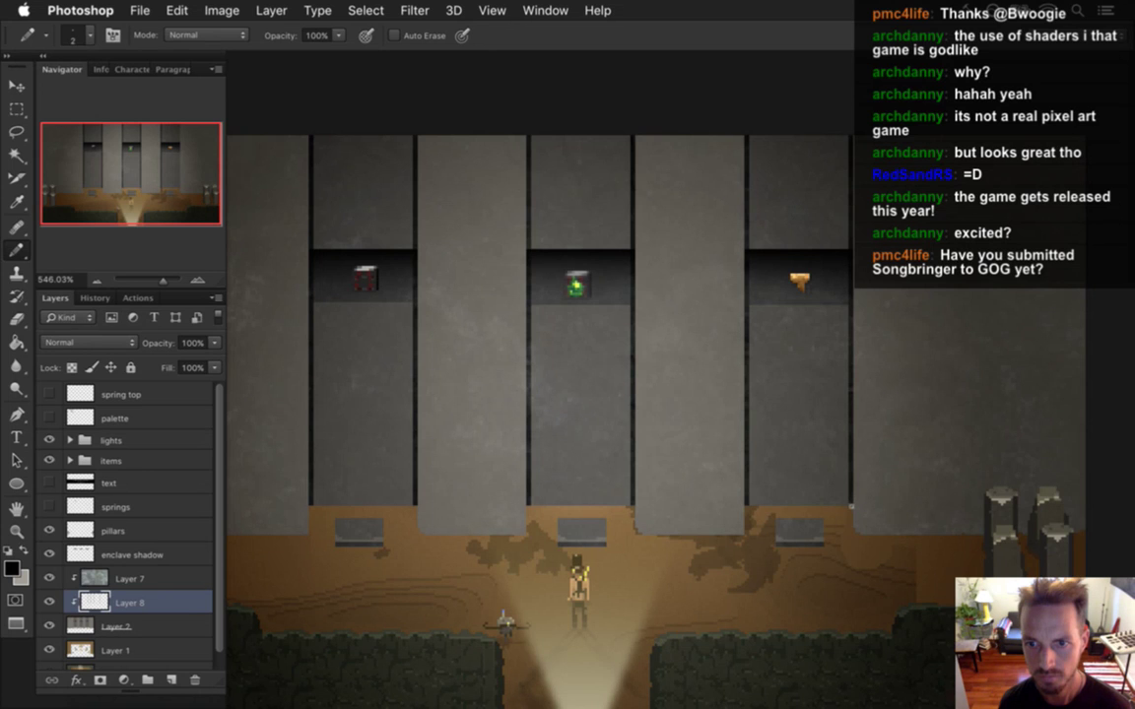
# Step: Lower the opacity of the layer holding the black recess edge lines to 23%
pyautogui.hscroll(-3, 561, 434)
pyautogui.scroll(-2, 561, 434)
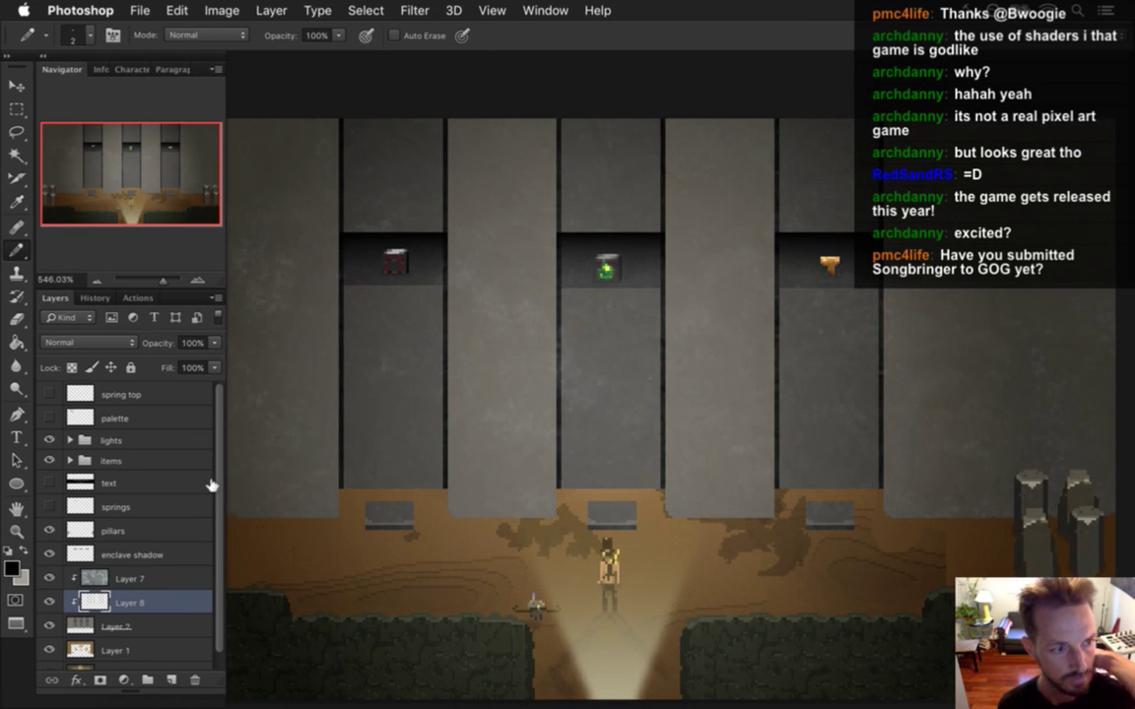
pyautogui.moveTo(213, 343); pyautogui.dragTo(151, 361)
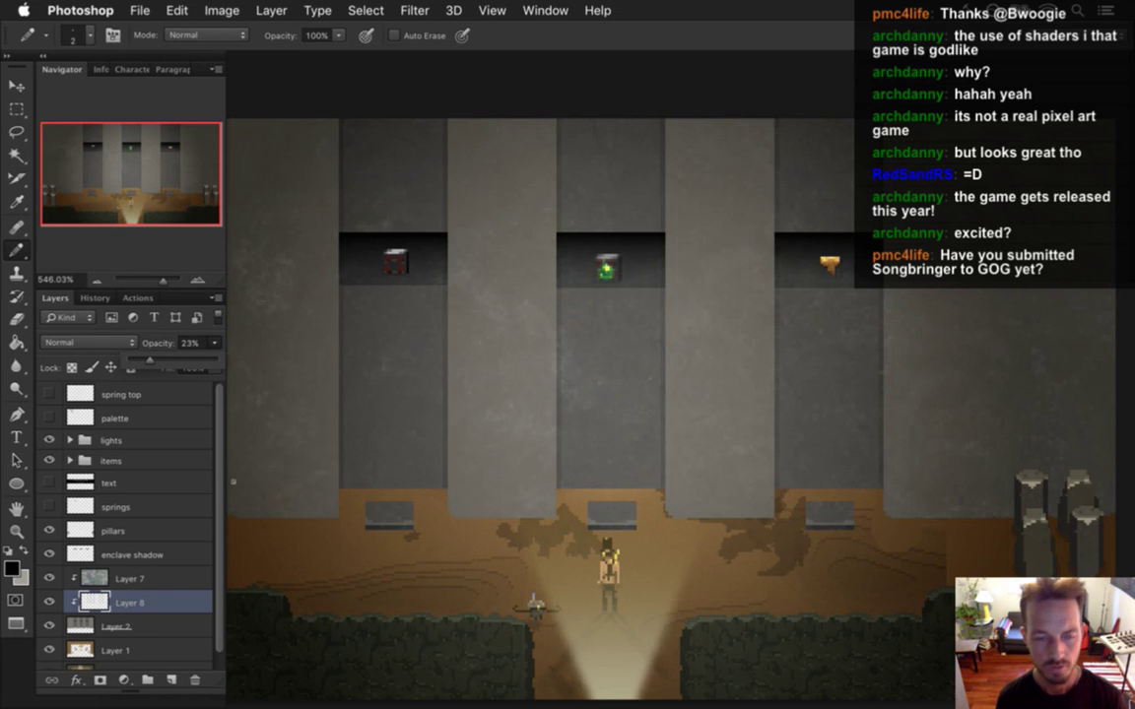
pyautogui.moveTo(464, 407); pyautogui.dragTo(628, 398)
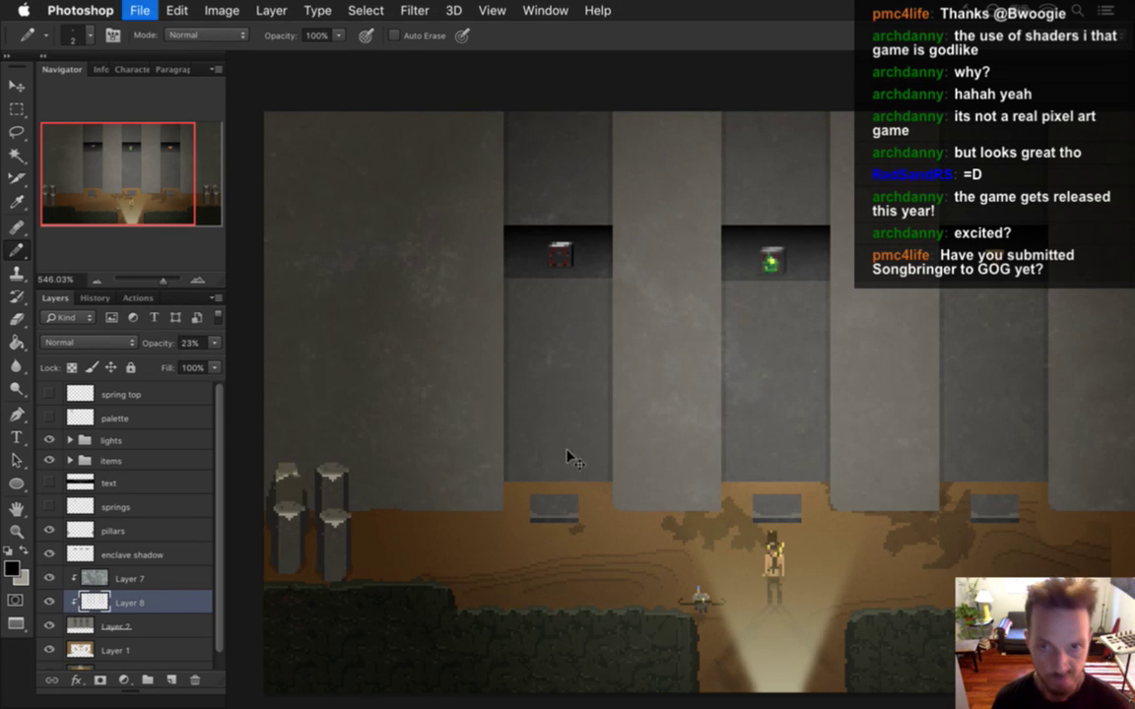
pyautogui.moveTo(699, 362); pyautogui.dragTo(622, 378)
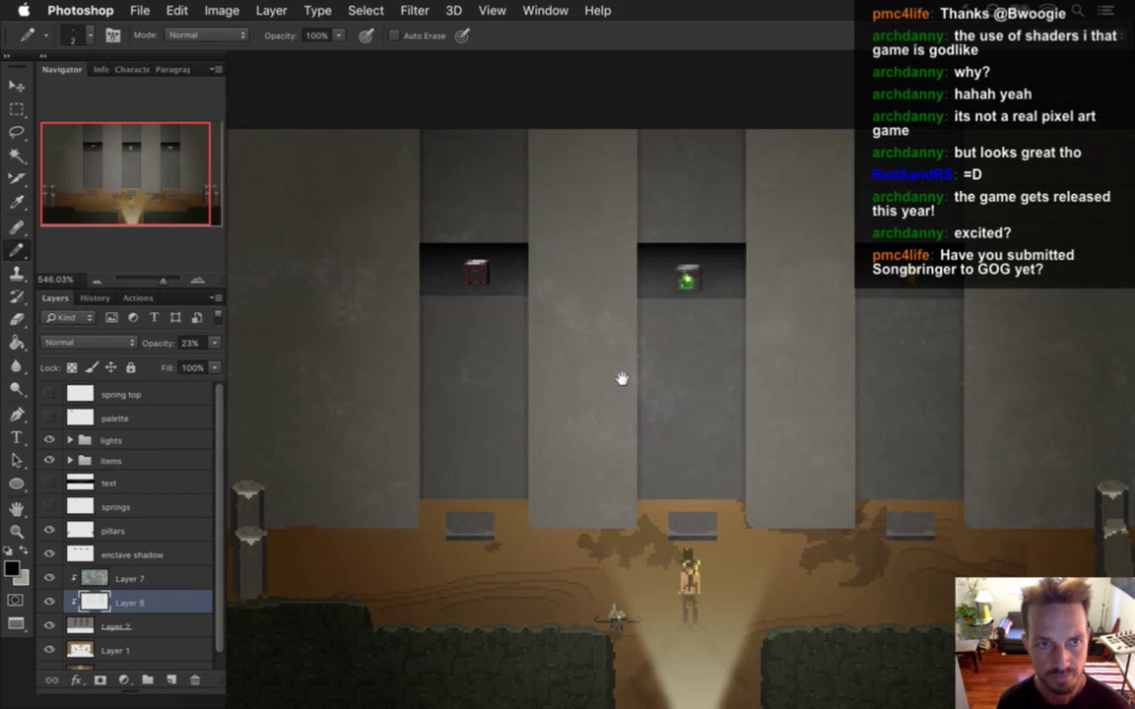
pyautogui.moveTo(621, 378); pyautogui.dragTo(661, 383)
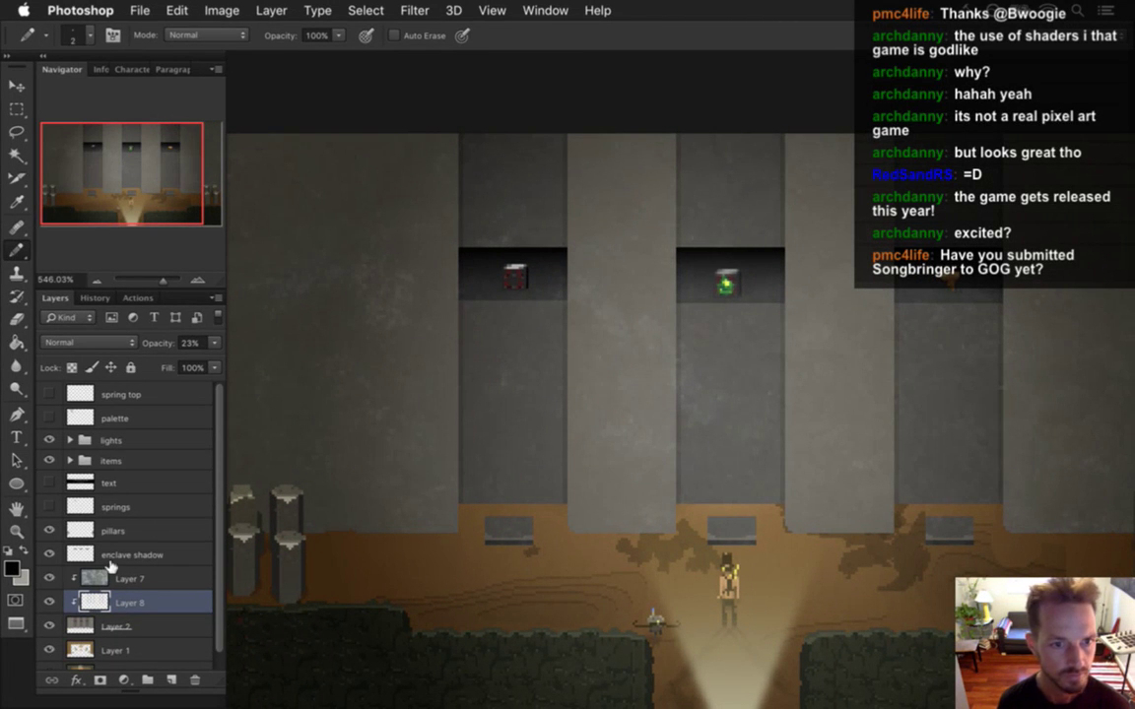
# Step: Hide the Layer 7 wall texture and the lights group to work on the unlit left recess up close
pyautogui.click(50, 578)
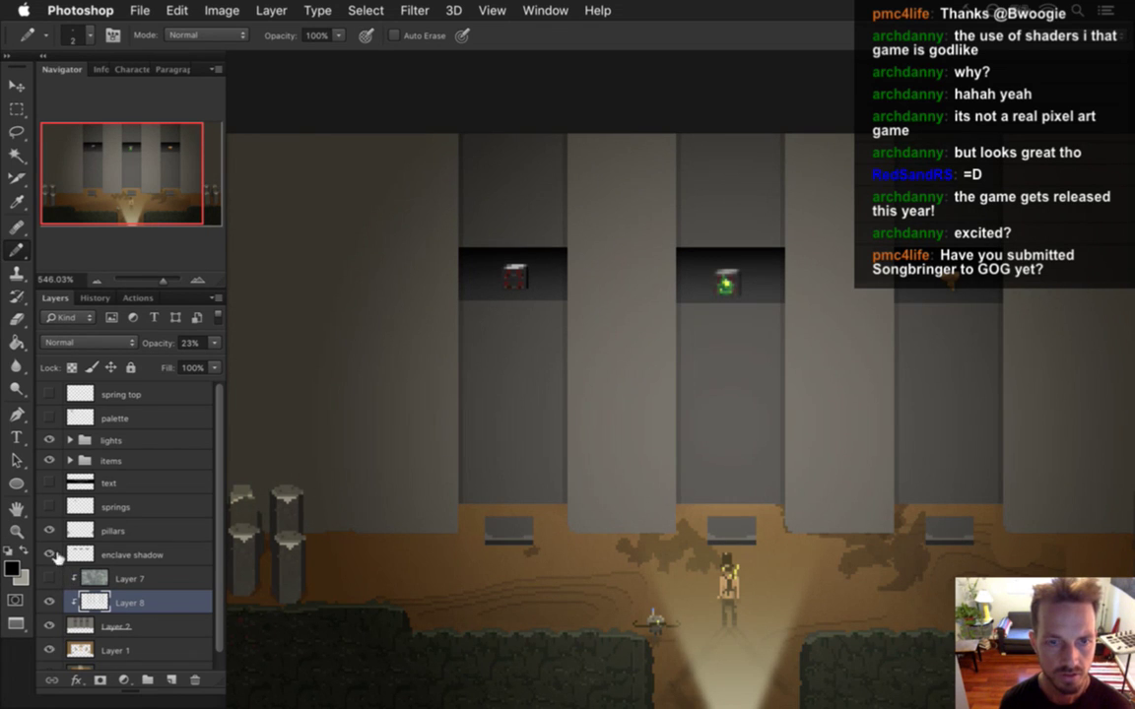
pyautogui.click(49, 440)
pyautogui.moveTo(512, 392); pyautogui.dragTo(577, 395)
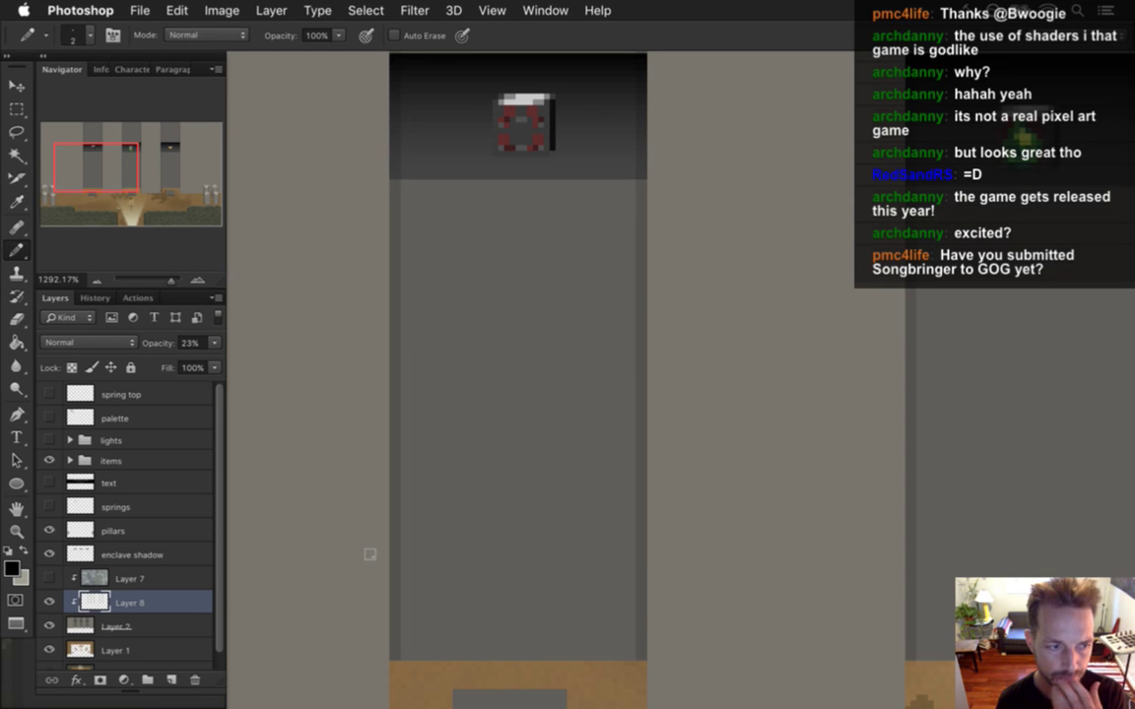
# Step: Try drawing a small curved outline on the recessed wall panel in Layer 8, using a dark grey sampled below the item
pyautogui.press('i')
pyautogui.click(465, 364)
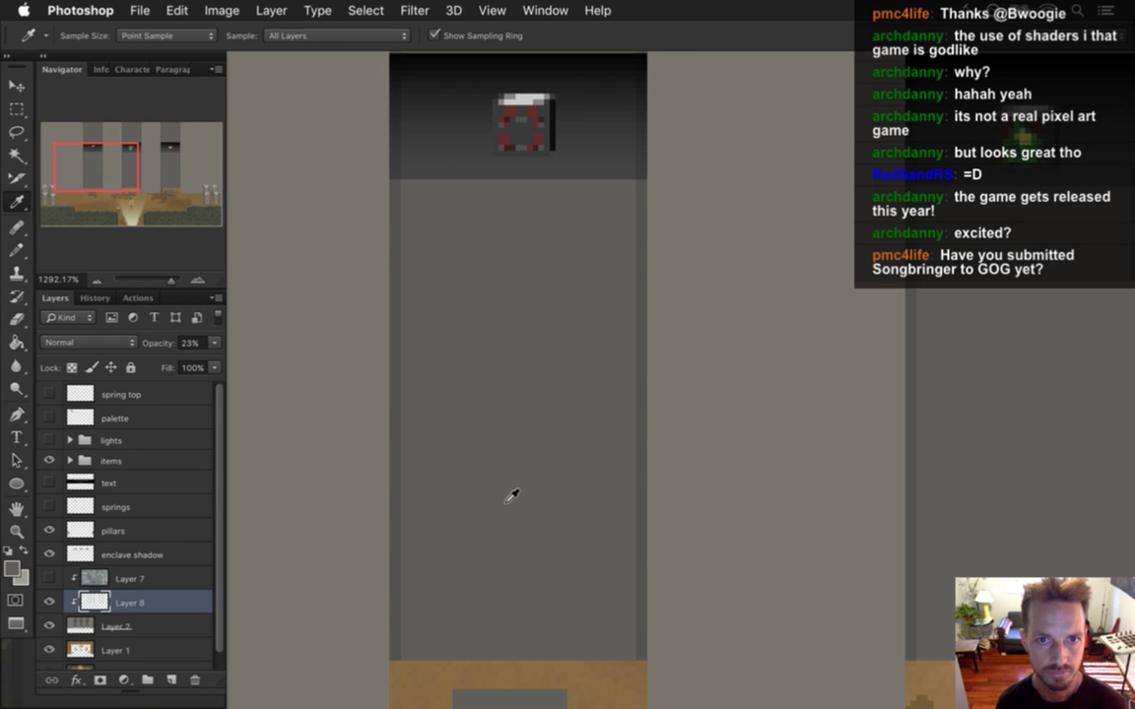
pyautogui.moveTo(572, 286); pyautogui.dragTo(540, 335)
pyautogui.click(545, 290)
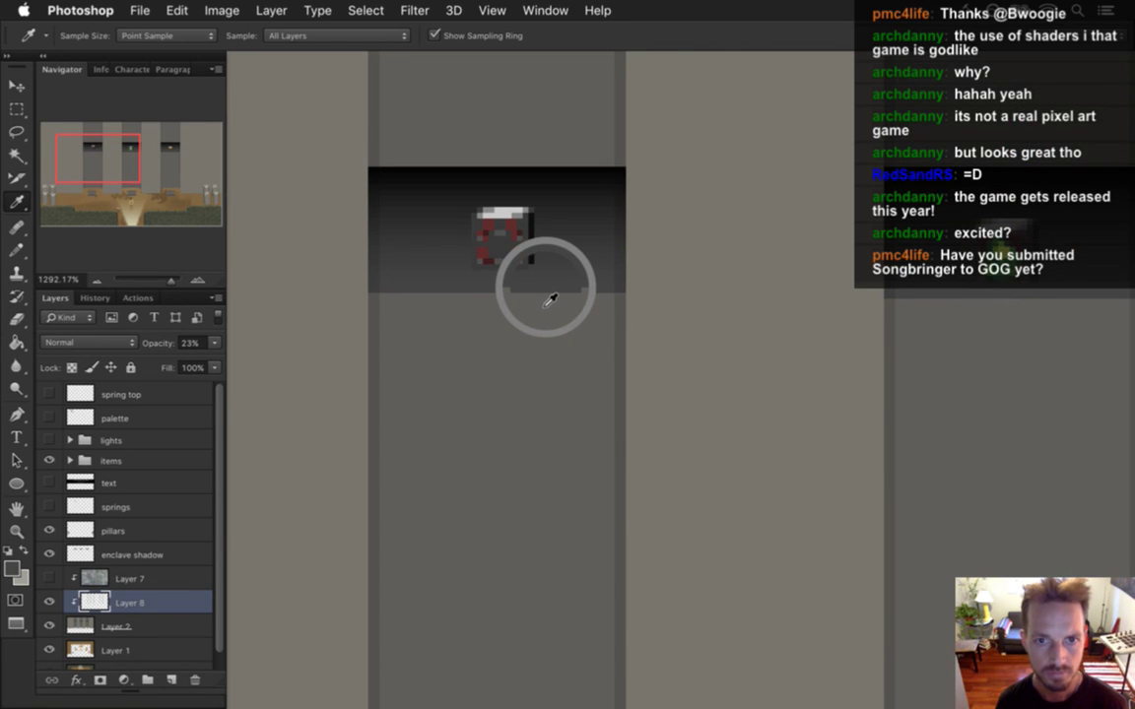
pyautogui.moveTo(531, 547); pyautogui.dragTo(546, 423)
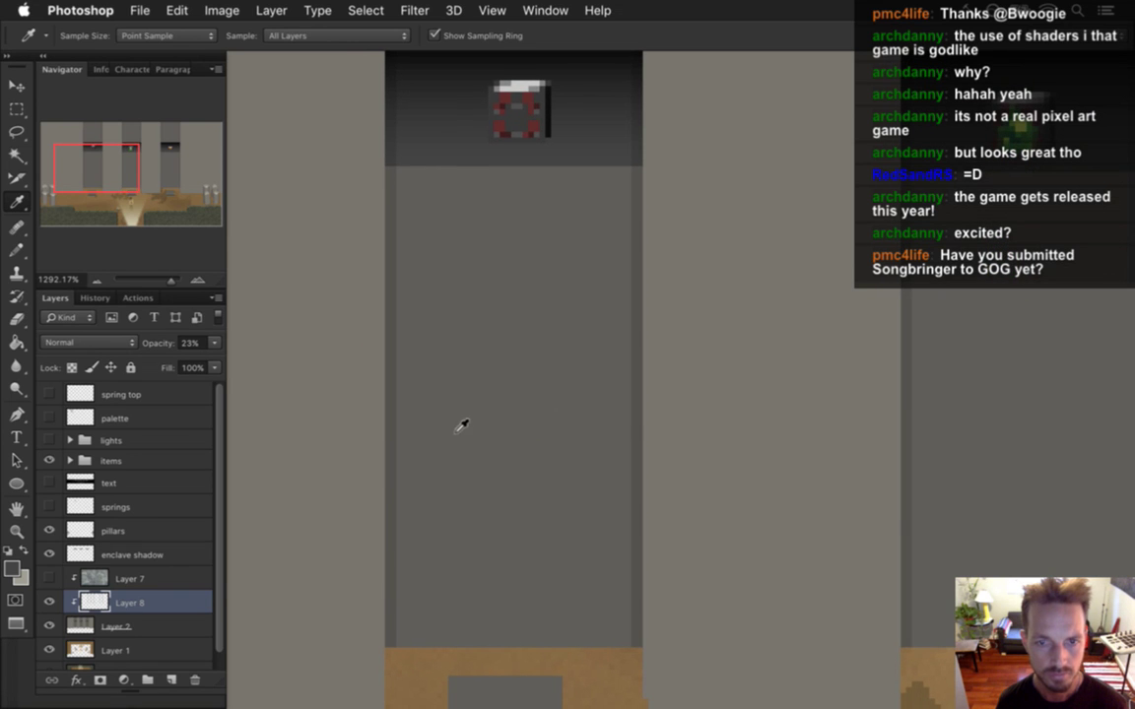
pyautogui.press('b')
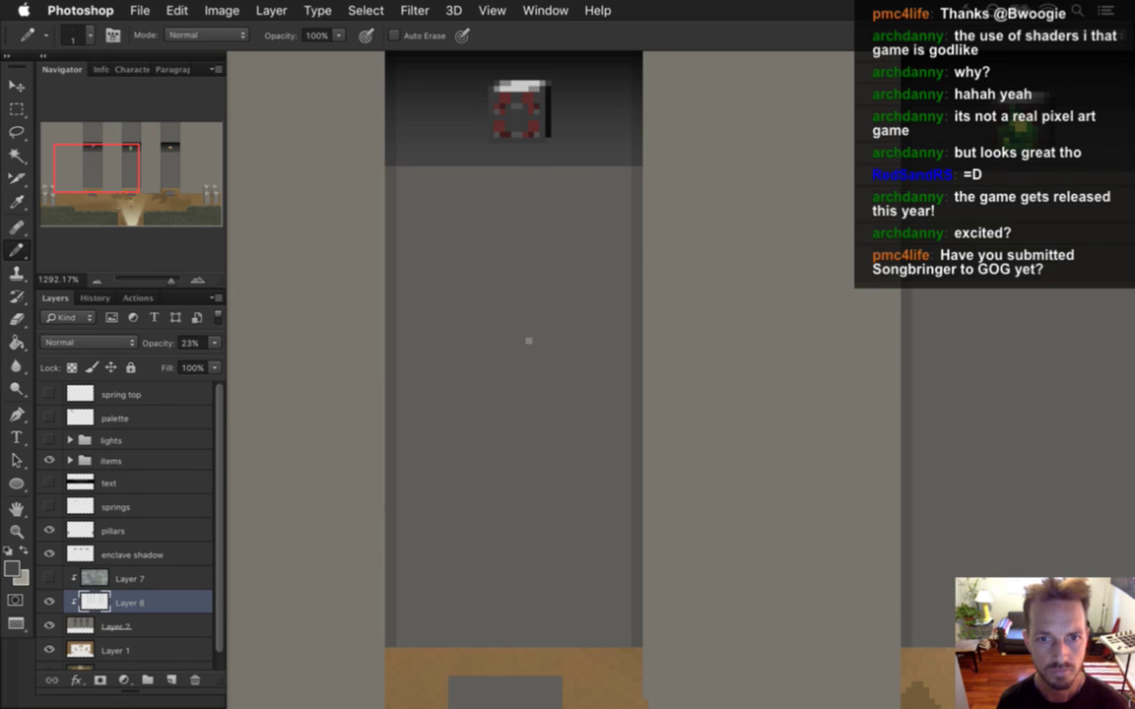
pyautogui.keyDown('alt'); pyautogui.click(448, 164); pyautogui.keyUp('alt')
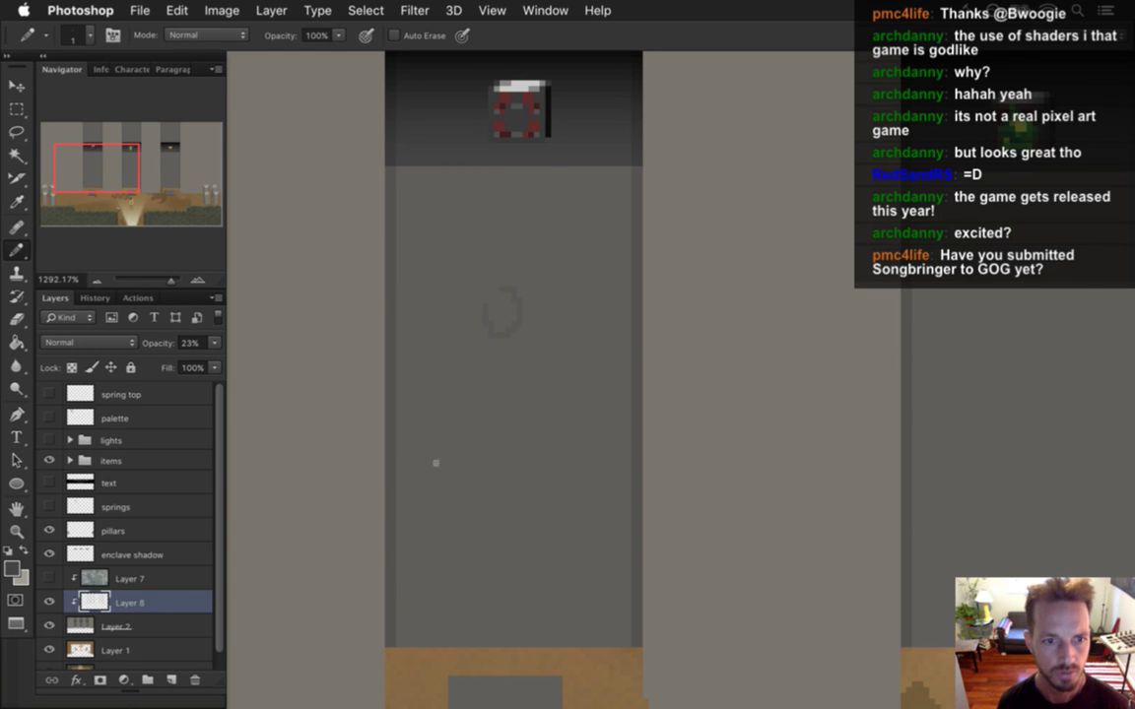
pyautogui.click(50, 600)
pyautogui.click(50, 601)
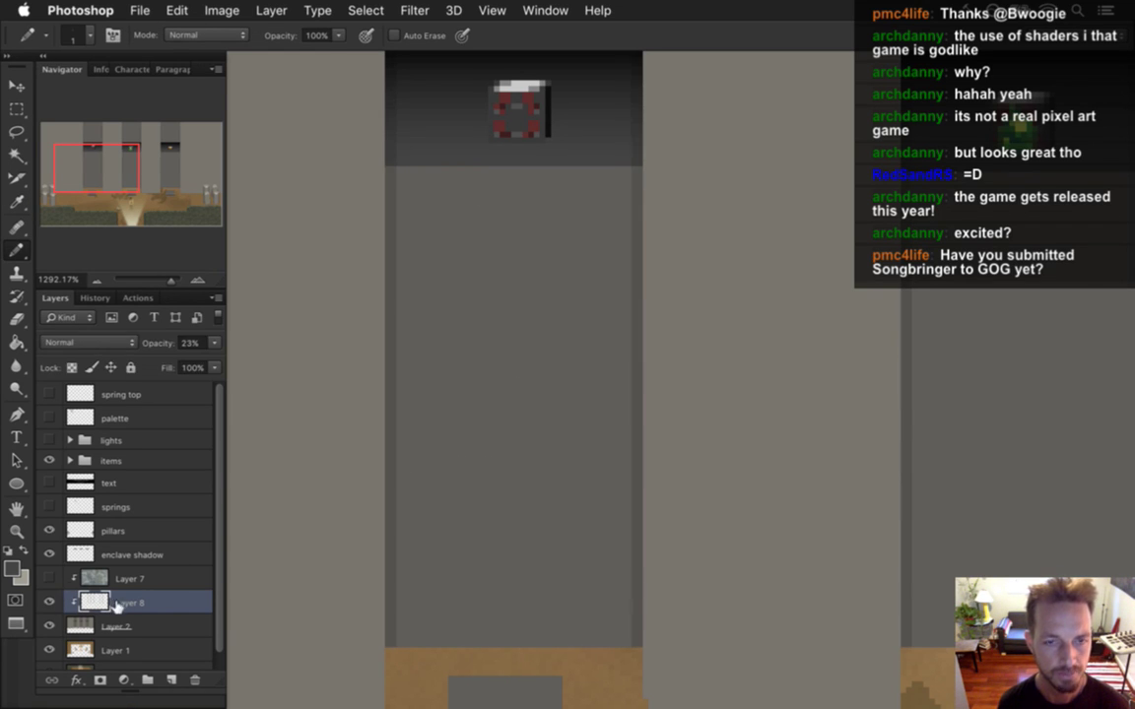
# Step: Try drawing the small rounded outline on Layer 2 with a 1-pixel pencil and sampled dark grey, and undo it
pyautogui.click(107, 625)
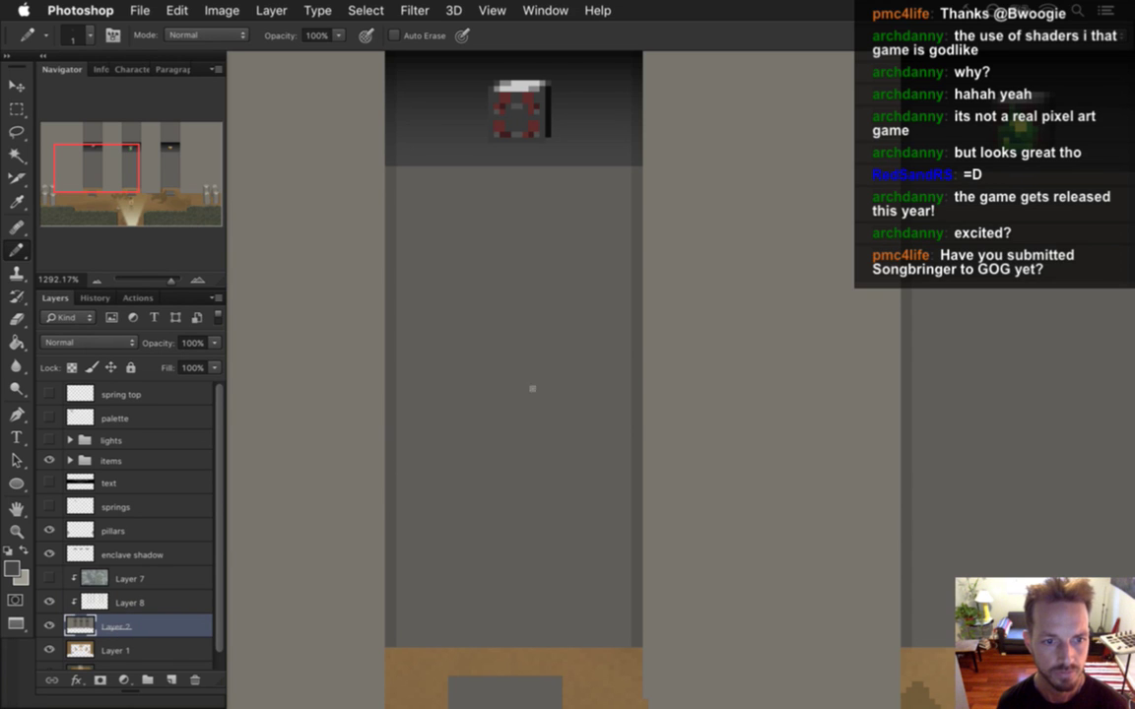
pyautogui.press('i')
pyautogui.click(468, 175)
pyautogui.press('b')
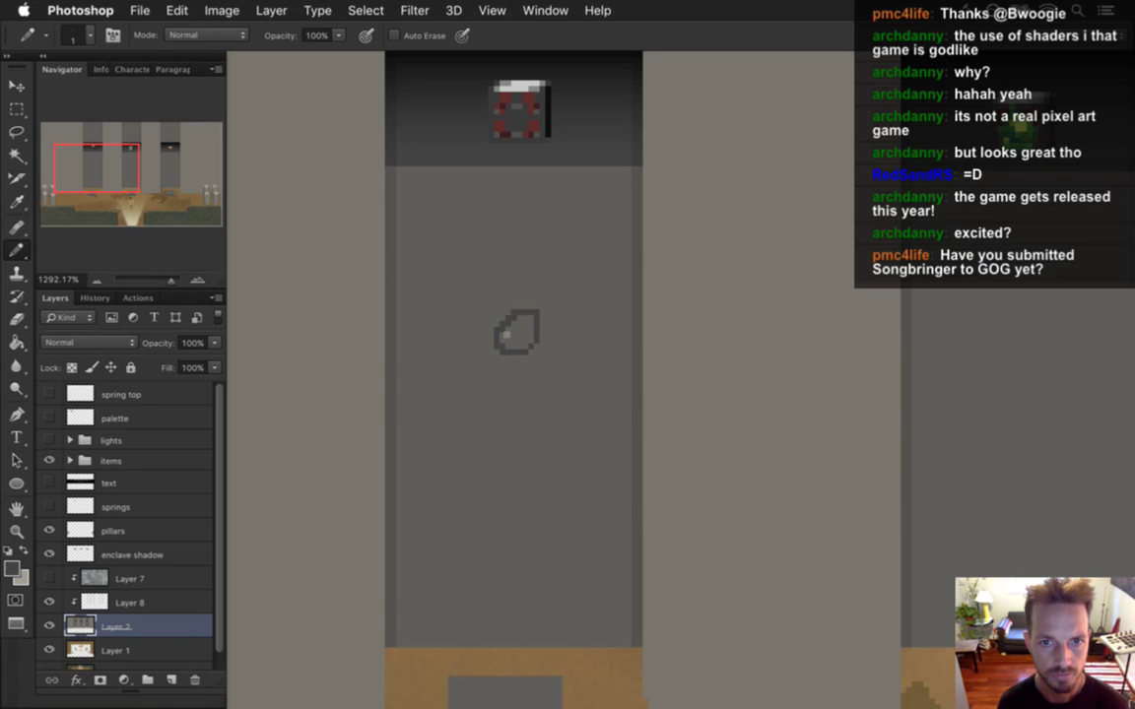
pyautogui.press('super+z')
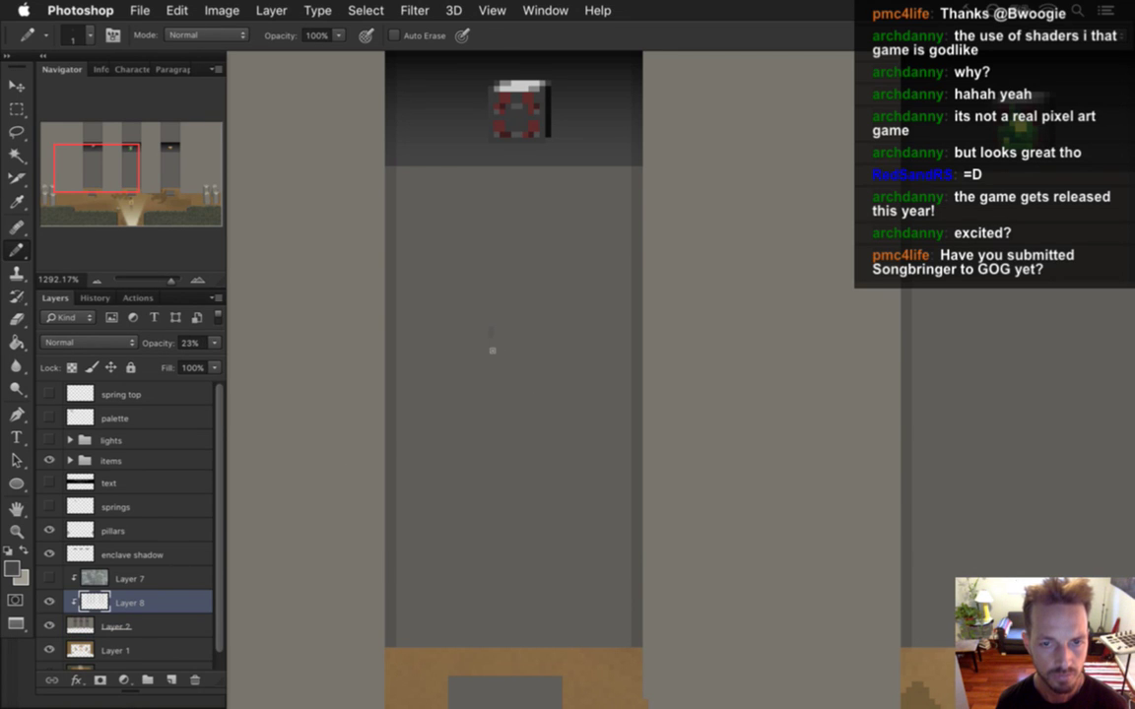
# Step: Draw a small comb-shaped glyph in dark grey at the middle of the recessed panel on Layer 2
pyautogui.click(98, 626)
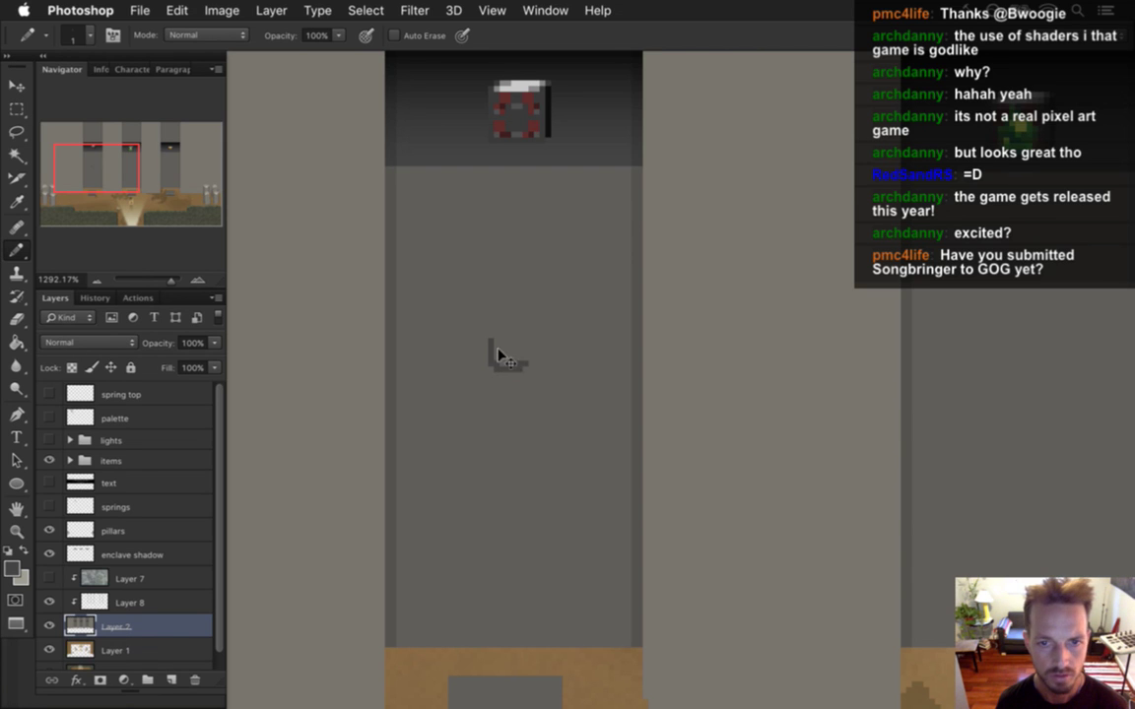
pyautogui.hotkey('alt', ']')
pyautogui.hotkey('alt', '[')
pyautogui.moveTo(490, 355)
pyautogui.mouseDown()
pyautogui.moveTo(489, 408)
pyautogui.moveTo(532, 398)
pyautogui.mouseUp()
pyautogui.moveTo(508, 355)
pyautogui.mouseDown()
pyautogui.moveTo(520, 399)
pyautogui.moveTo(497, 379)
pyautogui.mouseUp()
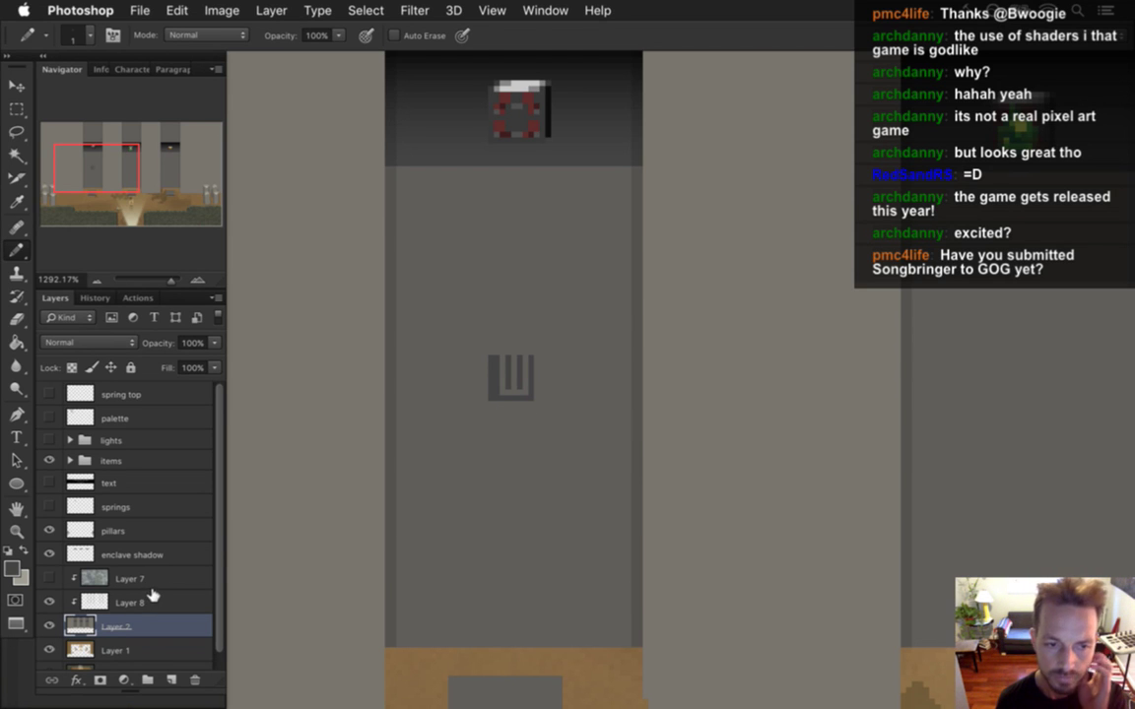
# Step: Show the lights group and the Layer 7 texture to preview the glyph under the scene lighting
pyautogui.click(49, 440)
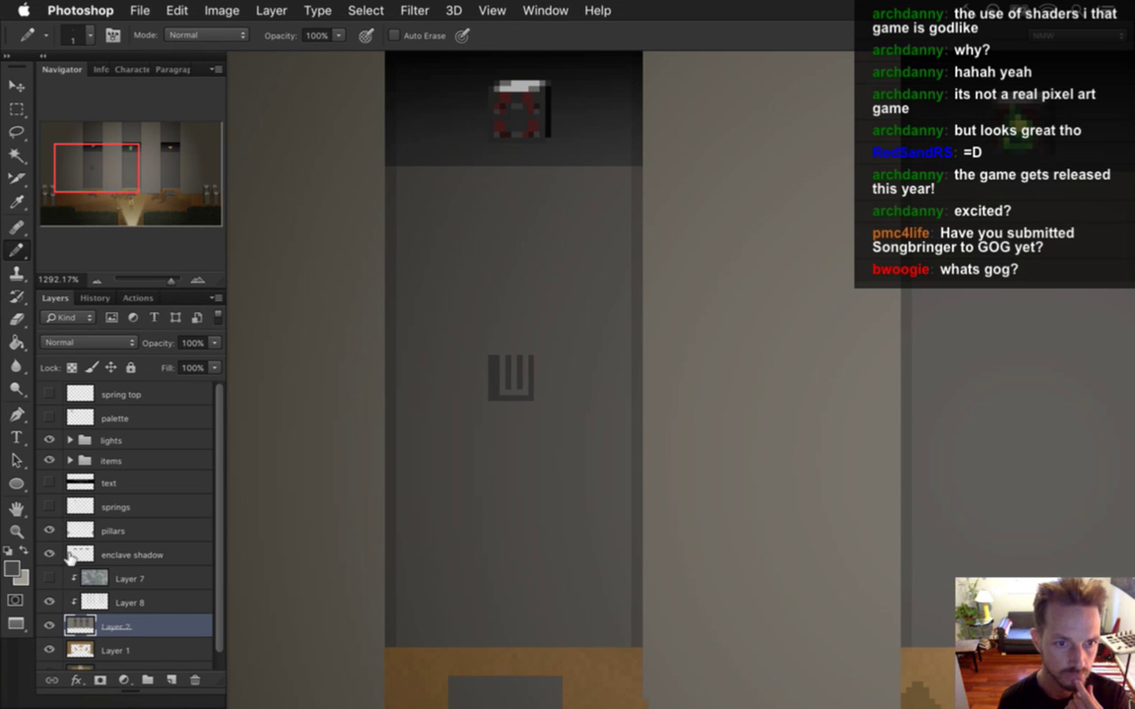
pyautogui.click(49, 577)
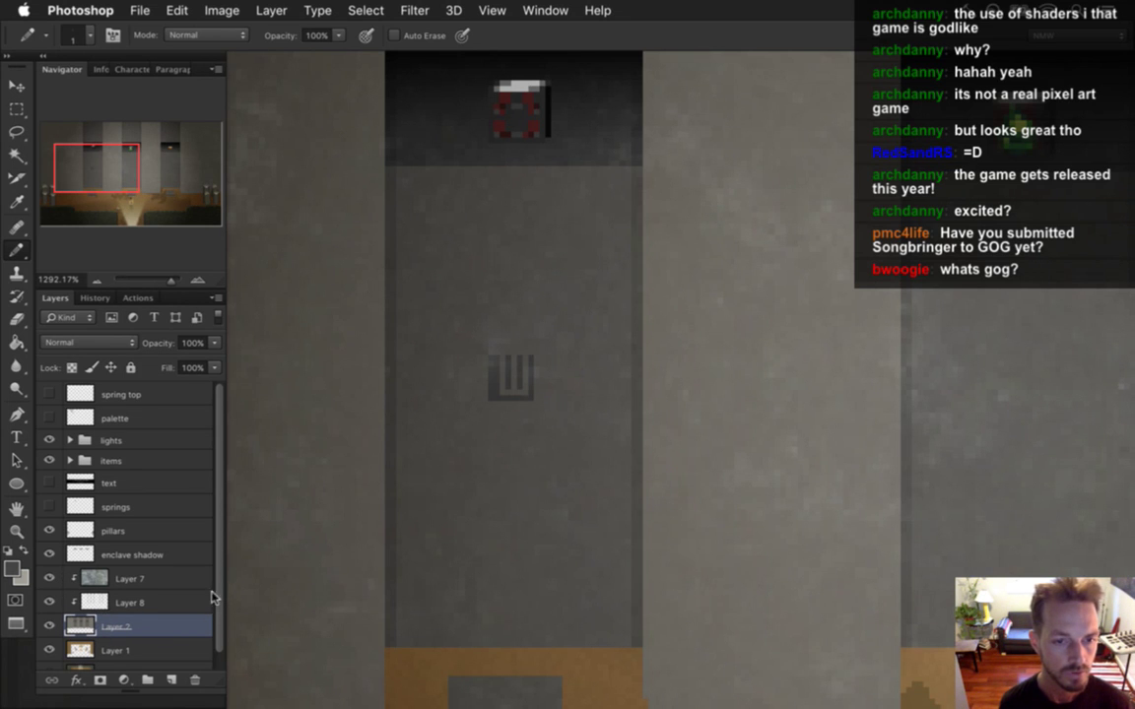
pyautogui.scroll(-1, 215, 591)
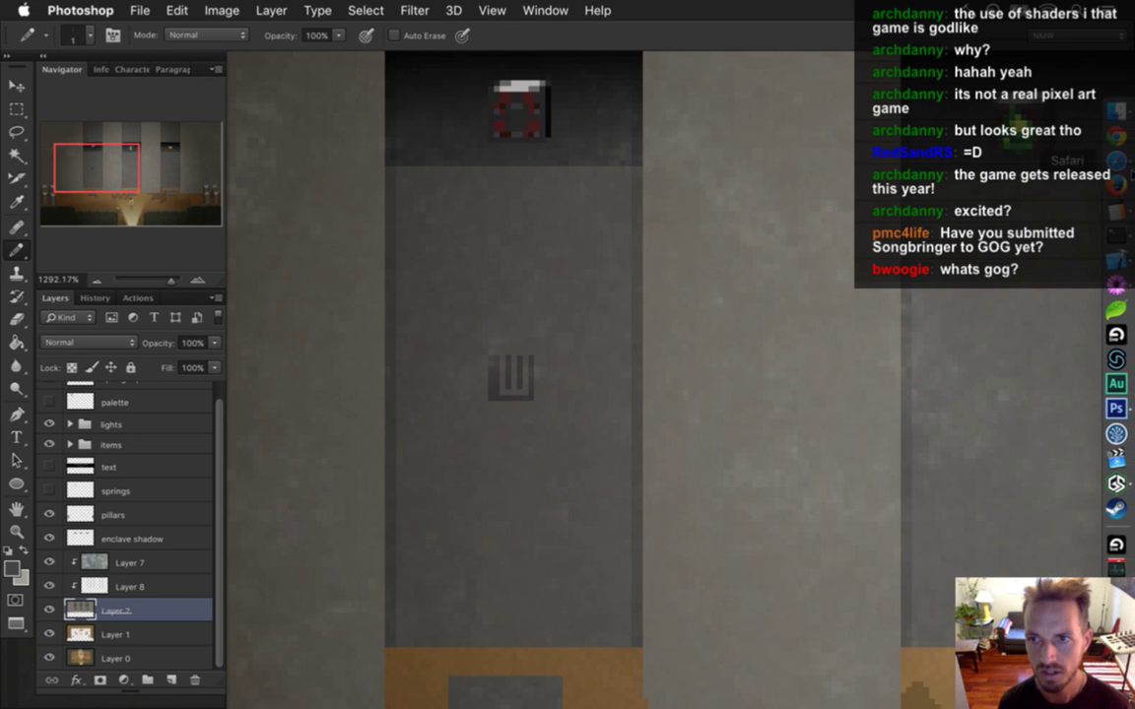
# Step: Open gog.com in Safari, look over the store's front page, and return to Photoshop
pyautogui.click(1115, 430)
pyautogui.write('gog.com')
pyautogui.press('Return')
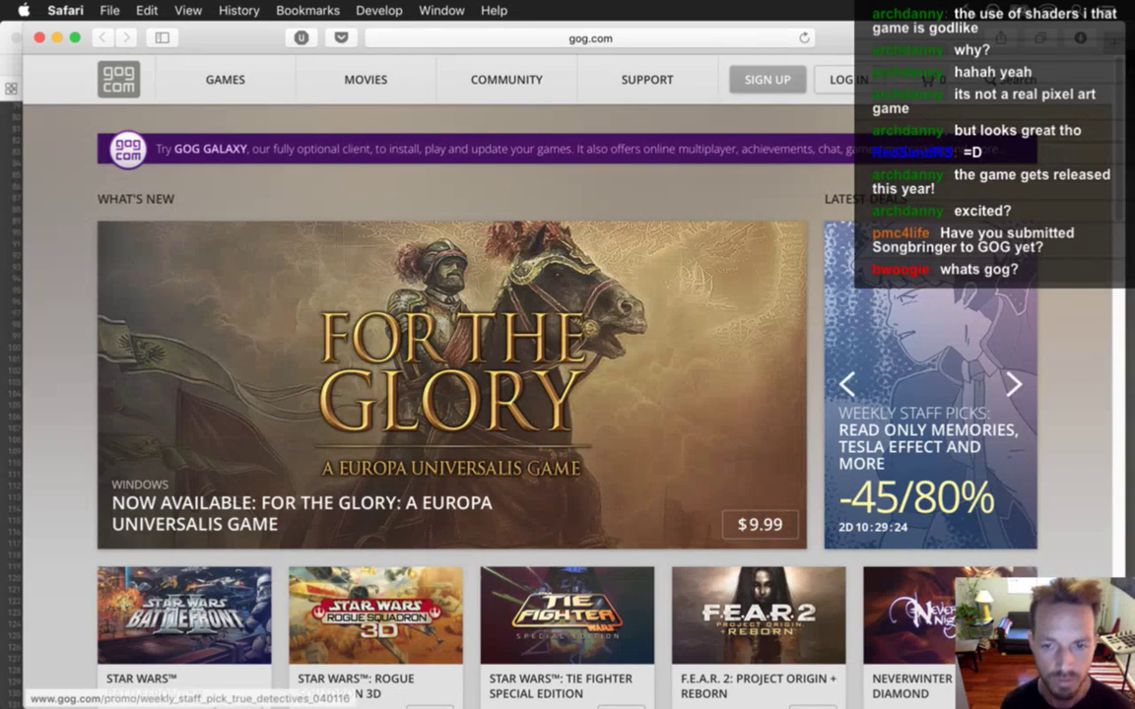
pyautogui.scroll(-5, 1114, 139)
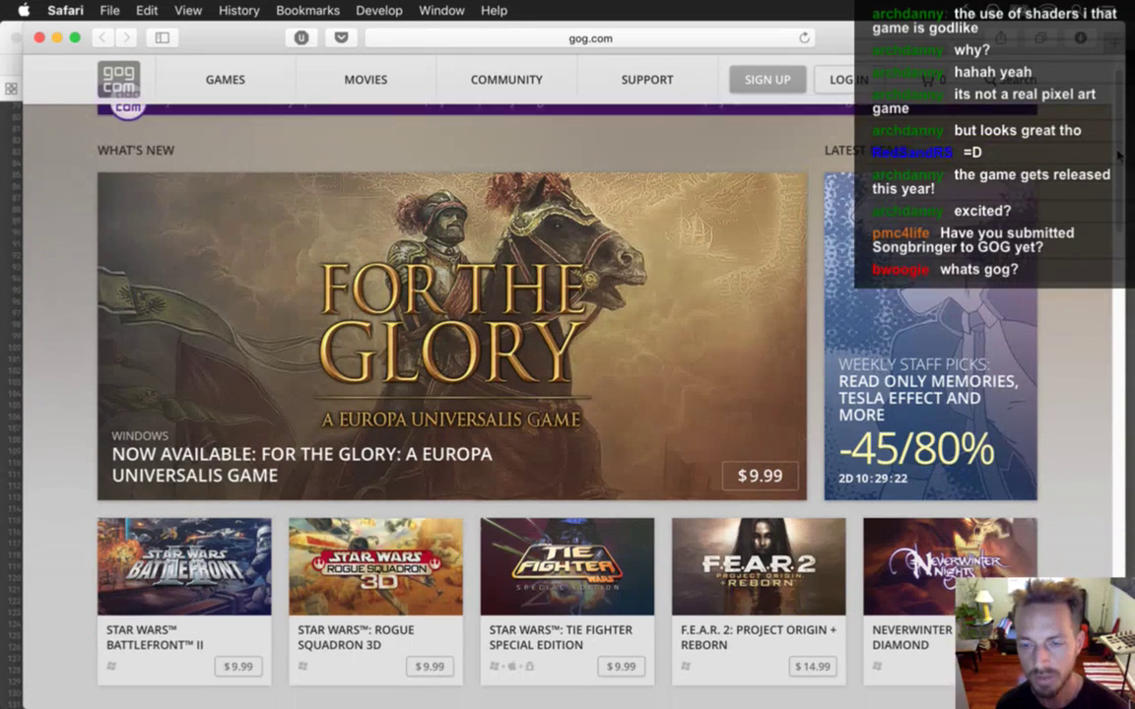
pyautogui.scroll(-2, 1118, 224)
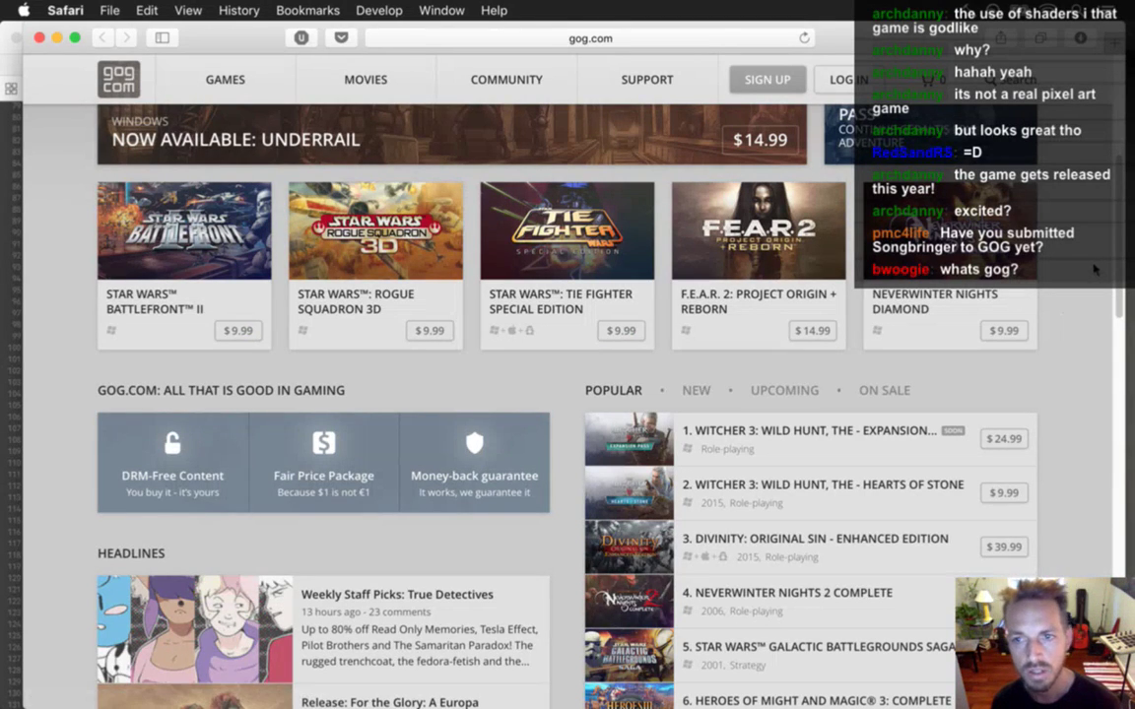
pyautogui.scroll(1, 1122, 248)
pyautogui.scroll(5, 1123, 248)
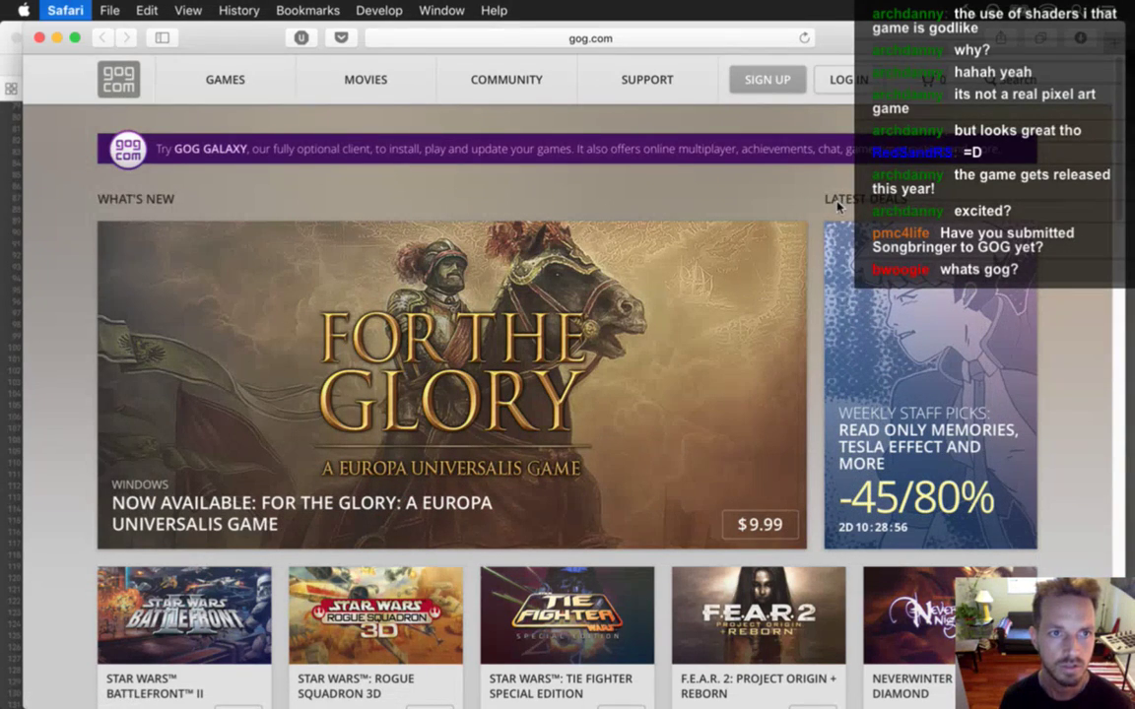
pyautogui.press('super+Tab')
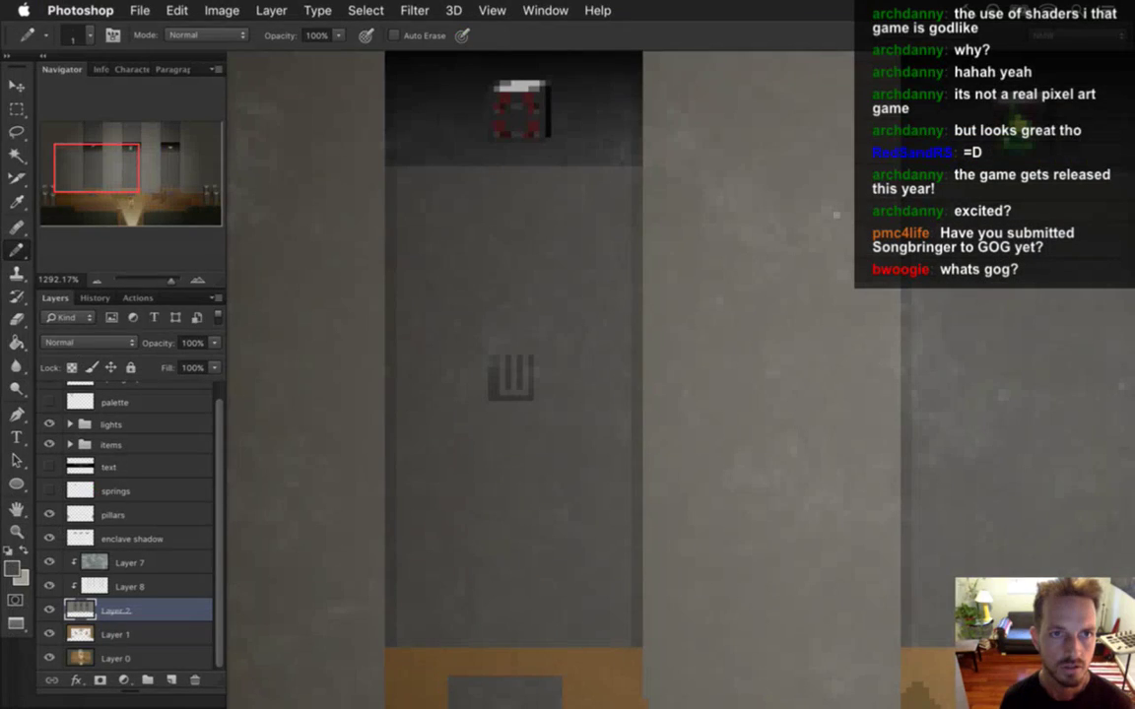
# Step: Add an empty layer between Layer 7 and enclave shadow, and hide Layer 7 and the lights group
pyautogui.click(190, 539)
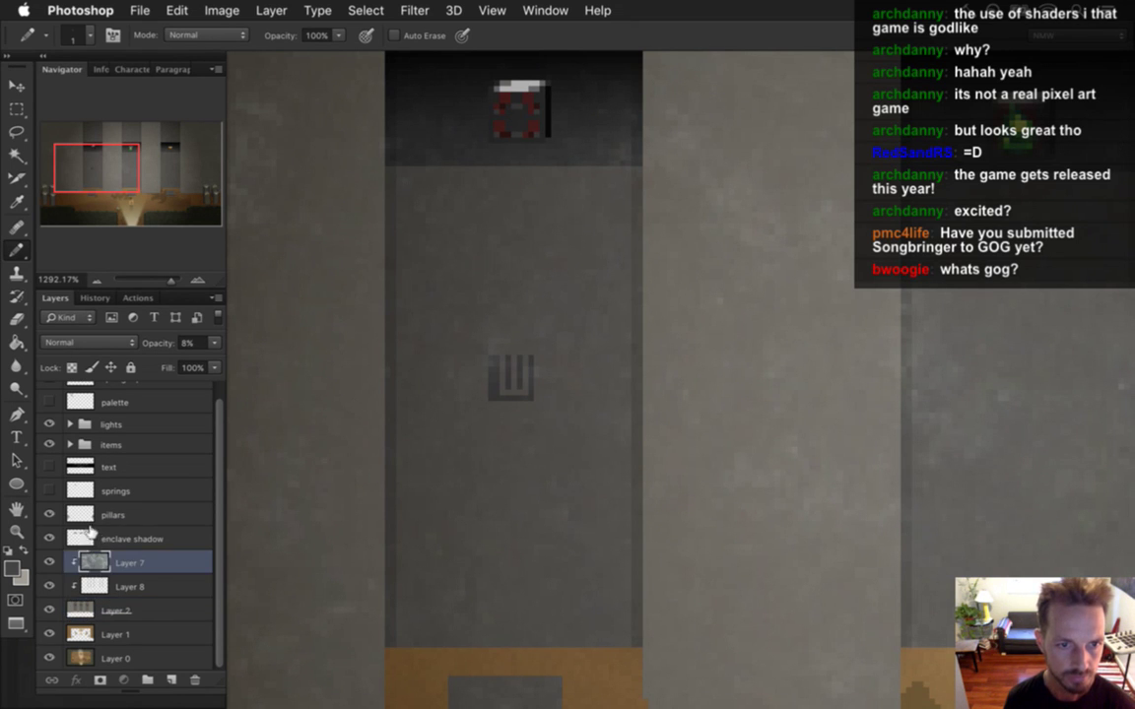
pyautogui.click(172, 680)
pyautogui.moveTo(118, 539)
pyautogui.mouseDown()
pyautogui.moveTo(99, 576)
pyautogui.moveTo(109, 551)
pyautogui.mouseUp()
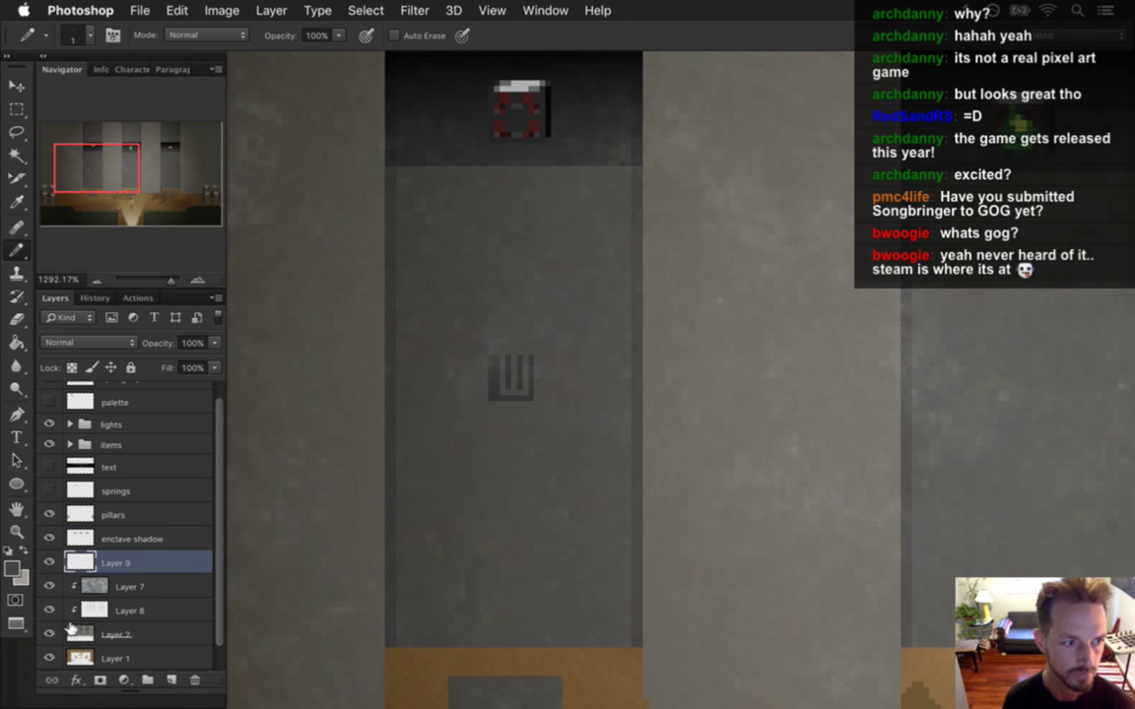
pyautogui.click(49, 586)
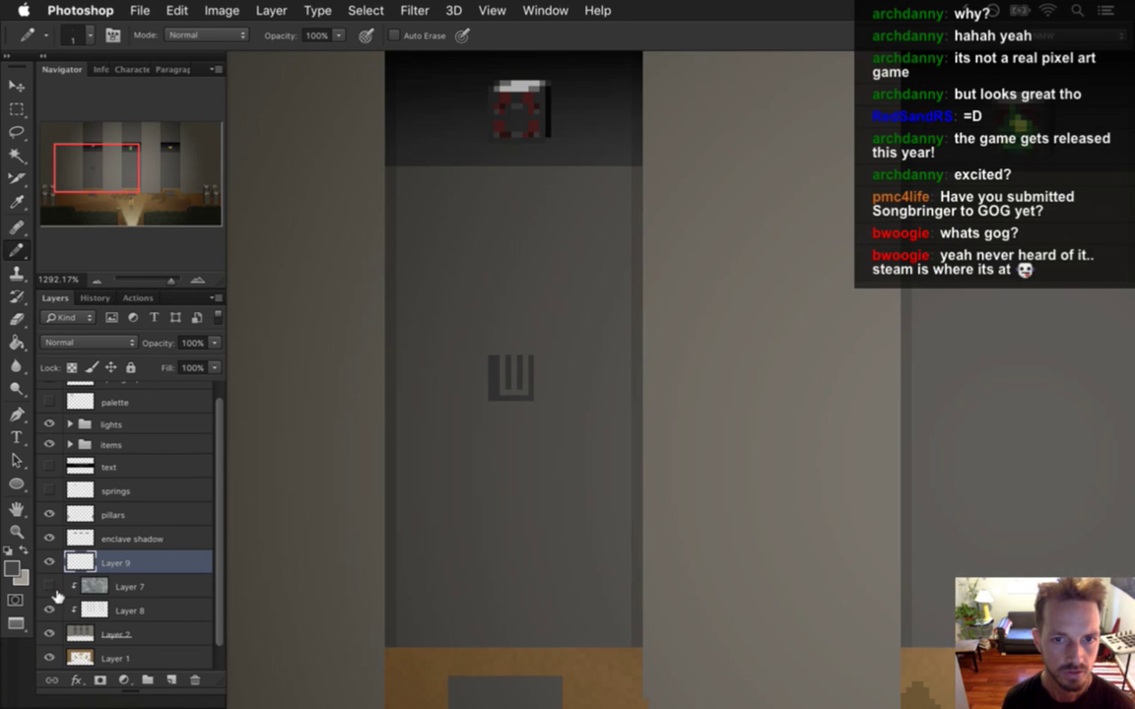
pyautogui.click(49, 424)
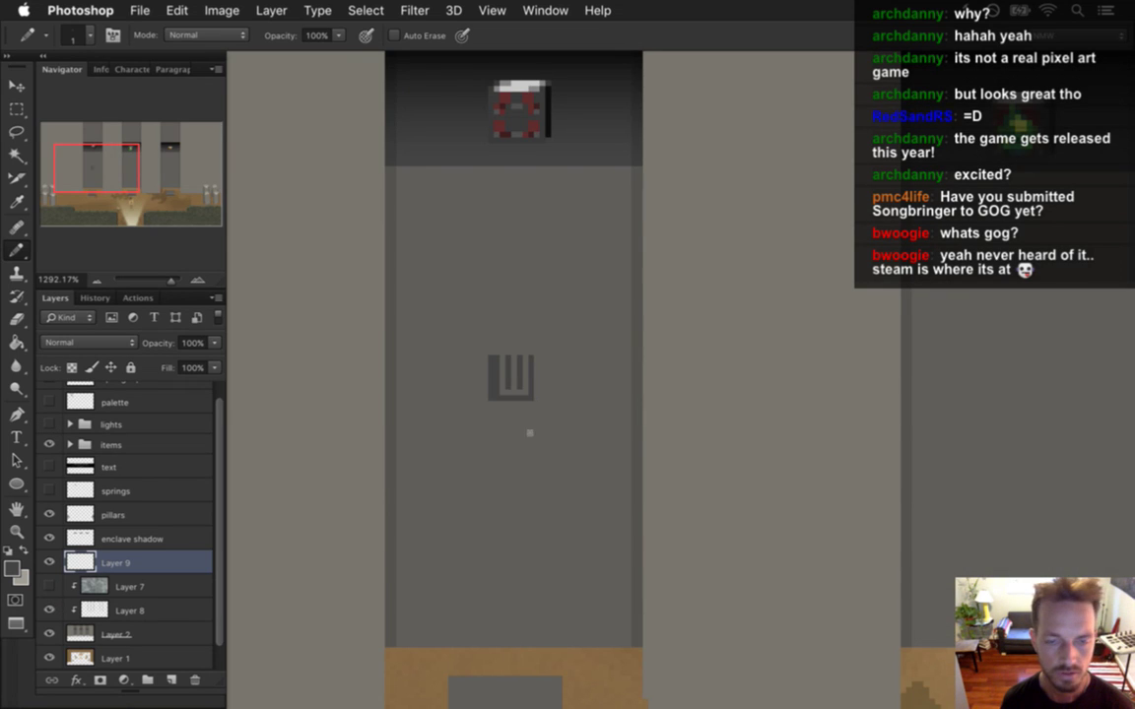
# Step: Remove the comb-shaped glyph from Layer 2 by painting over it with the sampled panel grey
pyautogui.keyDown('alt'); pyautogui.click(478, 396); pyautogui.keyUp('alt')
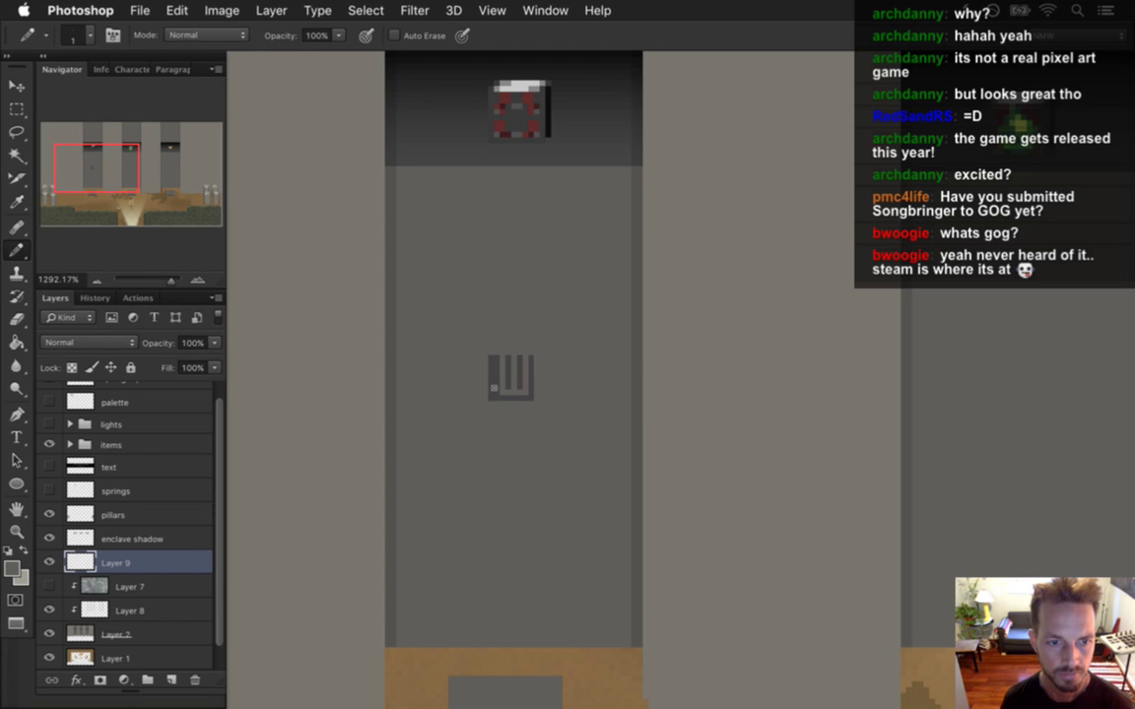
pyautogui.press(']')
pyautogui.press(']')
pyautogui.press('[')
pyautogui.press('[')
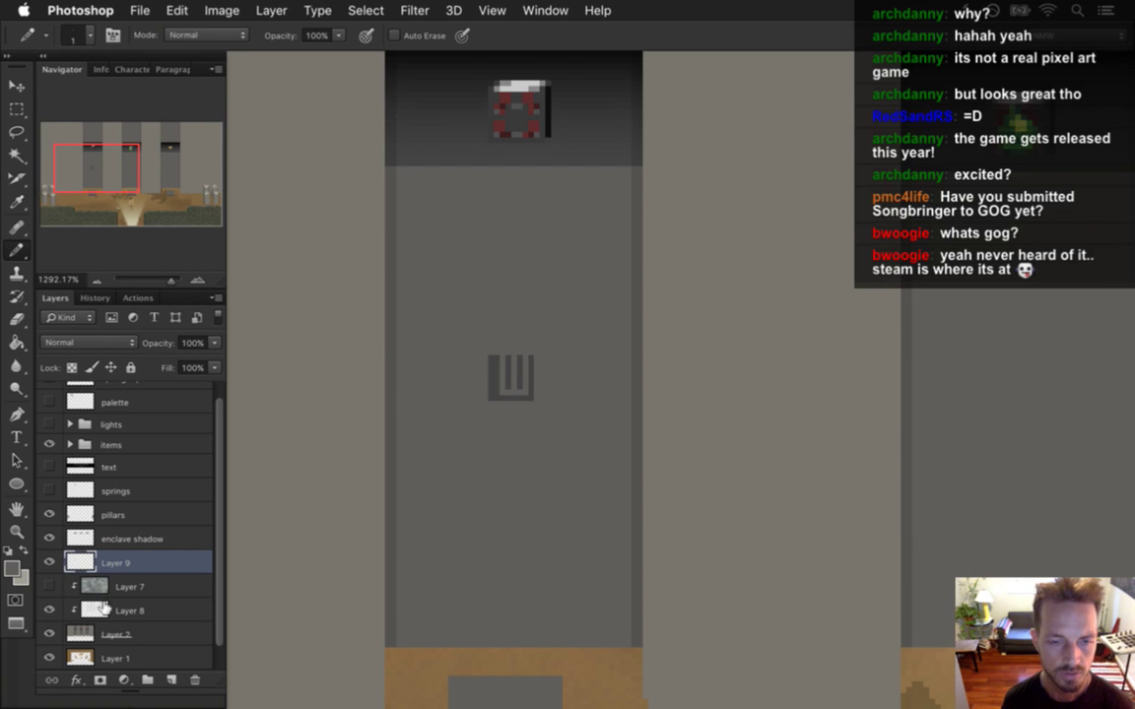
pyautogui.click(117, 634)
pyautogui.moveTo(504, 374)
pyautogui.mouseDown()
pyautogui.moveTo(532, 388)
pyautogui.moveTo(524, 407)
pyautogui.moveTo(501, 394)
pyautogui.moveTo(514, 404)
pyautogui.moveTo(502, 408)
pyautogui.moveTo(519, 380)
pyautogui.mouseUp()
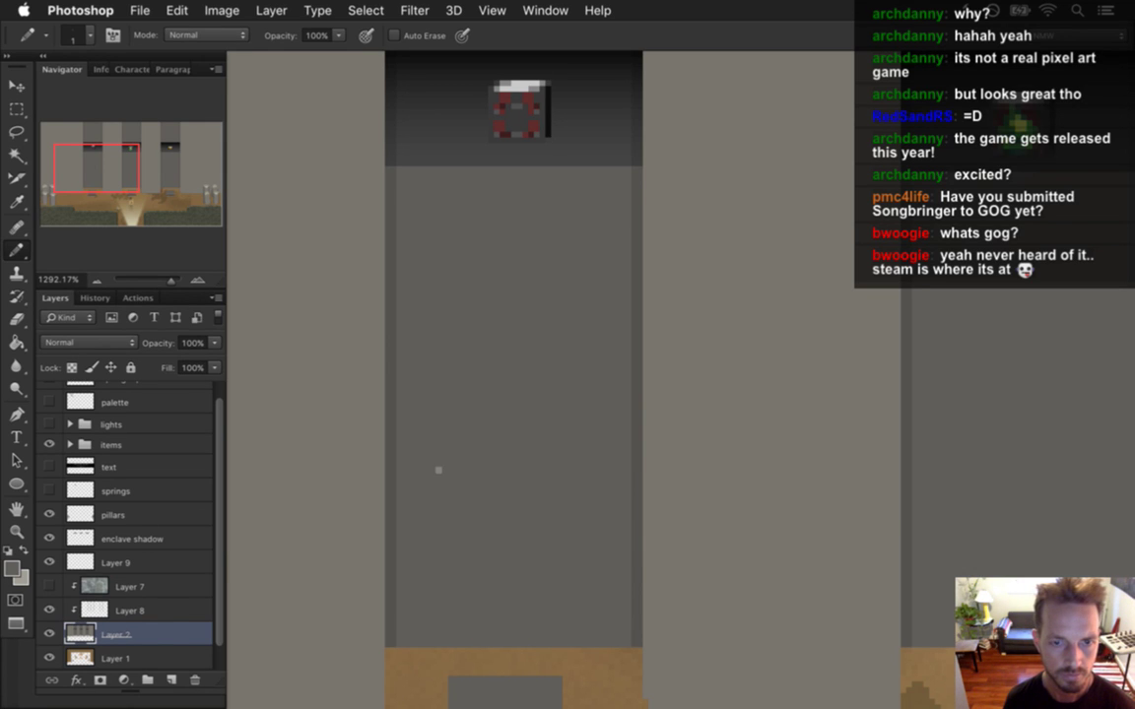
# Step: Draw a small comb-shaped mark with a thick first bar and three thin bars on Layer 9, using the dark grey sampled near the enclave shadow
pyautogui.click(79, 562)
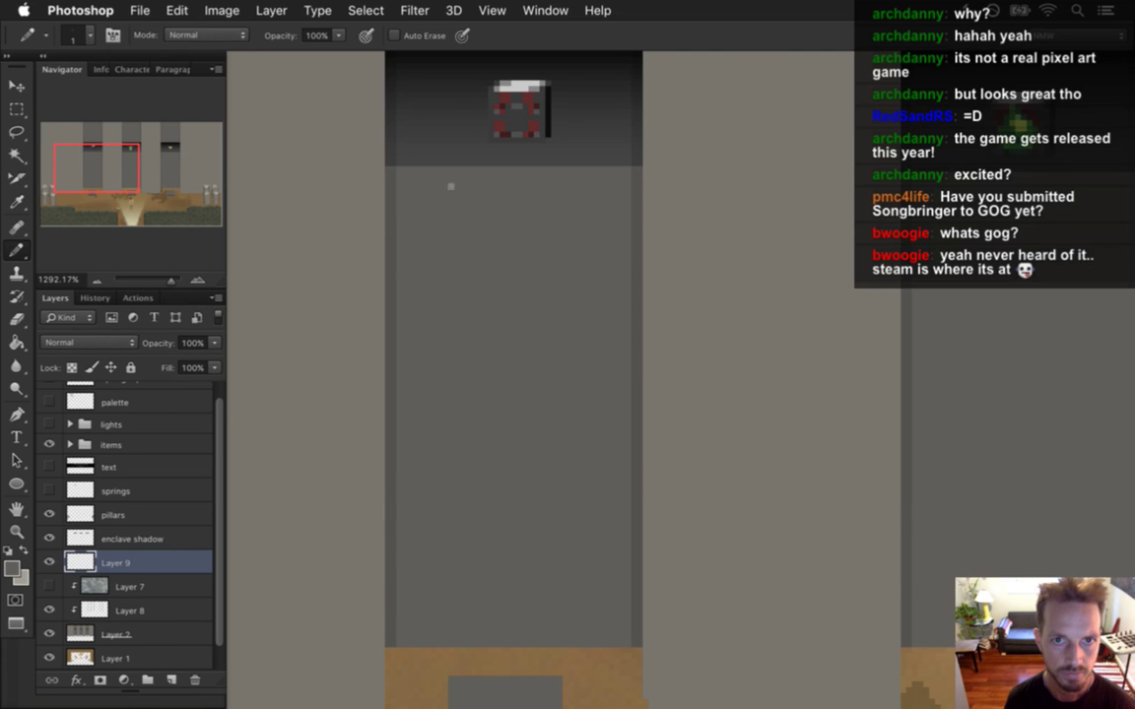
pyautogui.keyDown('alt'); pyautogui.click(467, 170); pyautogui.keyUp('alt')
pyautogui.moveTo(483, 330); pyautogui.dragTo(486, 364)
pyautogui.keyDown('shift'); pyautogui.click(533, 361); pyautogui.keyUp('shift')
pyautogui.moveTo(529, 329)
pyautogui.mouseDown()
pyautogui.moveTo(533, 362)
pyautogui.moveTo(506, 363)
pyautogui.mouseUp()
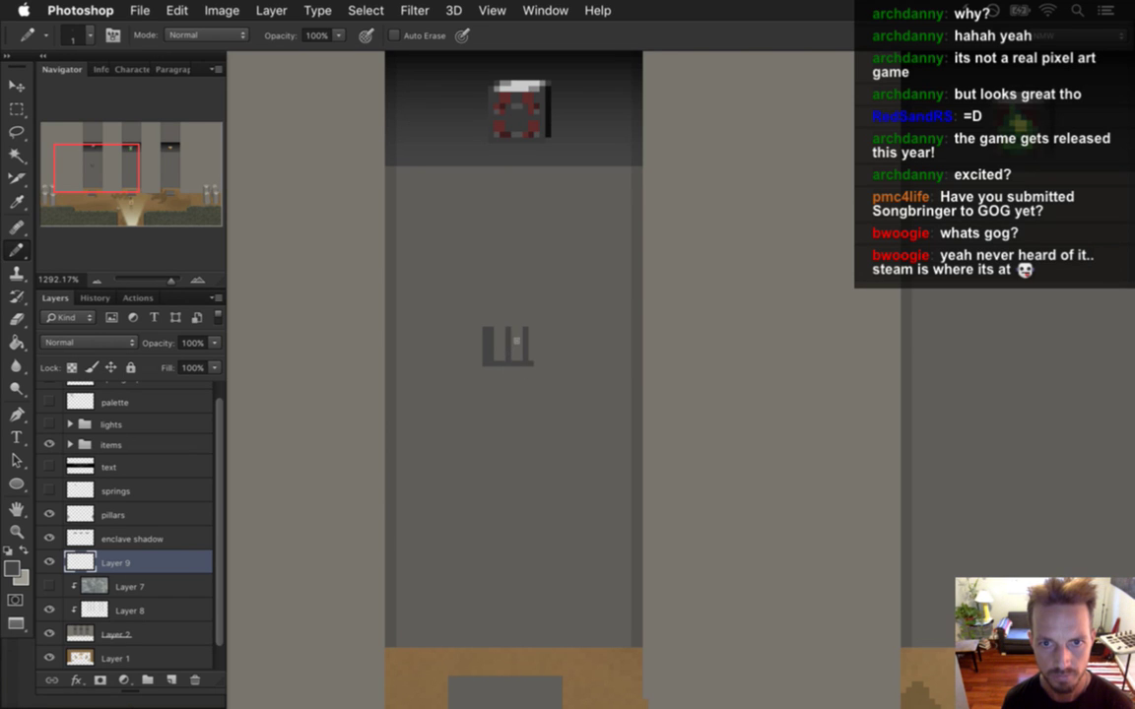
pyautogui.press('super+z')
pyautogui.moveTo(512, 328); pyautogui.dragTo(507, 363)
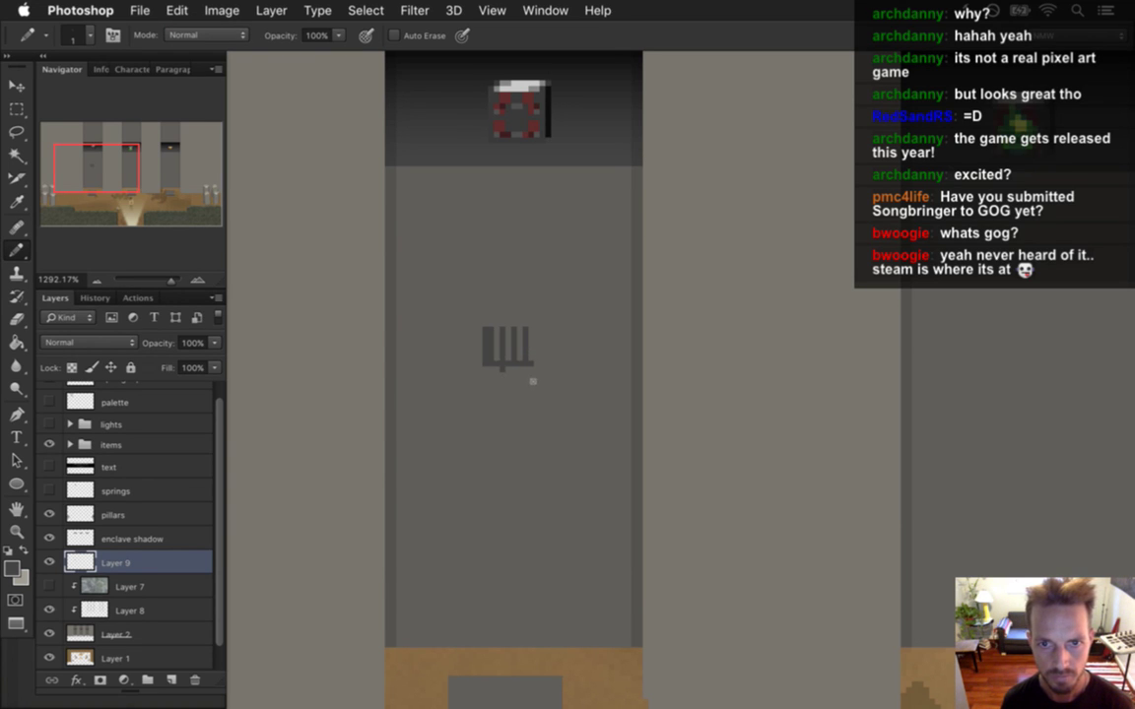
# Step: Erase the stray pixels around the mark's base, and show Layer 7 and the lights group again
pyautogui.press('i')
pyautogui.press('e')
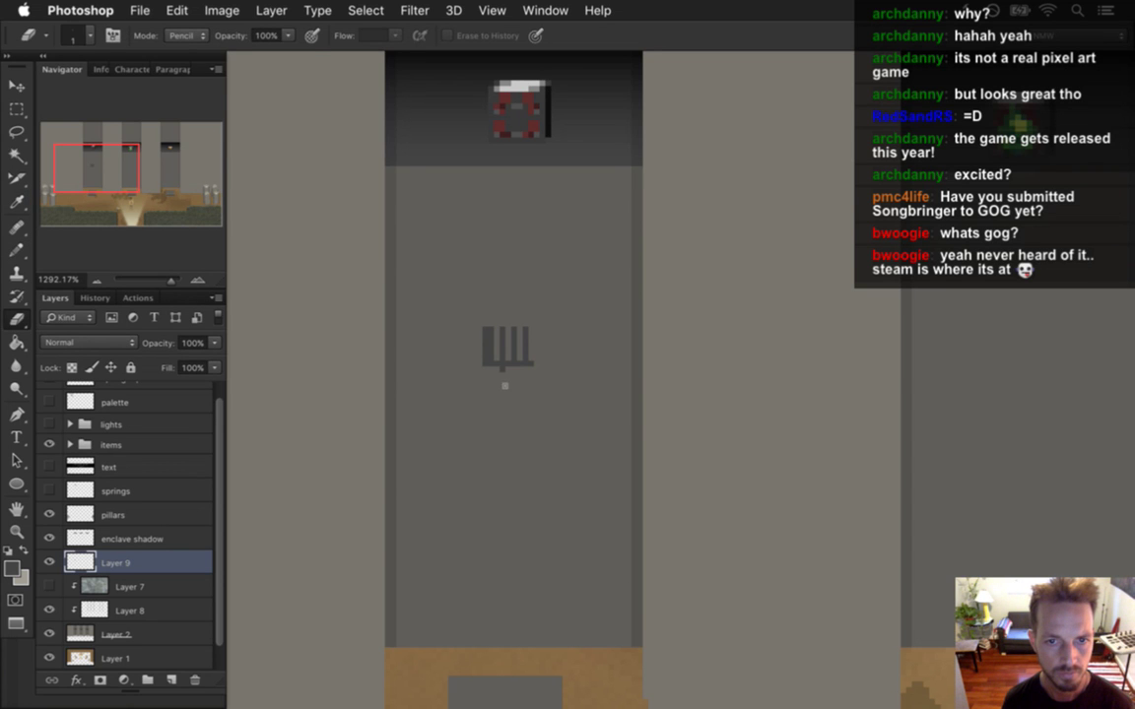
pyautogui.click(50, 586)
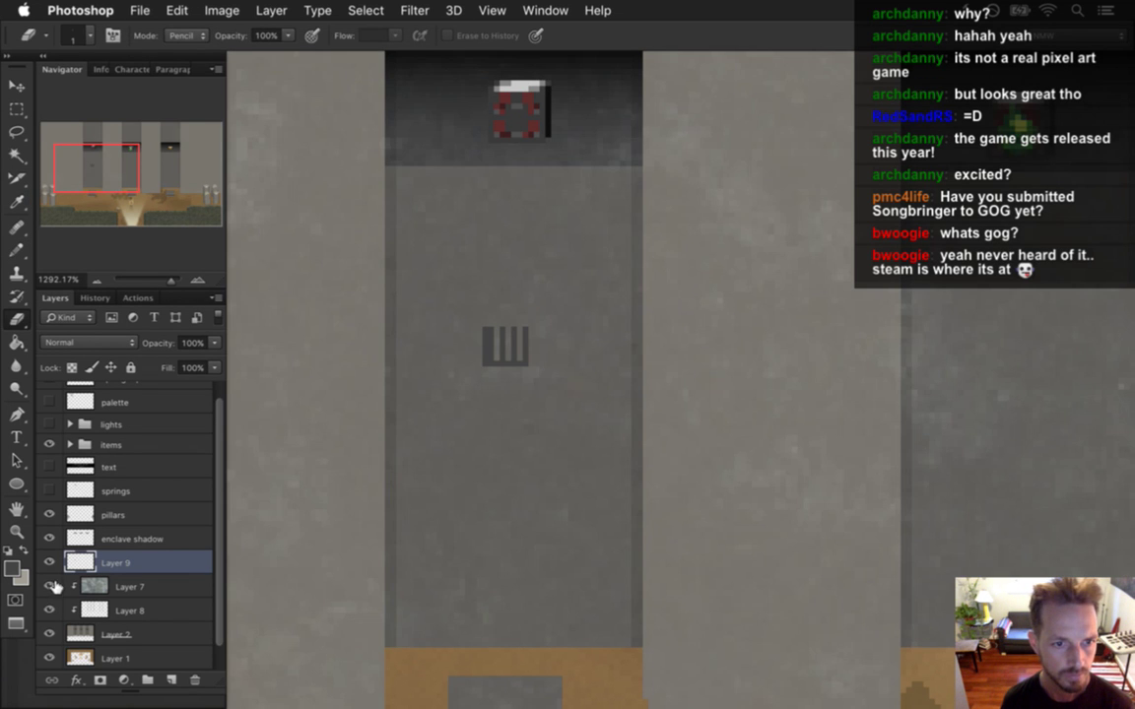
pyautogui.click(50, 424)
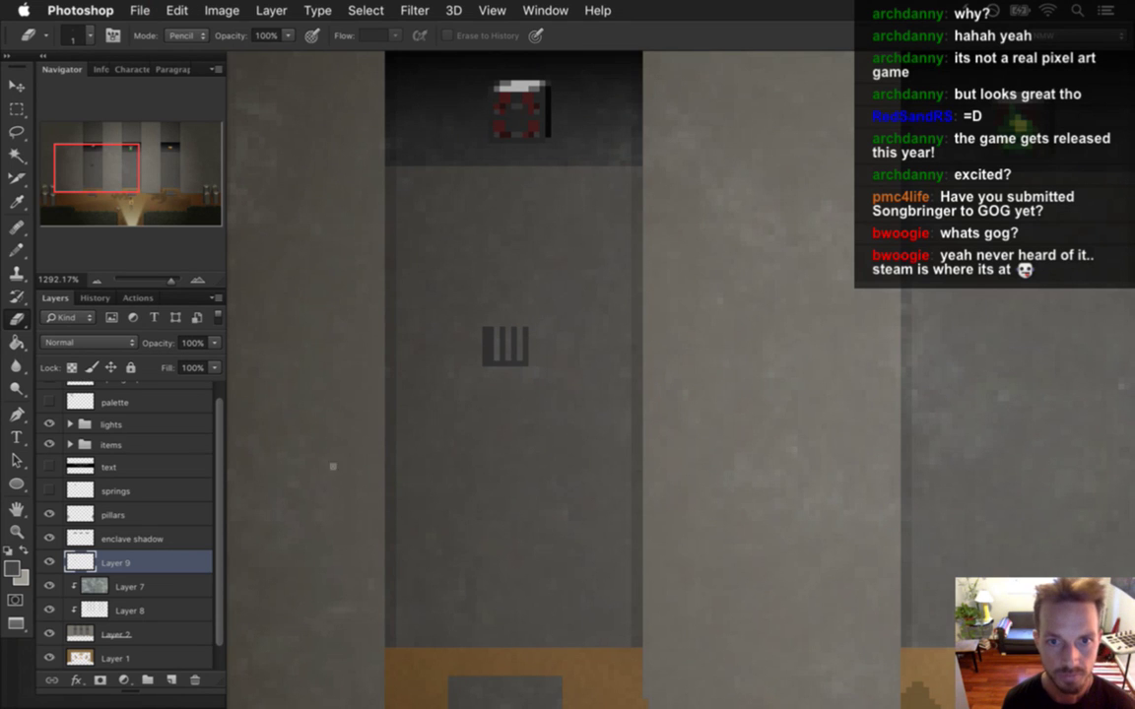
# Step: Extend the mark's bars up to the enclave shadow with short crosspieces, and draw a long thin line from its base toward the floor
pyautogui.press('b')
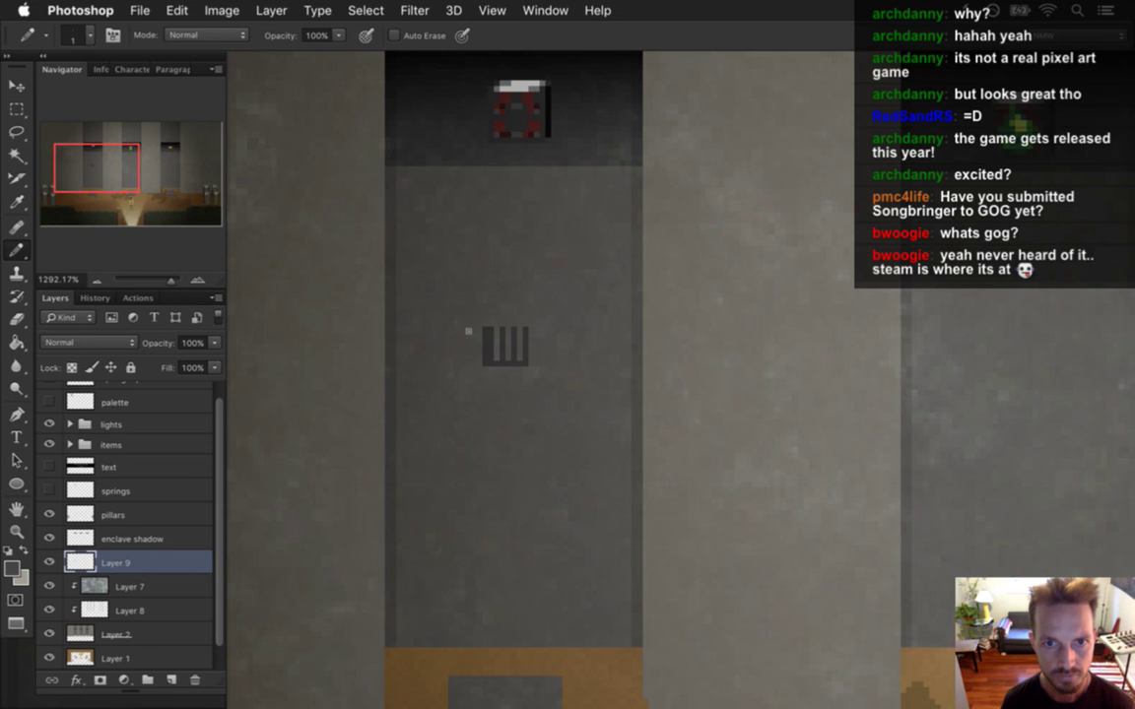
pyautogui.moveTo(493, 185); pyautogui.dragTo(492, 268)
pyautogui.press('super+z')
pyautogui.moveTo(486, 174); pyautogui.dragTo(487, 268)
pyautogui.moveTo(490, 193); pyautogui.dragTo(490, 267)
pyautogui.moveTo(501, 194)
pyautogui.mouseDown()
pyautogui.moveTo(489, 342)
pyautogui.moveTo(485, 277)
pyautogui.moveTo(486, 354)
pyautogui.moveTo(501, 288)
pyautogui.moveTo(515, 356)
pyautogui.moveTo(512, 195)
pyautogui.moveTo(524, 194)
pyautogui.moveTo(525, 365)
pyautogui.mouseUp()
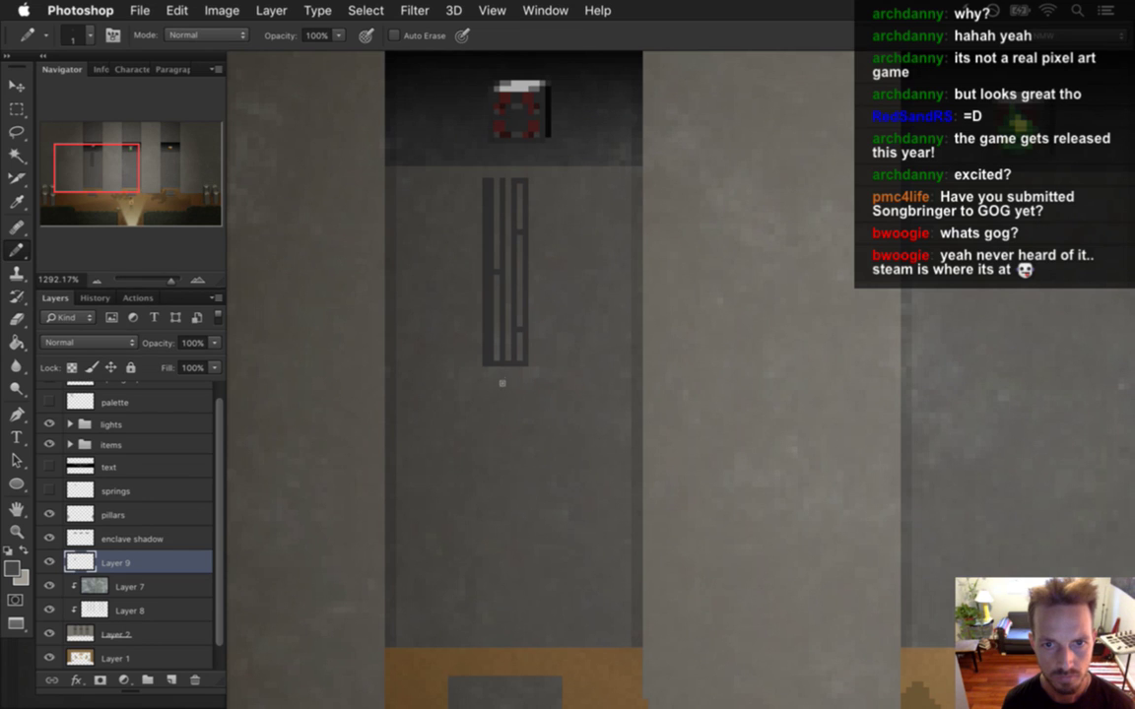
pyautogui.moveTo(500, 375); pyautogui.dragTo(493, 597)
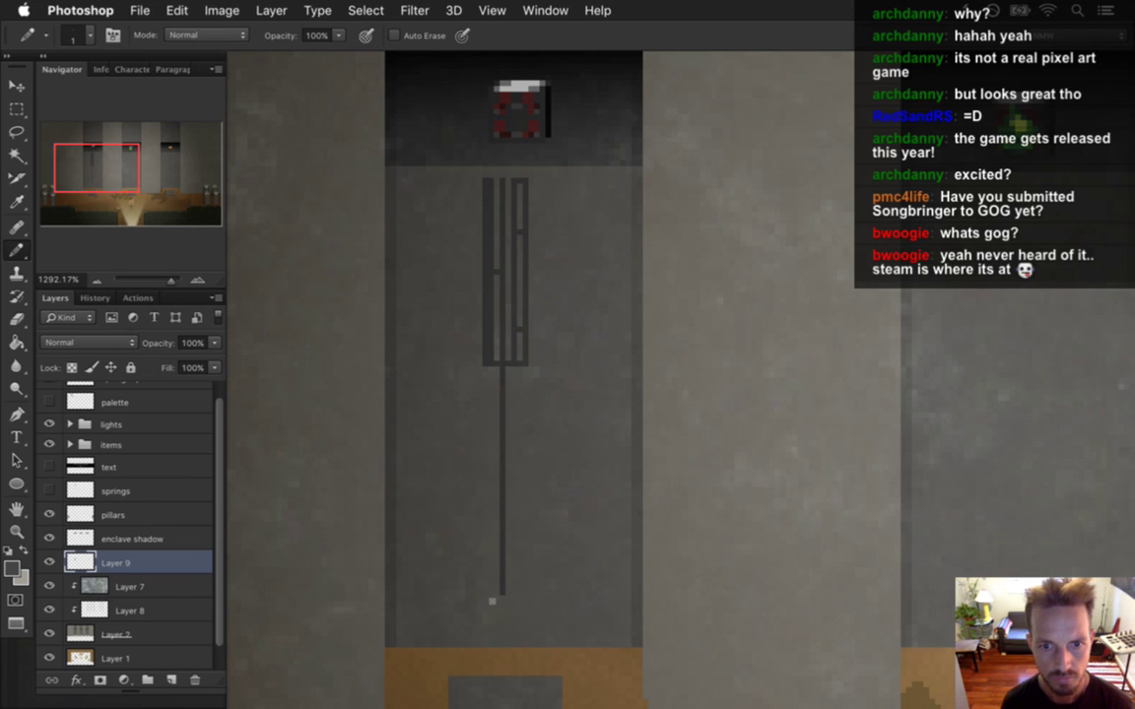
# Step: Draw a second thin line beside the shaft on Layer 9, with stair-stepped lines descending from the shaft's base to the floor on both sides
pyautogui.moveTo(514, 375); pyautogui.dragTo(516, 596)
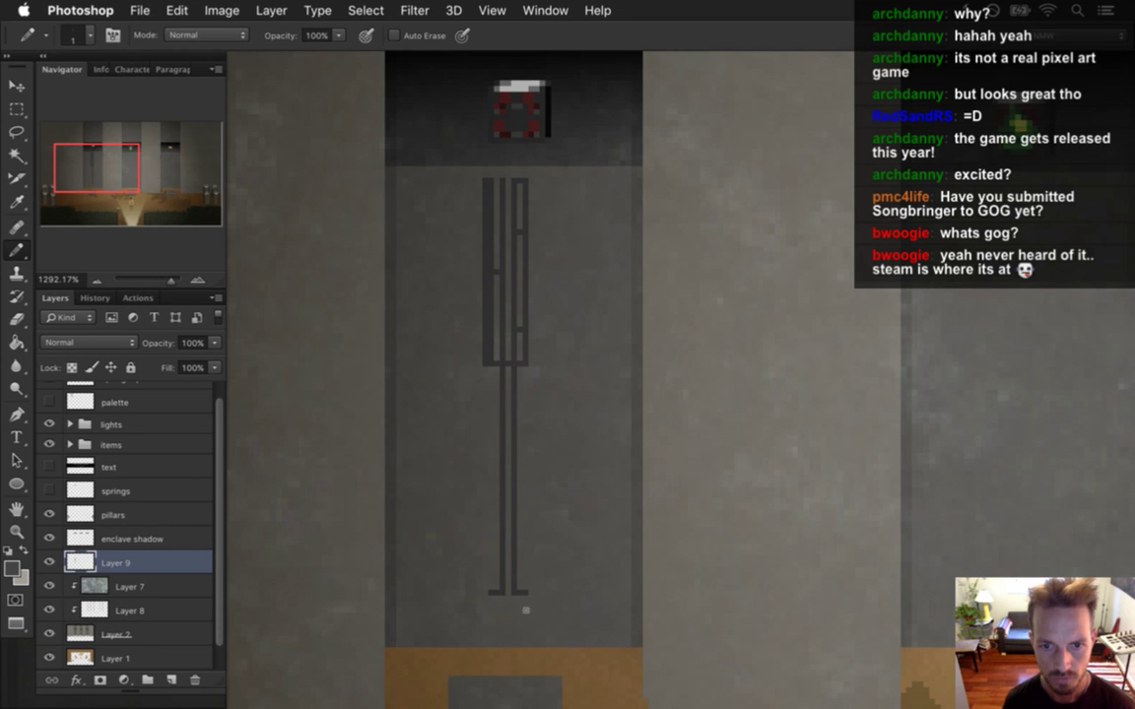
pyautogui.moveTo(528, 618)
pyautogui.mouseDown()
pyautogui.moveTo(559, 637)
pyautogui.moveTo(596, 638)
pyautogui.mouseUp()
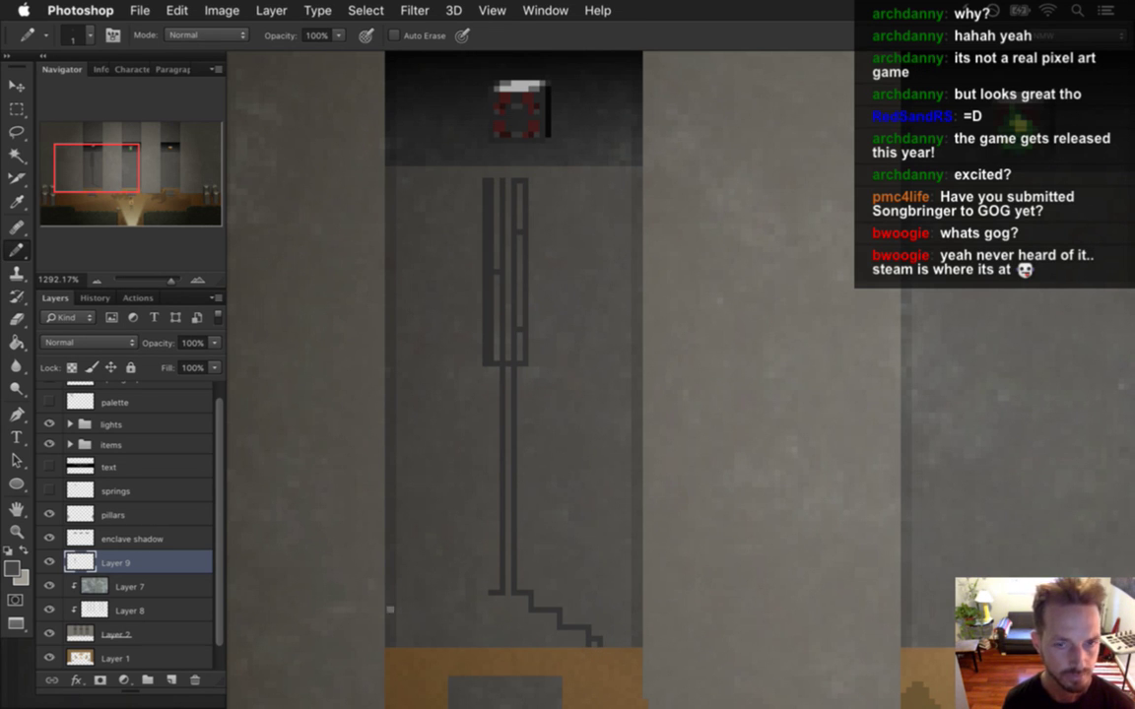
pyautogui.moveTo(547, 610)
pyautogui.mouseDown()
pyautogui.moveTo(594, 553)
pyautogui.moveTo(588, 540)
pyautogui.mouseUp()
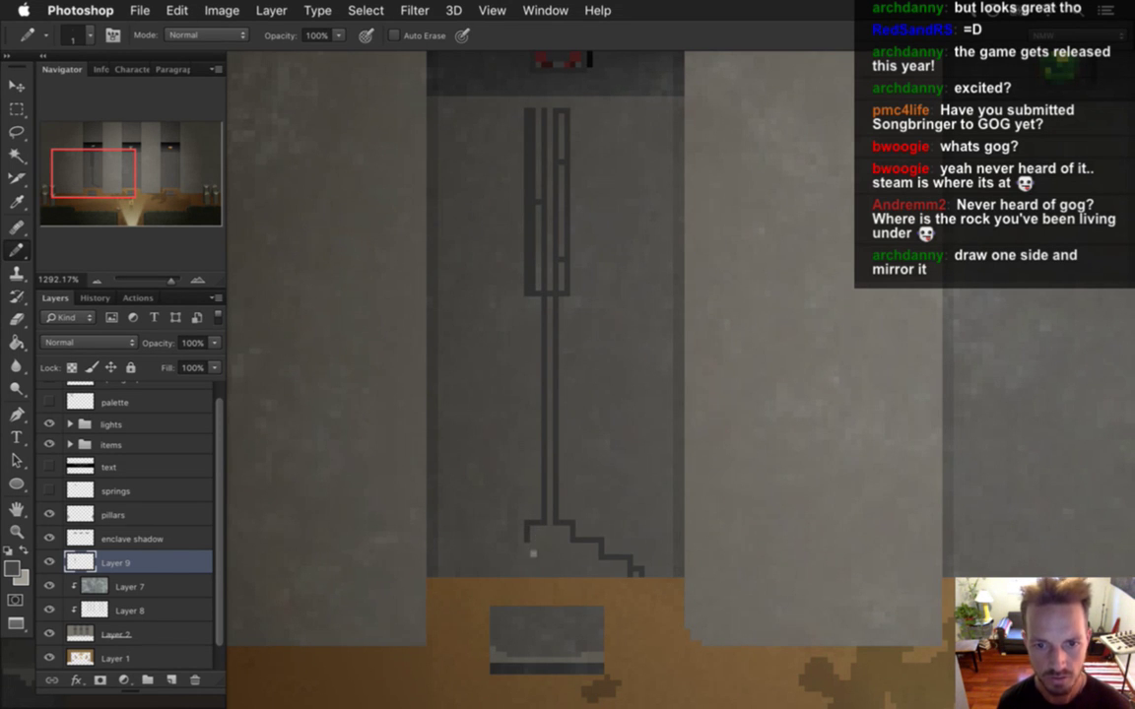
pyautogui.click(513, 553)
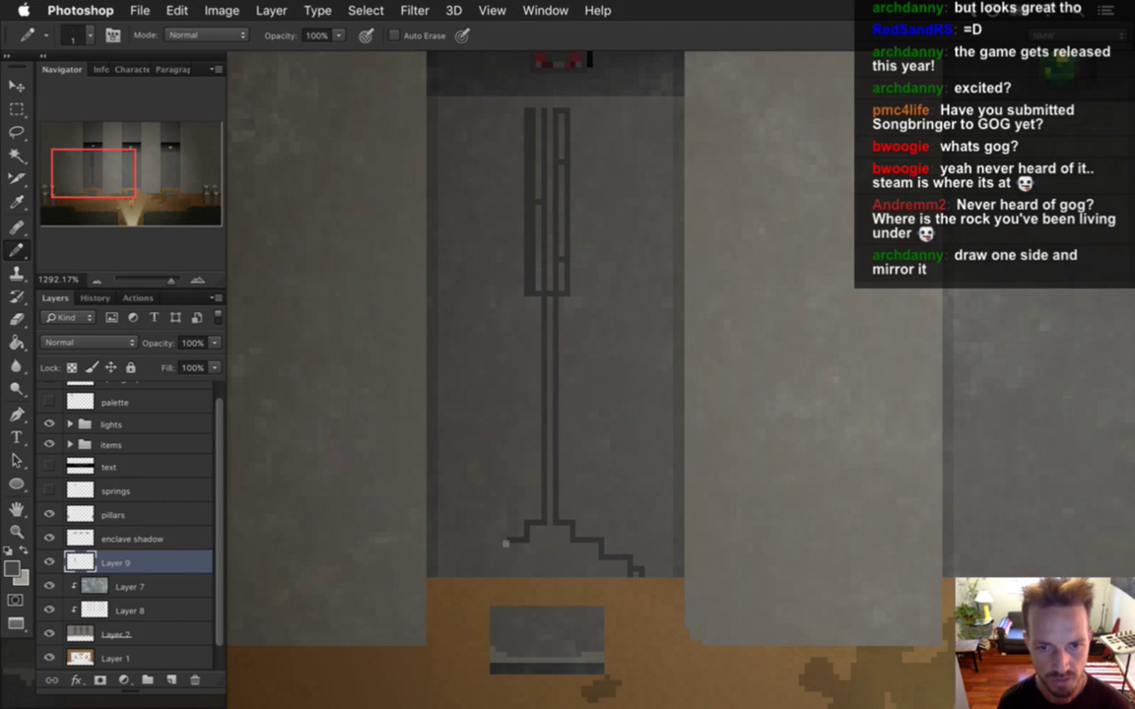
pyautogui.moveTo(507, 554); pyautogui.dragTo(486, 565)
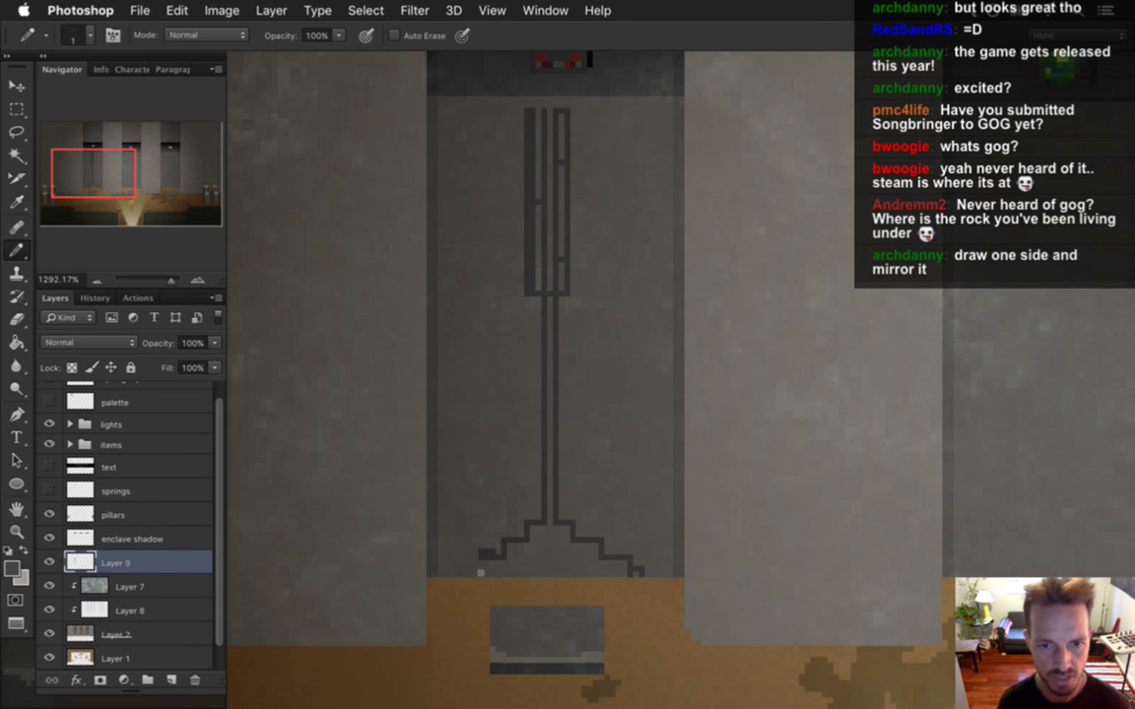
pyautogui.moveTo(477, 569); pyautogui.dragTo(485, 580)
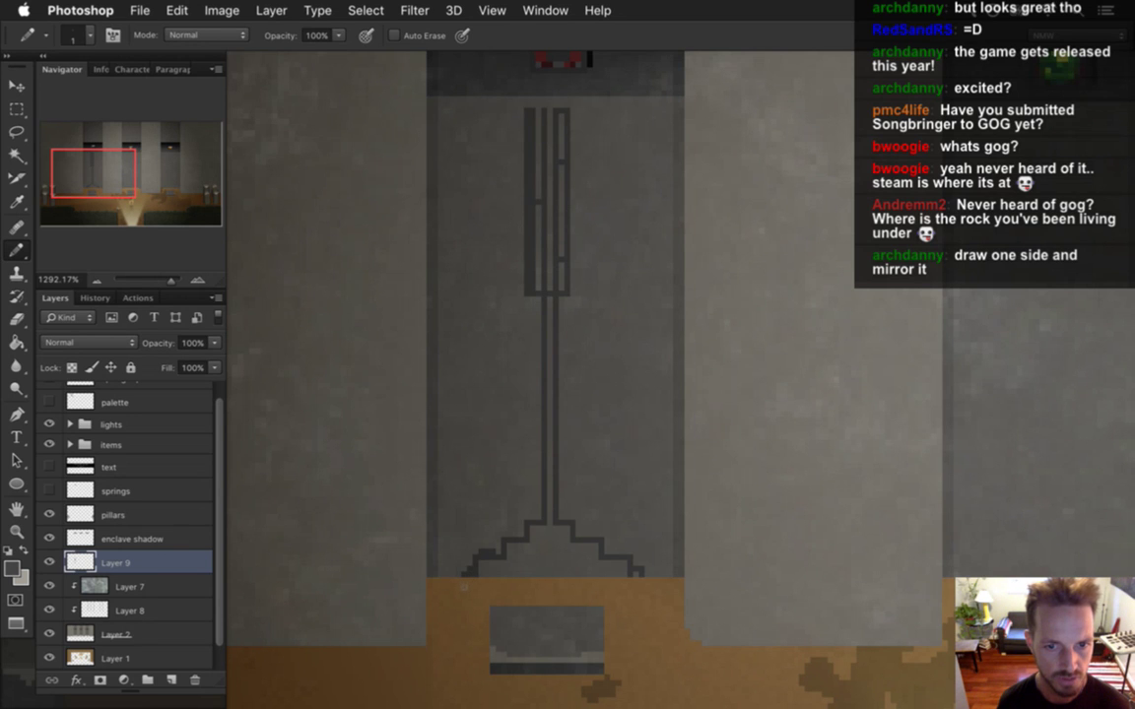
pyautogui.press('e')
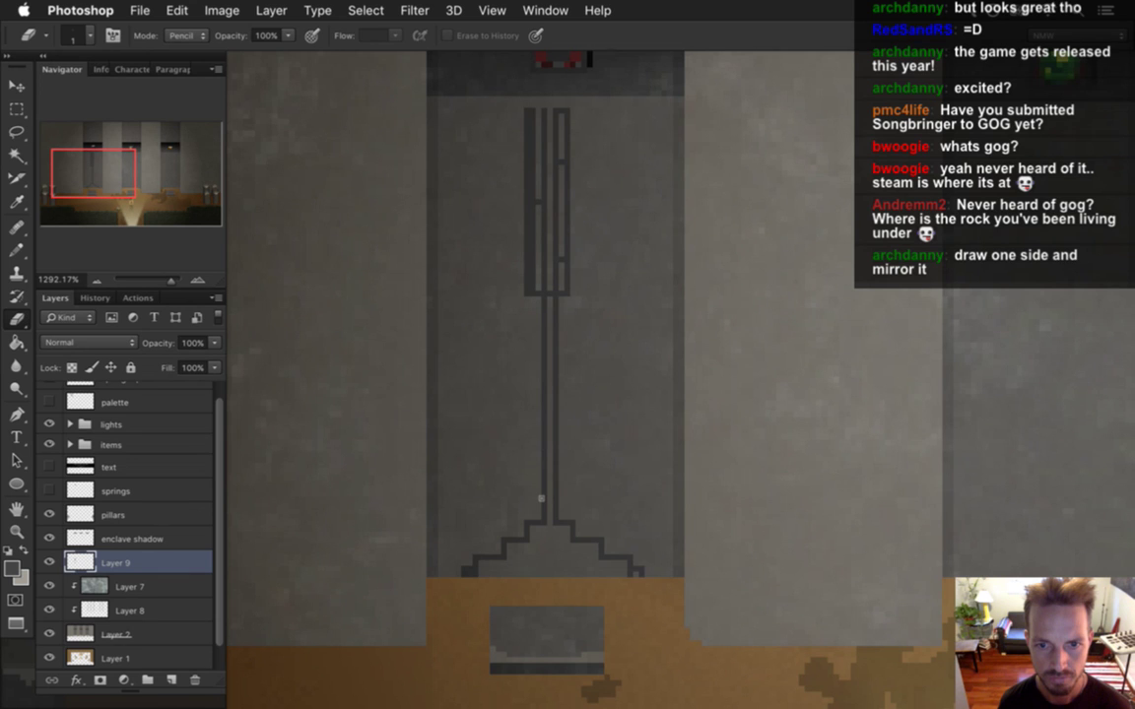
pyautogui.press('b')
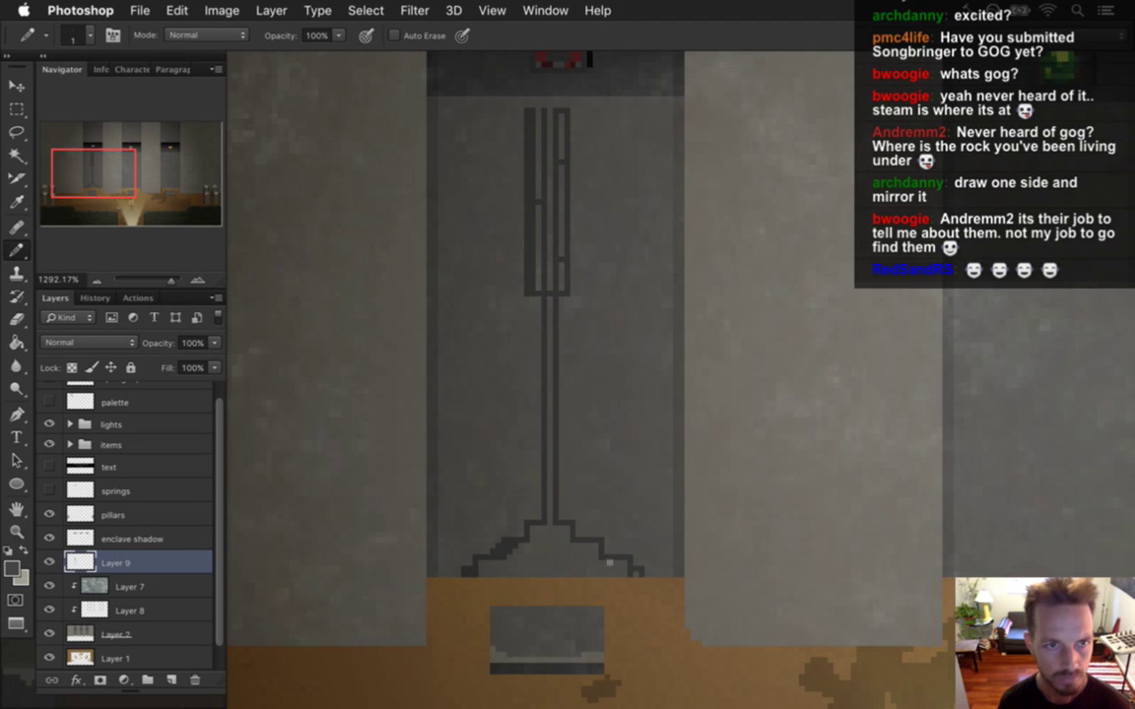
pyautogui.press('super+z')
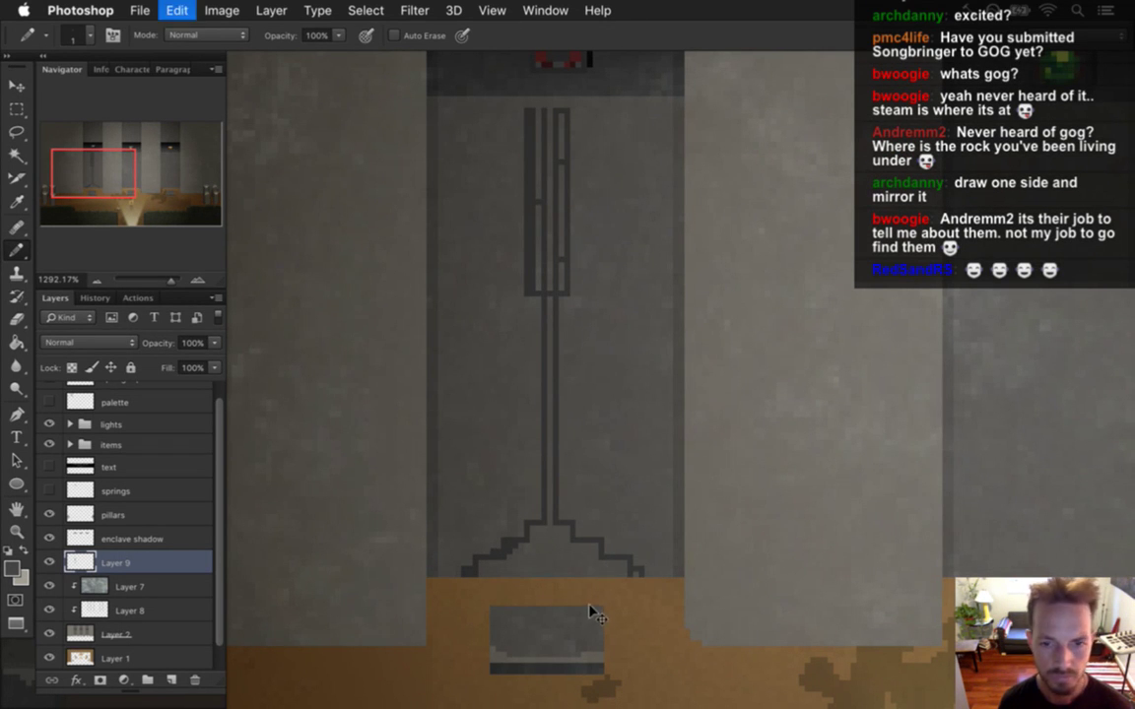
pyautogui.press('super+z')
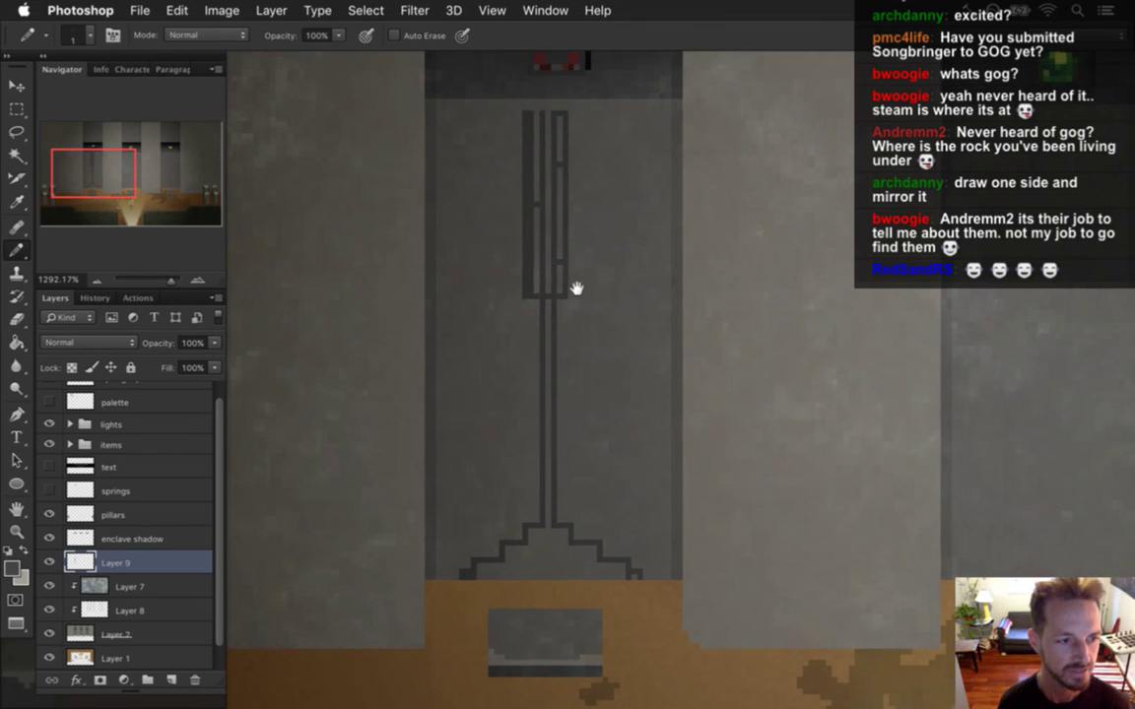
# Step: Draw two short dashes along the recessed panel's upper edge and a blocky glyph with short crossbars under the outer dash, erasing its excess pixels
pyautogui.scroll(2, 577, 288)
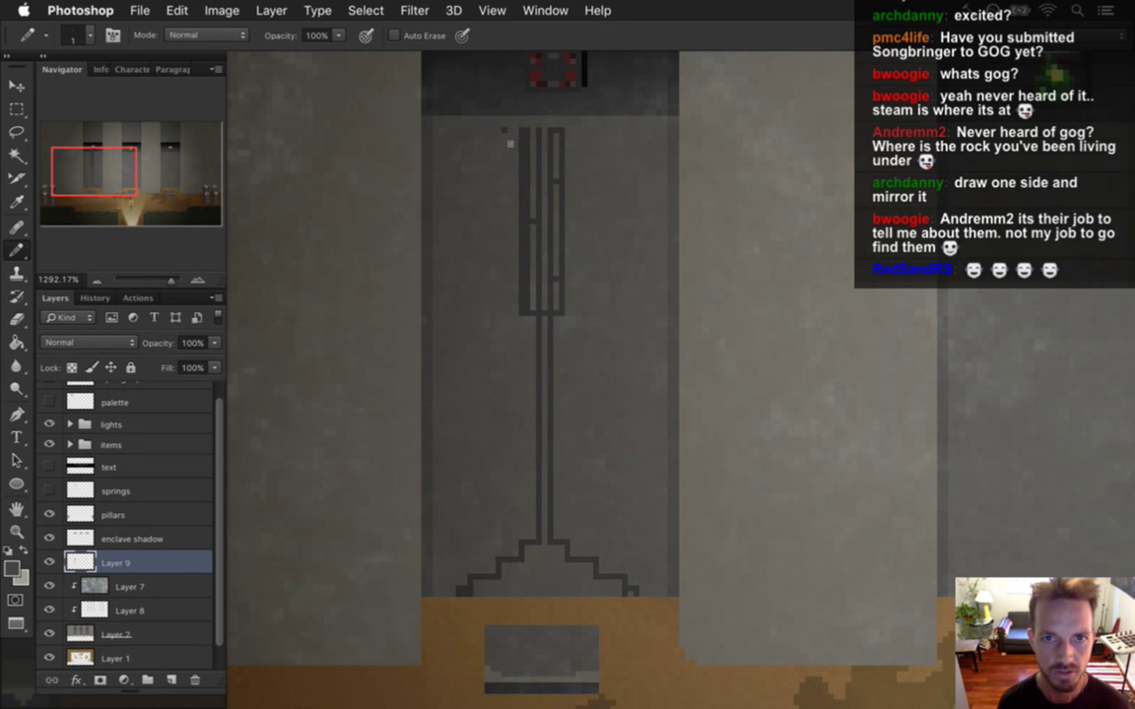
pyautogui.click(477, 140)
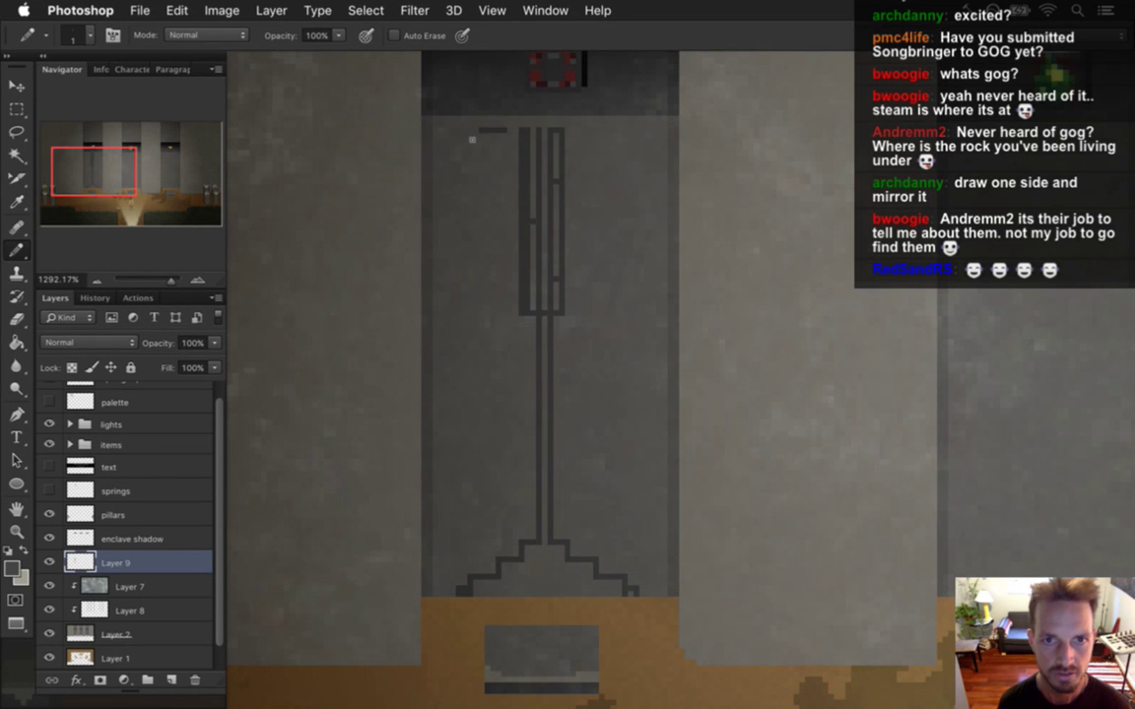
pyautogui.moveTo(467, 141); pyautogui.dragTo(445, 144)
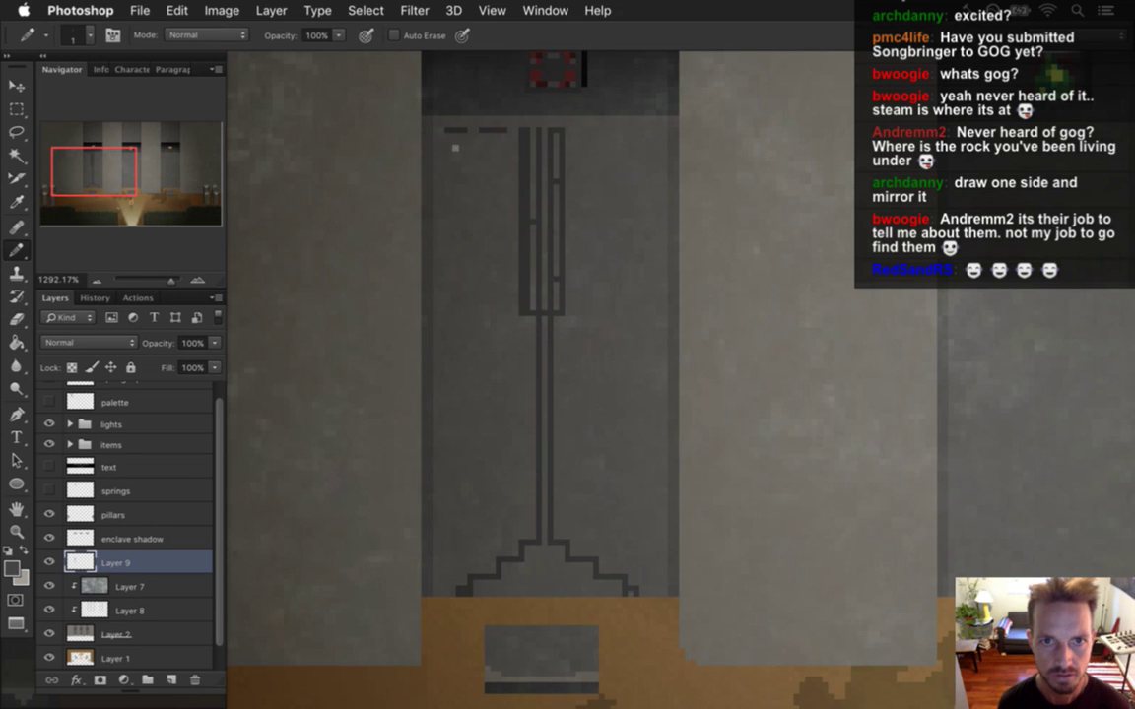
pyautogui.moveTo(452, 152); pyautogui.dragTo(456, 170)
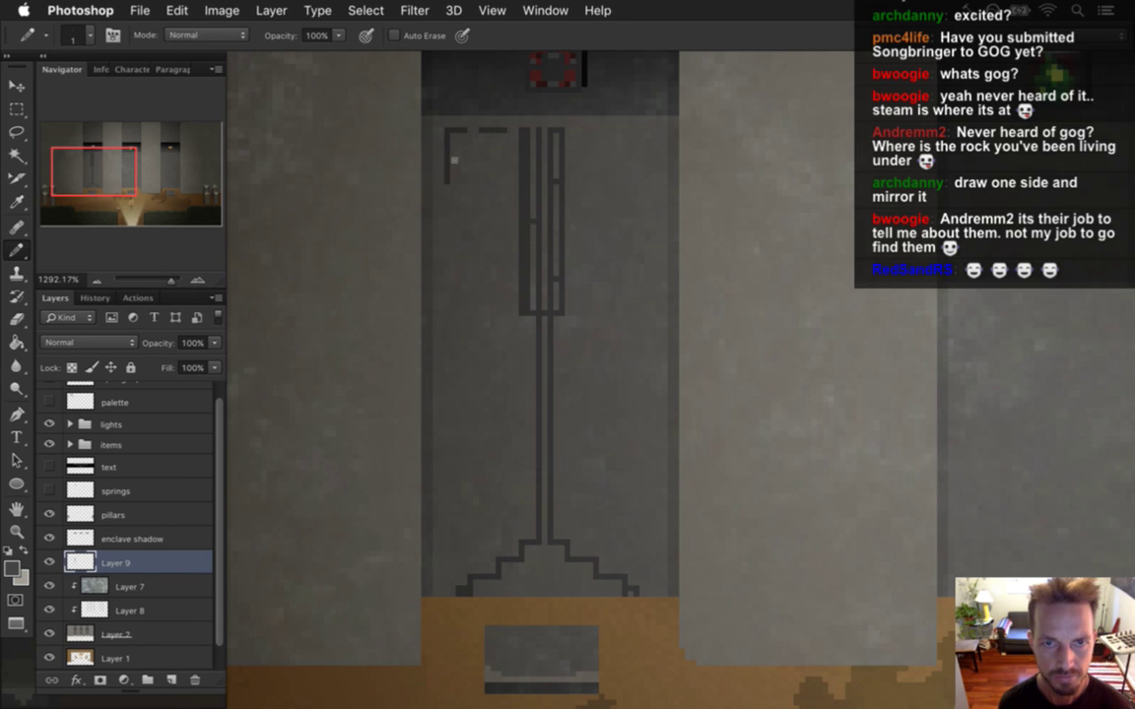
pyautogui.moveTo(449, 165)
pyautogui.mouseDown()
pyautogui.moveTo(477, 187)
pyautogui.moveTo(462, 156)
pyautogui.mouseUp()
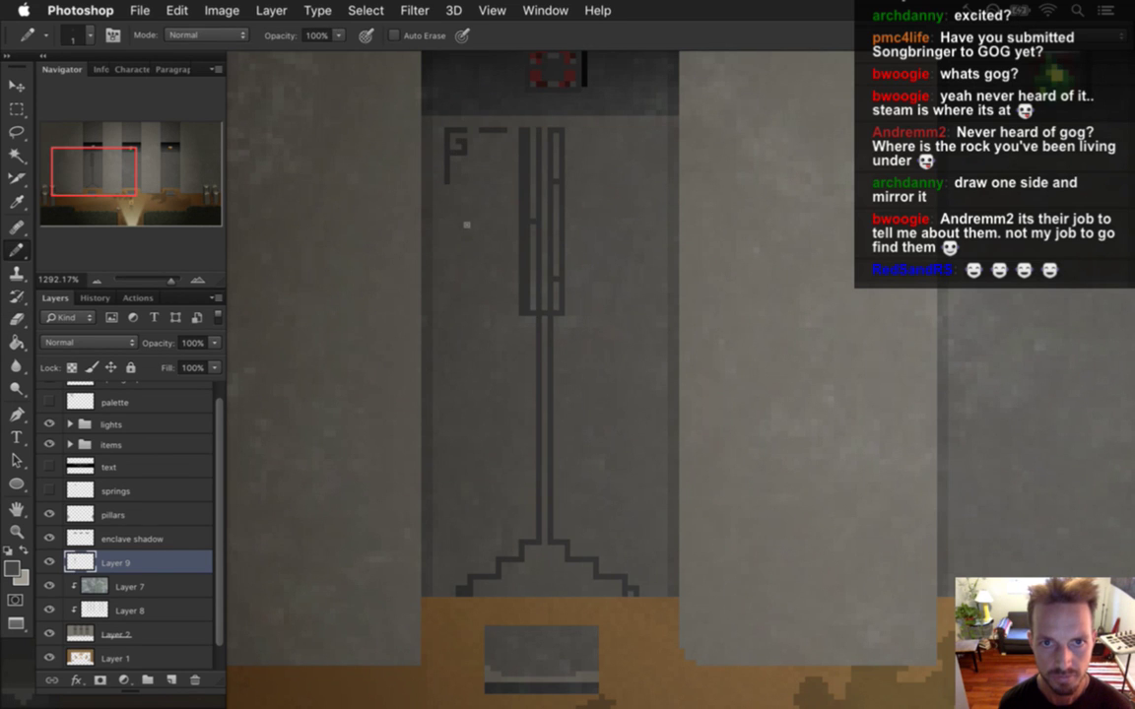
pyautogui.press('e')
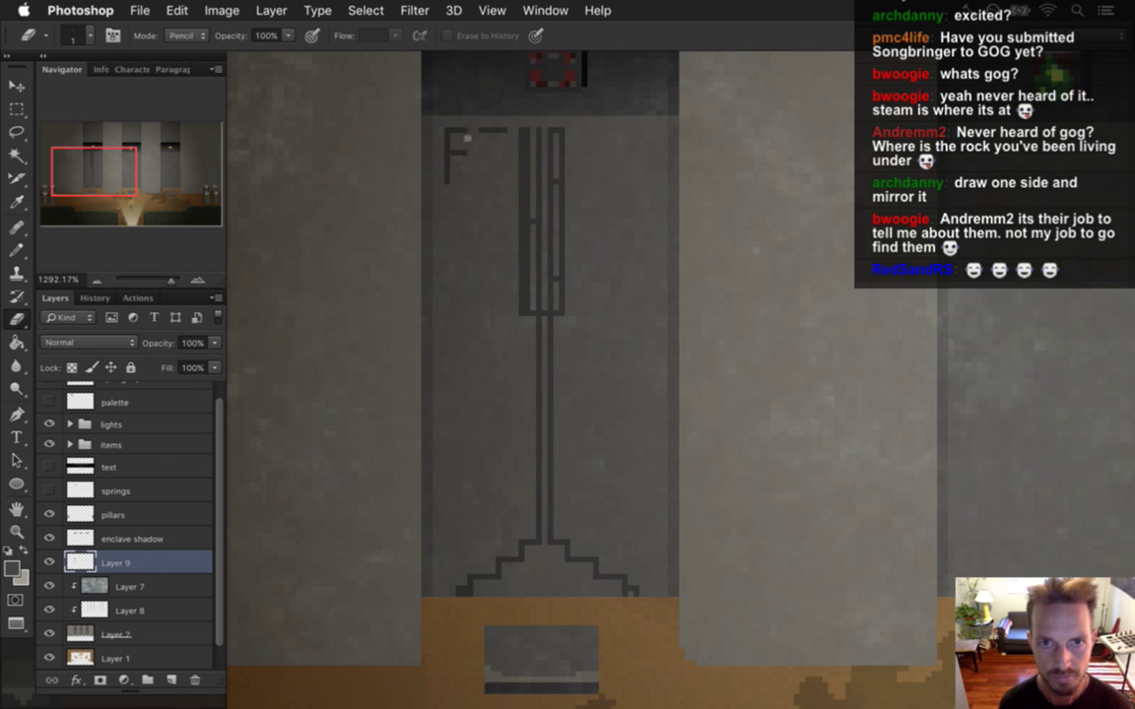
pyautogui.press('b')
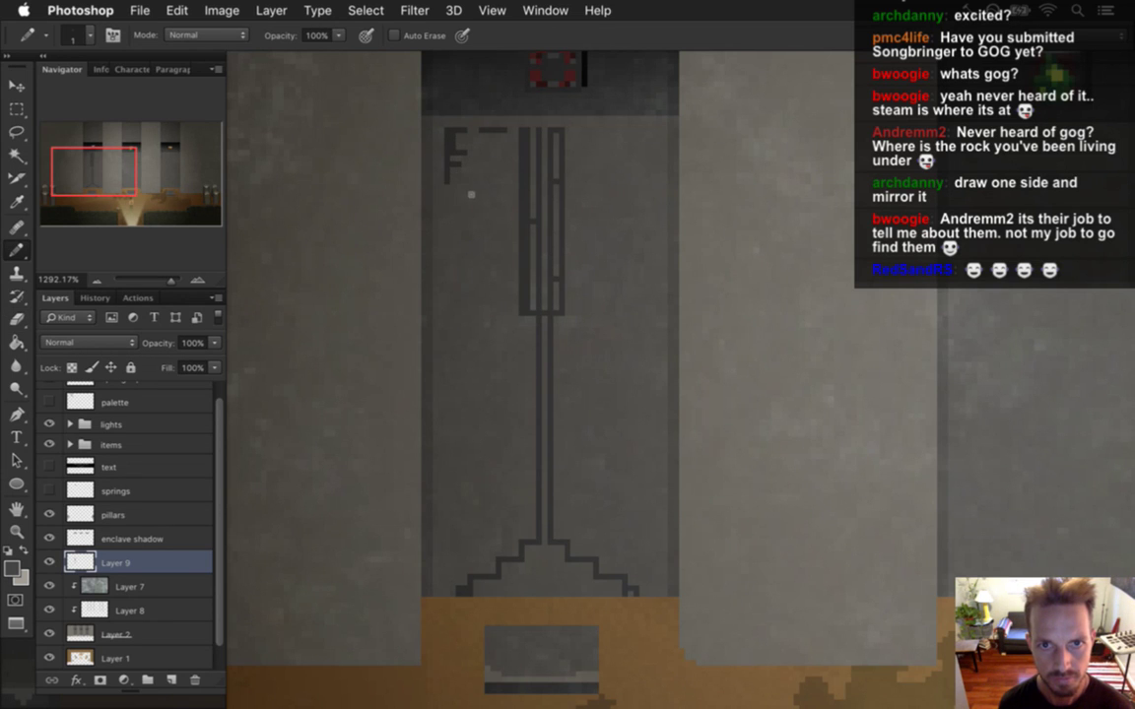
# Step: Extend the glyph column down the panel's left side with more blocky characters, ending near the lower end of the central bars
pyautogui.click(461, 170)
pyautogui.moveTo(445, 189); pyautogui.dragTo(445, 248)
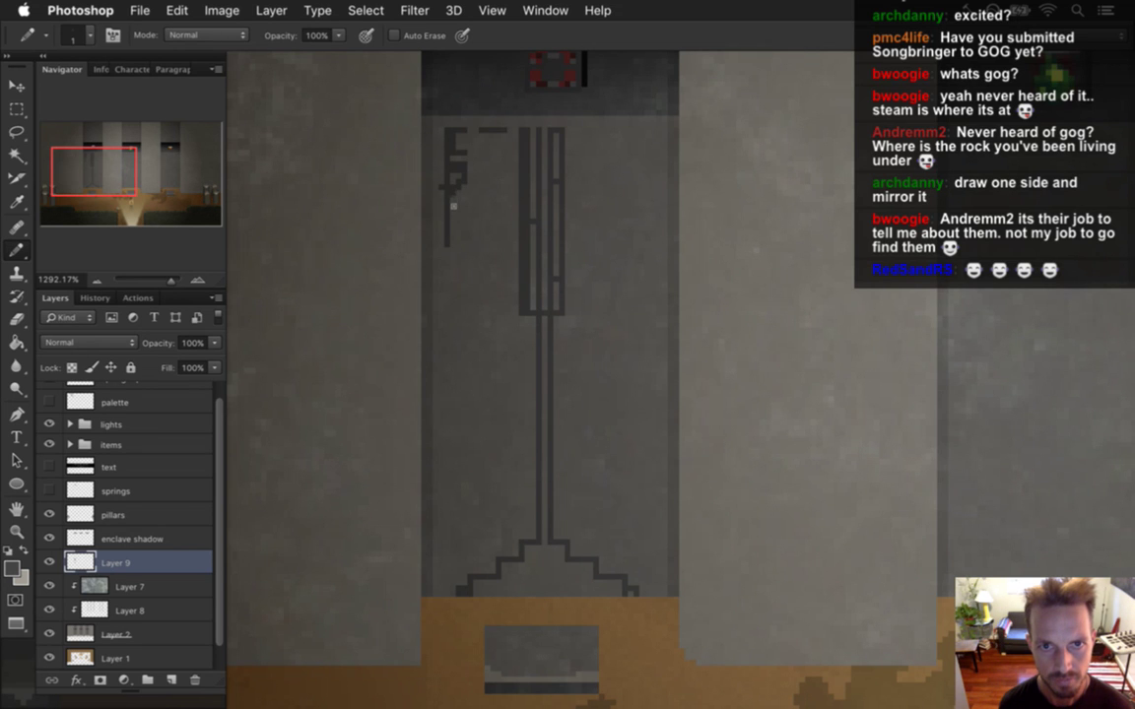
pyautogui.press('e')
pyautogui.moveTo(461, 188); pyautogui.dragTo(461, 174)
pyautogui.press('b')
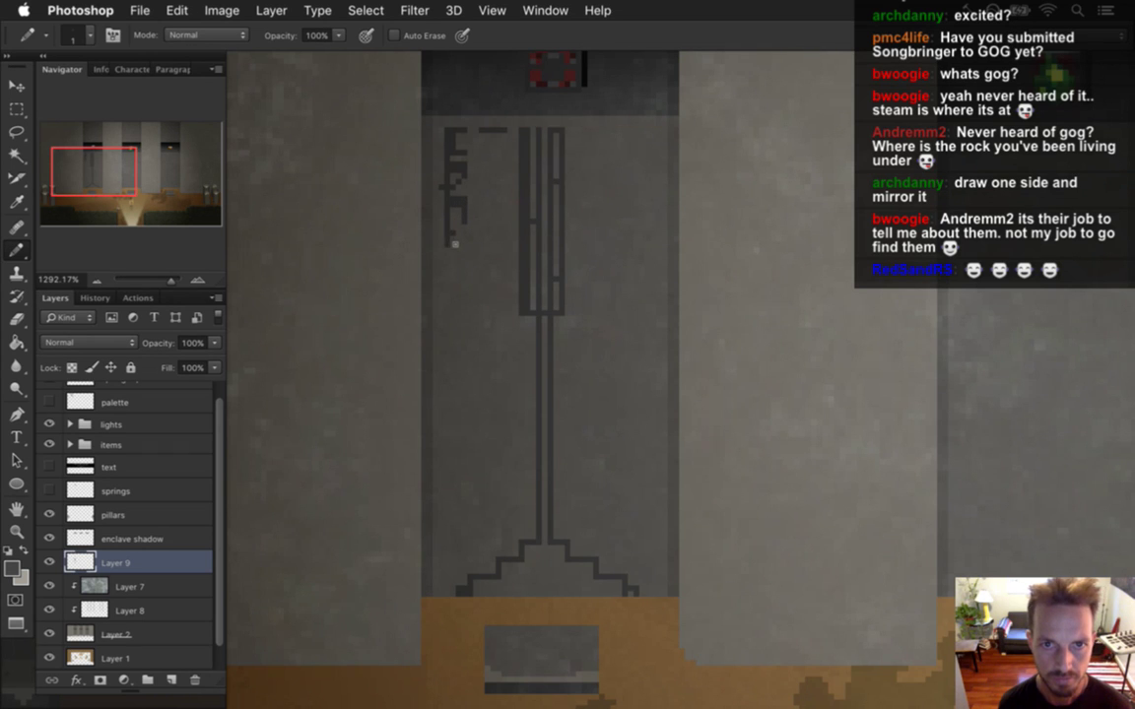
pyautogui.moveTo(446, 254); pyautogui.dragTo(446, 298)
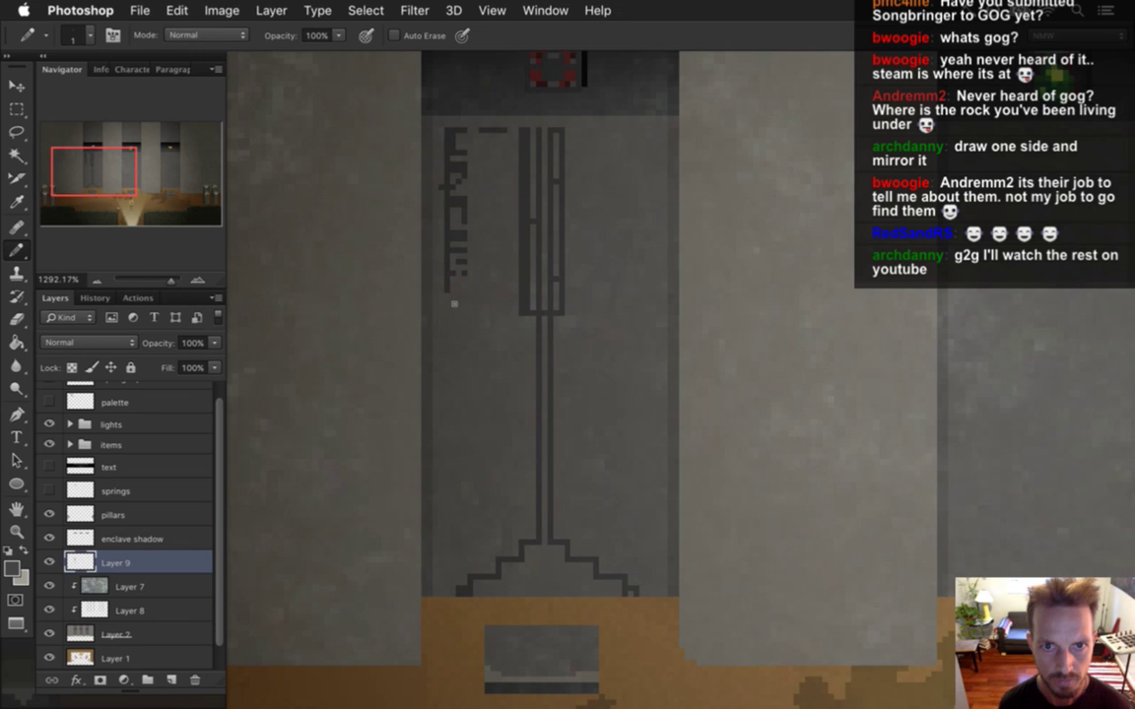
pyautogui.moveTo(455, 296)
pyautogui.mouseDown()
pyautogui.moveTo(459, 285)
pyautogui.moveTo(449, 300)
pyautogui.mouseUp()
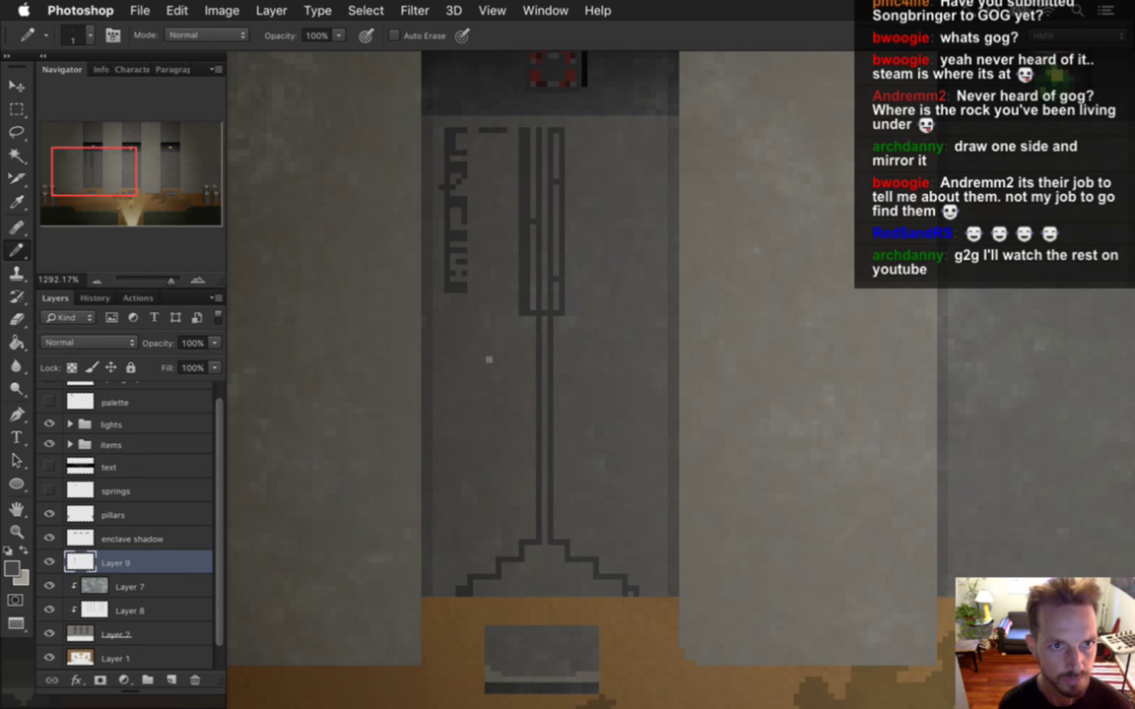
# Step: Draw a thin vertical line from the glyph column to the floor and erase small gaps to break it into dashes
pyautogui.moveTo(445, 296); pyautogui.dragTo(446, 591)
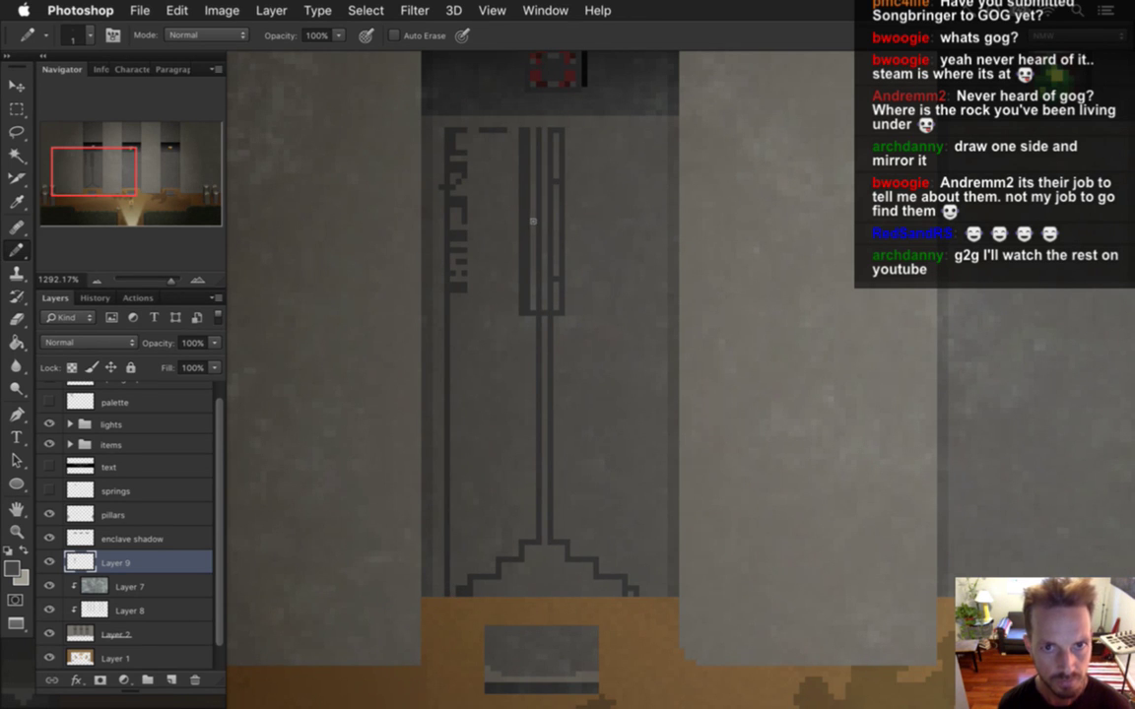
pyautogui.press('e')
pyautogui.click(445, 498)
pyautogui.click(445, 467)
pyautogui.click(445, 443)
pyautogui.click(445, 384)
pyautogui.click(445, 335)
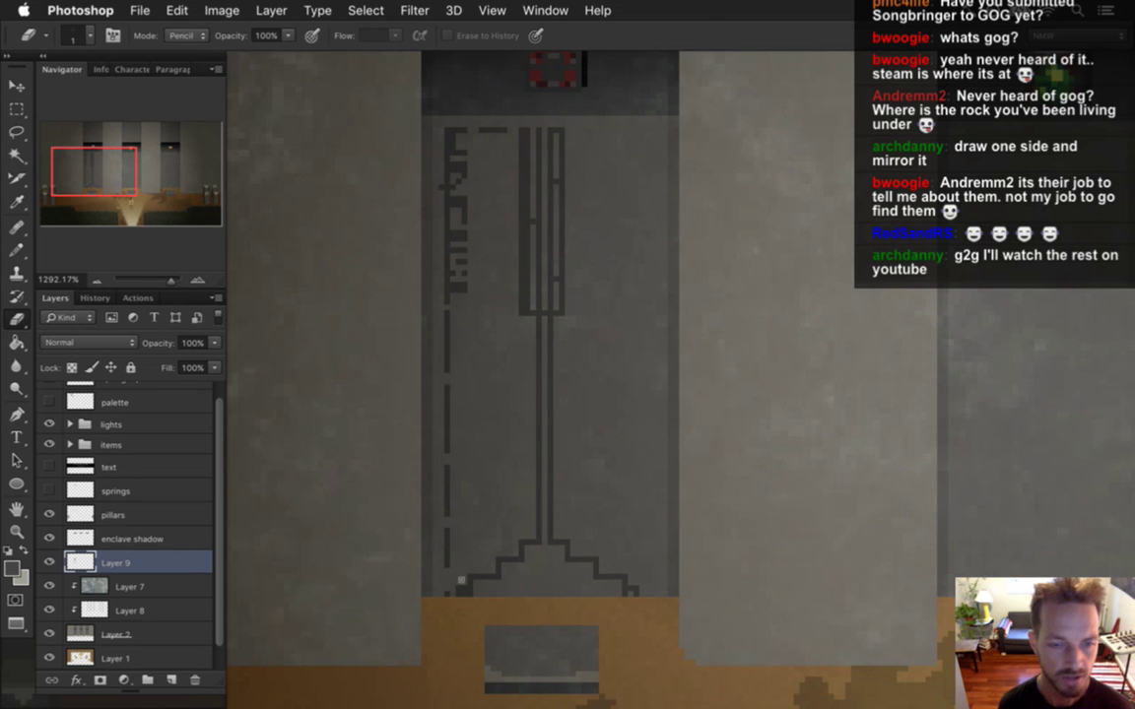
# Step: Turn the dashes below the glyph column into blocky characters down to the floor, erasing and redrawing pixels where needed
pyautogui.press('b')
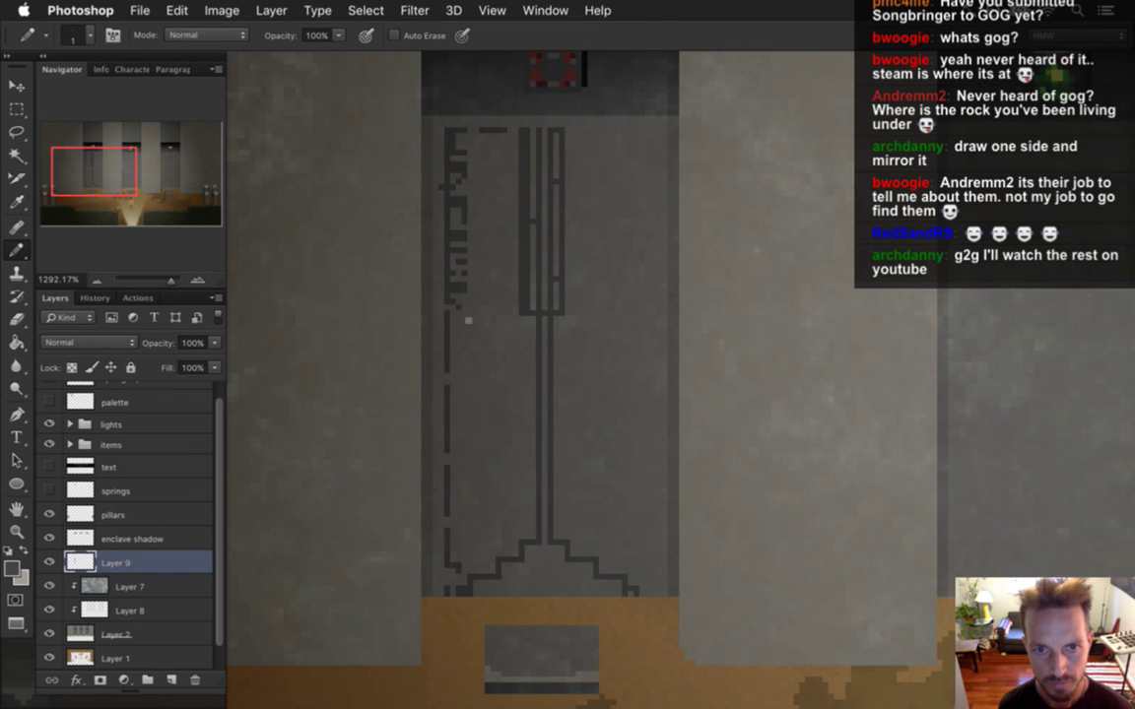
pyautogui.press('super+z')
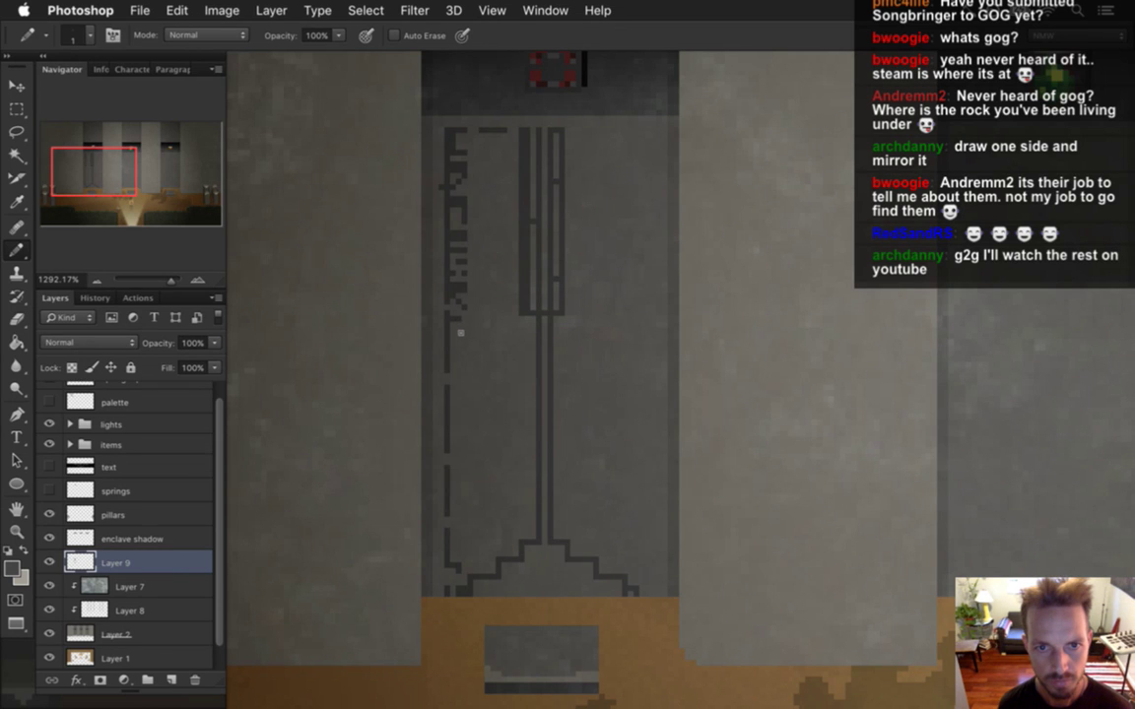
pyautogui.press('e')
pyautogui.press('b')
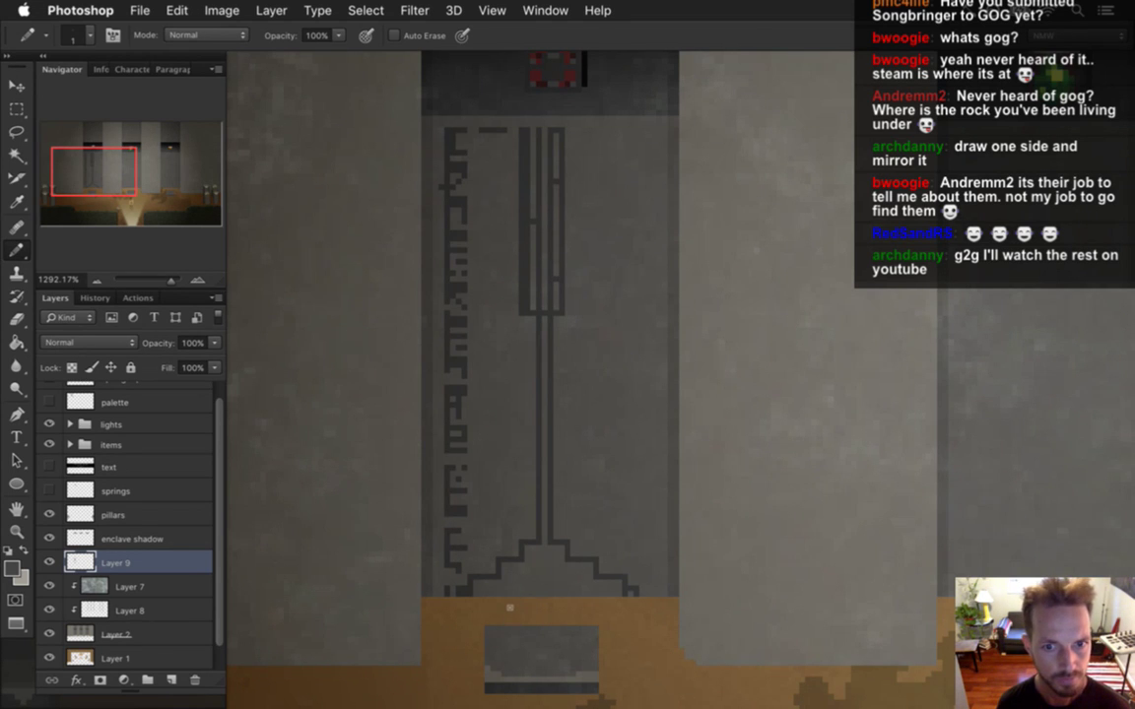
# Step: Reduce the opacity of Layer 9 to 52%
pyautogui.scroll(-5, 527, 461)
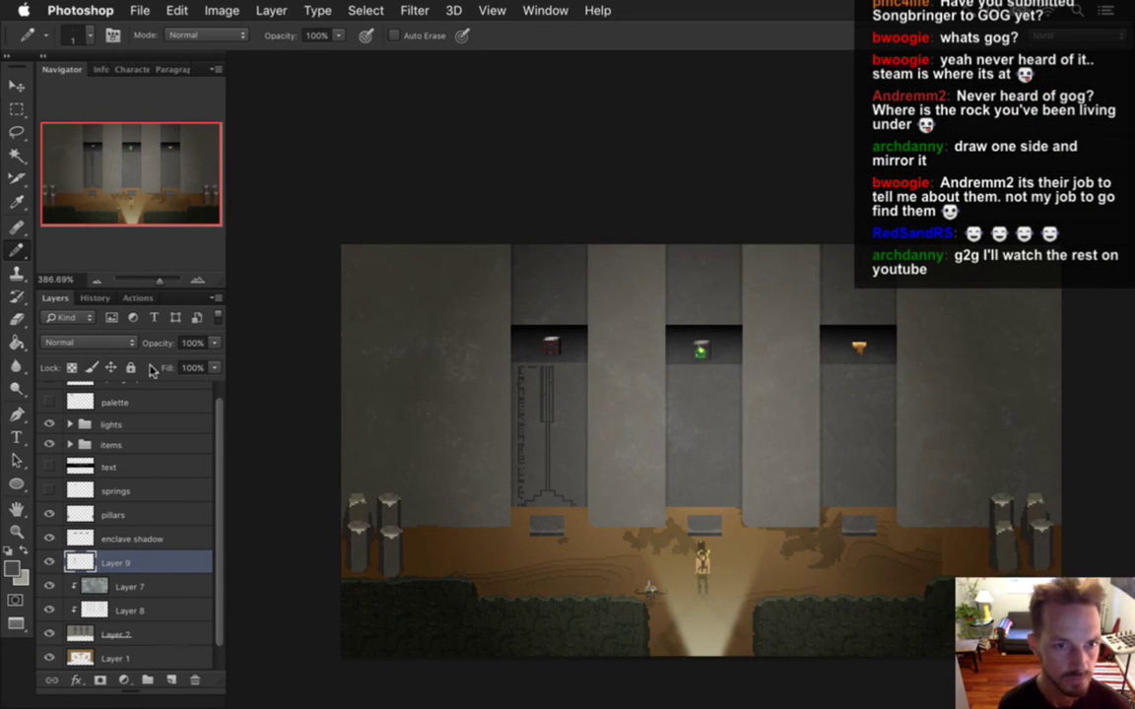
pyautogui.click(214, 343)
pyautogui.moveTo(209, 361); pyautogui.dragTo(170, 367)
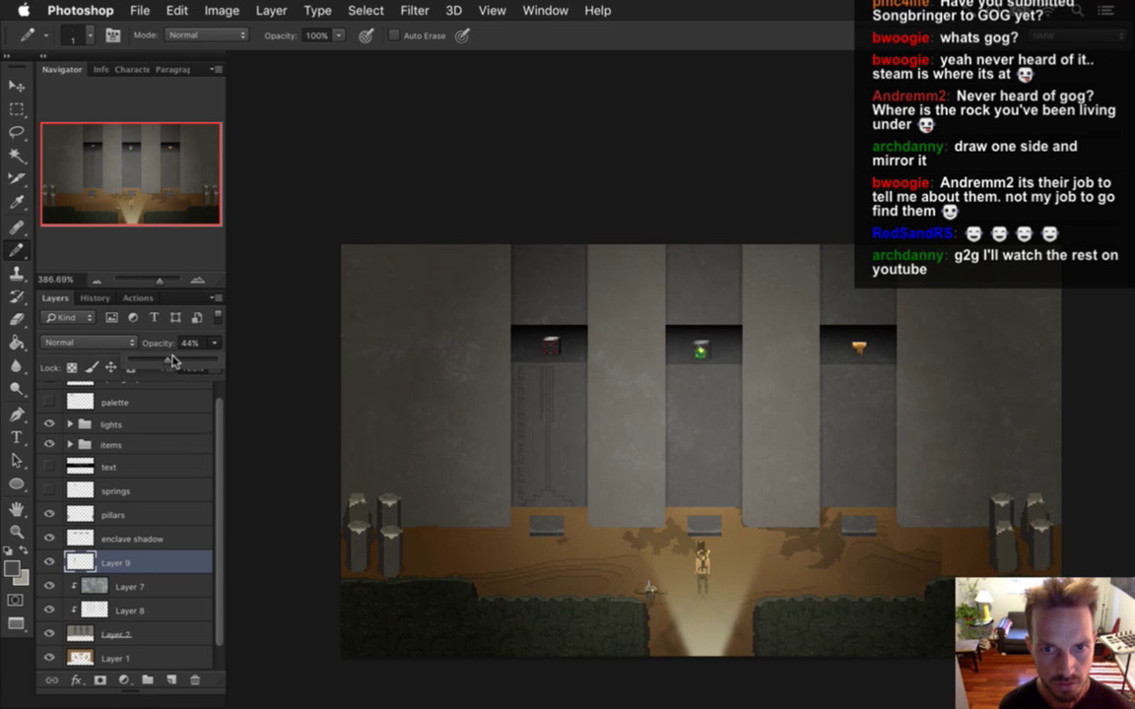
pyautogui.moveTo(172, 365); pyautogui.dragTo(170, 364)
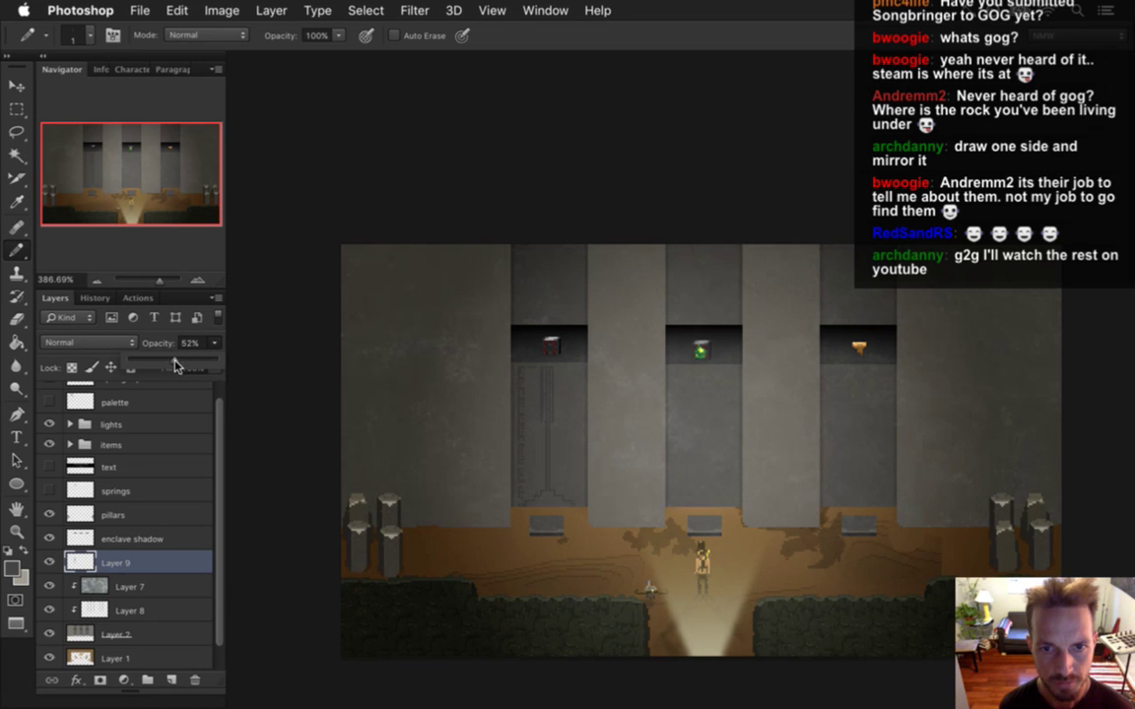
# Step: Draw a thin outline from the upper dash down the left side of the bars and shaft to the stepped base, undoing its stair-stepped continuation
pyautogui.scroll(1, 571, 437)
pyautogui.scroll(4, 571, 436)
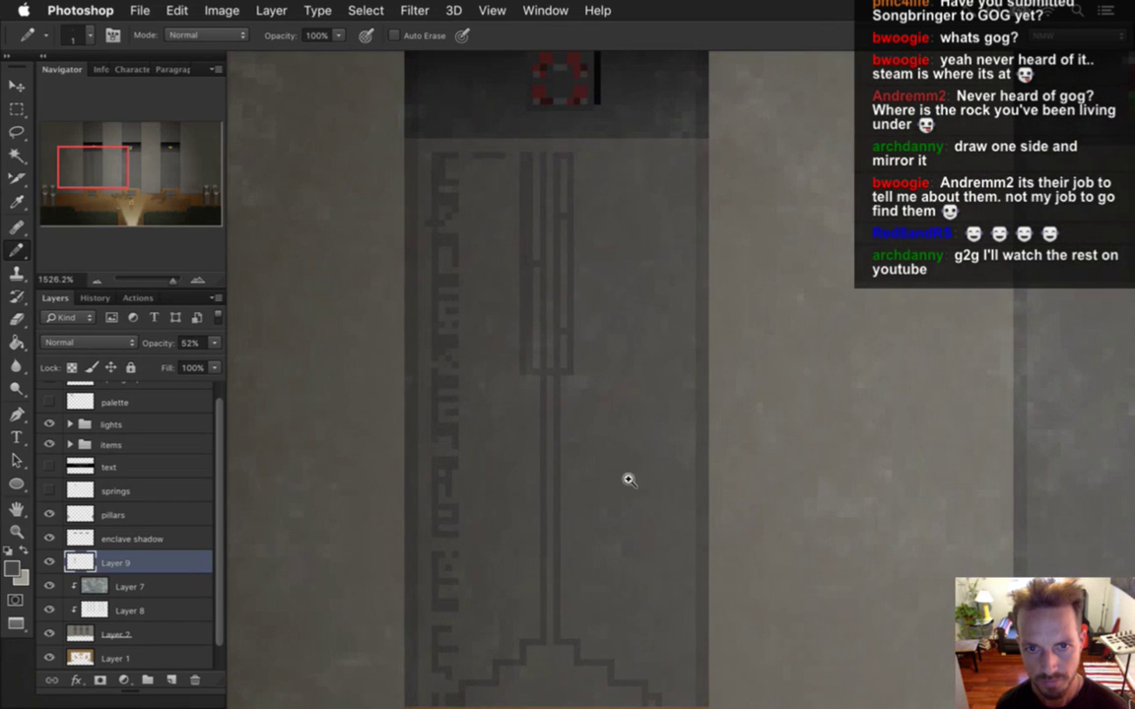
pyautogui.scroll(-2, 604, 482)
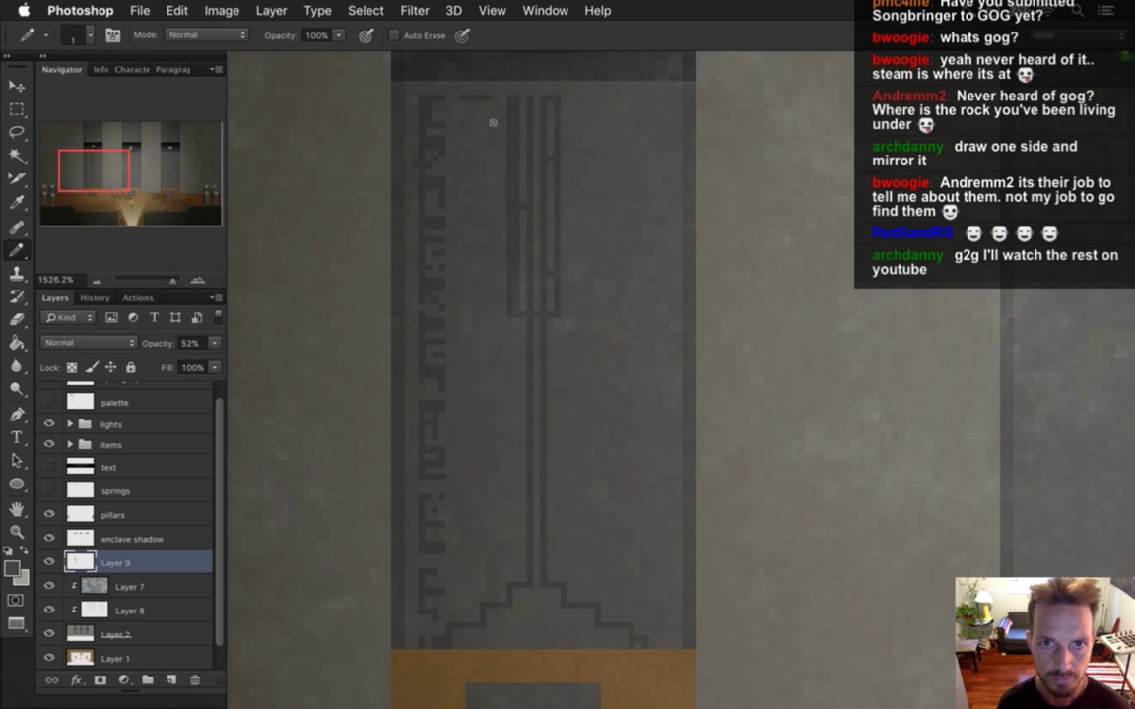
pyautogui.scroll(1, 496, 112)
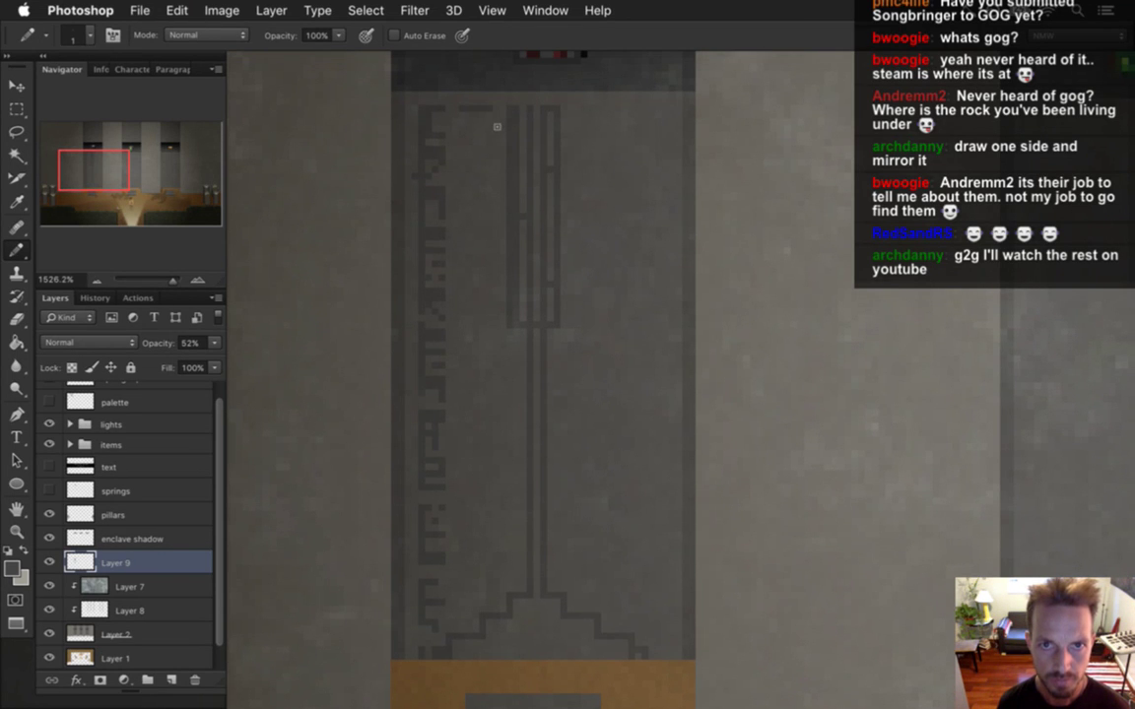
pyautogui.moveTo(496, 161)
pyautogui.mouseDown()
pyautogui.moveTo(502, 335)
pyautogui.moveTo(518, 358)
pyautogui.moveTo(514, 587)
pyautogui.mouseUp()
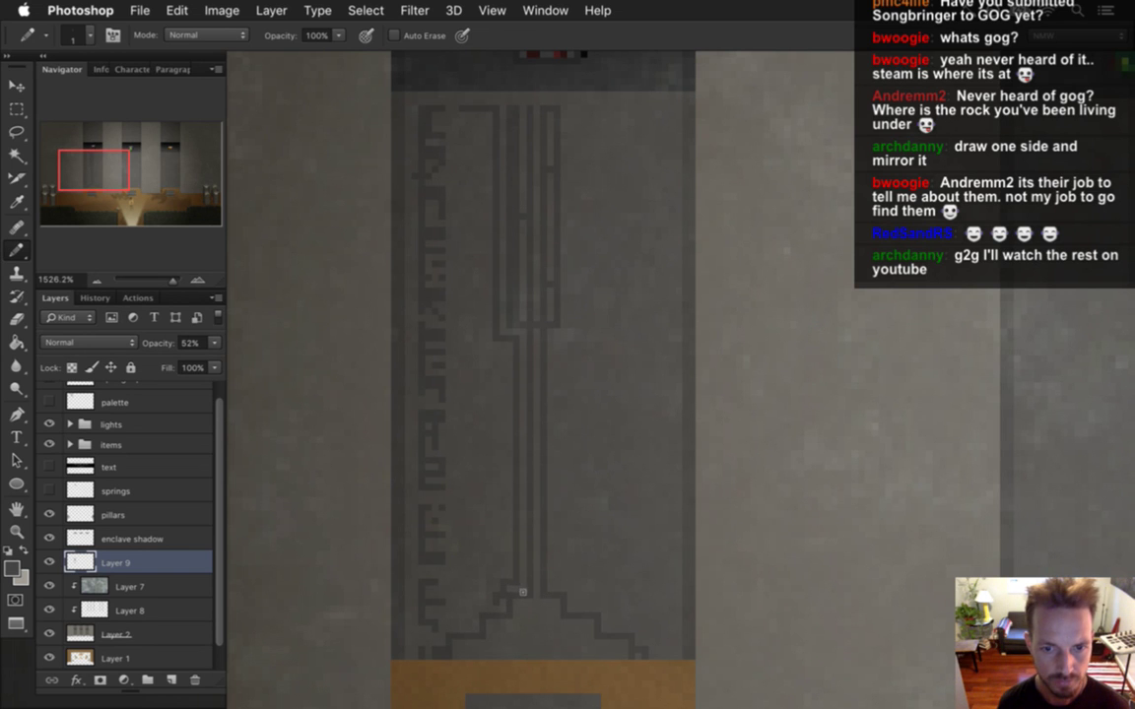
pyautogui.moveTo(513, 596); pyautogui.dragTo(474, 616)
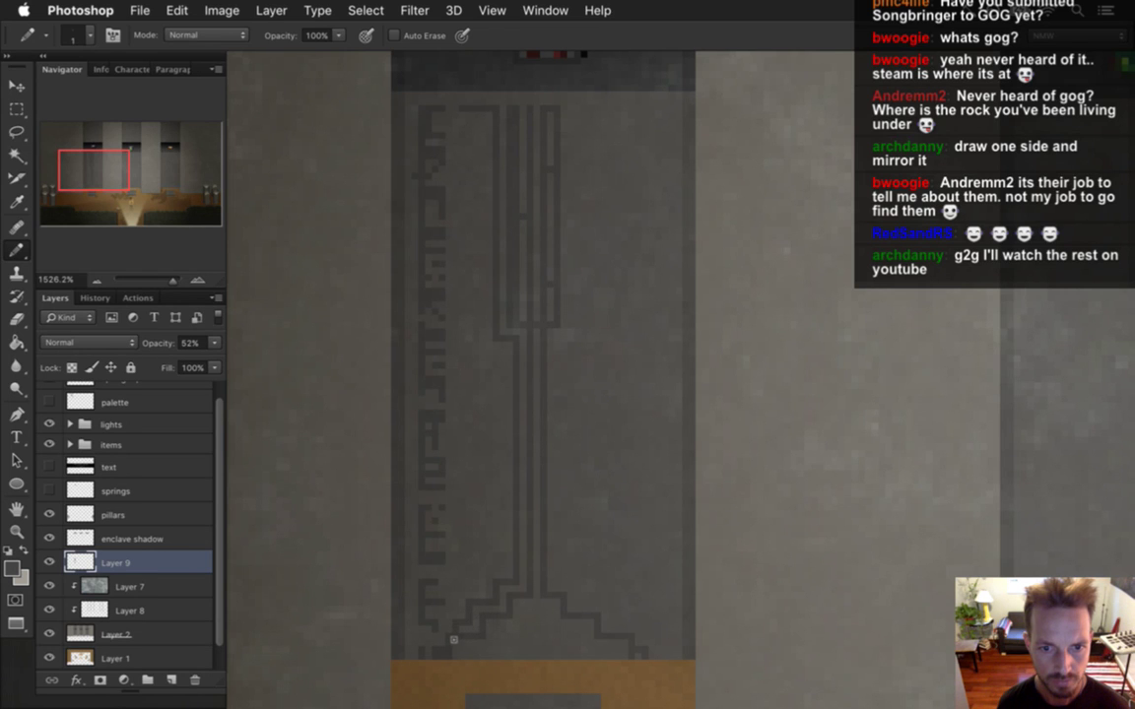
pyautogui.press('super+z')
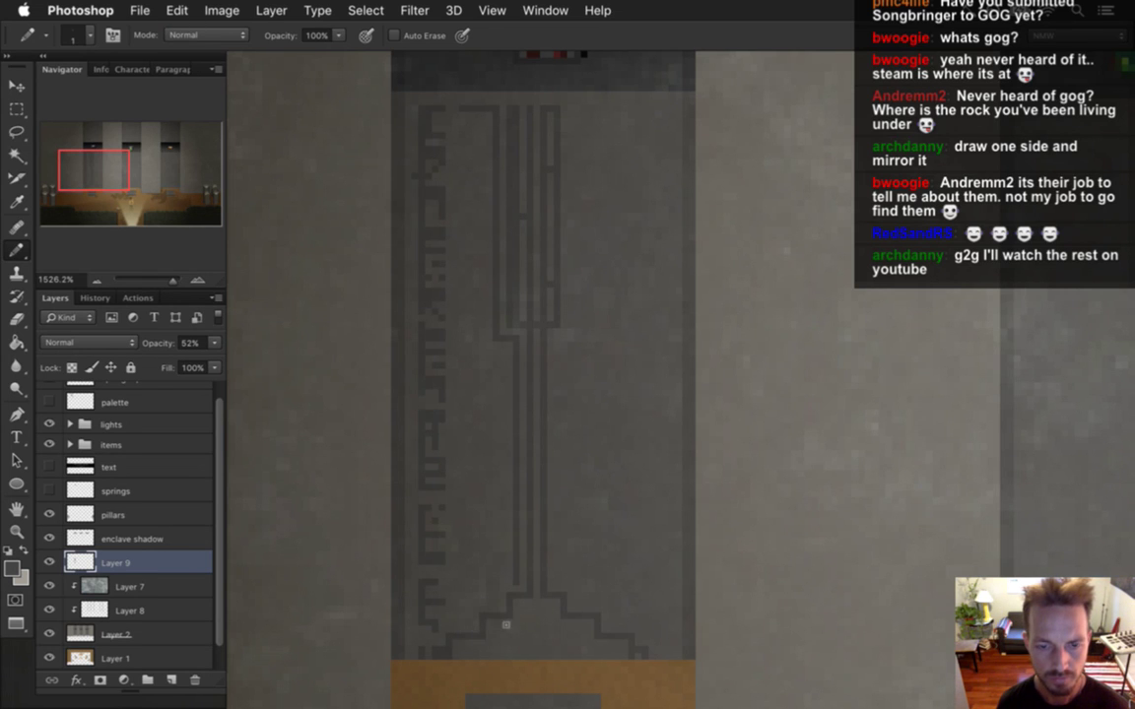
# Step: Draw three more nested stepped lines along the left side of the bars and shaft, running down in stairs toward the base
pyautogui.moveTo(508, 595); pyautogui.dragTo(468, 620)
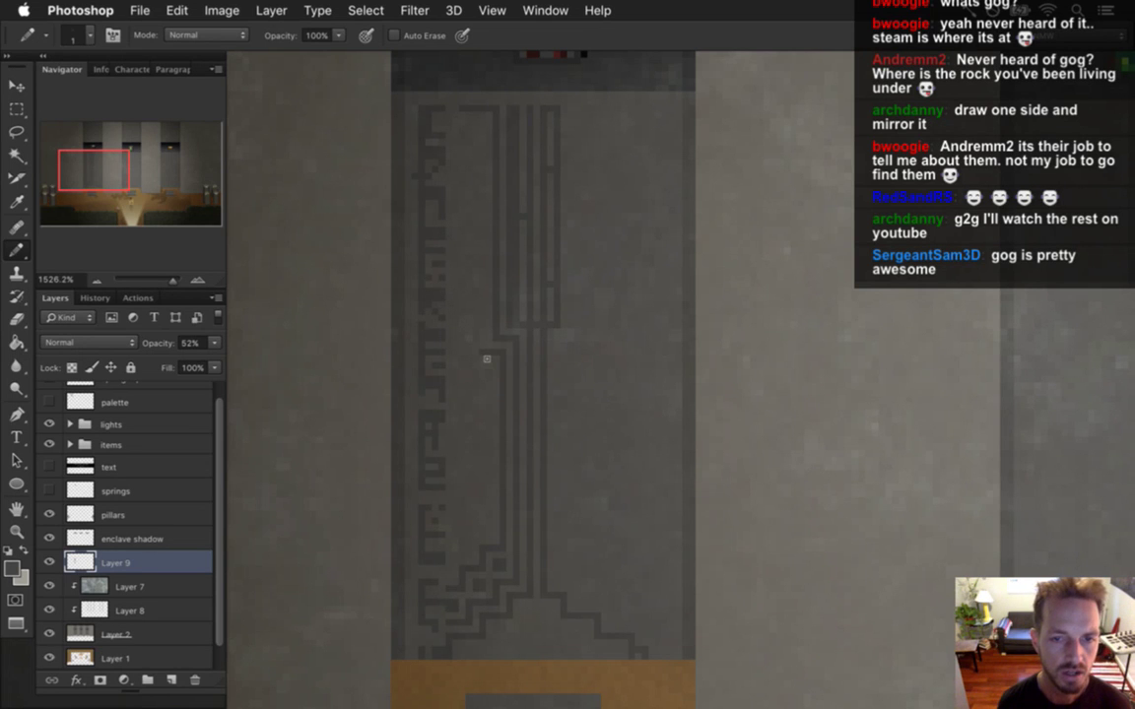
pyautogui.moveTo(481, 356); pyautogui.dragTo(476, 148)
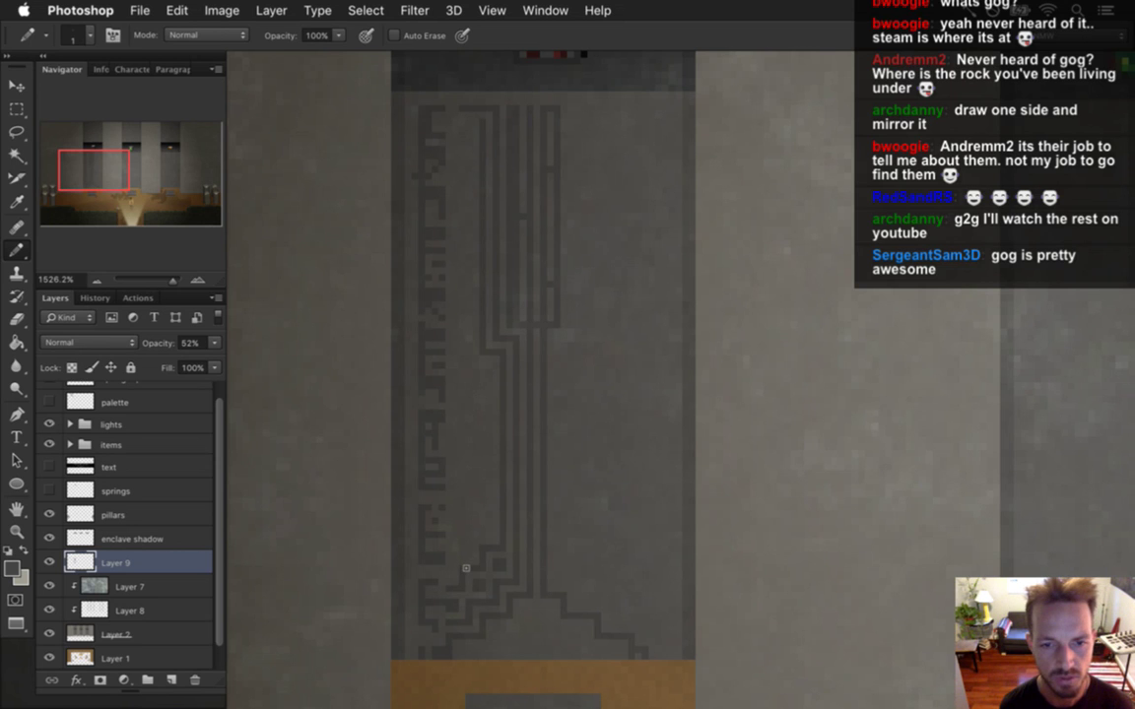
pyautogui.moveTo(469, 138)
pyautogui.mouseDown()
pyautogui.moveTo(471, 379)
pyautogui.moveTo(488, 380)
pyautogui.moveTo(494, 402)
pyautogui.moveTo(487, 383)
pyautogui.moveTo(488, 545)
pyautogui.mouseUp()
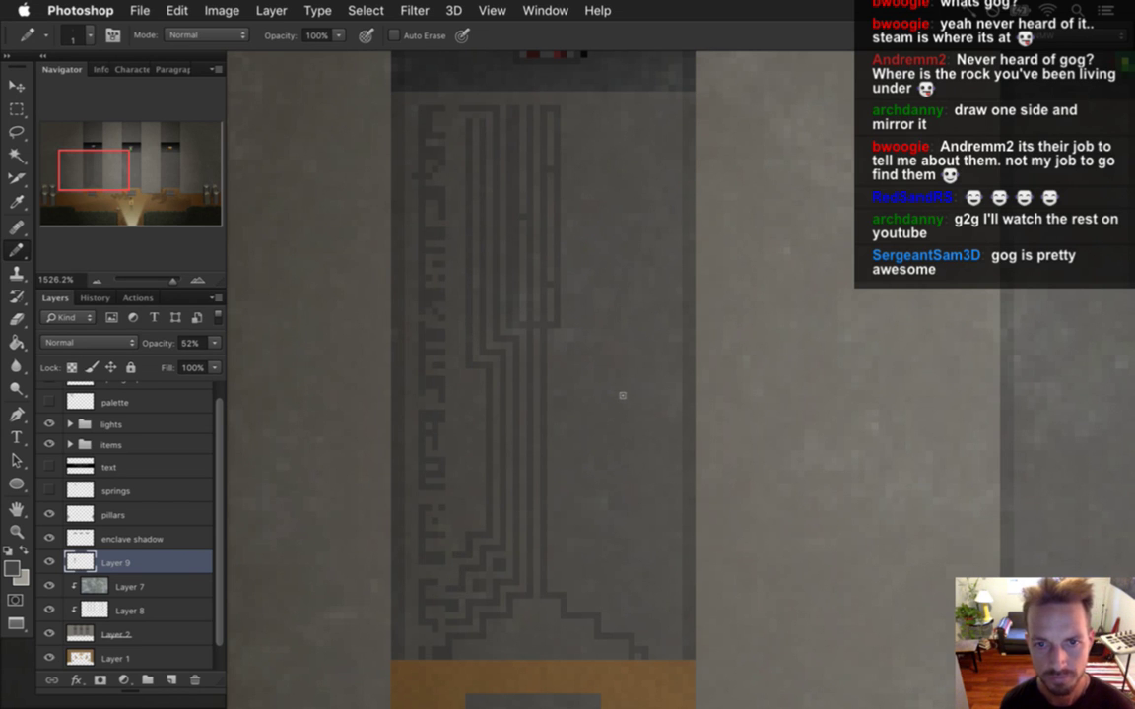
# Step: Erase small gaps in the nested vertical lines and the bars to break up the engraving
pyautogui.scroll(-6, 593, 400)
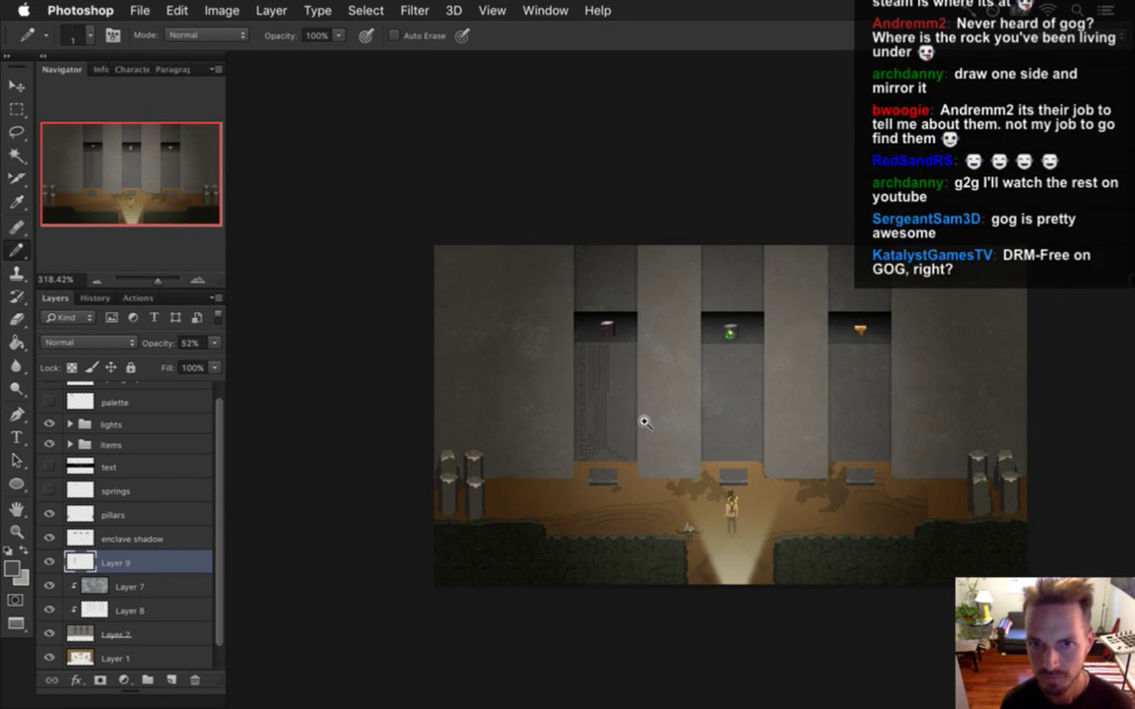
pyautogui.scroll(3, 634, 421)
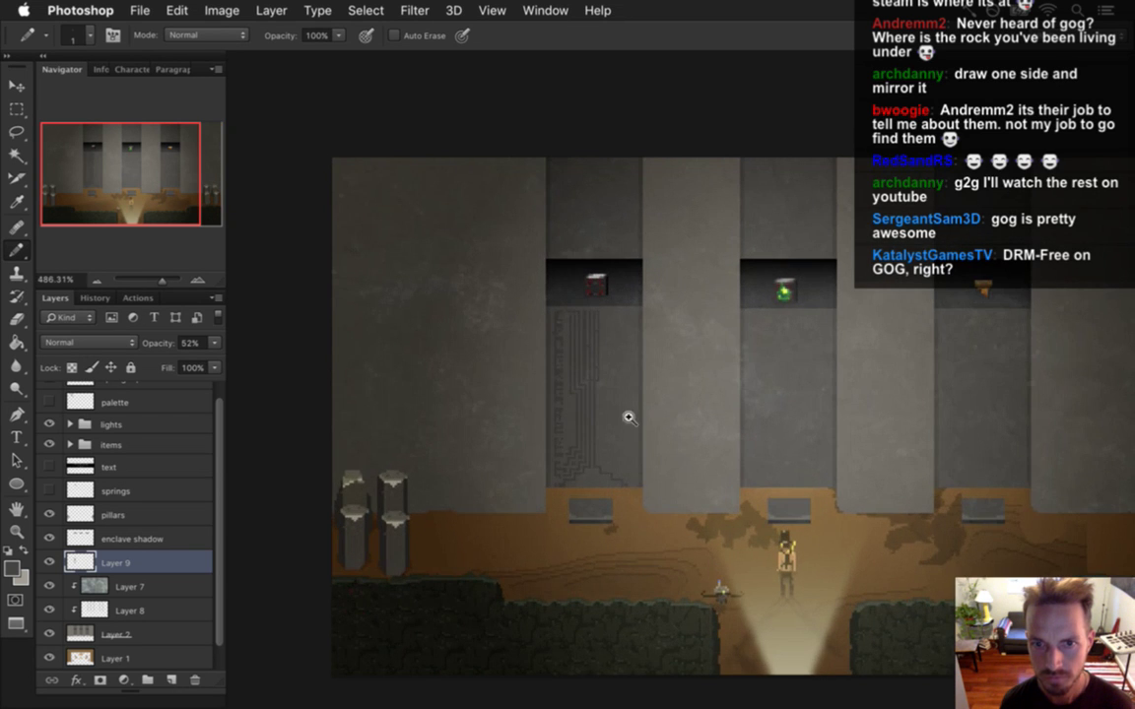
pyautogui.scroll(5, 628, 418)
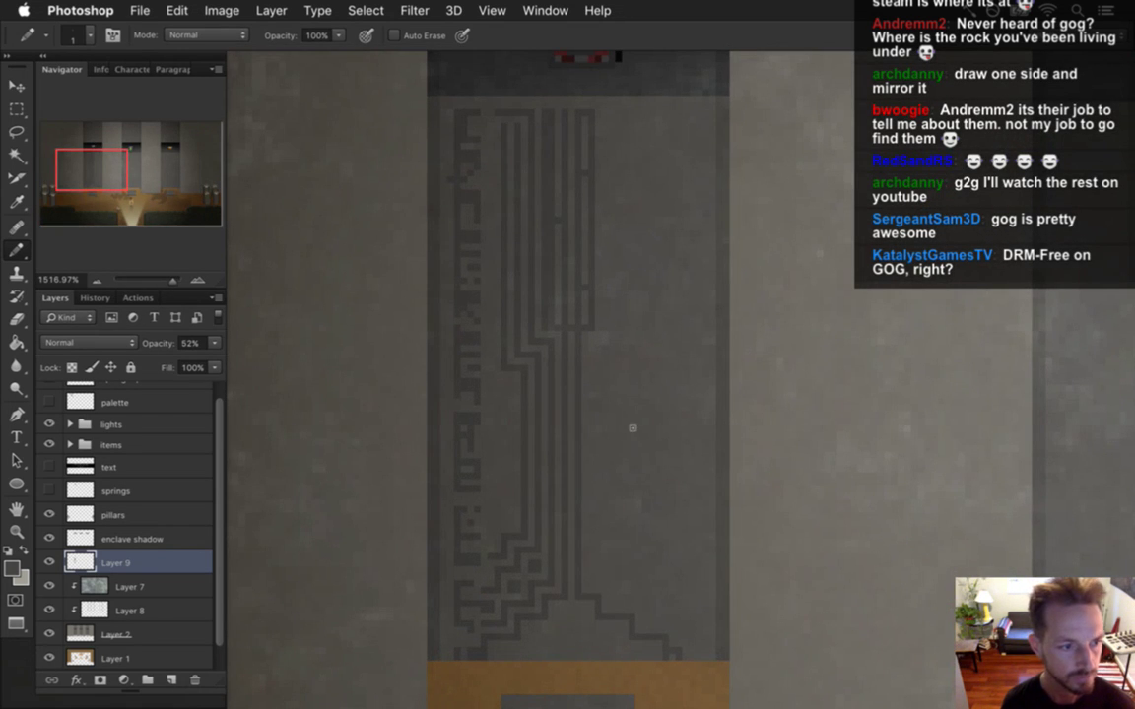
pyautogui.press('e')
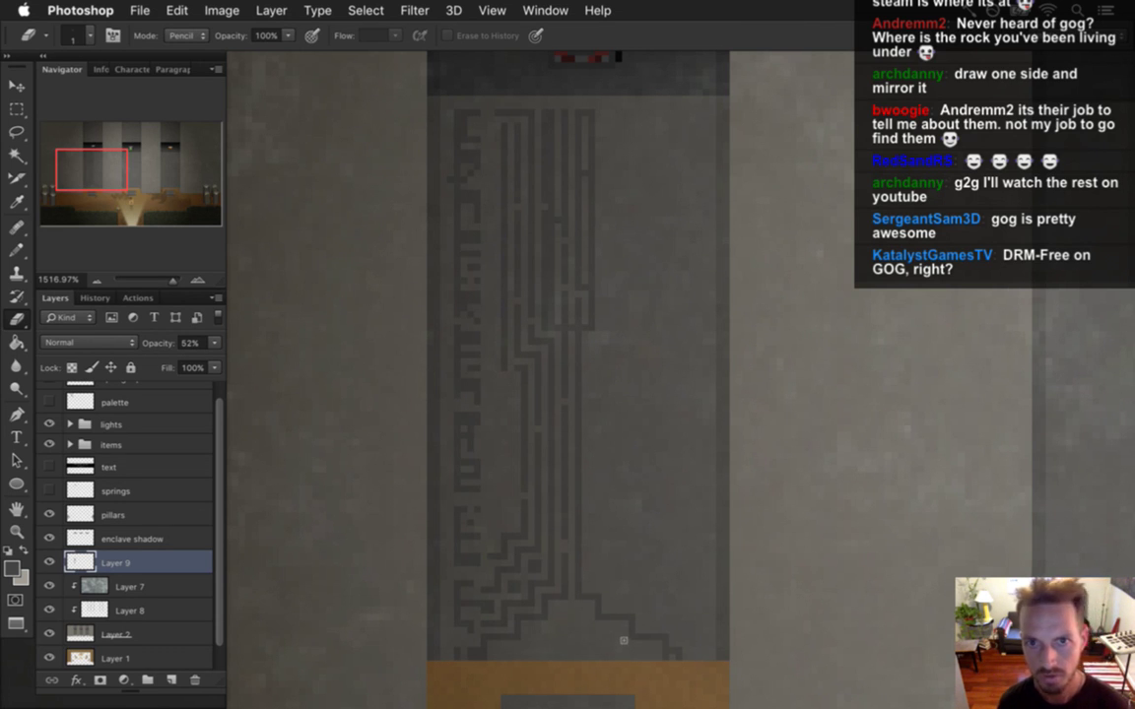
# Step: Draw a second column of blocky glyphs and a parallel vertical line between the first glyph column and the nested lines, erasing stray pixels
pyautogui.press('b')
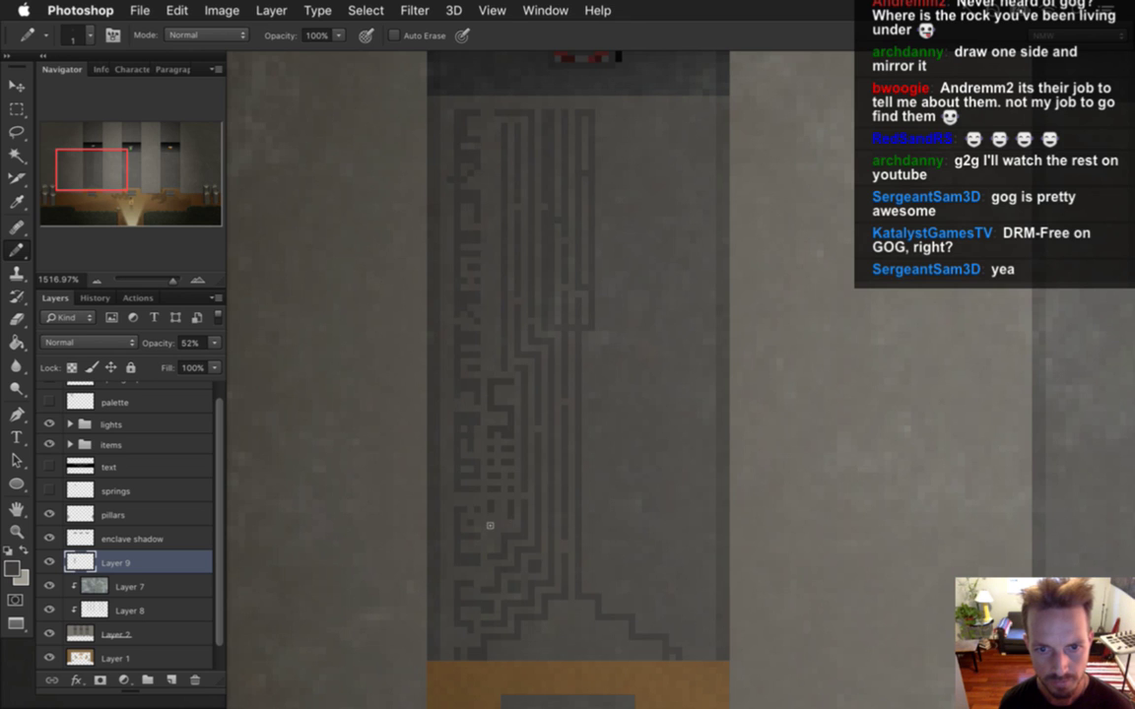
pyautogui.click(495, 511)
pyautogui.press('e')
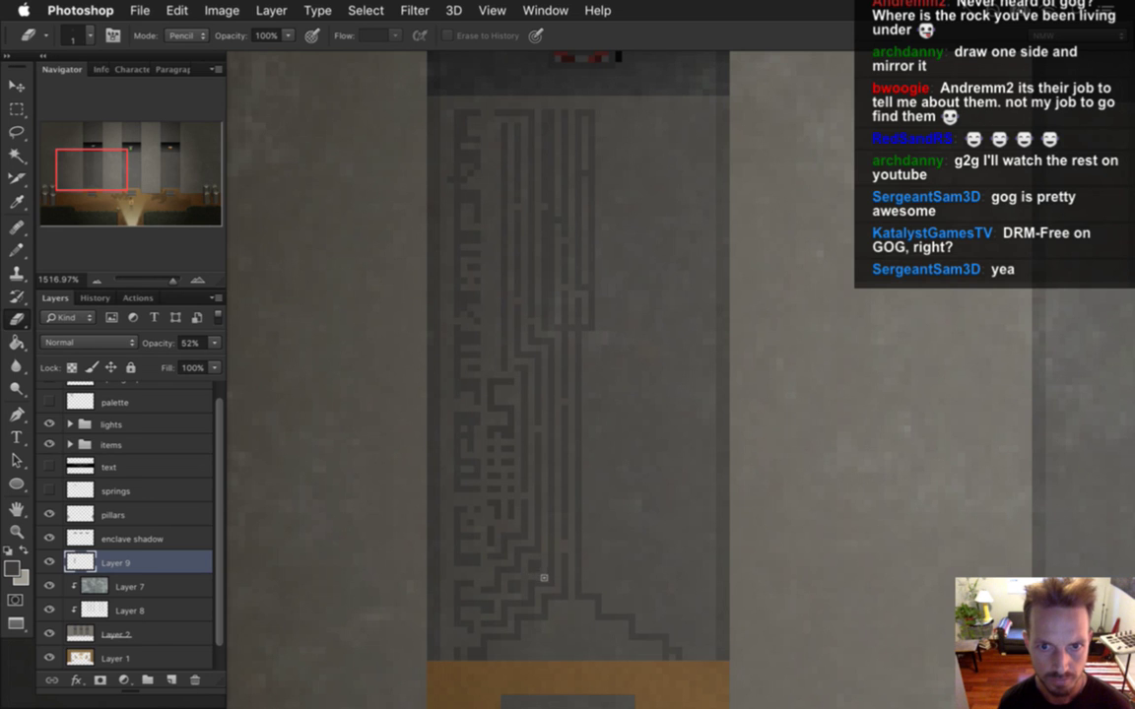
pyautogui.press('b')
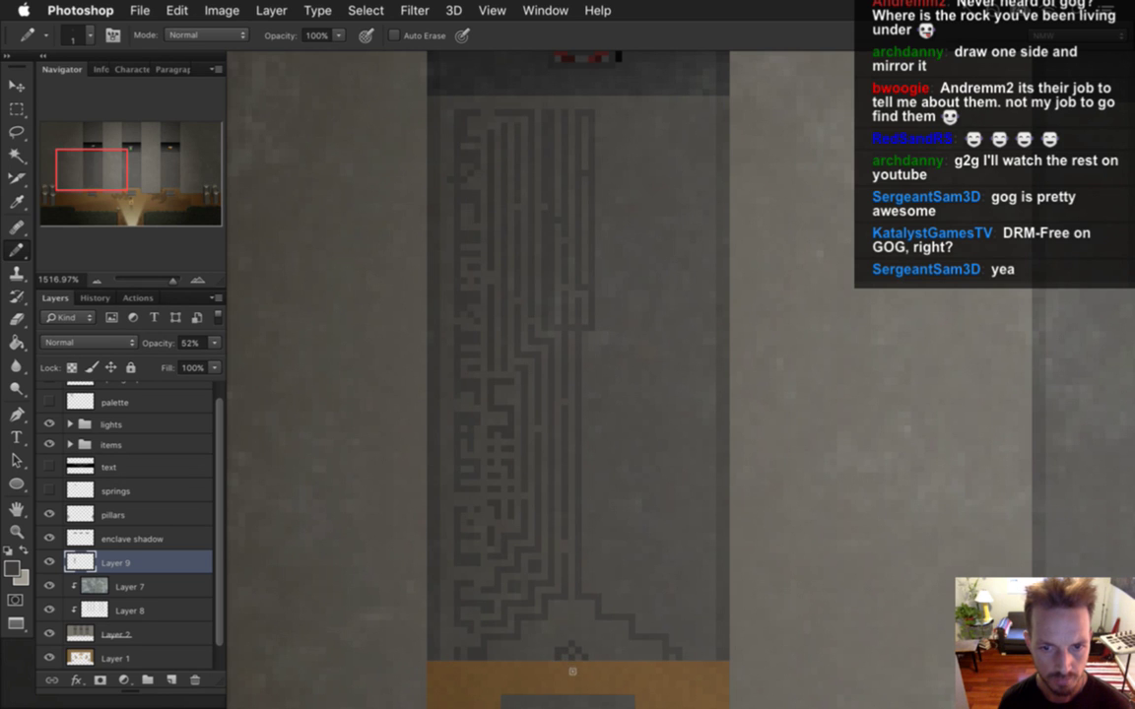
# Step: Build a symmetrical chevron and diamond pixel motif inside the stepped base at the floor, erasing and redrawing pixels where needed
pyautogui.press('e')
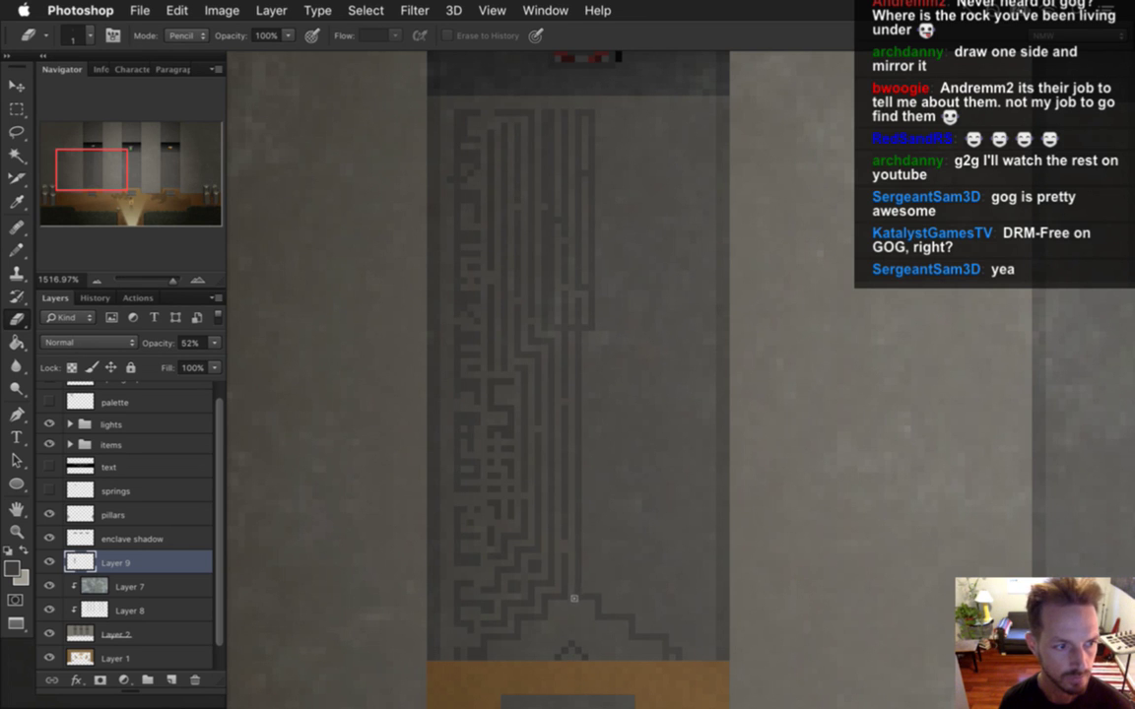
pyautogui.press('b')
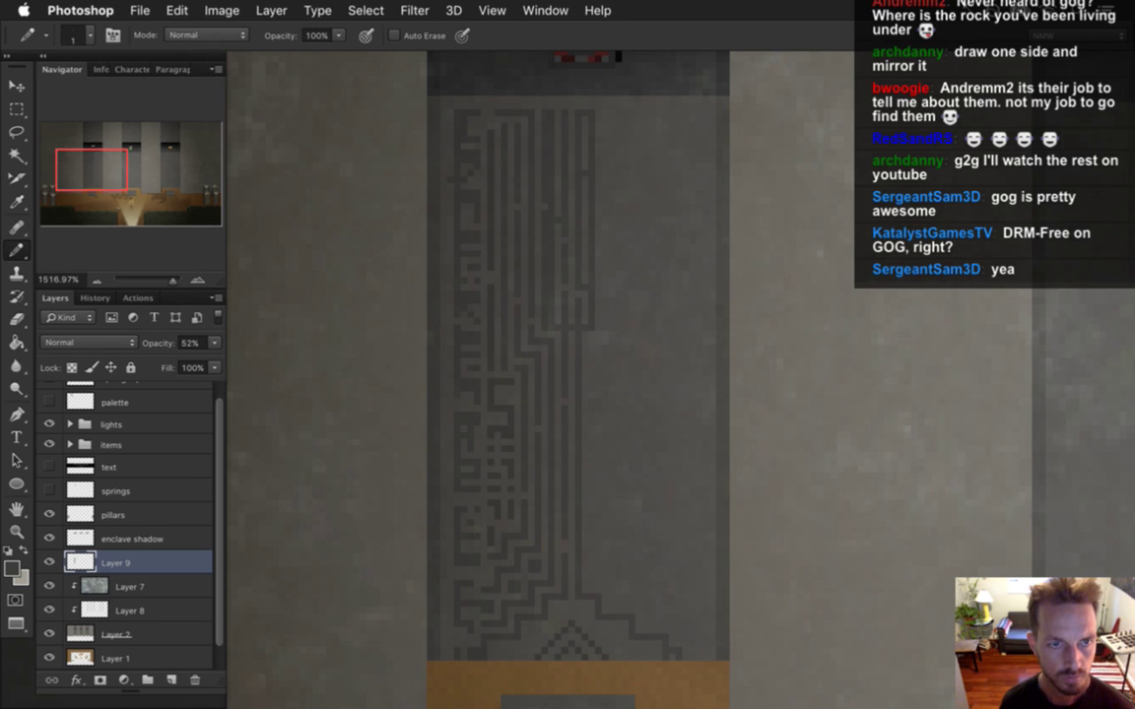
pyautogui.scroll(-1, 594, 539)
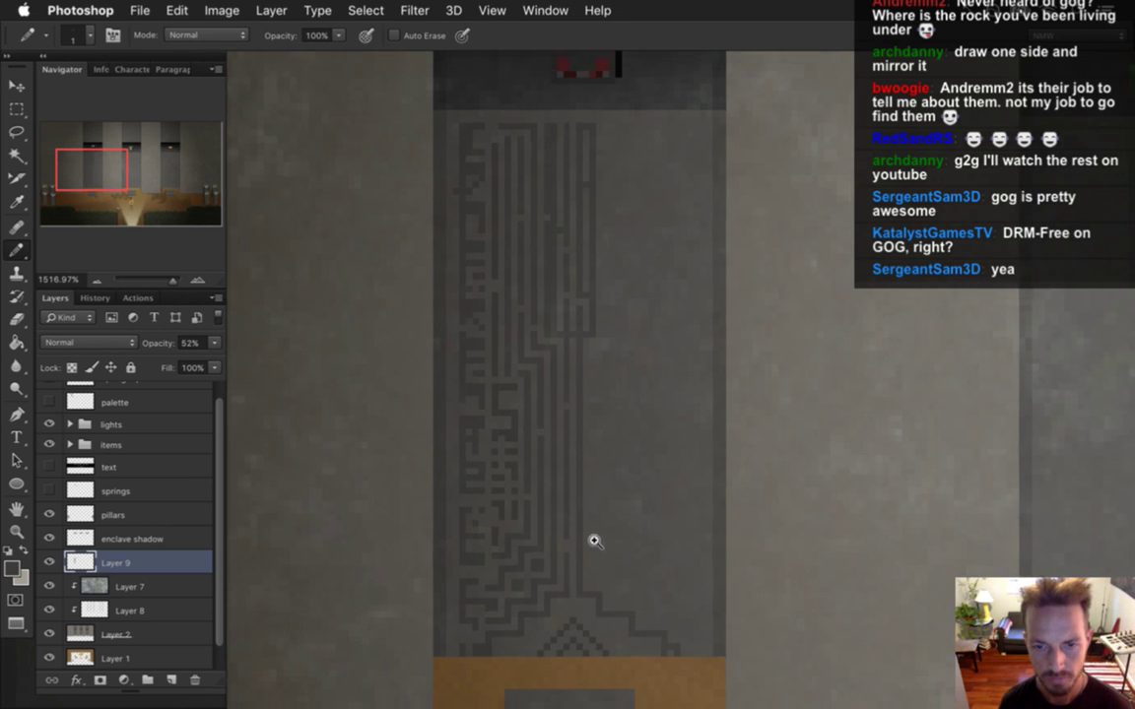
pyautogui.scroll(-5, 594, 539)
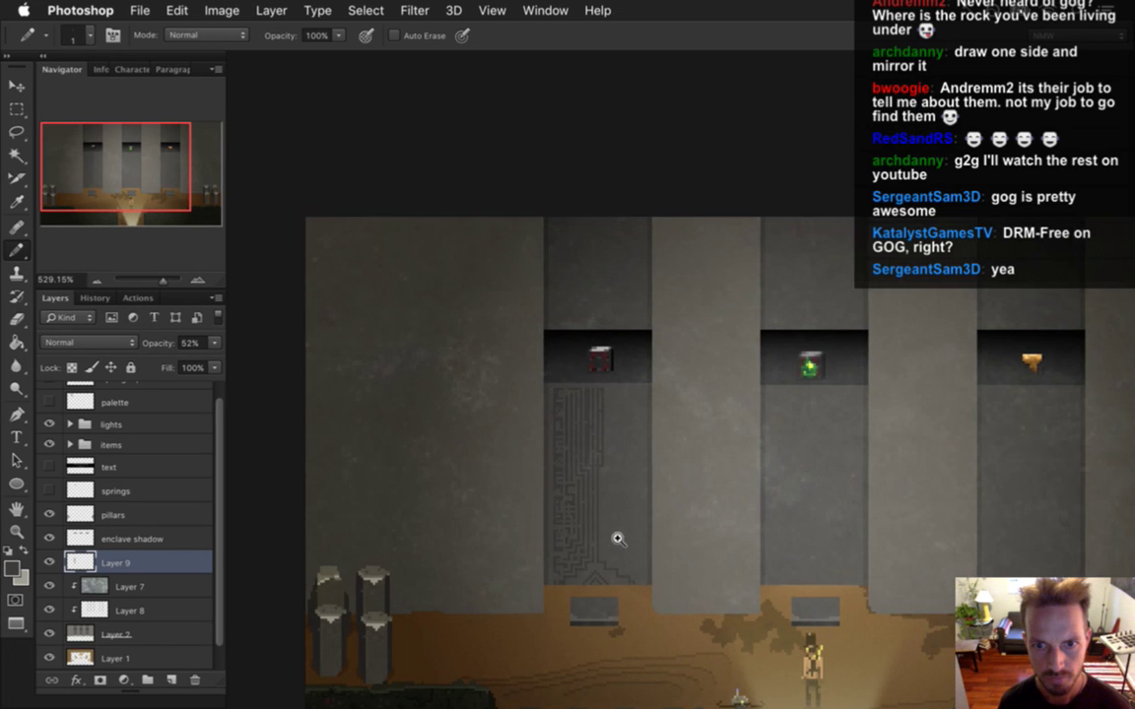
pyautogui.scroll(5, 617, 539)
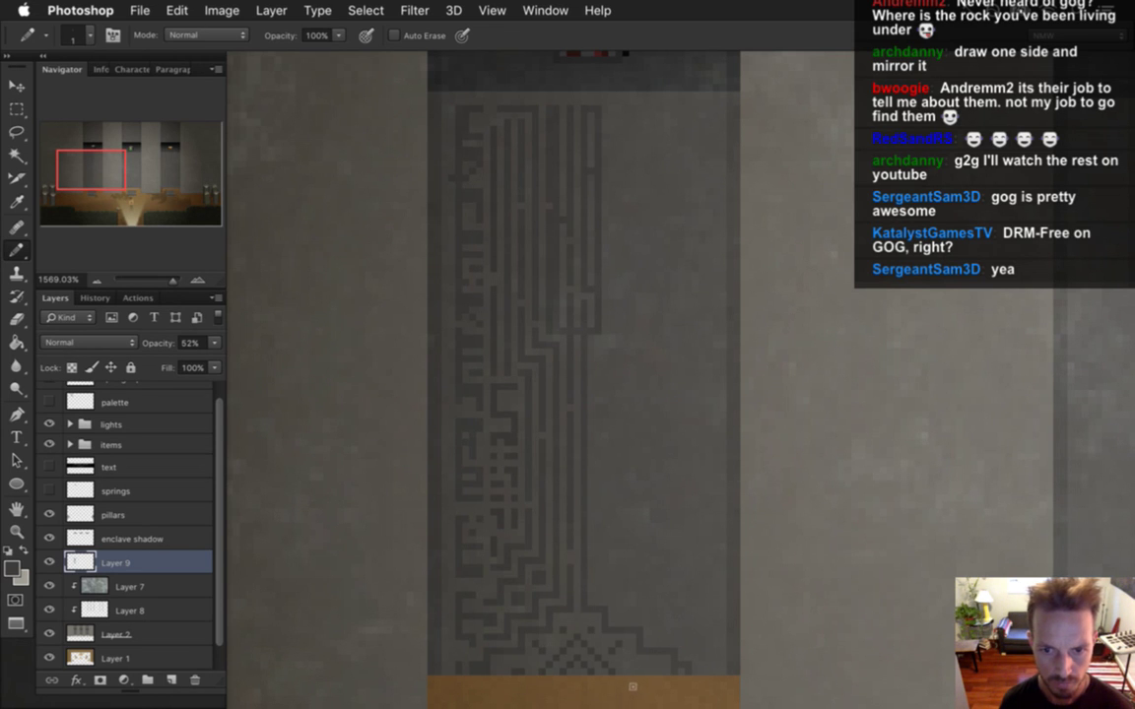
pyautogui.moveTo(575, 605); pyautogui.dragTo(576, 619)
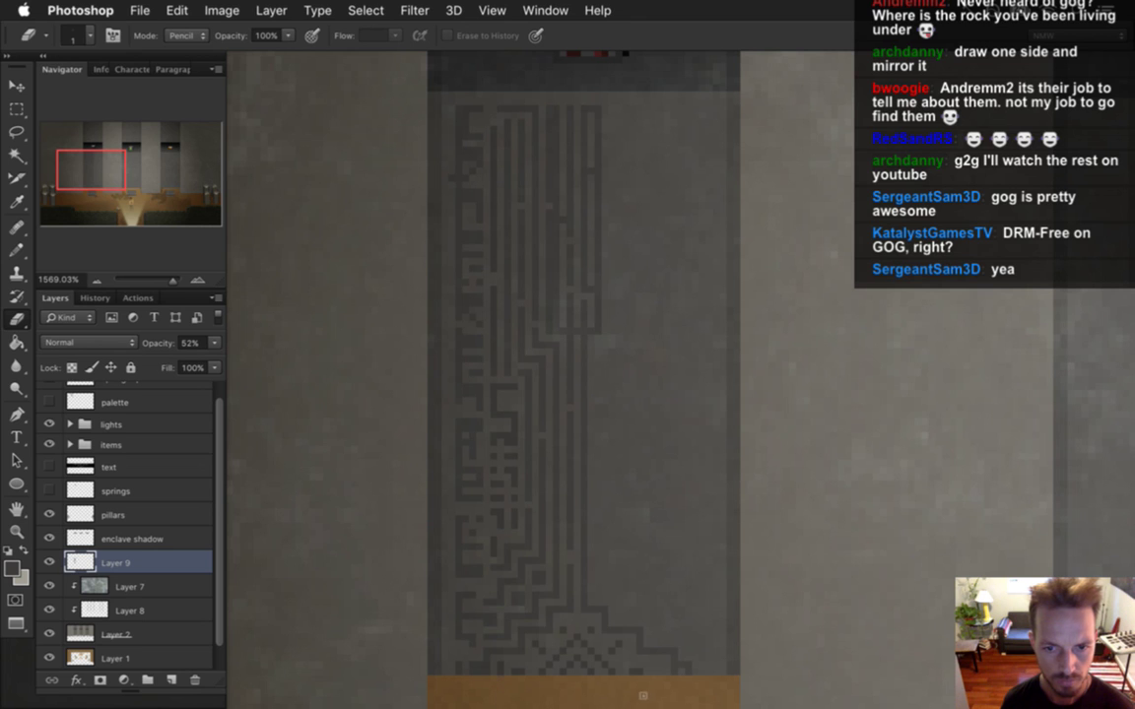
pyautogui.press('b')
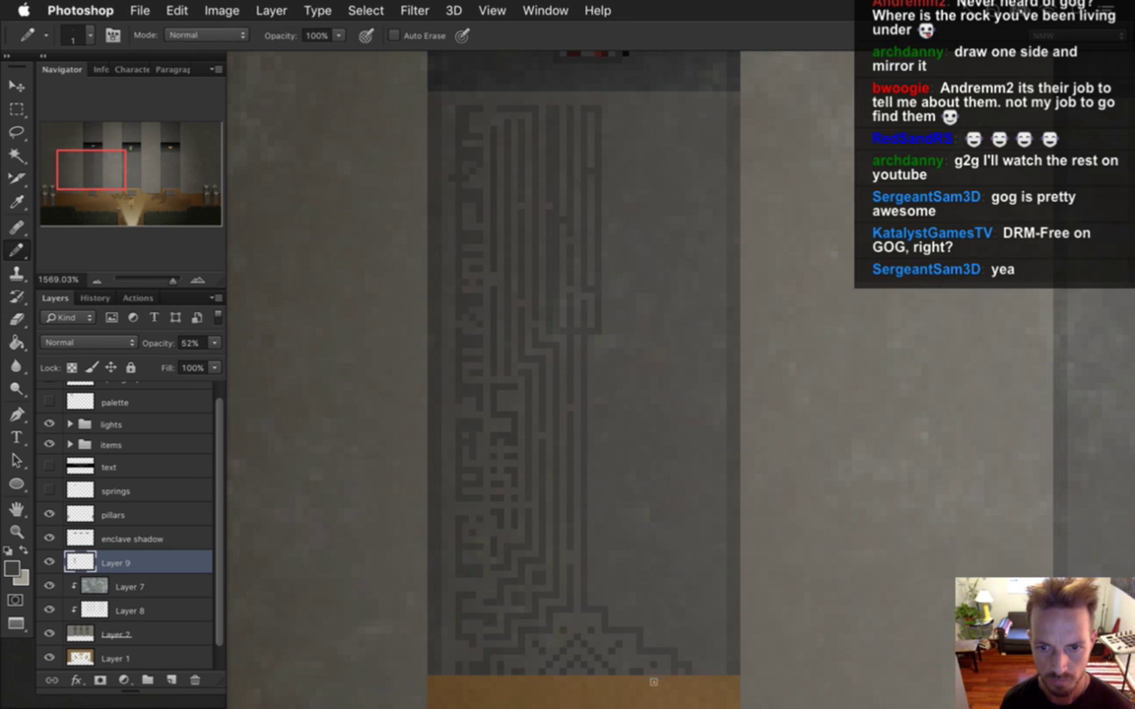
pyautogui.press('e')
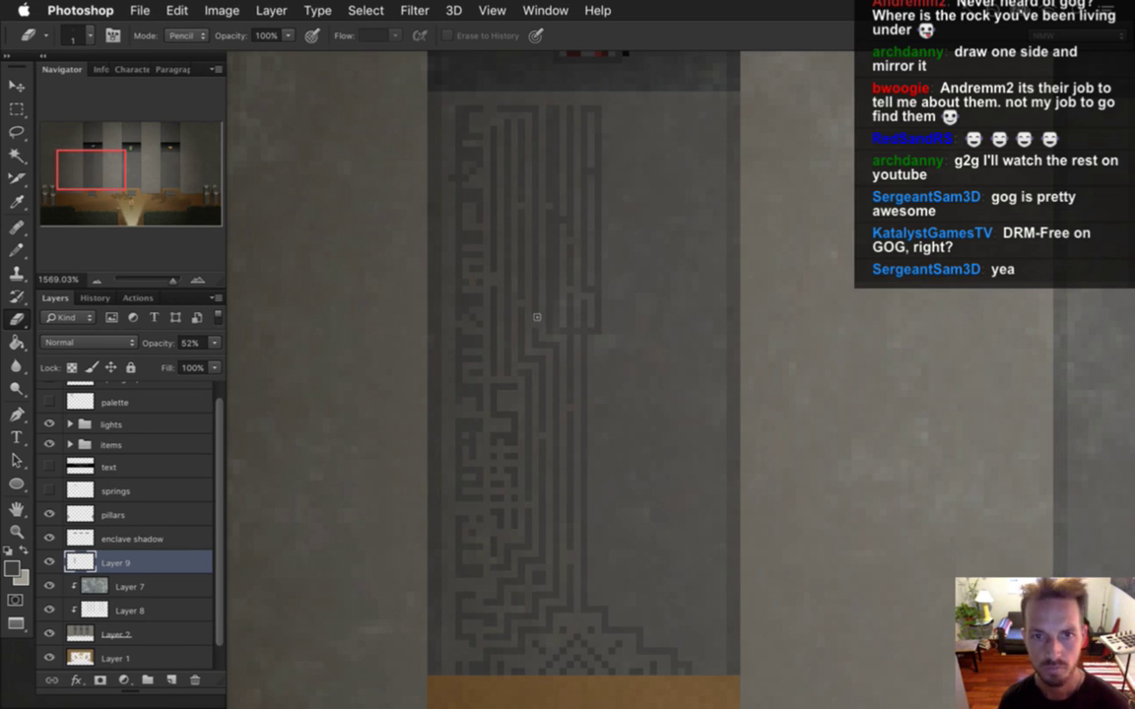
# Step: Duplicate the left part of the engraving to the right side of the panel and flip the copy horizontally
pyautogui.press('m')
pyautogui.moveTo(434, 91)
pyautogui.mouseDown()
pyautogui.moveTo(516, 558)
pyautogui.moveTo(562, 676)
pyautogui.mouseUp()
pyautogui.press('v')
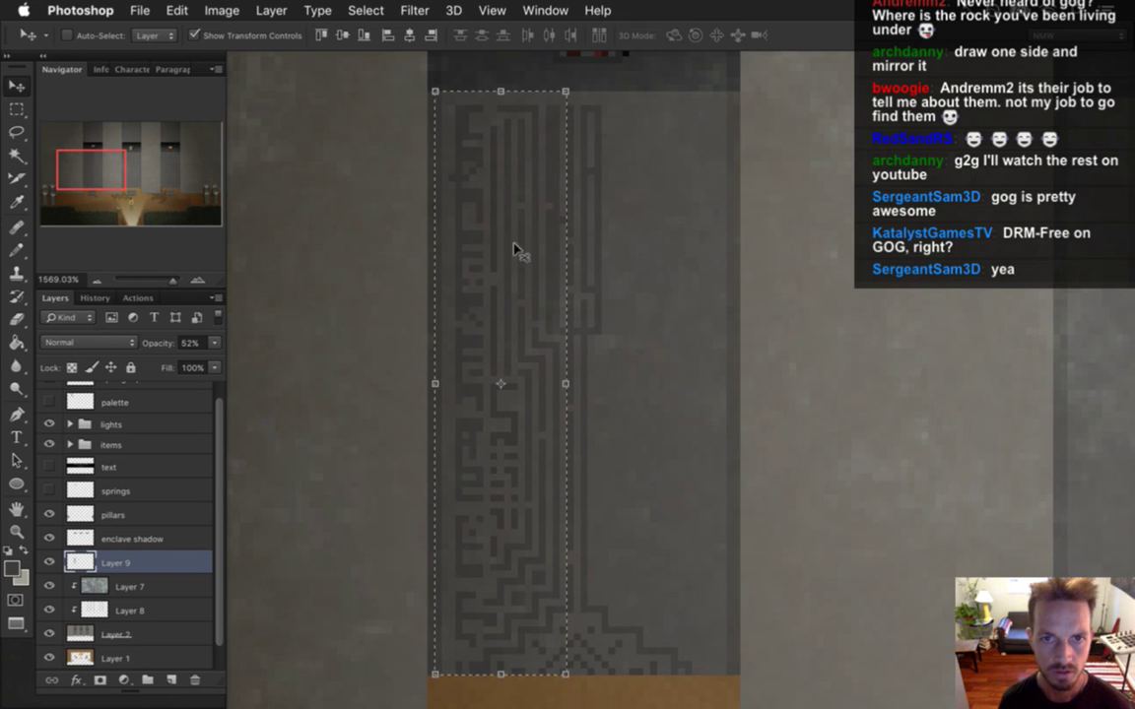
pyautogui.moveTo(498, 158); pyautogui.dragTo(618, 145)
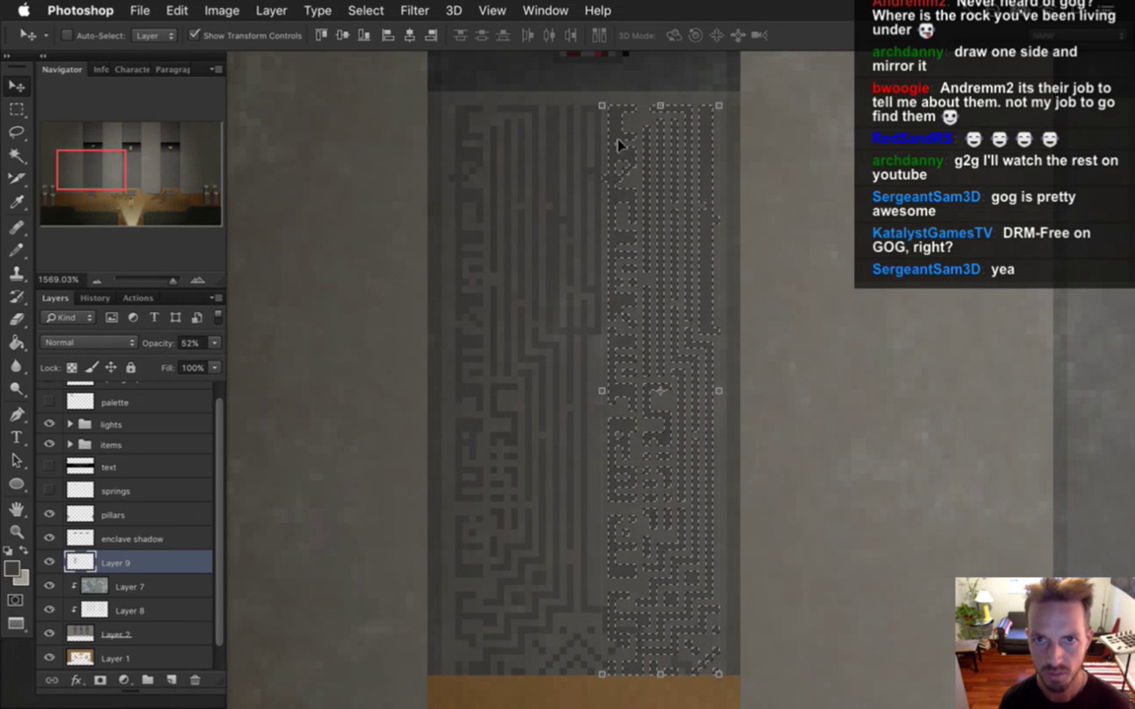
pyautogui.press('super+t')
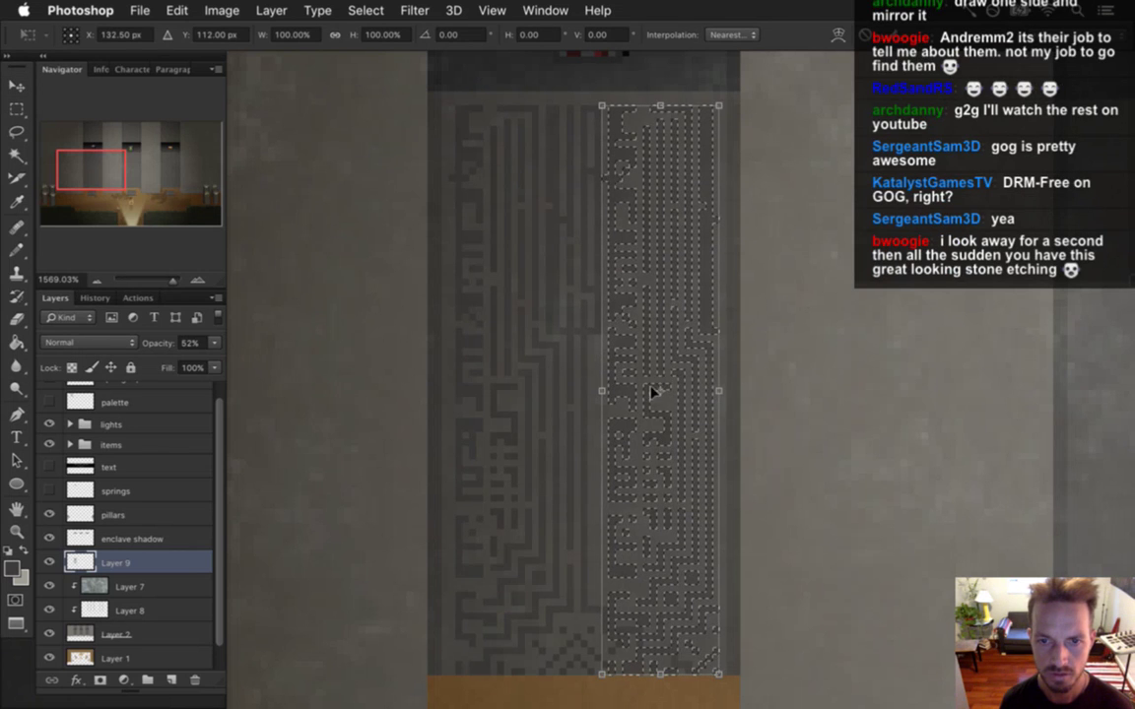
pyautogui.rightClick(670, 313)
pyautogui.click(717, 538)
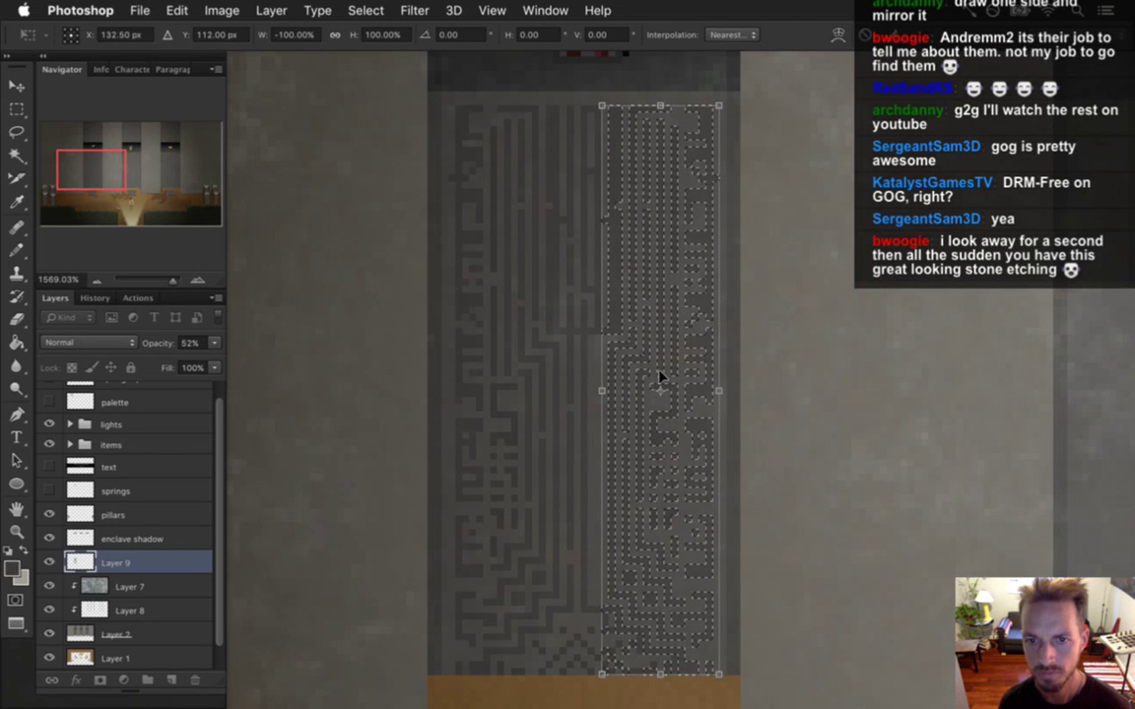
pyautogui.press('Return')
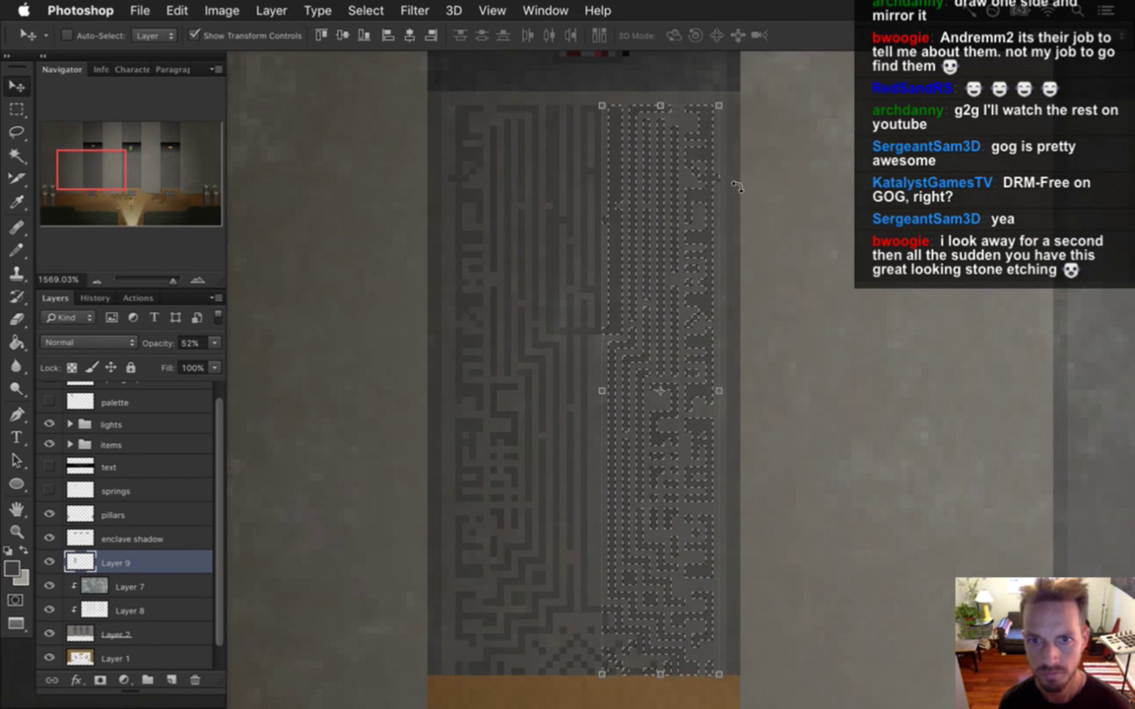
# Step: Move the mirrored copy rightward past the panel's edge onto the adjacent pillar and deselect it
pyautogui.press('Right')
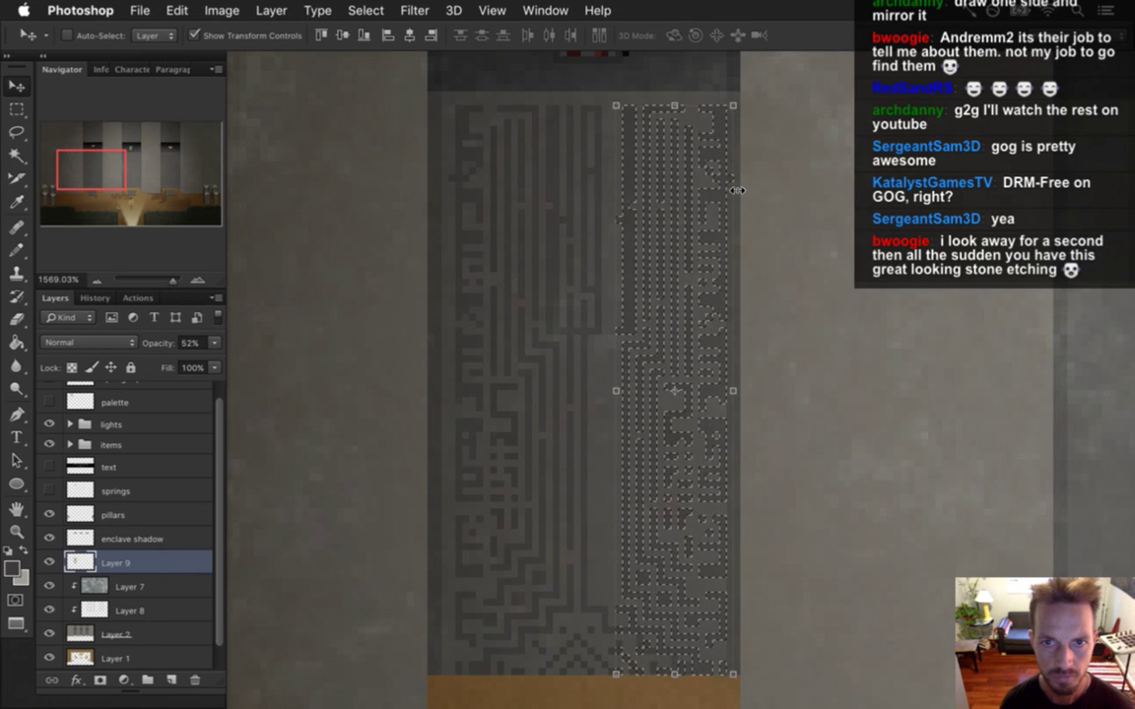
pyautogui.press('Left')
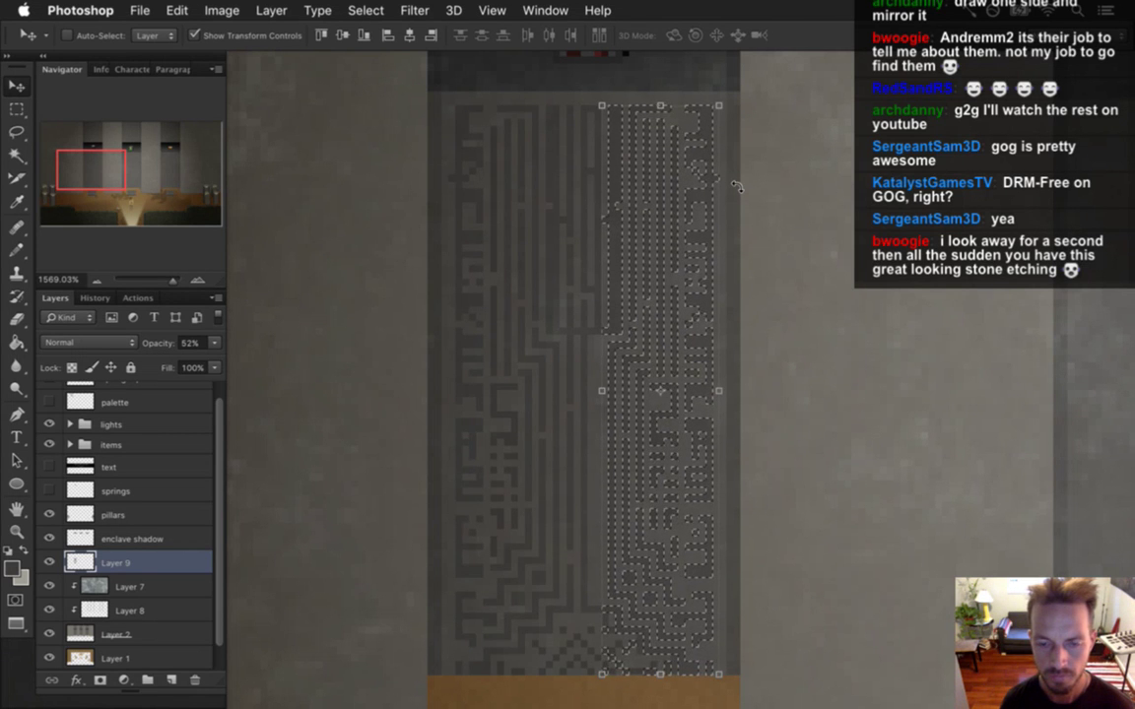
pyautogui.press('Right')
pyautogui.press('Right')
pyautogui.press('Right')
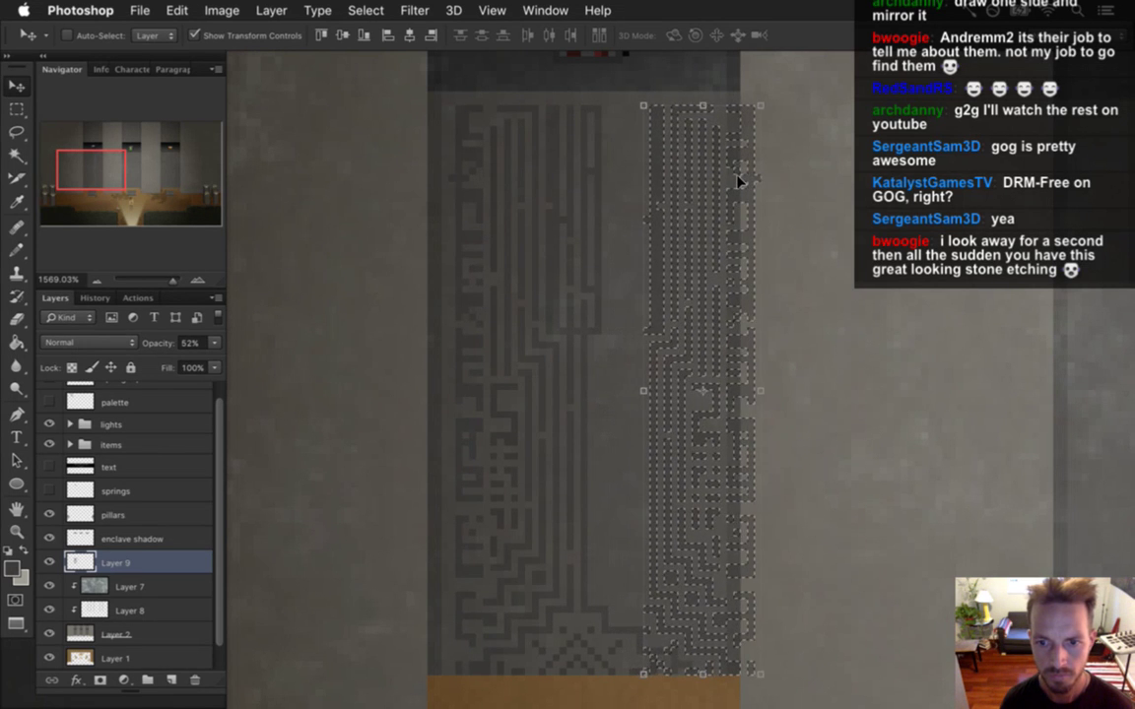
pyautogui.press('Right')
pyautogui.press('Right')
pyautogui.press('Right')
pyautogui.press('Right')
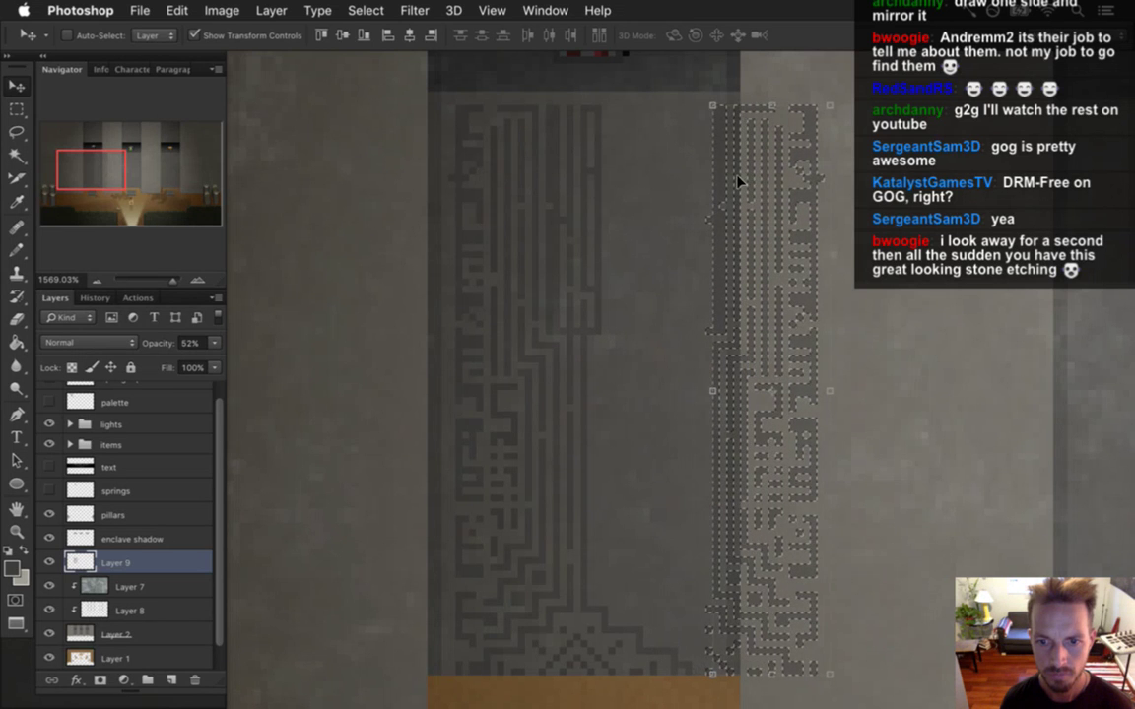
pyautogui.press('Right')
pyautogui.press('Right')
pyautogui.press('m')
pyautogui.press('super+d')
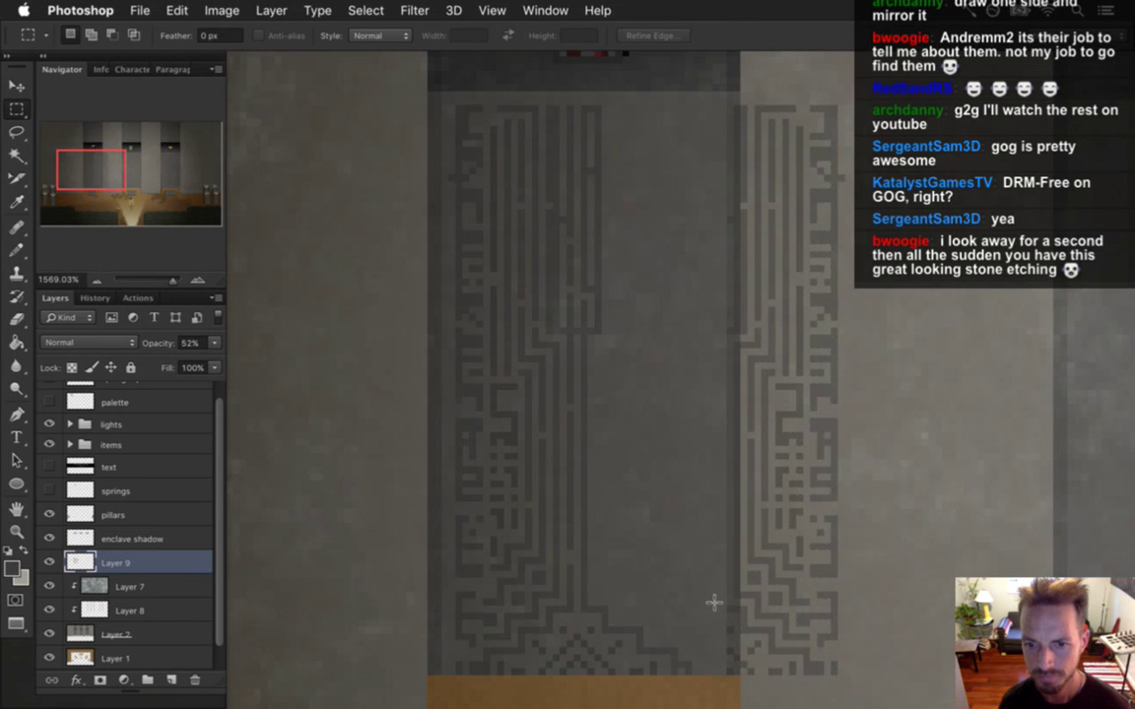
# Step: Erase the base motif remnants from the mirrored copy, shift the copy slightly further right onto the pillar, and deselect it
pyautogui.press('b')
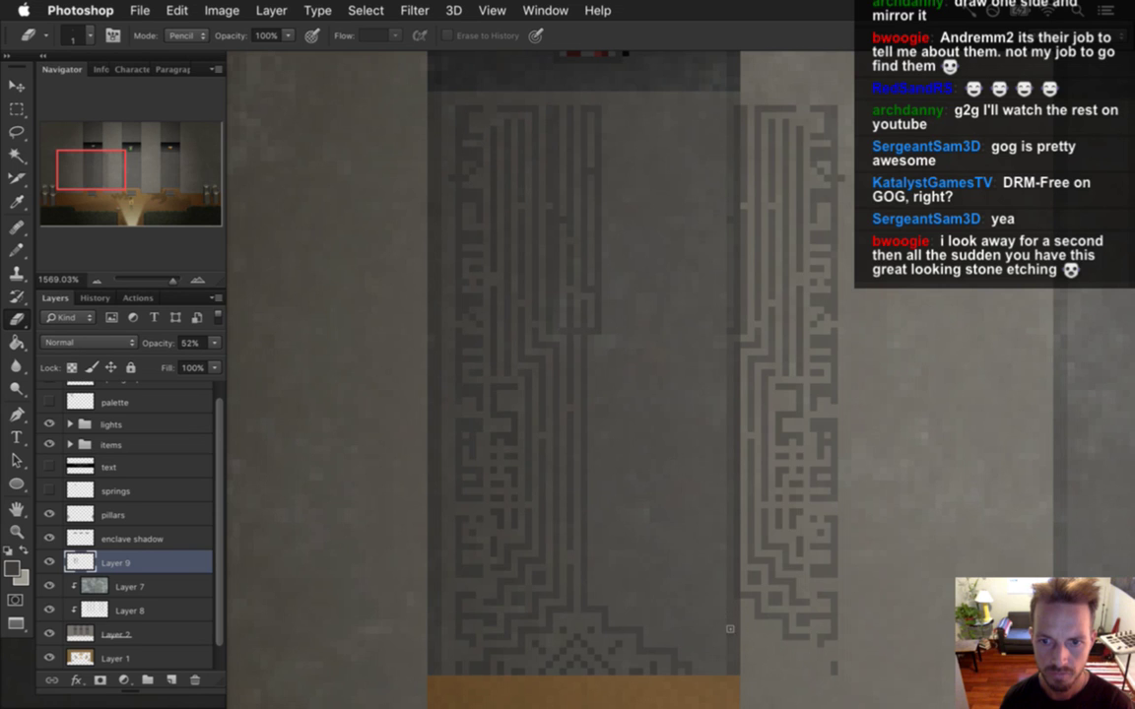
pyautogui.press('m')
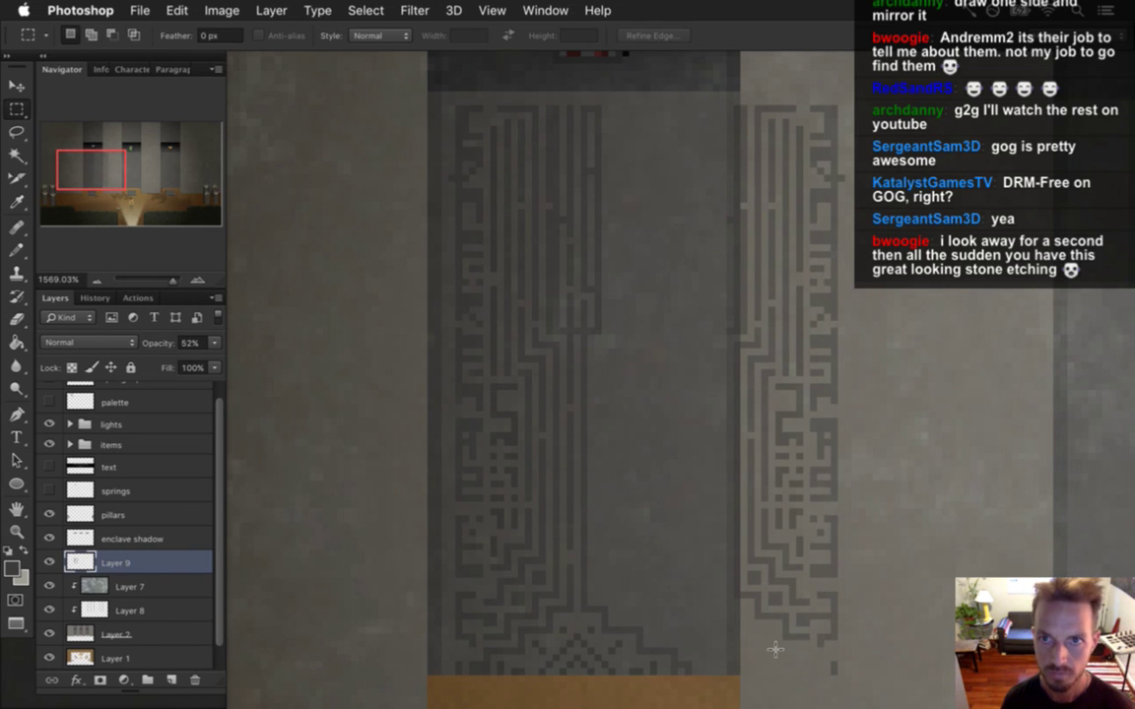
pyautogui.moveTo(698, 95); pyautogui.dragTo(853, 672)
pyautogui.press('v')
pyautogui.hotkey('shift', 'Right')
pyautogui.hotkey('shift', 'Right')
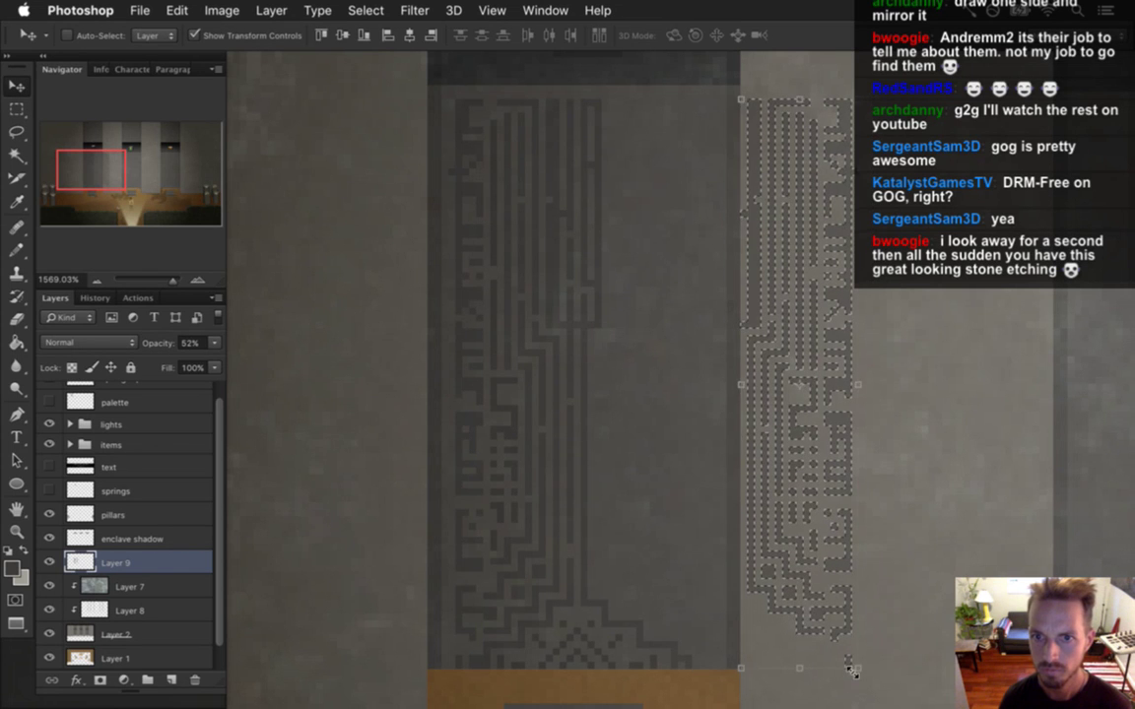
pyautogui.press('m')
pyautogui.hotkey('ctrl', 'd')
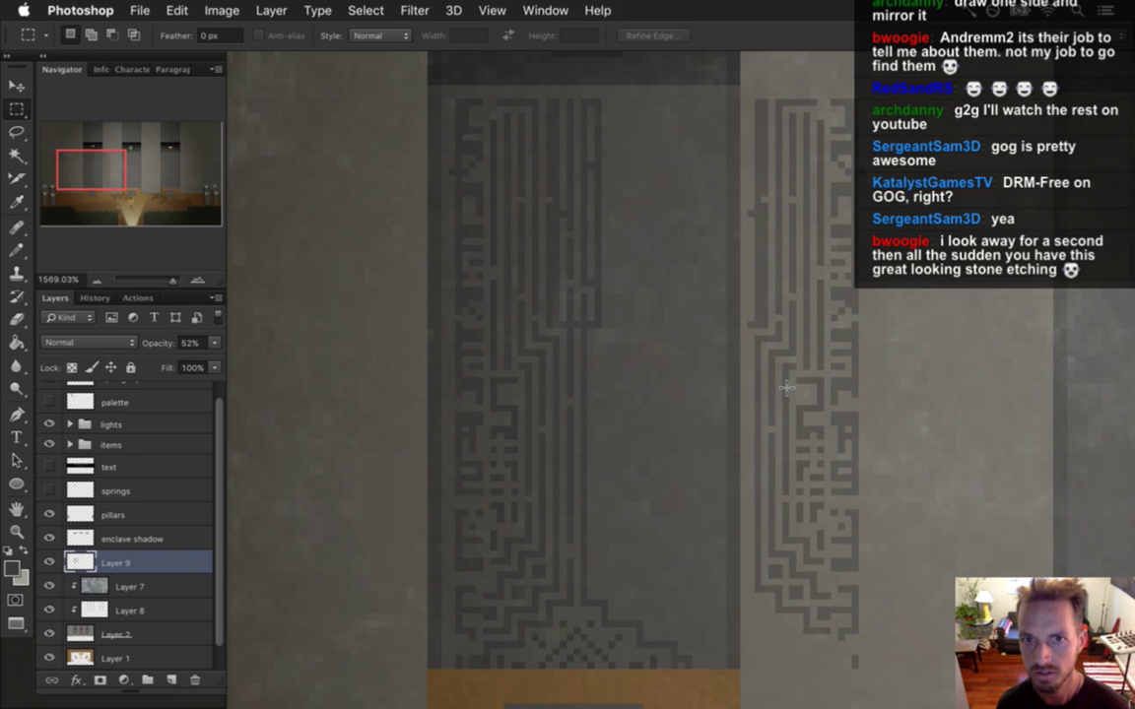
# Step: Hide Layer 9 and show it again to compare the scene with and without the engraving
pyautogui.press('v')
pyautogui.press('e')
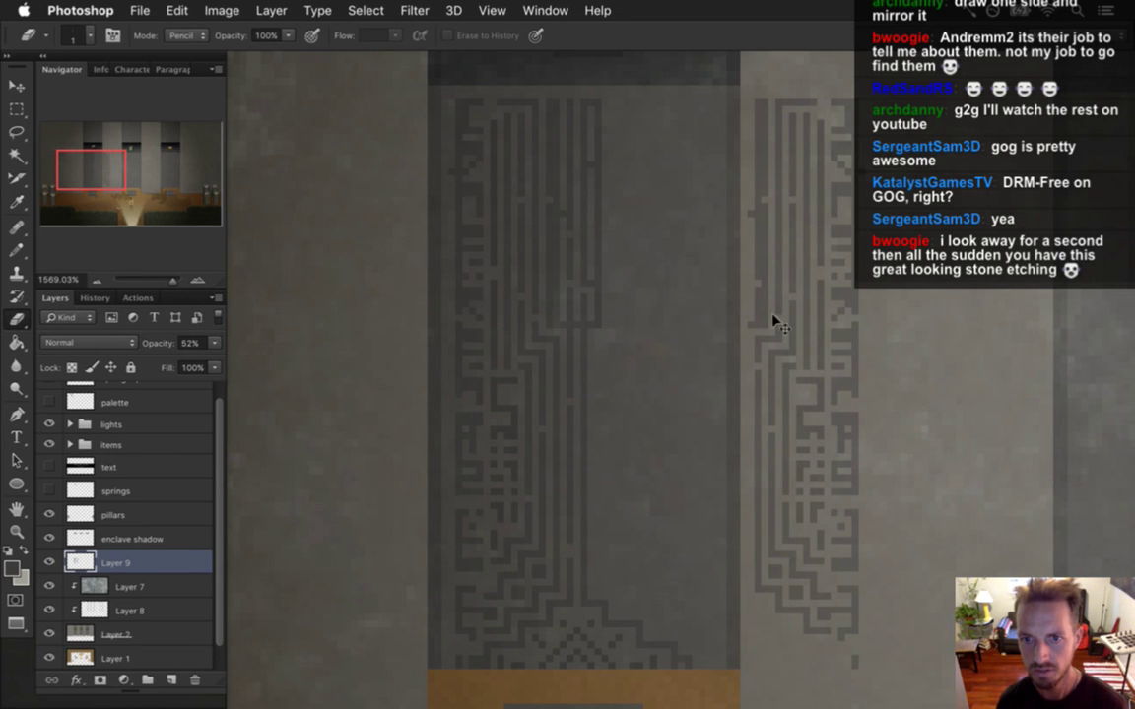
pyautogui.press('b')
pyautogui.hotkey('shift', 'b')
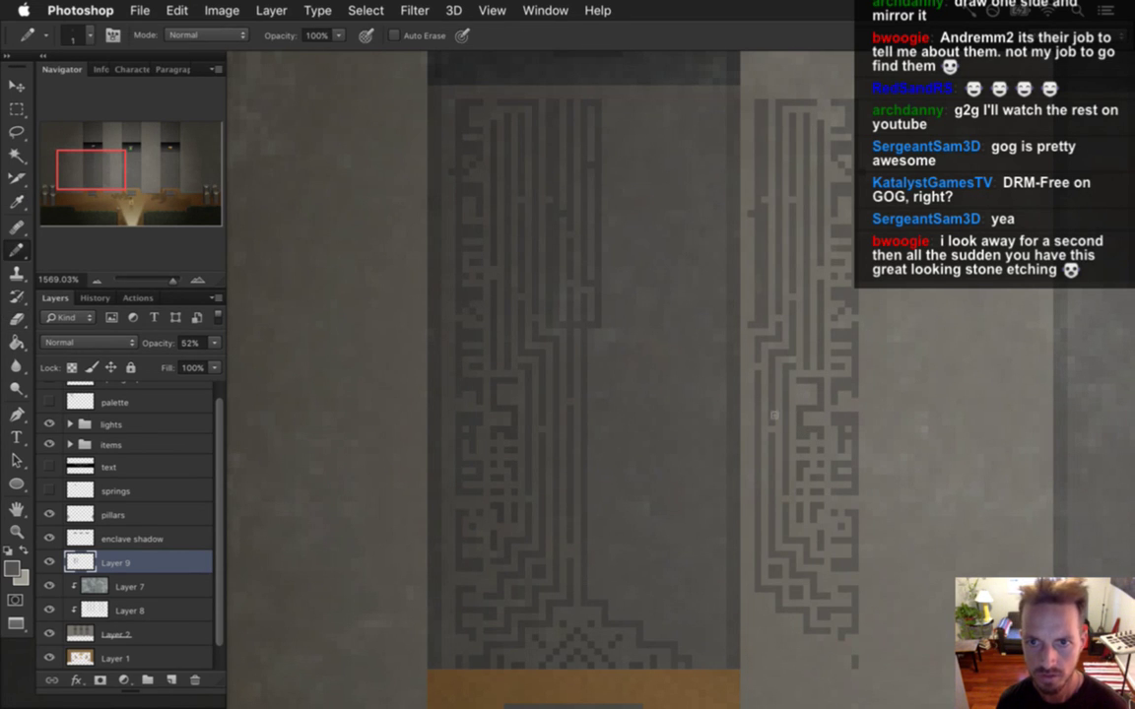
pyautogui.click(50, 562)
pyautogui.click(49, 561)
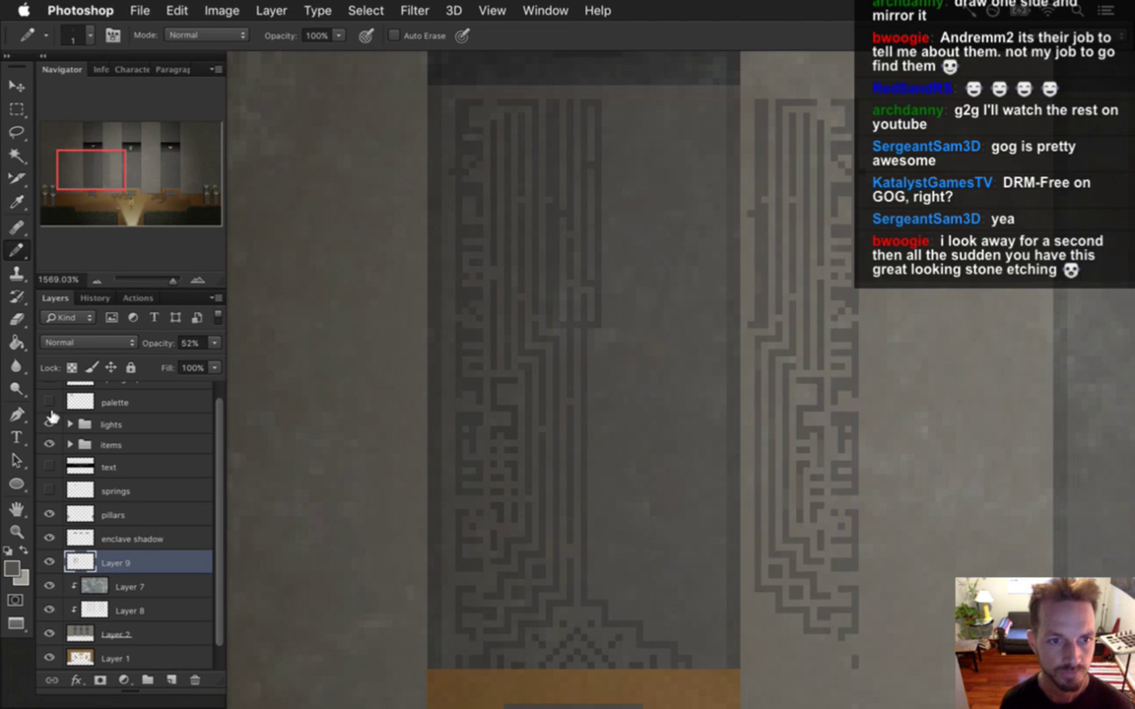
# Step: Hide the lights group and texture Layer 7, show the palette layer, and sample the dark grey of the wall engraving
pyautogui.click(48, 378)
pyautogui.press('i')
pyautogui.press('b')
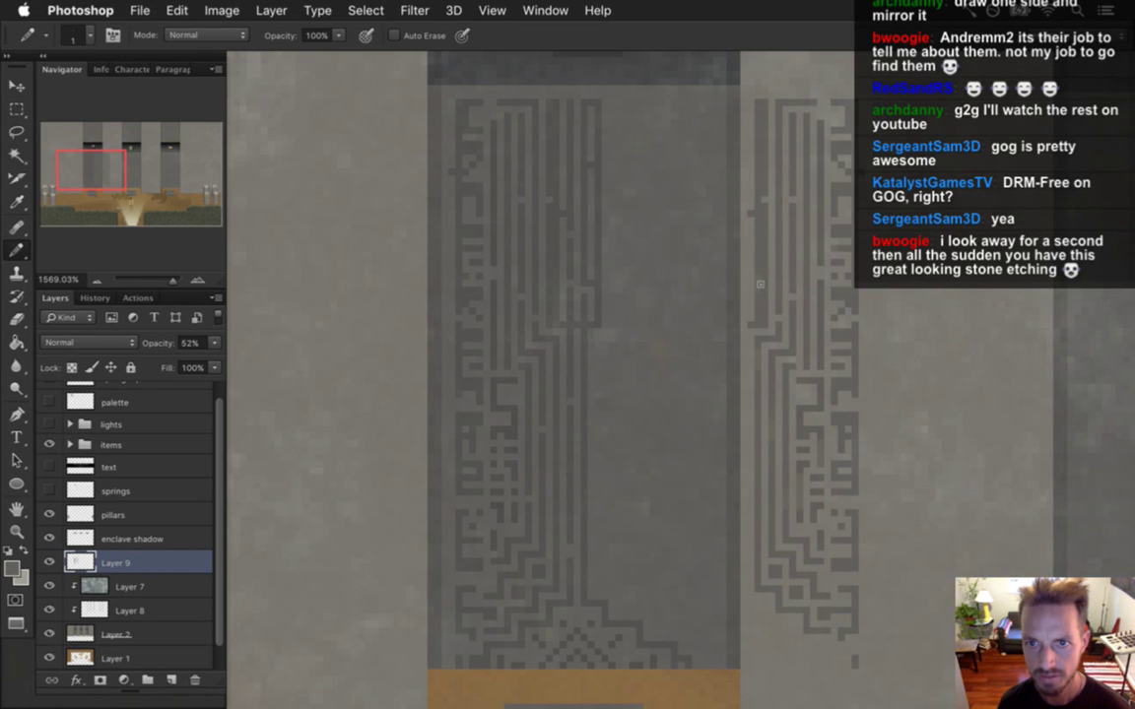
pyautogui.press('i')
pyautogui.click(764, 248)
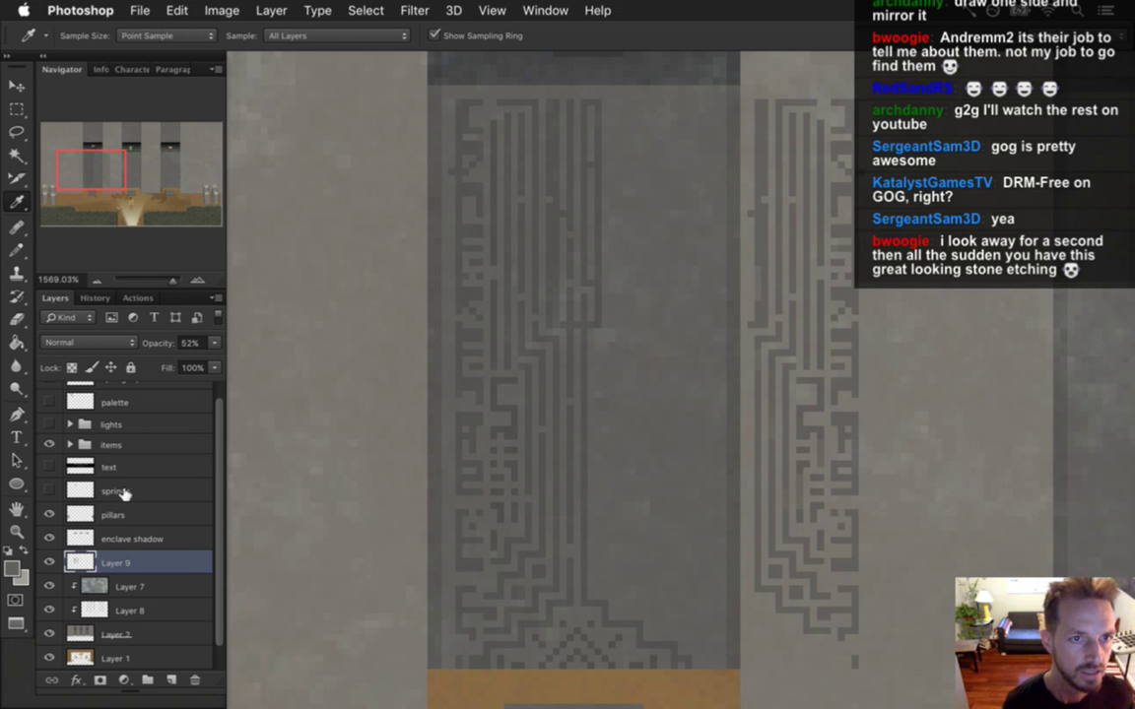
pyautogui.scroll(2, 157, 433)
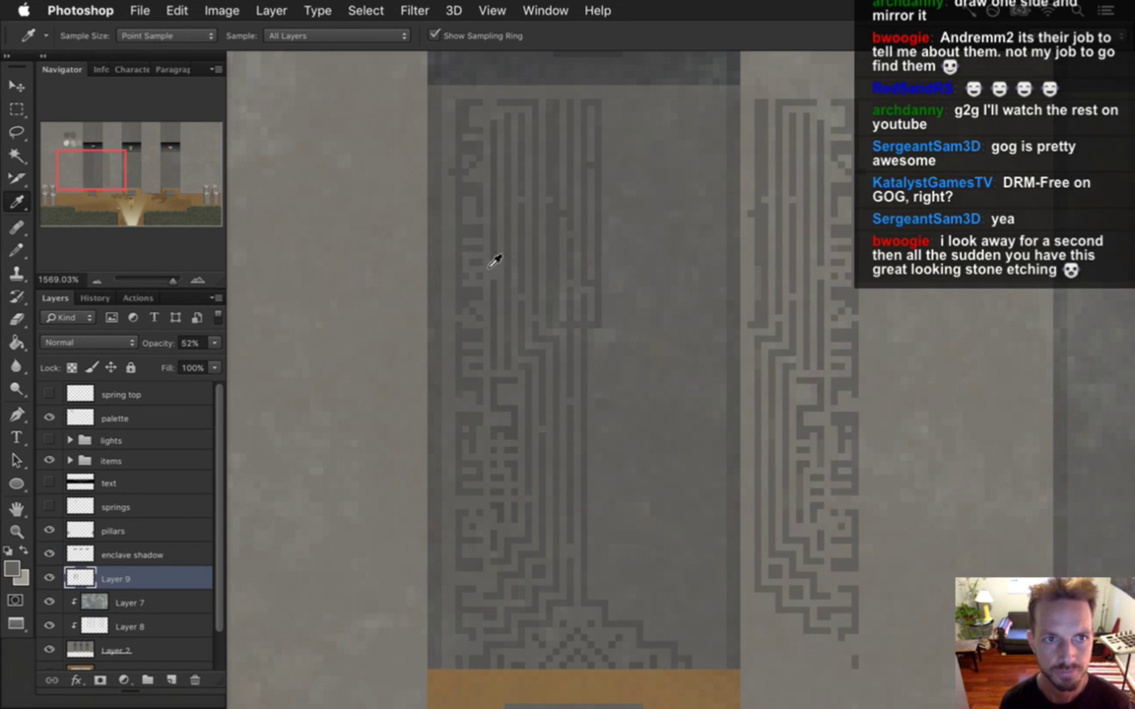
pyautogui.moveTo(488, 460); pyautogui.dragTo(394, 277)
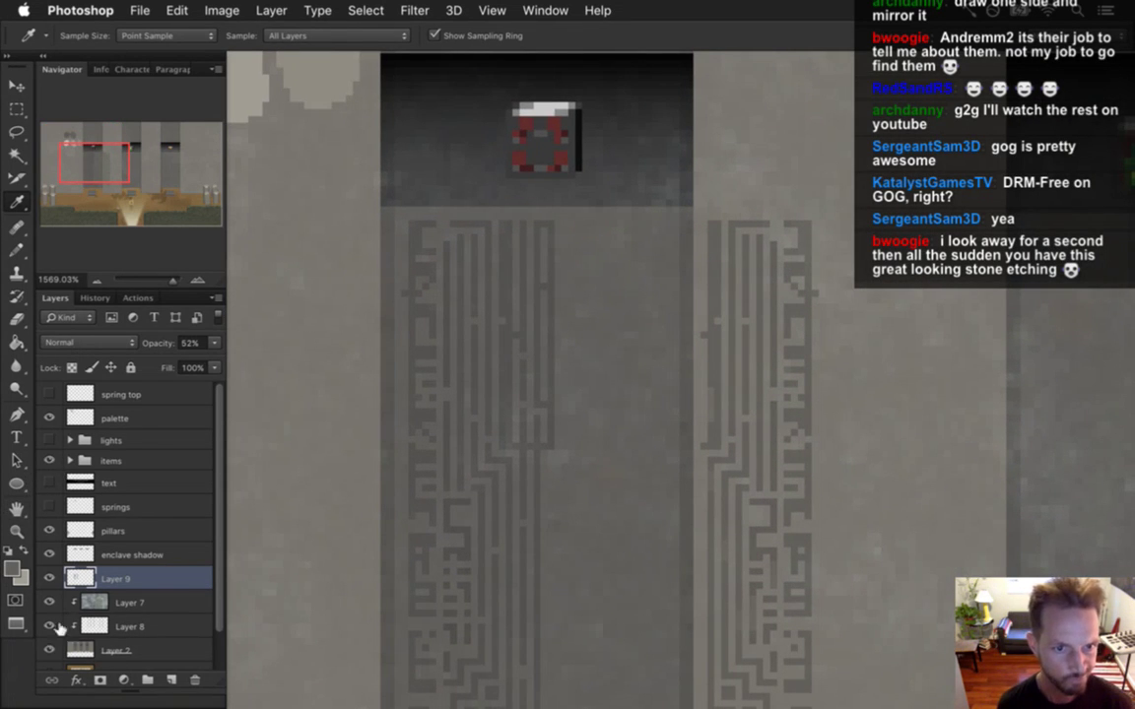
pyautogui.click(51, 579)
pyautogui.moveTo(514, 212); pyautogui.dragTo(519, 212)
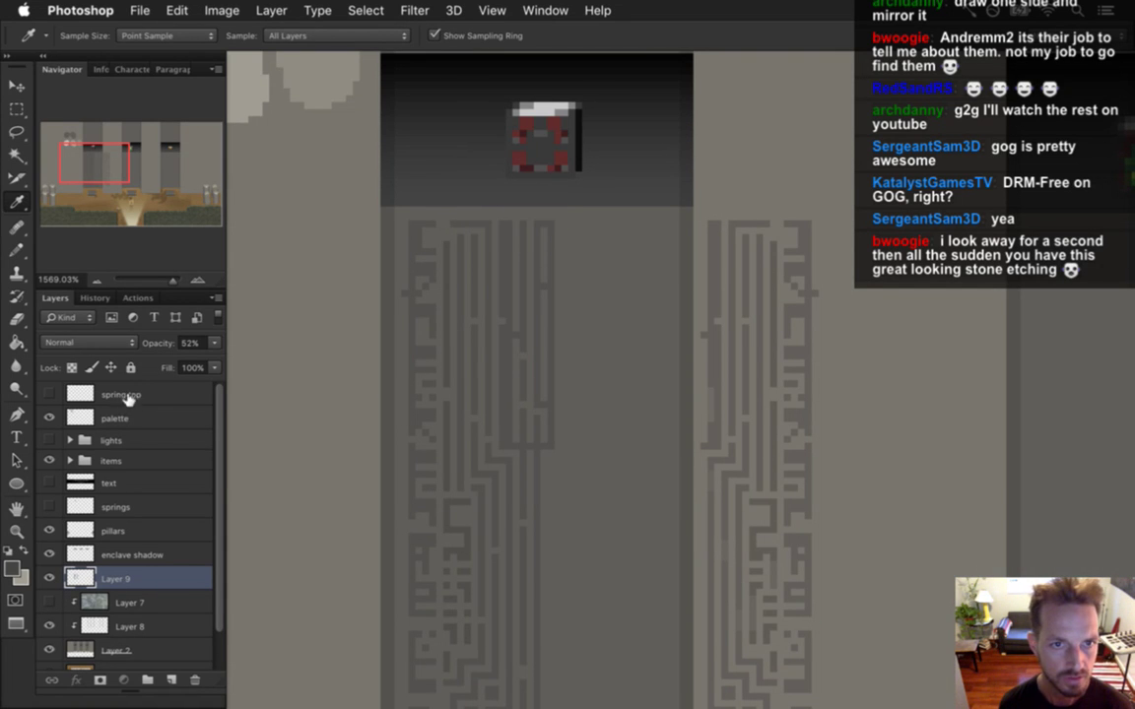
# Step: Paint a dark grey swatch on the palette layer below the existing swatches, with the lights group and Layer 7 shown again
pyautogui.click(128, 417)
pyautogui.press('b')
pyautogui.moveTo(306, 168)
pyautogui.mouseDown()
pyautogui.moveTo(301, 158)
pyautogui.moveTo(315, 174)
pyautogui.moveTo(278, 169)
pyautogui.moveTo(276, 179)
pyautogui.moveTo(283, 174)
pyautogui.mouseUp()
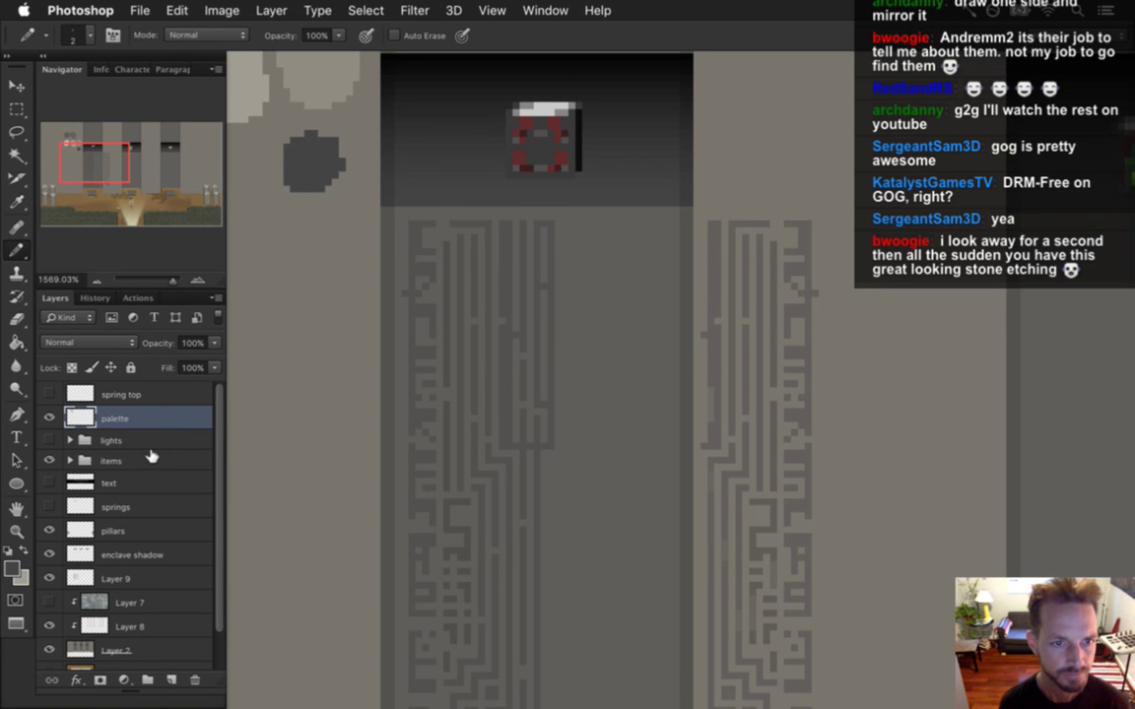
pyautogui.click(49, 440)
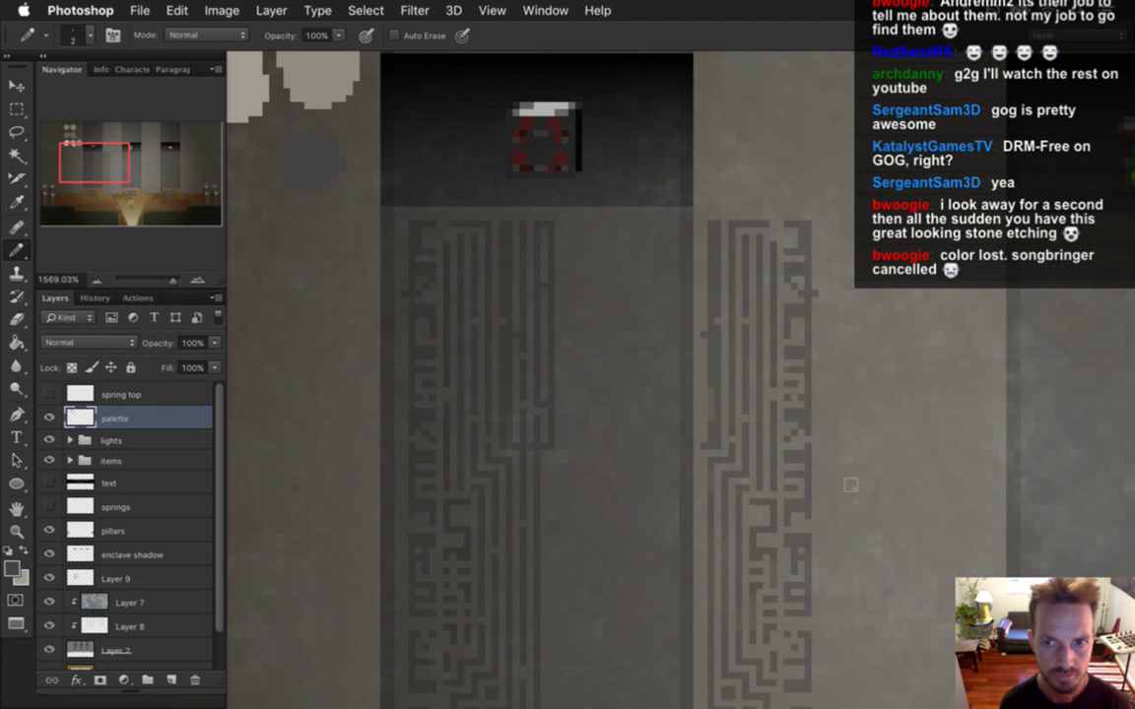
pyautogui.moveTo(846, 519); pyautogui.dragTo(747, 408)
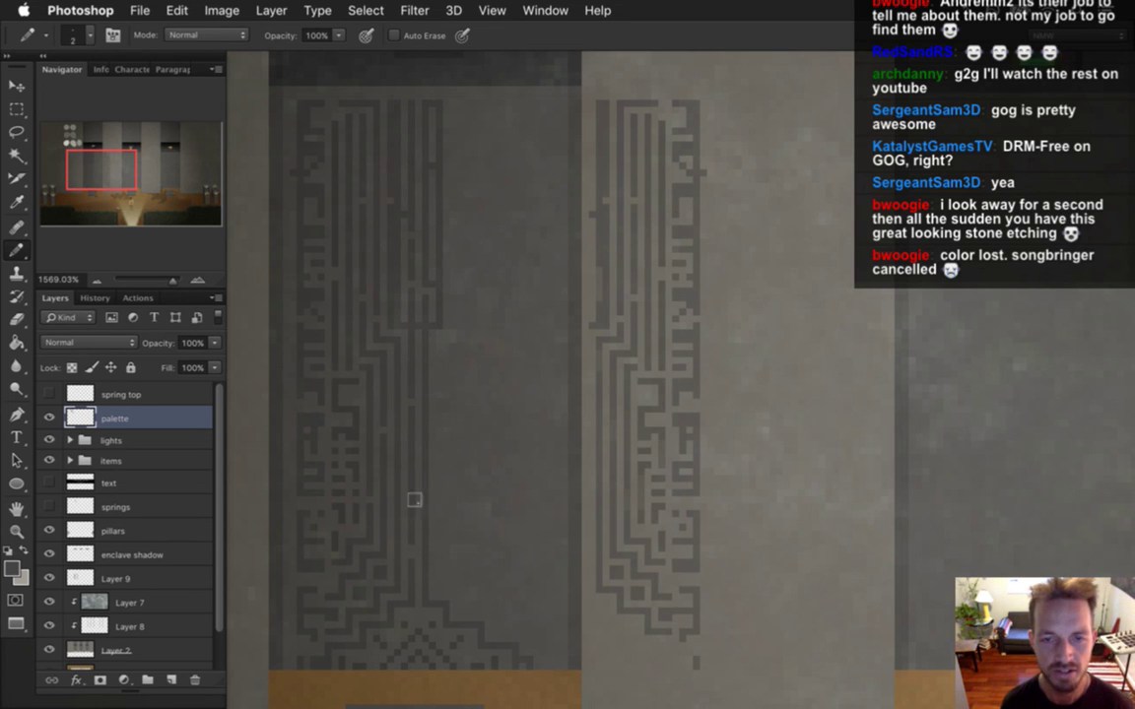
pyautogui.press('[')
pyautogui.click(598, 266)
pyautogui.keyDown('shift'); pyautogui.click(598, 308); pyautogui.keyUp('shift')
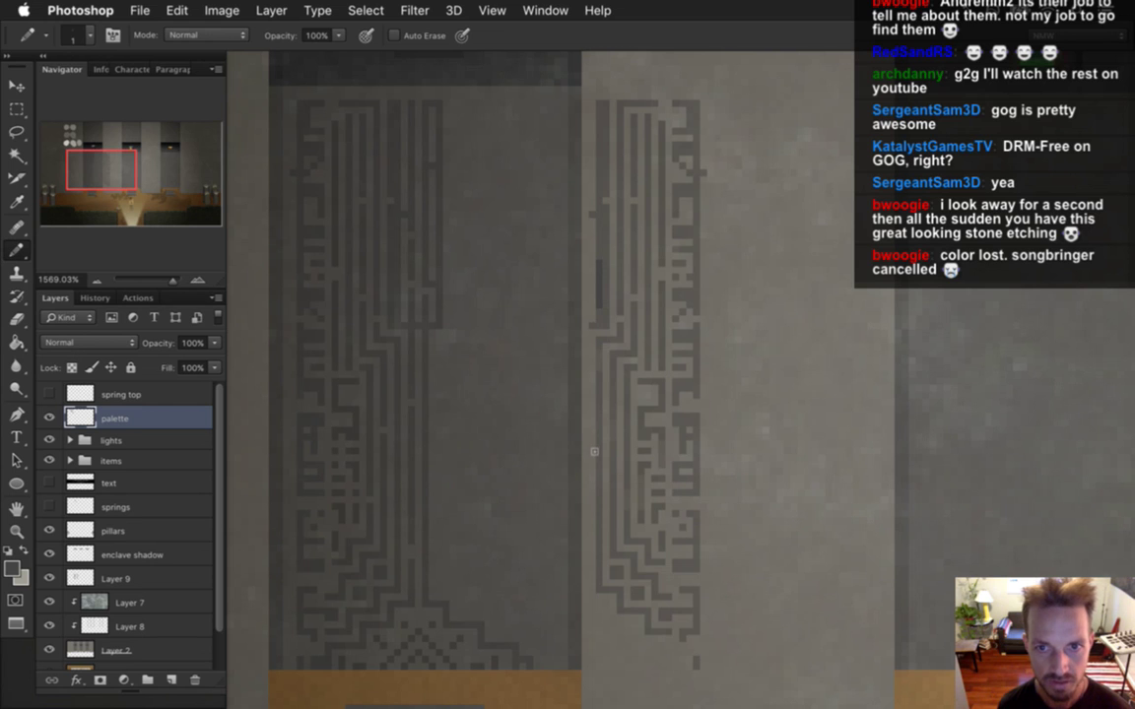
pyautogui.press('super+z')
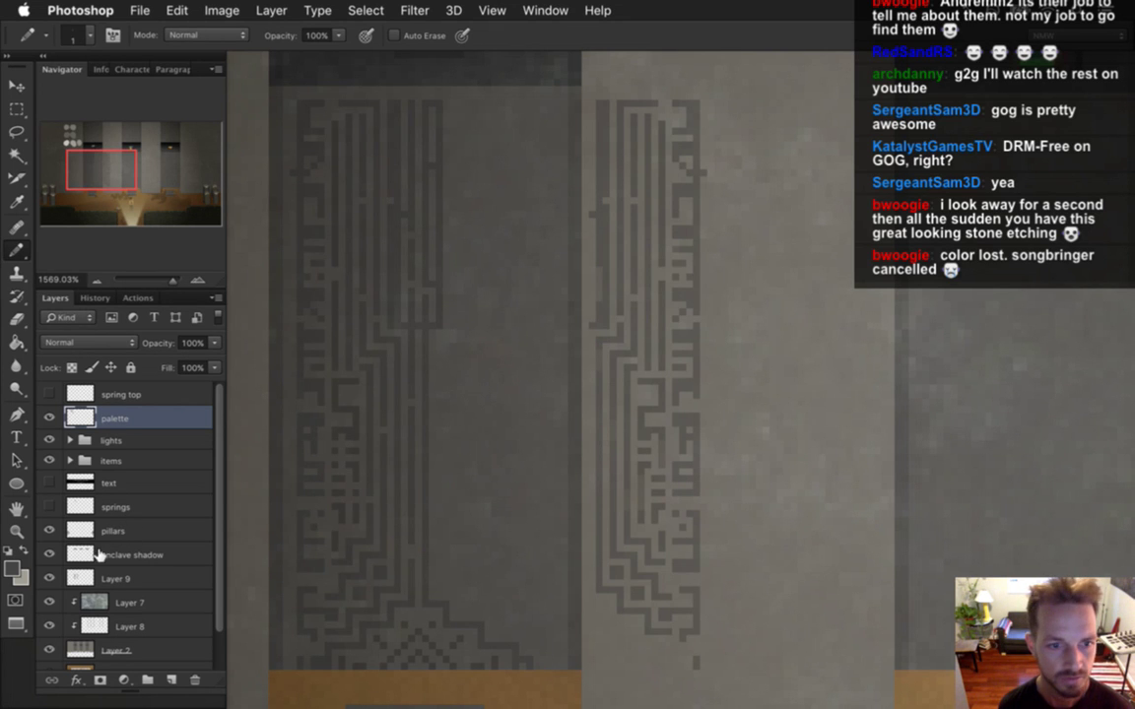
# Step: On Layer 9, pencil one-pixel details along the lower outer edge of the mirrored engraving on the pillar
pyautogui.click(110, 578)
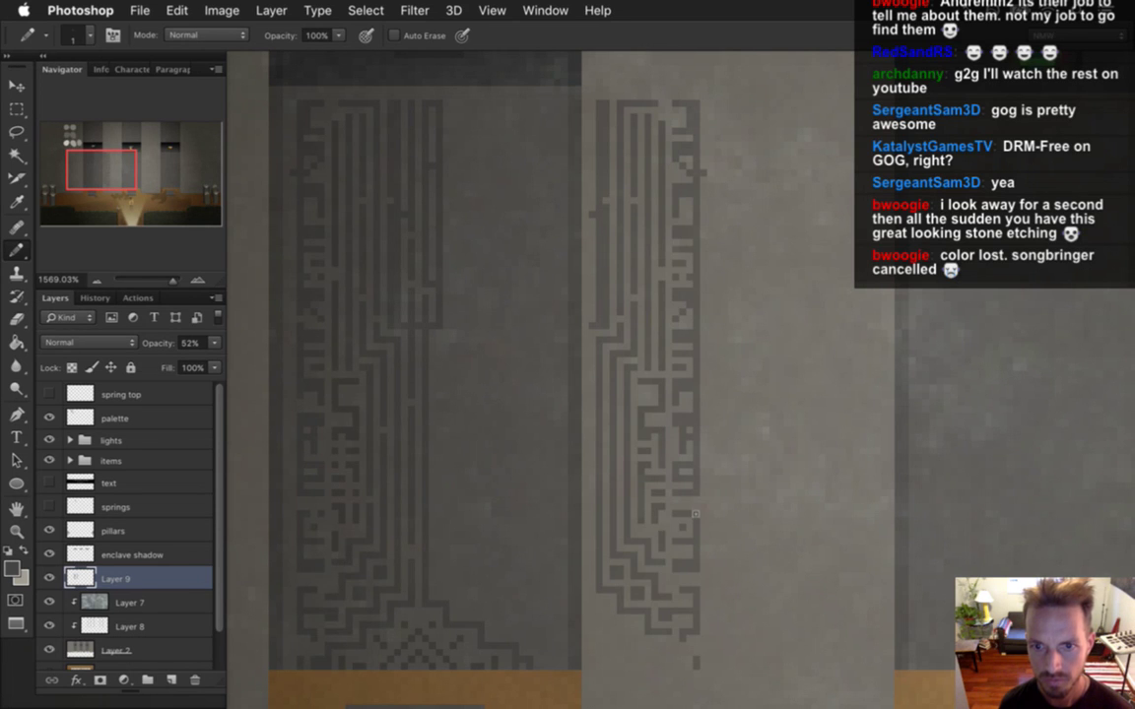
pyautogui.moveTo(696, 535); pyautogui.dragTo(700, 632)
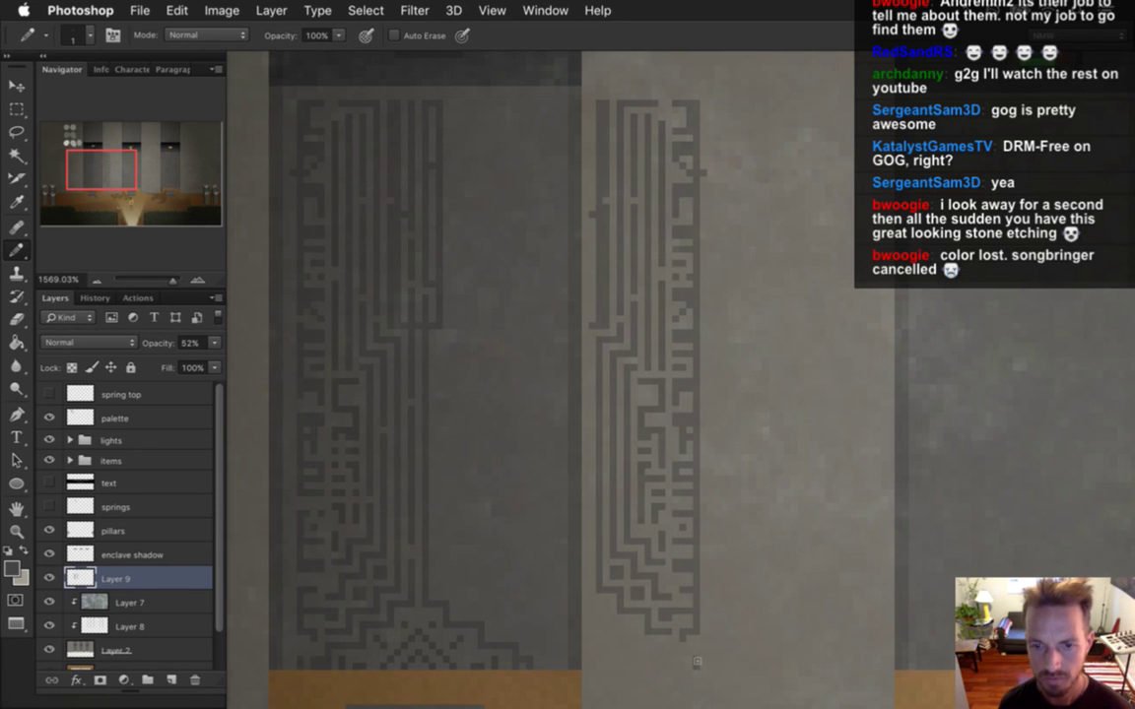
pyautogui.press('e')
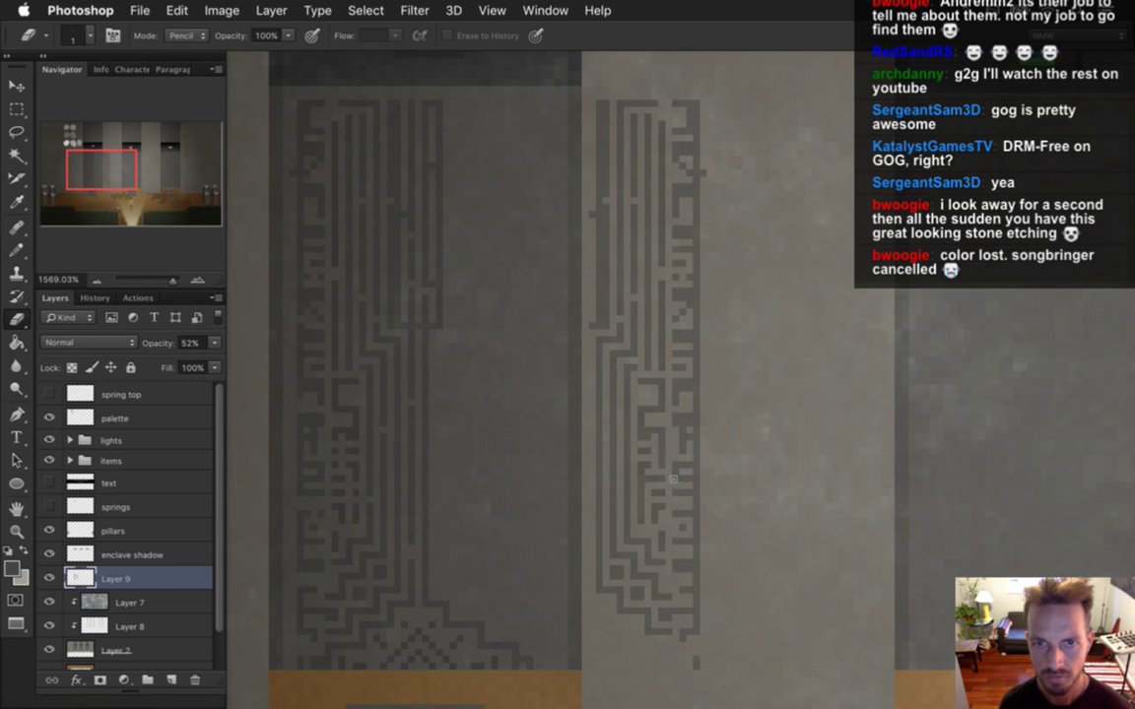
# Step: Select the mirrored engraving on the pillar, move it back onto the wall panel beside the original half, and deselect it
pyautogui.press('v')
pyautogui.press('m')
pyautogui.moveTo(735, 75); pyautogui.dragTo(595, 686)
pyautogui.press('v')
pyautogui.moveTo(675, 295); pyautogui.dragTo(534, 296)
pyautogui.hotkey('ctrl', 'd')
pyautogui.press('m')
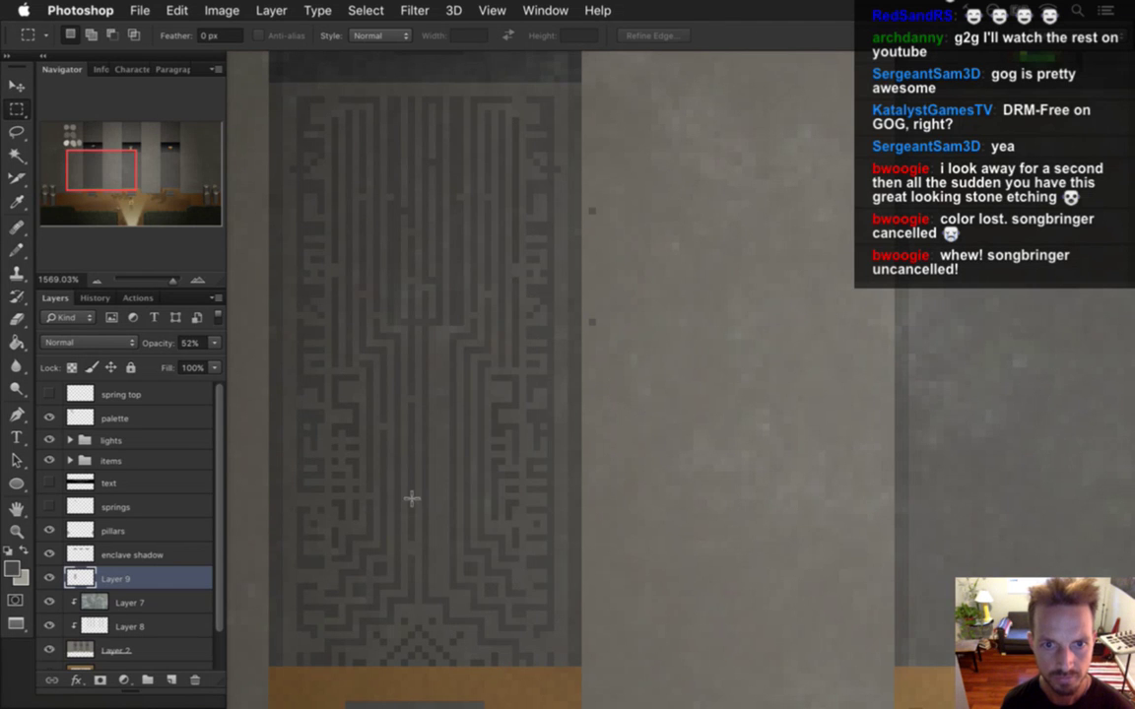
# Step: Pencil a vertical line in the engraving's dark grey down the panel's centre gap and erase small breaks in the lines
pyautogui.press('i')
pyautogui.click(459, 348)
pyautogui.press('b')
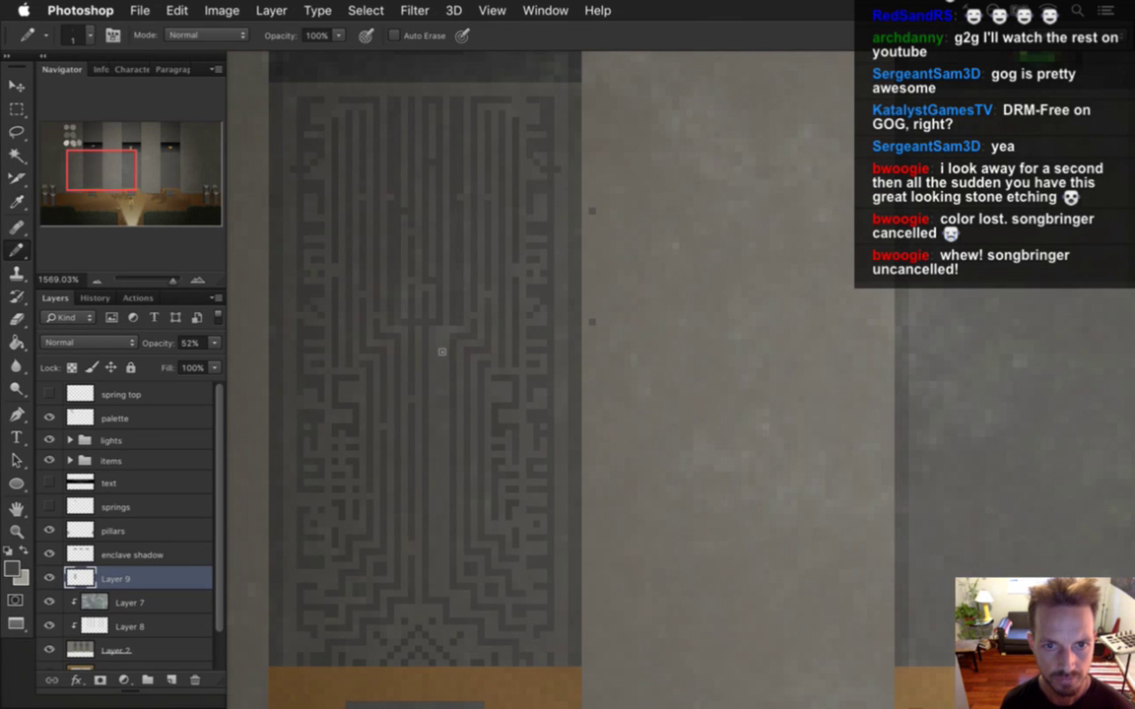
pyautogui.moveTo(439, 349); pyautogui.dragTo(436, 595)
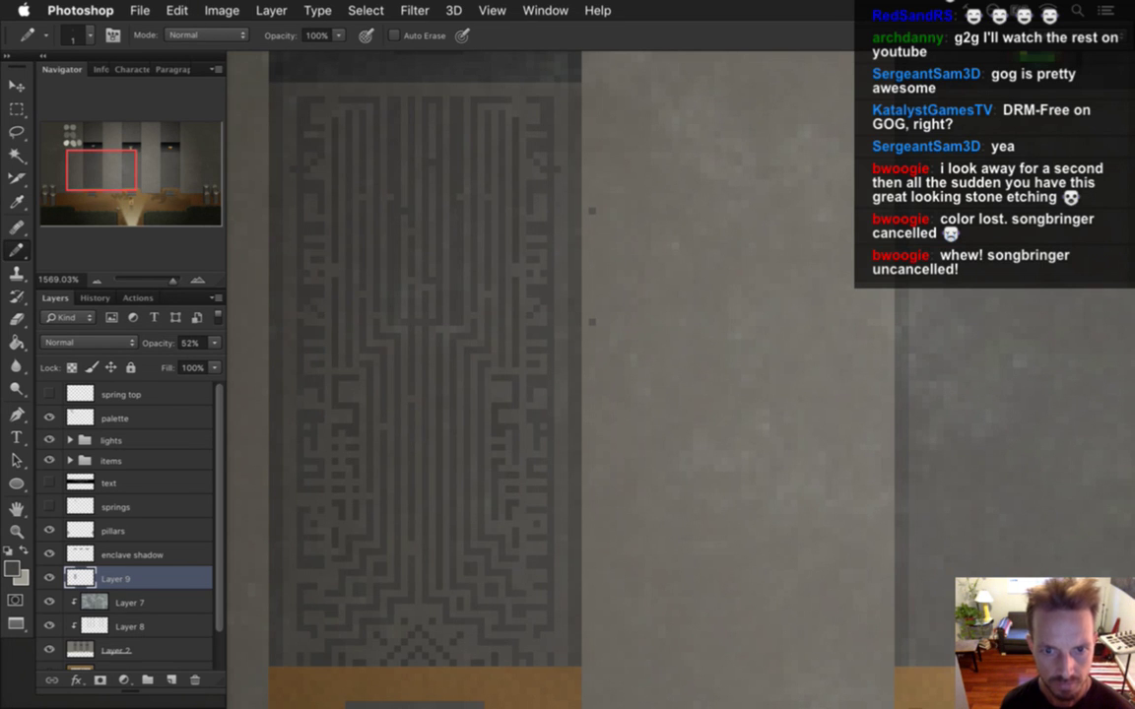
pyautogui.press('e')
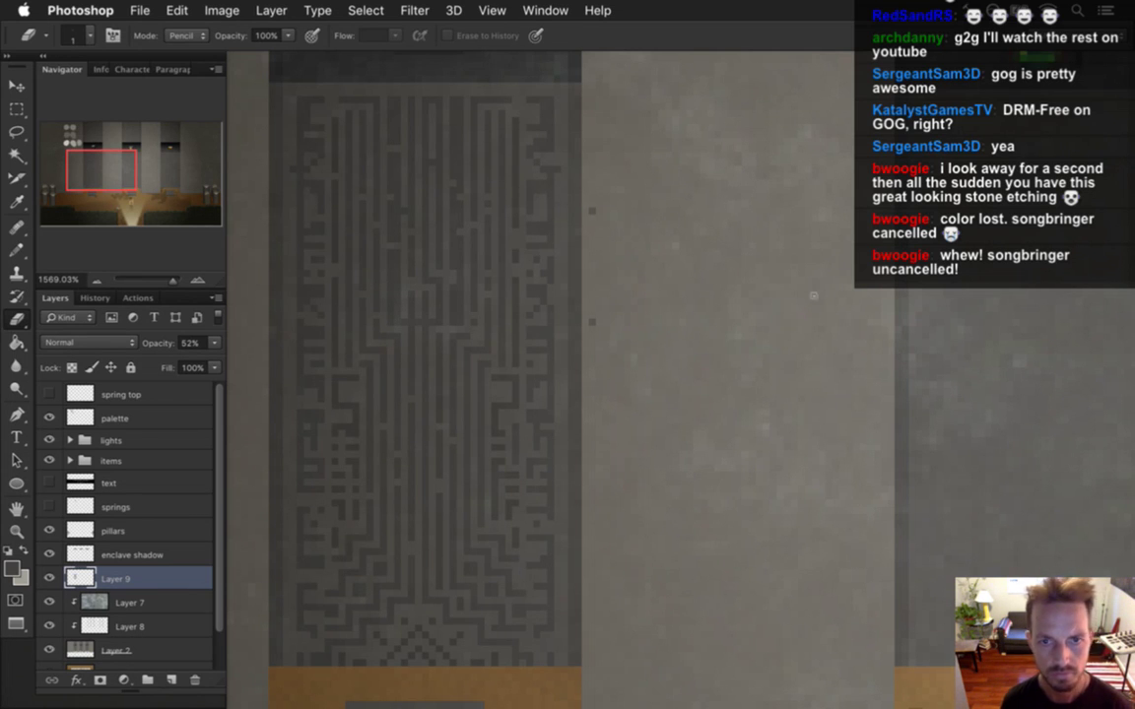
pyautogui.scroll(-3, 509, 481)
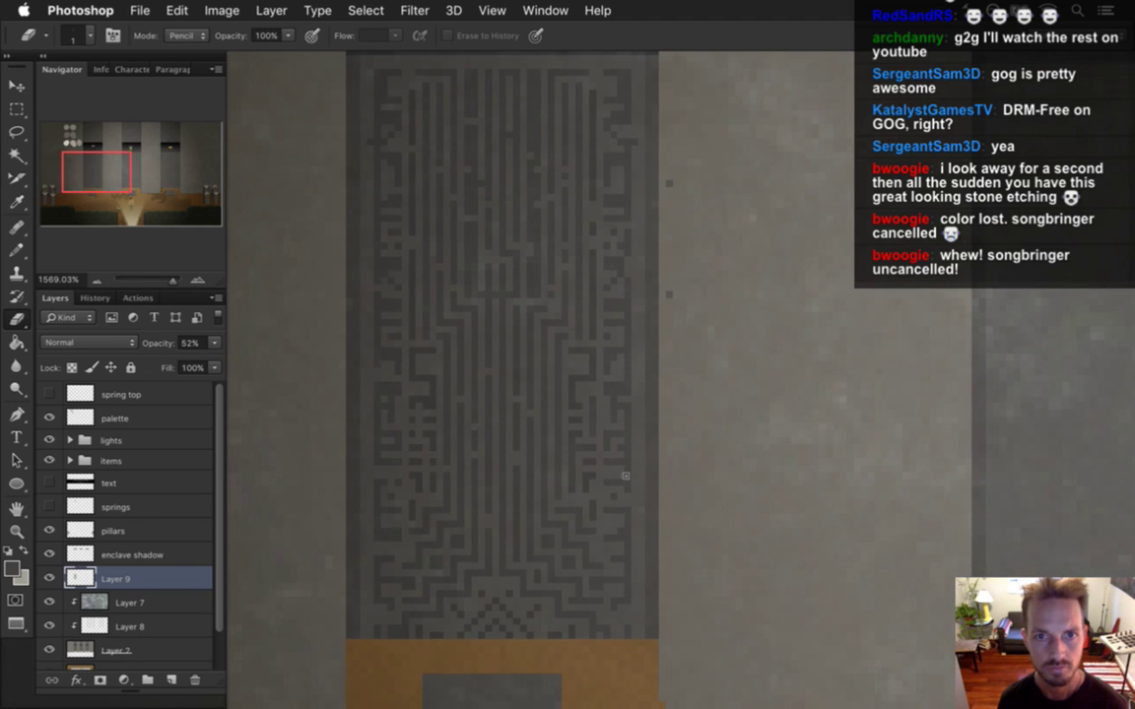
pyautogui.moveTo(483, 487); pyautogui.dragTo(475, 516)
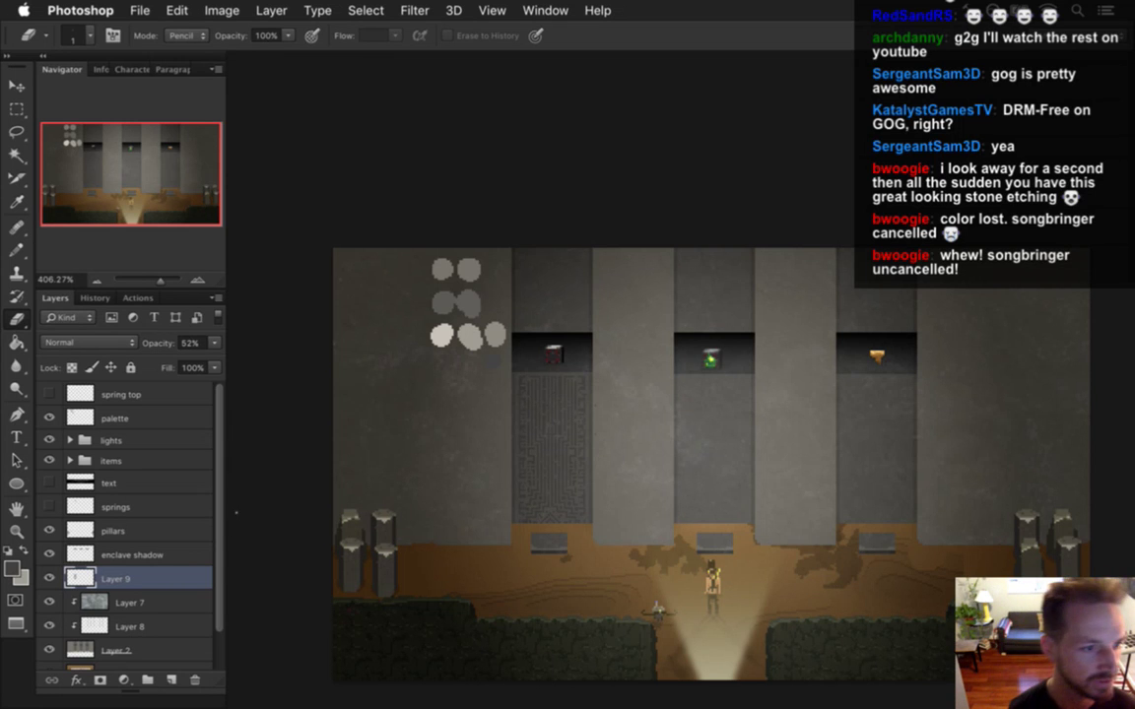
pyautogui.press('m')
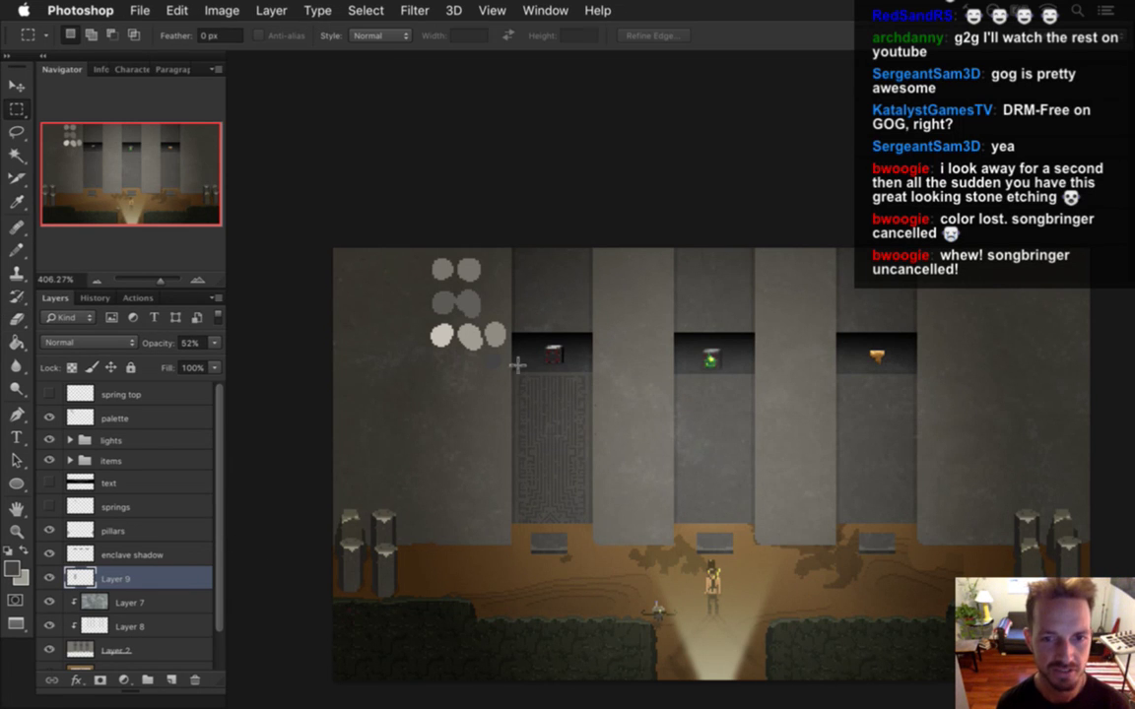
pyautogui.moveTo(497, 352); pyautogui.dragTo(597, 535)
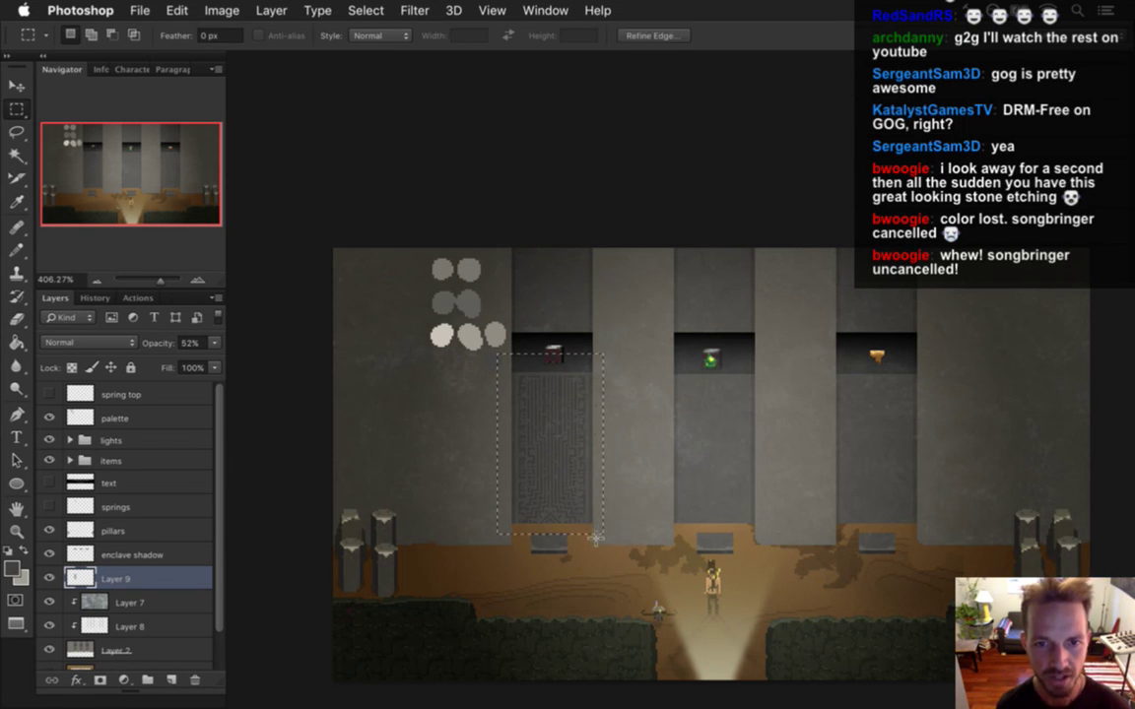
pyautogui.press('v')
pyautogui.moveTo(557, 396); pyautogui.dragTo(712, 399)
pyautogui.press('super+z')
# Step: Erase the stray pixels on the pillar and duplicate the finished engraving layer onto the middle panel under the green item
pyautogui.press('e')
pyautogui.press('super+d')
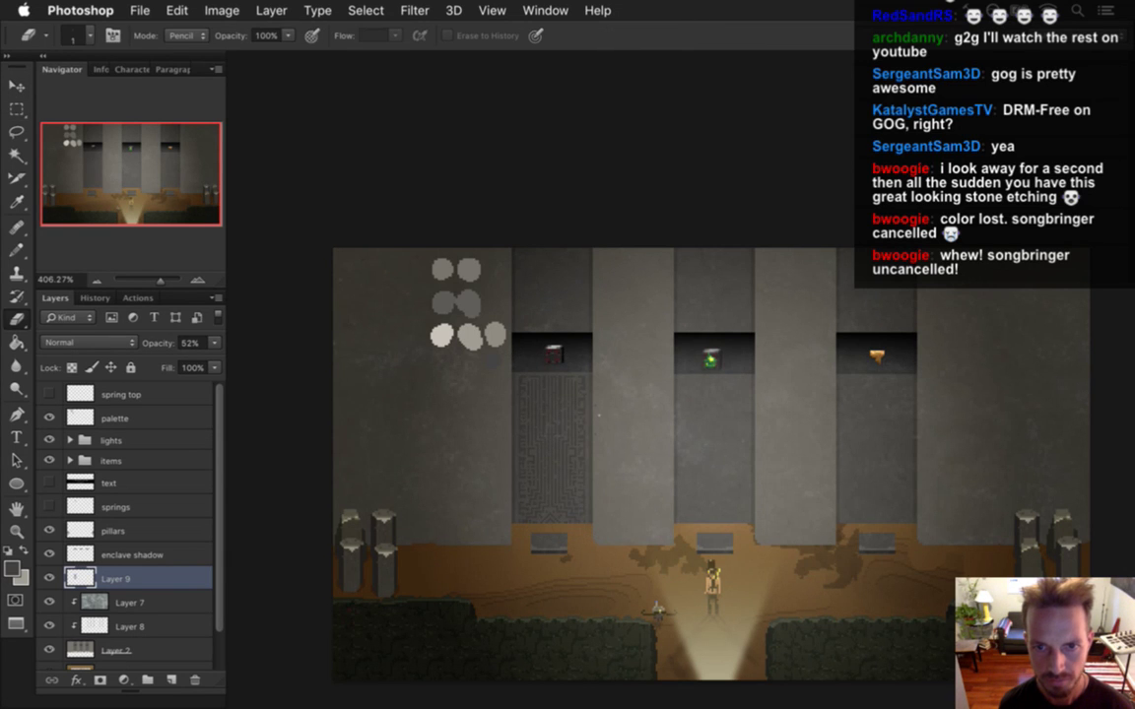
pyautogui.press('v')
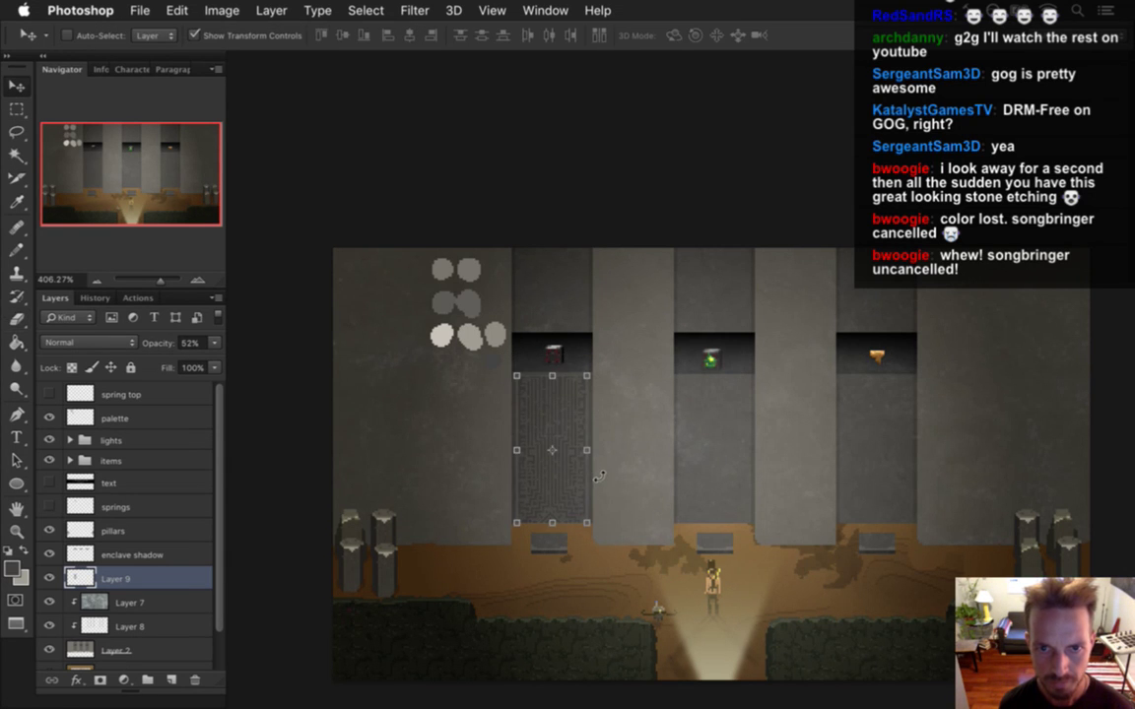
pyautogui.moveTo(563, 408); pyautogui.dragTo(716, 401)
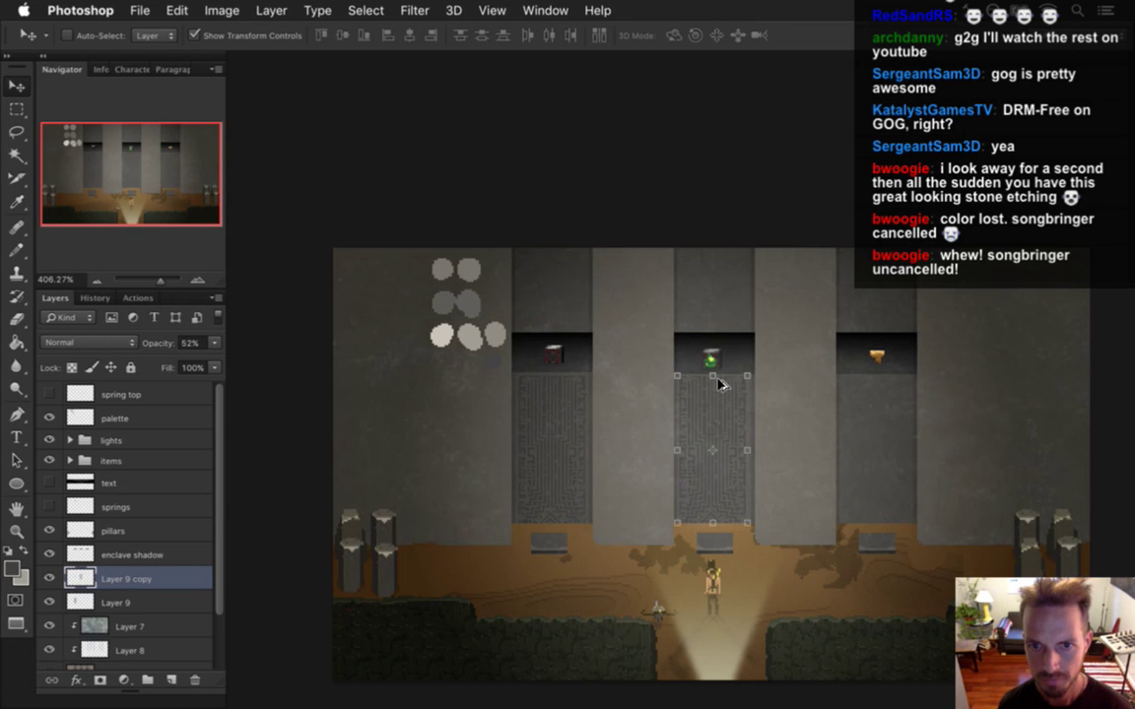
pyautogui.press('Left')
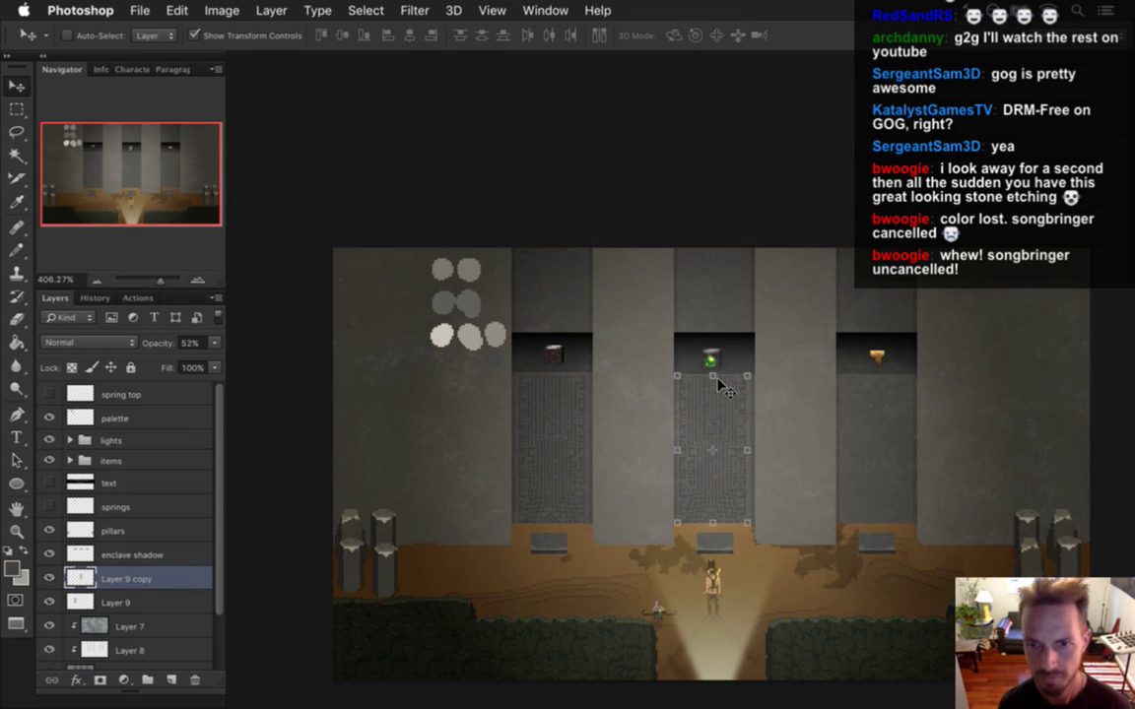
# Step: Duplicate the middle engraving onto the panel under the orange item and nudge the copy left to align it
pyautogui.moveTo(741, 397); pyautogui.dragTo(891, 392)
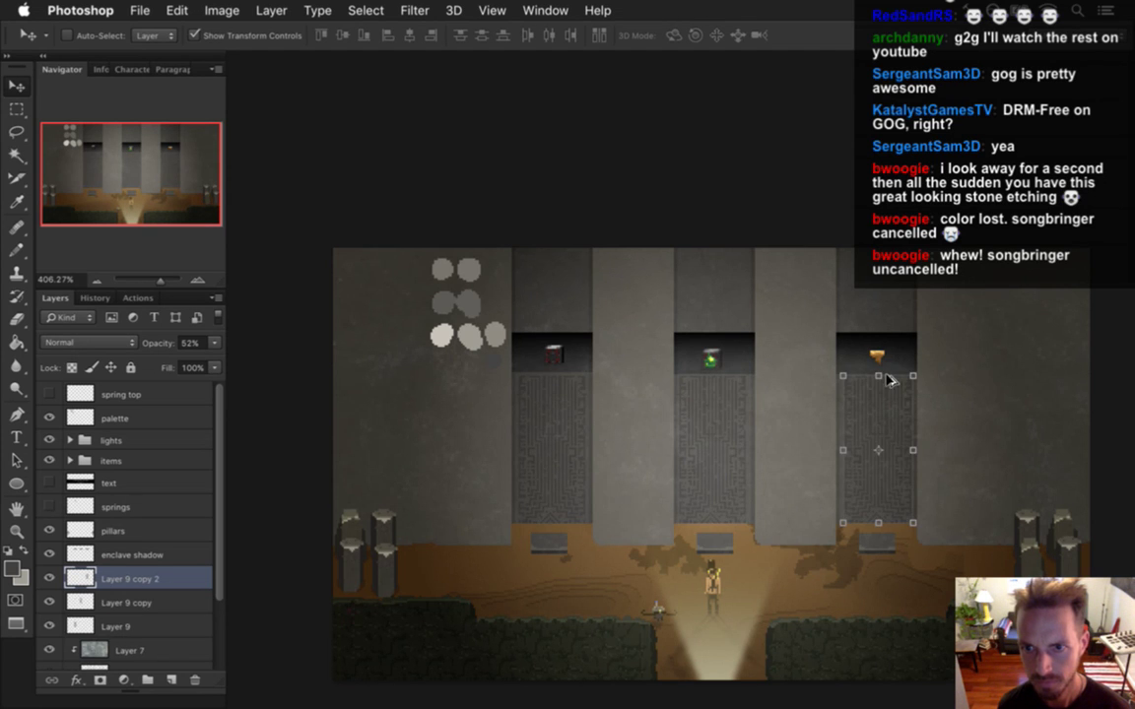
pyautogui.press('Left')
pyautogui.press('Left')
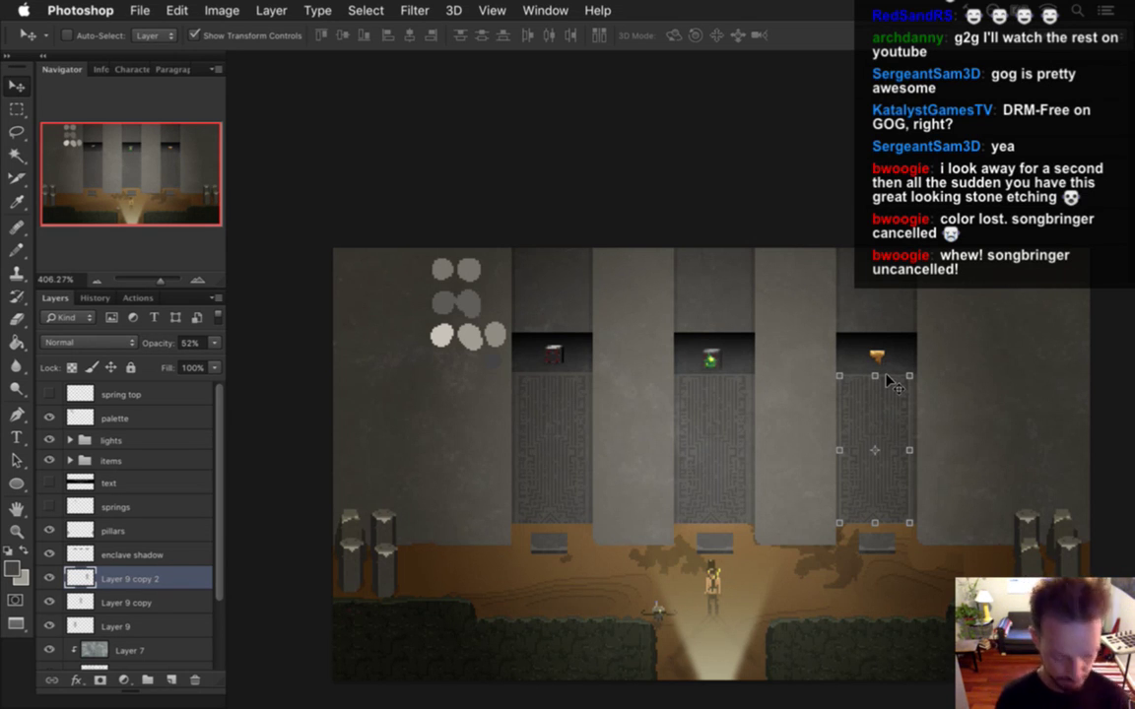
# Step: Duplicate the engraving onto the panel above the orange item's niche and flip the copy vertically, aligned with the engraving below
pyautogui.press('m')
pyautogui.press('v')
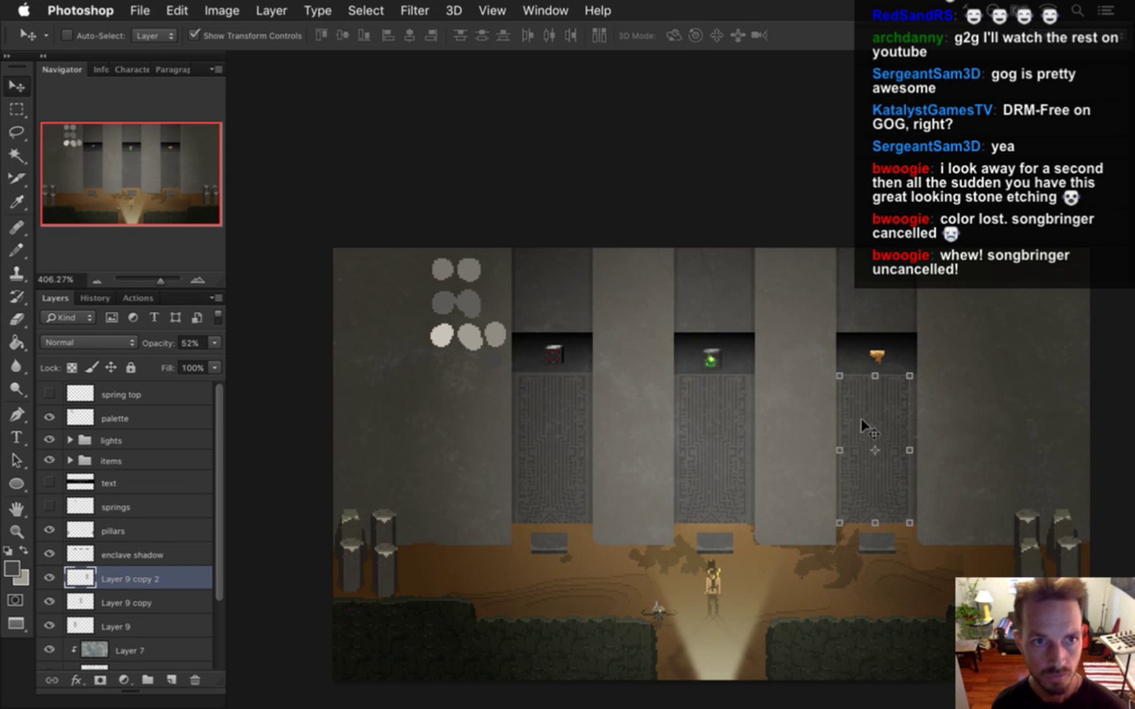
pyautogui.press('super+h')
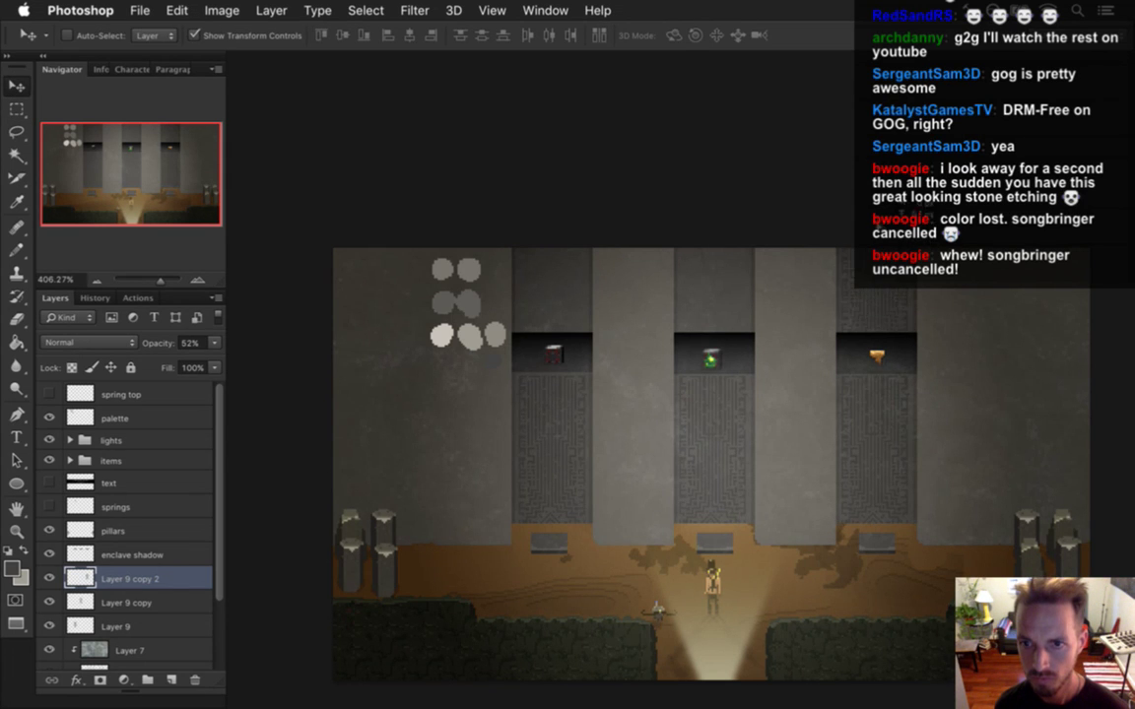
pyautogui.press('super+j')
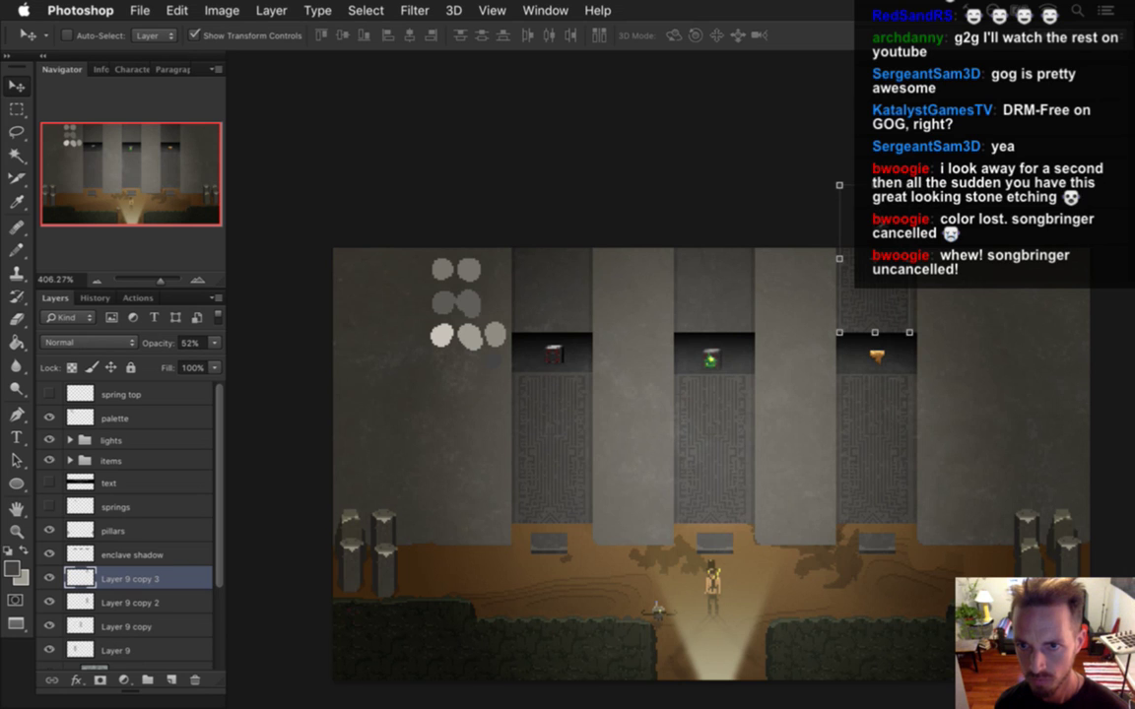
pyautogui.press('super+t')
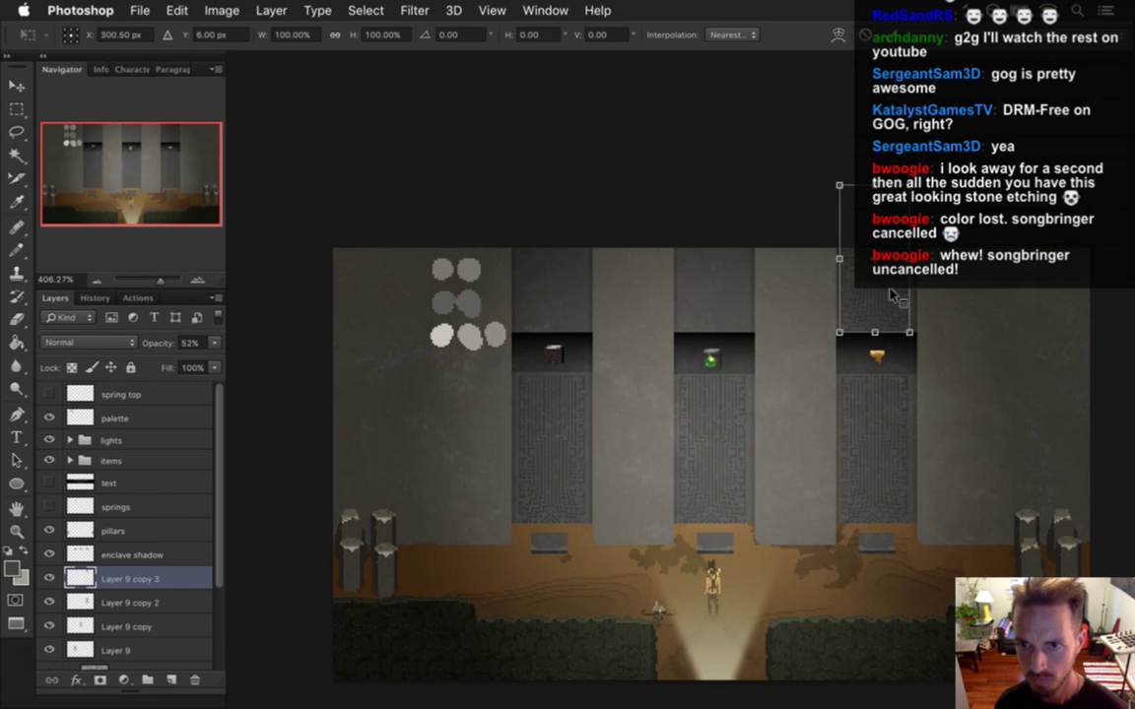
pyautogui.rightClick(890, 298)
pyautogui.click(938, 549)
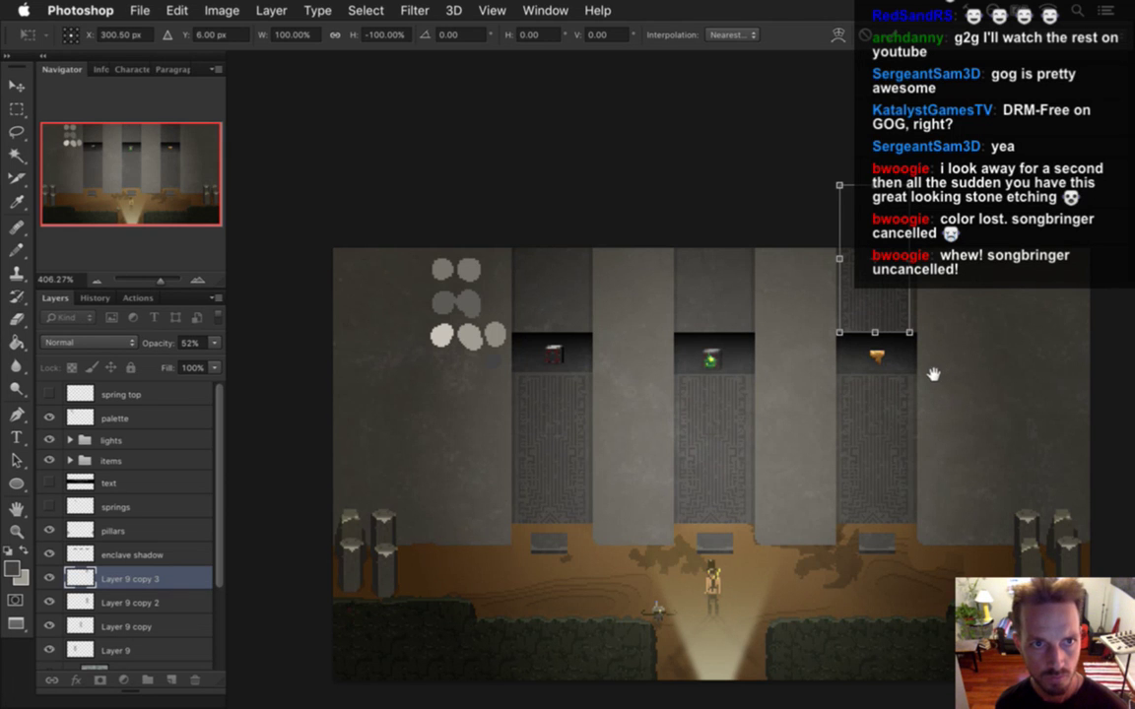
pyautogui.moveTo(920, 369); pyautogui.dragTo(977, 369)
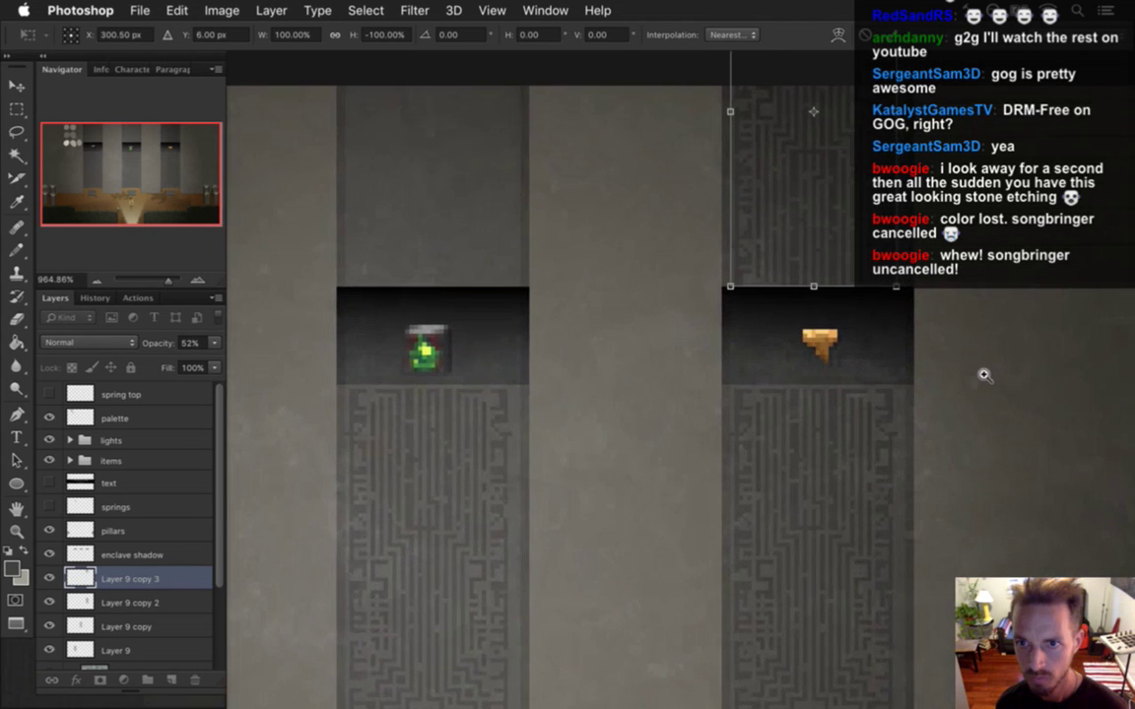
pyautogui.press('Right')
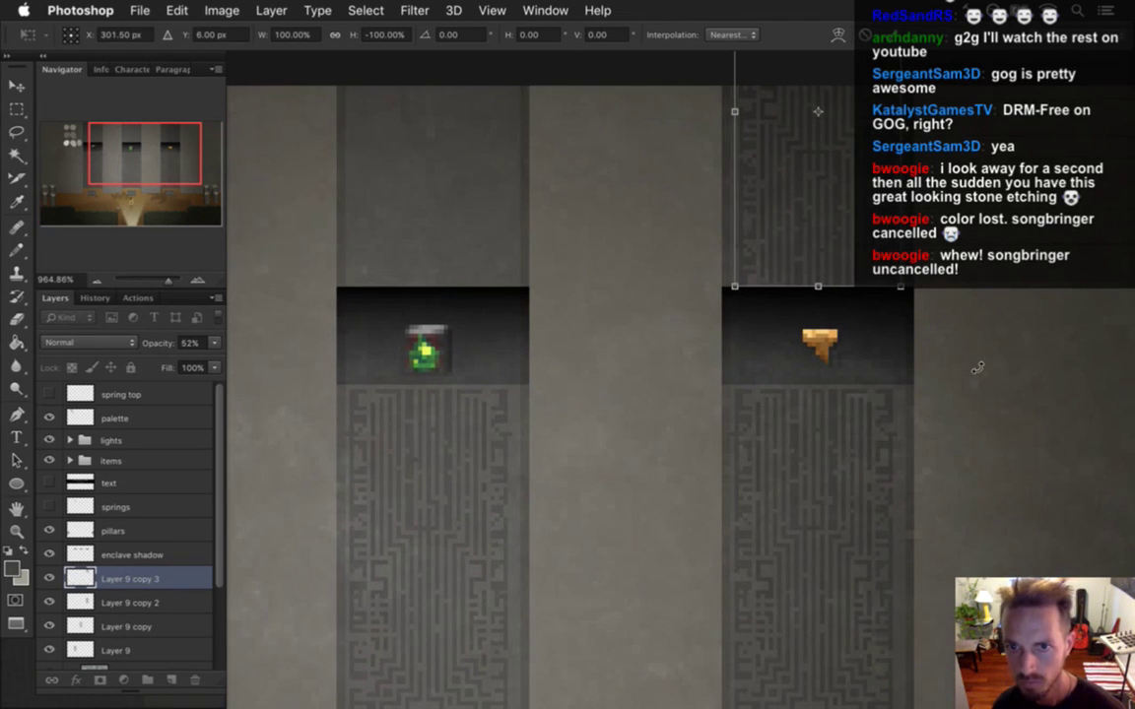
pyautogui.press('Left')
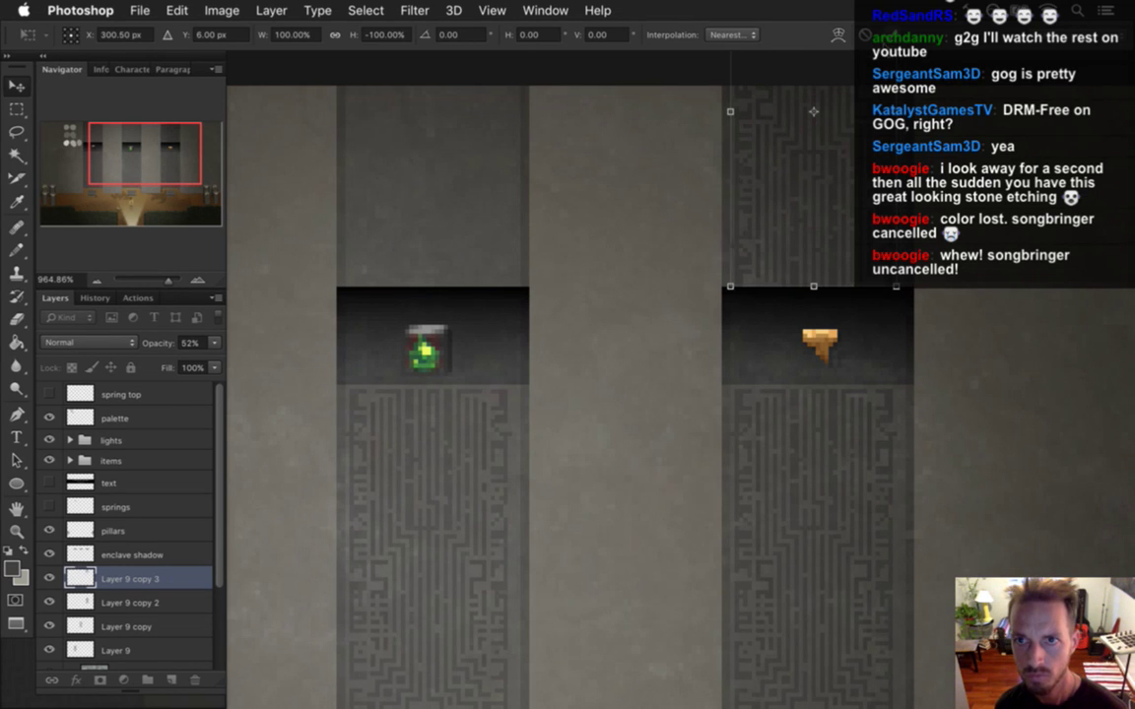
pyautogui.press('Return')
# Step: Duplicate the flipped engraving onto the panels above the green item's and the dark red item's niches
pyautogui.moveTo(758, 162); pyautogui.dragTo(462, 179)
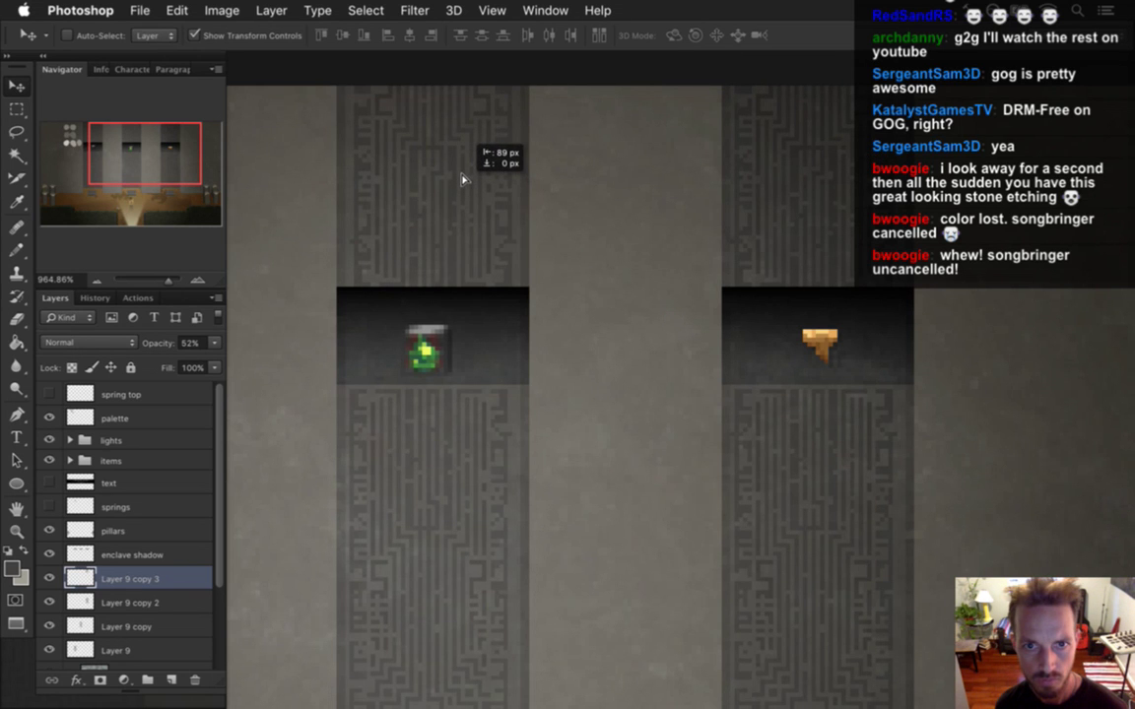
pyautogui.hotkey('ctrl', 'j')
pyautogui.moveTo(418, 438); pyautogui.dragTo(749, 436)
pyautogui.press('Left')
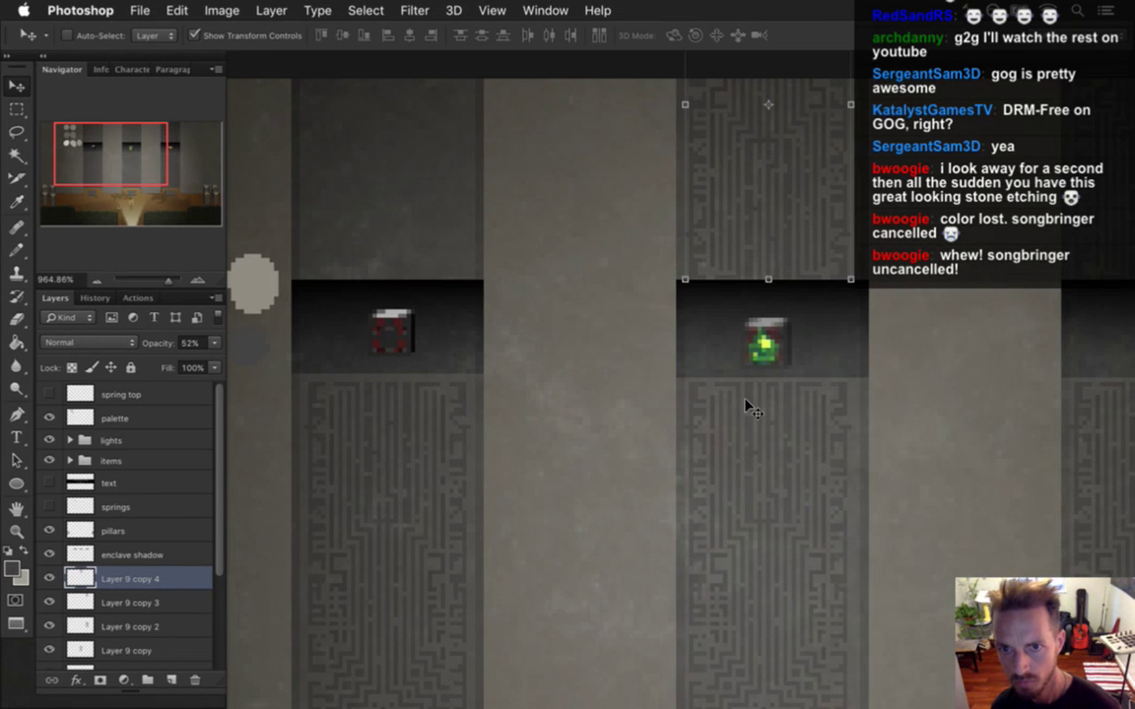
pyautogui.moveTo(722, 197); pyautogui.dragTo(359, 198)
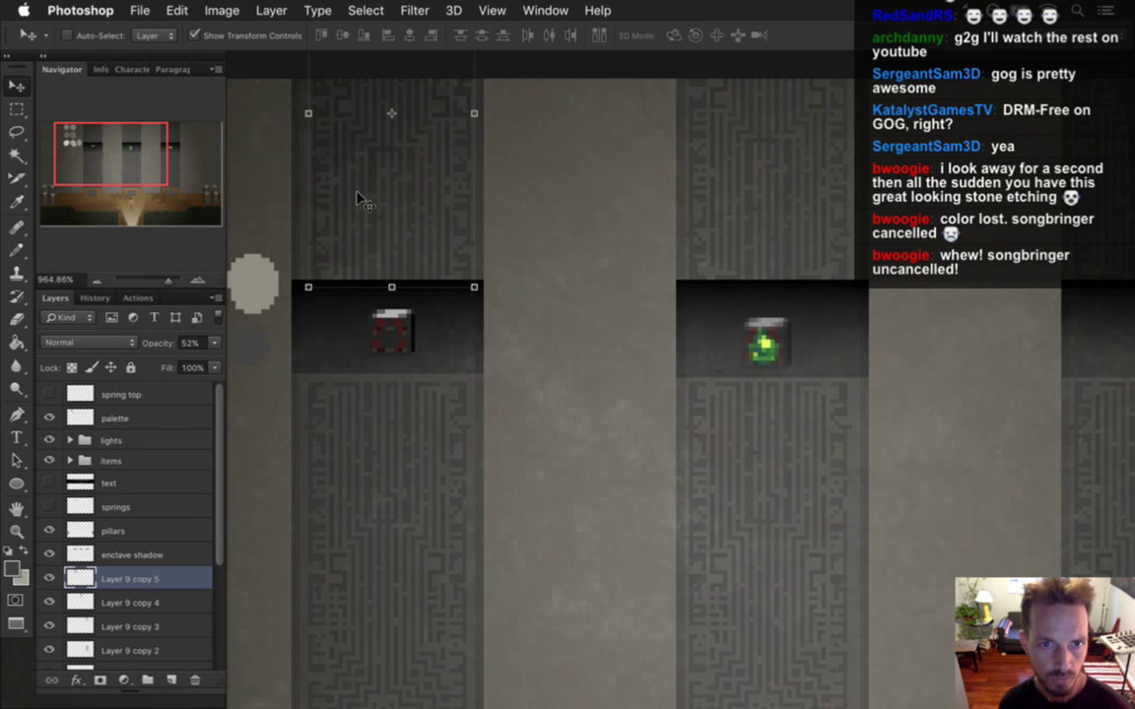
pyautogui.press('m')
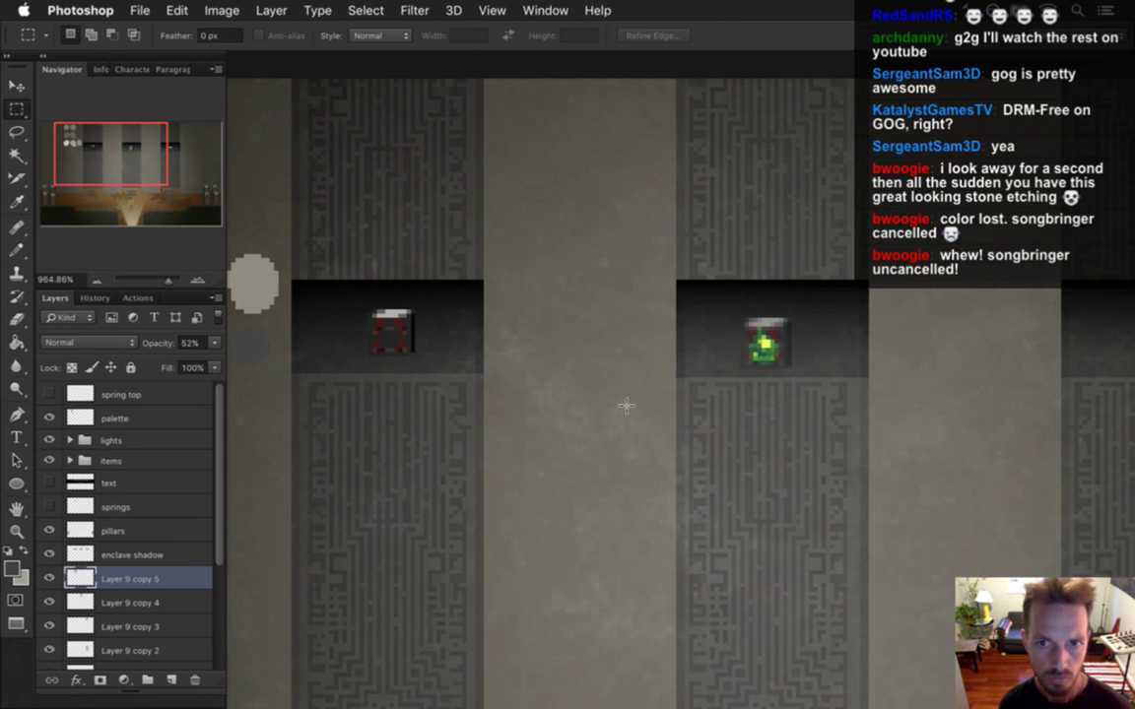
pyautogui.moveTo(625, 429); pyautogui.dragTo(537, 426)
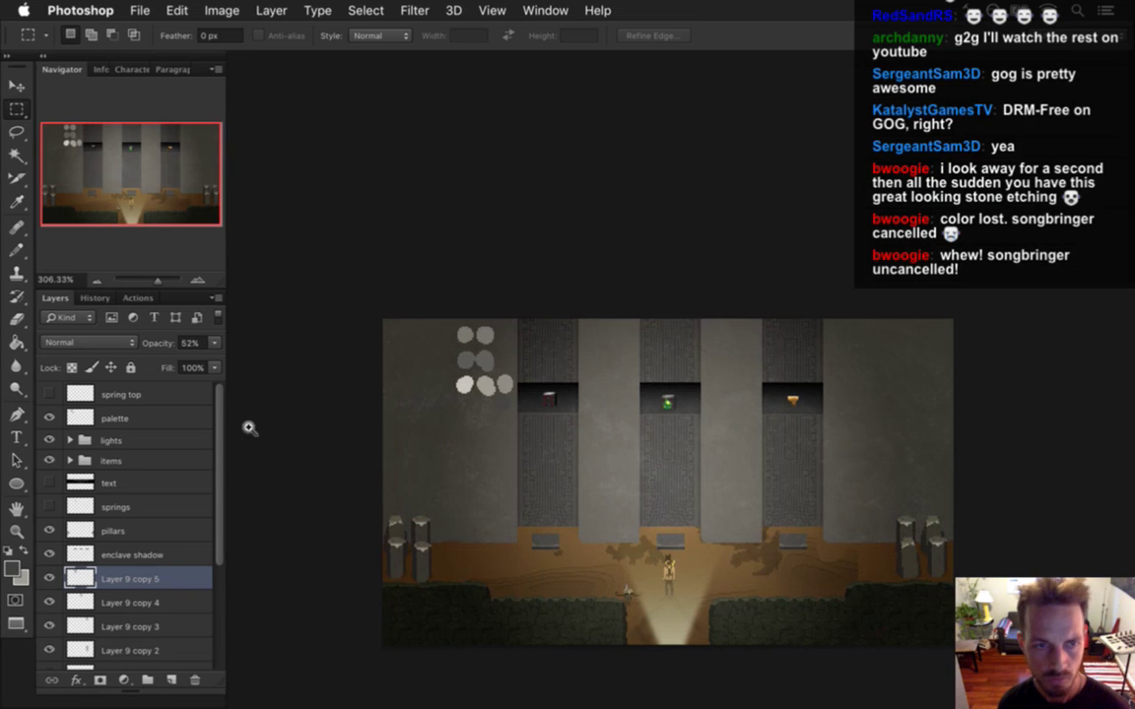
# Step: Hide the palette layer, and merge the six engraving layers after setting their opacity to 100%
pyautogui.click(48, 418)
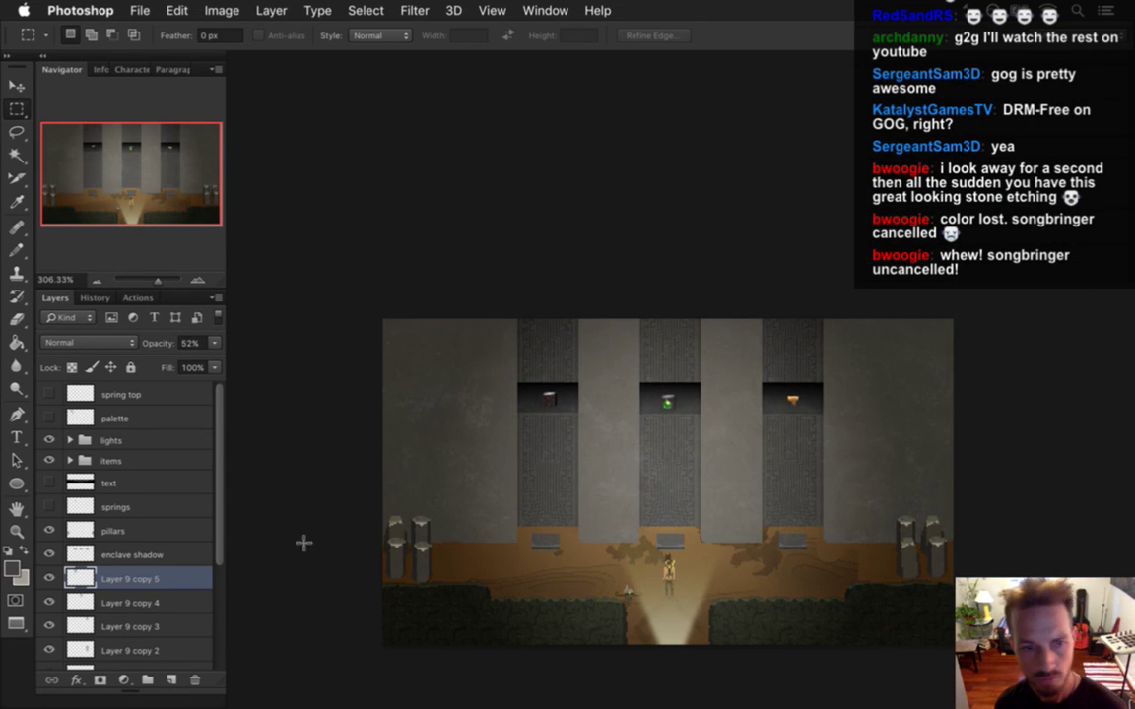
pyautogui.scroll(-3, 220, 518)
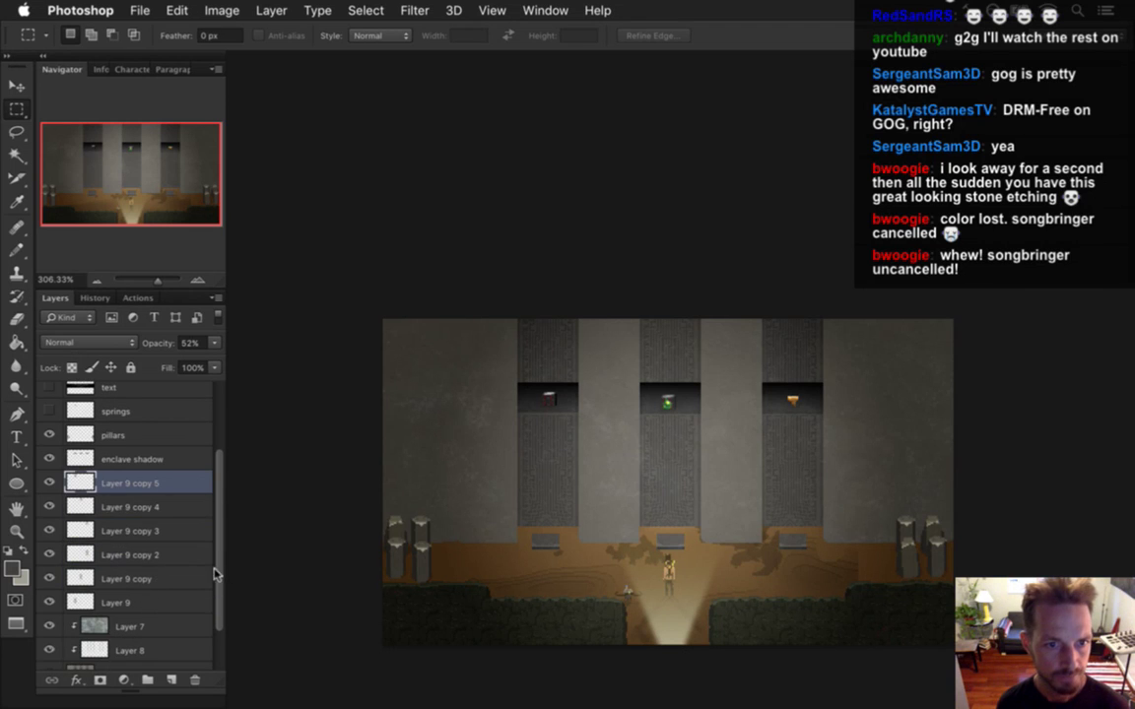
pyautogui.keyDown('shift'); pyautogui.click(138, 599); pyautogui.keyUp('shift')
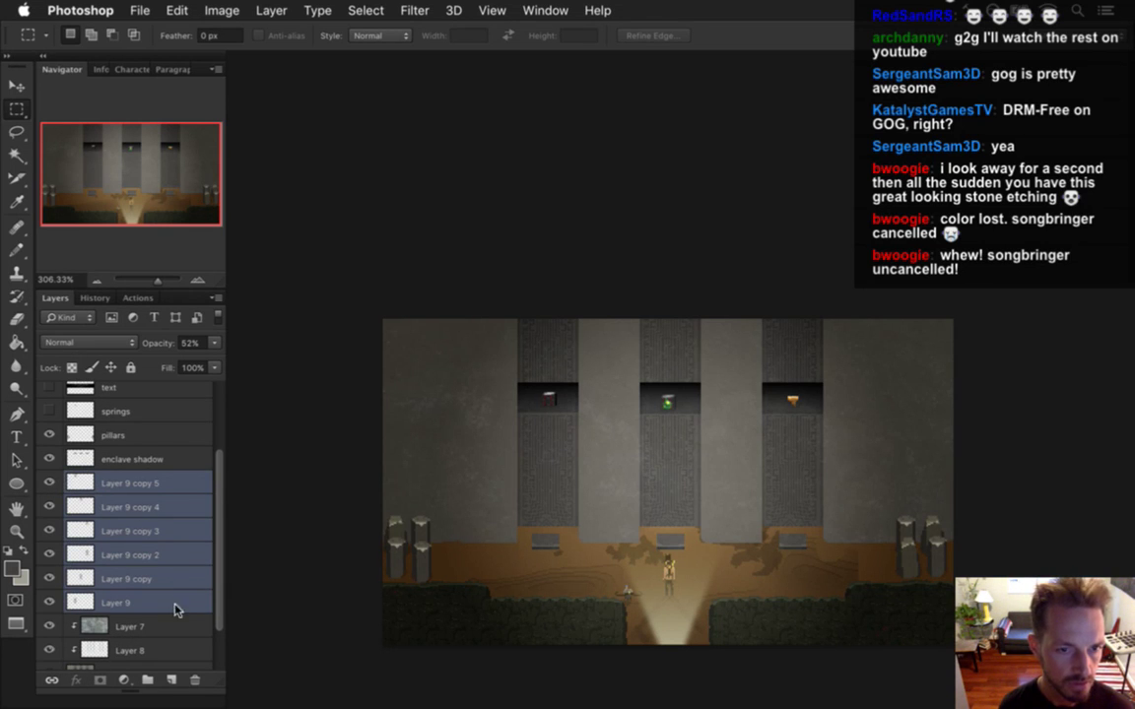
pyautogui.rightClick(167, 541)
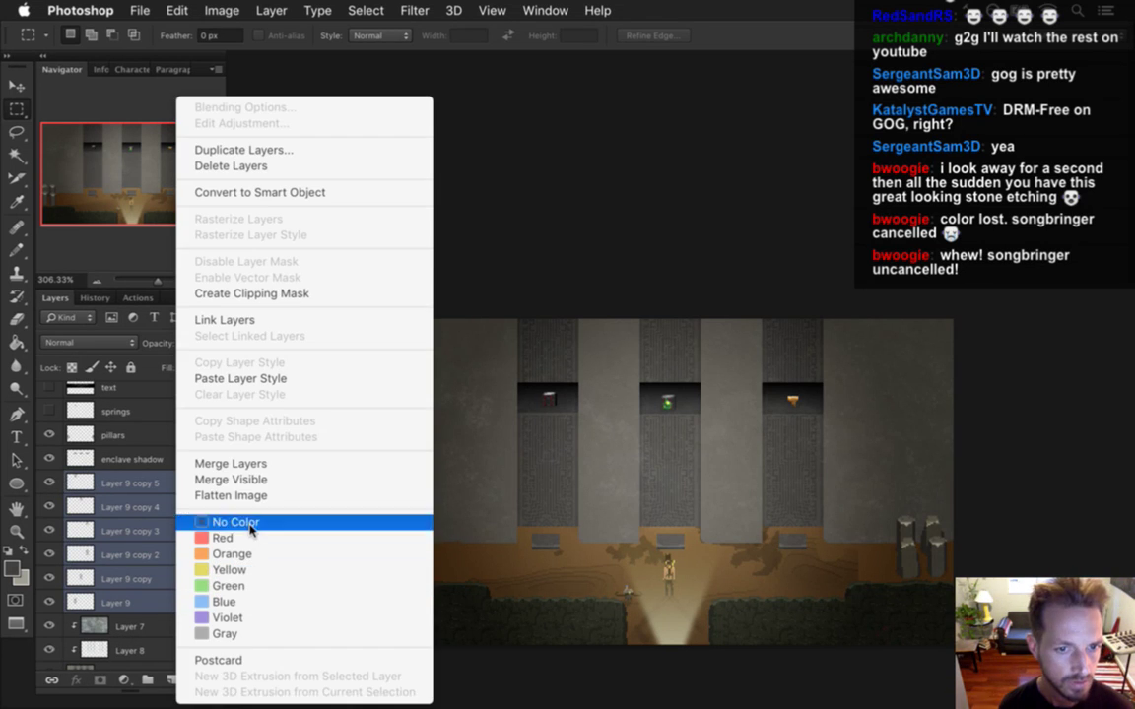
pyautogui.click(261, 468)
pyautogui.moveTo(236, 358); pyautogui.dragTo(240, 377)
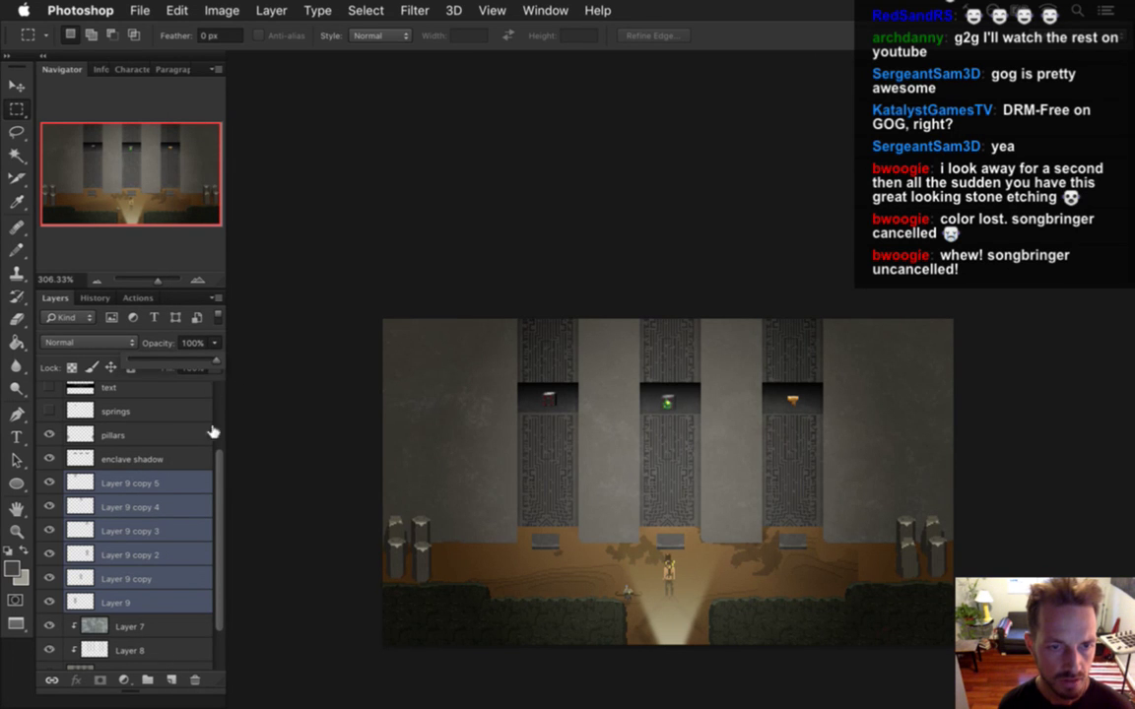
pyautogui.rightClick(168, 429)
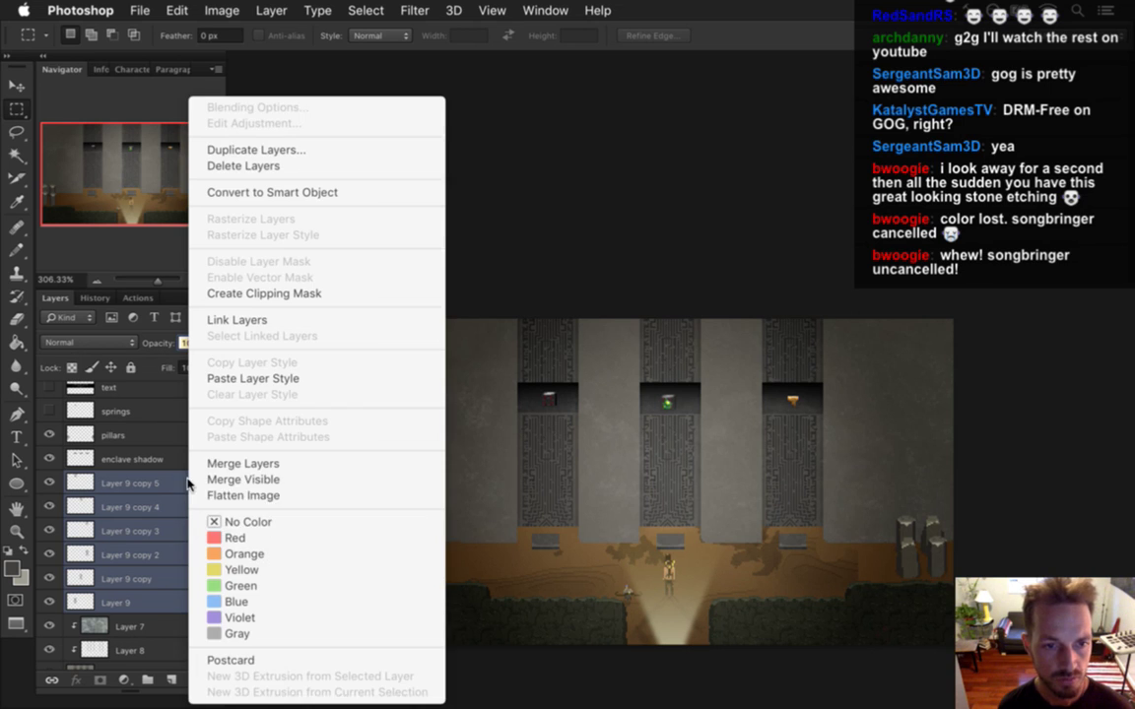
pyautogui.click(241, 465)
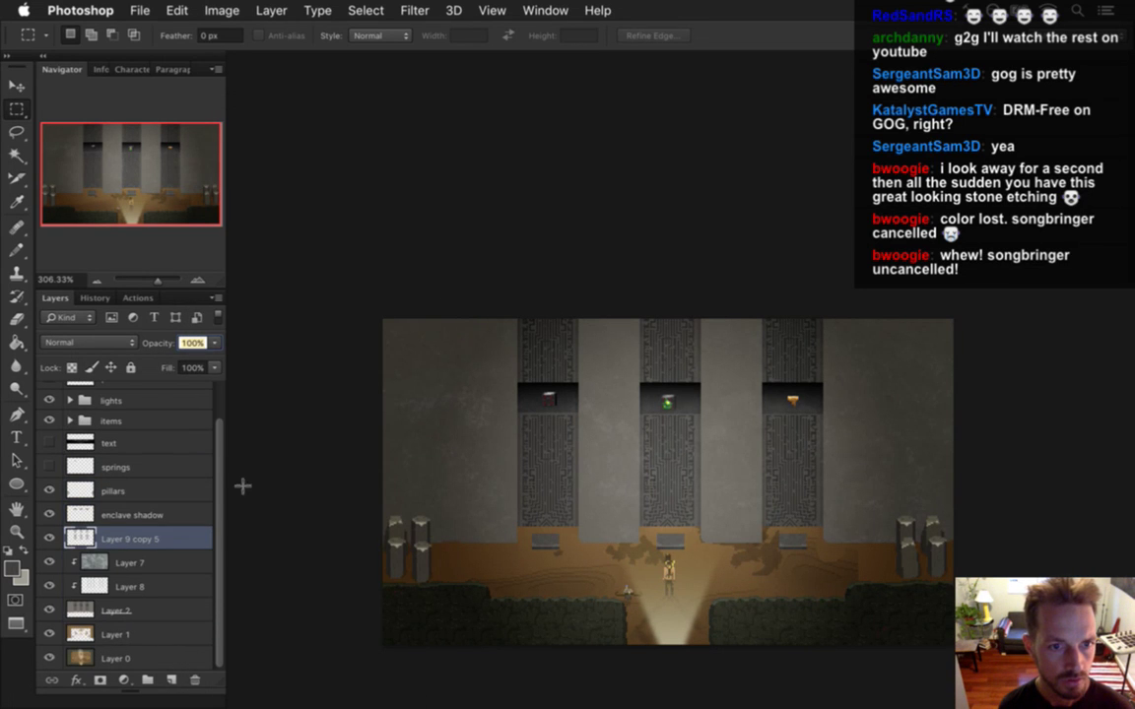
# Step: Rename the merged engraving layer as etching, set its opacity to 52%, and save the document
pyautogui.doubleClick(129, 539)
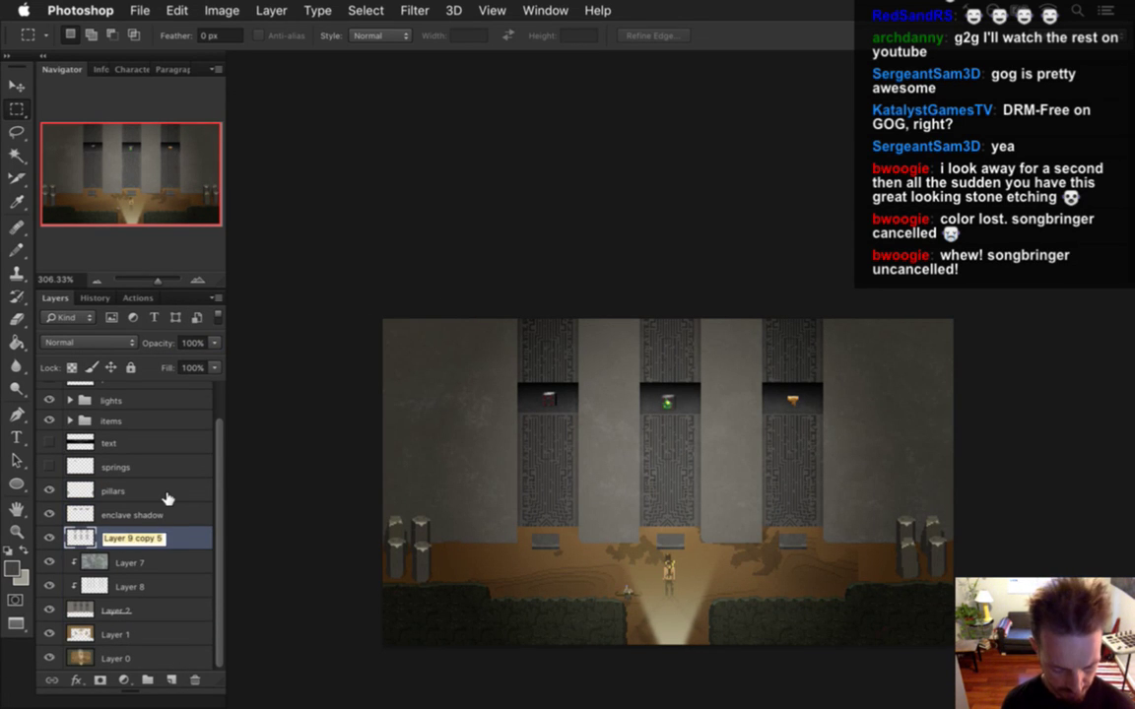
pyautogui.write('etching')
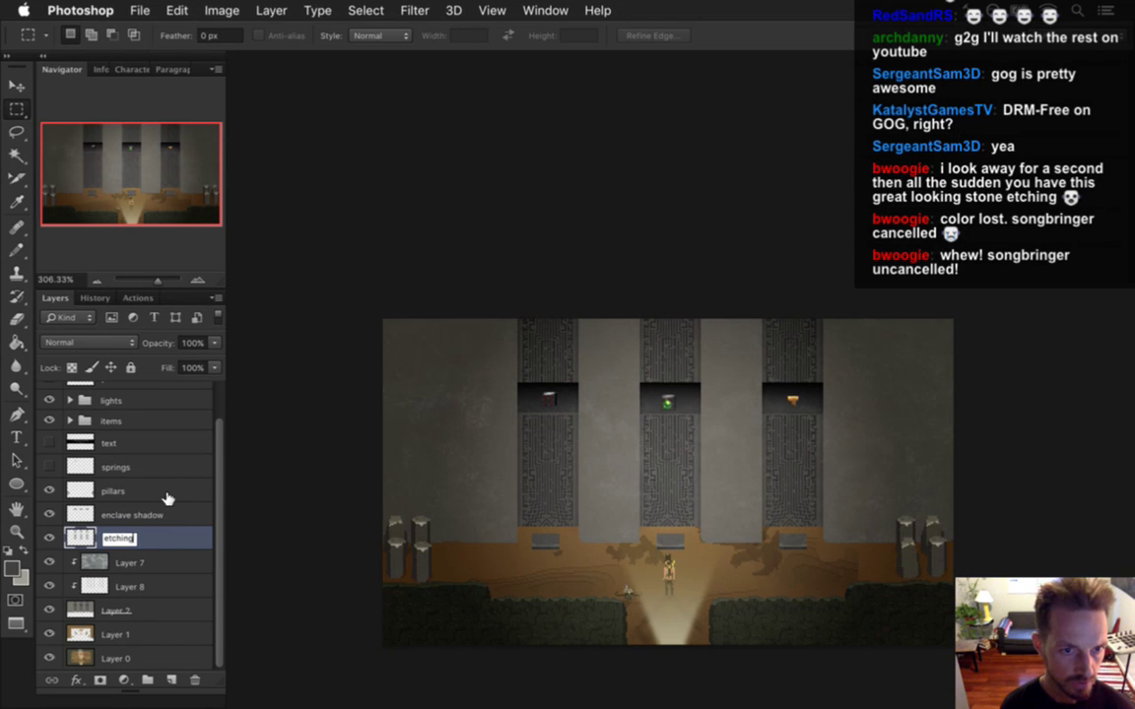
pyautogui.press('Return')
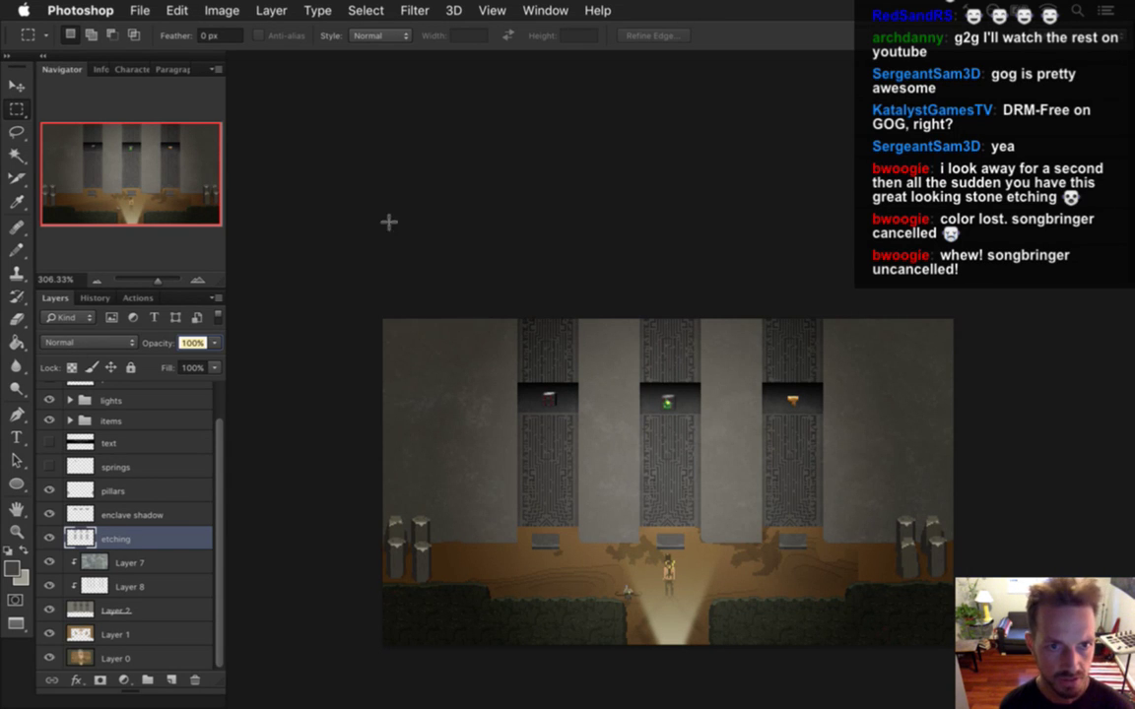
pyautogui.write('52')
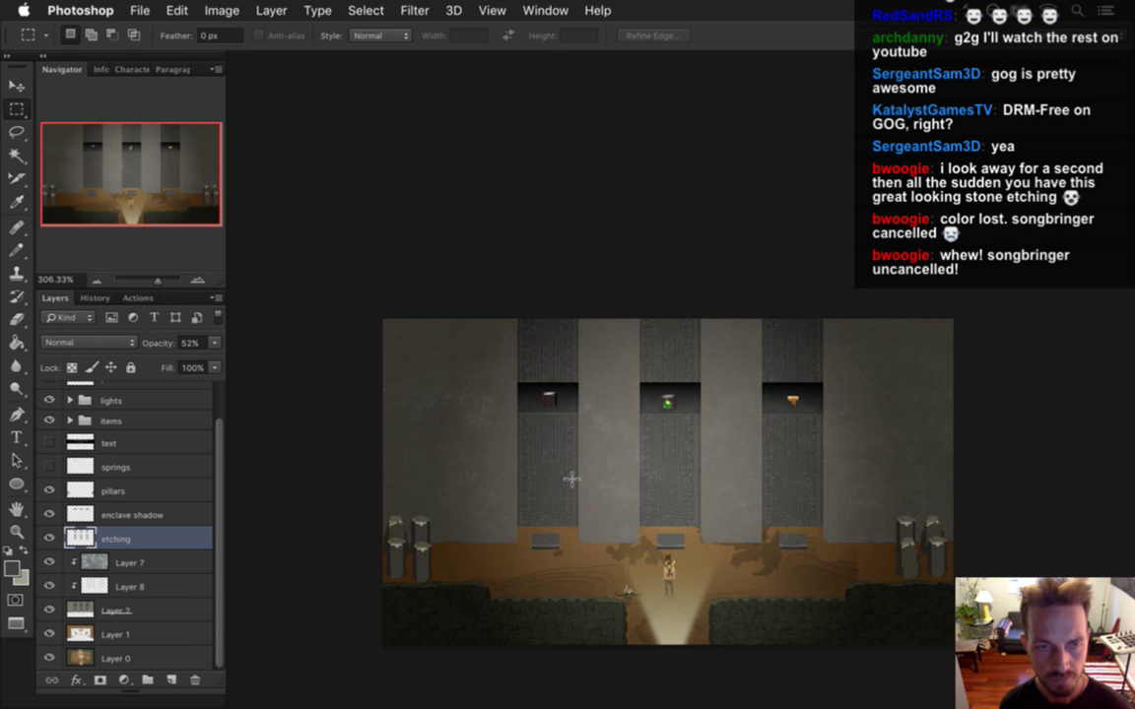
pyautogui.press('super+s')
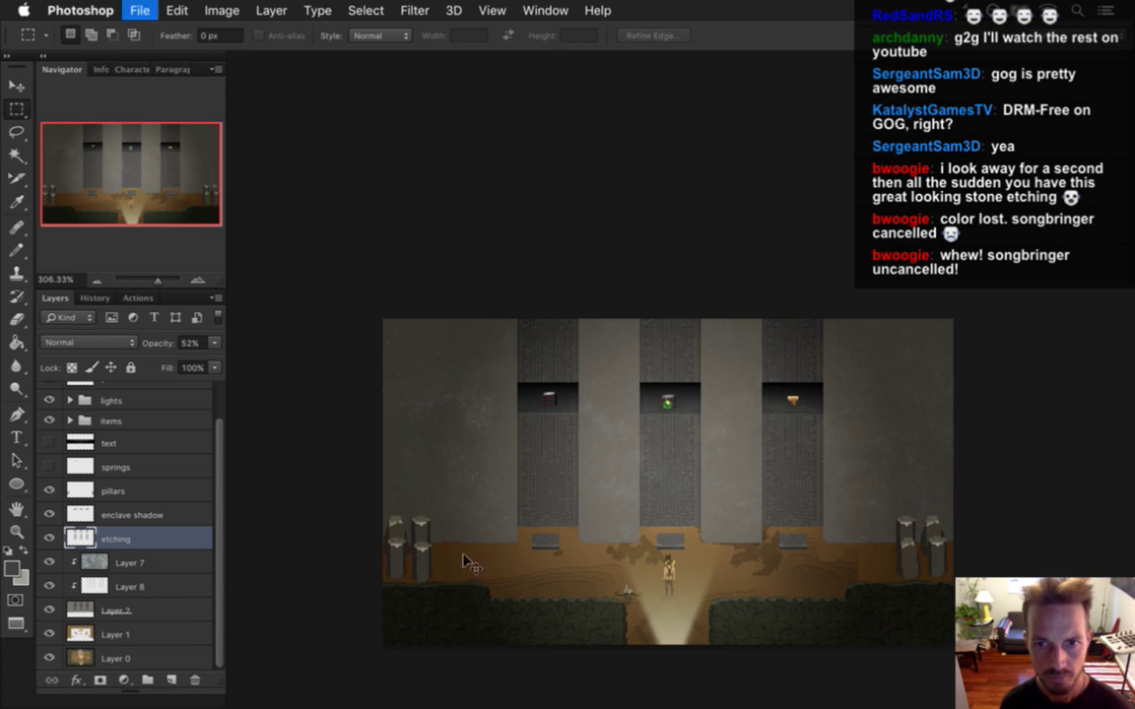
# Step: Try to roughen the bottom edges of the stone pillars on Layer 2 with a 1-pixel pencil-mode eraser
pyautogui.scroll(5, 506, 550)
pyautogui.hscroll(-2, 580, 540)
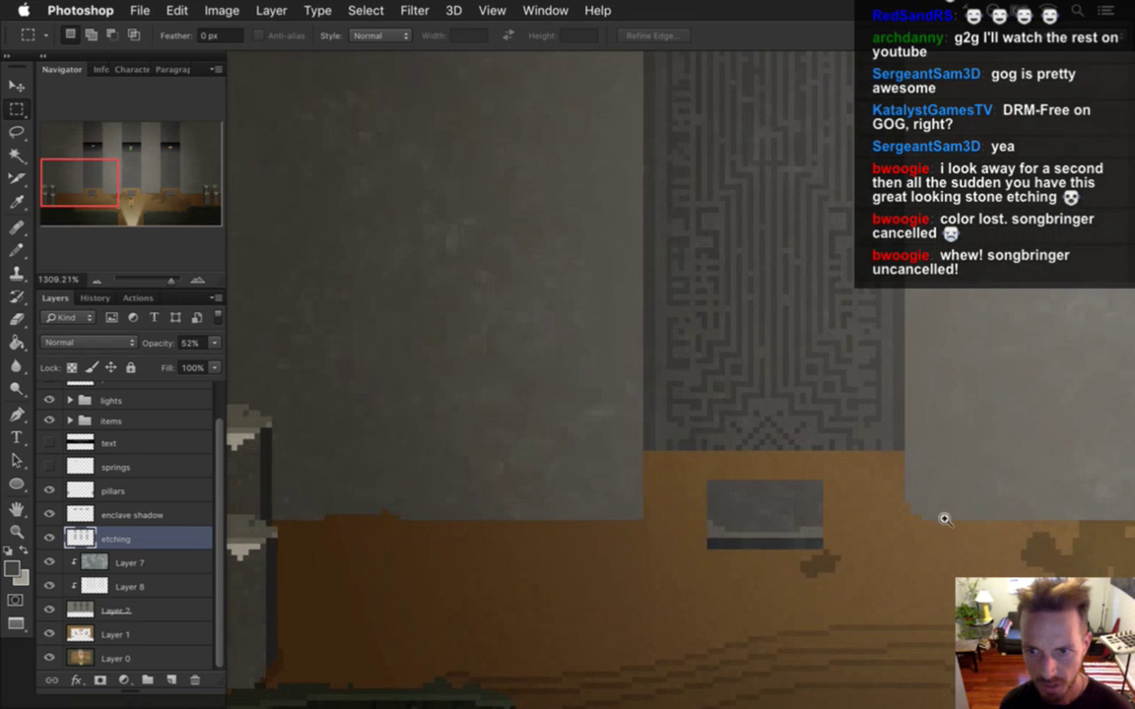
pyautogui.moveTo(994, 532); pyautogui.dragTo(628, 516)
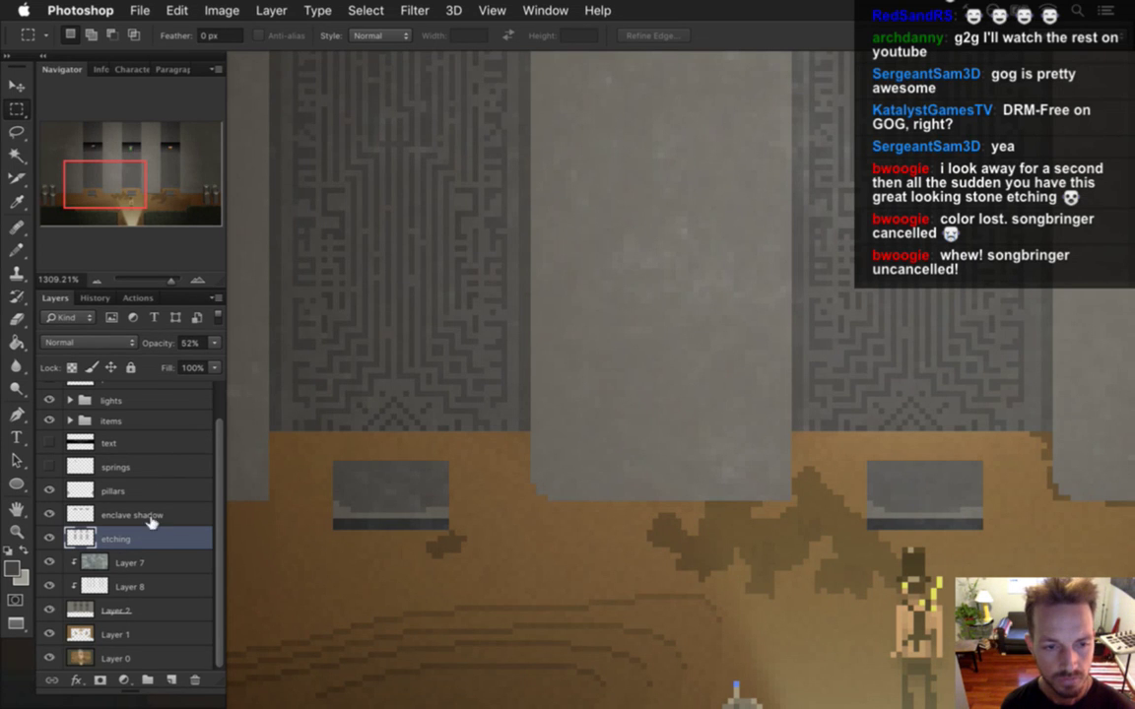
pyautogui.click(102, 611)
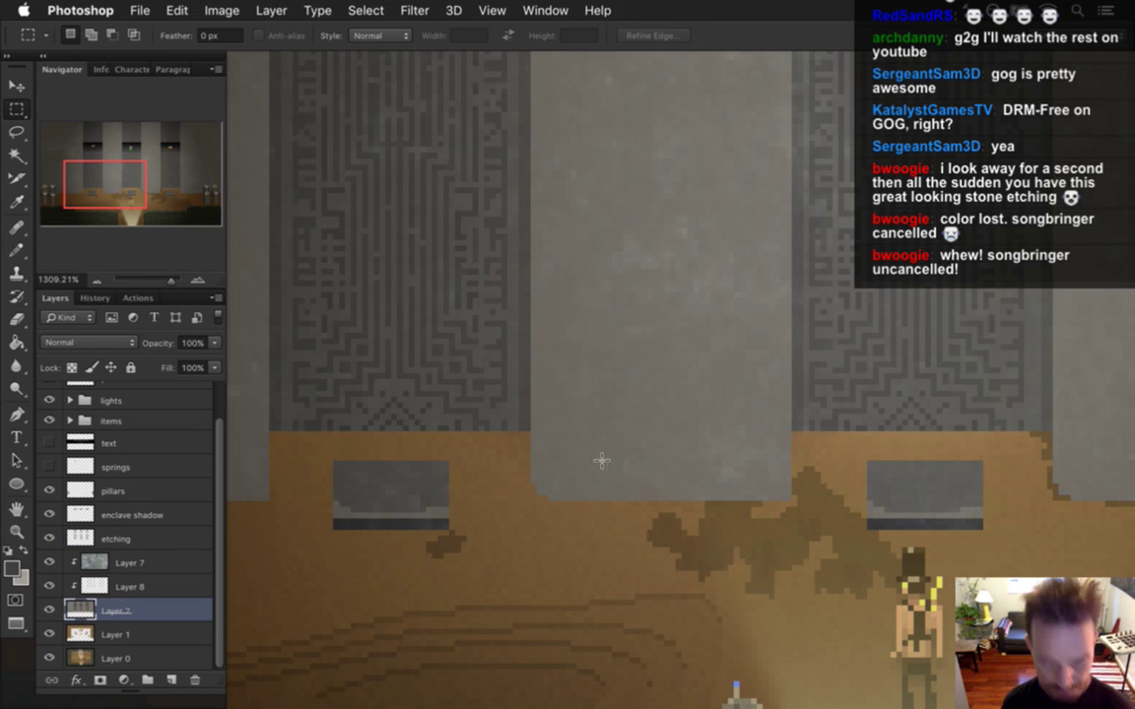
pyautogui.press('e')
pyautogui.hotkey('shift', 'e')
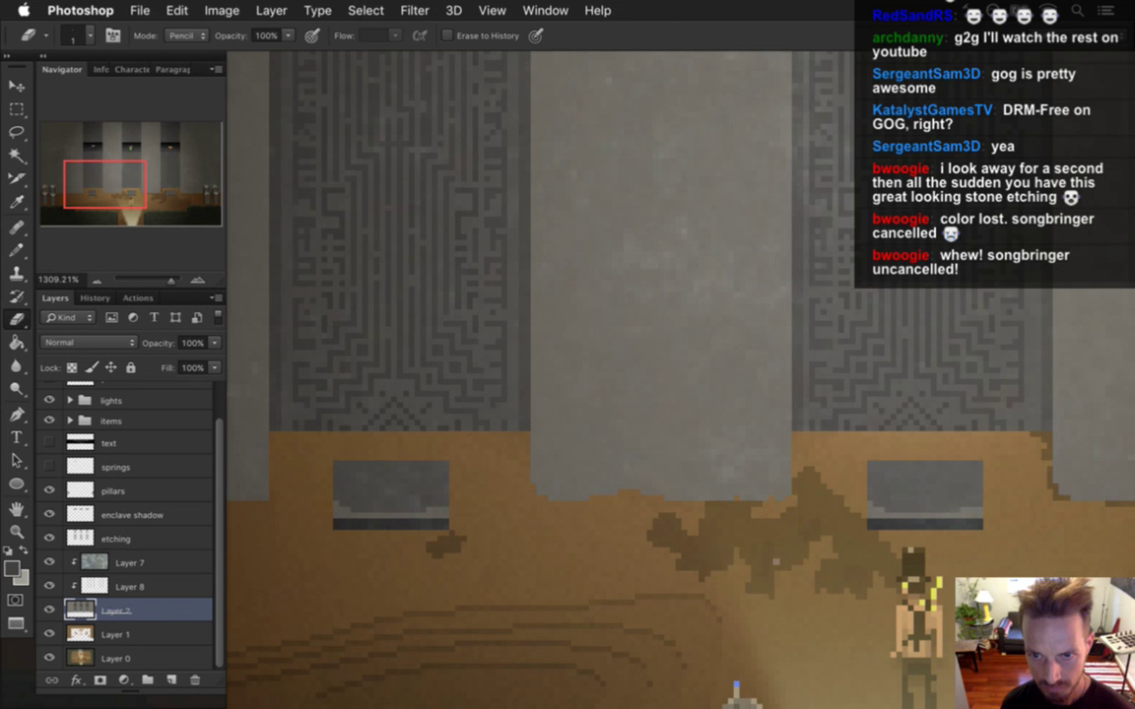
pyautogui.moveTo(955, 524)
pyautogui.mouseDown()
pyautogui.moveTo(767, 524)
pyautogui.moveTo(551, 494)
pyautogui.mouseUp()
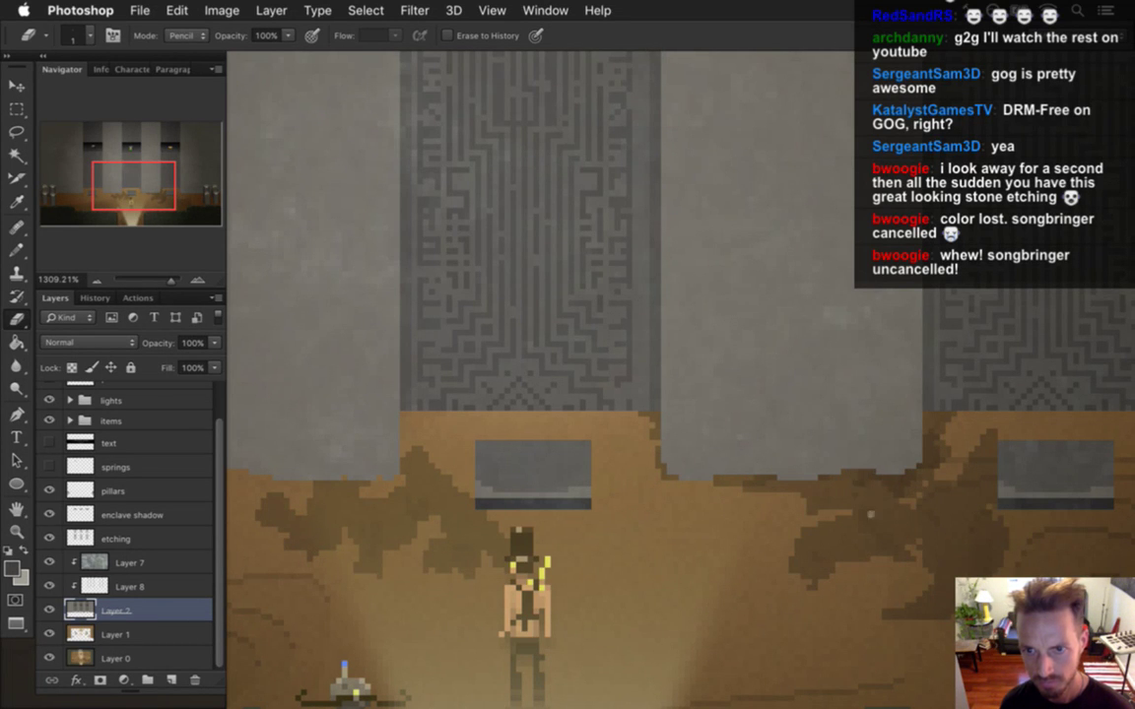
pyautogui.moveTo(1001, 515); pyautogui.dragTo(893, 437)
# Step: Undo the erasures along the pillars' bottom edges and set the etching layer's opacity to 52%
pyautogui.press('super+z')
pyautogui.press('super+z')
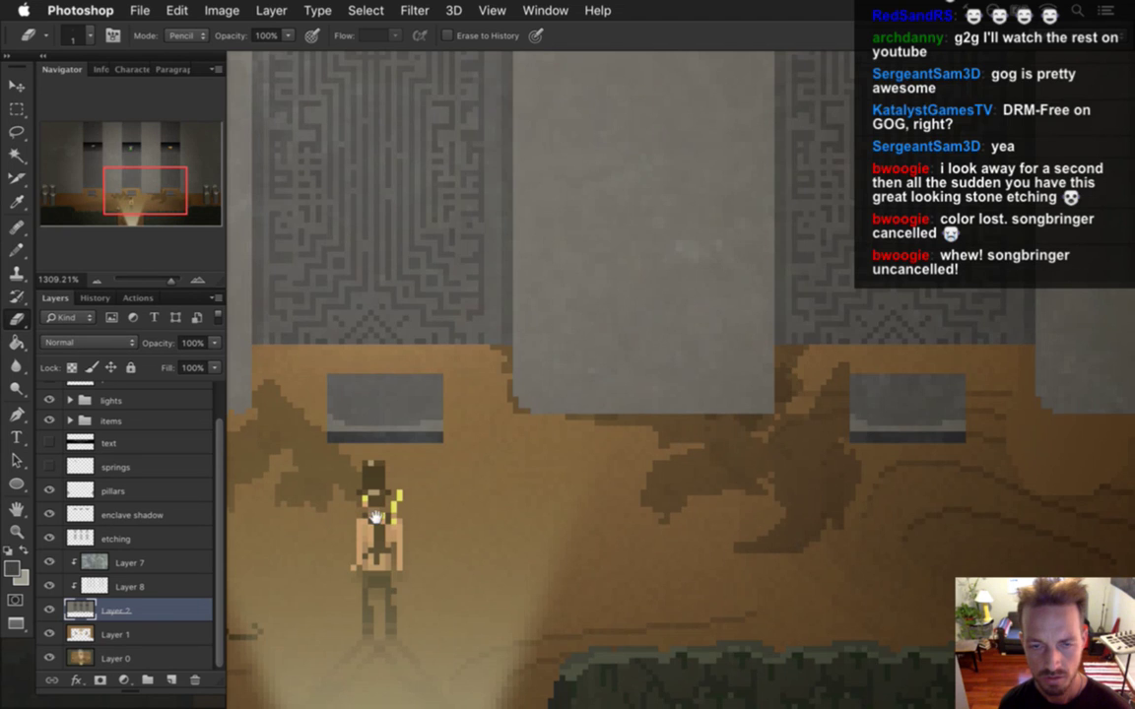
pyautogui.hscroll(-10, 760, 537)
pyautogui.press('super+z')
pyautogui.press('super+z')
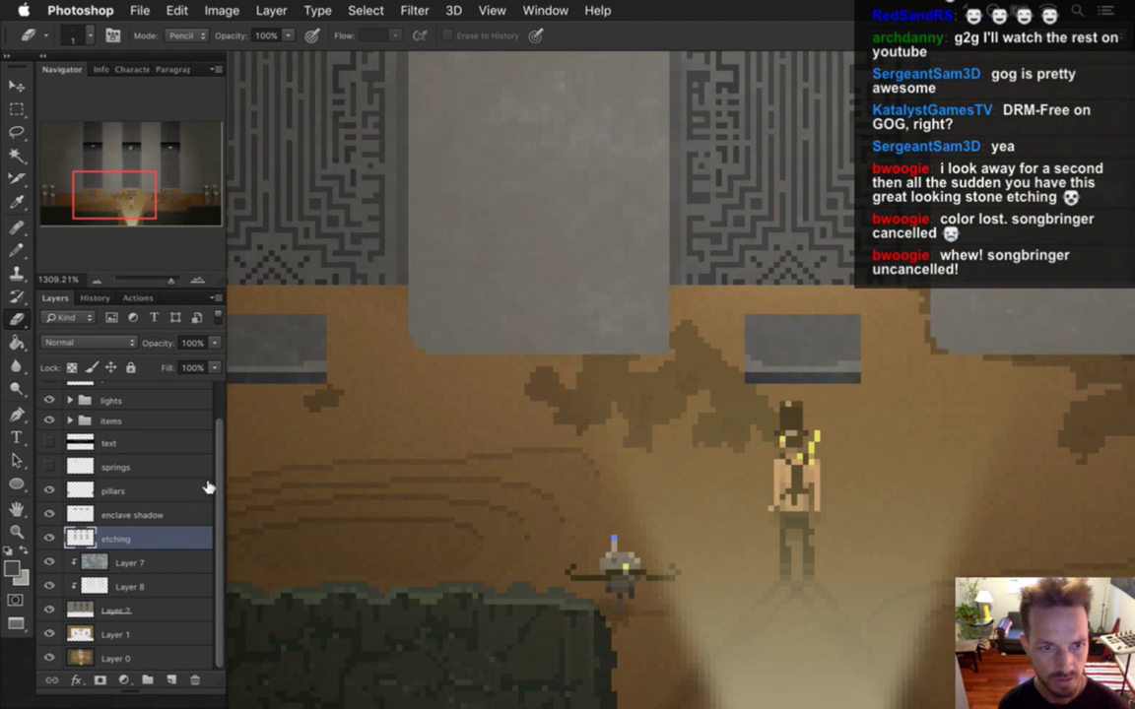
pyautogui.press('5')
pyautogui.press('2')
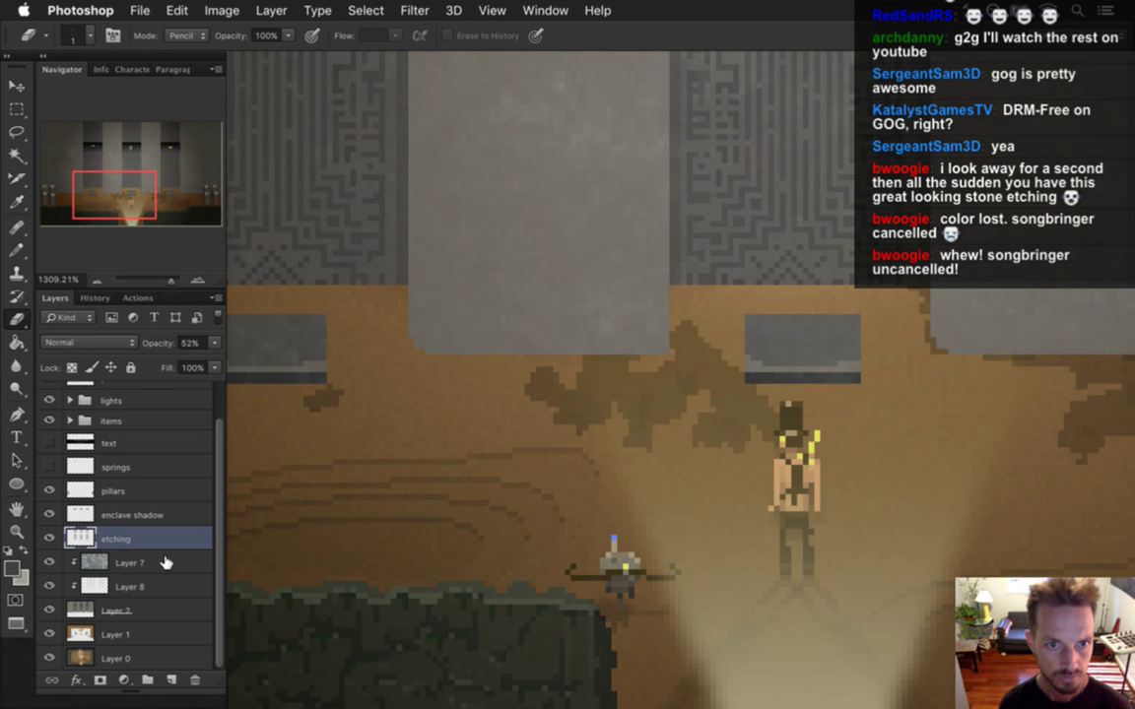
# Step: Save the document and roughen the bottom edges of the stone pillars on Layer 2 with the 1-pixel pencil-mode eraser
pyautogui.click(111, 611)
pyautogui.press('super+s')
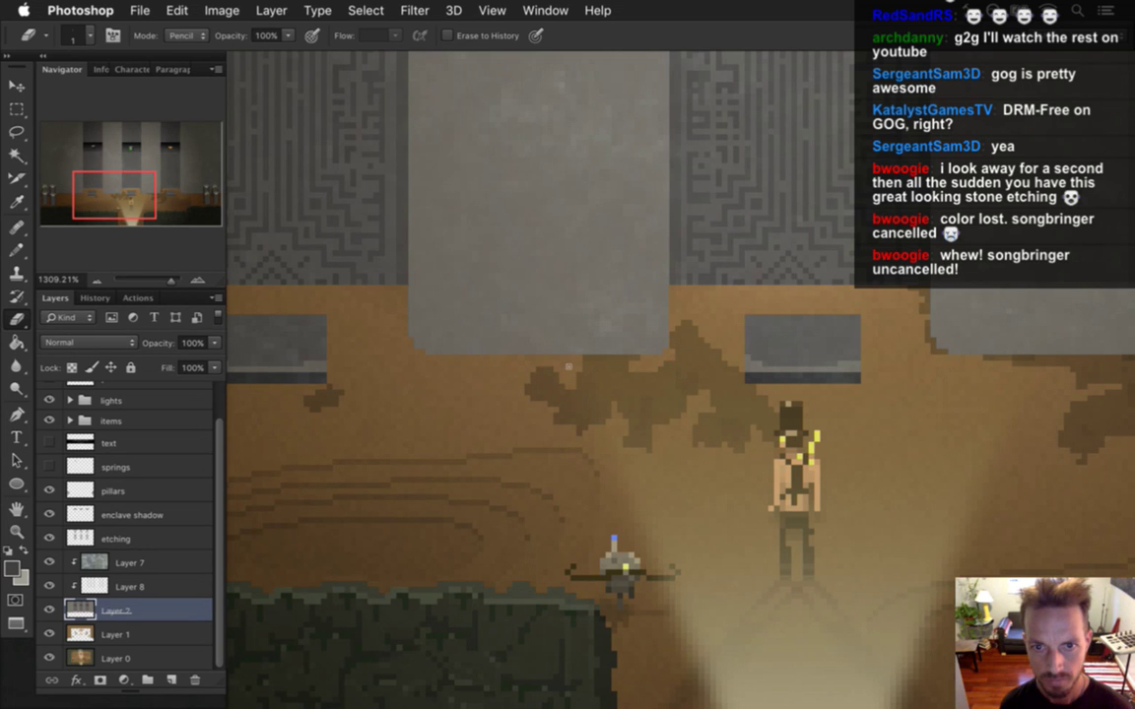
pyautogui.moveTo(579, 353); pyautogui.dragTo(599, 351)
pyautogui.moveTo(952, 443); pyautogui.dragTo(647, 429)
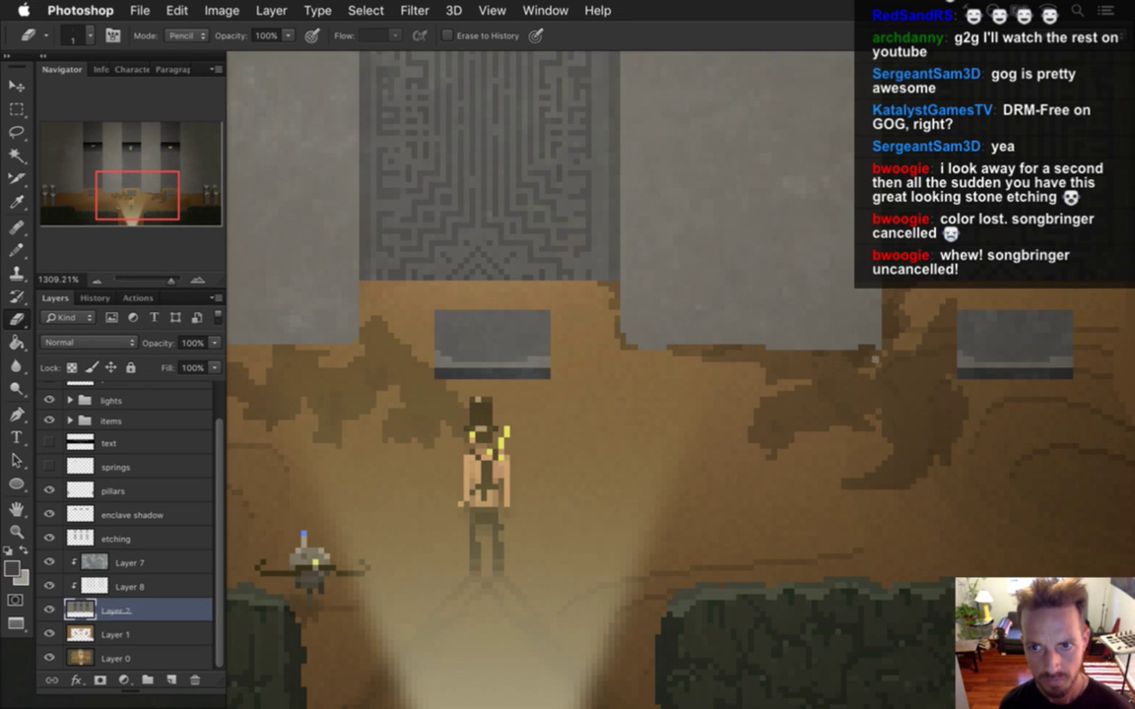
pyautogui.moveTo(904, 405); pyautogui.dragTo(553, 378)
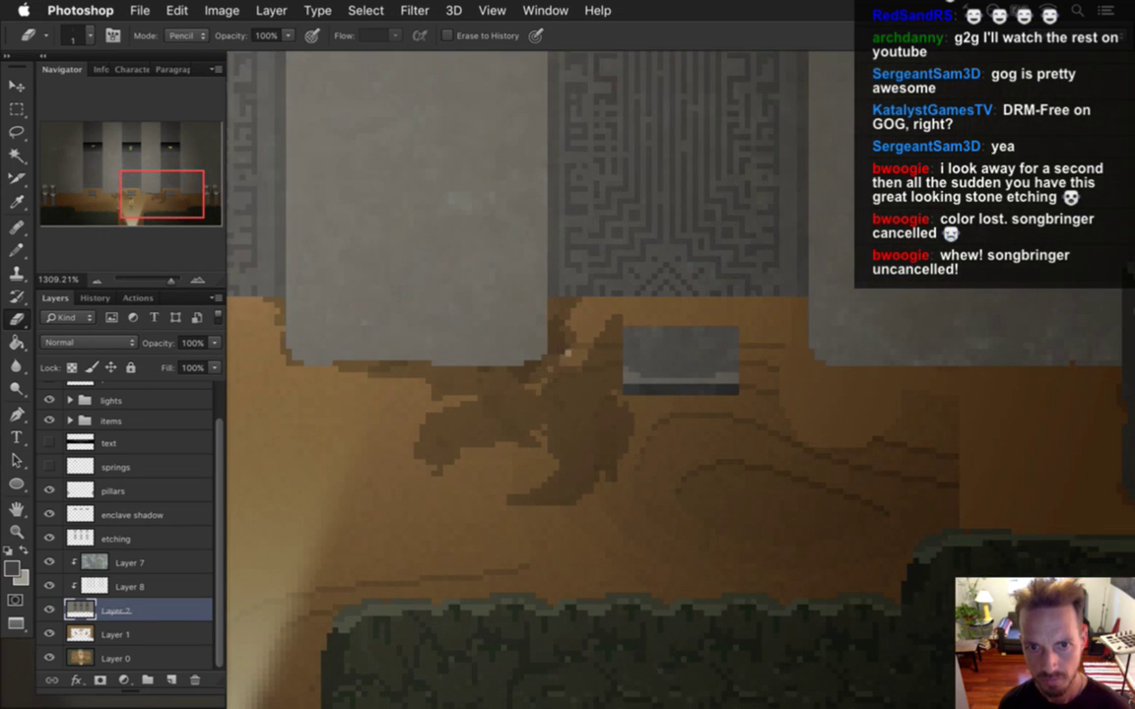
pyautogui.moveTo(909, 425); pyautogui.dragTo(655, 423)
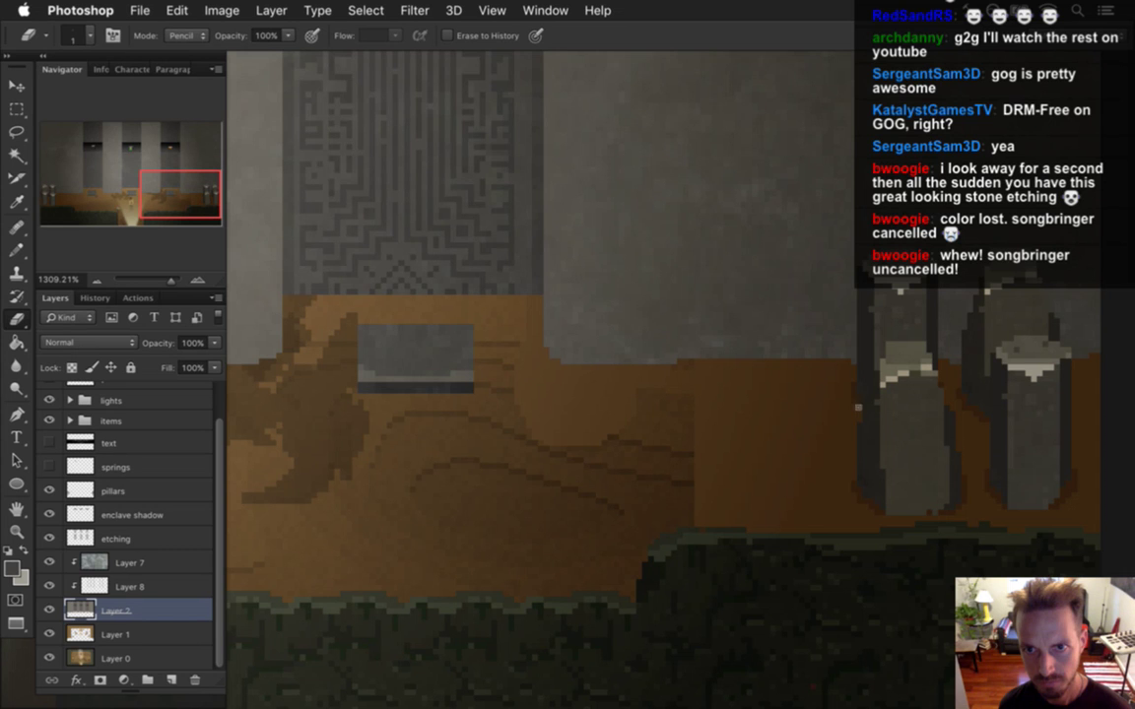
pyautogui.moveTo(617, 499); pyautogui.dragTo(872, 459)
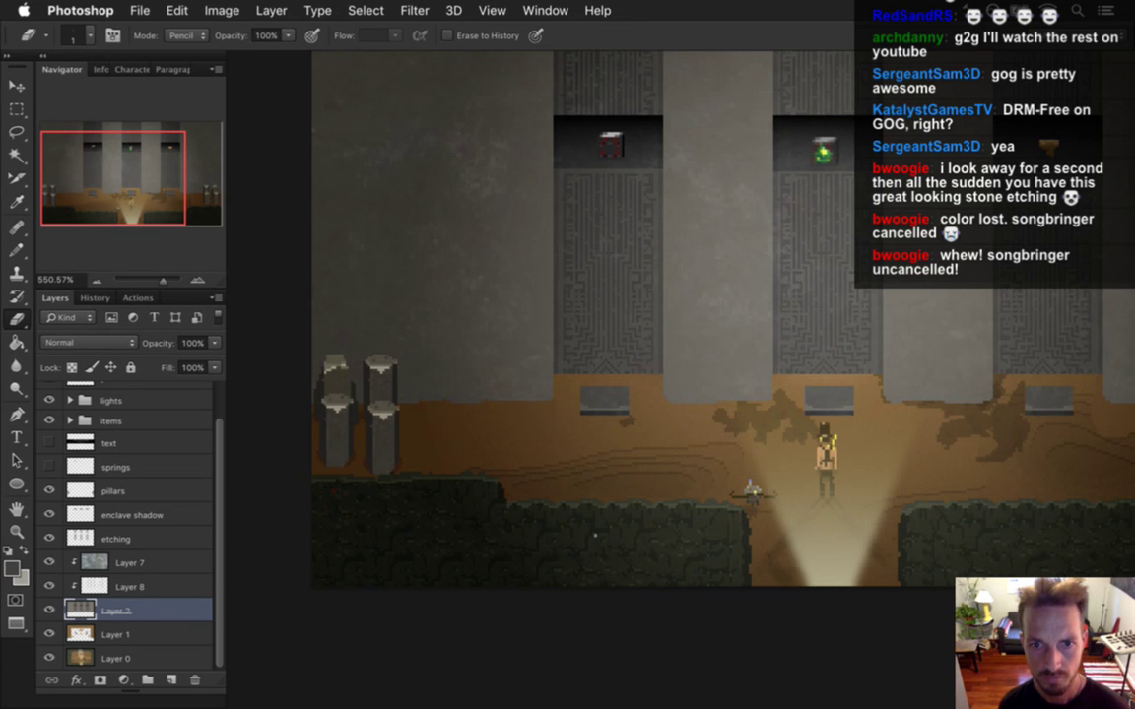
pyautogui.scroll(-5, 630, 438)
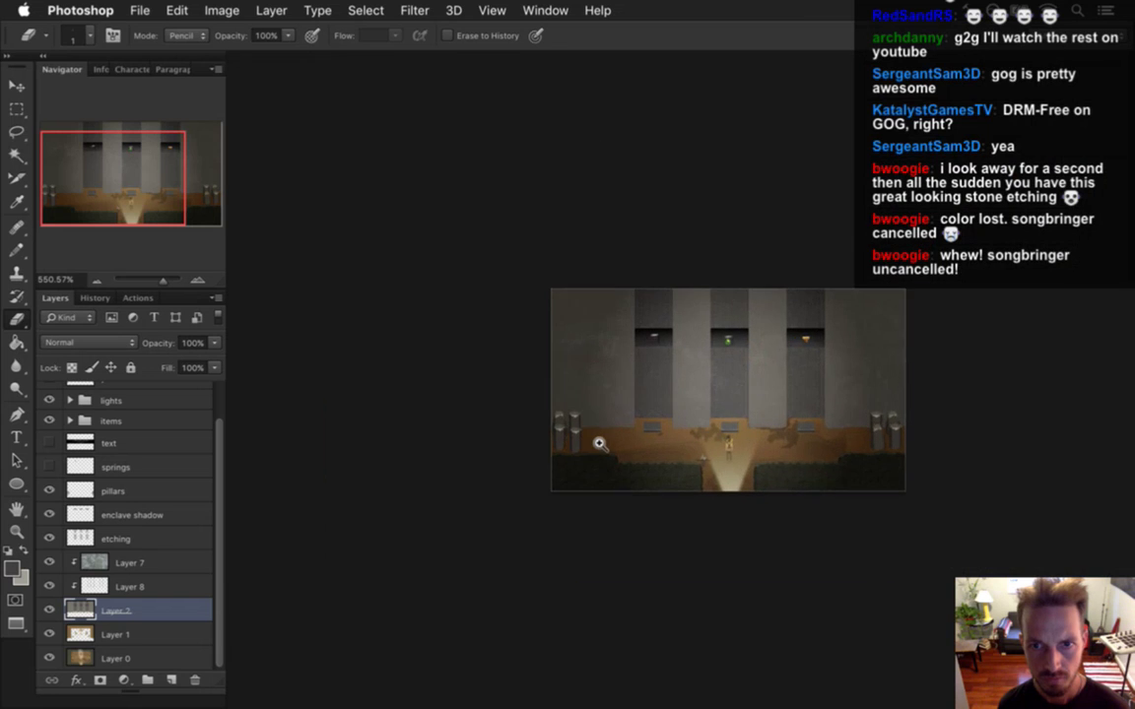
pyautogui.scroll(-2, 601, 443)
pyautogui.scroll(2, 580, 451)
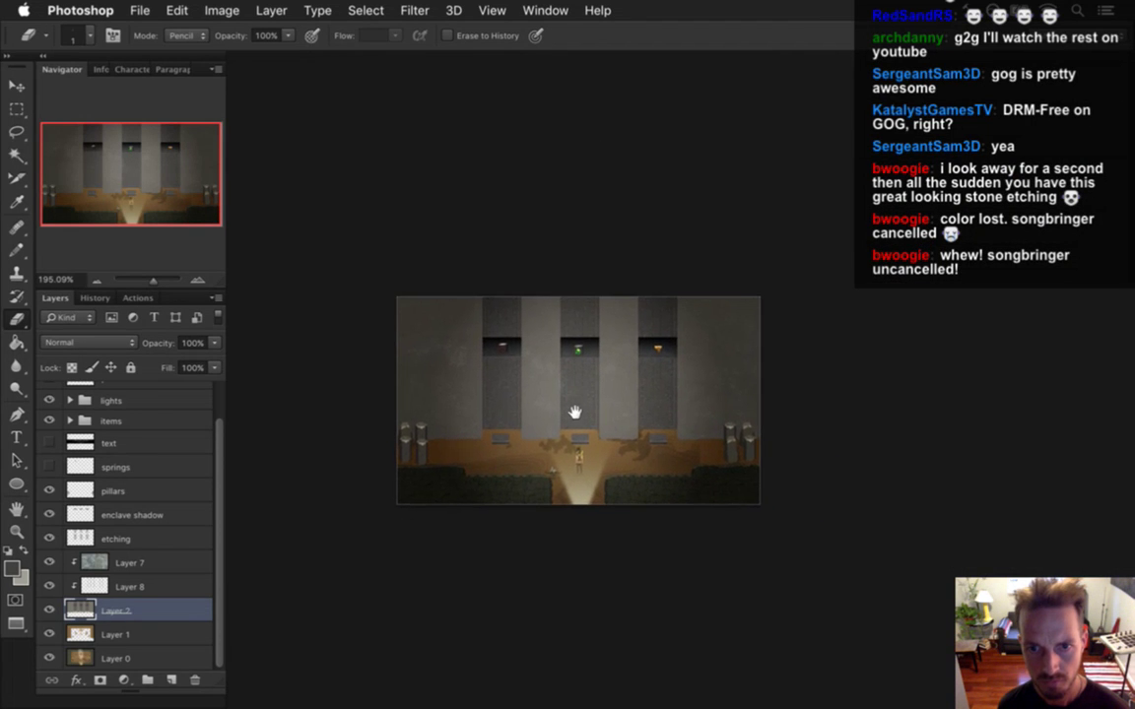
pyautogui.scroll(3, 587, 434)
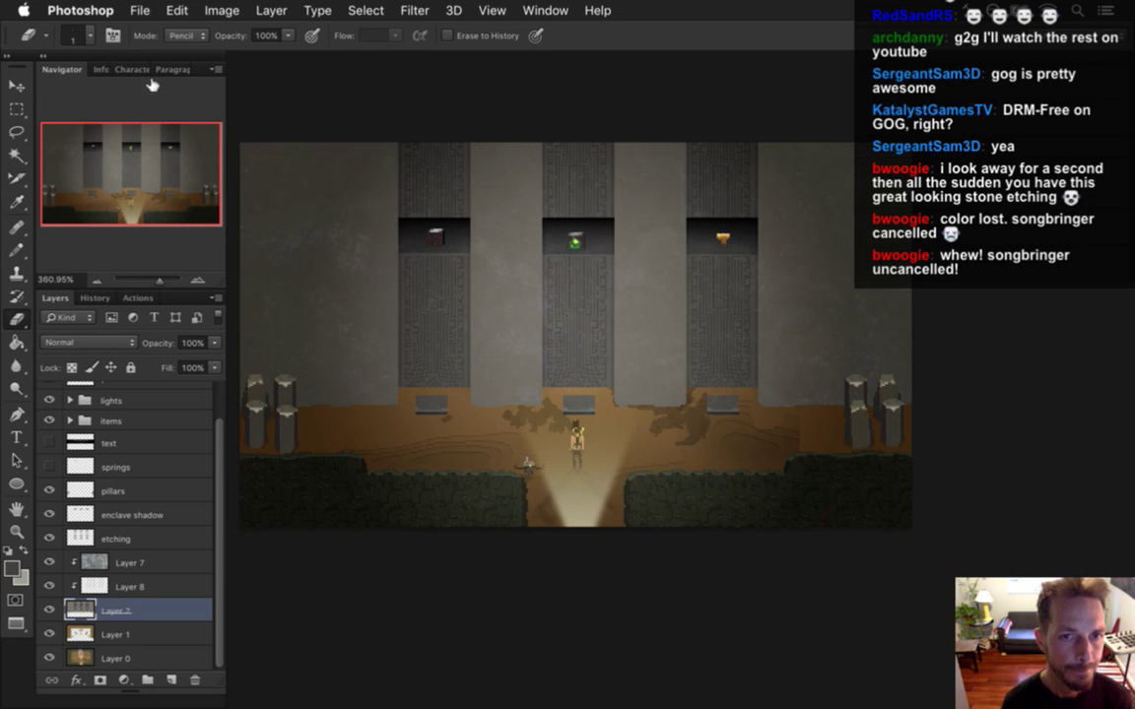
# Step: Hide Layer 7 and the lights group, and show the palette layer
pyautogui.click(49, 562)
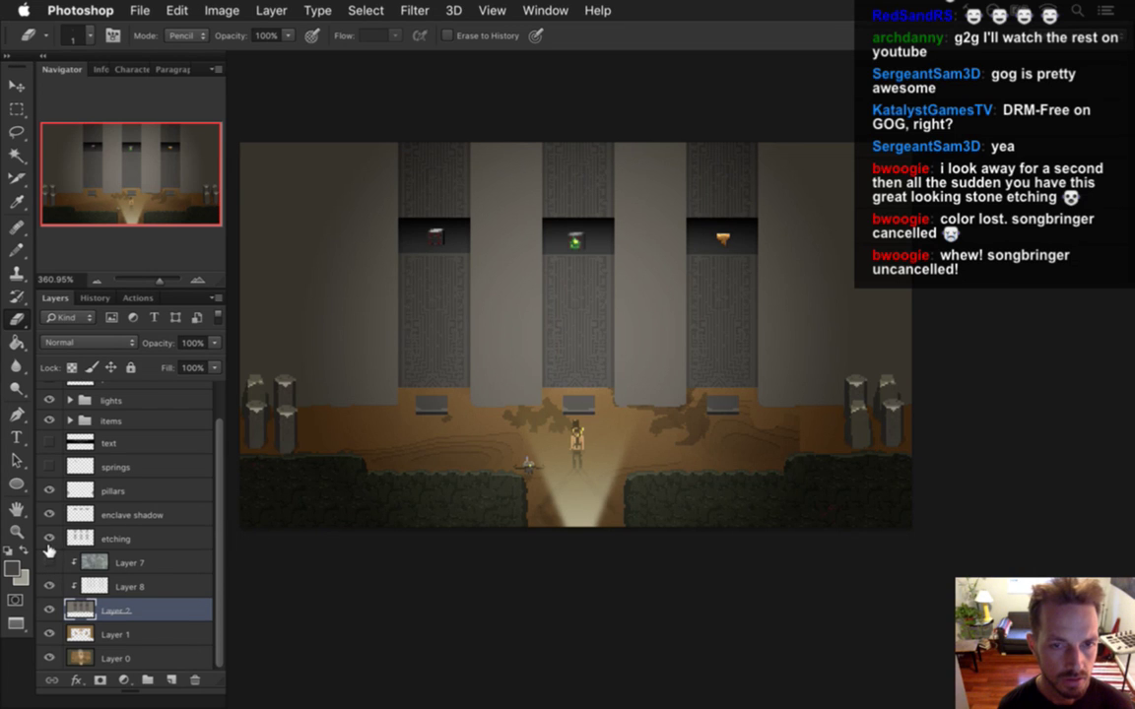
pyautogui.scroll(2, 210, 414)
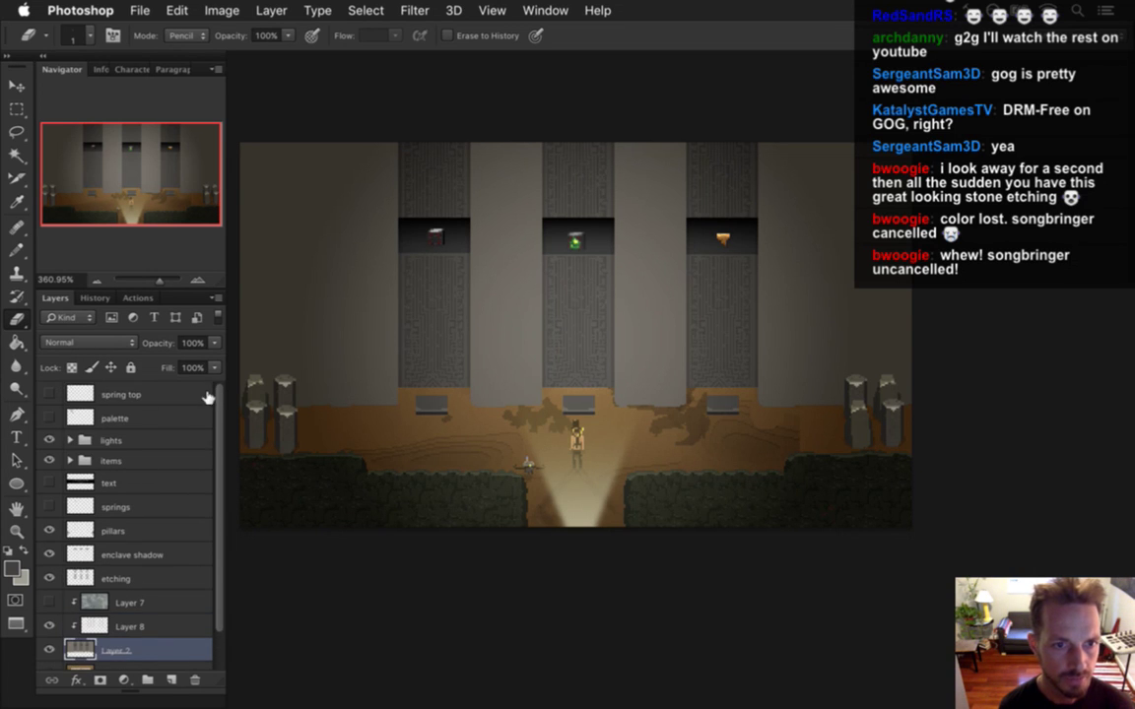
pyautogui.click(49, 418)
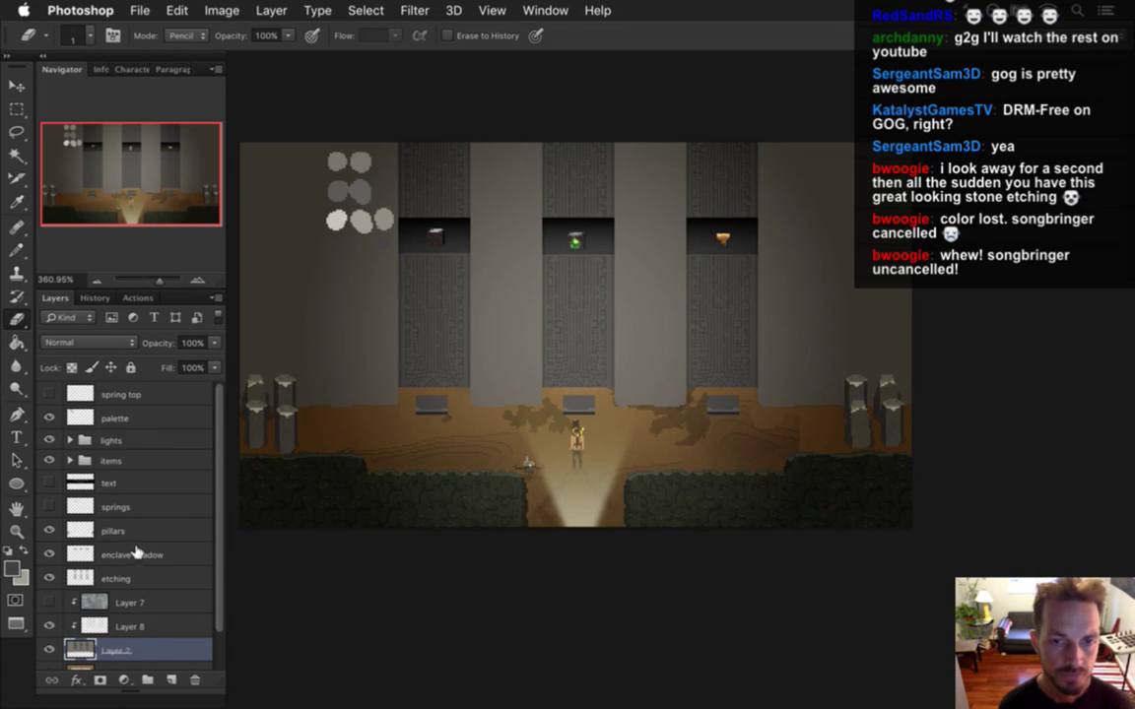
pyautogui.click(49, 440)
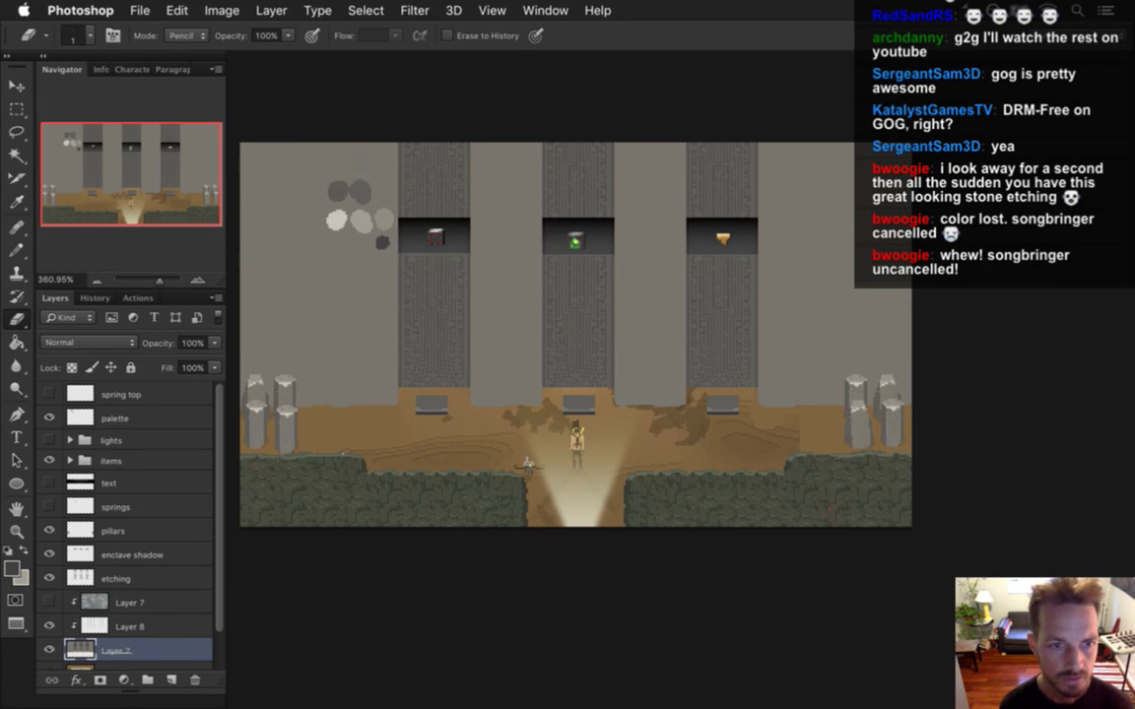
# Step: Move the palette layer's color swatches from the left wall down onto the ground and hedge beside the left pillars
pyautogui.click(114, 418)
pyautogui.press('v')
pyautogui.moveTo(357, 170); pyautogui.dragTo(343, 446)
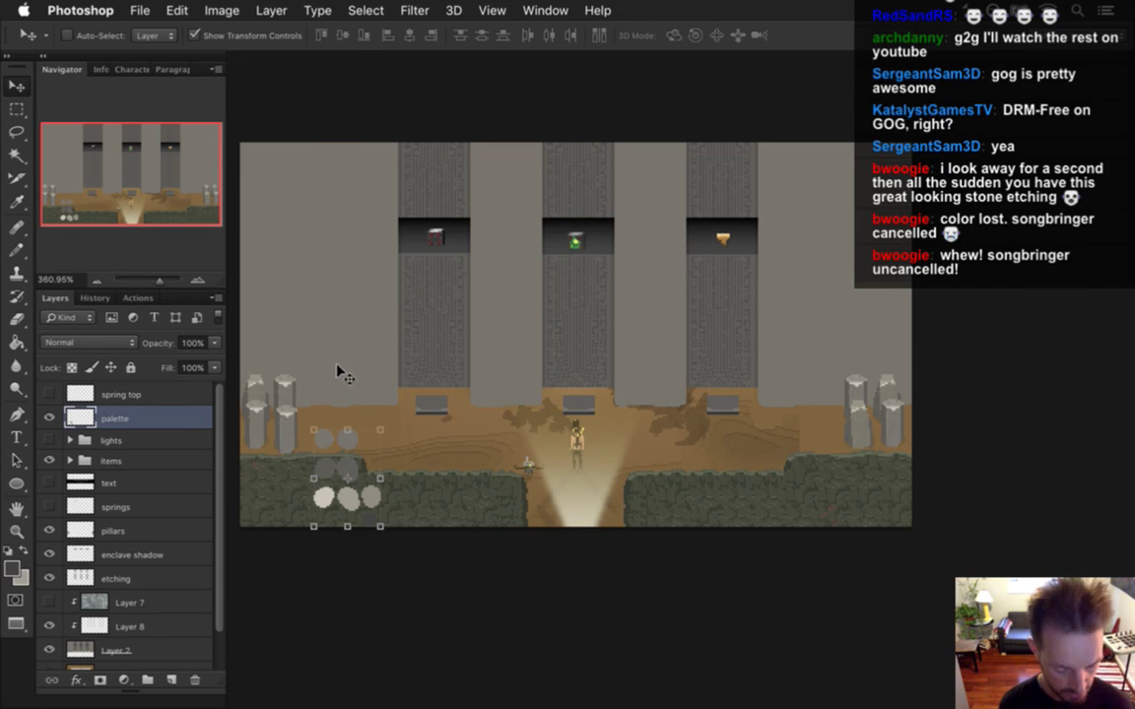
# Step: Sample a dark gray as the pencil color for painting on Layer 2
pyautogui.press('i')
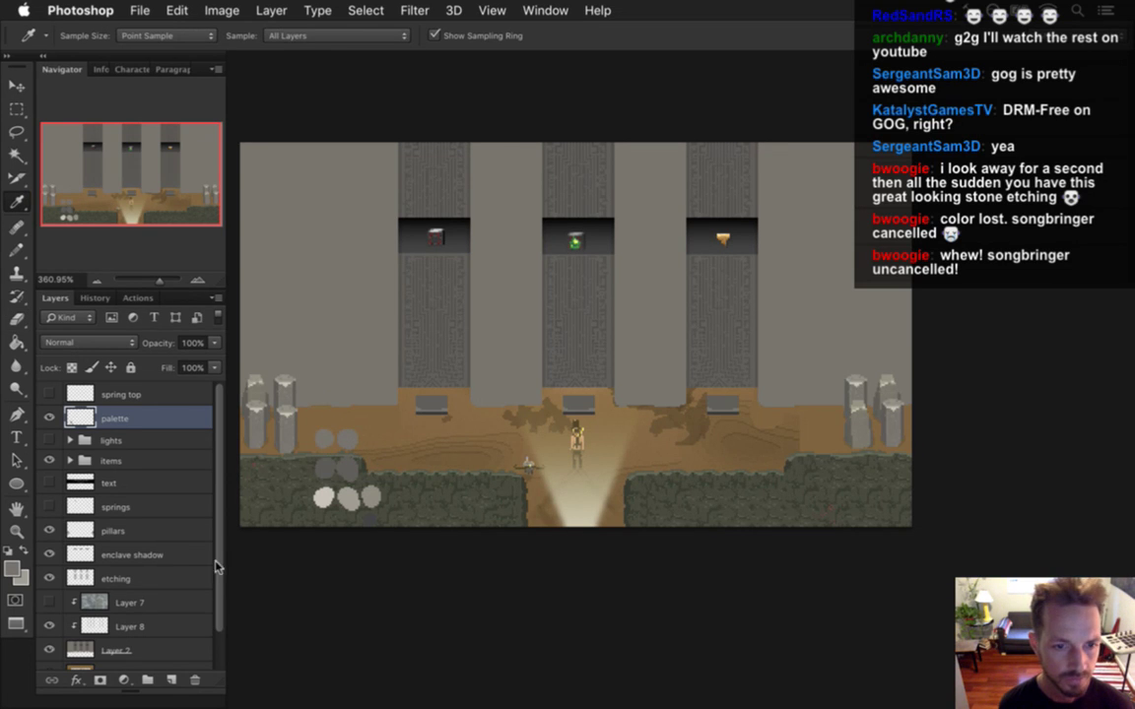
pyautogui.scroll(-2, 197, 507)
pyautogui.click(87, 607)
pyautogui.press('b')
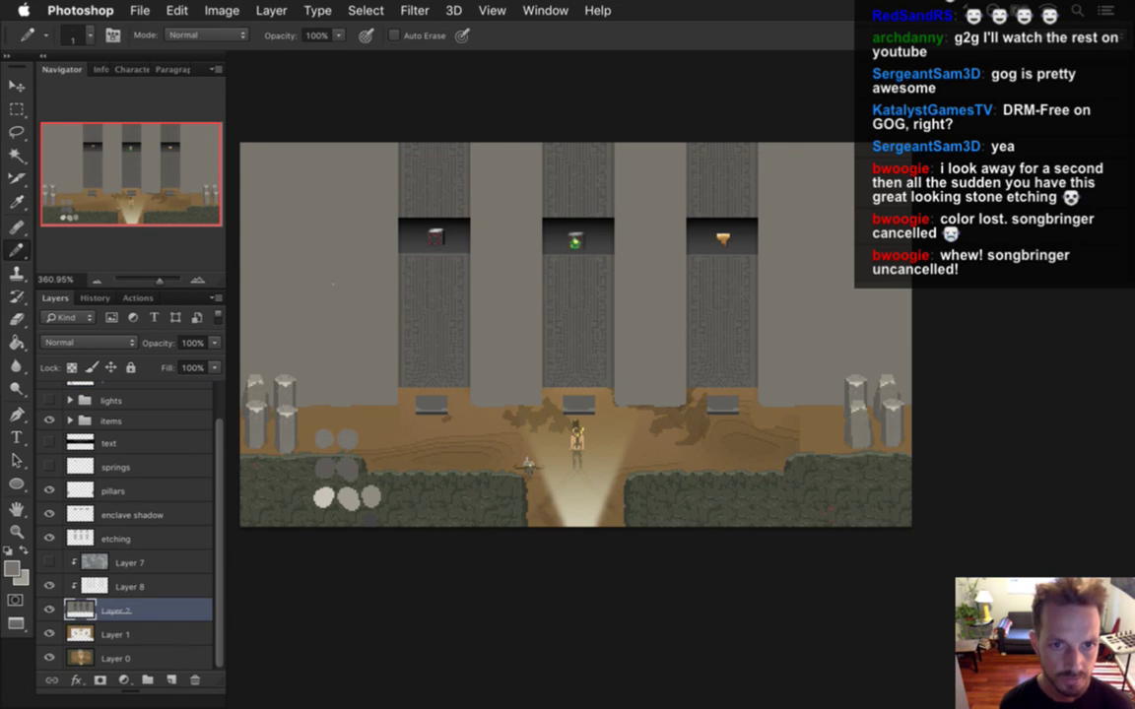
pyautogui.keyDown('alt'); pyautogui.click(296, 442); pyautogui.keyUp('alt')
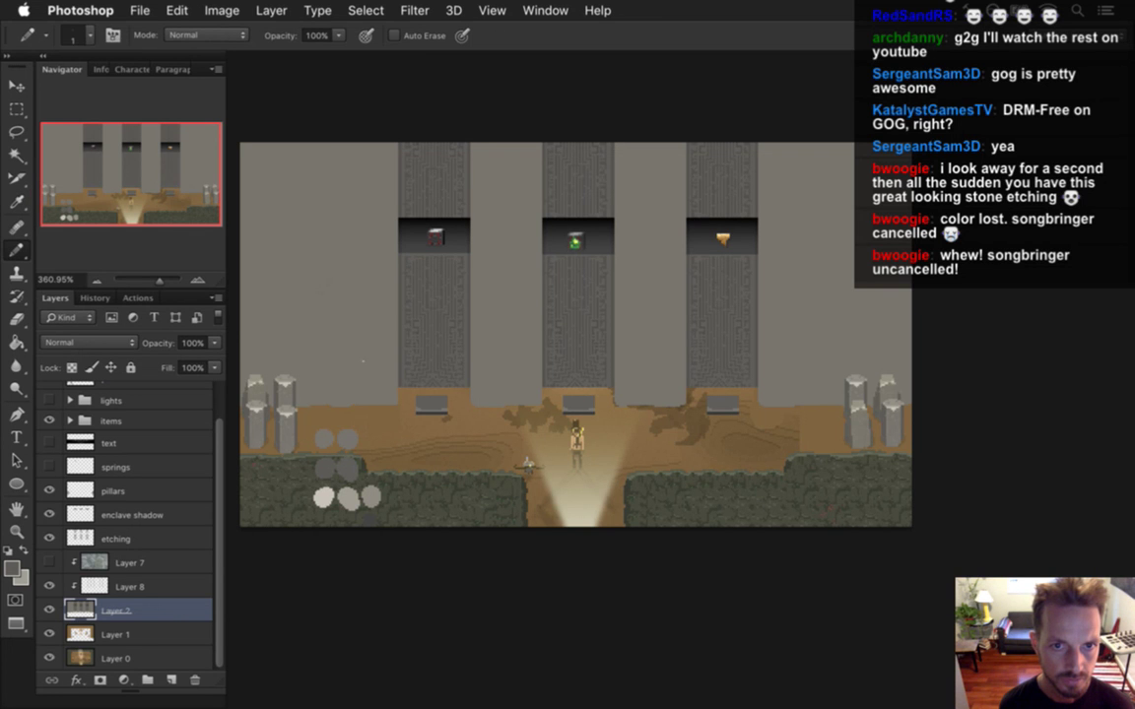
pyautogui.keyDown('alt'); pyautogui.scroll(6, 379, 414); pyautogui.keyUp('alt')
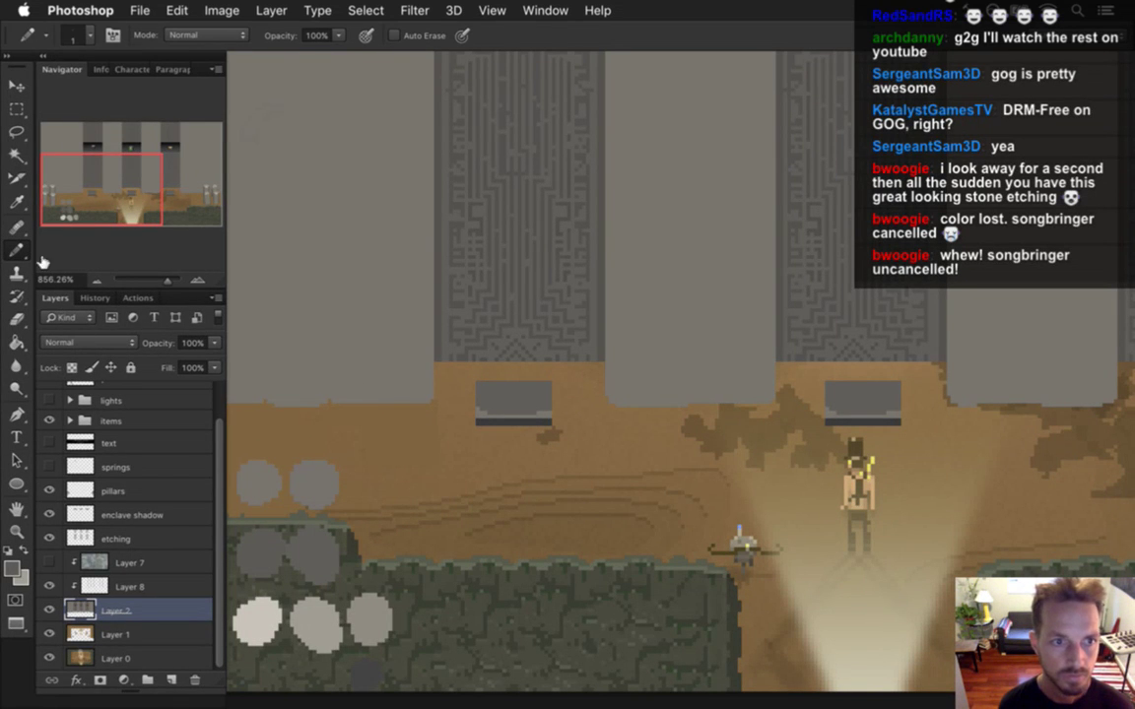
# Step: Select all the light gray stone areas of Layer 2 by color with the Magic Wand at tolerance 0
pyautogui.click(17, 154)
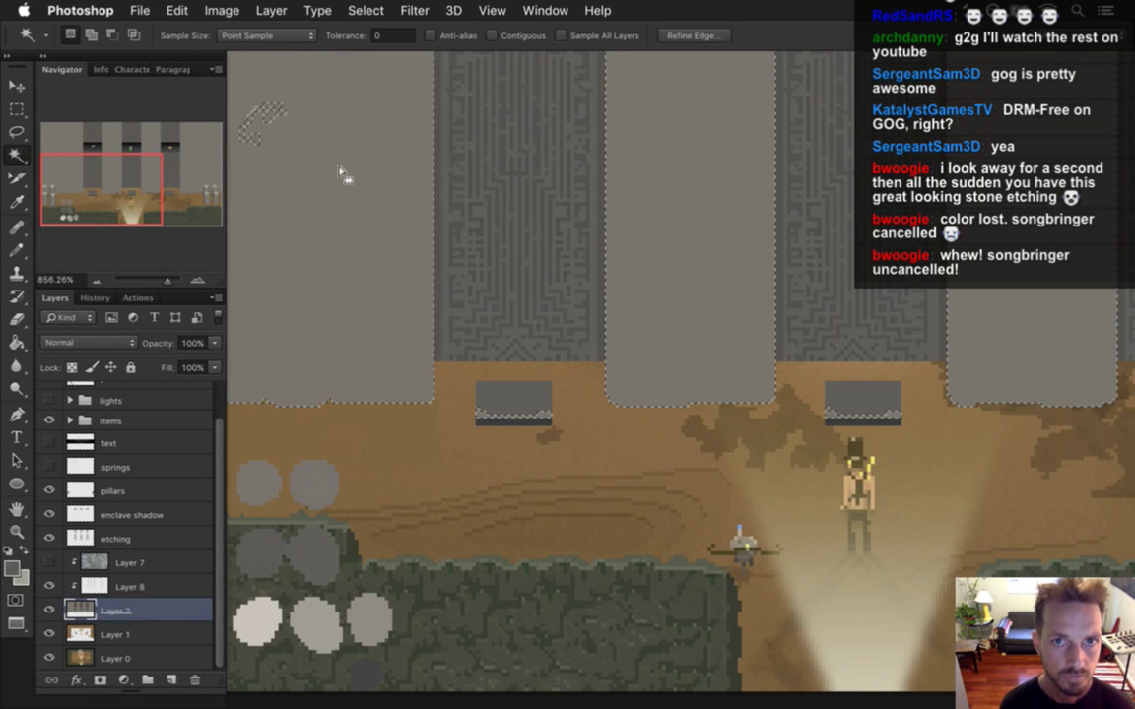
pyautogui.moveTo(427, 307); pyautogui.dragTo(562, 316)
pyautogui.click(511, 301)
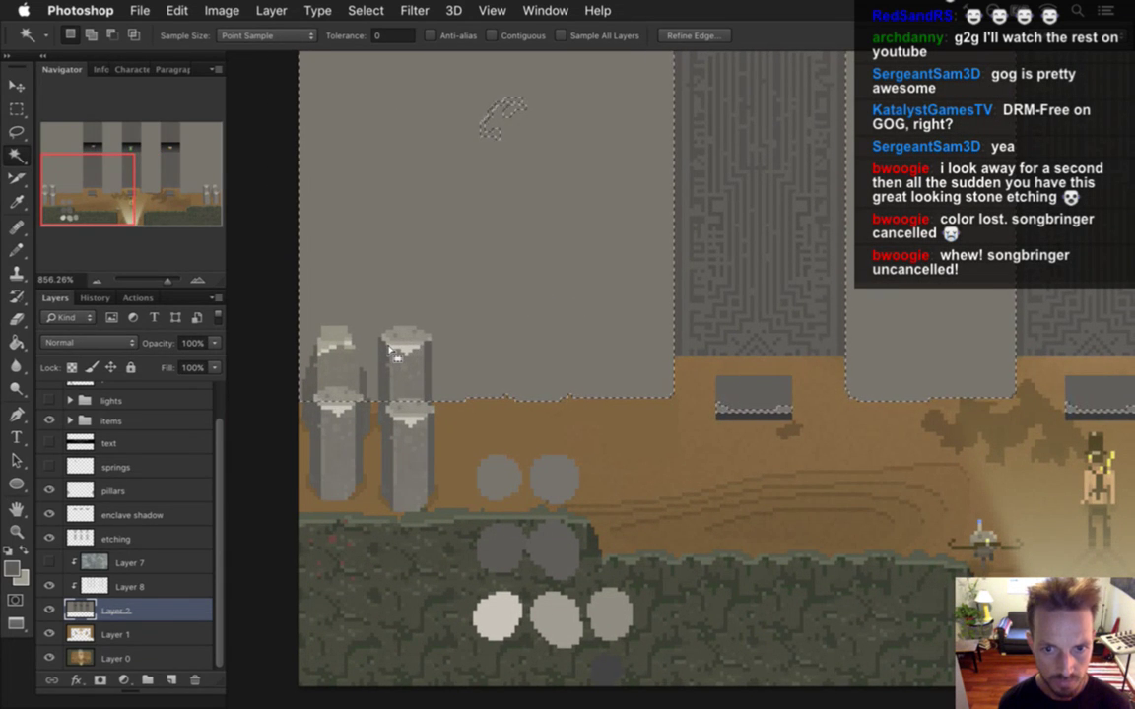
# Step: Paint an irregular dark gray band along the bottom edges of the left wall and the adjacent pillar with a 7-pixel pencil
pyautogui.press('b')
pyautogui.press(']')
pyautogui.press(']')
pyautogui.press(']')
pyautogui.press(']')
pyautogui.press(']')
pyautogui.press(']')
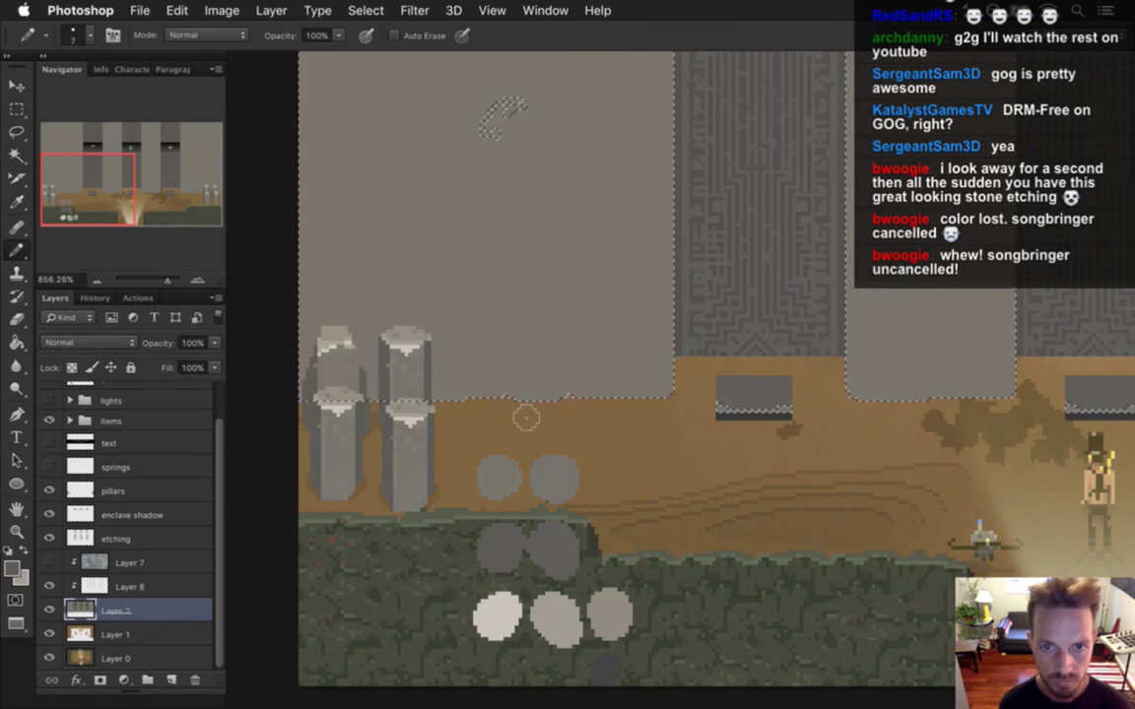
pyautogui.moveTo(364, 392)
pyautogui.mouseDown()
pyautogui.moveTo(562, 408)
pyautogui.moveTo(680, 401)
pyautogui.mouseUp()
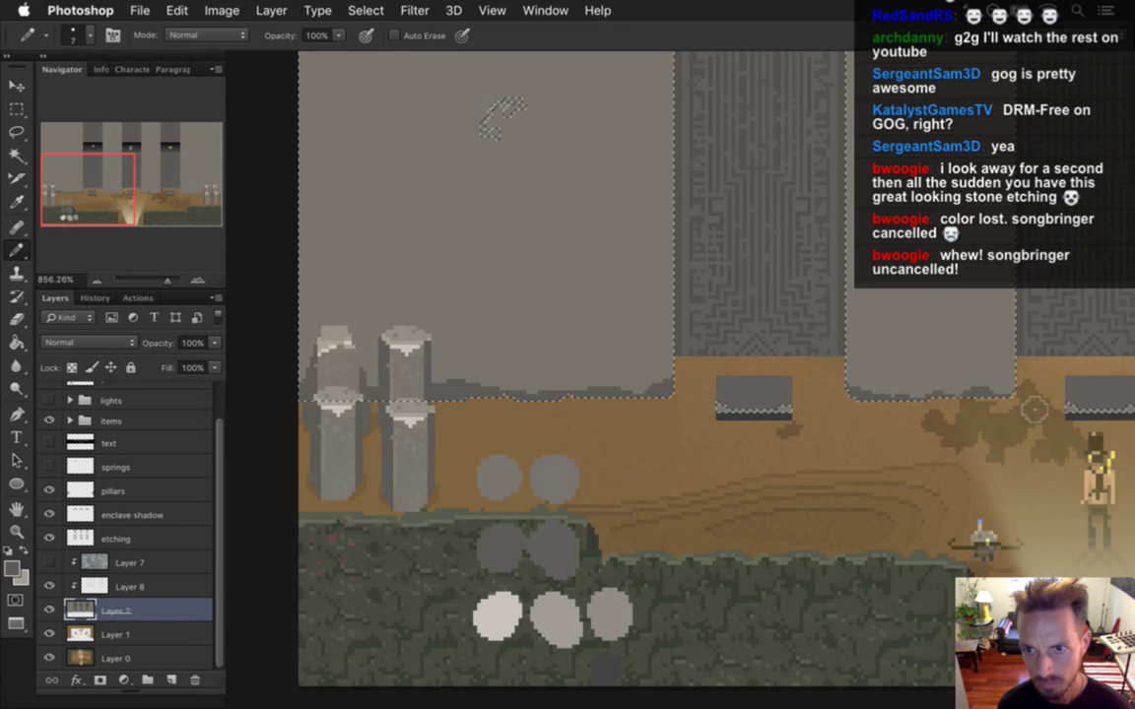
# Step: Continue the dark gray band along the bottom edges of the remaining pillar and right wall, and clear the selection
pyautogui.hotkey('ctrl', 'd')
pyautogui.moveTo(1000, 429); pyautogui.dragTo(576, 451)
pyautogui.moveTo(762, 430); pyautogui.dragTo(542, 391)
pyautogui.hotkey('ctrl', 'shift', 'd')
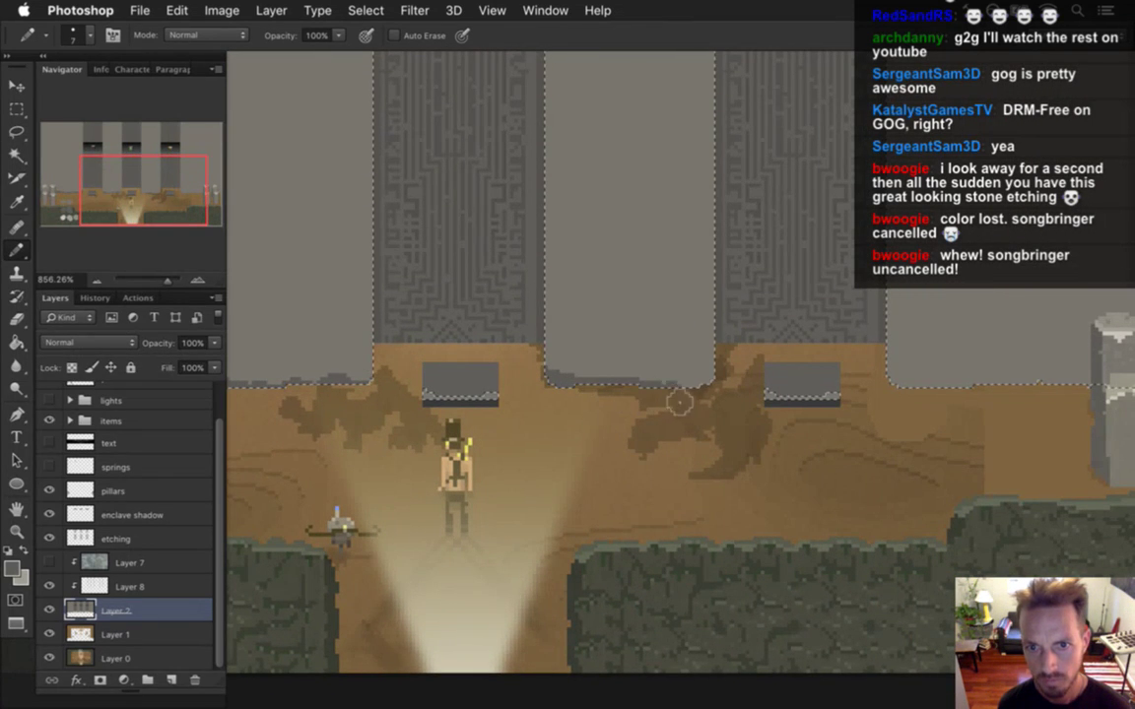
pyautogui.moveTo(853, 429); pyautogui.dragTo(724, 427)
pyautogui.moveTo(884, 392); pyautogui.dragTo(628, 388)
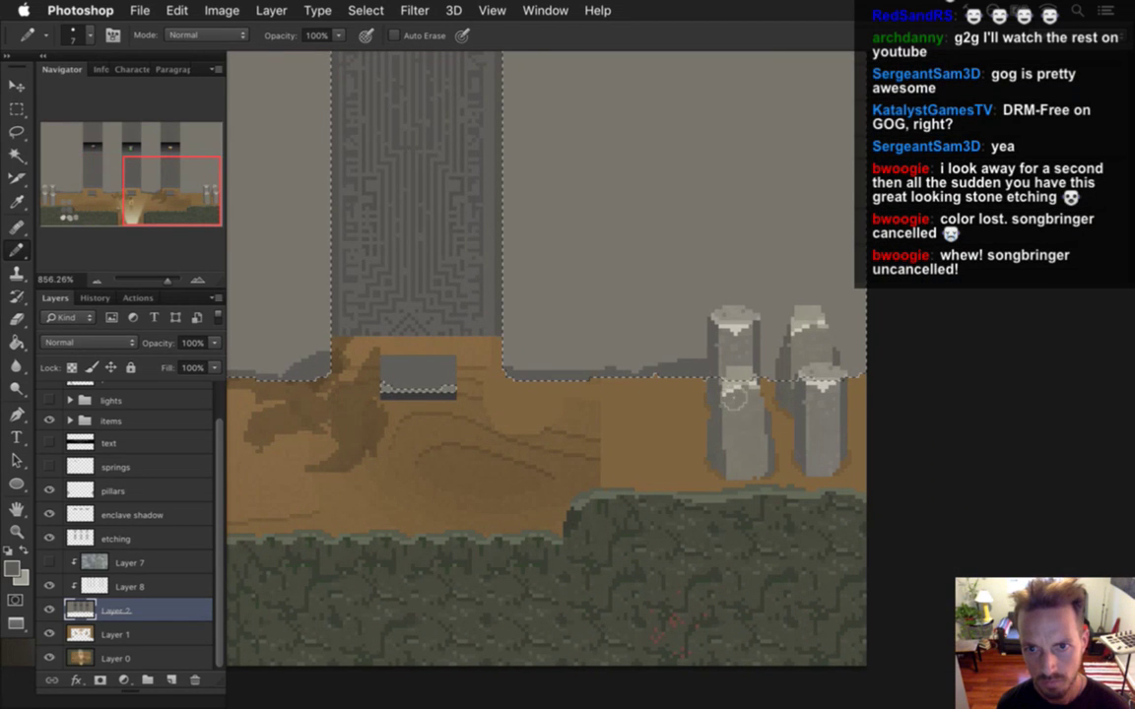
pyautogui.moveTo(390, 448); pyautogui.dragTo(325, 471)
pyautogui.moveTo(519, 438); pyautogui.dragTo(572, 443)
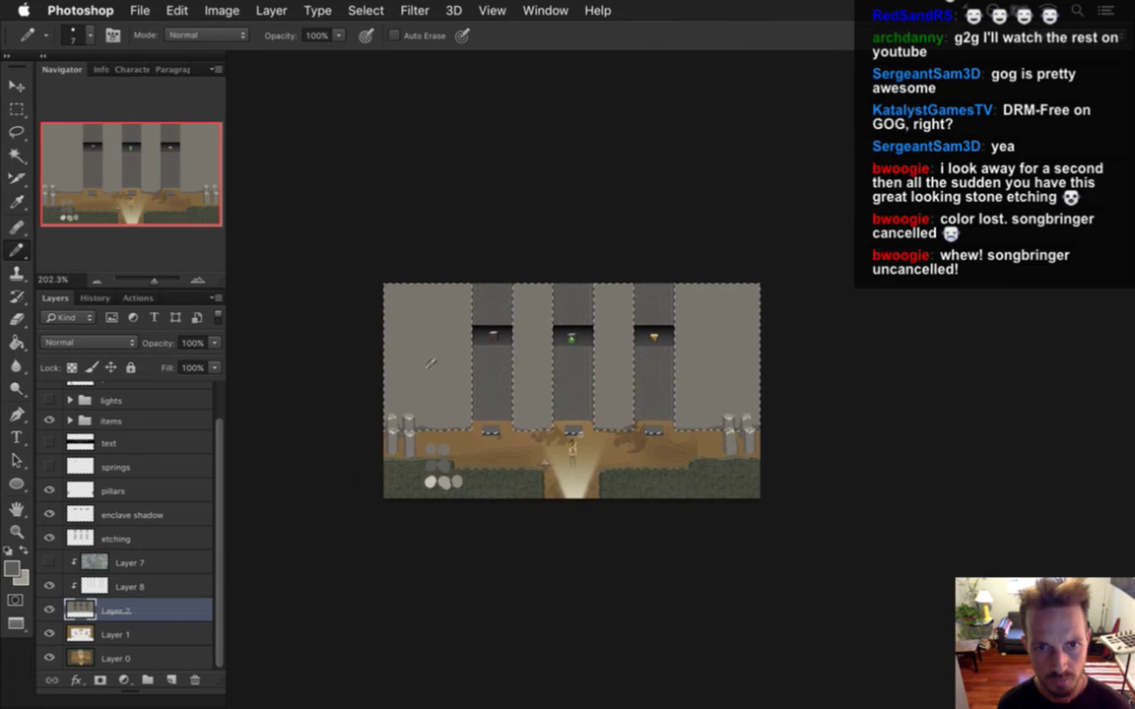
pyautogui.press('m')
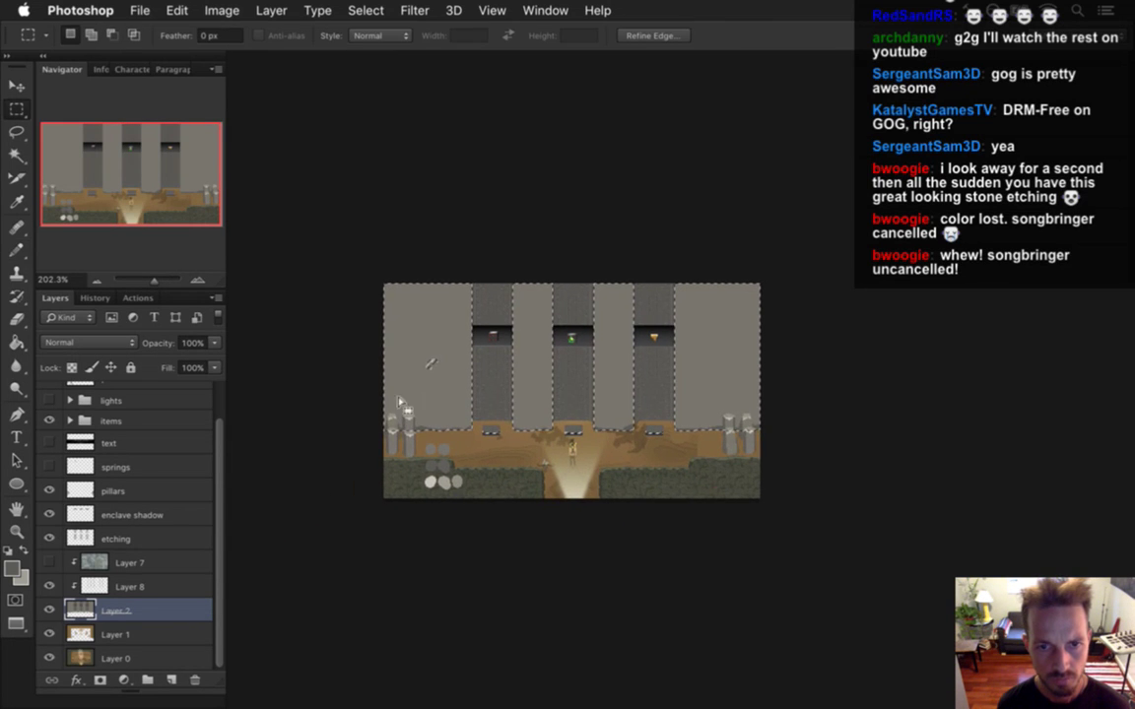
pyautogui.click(333, 396)
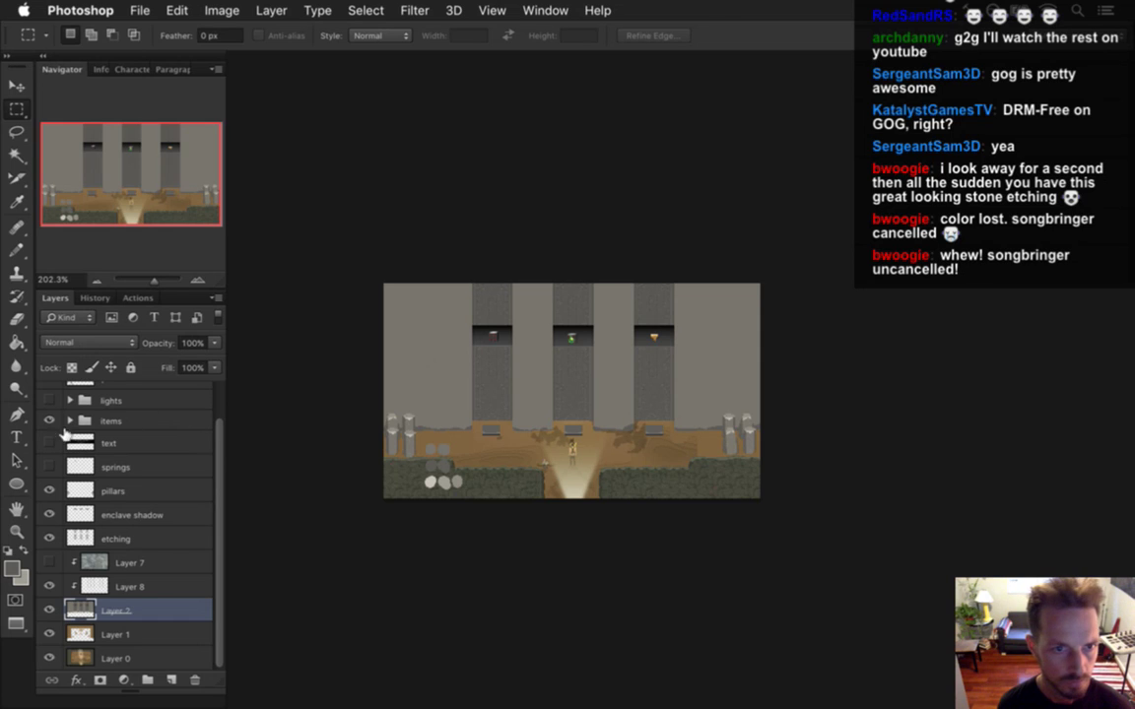
# Step: Show the lights group and Layer 7 to check the painted bottom edges under lighting, and hide both again
pyautogui.scroll(2, 207, 434)
pyautogui.click(49, 440)
pyautogui.click(51, 461)
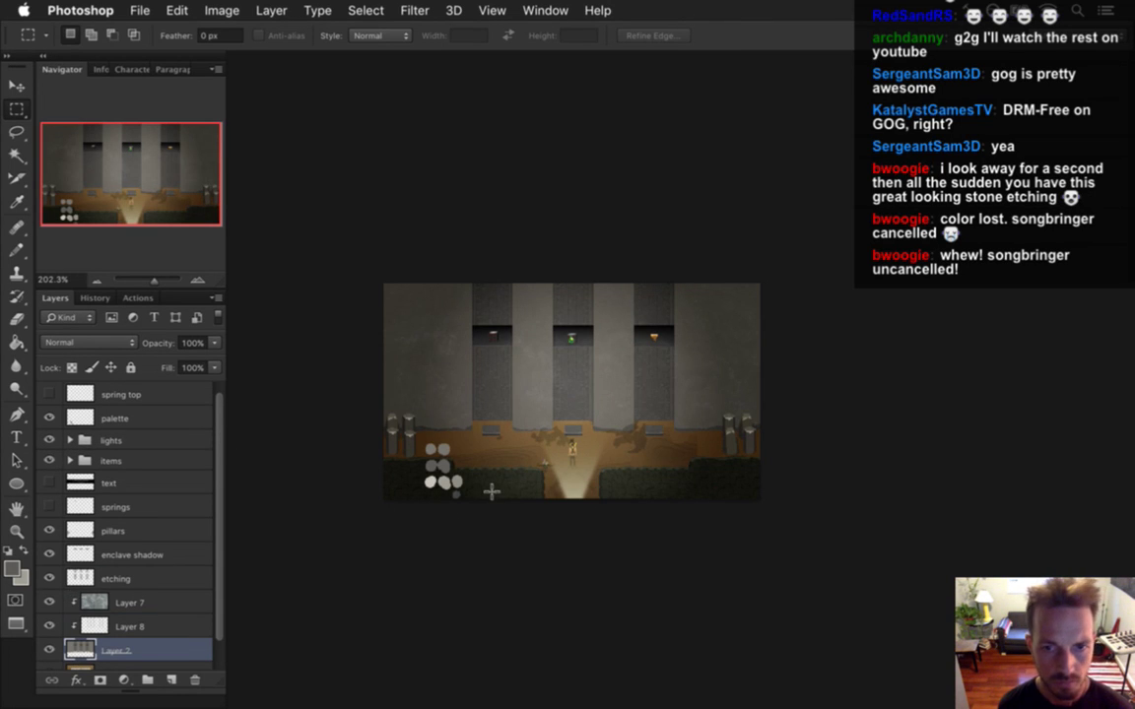
pyautogui.moveTo(453, 428); pyautogui.dragTo(551, 436)
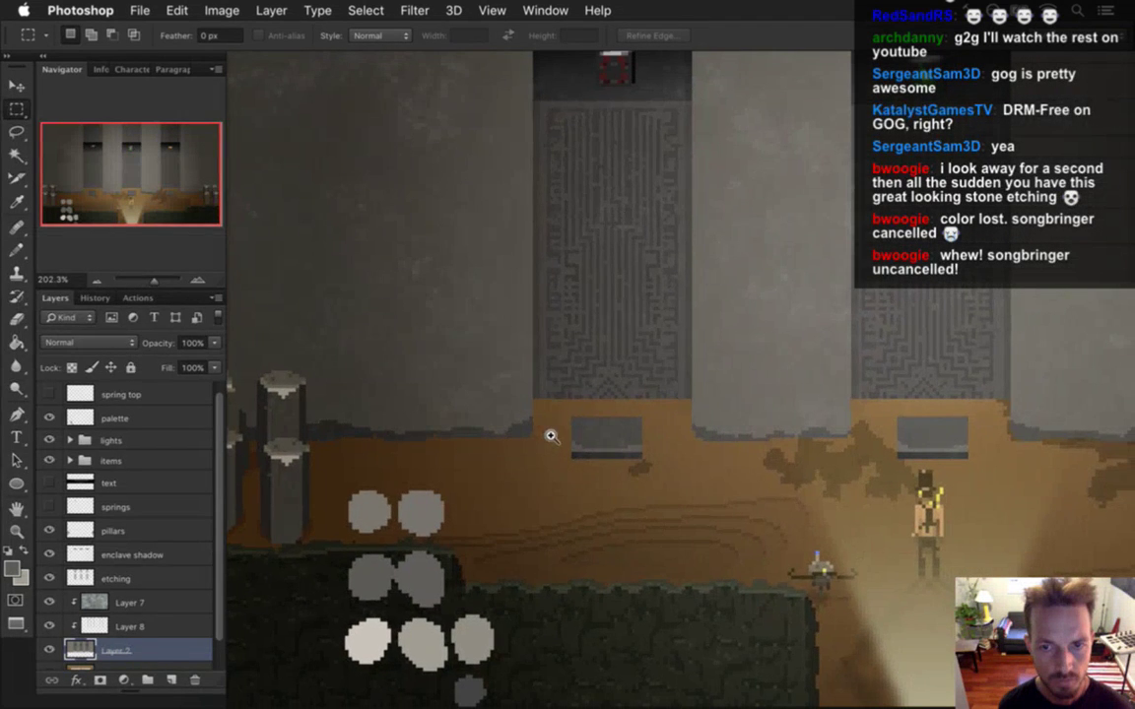
pyautogui.scroll(-2, 217, 596)
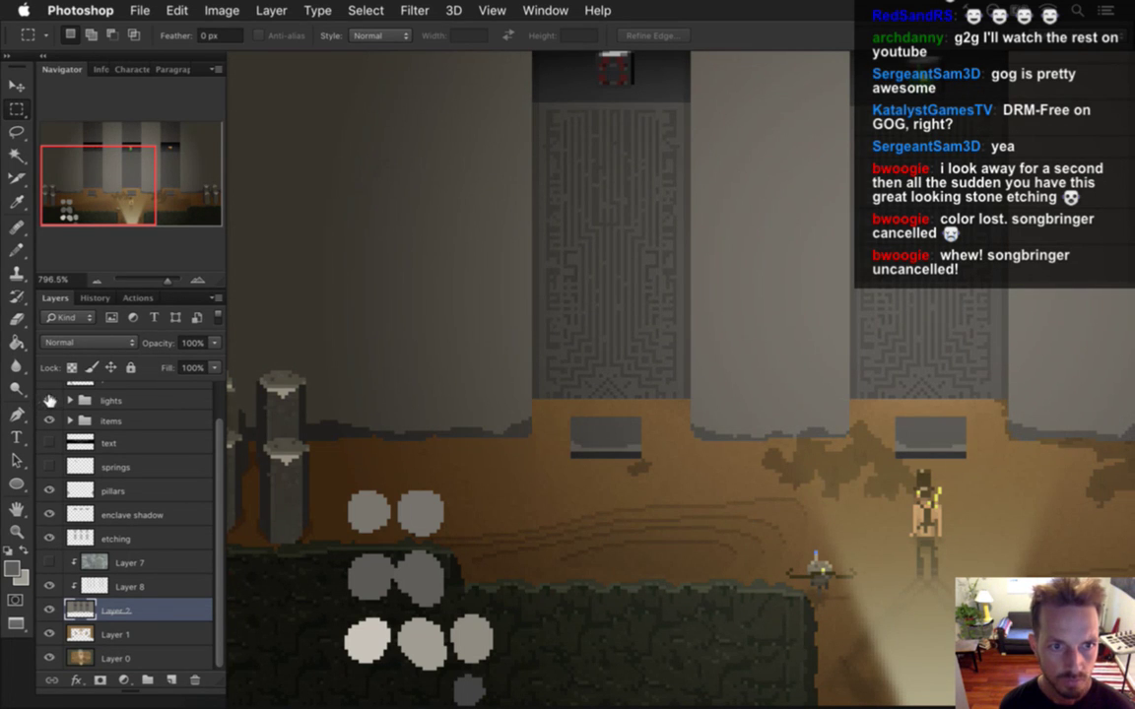
pyautogui.click(49, 400)
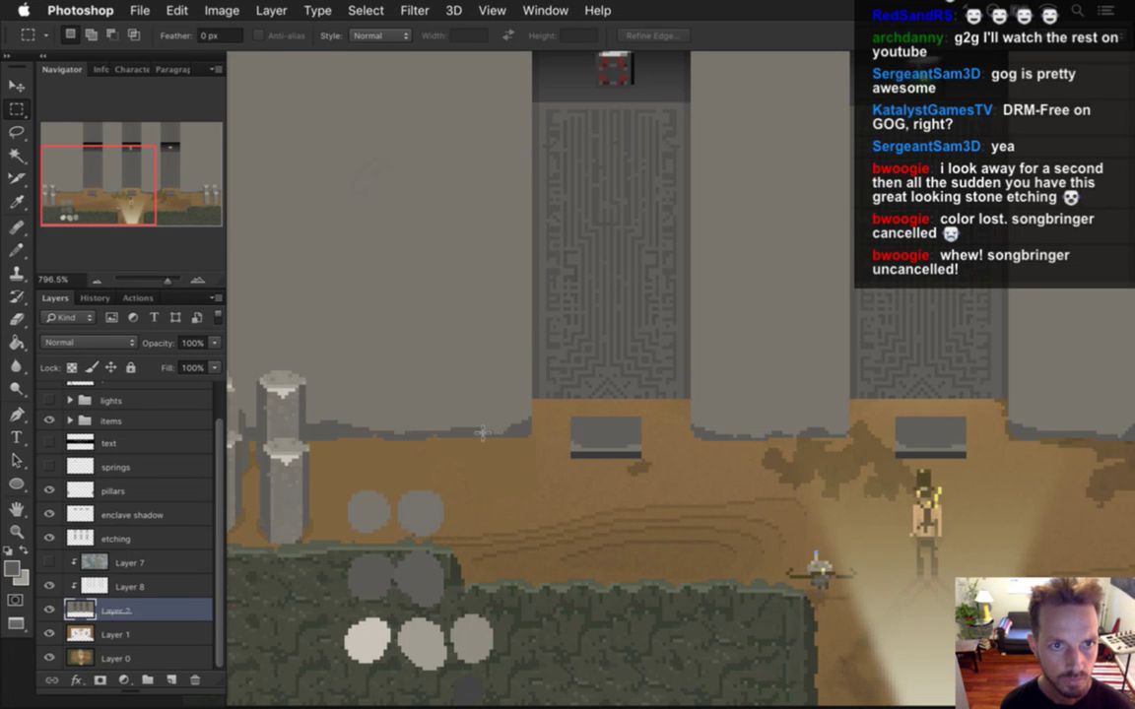
# Step: Sample the light stone gray and thin the dark band along the bottom of the pillar left of center with a 1-pixel pencil
pyautogui.scroll(-5, 438, 394)
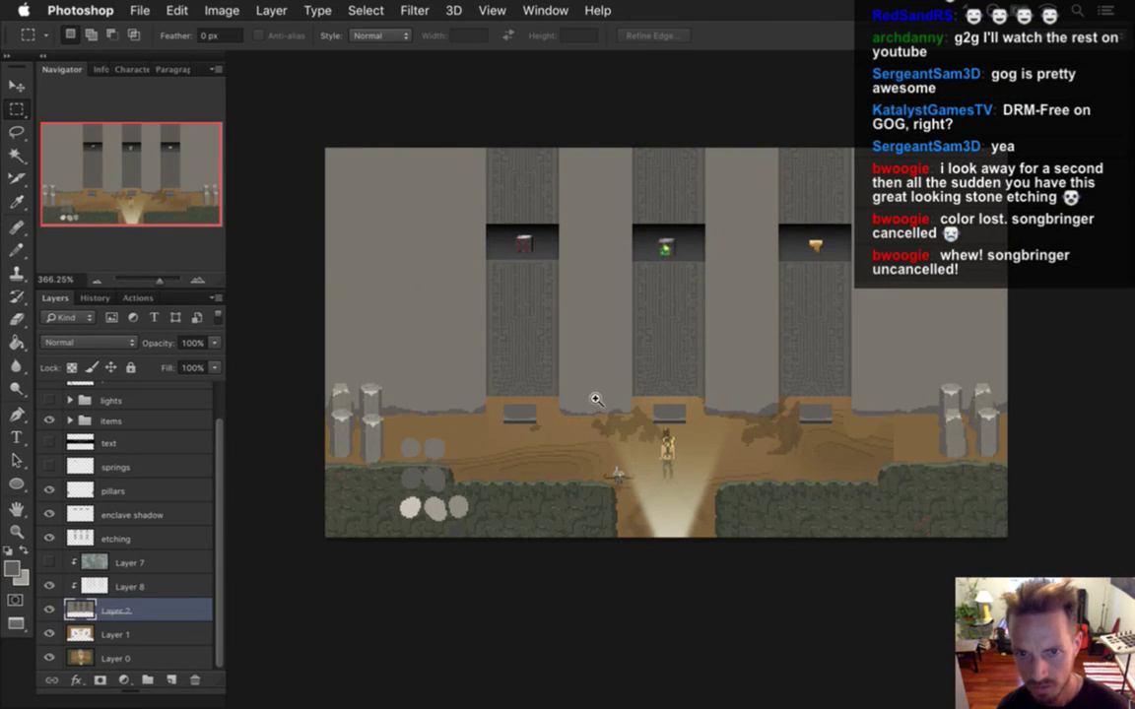
pyautogui.scroll(5, 638, 426)
pyautogui.scroll(1, 590, 424)
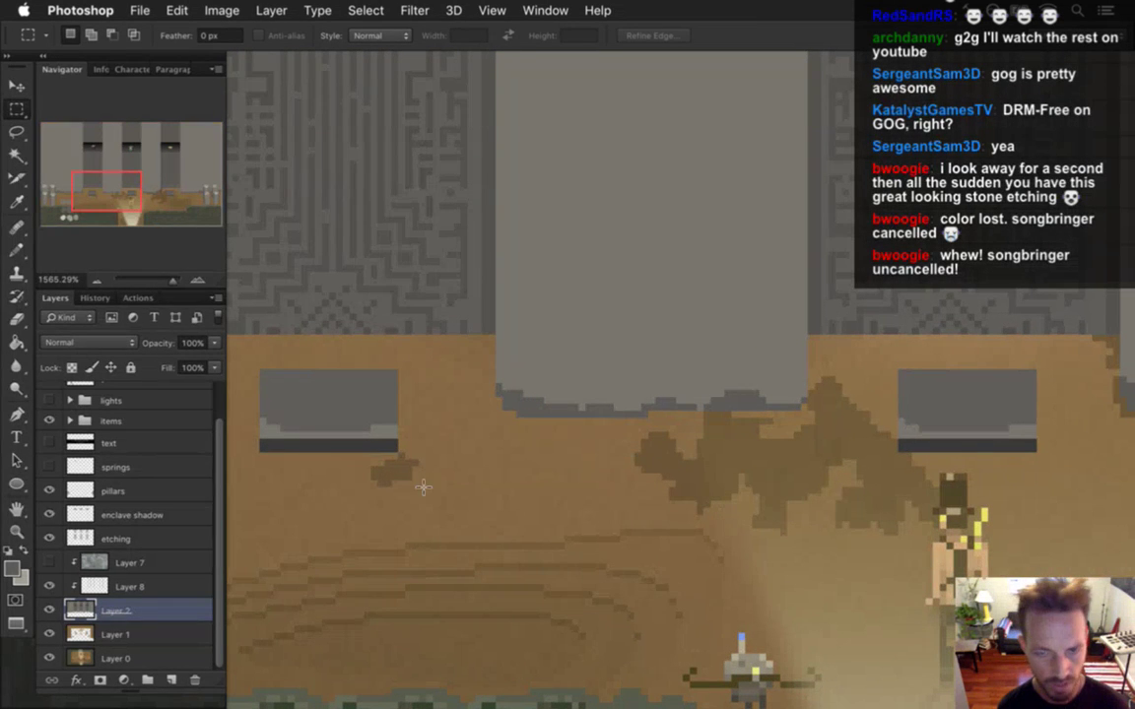
pyautogui.press('i')
pyautogui.press('b')
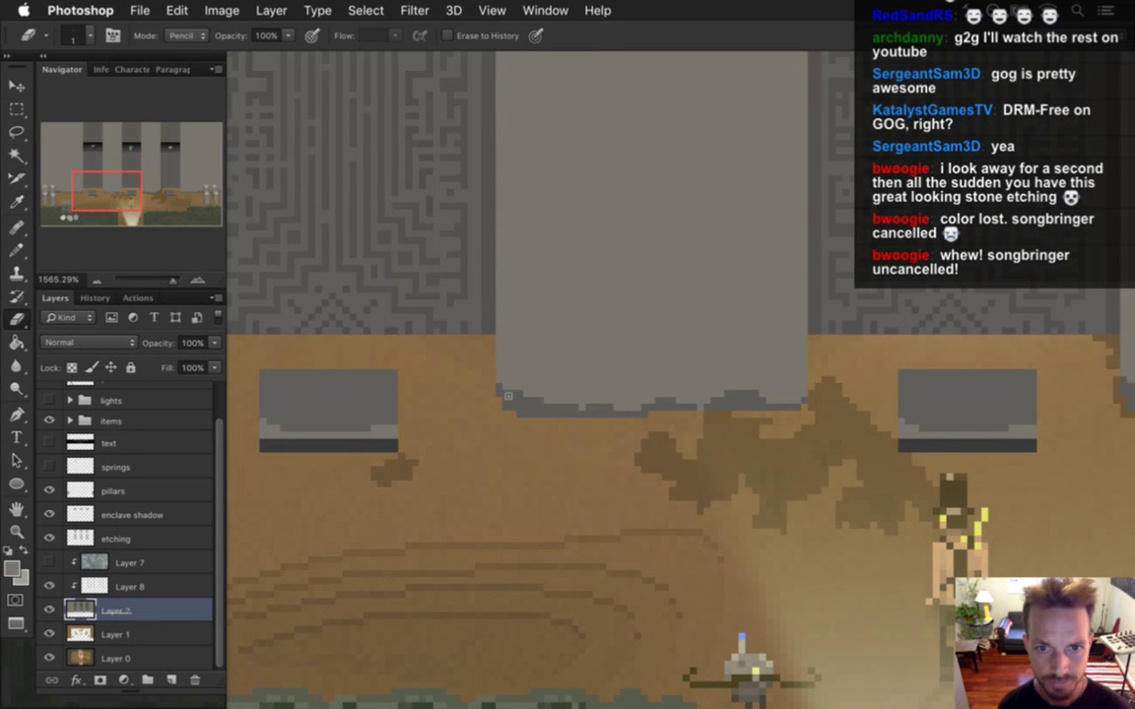
pyautogui.press('i')
pyautogui.click(532, 378)
pyautogui.press('b')
pyautogui.press('[')
pyautogui.press('[')
pyautogui.press('[')
pyautogui.press('[')
pyautogui.press('[')
pyautogui.press('[')
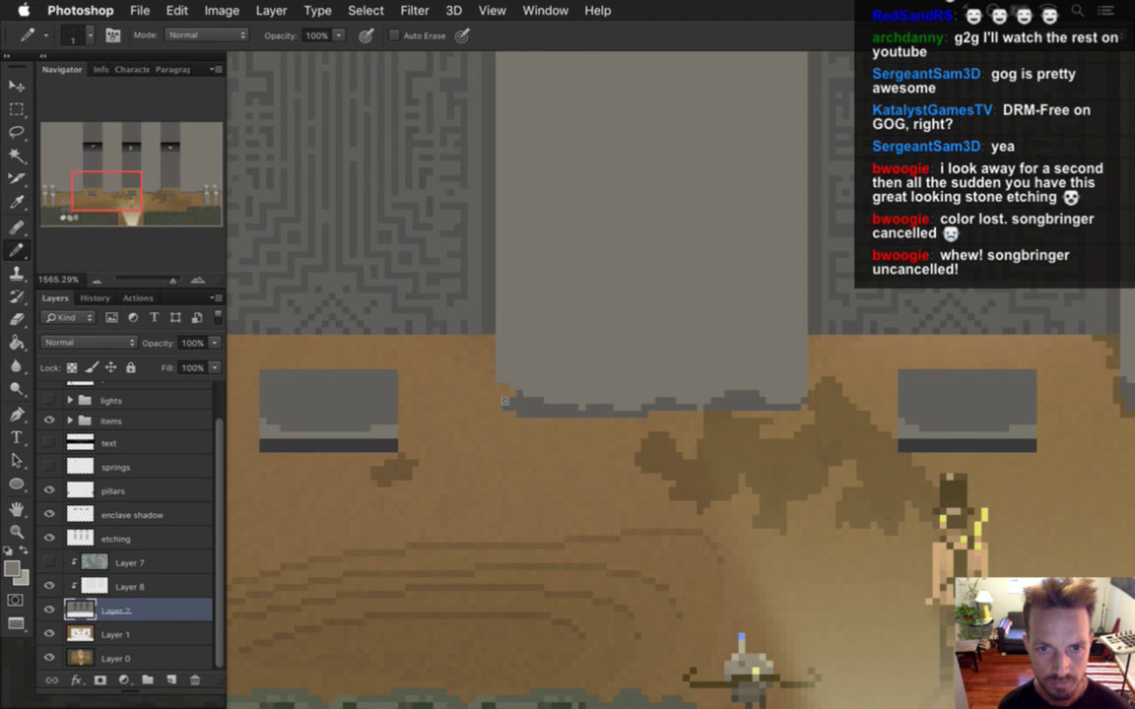
pyautogui.moveTo(501, 406)
pyautogui.mouseDown()
pyautogui.moveTo(555, 411)
pyautogui.moveTo(508, 414)
pyautogui.moveTo(581, 402)
pyautogui.mouseUp()
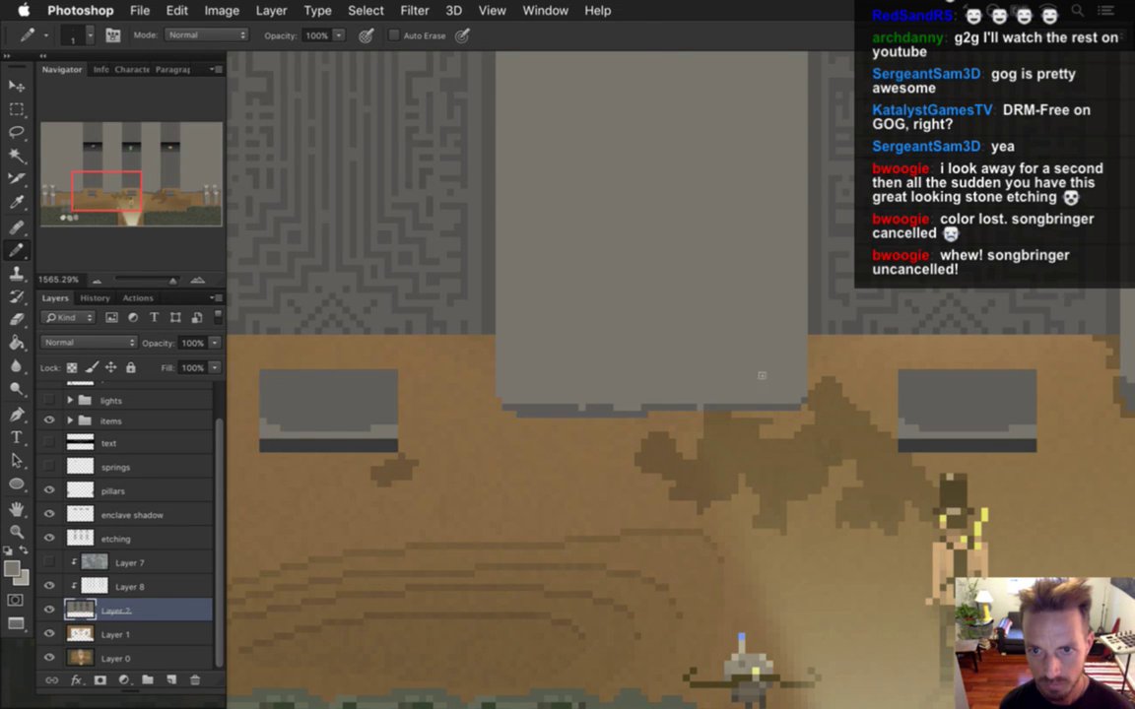
# Step: Thin and roughen the dark band along the left wall's bottom edge with the 1-pixel pencil in the light stone gray
pyautogui.moveTo(374, 426); pyautogui.dragTo(930, 404)
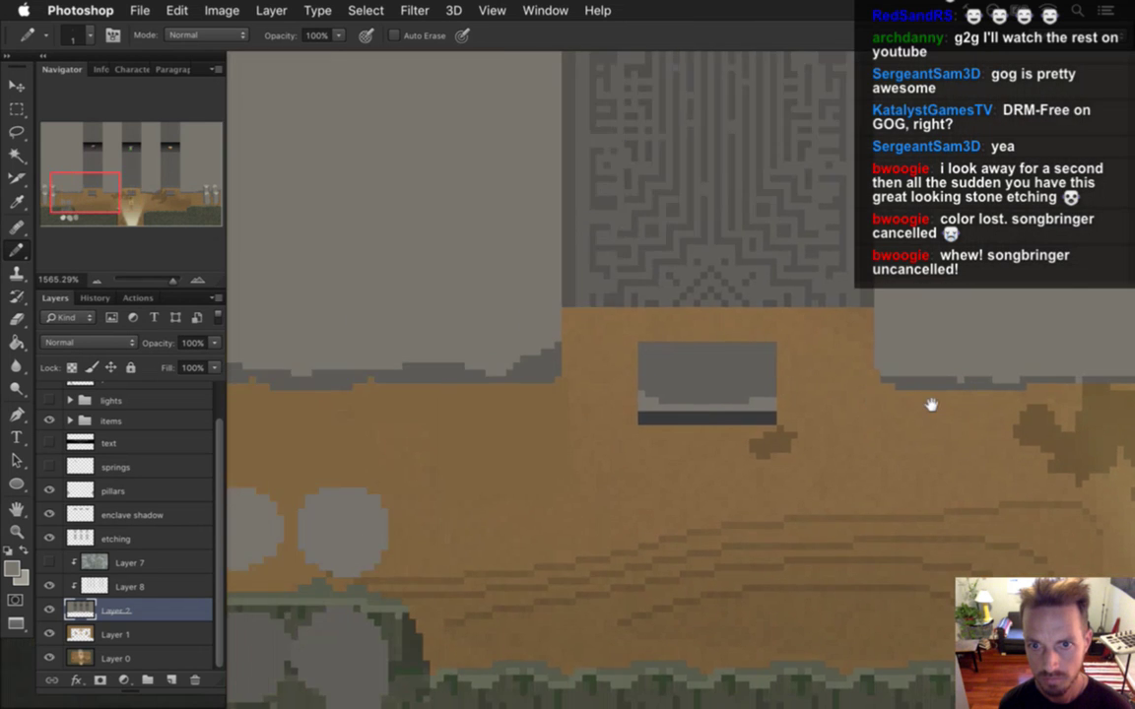
pyautogui.moveTo(638, 391); pyautogui.dragTo(418, 400)
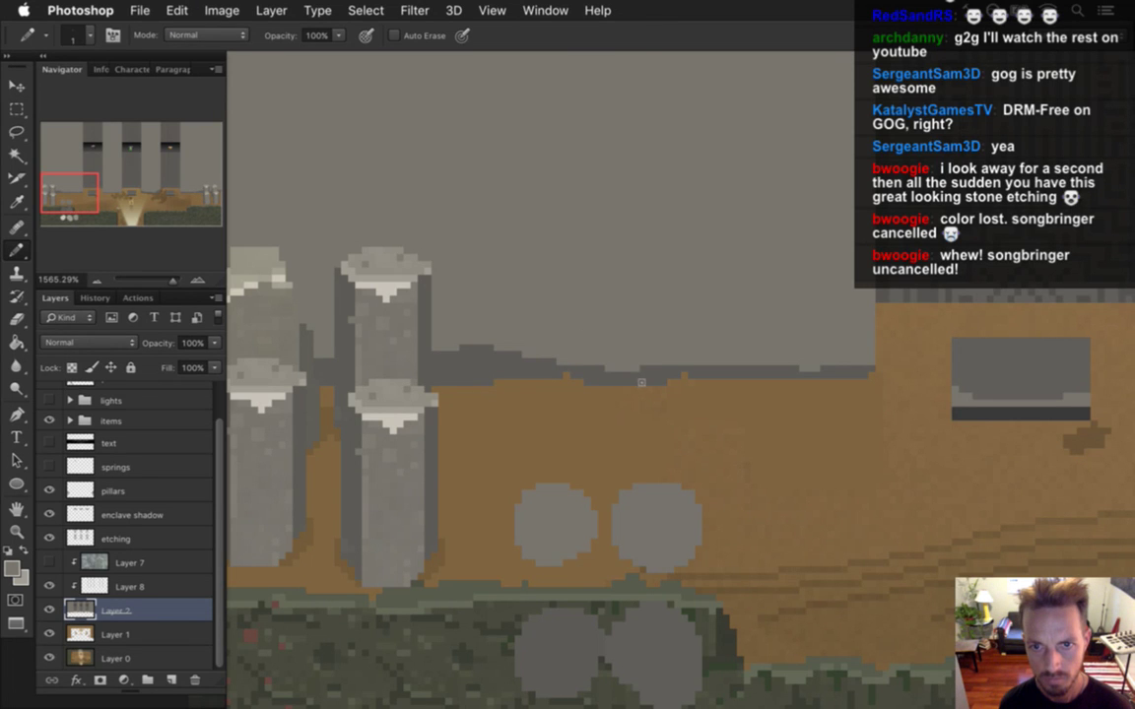
pyautogui.moveTo(512, 354); pyautogui.dragTo(467, 353)
pyautogui.hscroll(-10, 506, 373)
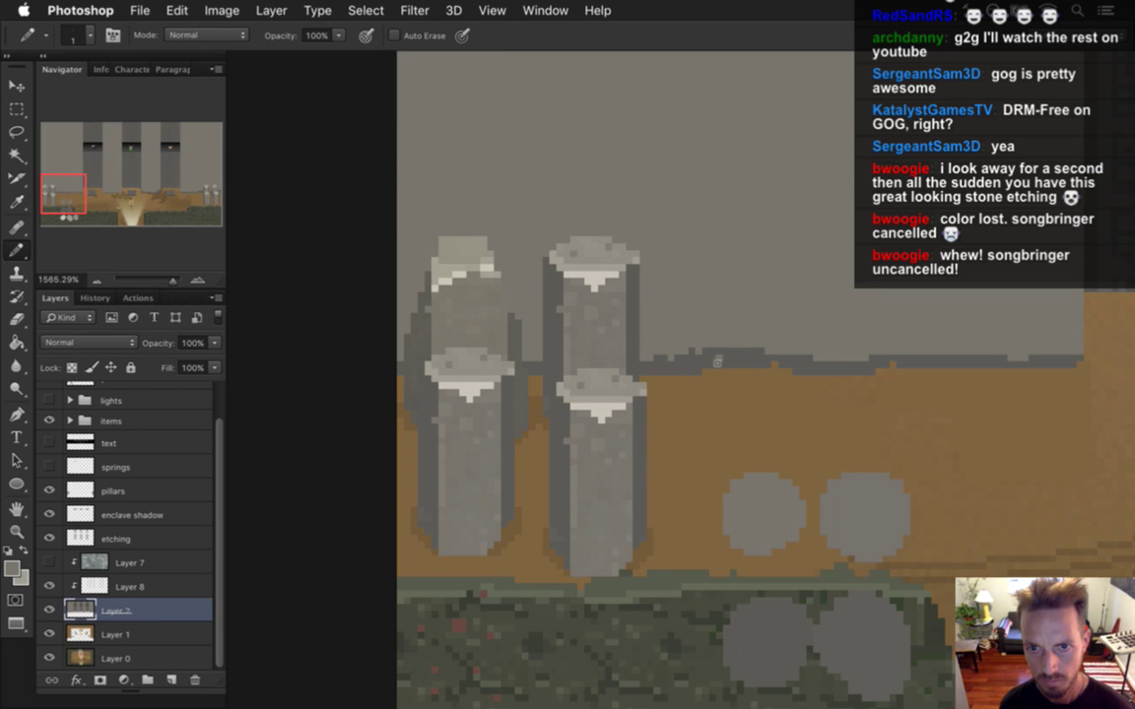
# Step: Thin and roughen the dark band along the bottoms of the pillar right of center and the right wall with the light stone gray
pyautogui.moveTo(879, 364); pyautogui.dragTo(393, 448)
pyautogui.moveTo(761, 438); pyautogui.dragTo(580, 426)
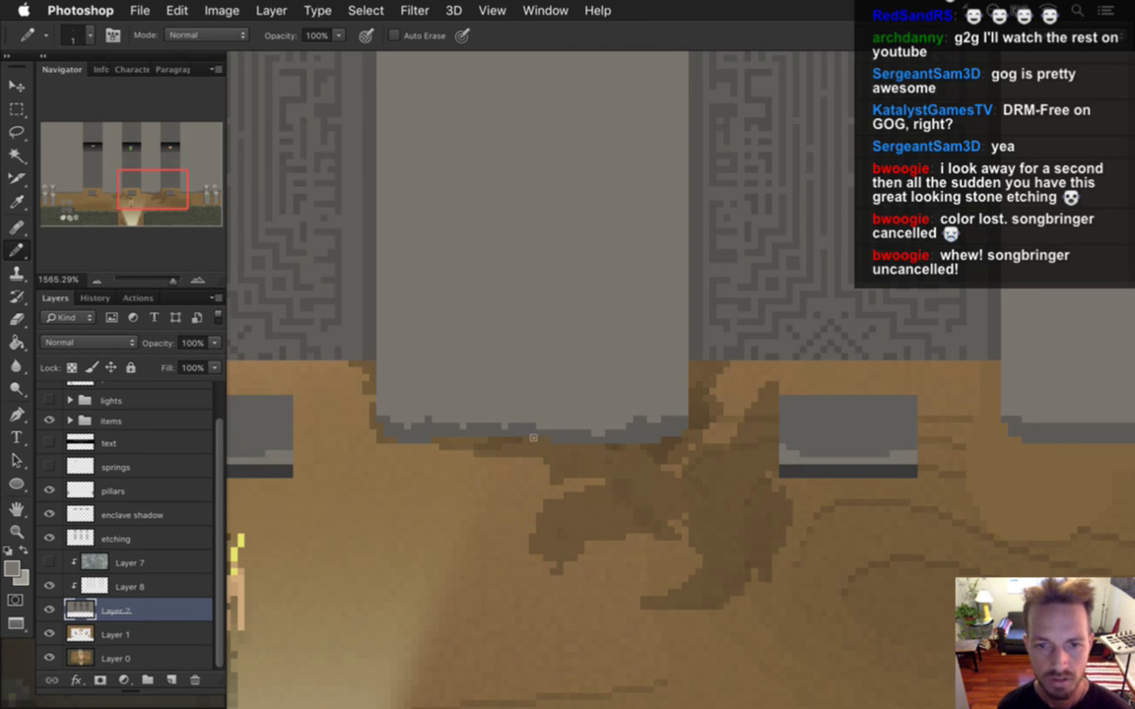
pyautogui.moveTo(797, 414); pyautogui.dragTo(440, 470)
pyautogui.moveTo(573, 407); pyautogui.dragTo(438, 441)
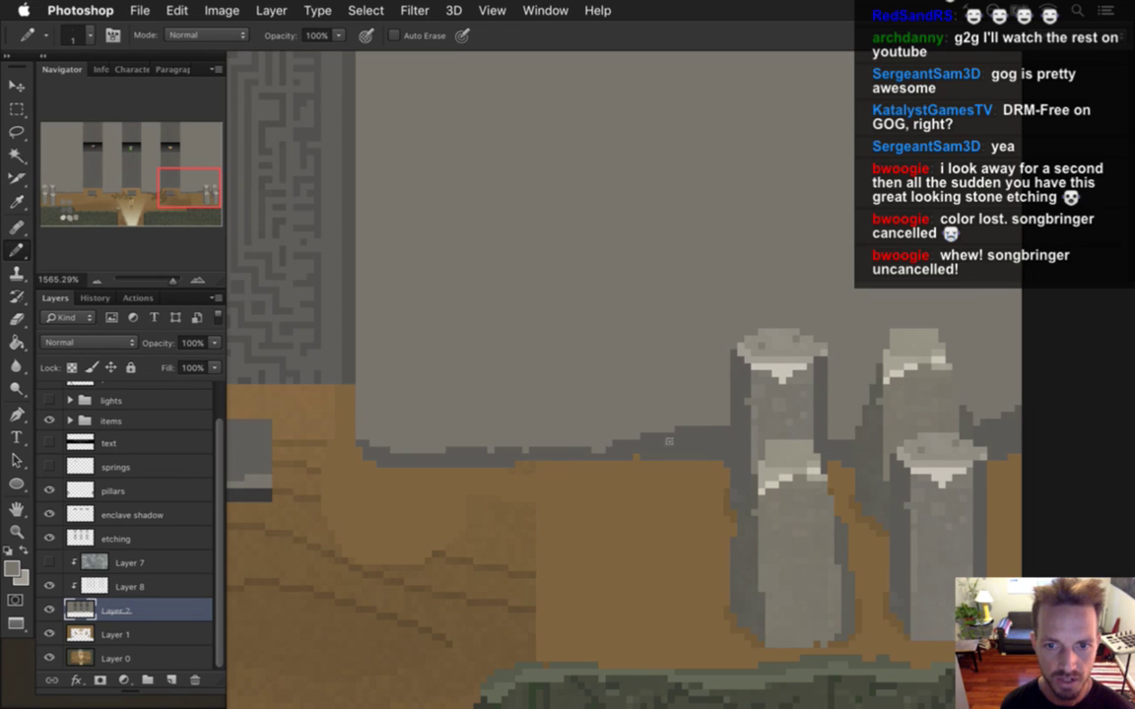
pyautogui.moveTo(680, 443); pyautogui.dragTo(740, 438)
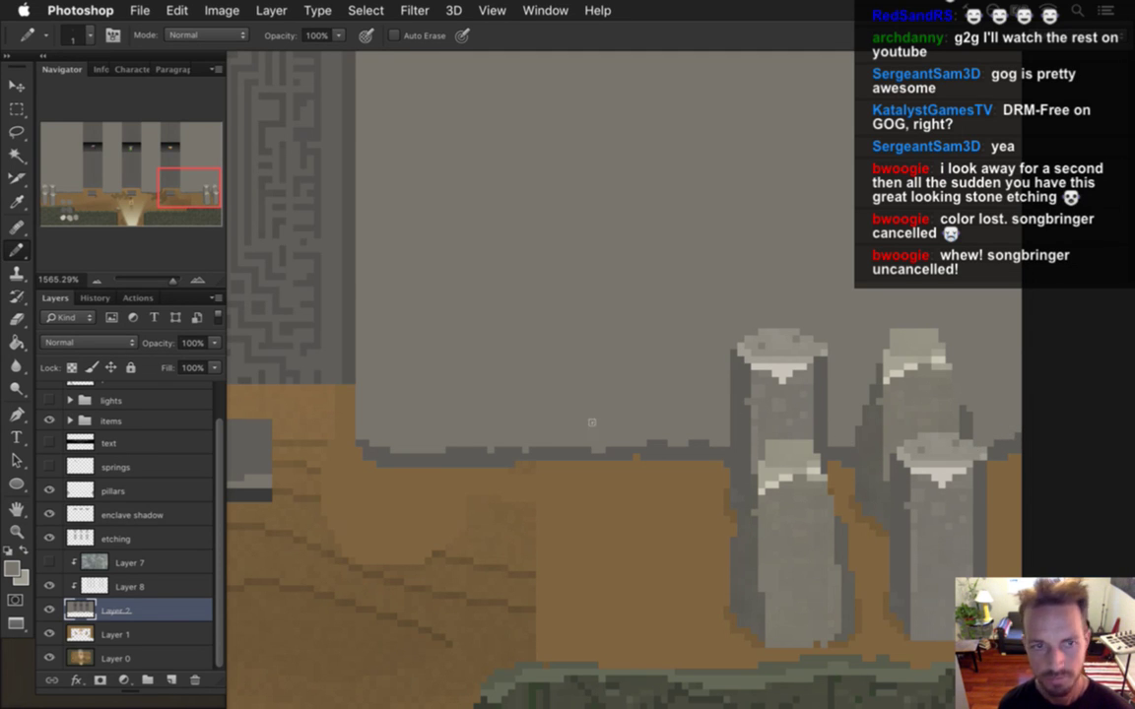
# Step: Sample the dark gray and draw a thin, tapering horizontal crack running across the right wall to the scene's edge
pyautogui.scroll(-6, 413, 429)
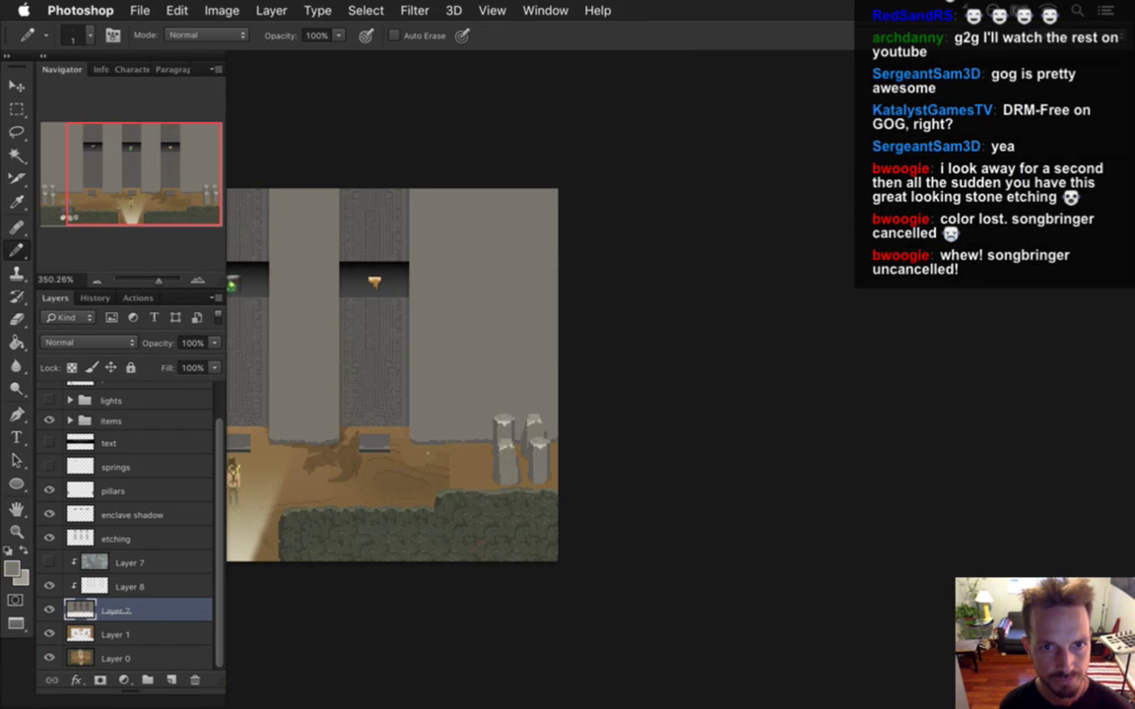
pyautogui.moveTo(417, 475); pyautogui.dragTo(641, 499)
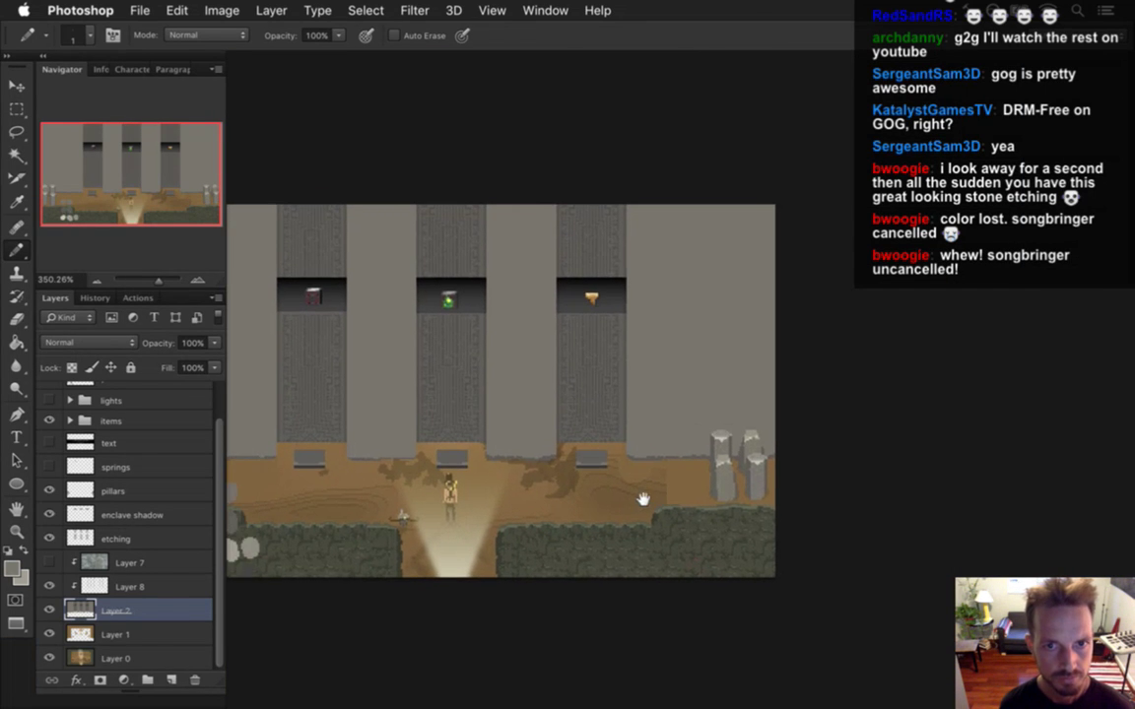
pyautogui.keyDown('alt'); pyautogui.click(597, 424); pyautogui.keyUp('alt')
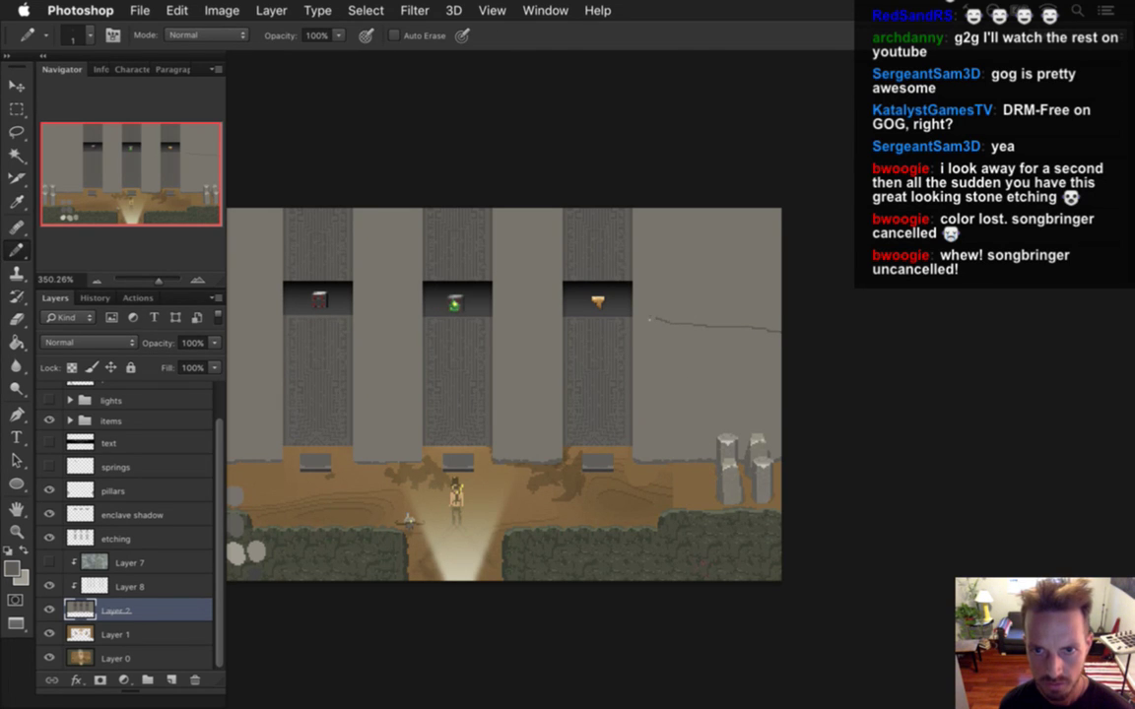
pyautogui.hotkey('ctrl', 'z')
pyautogui.keyDown('shift'); pyautogui.click(657, 319); pyautogui.keyUp('shift')
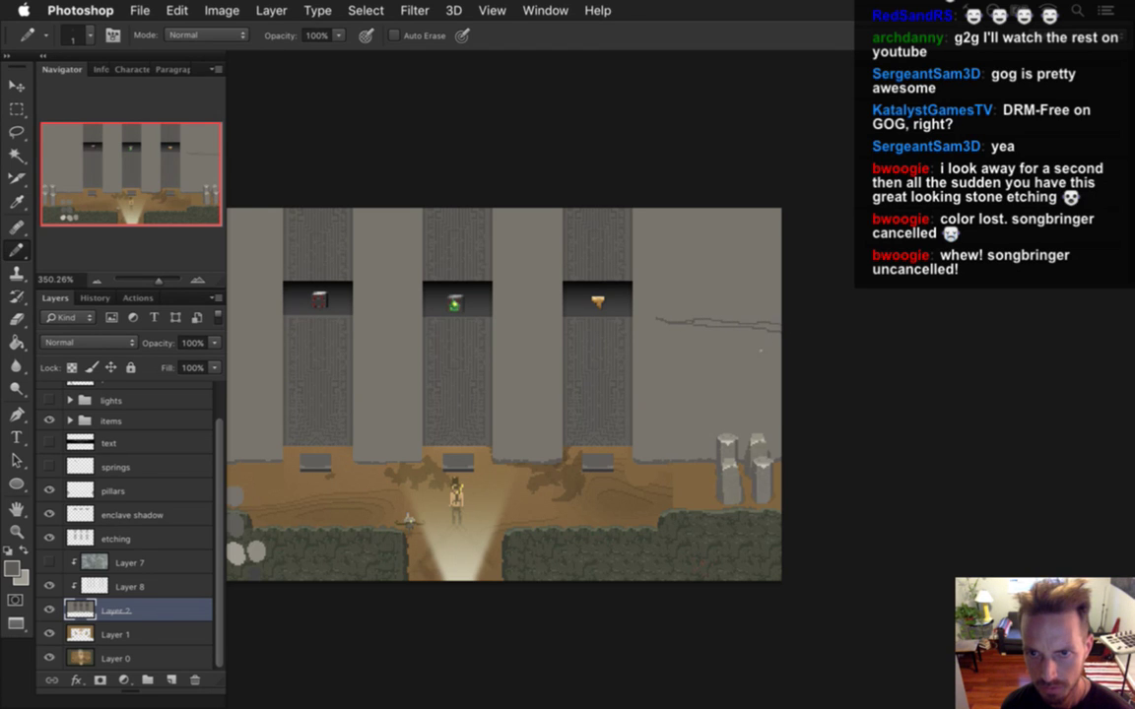
pyautogui.moveTo(714, 327); pyautogui.dragTo(688, 324)
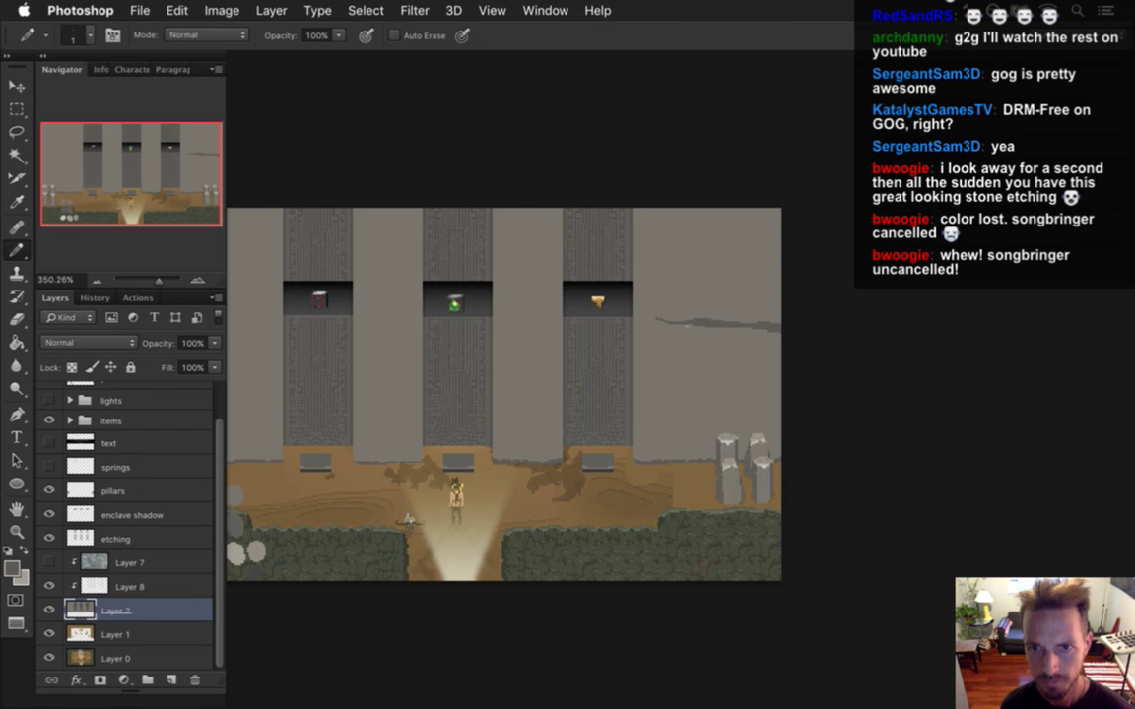
# Step: Show the lights group and Layer 7 to view the scene under lighting
pyautogui.moveTo(729, 385); pyautogui.dragTo(830, 377)
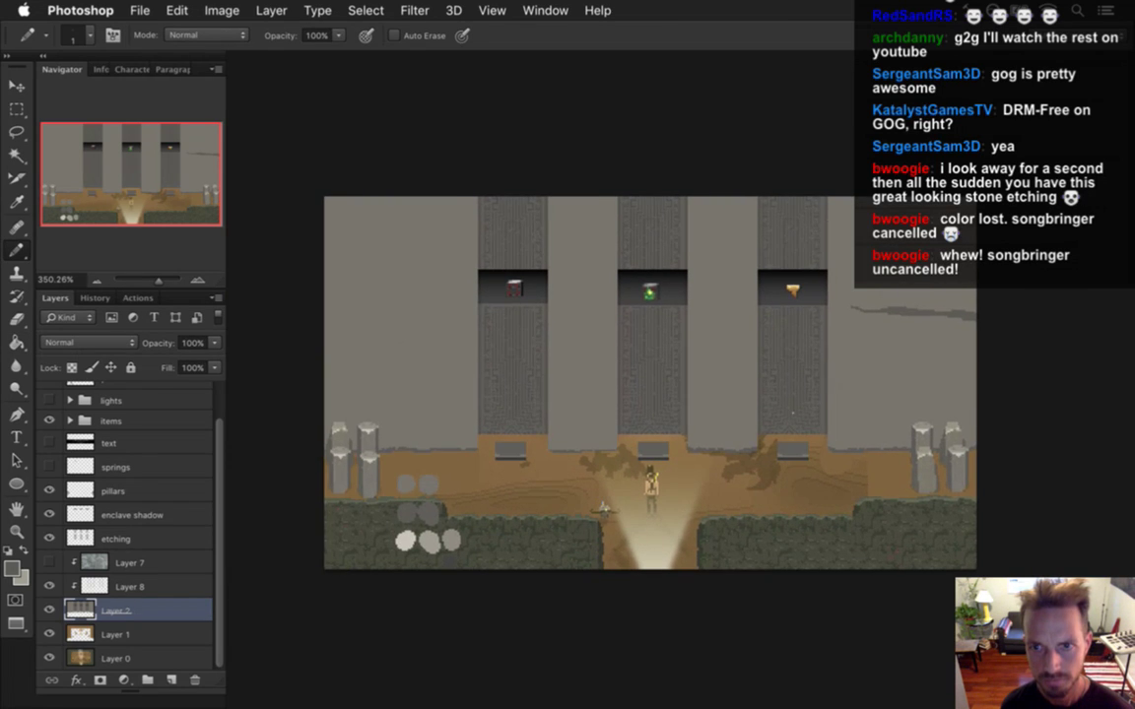
pyautogui.click(49, 466)
pyautogui.click(49, 399)
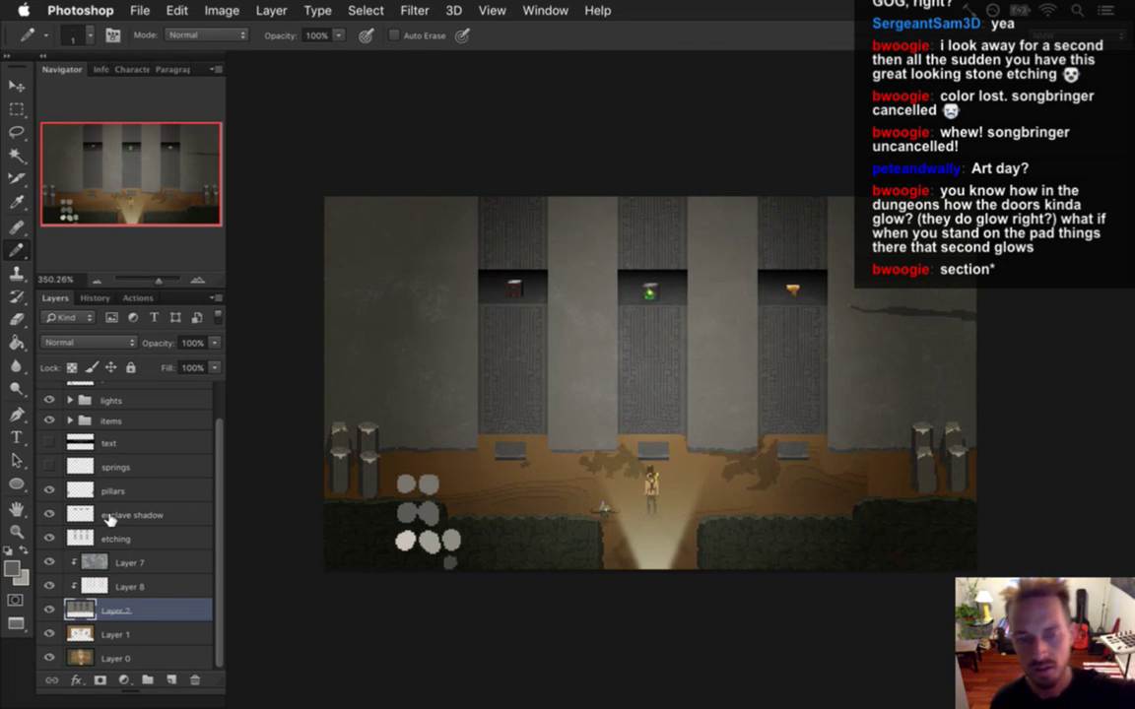
# Step: Select the left panel's area on the etching layer and copy its pattern onto a new layer directly above
pyautogui.moveTo(78, 539); pyautogui.dragTo(85, 544)
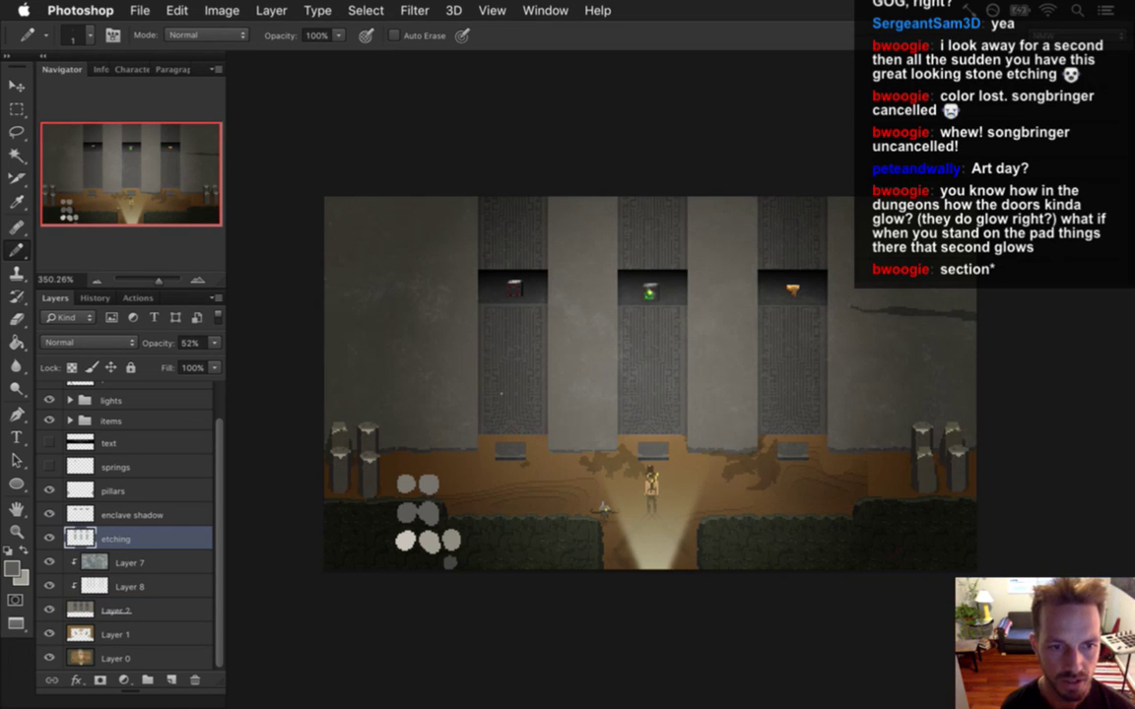
pyautogui.press('m')
pyautogui.moveTo(442, 197)
pyautogui.mouseDown()
pyautogui.moveTo(456, 194)
pyautogui.moveTo(553, 449)
pyautogui.moveTo(563, 444)
pyautogui.mouseUp()
pyautogui.press('v')
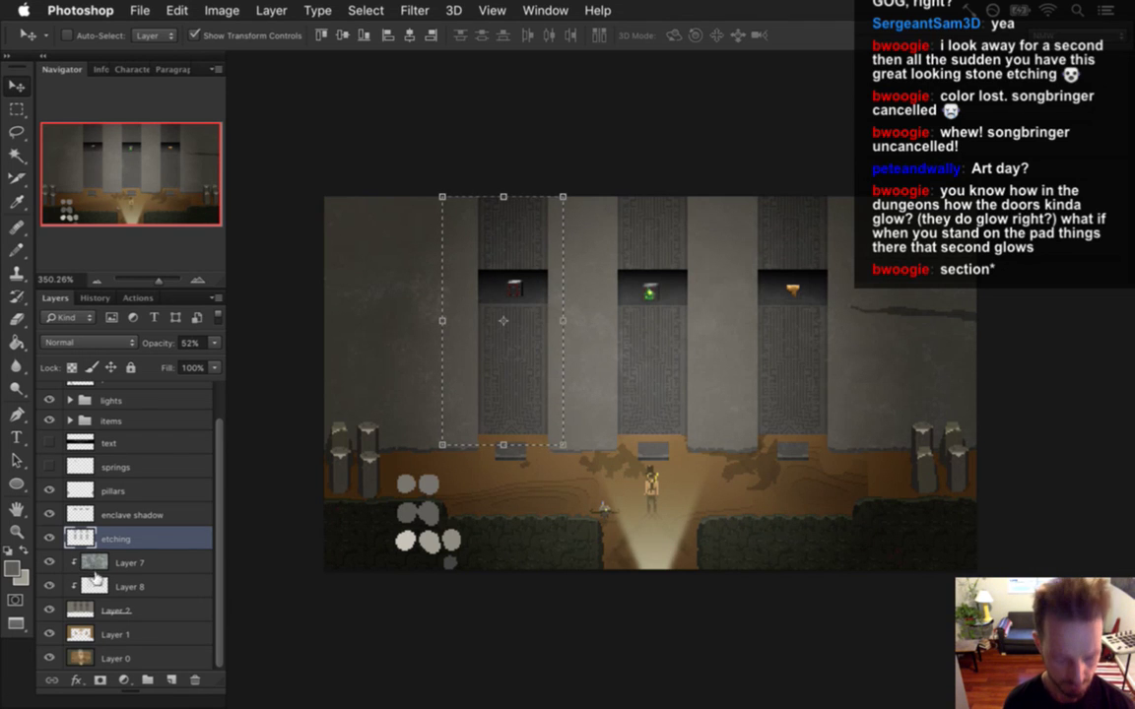
pyautogui.hotkey('ctrl', 'j')
pyautogui.press('super+alt+z')
pyautogui.press('super+alt+z')
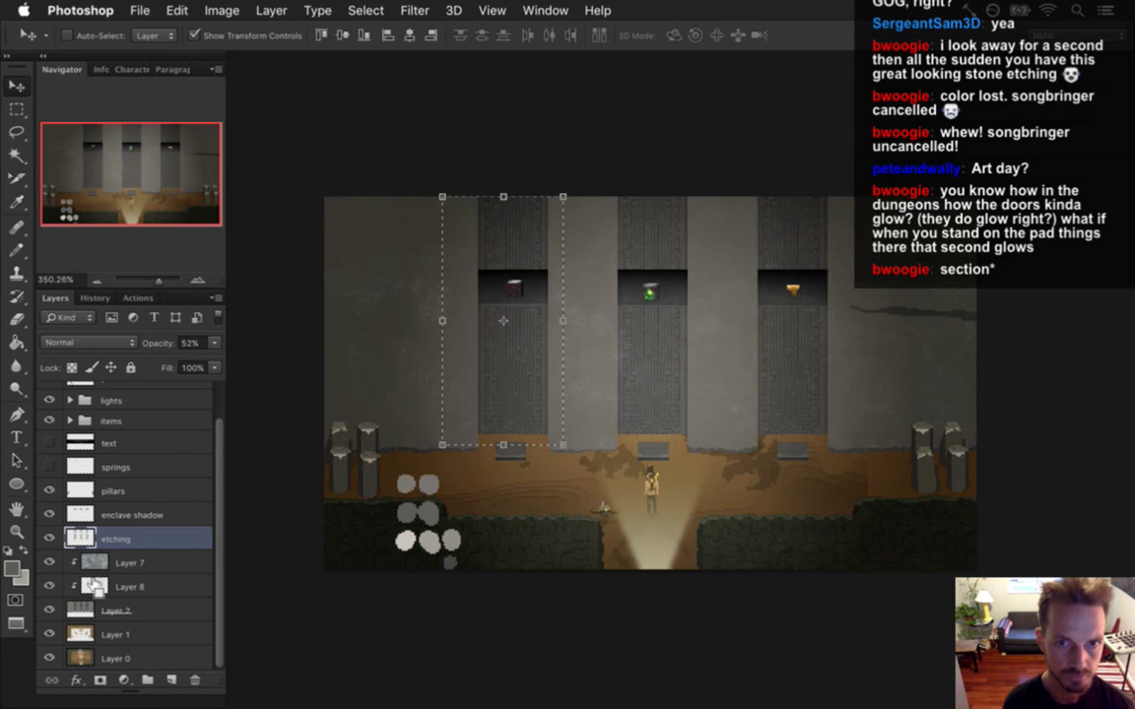
pyautogui.press('super+shift+z')
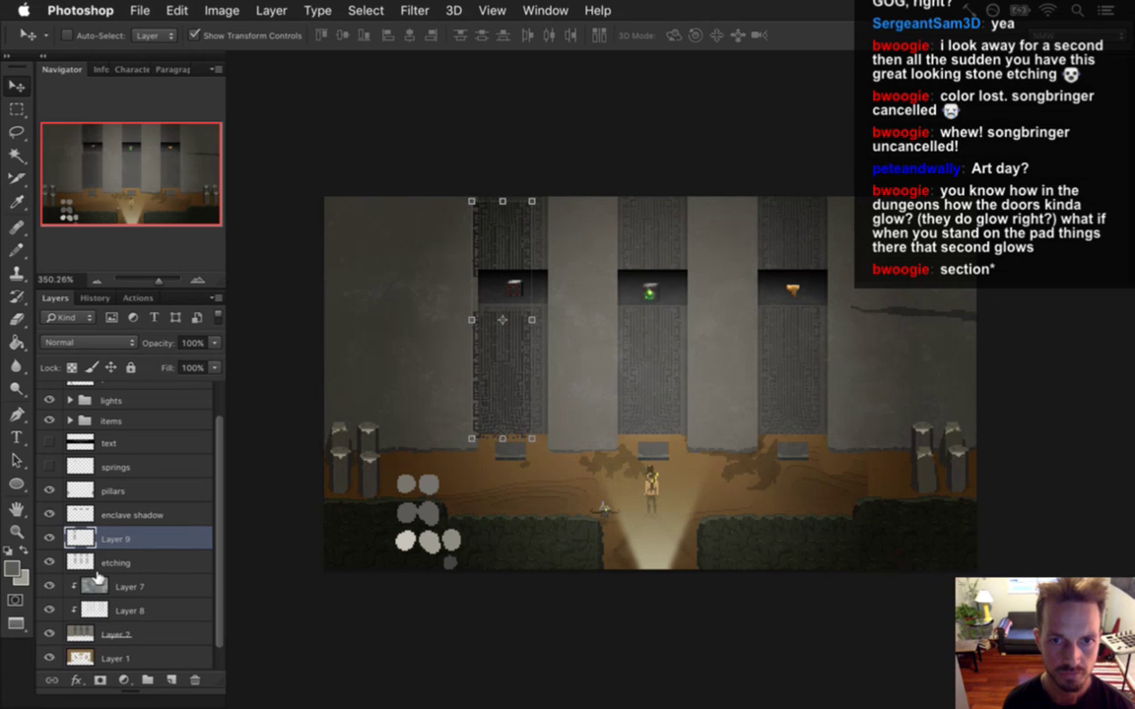
# Step: Nudge the copied etching right and up until it lines up with the original pattern on the left panel
pyautogui.press('Right')
pyautogui.press('Right')
pyautogui.press('Up')
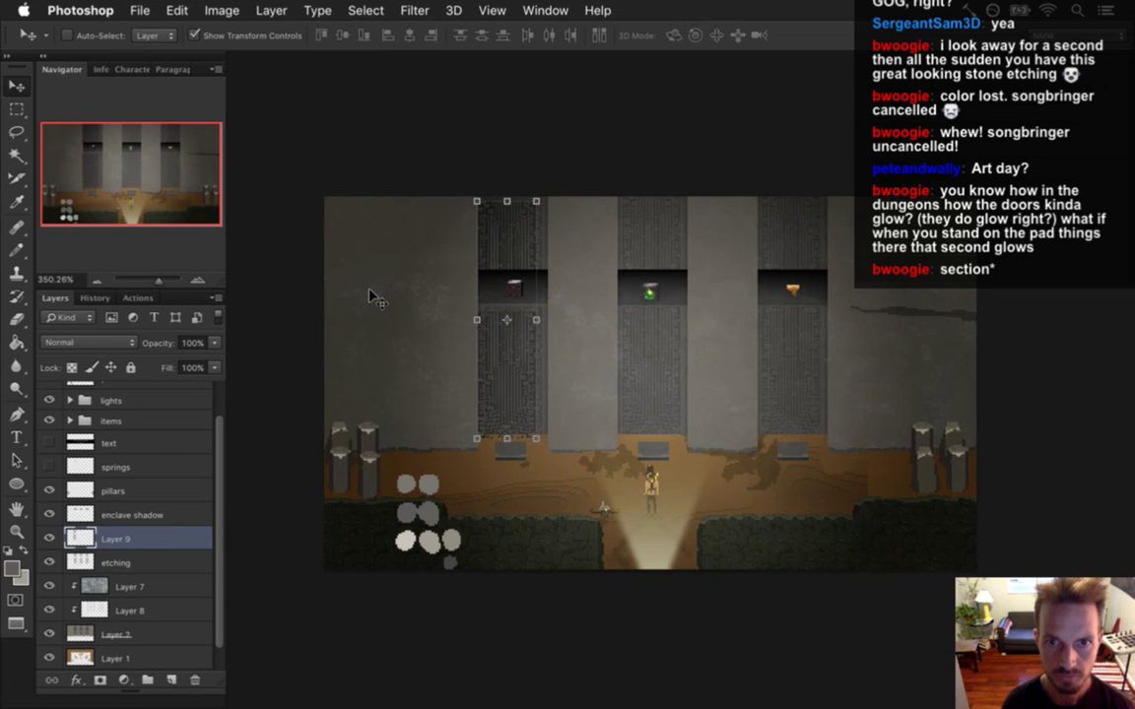
pyautogui.press('Left')
pyautogui.press('Up')
pyautogui.press('Right')
pyautogui.press('Right')
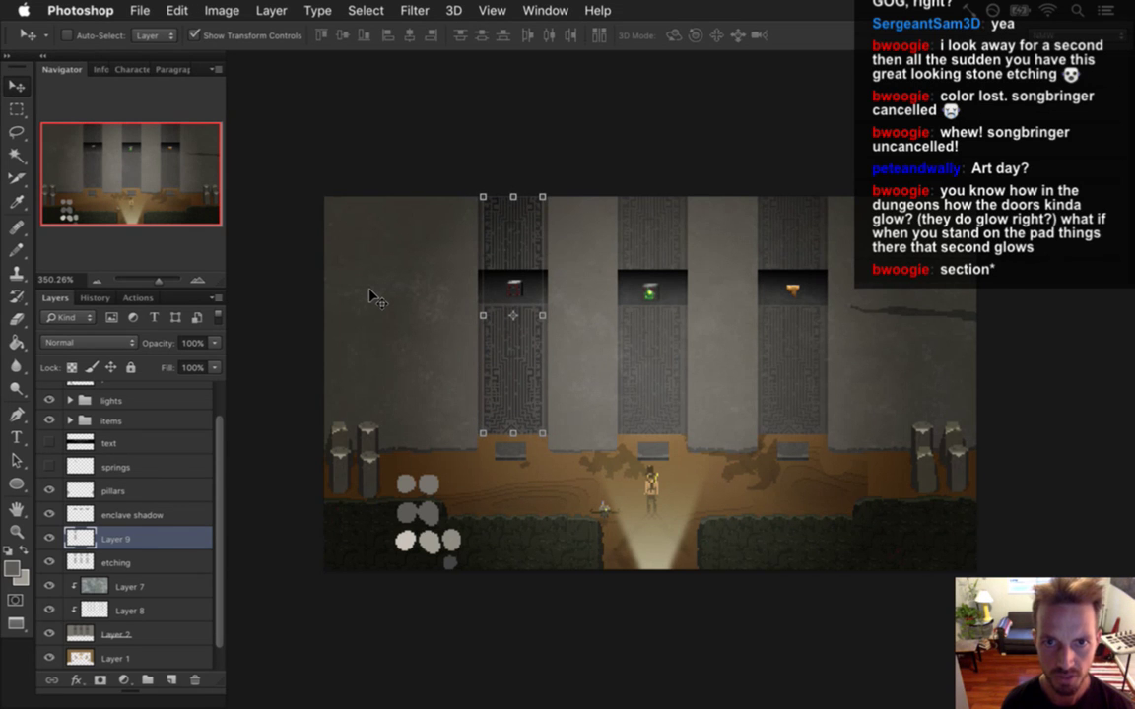
# Step: Turn the copied etching on Layer 9 white with a Levels adjustment, setting the output black level to 255
pyautogui.press('m')
pyautogui.moveTo(536, 334)
pyautogui.mouseDown()
pyautogui.moveTo(599, 342)
pyautogui.moveTo(531, 331)
pyautogui.mouseUp()
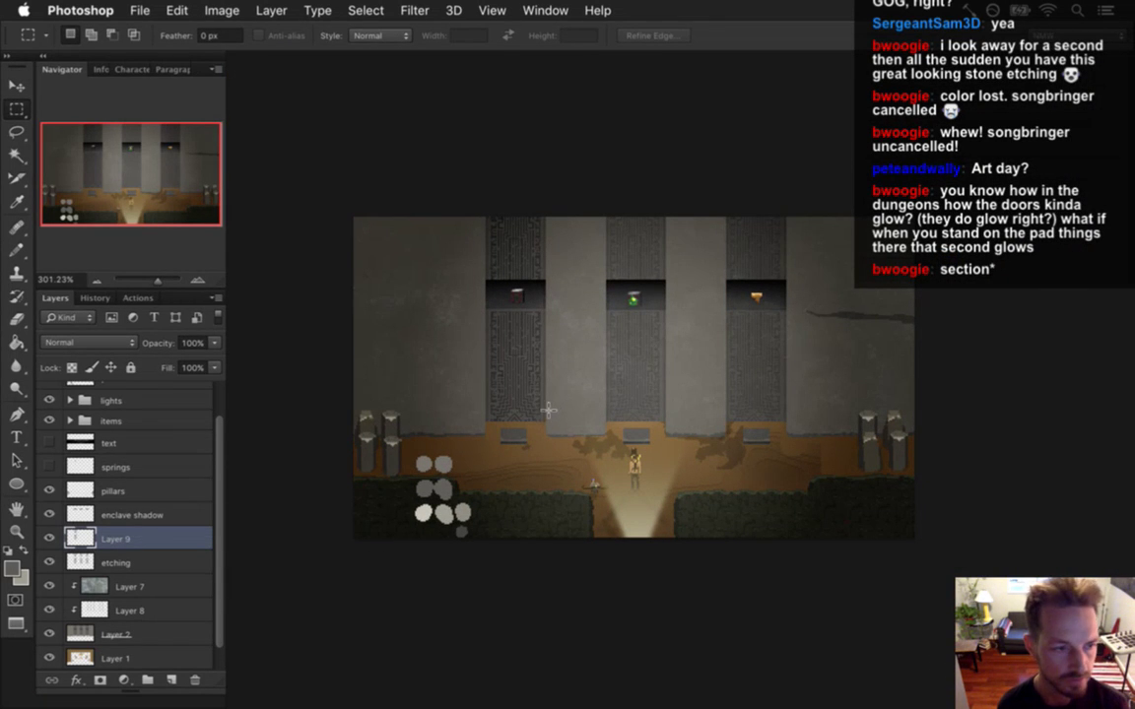
pyautogui.moveTo(512, 448); pyautogui.dragTo(468, 410)
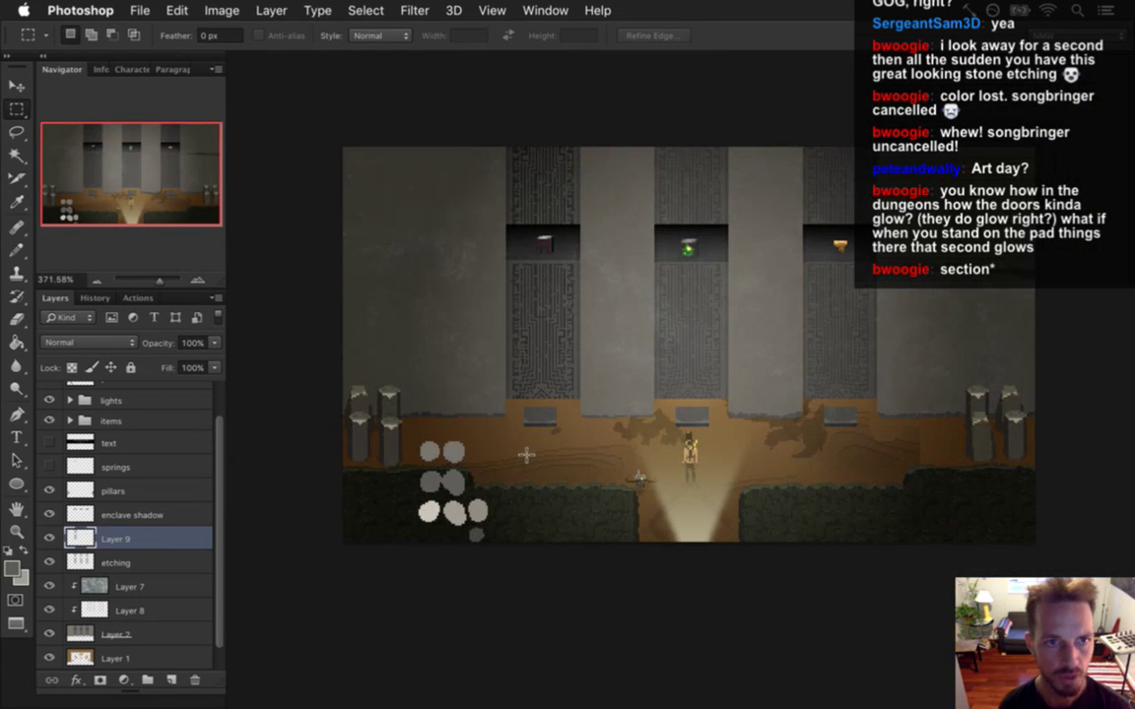
pyautogui.click(254, 10)
pyautogui.moveTo(222, 12)
pyautogui.moveTo(334, 30)
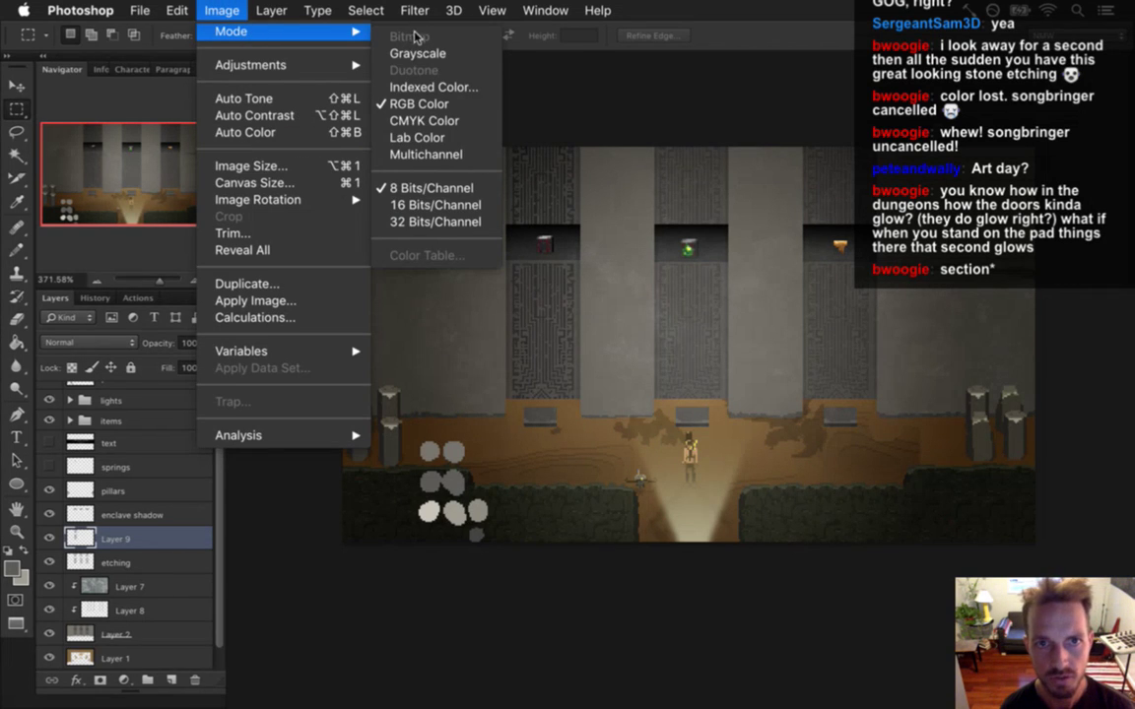
pyautogui.moveTo(277, 75)
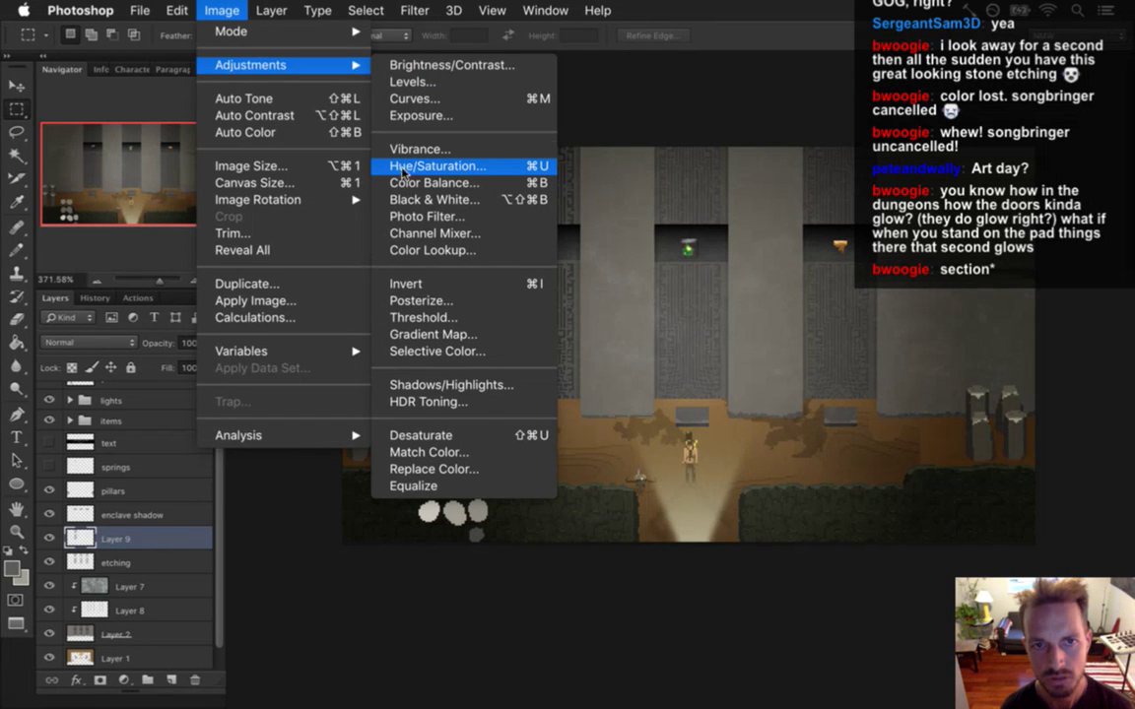
pyautogui.click(399, 82)
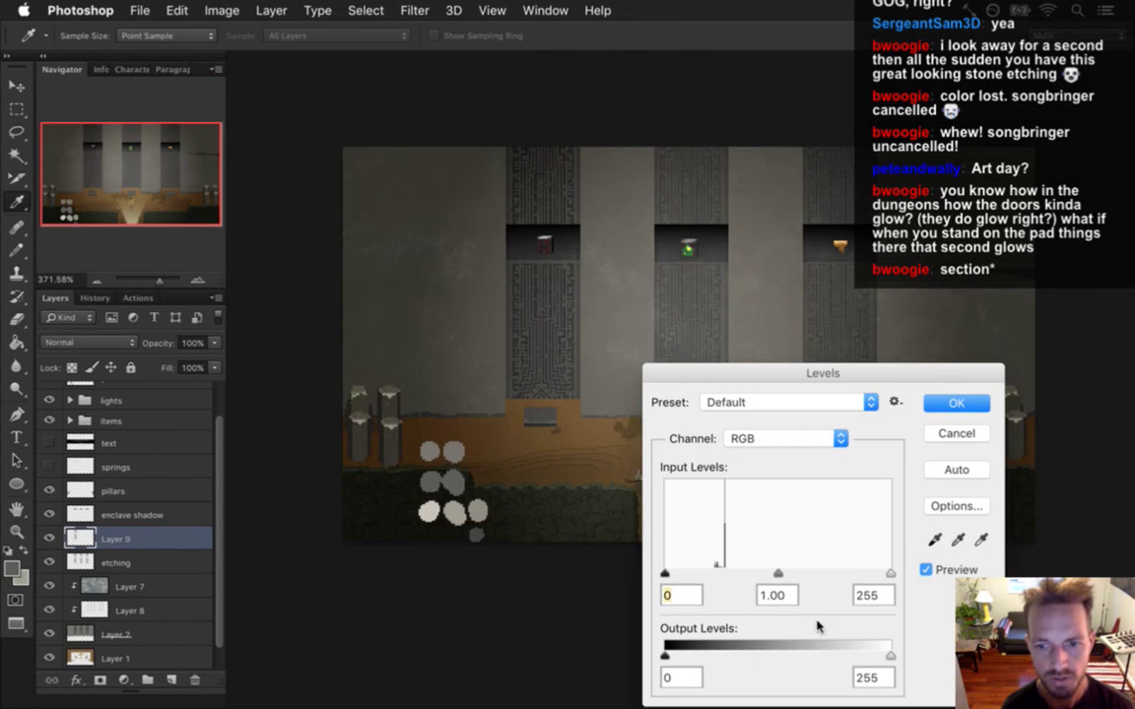
pyautogui.moveTo(665, 656); pyautogui.dragTo(965, 551)
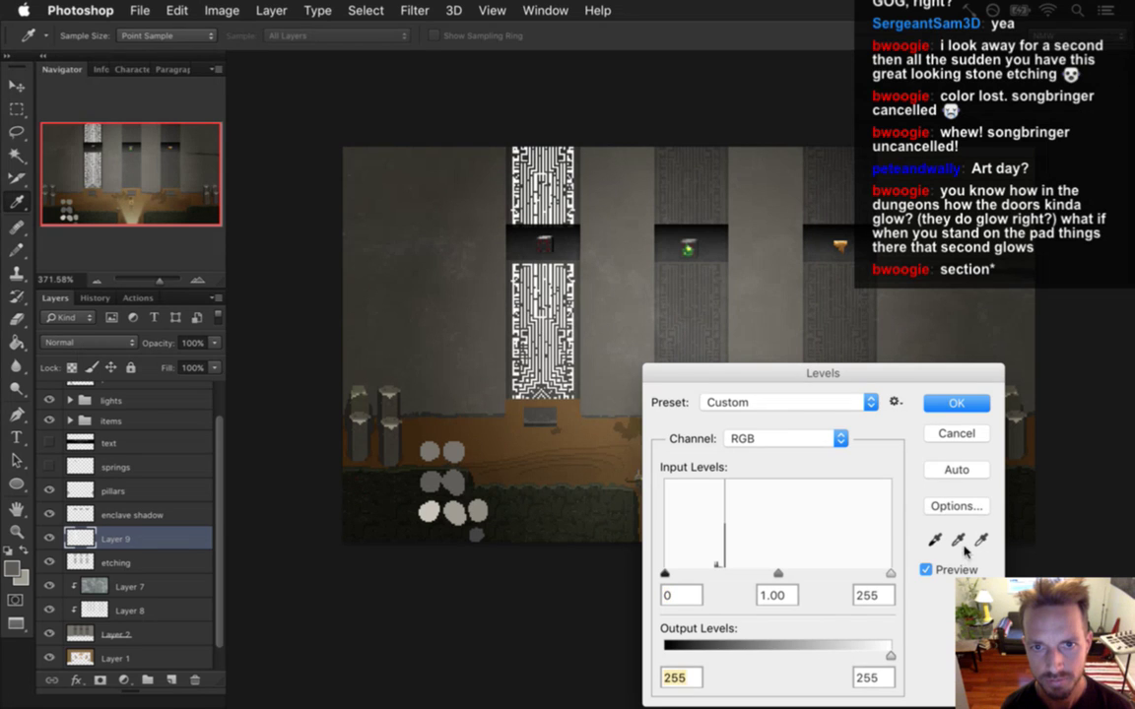
pyautogui.click(952, 403)
# Step: Duplicate the white etching layer and apply a Gaussian Blur with a 3.2-pixel radius to the copy as a glow
pyautogui.press('m')
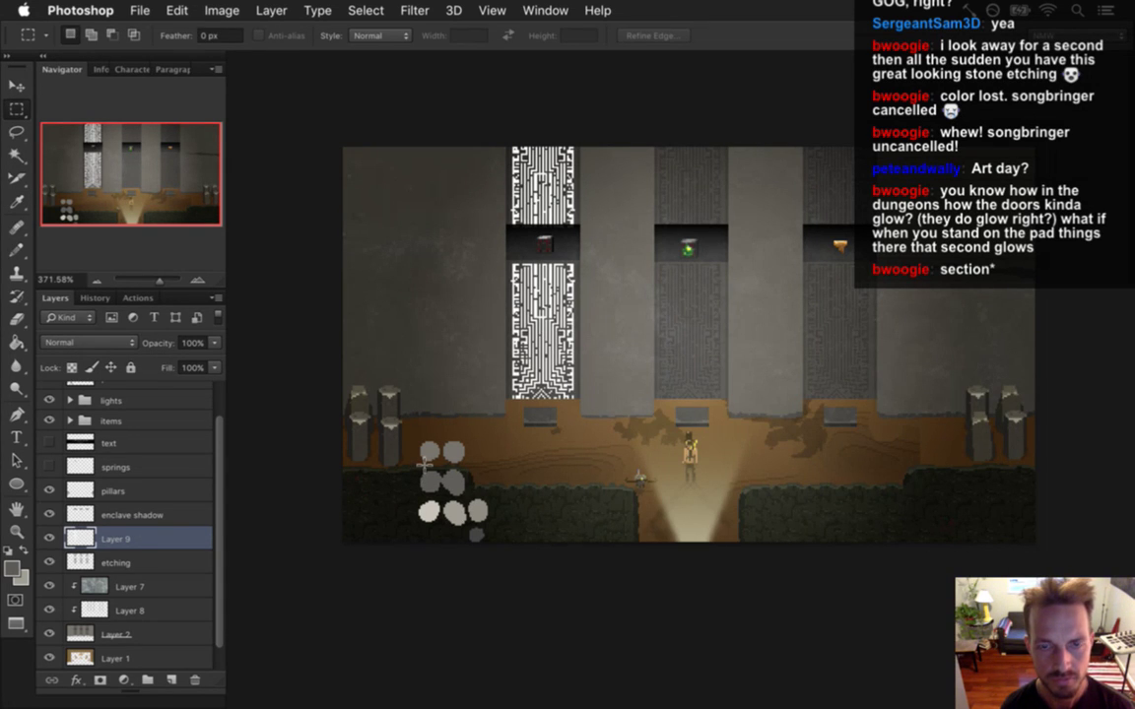
pyautogui.moveTo(547, 340); pyautogui.dragTo(231, 459)
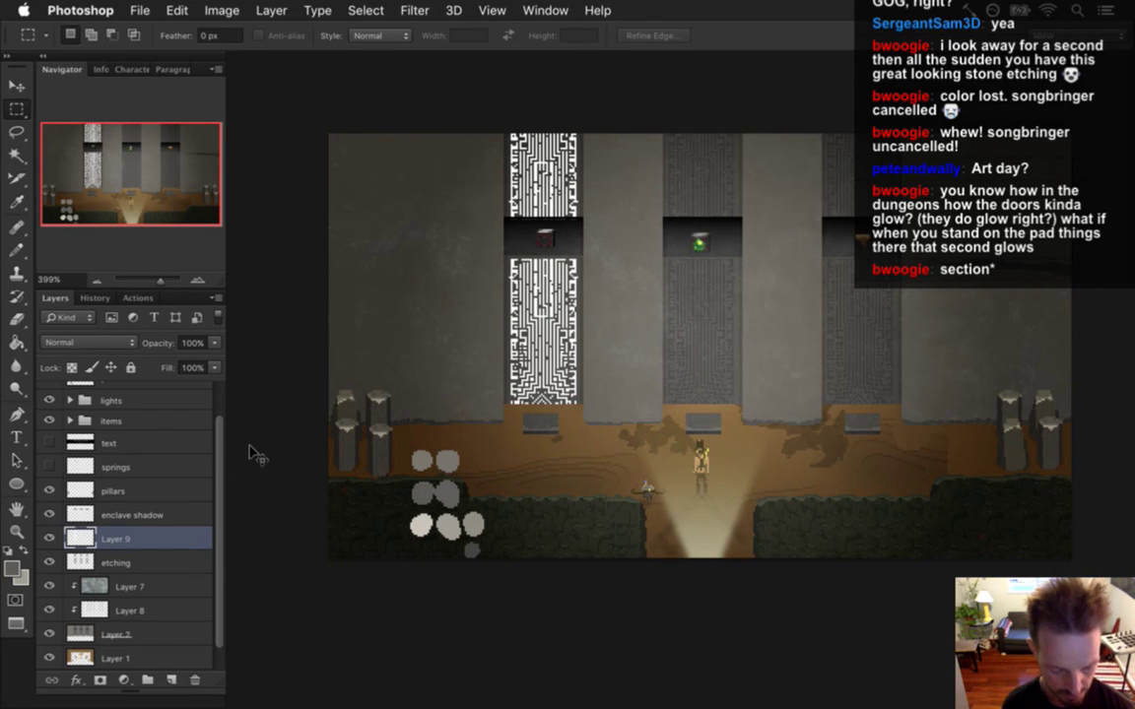
pyautogui.press('super+j')
pyautogui.click(413, 10)
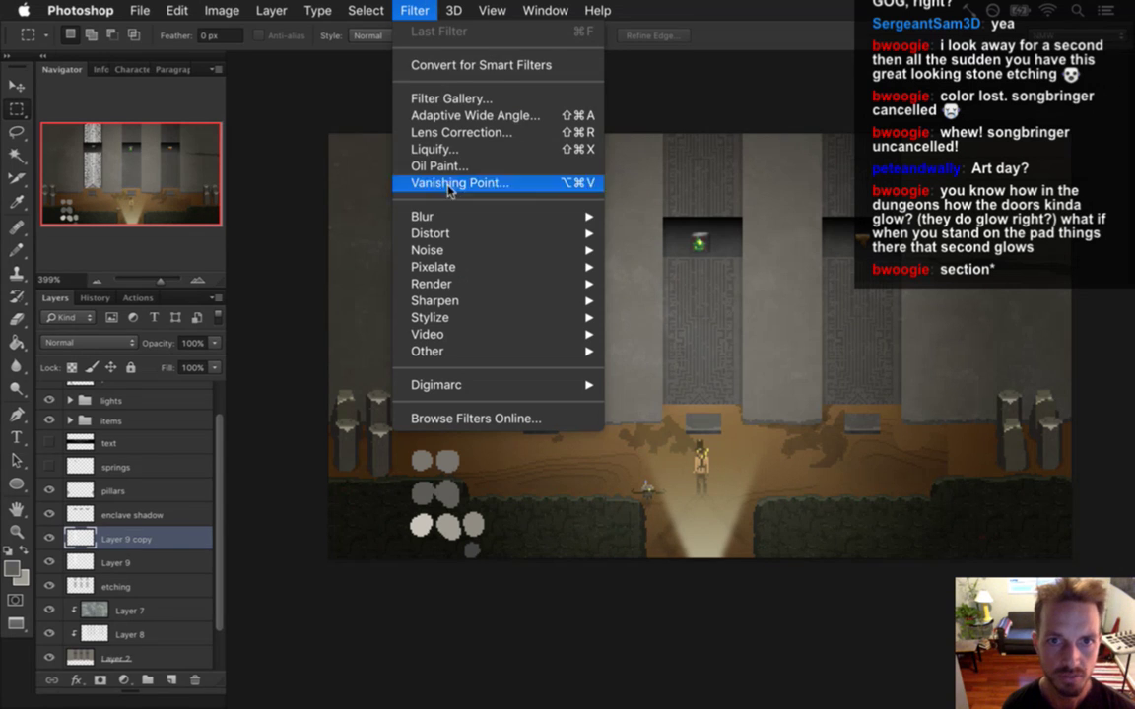
pyautogui.moveTo(476, 217)
pyautogui.click(655, 350)
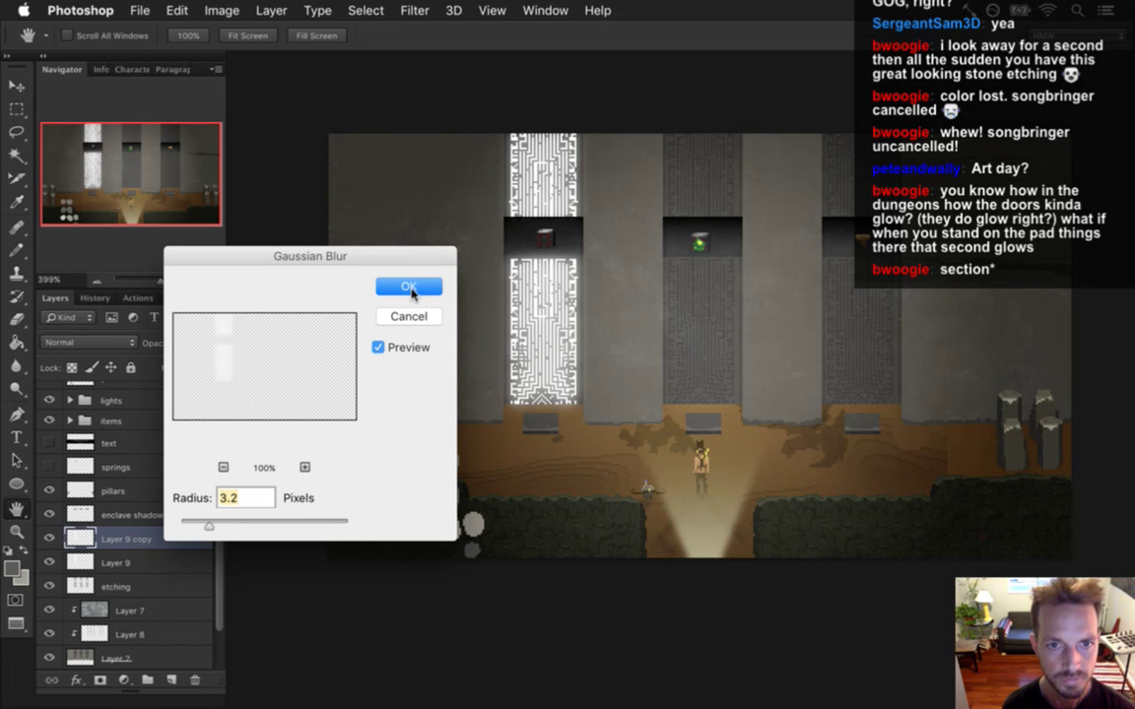
pyautogui.click(409, 288)
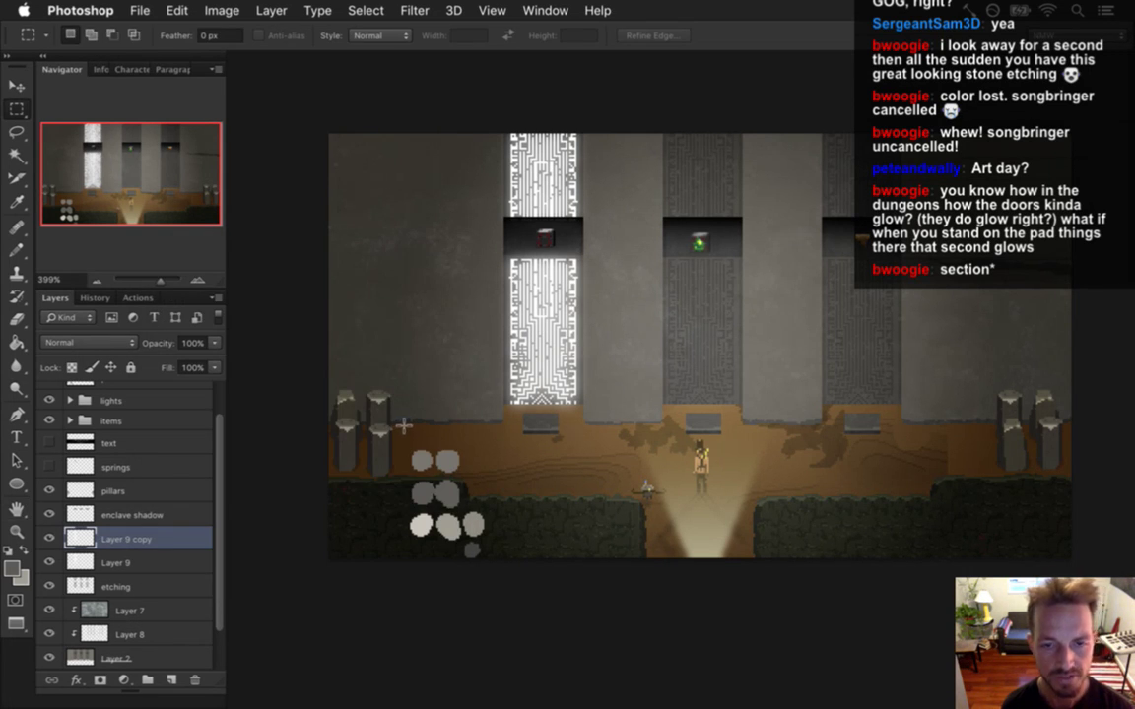
# Step: Set Layer 9's opacity to 60% and the blurred Layer 9 copy's opacity to 89%
pyautogui.click(112, 563)
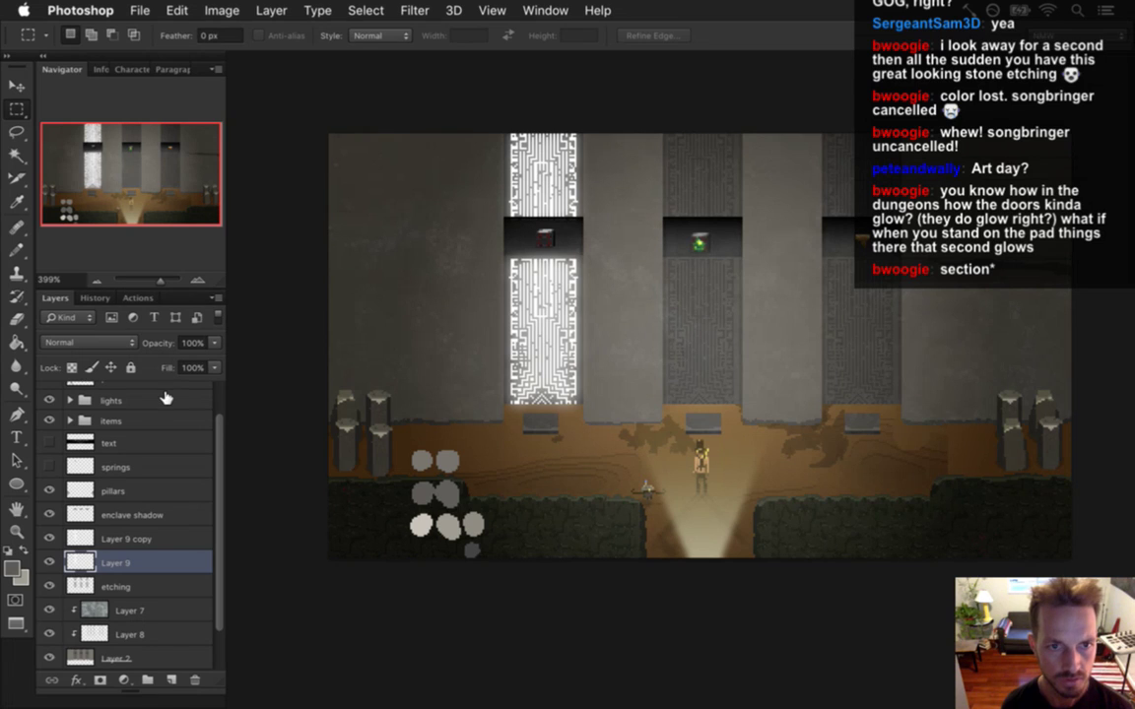
pyautogui.moveTo(214, 342); pyautogui.dragTo(163, 366)
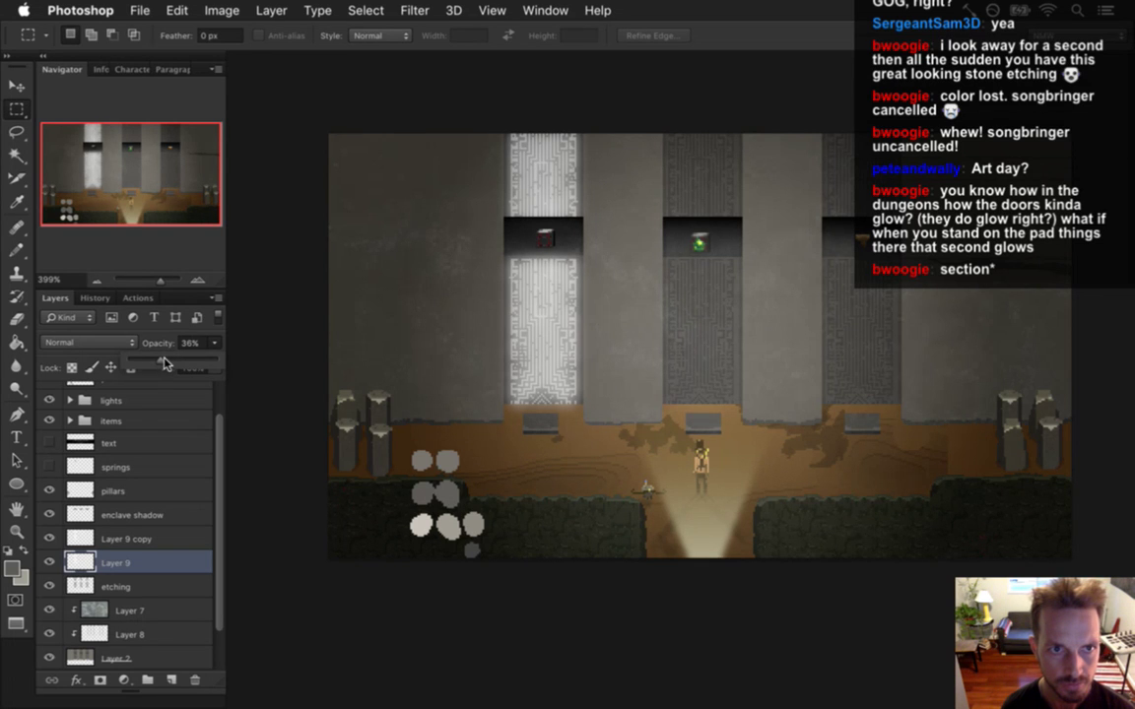
pyautogui.moveTo(167, 362); pyautogui.dragTo(182, 362)
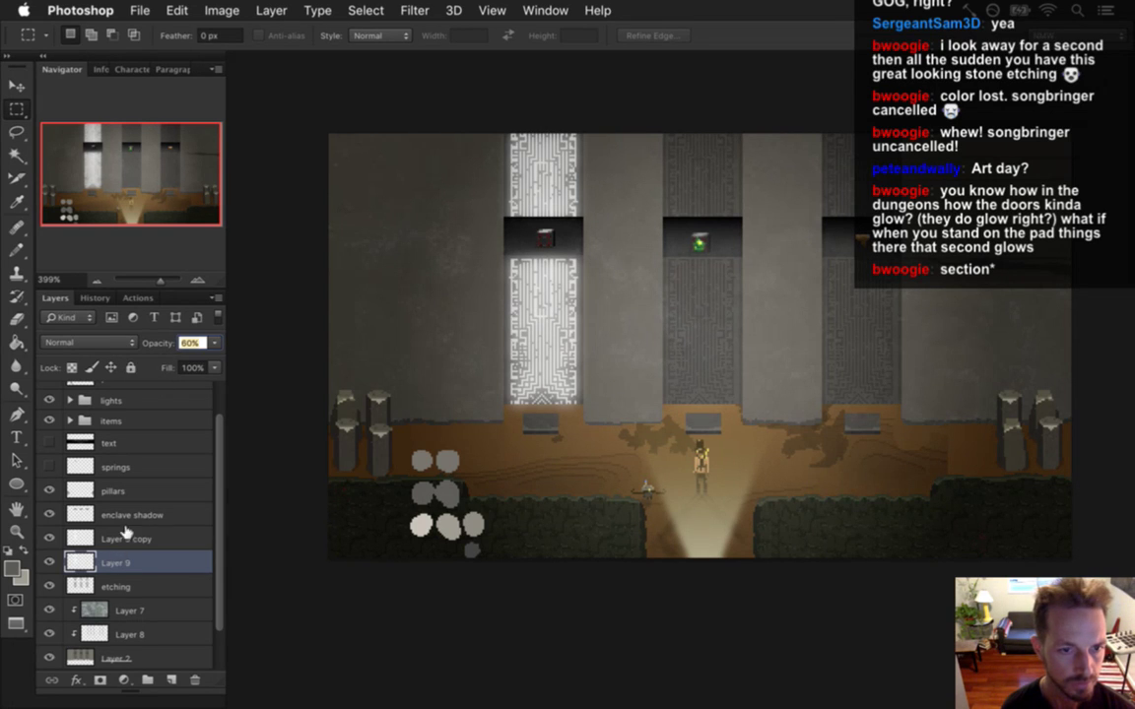
pyautogui.click(128, 531)
pyautogui.click(214, 343)
pyautogui.moveTo(214, 362)
pyautogui.mouseDown()
pyautogui.moveTo(188, 362)
pyautogui.moveTo(212, 363)
pyautogui.mouseUp()
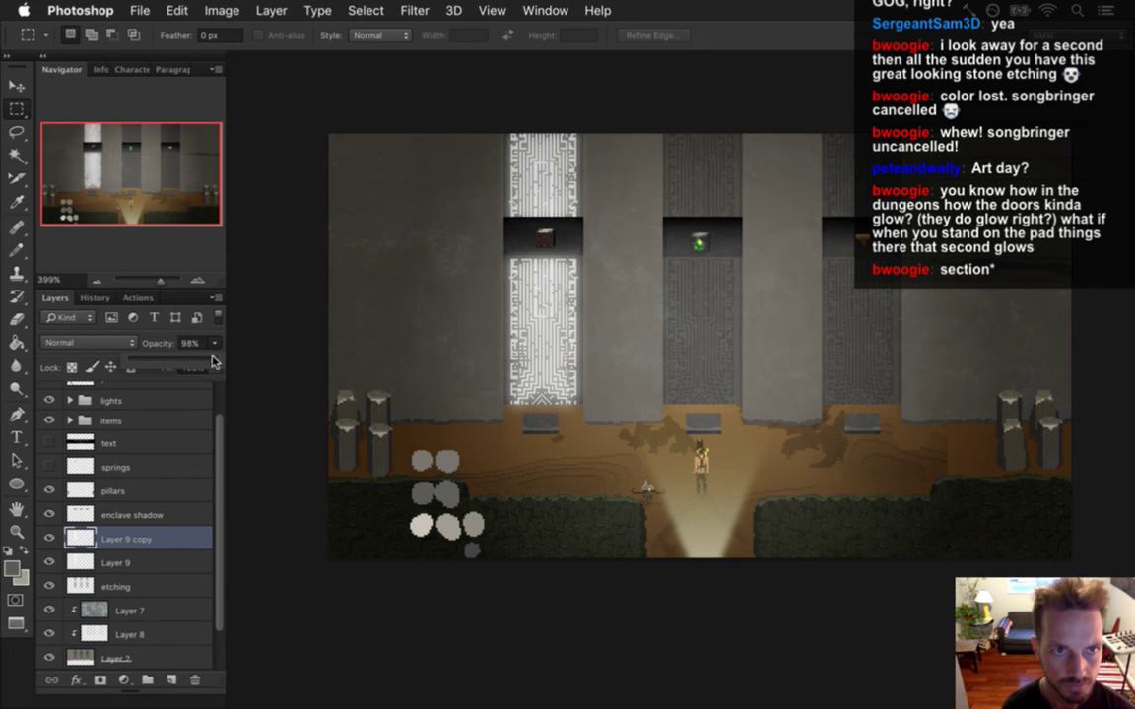
pyautogui.click(194, 297)
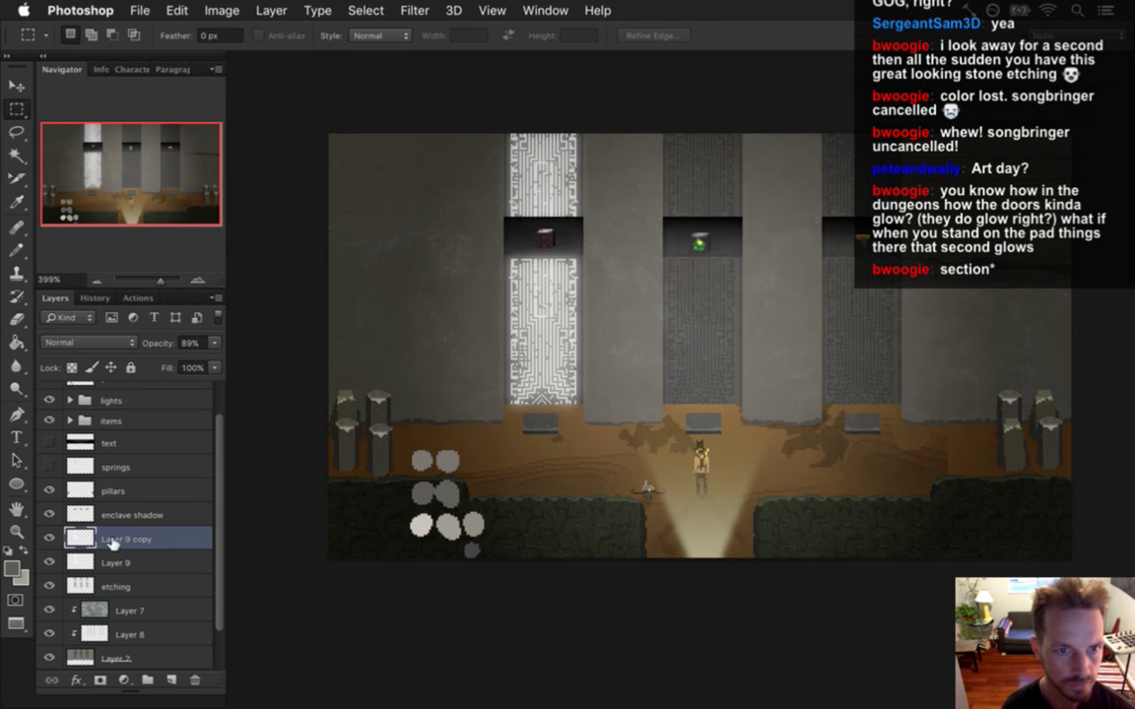
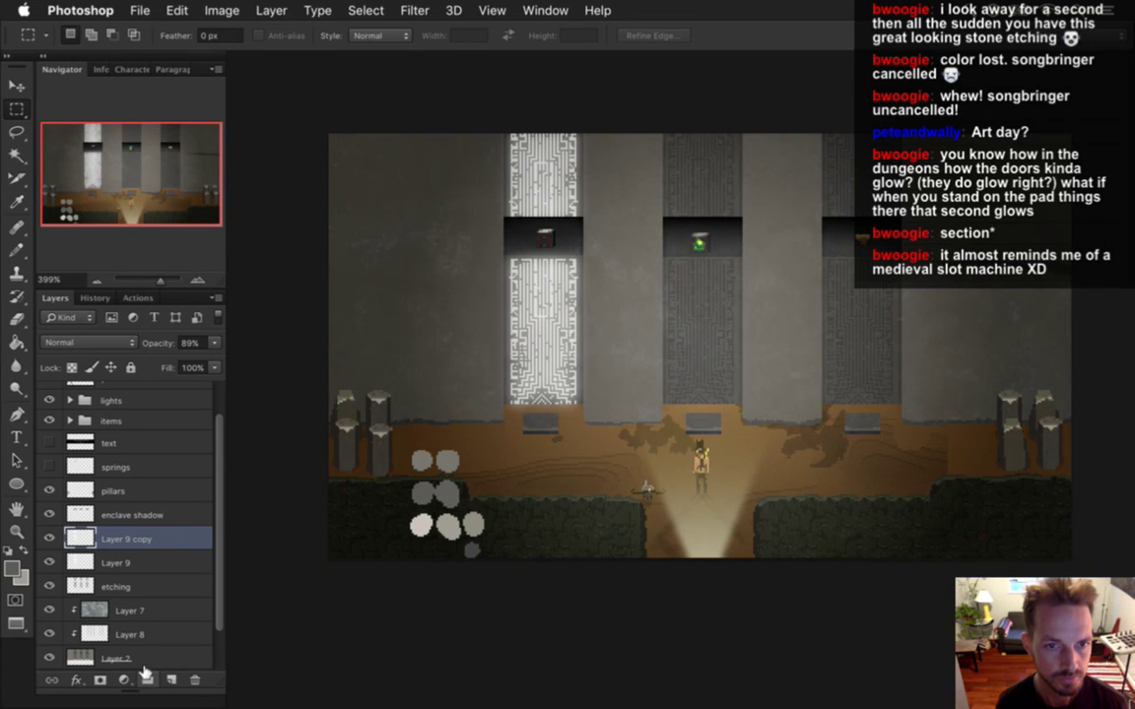
# Step: Add a Hue/Saturation adjustment layer above the blurred Layer 9 copy and turn on Colorize
pyautogui.click(93, 563)
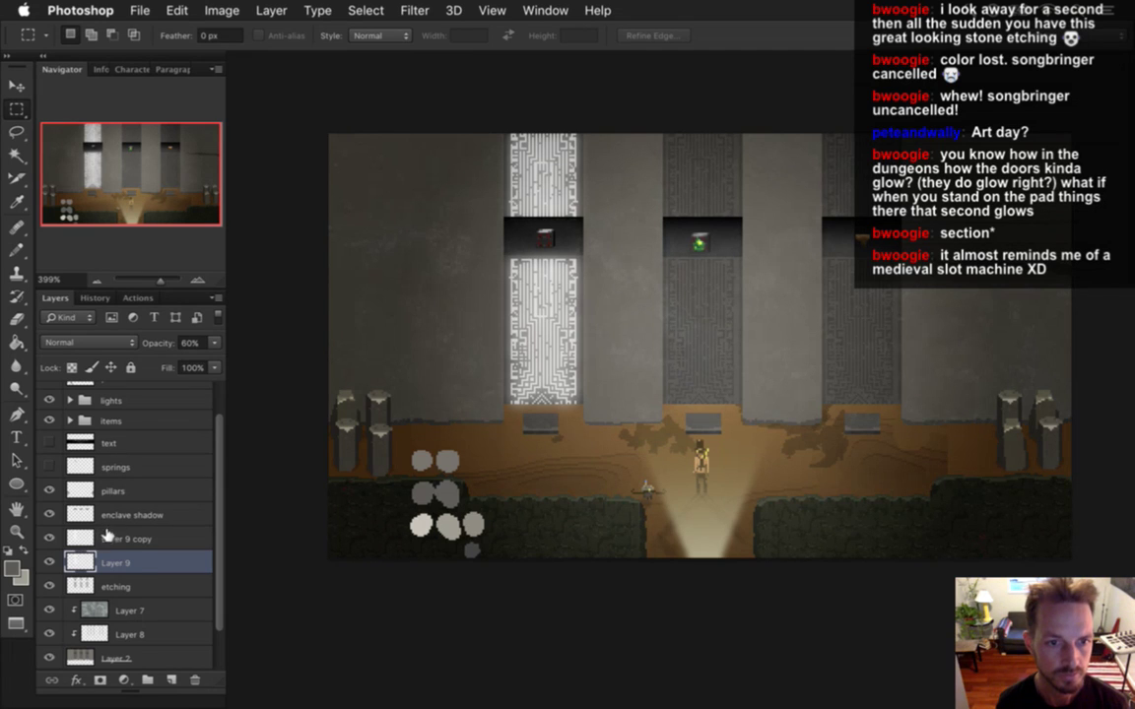
pyautogui.click(108, 538)
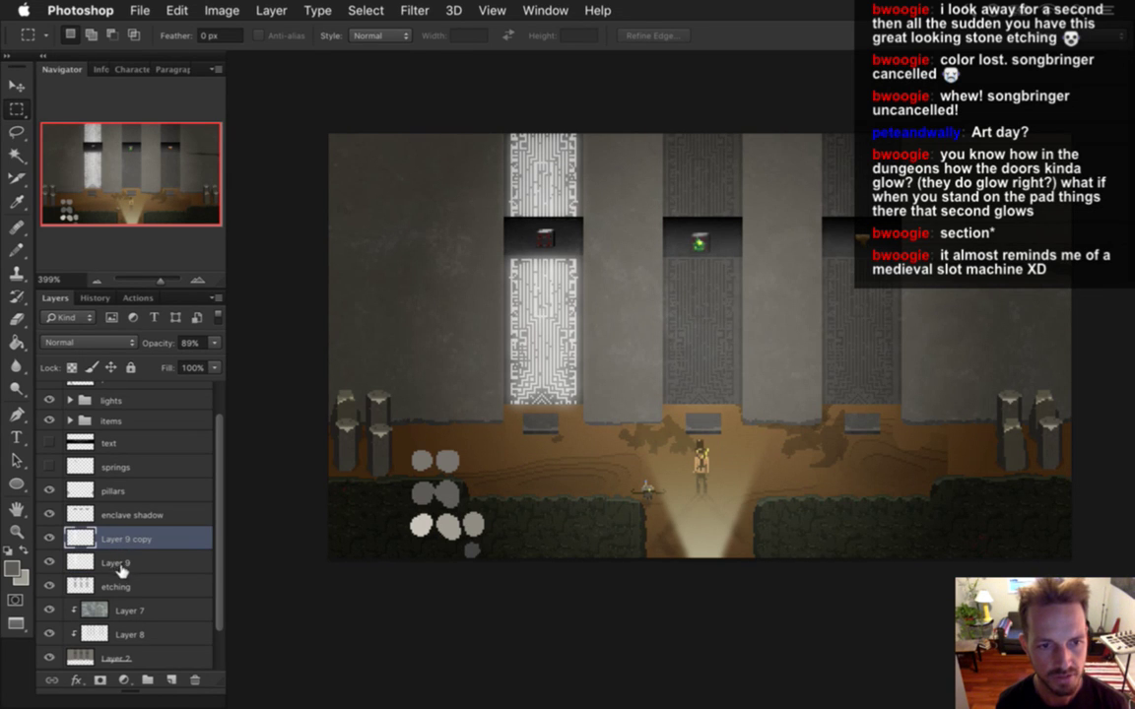
pyautogui.click(124, 680)
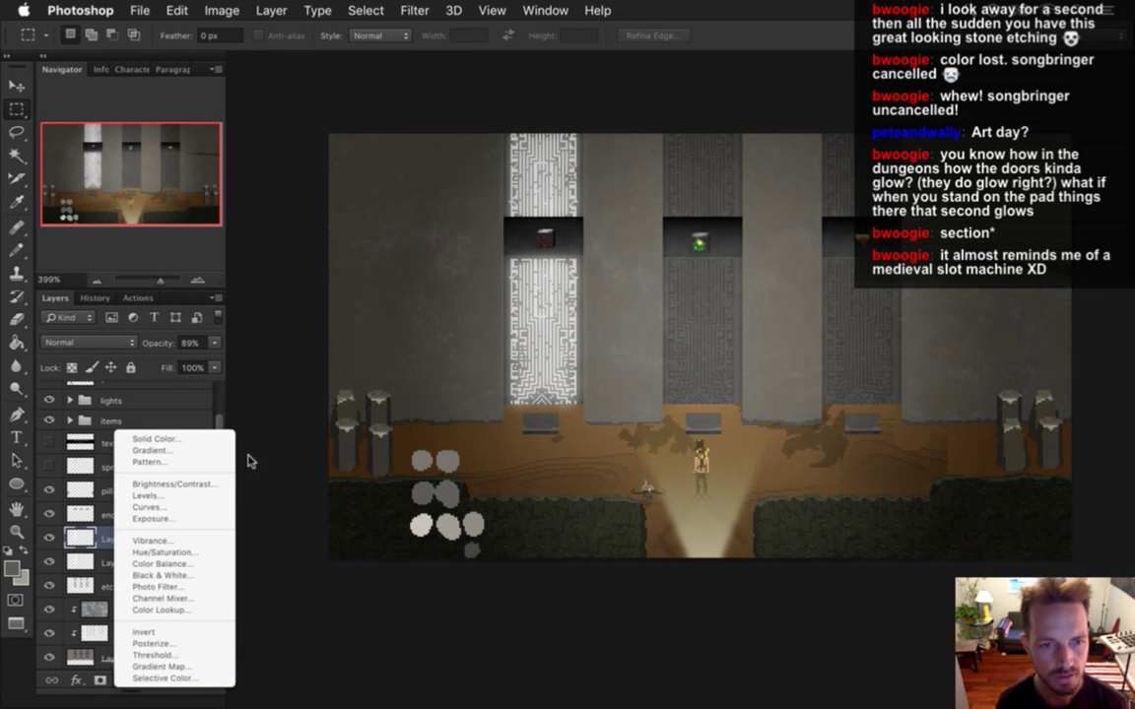
pyautogui.click(177, 552)
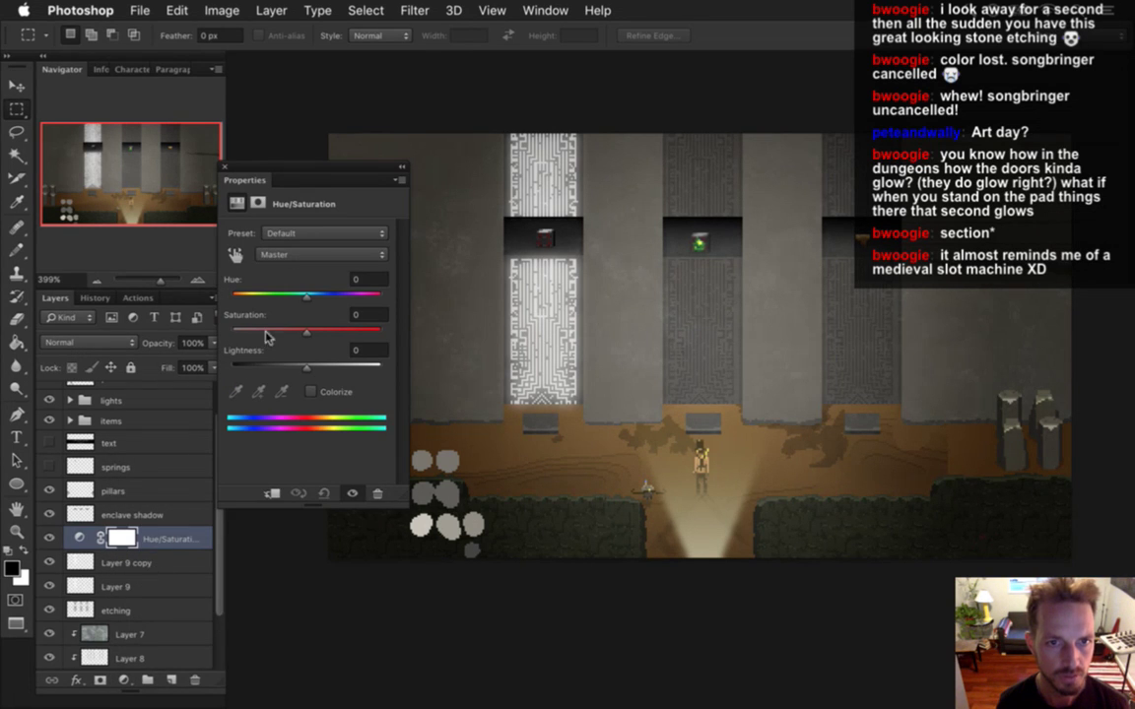
pyautogui.moveTo(308, 300); pyautogui.dragTo(242, 298)
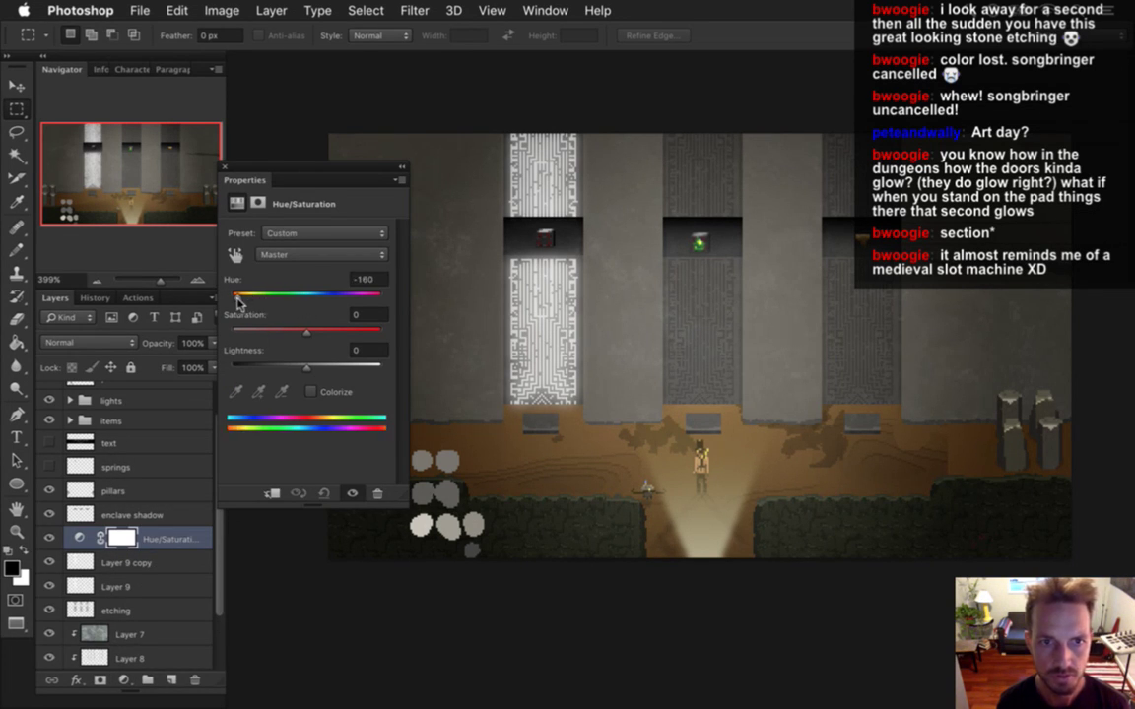
pyautogui.click(311, 392)
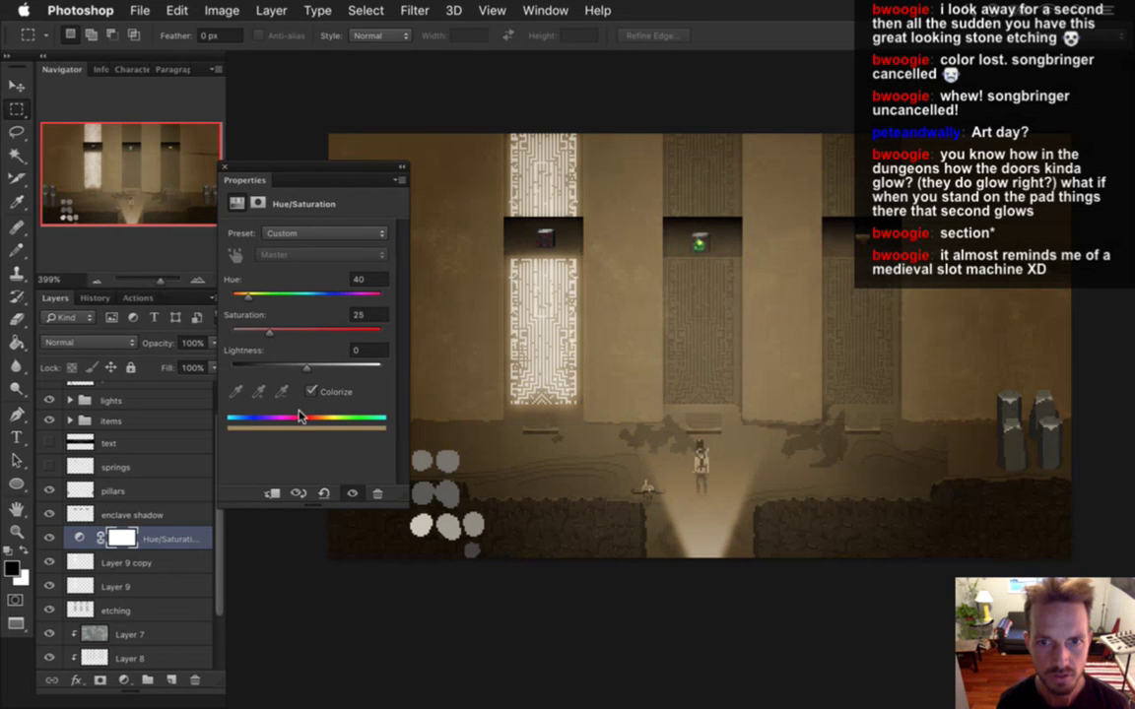
pyautogui.moveTo(262, 183); pyautogui.dragTo(284, 187)
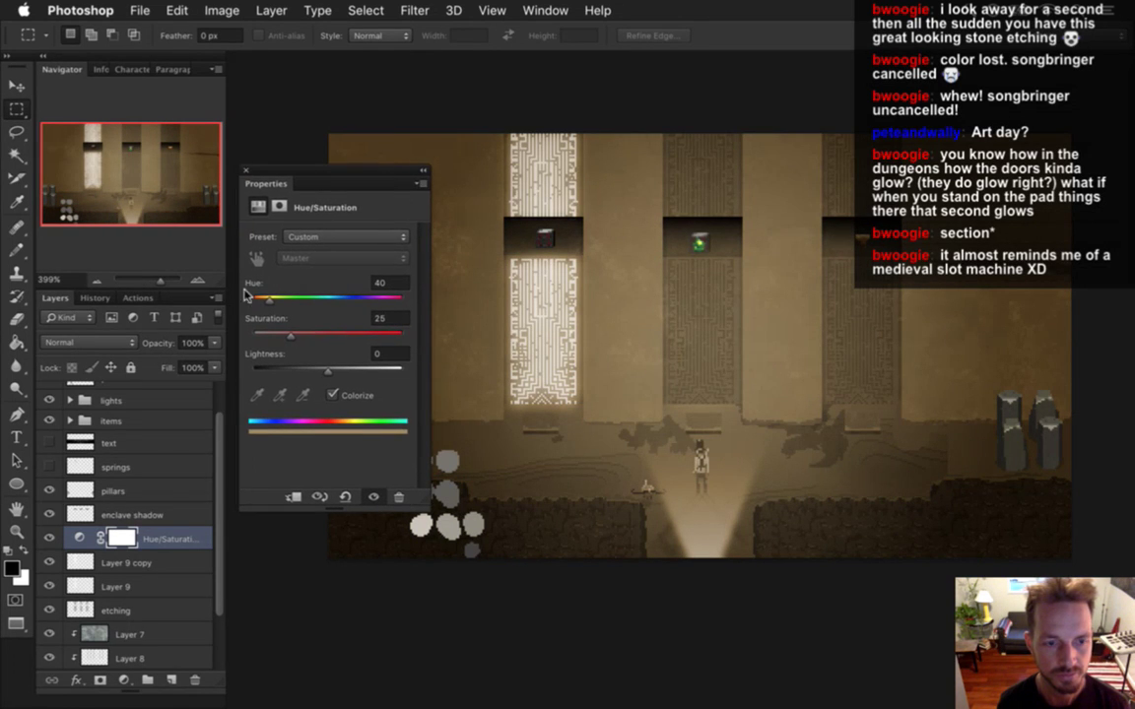
# Step: Clip the Hue/Saturation adjustment to Layer 9 copy, delete its layer mask, and set the hue to 0
pyautogui.keyDown('alt'); pyautogui.click(101, 551); pyautogui.keyUp('alt')
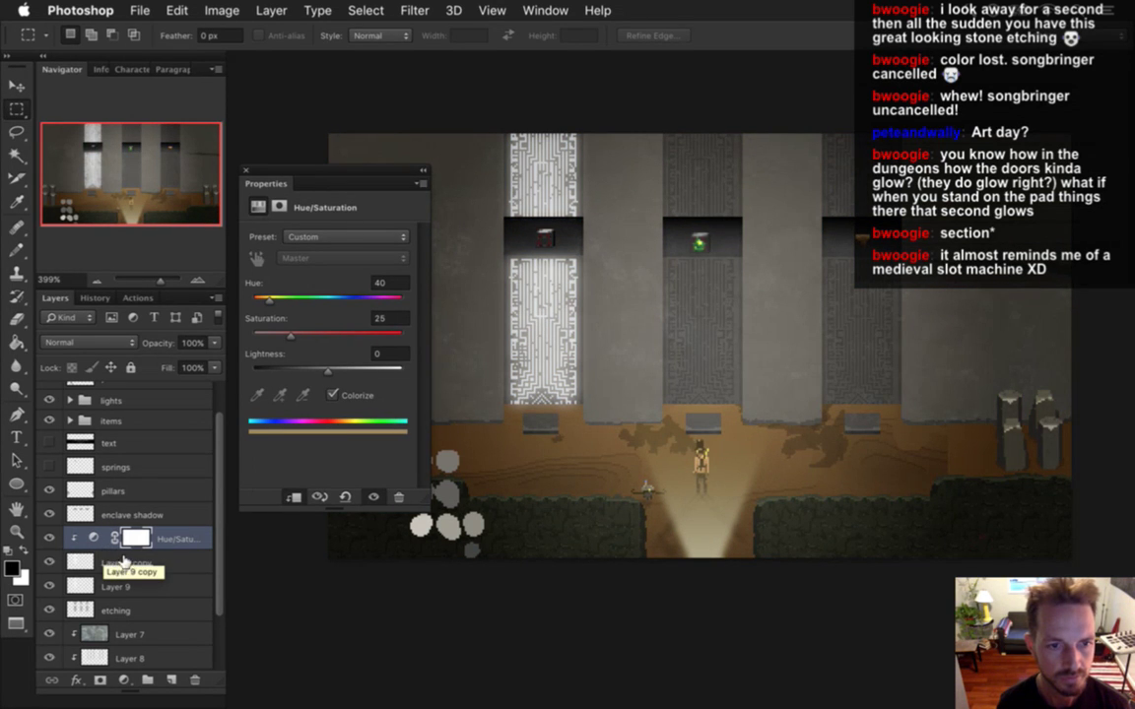
pyautogui.rightClick(136, 538)
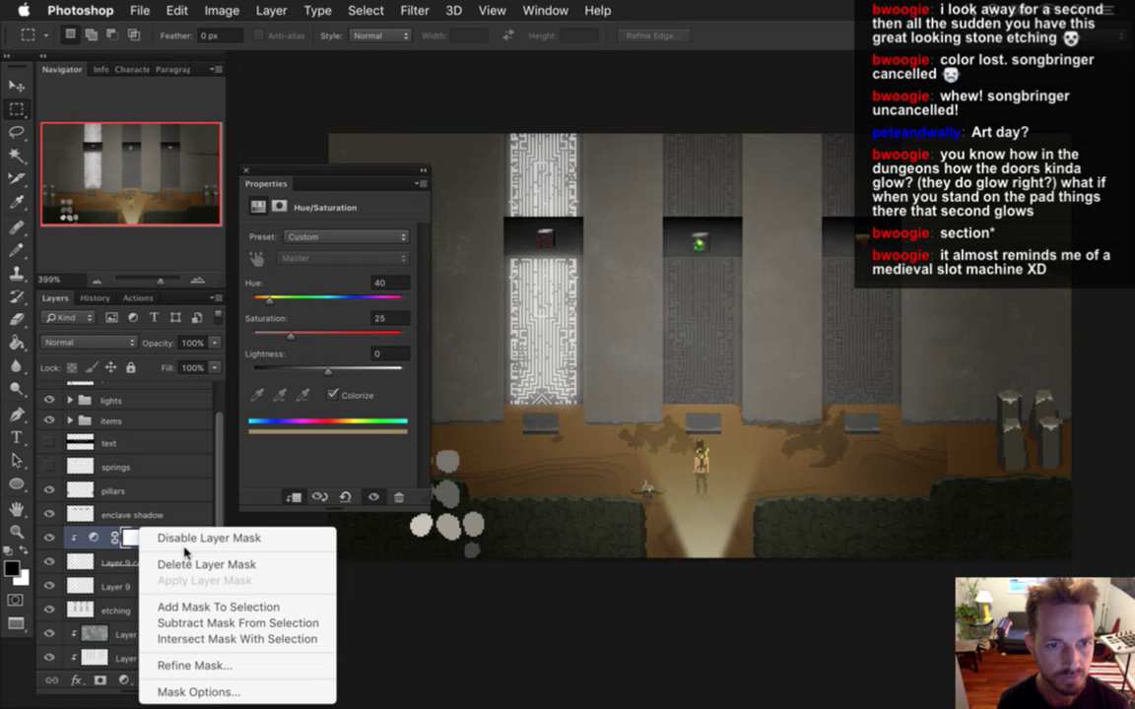
pyautogui.click(197, 564)
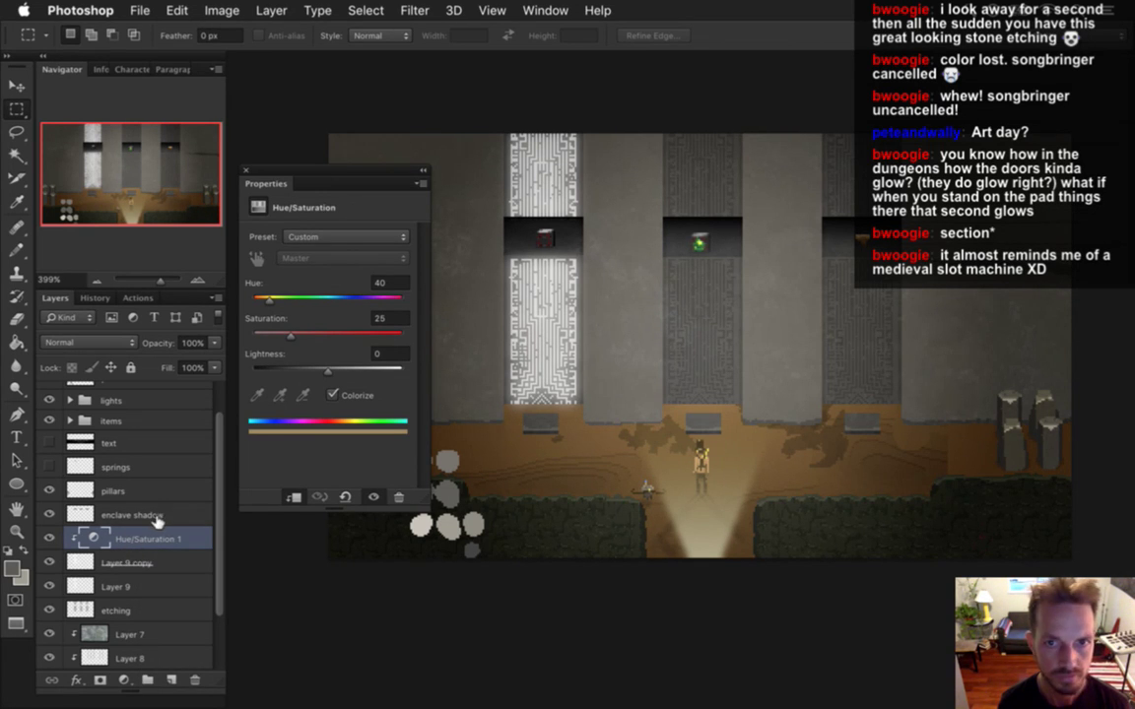
pyautogui.moveTo(265, 301); pyautogui.dragTo(234, 332)
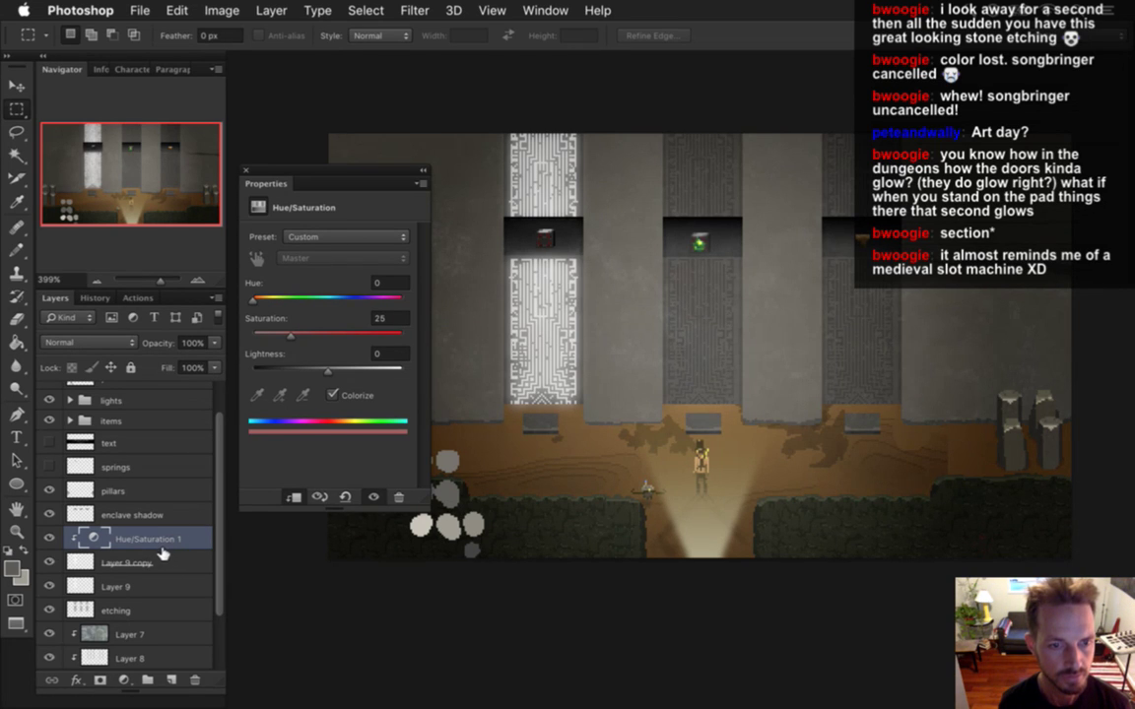
# Step: Duplicate the Hue/Saturation adjustment, place the duplicate directly above Layer 9, and clip it to that layer
pyautogui.rightClick(92, 482)
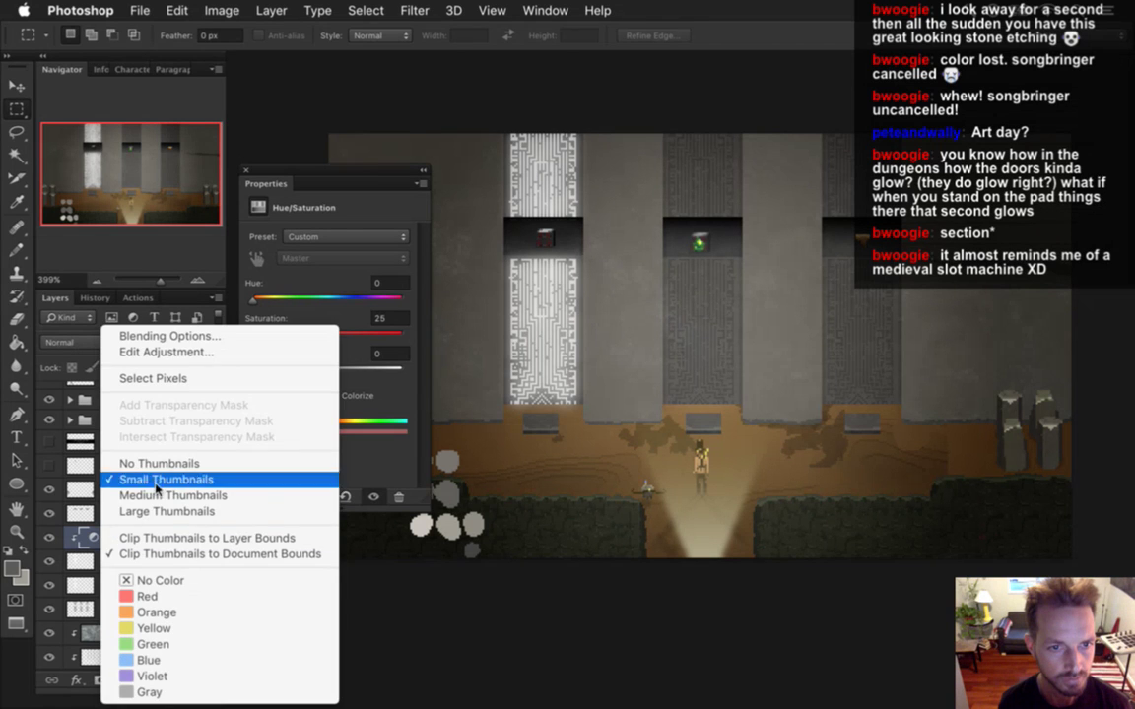
pyautogui.click(77, 490)
pyautogui.press('super+alt+g')
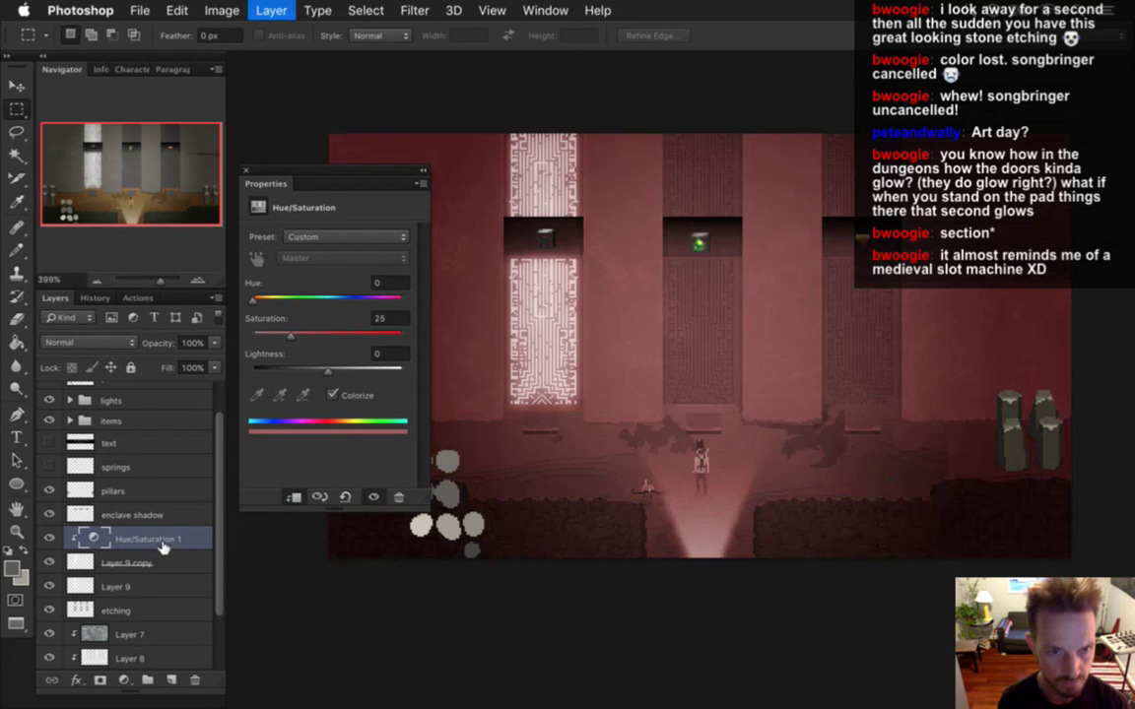
pyautogui.press('super+j')
pyautogui.moveTo(157, 541); pyautogui.dragTo(149, 598)
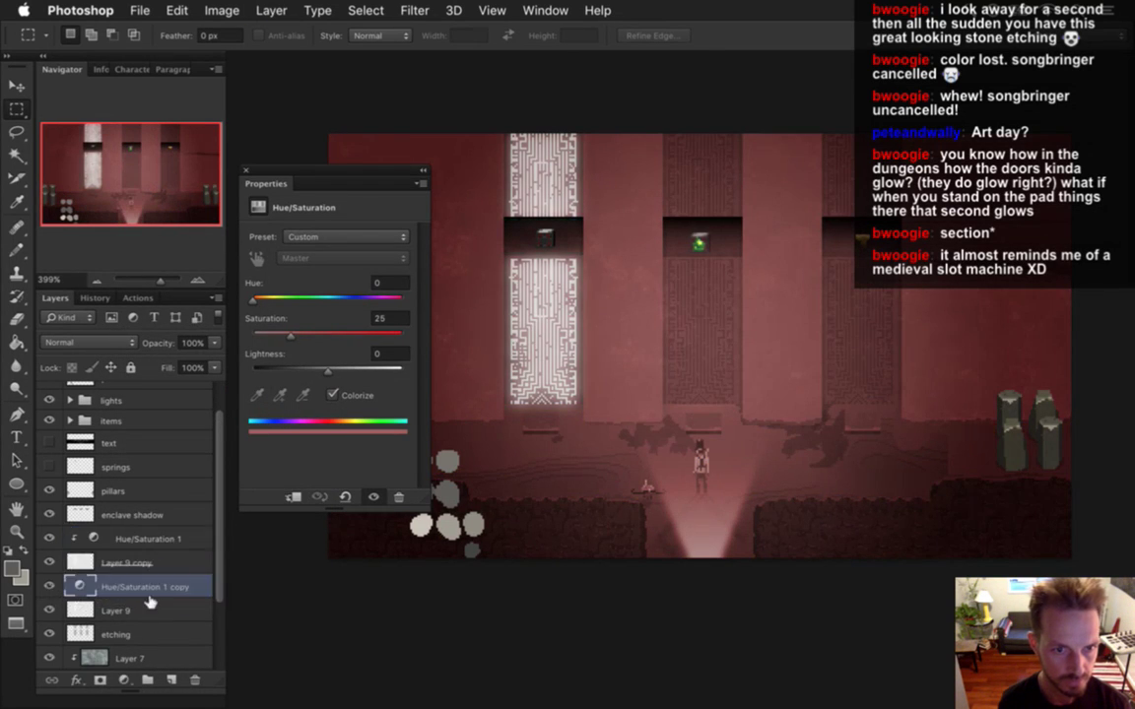
pyautogui.rightClick(122, 588)
pyautogui.click(113, 590)
pyautogui.press('super+alt+g')
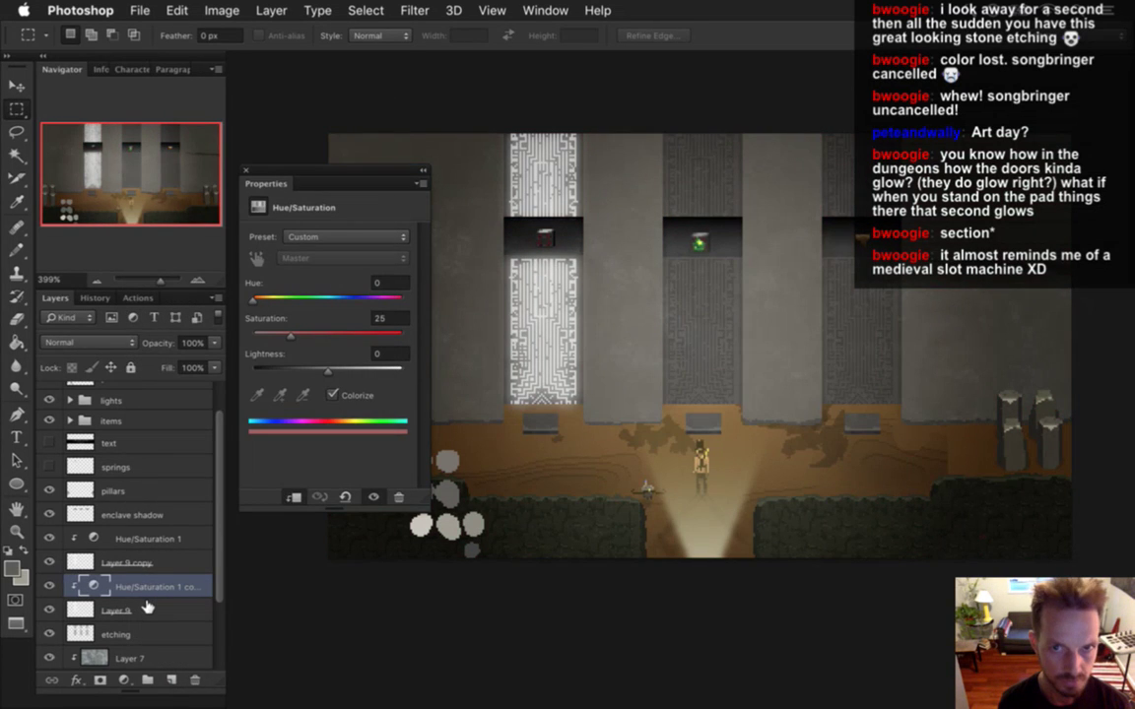
# Step: Hide Layer 9 copy and its Hue/Saturation adjustment, and raise the saturation of Layer 9's adjustment to 95
pyautogui.click(49, 539)
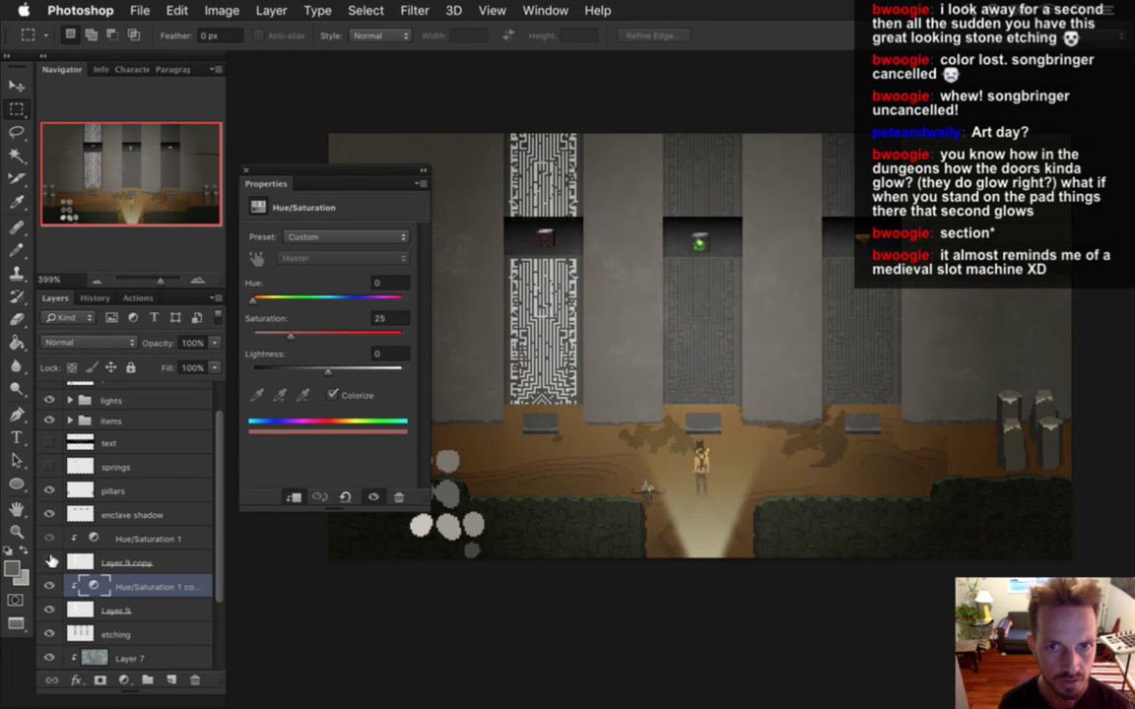
pyautogui.click(49, 562)
pyautogui.click(49, 563)
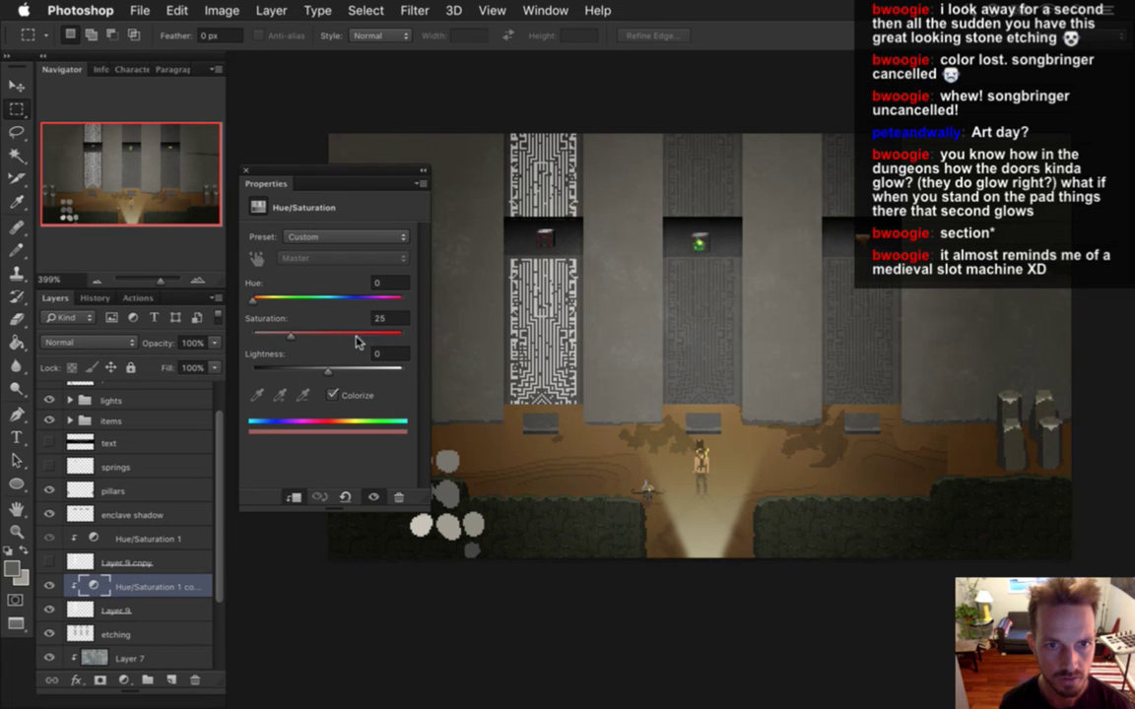
pyautogui.moveTo(289, 337); pyautogui.dragTo(396, 336)
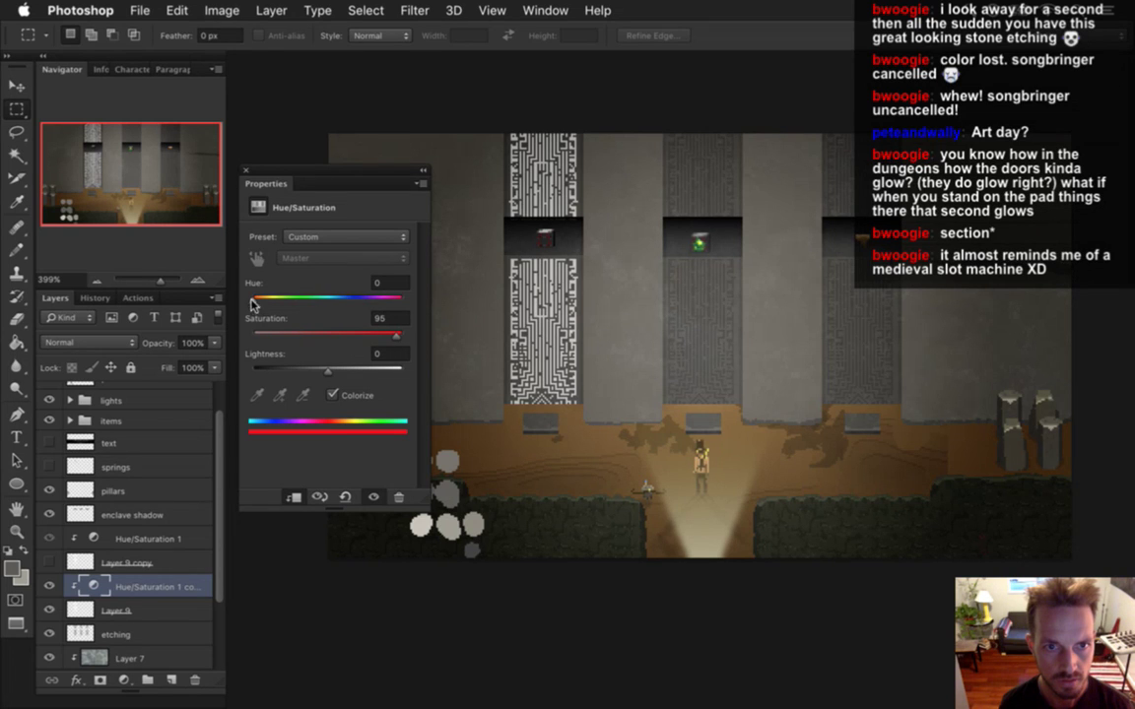
# Step: Try Layer 9's adjustment without Colorize at saturation +98 and lightness +94, and compare the panel with it off and on
pyautogui.click(333, 395)
pyautogui.moveTo(328, 337); pyautogui.dragTo(401, 342)
pyautogui.moveTo(328, 372); pyautogui.dragTo(393, 381)
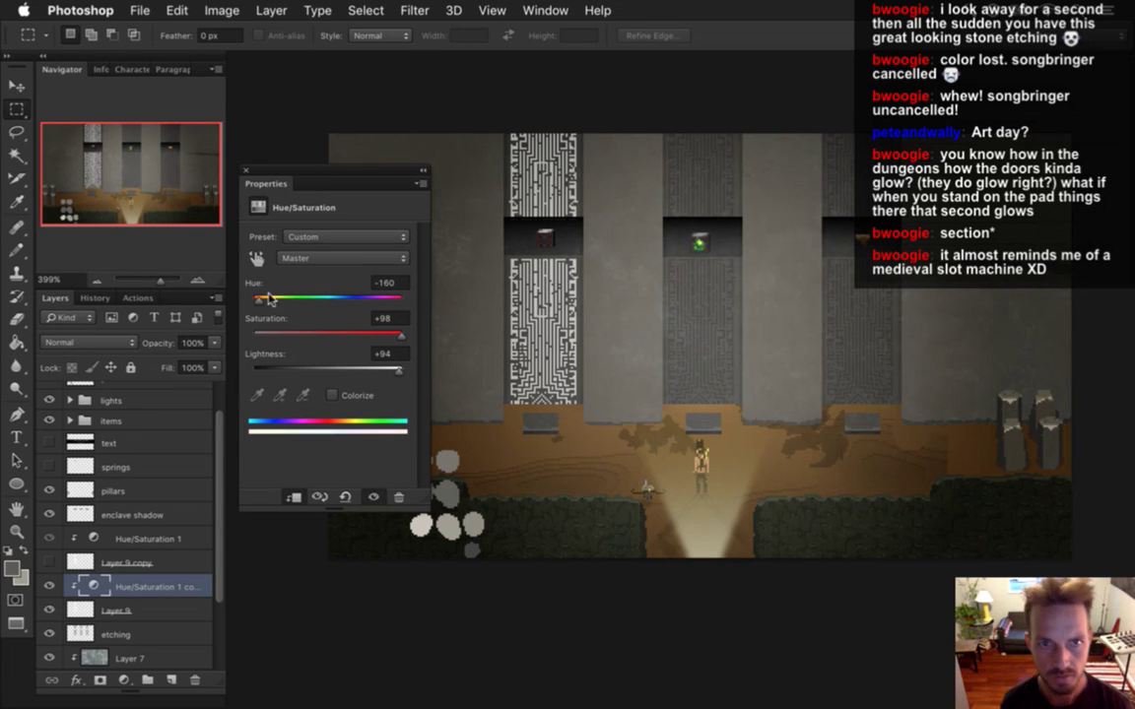
pyautogui.click(247, 170)
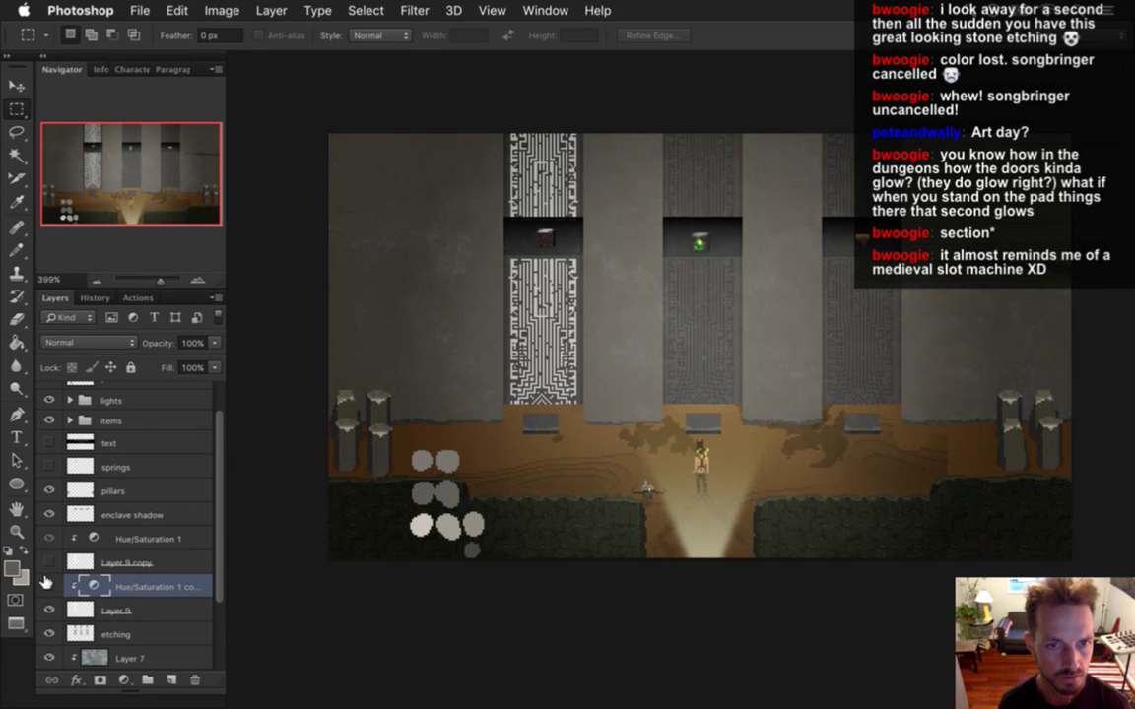
pyautogui.click(49, 586)
pyautogui.click(50, 587)
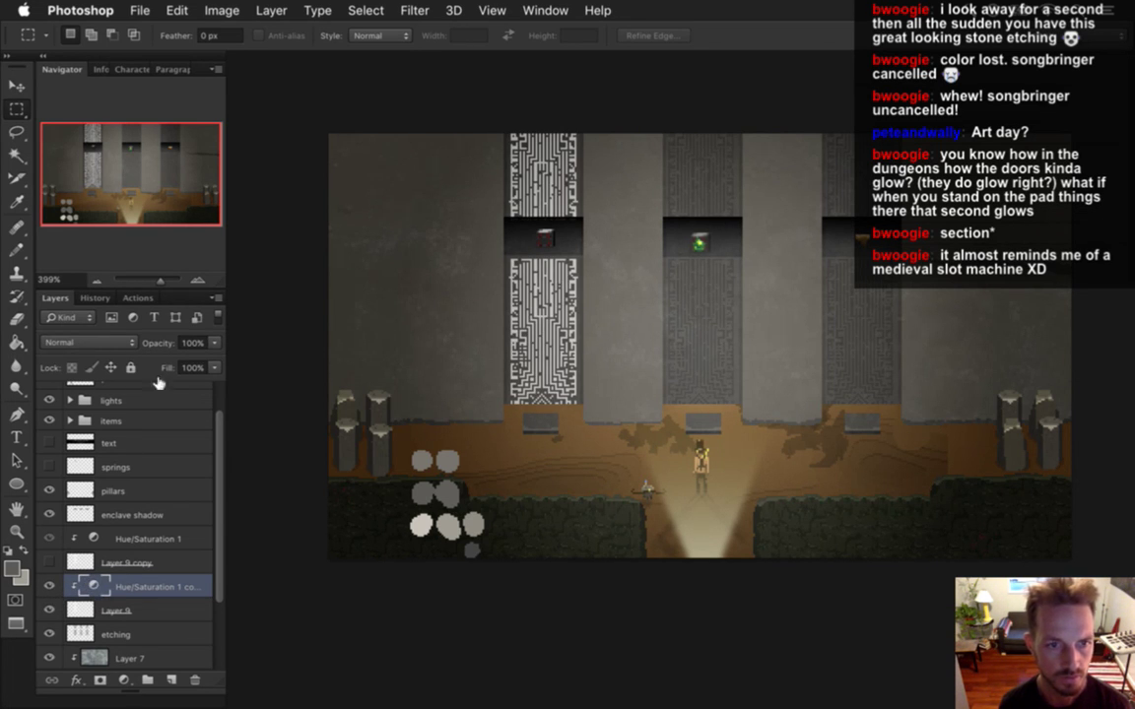
# Step: Set Layer 9's opacity to 100% and tint its etching with a colorized Hue/Saturation at saturation 95 and lightness -5
pyautogui.hotkey('alt', '[')
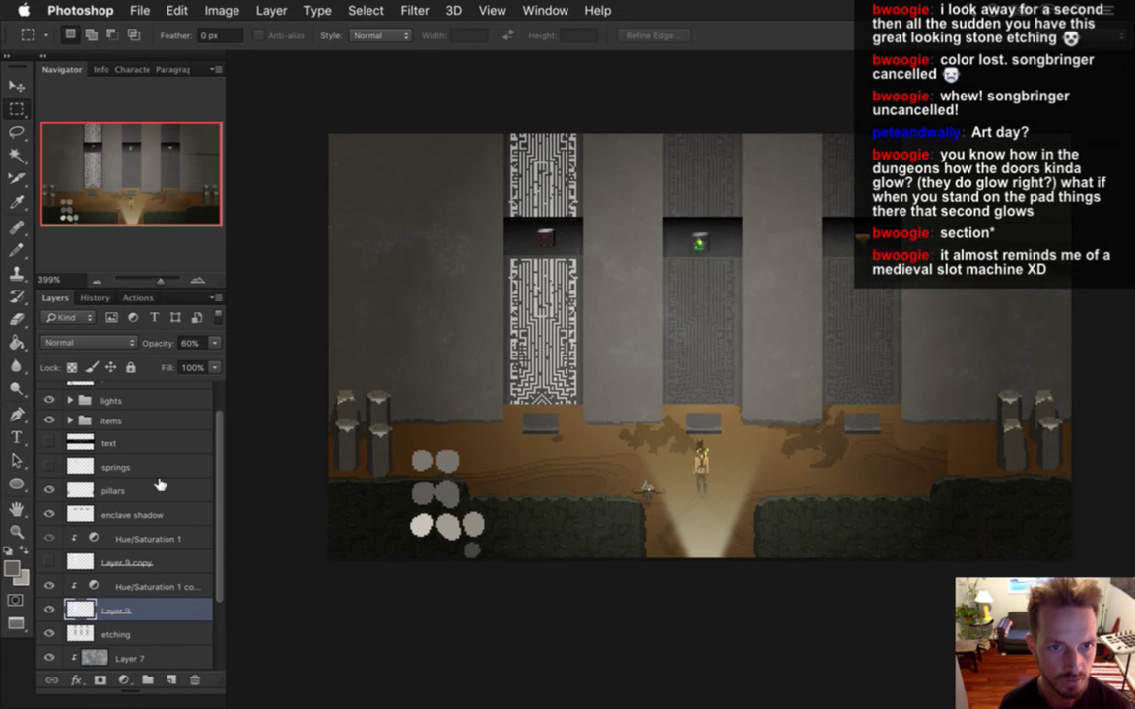
pyautogui.moveTo(214, 342); pyautogui.dragTo(233, 387)
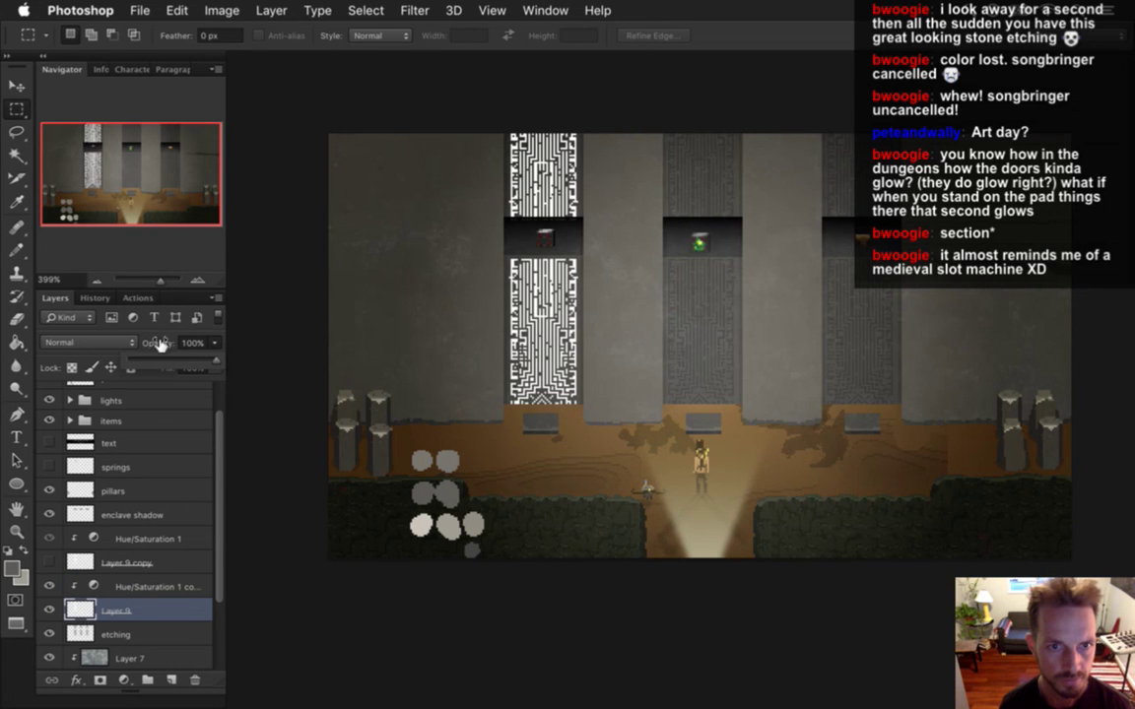
pyautogui.doubleClick(94, 585)
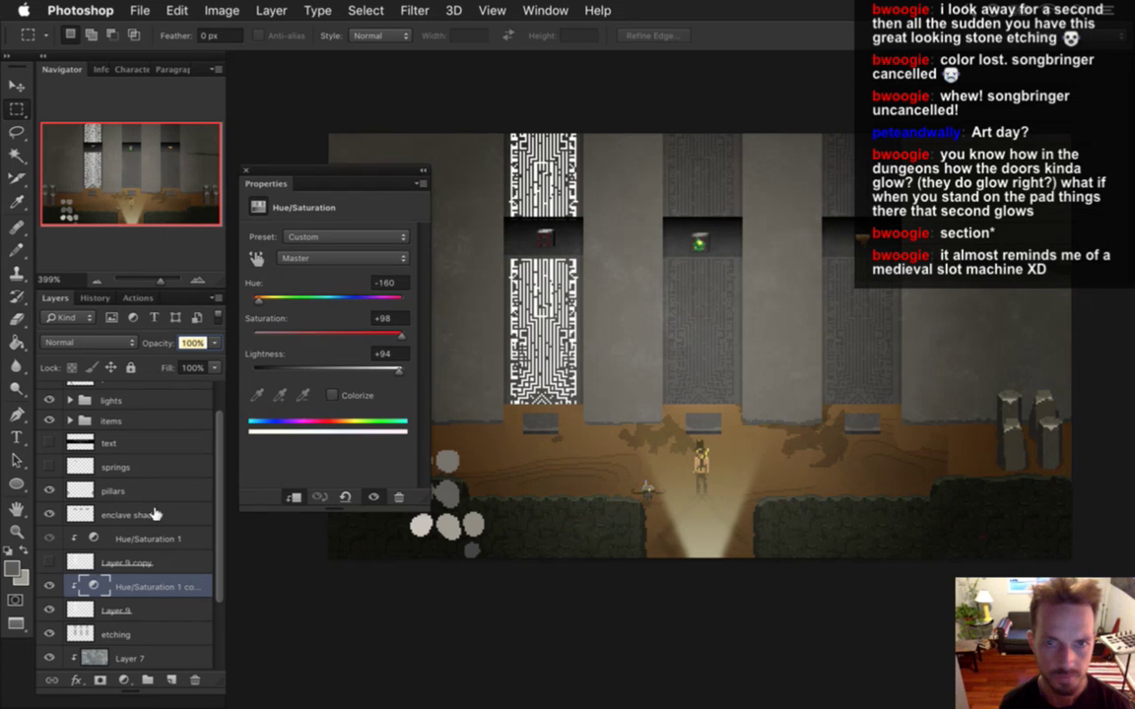
pyautogui.moveTo(400, 335); pyautogui.dragTo(314, 375)
pyautogui.click(332, 394)
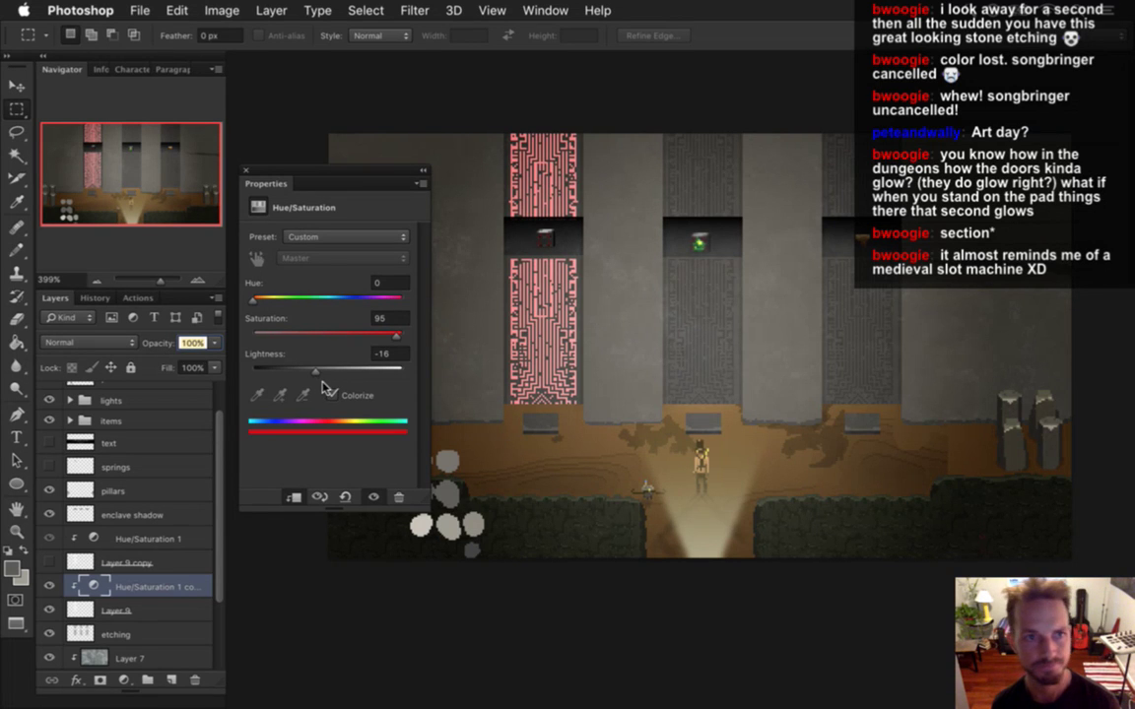
pyautogui.moveTo(315, 373)
pyautogui.mouseDown()
pyautogui.moveTo(327, 375)
pyautogui.moveTo(264, 367)
pyautogui.moveTo(326, 366)
pyautogui.mouseUp()
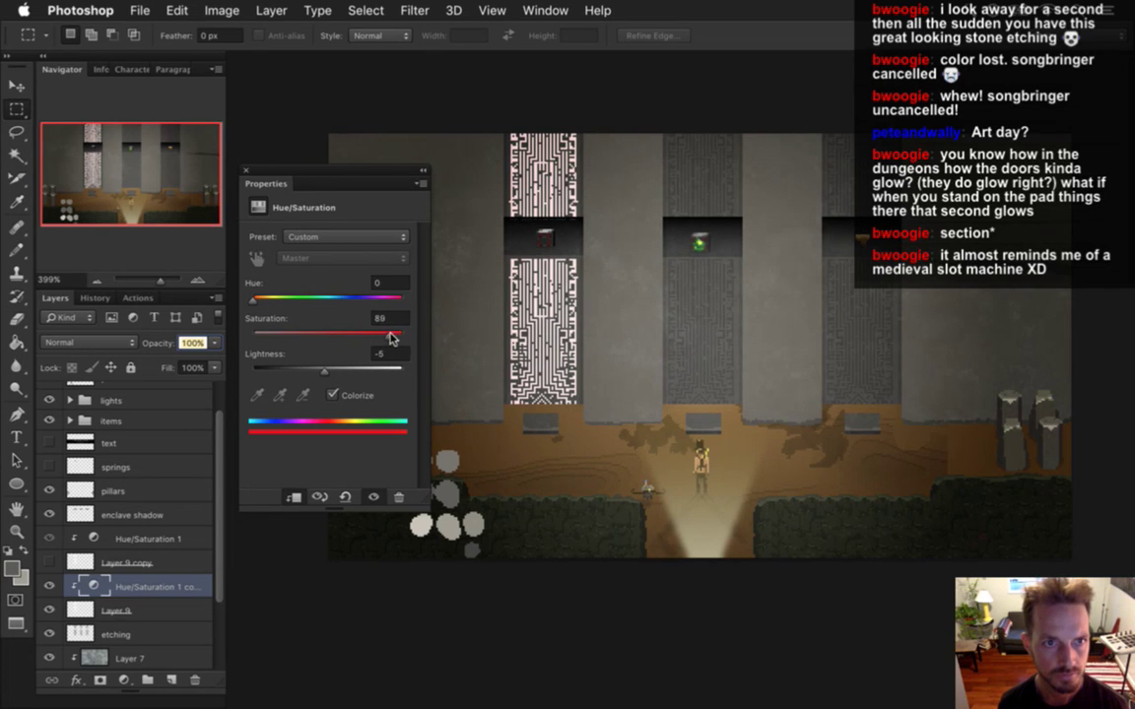
pyautogui.moveTo(392, 336); pyautogui.dragTo(398, 339)
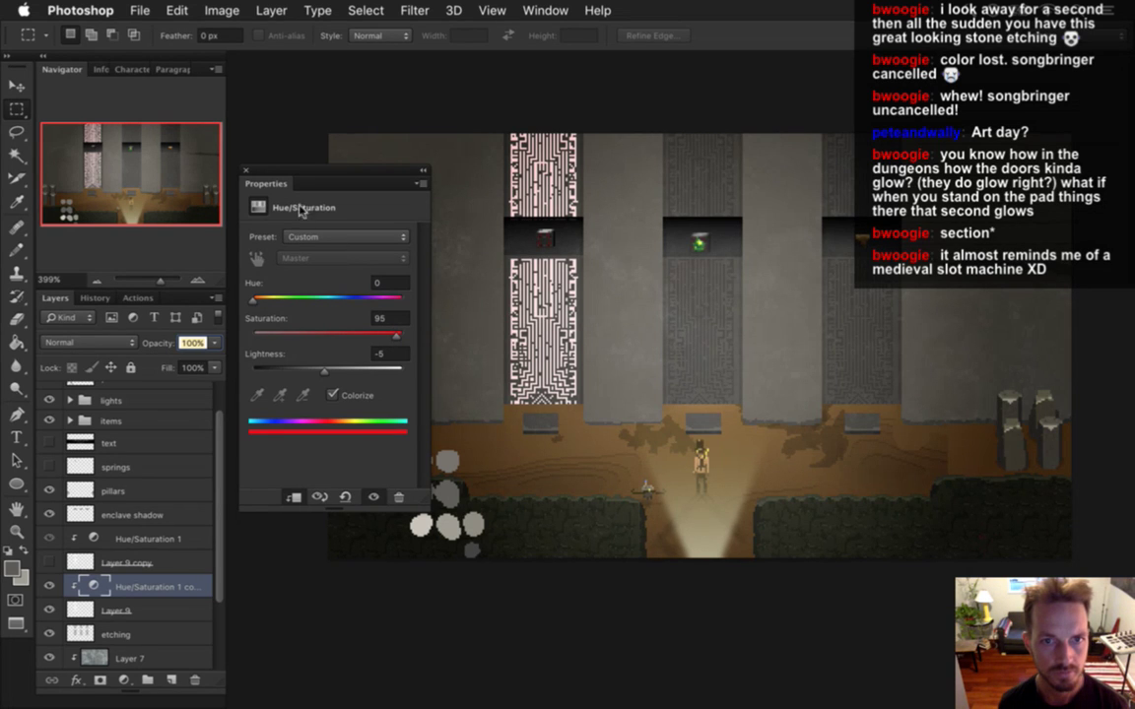
pyautogui.click(245, 171)
# Step: Show Layer 9 copy and replace its Hue/Saturation adjustment with a clipped copy of Layer 9's, deleting the spare unclipped duplicate
pyautogui.moveTo(121, 539); pyautogui.dragTo(190, 678)
pyautogui.click(123, 566)
pyautogui.press('super+j')
pyautogui.moveTo(81, 557); pyautogui.dragTo(108, 536)
pyautogui.keyDown('alt'); pyautogui.click(79, 551); pyautogui.keyUp('alt')
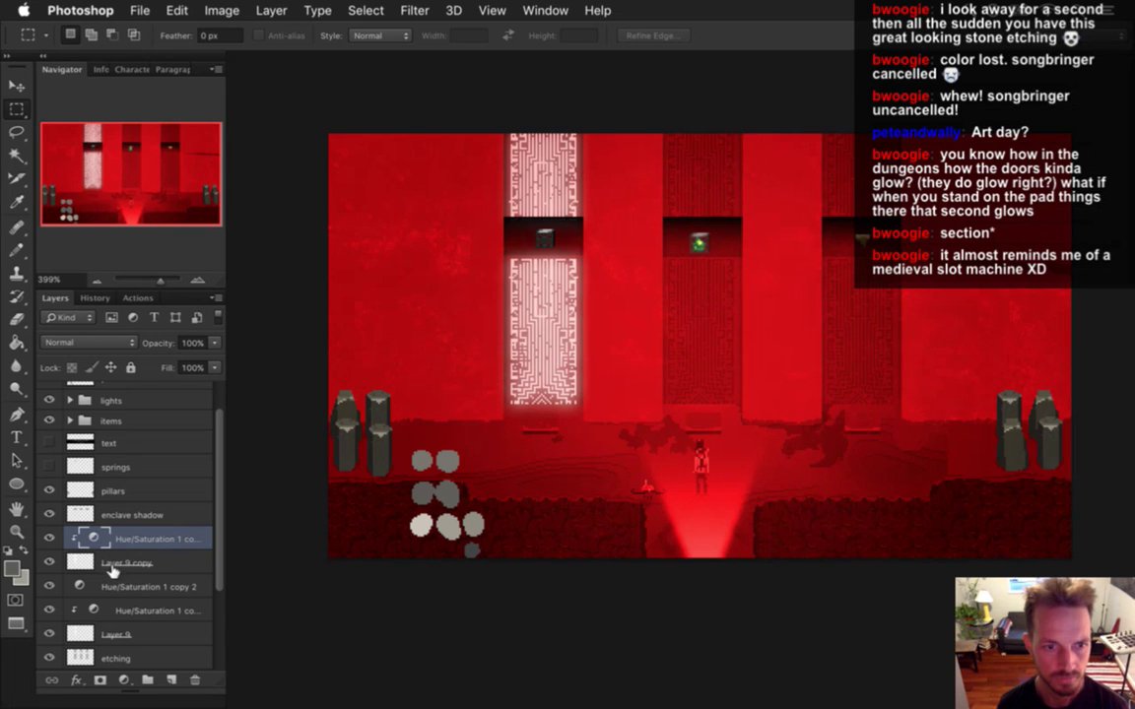
pyautogui.click(128, 586)
pyautogui.press('BackSpace')
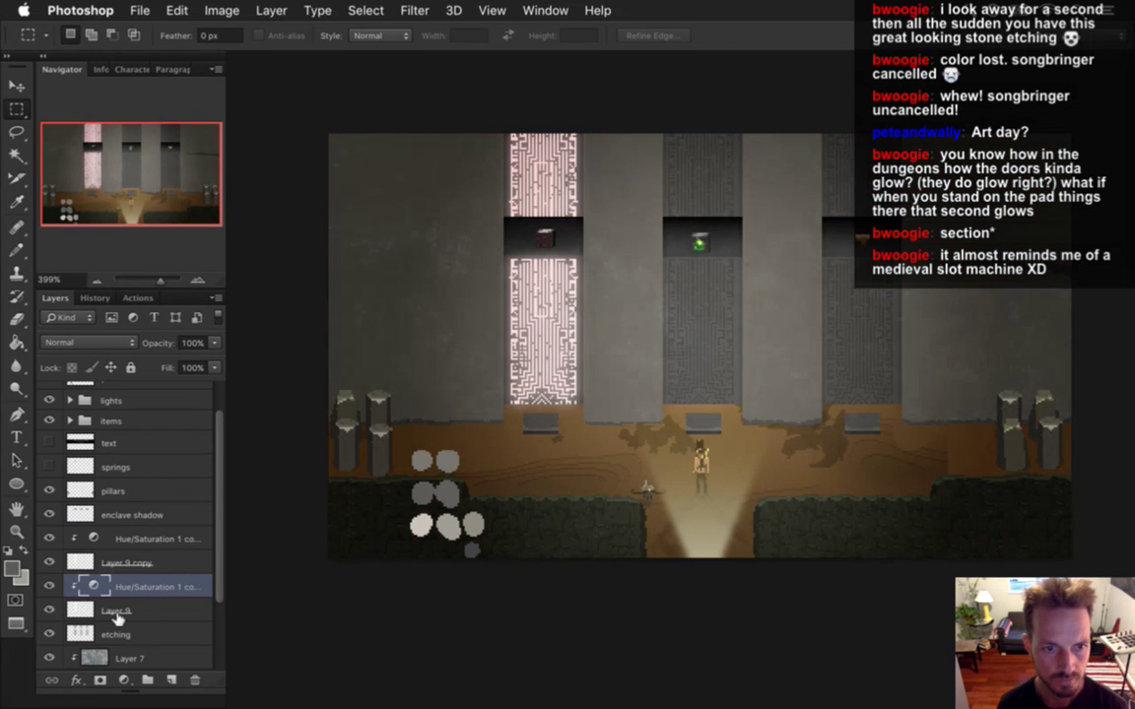
# Step: Hide the Hue/Saturation adjustments on Layer 9 and Layer 9 copy
pyautogui.click(49, 586)
pyautogui.click(49, 539)
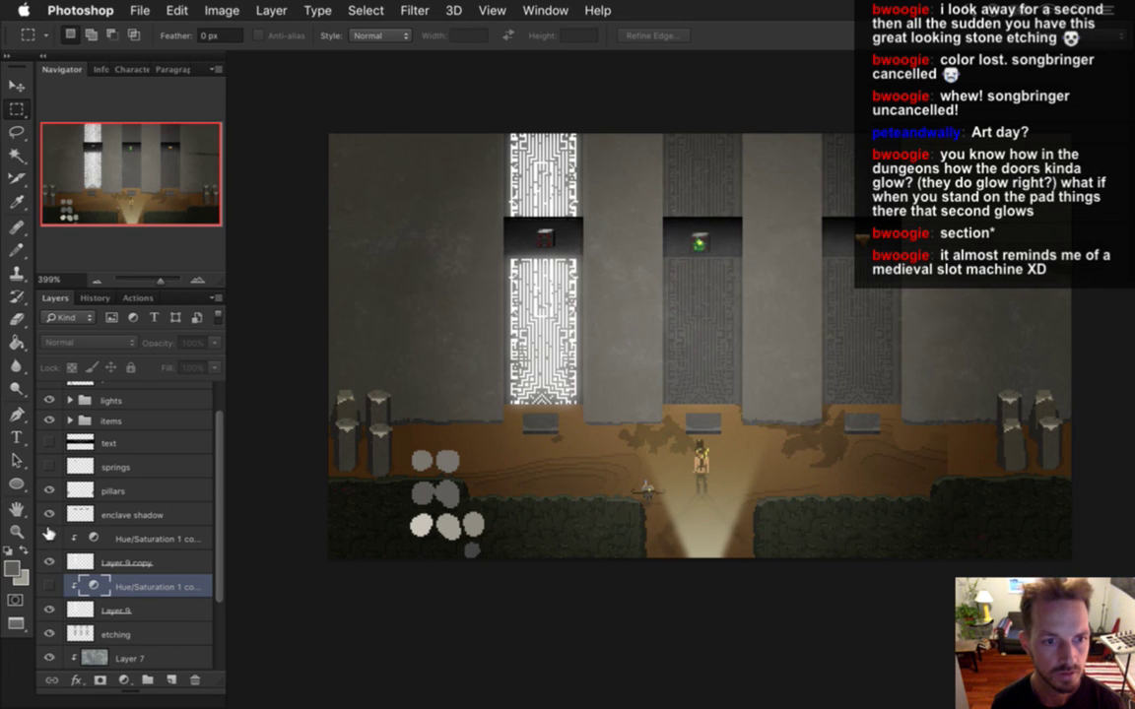
# Step: Preview the scene with the text layer shown, and hide the text and palette layers
pyautogui.click(49, 443)
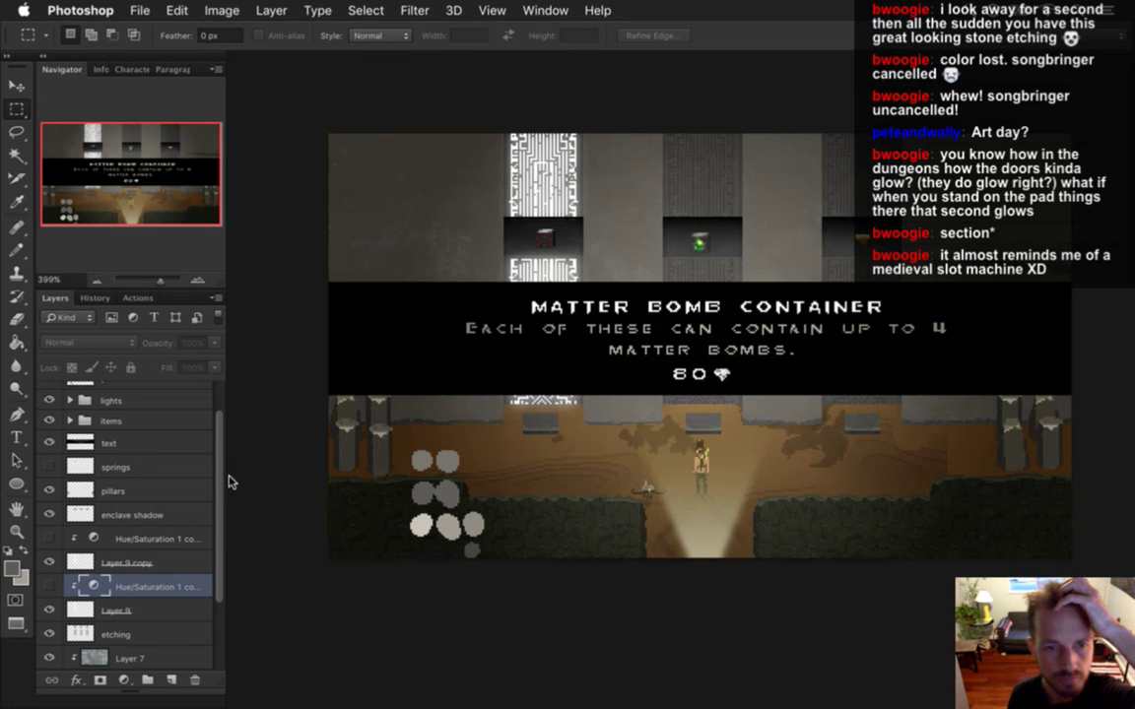
pyautogui.scroll(-1, 220, 492)
pyautogui.scroll(3, 217, 482)
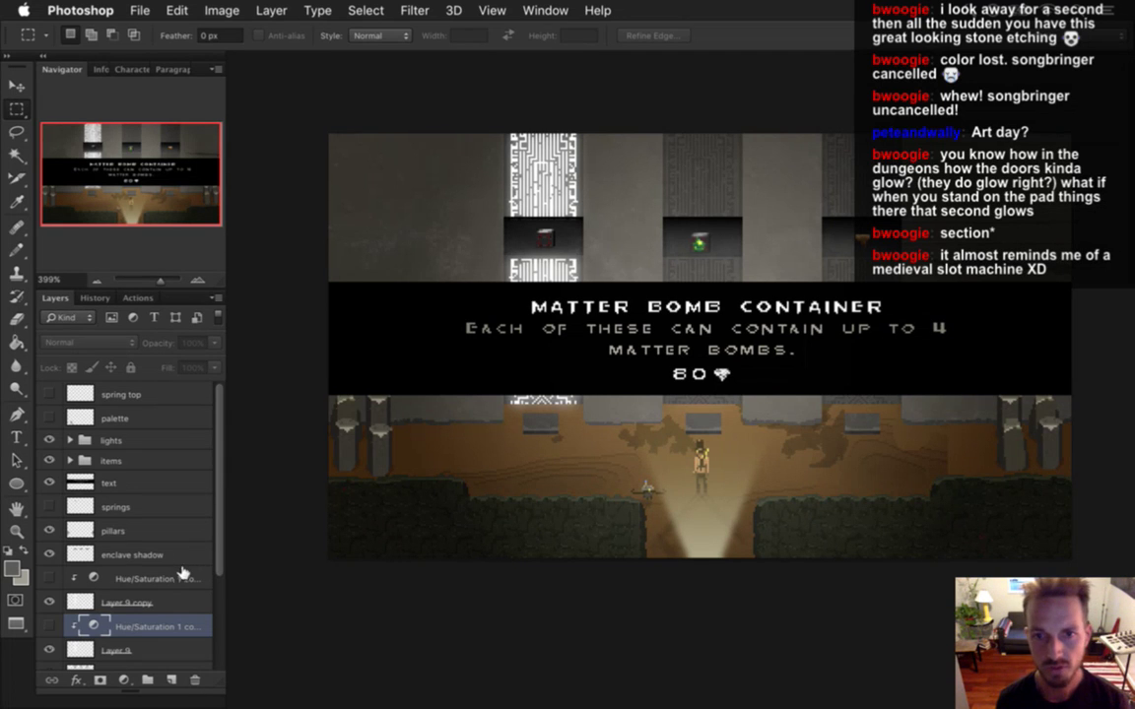
pyautogui.click(50, 484)
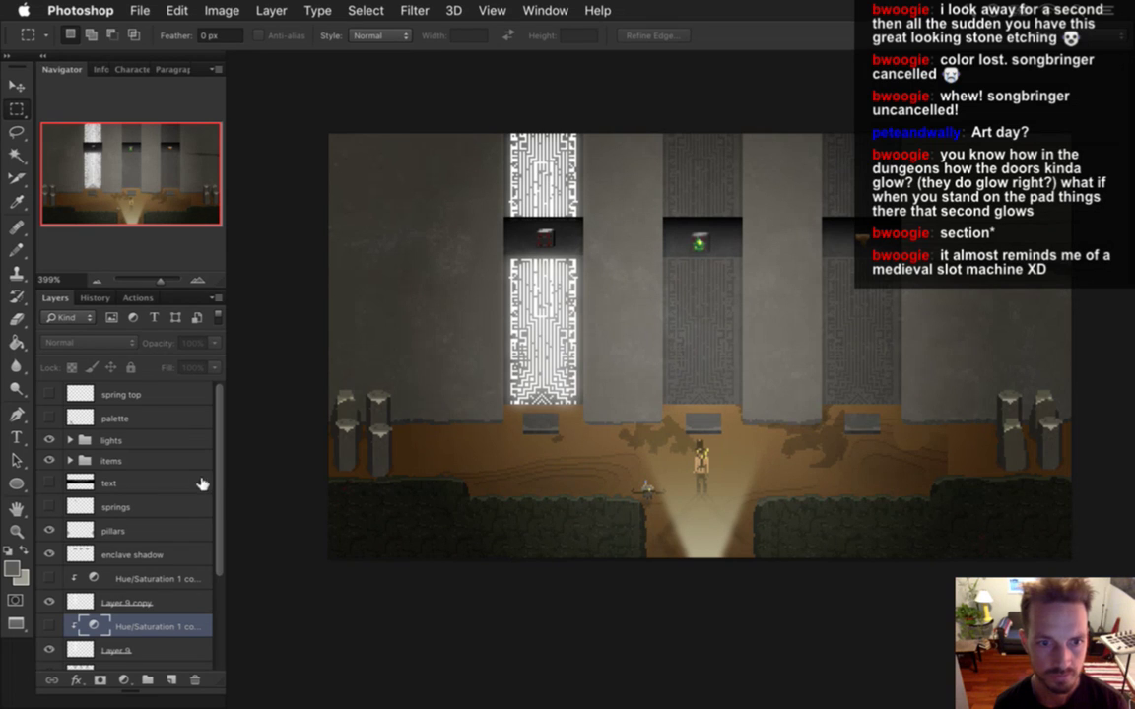
pyautogui.moveTo(217, 479); pyautogui.dragTo(220, 529)
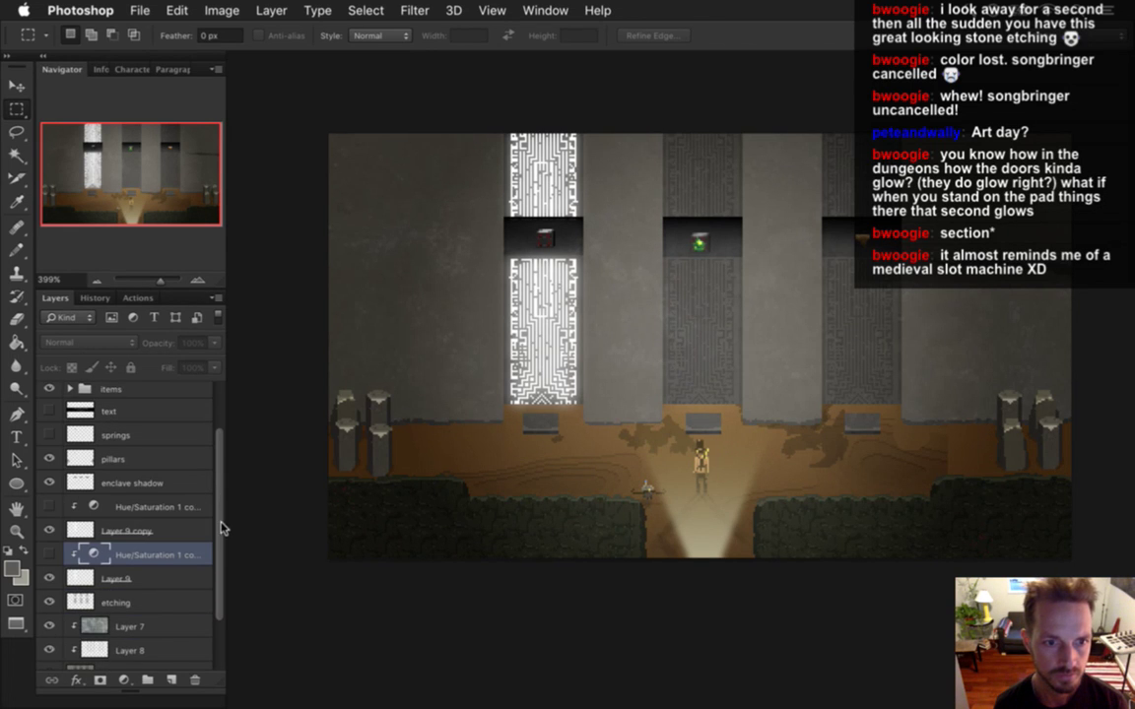
# Step: Create a layer group named "glow" directly above the Hue/Saturation adjustment of Layer 9 copy
pyautogui.click(148, 506)
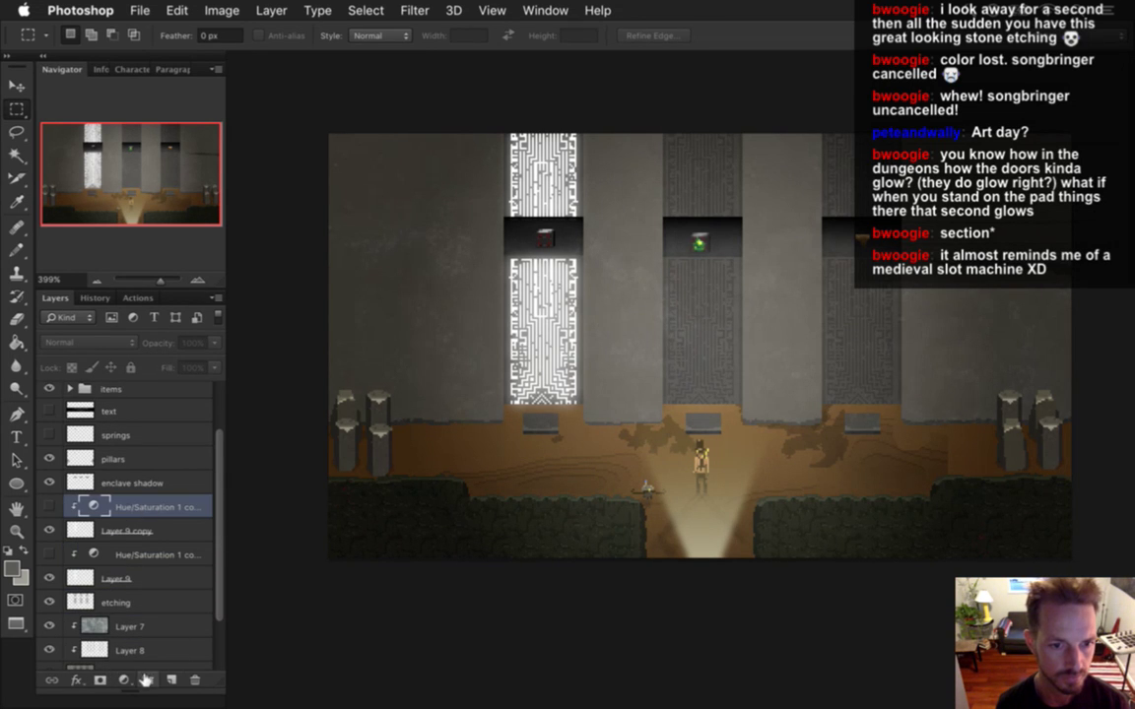
pyautogui.hotkey('ctrl', 'g')
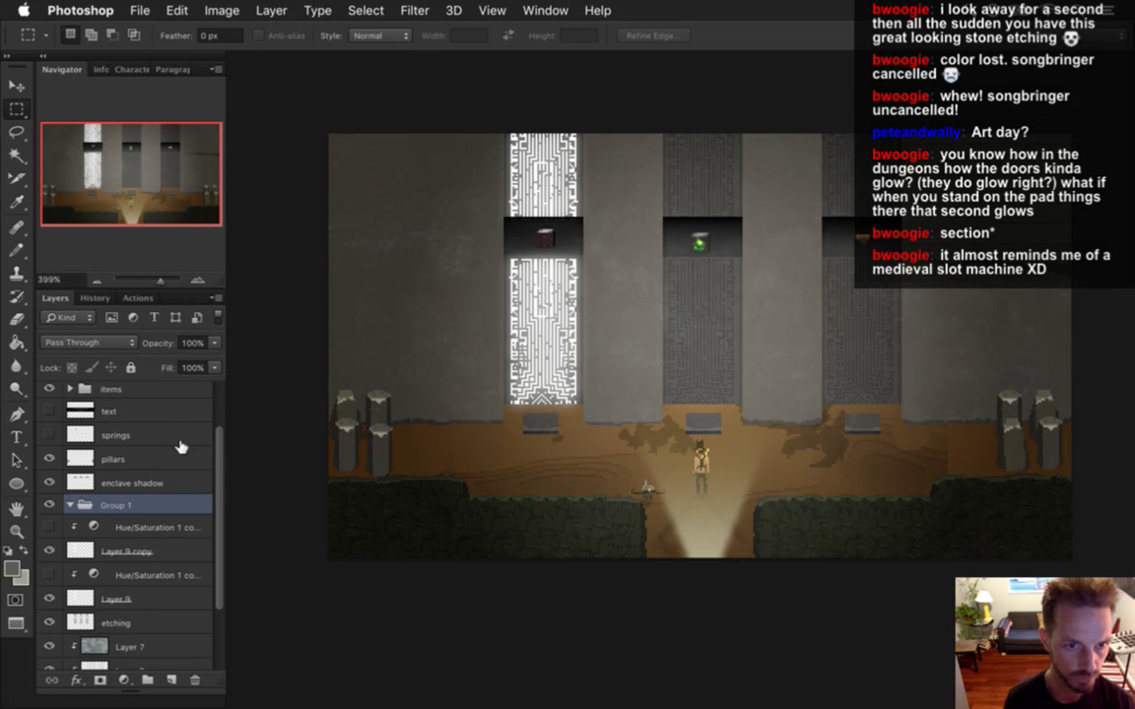
pyautogui.doubleClick(116, 504)
pyautogui.write('glow')
pyautogui.press('Return')
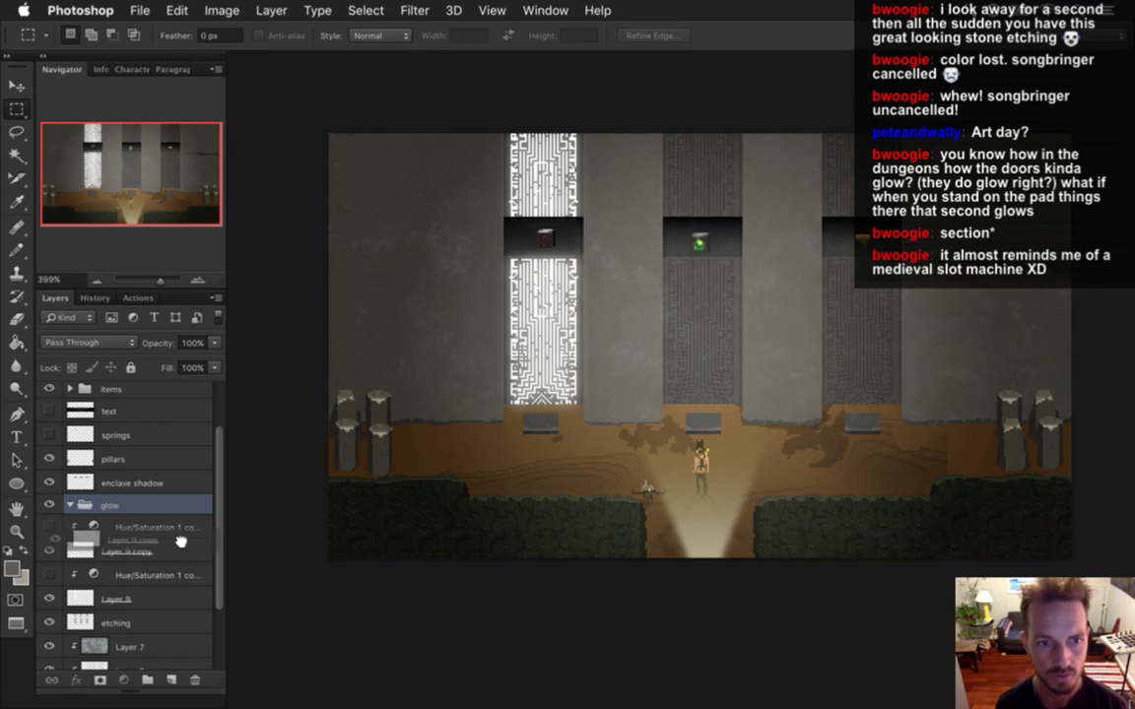
# Step: Move Layer 9, Layer 9 copy and their two Hue/Saturation adjustments into the glow group
pyautogui.click(177, 550)
pyautogui.keyDown('shift'); pyautogui.click(187, 527); pyautogui.keyUp('shift')
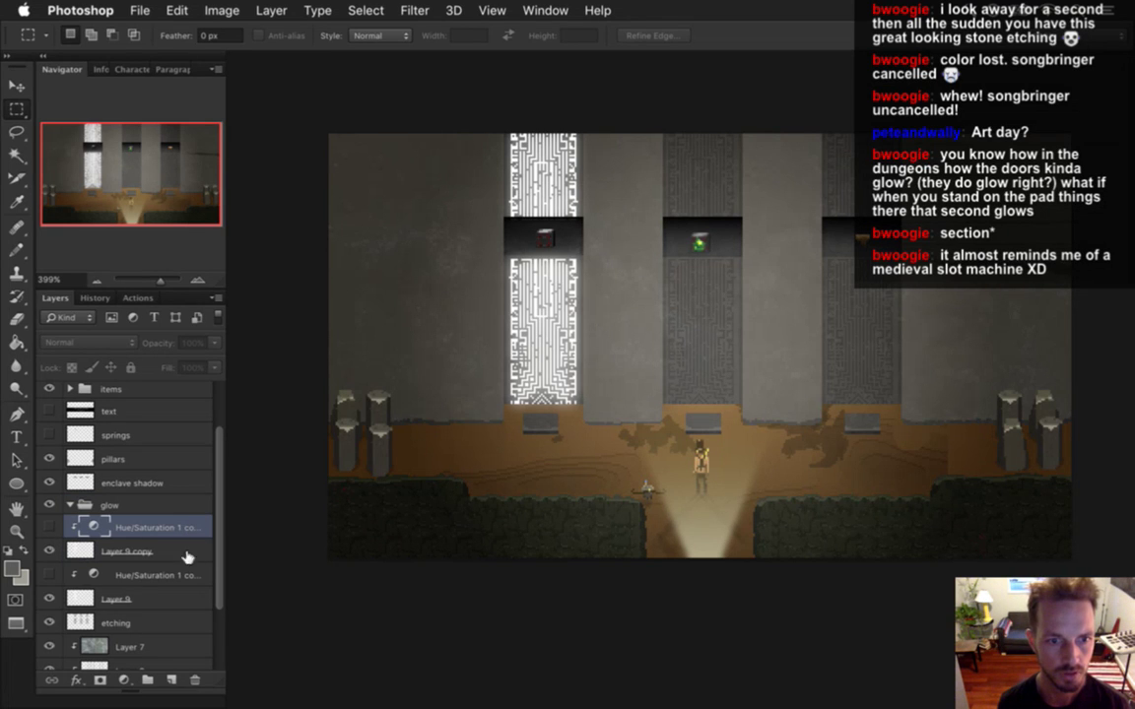
pyautogui.keyDown('shift'); pyautogui.click(170, 591); pyautogui.keyUp('shift')
pyautogui.moveTo(120, 533); pyautogui.dragTo(99, 506)
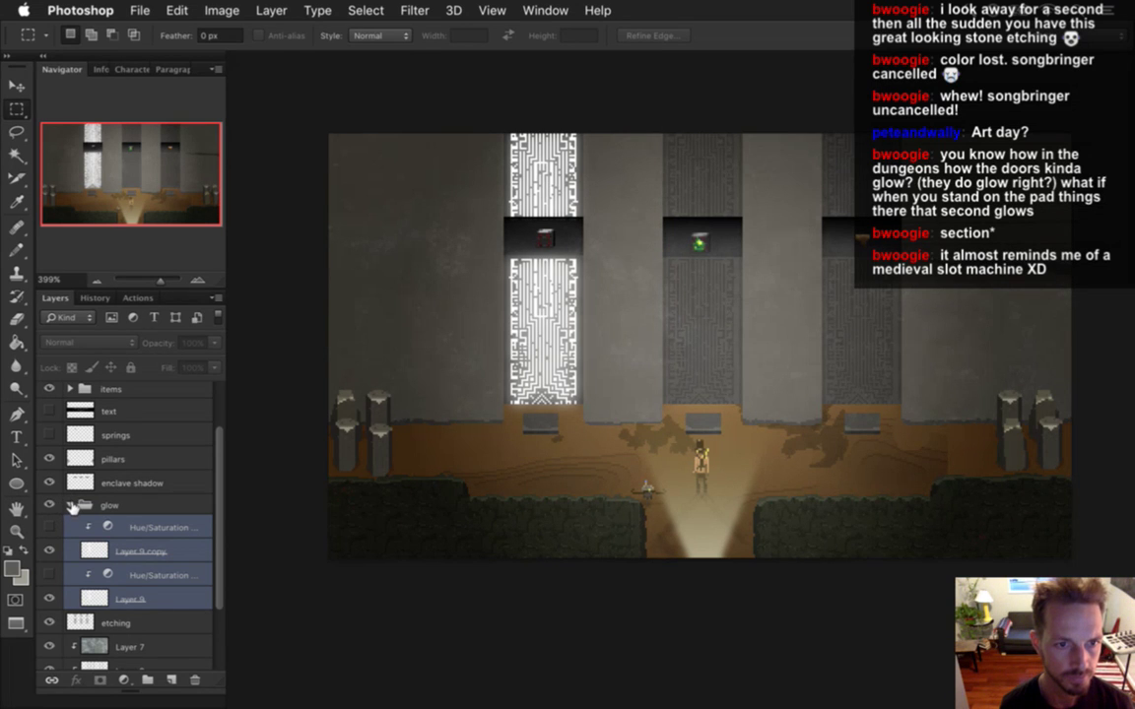
# Step: Collapse the glow group and compare the scene with it hidden and shown, leaving it visible
pyautogui.click(49, 506)
pyautogui.click(70, 505)
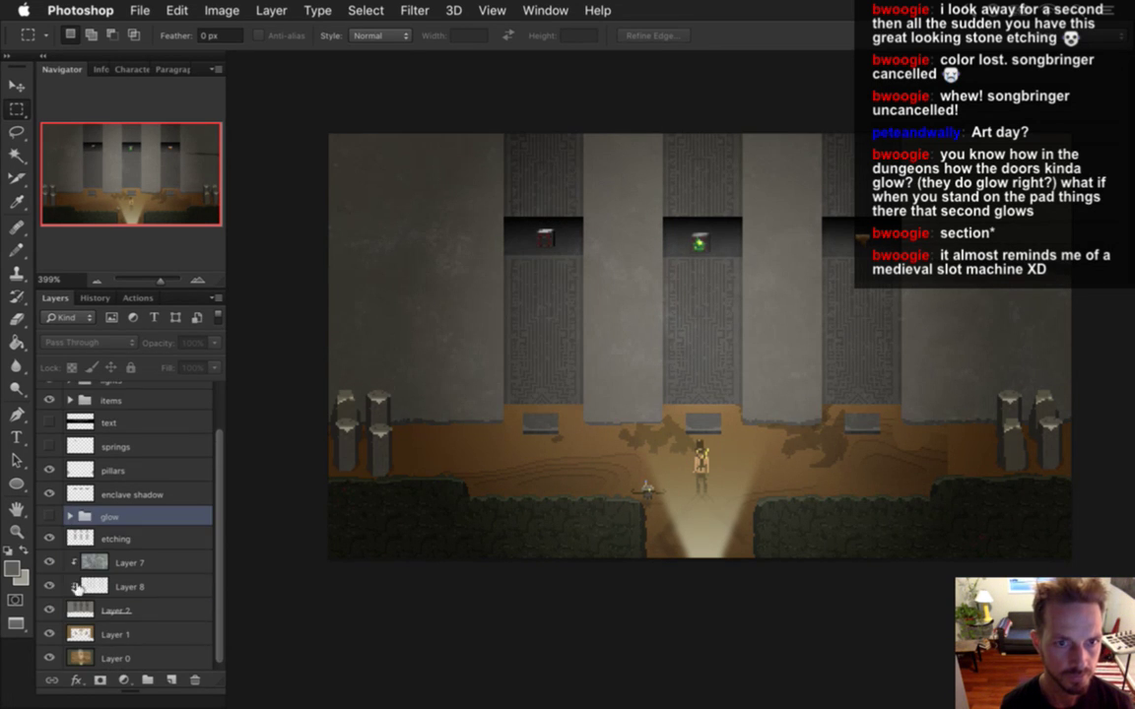
pyautogui.click(50, 516)
pyautogui.click(50, 516)
pyautogui.click(49, 516)
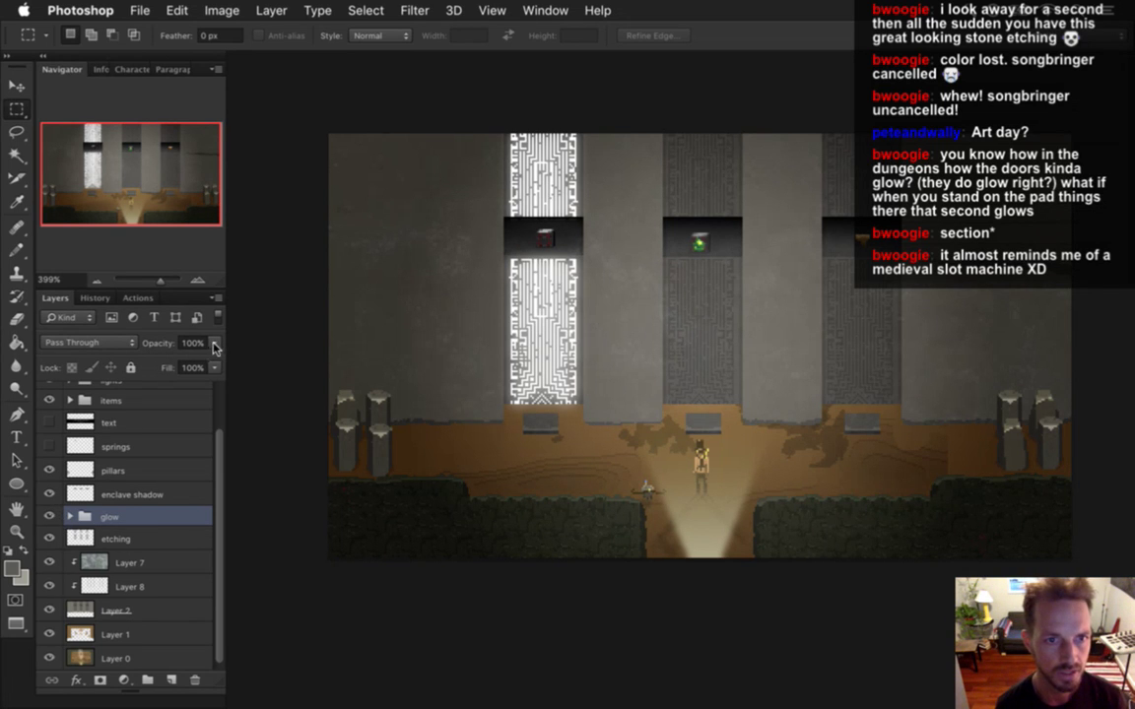
# Step: Expand the glow group and lower Layer 9's opacity to 61%
pyautogui.click(70, 516)
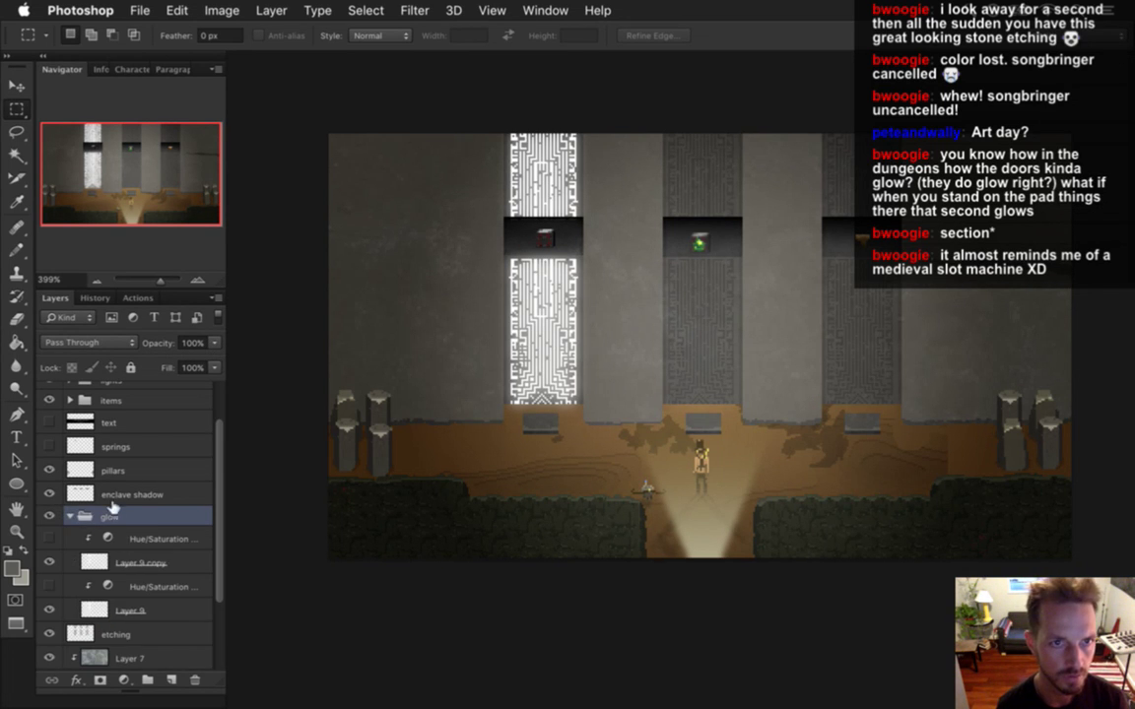
pyautogui.click(99, 605)
pyautogui.click(213, 342)
pyautogui.moveTo(200, 360); pyautogui.dragTo(186, 363)
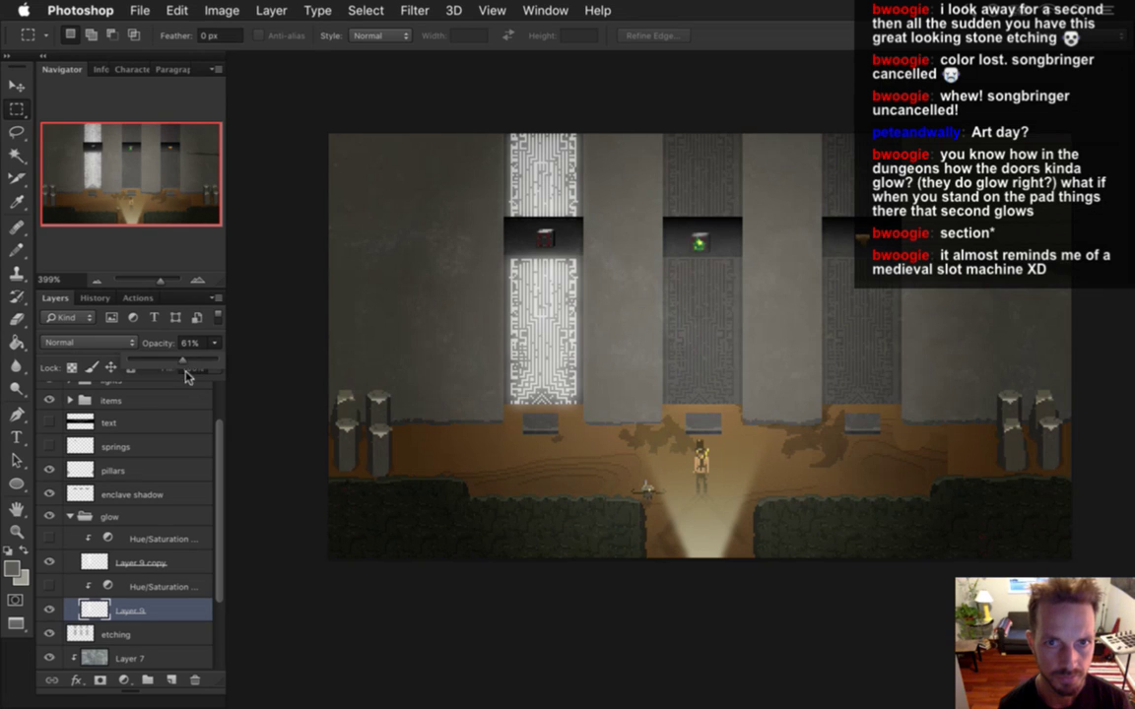
pyautogui.click(172, 337)
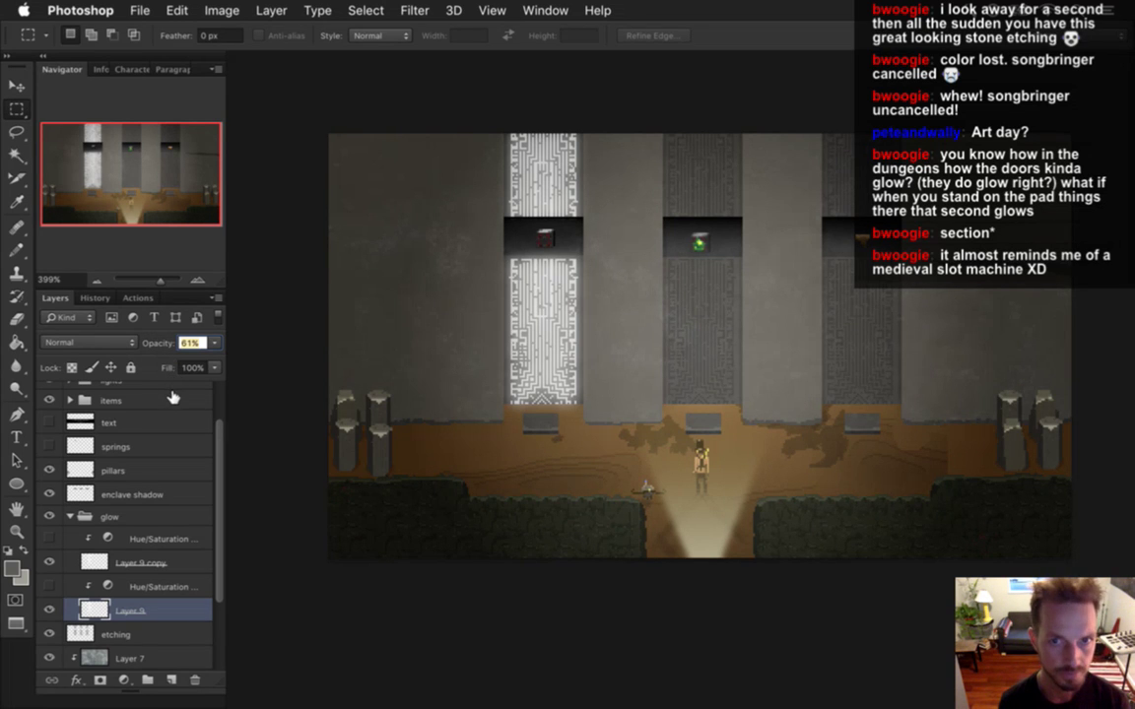
# Step: Compare the glowing panel with Layer 9 copy hidden and shown, leaving the layer visible
pyautogui.click(99, 562)
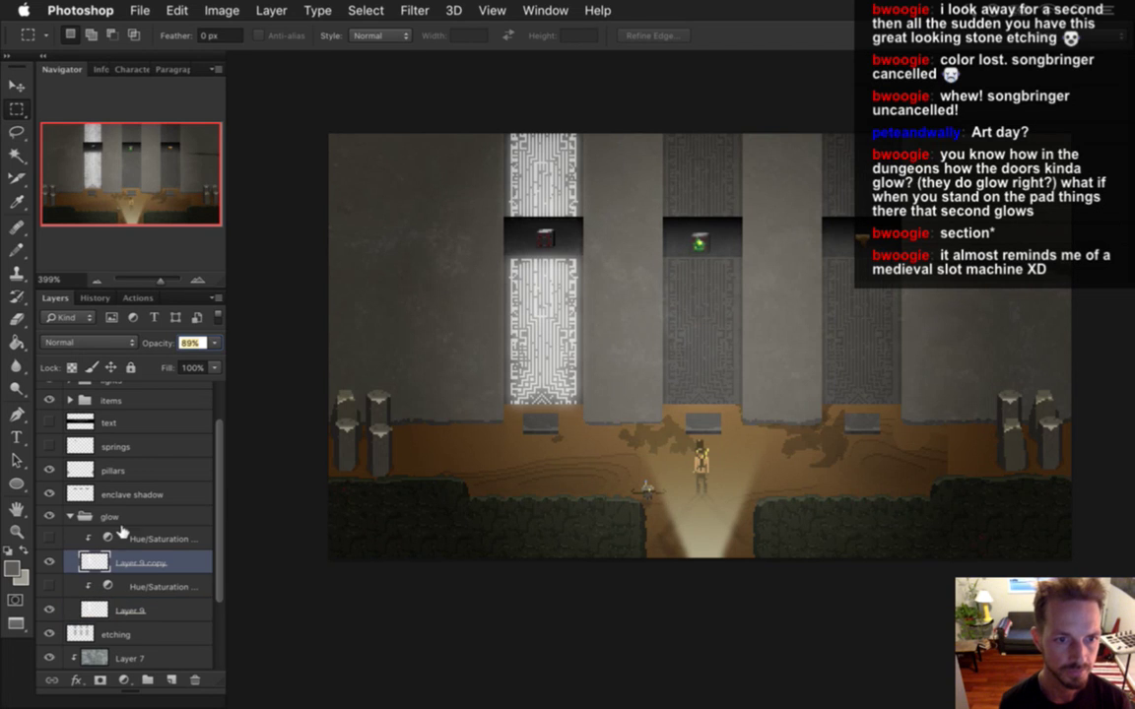
pyautogui.click(51, 563)
pyautogui.click(50, 564)
pyautogui.click(50, 563)
pyautogui.click(51, 563)
pyautogui.click(51, 562)
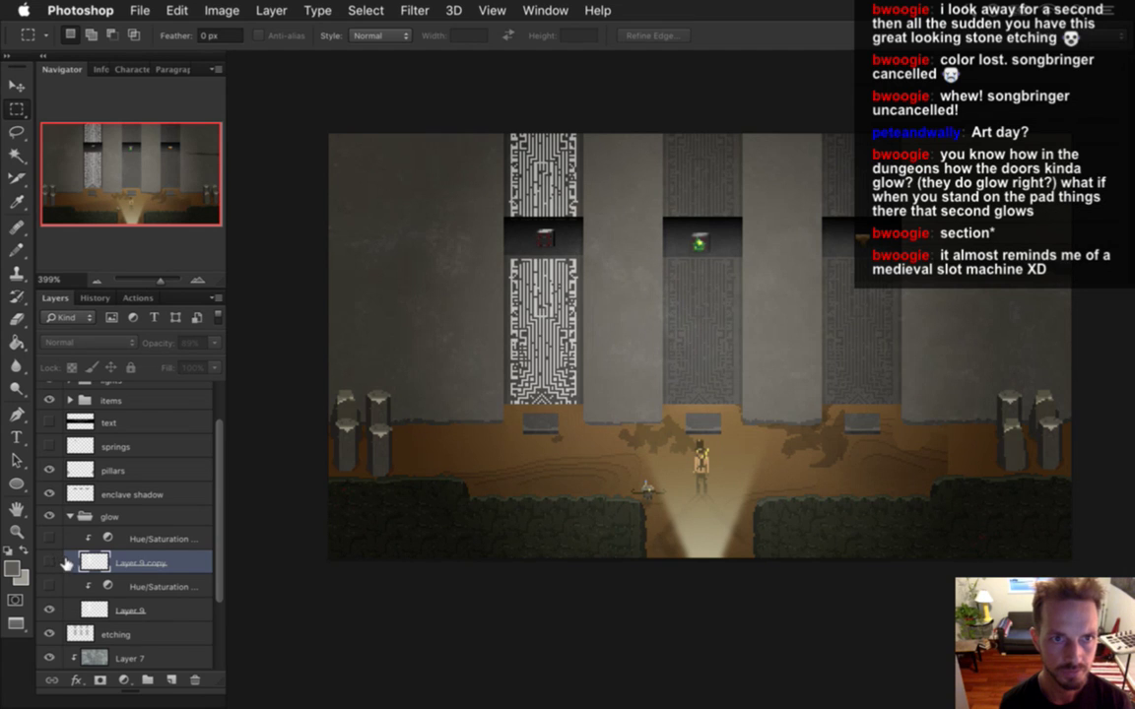
pyautogui.click(50, 563)
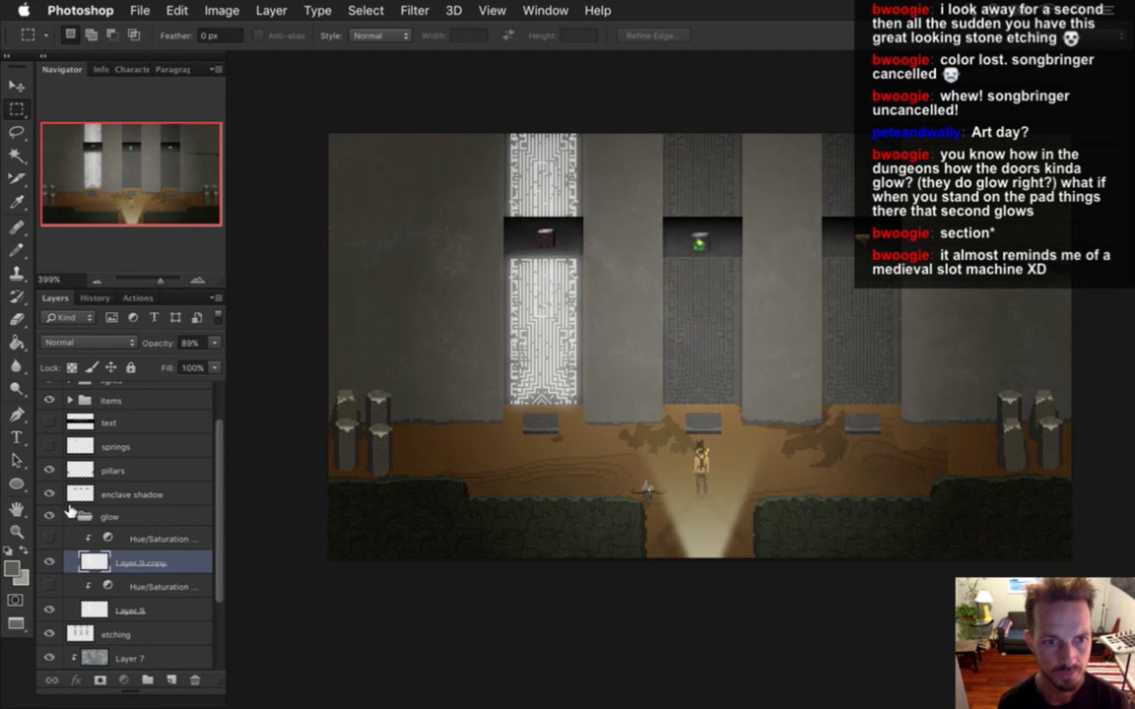
# Step: Collapse and hide the glow group, and hide Layer 7 and the lights group
pyautogui.click(69, 516)
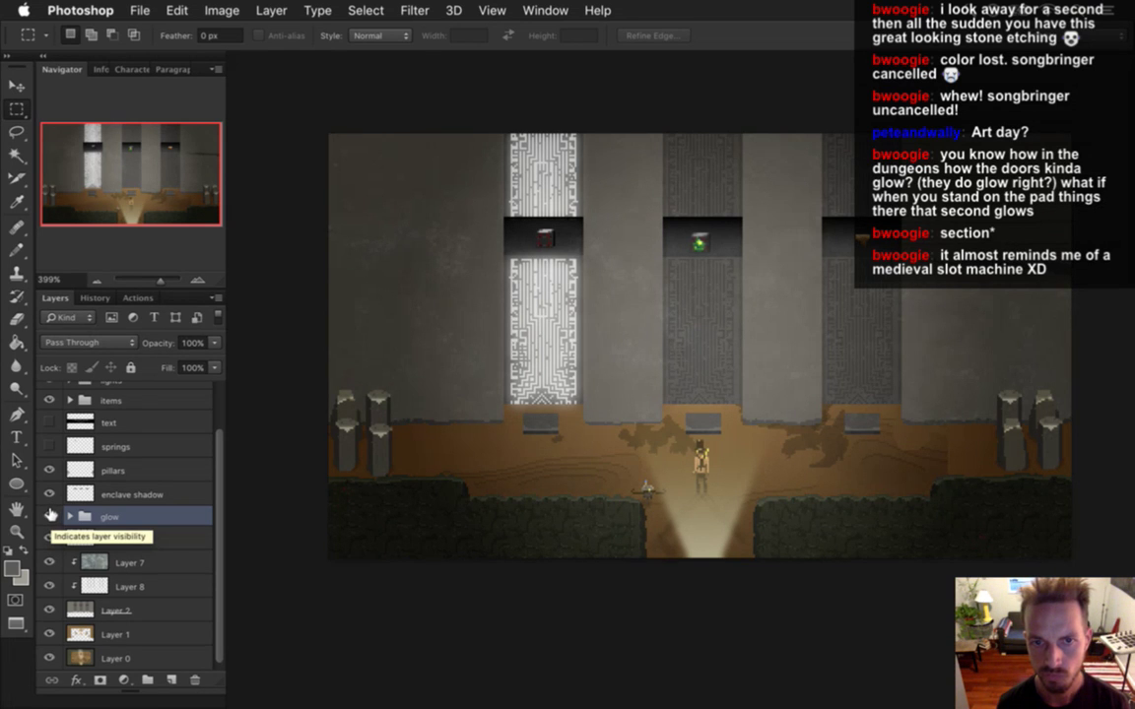
pyautogui.click(49, 516)
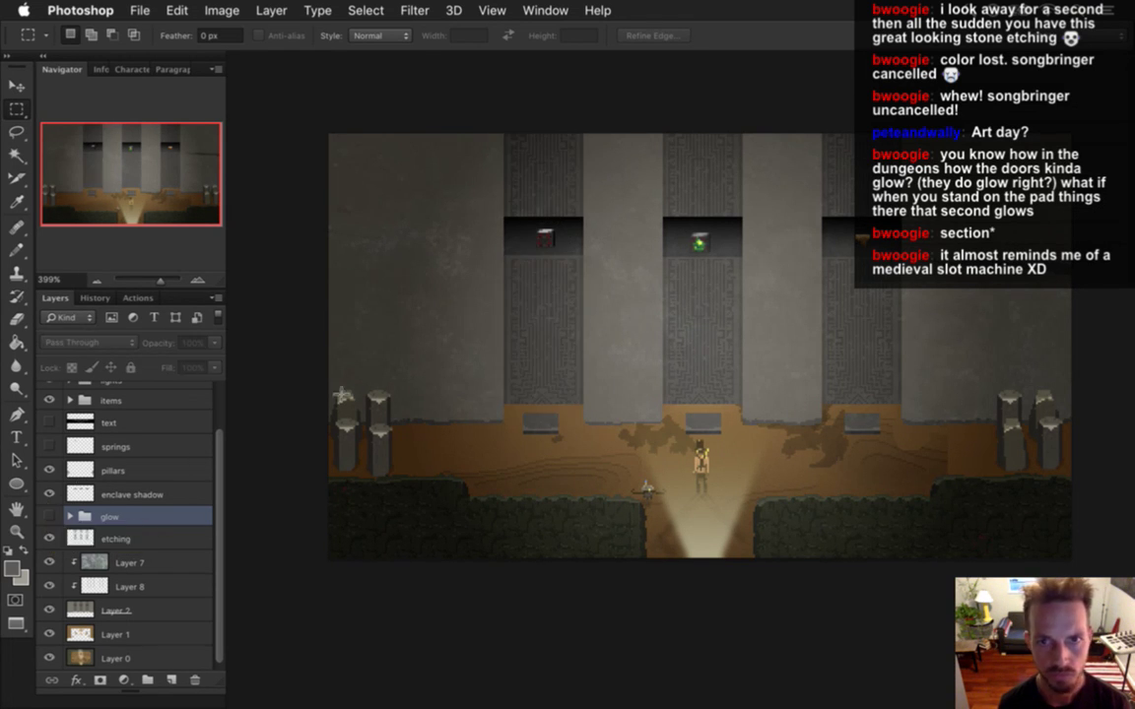
pyautogui.moveTo(551, 258); pyautogui.dragTo(603, 263)
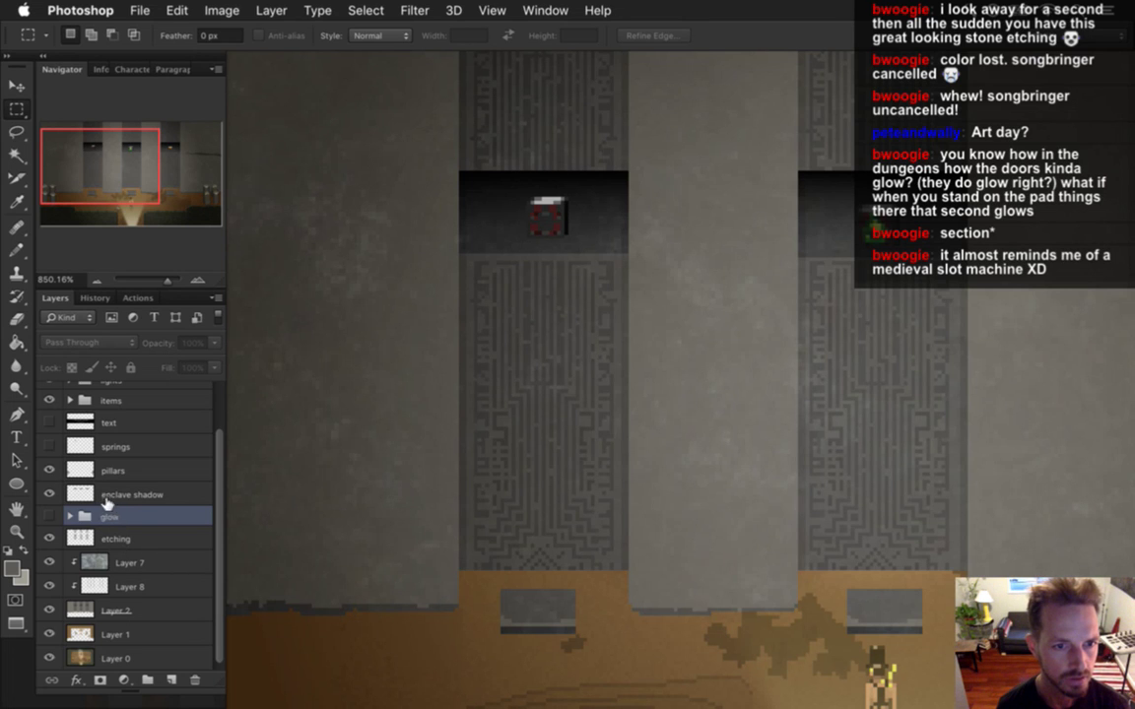
pyautogui.click(51, 563)
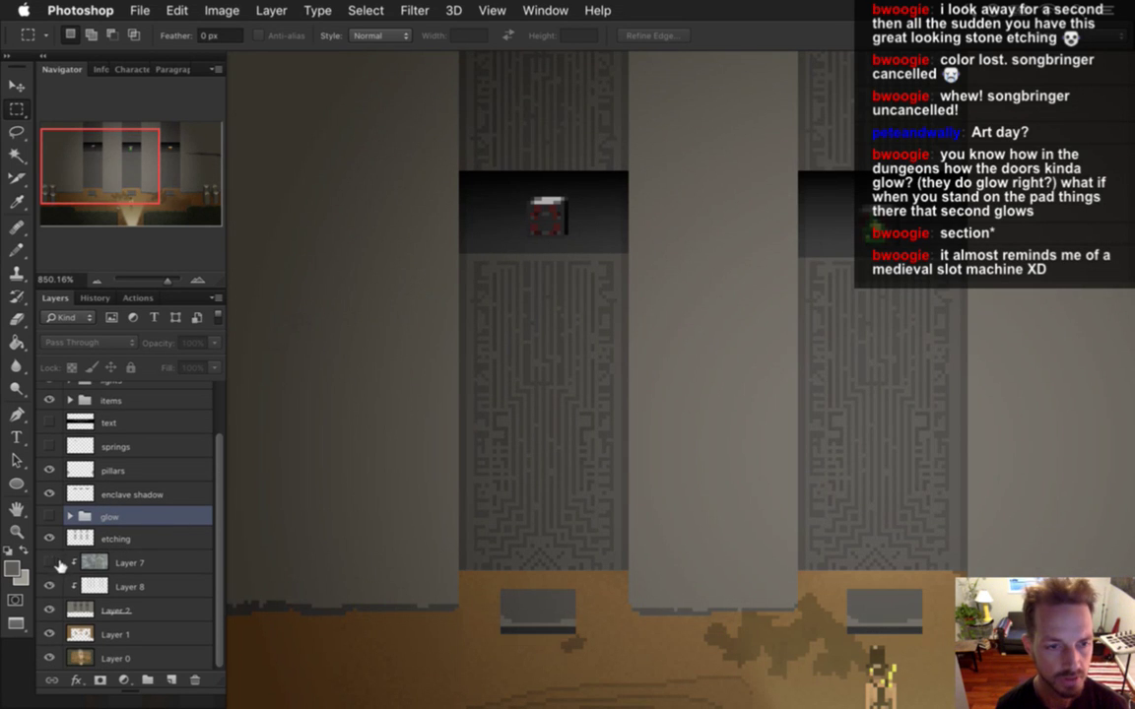
pyautogui.click(54, 379)
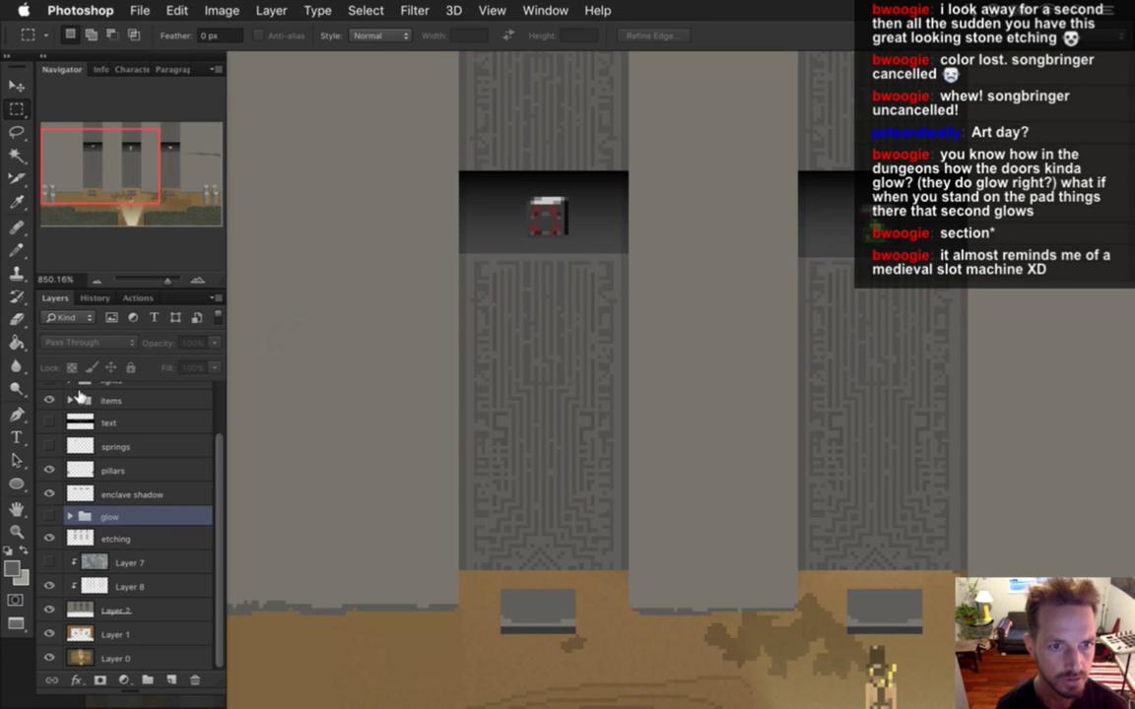
# Step: Move the springs layer above the text layer
pyautogui.click(83, 446)
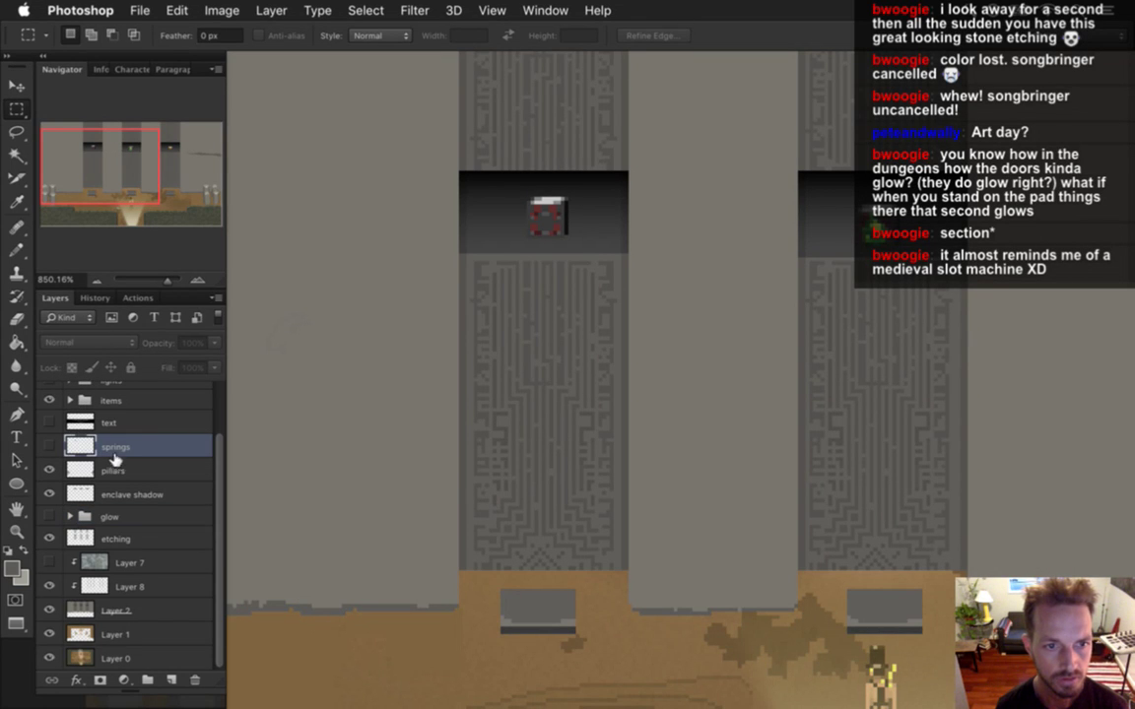
pyautogui.scroll(3, 195, 540)
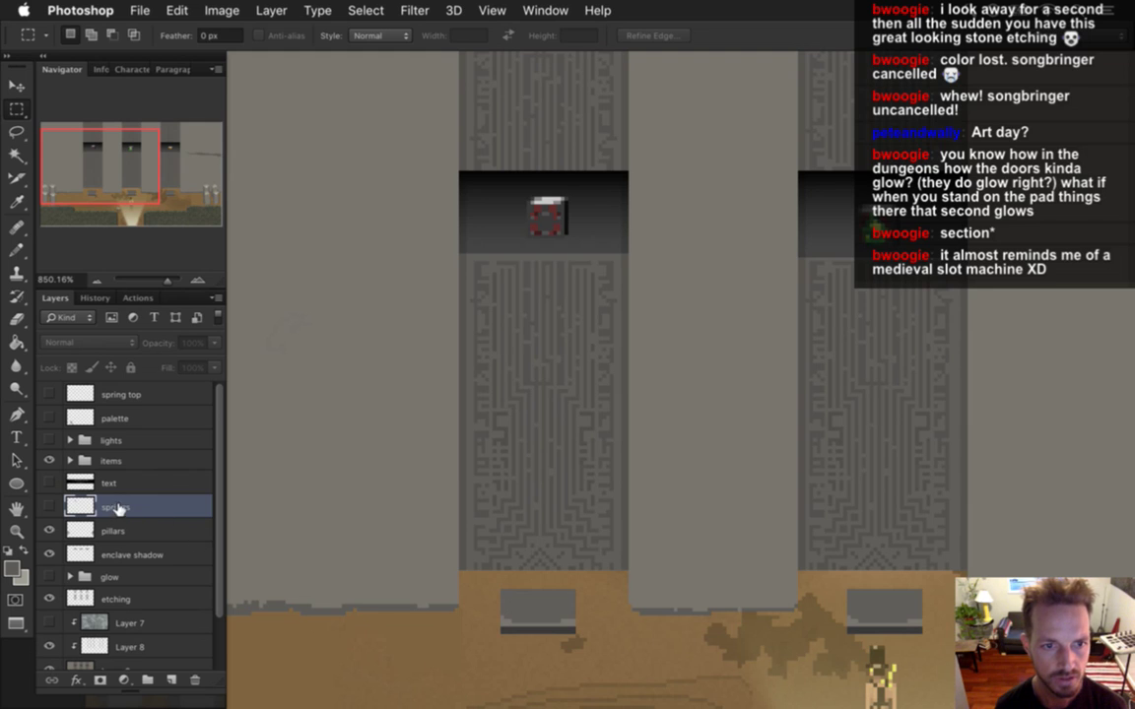
pyautogui.moveTo(120, 504); pyautogui.dragTo(163, 482)
pyautogui.scroll(-3, 219, 532)
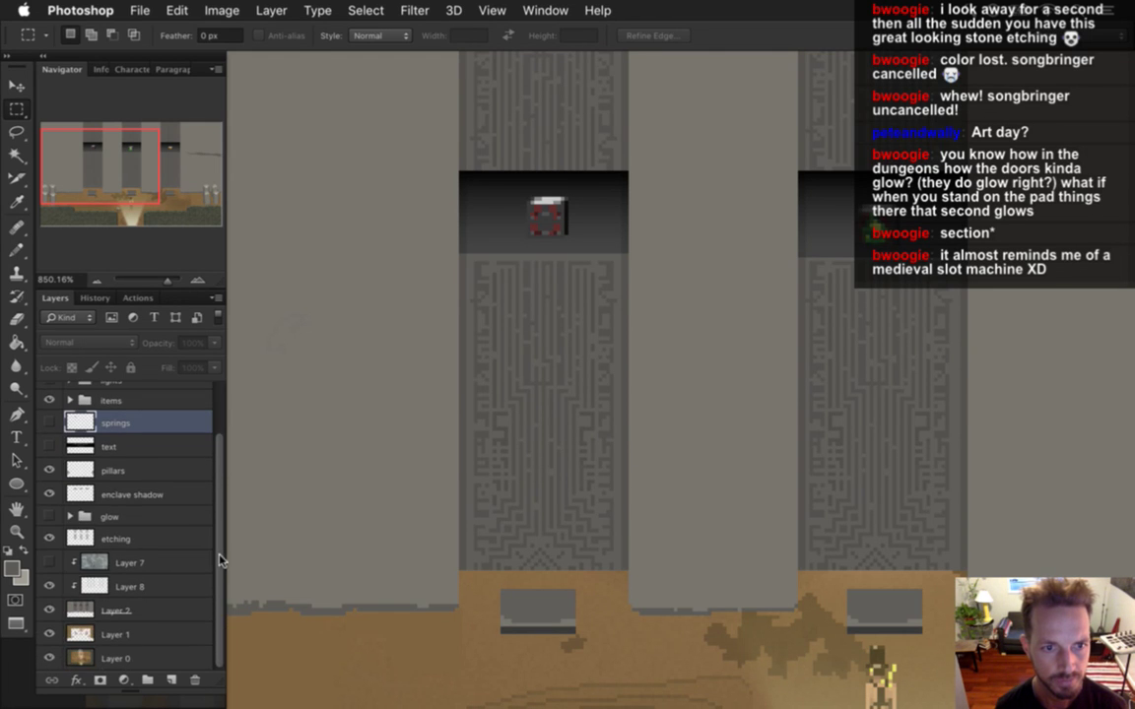
# Step: Hide the enclave shadow layer
pyautogui.click(113, 471)
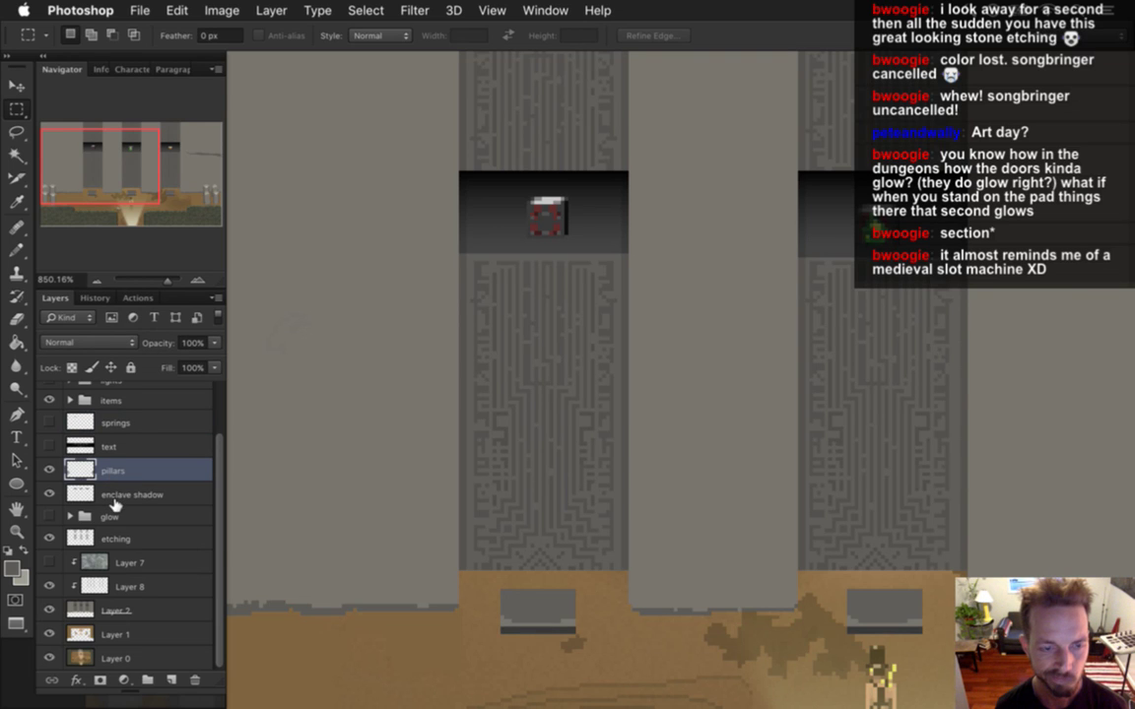
pyautogui.click(114, 495)
pyautogui.click(50, 495)
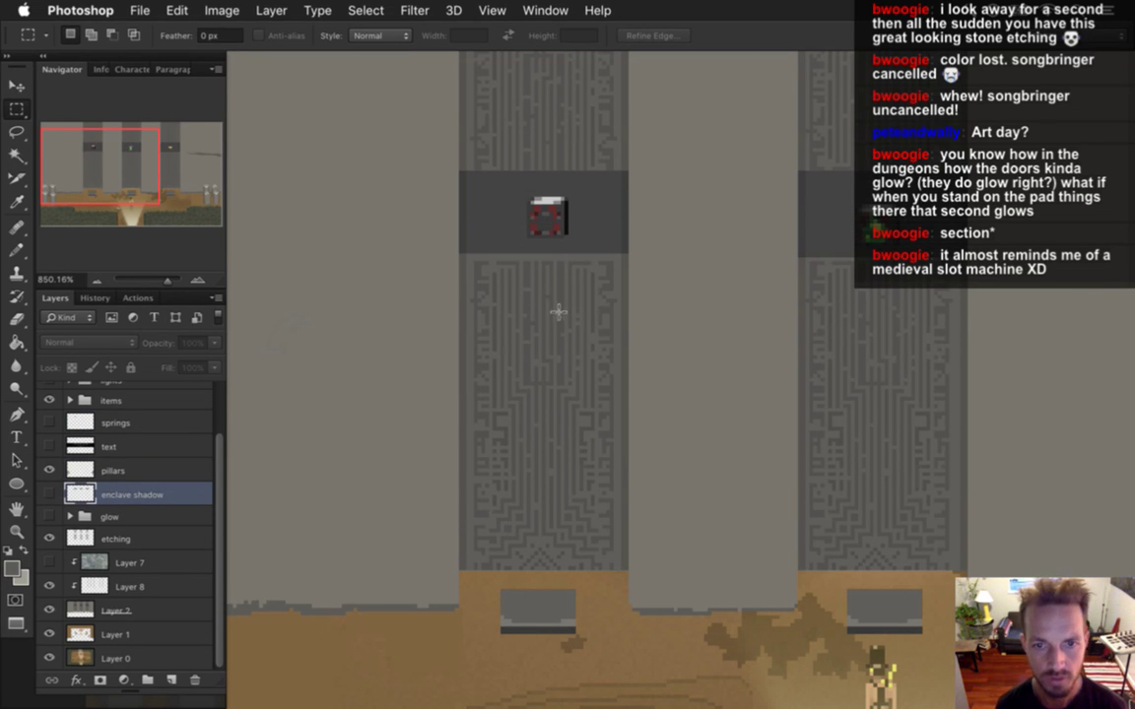
# Step: Sample the dark colour of the left pedestal's lower edge and try pencil strokes in the left recess on Layer 2
pyautogui.press('i')
pyautogui.click(542, 633)
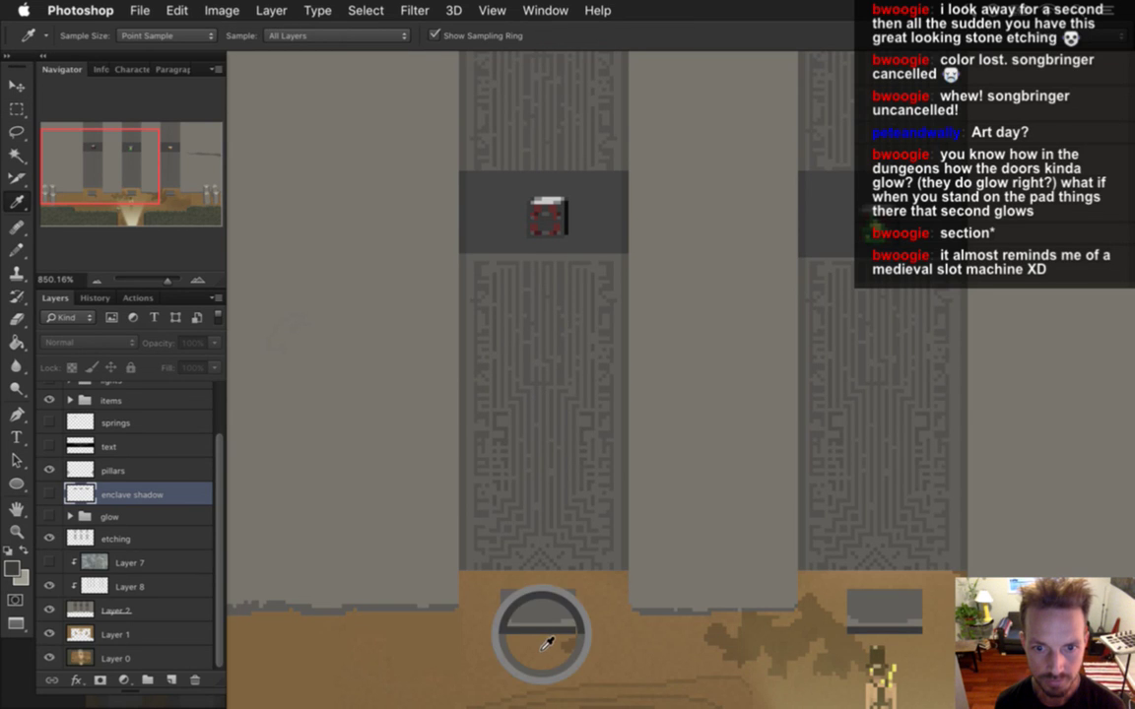
pyautogui.press('b')
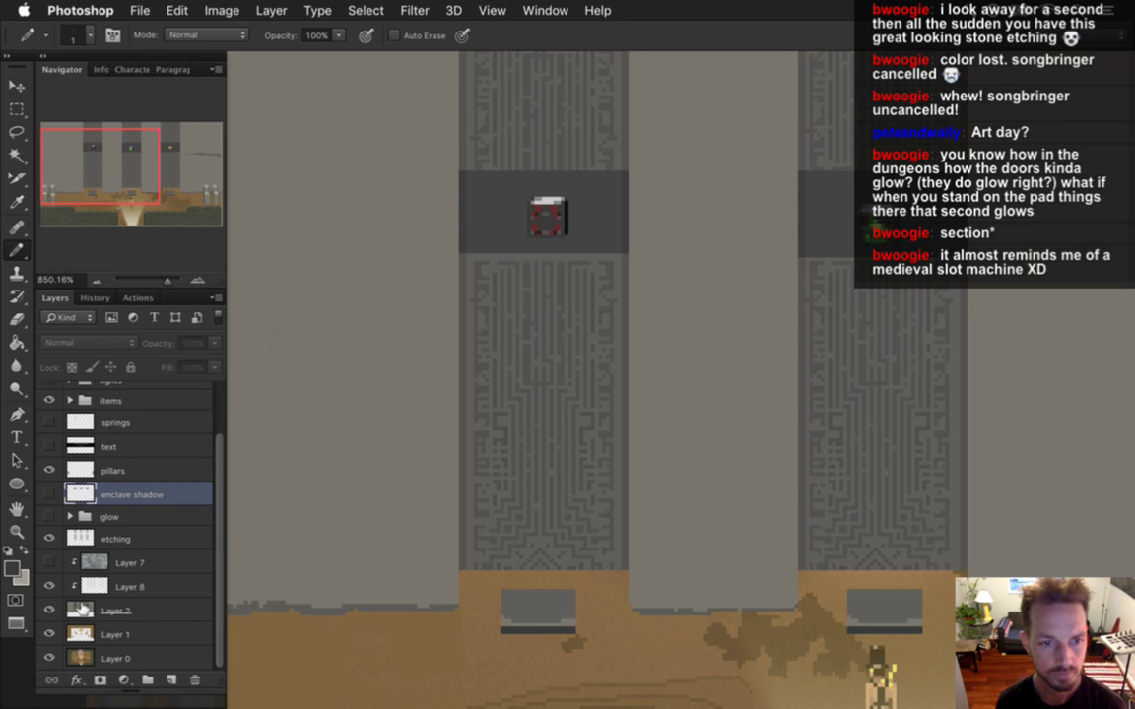
pyautogui.click(71, 611)
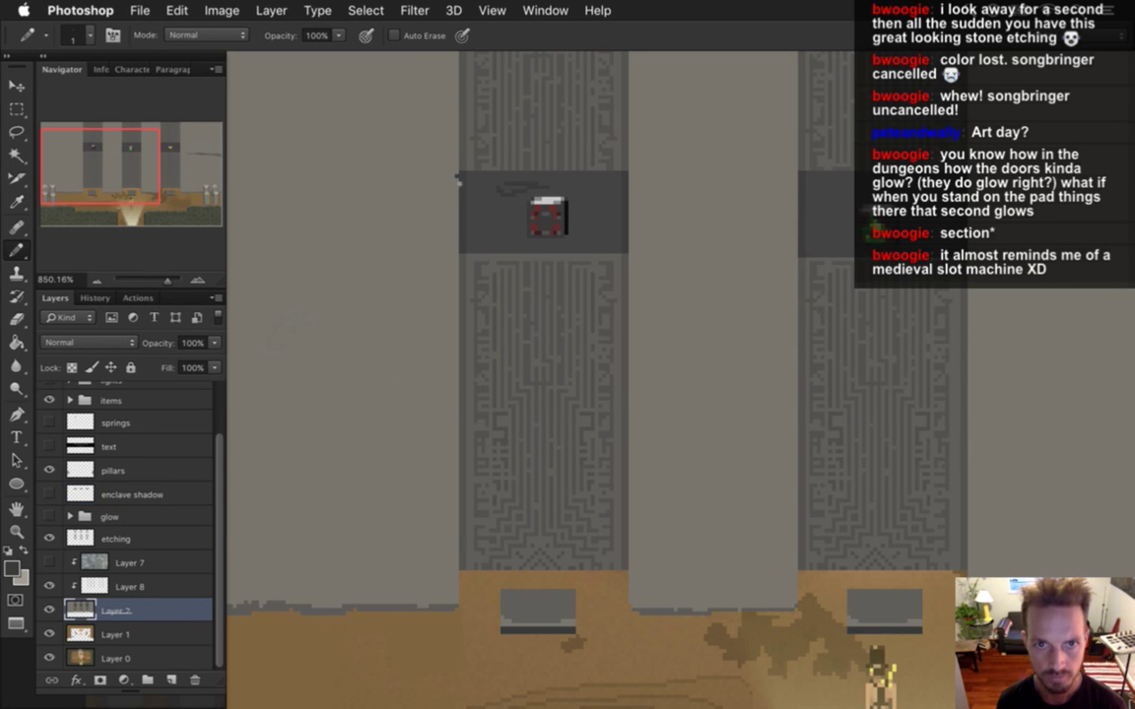
pyautogui.keyDown('super'); pyautogui.click(478, 183); pyautogui.keyUp('super')
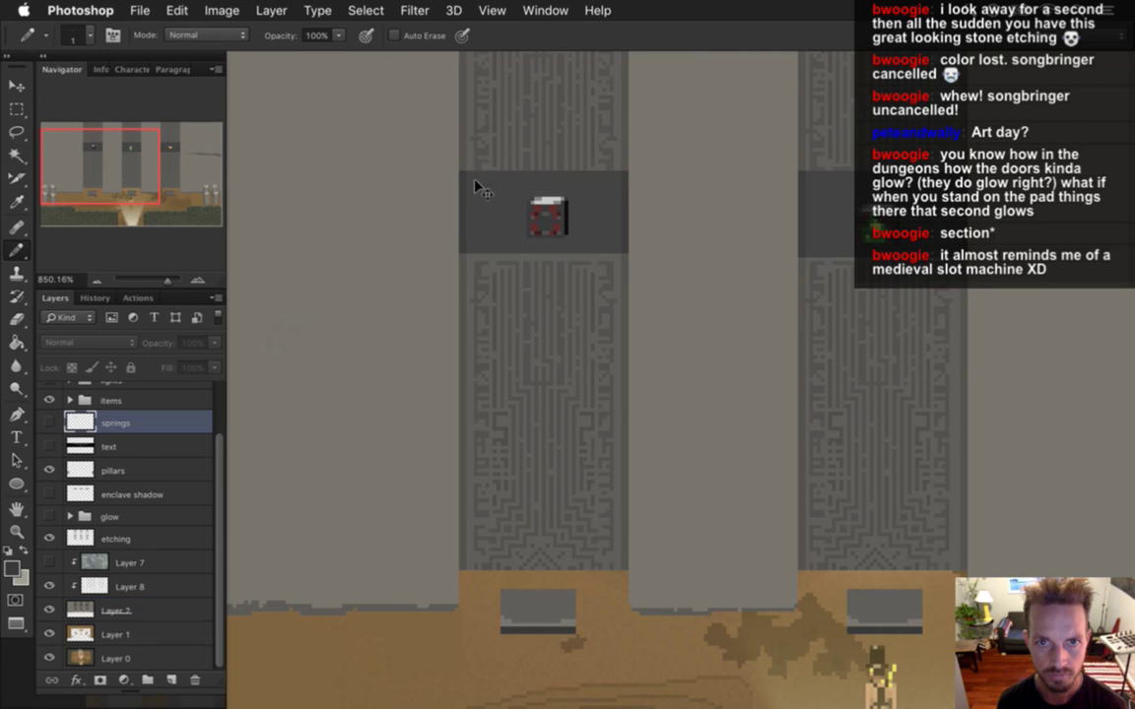
pyautogui.click(81, 610)
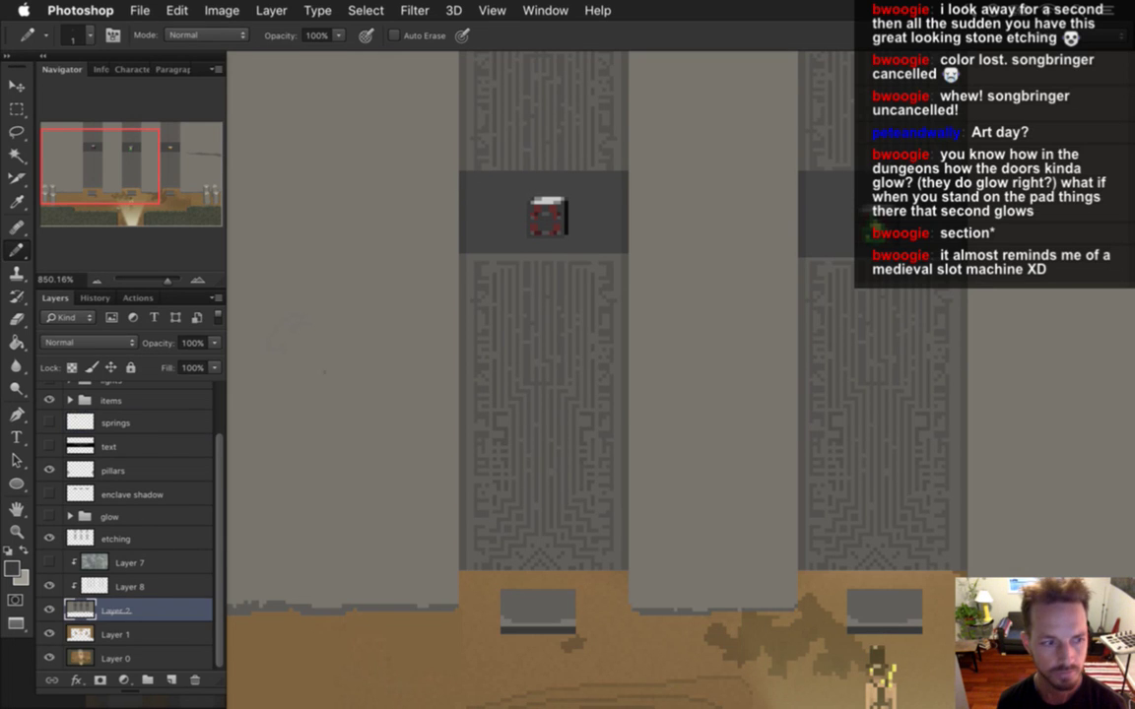
# Step: Try to nudge the item in the left recess down with the whole items group selected
pyautogui.press('m')
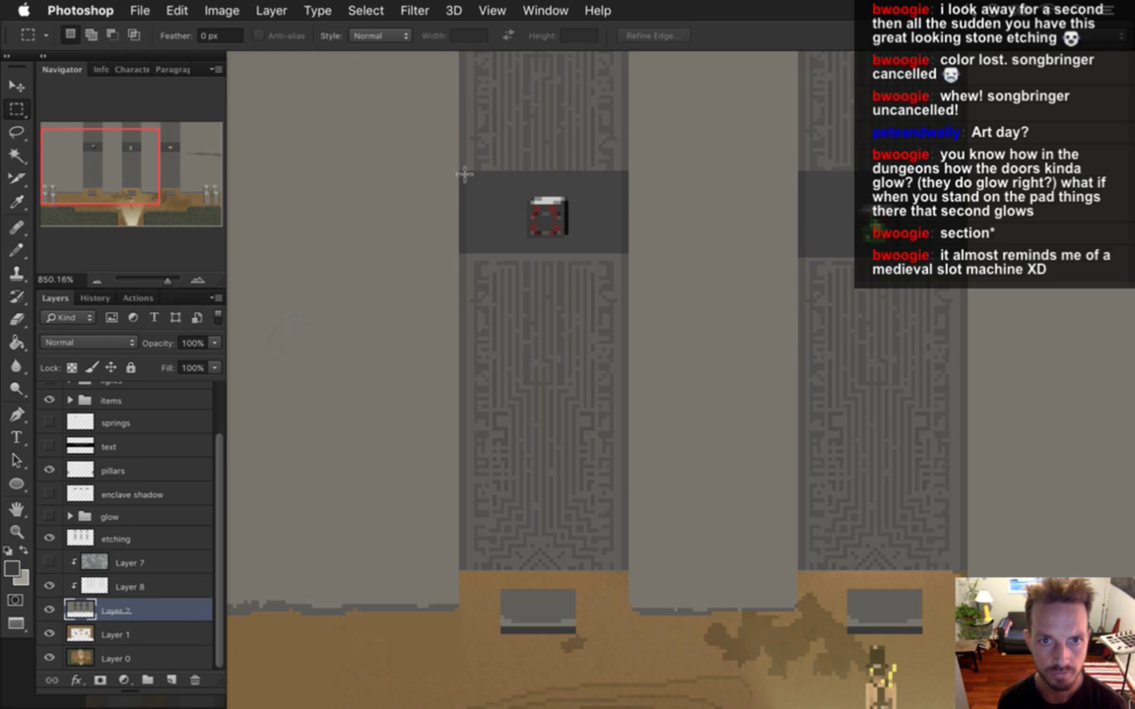
pyautogui.moveTo(463, 175); pyautogui.dragTo(580, 197)
pyautogui.scroll(2, 198, 394)
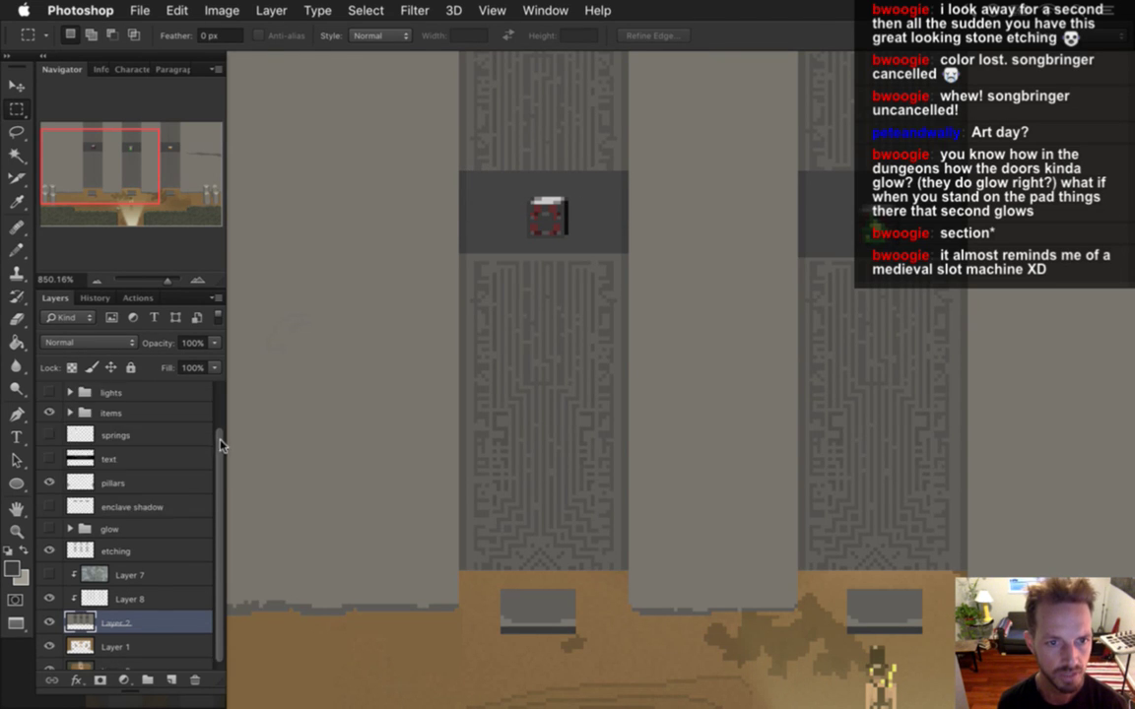
pyautogui.click(119, 438)
pyautogui.press('v')
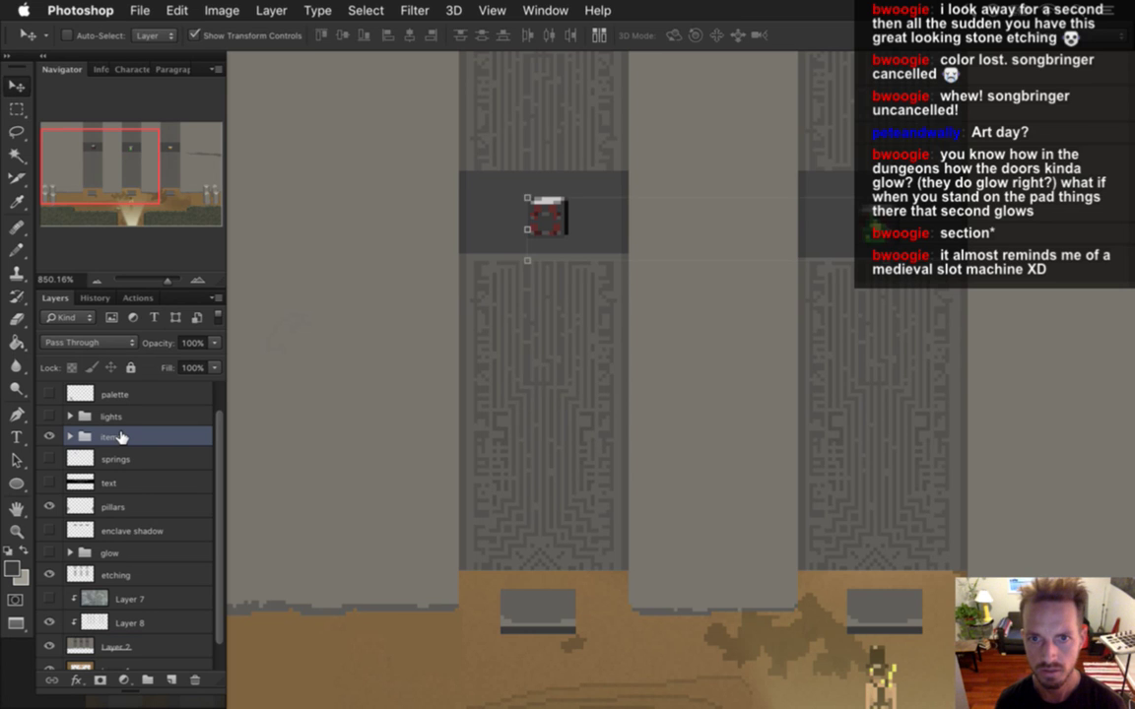
pyautogui.press('m')
pyautogui.moveTo(516, 195); pyautogui.dragTo(585, 226)
pyautogui.press('v')
pyautogui.press('Down')
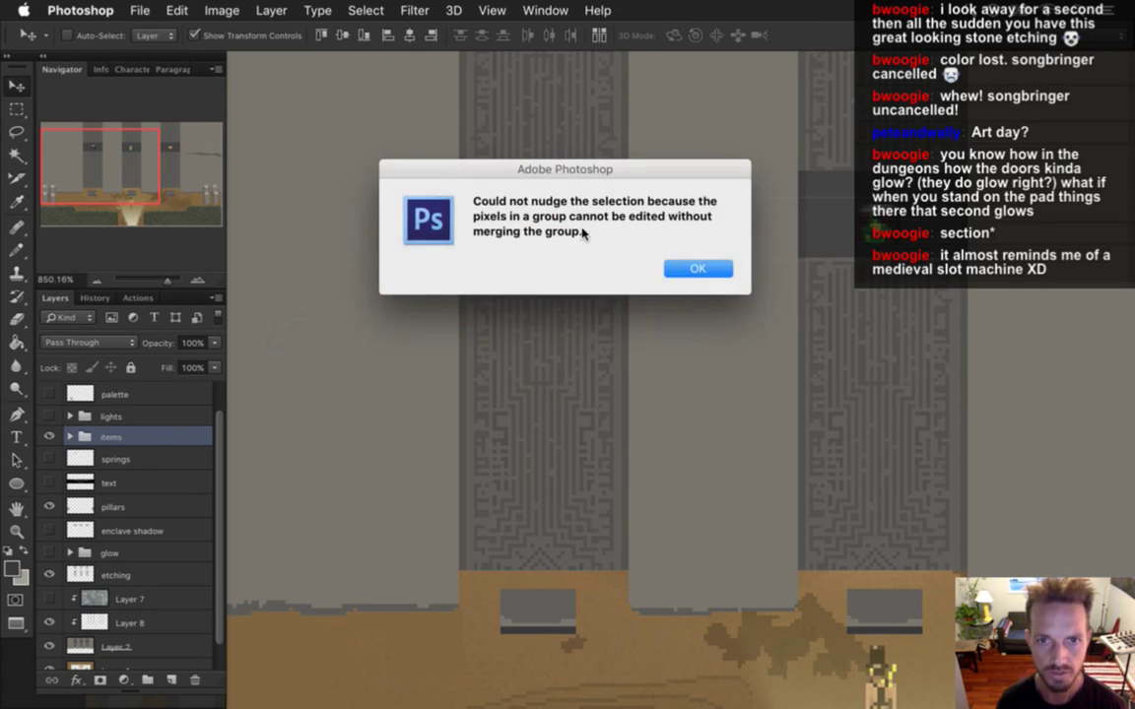
pyautogui.click(715, 268)
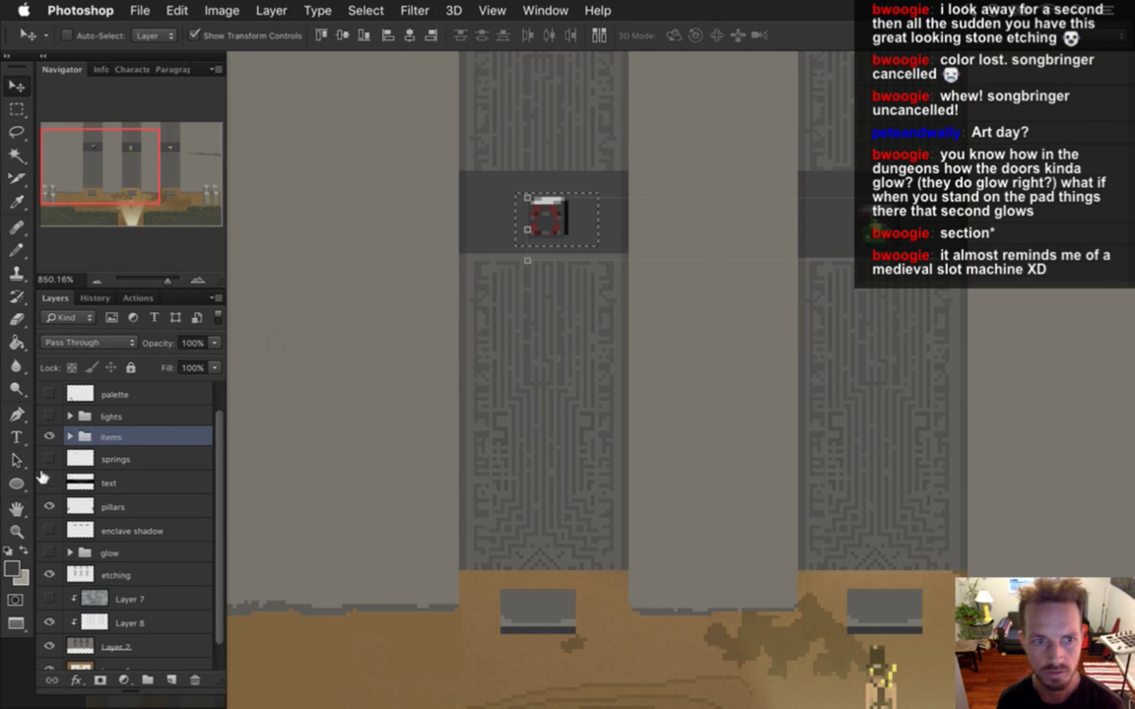
# Step: Select Layer 4 inside the items group and nudge the left recess's item slightly down and to the left
pyautogui.click(70, 436)
pyautogui.click(126, 460)
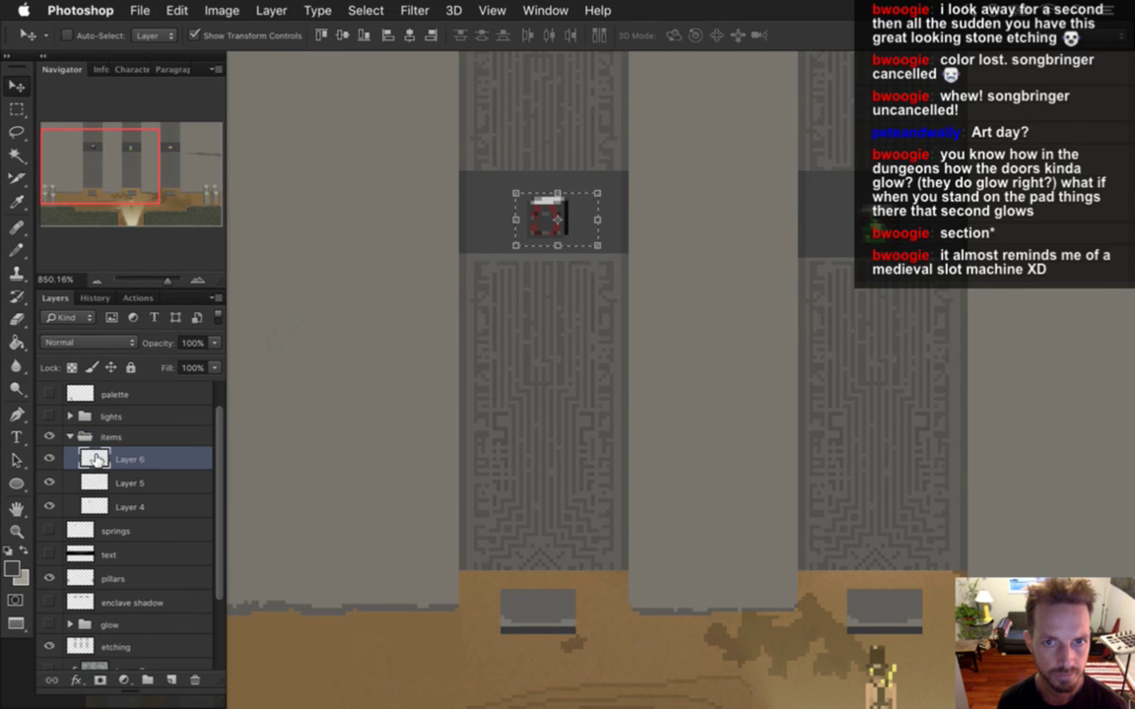
pyautogui.press('m')
pyautogui.click(392, 256)
pyautogui.click(91, 480)
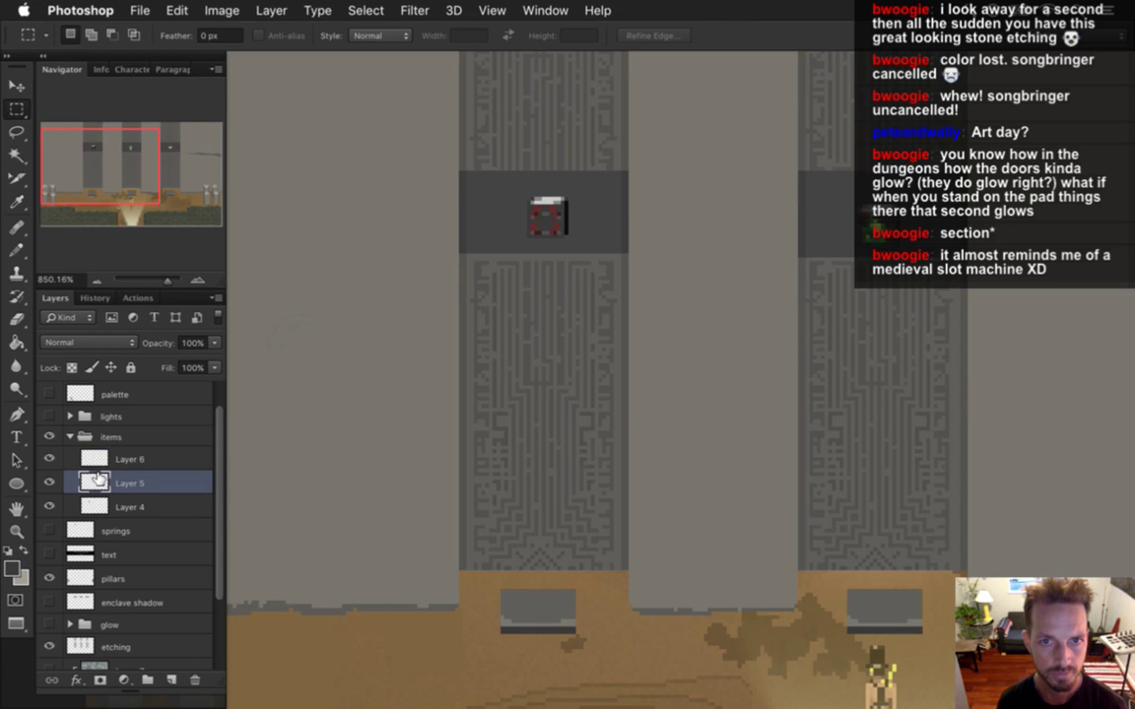
pyautogui.press('v')
pyautogui.click(106, 505)
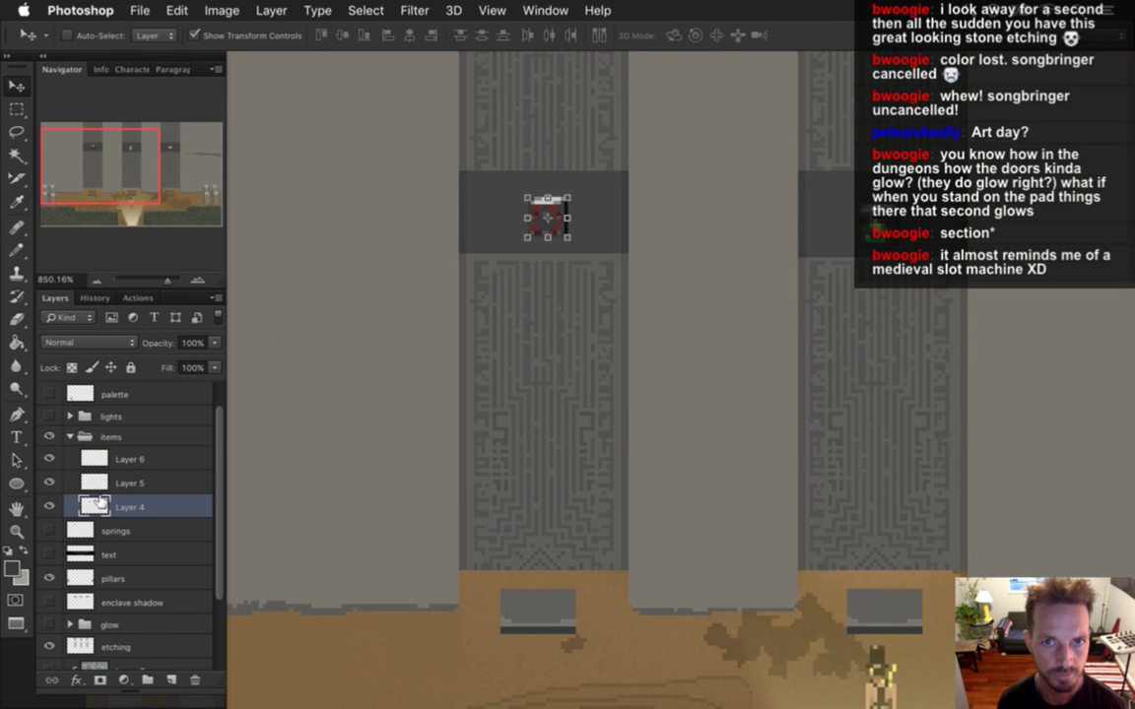
pyautogui.press('Down')
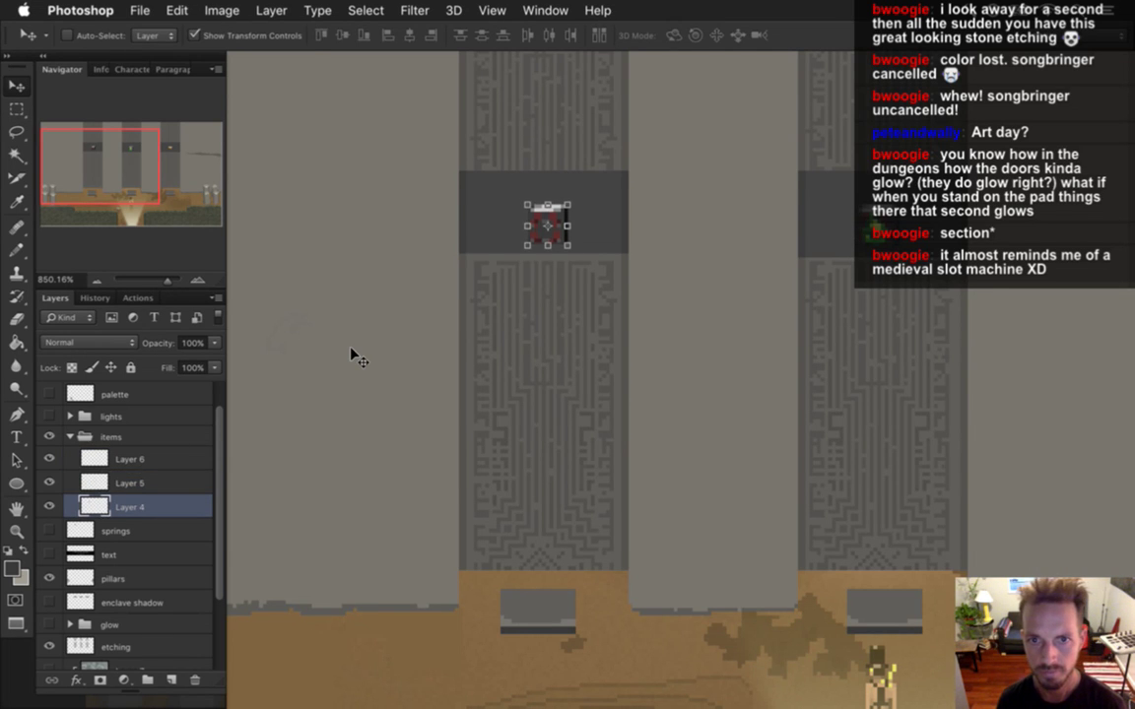
pyautogui.press('Up')
pyautogui.press('l')
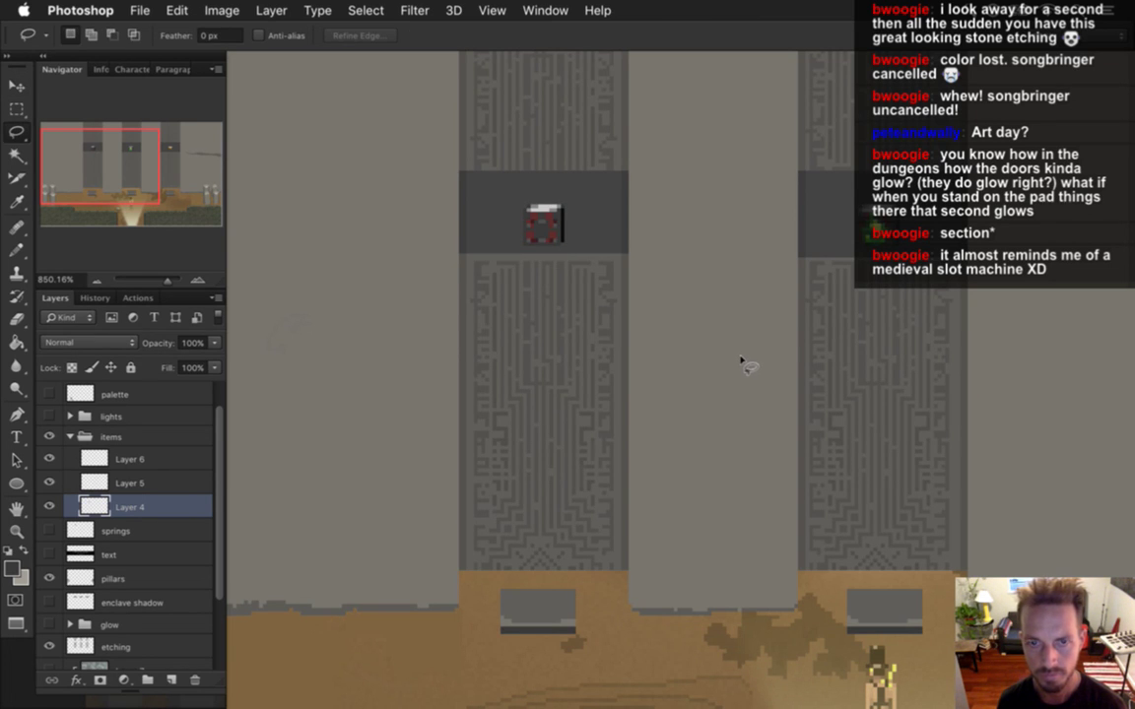
# Step: Nudge the green item in the middle recess one pixel to the right on Layer 5
pyautogui.moveTo(905, 319); pyautogui.dragTo(684, 313)
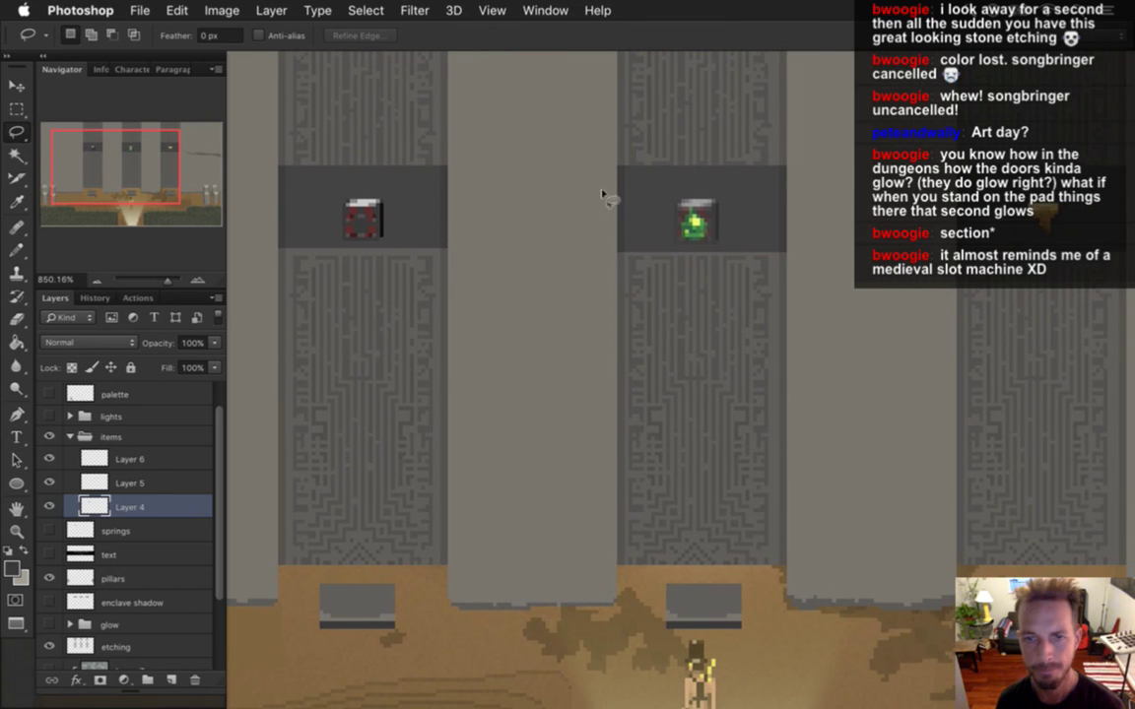
pyautogui.click(167, 480)
pyautogui.press('v')
pyautogui.press('m')
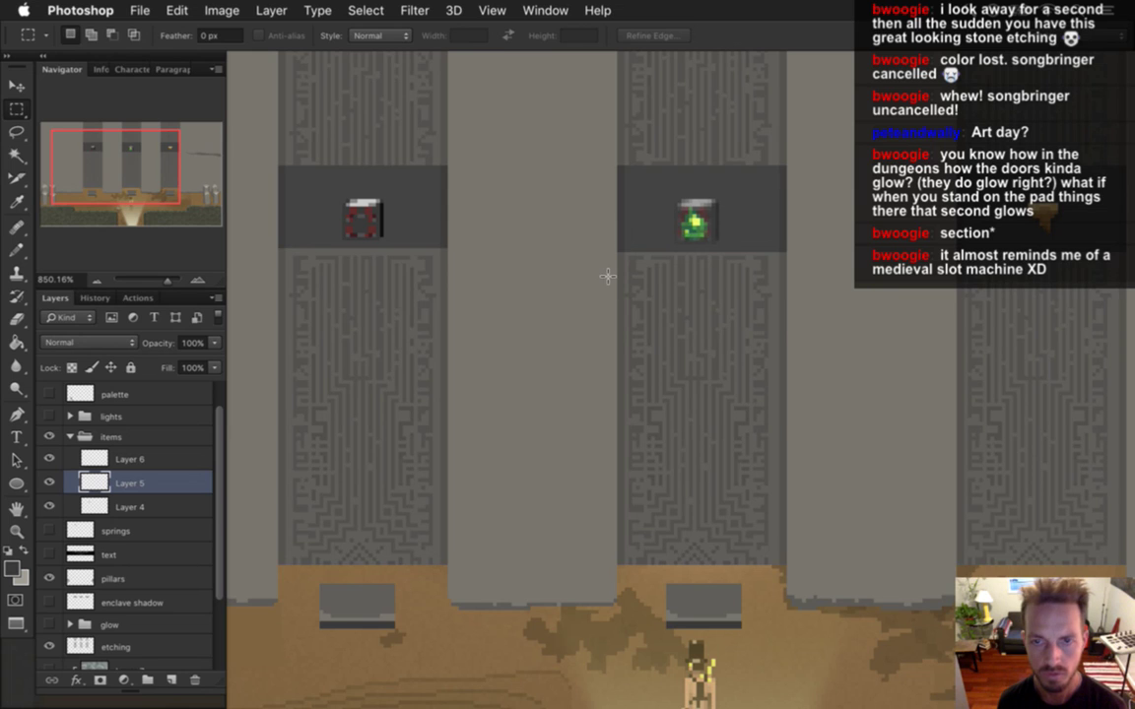
pyautogui.press('v')
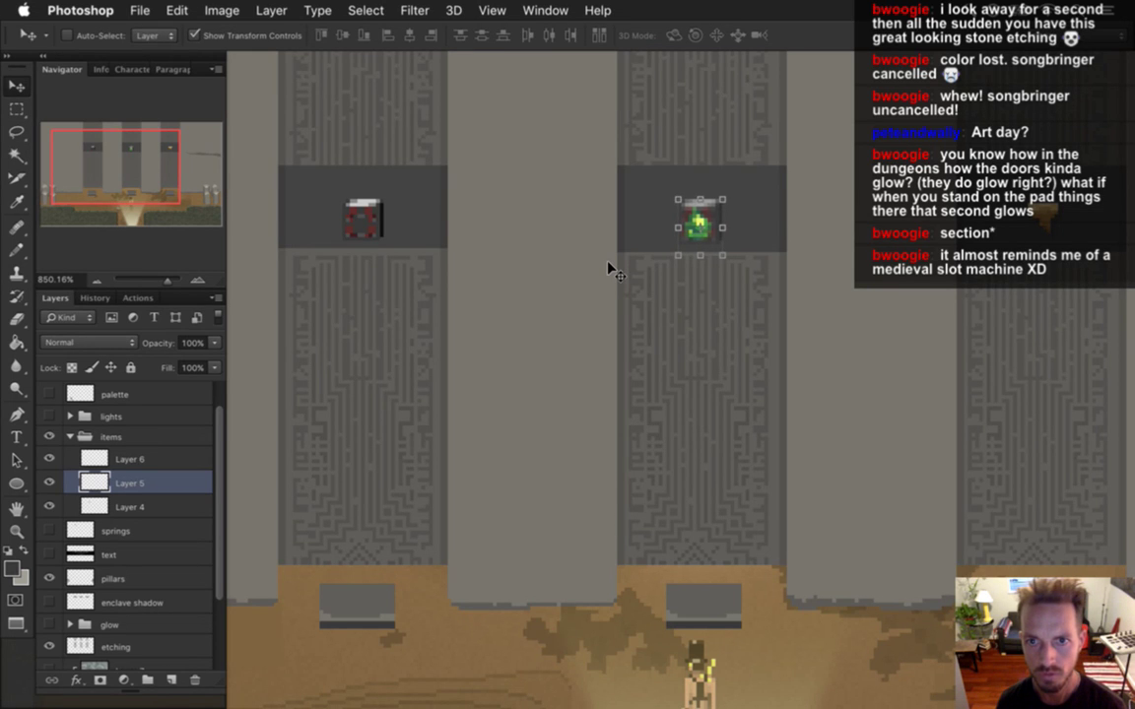
pyautogui.press('m')
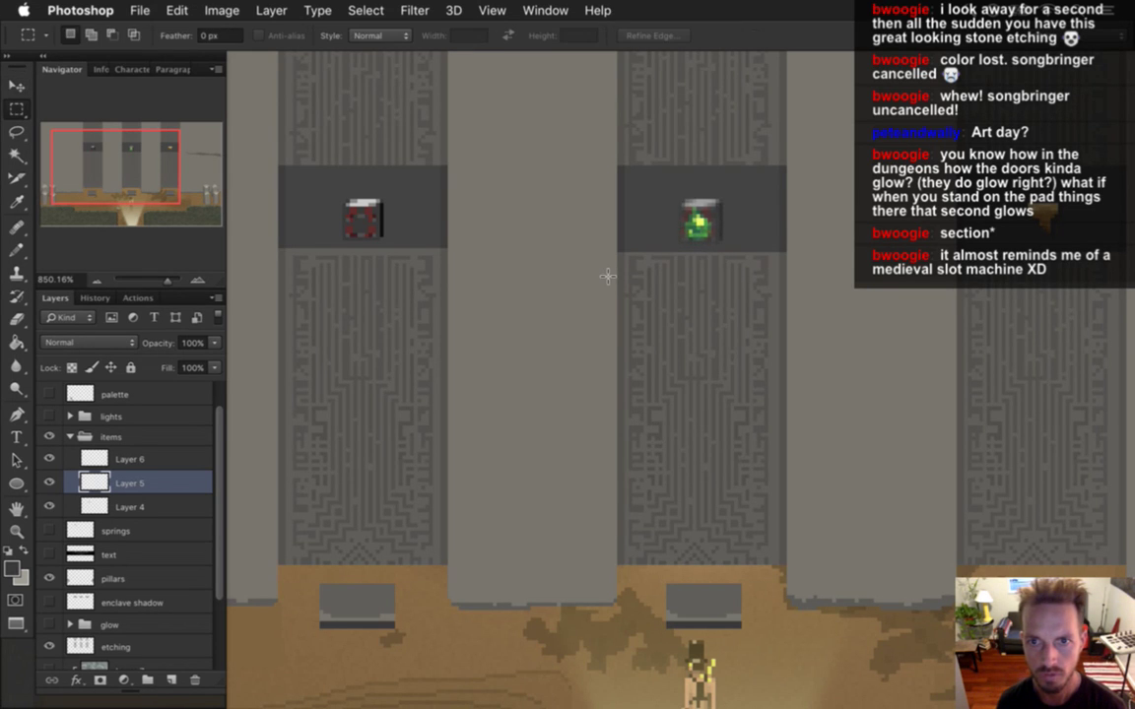
# Step: Erase the dark shadow pixels around the golden item in the right recess on Layer 6
pyautogui.moveTo(1059, 296); pyautogui.dragTo(894, 284)
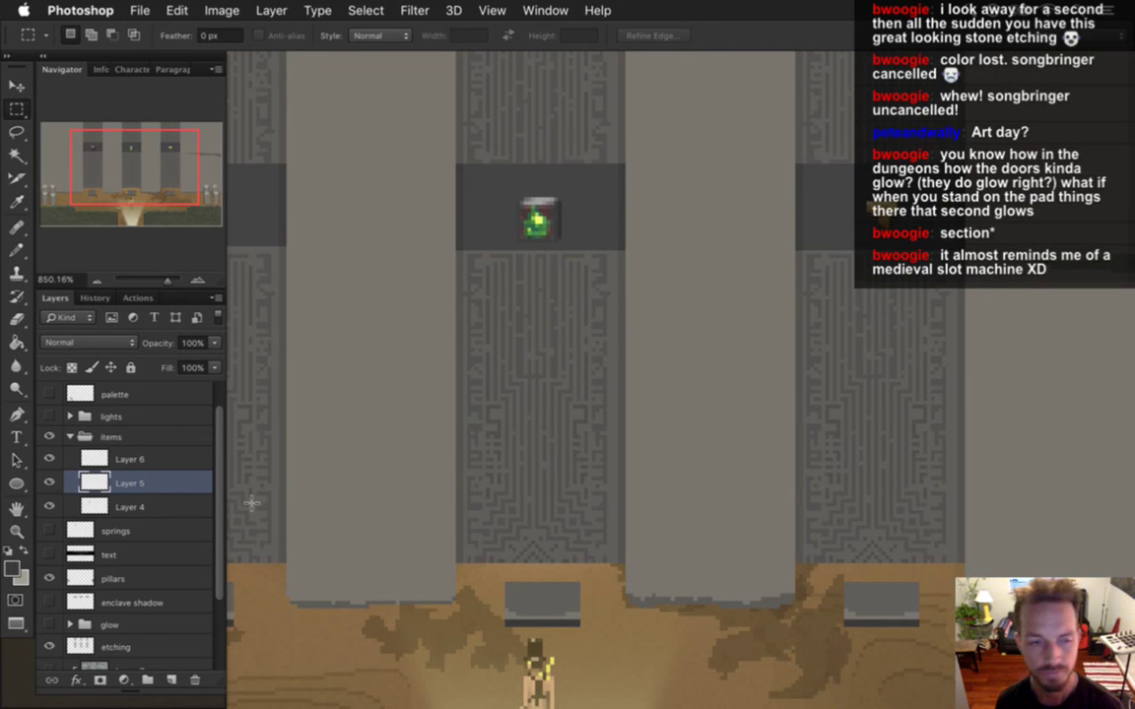
pyautogui.click(93, 506)
pyautogui.press('v')
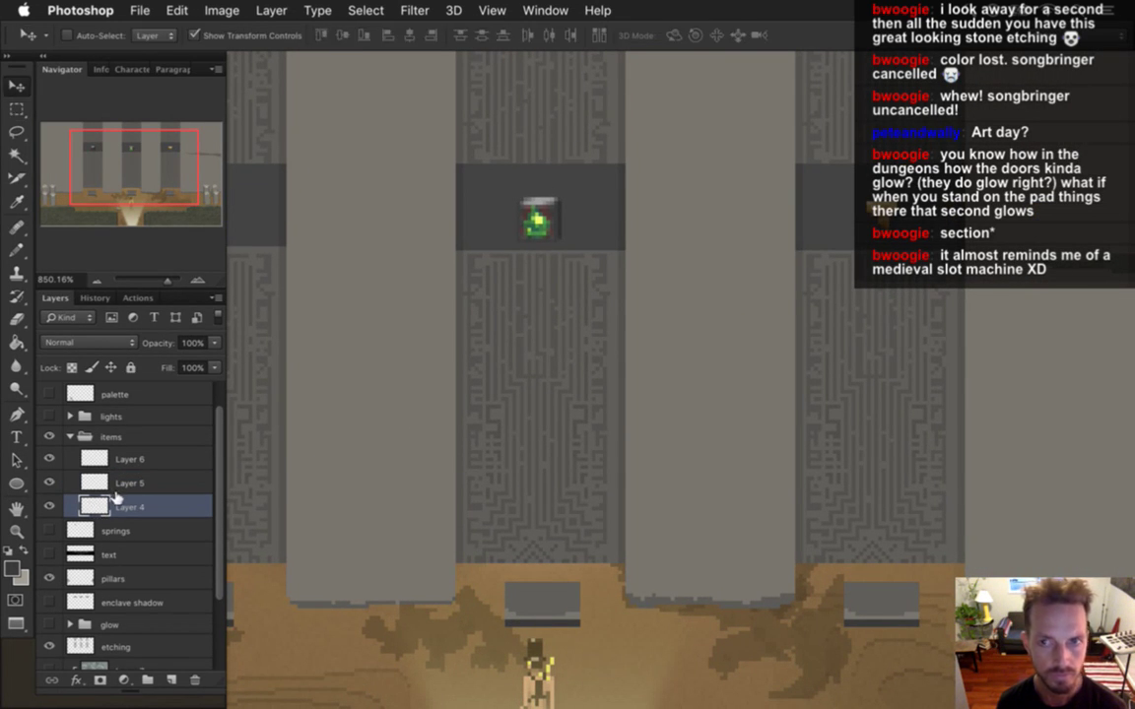
pyautogui.click(94, 458)
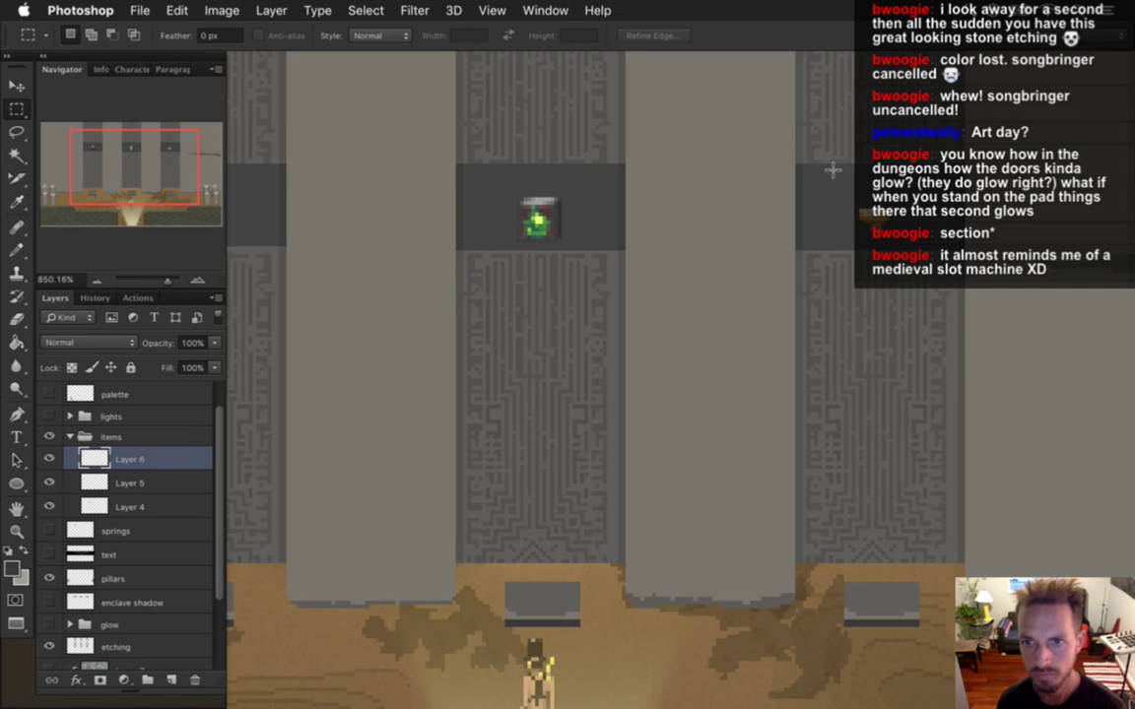
pyautogui.scroll(5, 886, 220)
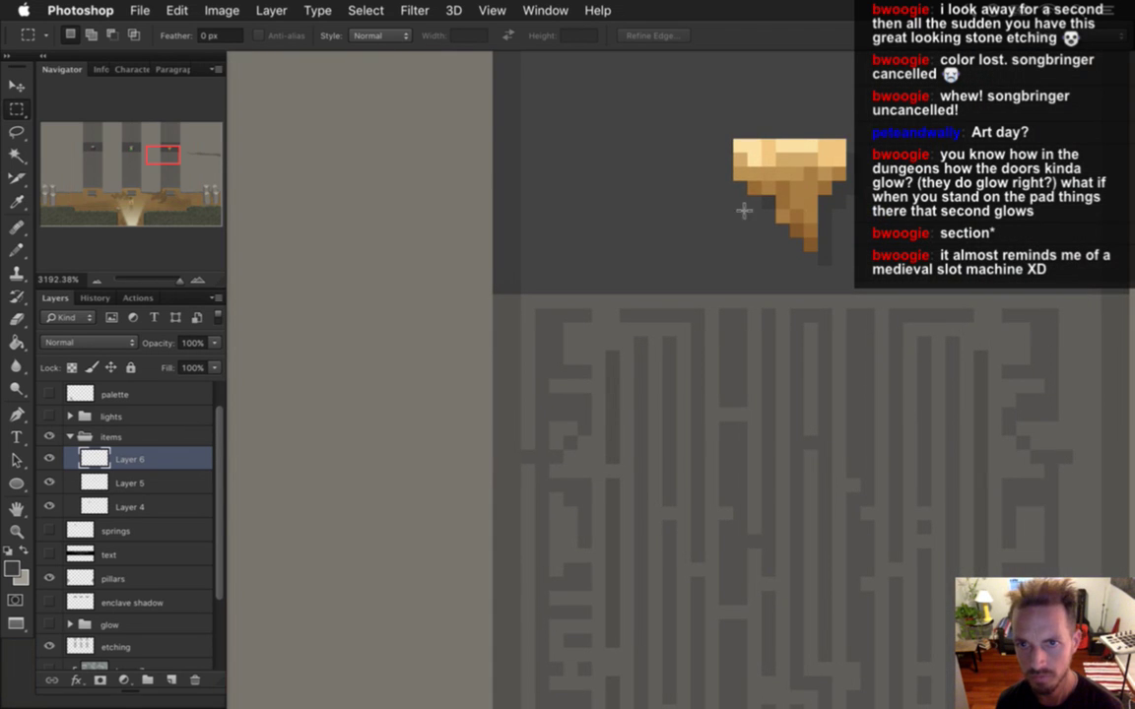
pyautogui.press('e')
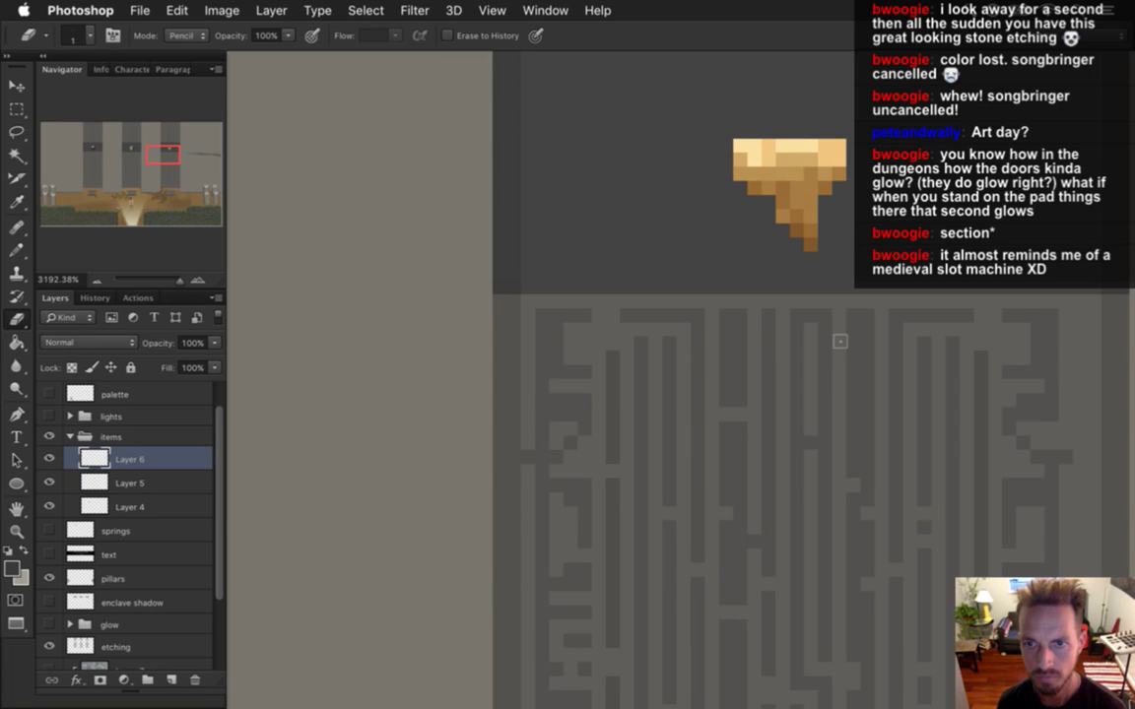
# Step: Try to nudge the golden item in the right recess one pixel down
pyautogui.press('v')
pyautogui.press('Down')
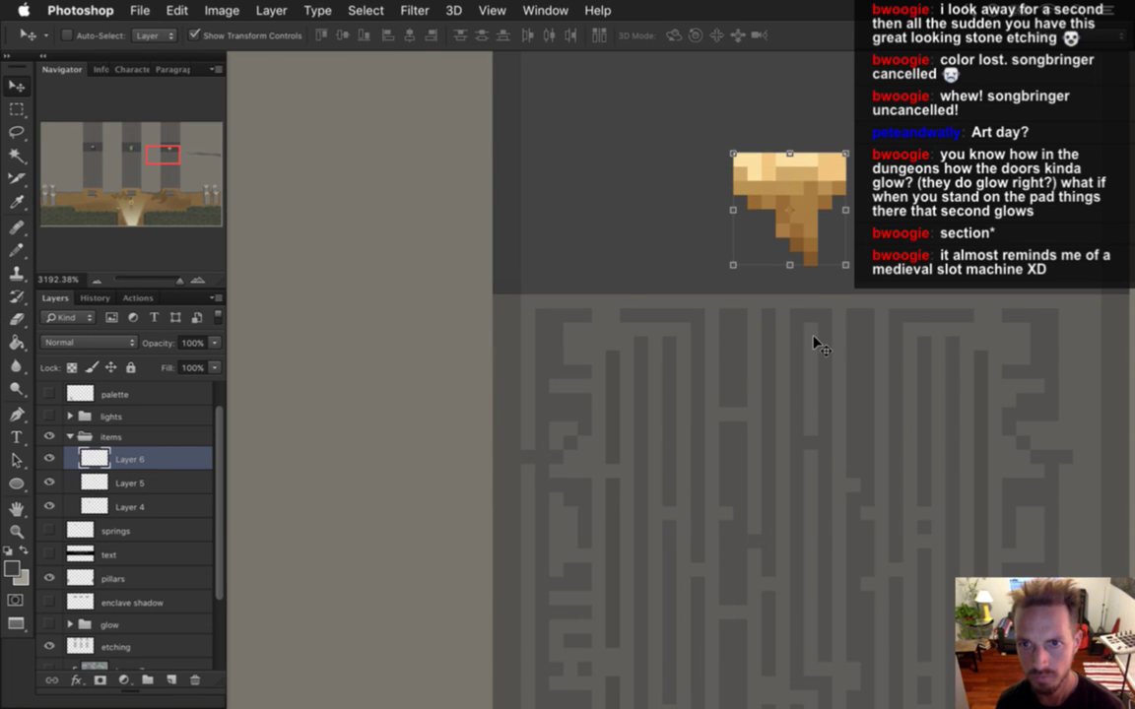
pyautogui.moveTo(728, 289); pyautogui.dragTo(629, 317)
pyautogui.press('super+alt+z')
pyautogui.press('super+alt+z')
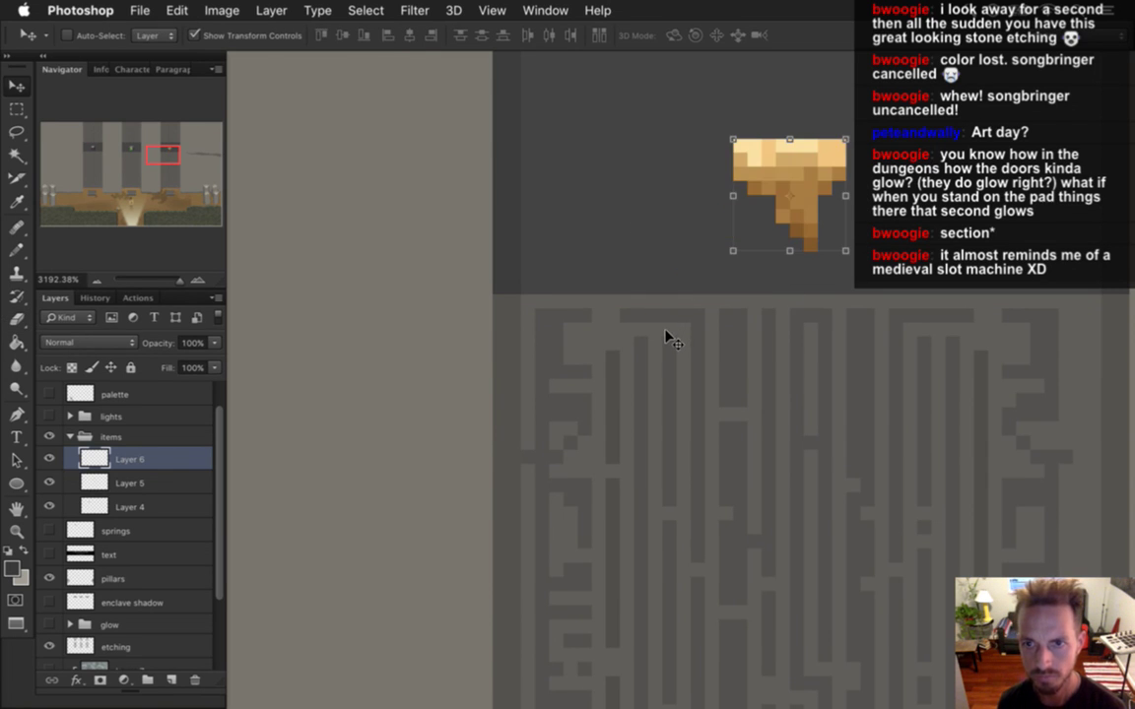
# Step: Compare the three recessed items and nudge the golden item one pixel right and one pixel up
pyautogui.press('m')
pyautogui.moveTo(535, 388); pyautogui.dragTo(613, 422)
pyautogui.moveTo(789, 394); pyautogui.dragTo(665, 407)
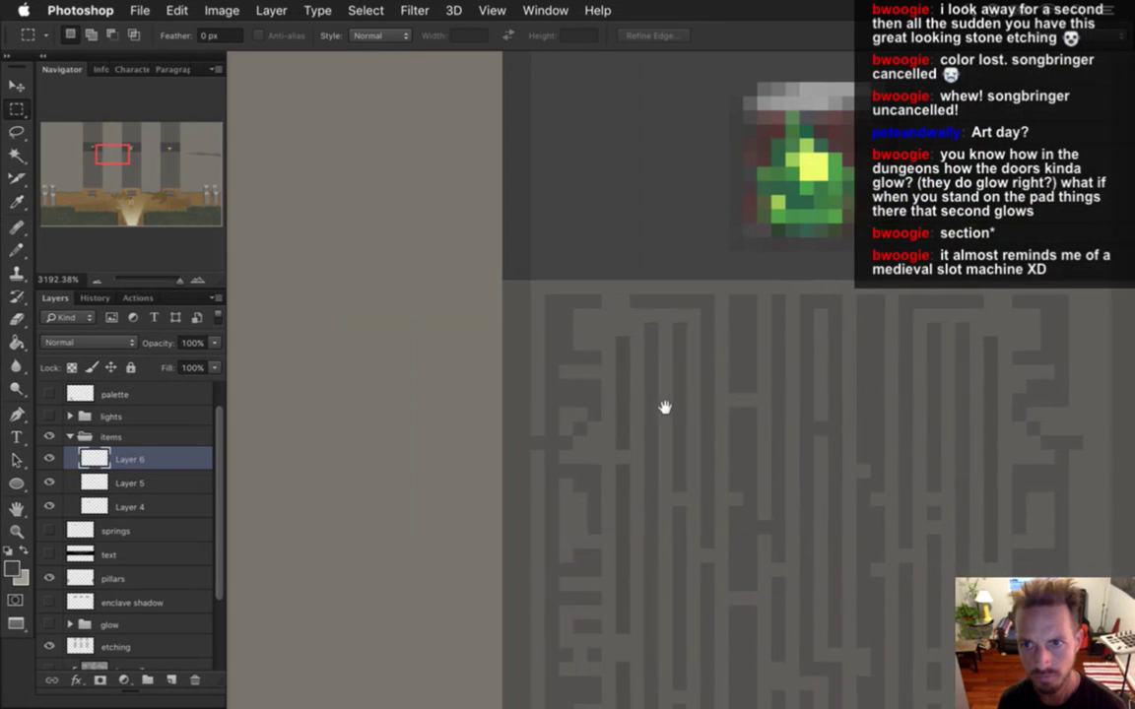
pyautogui.moveTo(481, 456); pyautogui.dragTo(426, 503)
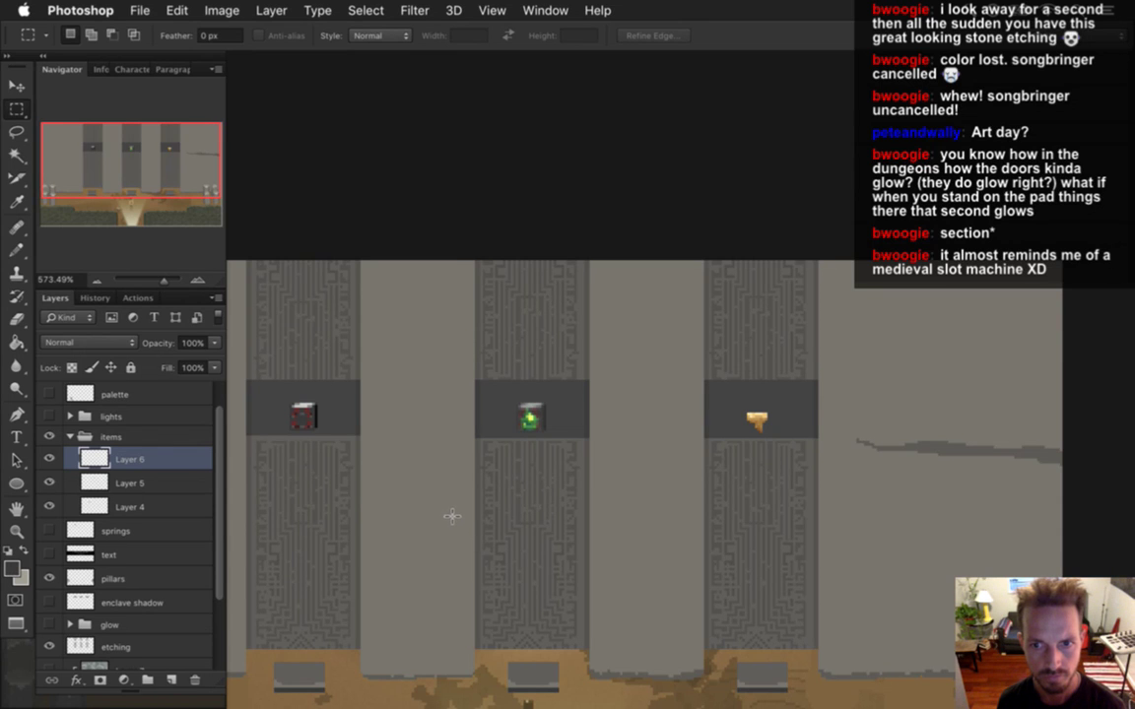
pyautogui.moveTo(443, 524); pyautogui.dragTo(524, 496)
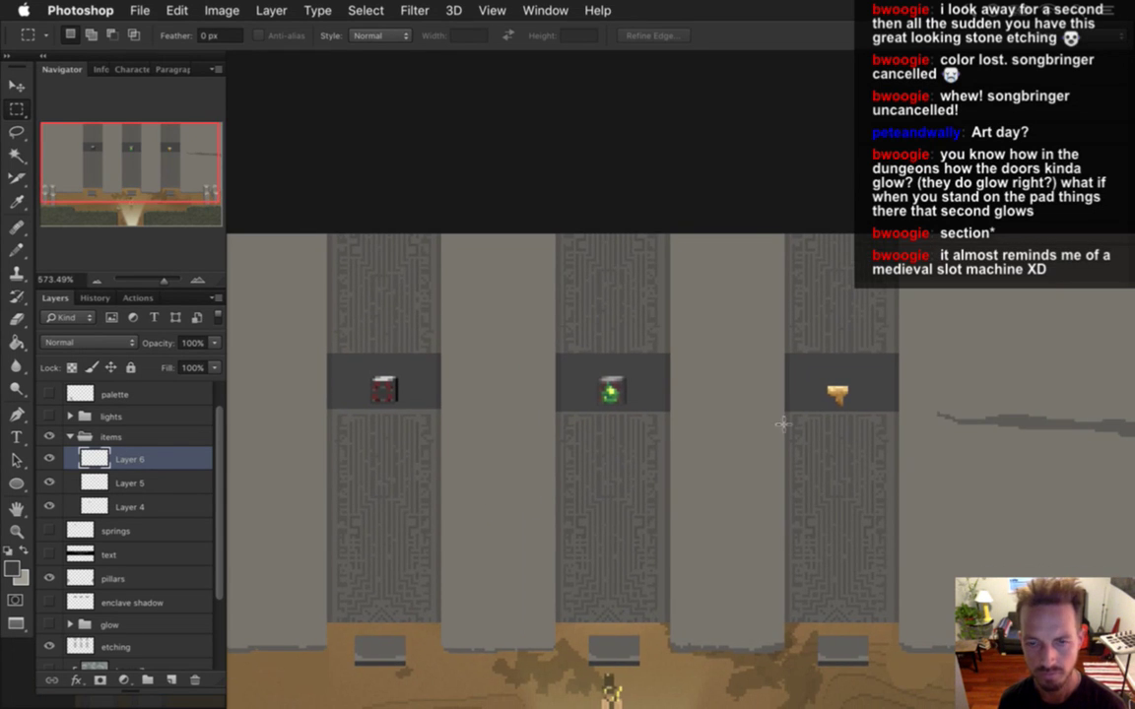
pyautogui.press('v')
pyautogui.press('Right')
pyautogui.press('Up')
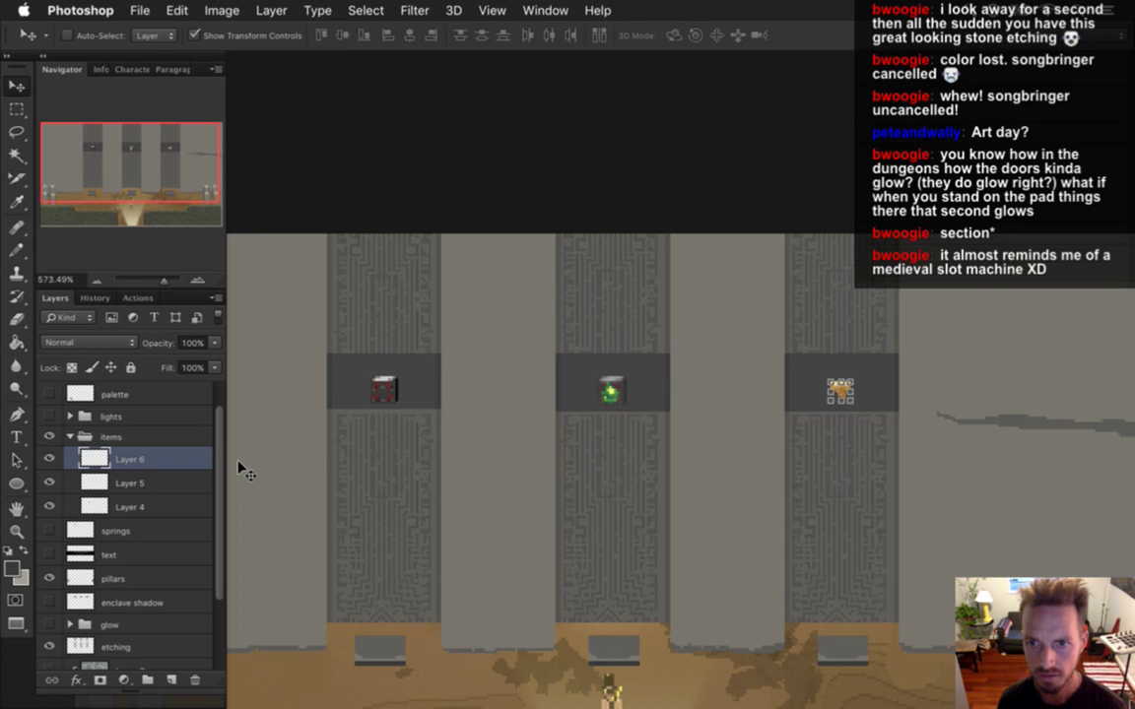
pyautogui.press('m')
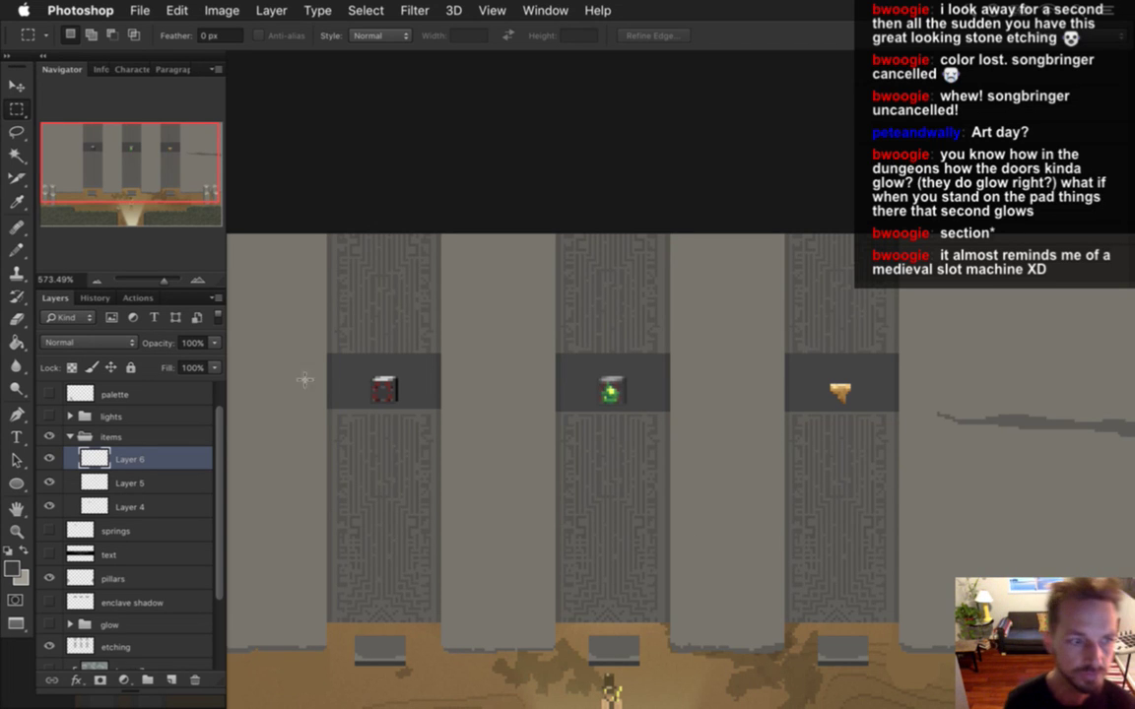
# Step: Inspect the left recess's item up close and show the palette layer
pyautogui.moveTo(370, 572); pyautogui.dragTo(683, 472)
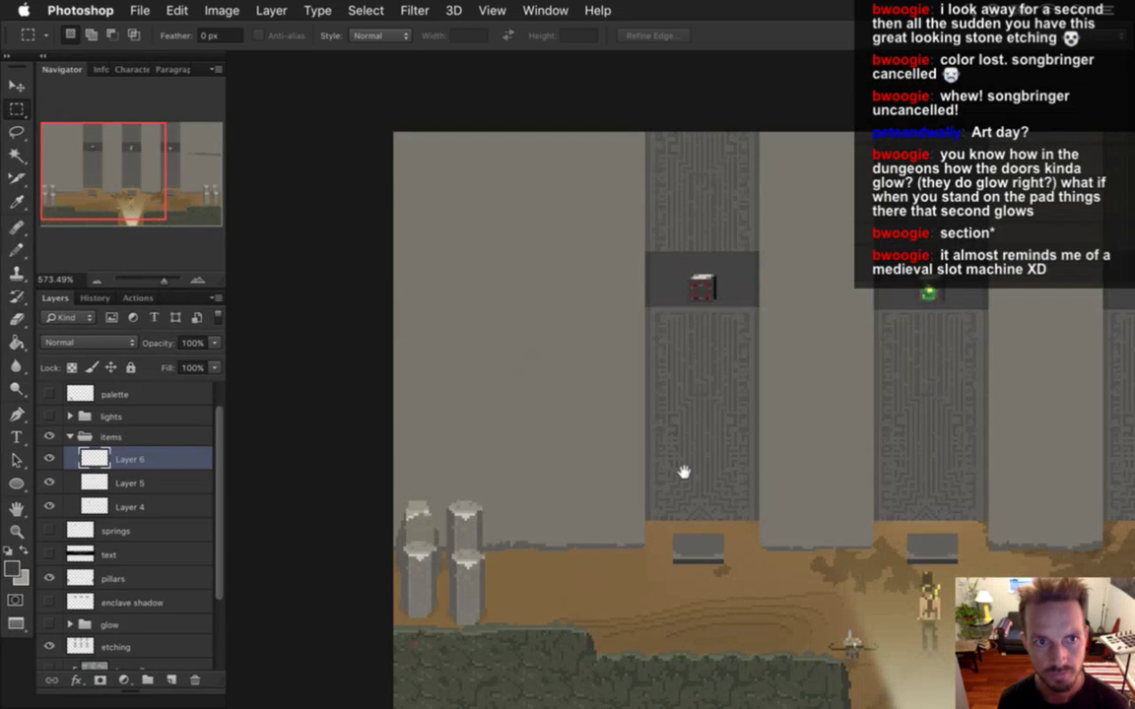
pyautogui.moveTo(684, 472); pyautogui.dragTo(482, 497)
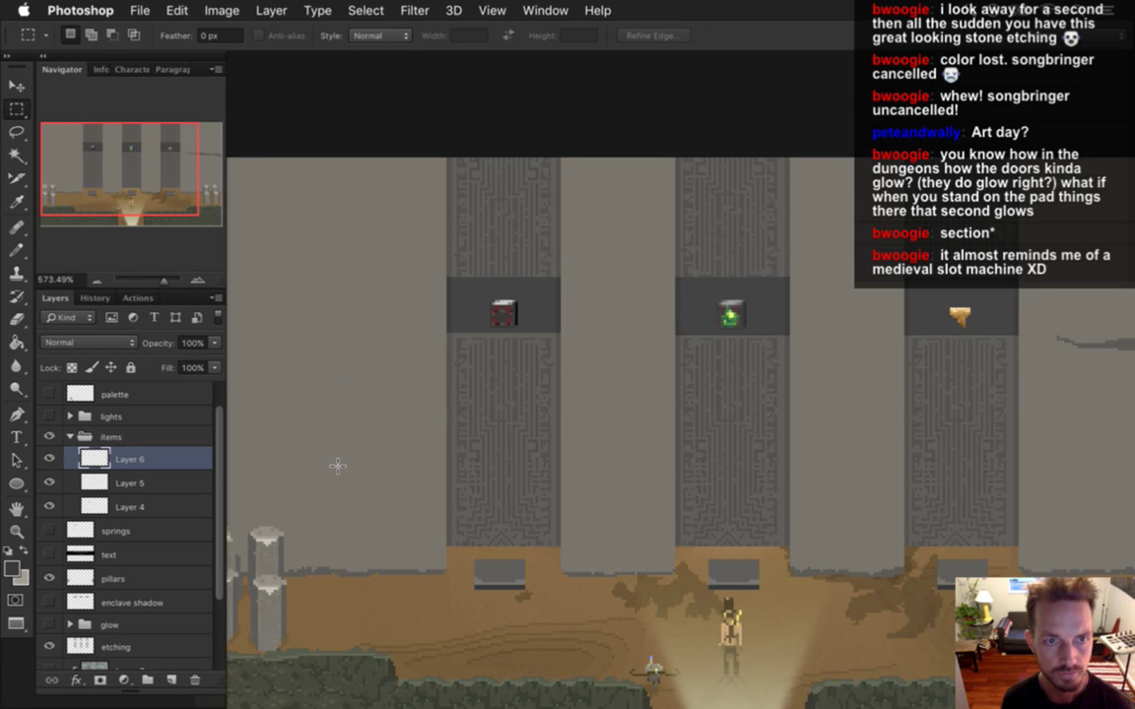
pyautogui.moveTo(489, 332); pyautogui.dragTo(617, 380)
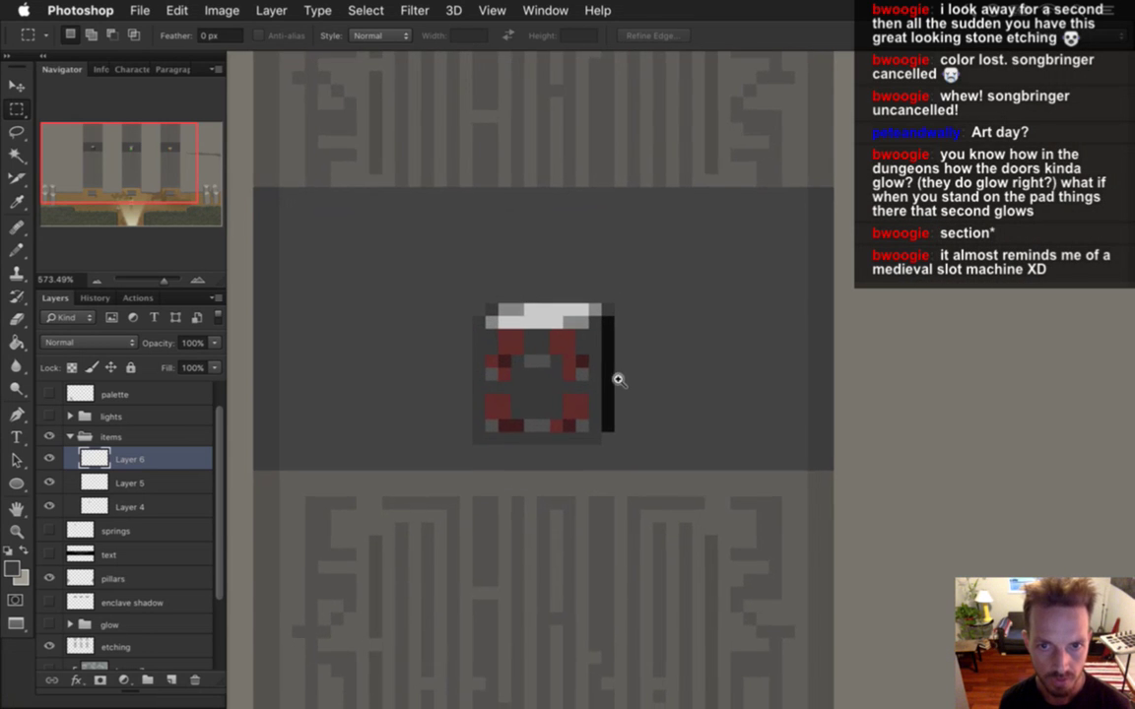
pyautogui.moveTo(551, 486); pyautogui.dragTo(596, 365)
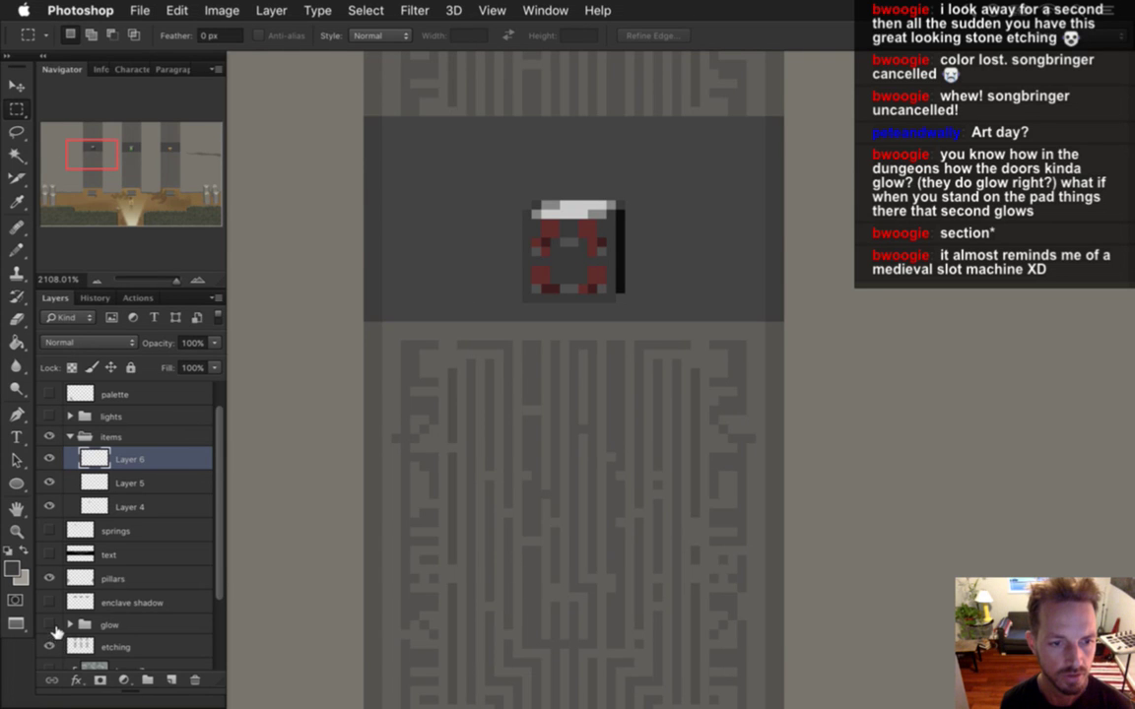
pyautogui.click(49, 394)
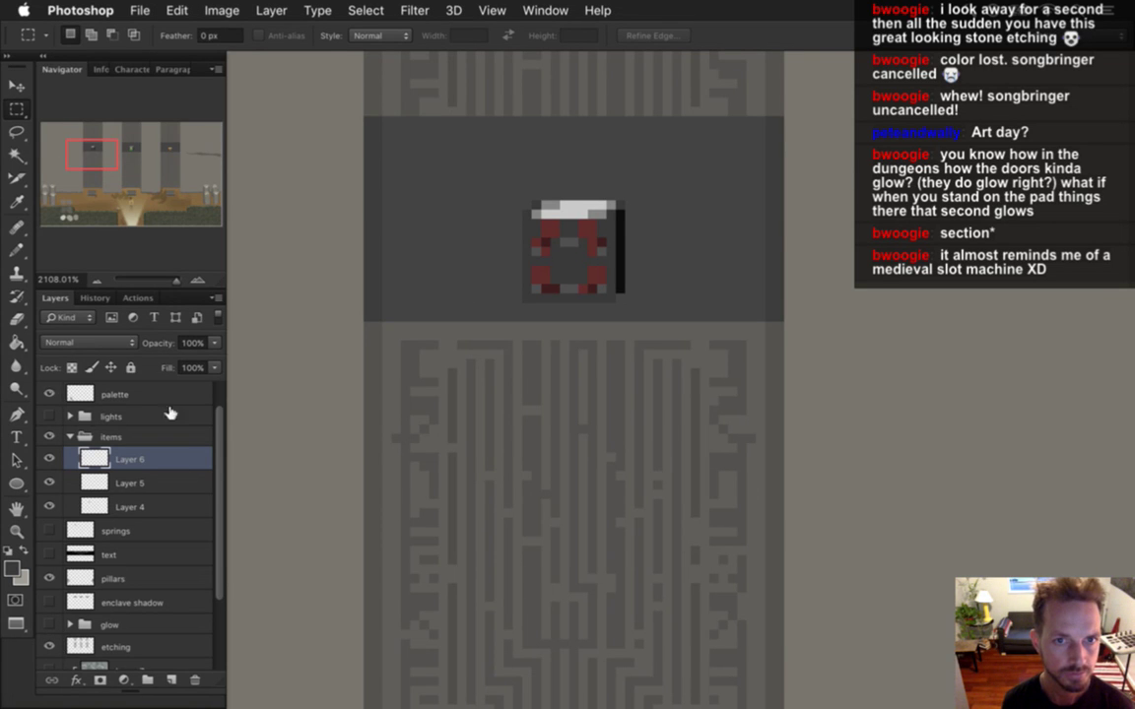
# Step: Marquee-select the upper part of the left recess across its full width of about 45 px, and clear the selection
pyautogui.scroll(-15, 532, 549)
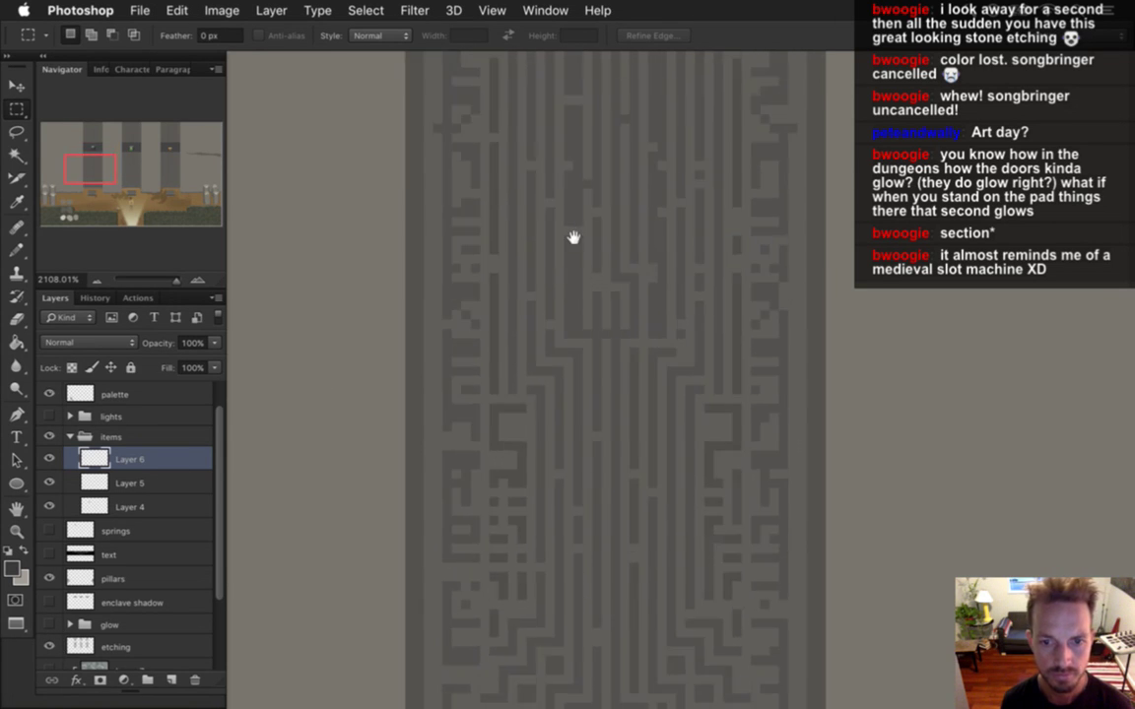
pyautogui.press('i')
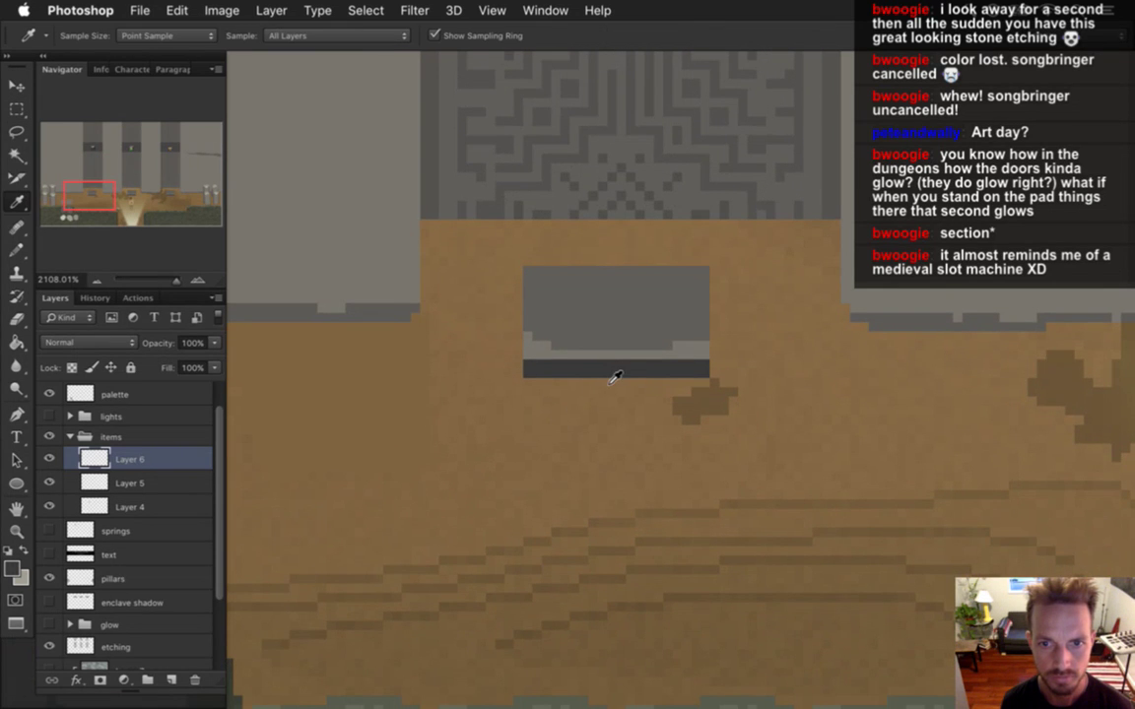
pyautogui.scroll(10, 608, 280)
pyautogui.scroll(6, 601, 414)
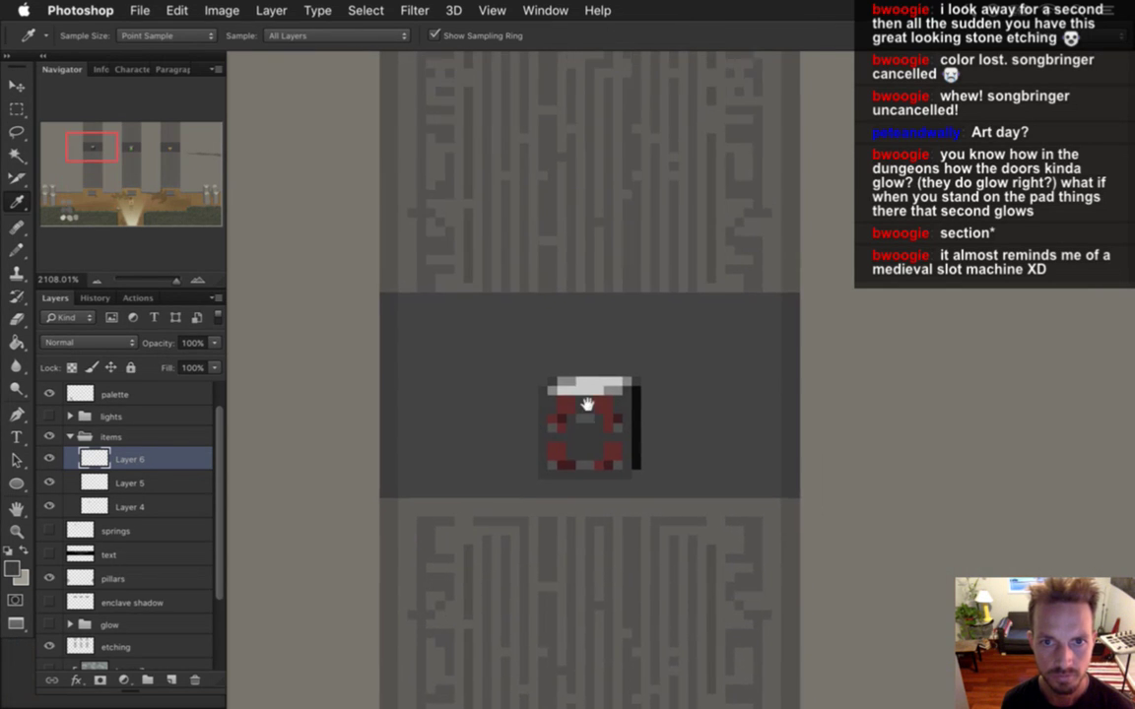
pyautogui.press('m')
pyautogui.moveTo(387, 317); pyautogui.dragTo(796, 433)
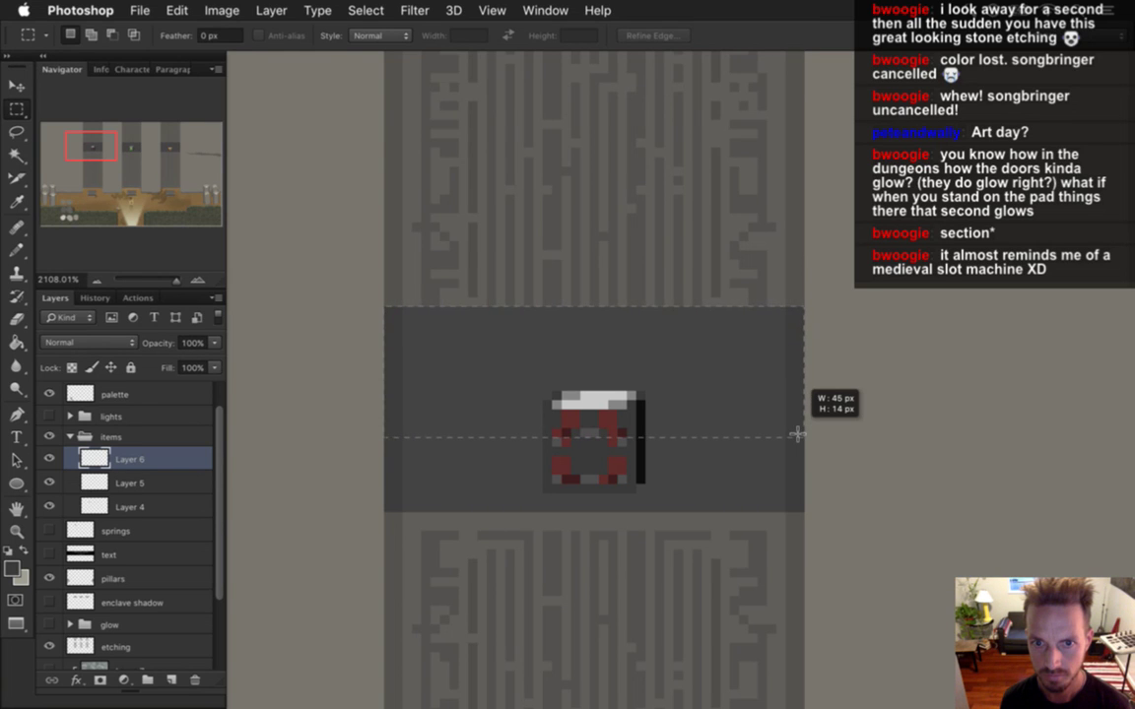
pyautogui.moveTo(798, 428); pyautogui.dragTo(798, 427)
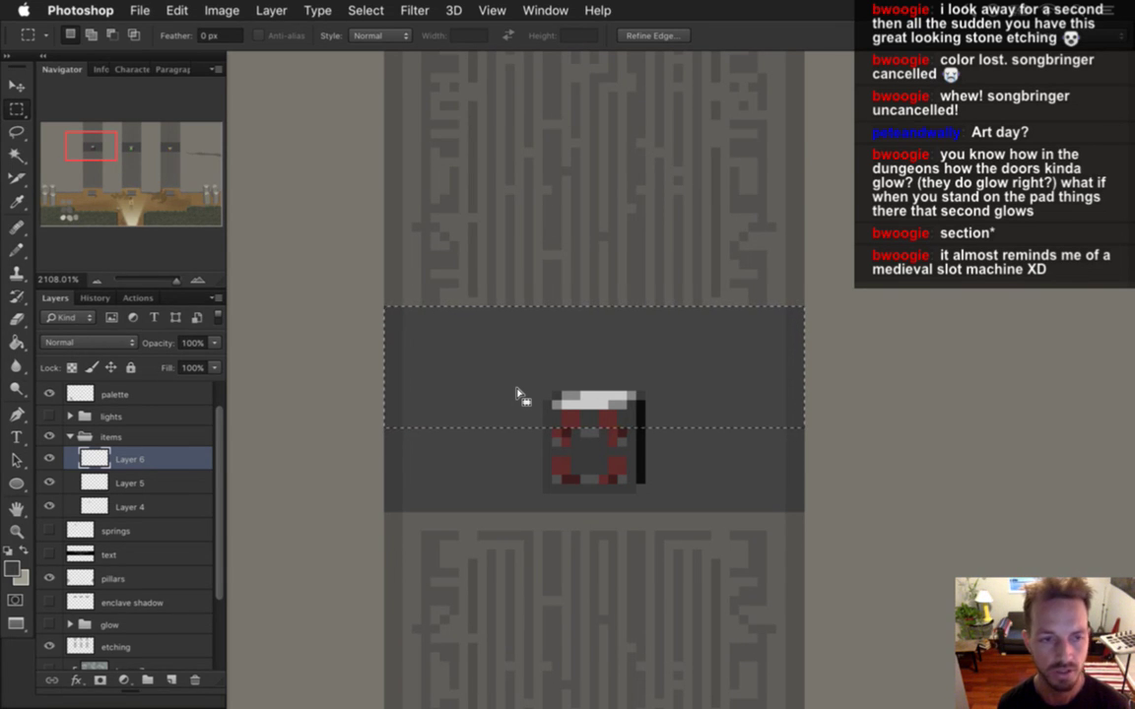
pyautogui.click(336, 313)
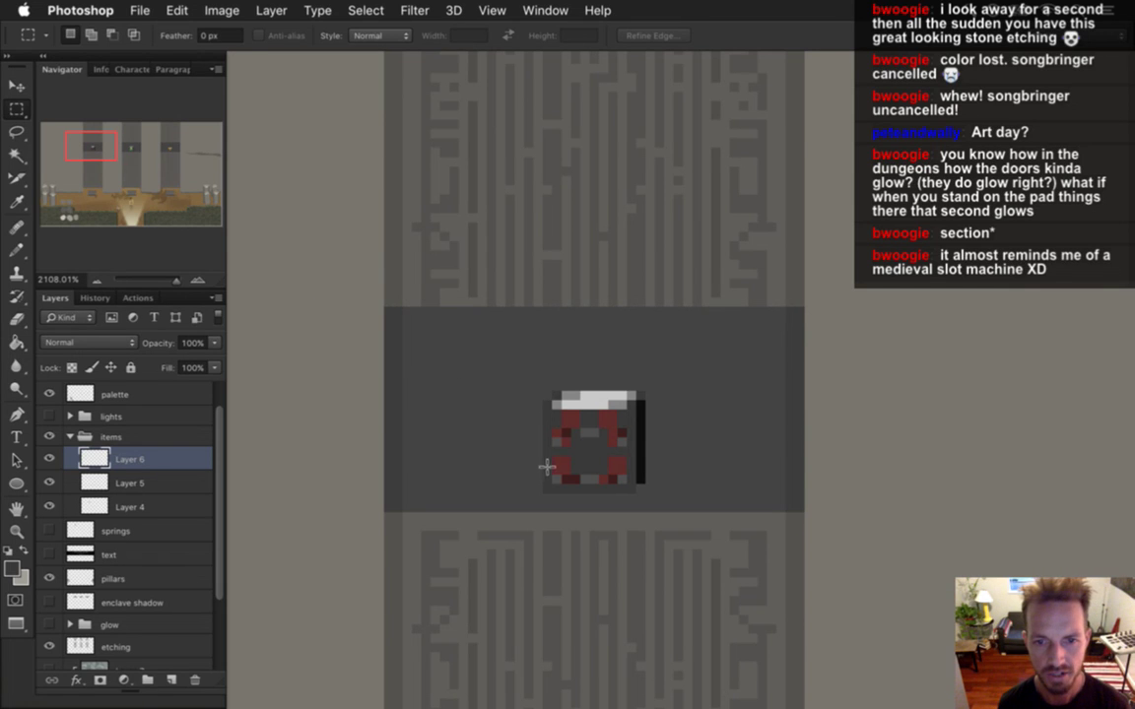
# Step: Marquee-select a strip about 12 by 4 px across the base of the left recess's item, and switch to Calculator
pyautogui.moveTo(640, 489); pyautogui.dragTo(644, 490)
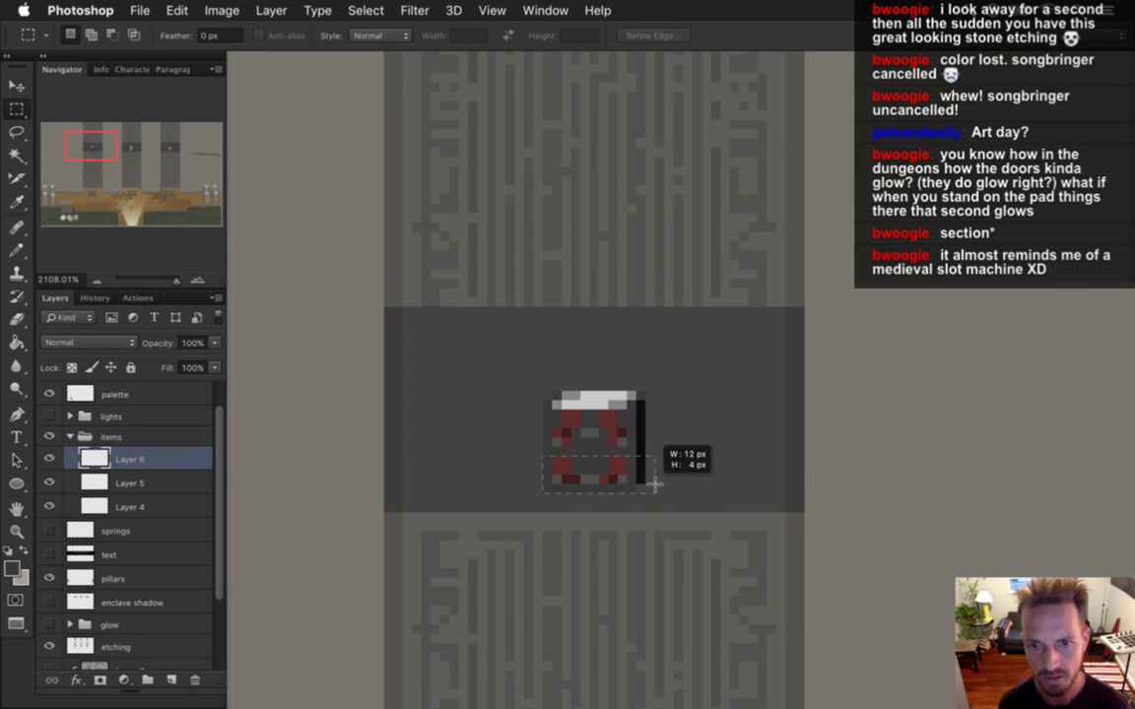
pyautogui.moveTo(656, 483); pyautogui.dragTo(656, 484)
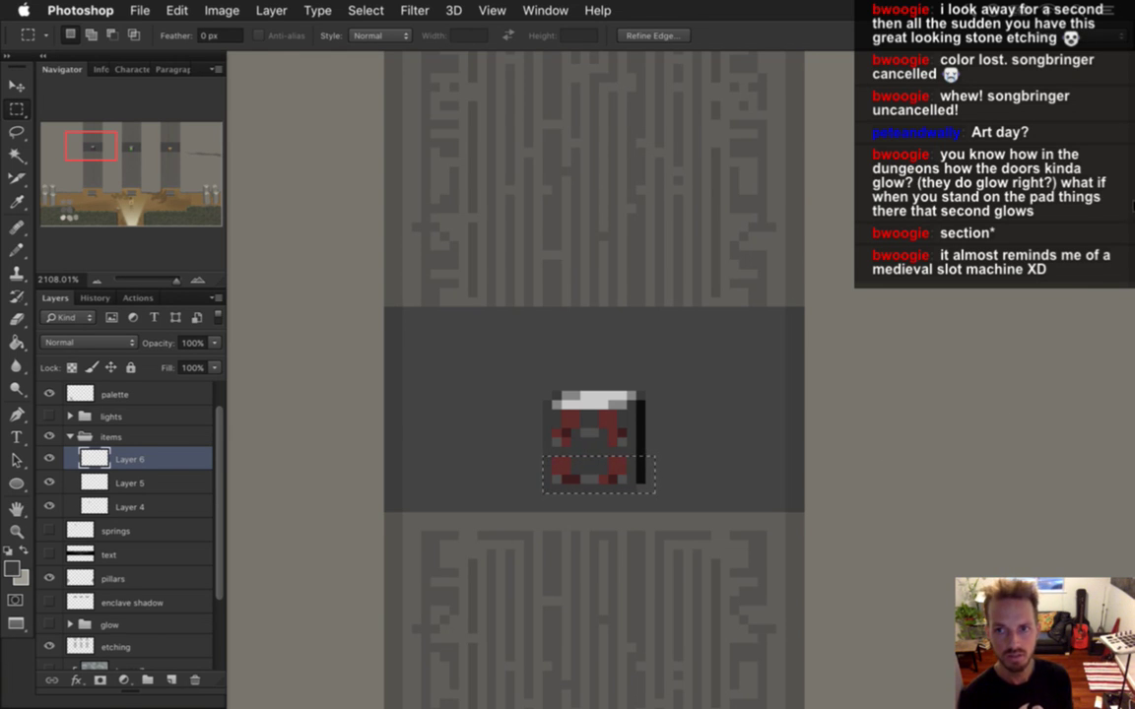
pyautogui.click(1117, 211)
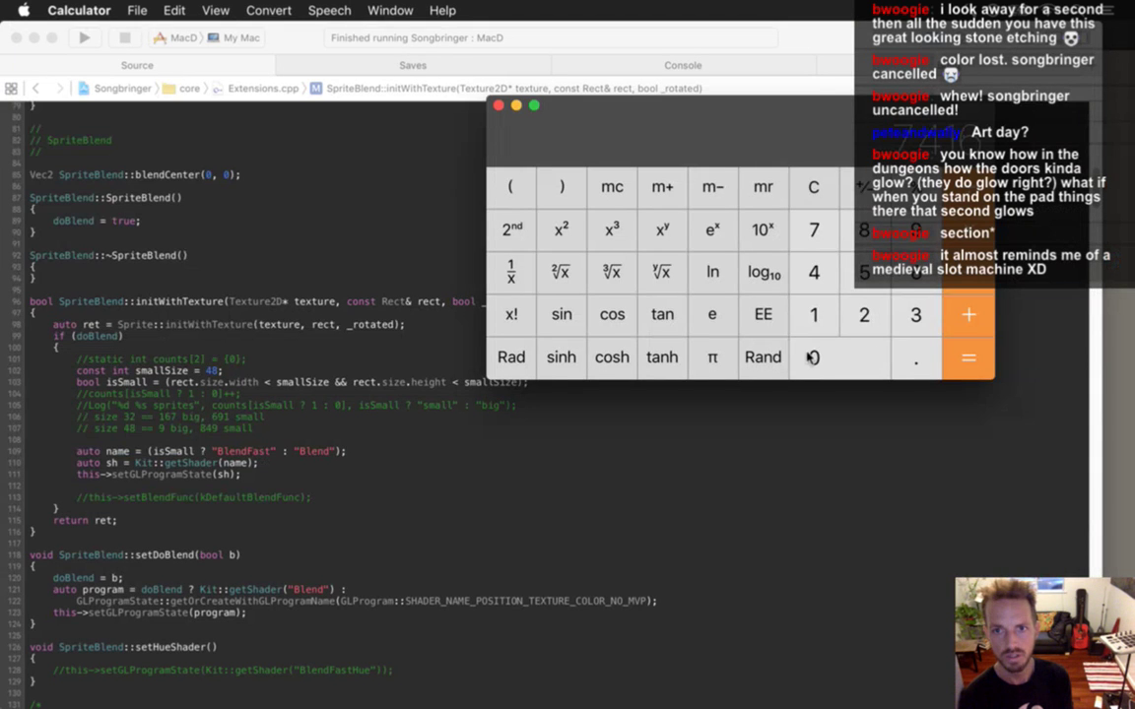
# Step: Clear the calculator, work out the recess proportion, and switch back to Photoshop
pyautogui.click(814, 187)
pyautogui.click(858, 313)
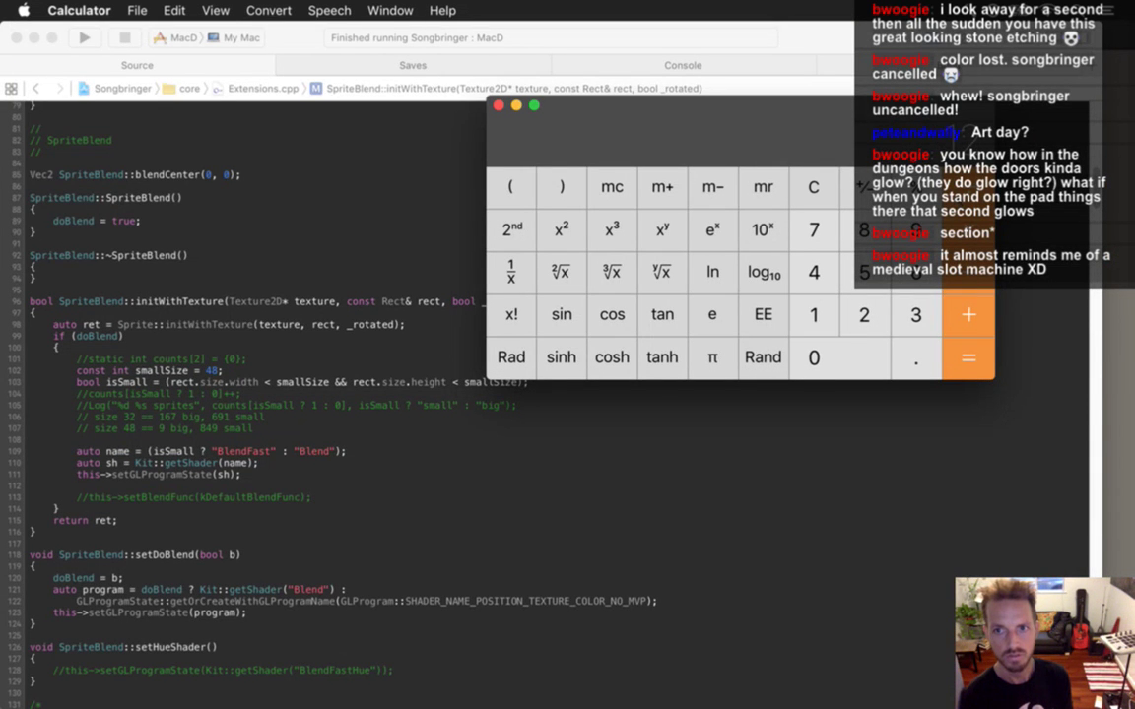
pyautogui.press('Escape')
pyautogui.press('1')
pyautogui.press('4')
pyautogui.click(965, 355)
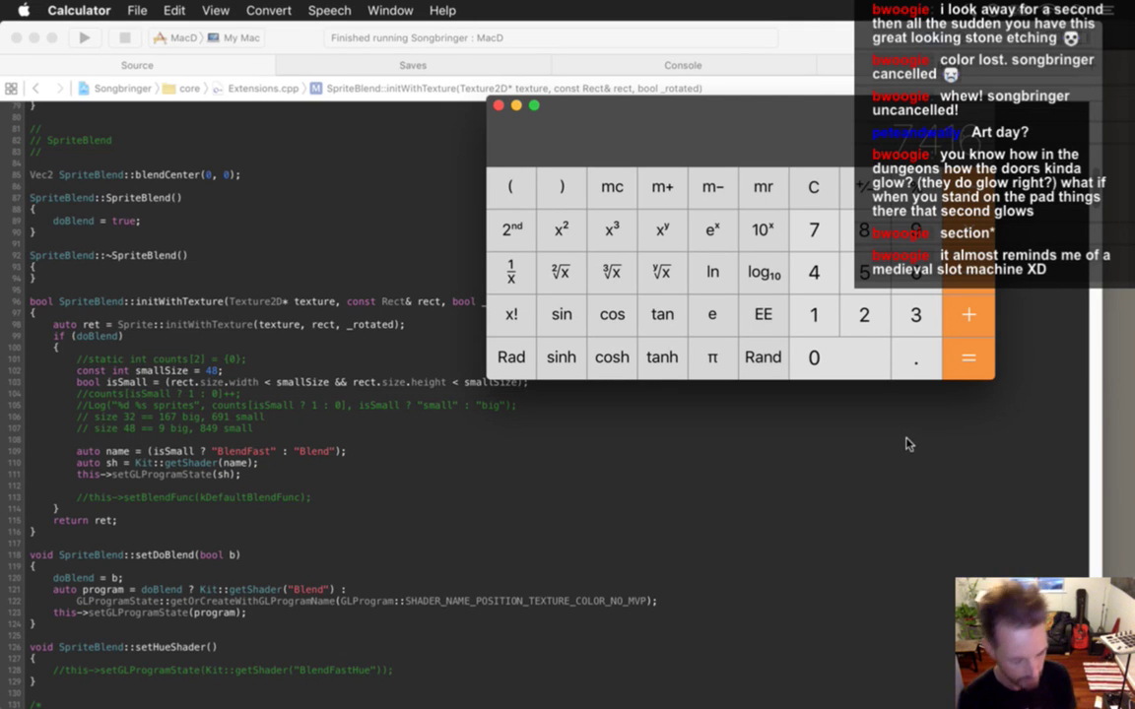
pyautogui.press('super+Tab')
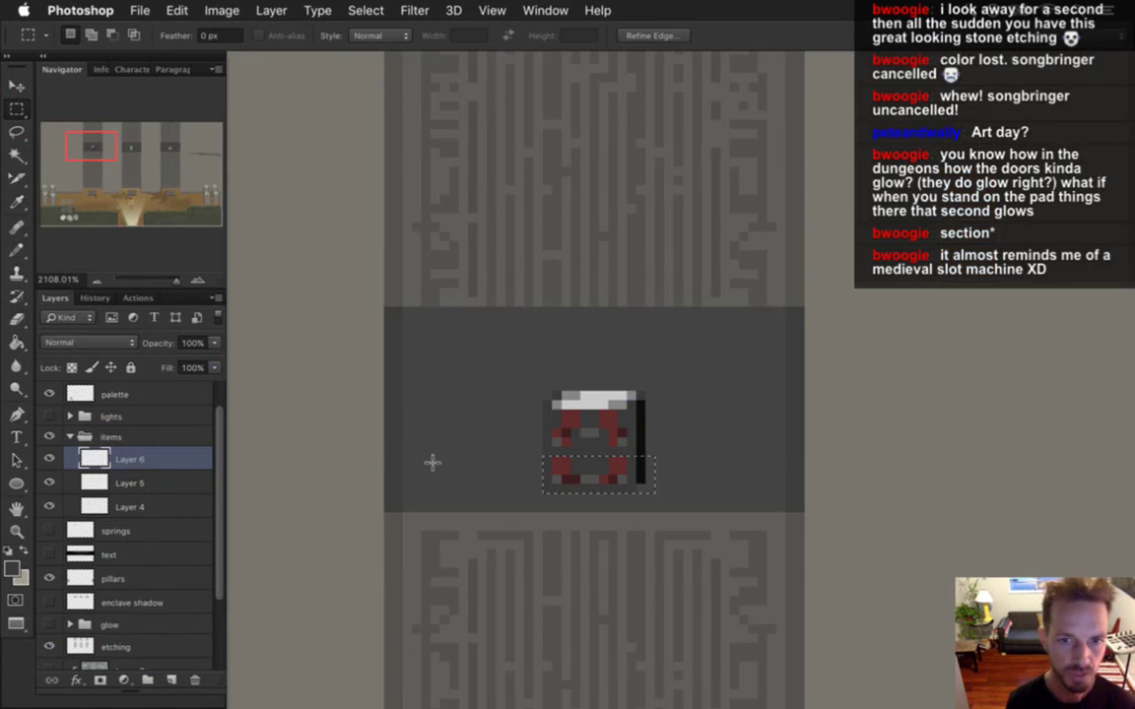
# Step: Measure the left recess with trial marquees and marquee-select a strip about 45 by 7 px across its upper edge
pyautogui.moveTo(468, 510); pyautogui.dragTo(509, 380)
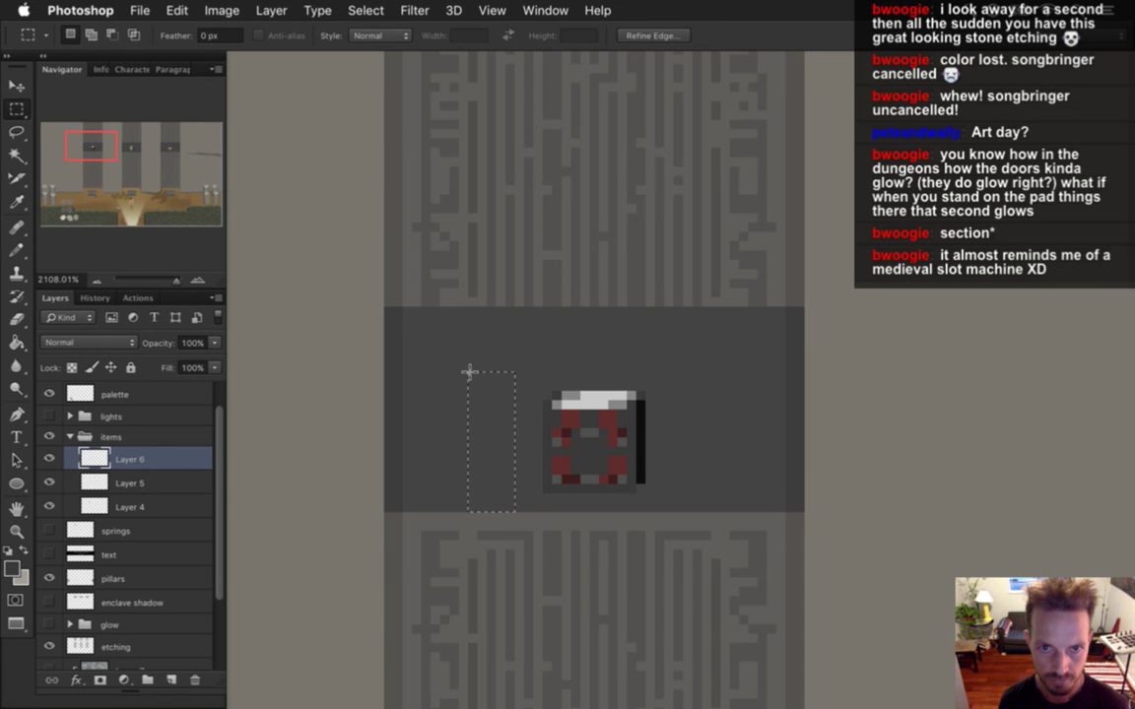
pyautogui.moveTo(467, 372); pyautogui.dragTo(531, 307)
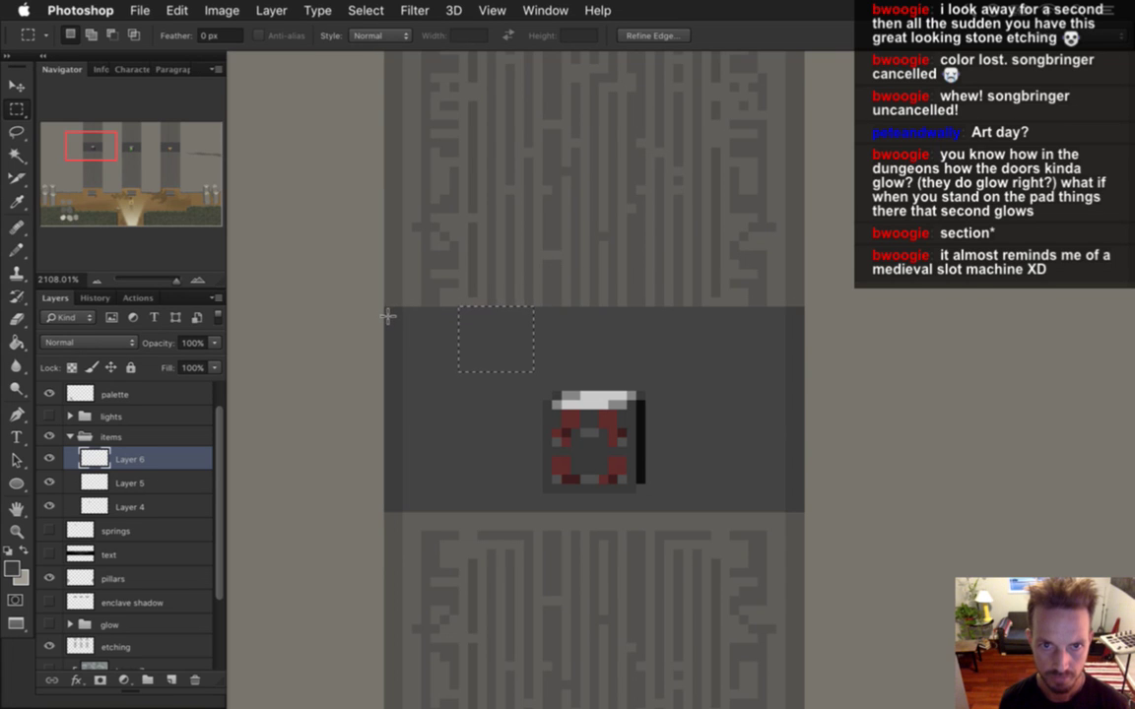
pyautogui.moveTo(428, 311); pyautogui.dragTo(503, 492)
pyautogui.click(480, 305)
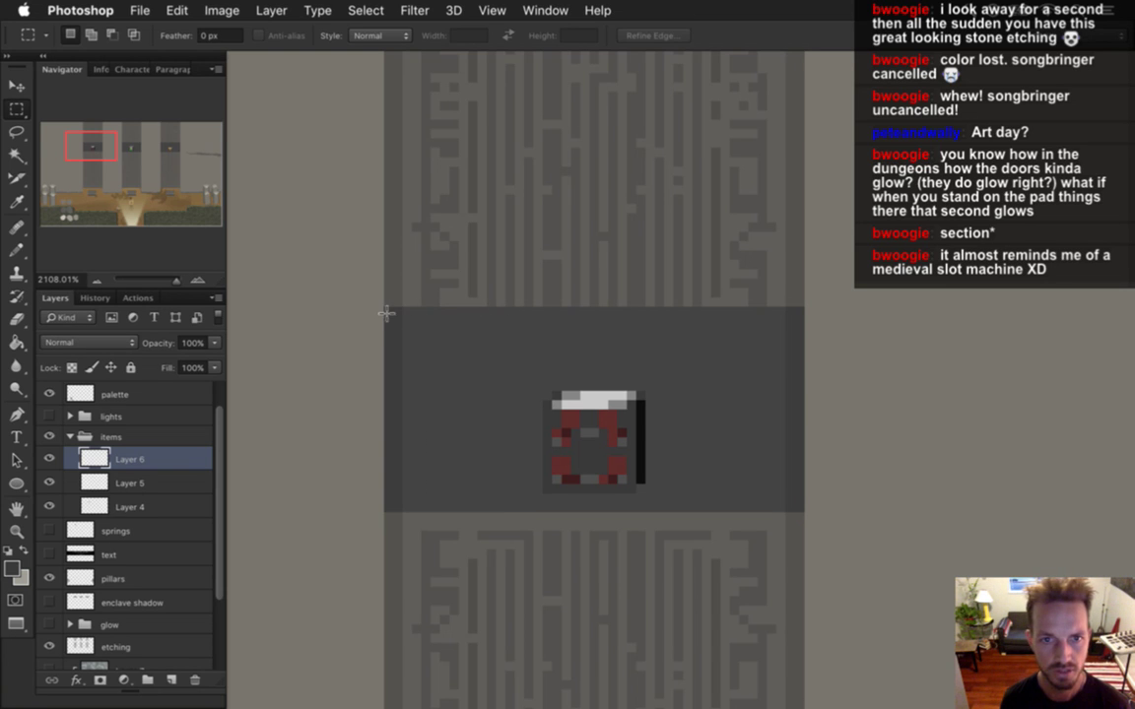
pyautogui.moveTo(397, 318)
pyautogui.mouseDown()
pyautogui.moveTo(625, 376)
pyautogui.moveTo(800, 374)
pyautogui.mouseUp()
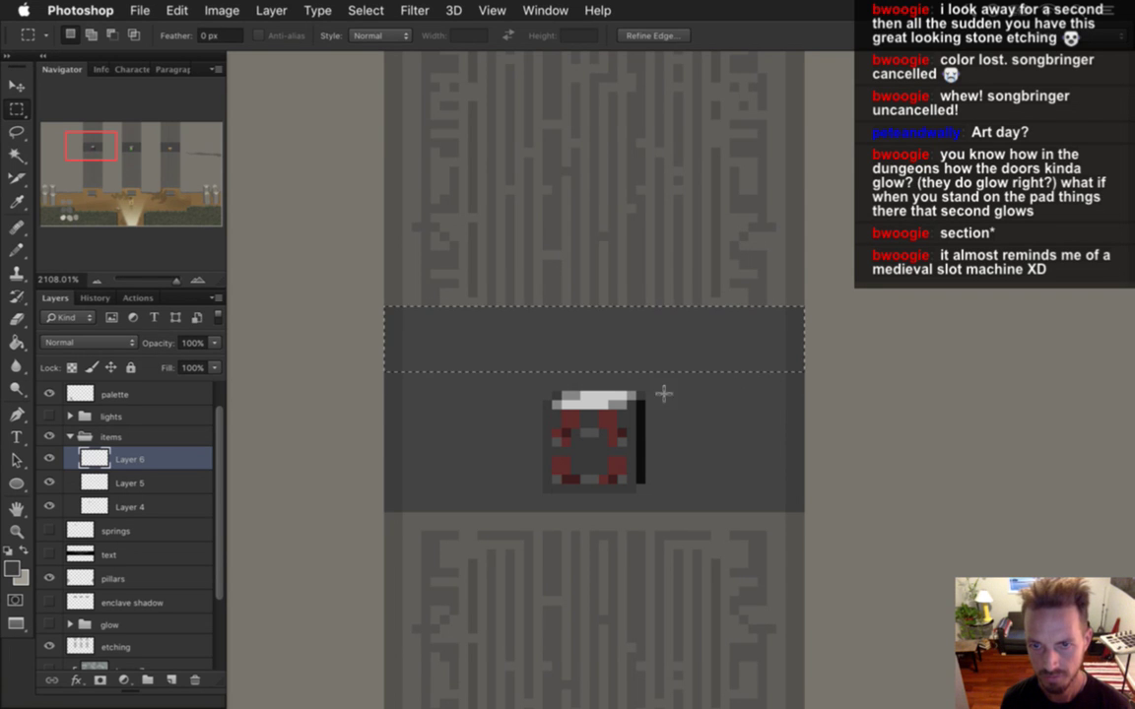
# Step: Paint the selected strip a darker grey on Layer 2 with the Pencil tool at 6 px, and clear the selection
pyautogui.press('b')
pyautogui.press(']')
pyautogui.press(']')
pyautogui.moveTo(642, 372); pyautogui.dragTo(810, 394)
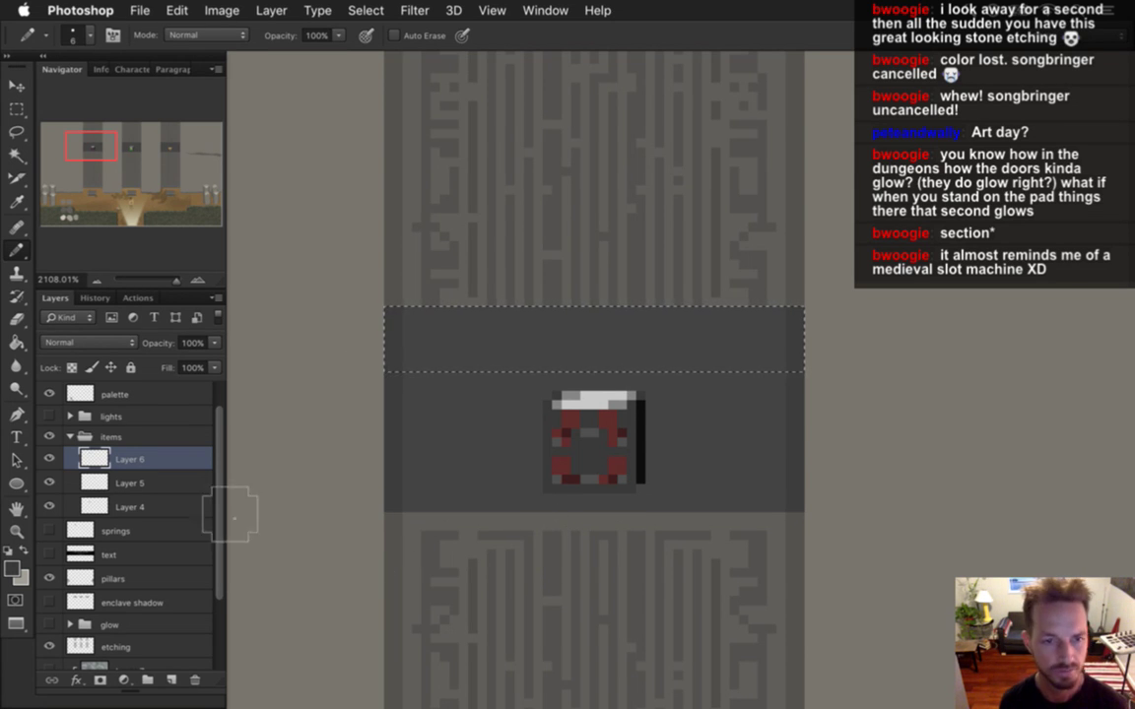
pyautogui.scroll(-1, 223, 482)
pyautogui.scroll(-4, 204, 490)
pyautogui.click(116, 611)
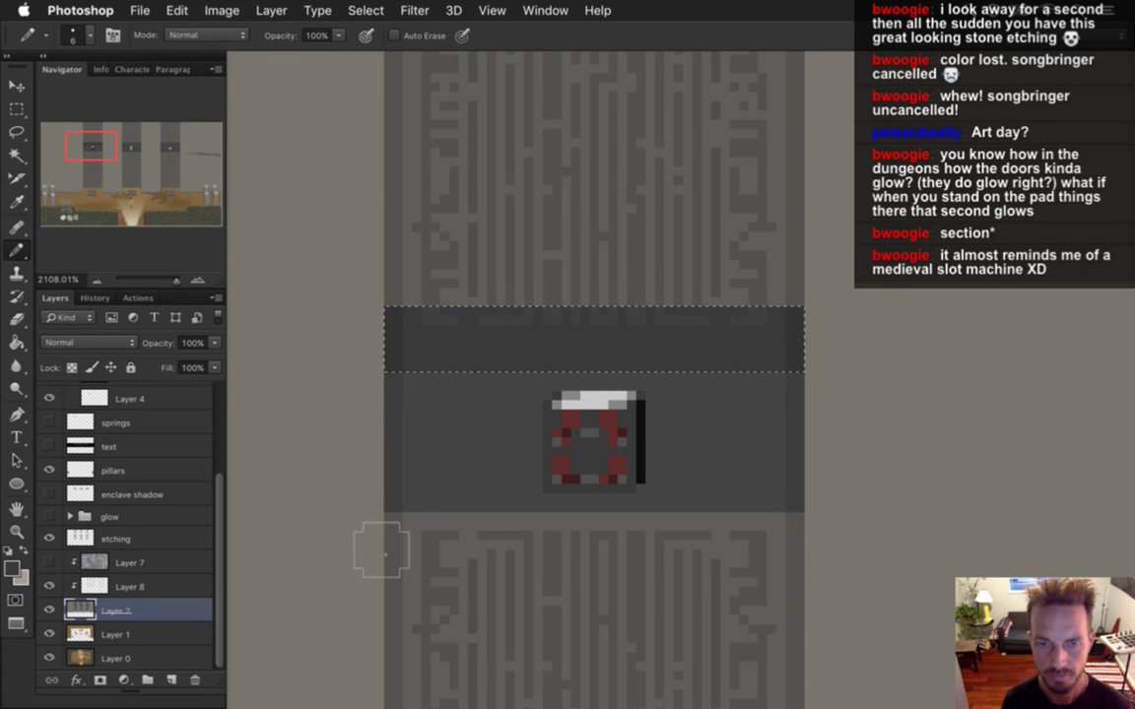
pyautogui.keyDown('super'); pyautogui.click(391, 510); pyautogui.keyUp('super')
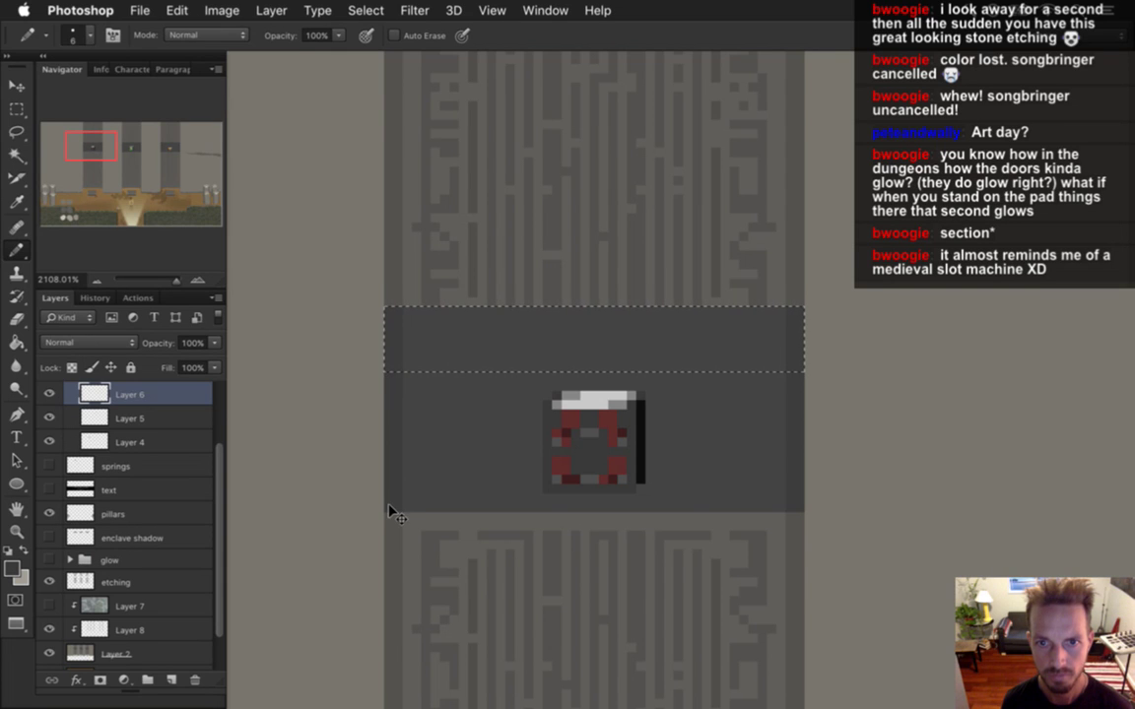
pyautogui.keyDown('super'); pyautogui.click(384, 532); pyautogui.keyUp('super')
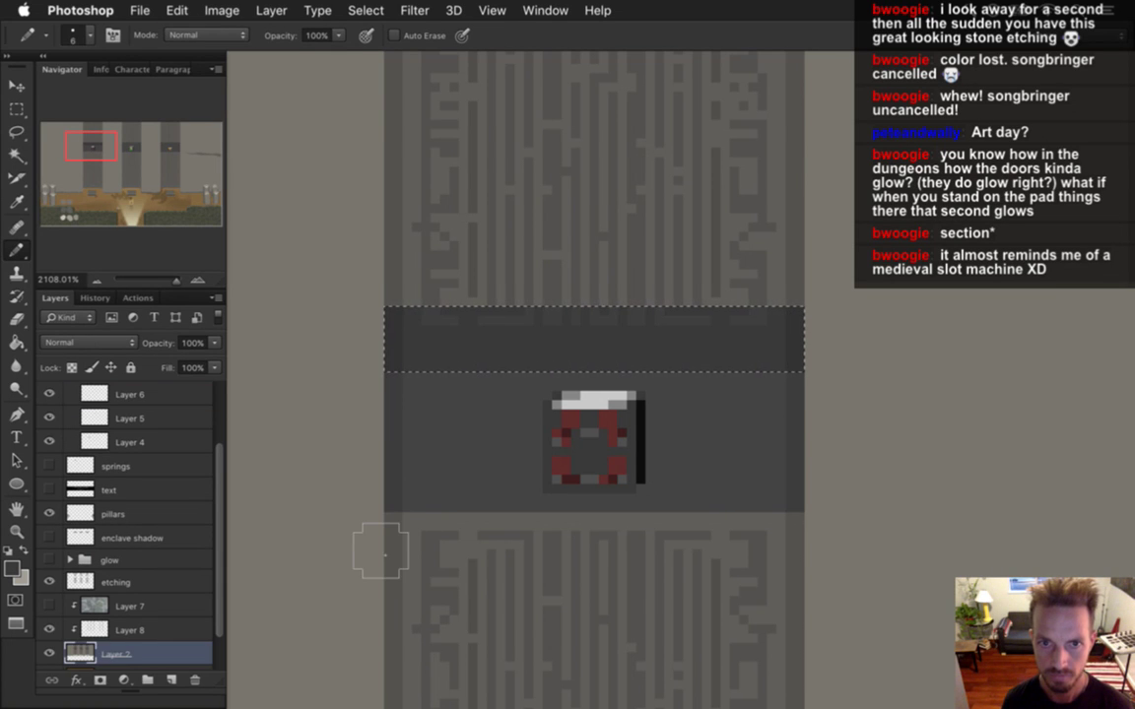
pyautogui.press('m')
pyautogui.press('super+d')
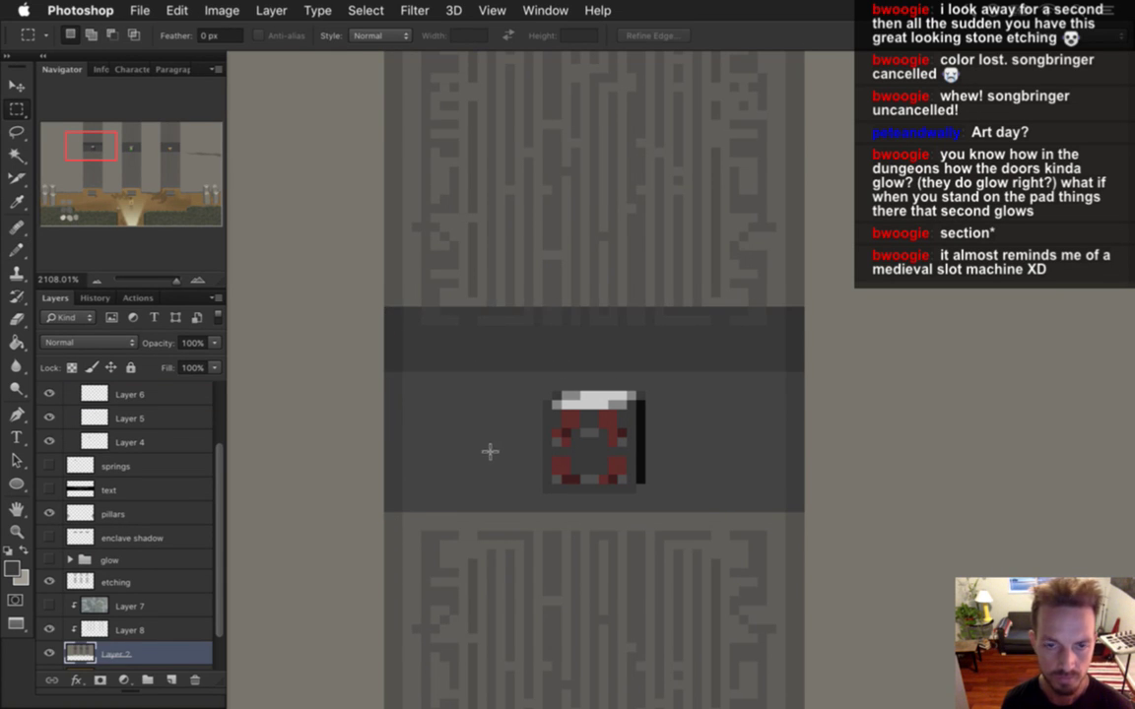
# Step: Marquee-select the upper part of the left panel's etching on the etching layer, move it up about 2 px clear of the recess, and deselect
pyautogui.moveTo(729, 469); pyautogui.dragTo(603, 463)
pyautogui.moveTo(796, 491); pyautogui.dragTo(668, 504)
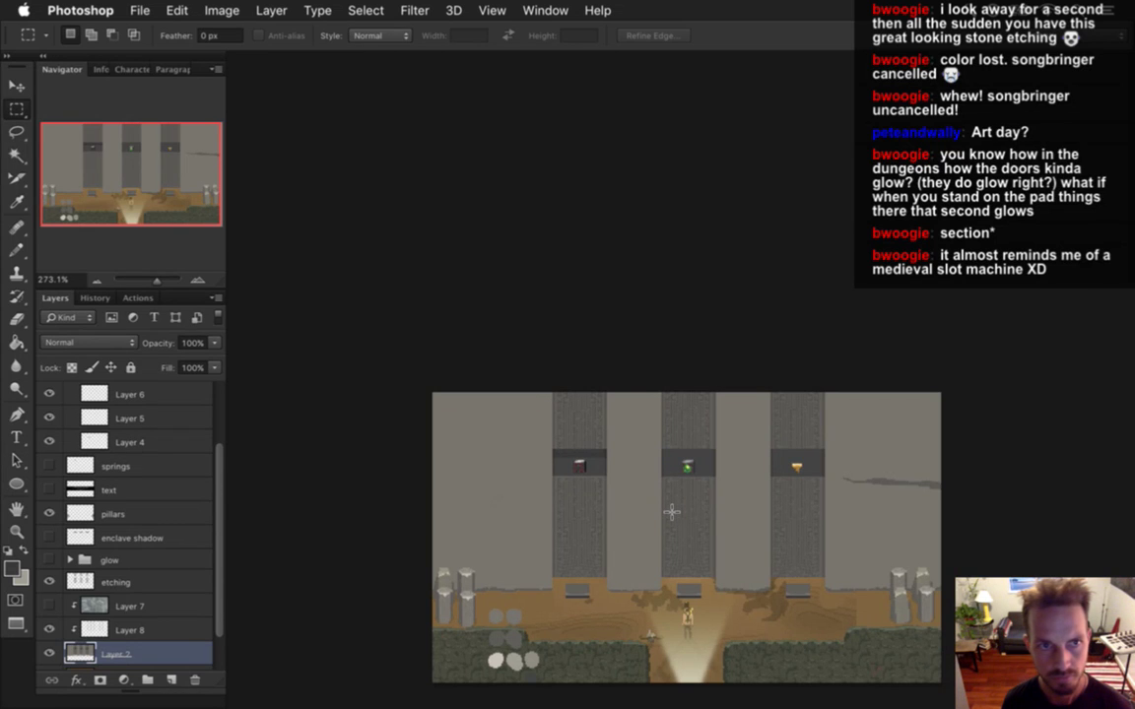
pyautogui.moveTo(570, 464); pyautogui.dragTo(695, 497)
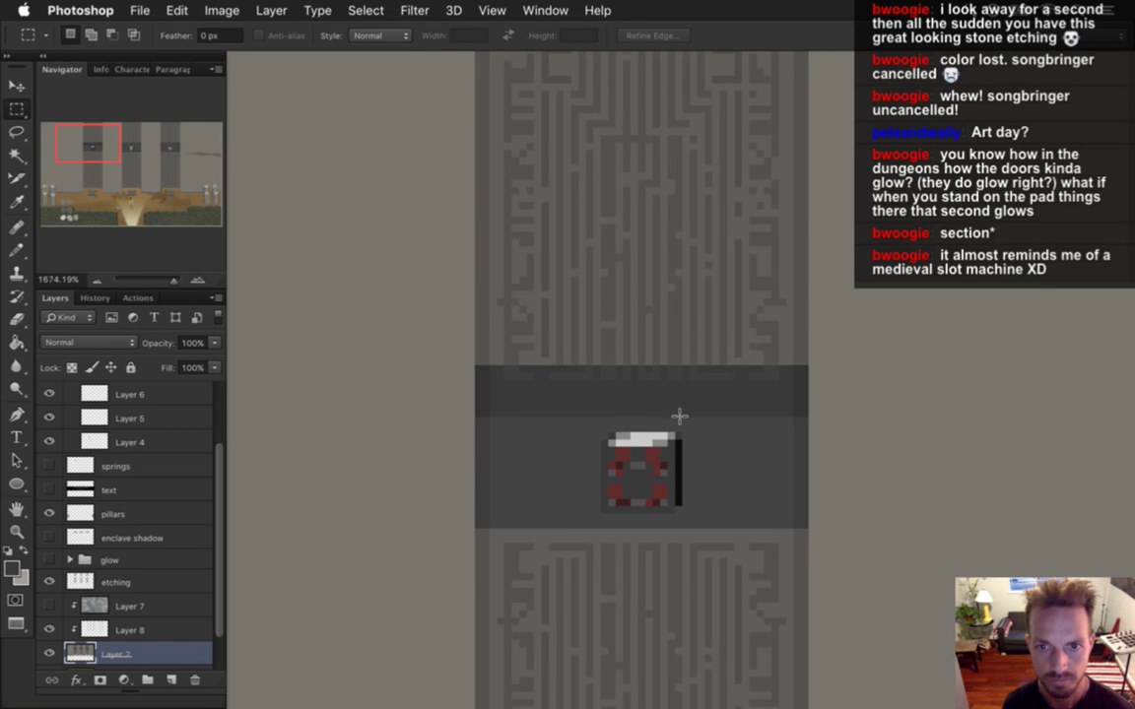
pyautogui.moveTo(669, 444); pyautogui.dragTo(559, 433)
pyautogui.moveTo(568, 435); pyautogui.dragTo(619, 445)
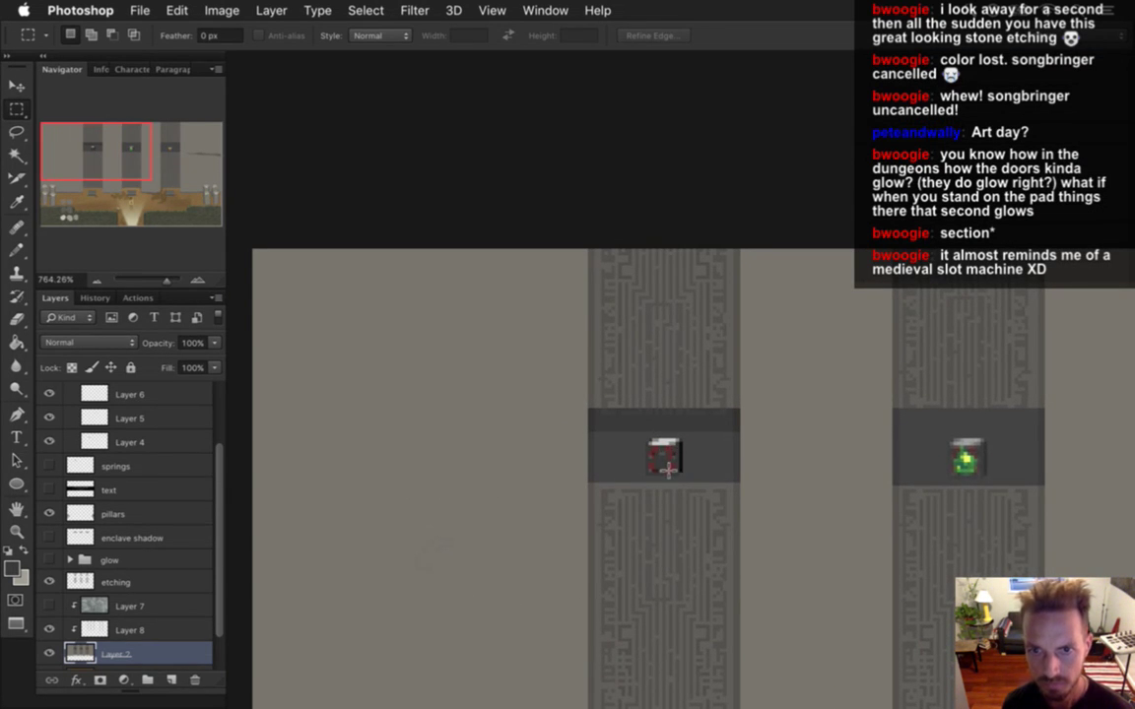
pyautogui.moveTo(744, 469); pyautogui.dragTo(519, 420)
pyautogui.moveTo(338, 247); pyautogui.dragTo(555, 422)
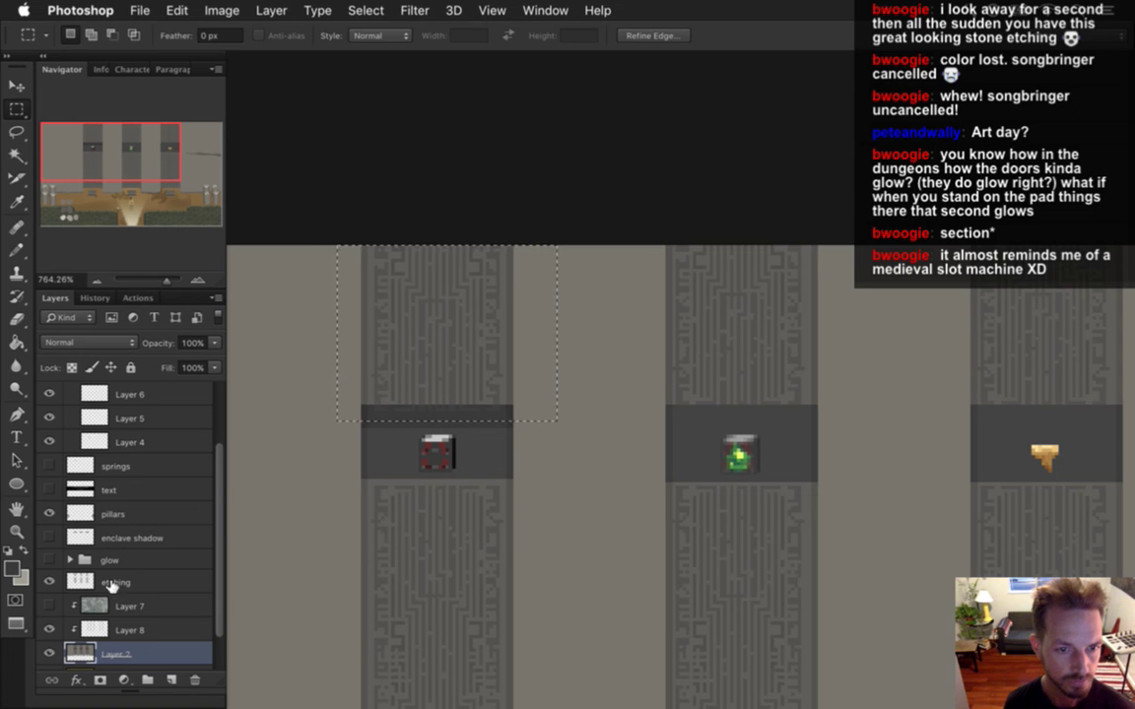
pyautogui.click(112, 585)
pyautogui.press('super+d')
pyautogui.press('v')
pyautogui.press('5')
pyautogui.press('2')
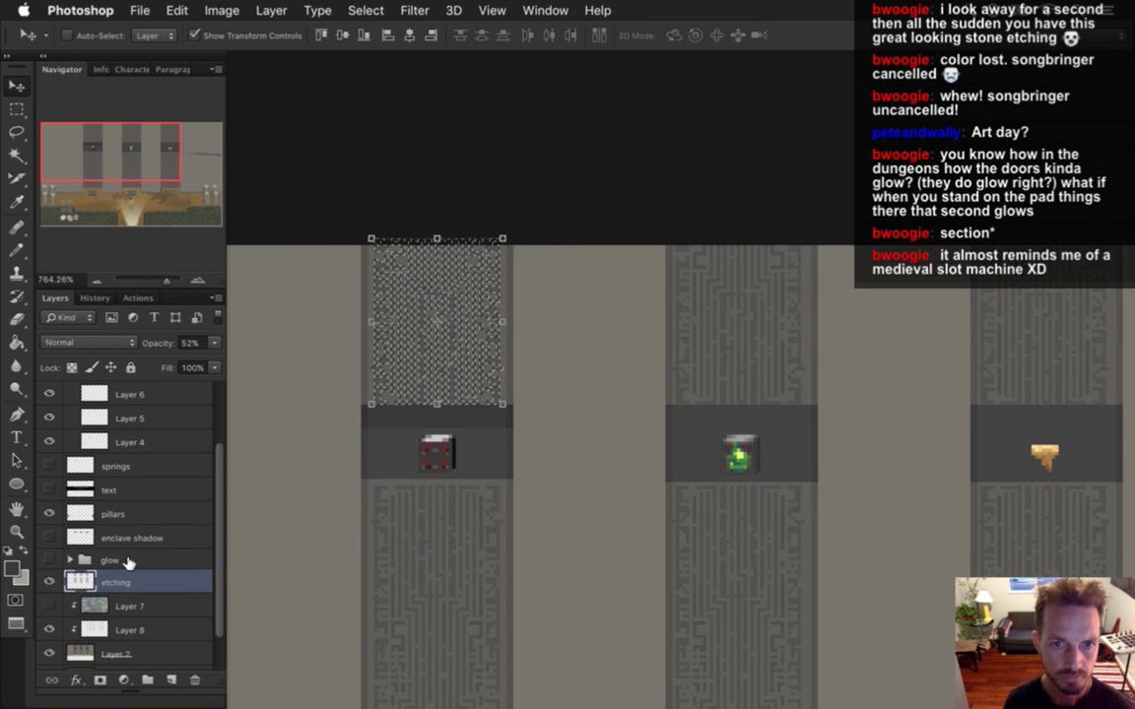
pyautogui.press('m')
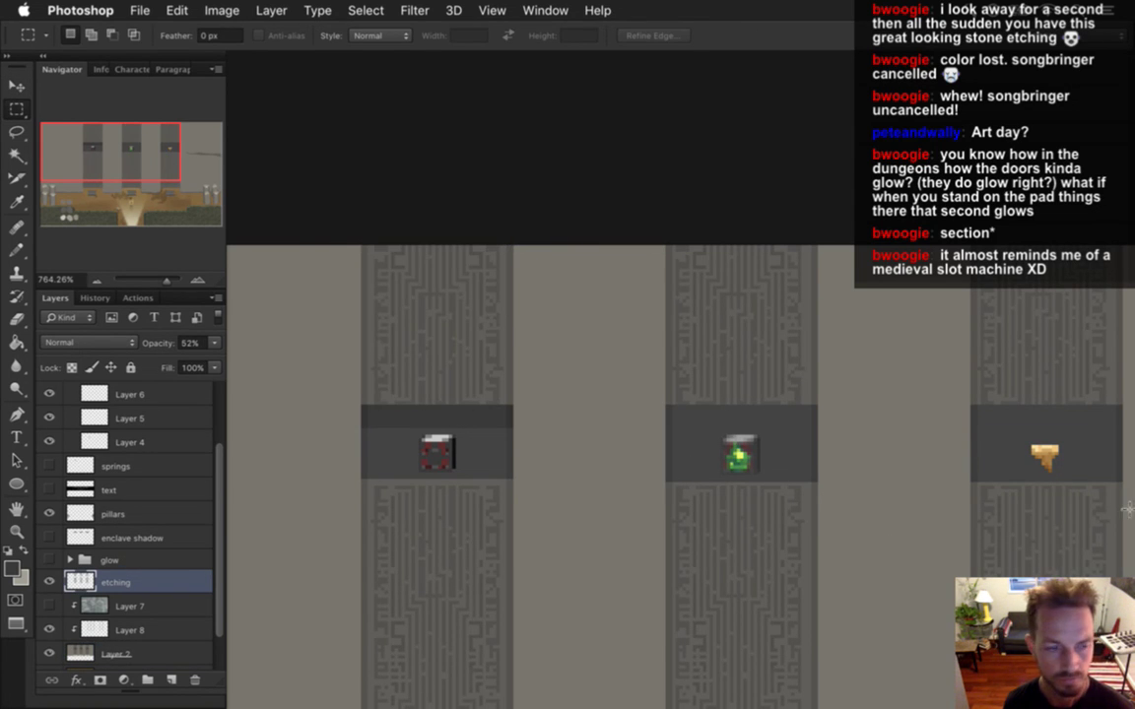
# Step: Check the stream in Gameshow, minimize its window, return to Photoshop, and save the scene
pyautogui.click(1114, 448)
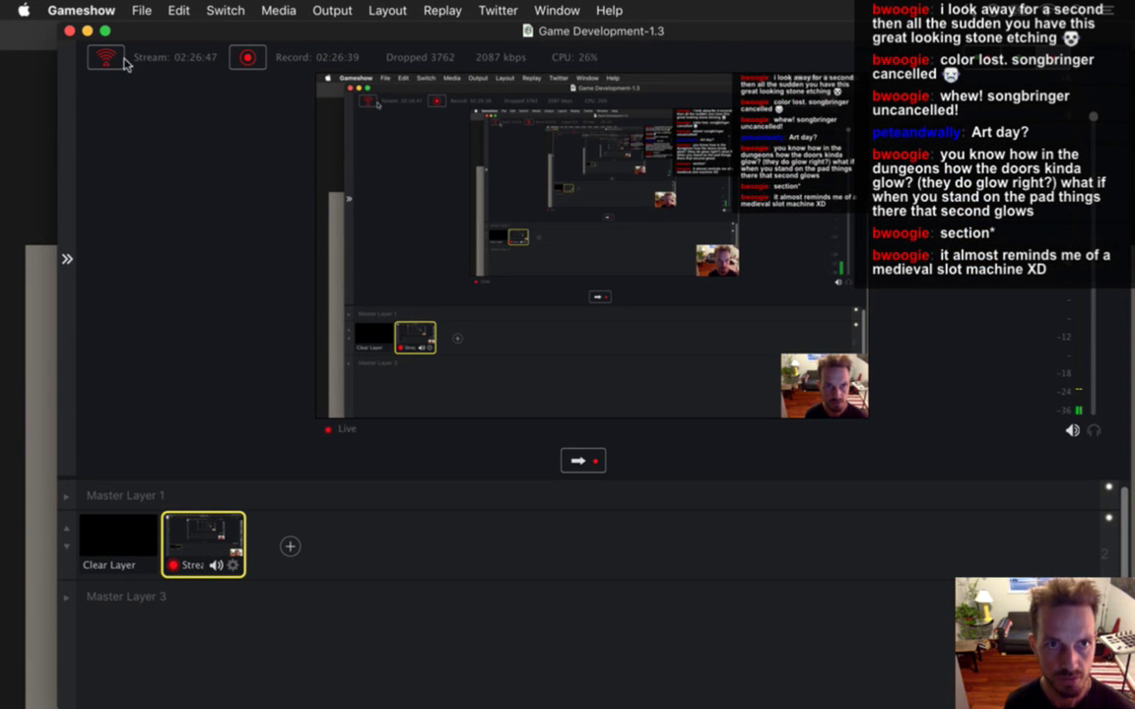
pyautogui.click(87, 32)
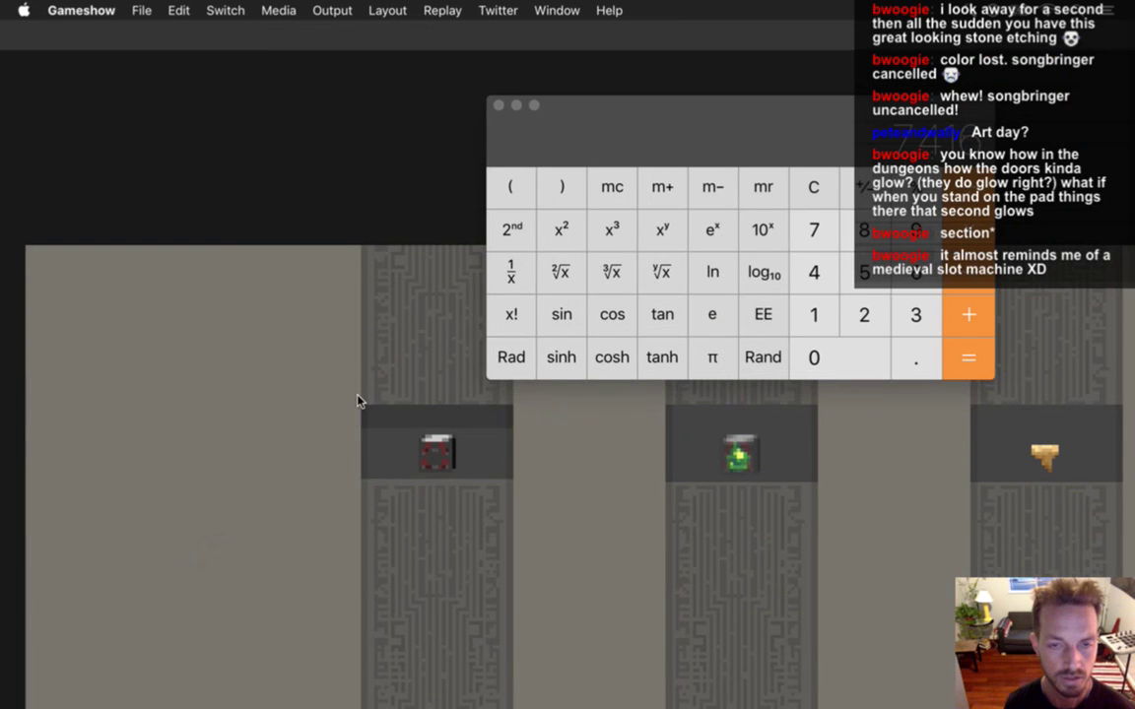
pyautogui.click(357, 401)
pyautogui.press('super+s')
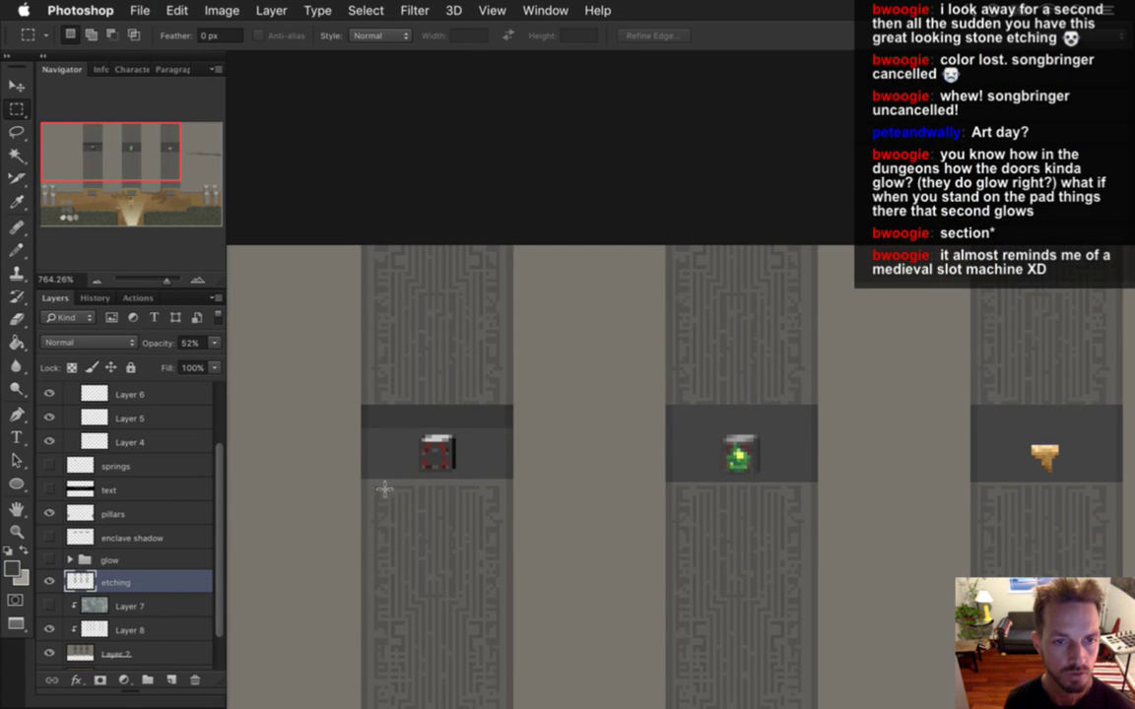
# Step: Show the lights group and the Layer 7 stone texture, and hide the palette layer
pyautogui.scroll(-3, 474, 532)
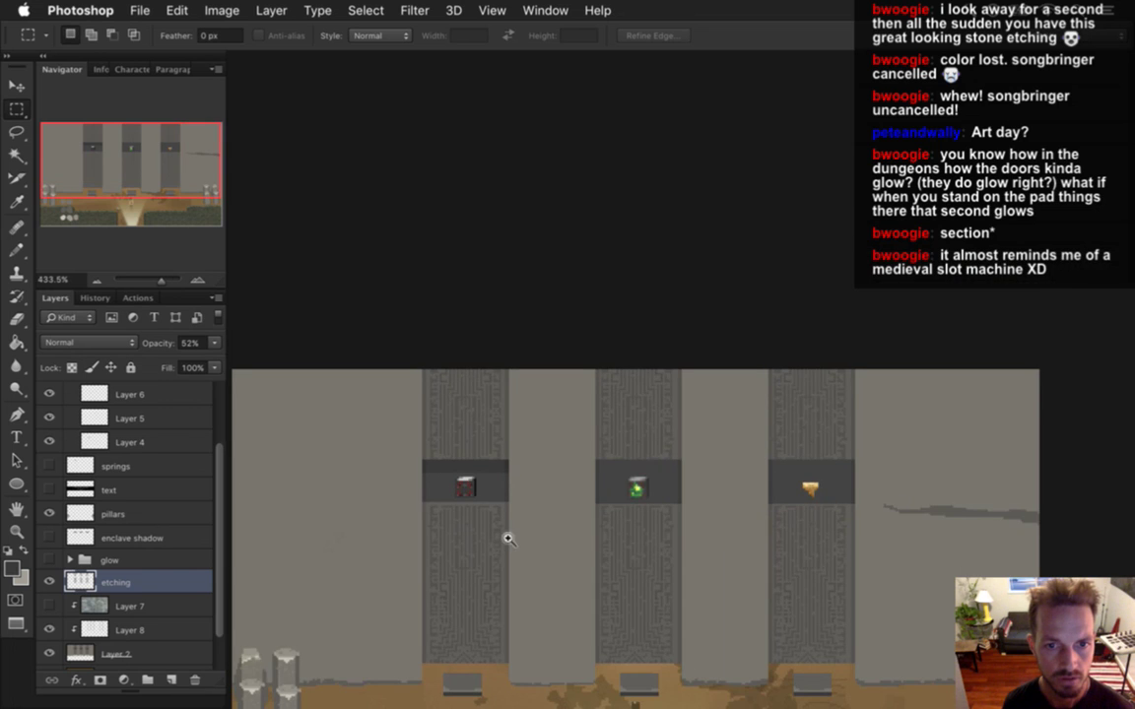
pyautogui.moveTo(544, 522); pyautogui.dragTo(578, 407)
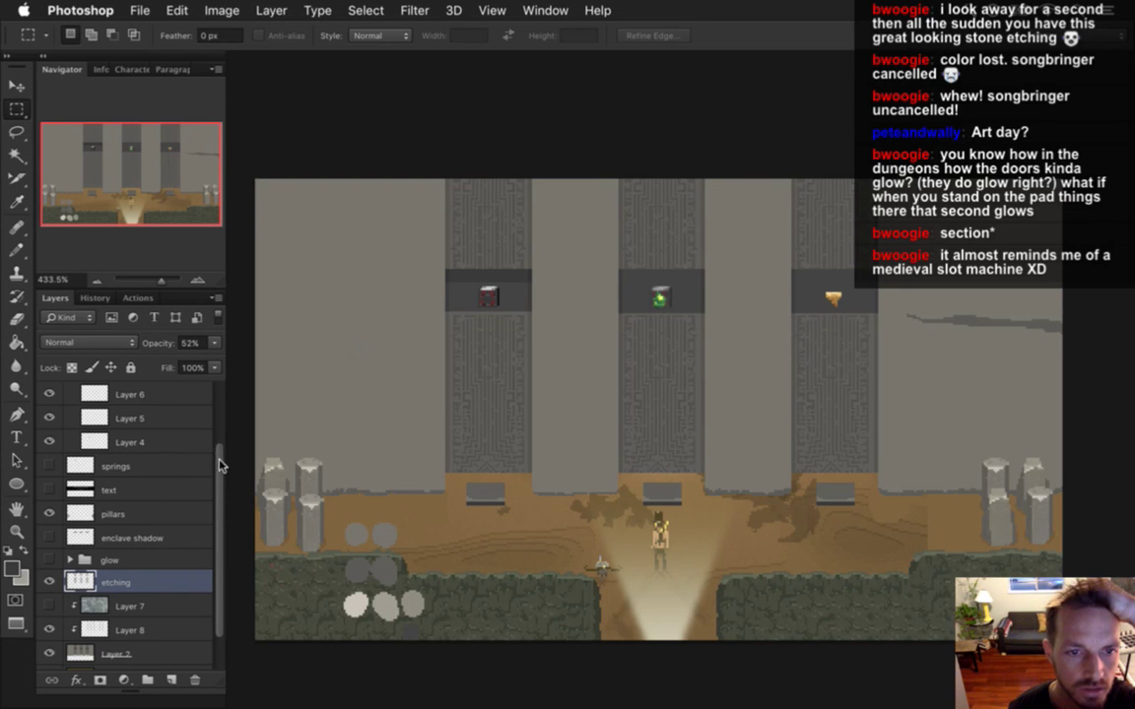
pyautogui.moveTo(218, 463); pyautogui.dragTo(218, 405)
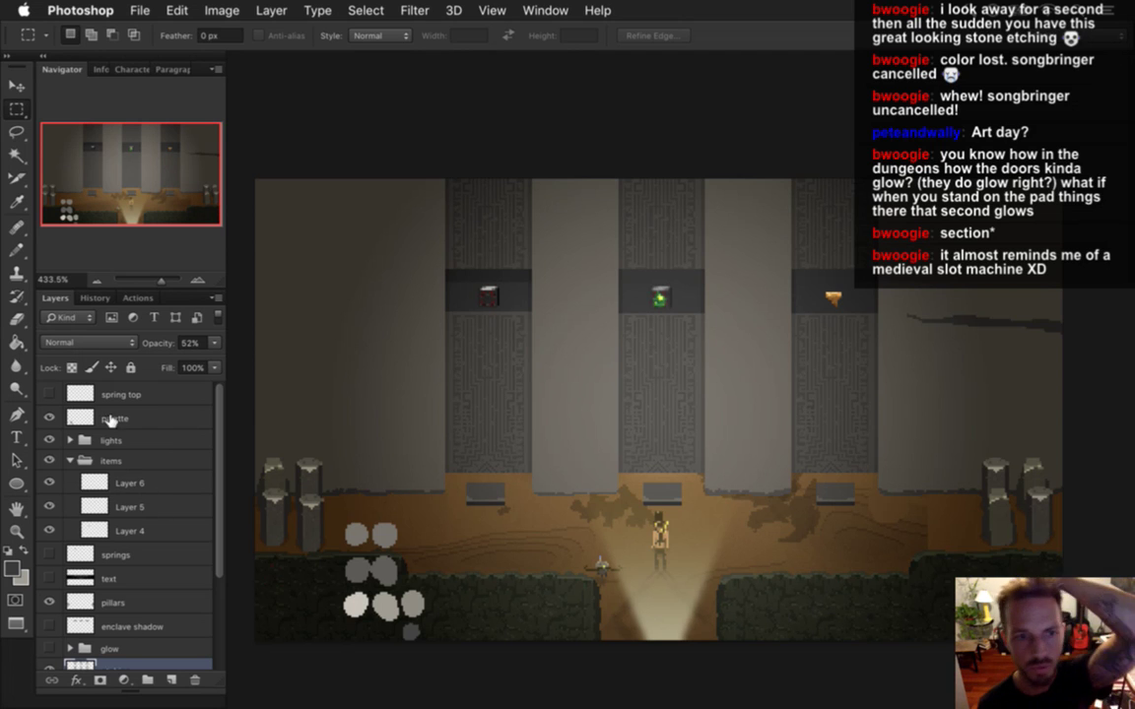
pyautogui.click(53, 415)
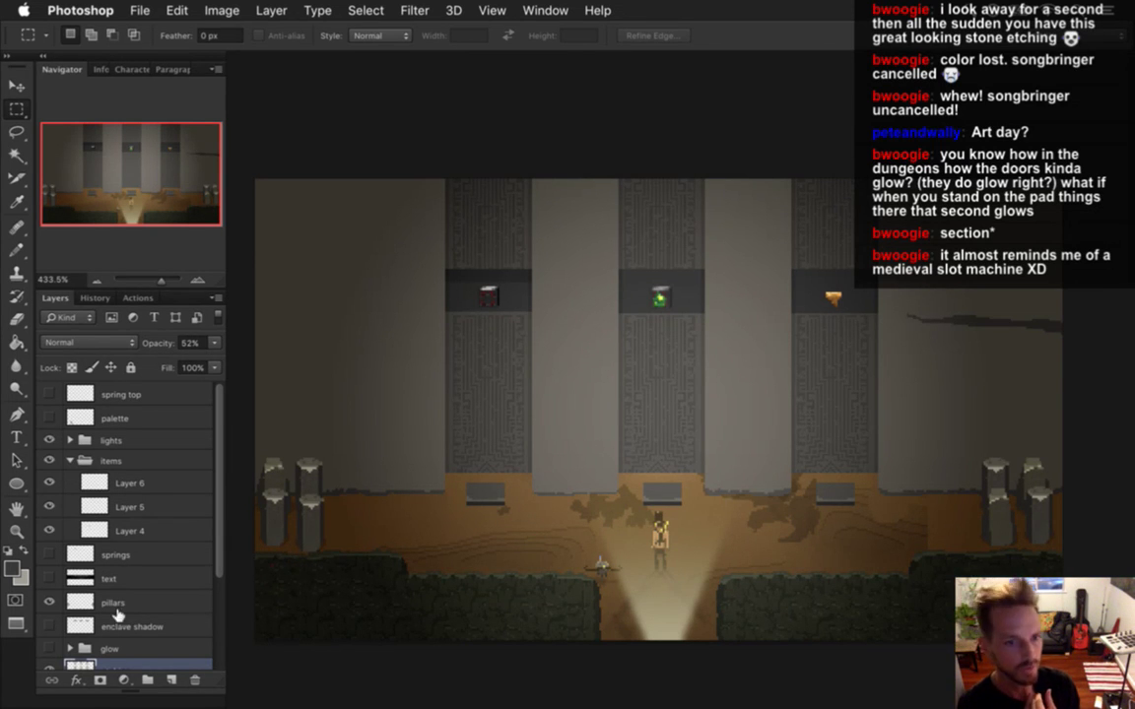
pyautogui.scroll(-5, 213, 525)
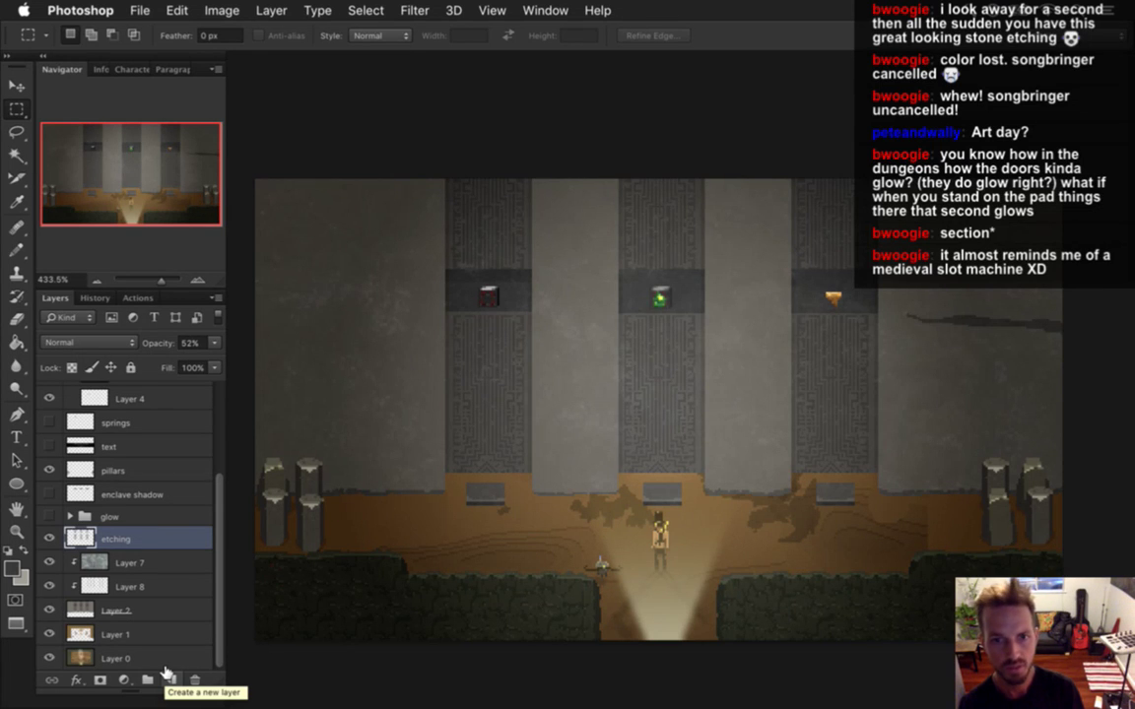
# Step: Marquee the middle pad, the left pad and the left recess in turn, and clear the selection
pyautogui.moveTo(609, 499); pyautogui.dragTo(698, 564)
pyautogui.moveTo(404, 477); pyautogui.dragTo(493, 532)
pyautogui.moveTo(424, 244); pyautogui.dragTo(539, 351)
pyautogui.hotkey('ctrl', 'd')
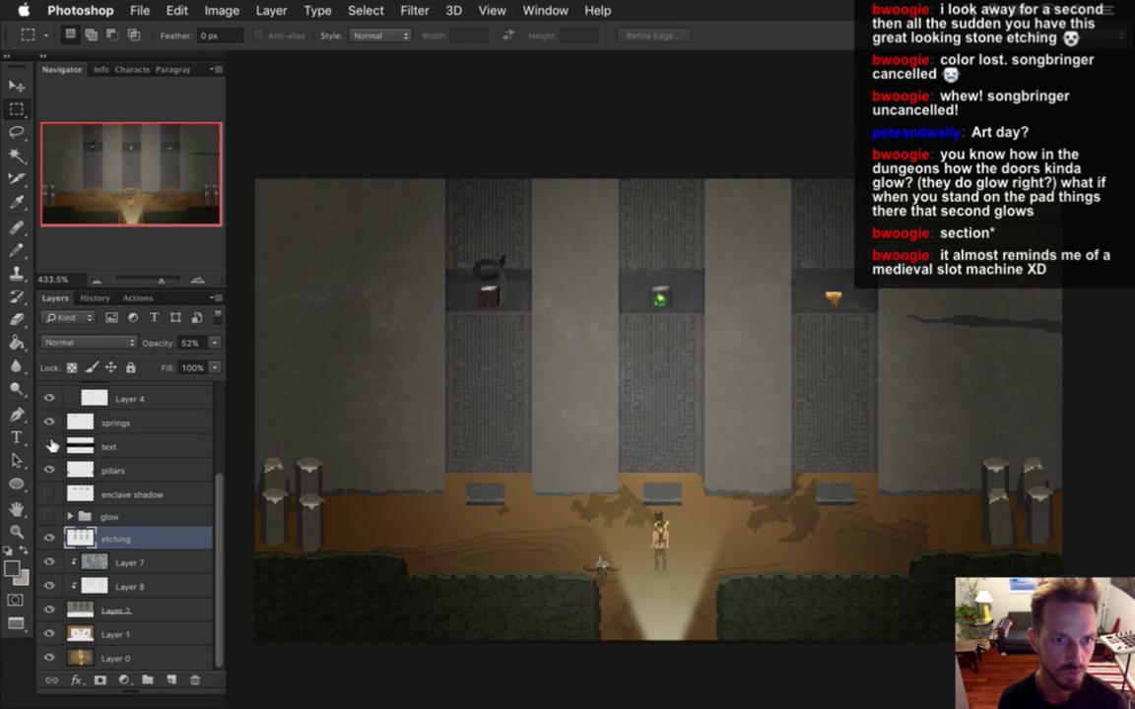
# Step: Show the text layer, marquee the ground just below the left pad, and clear the selection
pyautogui.click(49, 446)
pyautogui.moveTo(454, 519); pyautogui.dragTo(530, 569)
pyautogui.hotkey('ctrl', 'd')
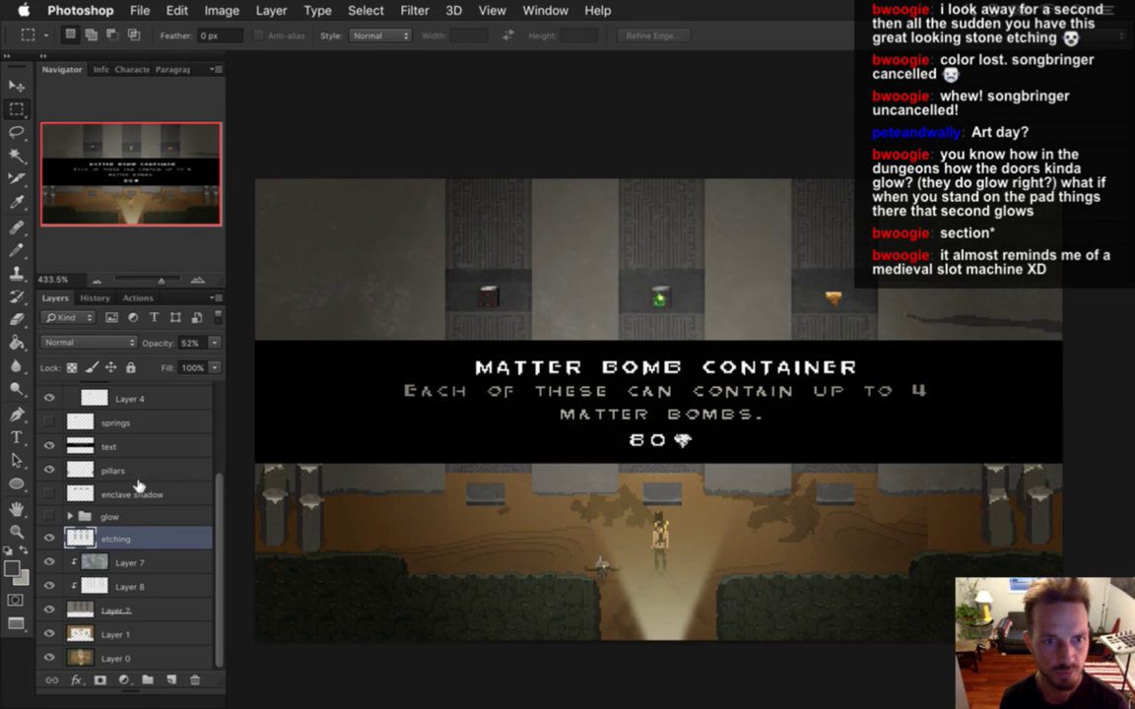
# Step: Move the text layer's description banner up 7 px and show the glow group
pyautogui.click(146, 447)
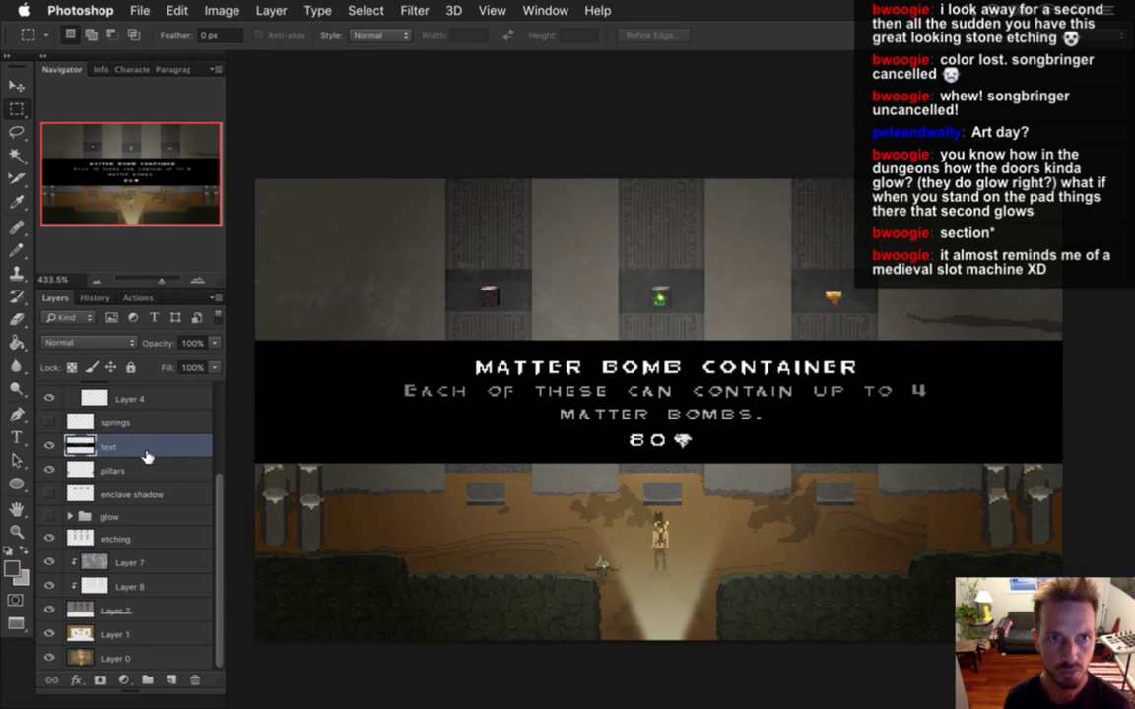
pyautogui.press('v')
pyautogui.press('Up')
pyautogui.press('Up')
pyautogui.press('Up')
pyautogui.press('Up')
pyautogui.press('Up')
pyautogui.press('Up')
pyautogui.press('Up')
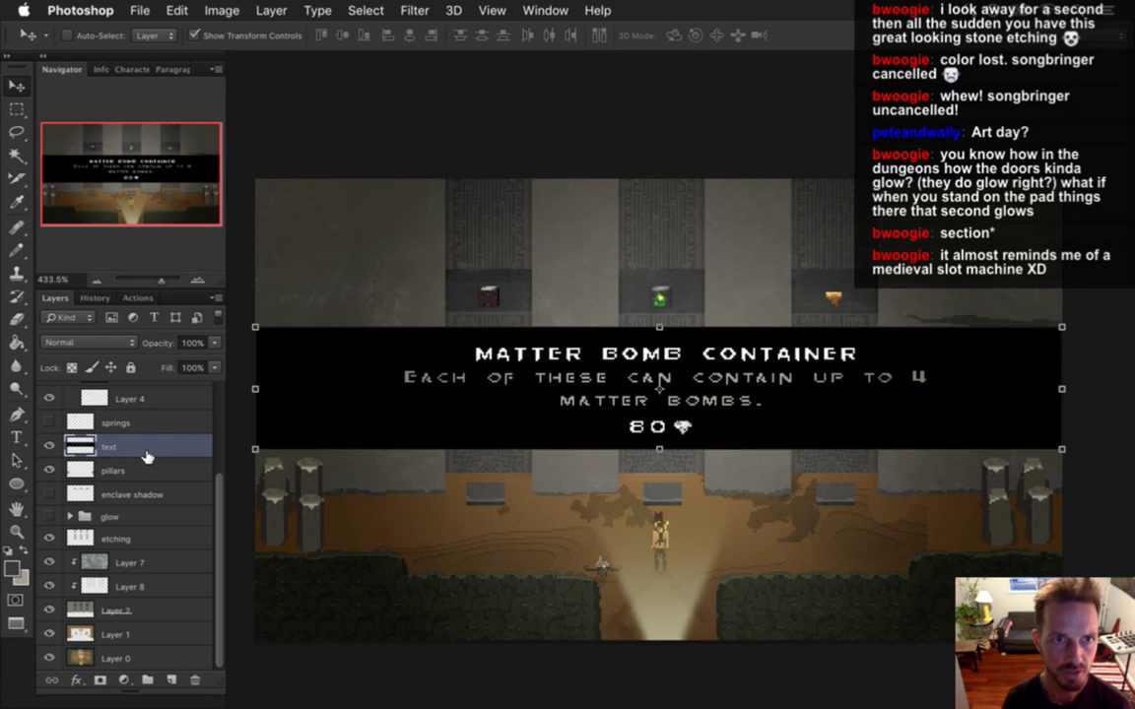
pyautogui.press('m')
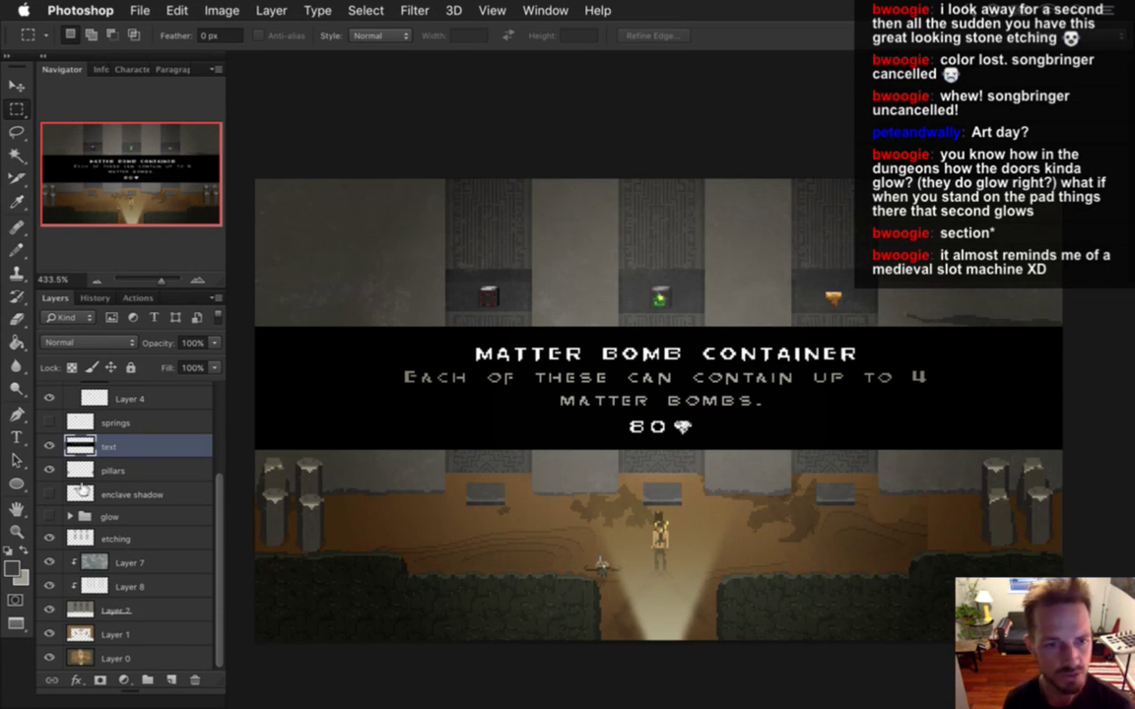
pyautogui.click(52, 516)
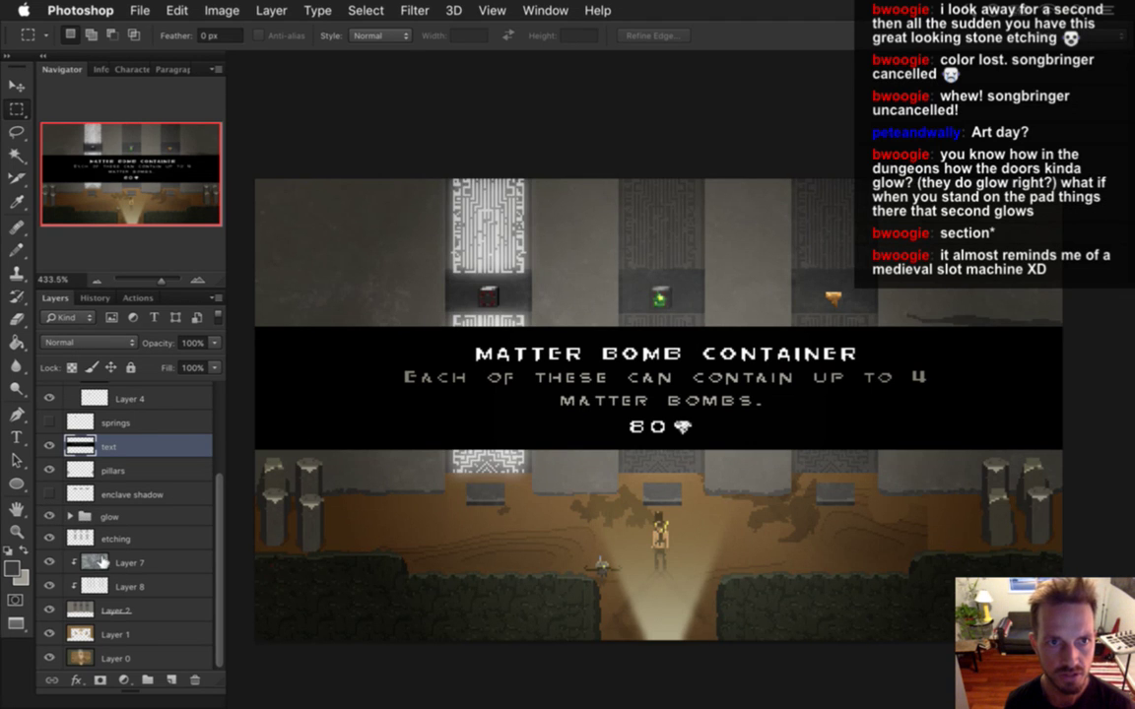